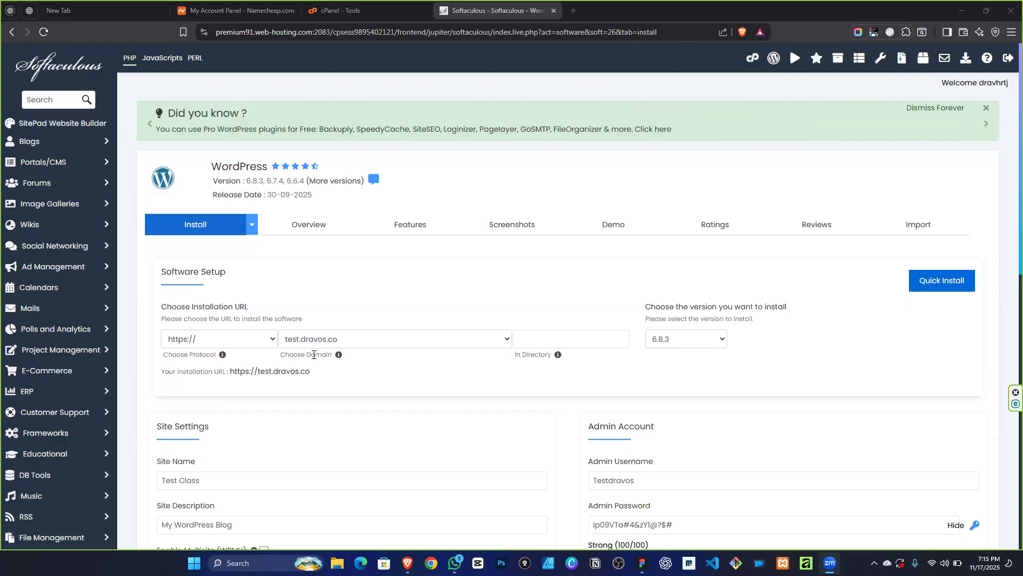
Run the WordPress installation for test.dravos.co with the filled-in setup, site and admin account settings.
scroll(292, 298, down, 5)
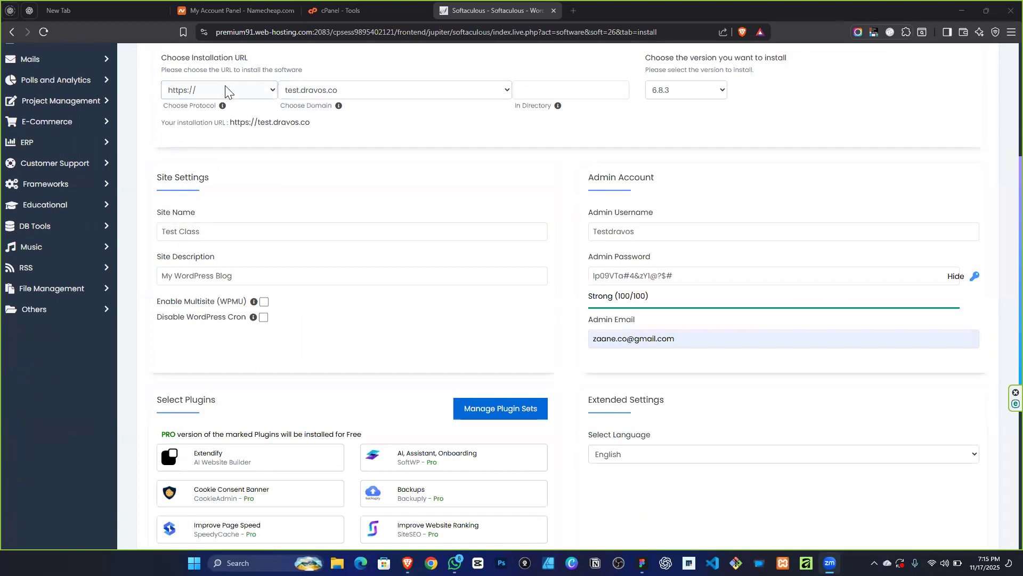
scroll(533, 197, down, 7)
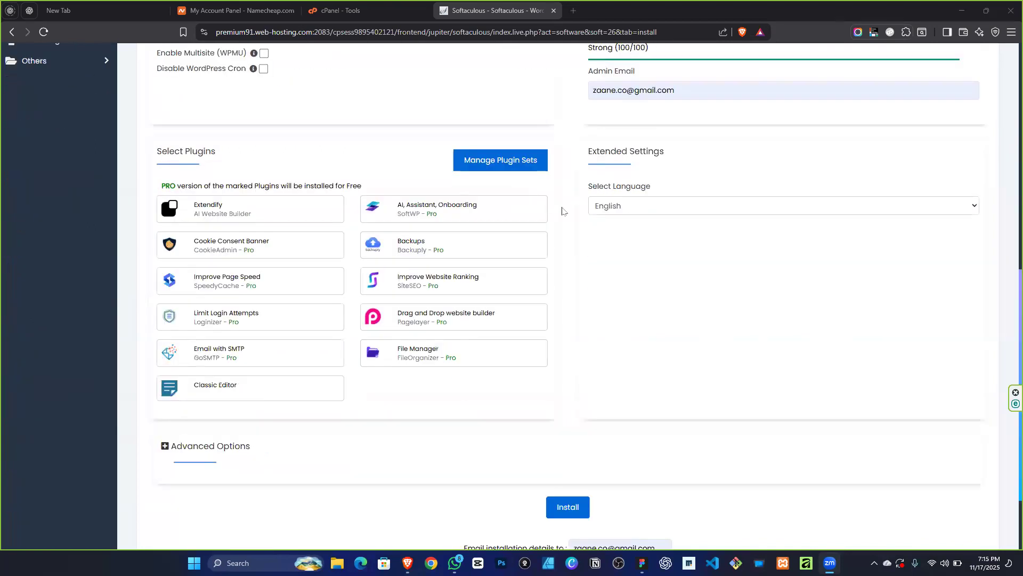
scroll(532, 240, down, 2)
click(579, 404)
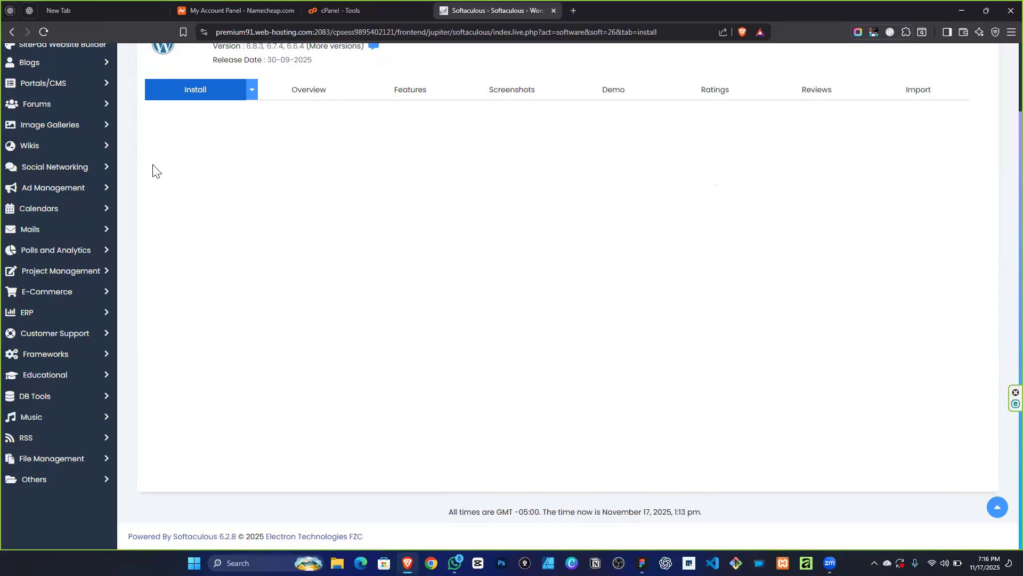
Open the newly installed site's WordPress admin dashboard from its administrative URL.
click(329, 193)
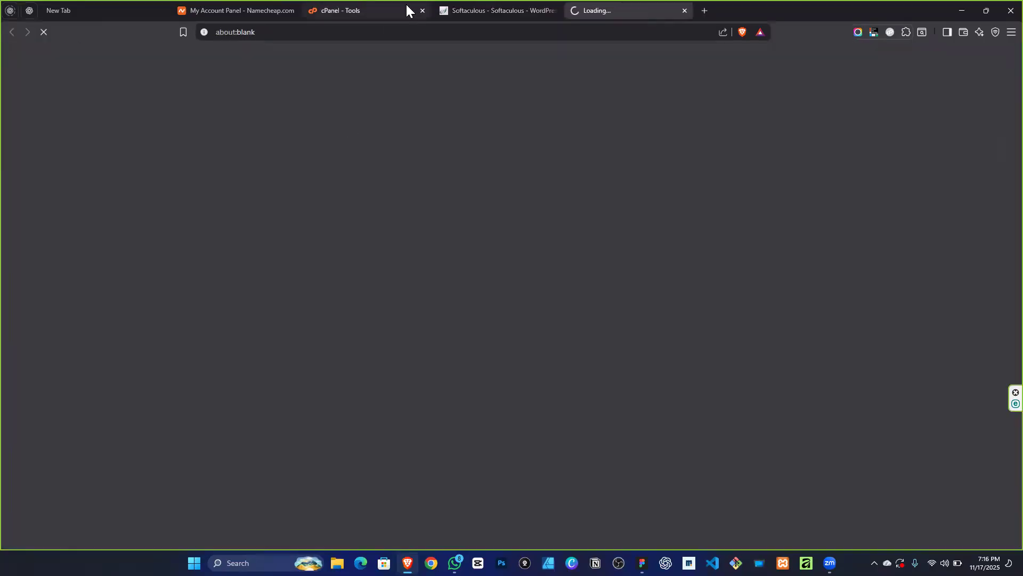
key(ctrl+shift+Tab)
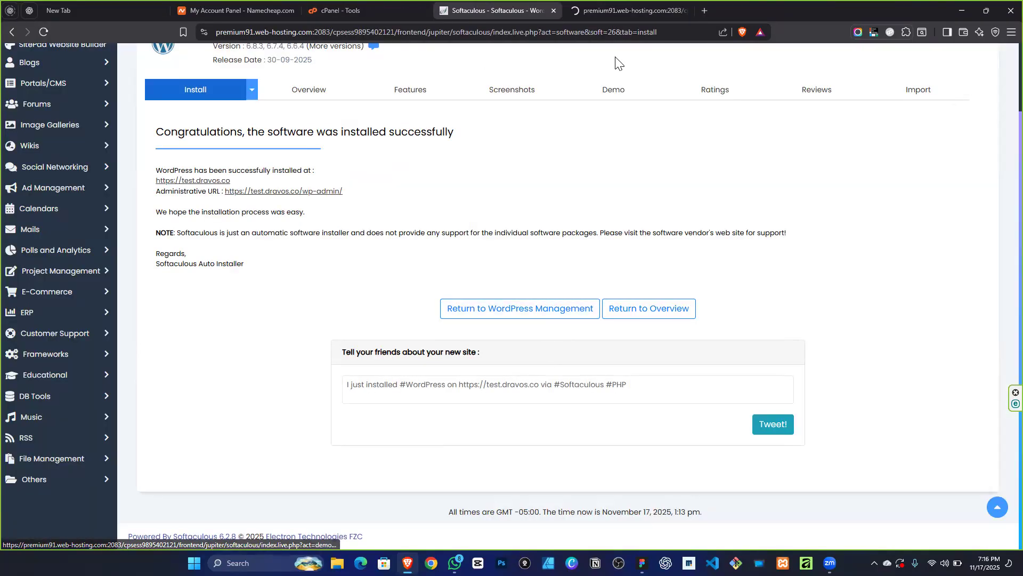
click(611, 11)
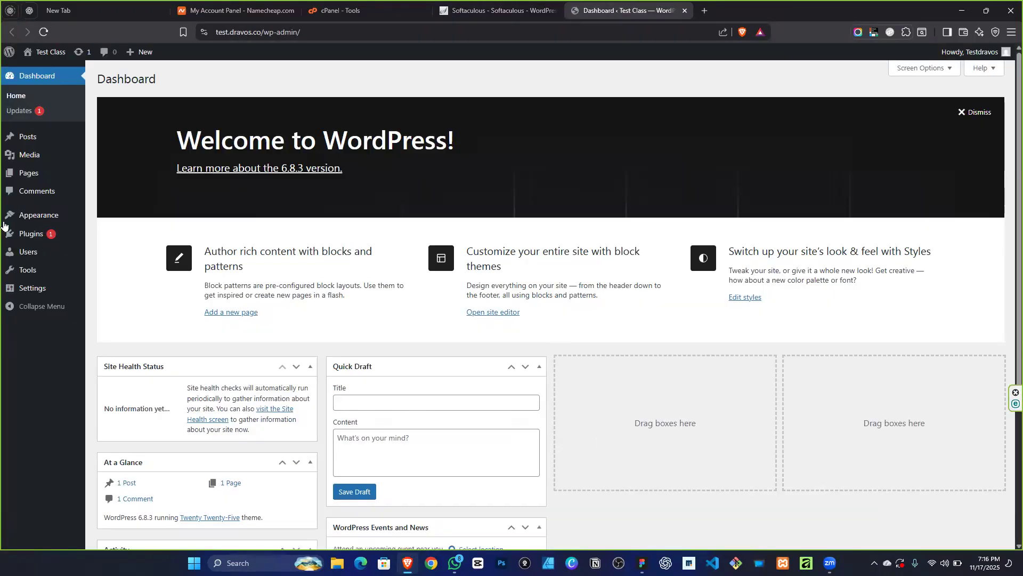
Update the Akismet Anti-spam plugin in the installed plugins list and reload the list.
click(57, 237)
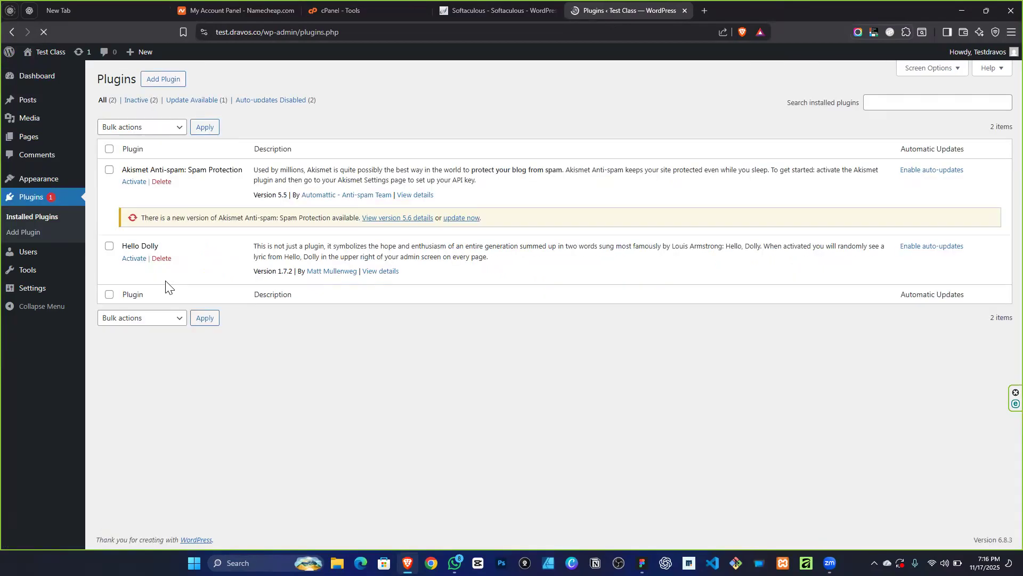
click(462, 218)
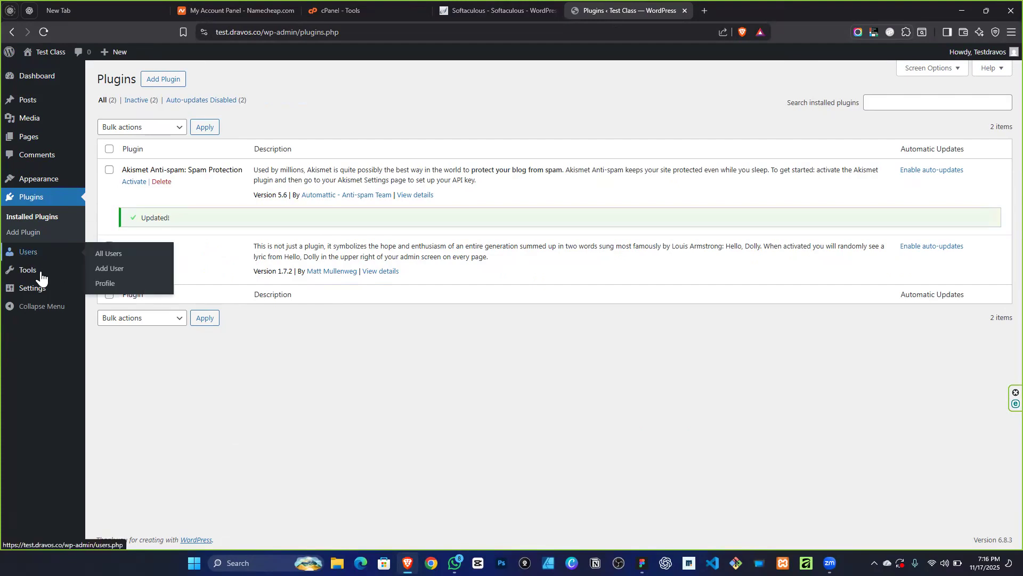
mouse_move(43, 288)
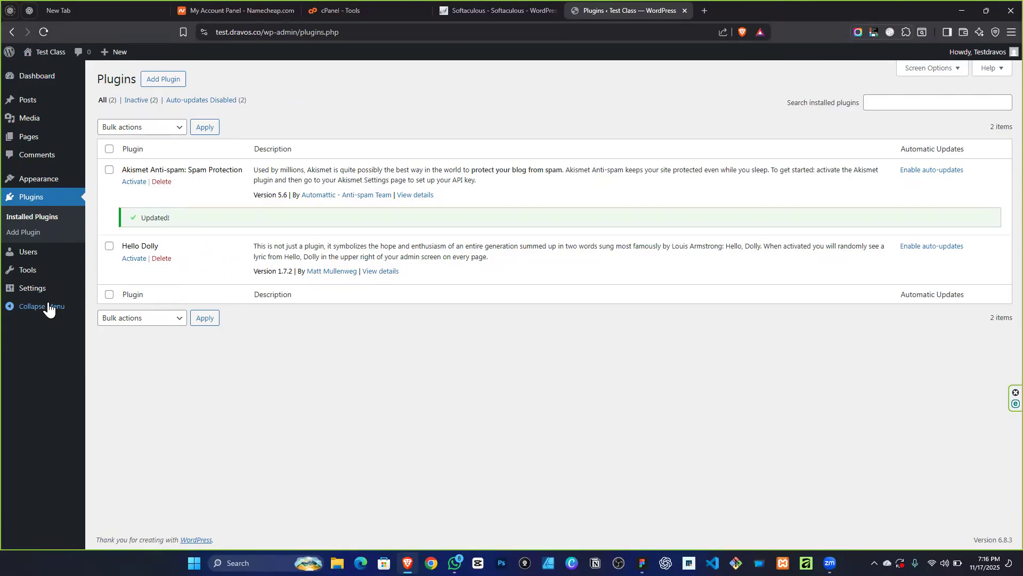
mouse_move(36, 263)
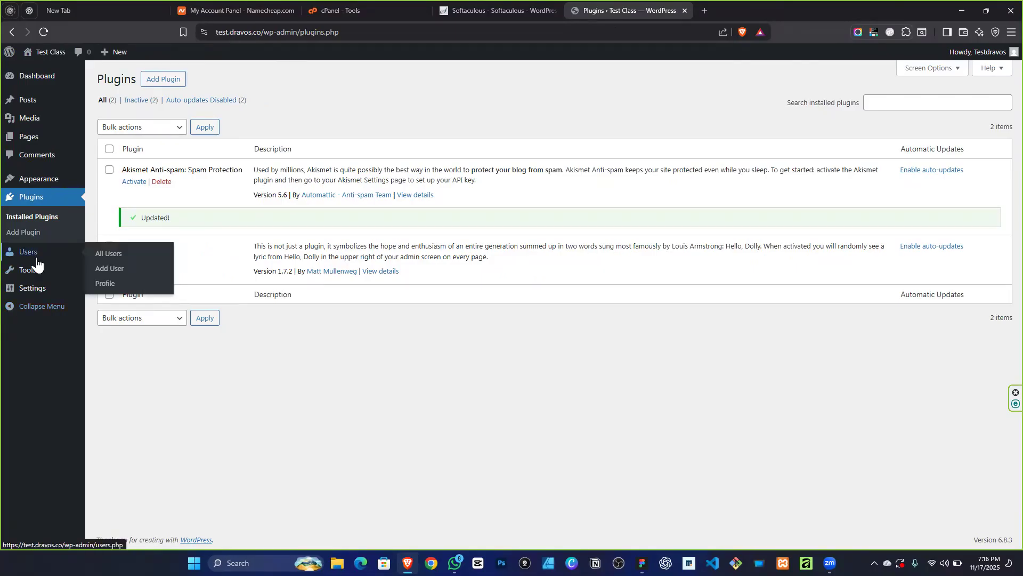
click(54, 218)
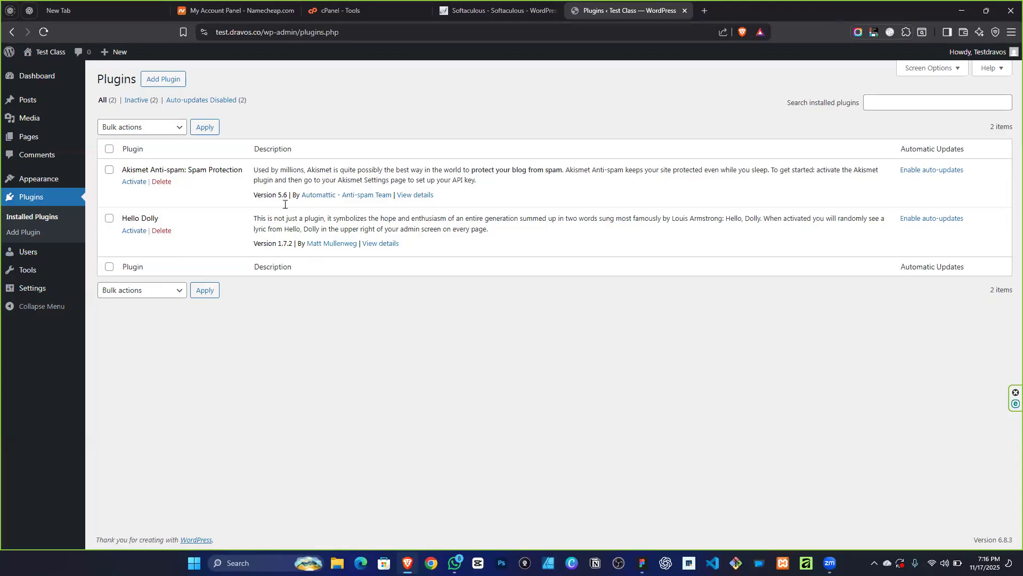
Search the plugin directory for wordfence, then install and activate the Wordfence Security plugin.
click(170, 79)
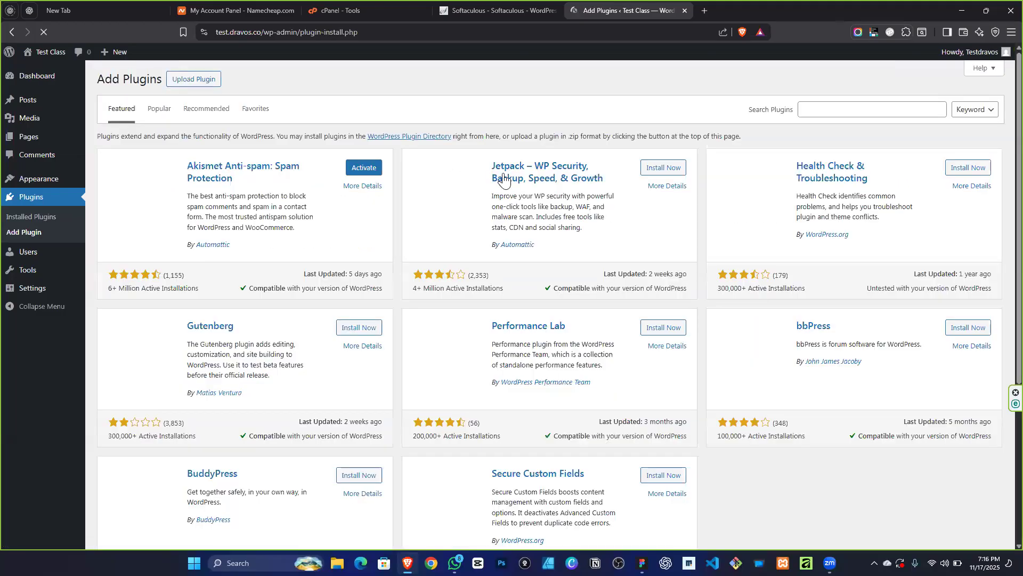
click(898, 112)
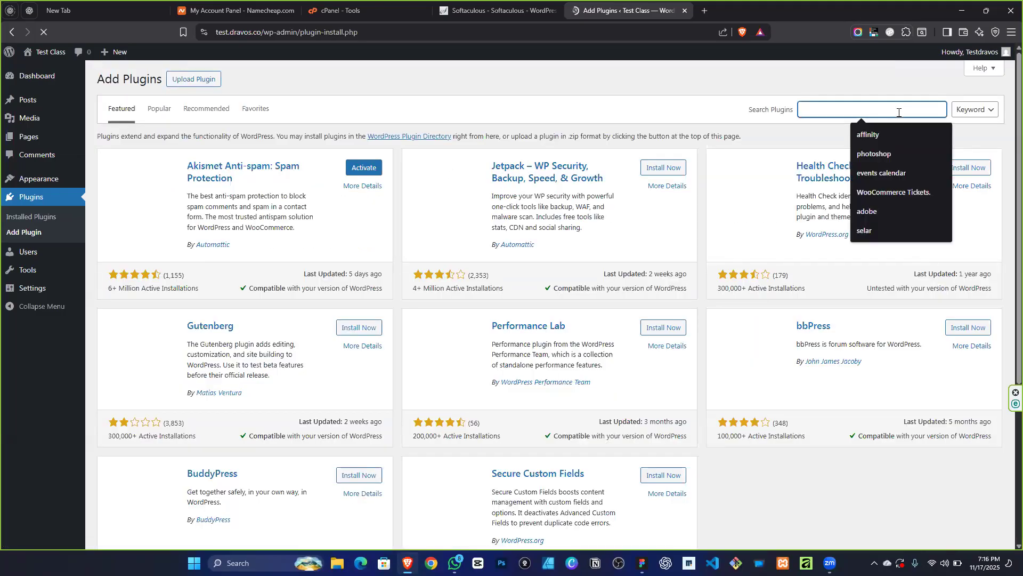
text(word)
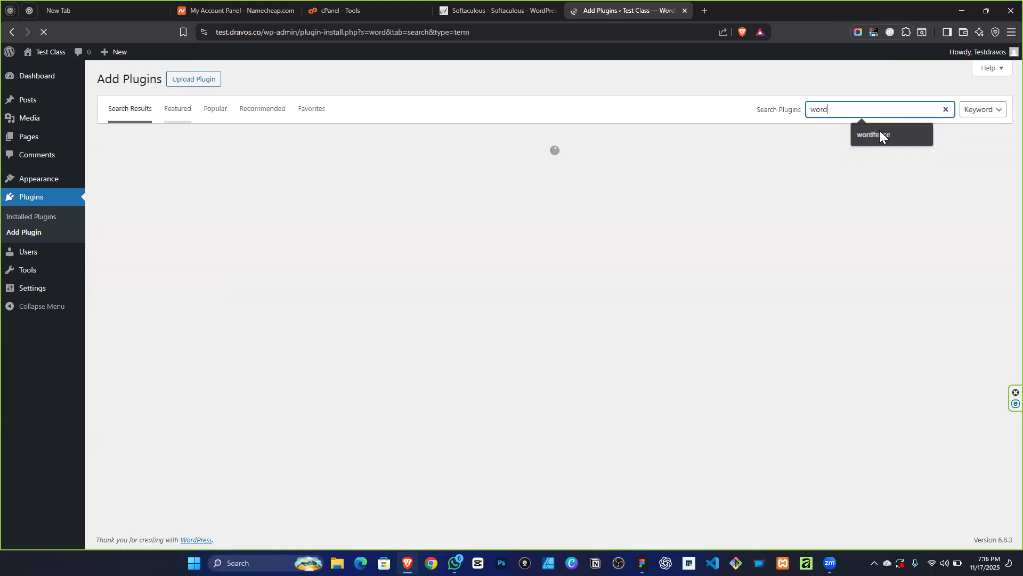
text(fe)
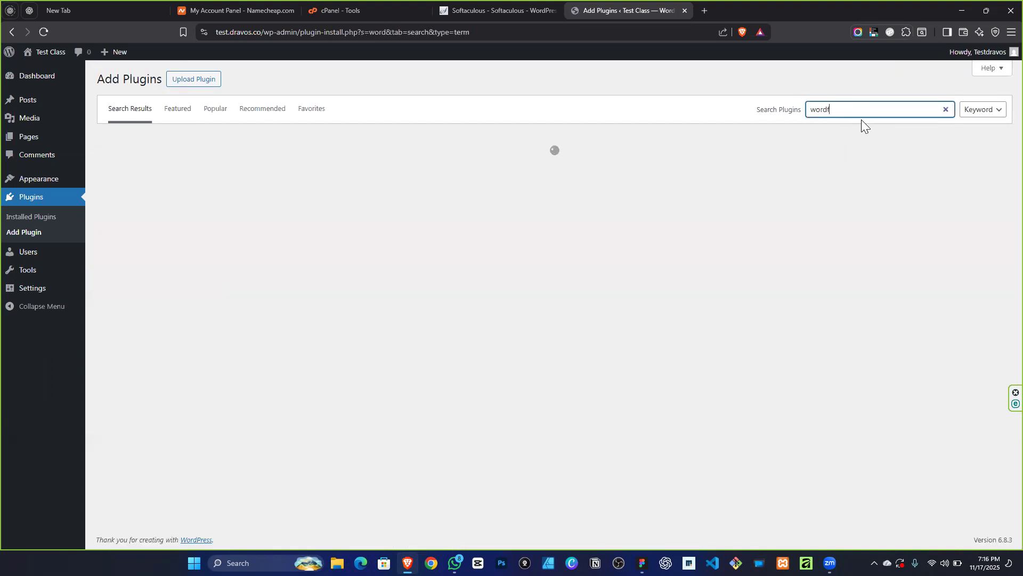
text(nce)
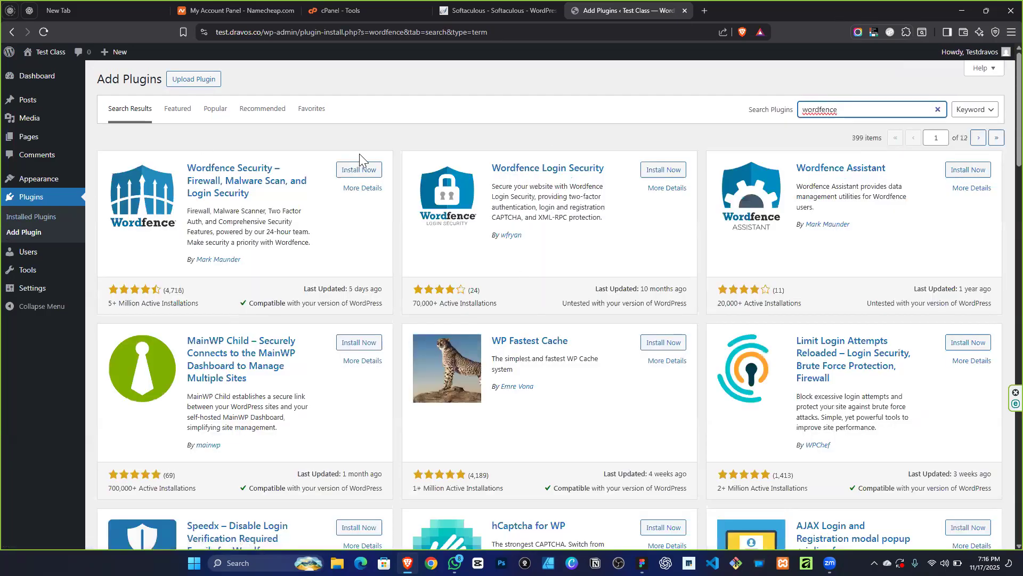
click(354, 173)
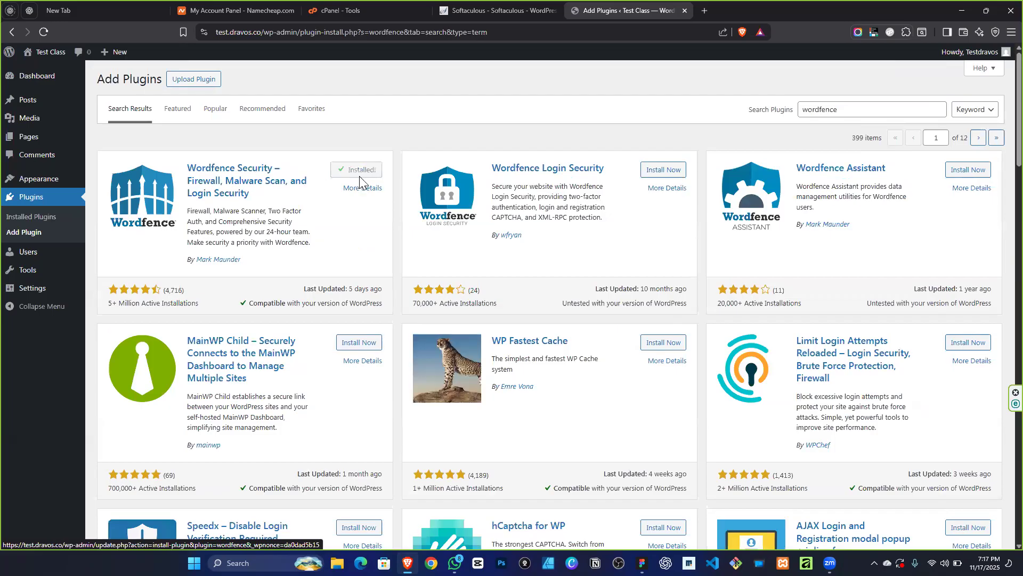
click(361, 172)
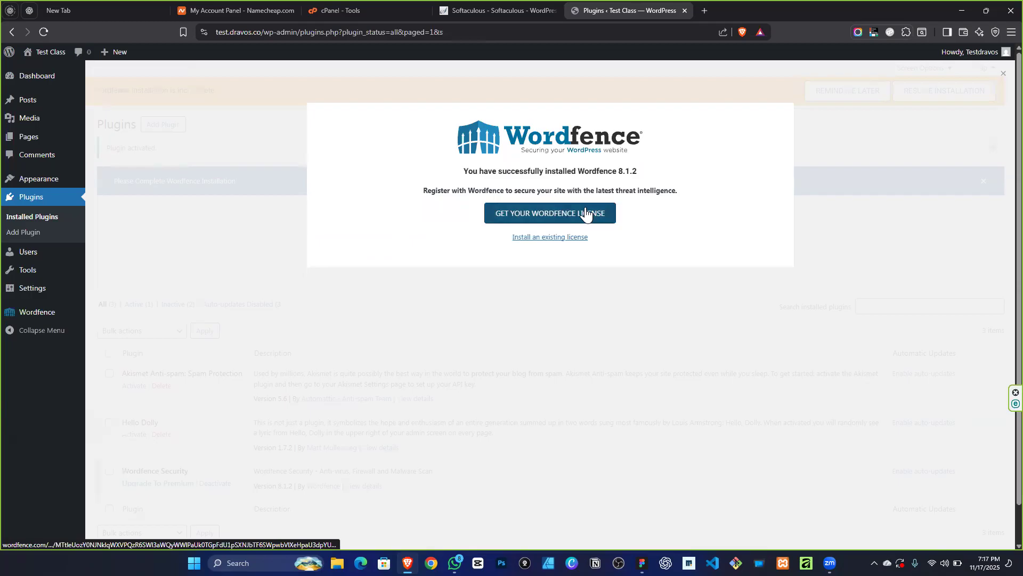
Open Gmail at mail.google.com in a new browser tab.
click(553, 240)
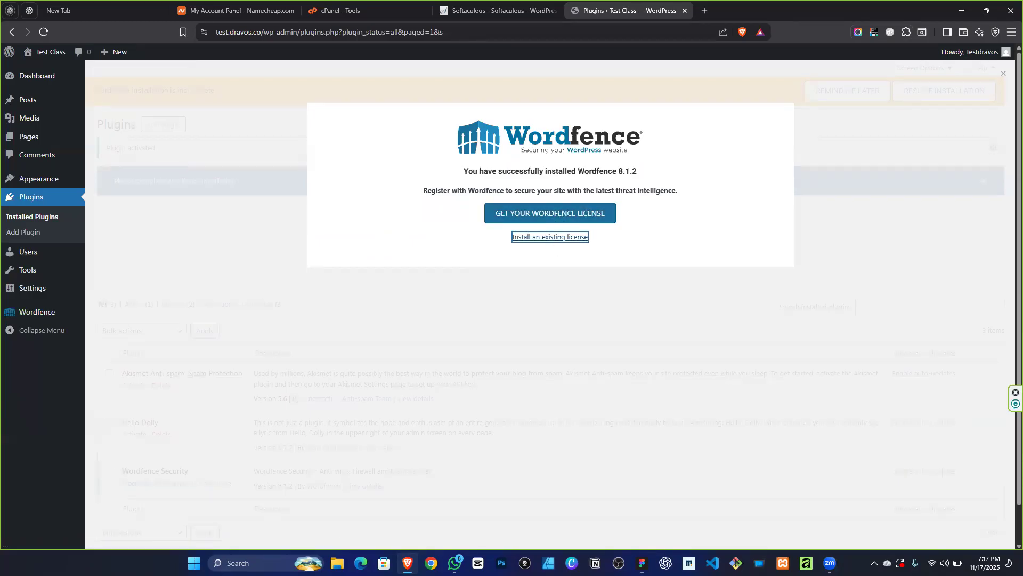
click(705, 10)
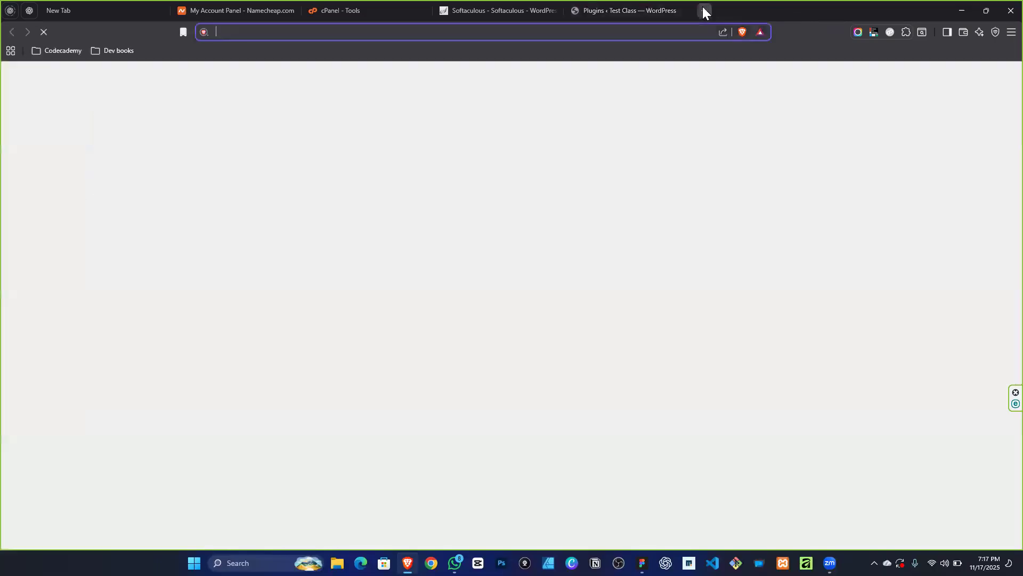
text(m)
key(Return)
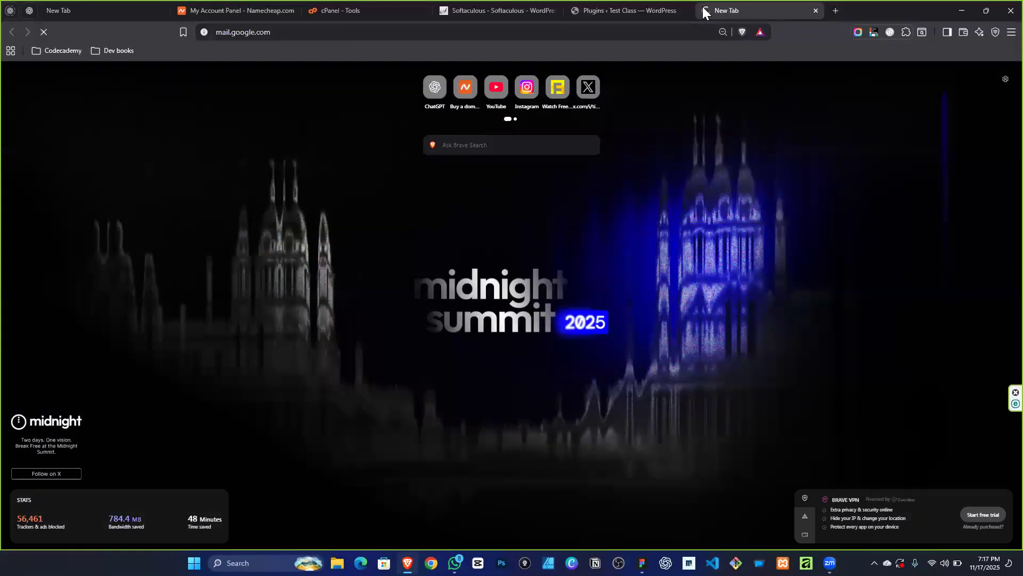
Choose to install an existing Wordfence license on the site and fill in the security alert email address.
click(613, 11)
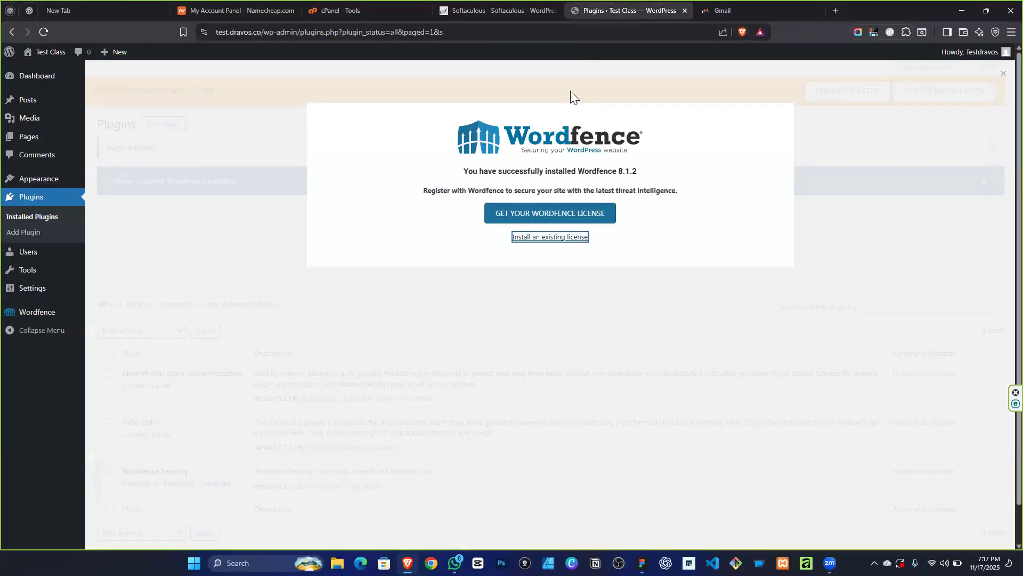
click(566, 236)
click(500, 226)
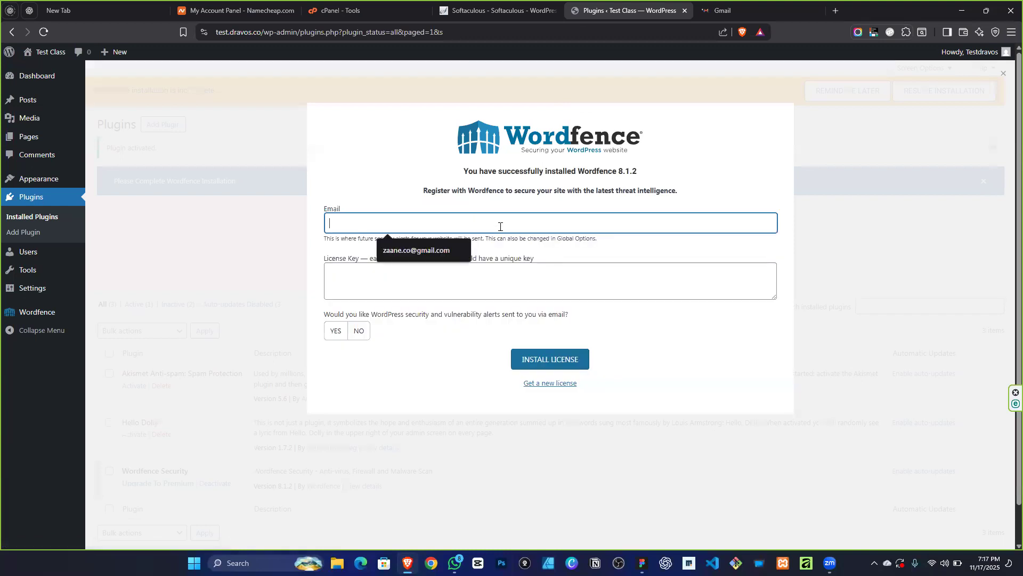
click(462, 251)
Open the "Your Wordfence License" message filed under the CAC documents label in Gmail.
click(700, 13)
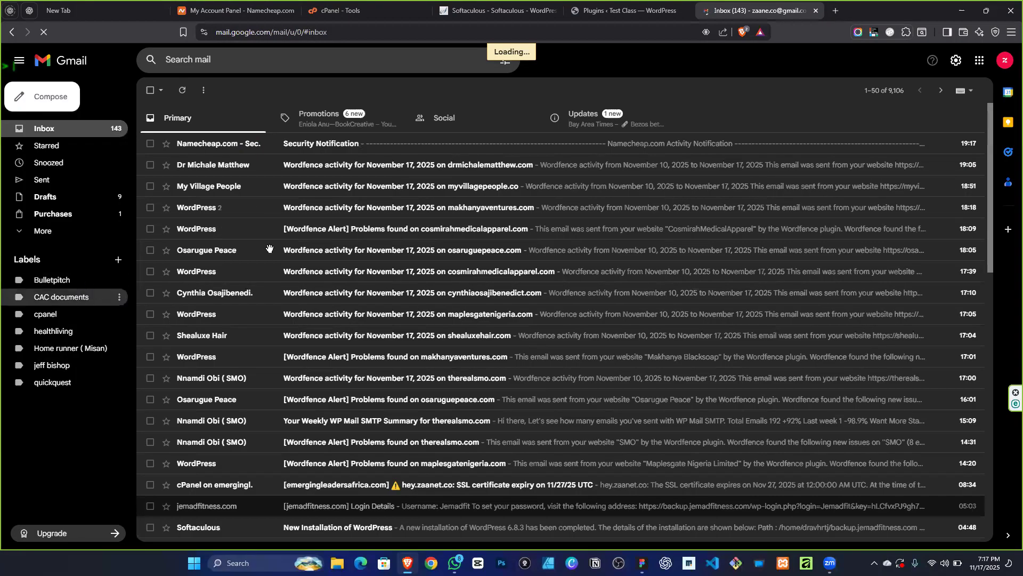
click(60, 297)
click(594, 8)
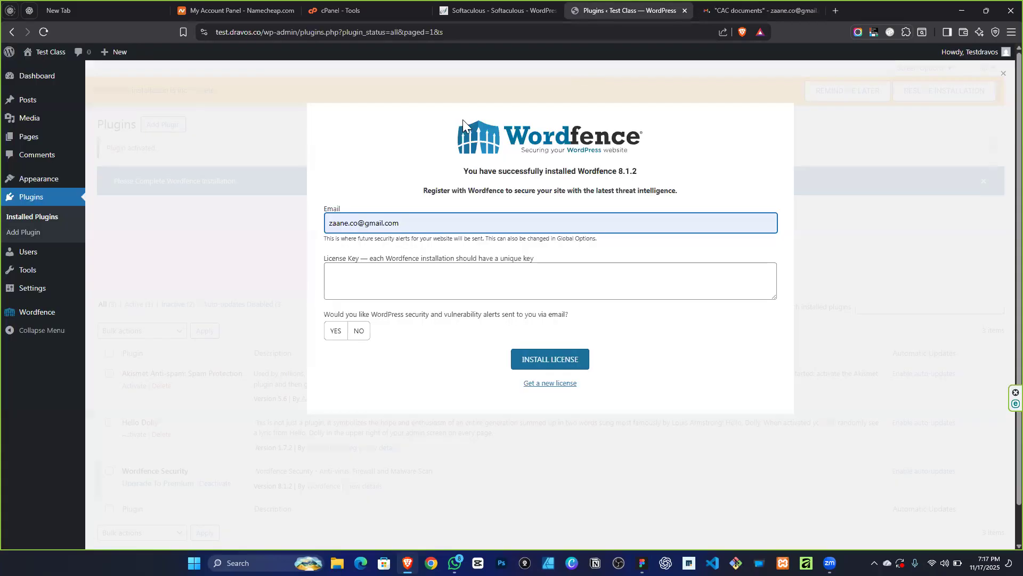
click(733, 12)
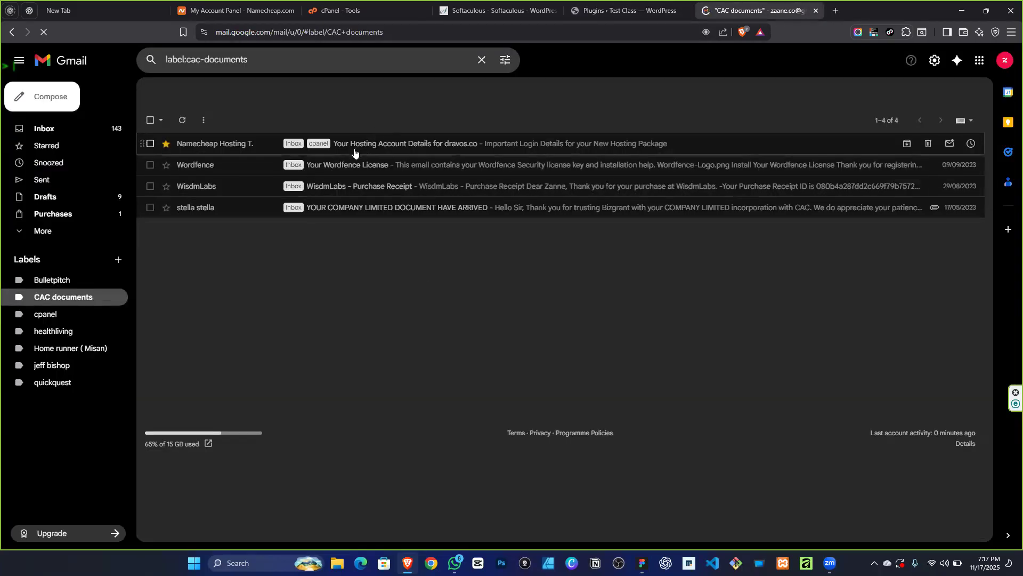
click(346, 172)
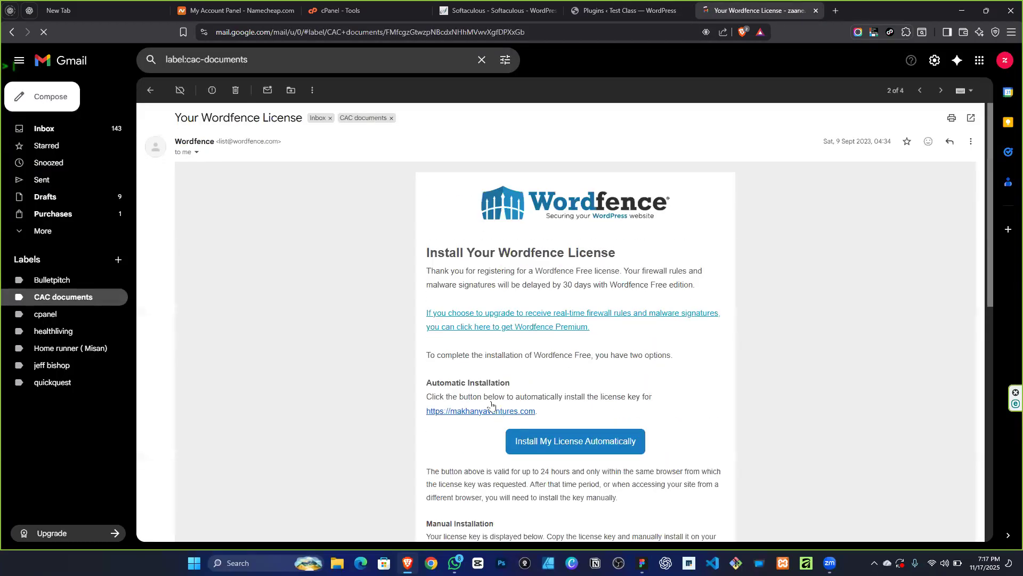
Copy the license key from the Manual Installation section of the Wordfence email.
scroll(476, 238, down, 9)
scroll(476, 239, up, 2)
drag(427, 211, 461, 235)
key(ctrl+c)
click(427, 211)
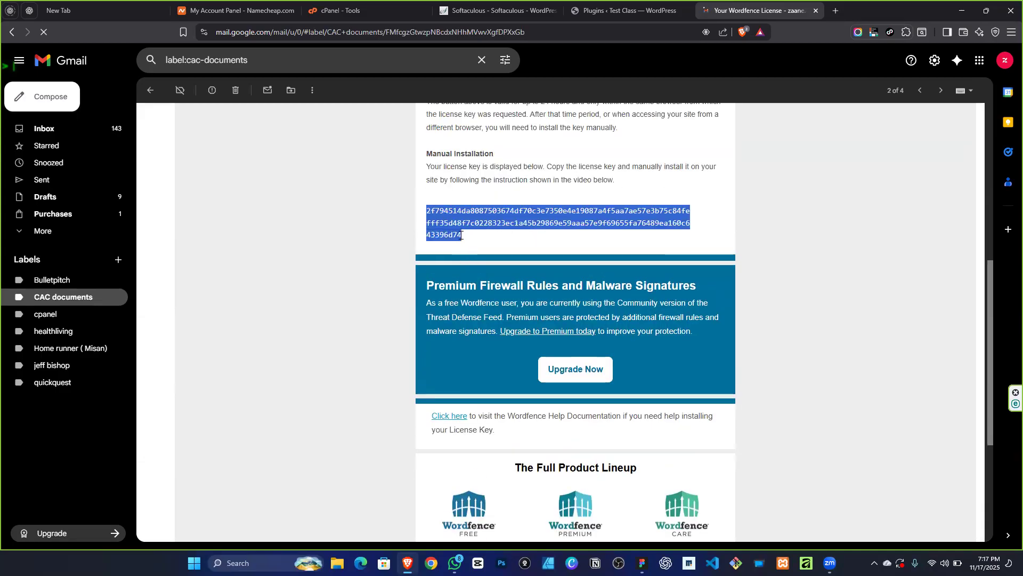
Paste the license key into the Wordfence registration form, accept email security alerts, and install the license.
click(634, 11)
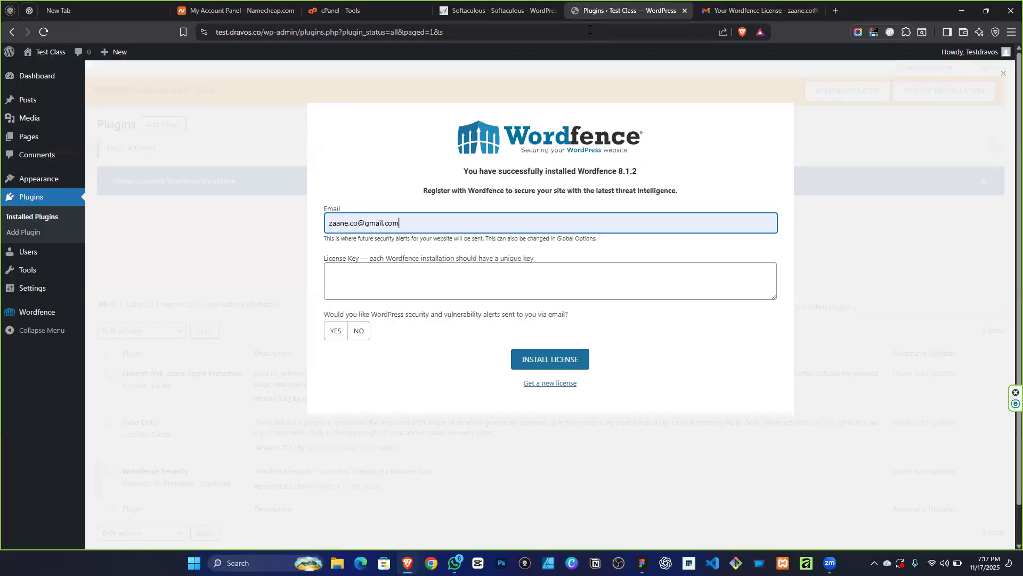
click(414, 295)
key(ctrl+v)
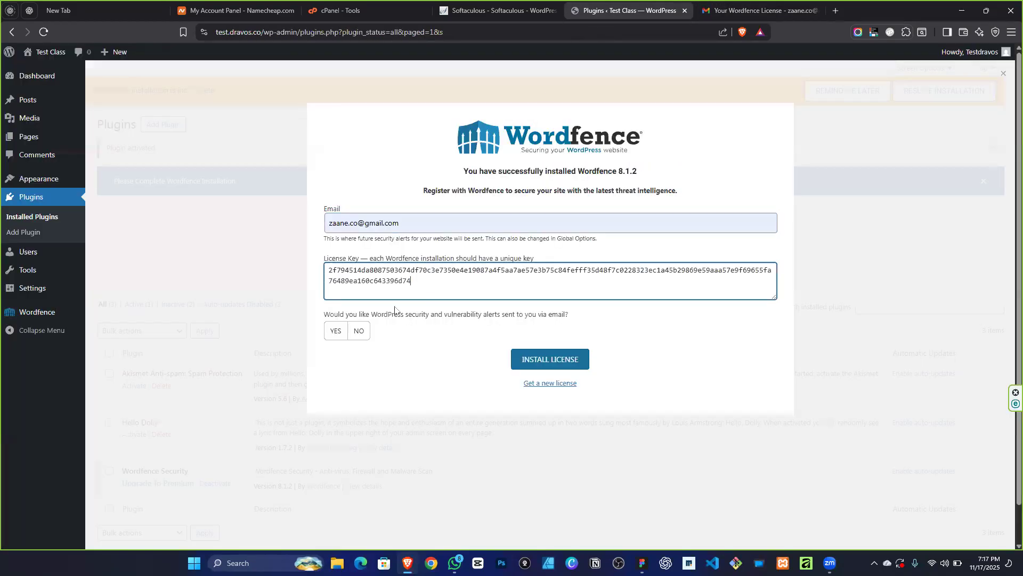
click(336, 332)
click(532, 358)
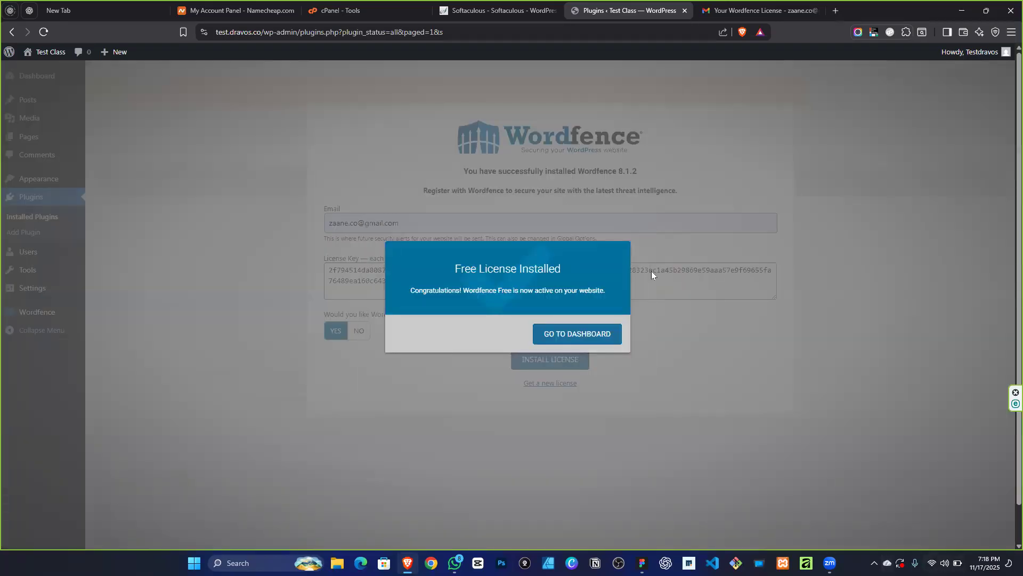
Go to the Wordfence dashboard and close its introductory tour.
click(581, 341)
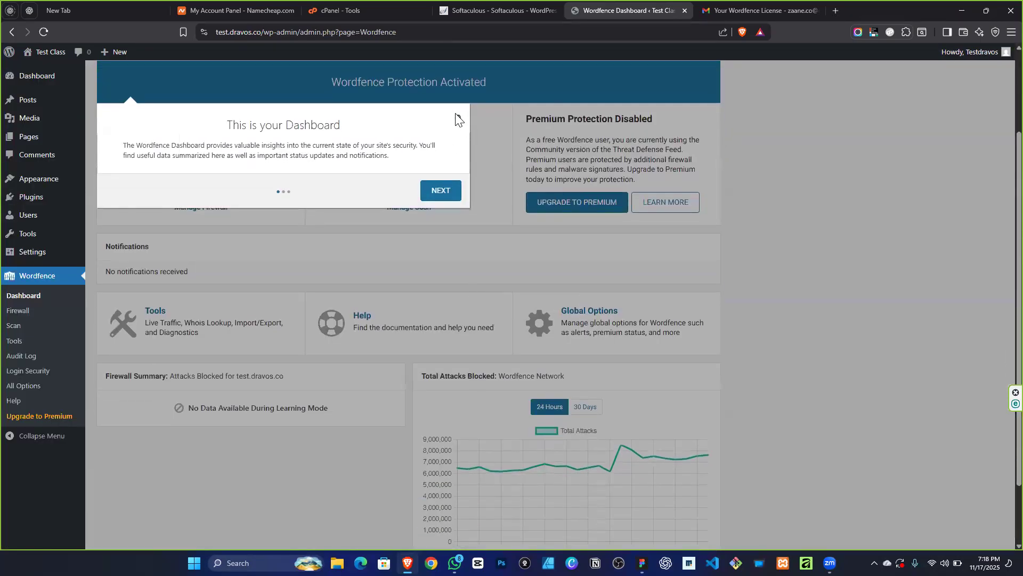
triple_click(457, 119)
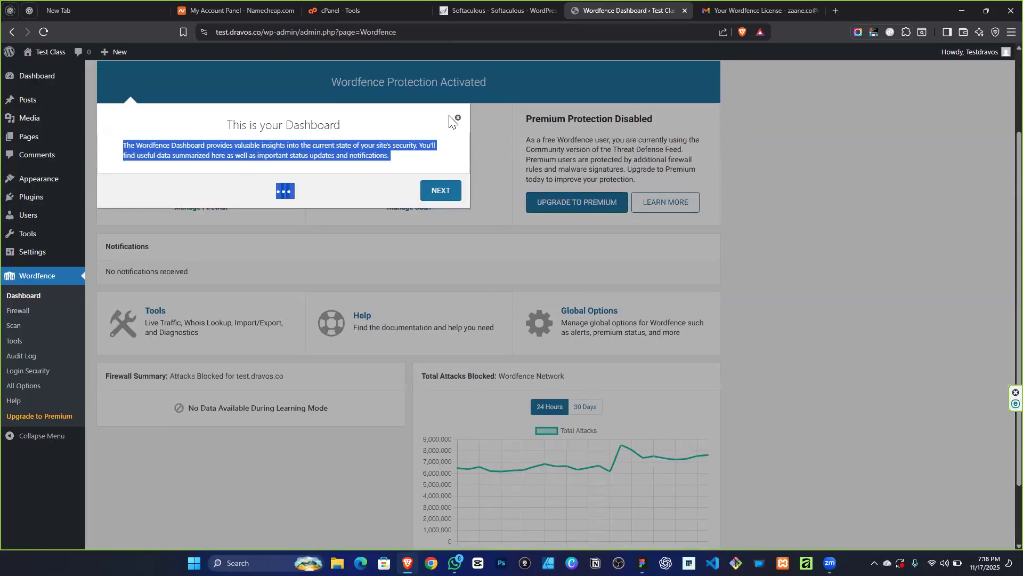
click(457, 119)
Start the Wordfence firewall optimization, request the .htaccess backup download, and go to the Desktop folder for saving it.
click(528, 91)
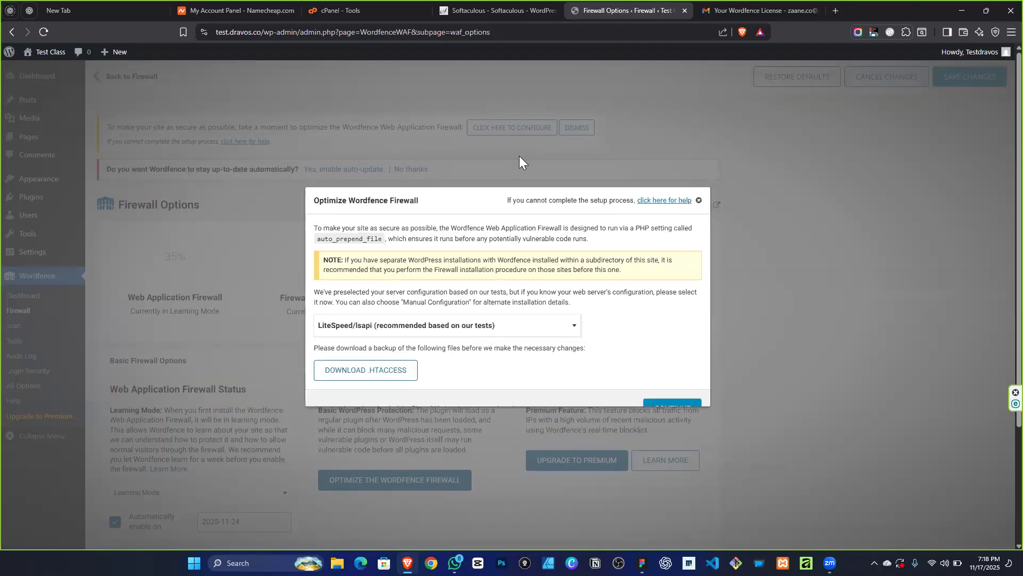
click(373, 360)
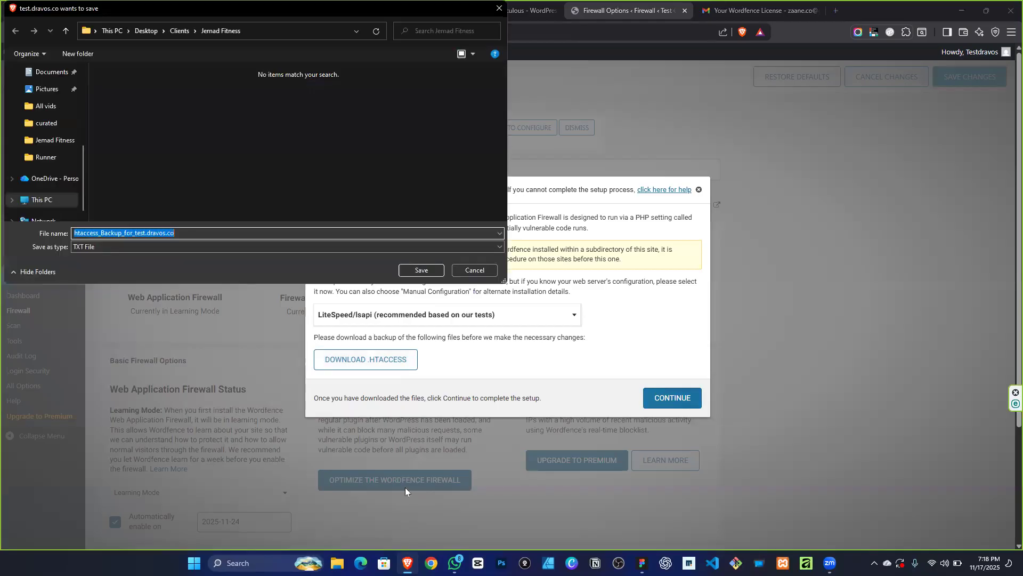
click(145, 30)
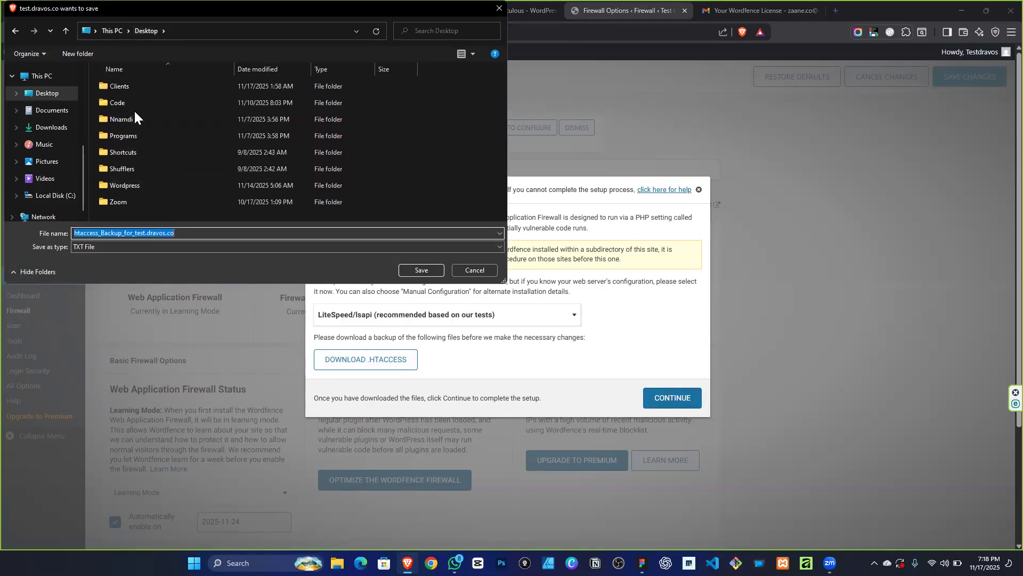
double_click(133, 117)
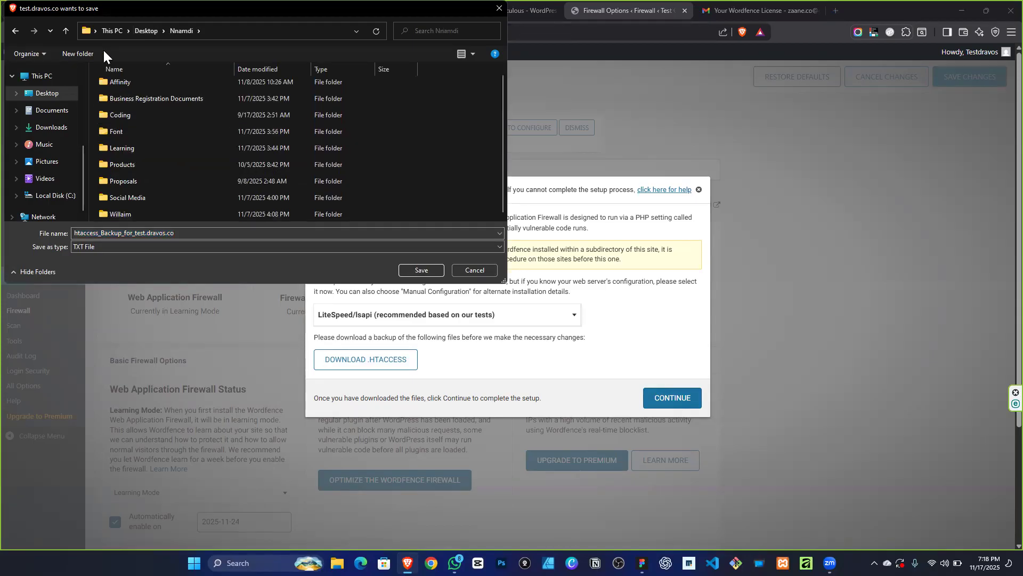
click(48, 93)
click(130, 181)
double_click(130, 181)
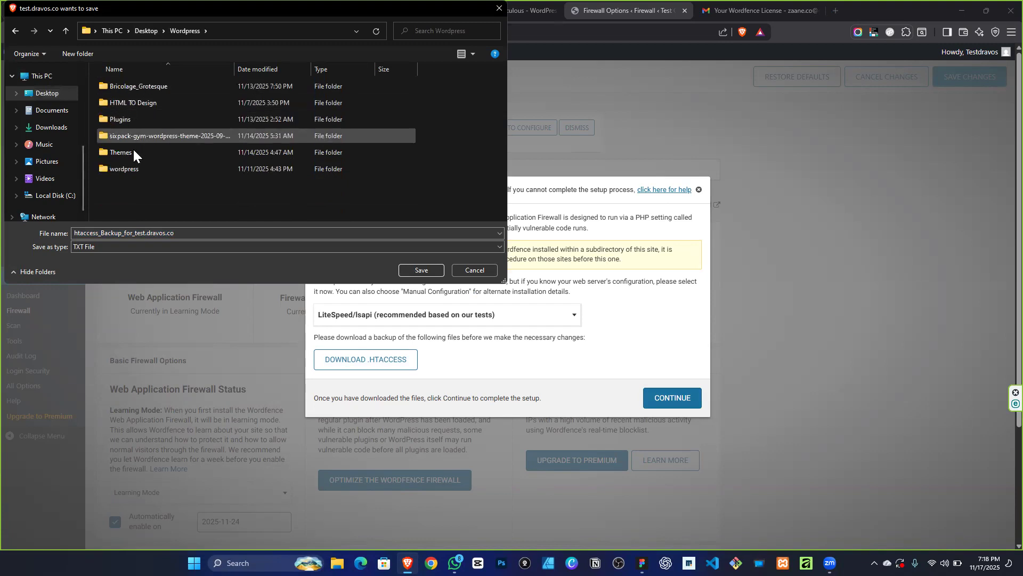
click(63, 31)
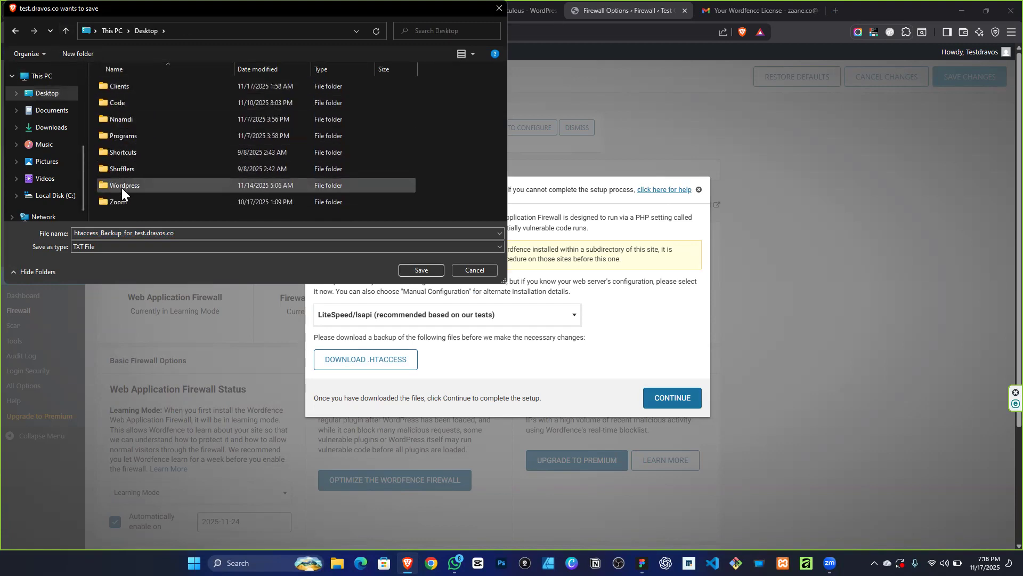
Create a folder named SMO CLASSES inside the Clients folder and save the .htaccess backup in it.
double_click(127, 87)
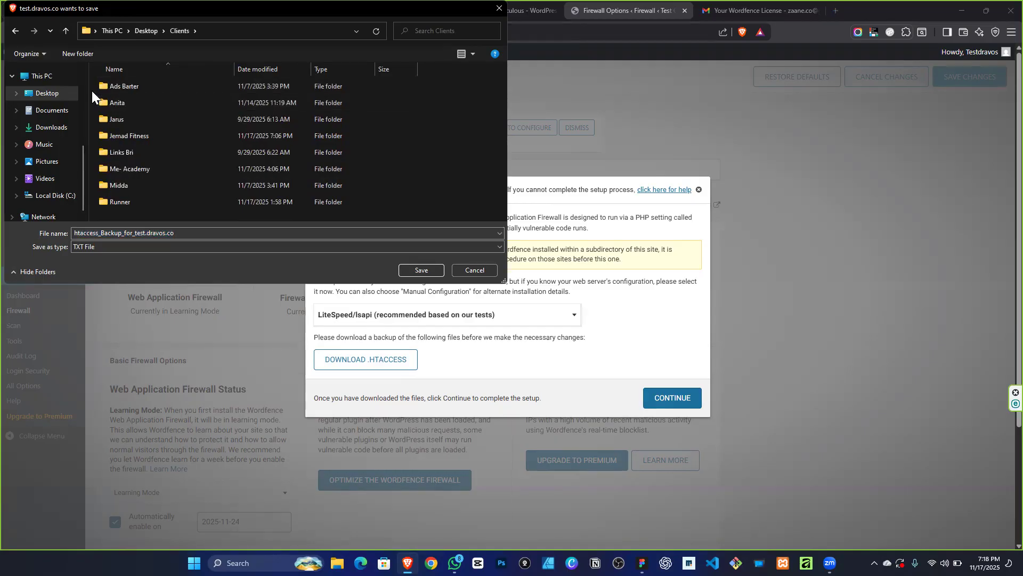
click(77, 53)
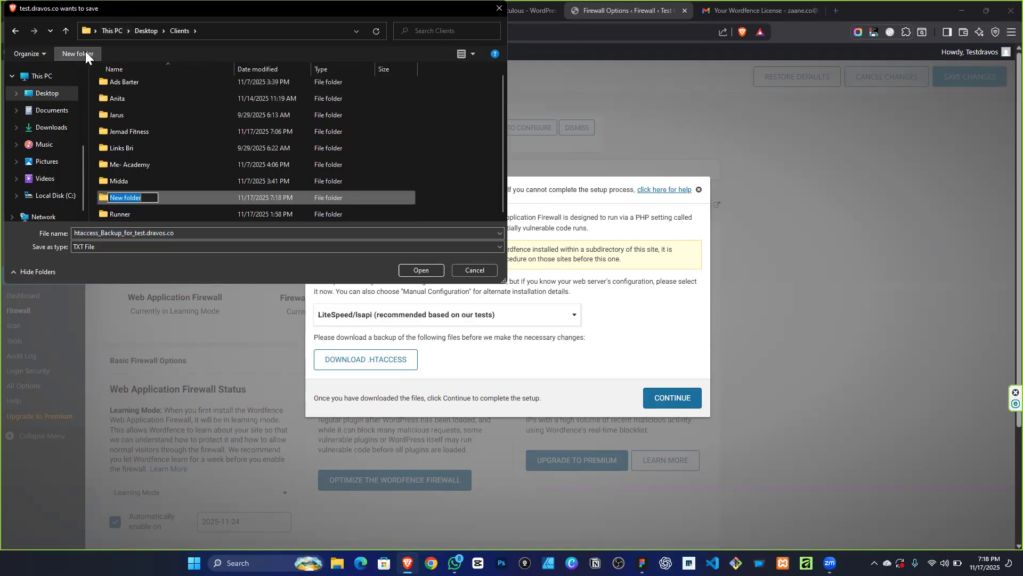
text(SMO CLASSES)
key(Return)
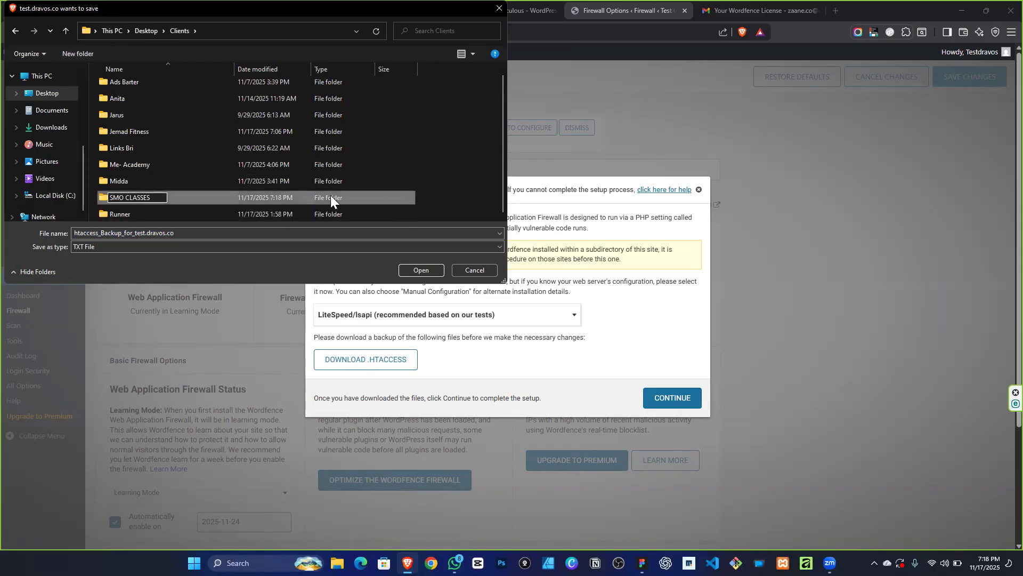
double_click(190, 197)
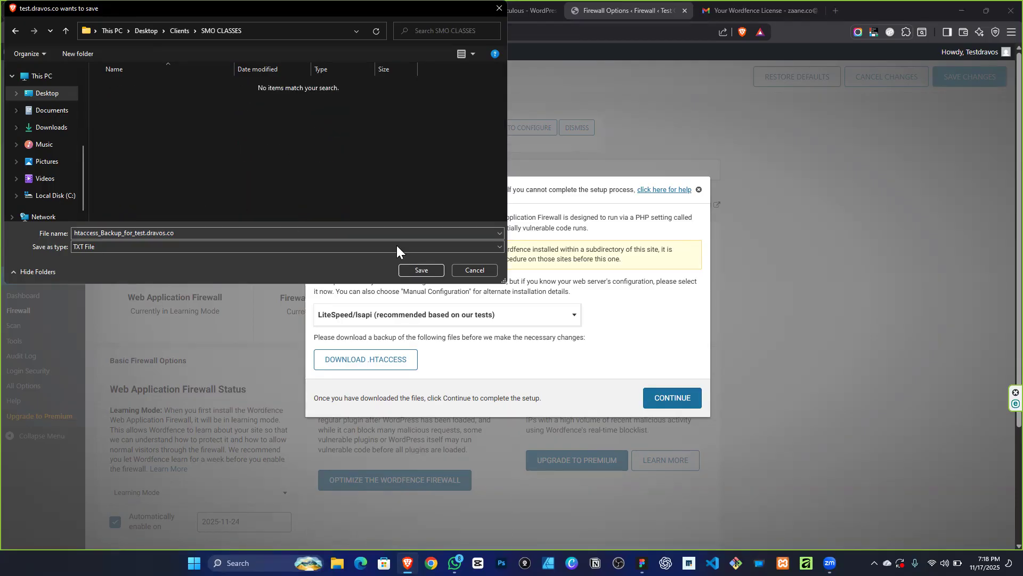
click(422, 271)
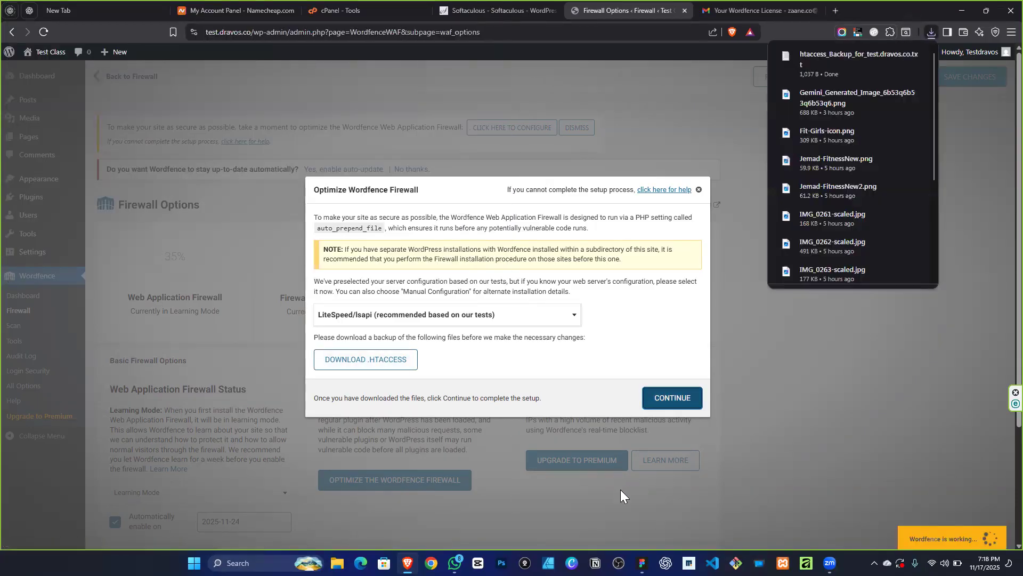
Complete the firewall optimization with the LiteSpeed/lsapi configuration, reopening the setup and downloading the .htaccess backup again, to enable Extended Protection.
click(672, 397)
click(709, 363)
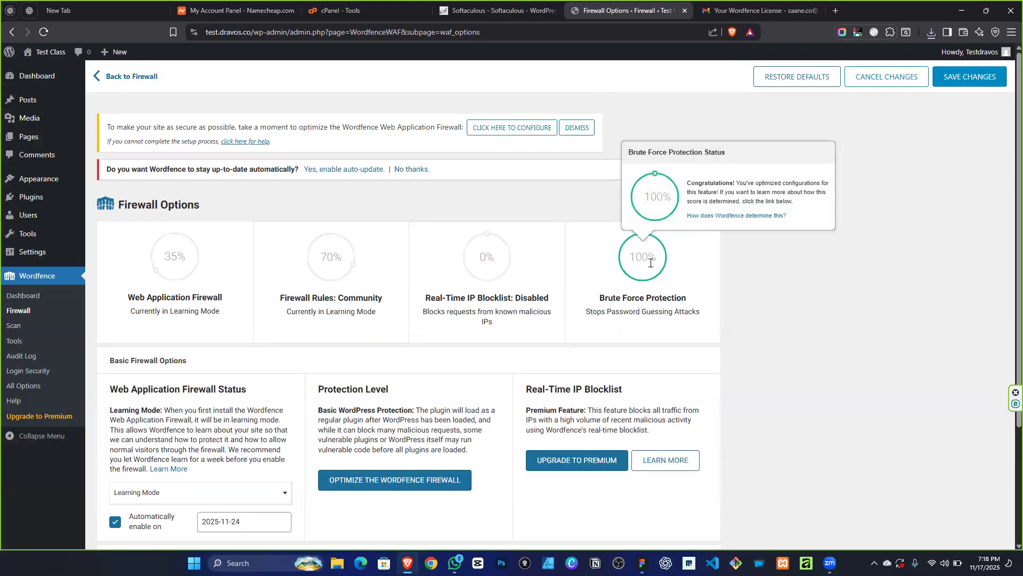
click(525, 130)
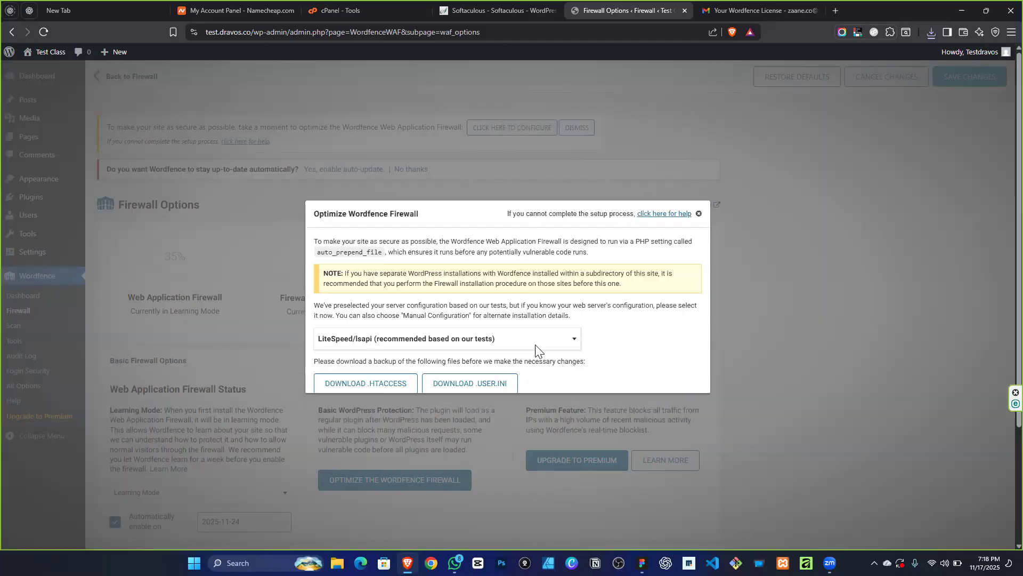
click(367, 360)
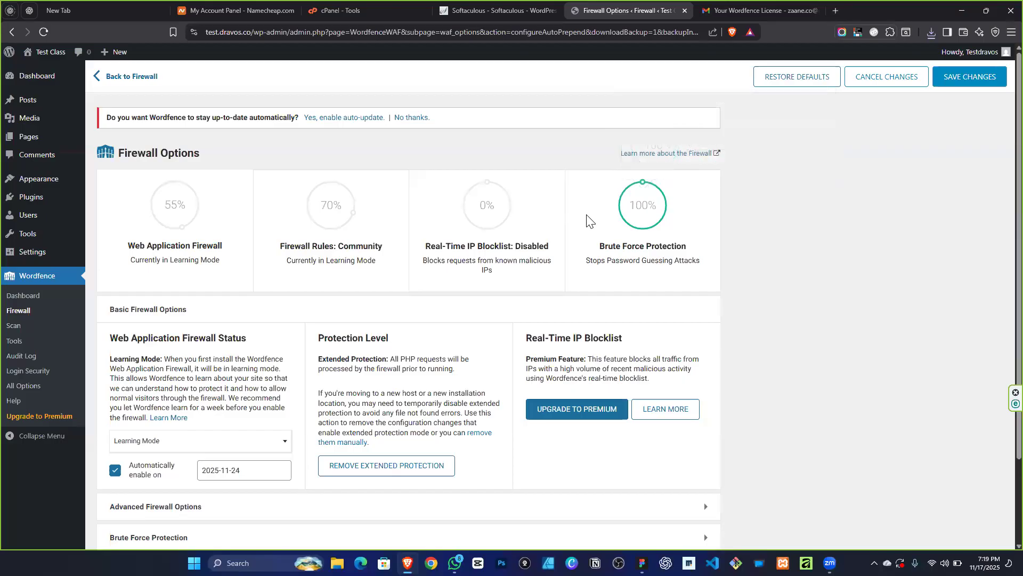
scroll(635, 354, down, 2)
scroll(253, 276, up, 2)
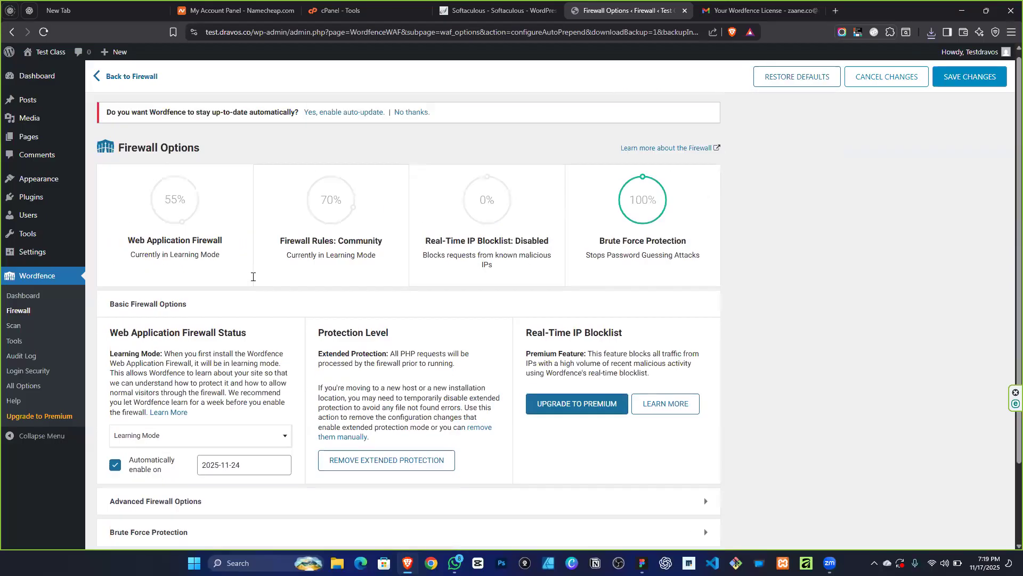
Visit the site's installed plugins list and go on to the list of all pages.
mouse_move(32, 232)
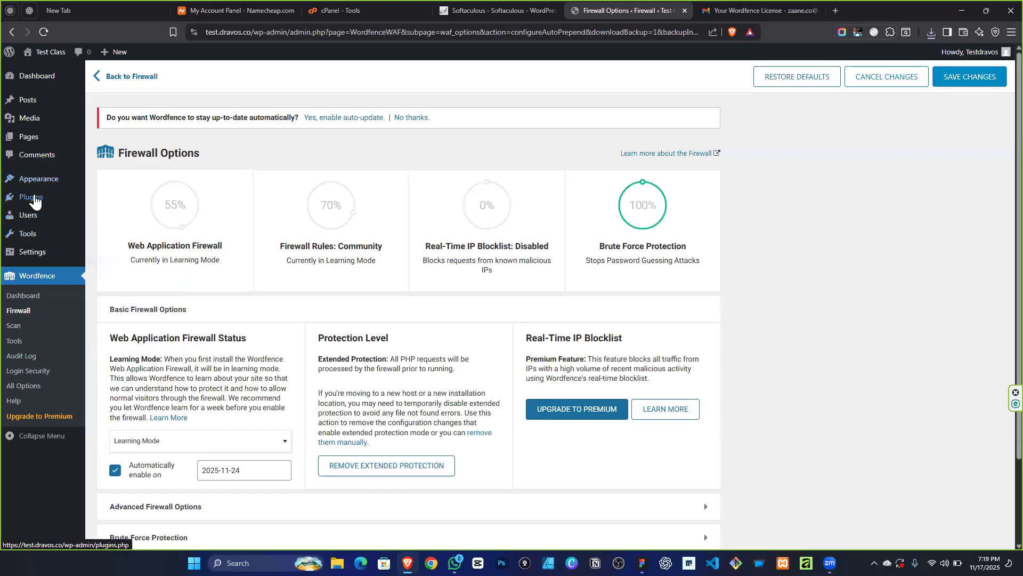
click(112, 213)
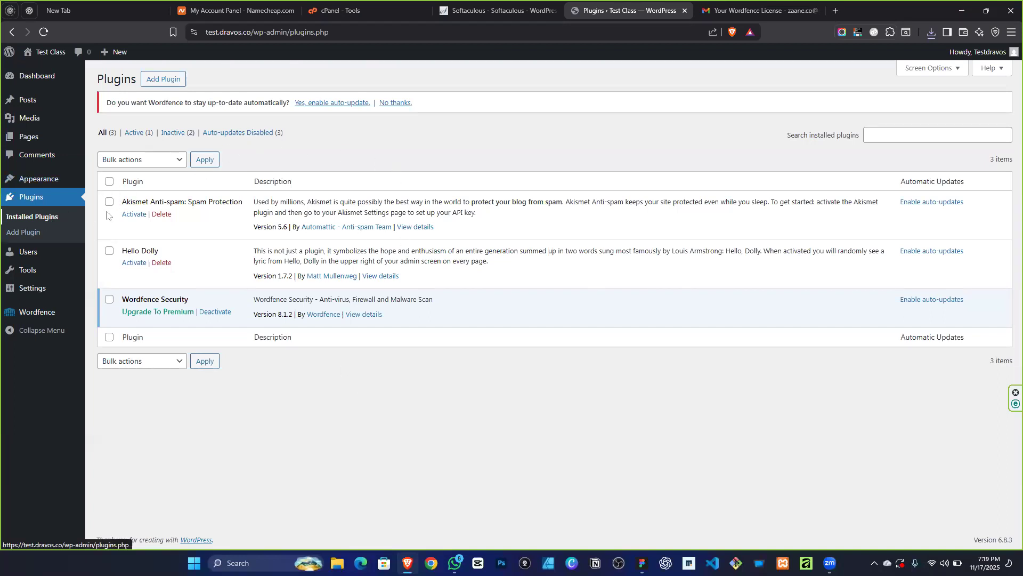
click(42, 142)
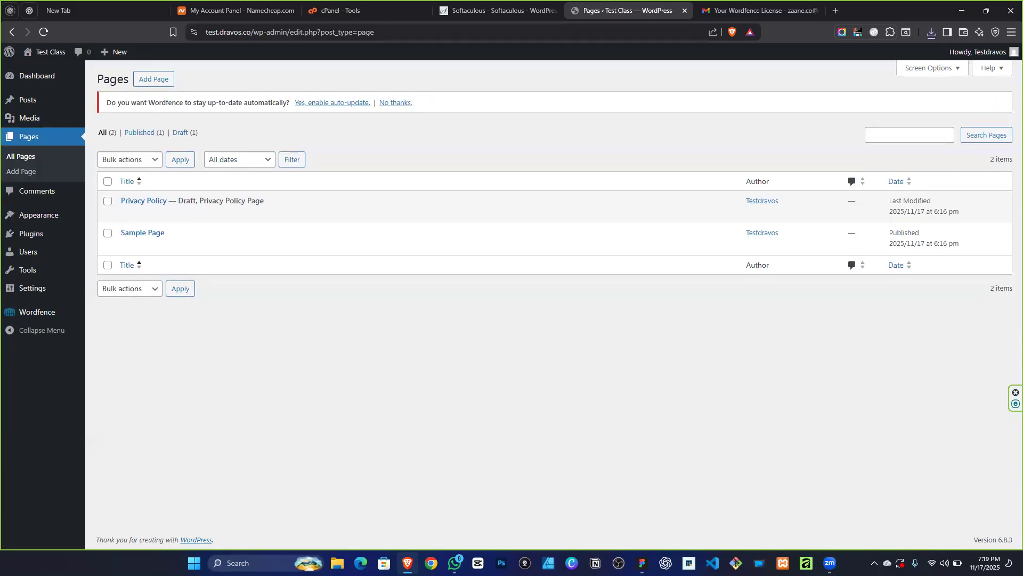
Switch to Figma, examine the navigation menu of the Assignment 4 design in the SWDC file, and return to WordPress.
click(642, 562)
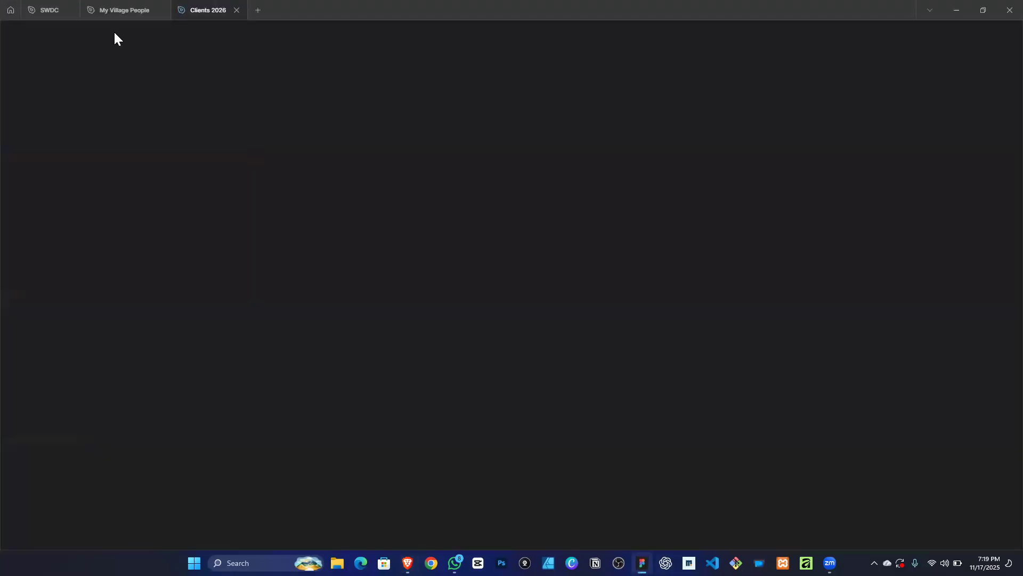
click(53, 12)
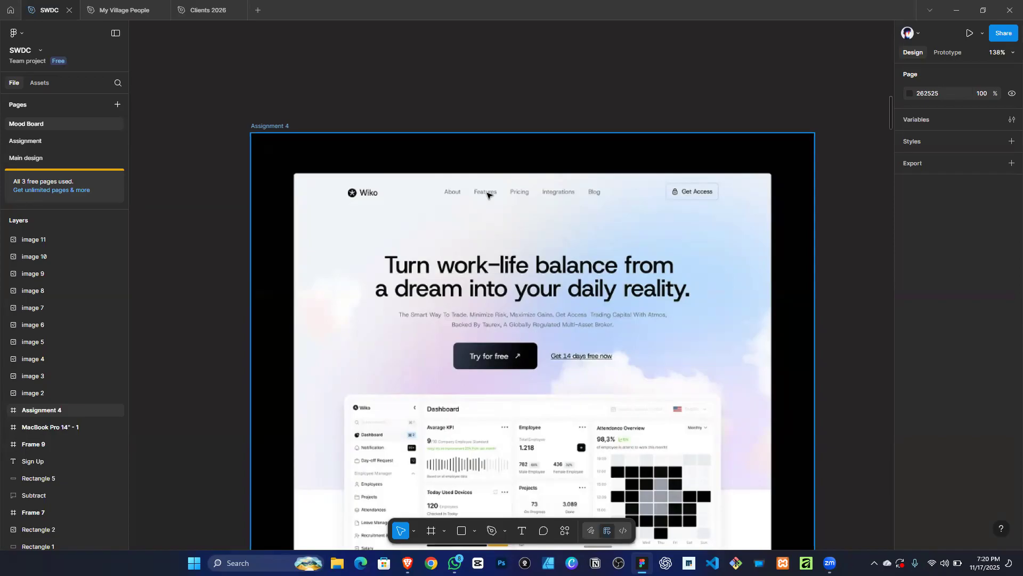
key(Escape)
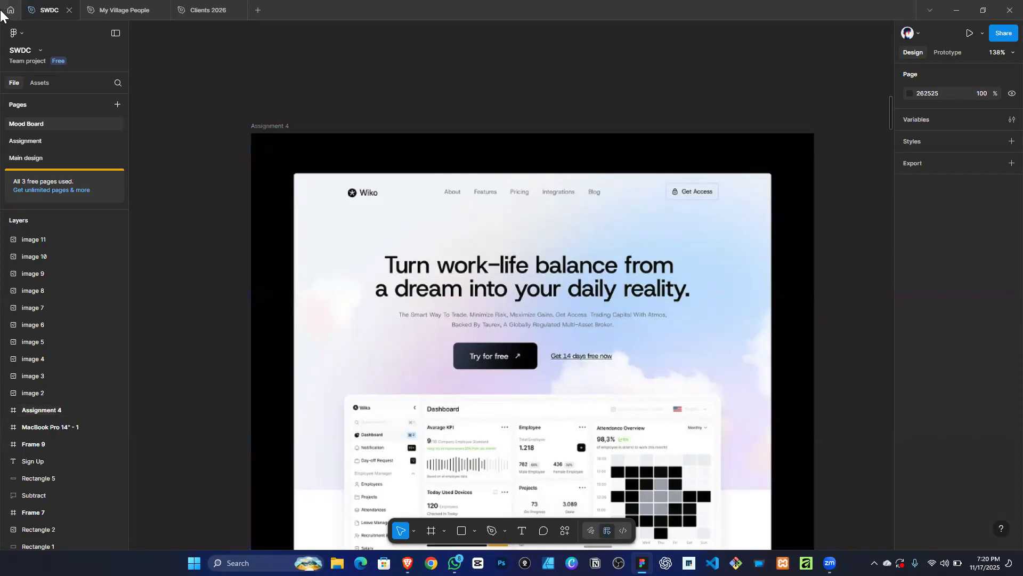
click(956, 10)
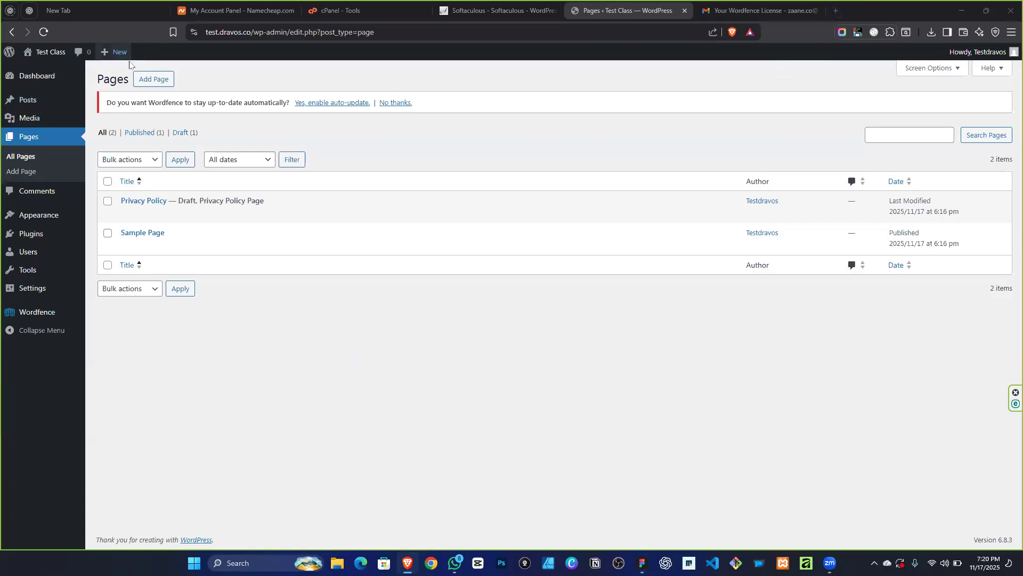
Open the Add Page editor in six new browser tabs from the Pages list.
right_click(142, 74)
click(212, 85)
right_click(140, 78)
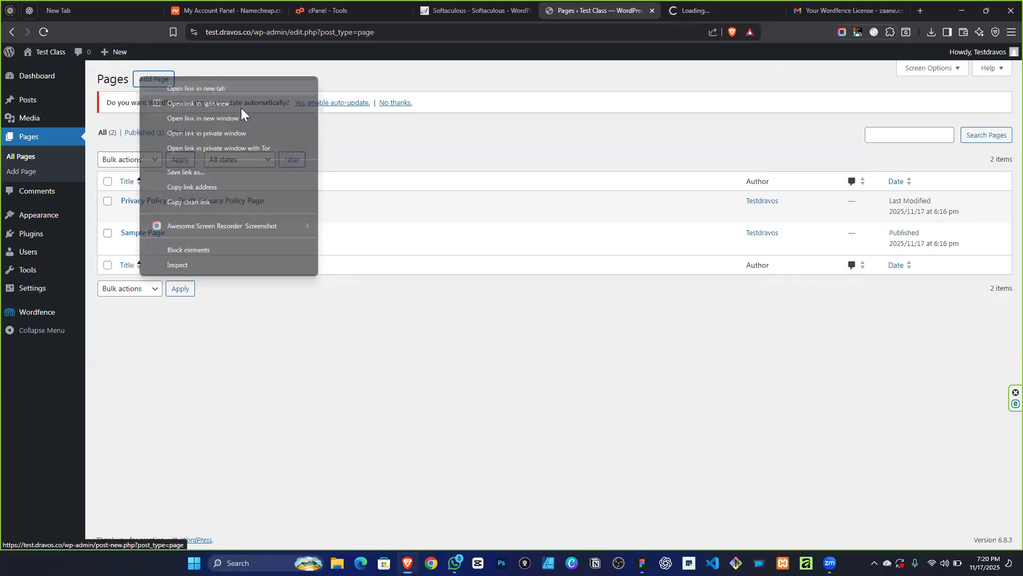
click(240, 86)
right_click(154, 77)
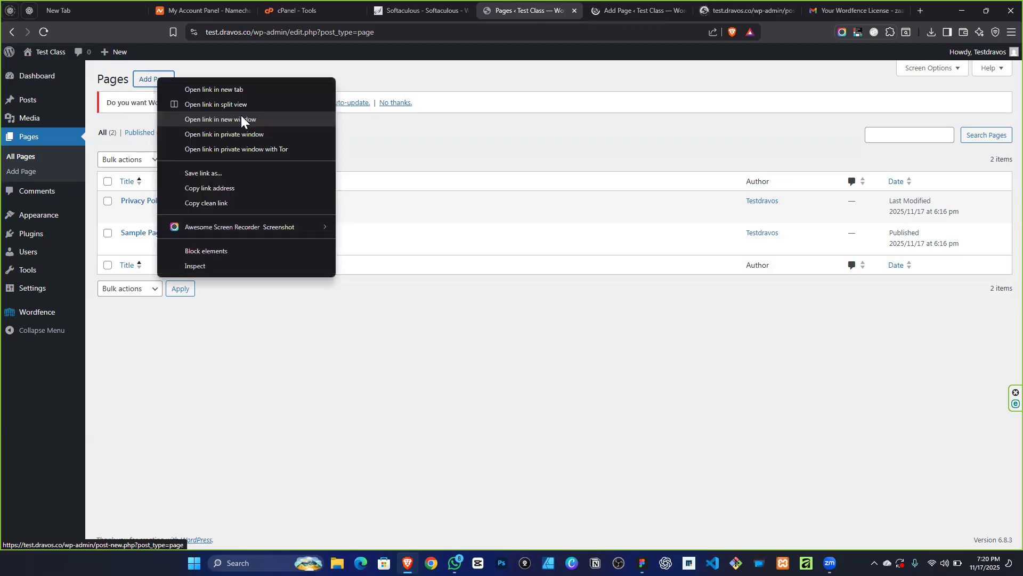
click(237, 86)
right_click(150, 73)
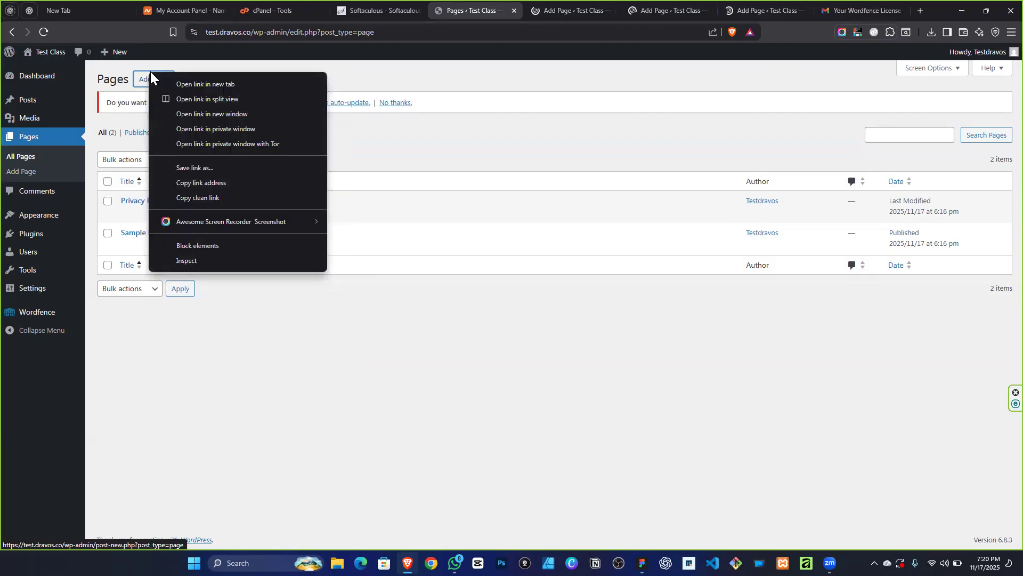
click(199, 81)
right_click(145, 75)
click(276, 84)
right_click(143, 84)
click(194, 90)
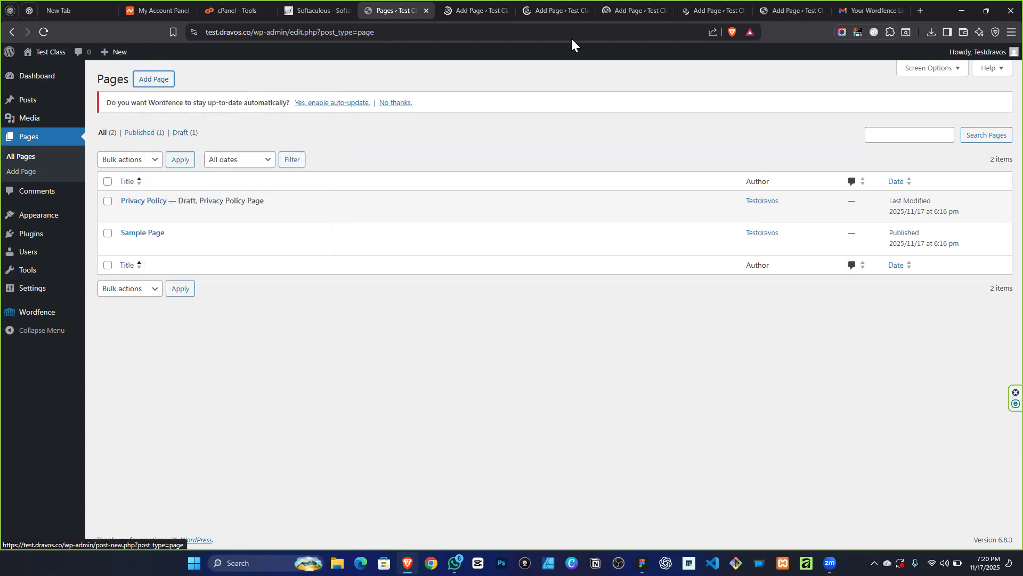
In the first new page, dismiss the welcome guide and starter patterns, title it "Home", and publish it.
click(415, 7)
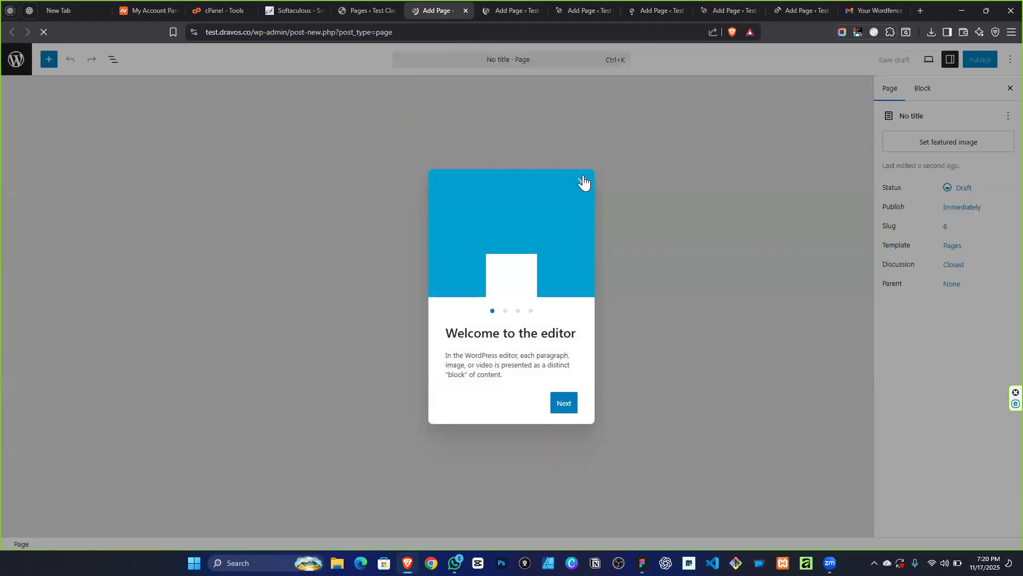
click(583, 181)
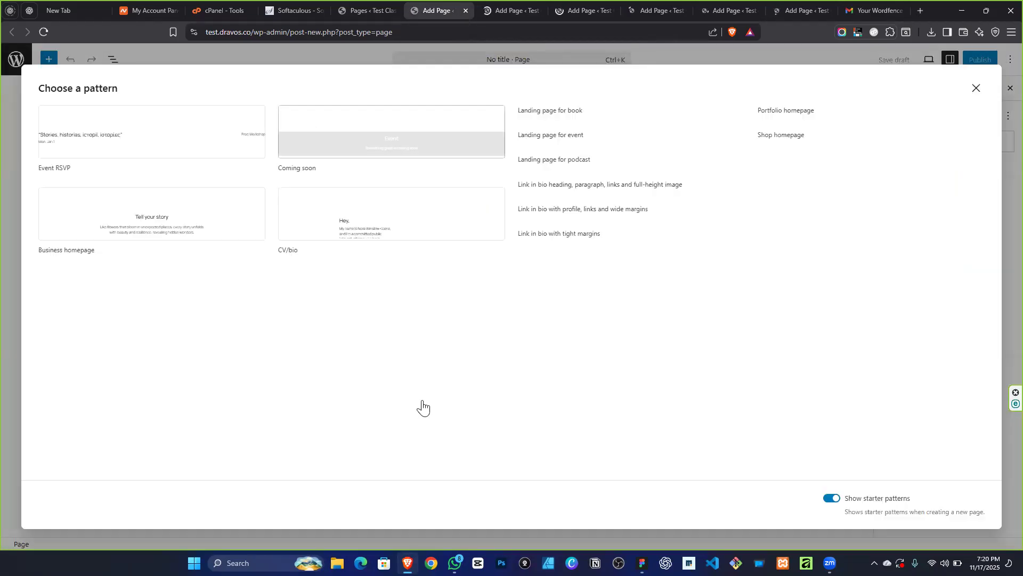
key(Escape)
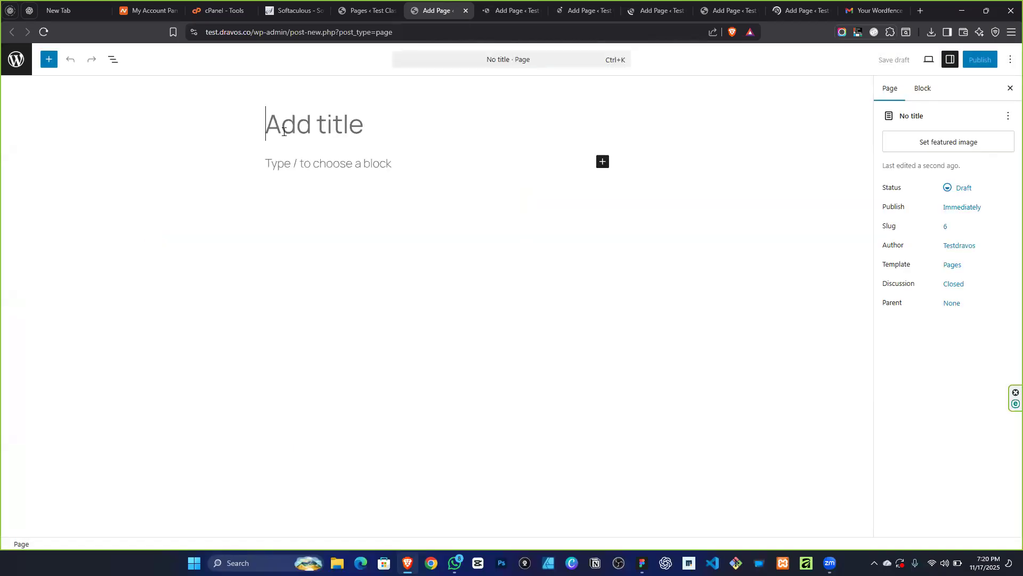
text(Home)
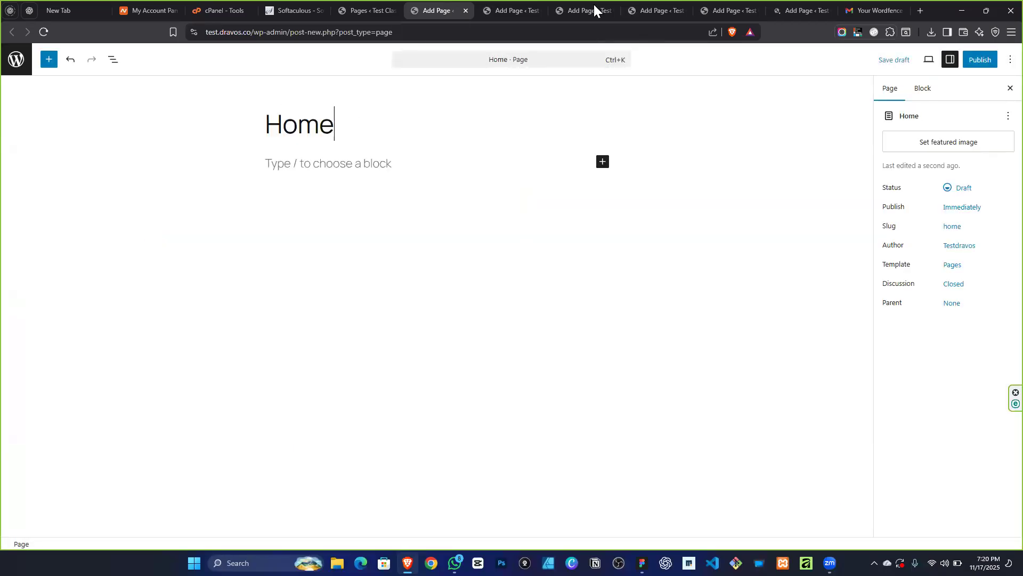
click(979, 60)
click(987, 64)
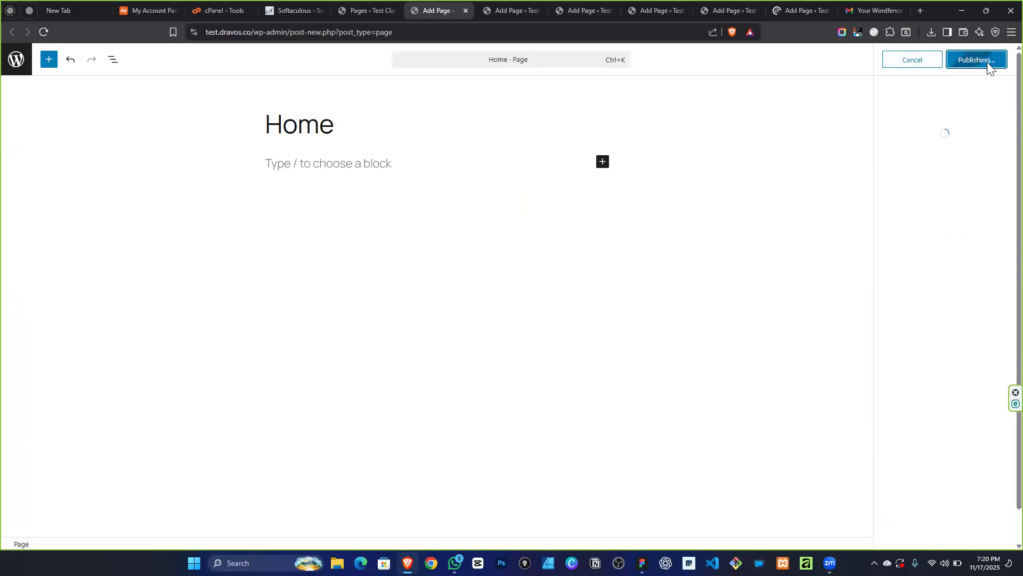
In the second new page, dismiss the welcome guide and starter patterns, title it "Feature", and publish it.
click(513, 11)
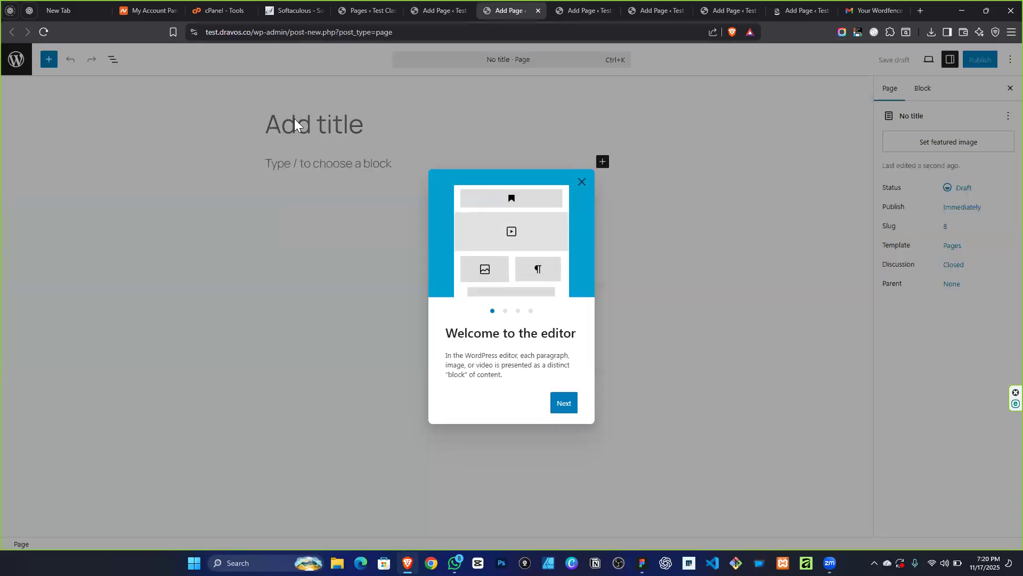
click(314, 129)
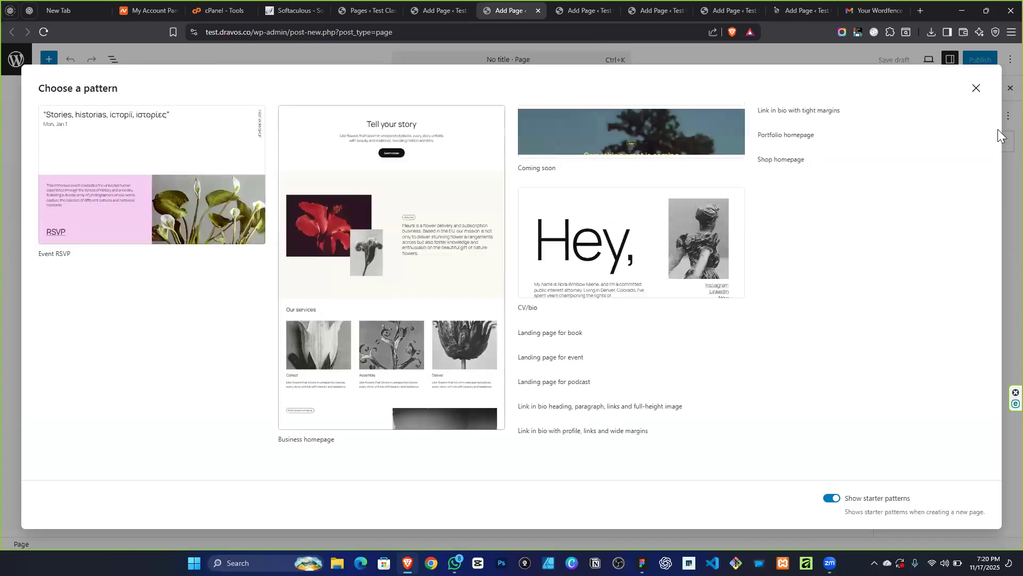
click(977, 88)
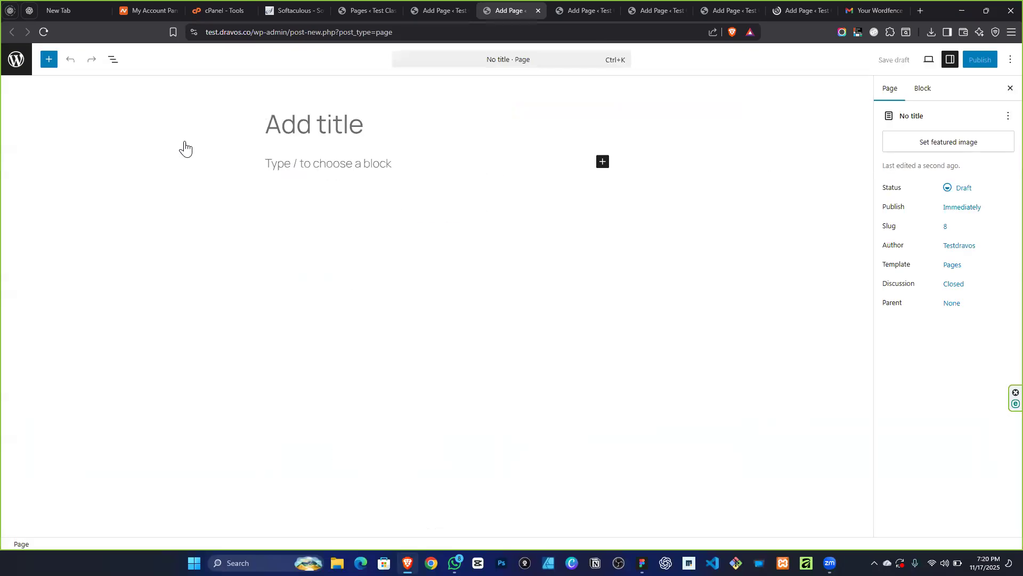
click(315, 123)
text(Feature)
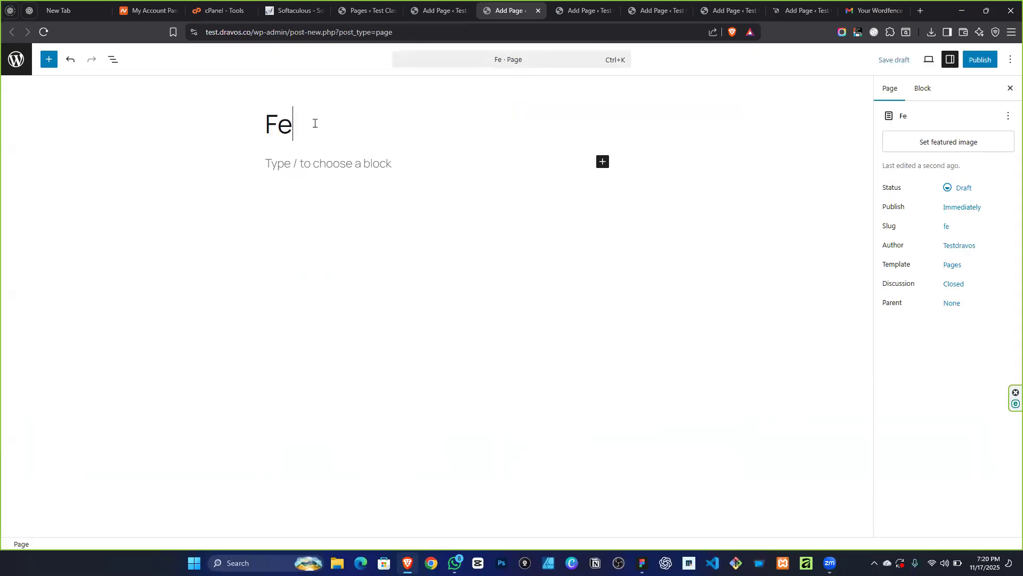
click(979, 60)
click(977, 59)
In the third new page, dismiss the starter patterns, title it "Pricing", and publish it.
click(573, 11)
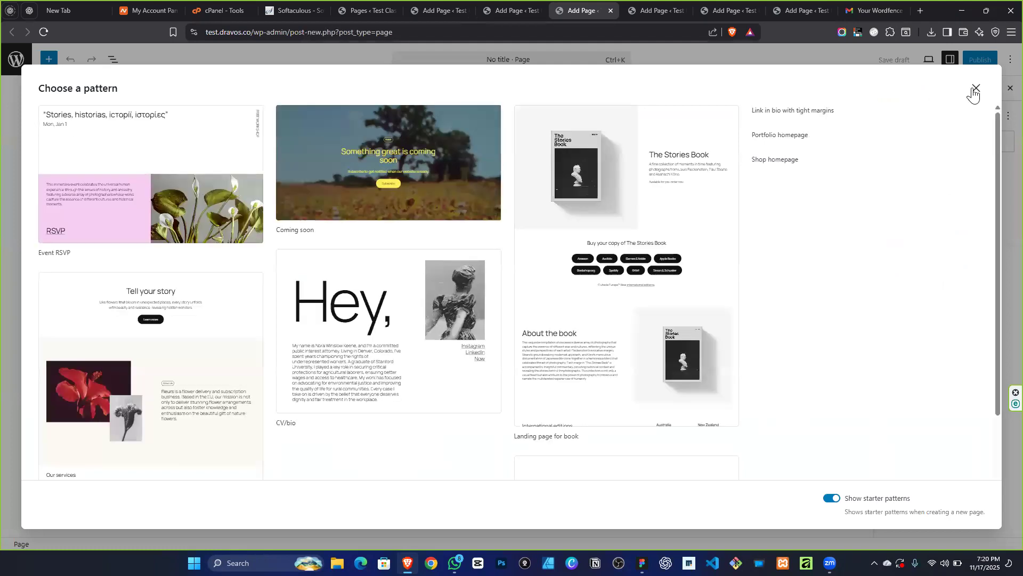
click(975, 89)
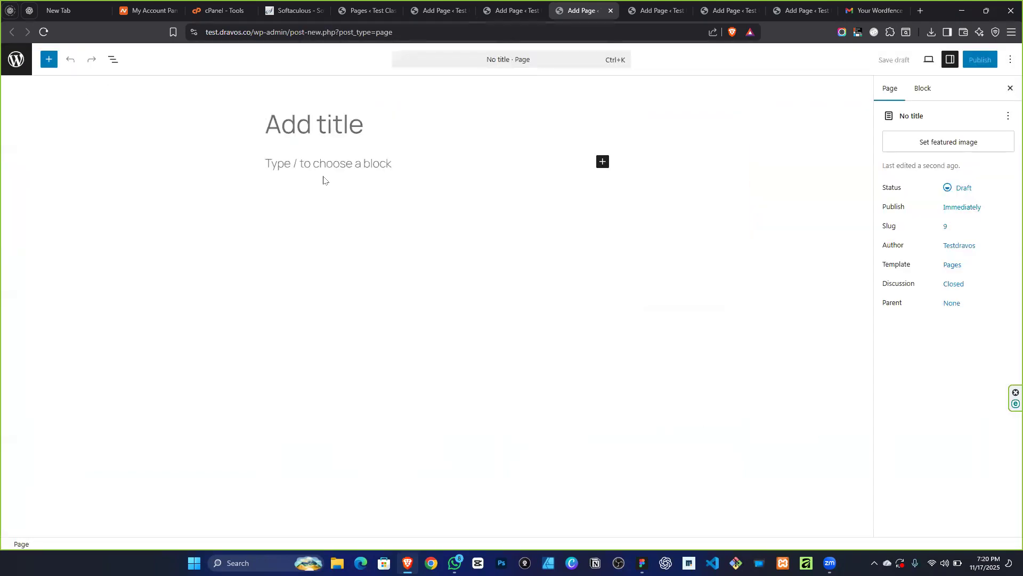
click(333, 118)
text(Pricing)
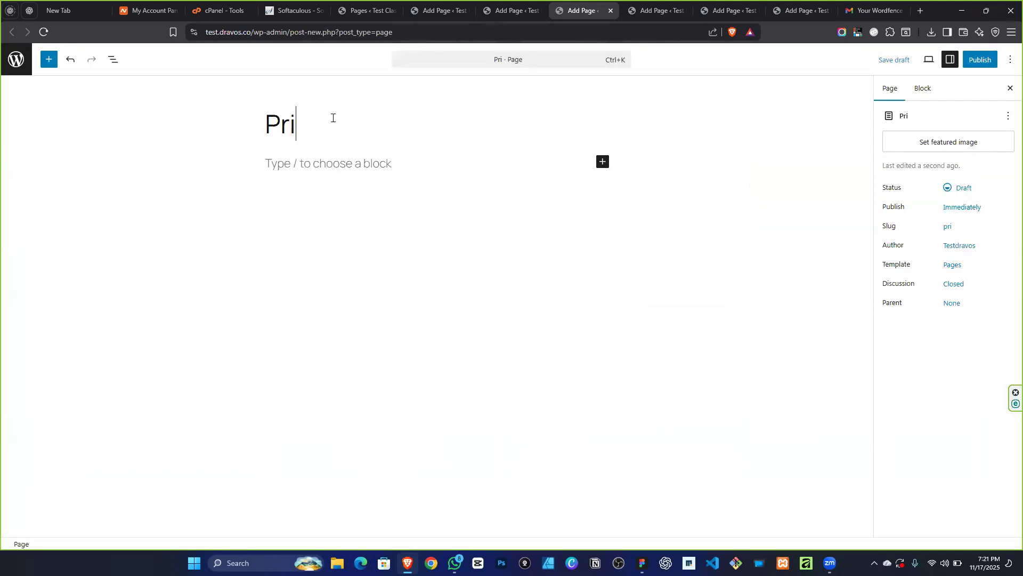
click(981, 60)
click(985, 61)
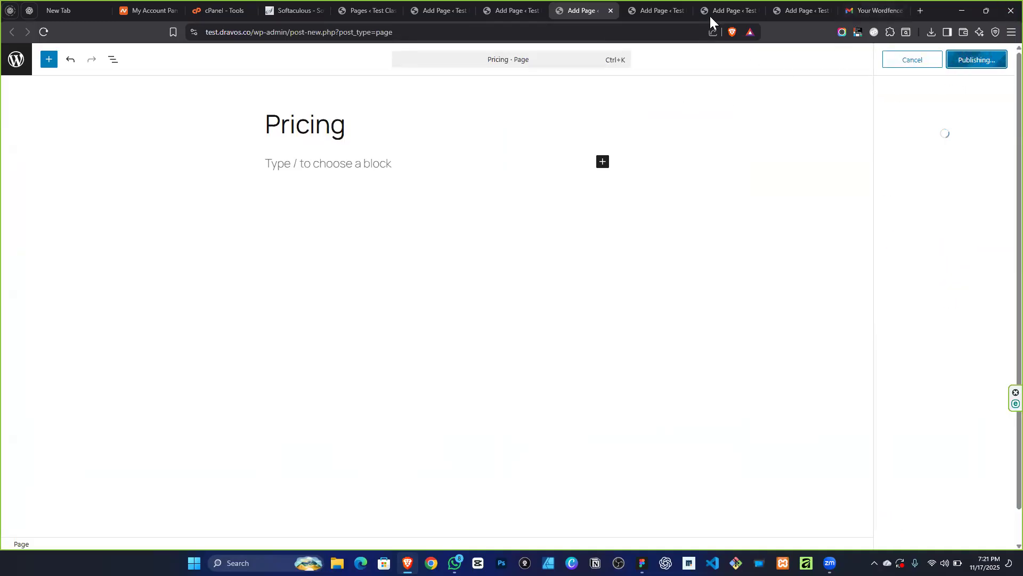
In the fourth new page, dismiss the starter patterns, title it "Integrations", and publish it.
click(648, 10)
click(977, 88)
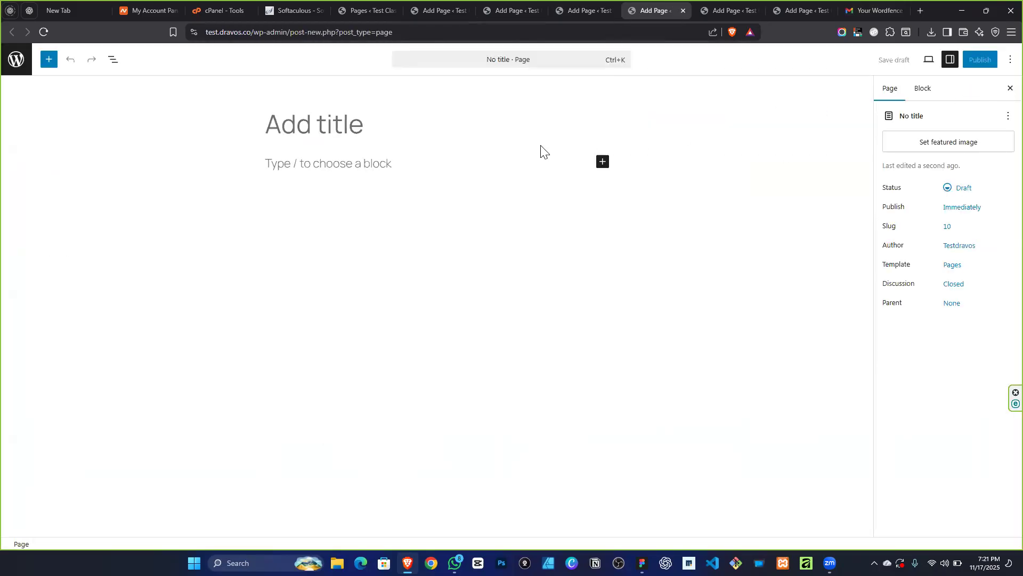
click(375, 131)
text(In)
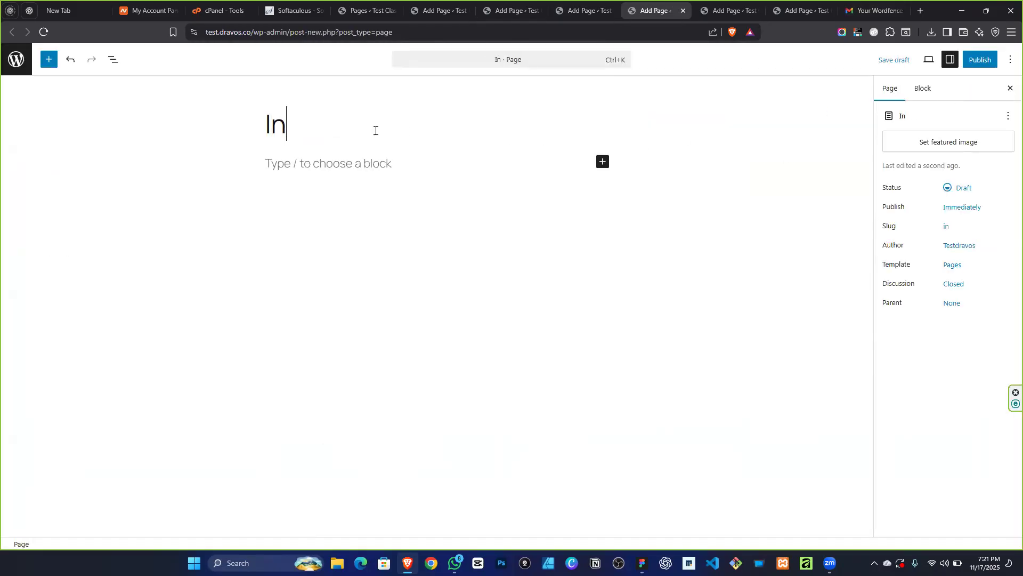
text(tegrations)
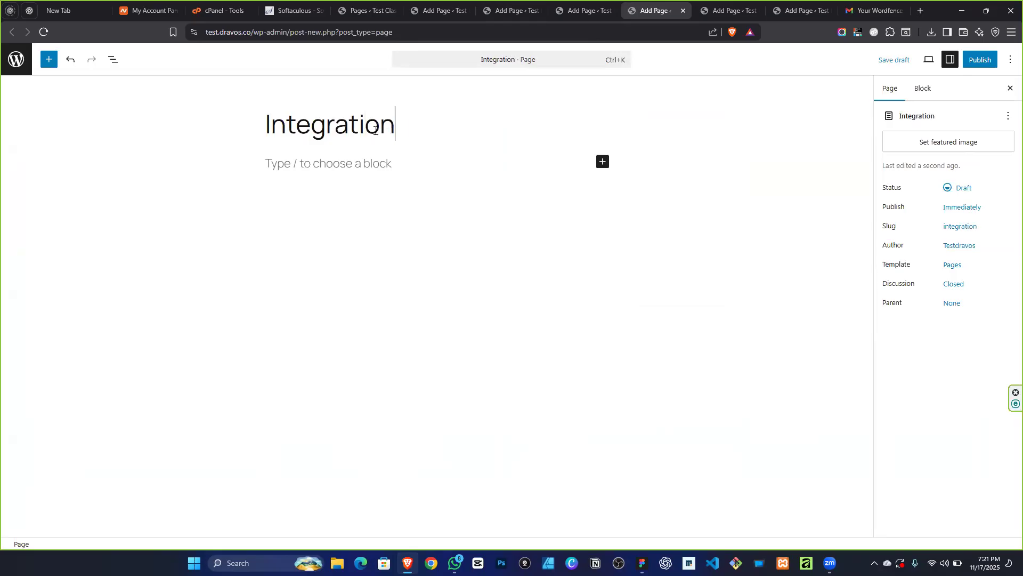
click(971, 57)
click(970, 57)
In the fifth new page, dismiss the starter patterns, title it "Blog", and publish it.
click(716, 12)
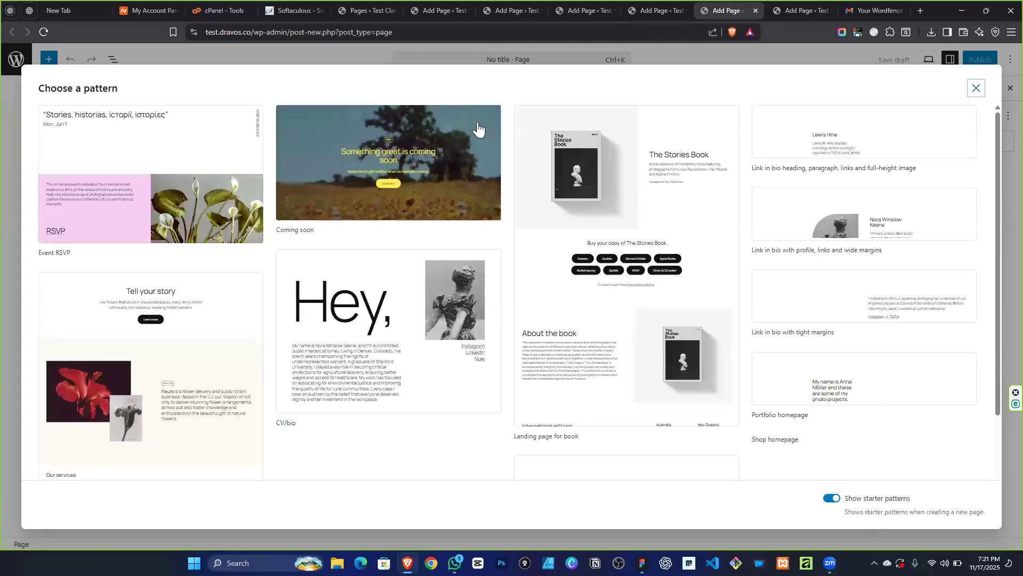
click(977, 88)
text(Blogs)
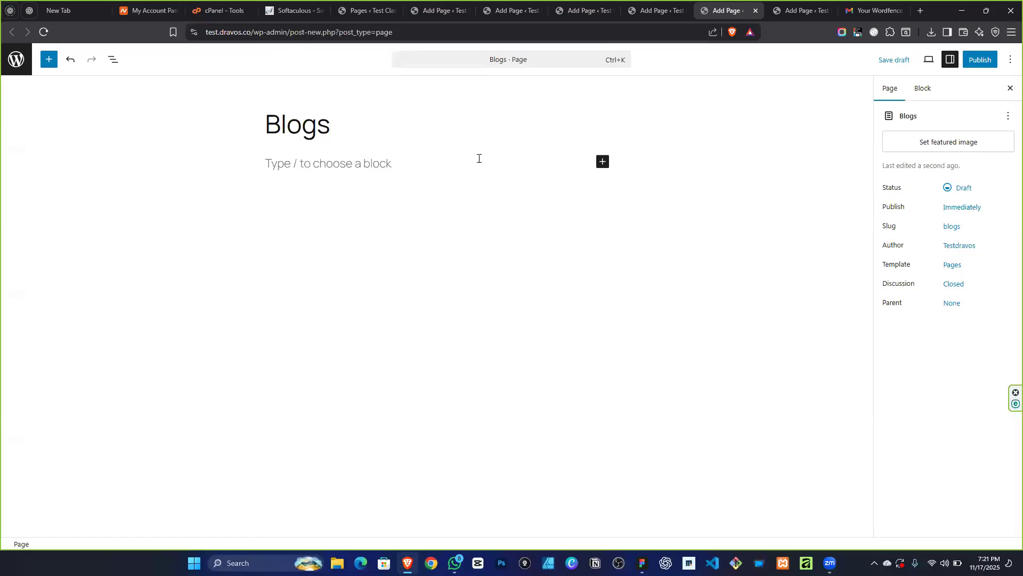
key(BackSpace)
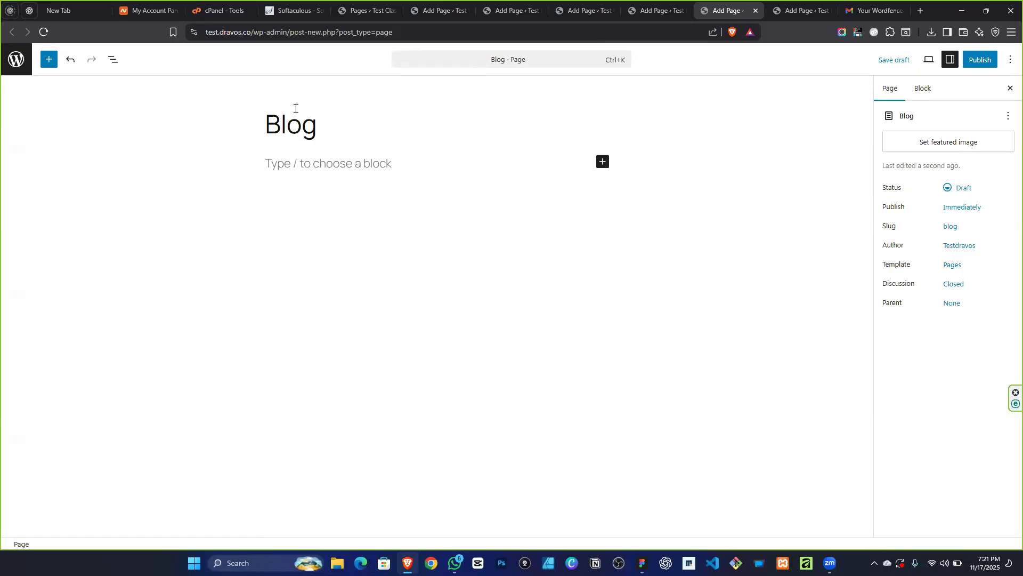
click(984, 61)
click(978, 60)
Close all the other unpinned browser tabs, keeping only the WordPress Pages list, and reload that list.
click(828, 11)
click(827, 10)
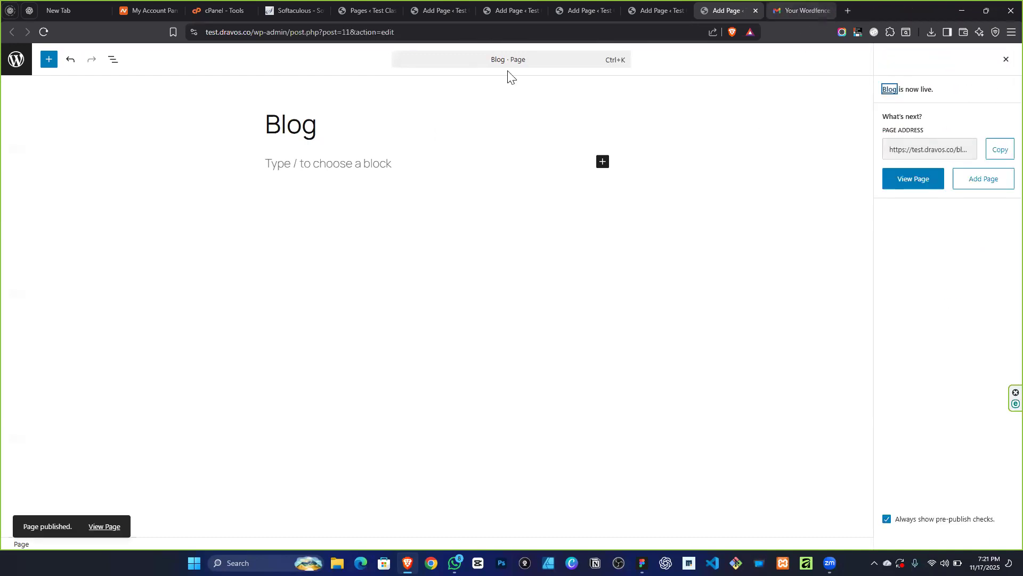
click(324, 12)
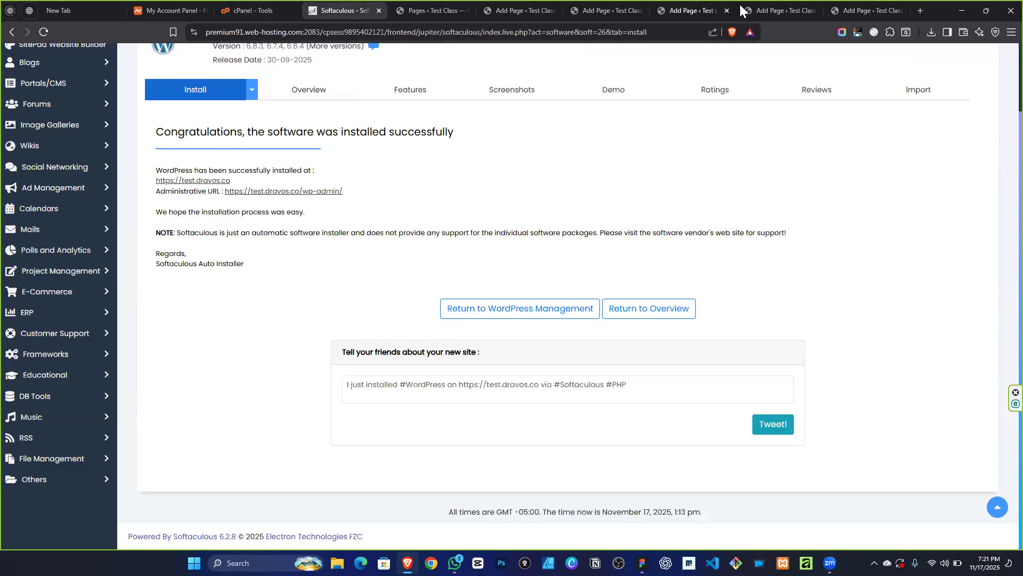
click(379, 10)
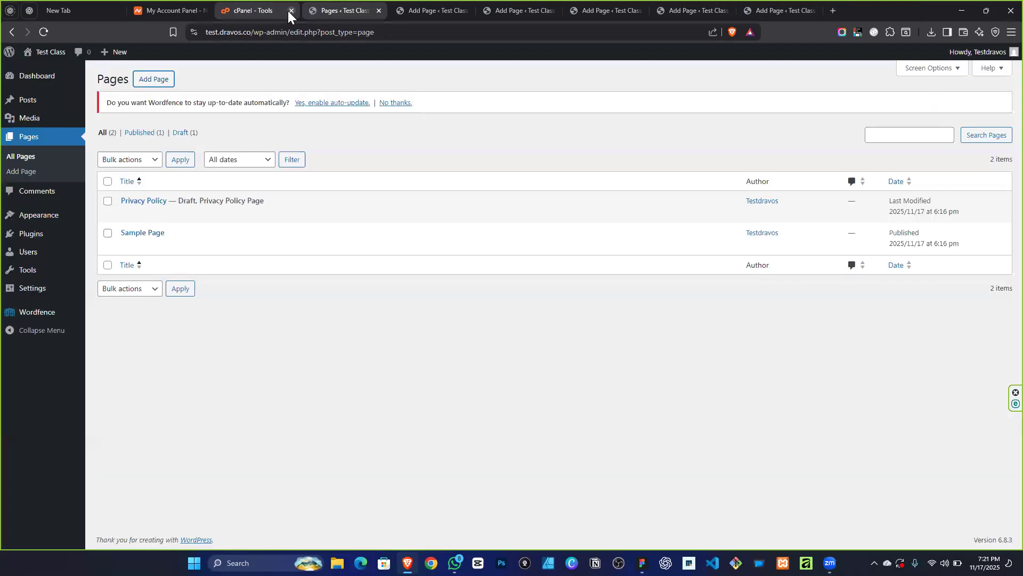
middle_click(220, 15)
click(205, 10)
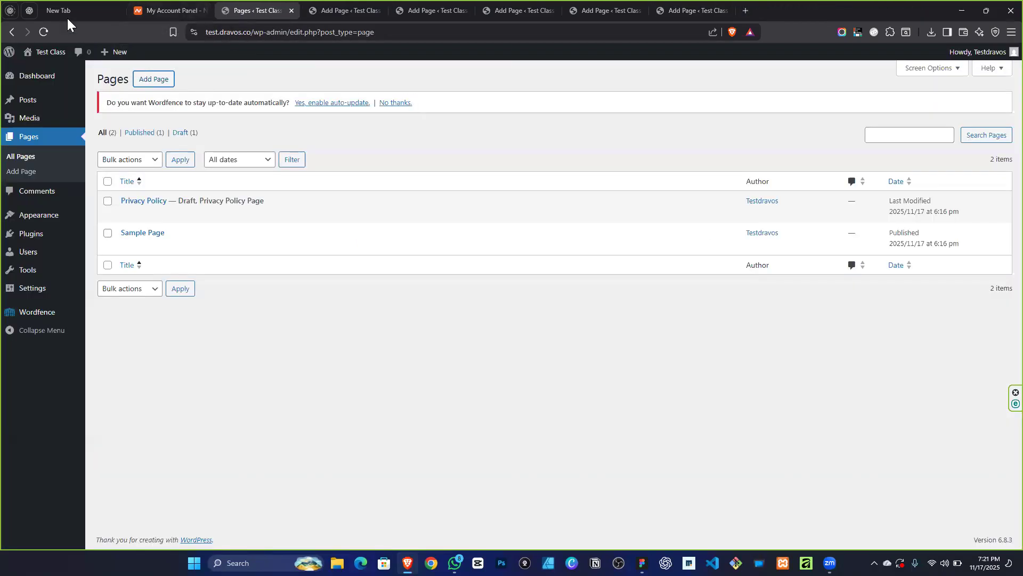
click(117, 10)
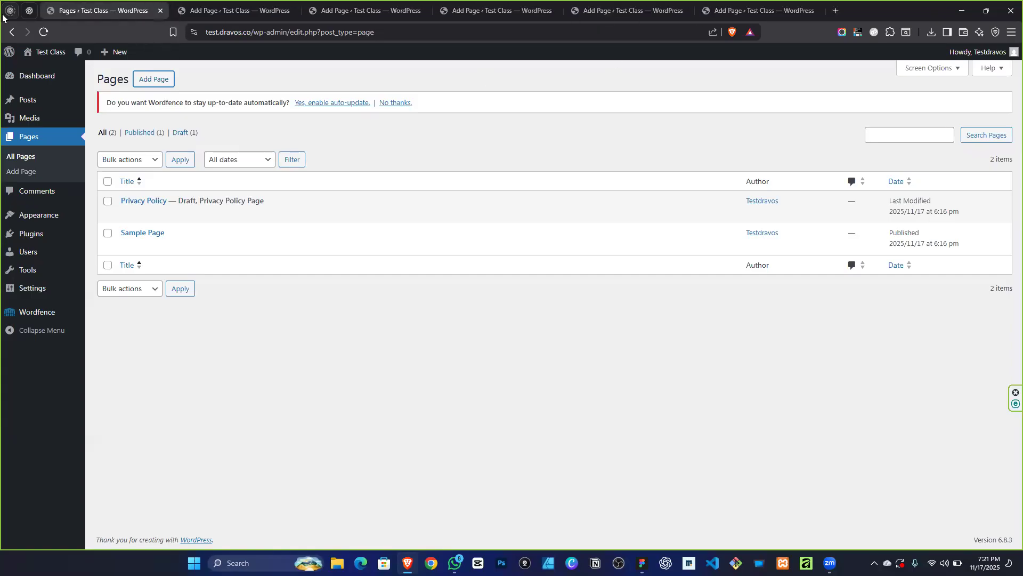
right_click(118, 6)
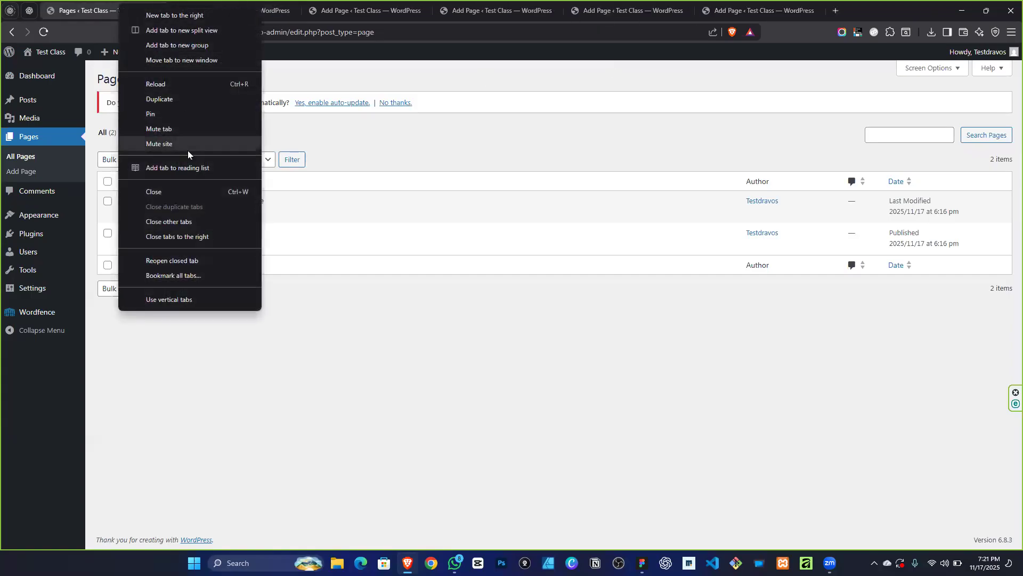
click(194, 231)
click(45, 32)
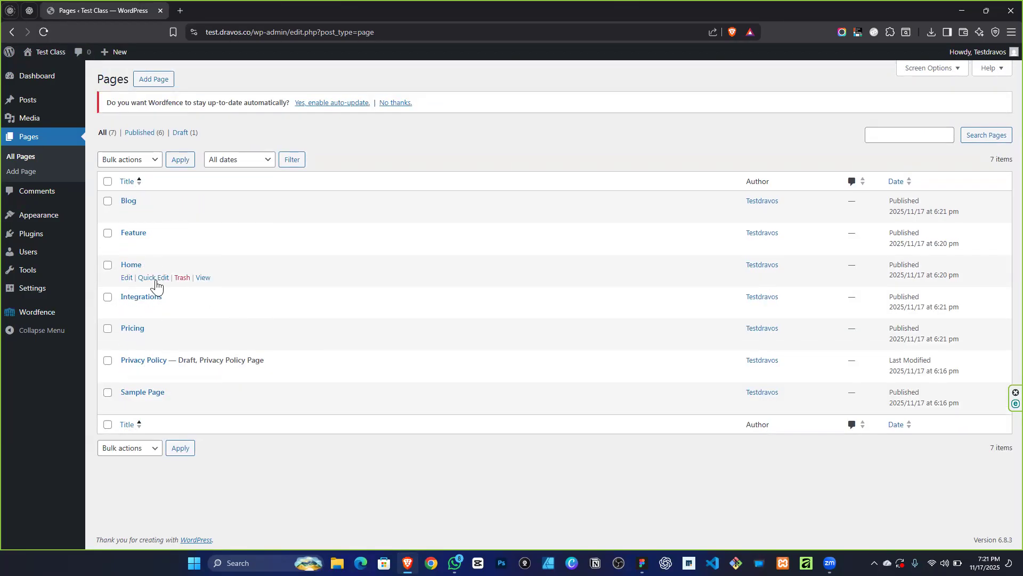
Open pinterest.com in a new tab, search for "wiko logo", and look through the results.
click(180, 11)
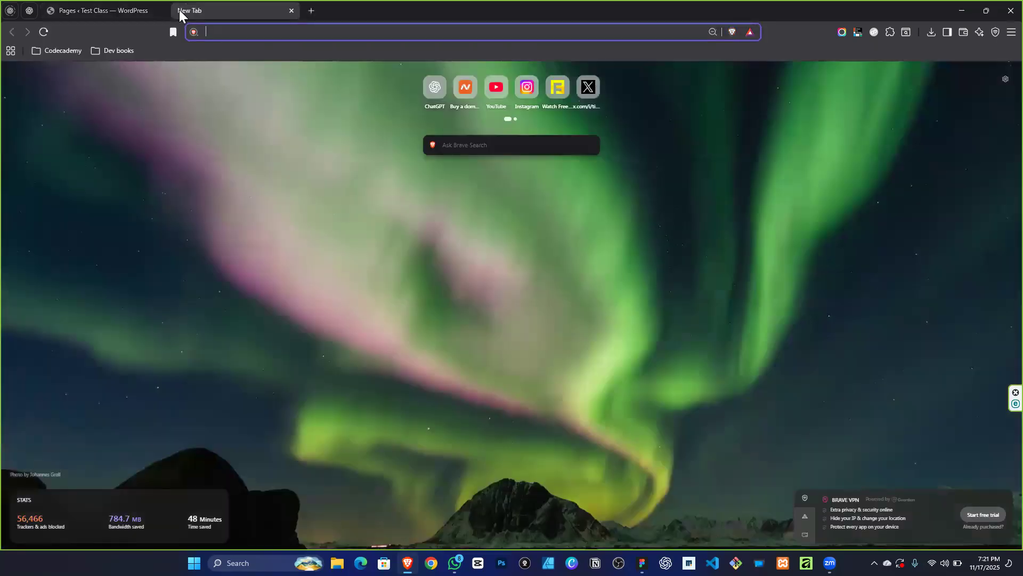
key(XF86AudioRaiseVolume)
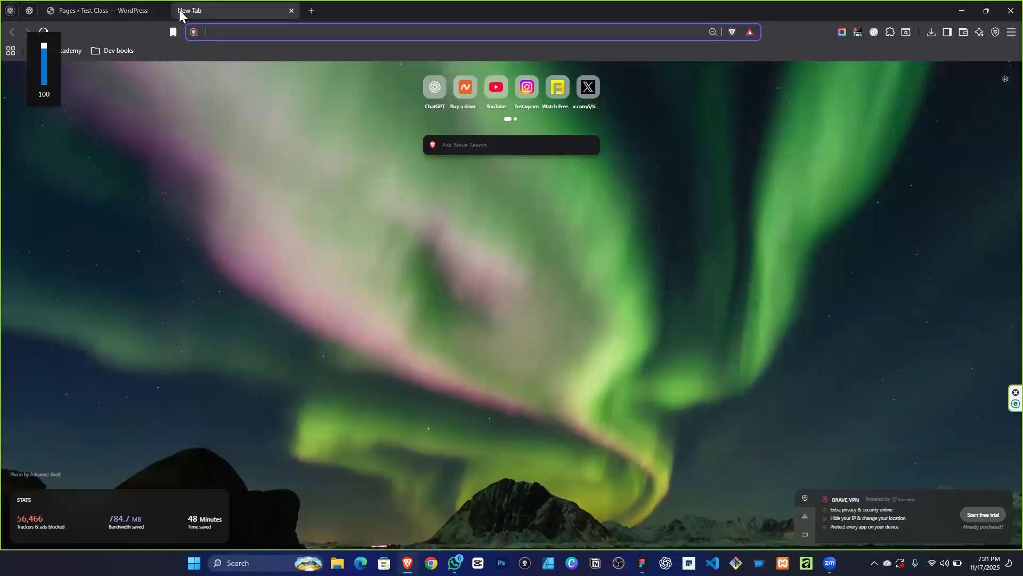
text(pinterest.com)
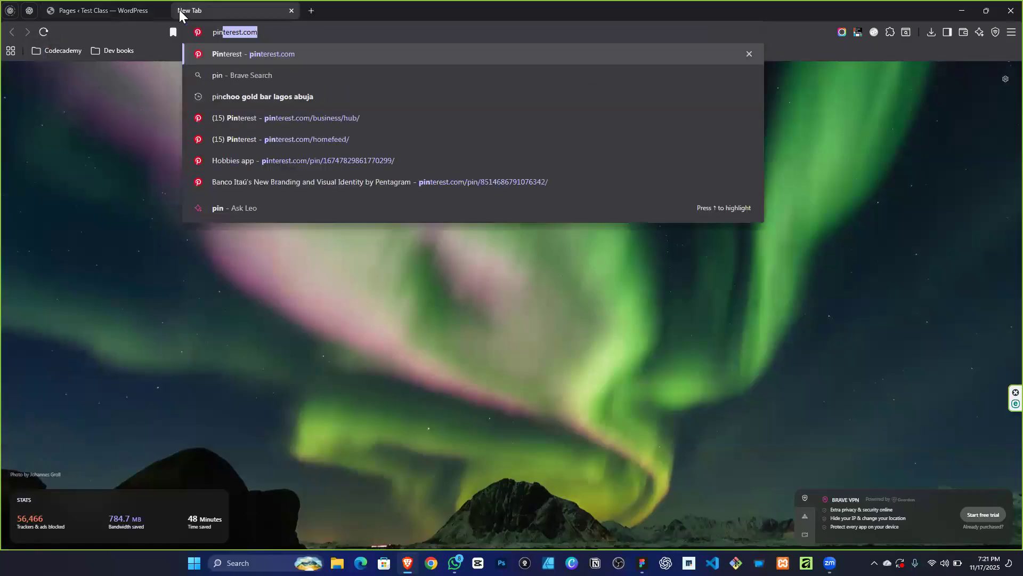
click(228, 54)
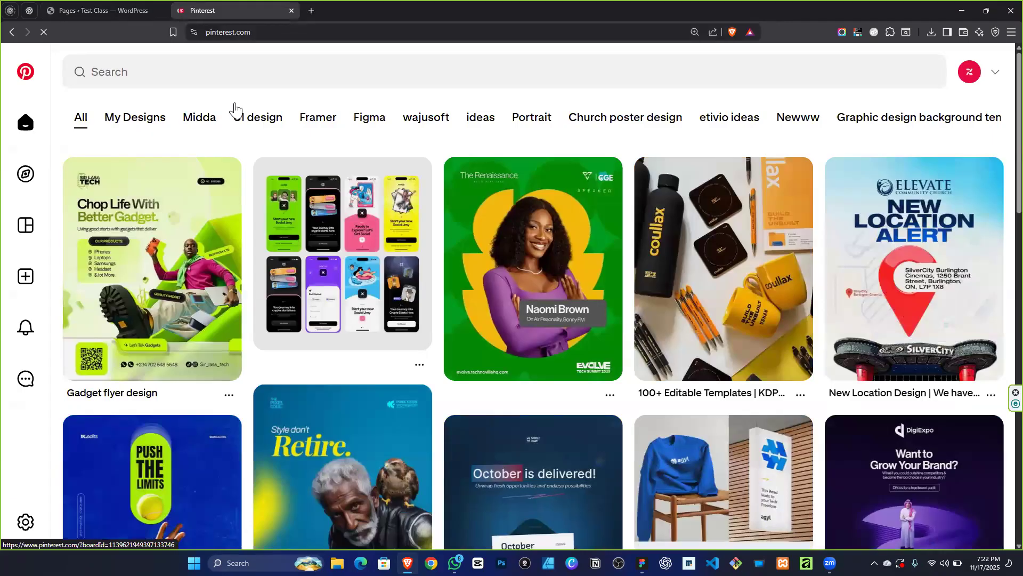
click(263, 78)
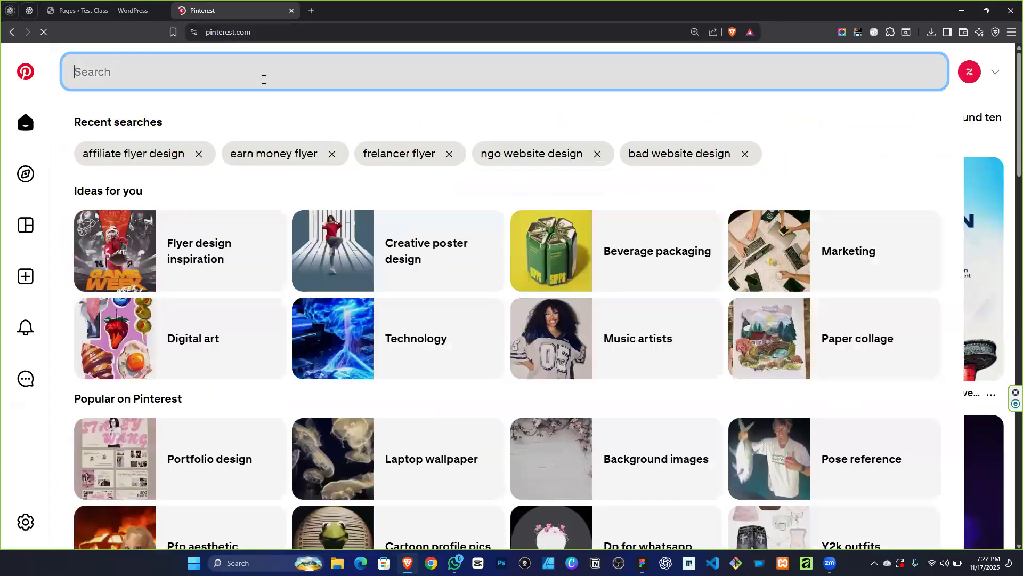
text(wi)
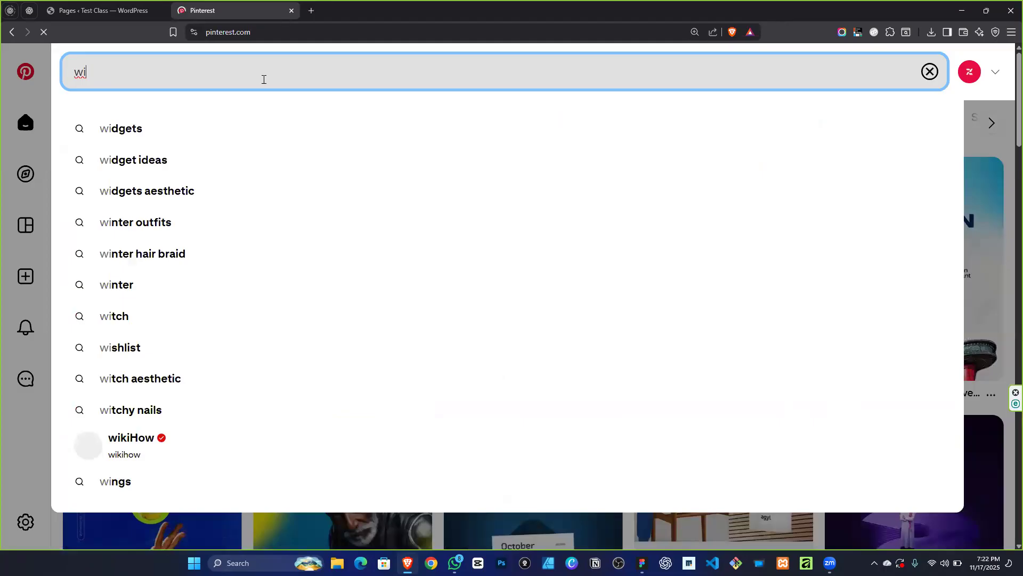
text(ko logo)
key(Return)
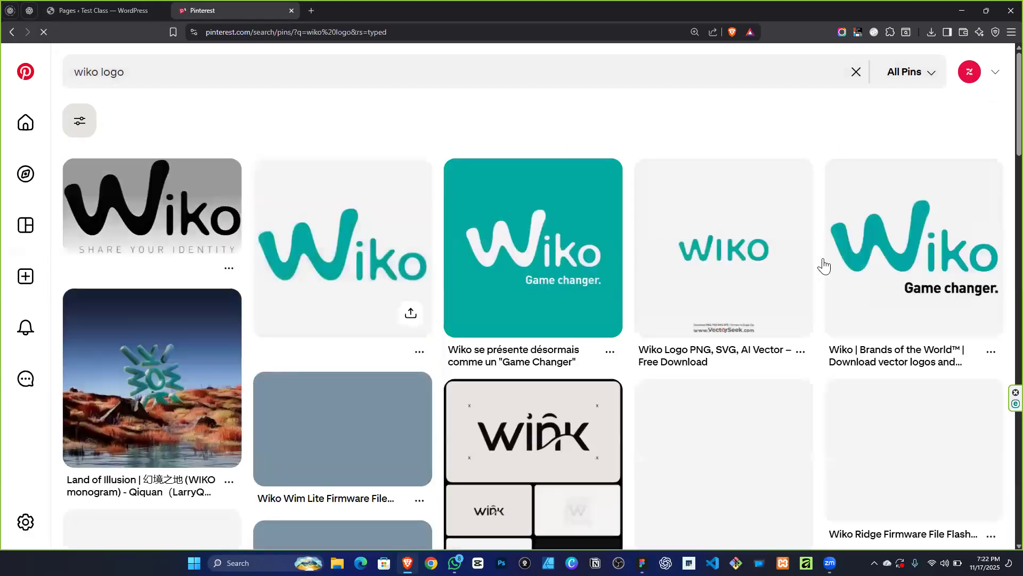
scroll(815, 267, down, 5)
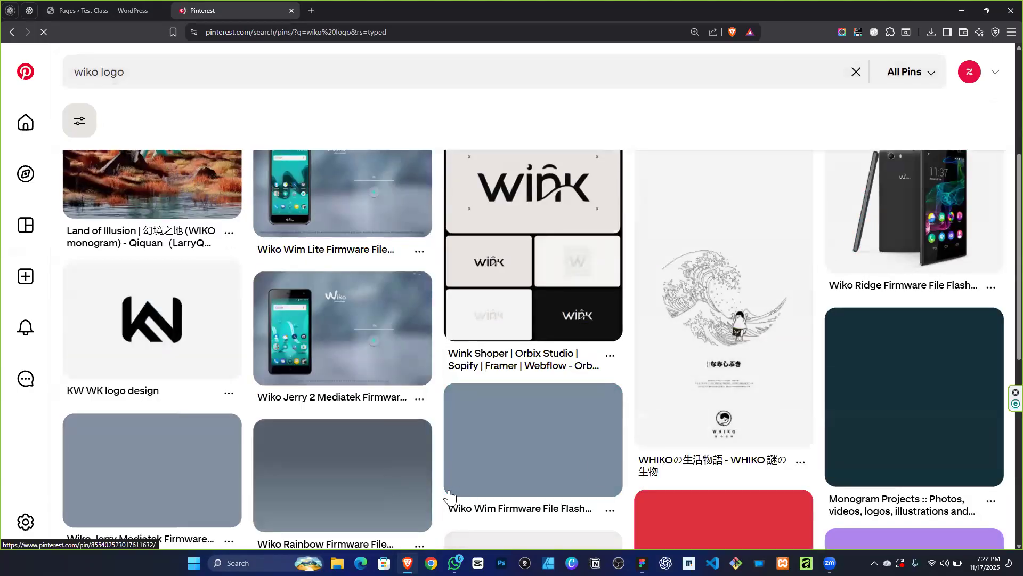
scroll(449, 495, down, 2)
Switch to Figma, check the Wiko logo in the Assignment 4 design's header, and return to Pinterest.
mouse_move(455, 563)
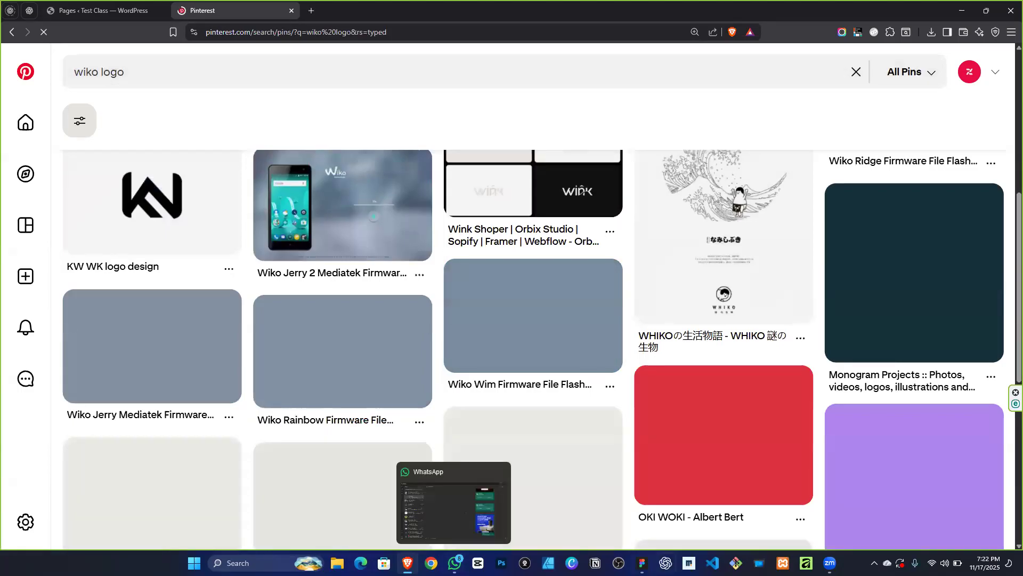
click(642, 563)
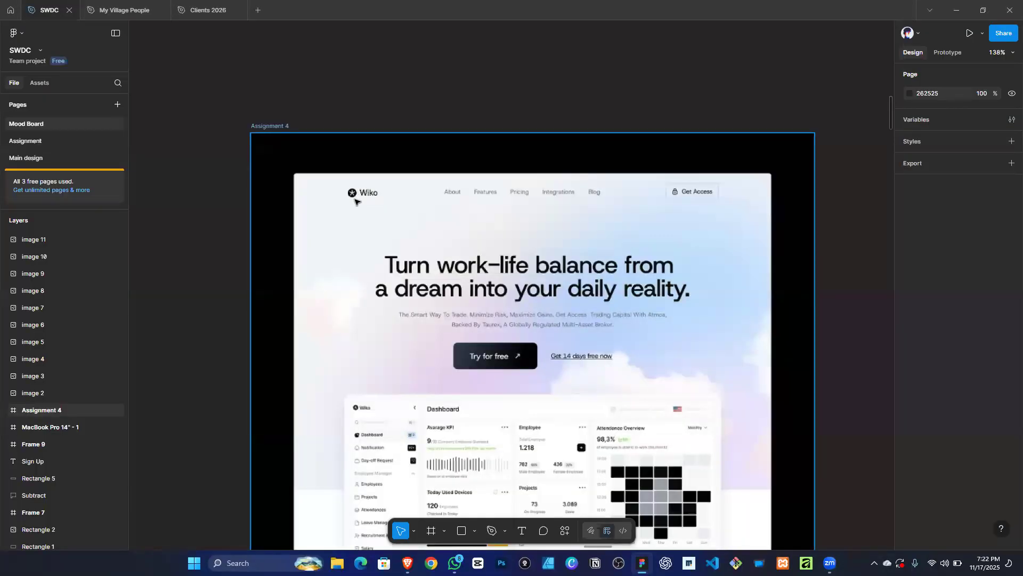
key(alt+Tab)
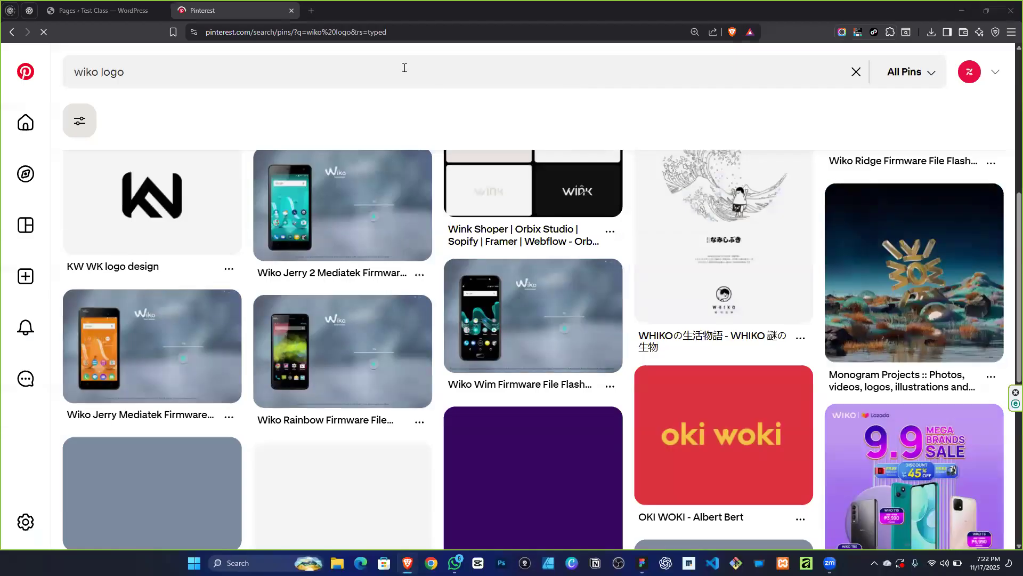
click(405, 69)
key(ctrl+a)
text(start)
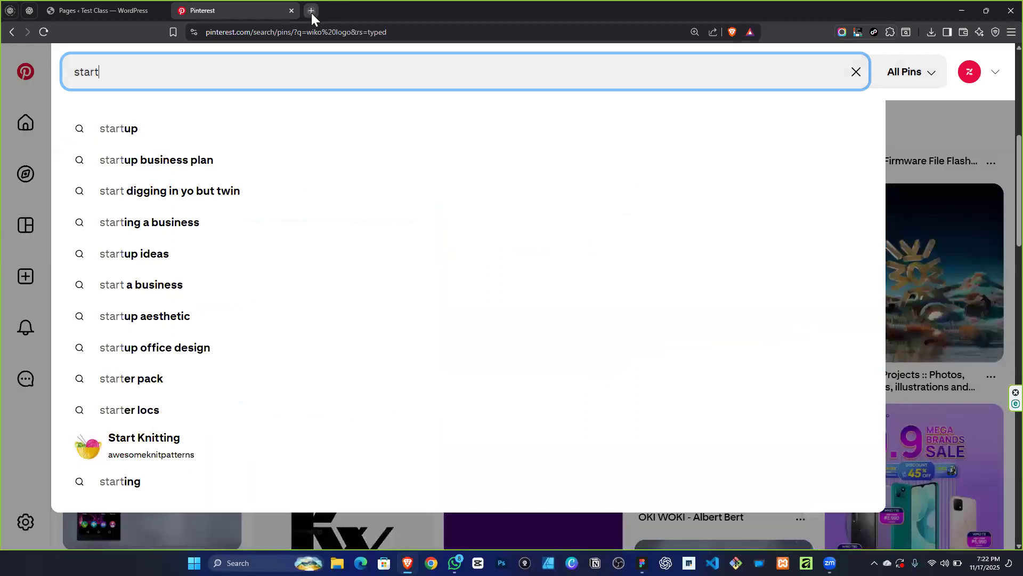
Open canva.com in a new tab, close the Pinterest tab, and search Canva's templates for "logo".
click(310, 10)
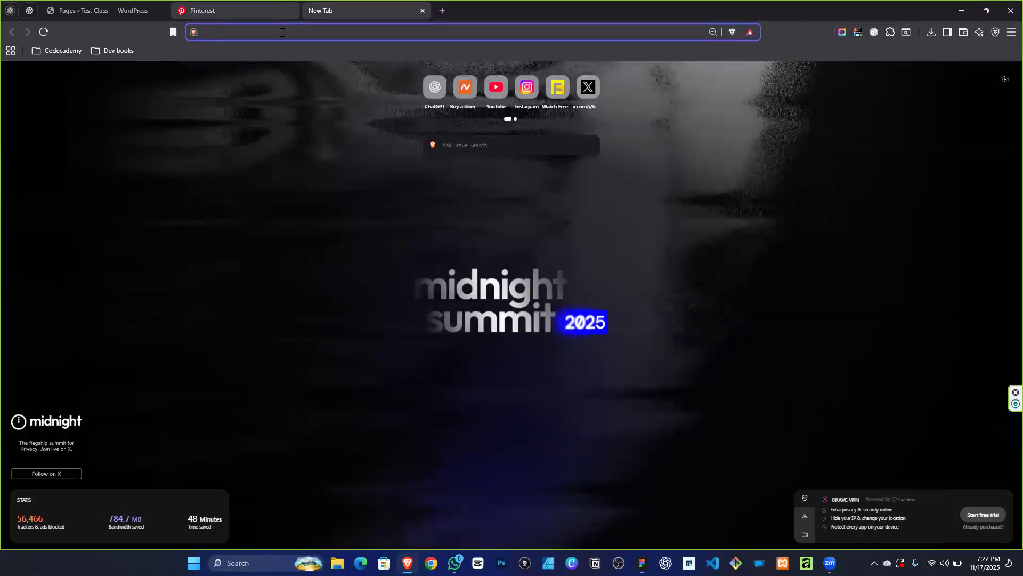
click(291, 11)
text(canva.com)
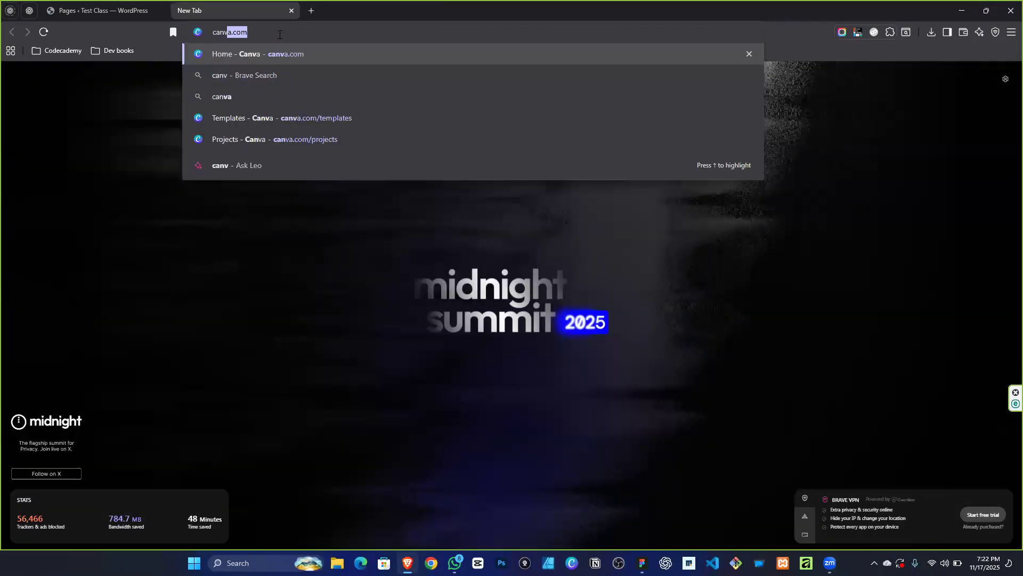
key(Return)
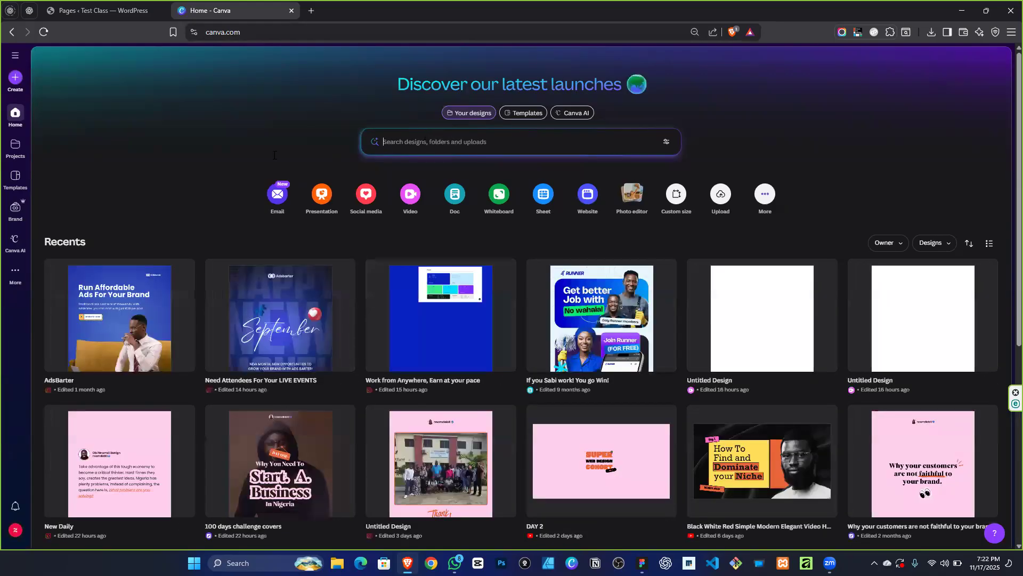
click(527, 114)
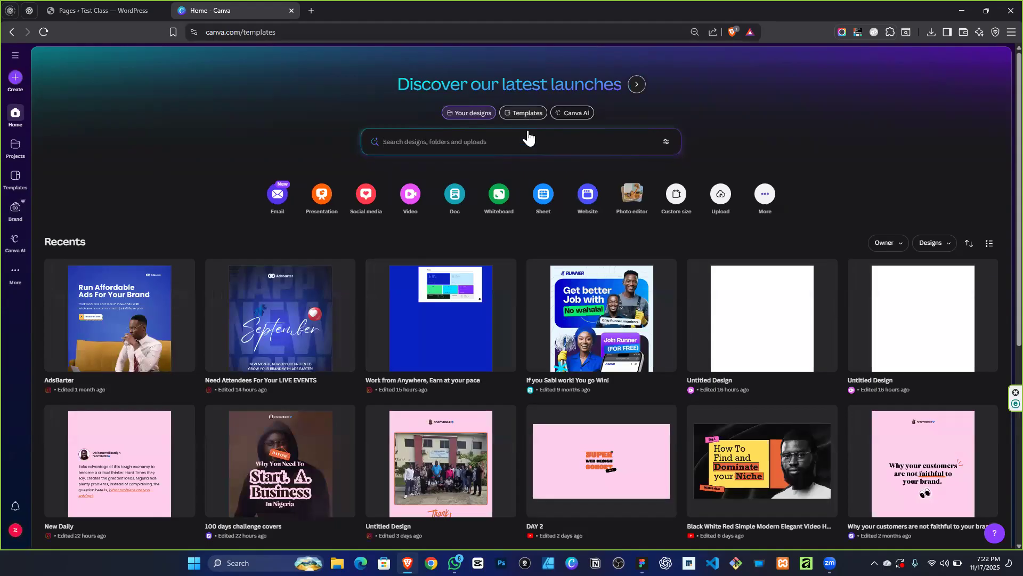
text(logo)
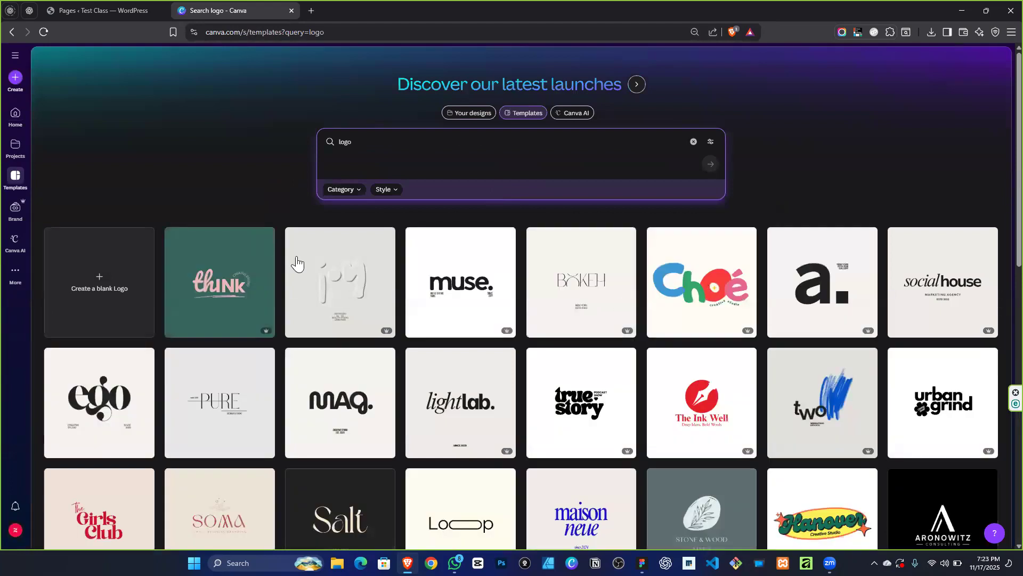
Choose the black-and-white "lightlab." logo template from the results and open it for customizing.
scroll(297, 263, down, 2)
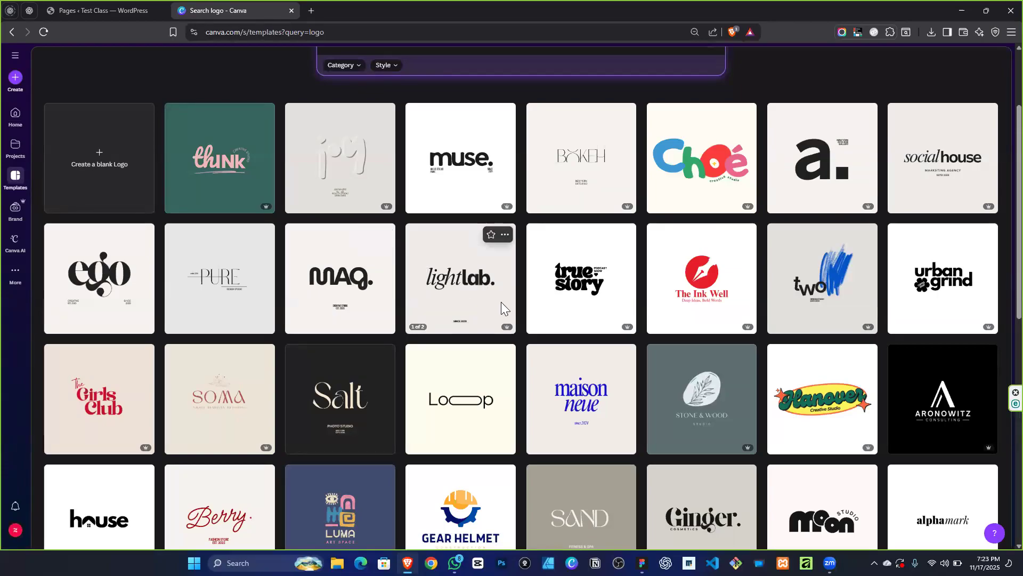
click(465, 286)
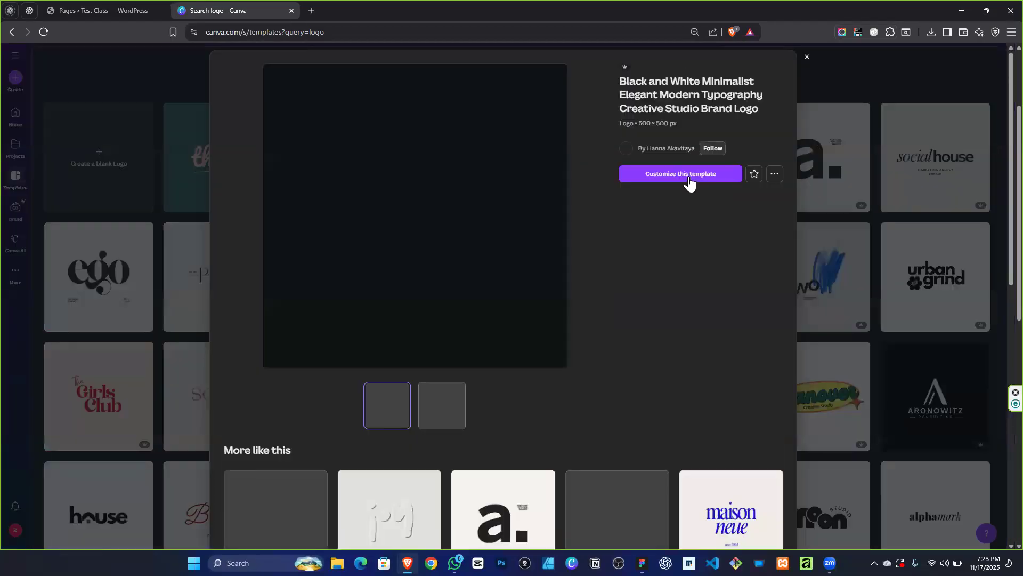
click(688, 179)
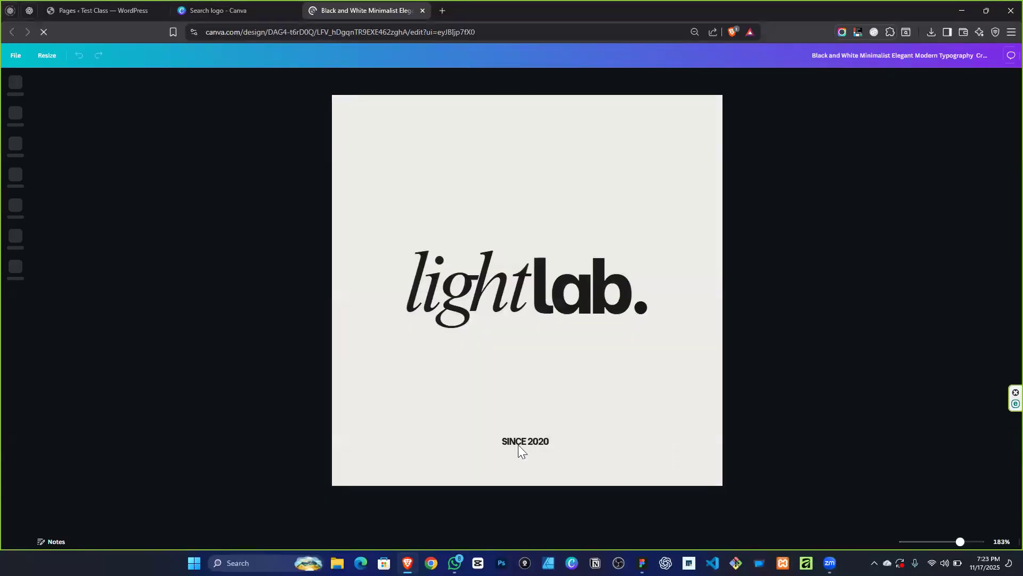
Delete the "SINCE 2020" text from both the light and the dark page of the logo design.
click(539, 441)
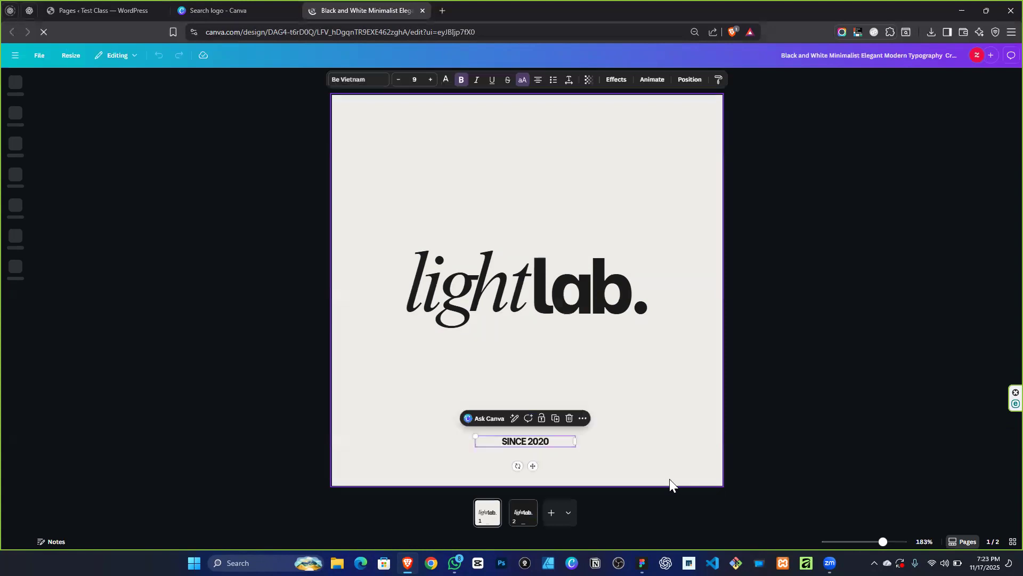
click(560, 383)
scroll(527, 299, down, 3)
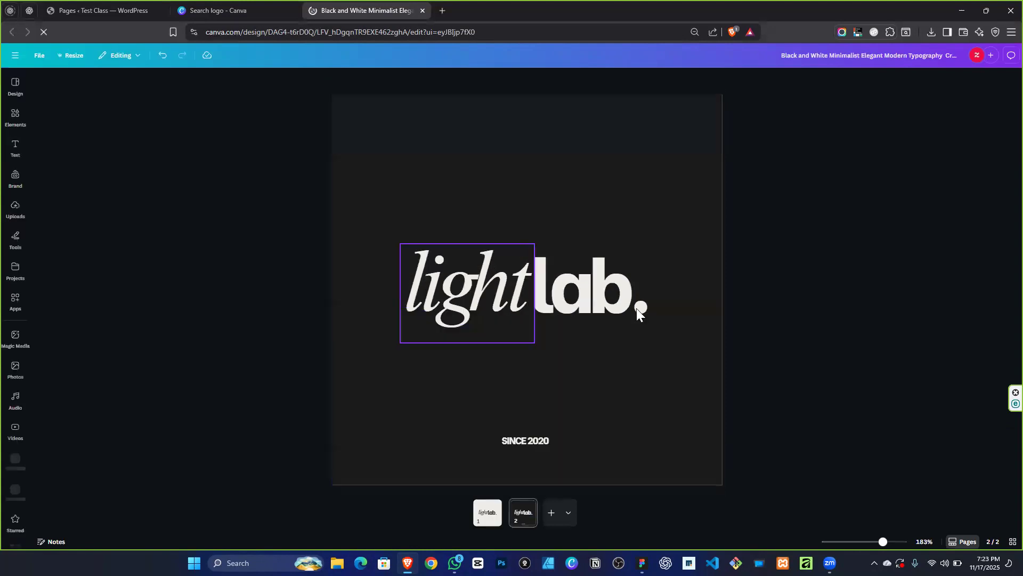
click(536, 440)
key(Delete)
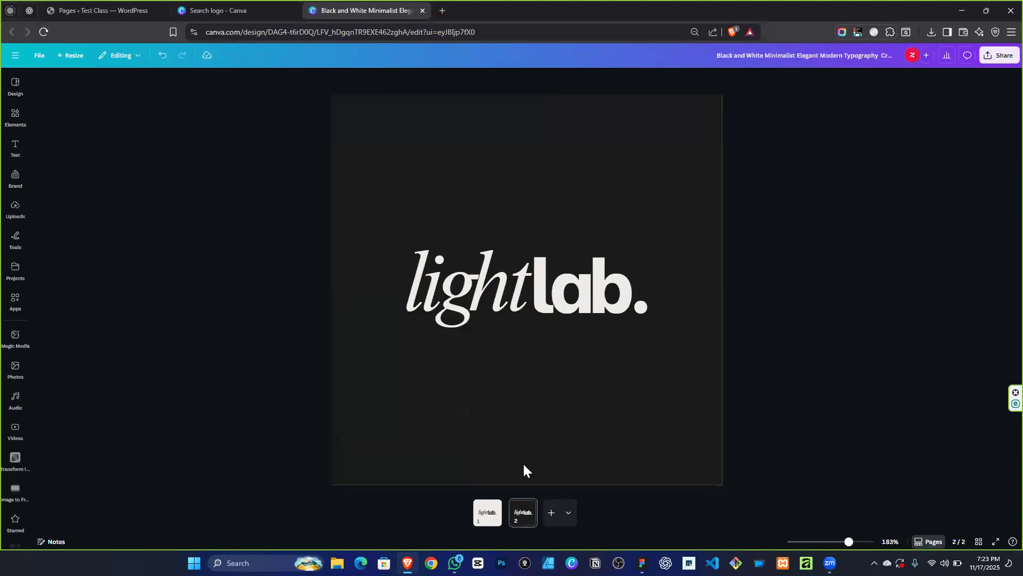
Add a blank page after page 2, group the "light" and "lab." texts on page 2, and return to page 1.
key(ctrl+Return)
click(516, 513)
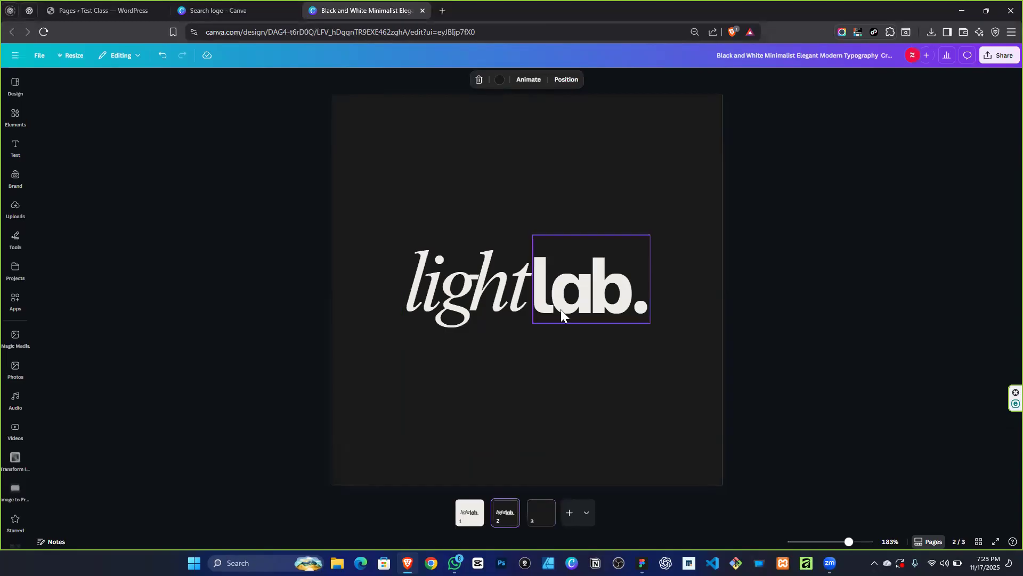
click(601, 296)
key(Tab)
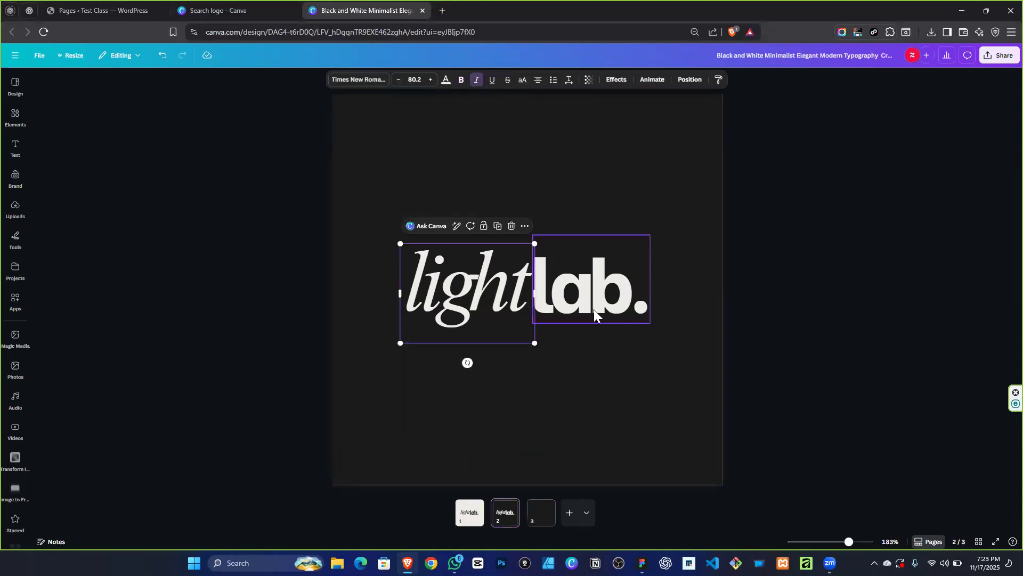
shift+click(594, 310)
key(ctrl+g)
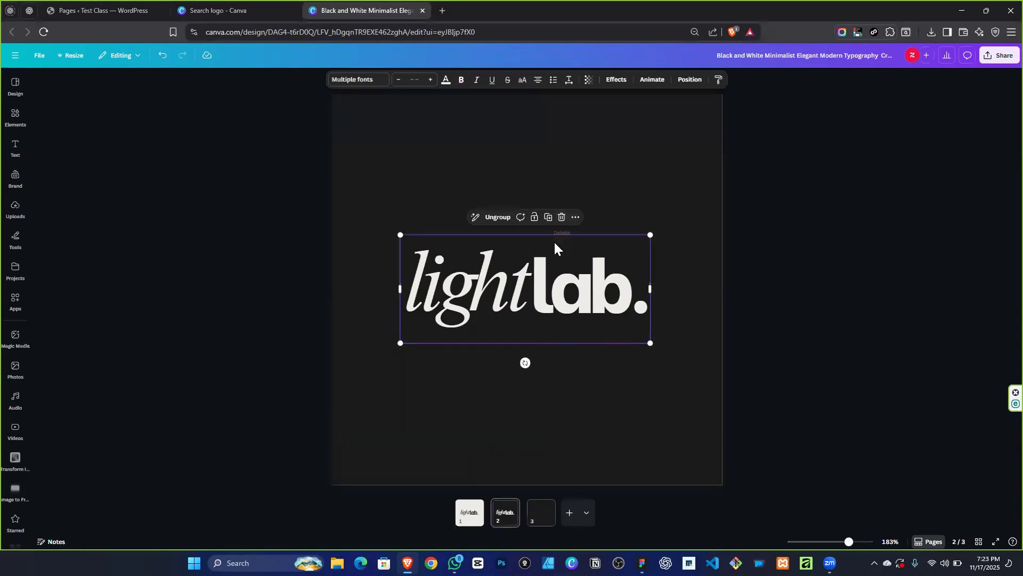
click(528, 399)
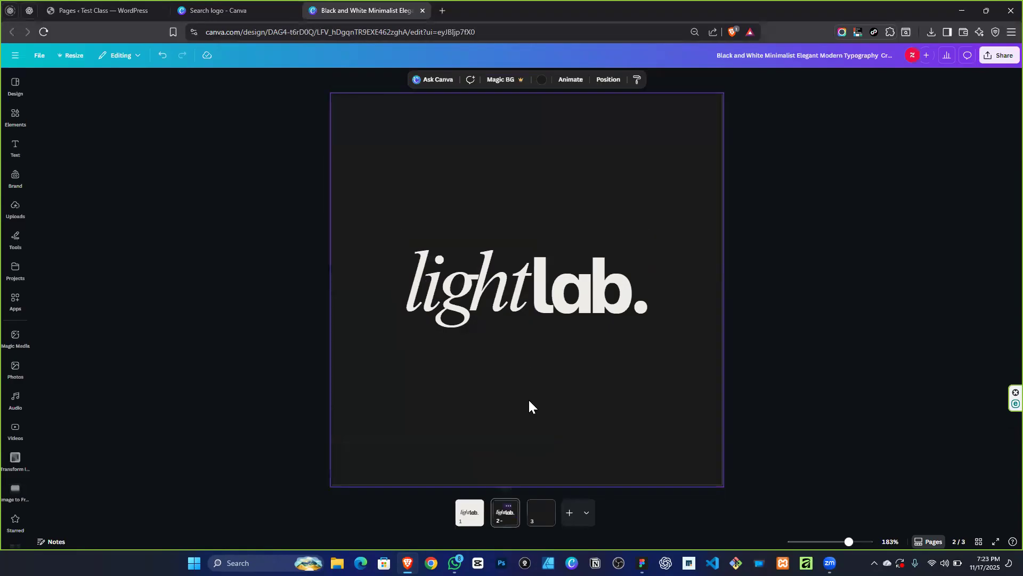
key(Page_Up)
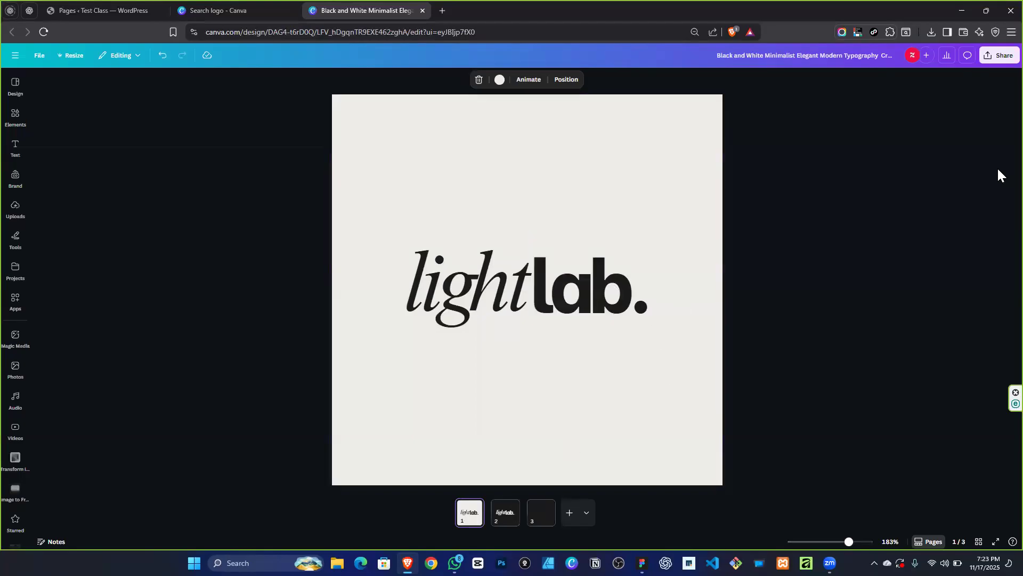
Download only the current page (Page 1) of the logo design as a PNG.
click(998, 56)
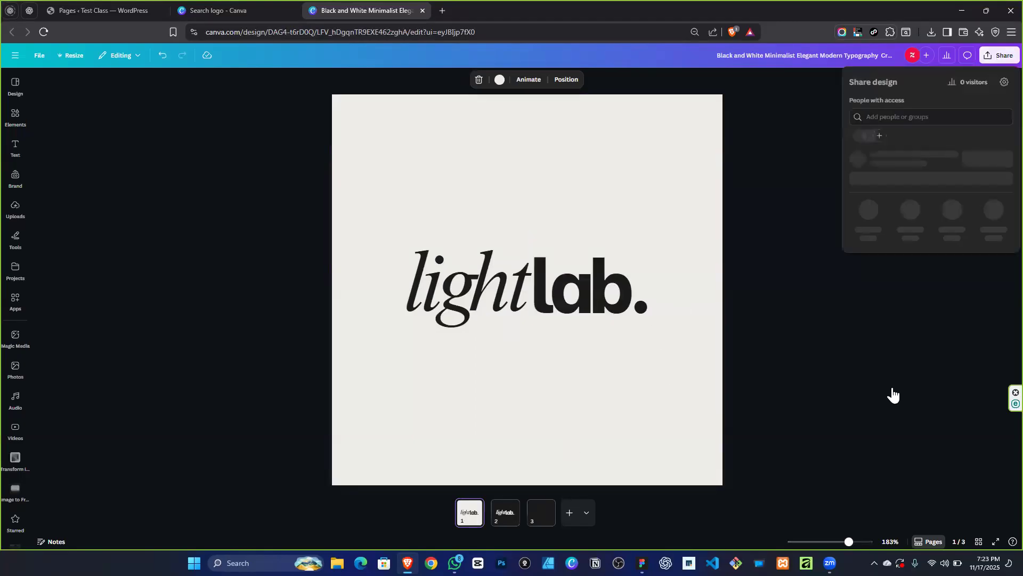
click(868, 235)
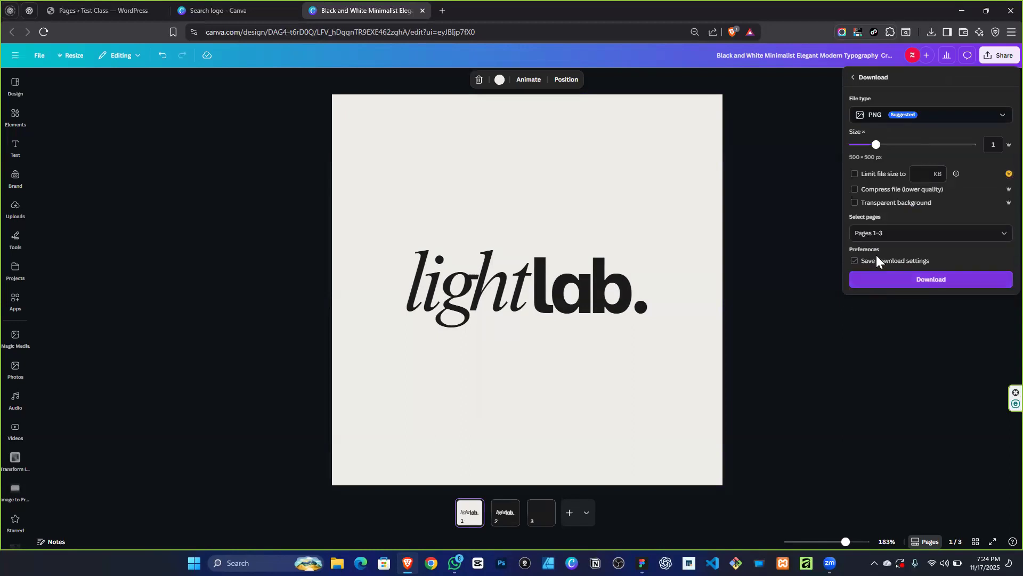
click(878, 235)
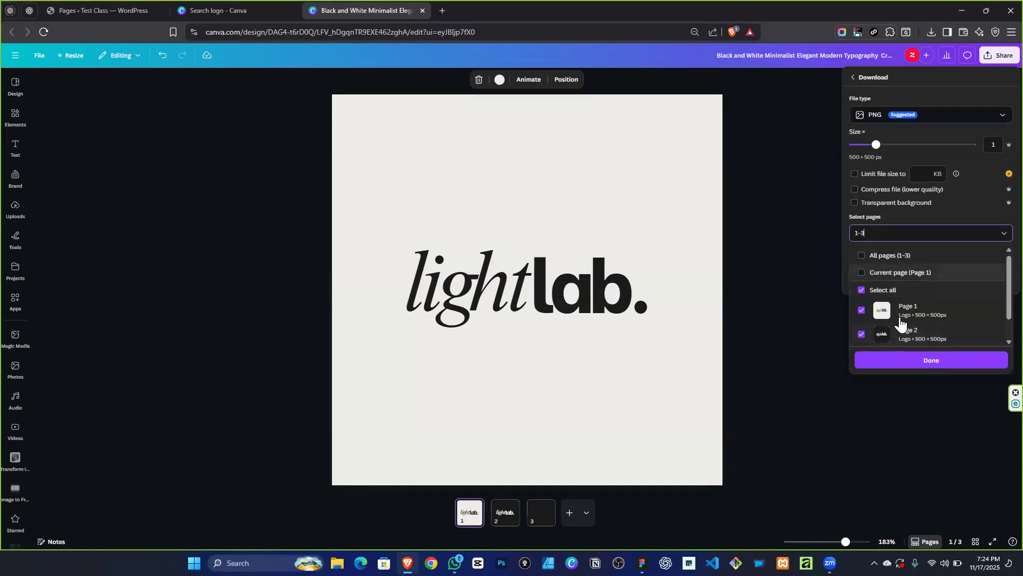
click(910, 314)
click(904, 358)
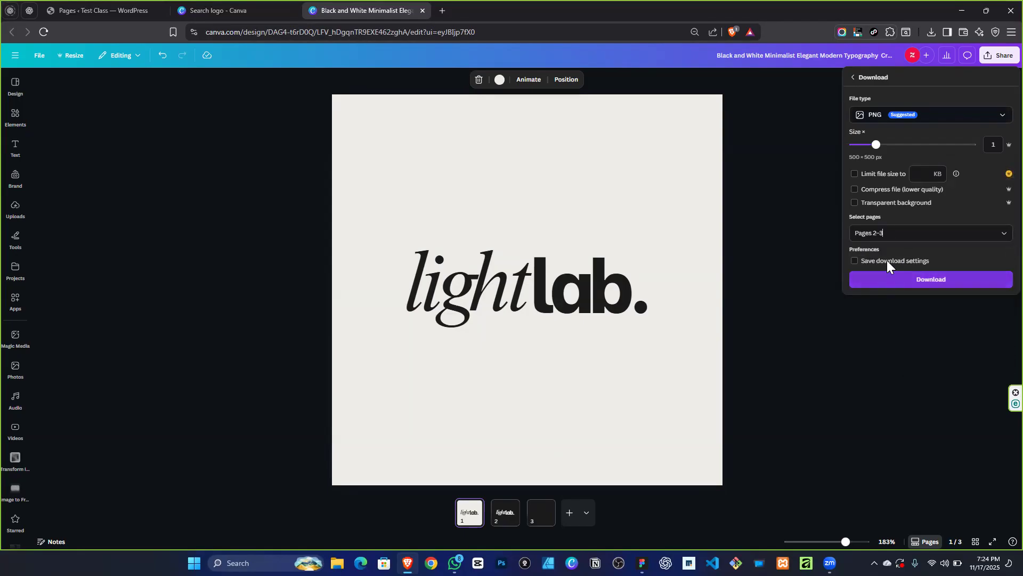
click(1003, 235)
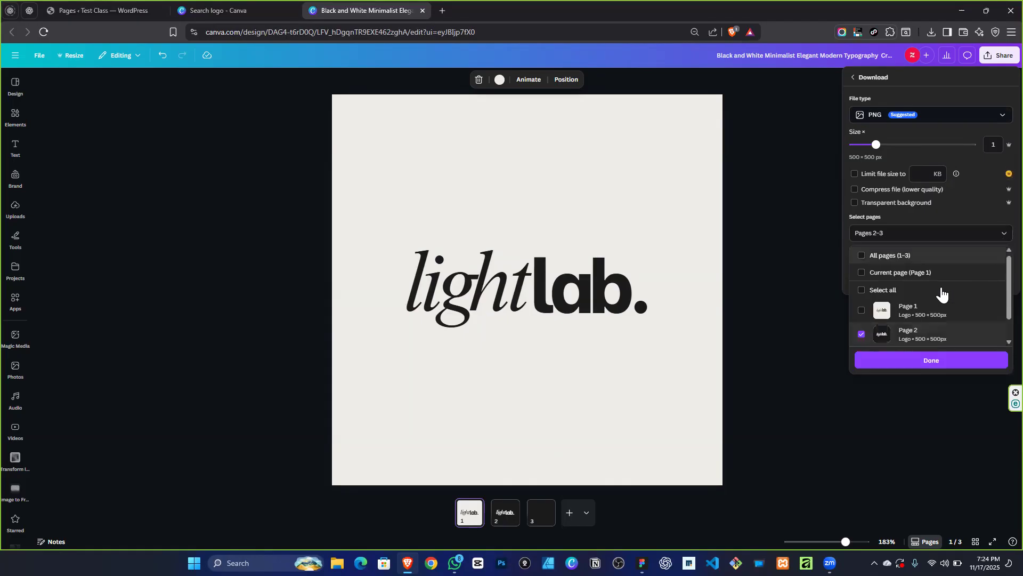
click(892, 274)
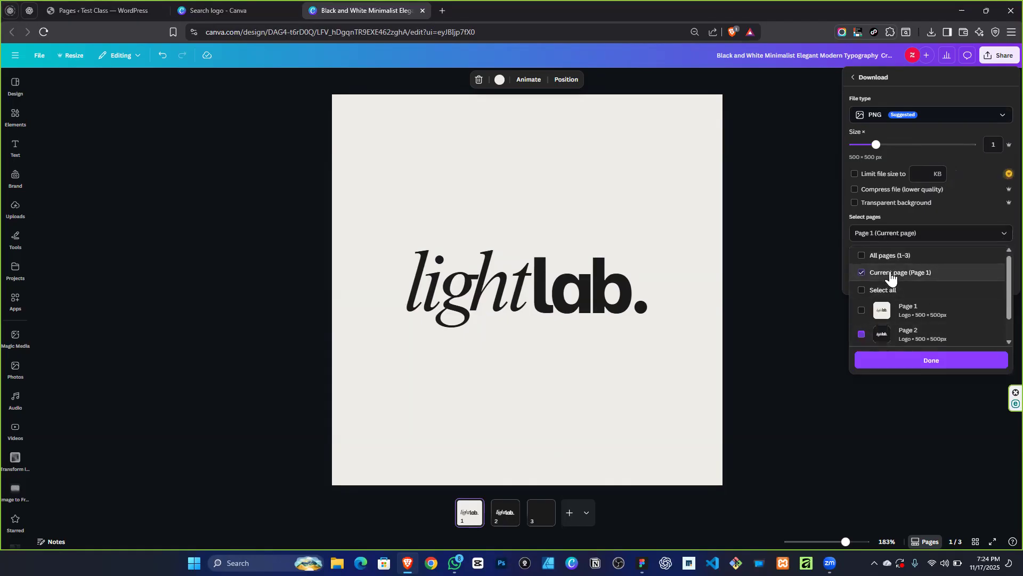
click(879, 361)
click(884, 286)
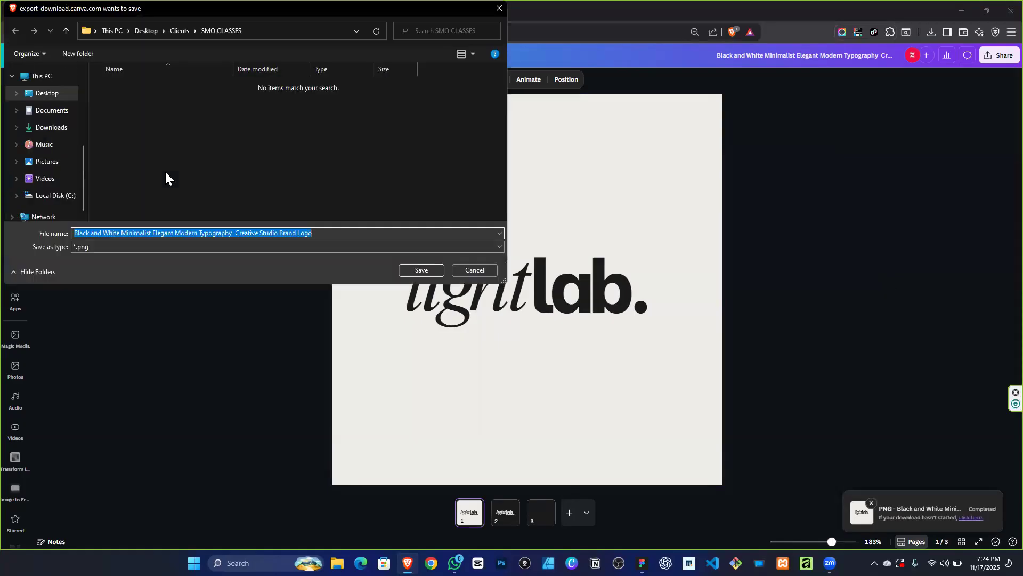
Save the logo PNG under its suggested name in the Desktop > Clients > SMO CLASSES folder.
scroll(45, 123, up, 2)
scroll(43, 120, up, 2)
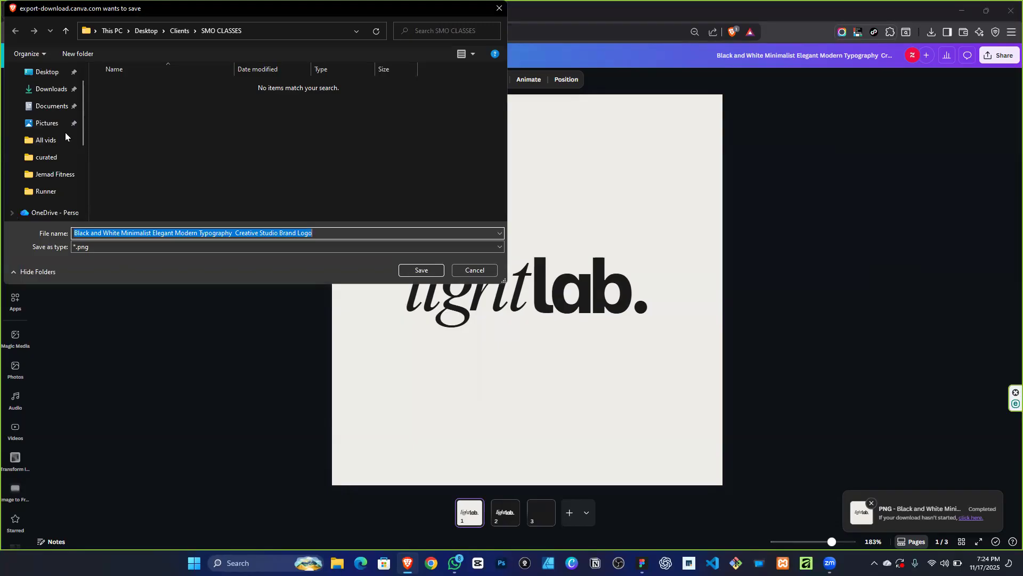
click(47, 72)
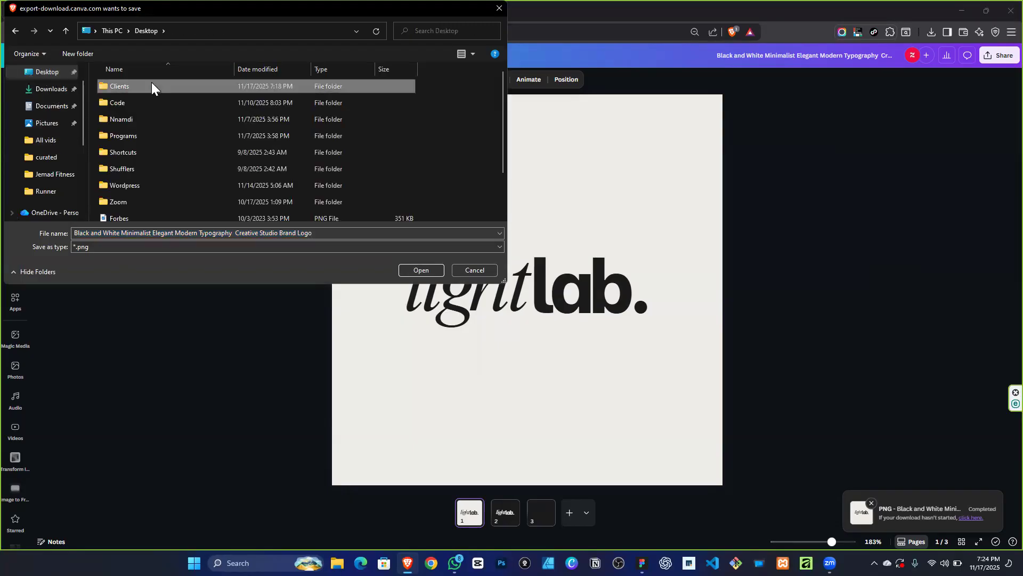
double_click(151, 82)
double_click(145, 214)
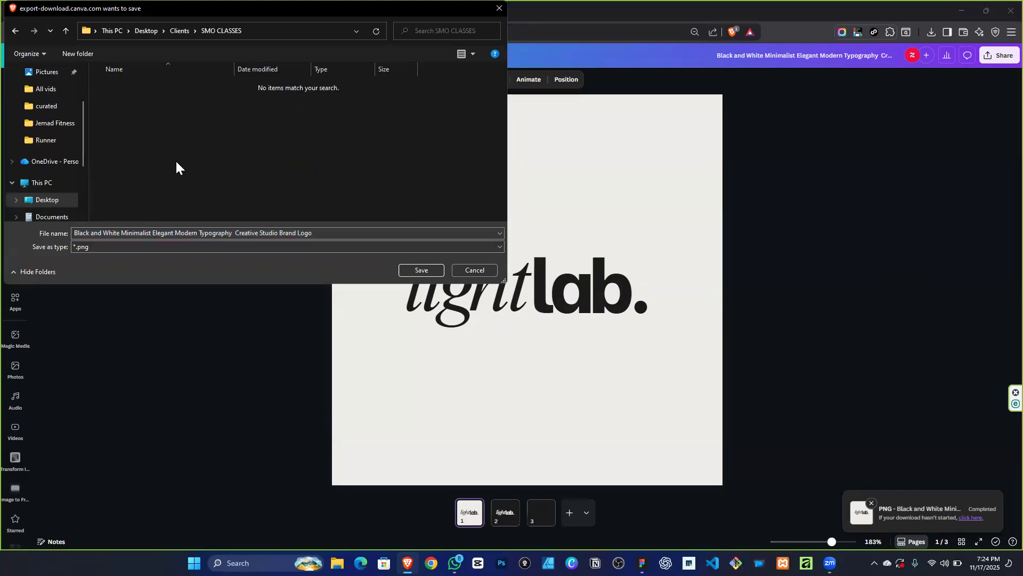
click(421, 270)
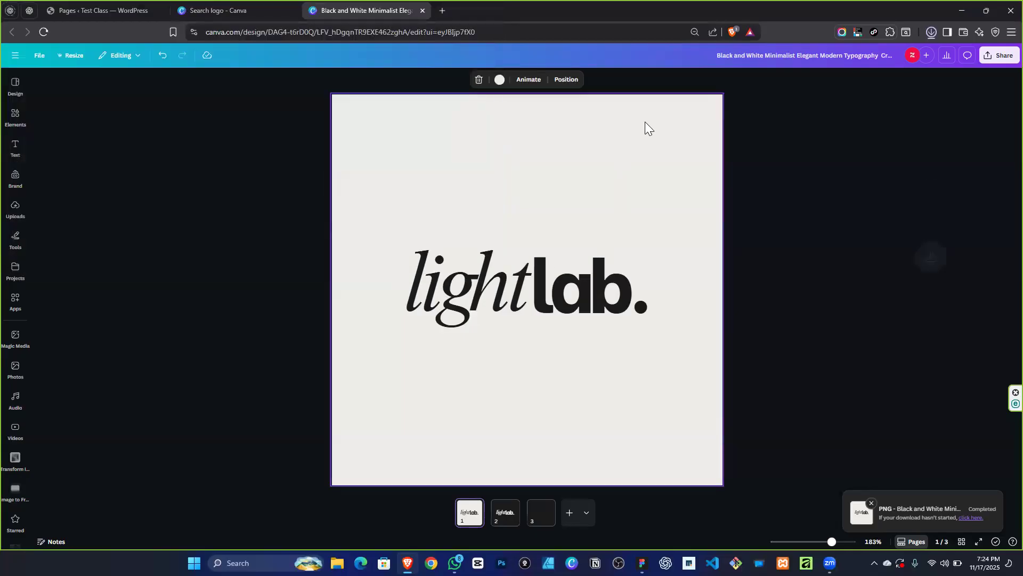
Download the current page (Page 1) again as a PNG with a transparent background.
click(984, 63)
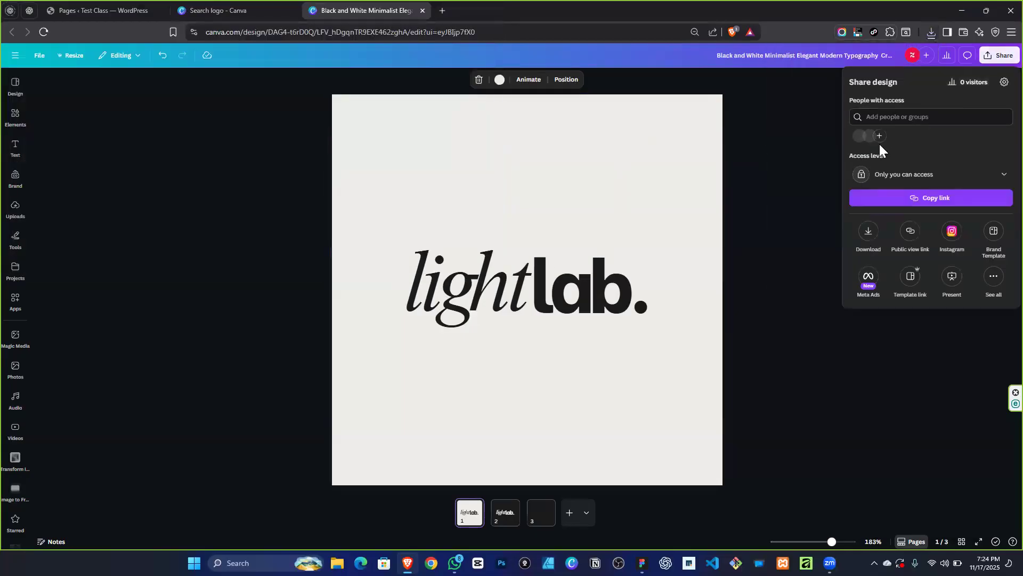
click(868, 235)
click(855, 204)
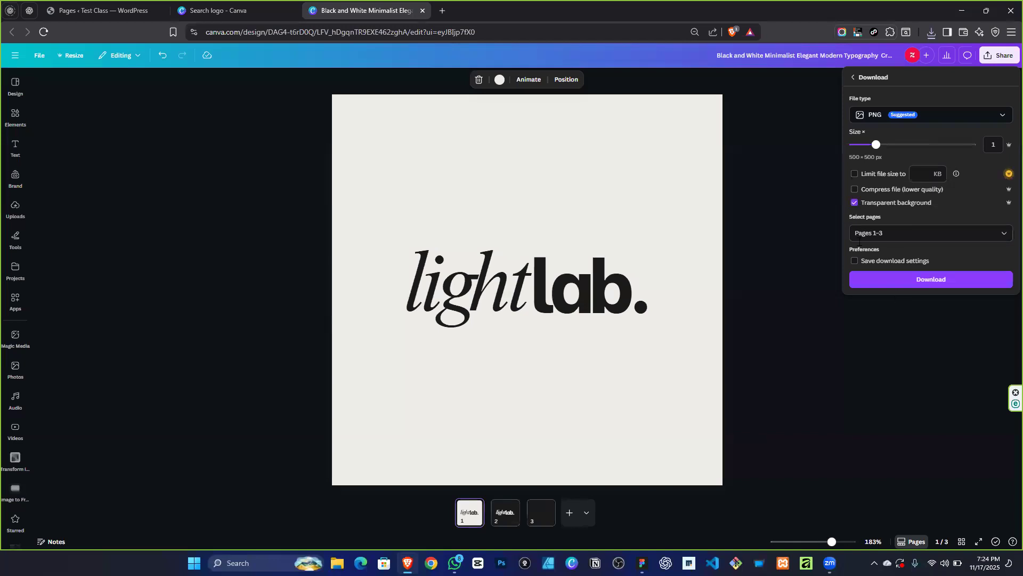
click(884, 232)
click(889, 276)
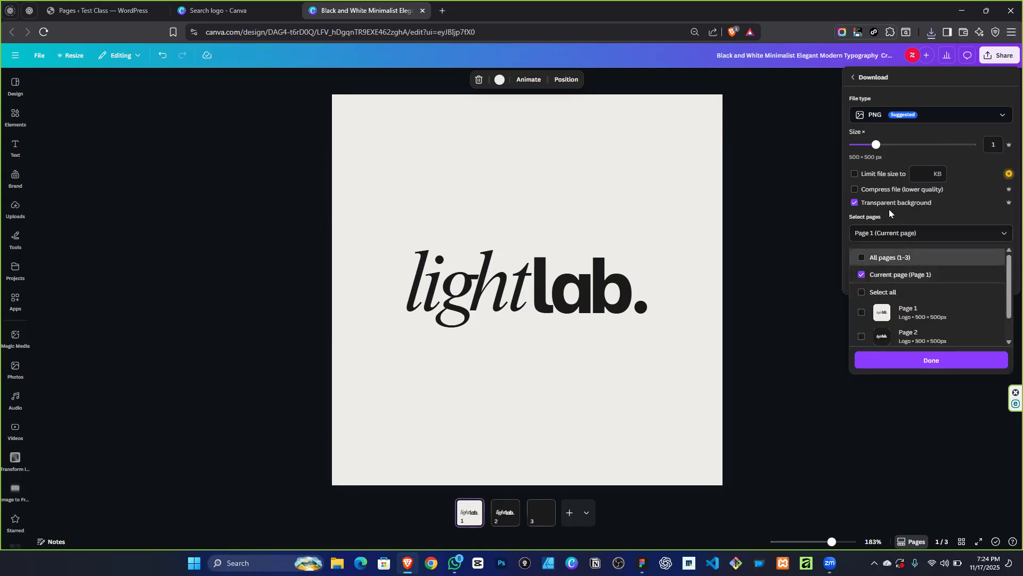
click(908, 360)
click(909, 273)
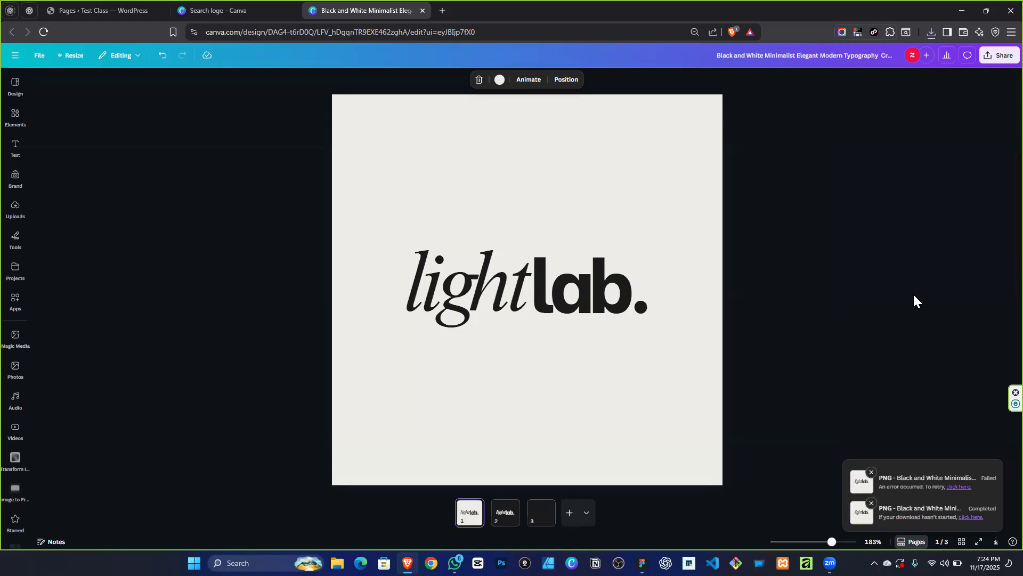
Retry the transparent PNG export, download the earlier export again, and save both files in the SMO CLASSES folder.
click(958, 486)
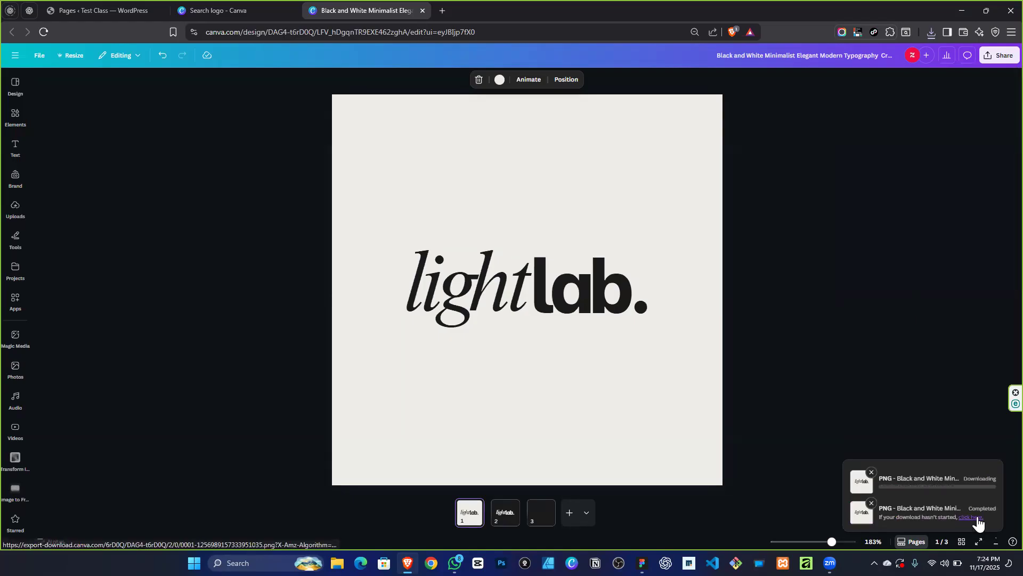
click(977, 517)
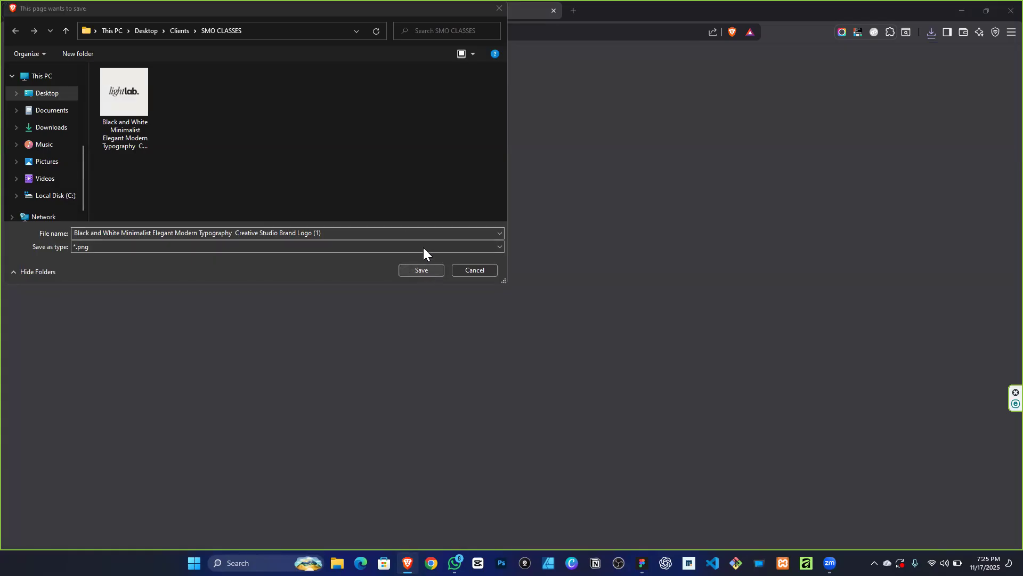
click(422, 271)
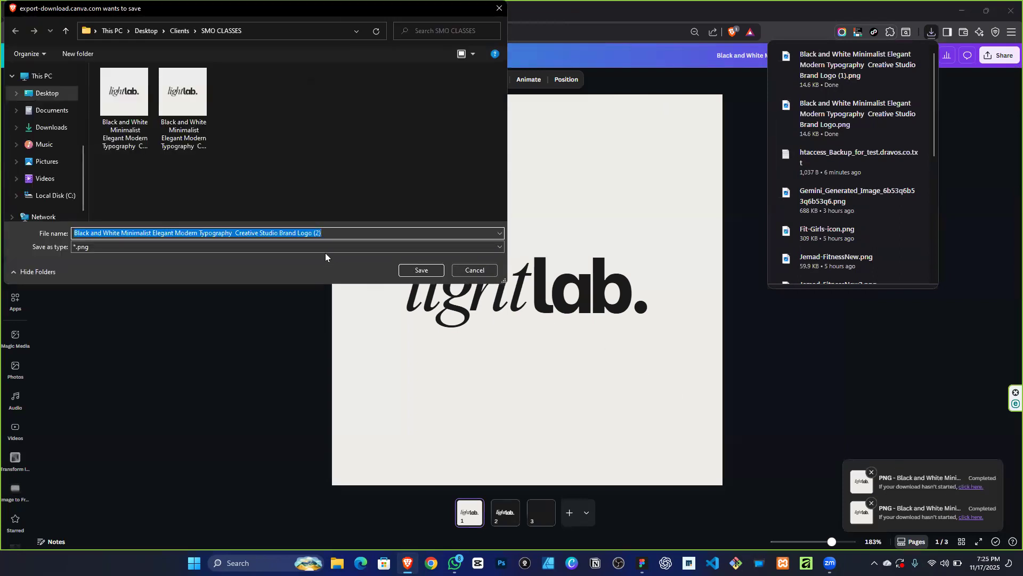
click(420, 270)
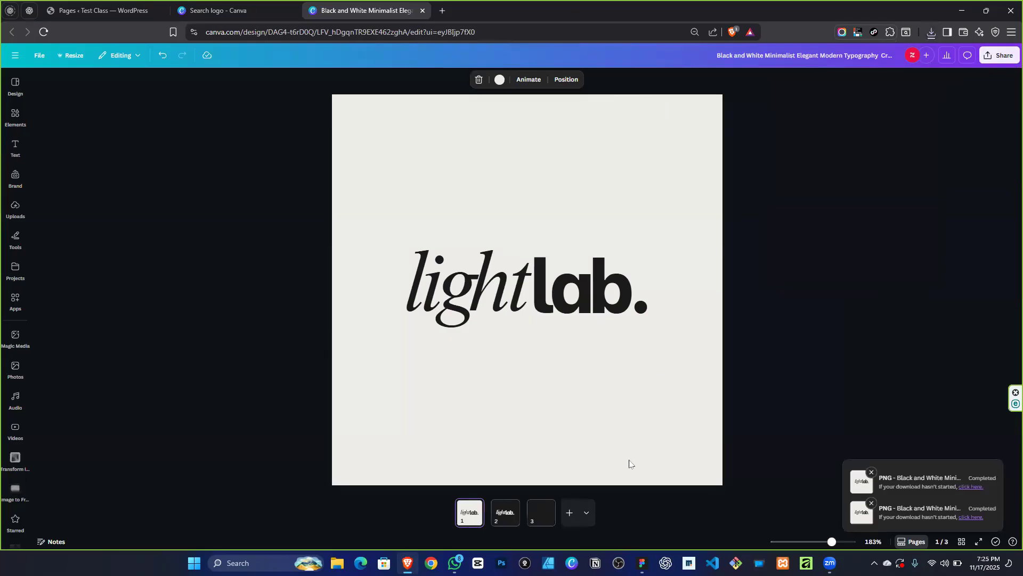
Download Page 2 of the logo design as a PNG with a transparent background and save it in the SMO CLASSES folder.
scroll(591, 417, down, 2)
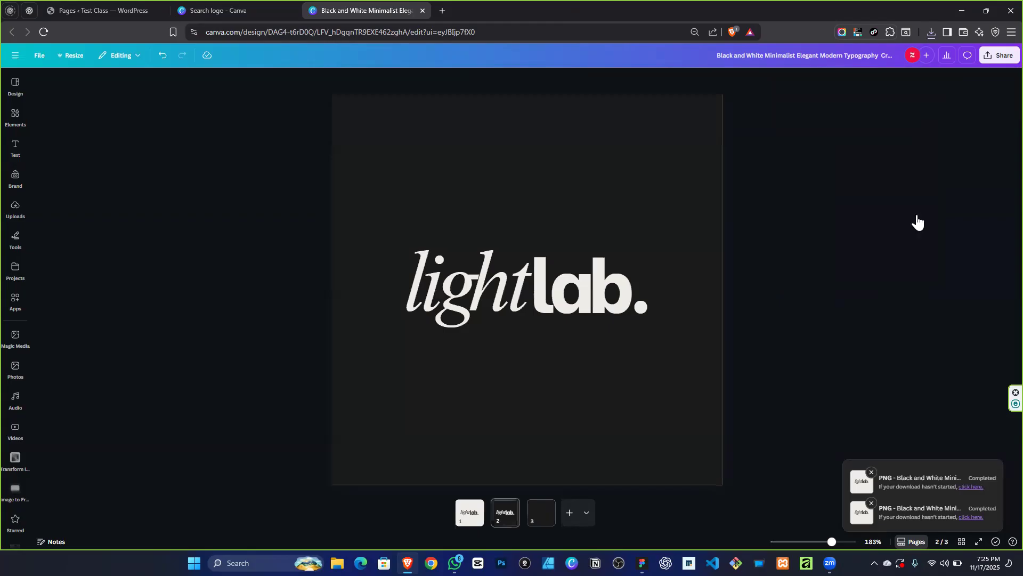
click(881, 252)
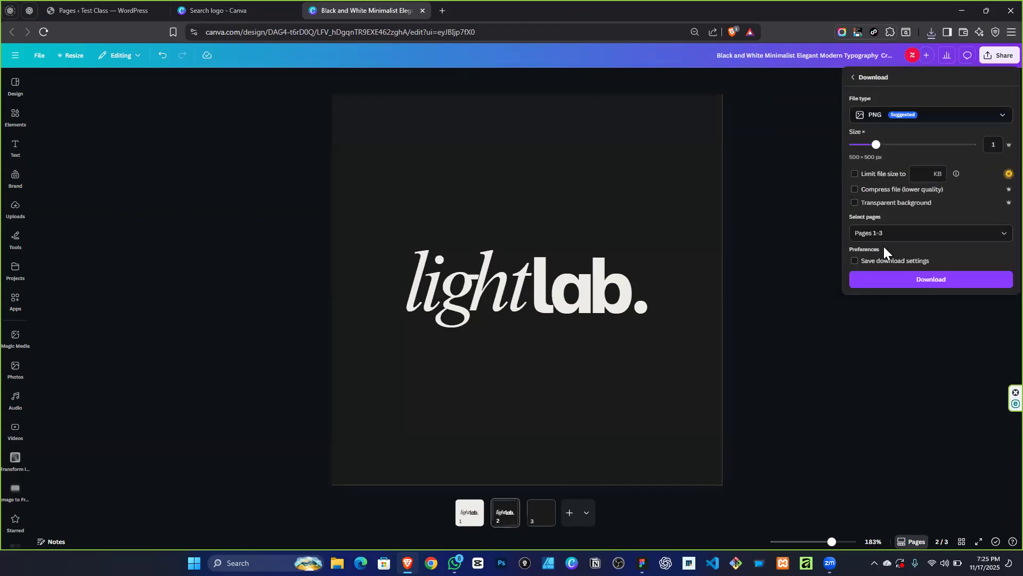
click(883, 233)
click(895, 273)
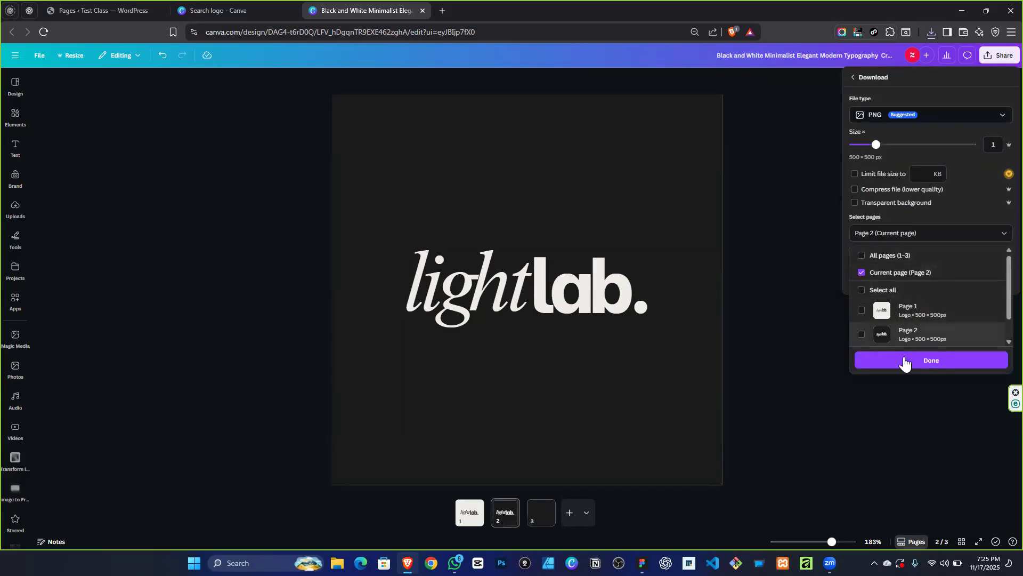
click(856, 202)
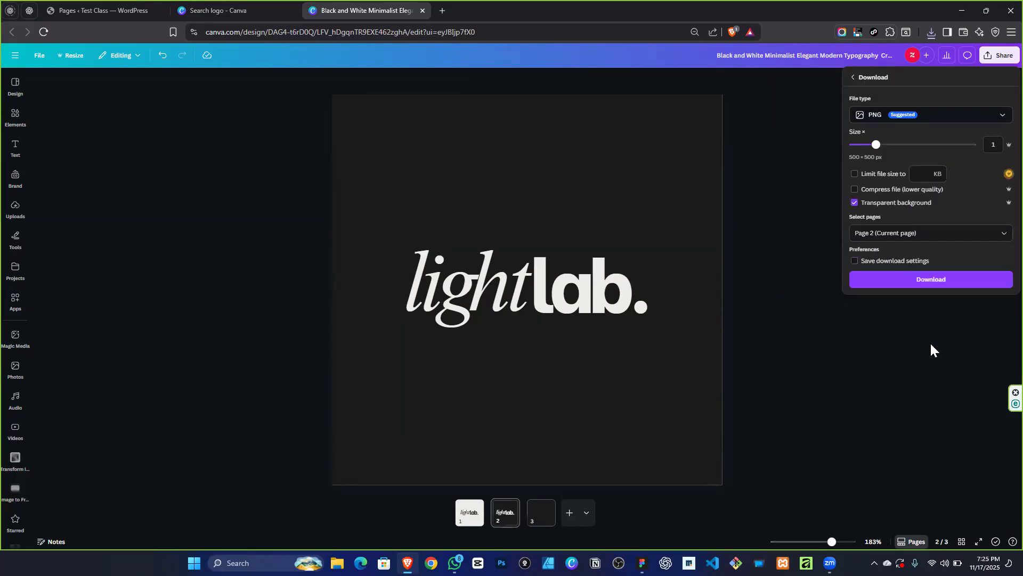
click(903, 282)
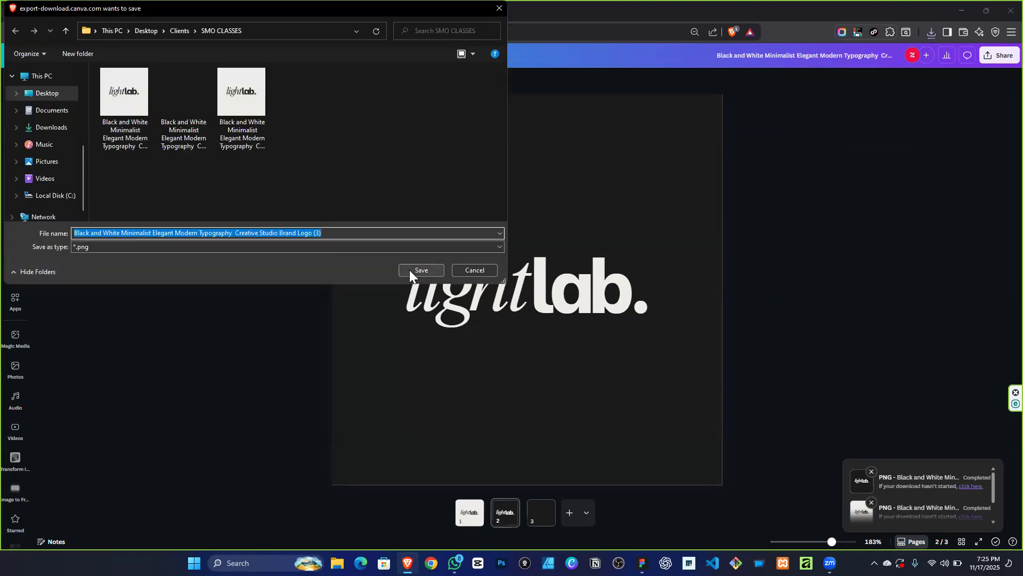
click(409, 269)
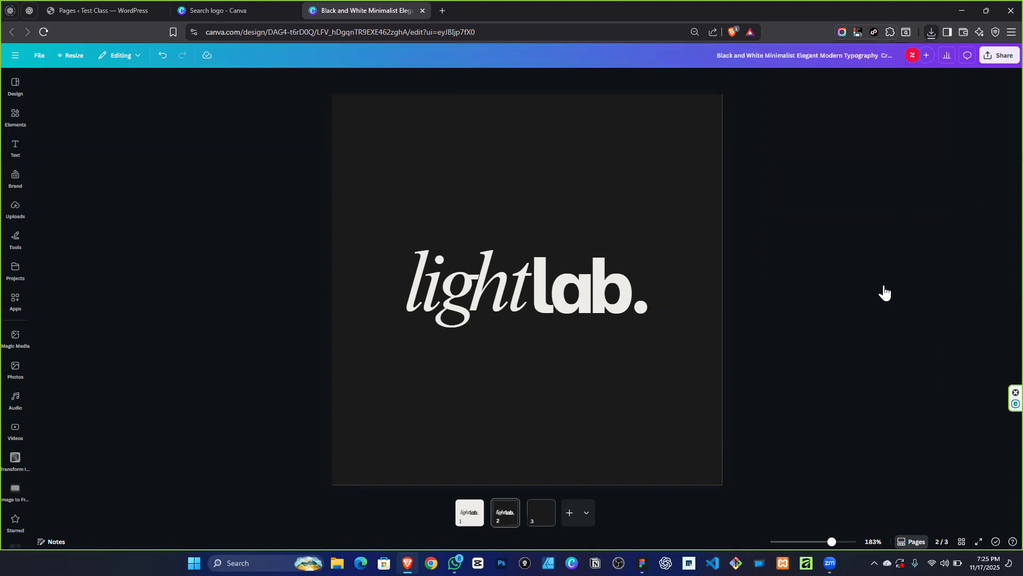
Download Page 2 as a PNG with its dark background and save it in the SMO CLASSES folder.
click(877, 234)
click(878, 275)
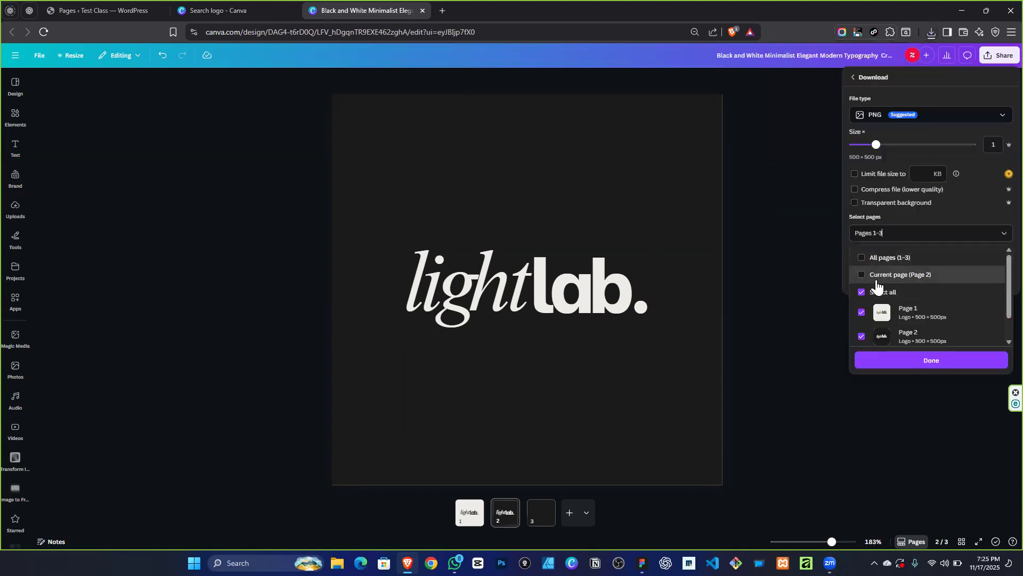
click(884, 360)
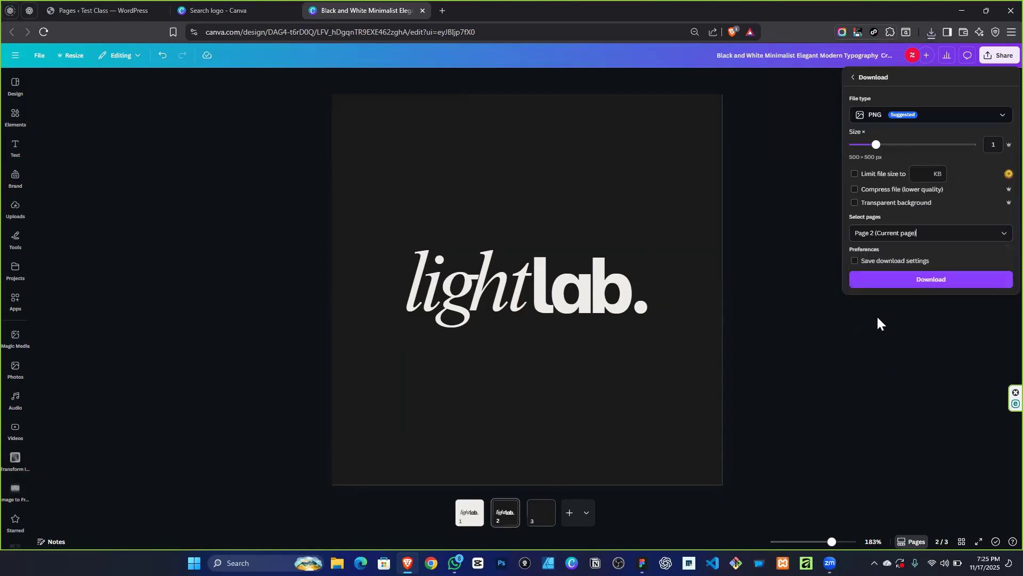
click(880, 279)
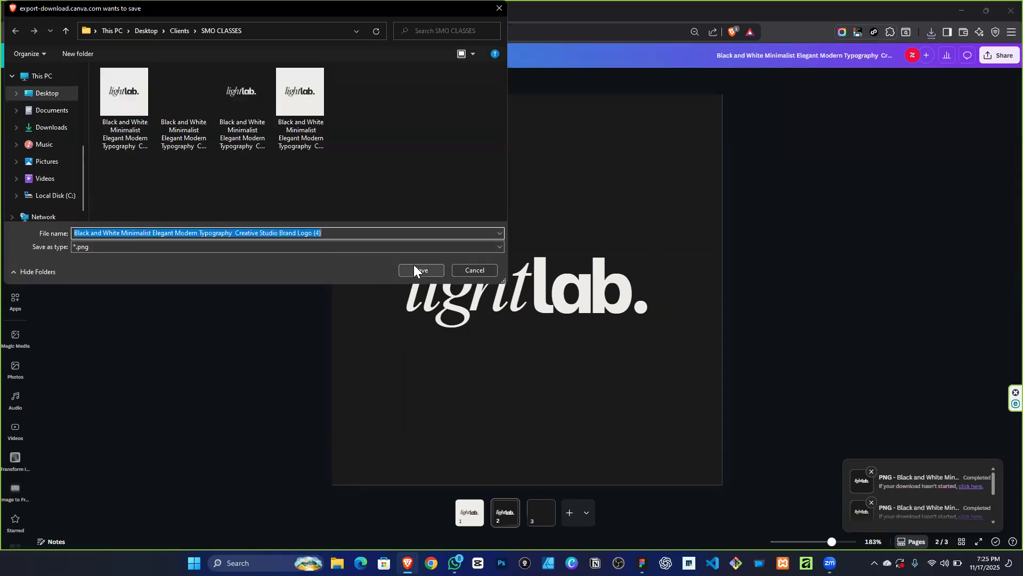
click(416, 270)
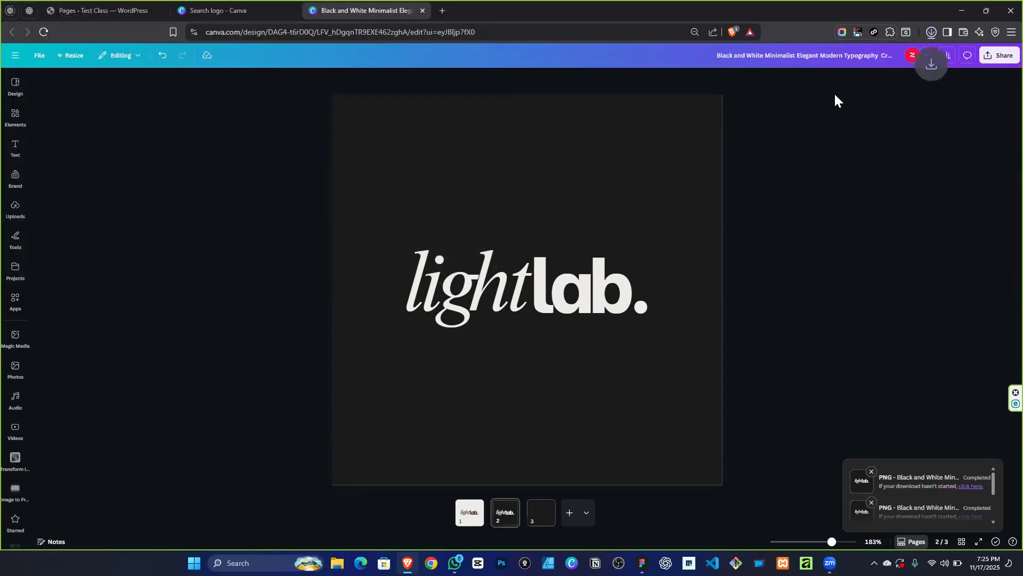
Go back to Page 1, download it as a transparent-background PNG and save it under the suggested name.
click(999, 55)
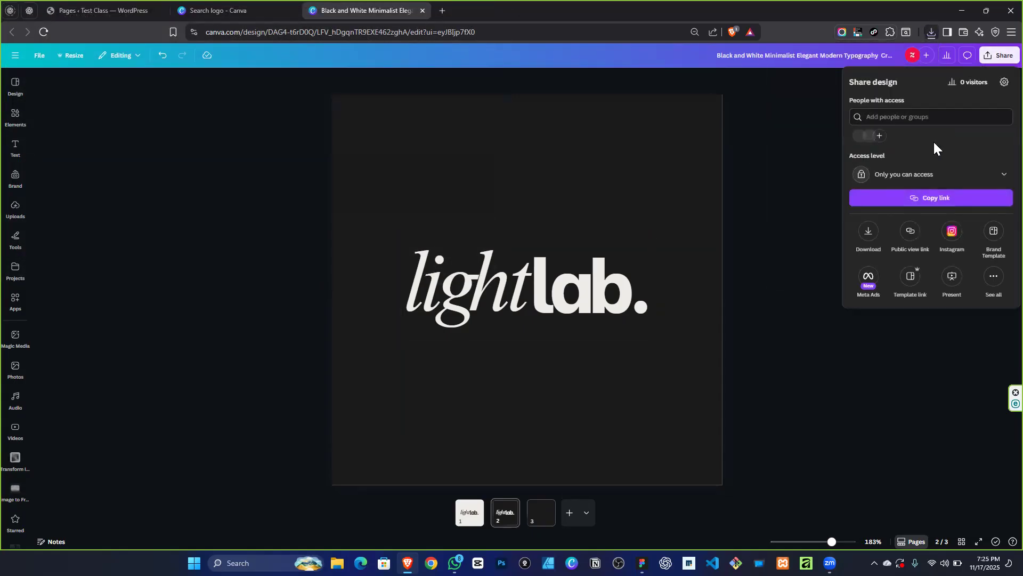
click(771, 314)
scroll(510, 279, up, 2)
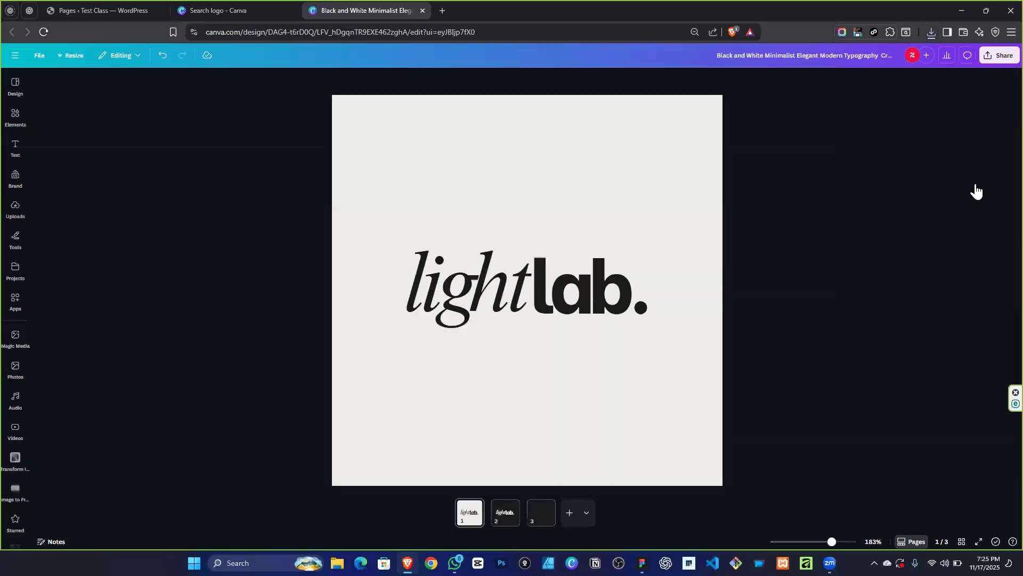
click(864, 230)
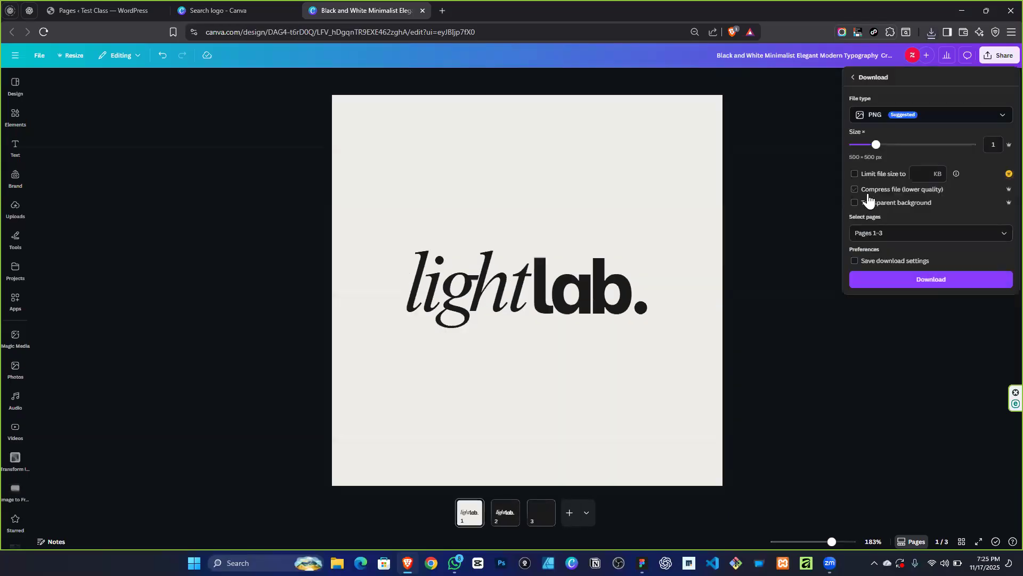
click(906, 232)
click(900, 274)
click(893, 362)
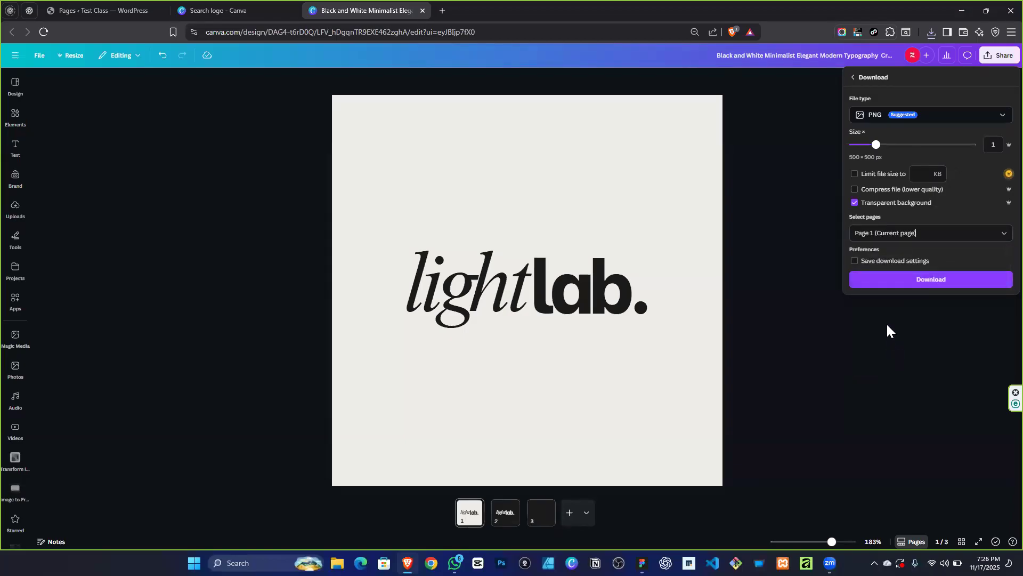
click(894, 282)
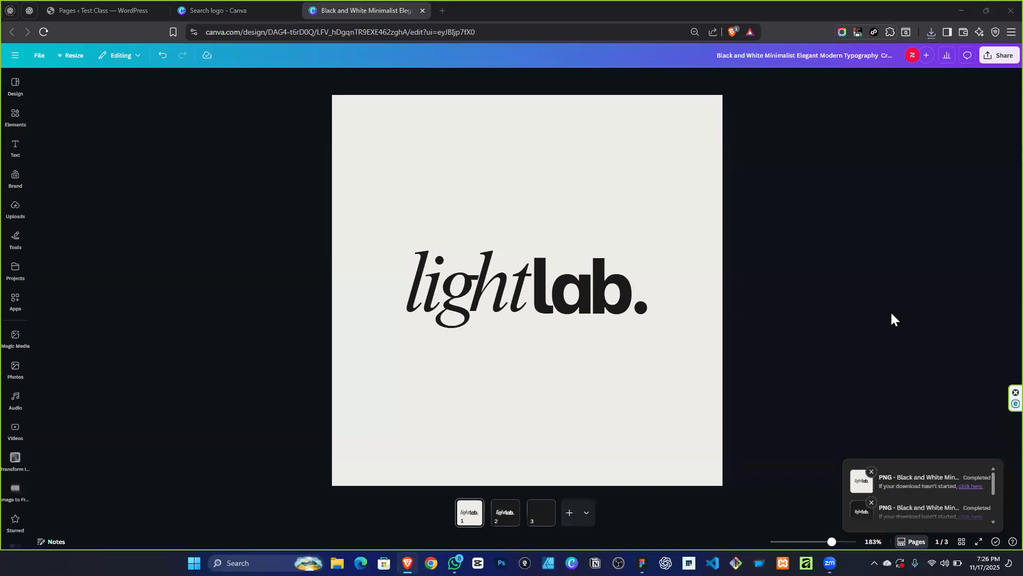
click(421, 269)
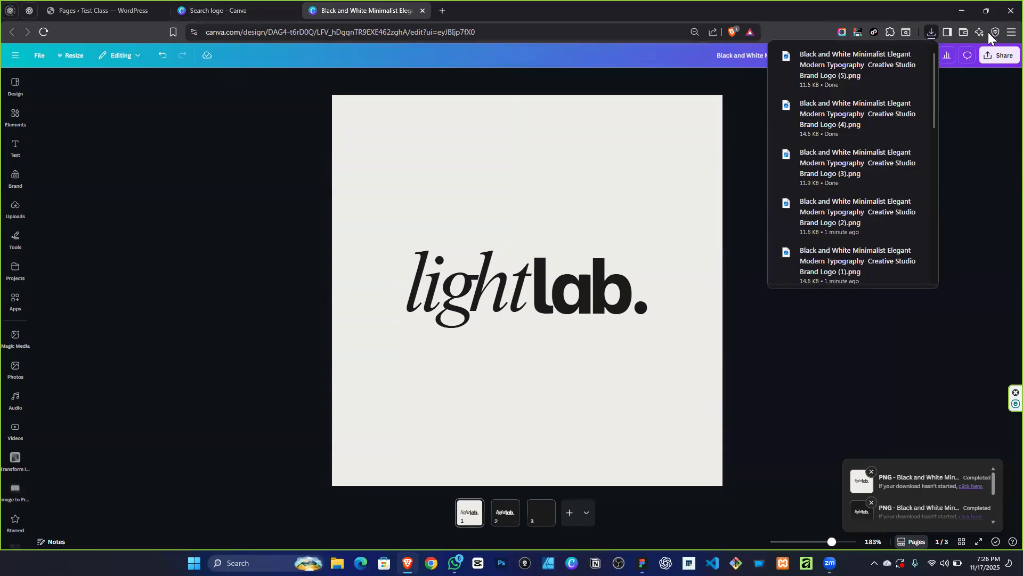
Return to the WordPress admin and open its Themes page in a new browser tab.
click(961, 11)
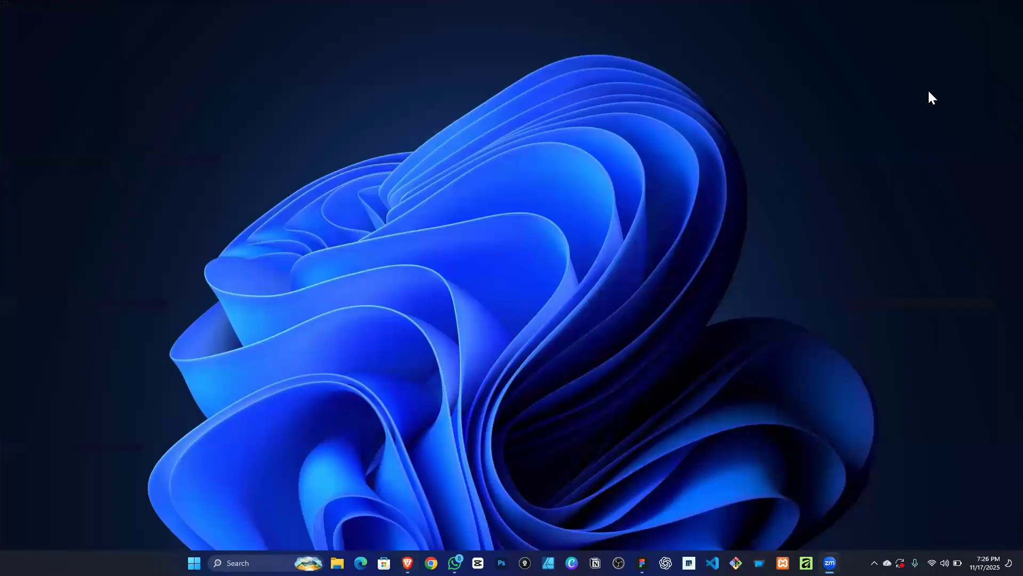
click(408, 563)
click(109, 11)
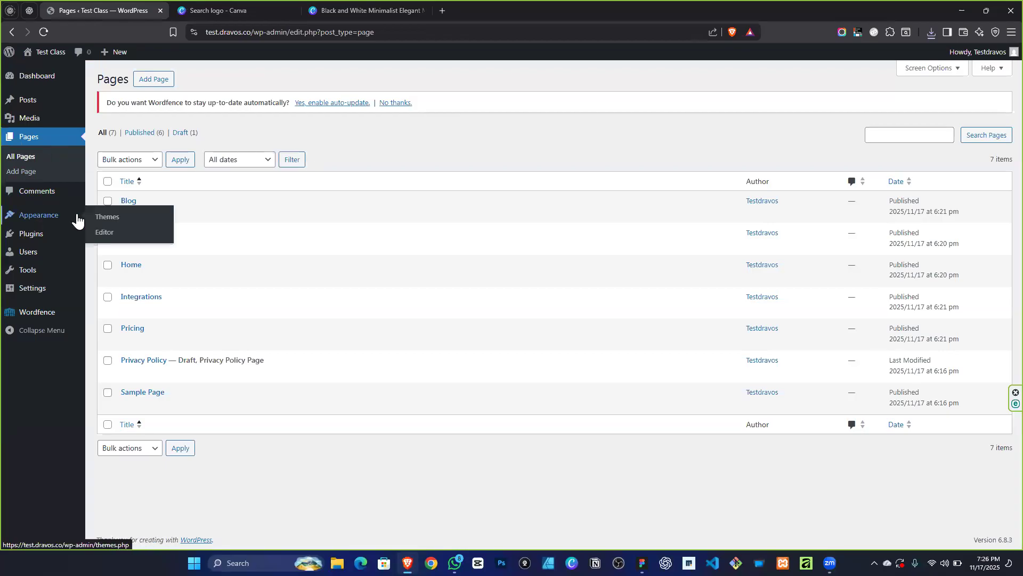
mouse_move(52, 225)
right_click(53, 219)
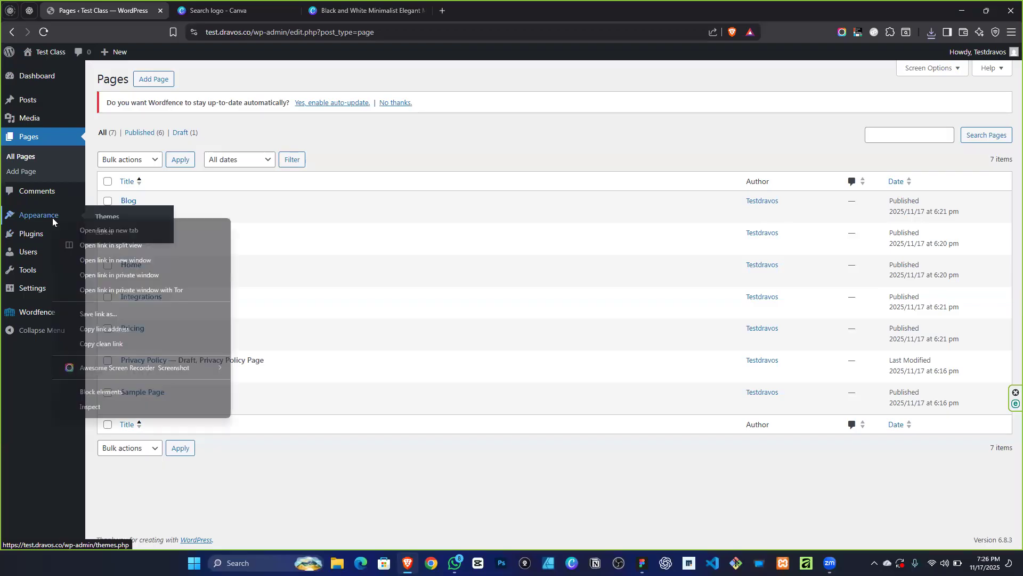
click(102, 235)
right_click(99, 220)
click(121, 231)
click(250, 10)
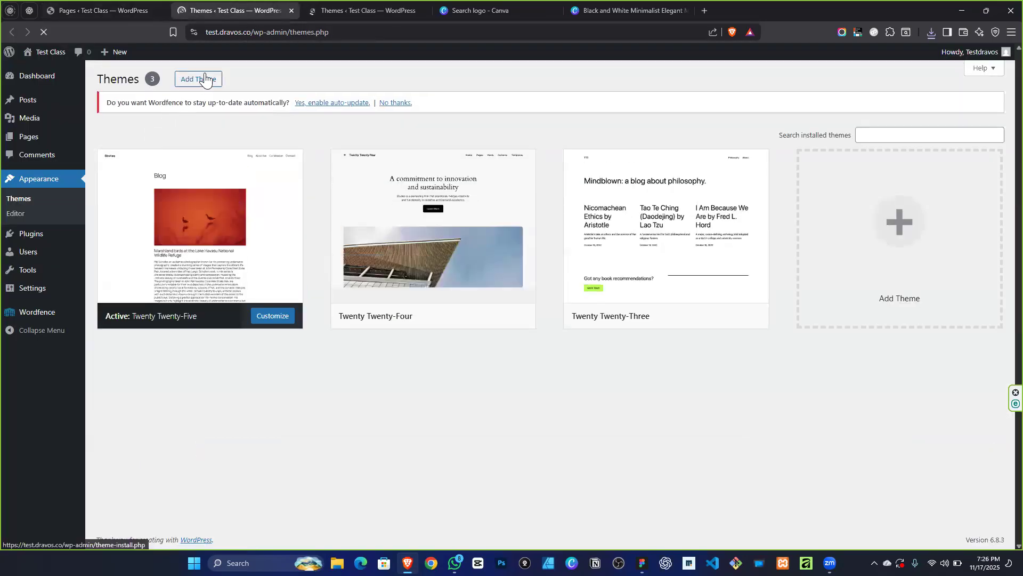
Install the Hello Elementor theme from the popular themes and activate it.
click(205, 79)
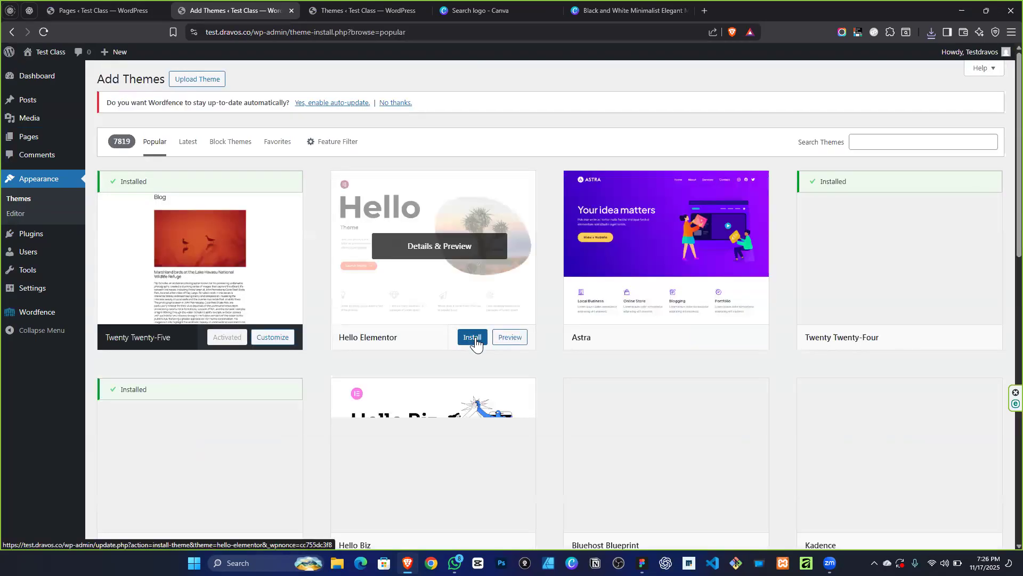
click(472, 336)
mouse_move(718, 389)
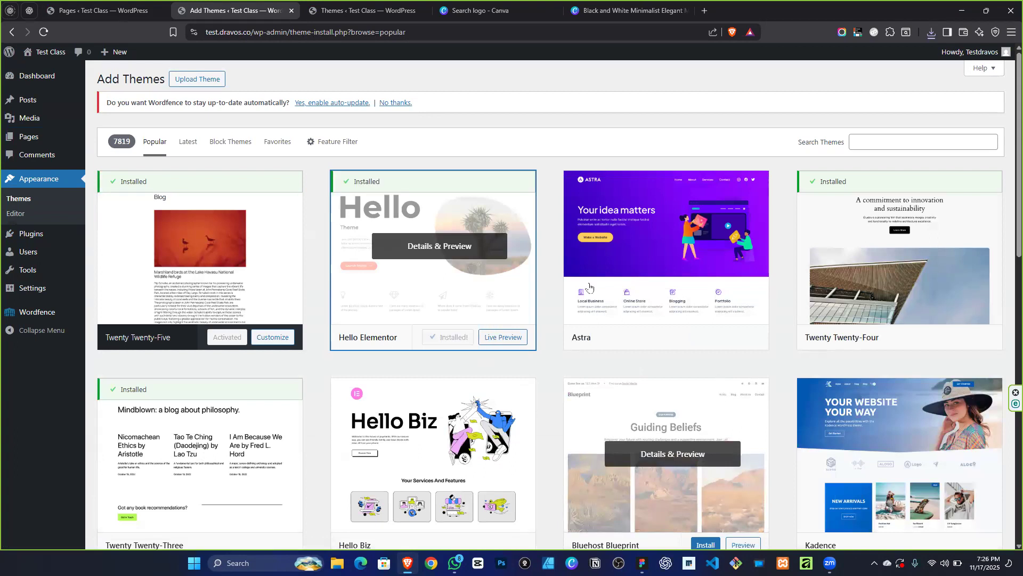
click(358, 104)
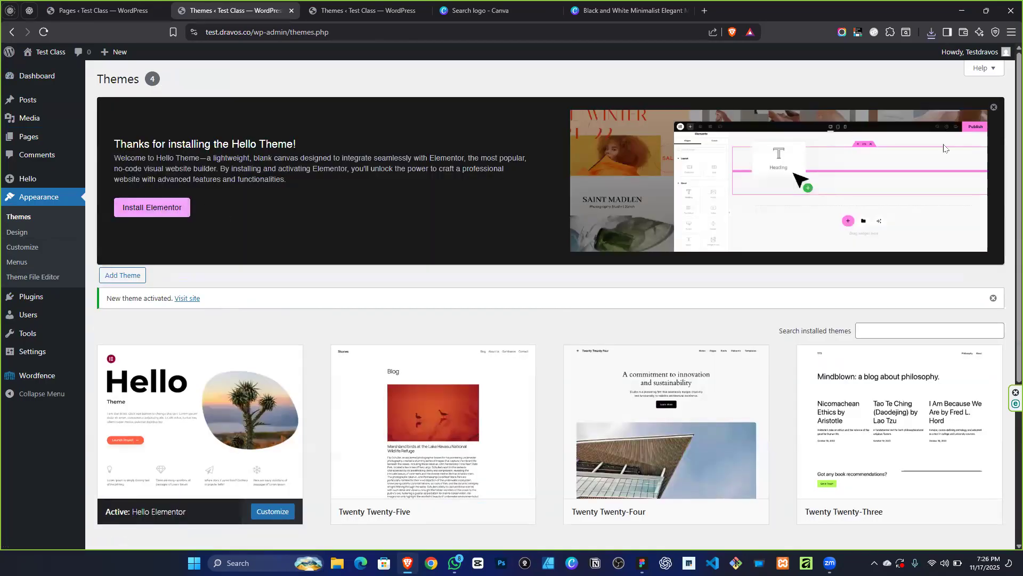
Open the theme Customizer in a new browser tab and go to its Site Identity settings.
right_click(34, 248)
click(78, 263)
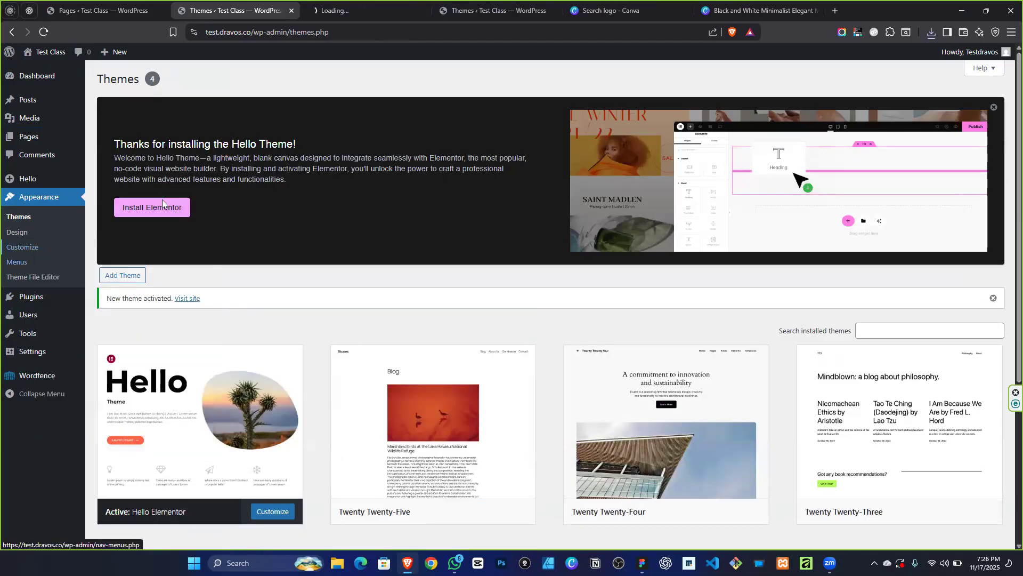
click(363, 15)
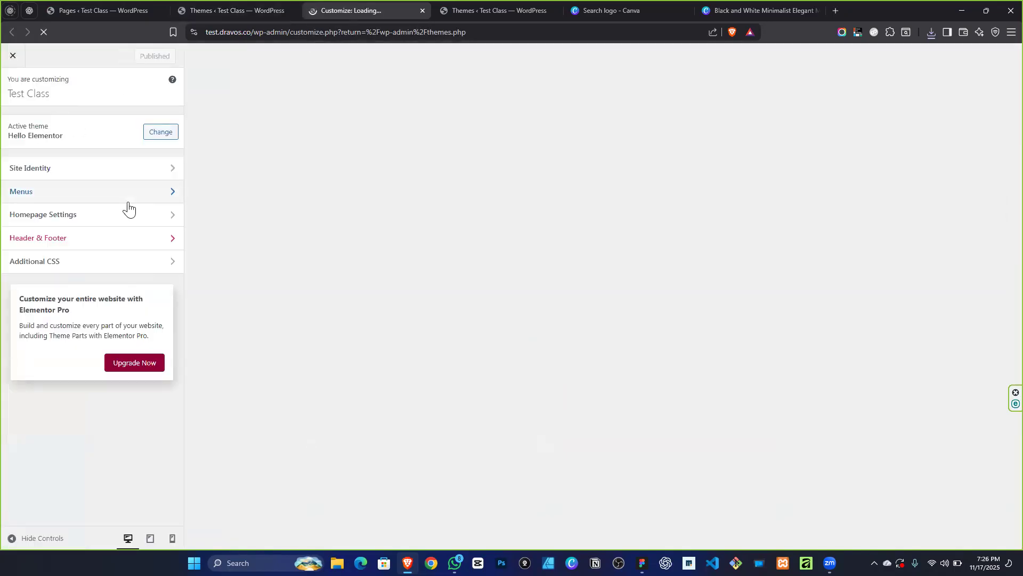
click(137, 168)
Replace the site title with "Lightlab".
click(60, 184)
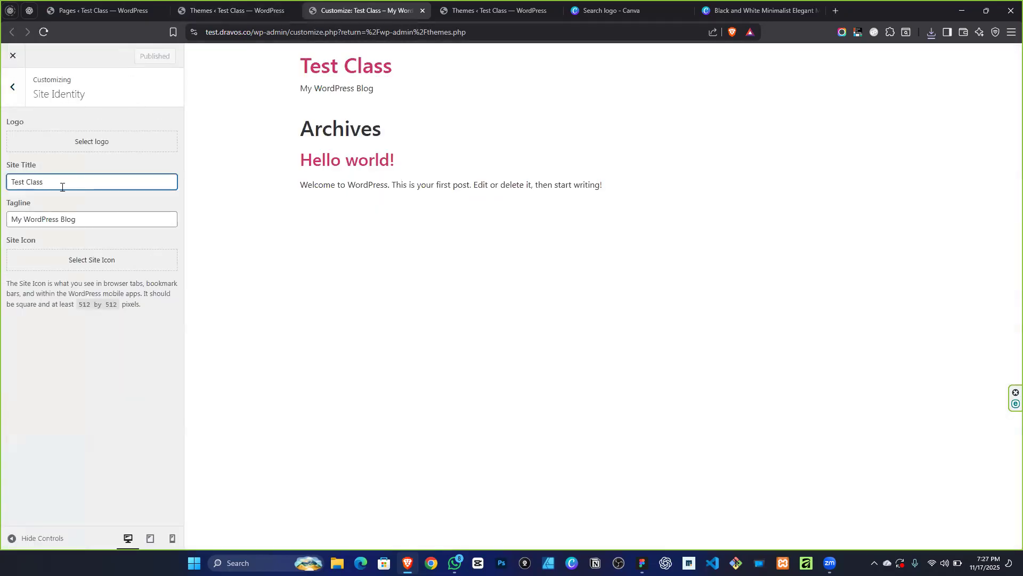
triple_click(61, 187)
text(T)
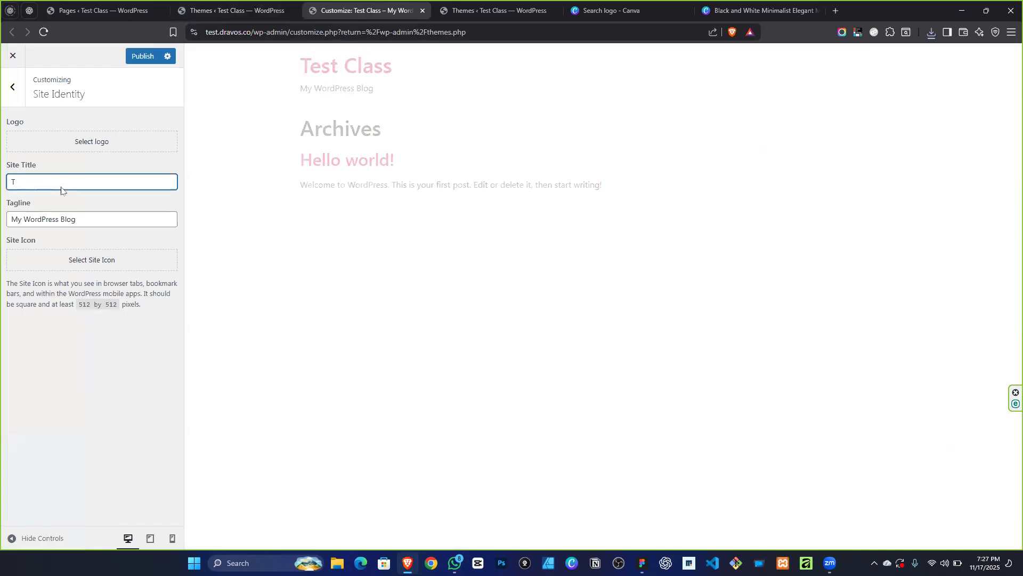
text(W)
key(BackSpace)
text(L)
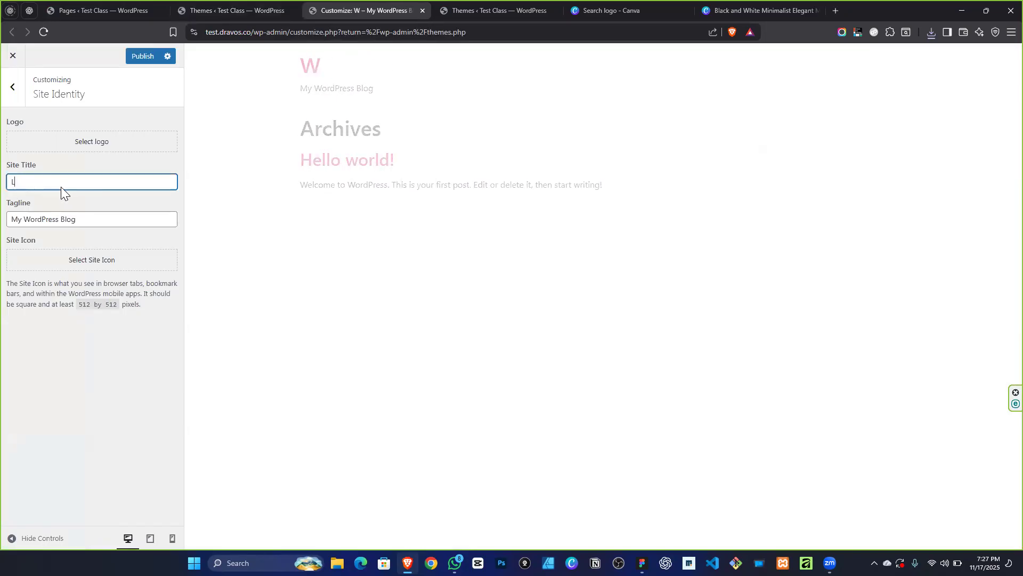
text(ight)
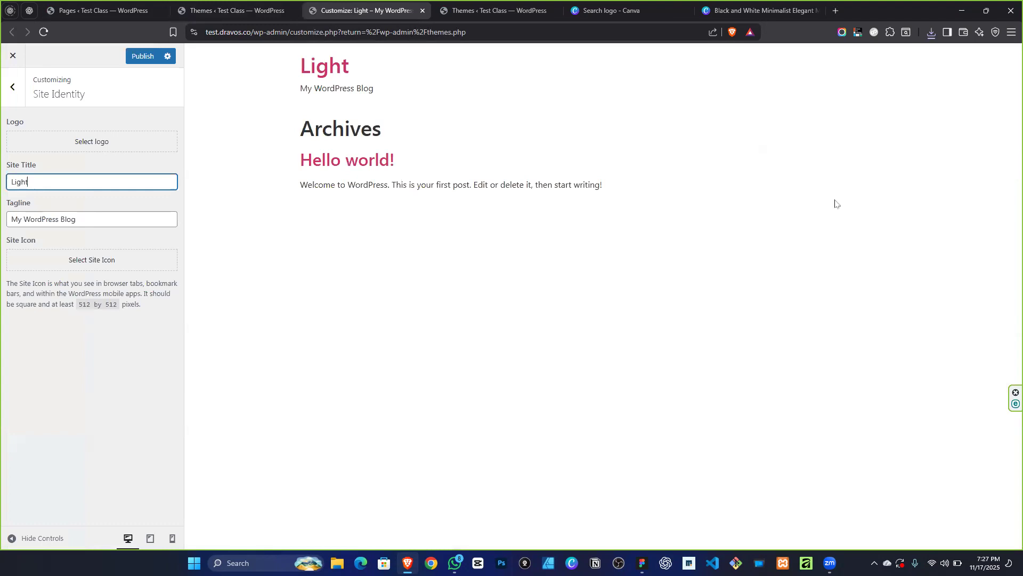
click(612, 9)
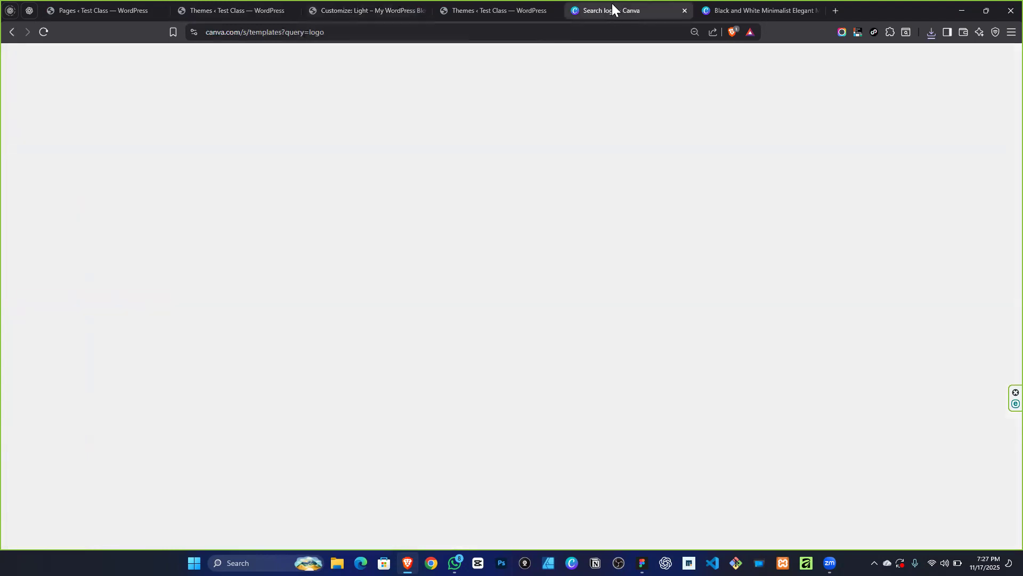
click(234, 11)
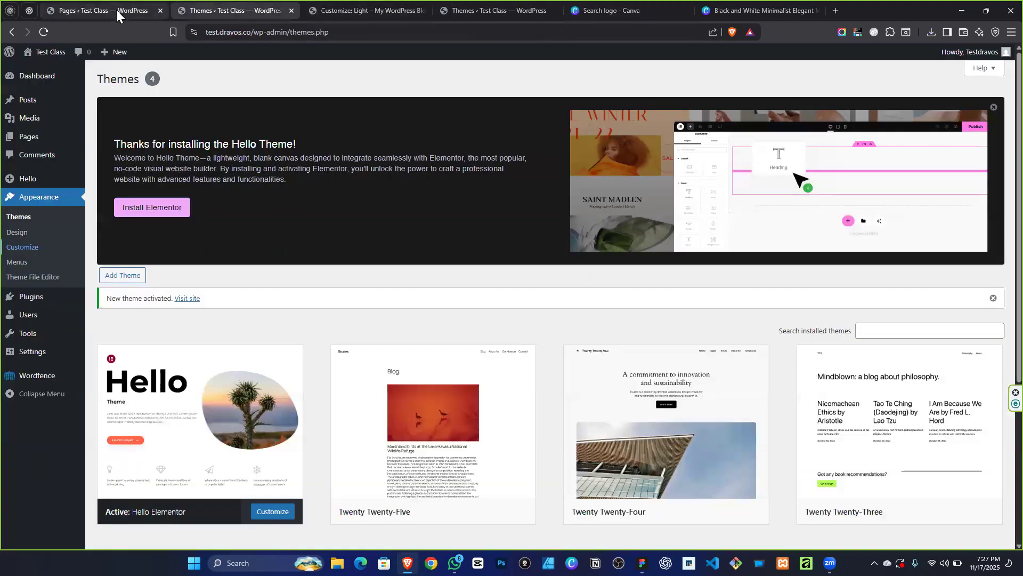
click(325, 7)
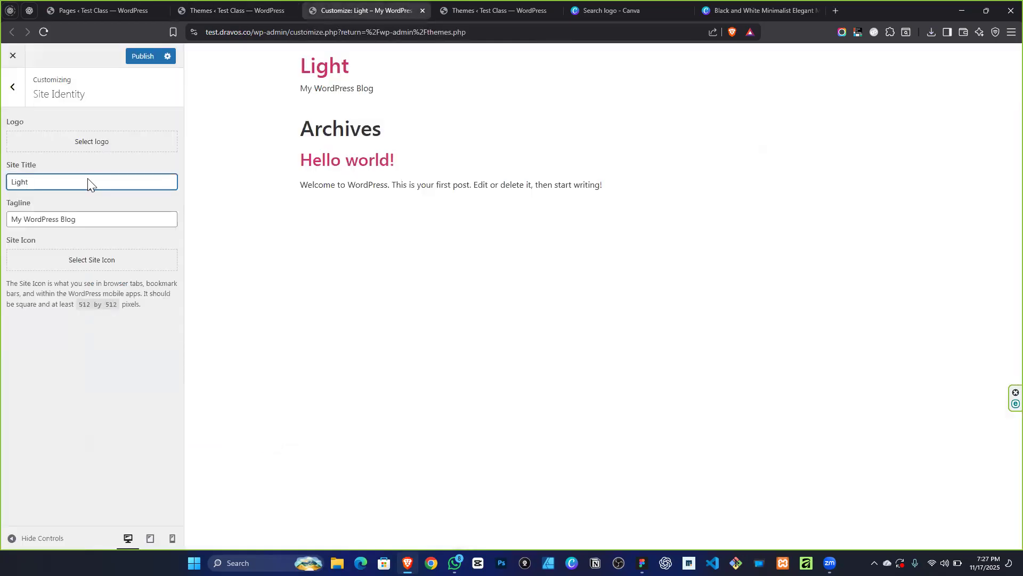
Change the site tagline to "A Space For Creative Minds".
click(88, 216)
key(ctrl+a)
text(A)
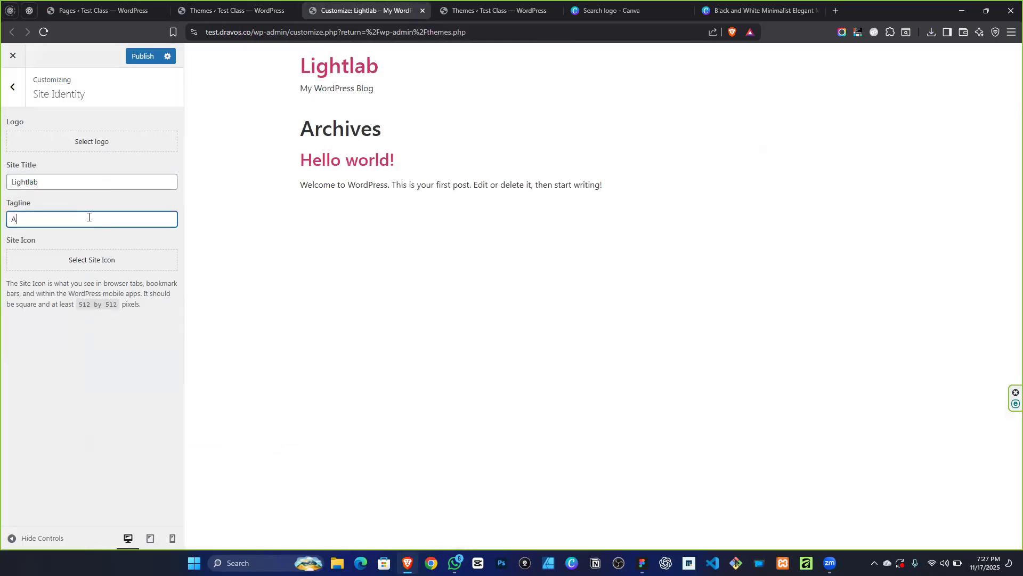
text( Space For Creative Minds)
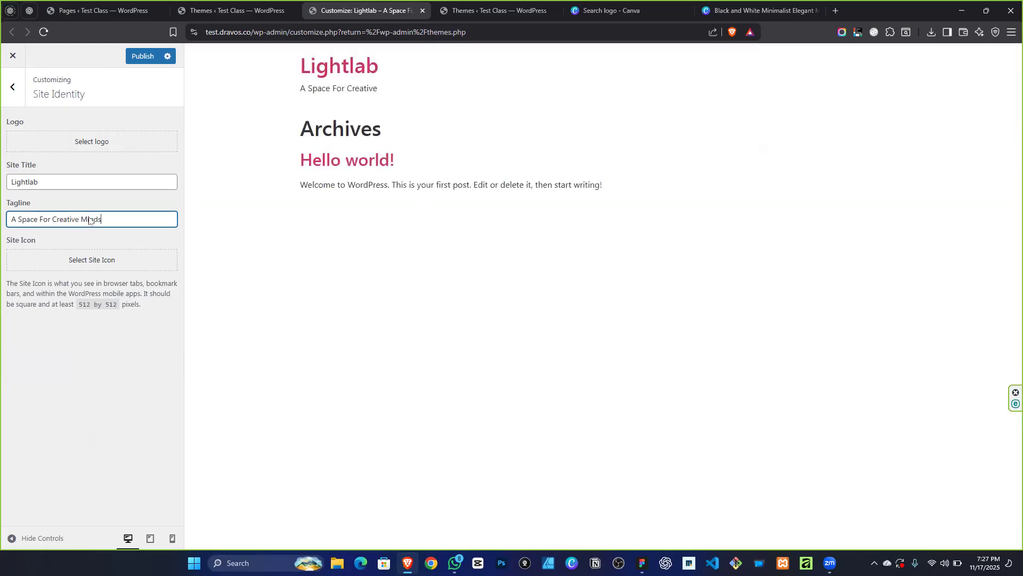
Start choosing a site logo and upload all the Lightlab logo images from the SMO CLASSES folder to the media library.
click(84, 140)
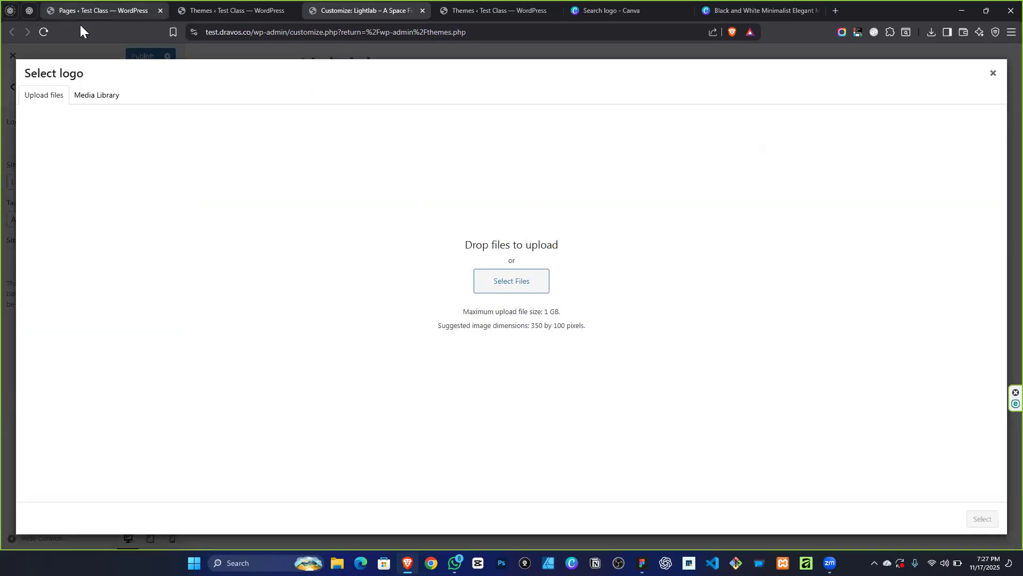
click(540, 276)
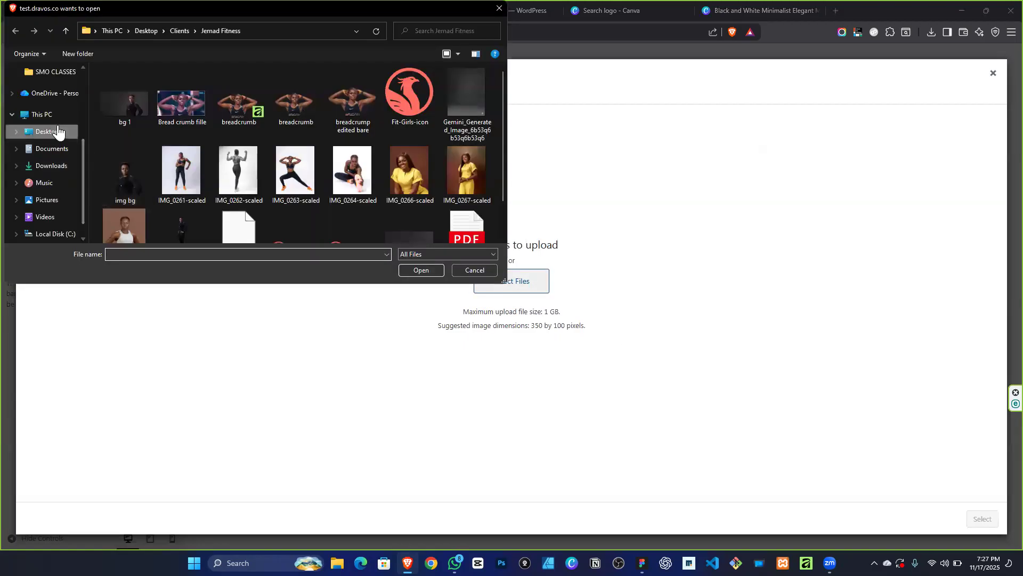
scroll(55, 170, up, 2)
click(58, 140)
key(ctrl+a)
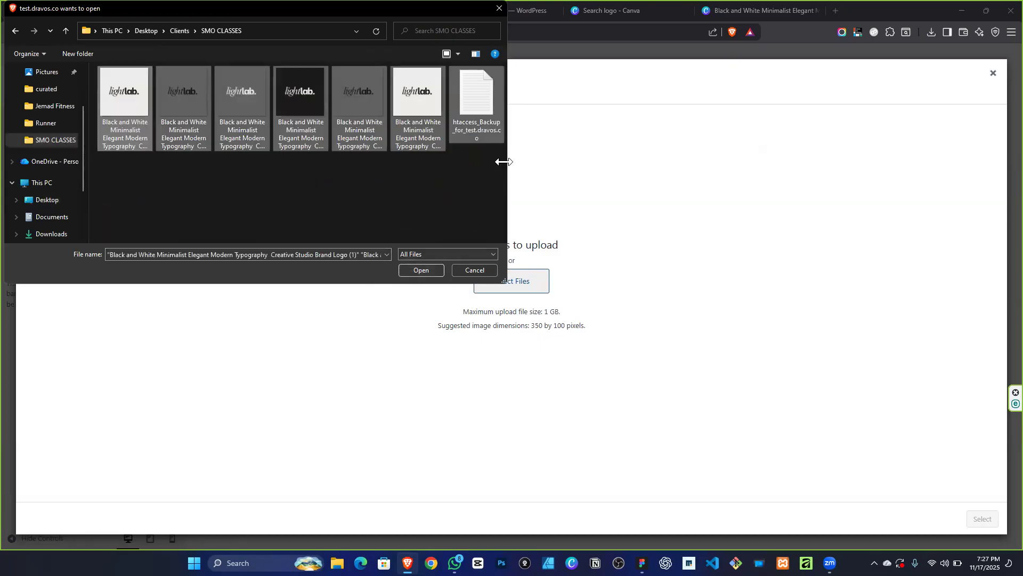
click(421, 271)
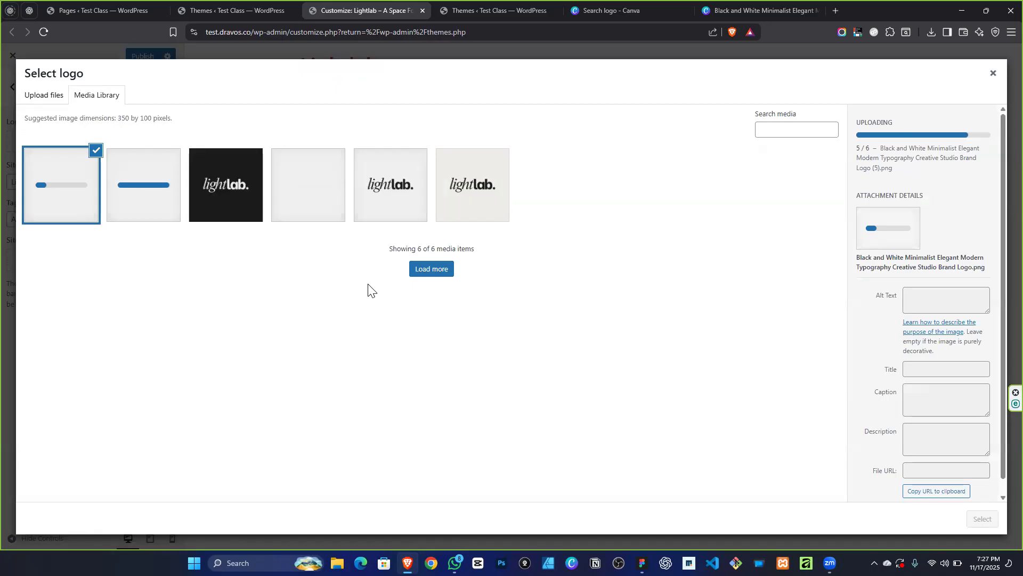
Set the pale transparent Lightlab image as the site logo, cropped to the suggested wide area around the wordmark.
click(315, 195)
click(982, 519)
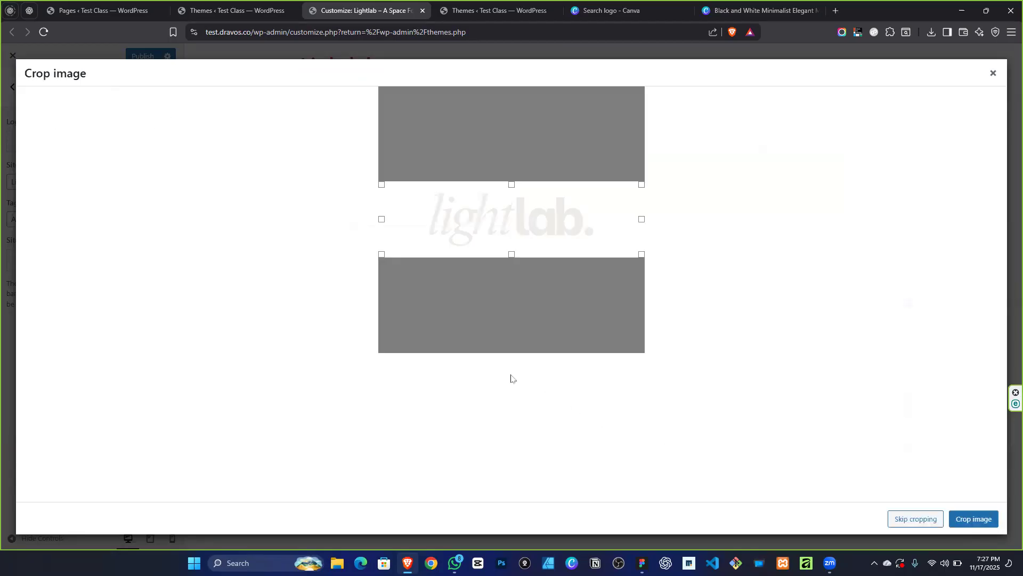
click(971, 518)
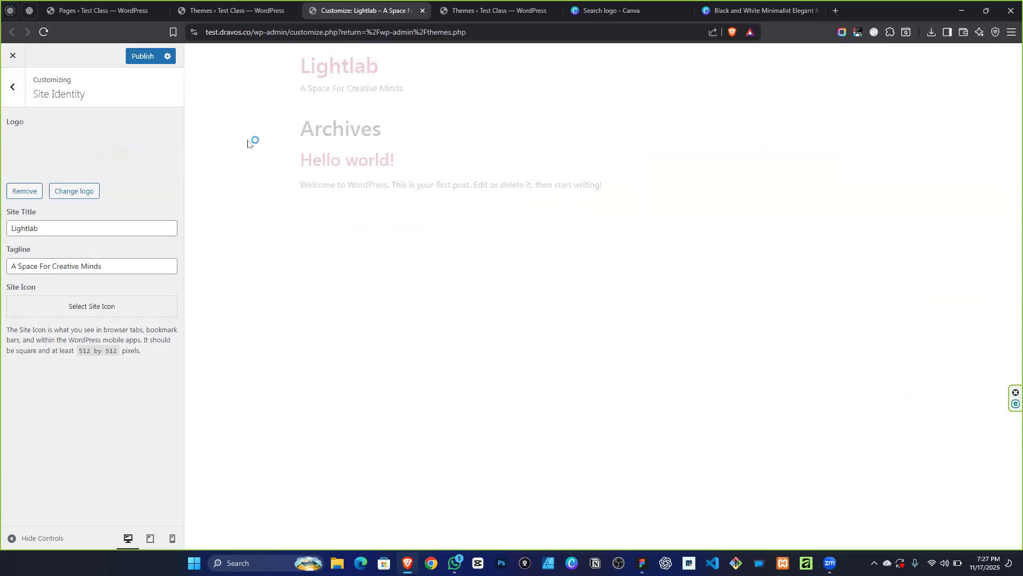
Set the white-on-black Lightlab logo as the site icon using the full square crop, and publish the site identity changes.
click(72, 301)
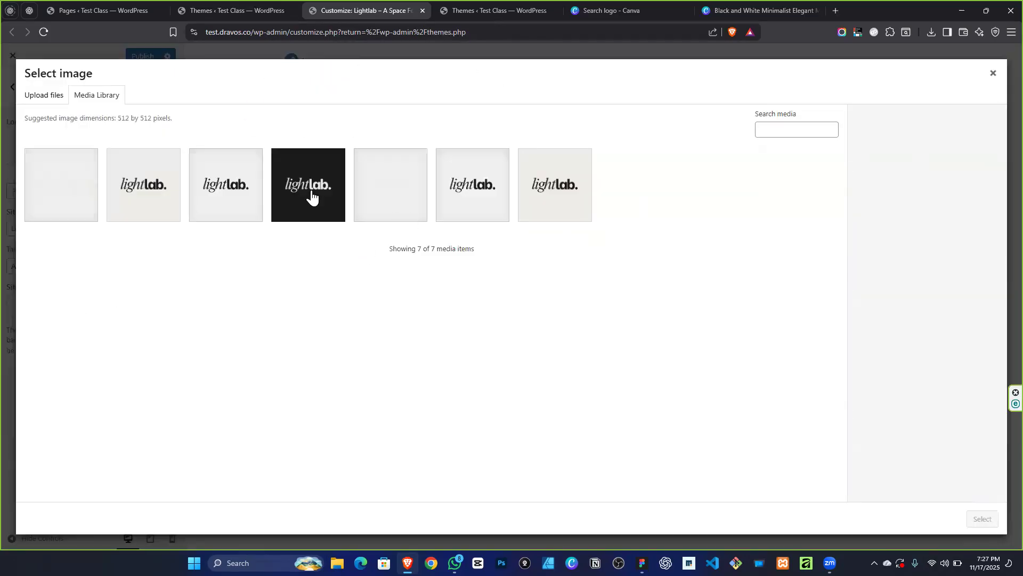
click(310, 196)
click(982, 518)
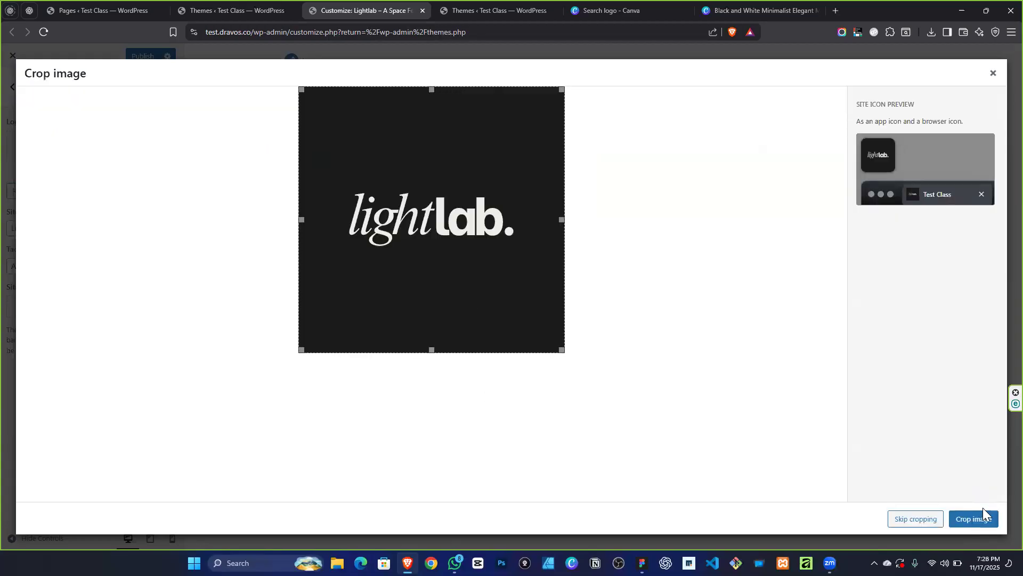
click(971, 518)
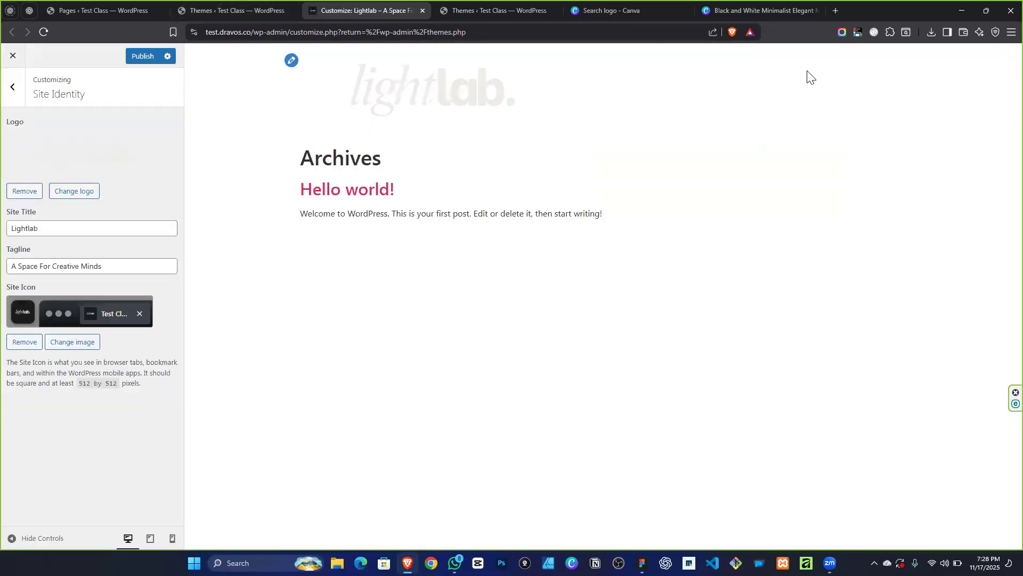
click(143, 59)
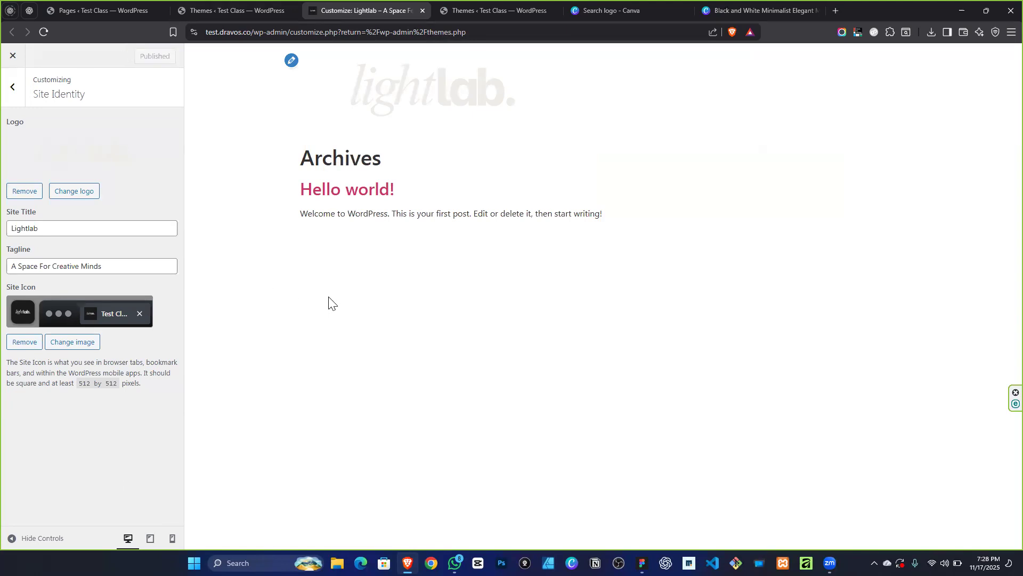
Set the homepage to display a static page, choose Home as that page, and publish the change.
click(15, 92)
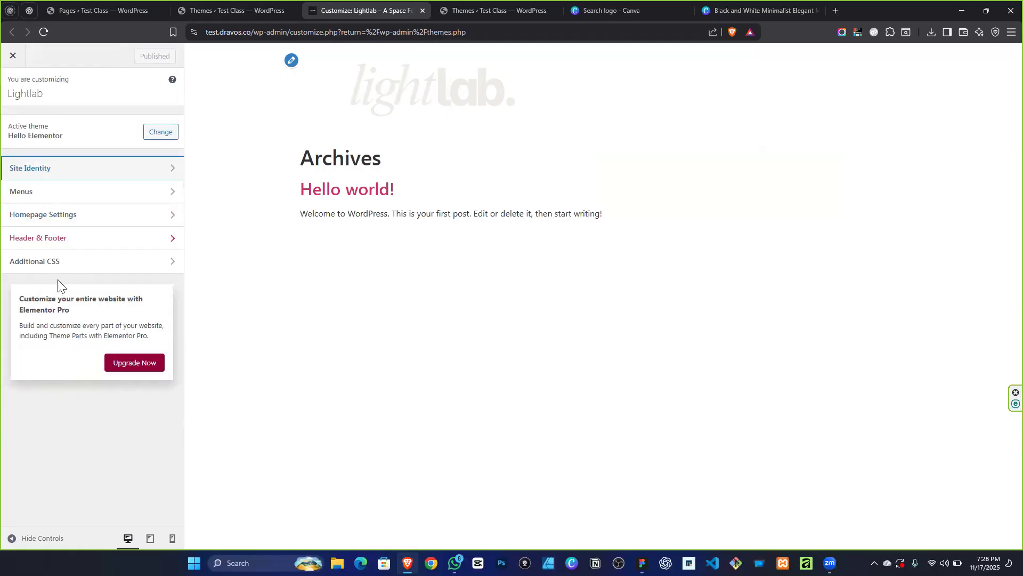
click(49, 216)
click(34, 225)
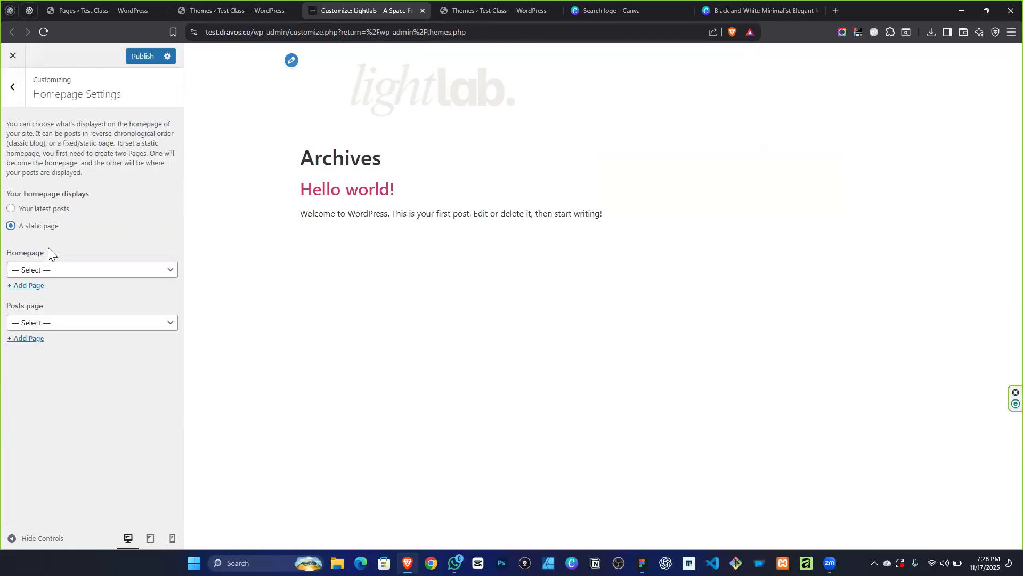
click(53, 270)
click(57, 313)
click(60, 269)
click(41, 328)
click(143, 56)
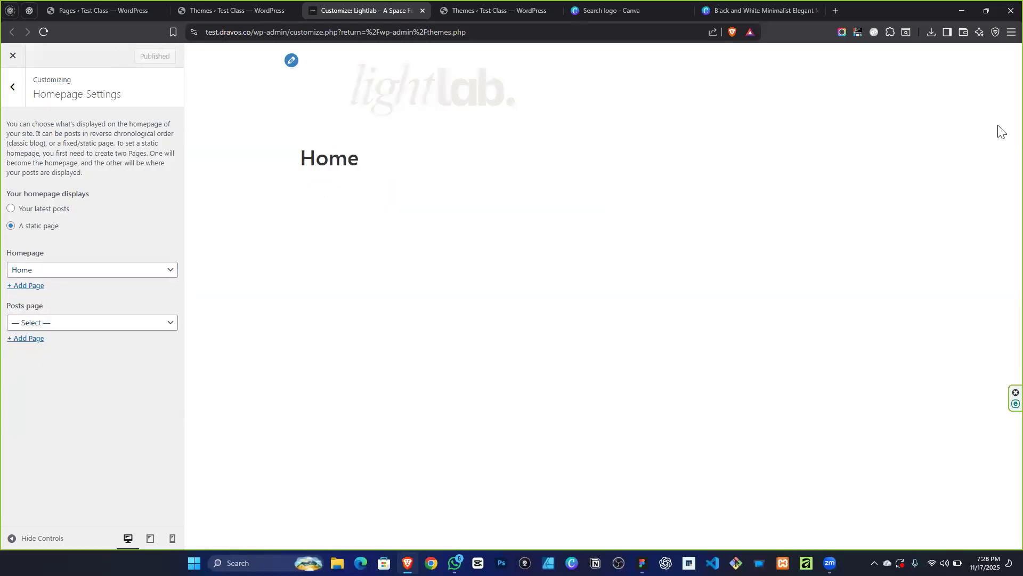
Check the Header & Footer options of the theme Customizer and return to its main list.
click(13, 88)
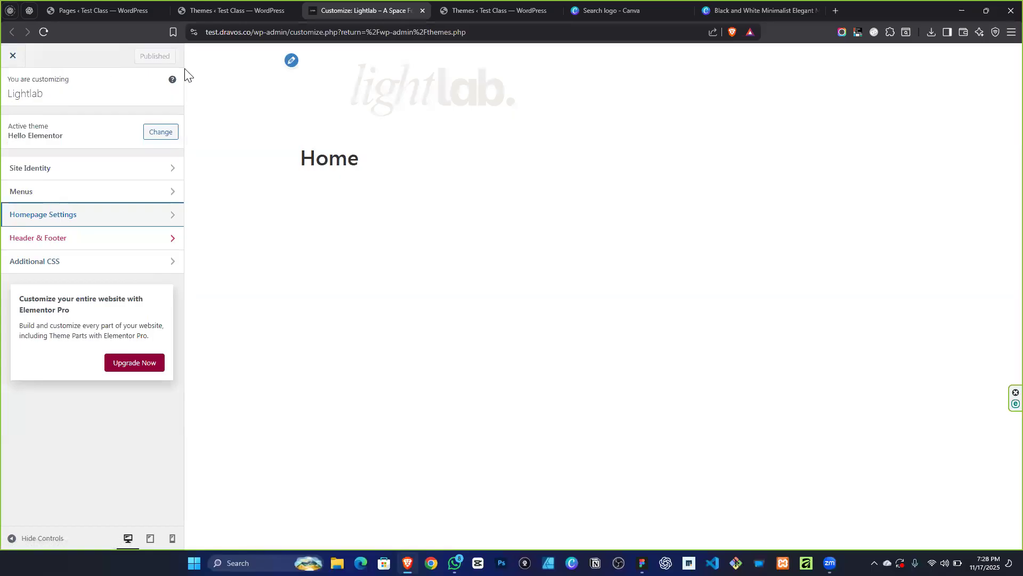
click(118, 240)
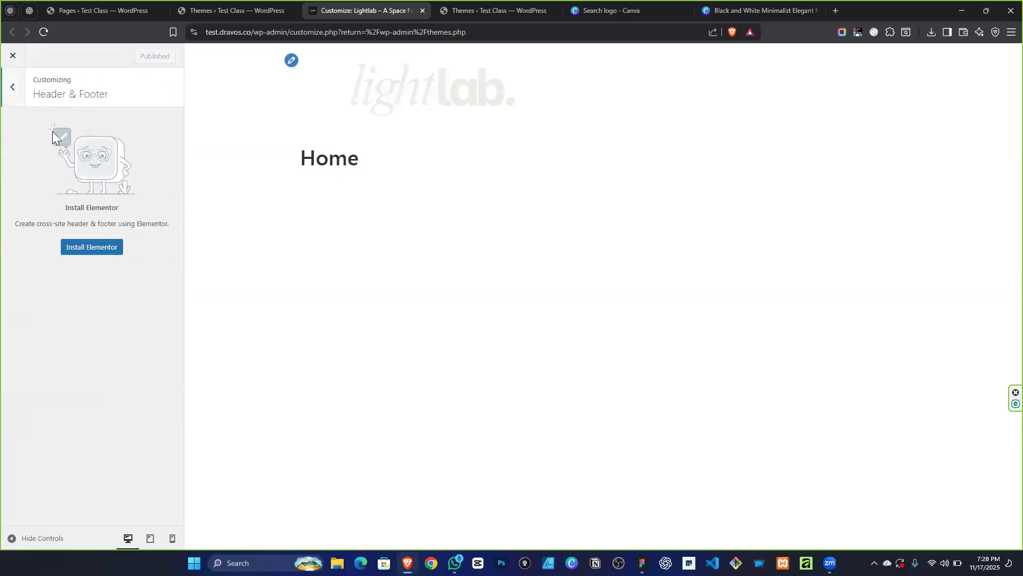
click(15, 88)
Leave the Customizer and go to the page for adding new plugins.
click(19, 60)
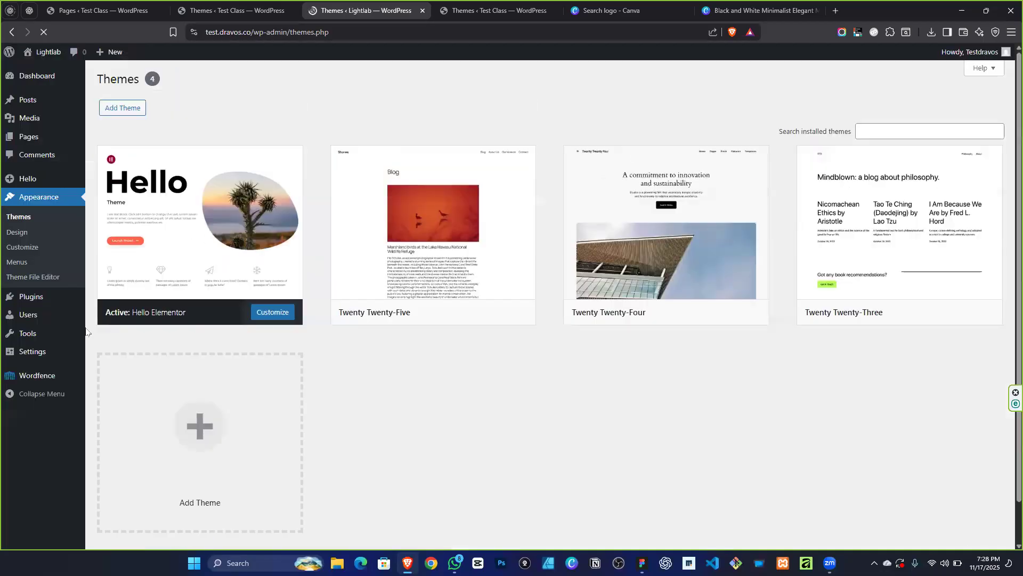
click(52, 298)
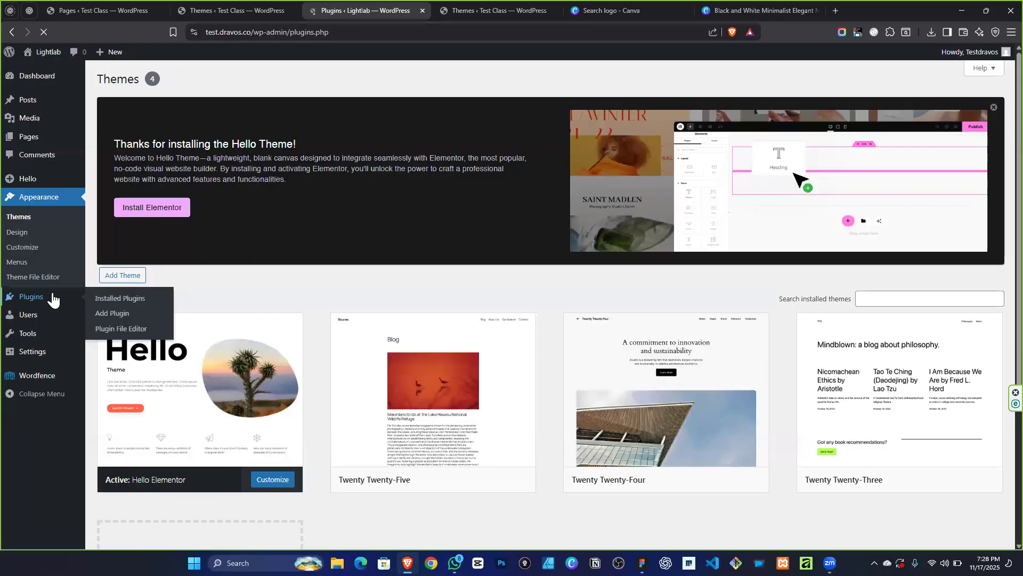
scroll(263, 155, down, 1)
scroll(155, 228, up, 1)
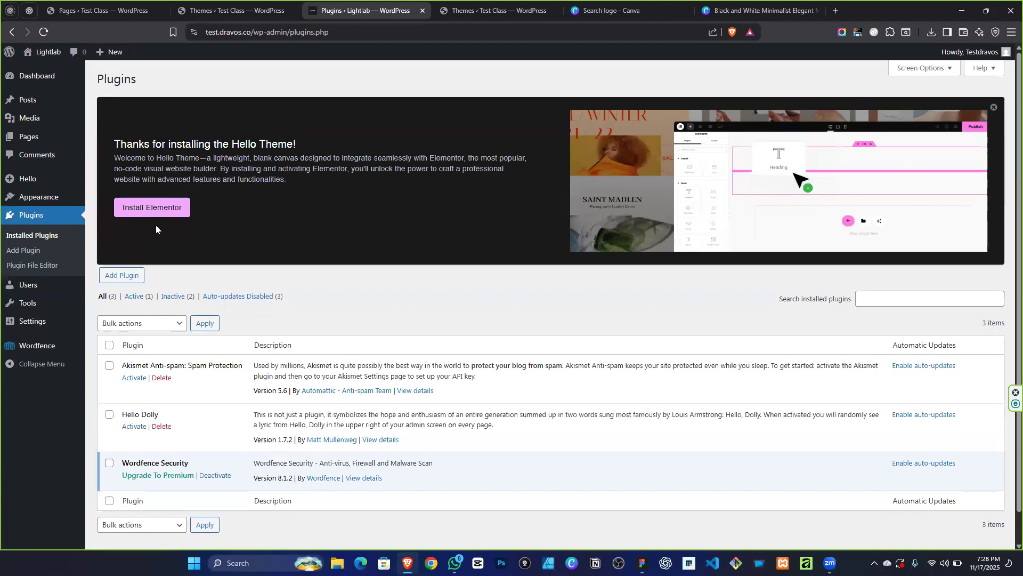
click(132, 285)
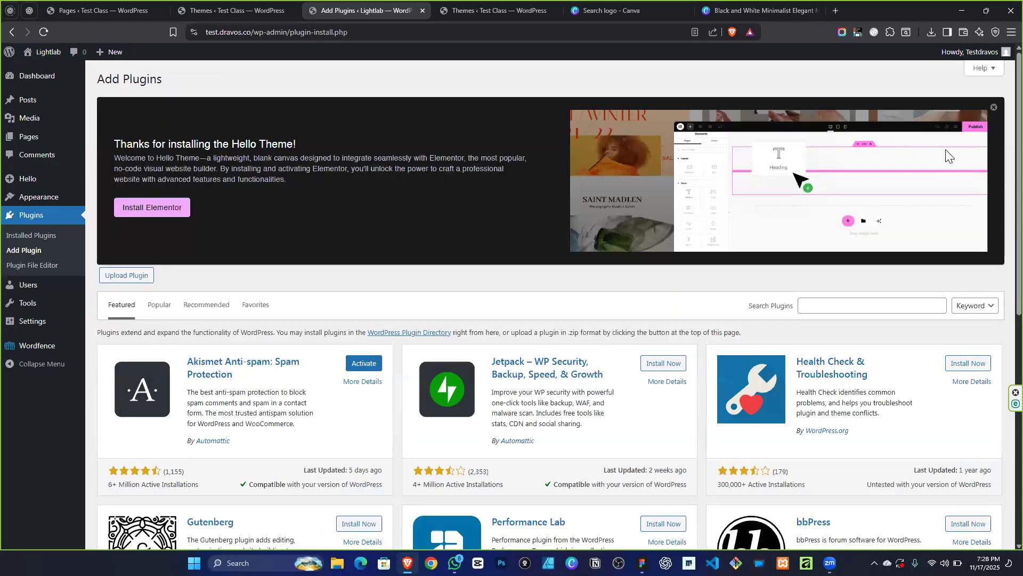
Search the plugin directory for "elementor".
click(911, 308)
text(w)
key(BackSpace)
text(elem)
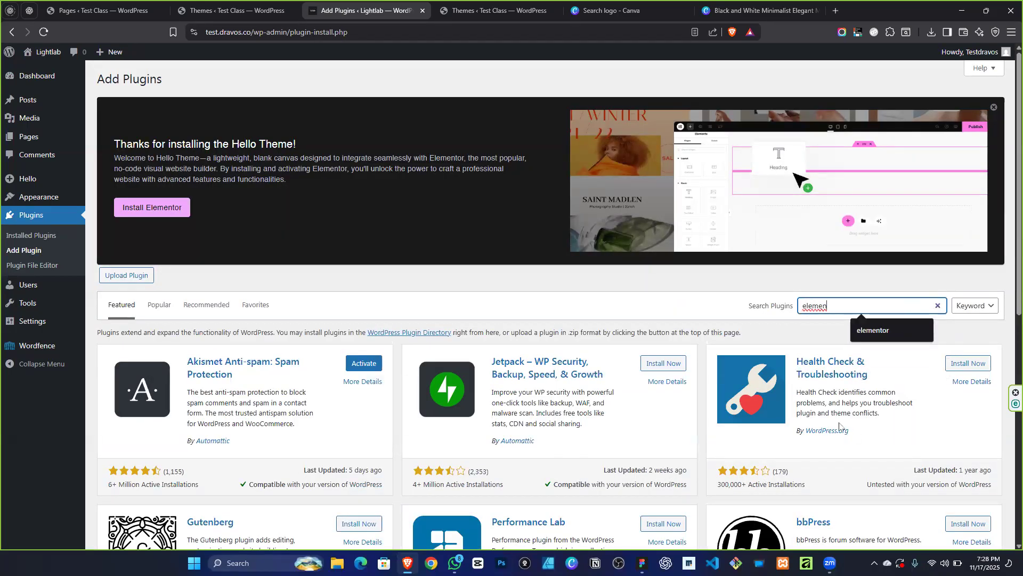
text(en)
key(Return)
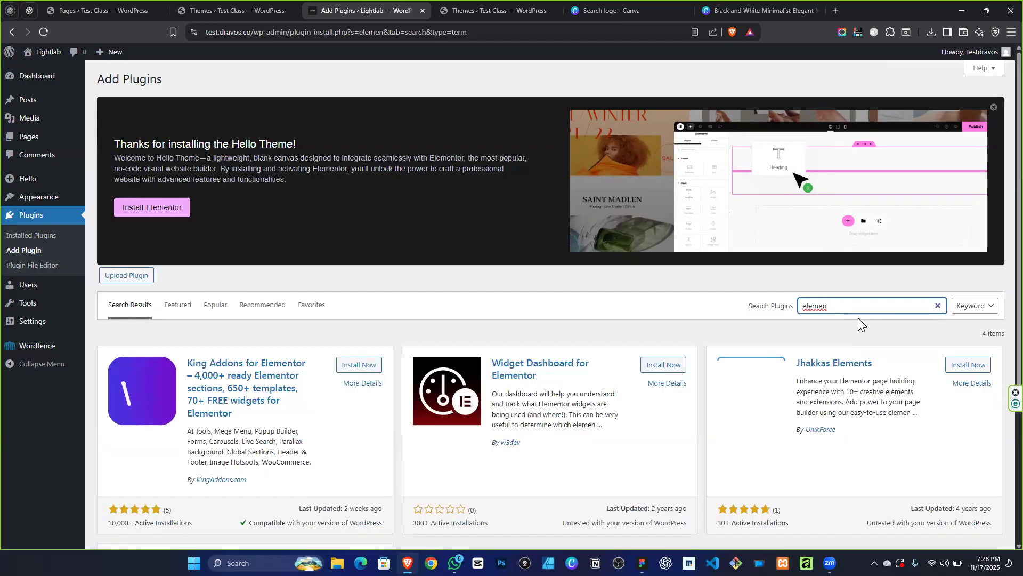
text(entor)
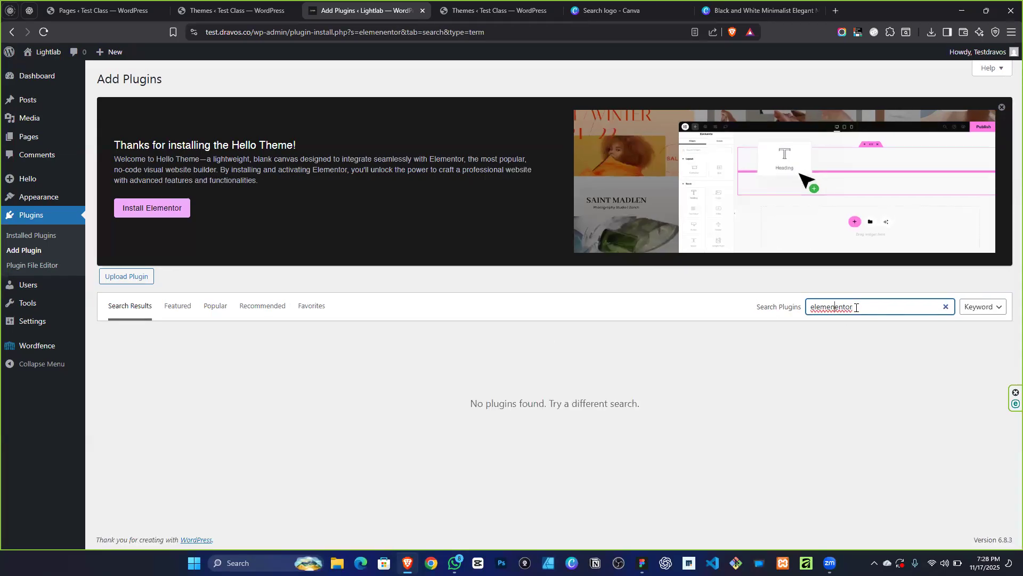
key(Left)
key(Left)
key(Left)
key(Left)
key(BackSpace)
key(BackSpace)
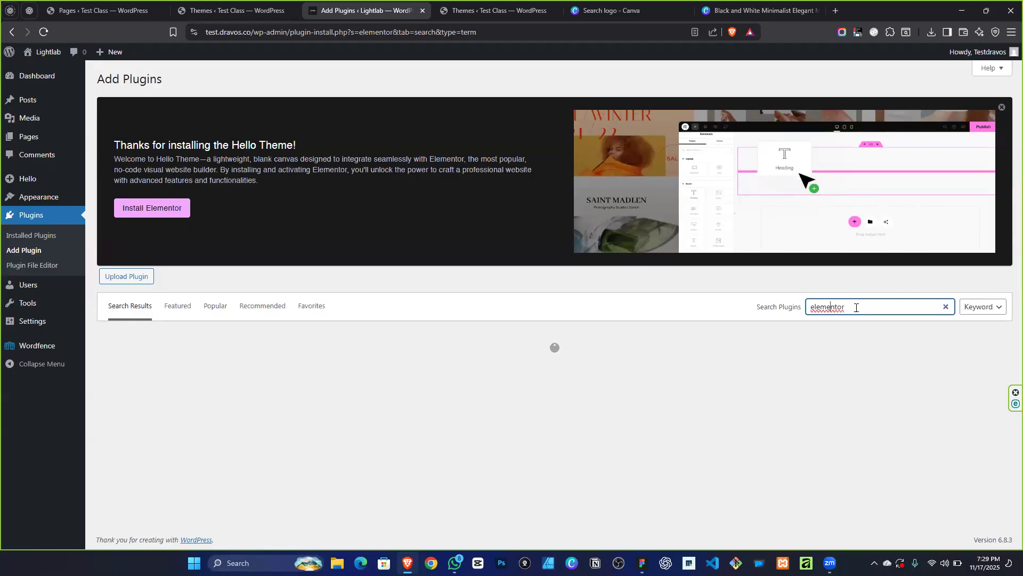
Install and activate the Elementor Website Builder plugin, and close its onboarding wizard.
click(357, 368)
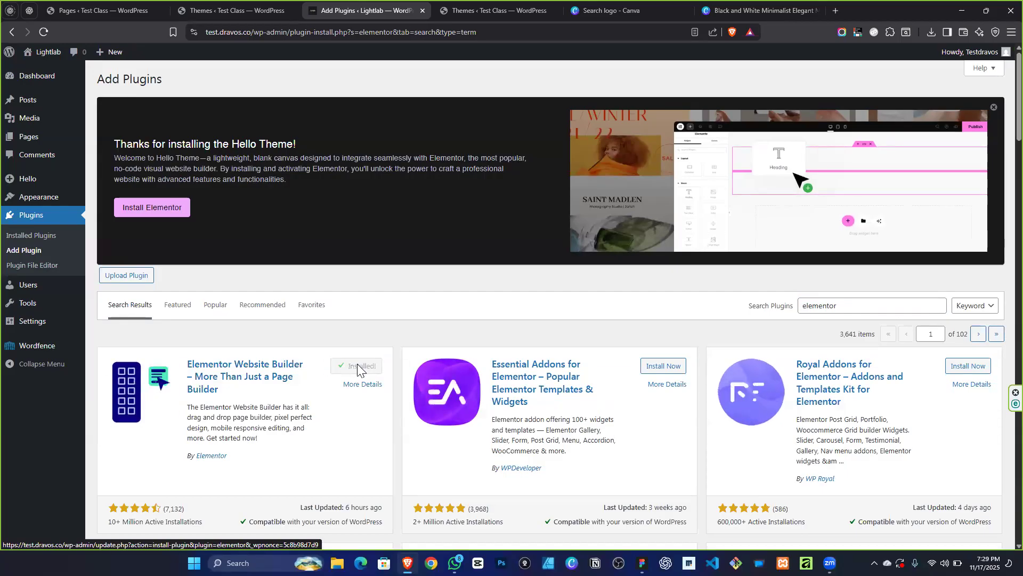
click(360, 369)
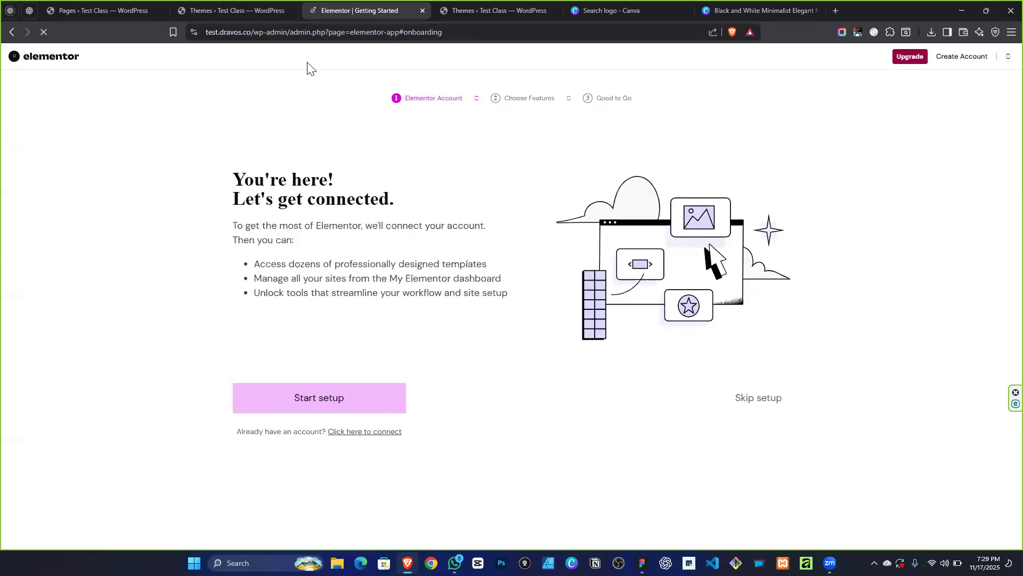
click(1007, 61)
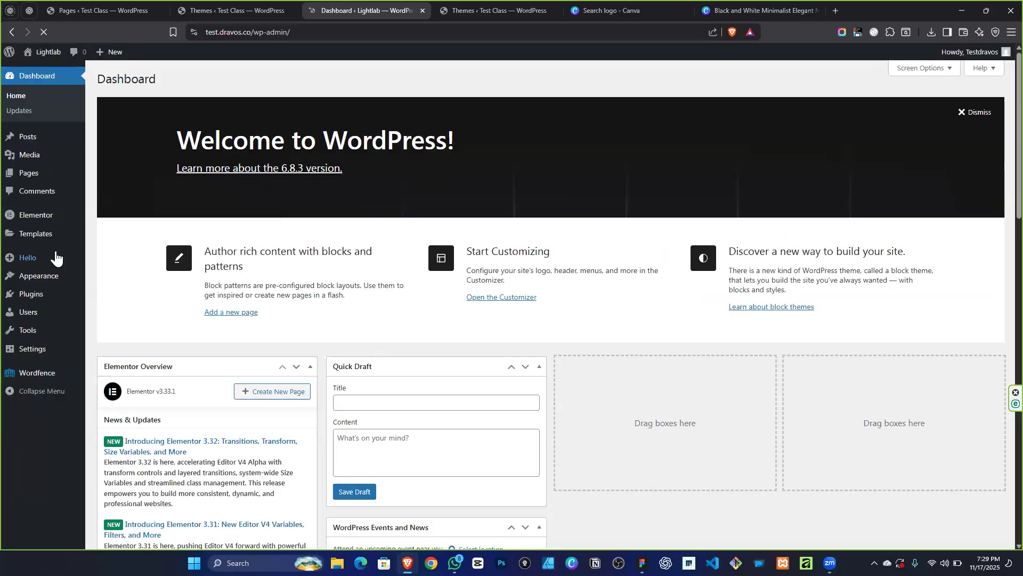
Return to the installed plugins and open the form for uploading a plugin as a .zip file.
mouse_move(39, 295)
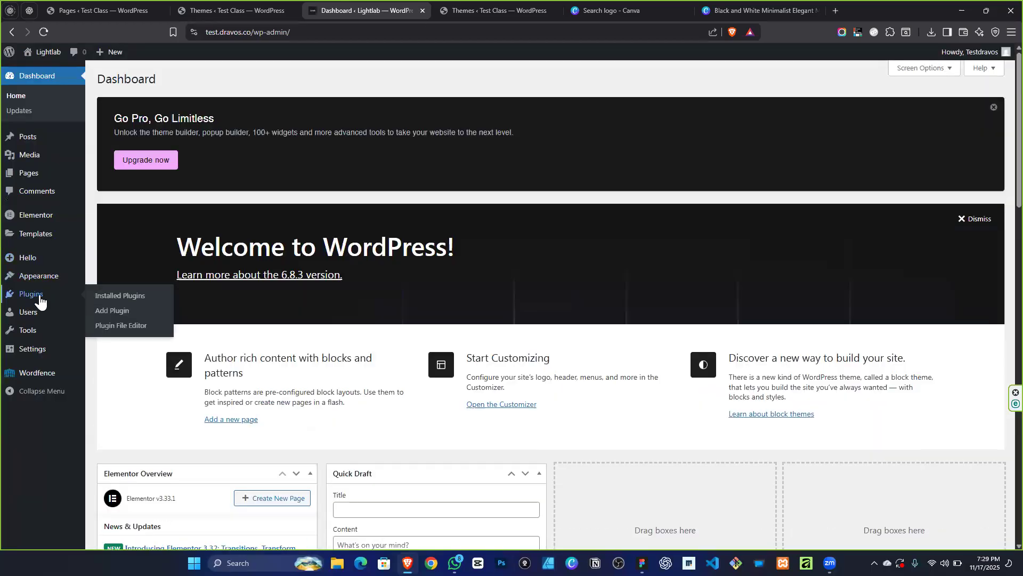
click(113, 296)
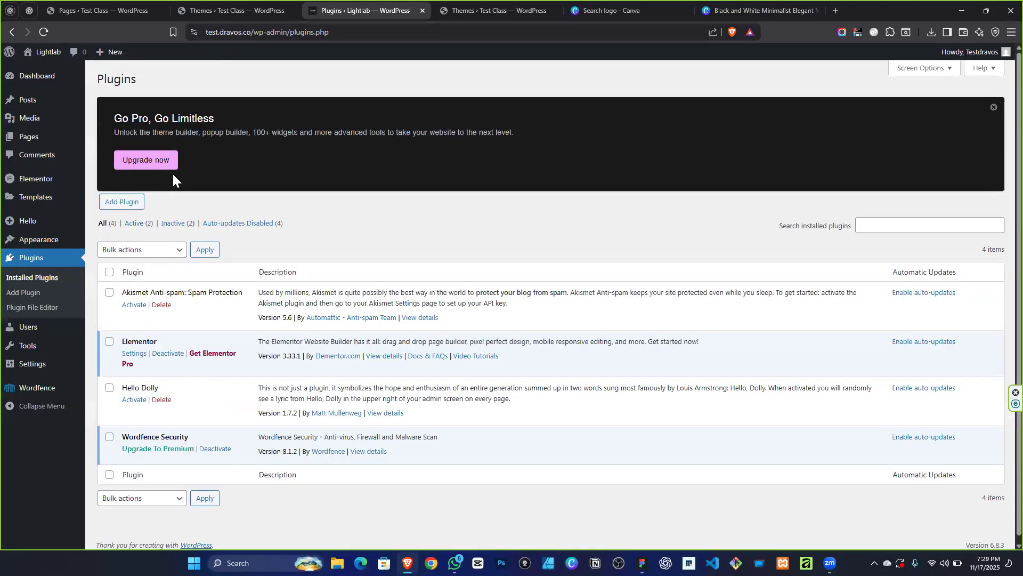
click(139, 206)
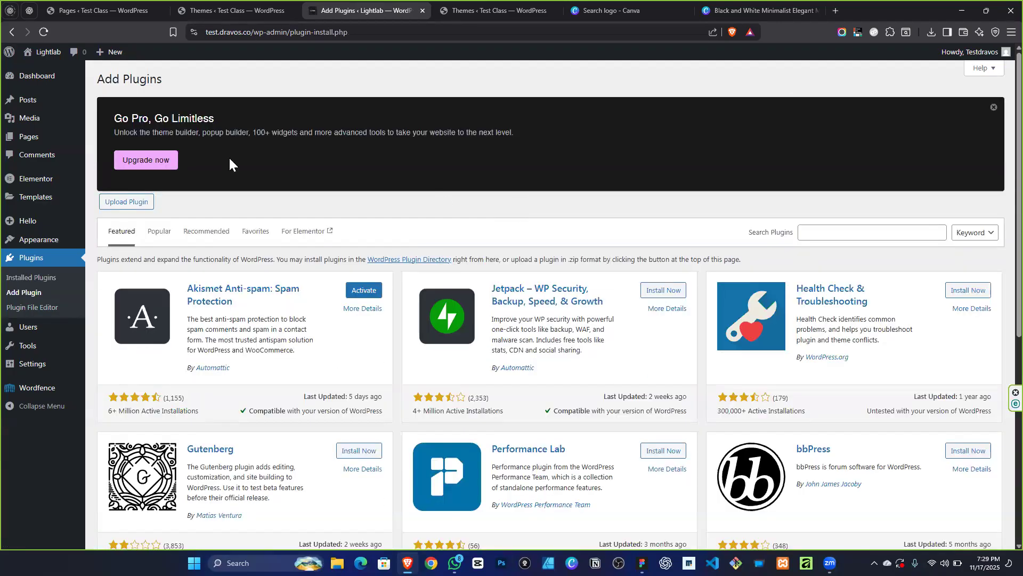
click(135, 202)
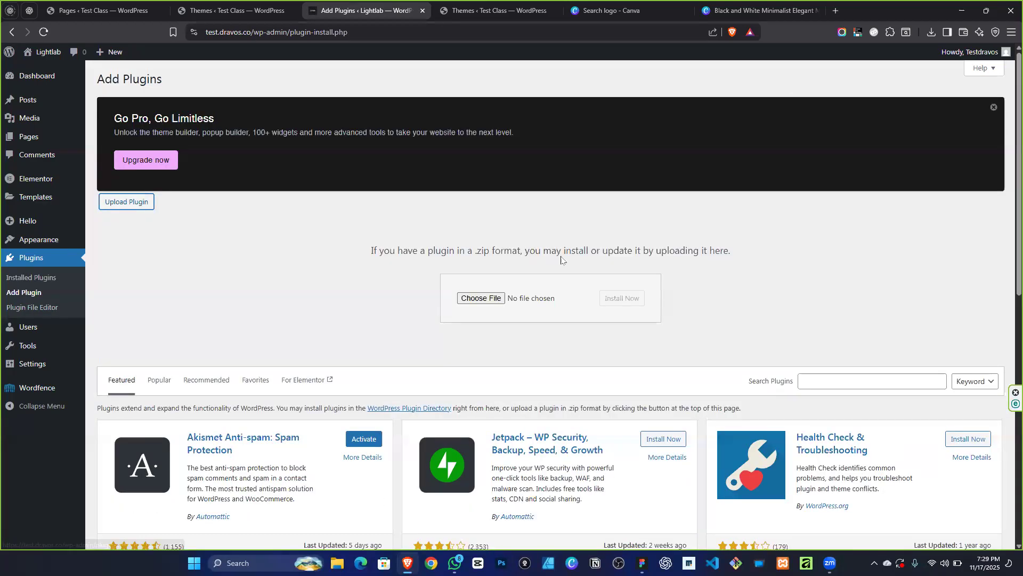
Try to install the uploaded plugin pro-elements.zip from the Plugins folder inside the Desktop's Wordpress folder.
click(471, 299)
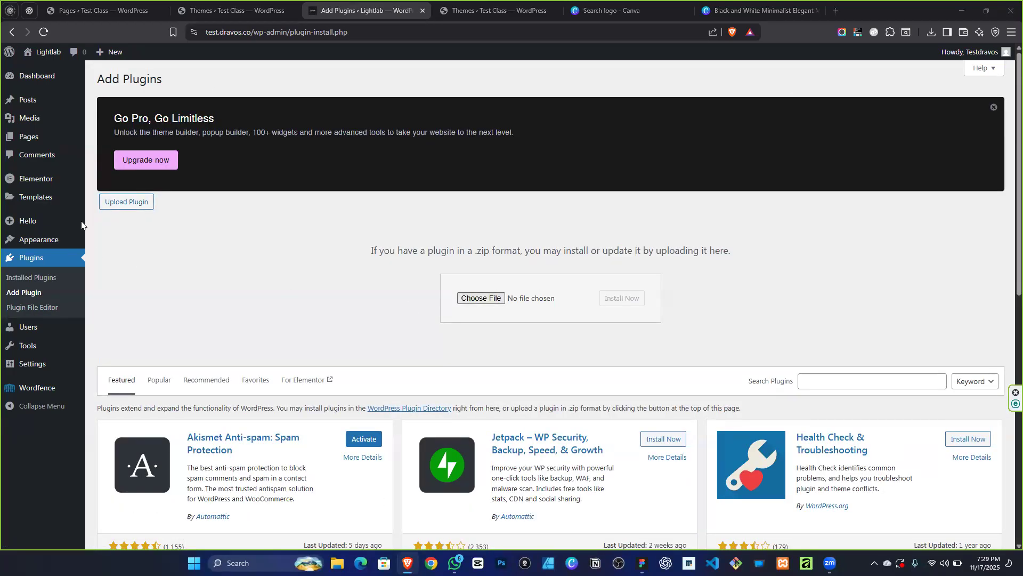
scroll(53, 138, up, 4)
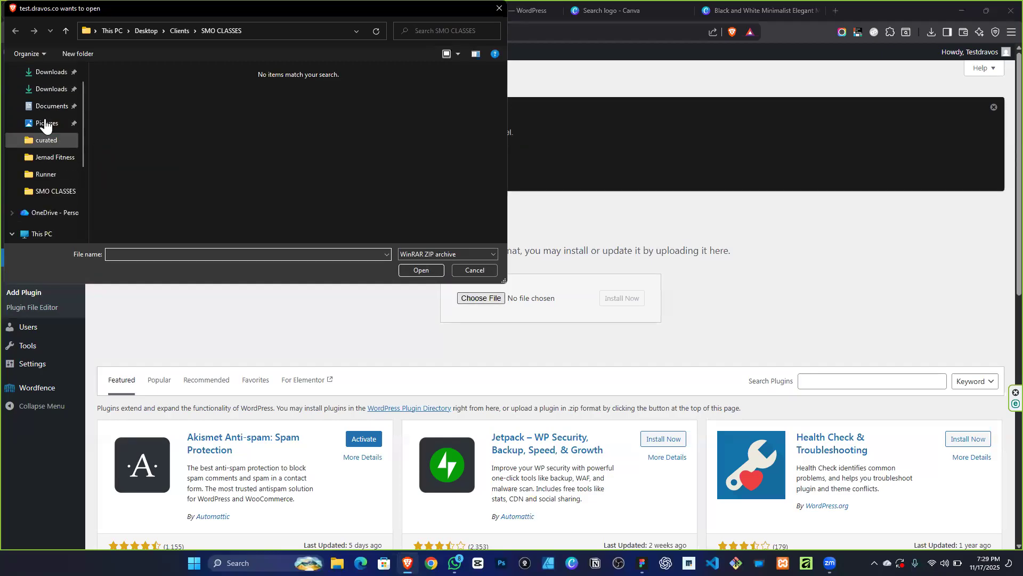
click(48, 94)
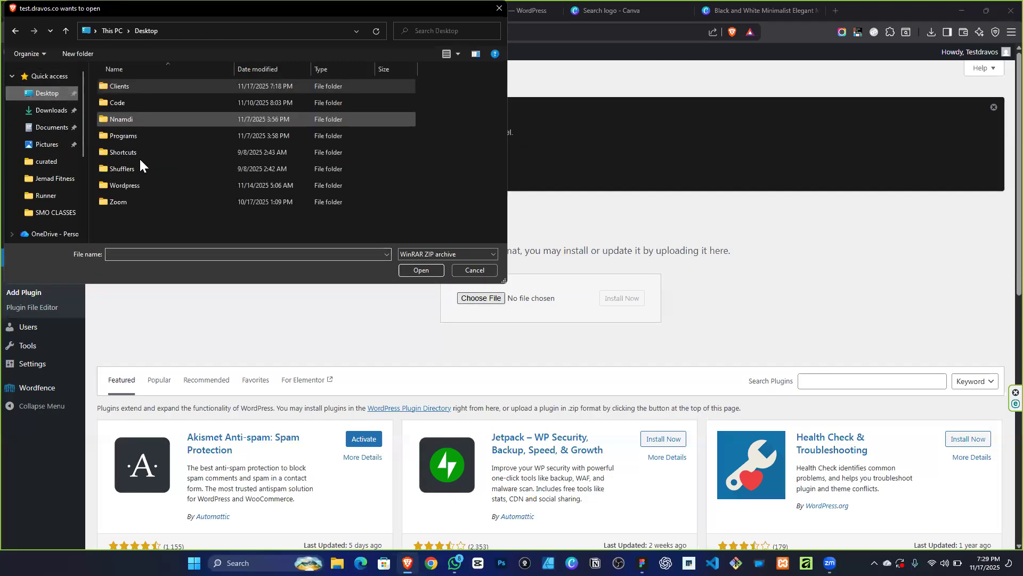
double_click(127, 185)
double_click(146, 119)
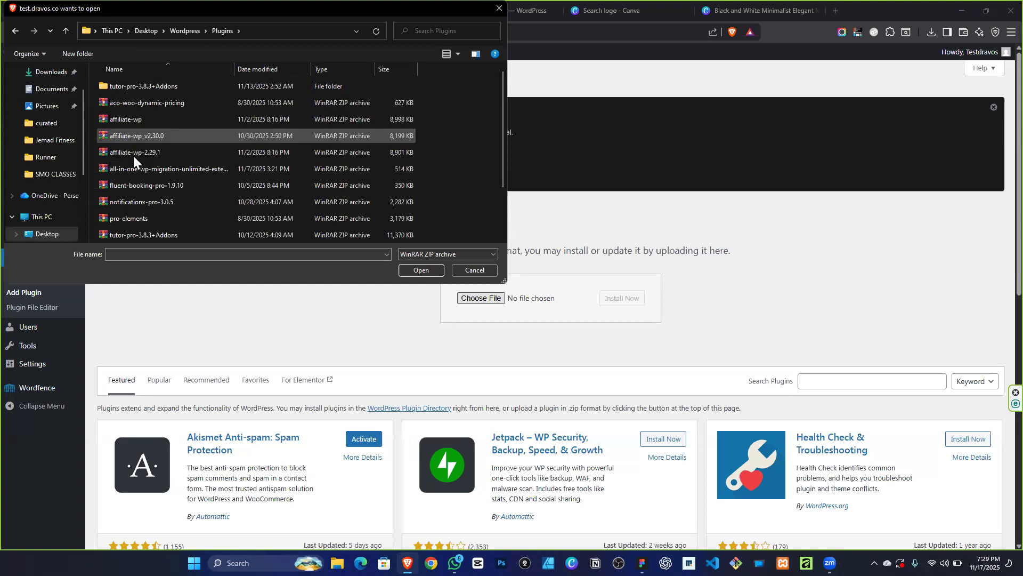
click(136, 220)
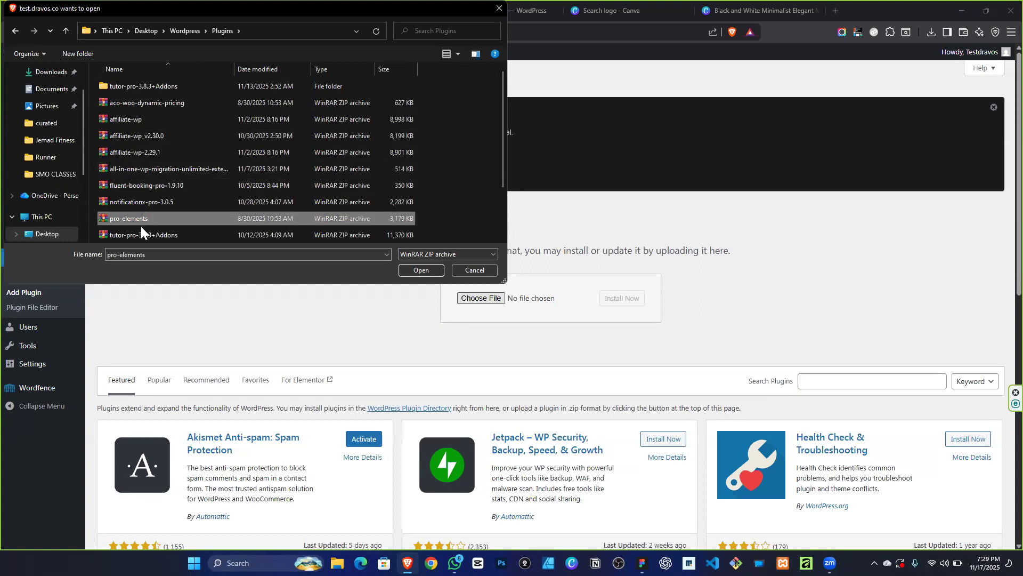
click(413, 269)
click(616, 304)
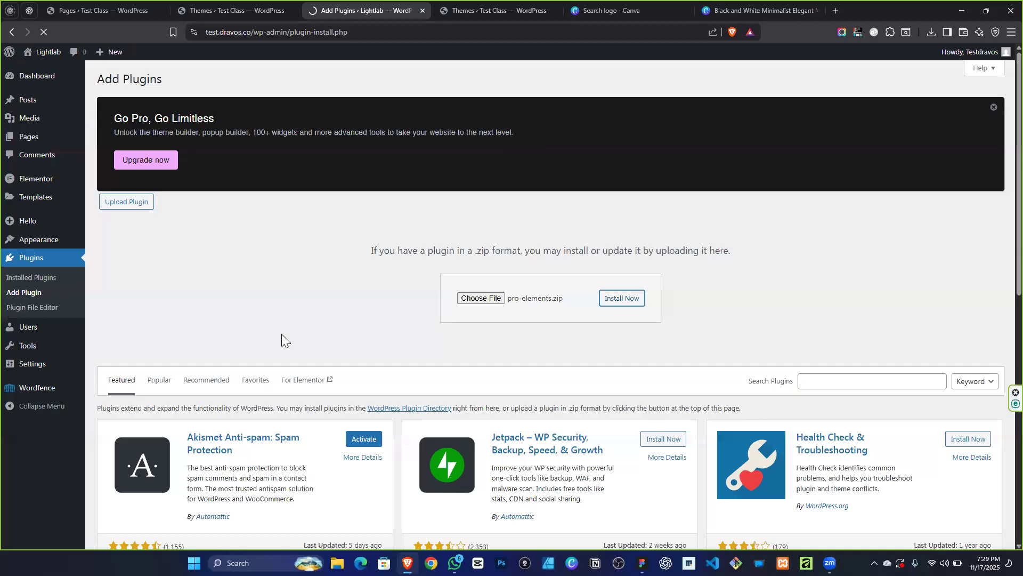
right_click(53, 358)
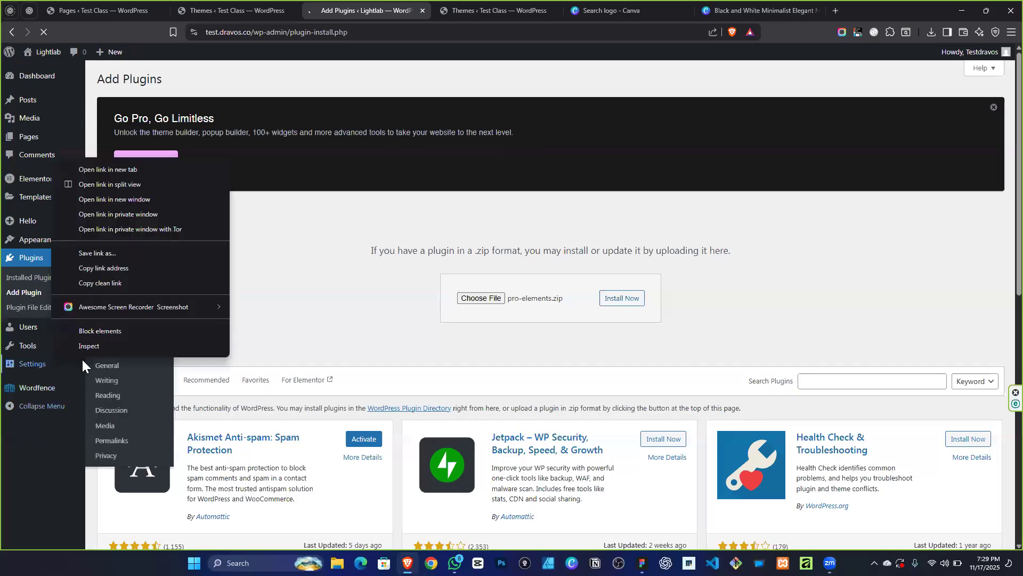
key(Escape)
click(95, 368)
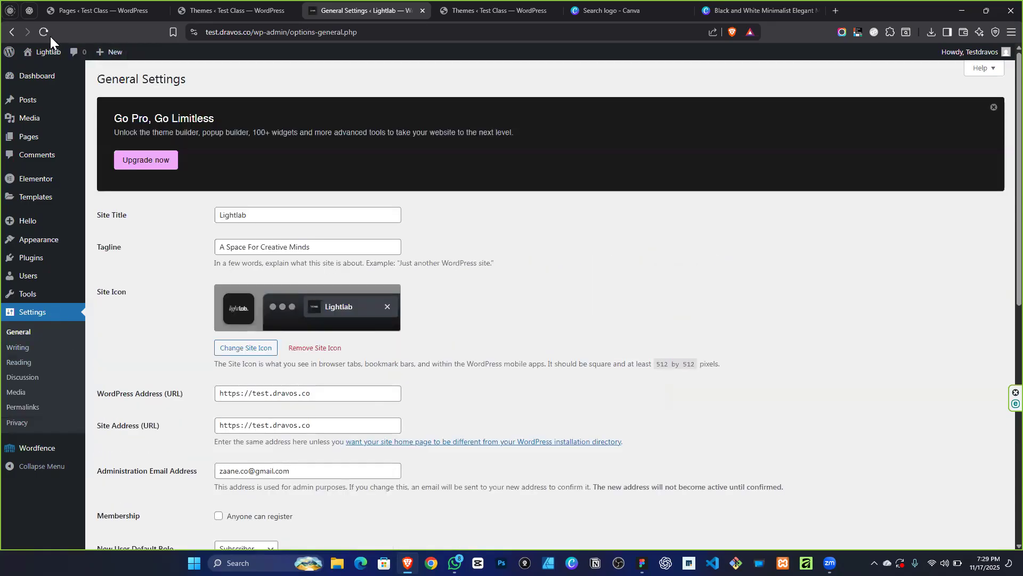
key(alt+Left)
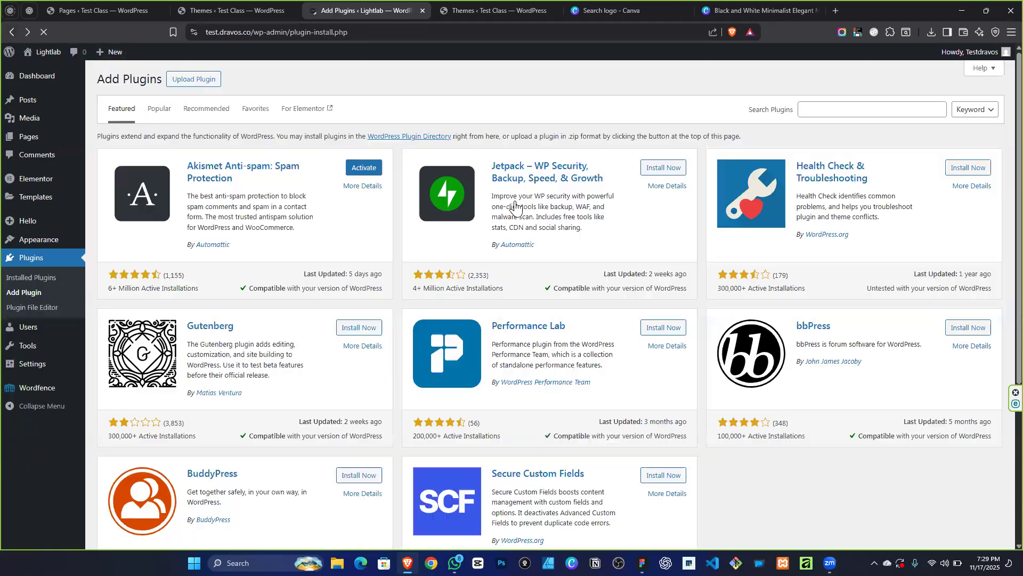
click(119, 205)
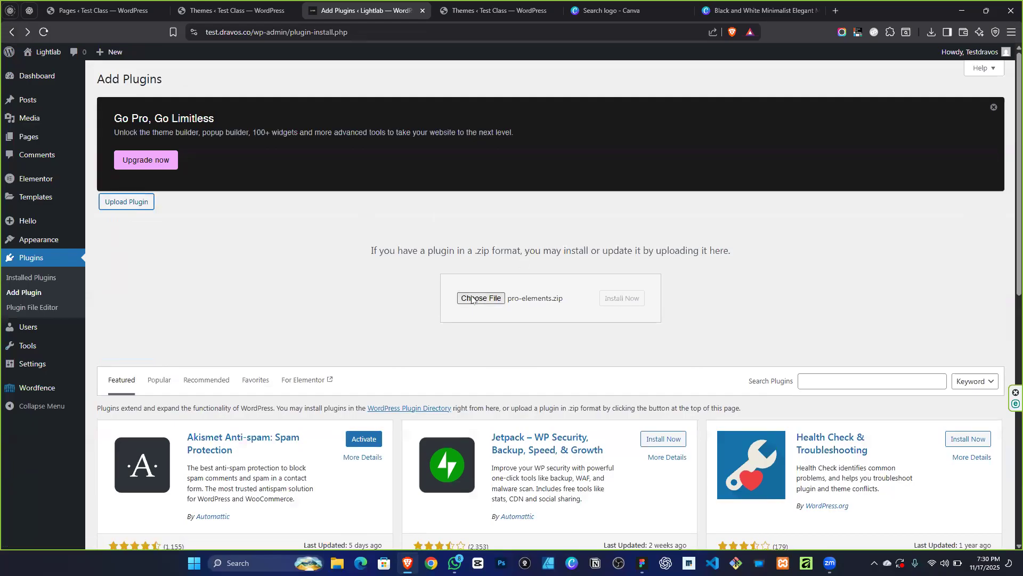
click(450, 298)
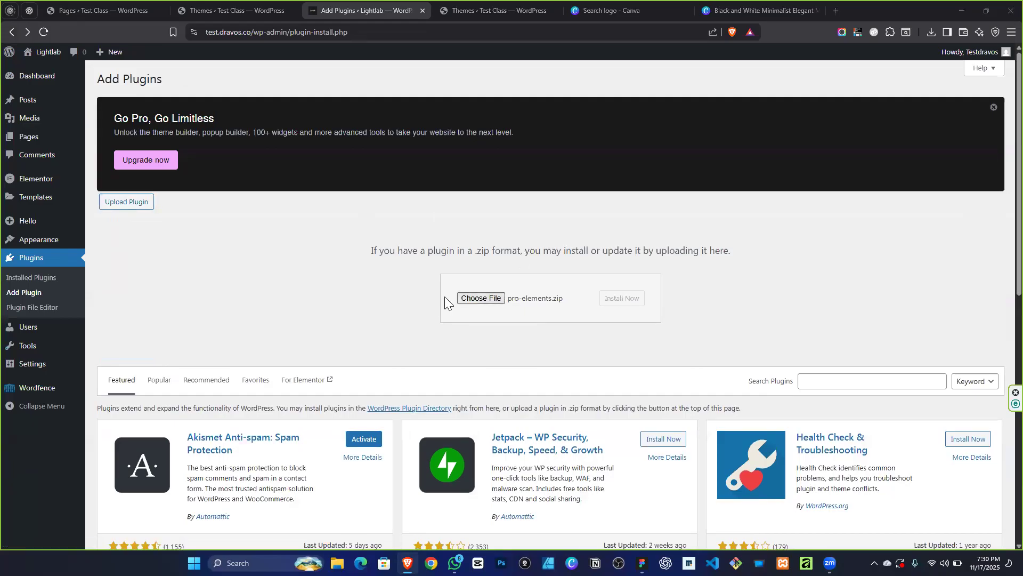
click(146, 218)
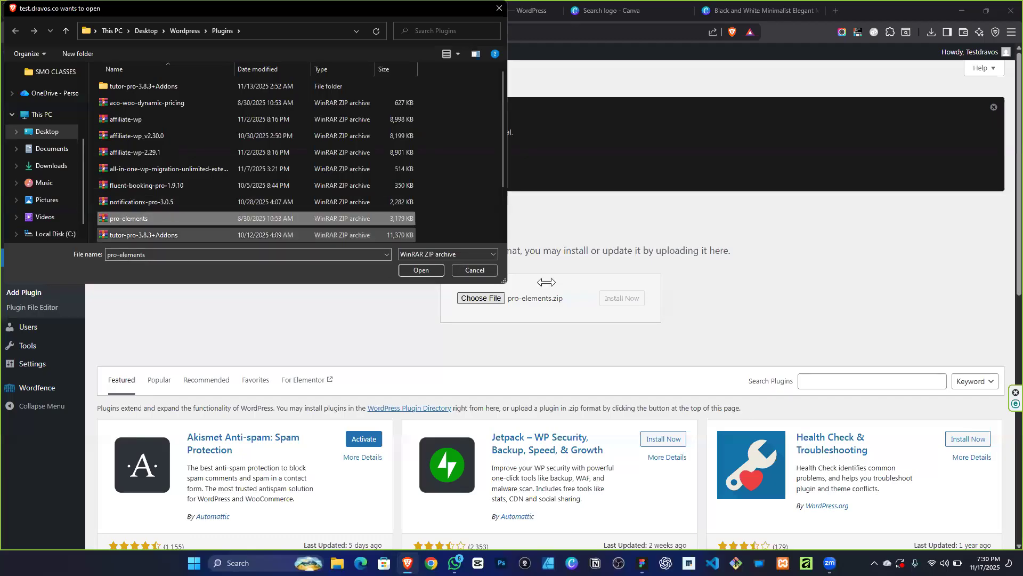
click(442, 269)
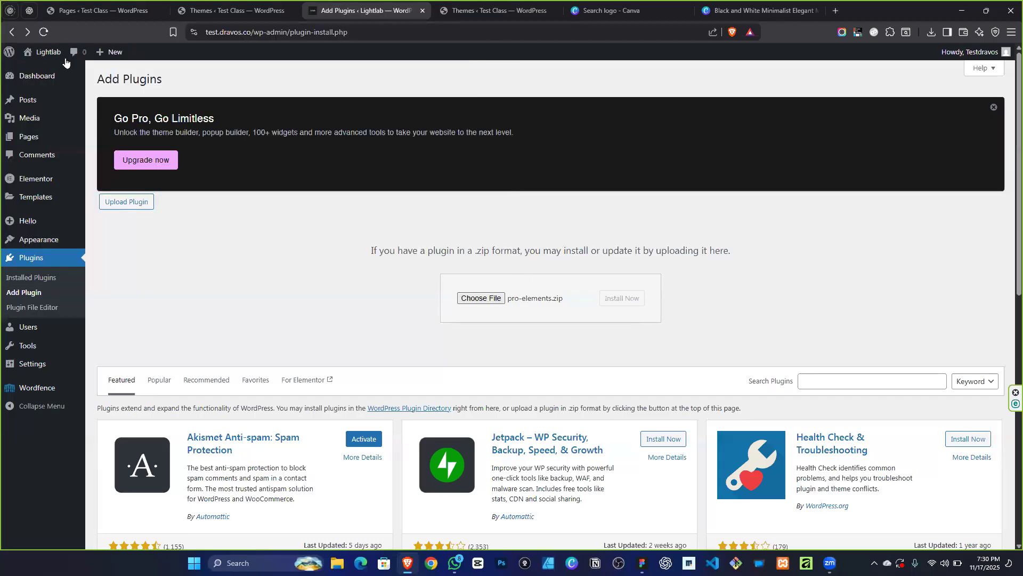
click(43, 31)
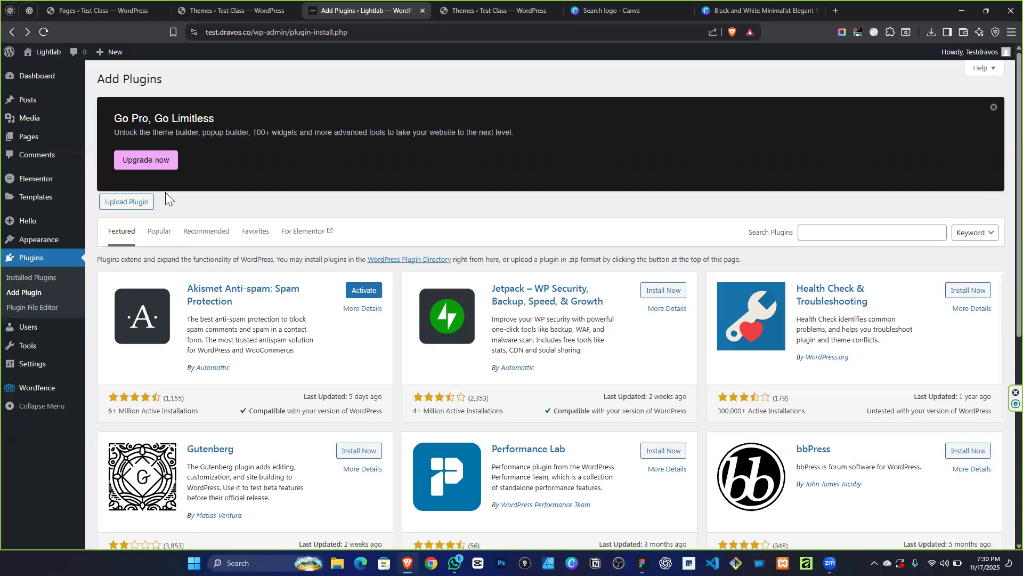
Upload pro-elements.zip through the plugin upload form and start its installation.
click(136, 201)
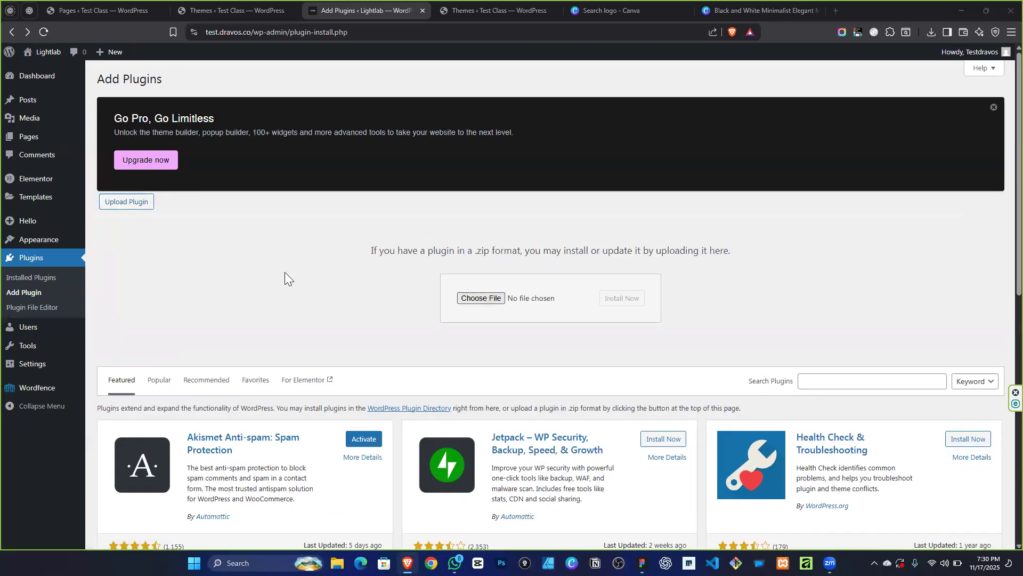
click(165, 218)
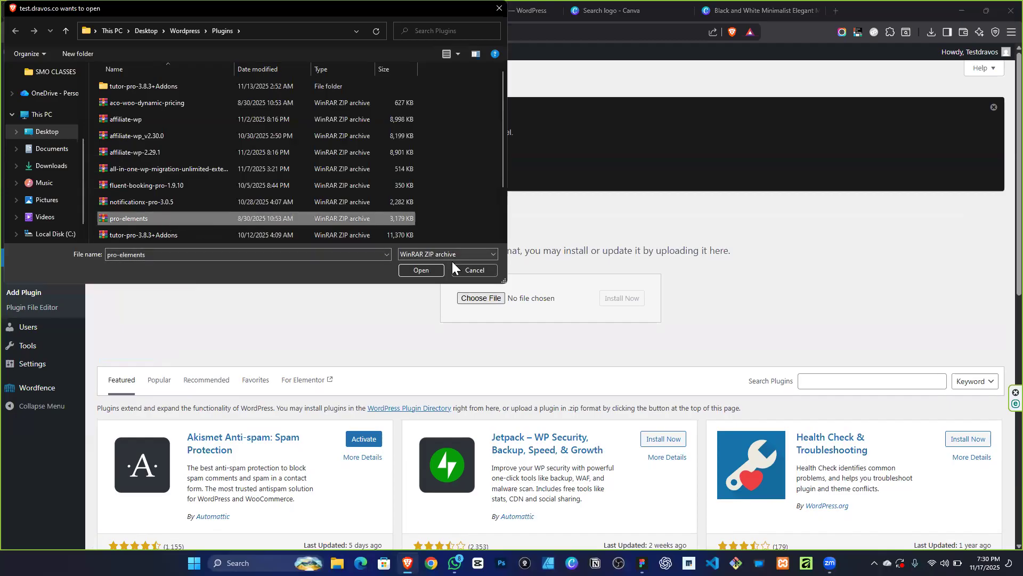
click(435, 273)
click(618, 300)
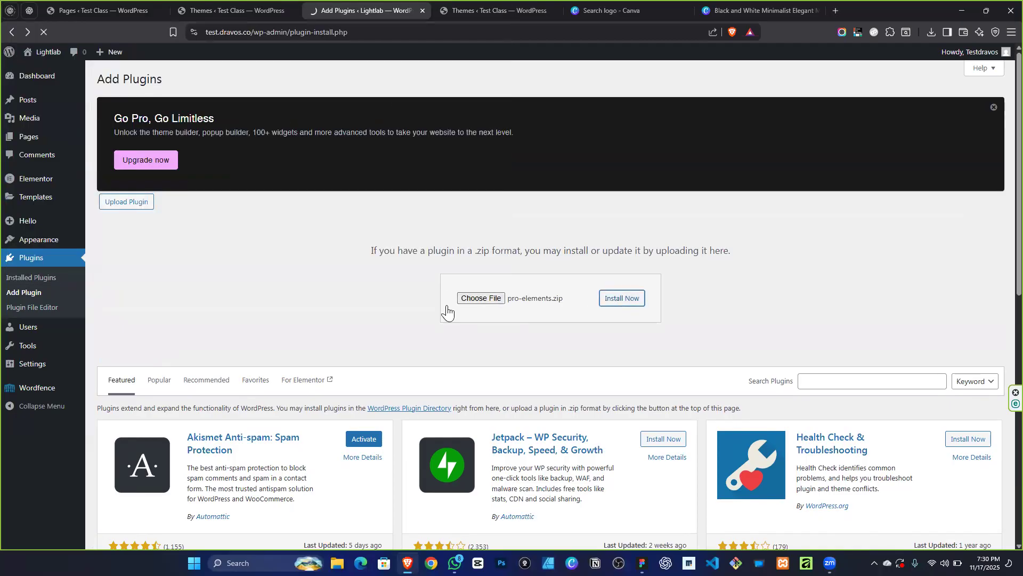
Open the site settings in a separate tab, look through the General settings, and check on the plugin installation.
right_click(36, 371)
click(122, 179)
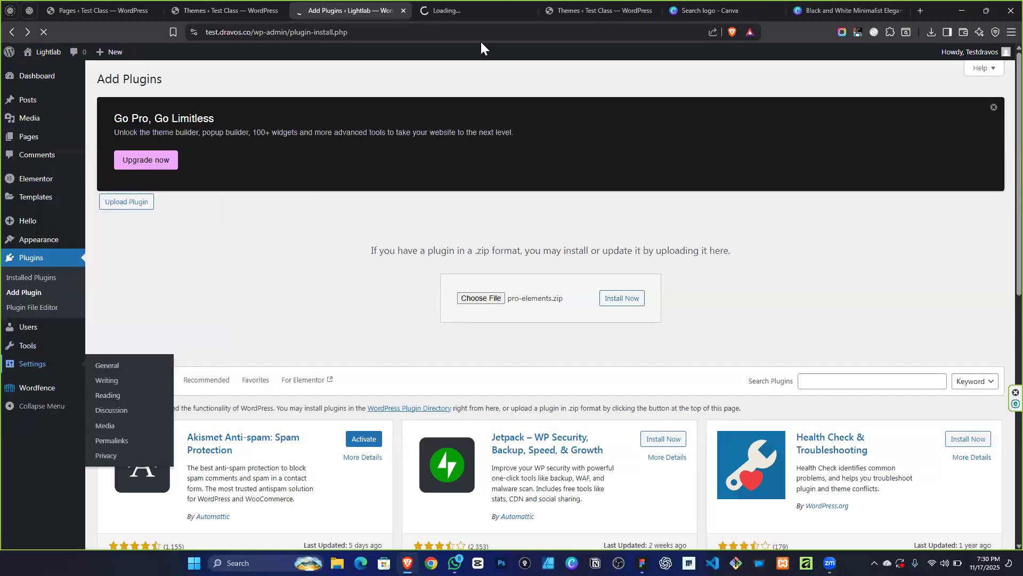
click(478, 13)
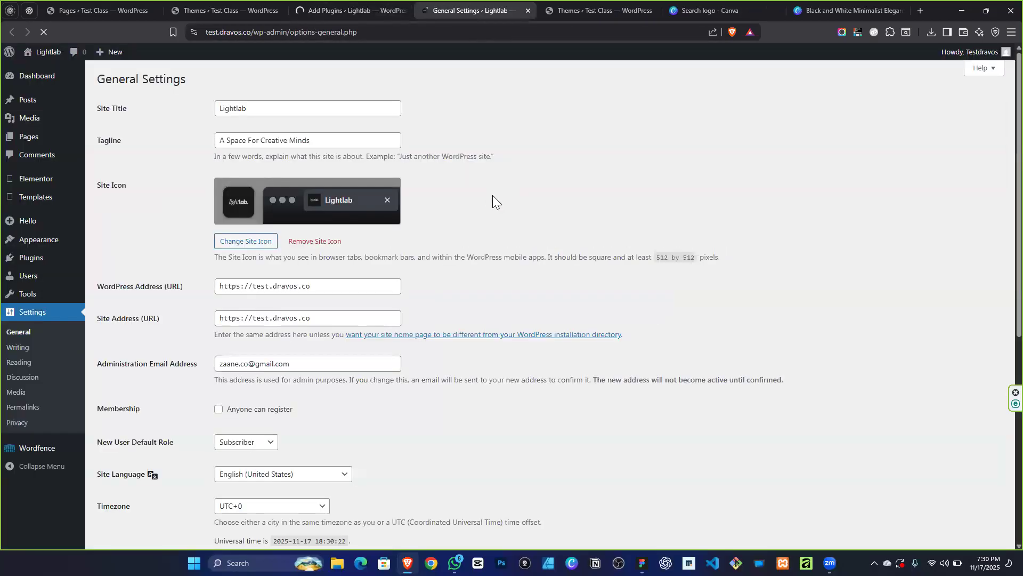
scroll(314, 298, down, 7)
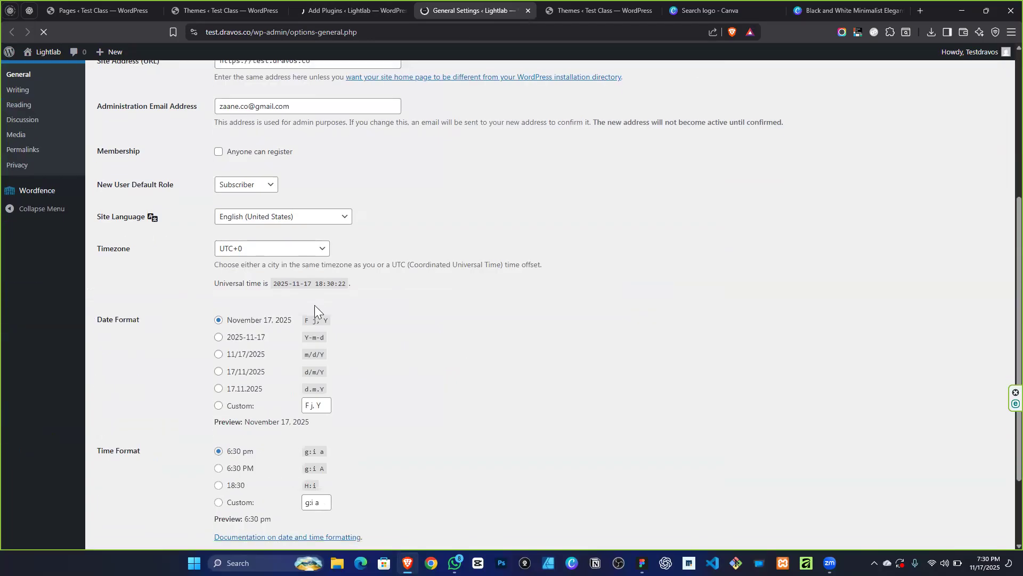
scroll(205, 400, up, 7)
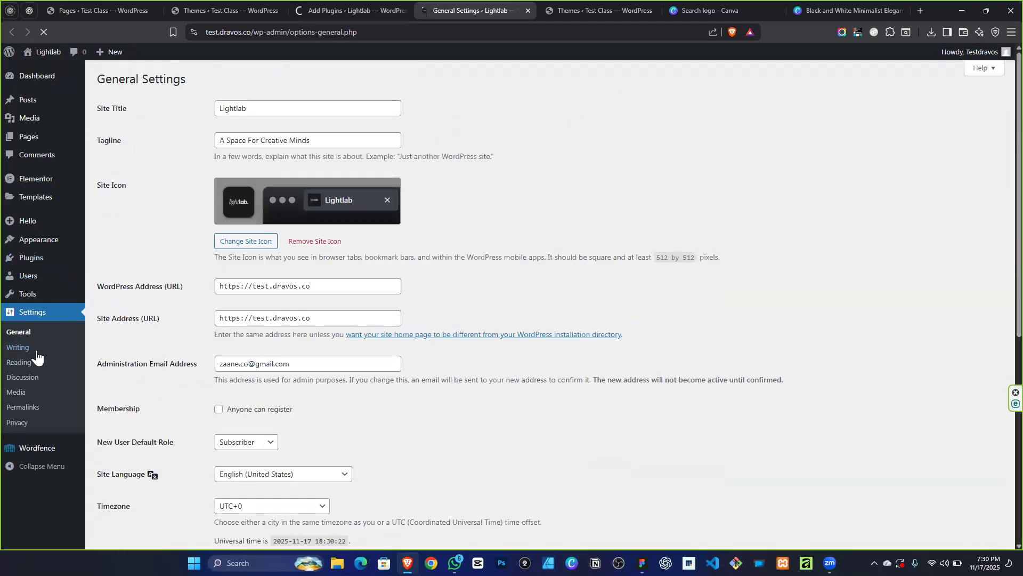
click(372, 12)
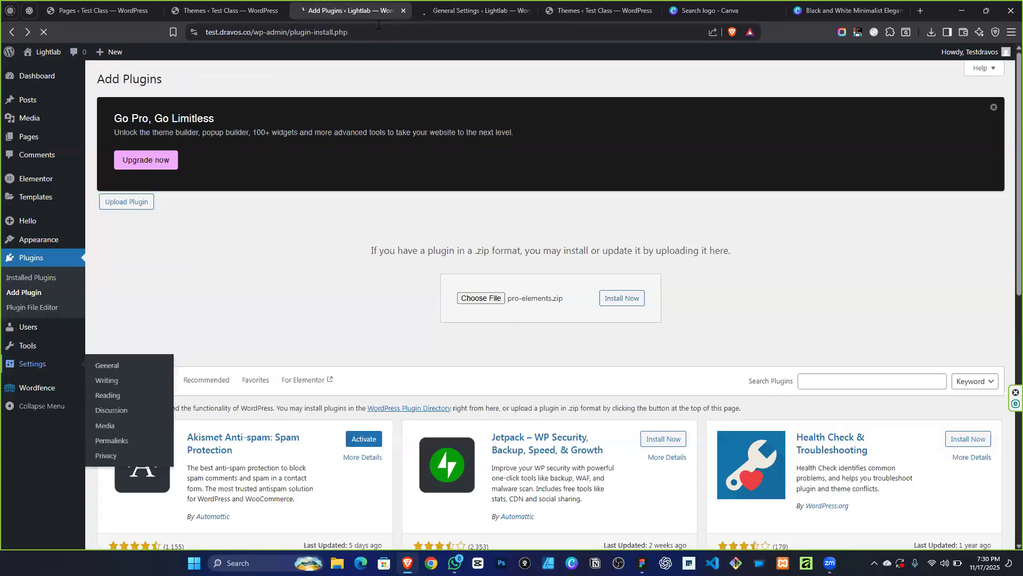
click(475, 12)
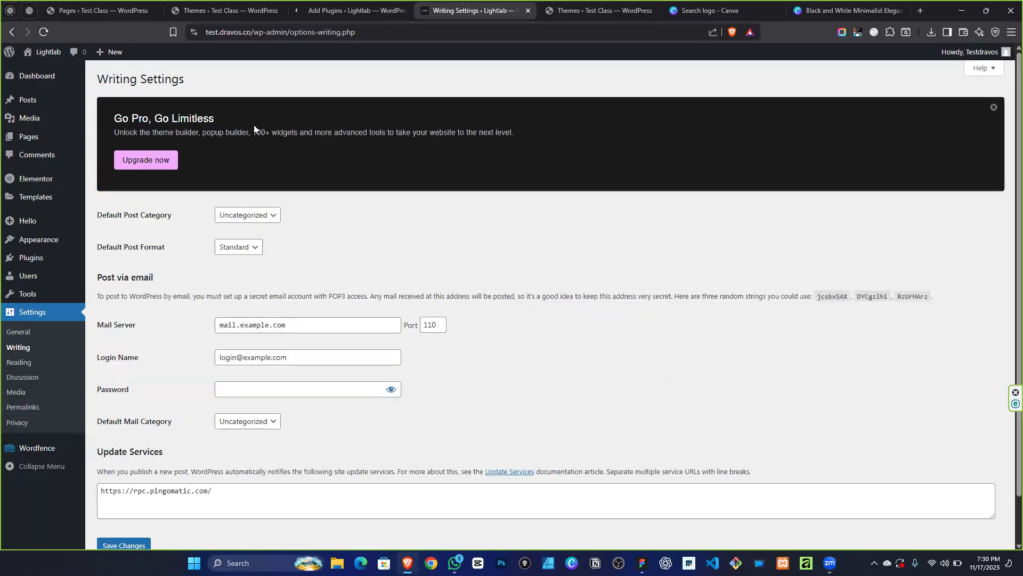
Examine the default post category and post format options in the Writing settings, and view the Reading settings.
click(260, 215)
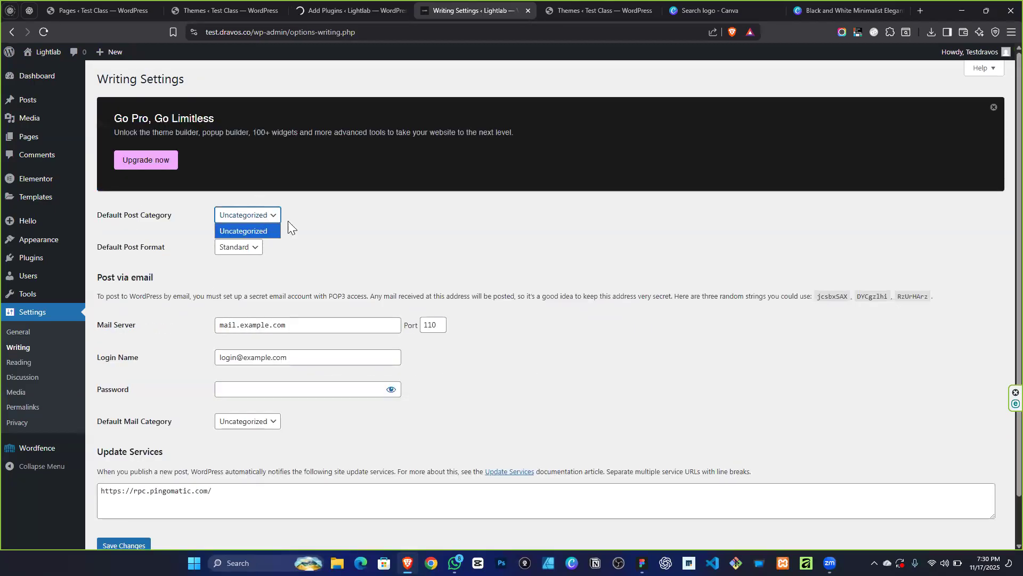
click(264, 226)
click(261, 220)
click(262, 229)
click(232, 250)
click(319, 247)
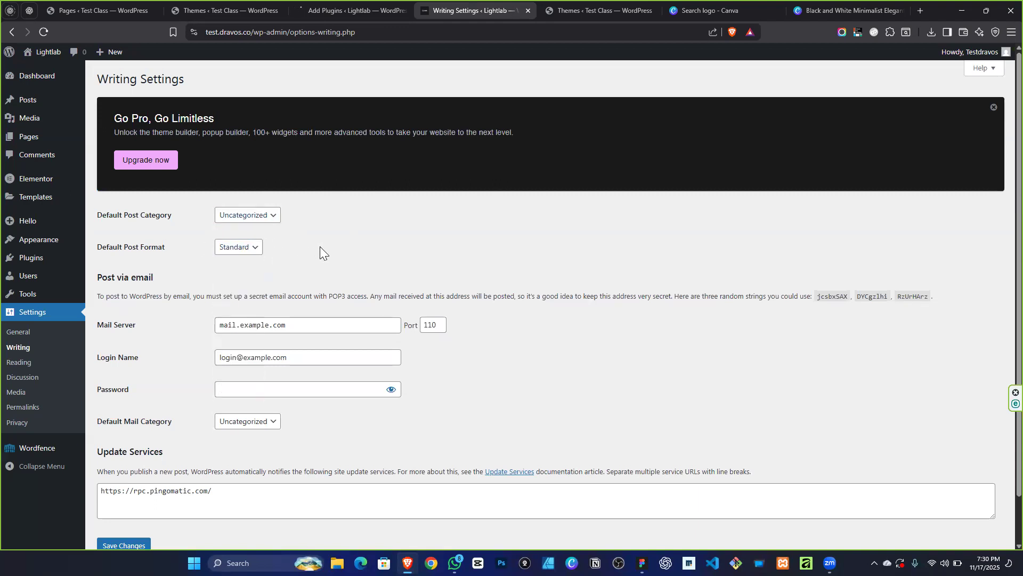
click(26, 363)
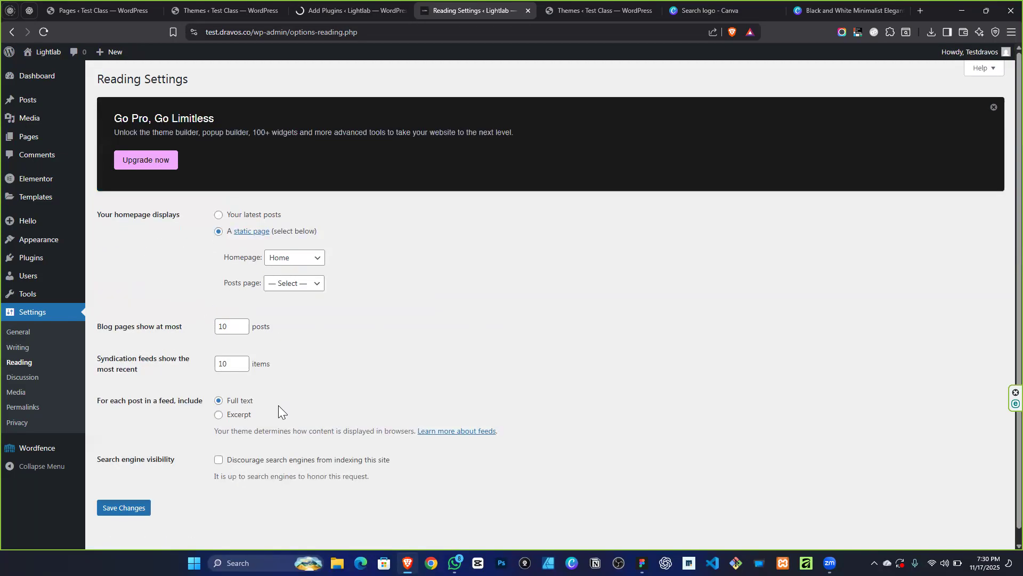
In the Discussion settings, require comments to be manually approved before they appear, without requiring a previously approved comment from the author.
click(29, 378)
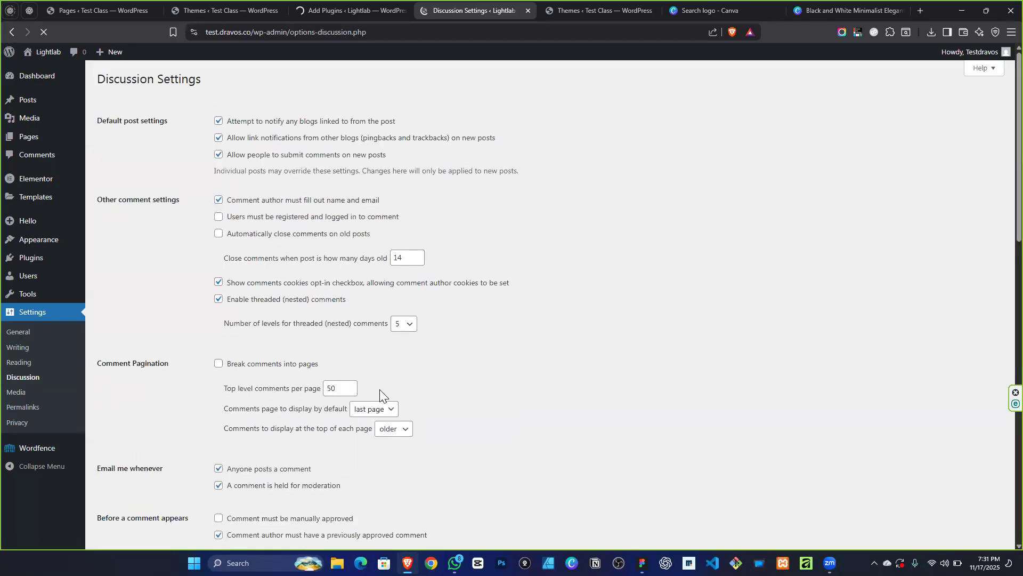
scroll(238, 394, down, 2)
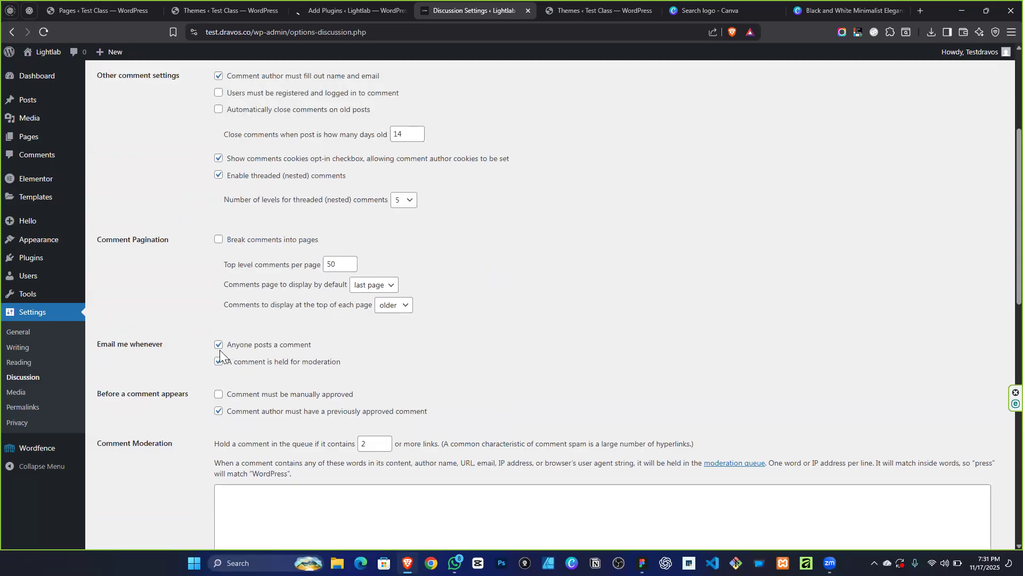
click(219, 368)
click(219, 362)
click(217, 396)
Require users to be registered and logged in to comment, automatically close comments on old posts, and save the Discussion settings.
scroll(216, 242, up, 4)
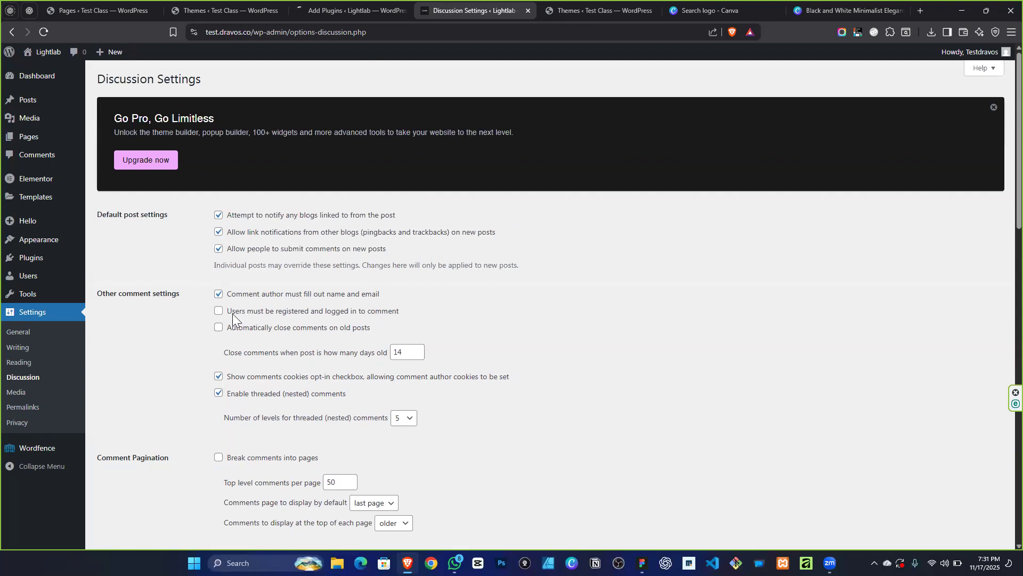
click(218, 311)
click(219, 328)
scroll(138, 452, down, 8)
scroll(138, 458, down, 6)
click(125, 493)
Check on the plugin installation and look through the saved Discussion settings.
click(338, 16)
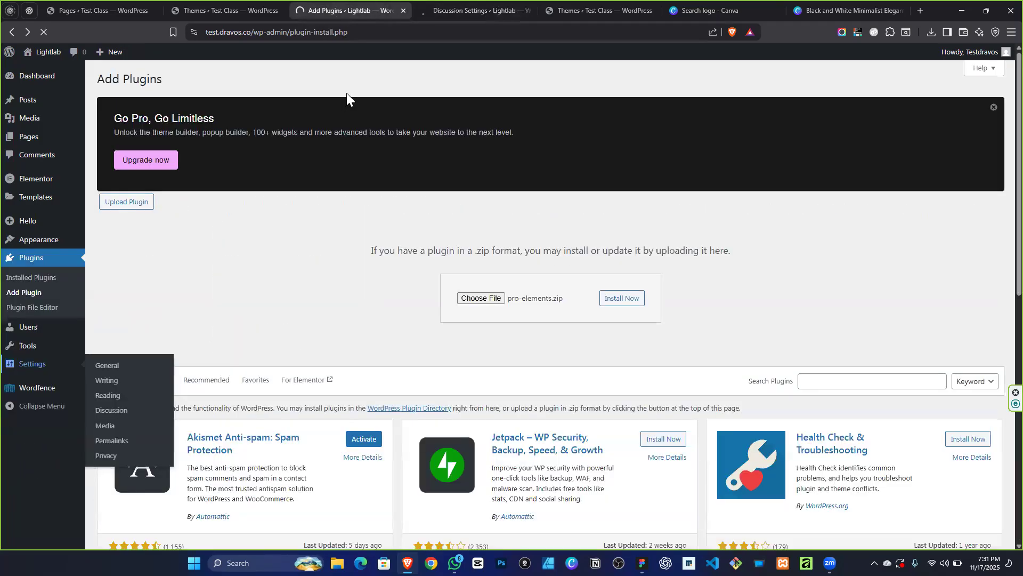
click(421, 15)
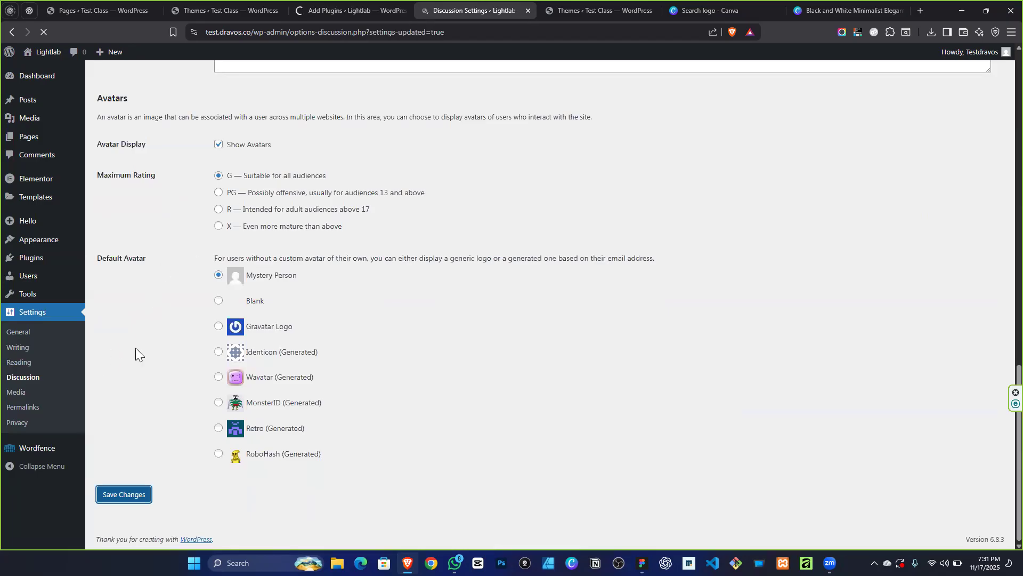
scroll(230, 262, down, 6)
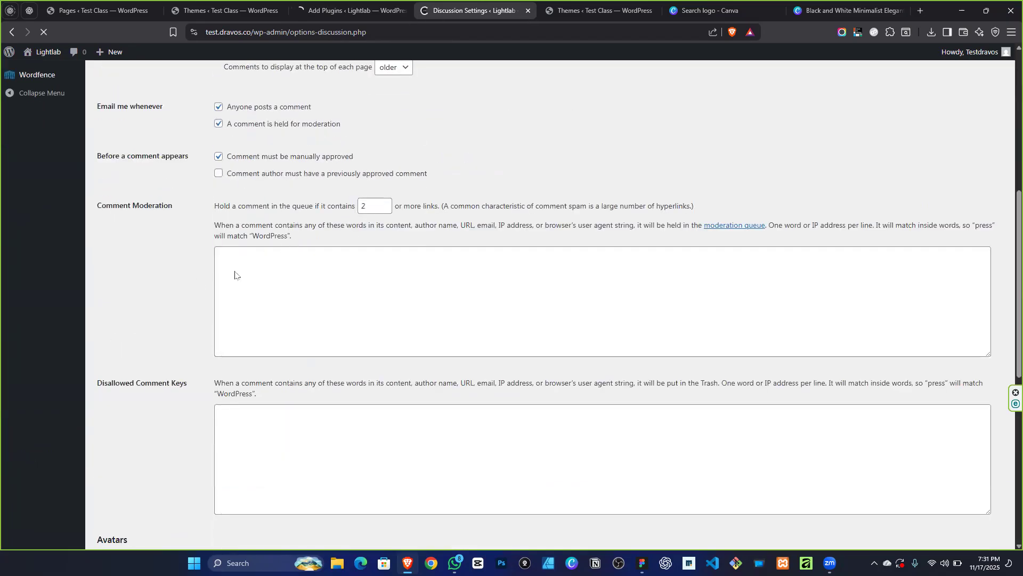
scroll(245, 274, down, 8)
scroll(101, 224, up, 5)
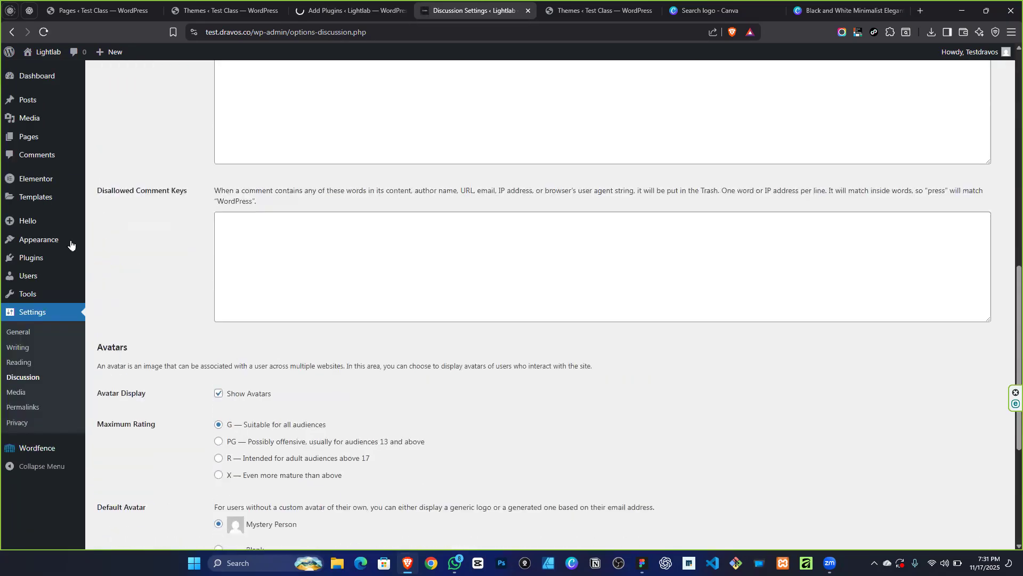
Open the Media settings and examine the image size and file upload options.
click(28, 400)
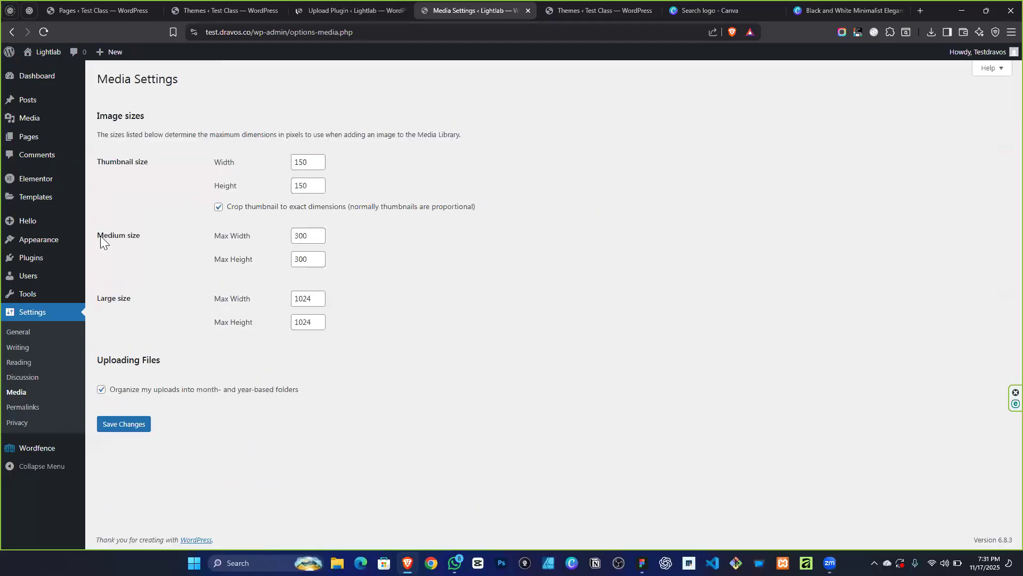
scroll(296, 281, down, 1)
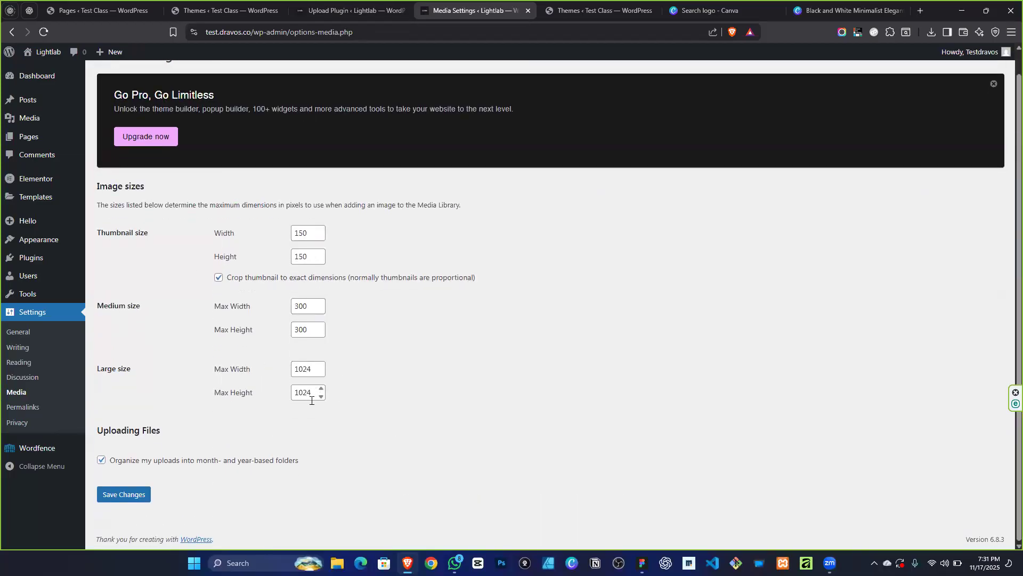
Set the permalink structure to Post name and save the Permalink settings.
click(34, 409)
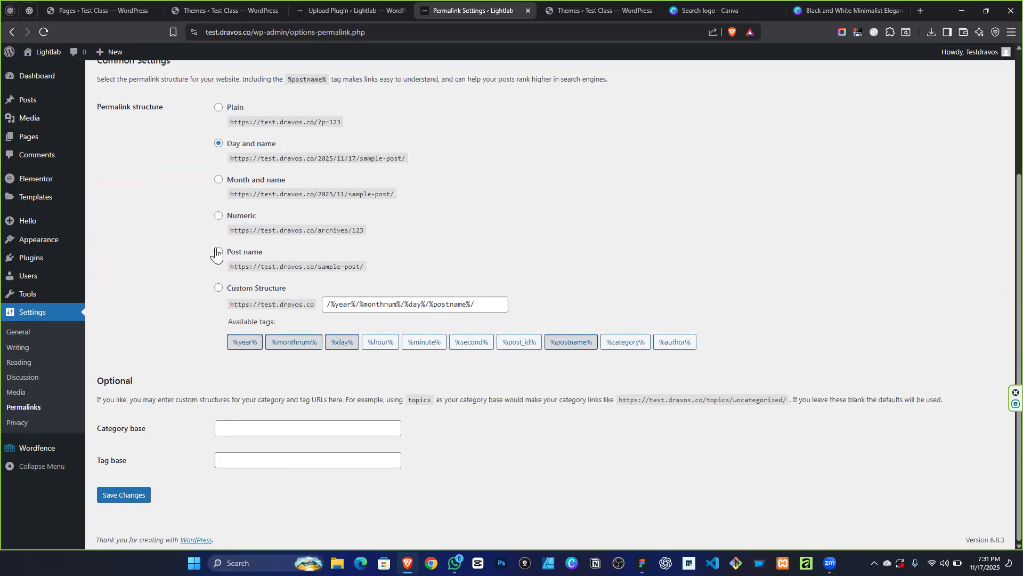
click(218, 253)
click(148, 494)
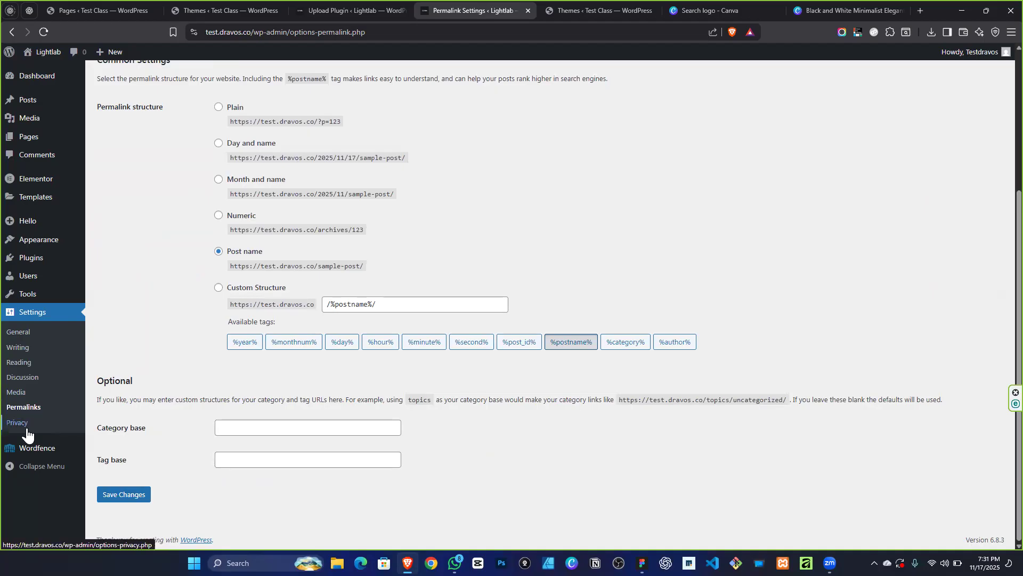
Activate the uploaded PRO Elements plugin and check the Pages list and Elementor's General settings.
click(361, 16)
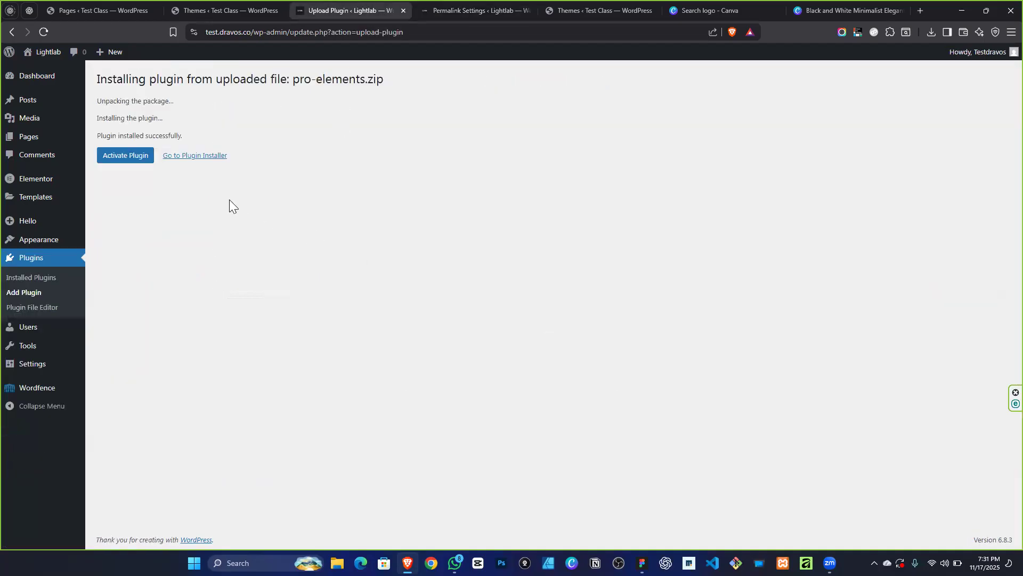
click(139, 157)
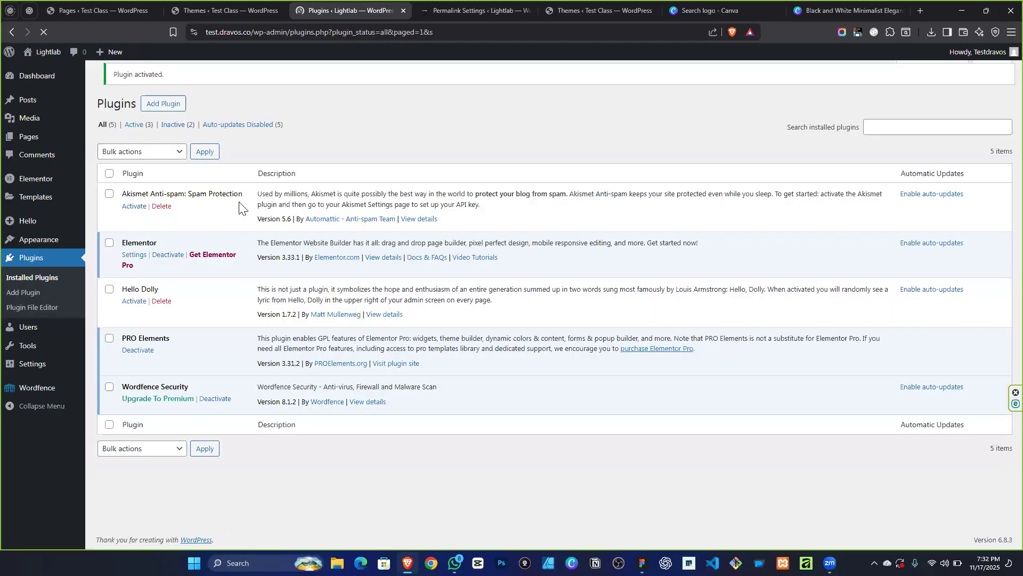
click(32, 136)
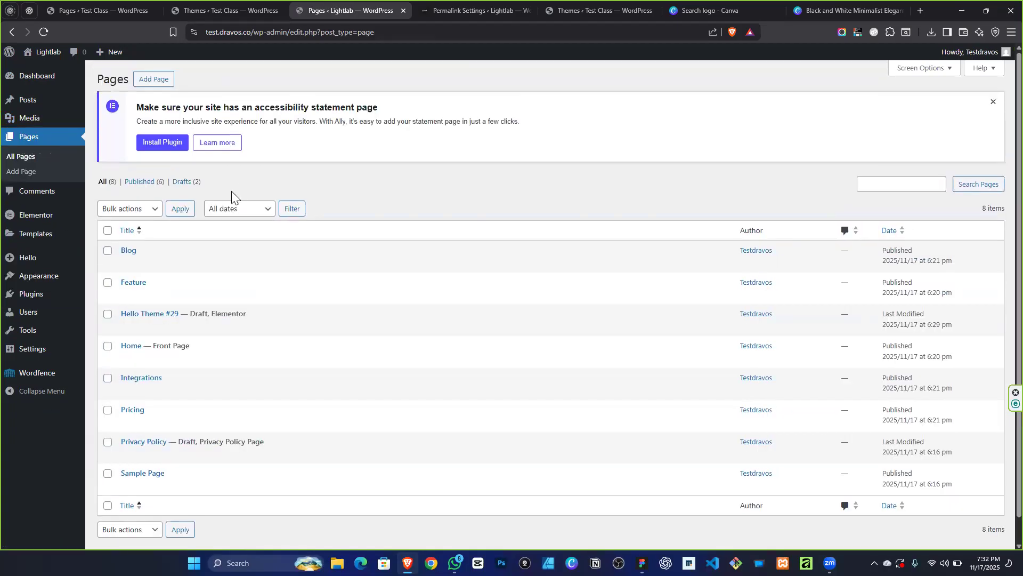
scroll(182, 242, down, 1)
mouse_move(40, 222)
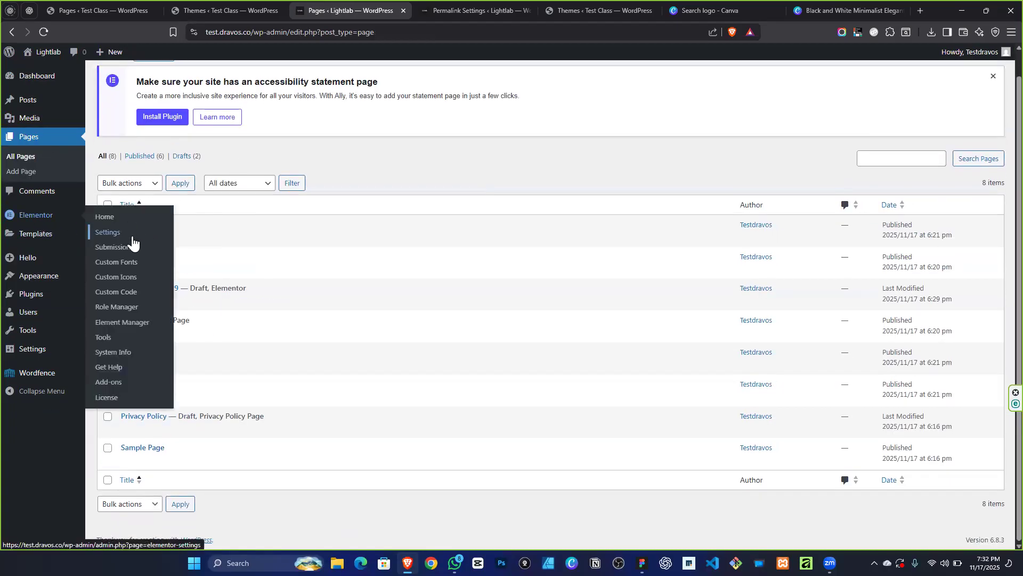
click(113, 234)
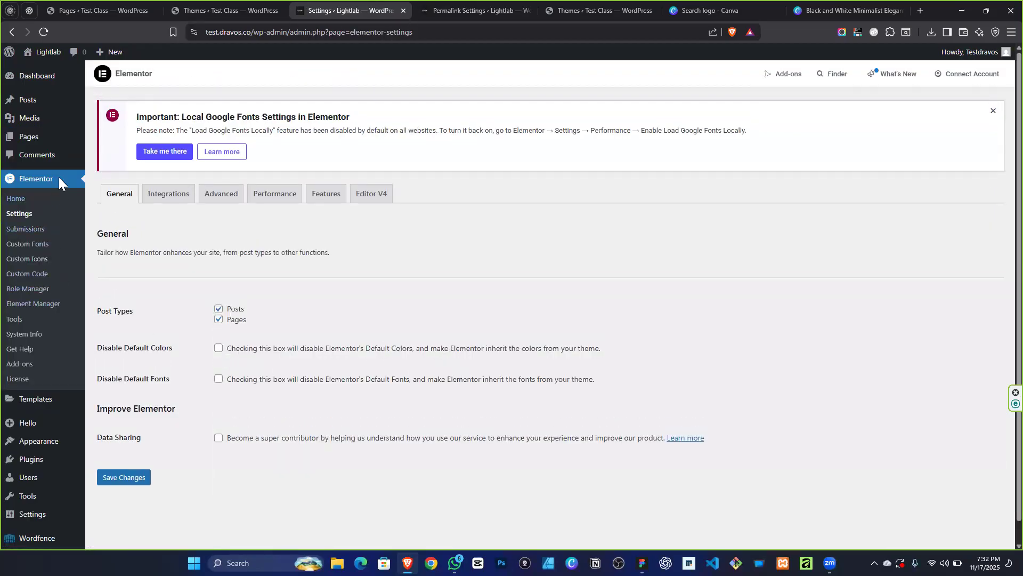
From the Pages list, open the Home front page for editing in a new tab.
click(46, 141)
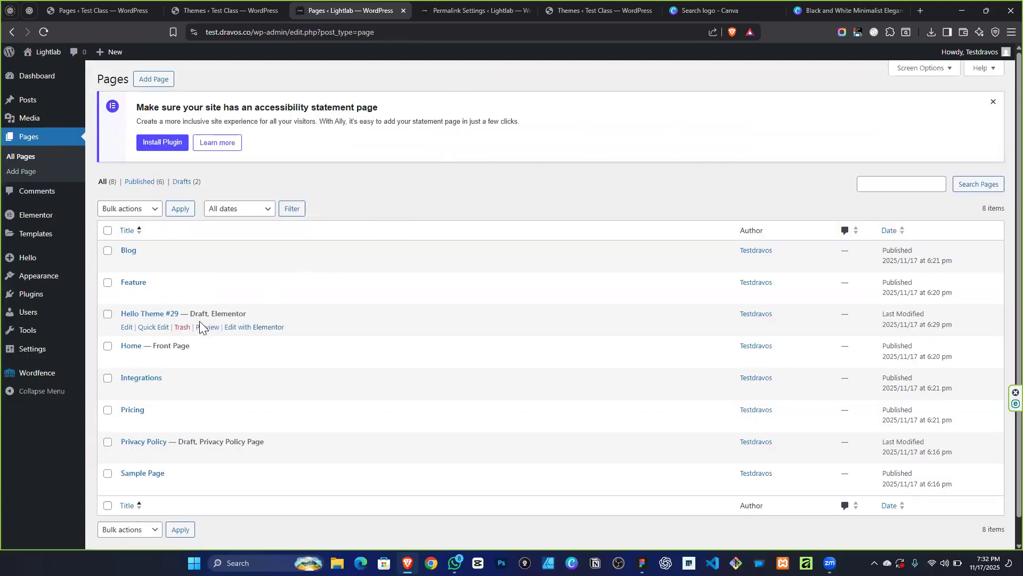
right_click(126, 359)
click(183, 166)
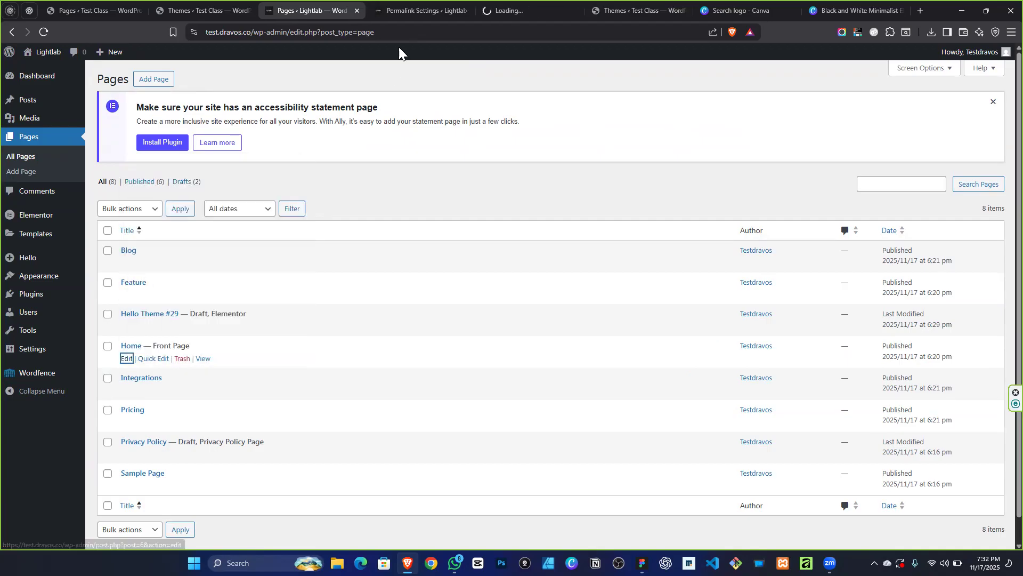
Close the Permalink Settings tab, the second Test Class Themes tab and both Canva tabs, keeping the Home page editor open.
click(423, 14)
click(520, 15)
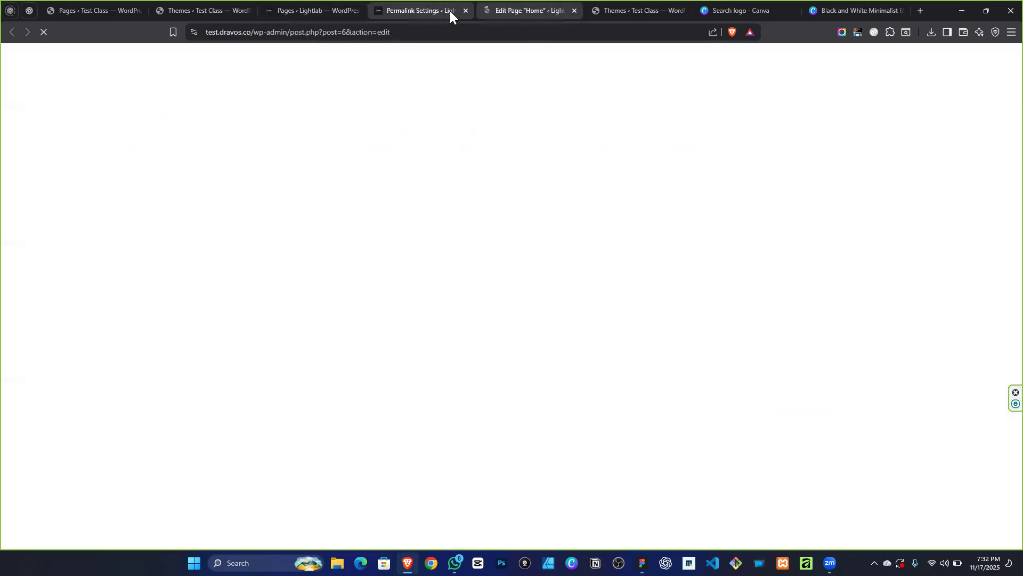
click(463, 10)
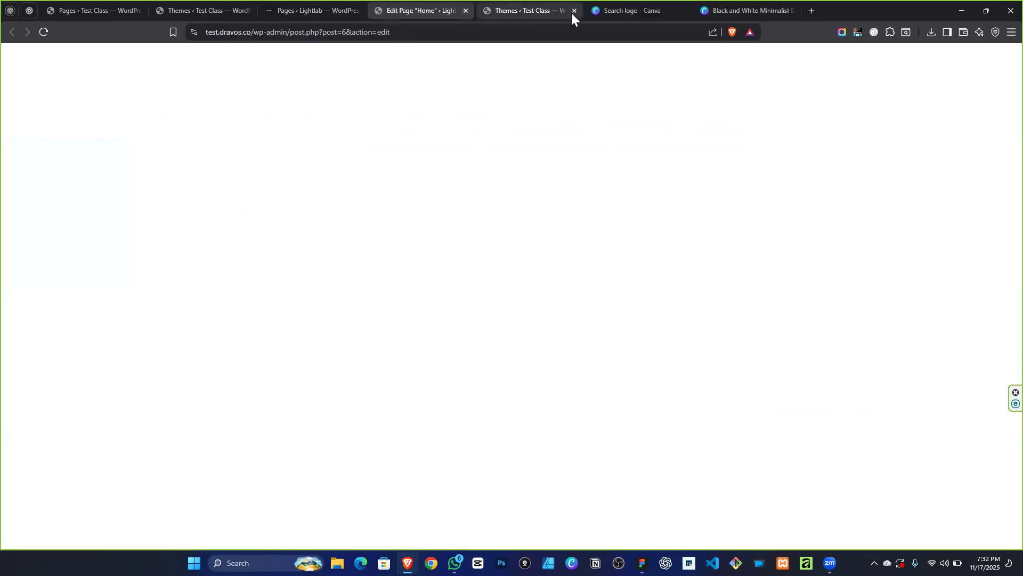
click(572, 11)
click(584, 11)
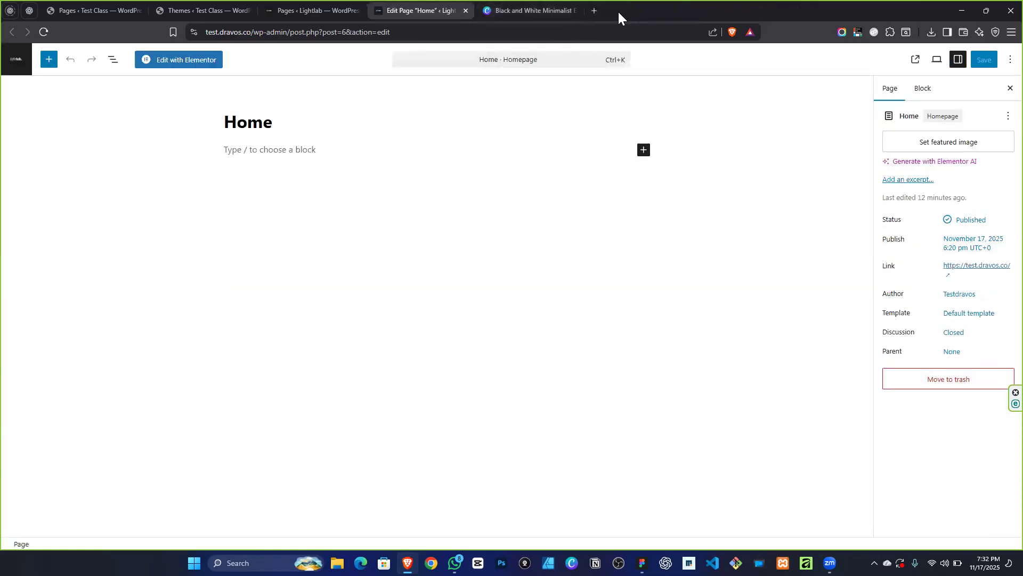
click(685, 10)
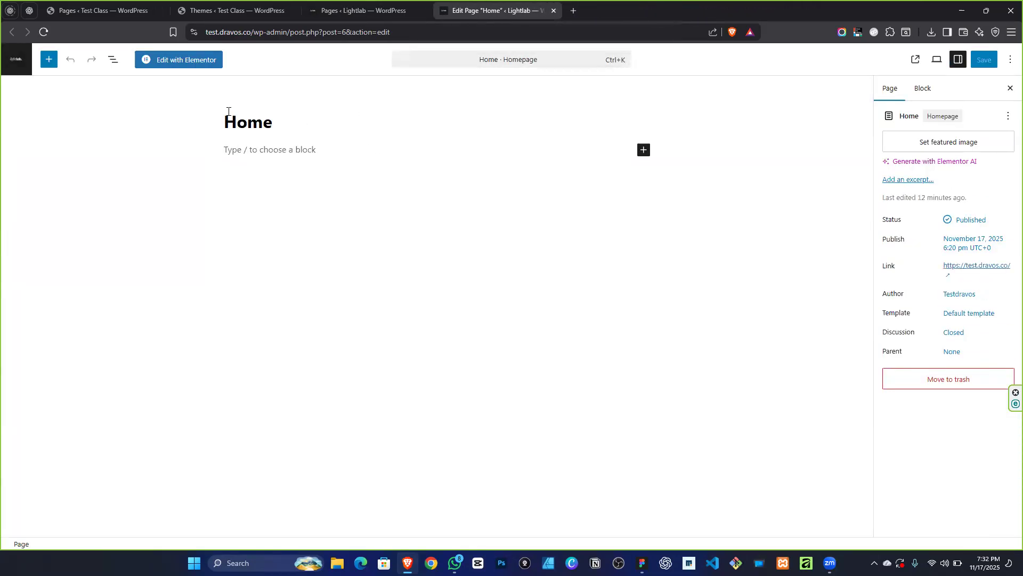
Open the Home page in the Elementor editor, dismissing the AI notification, and move the Structure panel lower on the canvas.
click(191, 68)
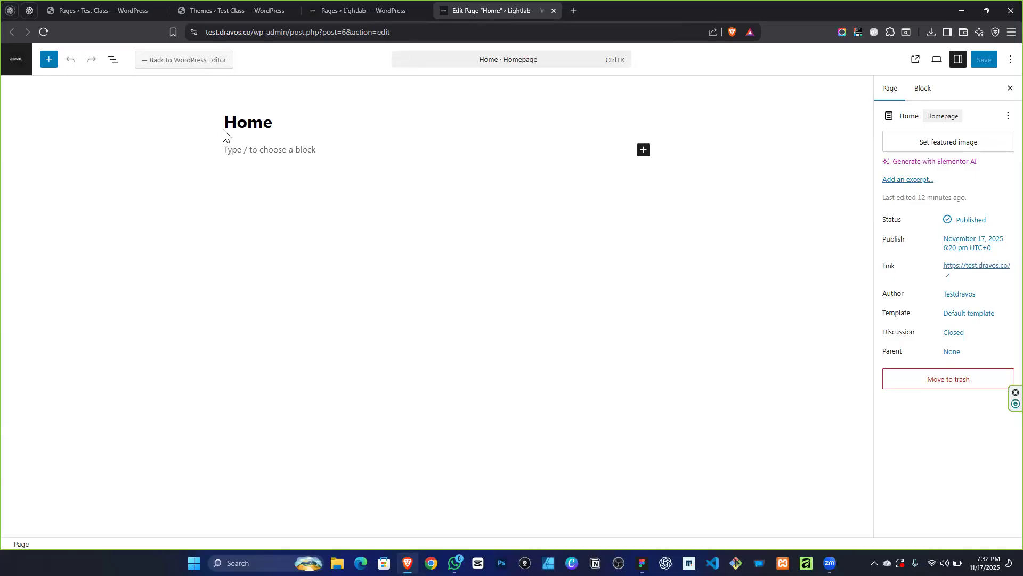
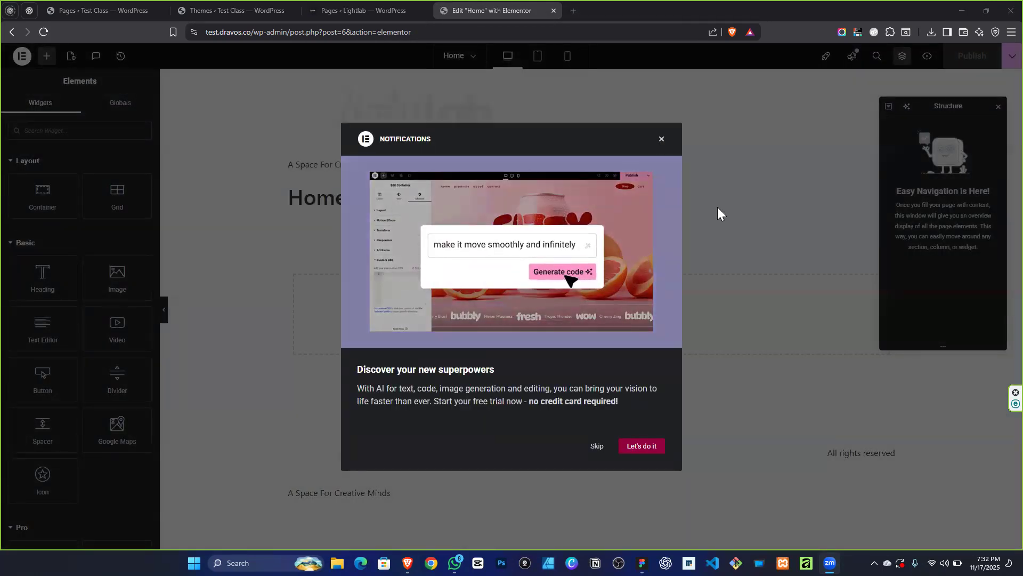
click(662, 139)
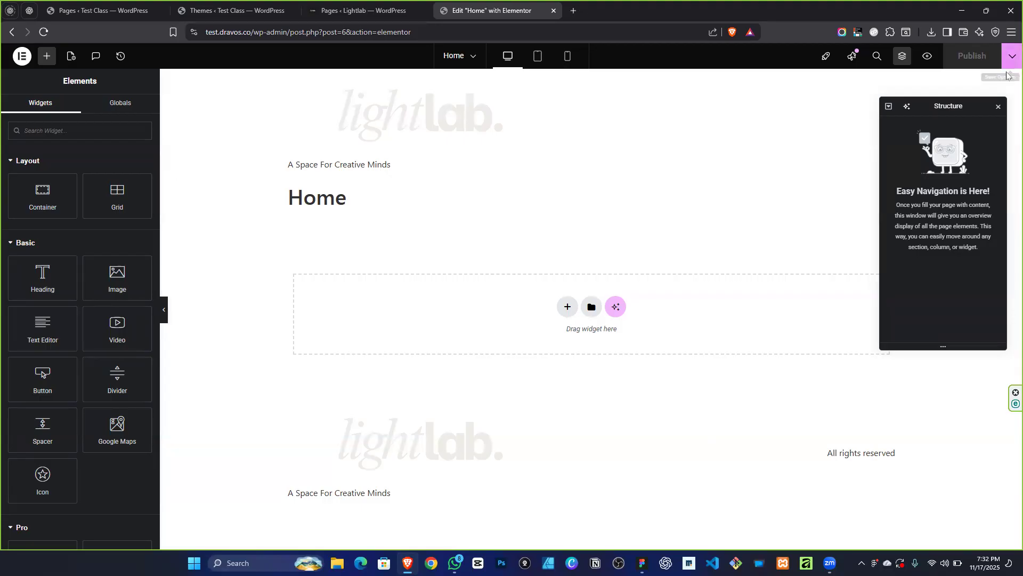
drag(965, 109, 954, 196)
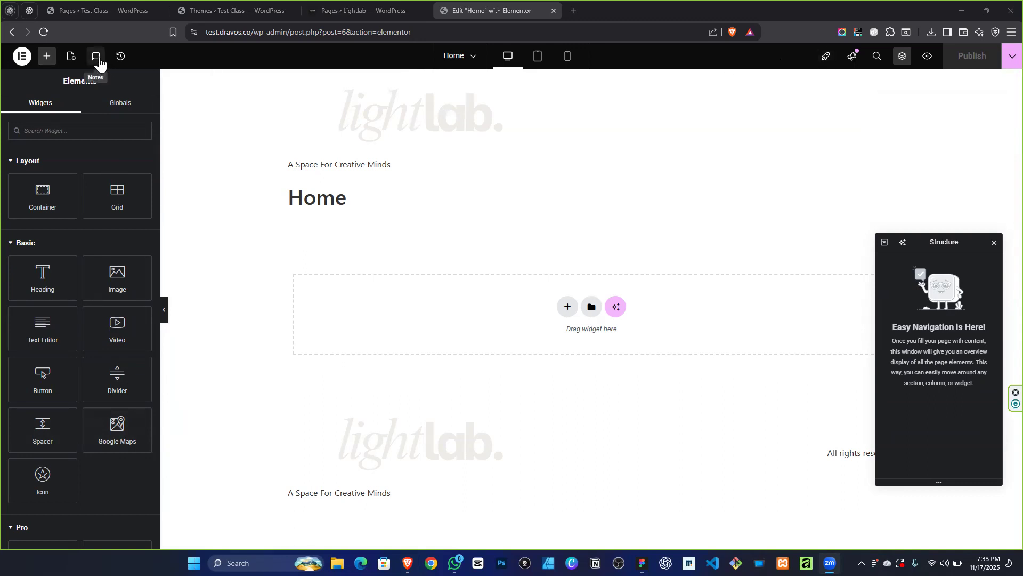
Change the Home page's layout to a blank one without theme header, title or footer, and close the Structure panel.
click(70, 57)
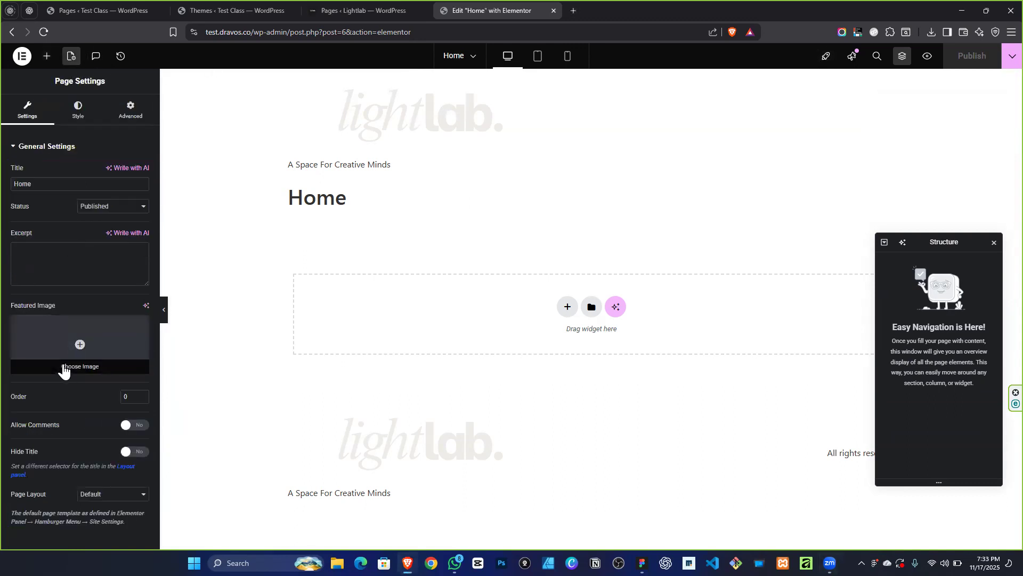
click(112, 495)
click(123, 452)
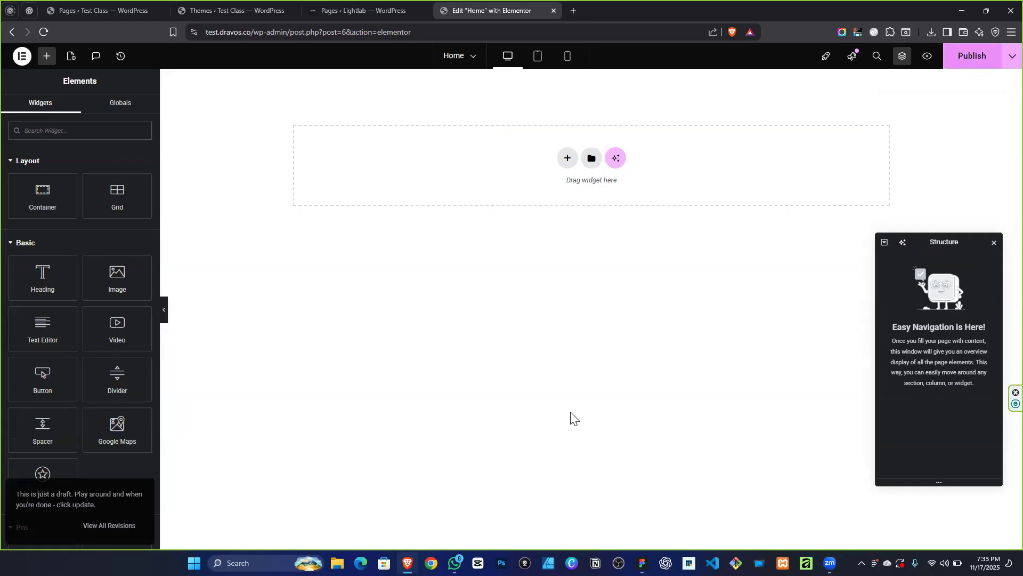
click(995, 242)
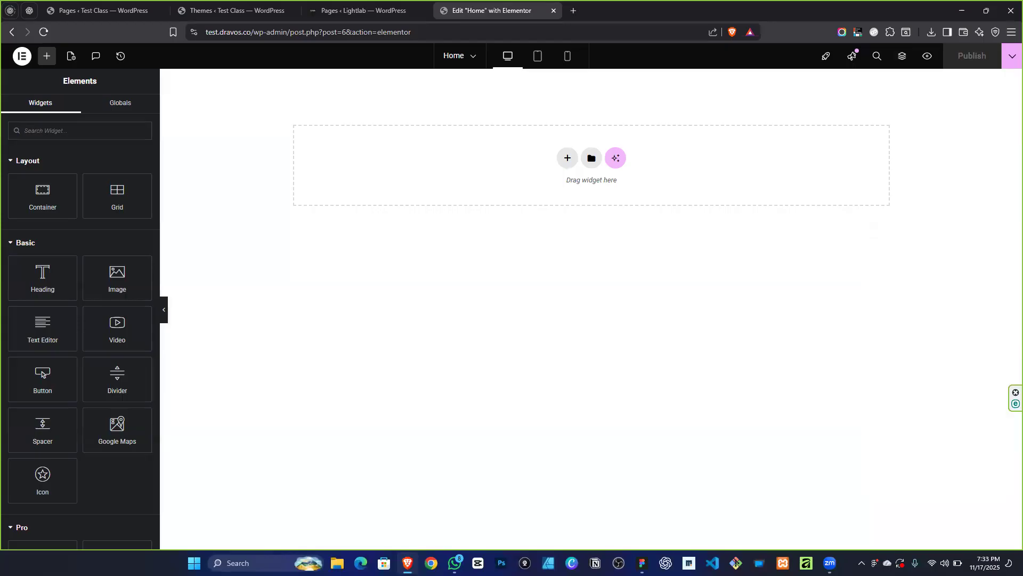
Switch to Figma and examine the navigation bar and hero section of the Assignment 4 design, then return to the Elementor editor.
key(alt+Tab)
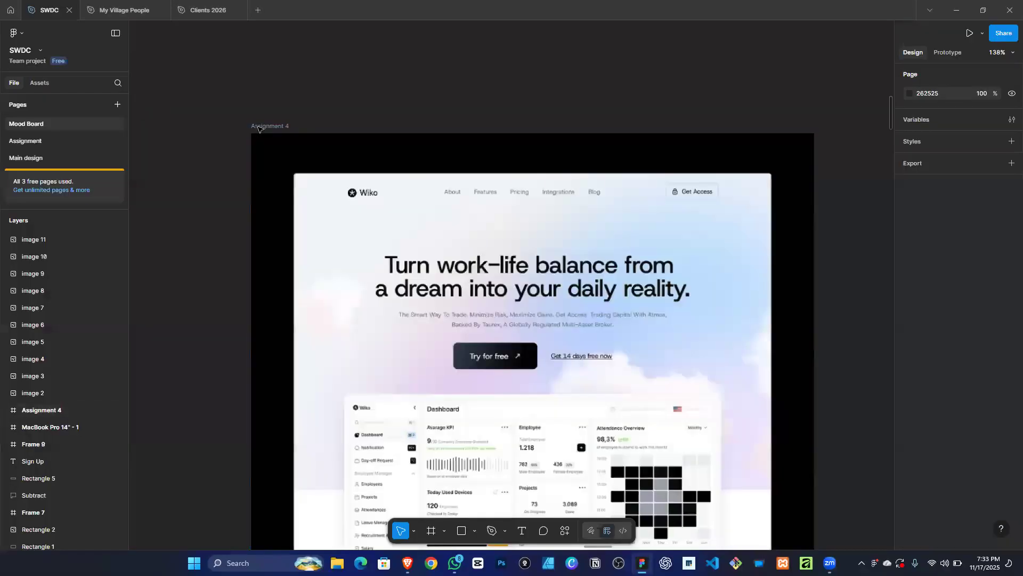
scroll(435, 241, down, 3)
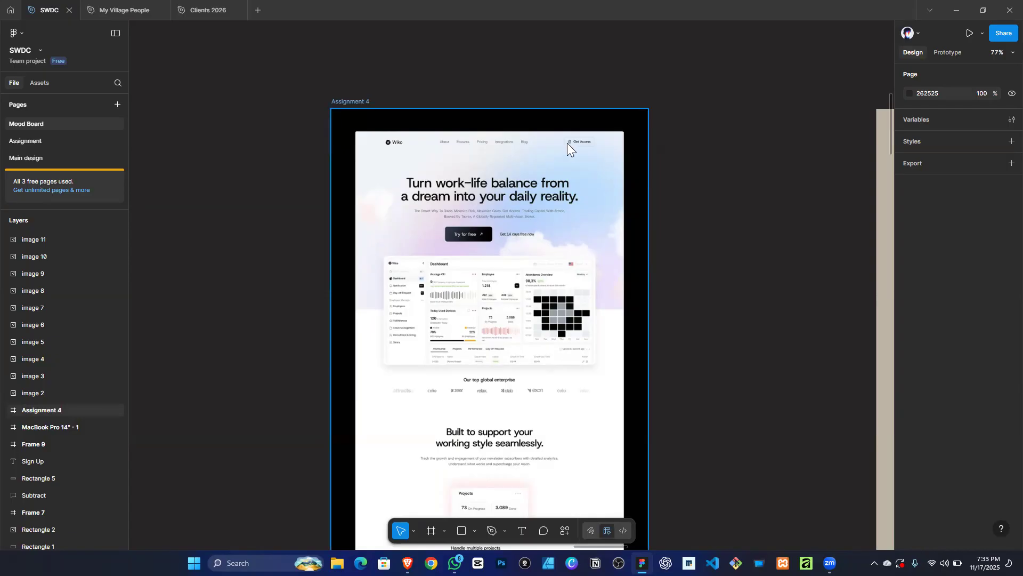
click(959, 11)
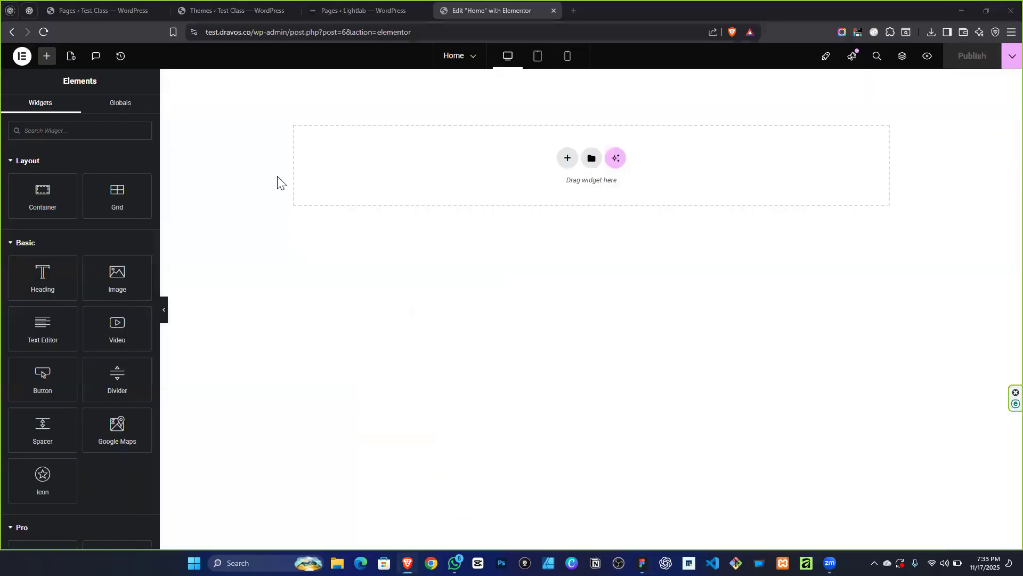
click(569, 160)
click(562, 203)
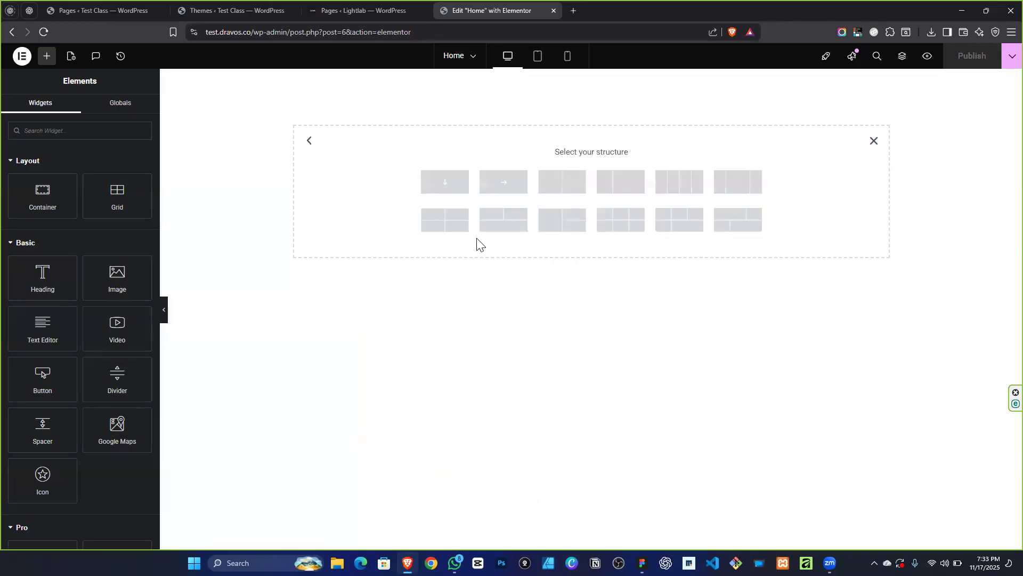
click(500, 186)
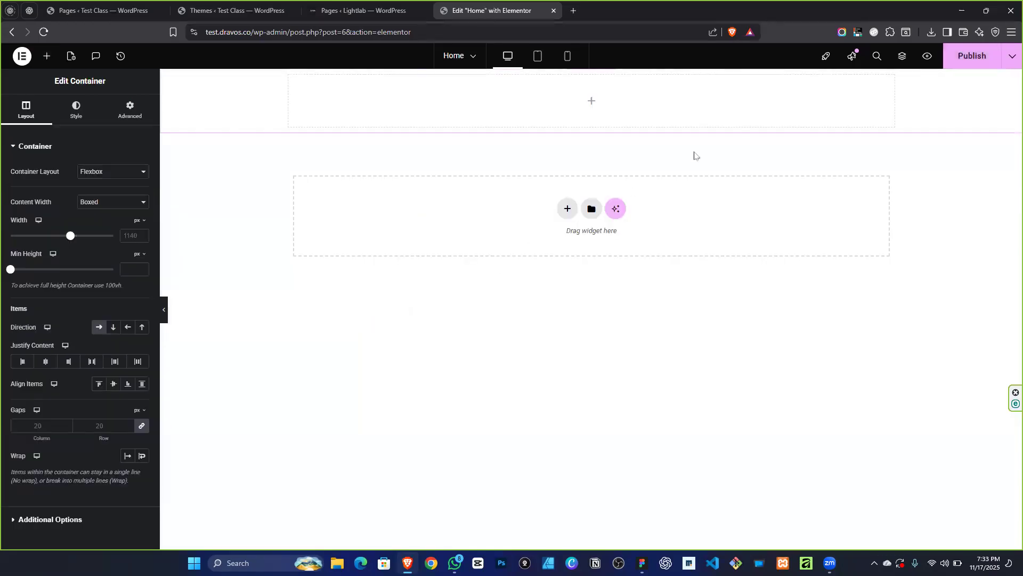
click(47, 56)
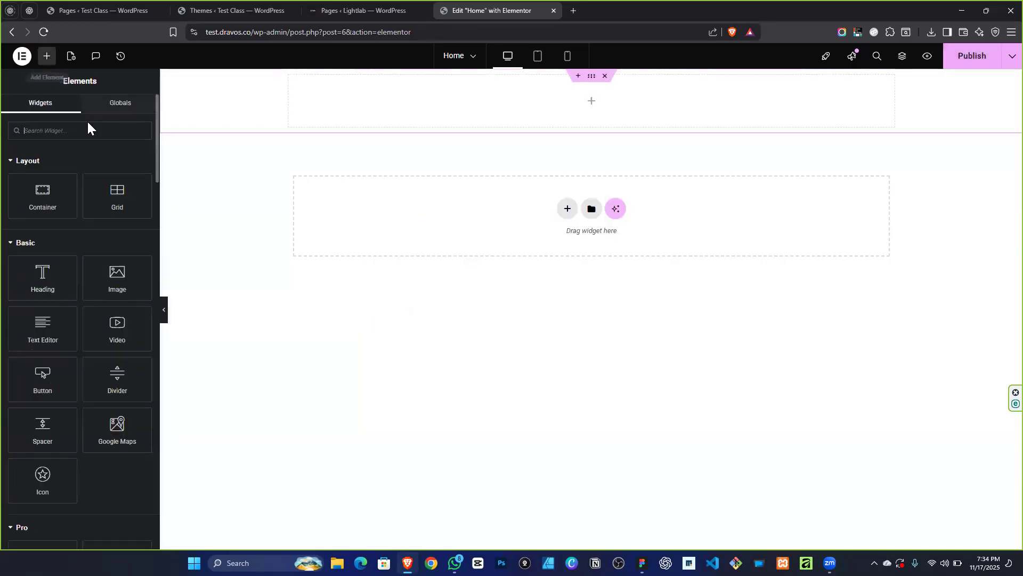
drag(43, 194, 370, 114)
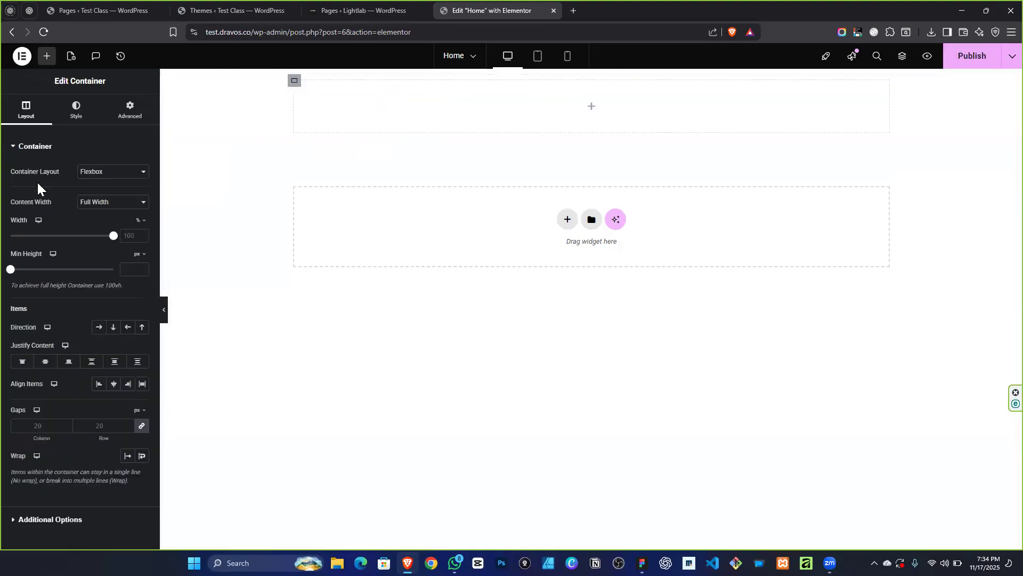
click(47, 56)
drag(43, 201, 472, 128)
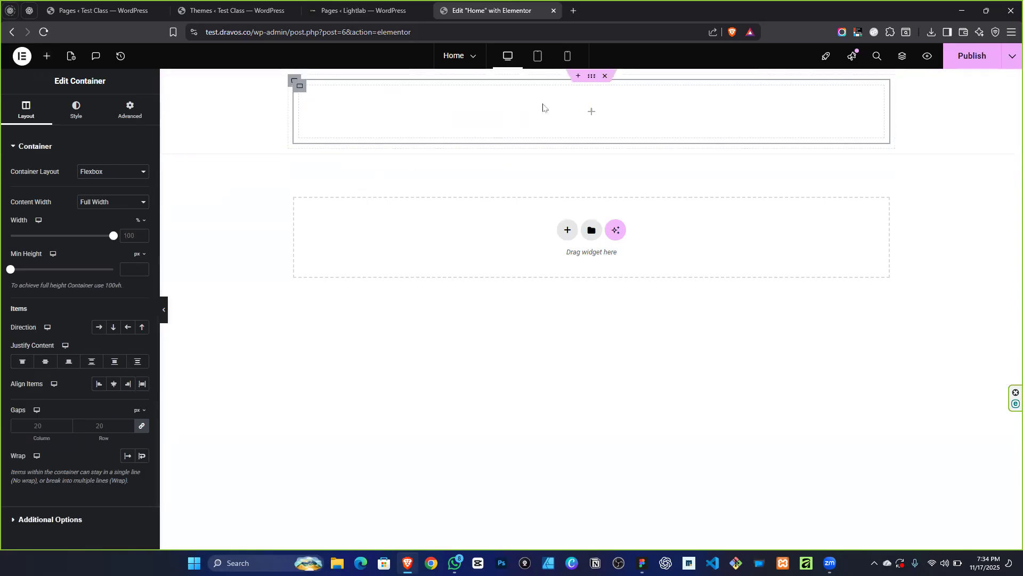
click(605, 76)
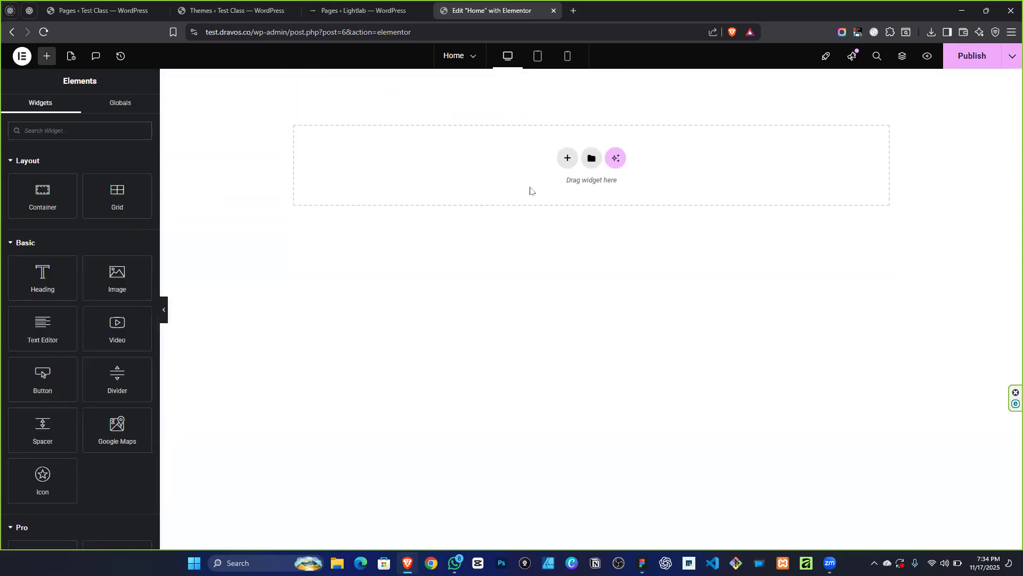
Add a flexbox container with row direction to the Home page and nest another container inside it.
click(567, 162)
click(552, 205)
click(500, 180)
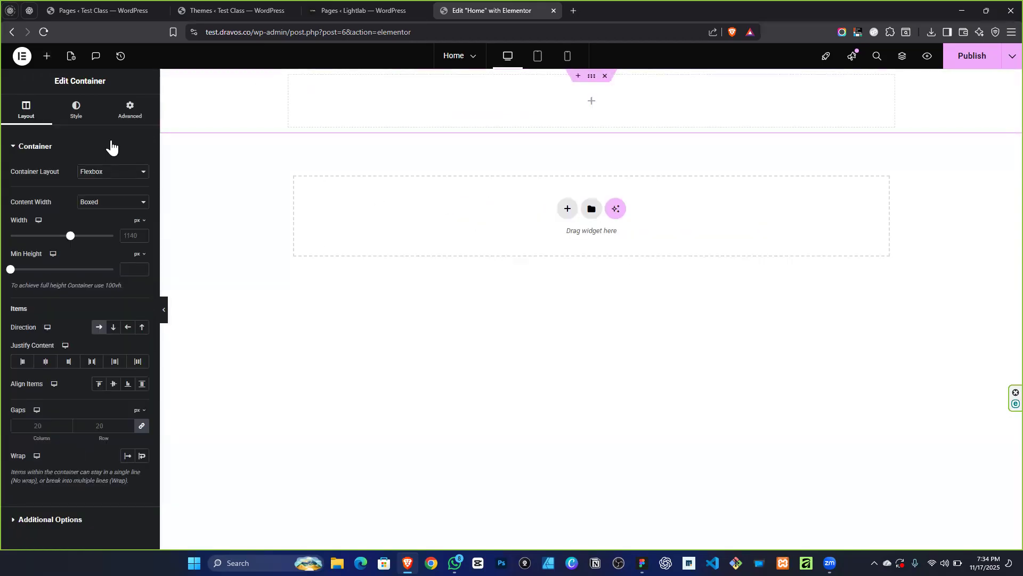
click(47, 56)
drag(65, 209, 402, 108)
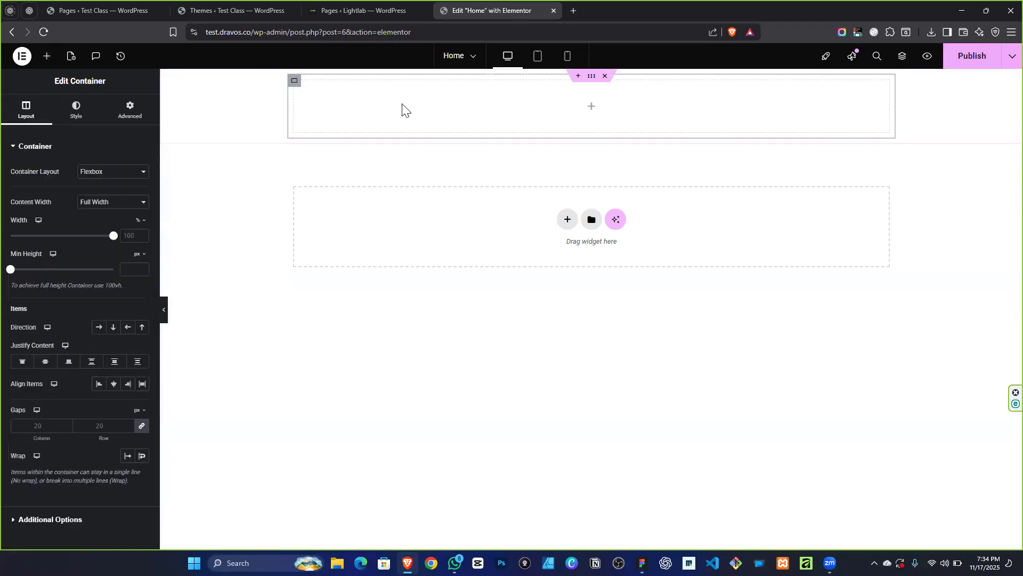
Duplicate the nested container twice to make three side-by-side columns in the row.
right_click(530, 121)
click(563, 155)
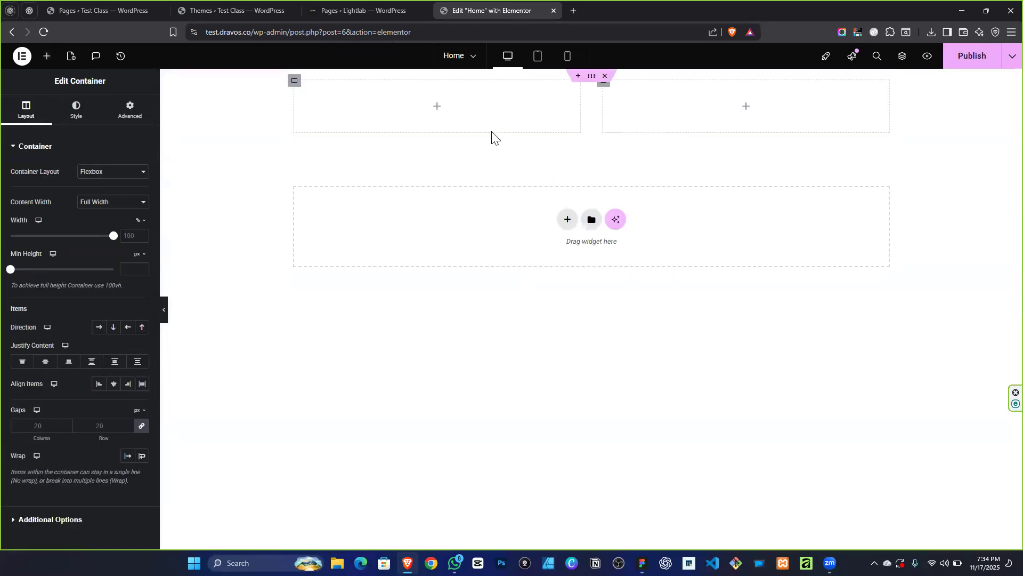
right_click(468, 112)
click(520, 142)
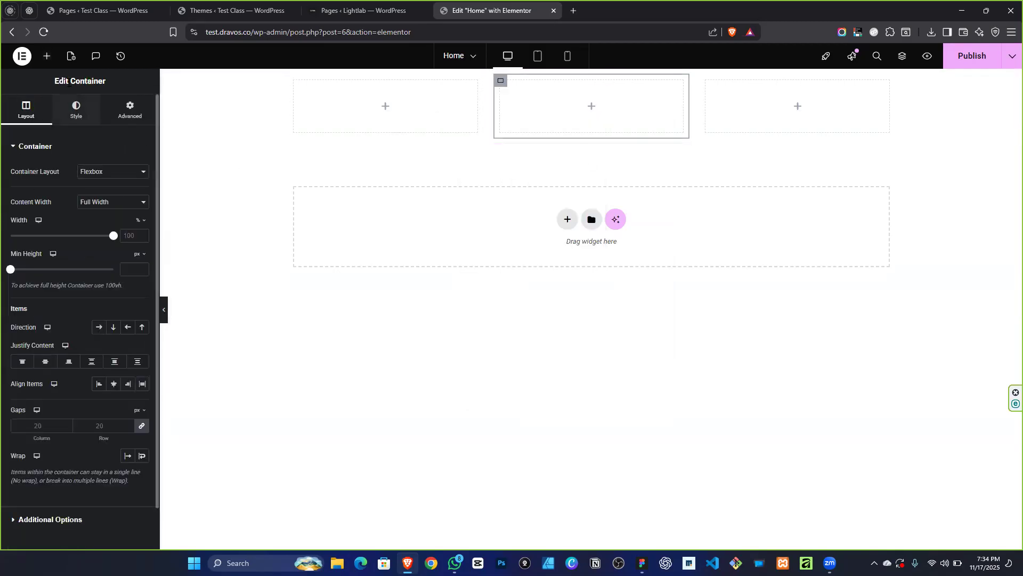
Find the Image widget and place it in the first column of the header row.
click(47, 56)
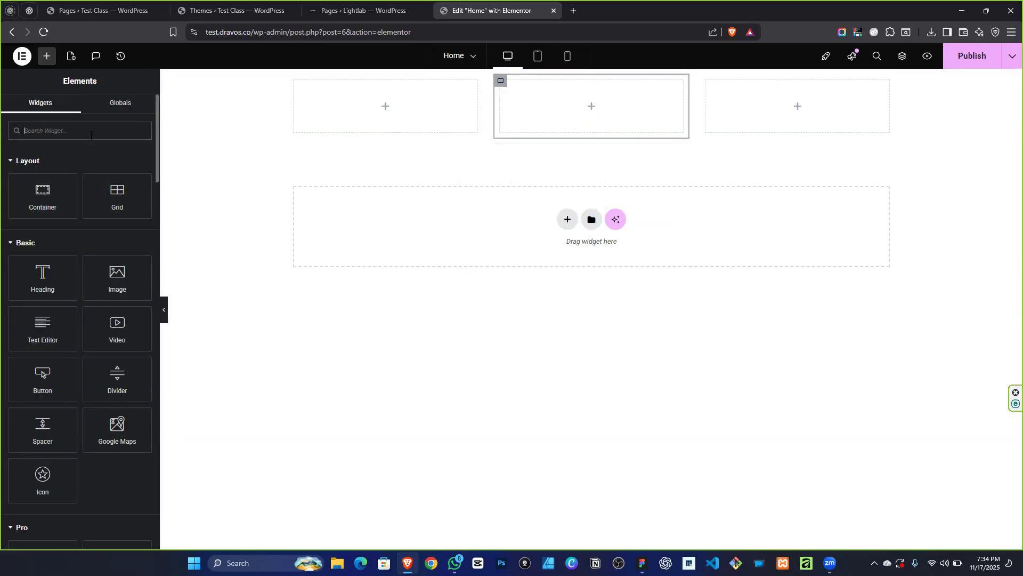
text(logo)
key(BackSpace)
key(BackSpace)
key(BackSpace)
key(BackSpace)
text(image)
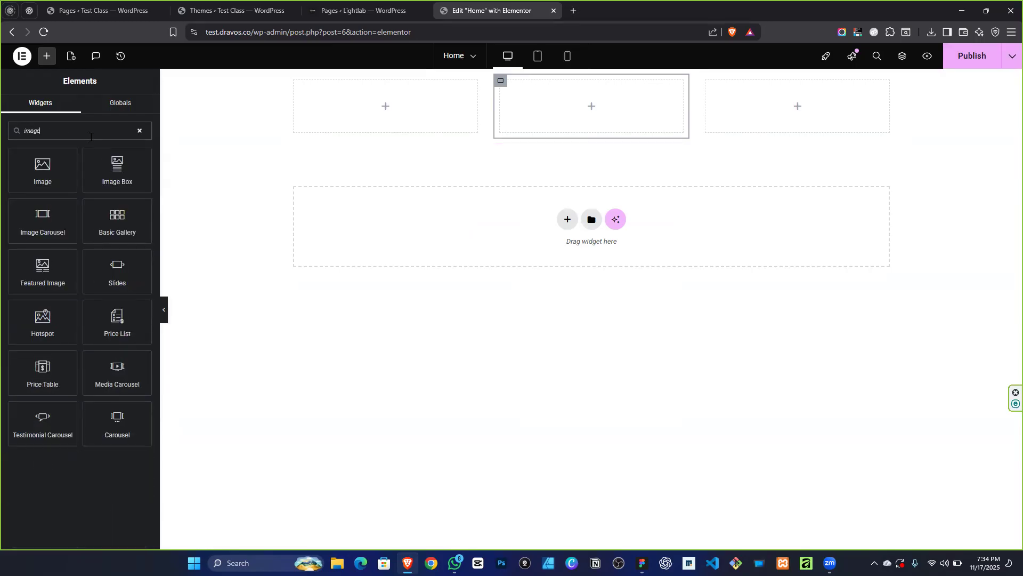
drag(18, 165, 330, 101)
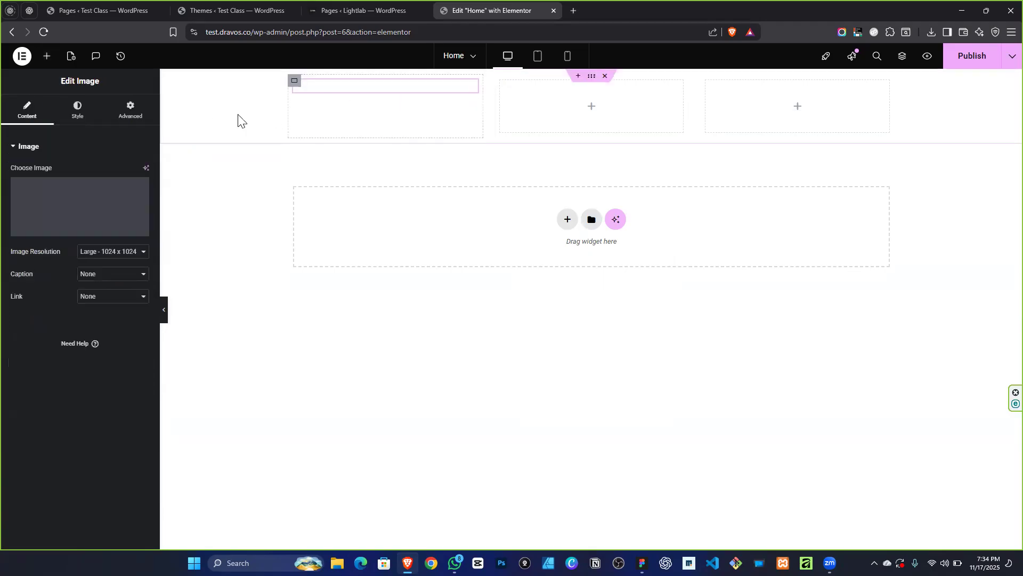
Add a WordPress Menu widget to the middle column and a Button widget to the third column.
click(50, 56)
text(menu)
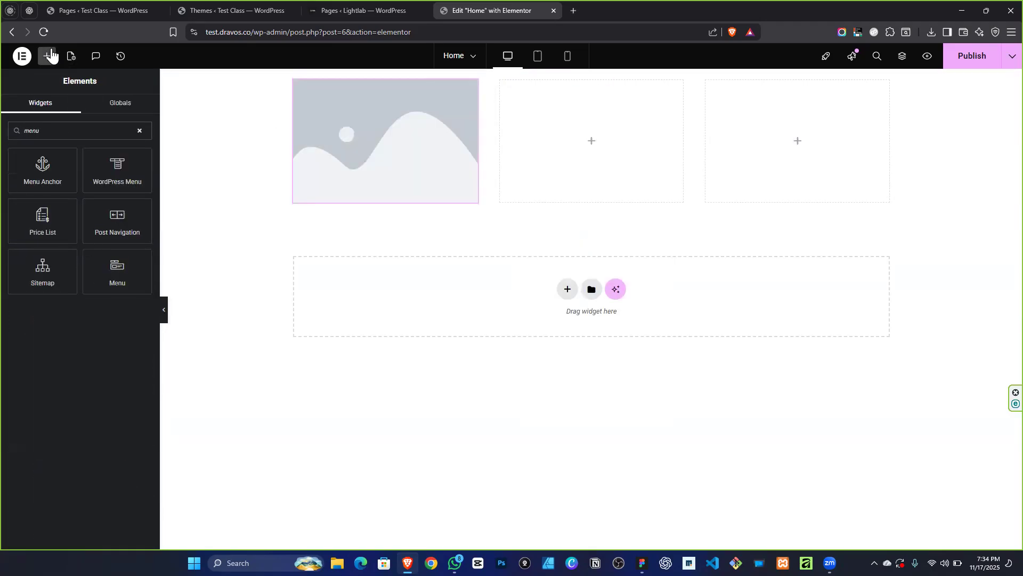
drag(98, 164, 587, 141)
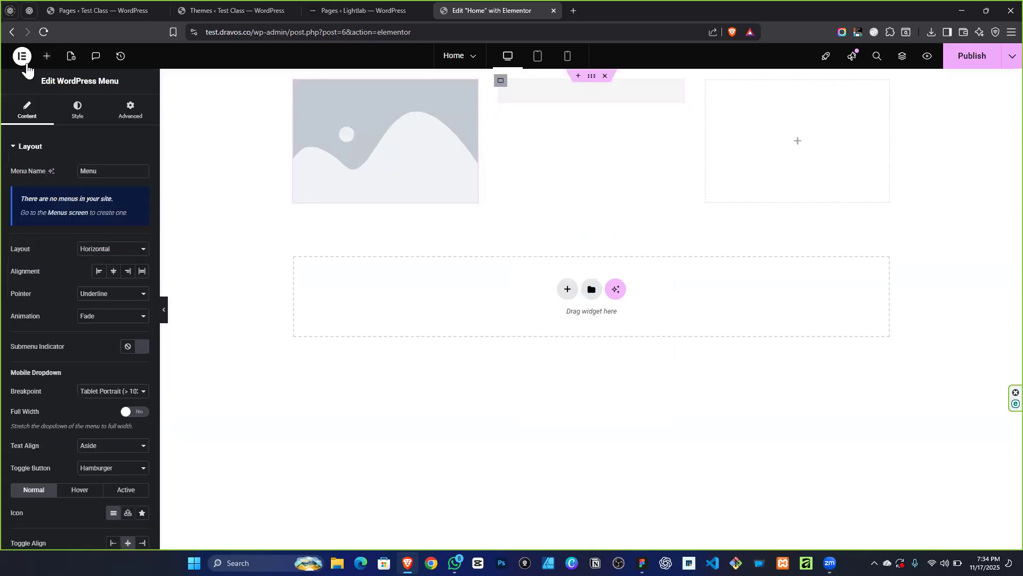
click(49, 59)
text(butt)
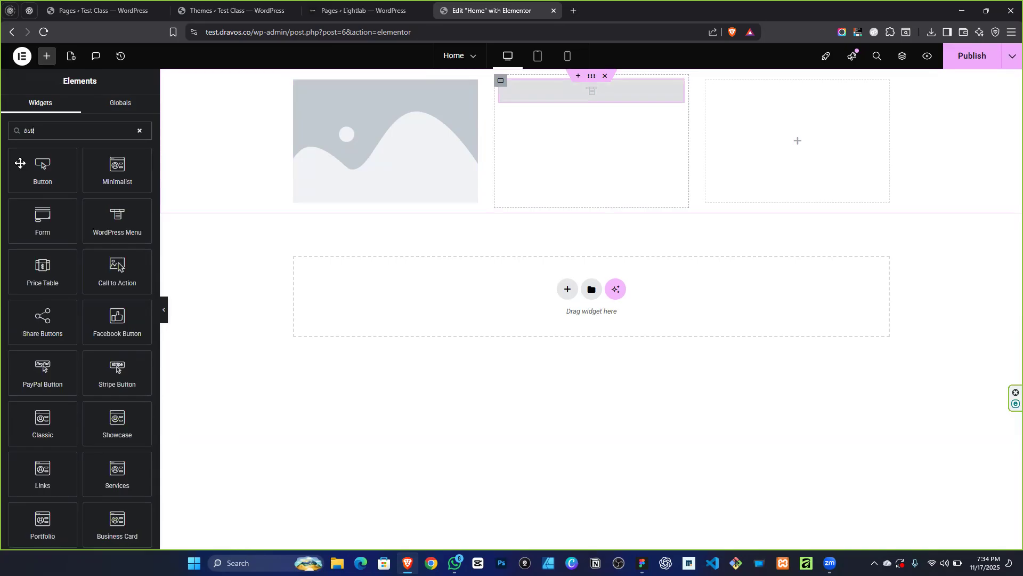
drag(41, 165, 786, 154)
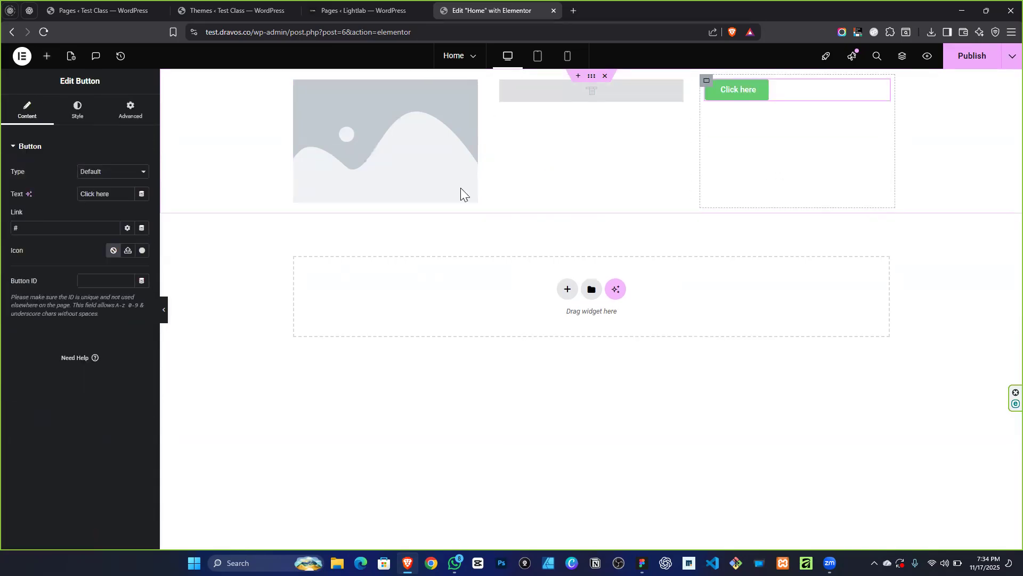
Set the Image widget's picture to the dark lightlab. logo, Brand-Logo-2.png with transparent background, from the media library.
click(396, 115)
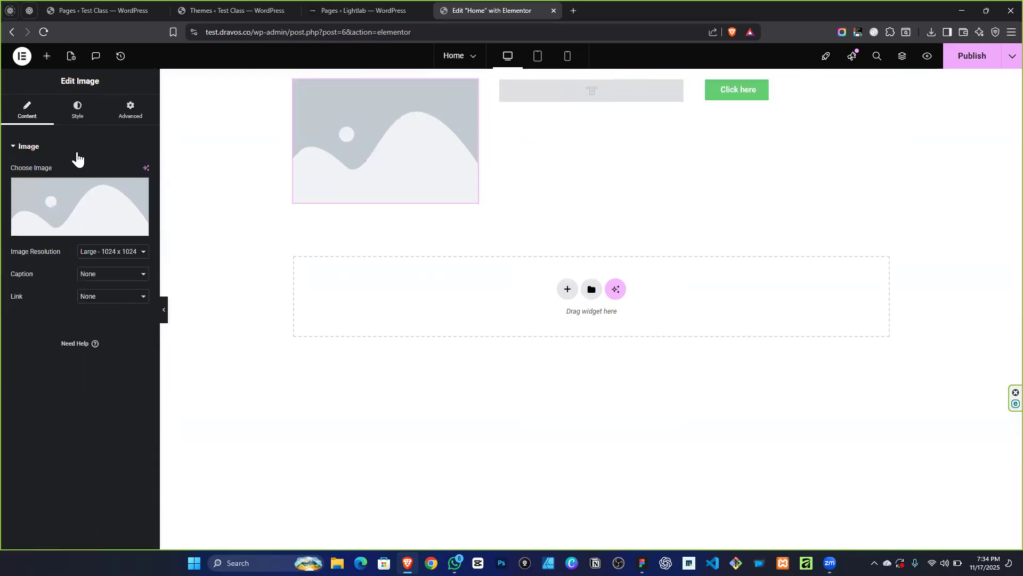
click(80, 198)
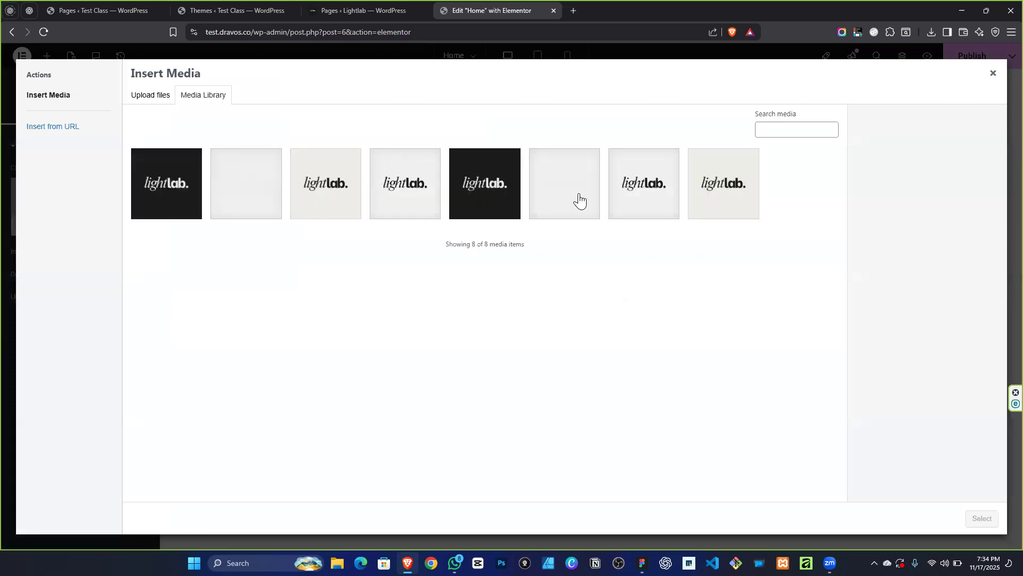
click(662, 200)
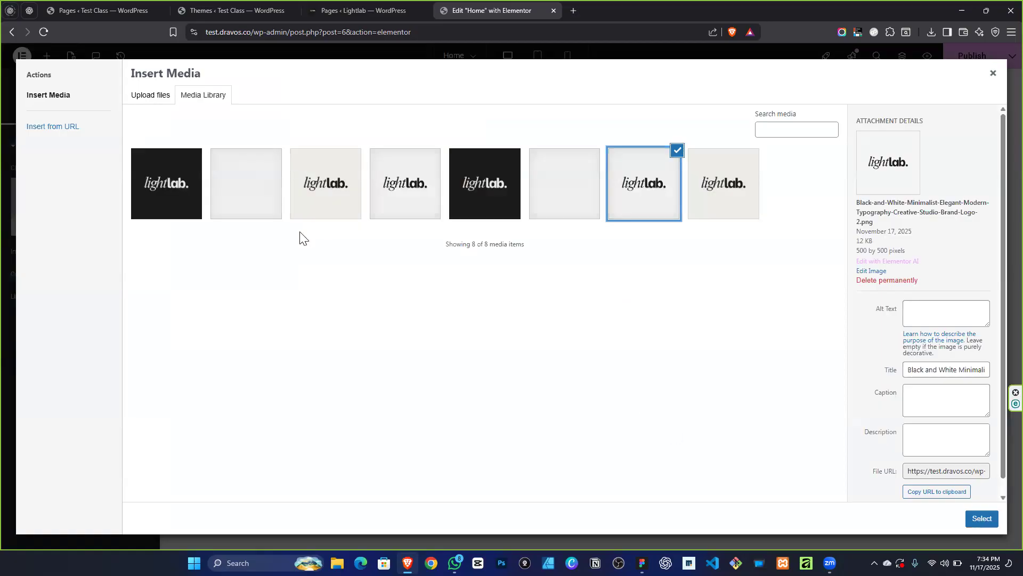
key(Return)
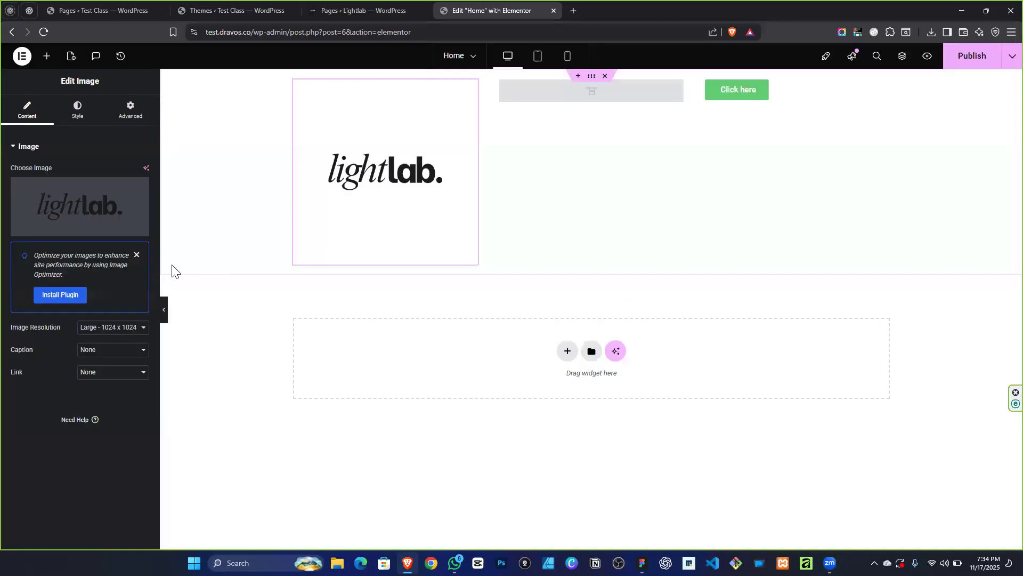
Try to crop the empty space above and below the lettering of the selected logo, and return to the media library.
click(78, 111)
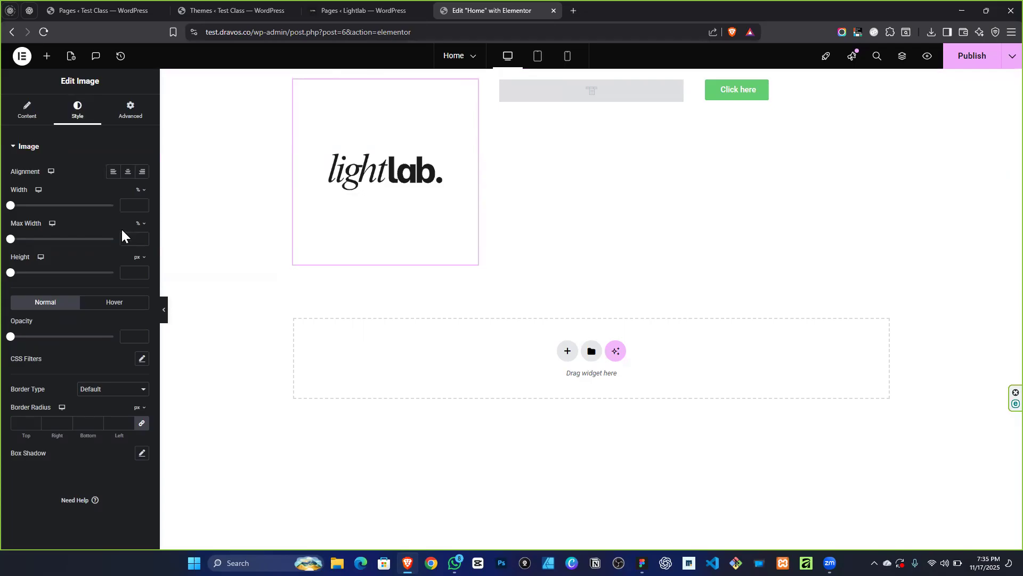
click(35, 125)
click(88, 191)
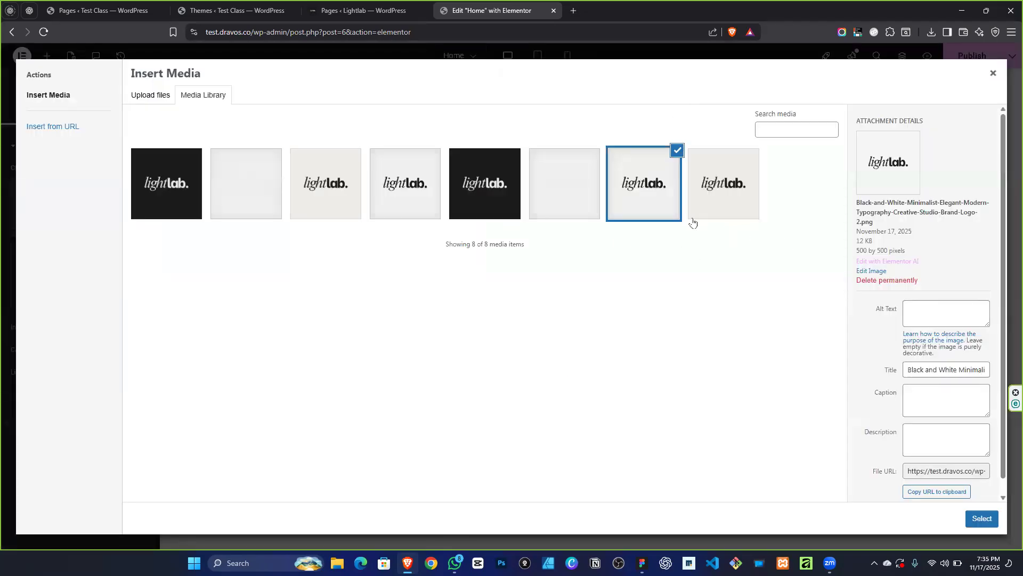
click(868, 271)
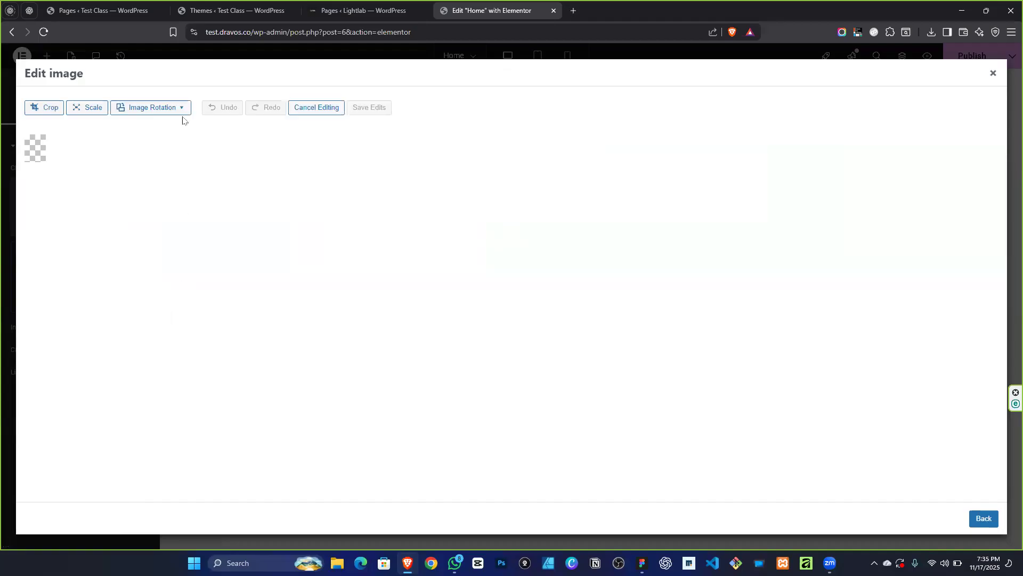
click(45, 109)
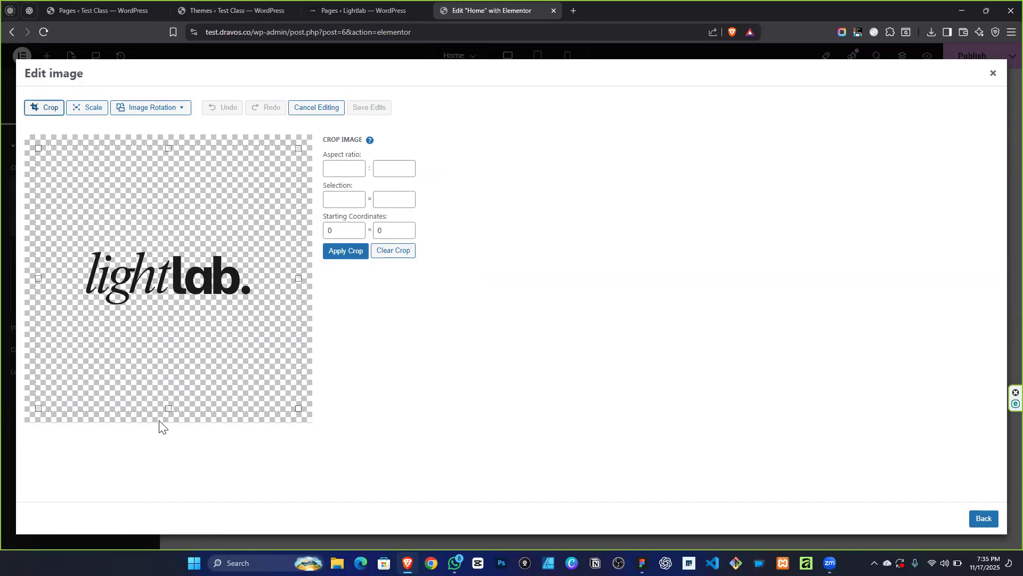
drag(168, 408, 169, 309)
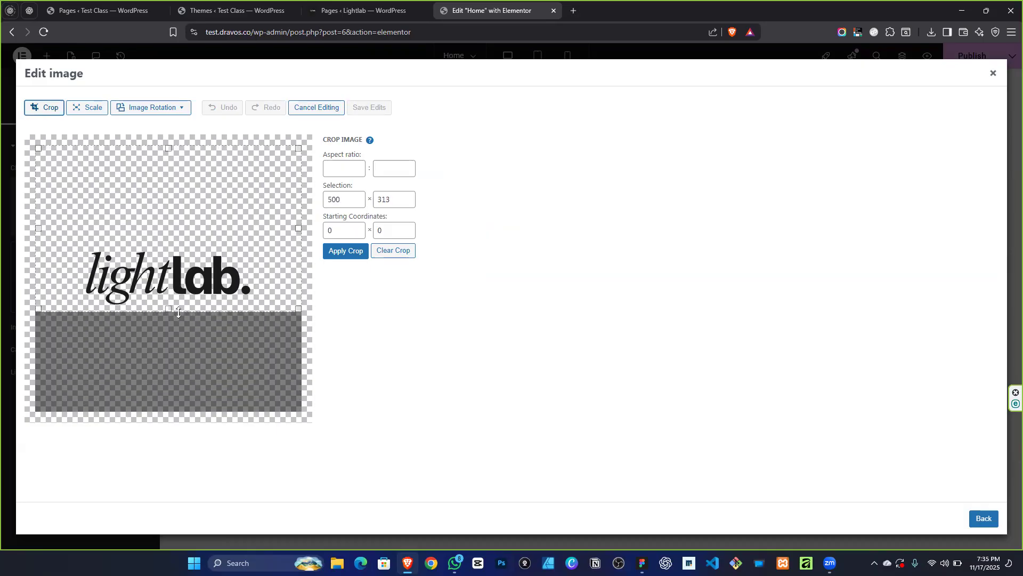
drag(168, 152, 173, 239)
click(346, 250)
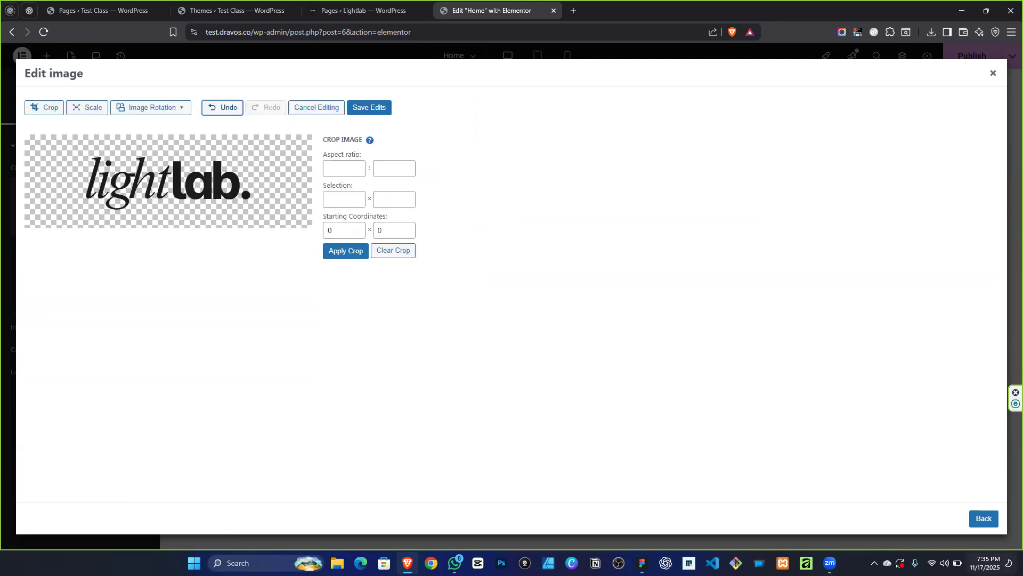
click(346, 253)
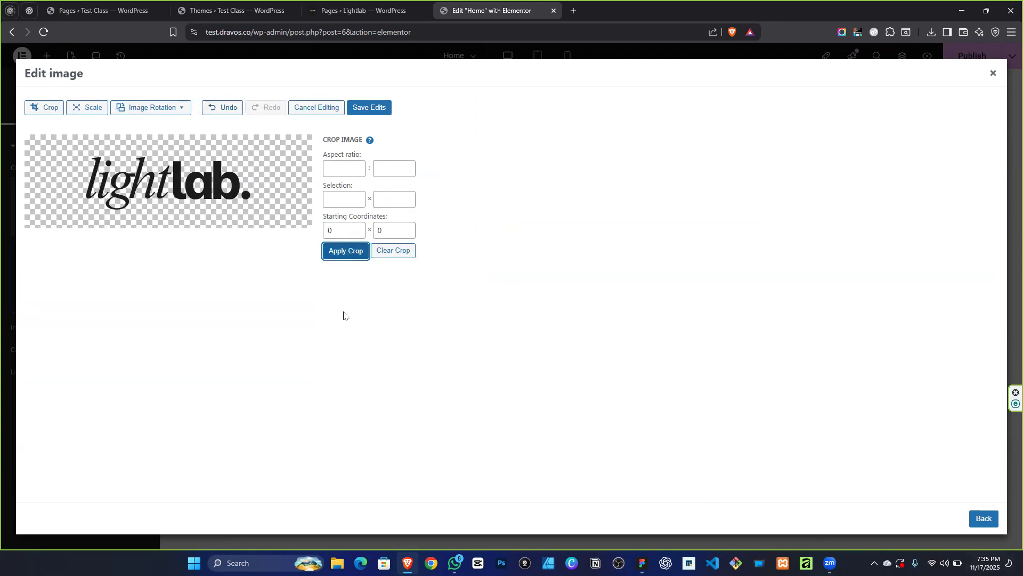
click(979, 524)
Crop the selected logo image to 500 × 131 pixels around the lettering and save the edit.
scroll(924, 433, down, 1)
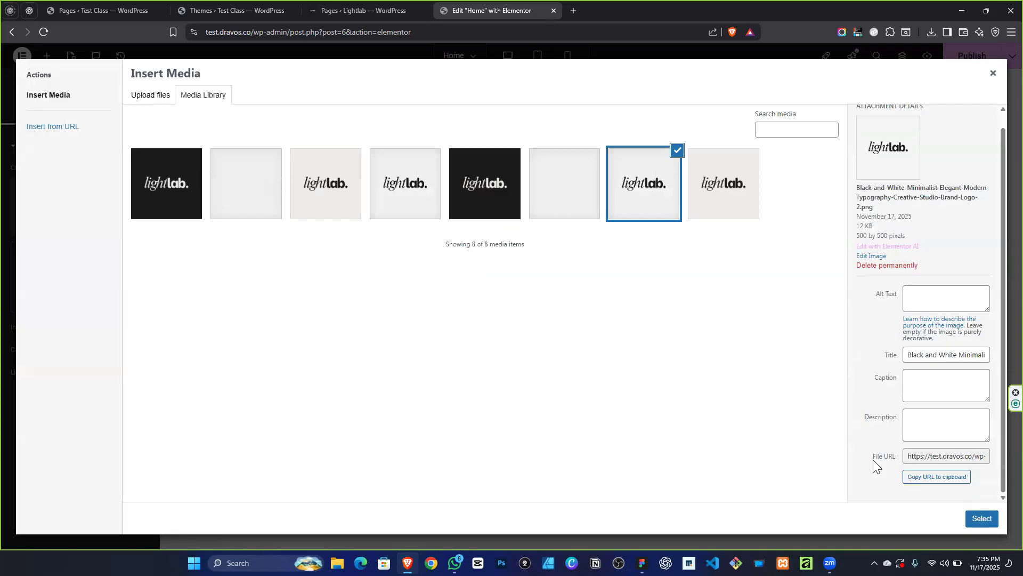
click(874, 256)
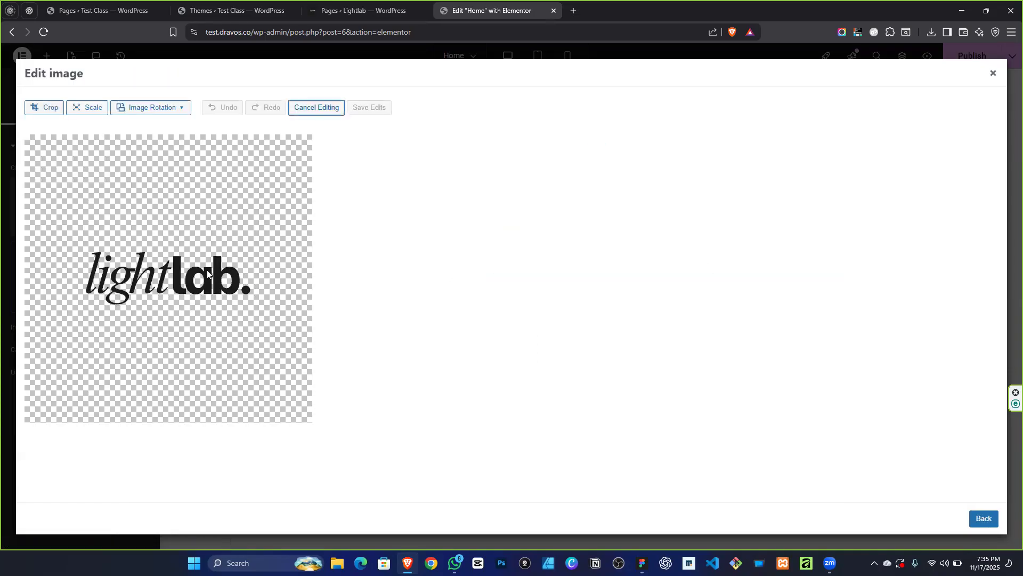
click(44, 107)
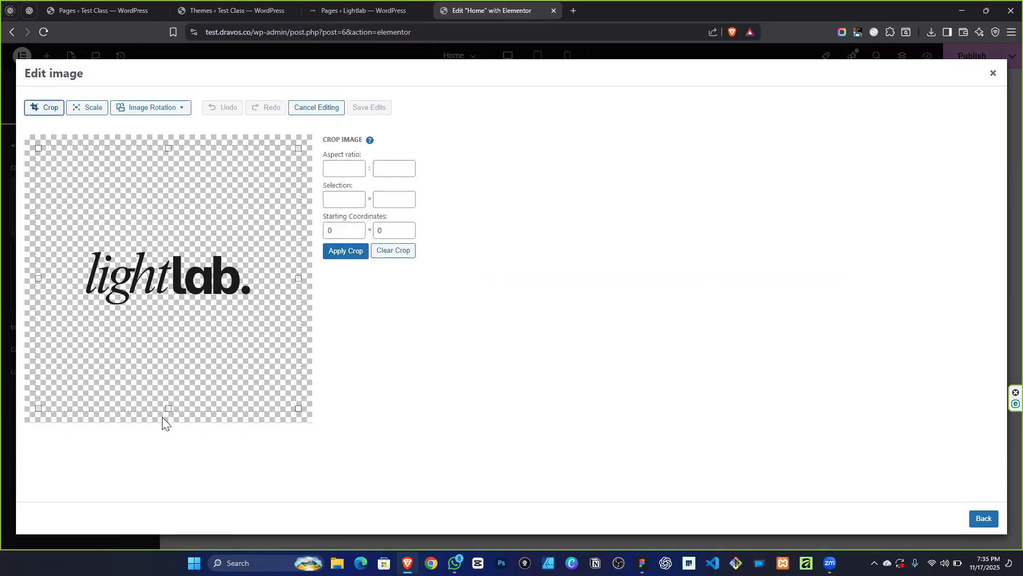
drag(167, 409, 169, 306)
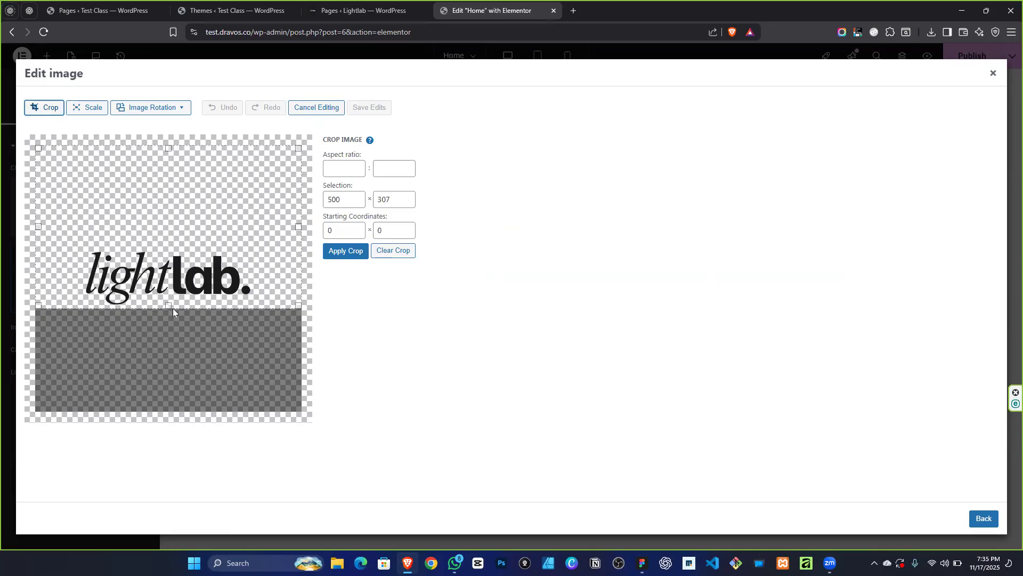
drag(168, 145, 185, 239)
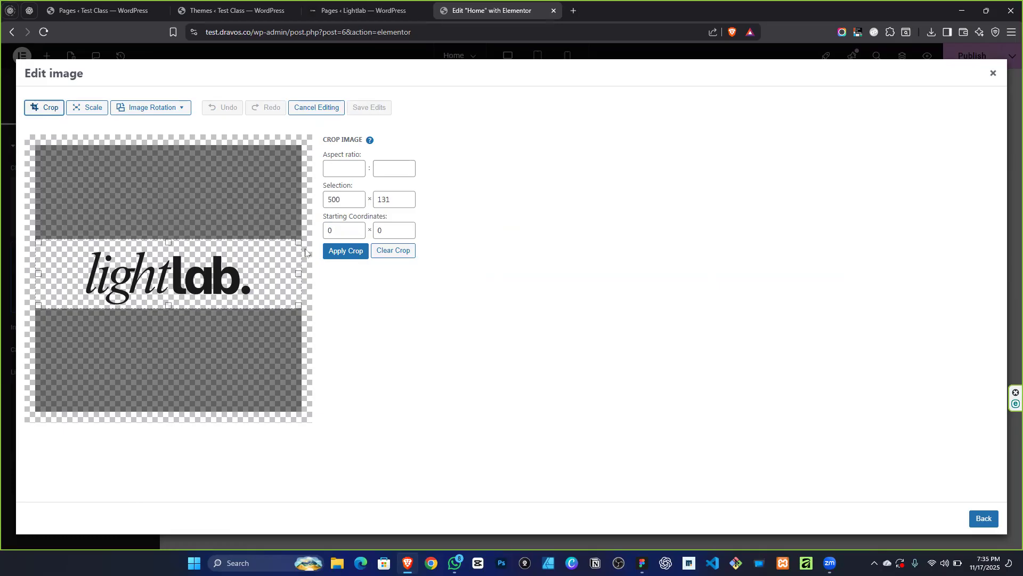
click(343, 250)
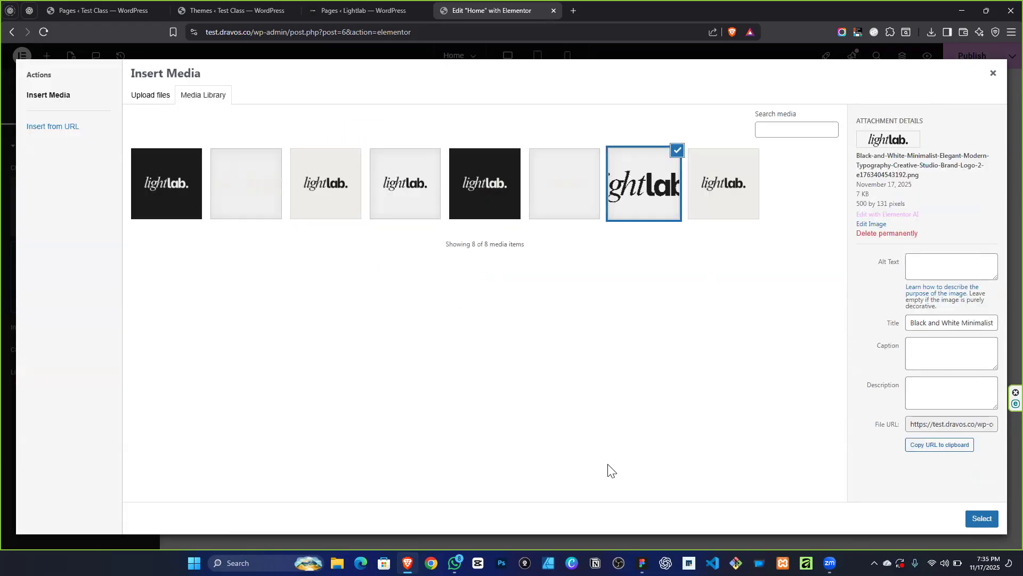
Clear the Image widget's old picture and insert the cropped lightlab. logo from the media library.
click(982, 519)
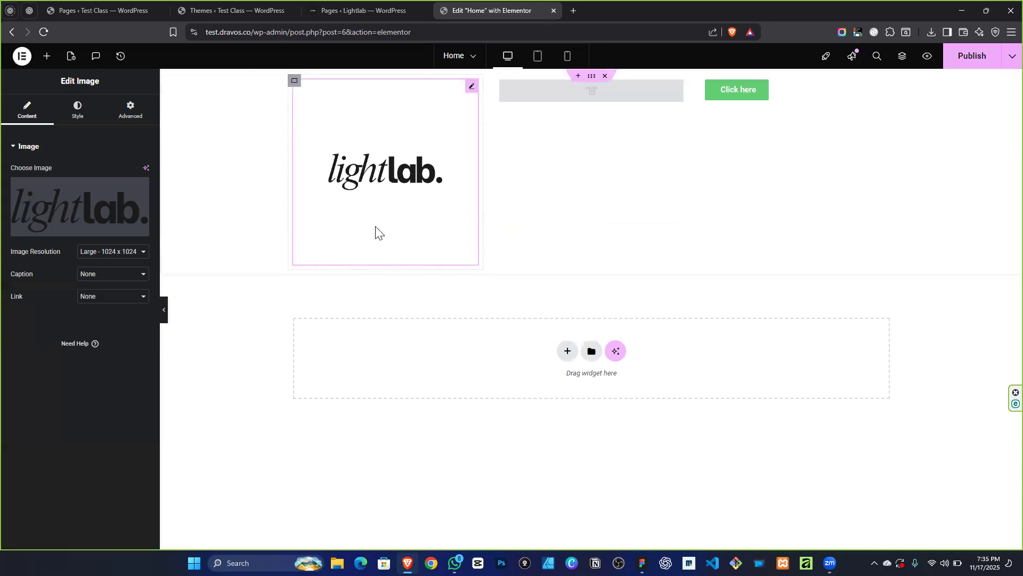
click(94, 219)
click(740, 195)
click(632, 193)
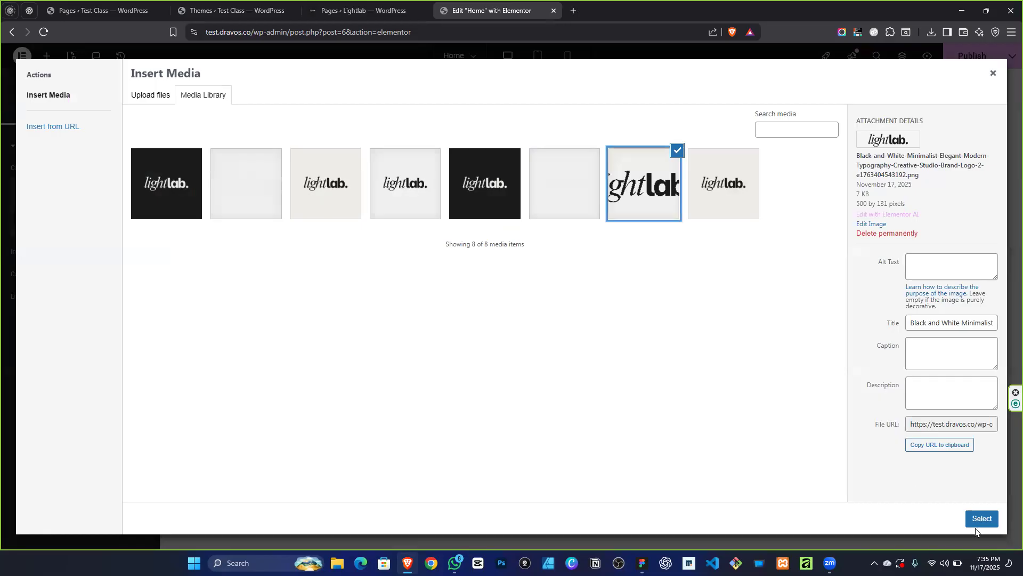
key(Escape)
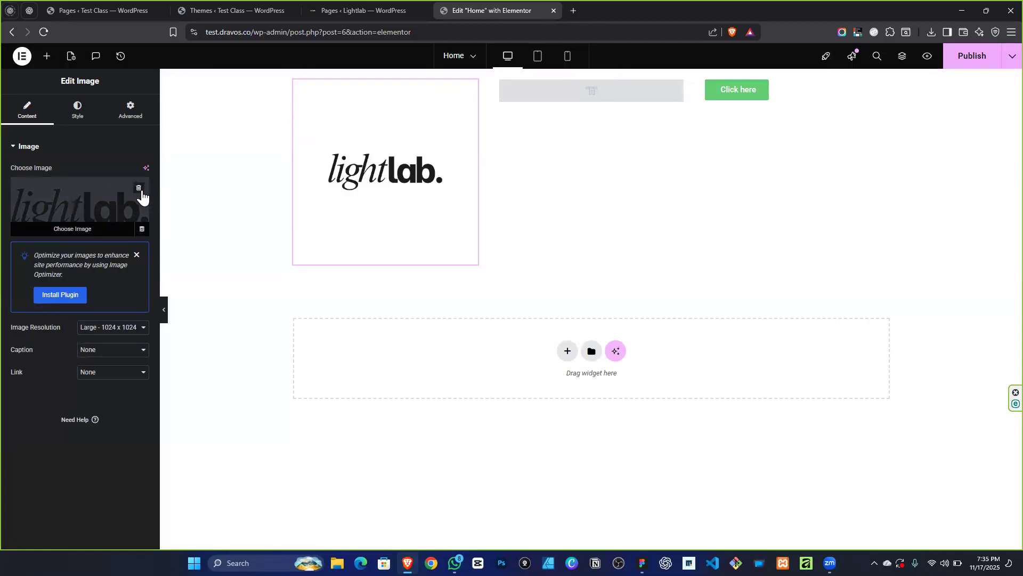
click(140, 228)
click(70, 203)
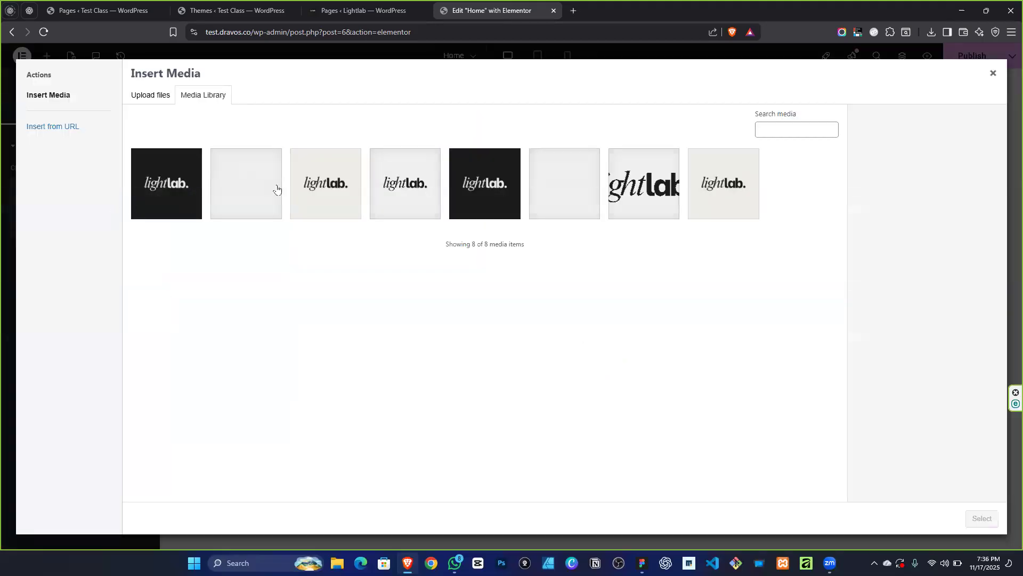
click(636, 181)
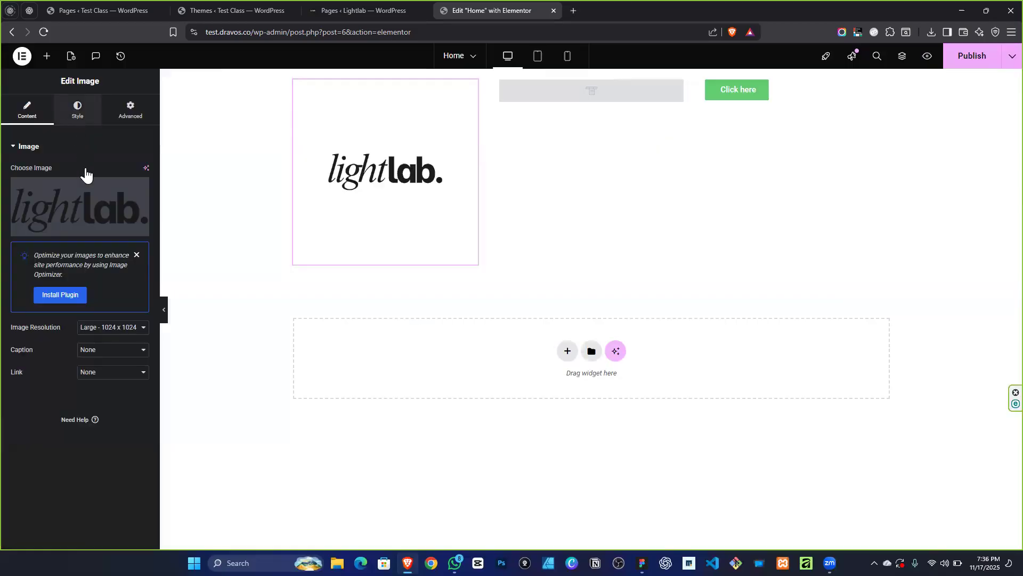
Reduce the header logo's width to a bit over half of its column and align it left.
click(78, 110)
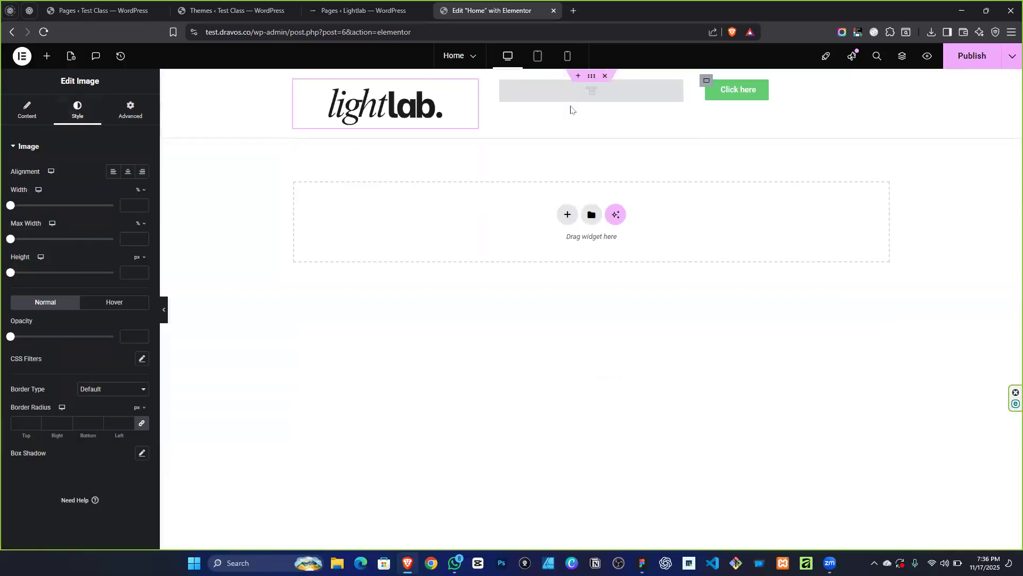
drag(17, 205, 78, 206)
click(113, 171)
Check the WordPress Menu widget's settings, and open the Lightlab site's Menus admin screen in a new browser tab.
click(601, 98)
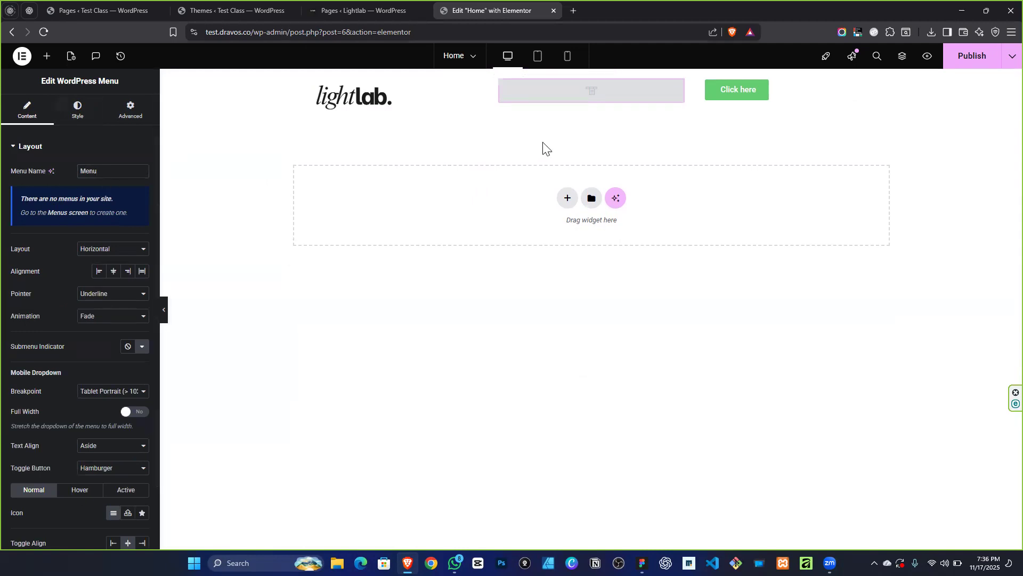
click(216, 11)
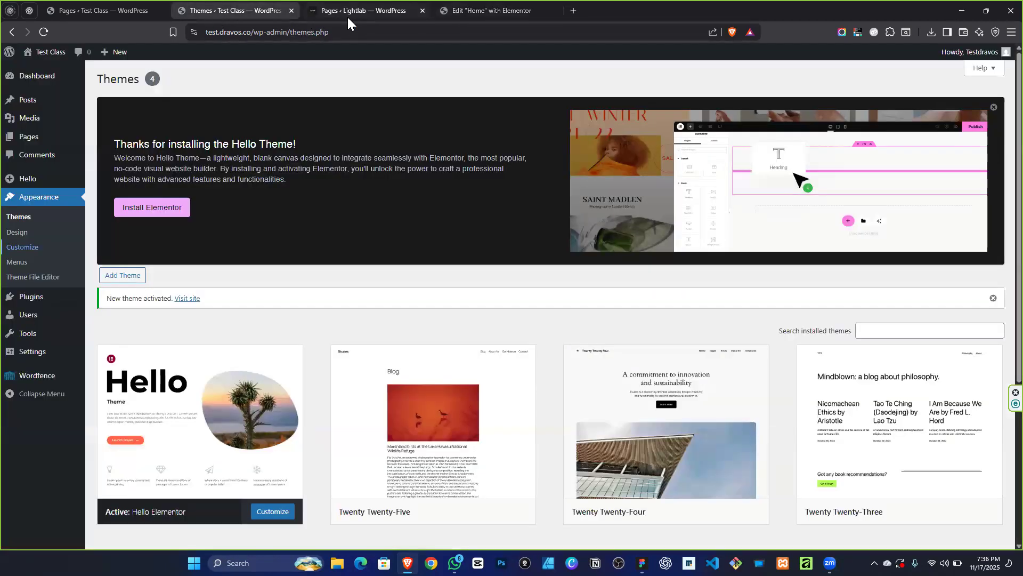
click(347, 16)
mouse_move(40, 275)
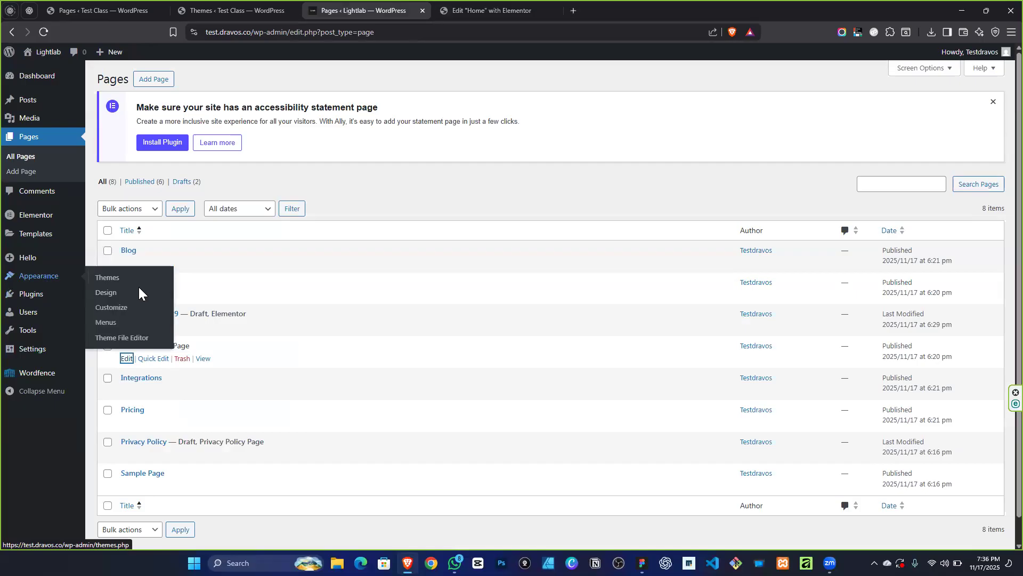
right_click(102, 325)
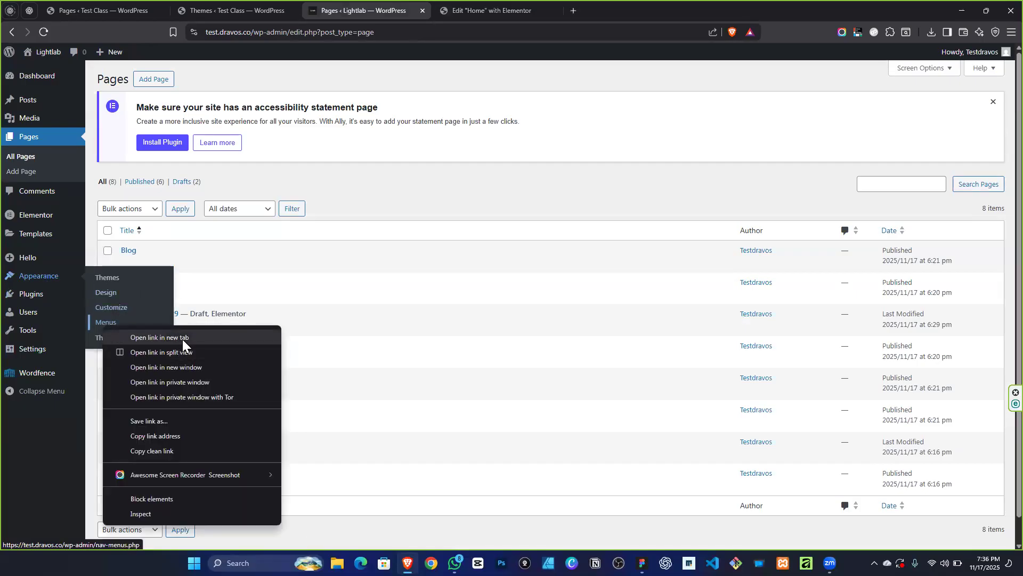
click(183, 338)
click(453, 10)
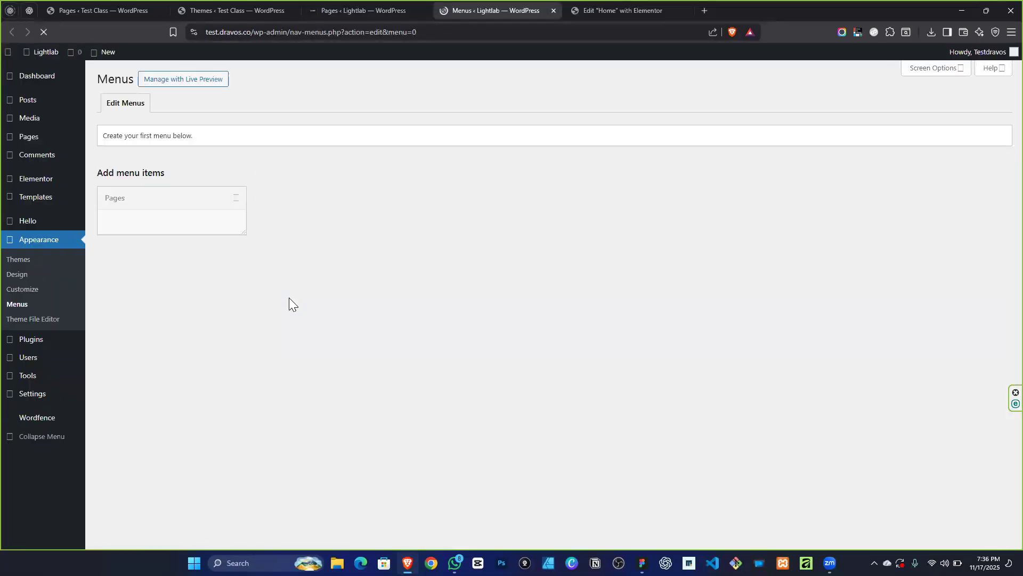
Create a menu named Header 1 Menu and assign it to the Header display location.
click(347, 196)
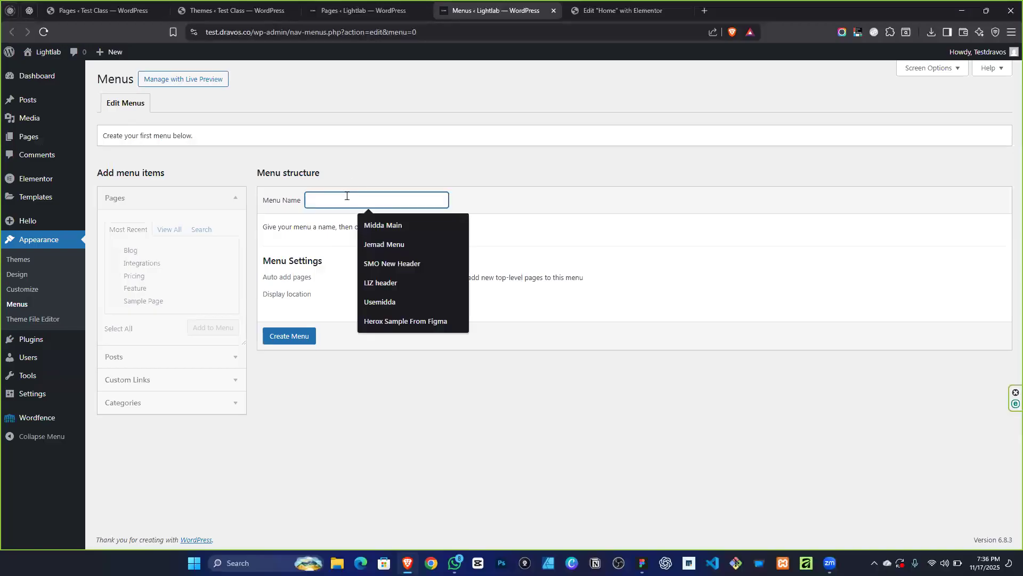
text(SMO)
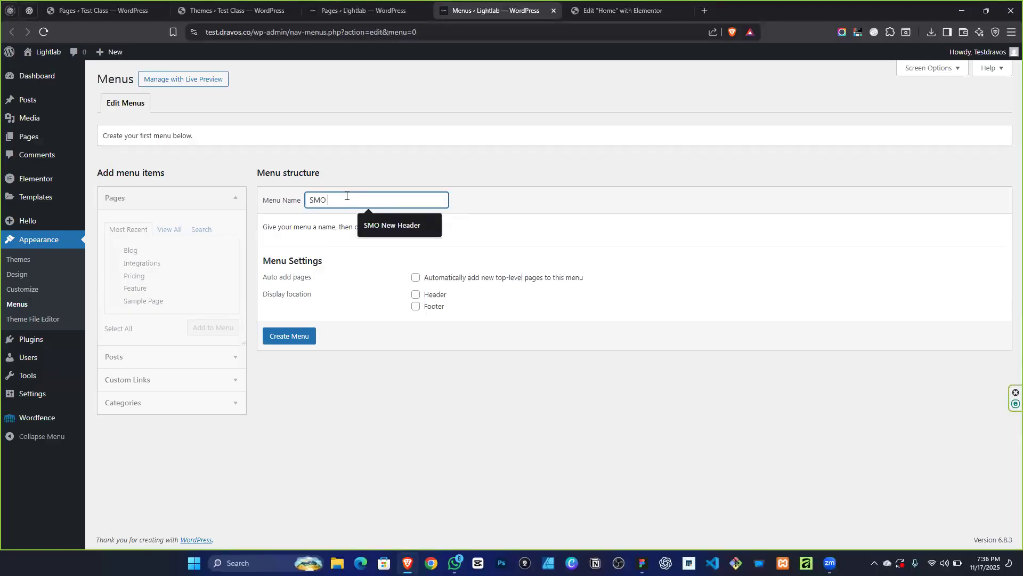
text( New headin)
key(ctrl+a)
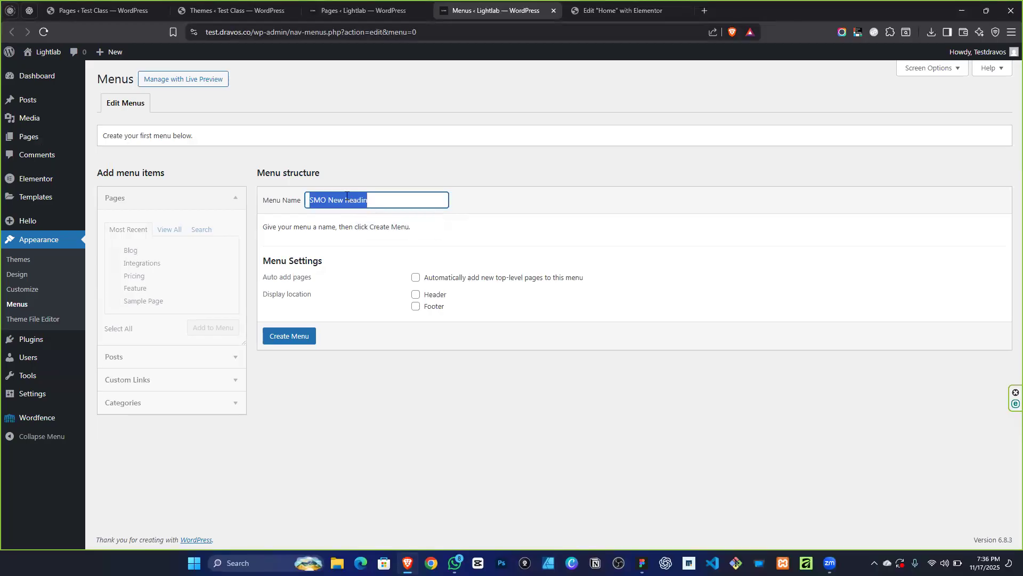
text(Smo new n)
text(enu)
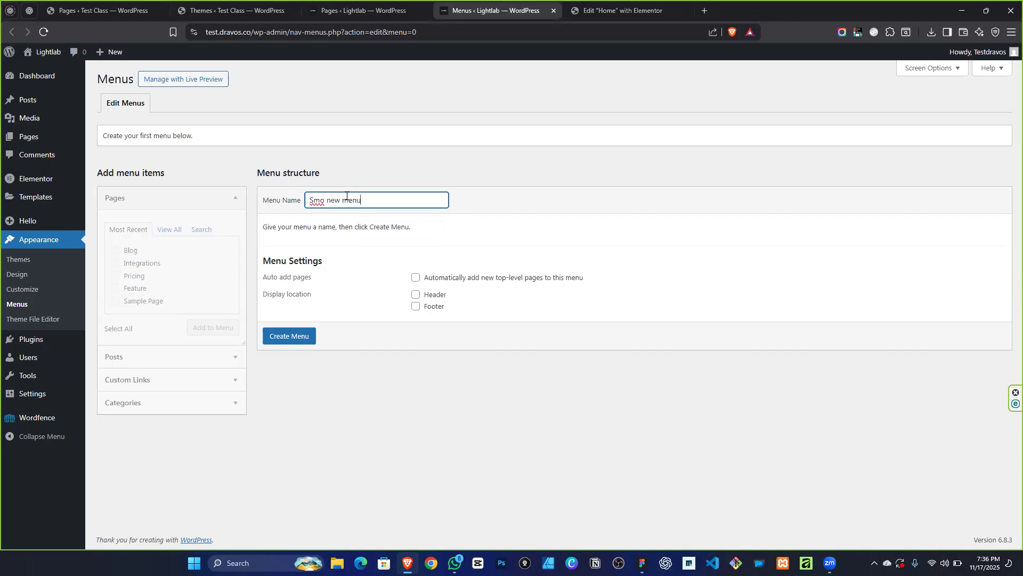
key(ctrl+a)
text(Header)
click(415, 294)
click(291, 341)
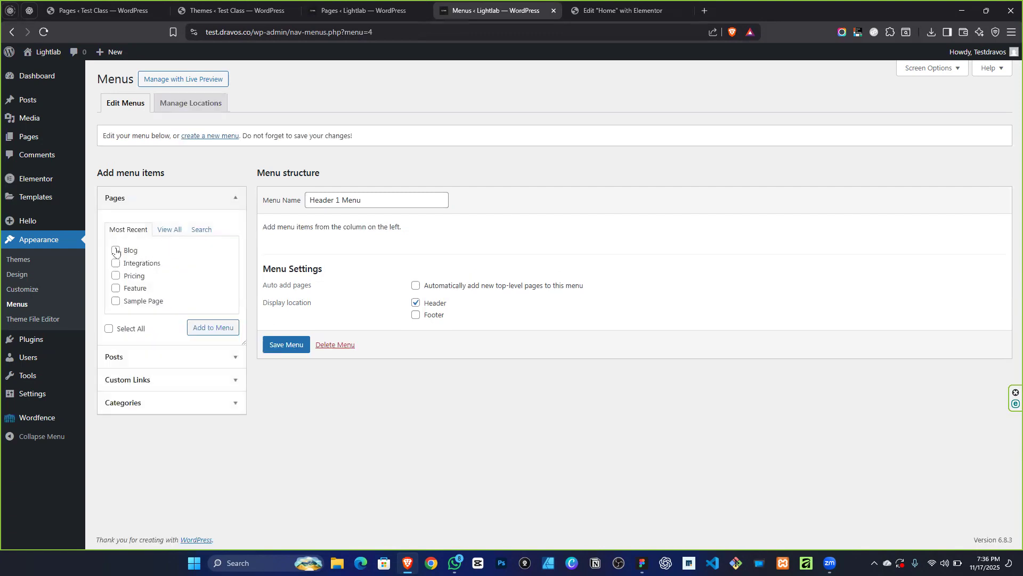
Add the Home, Blog, Feature, Integrations and Pricing pages to the Header 1 Menu.
click(115, 271)
click(165, 237)
click(170, 230)
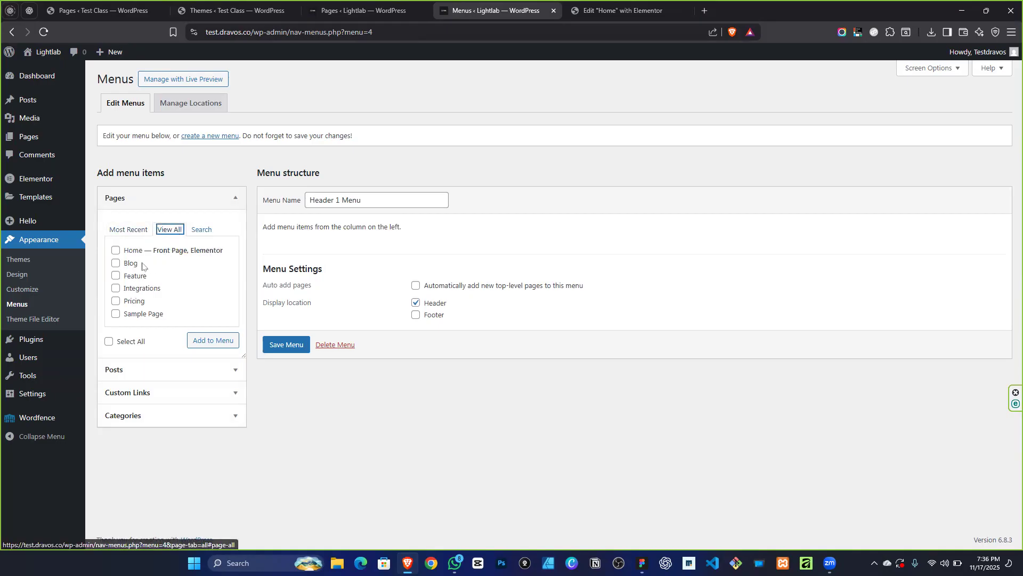
click(115, 264)
click(115, 276)
click(115, 288)
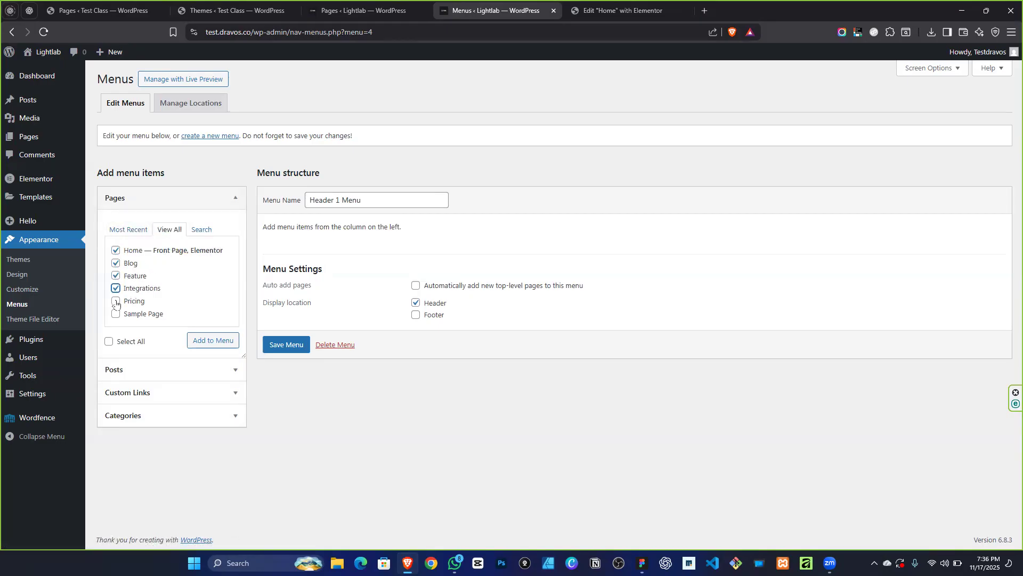
click(228, 340)
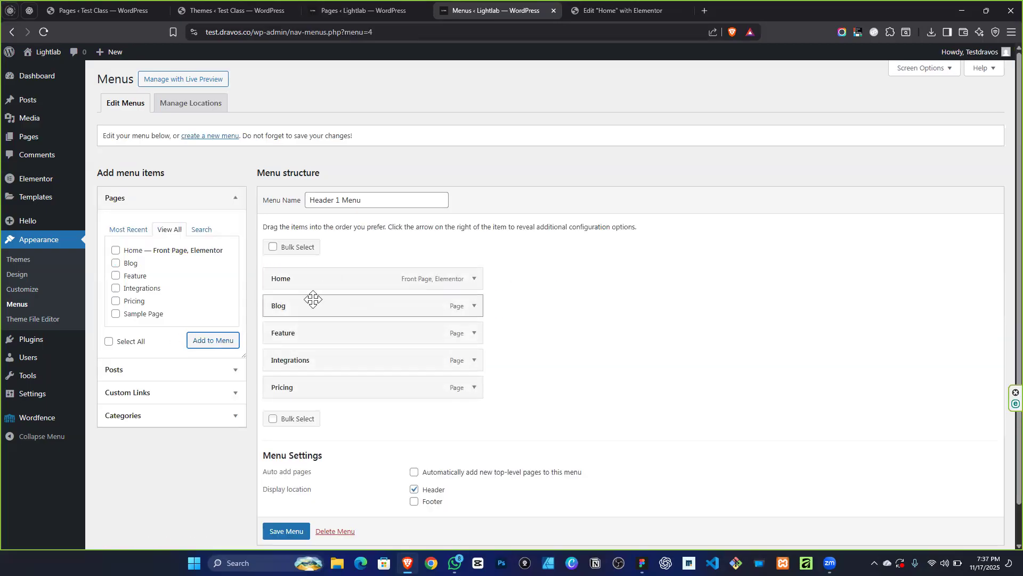
Reorder the menu items to Home, Feature, Pricing, Integrations, Blog, following the Figma design's navigation, and save the menu.
drag(299, 393, 299, 306)
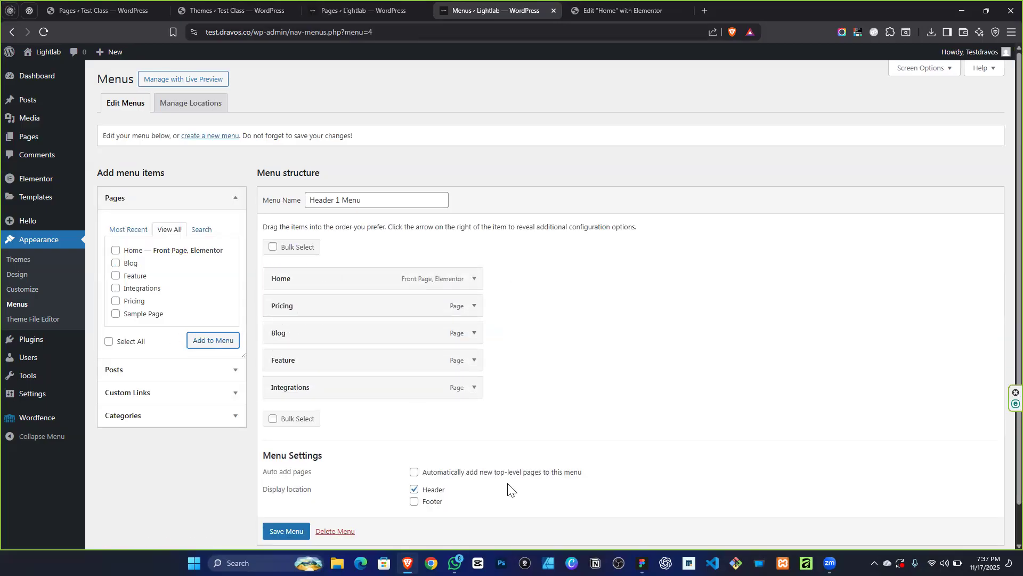
key(alt+Tab)
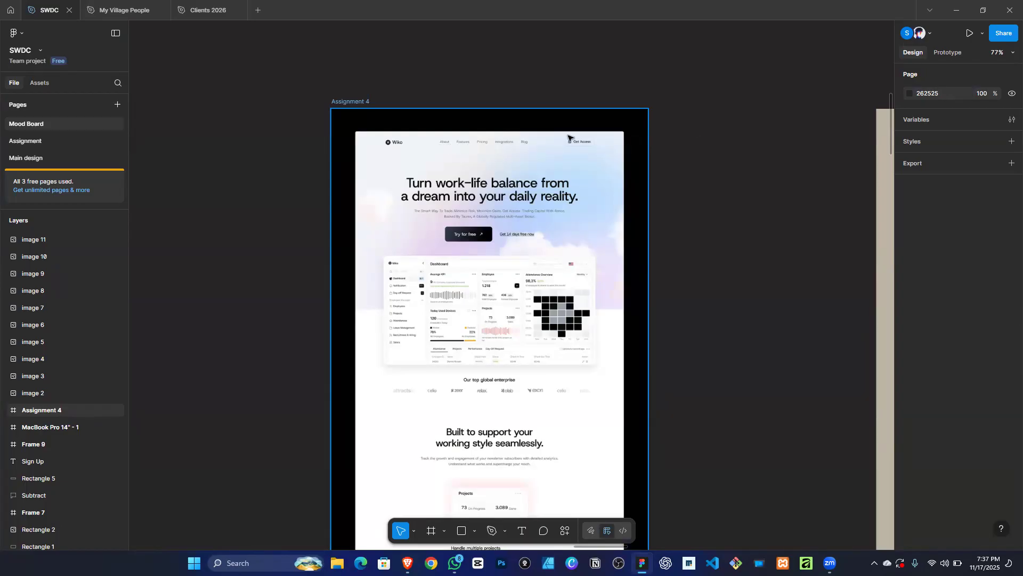
click(964, 11)
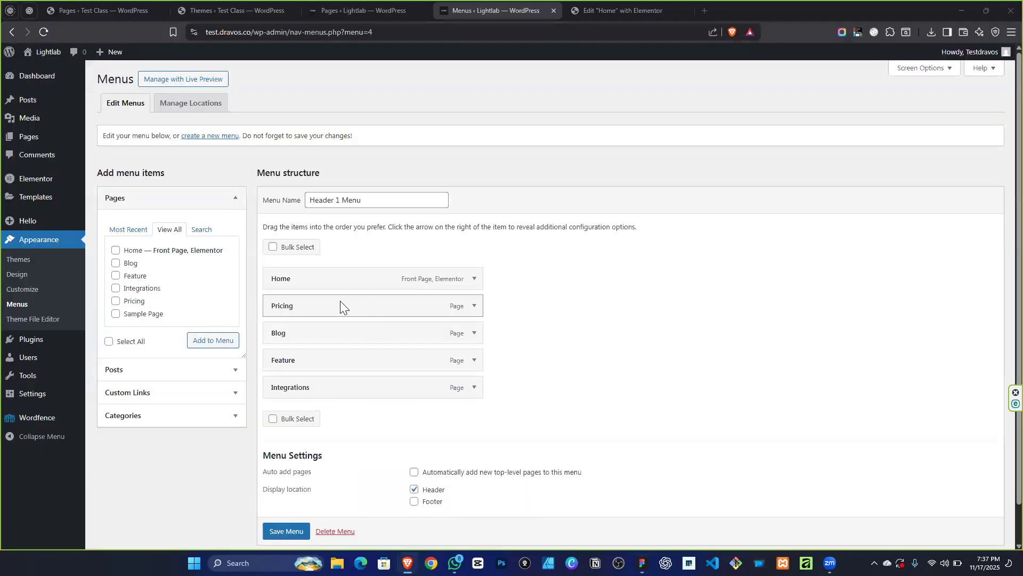
drag(327, 354, 324, 304)
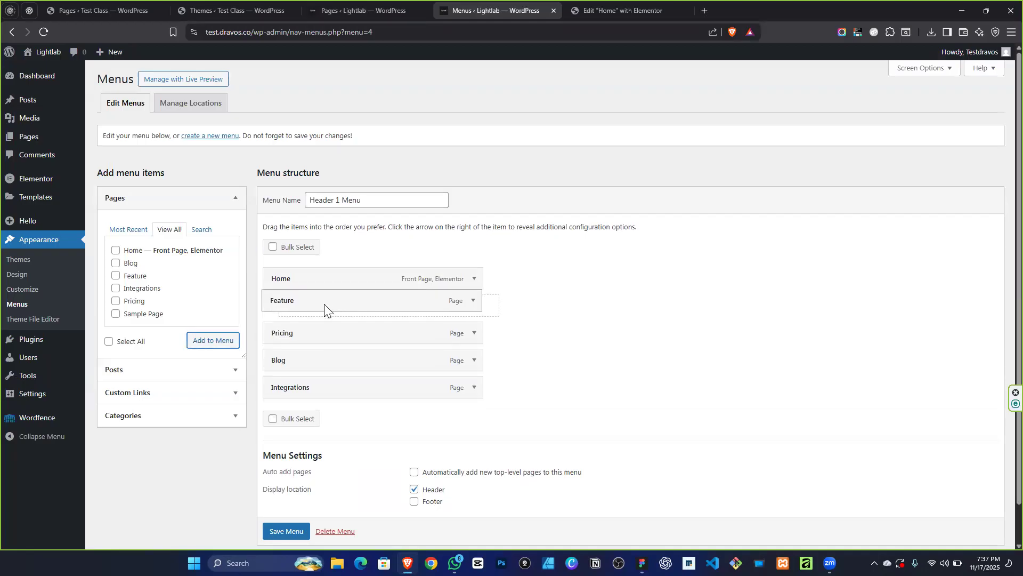
drag(316, 395, 304, 360)
scroll(315, 482, down, 1)
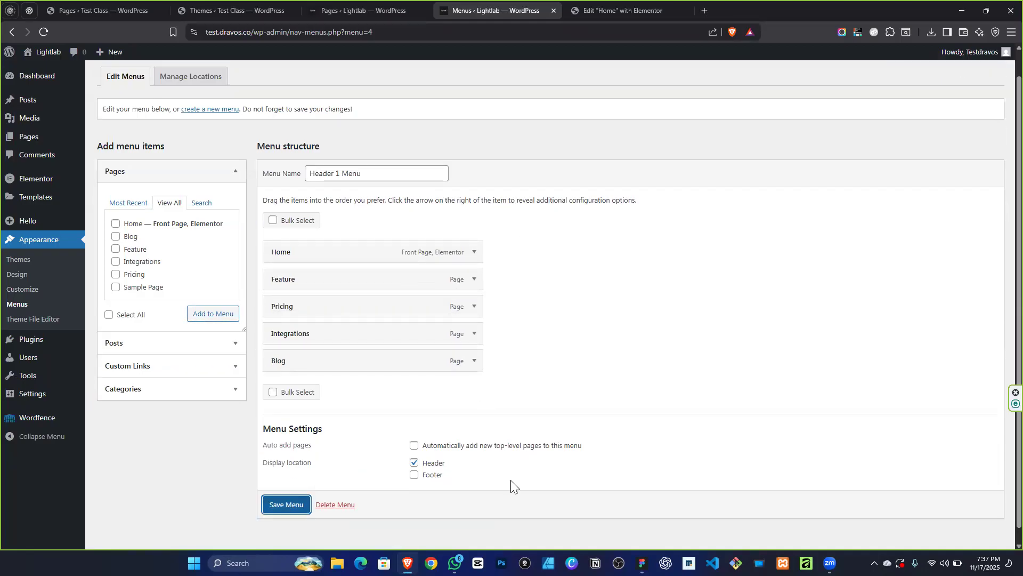
click(286, 504)
mouse_move(642, 563)
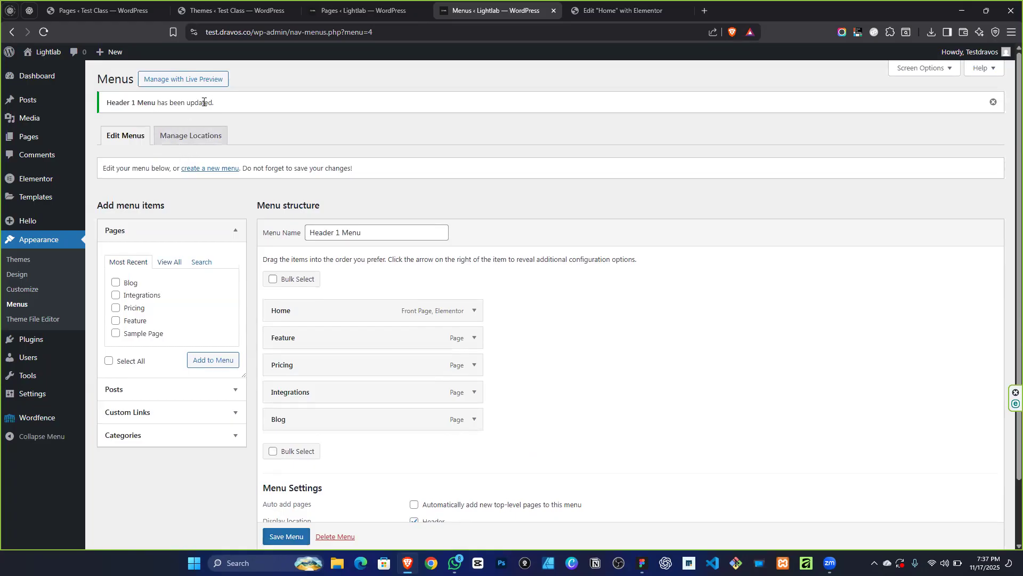
Return to the Home page's Elementor editor and reload it to load the new menu.
click(592, 11)
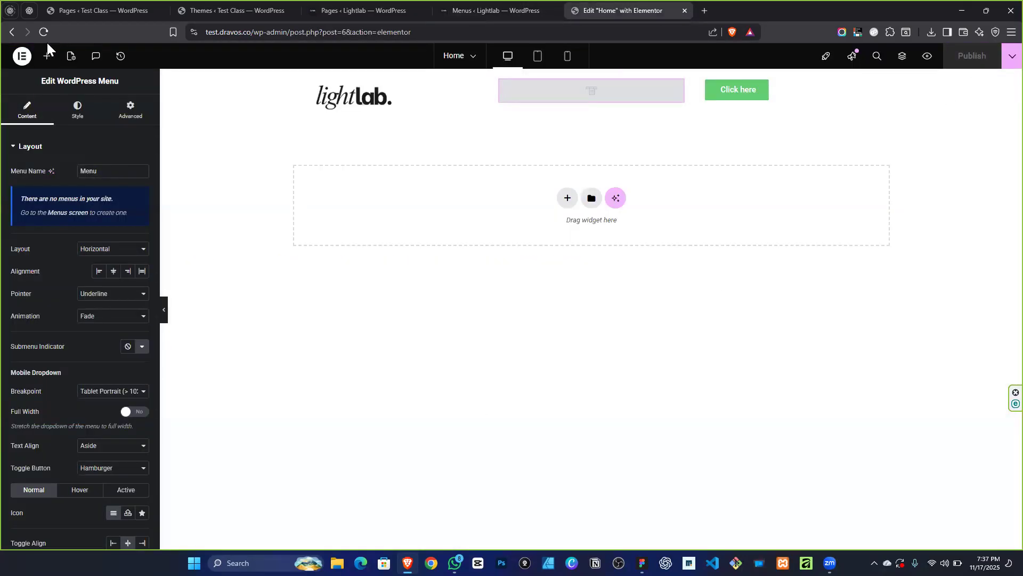
key(F5)
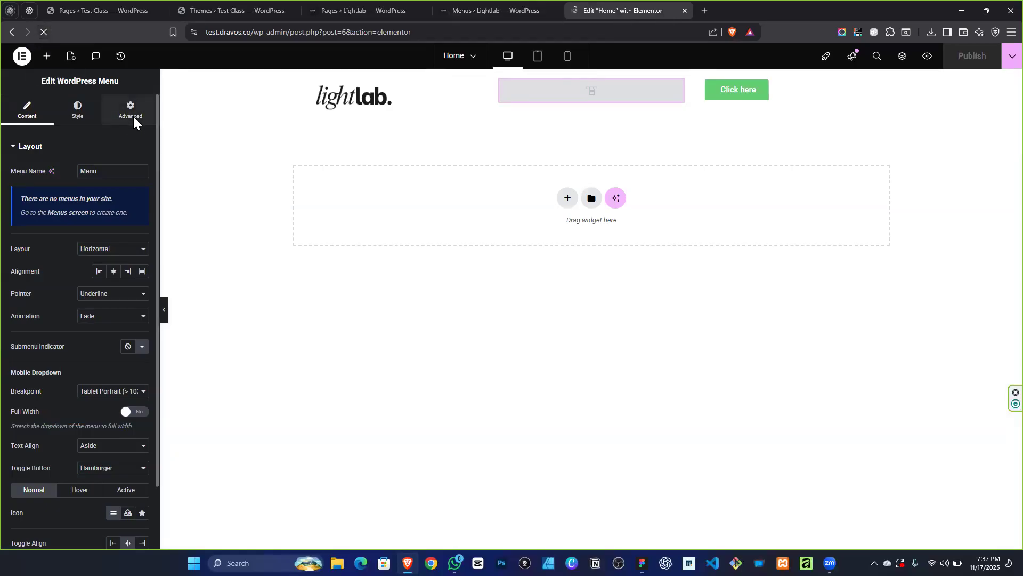
right_click(134, 123)
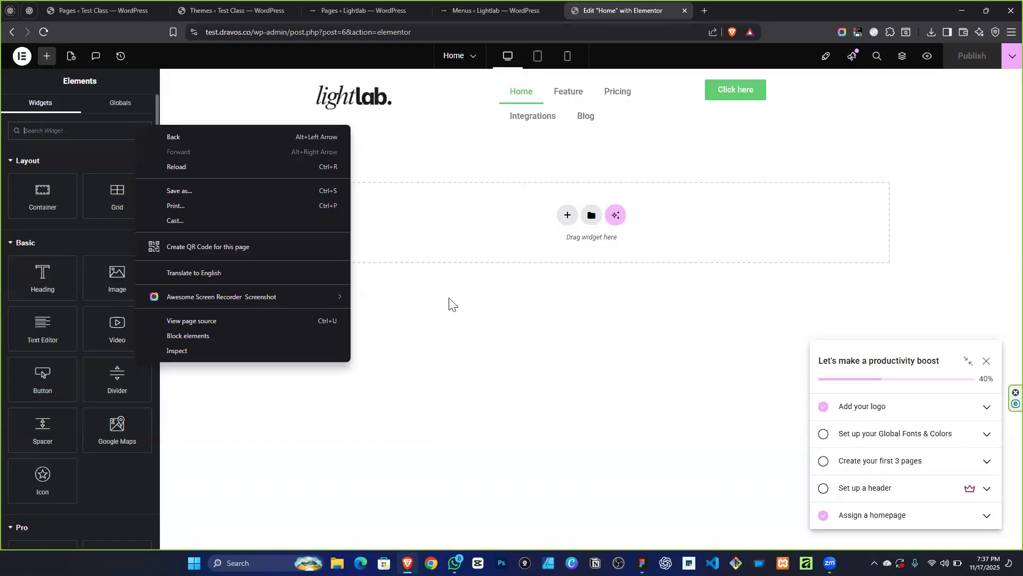
click(532, 442)
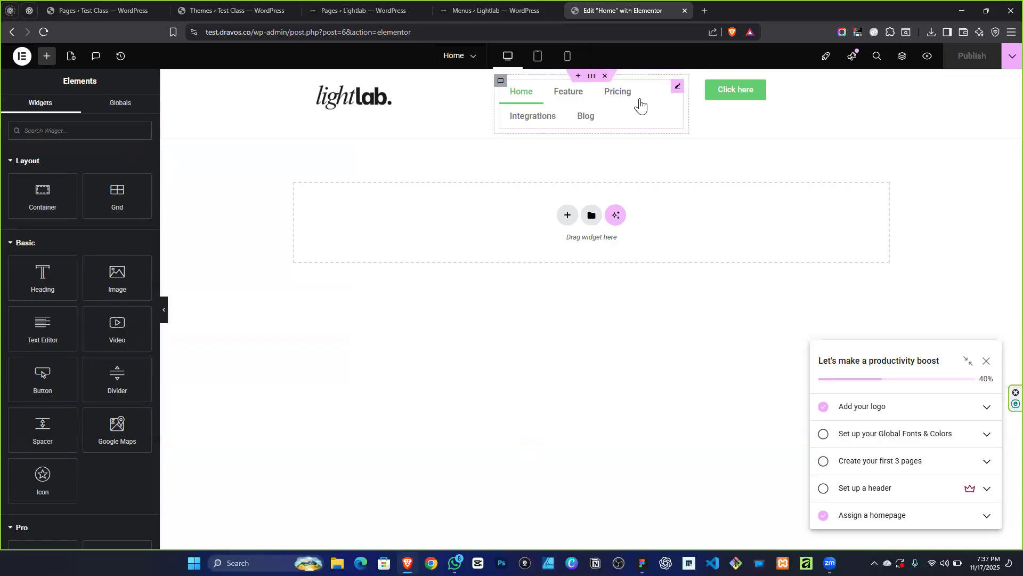
Narrow the header's logo container to 46% width and set the logo image's width to 100%.
drag(683, 97, 801, 109)
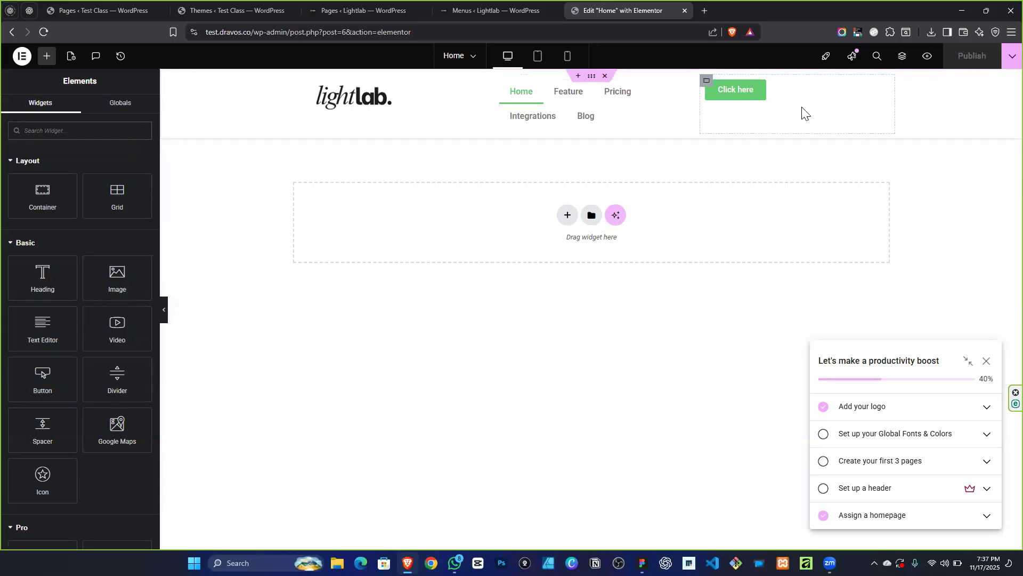
click(434, 110)
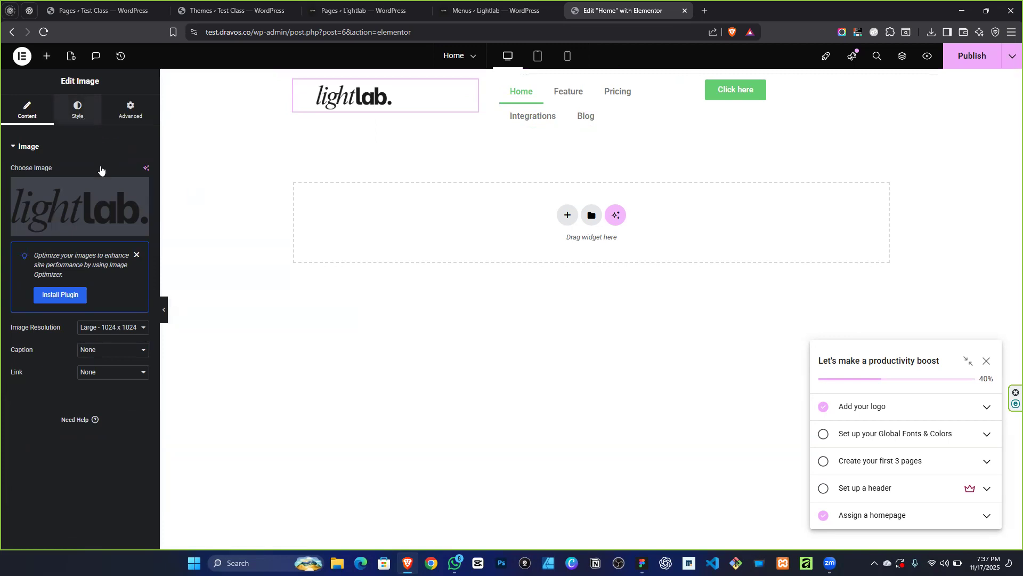
click(78, 109)
drag(78, 207, 61, 206)
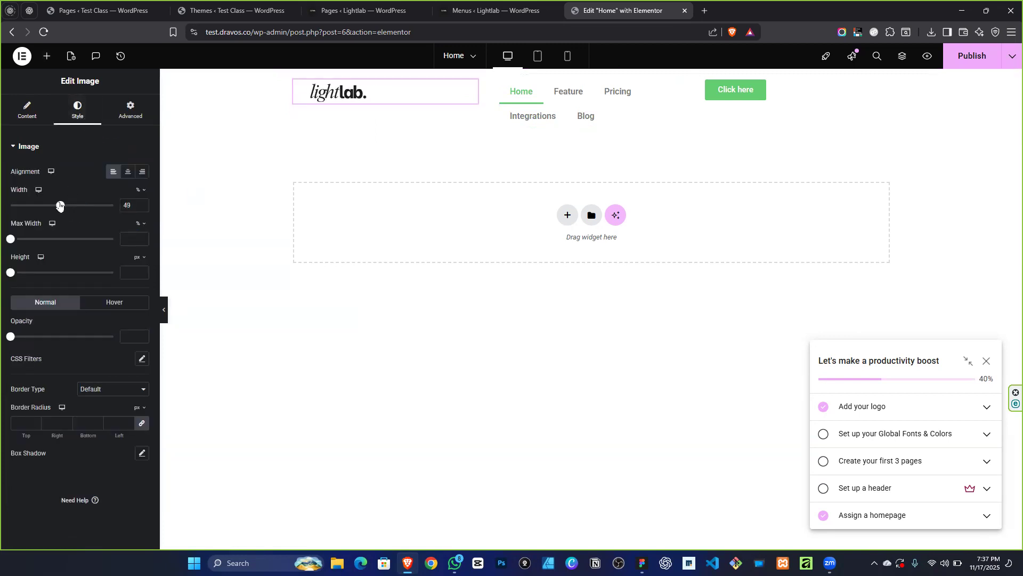
click(295, 80)
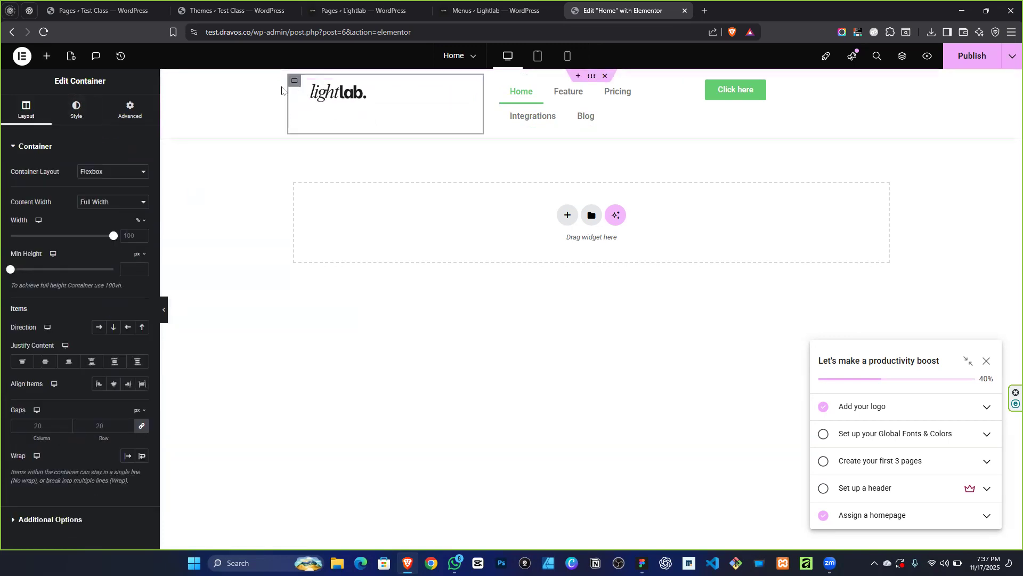
drag(105, 239, 54, 230)
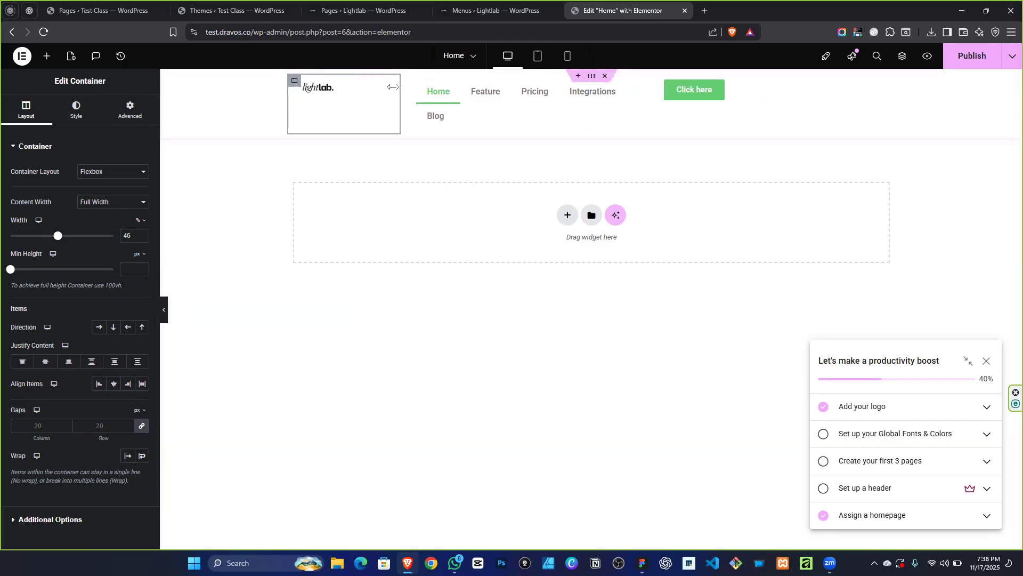
click(376, 98)
drag(62, 207, 129, 213)
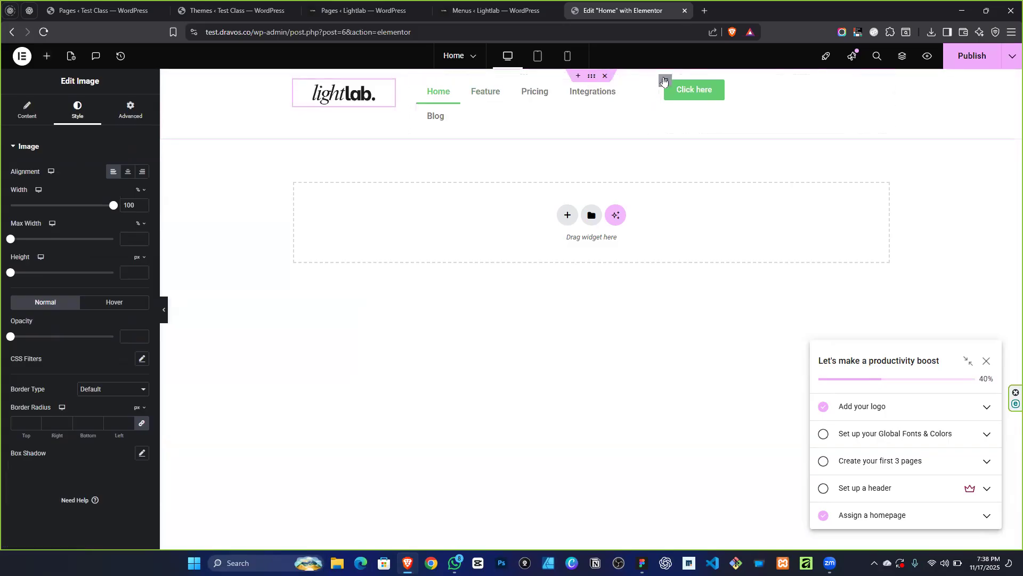
Set the header button's container to 21% width and center its content both horizontally and vertically.
click(302, 178)
drag(112, 236, 30, 238)
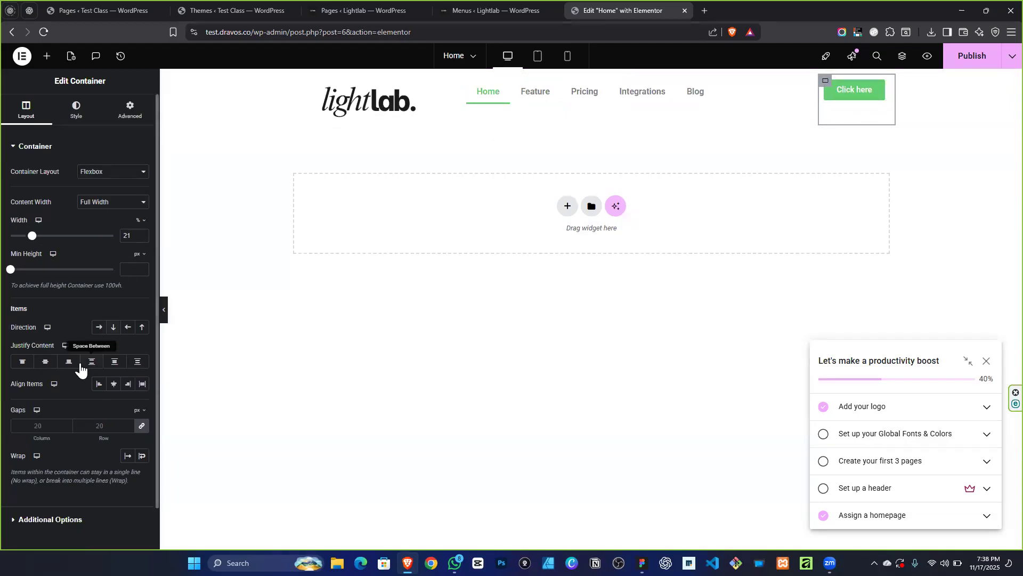
click(114, 383)
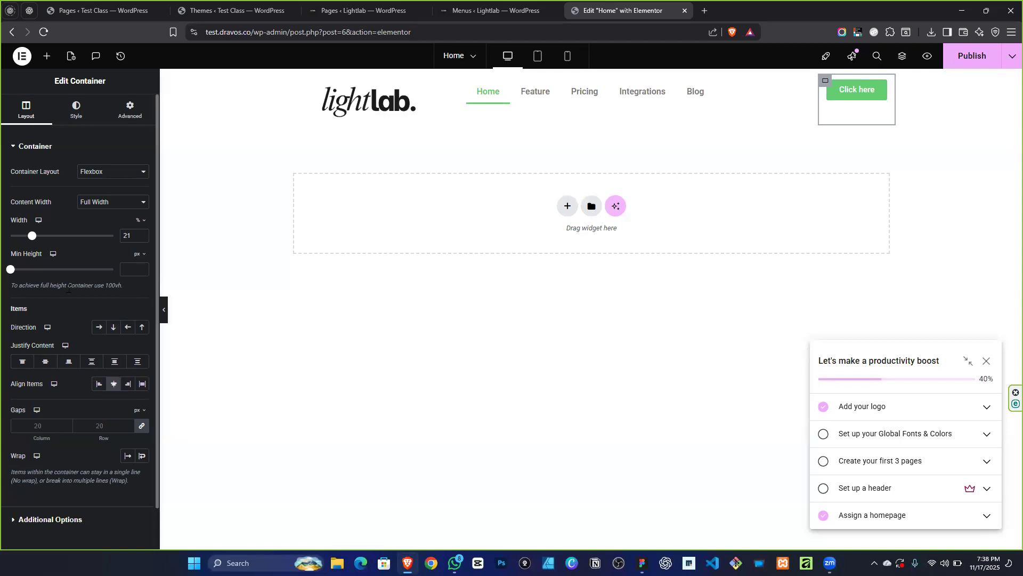
click(45, 362)
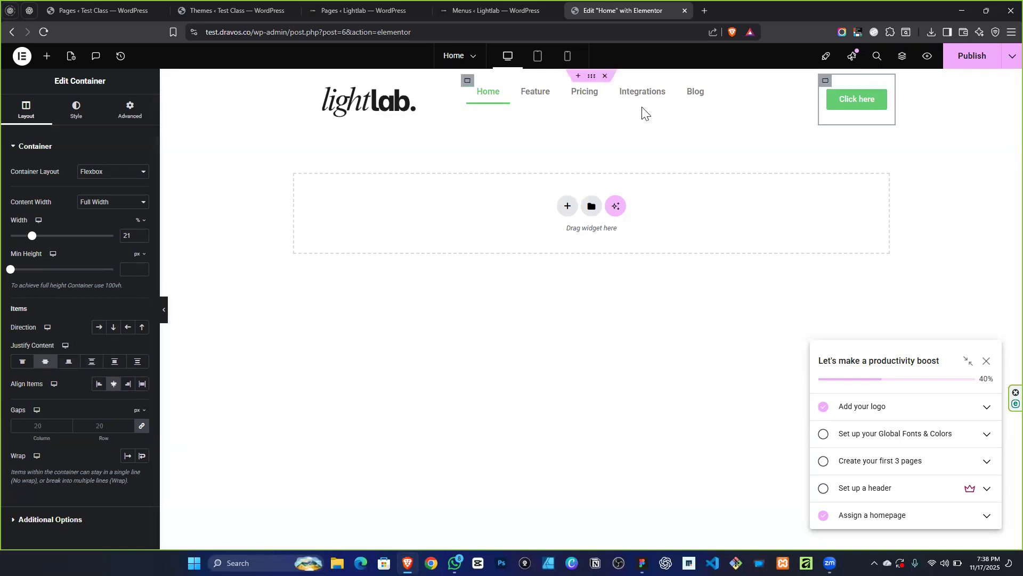
Center the menu container's items both ways, and set the WordPress Menu widget and the logo image to center alignment.
click(467, 81)
click(45, 361)
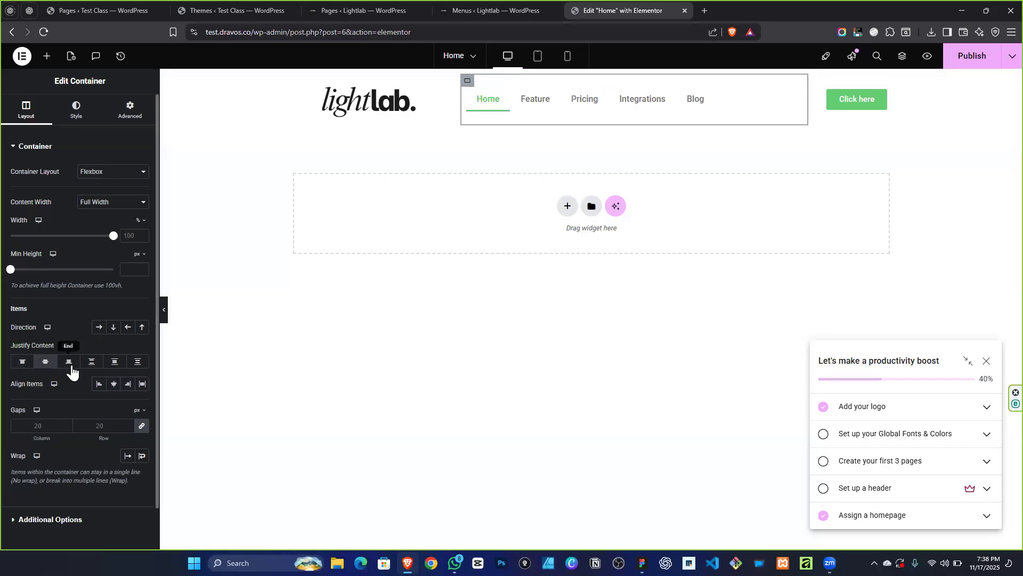
click(114, 384)
click(113, 384)
click(114, 383)
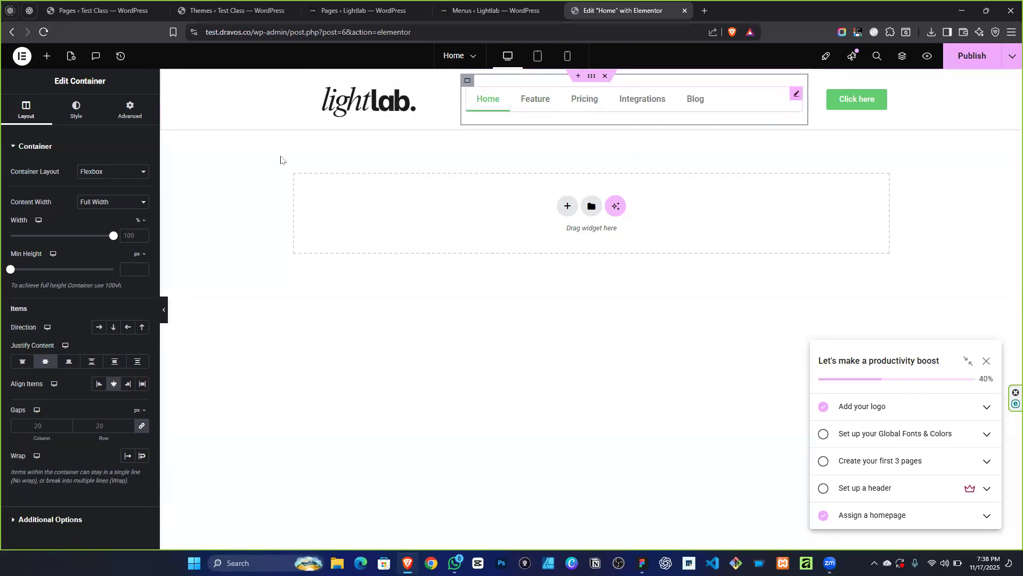
click(114, 259)
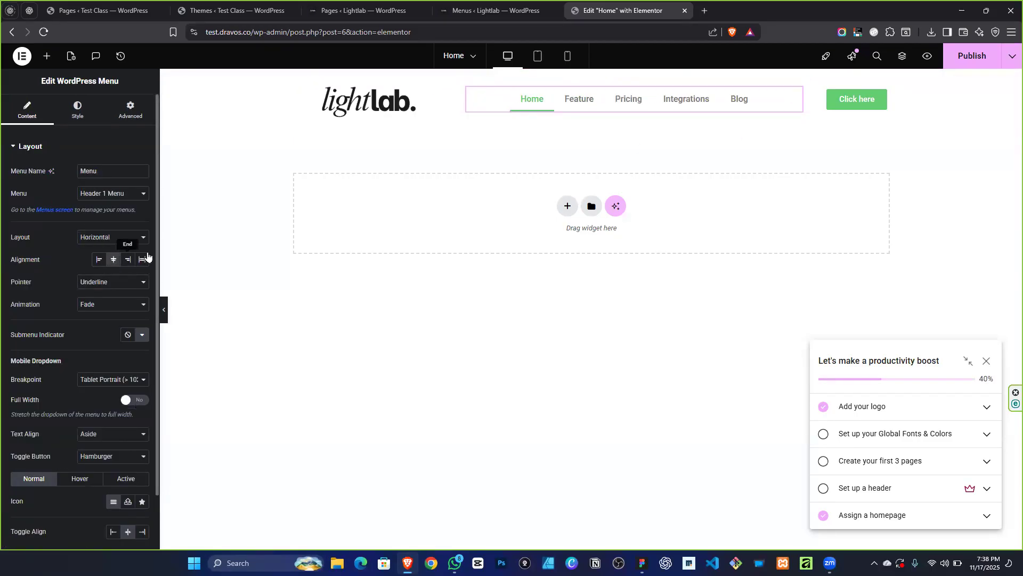
click(439, 84)
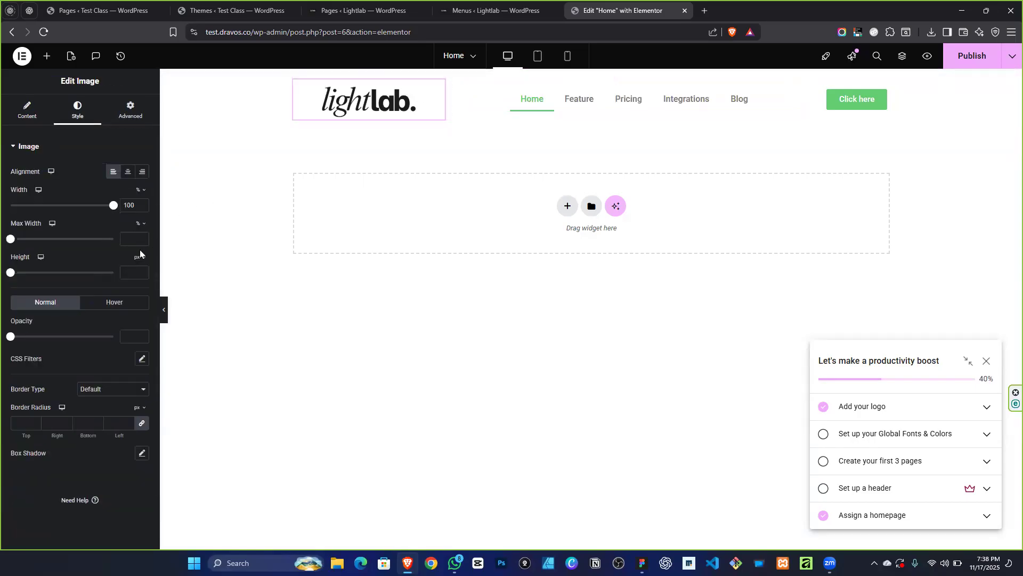
click(128, 171)
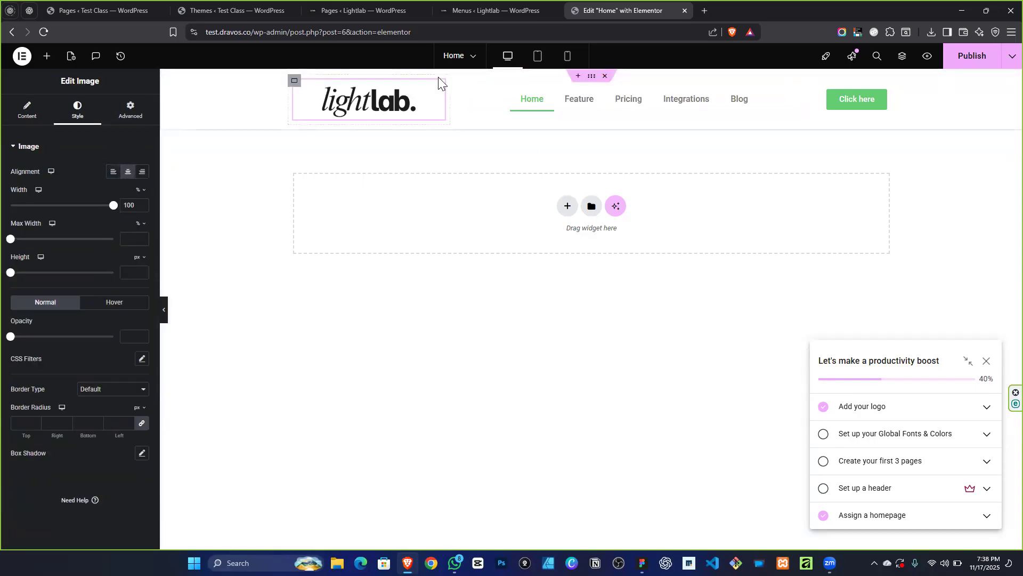
Select the header's Click here button and examine the Get Access button in the Figma design for reference.
click(882, 103)
click(641, 563)
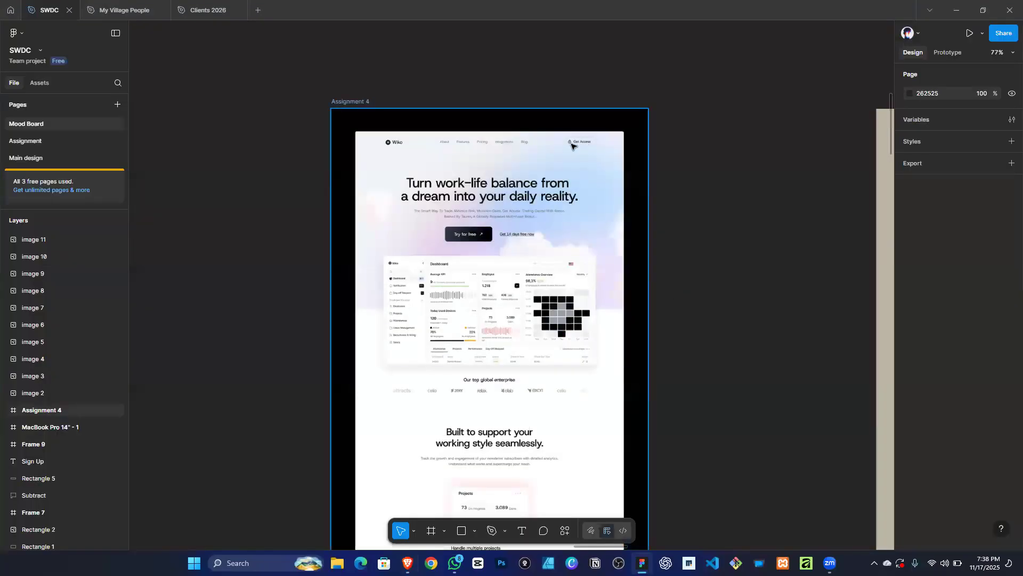
scroll(586, 144, up, 10)
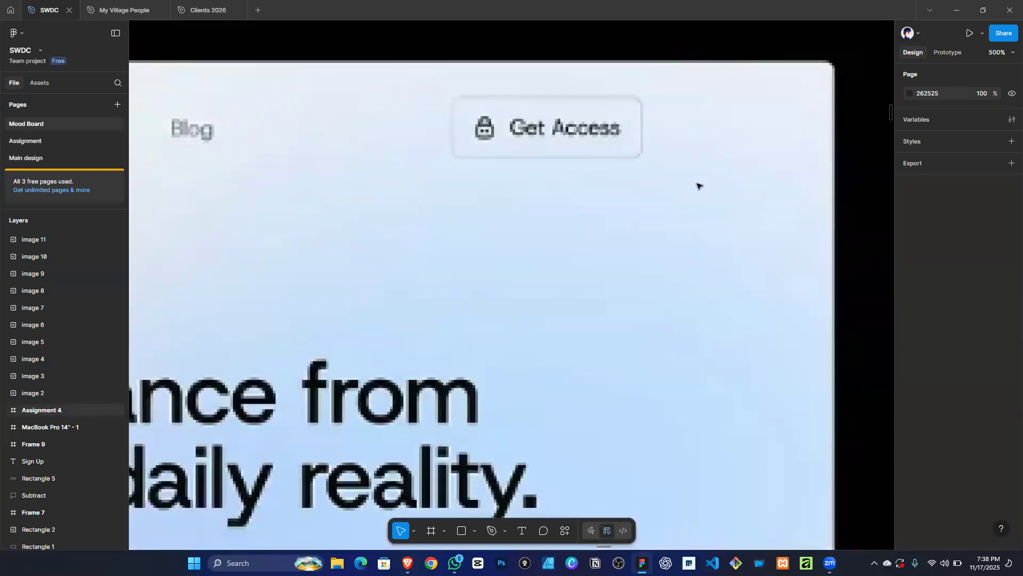
click(953, 10)
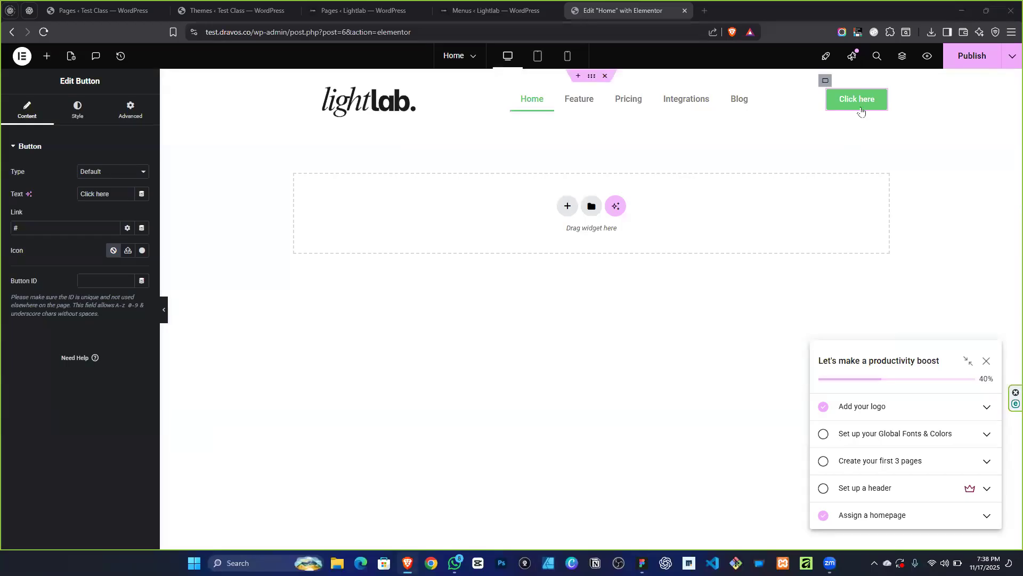
Change the header button's text to Get Access.
click(114, 197)
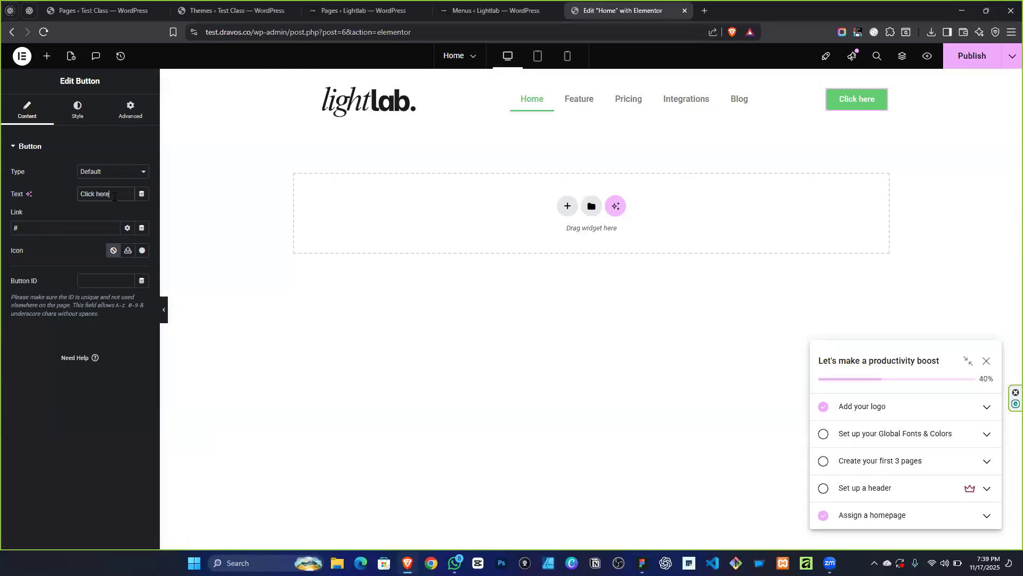
text(Get )
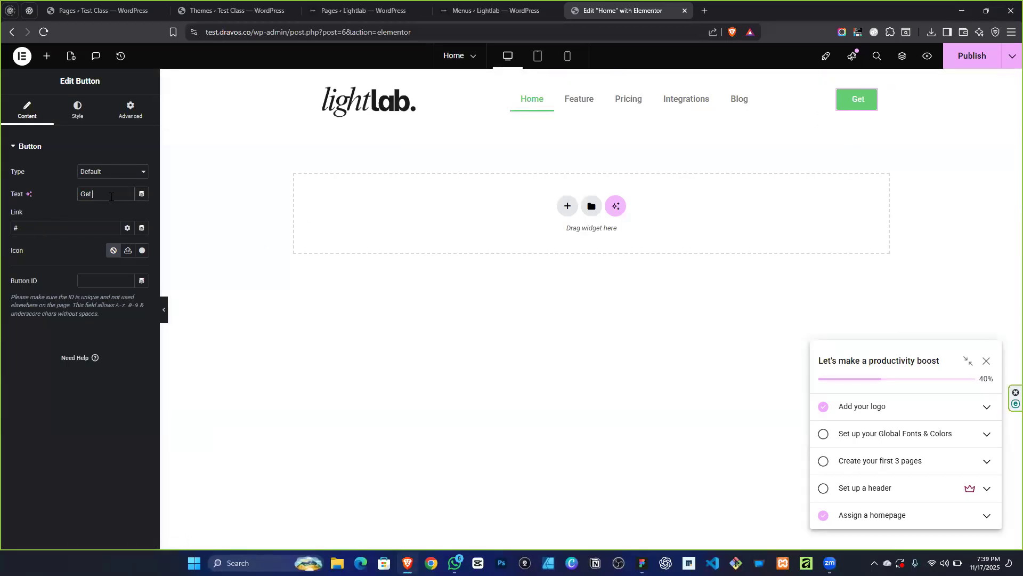
text(Access)
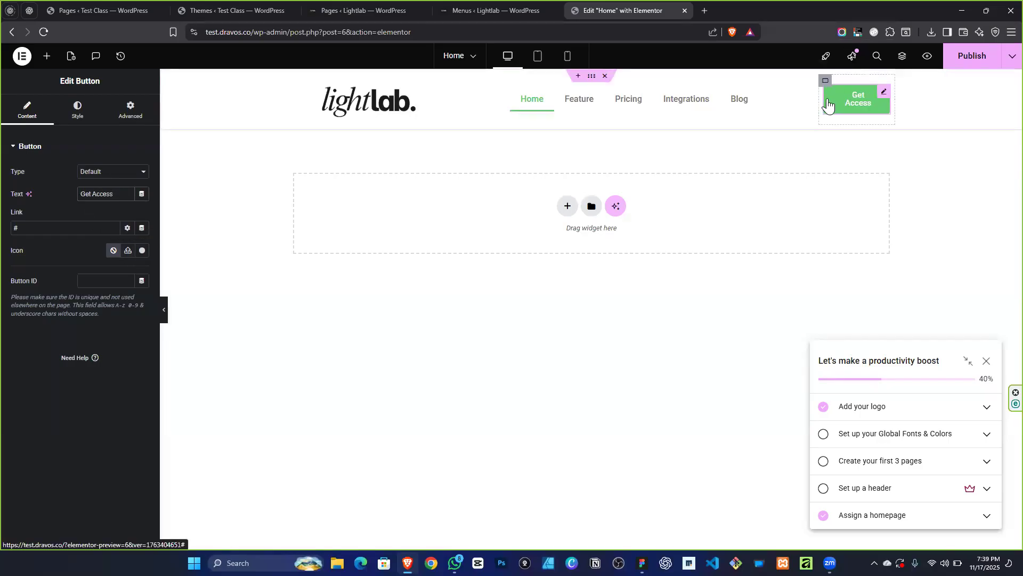
Widen the header button's container to 25% and clear the placeholder link from the Get Access button.
click(825, 80)
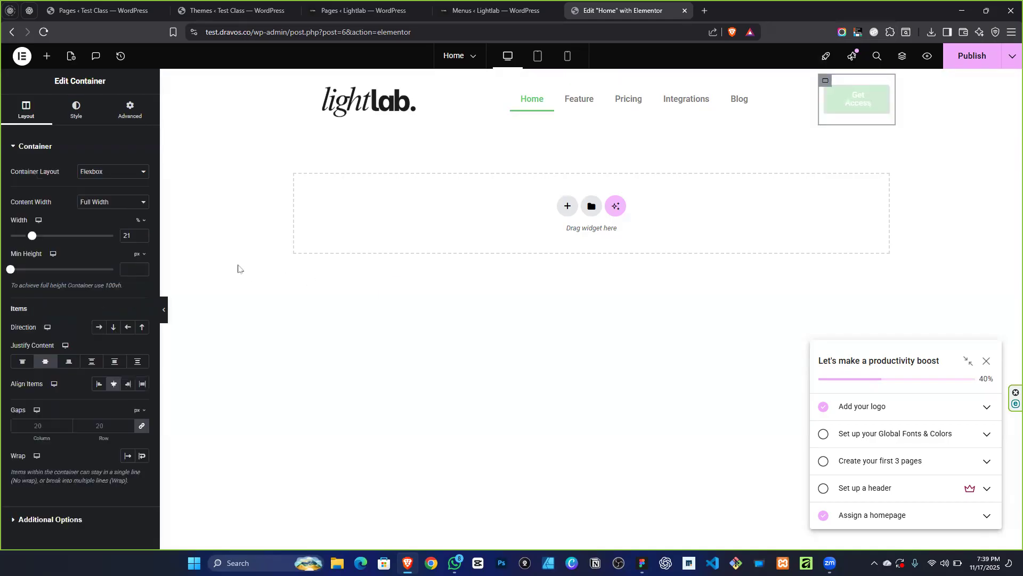
drag(30, 235, 36, 237)
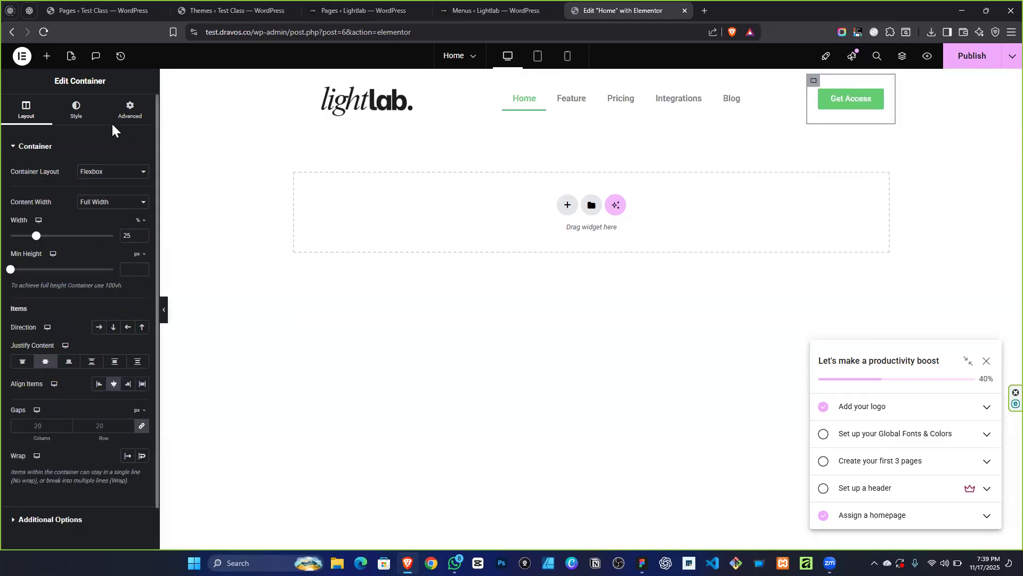
click(880, 98)
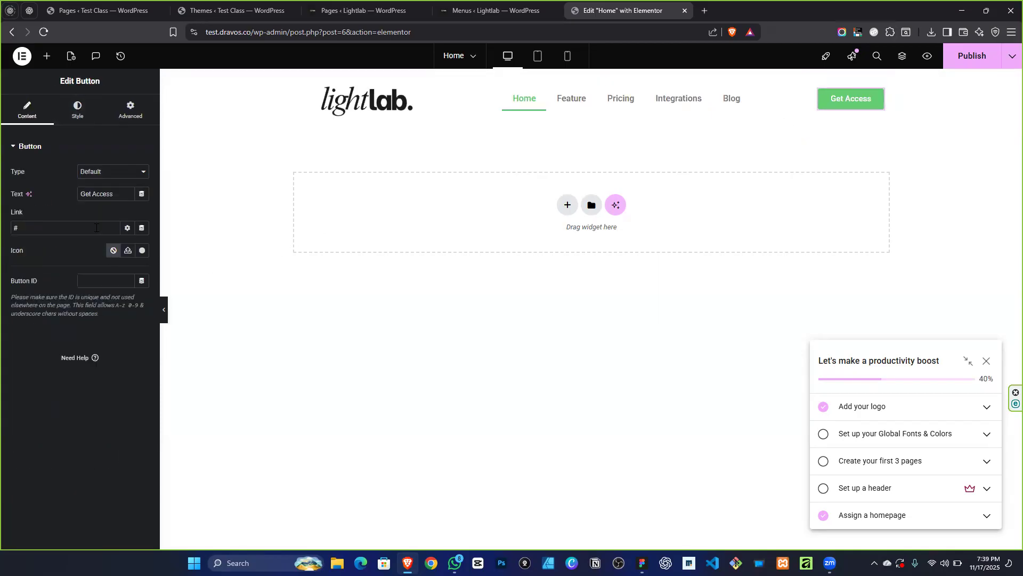
click(107, 221)
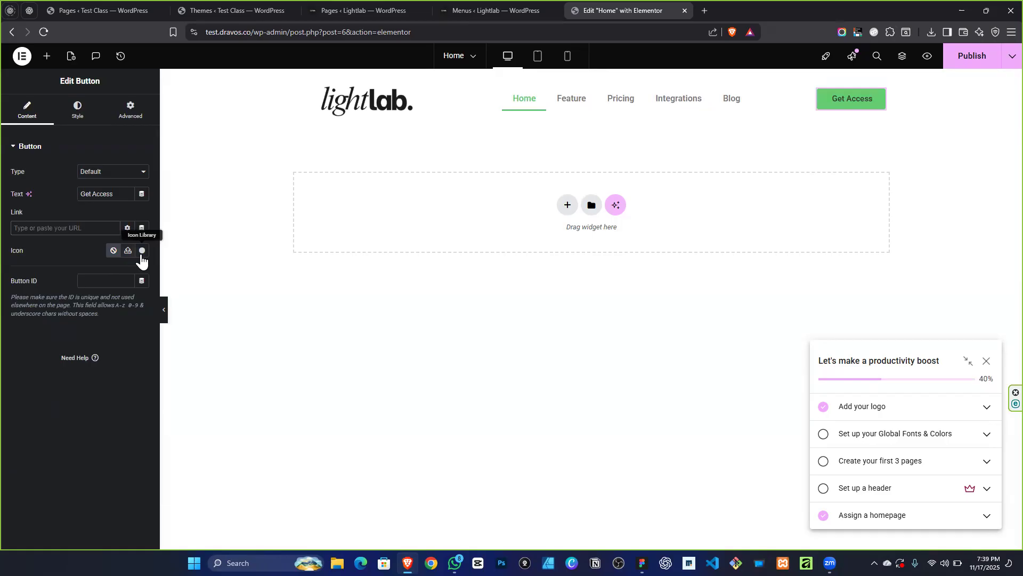
Search the button's icon library for a suitable lock or access icon, checking the Font Awesome Regular, Solid and Brands sets.
click(142, 250)
click(481, 131)
text(lock)
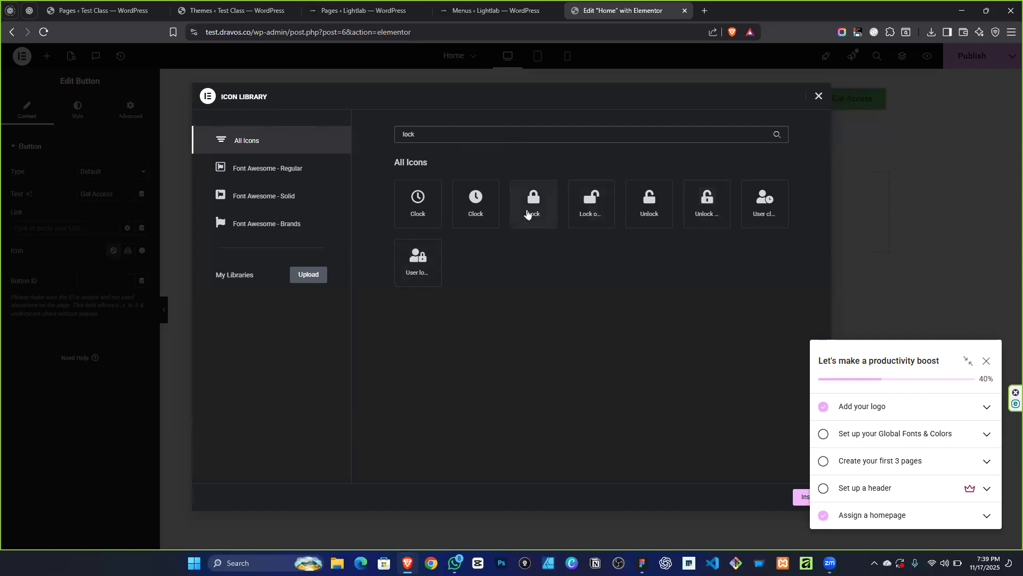
click(316, 177)
click(280, 198)
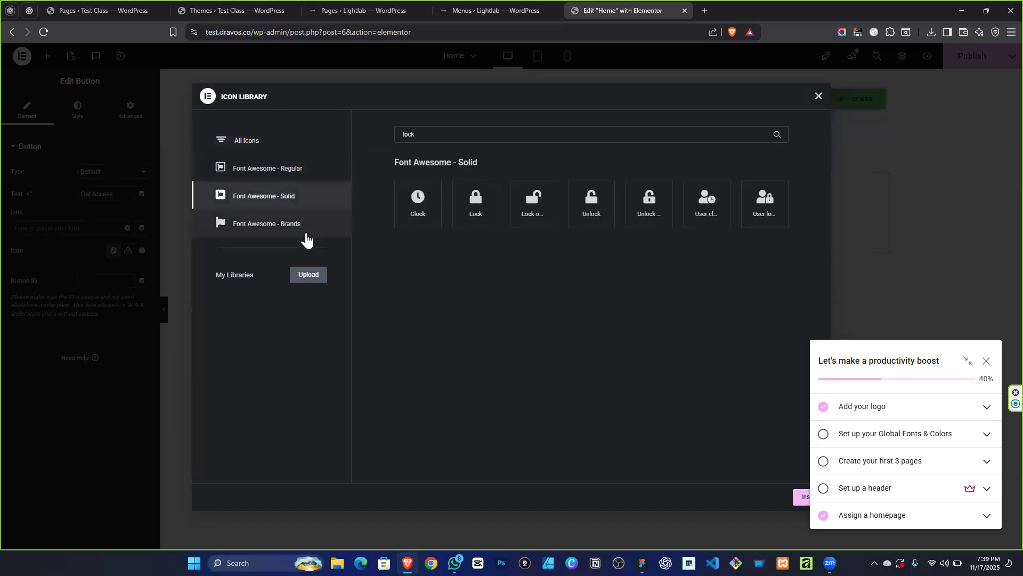
click(307, 233)
click(270, 179)
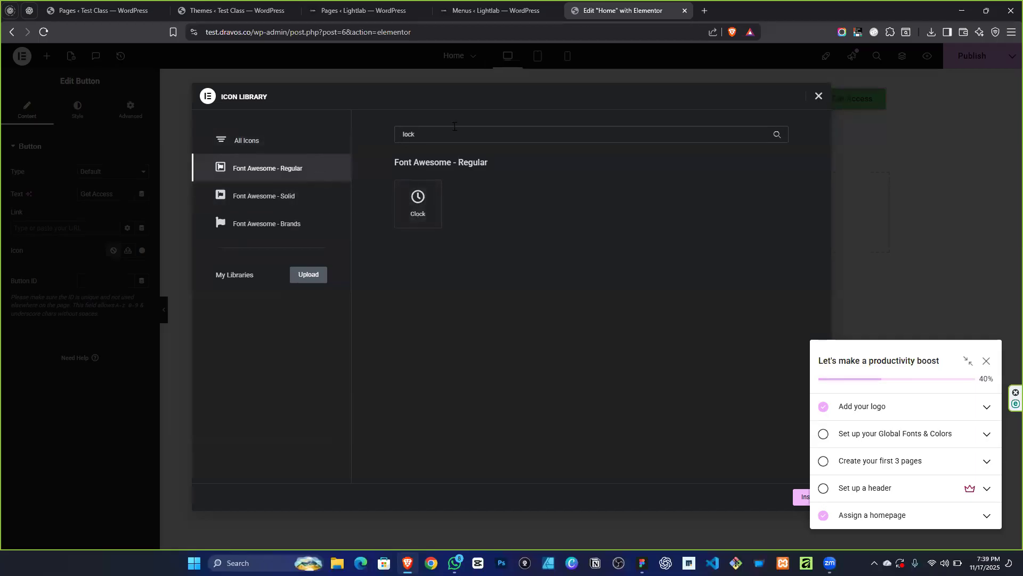
text(lock)
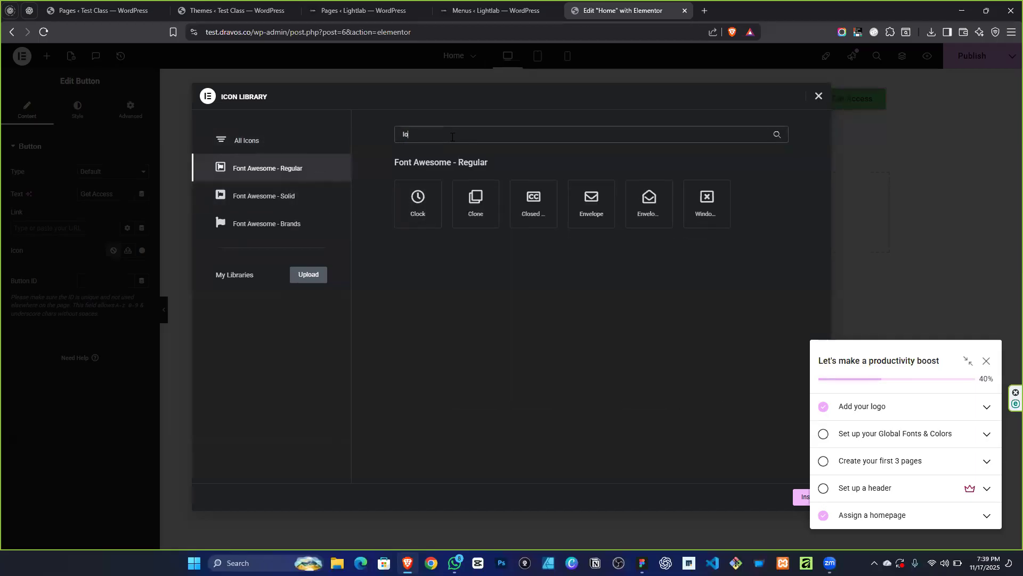
key(BackSpace)
key(BackSpace)
key(BackSpace)
key(BackSpace)
text(acess)
key(BackSpace)
key(BackSpace)
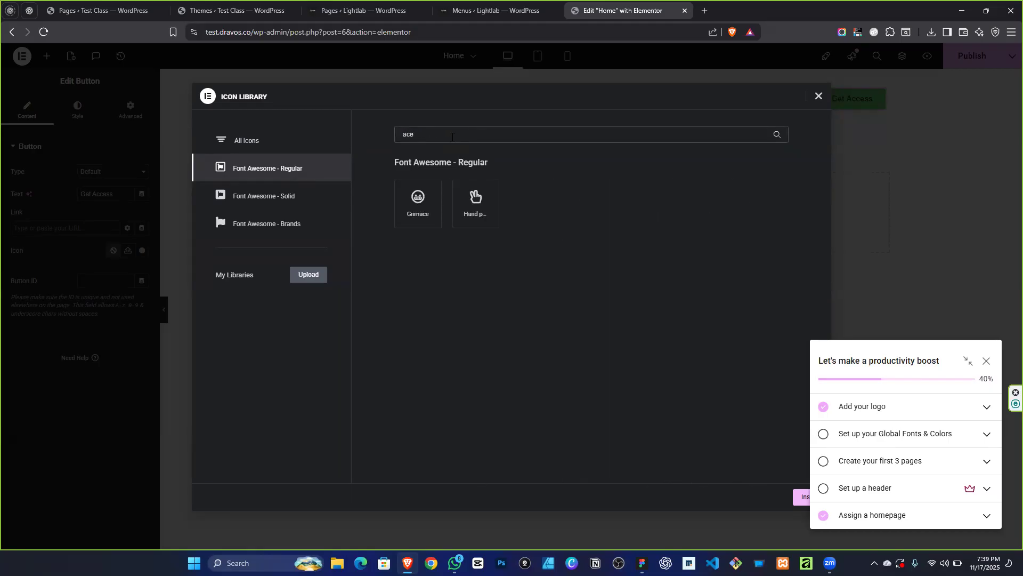
key(BackSpace)
text(c)
click(820, 97)
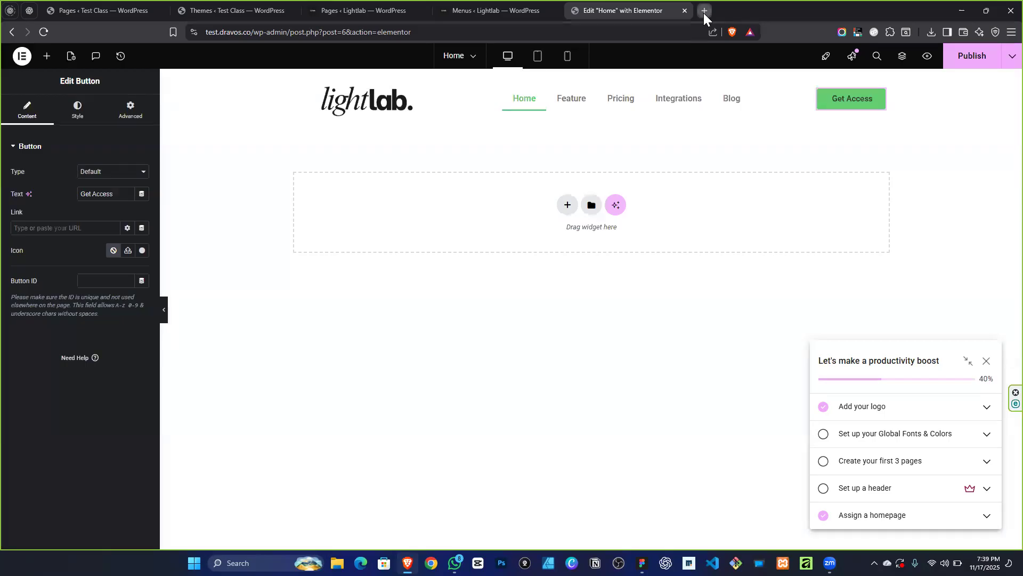
Search the web for noun project in a new tab and open the Noun Project site.
click(704, 11)
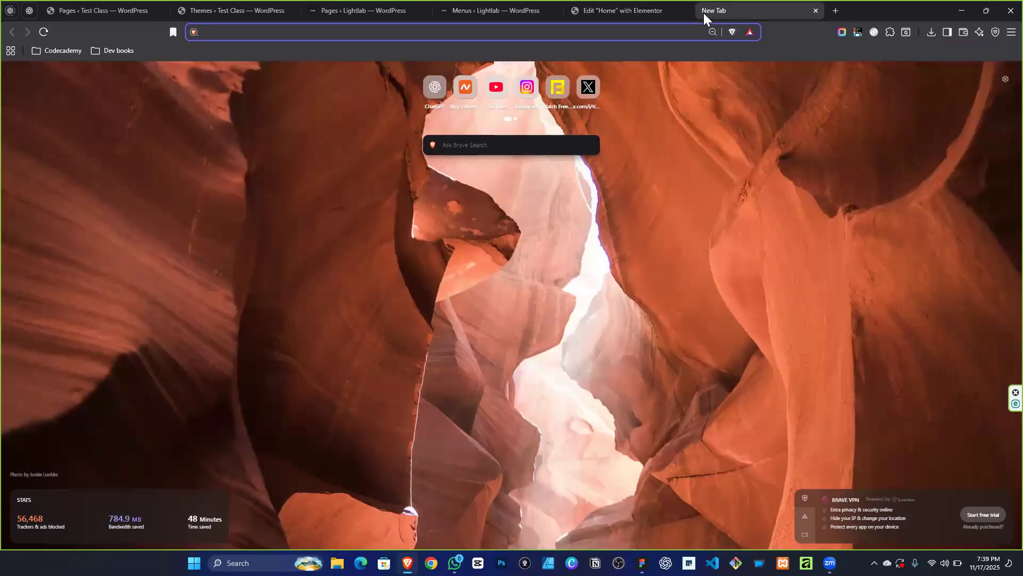
text(noun pro)
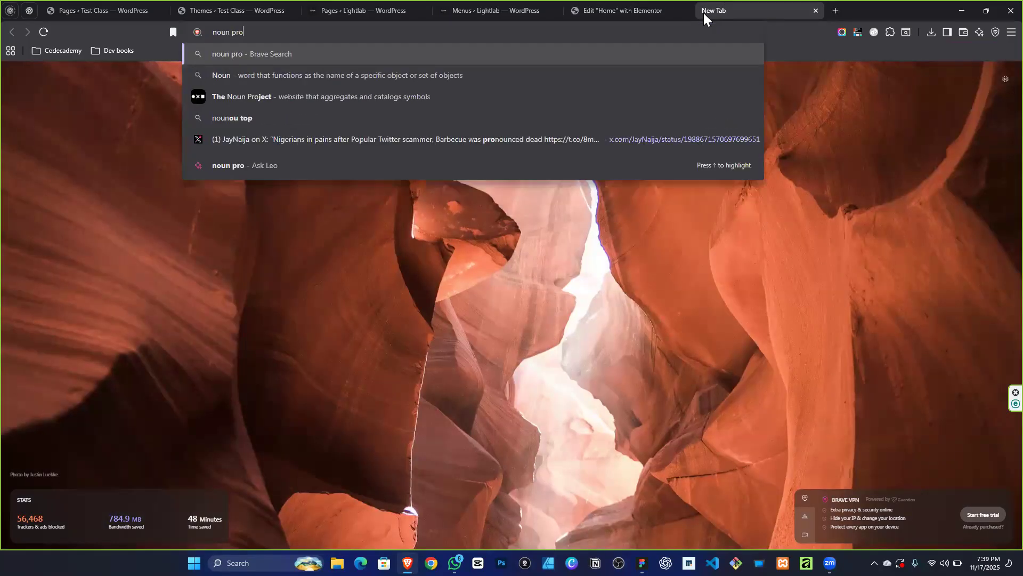
text(ject)
key(Return)
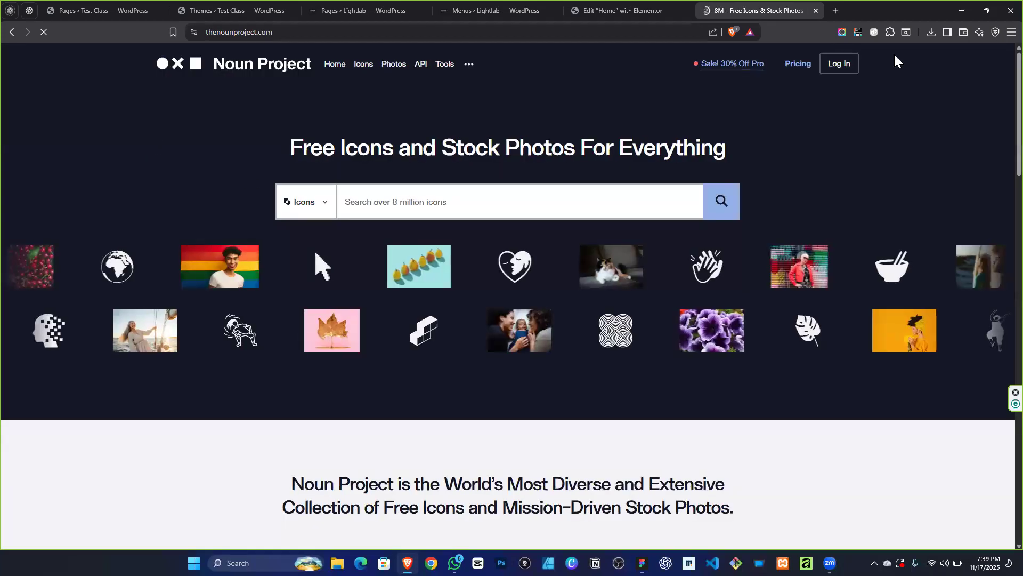
Log in to Noun Project with a Google account.
click(843, 65)
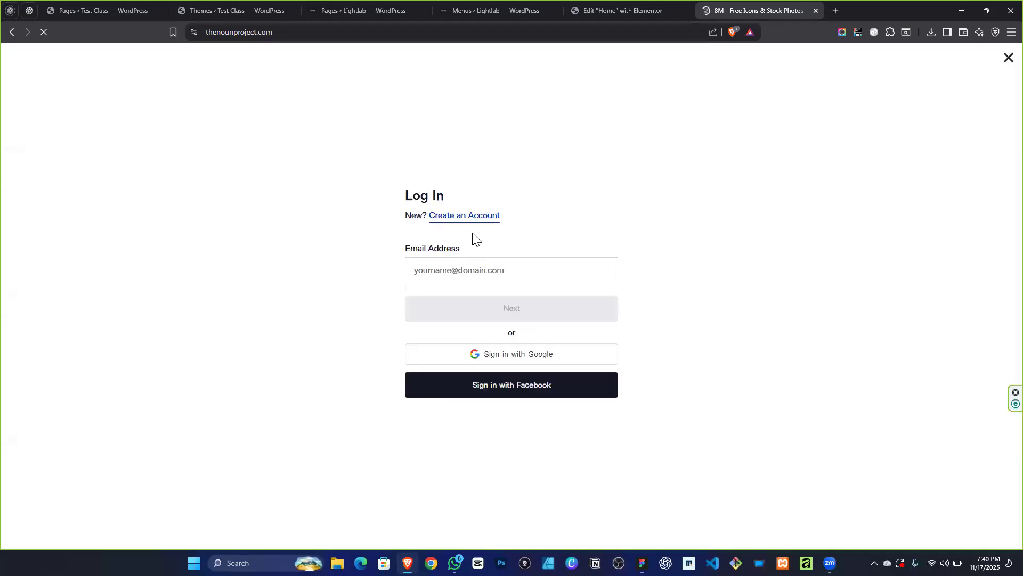
click(485, 356)
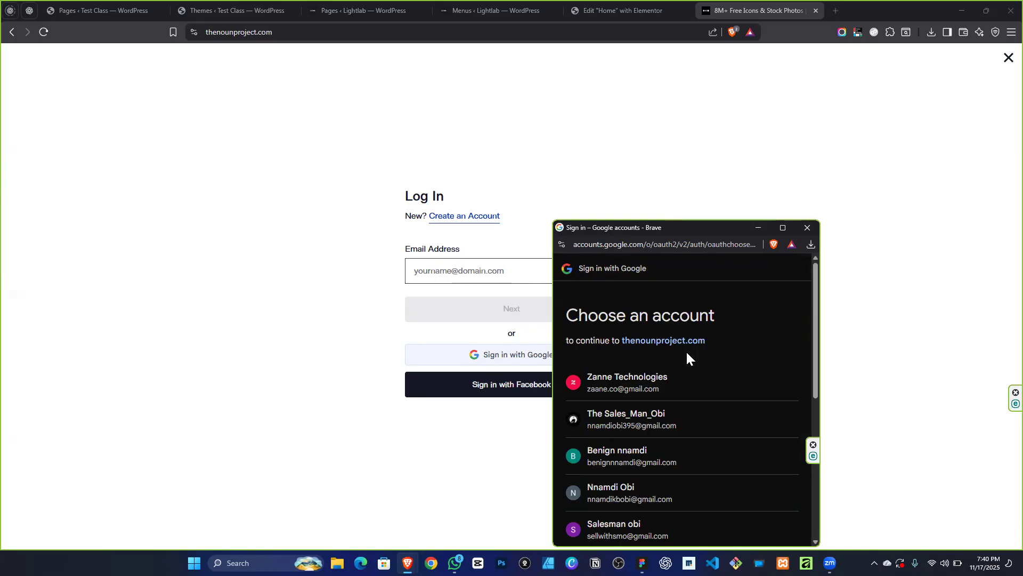
click(623, 485)
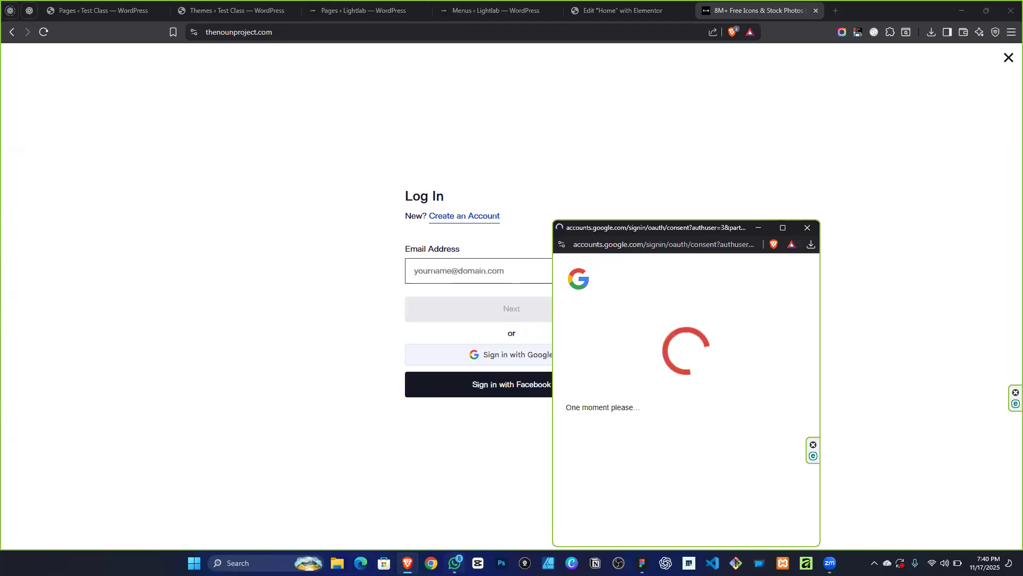
click(454, 563)
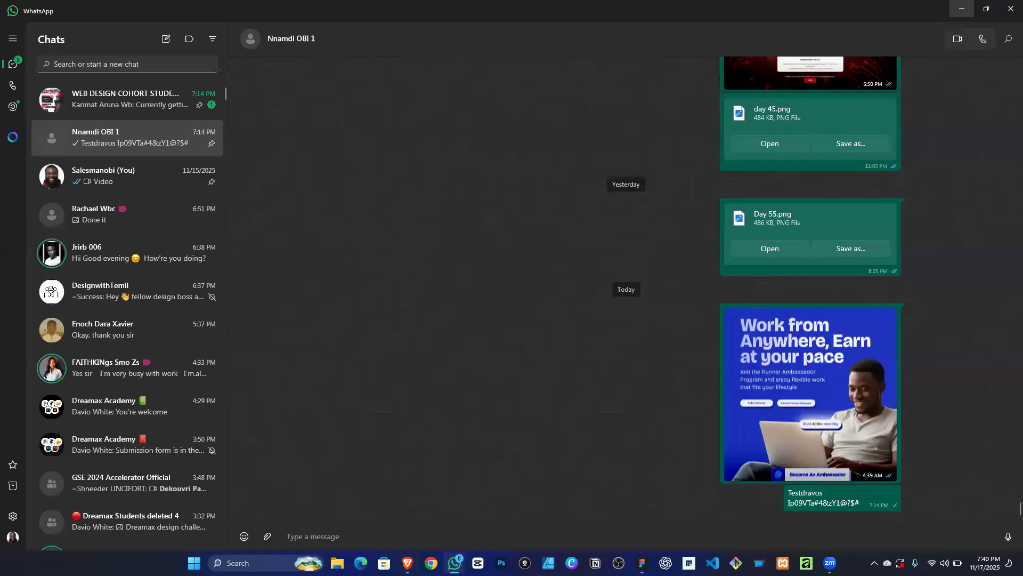
click(455, 562)
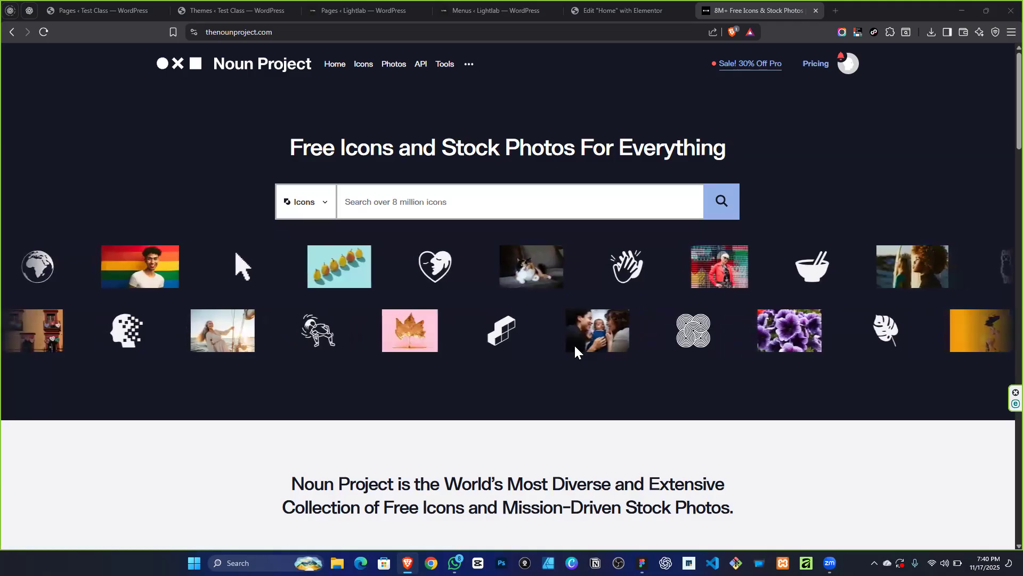
Search Noun Project for lock icons, compare them with the Figma button and open the plain outlined lock locked icon.
click(449, 200)
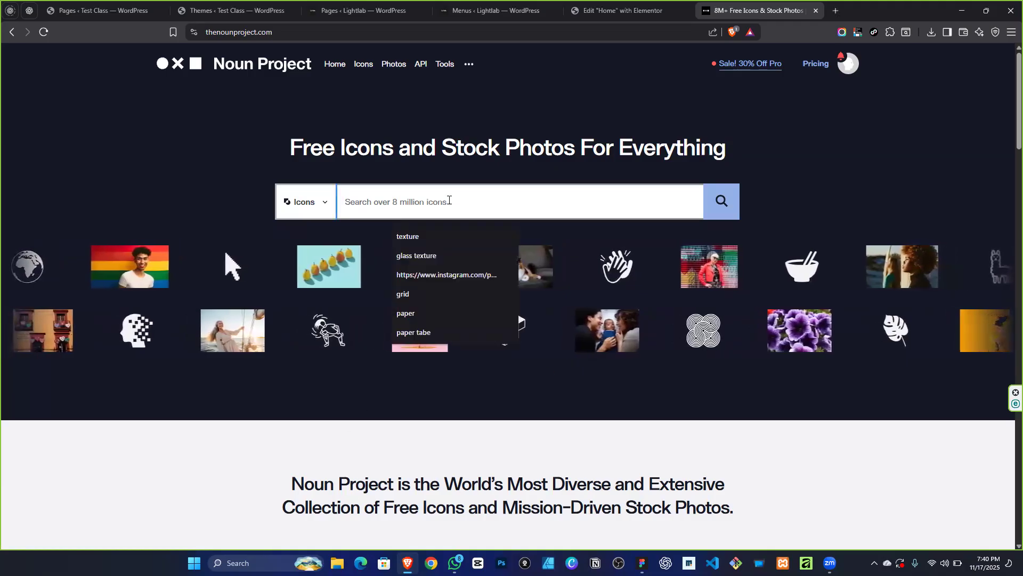
text(lock)
key(Return)
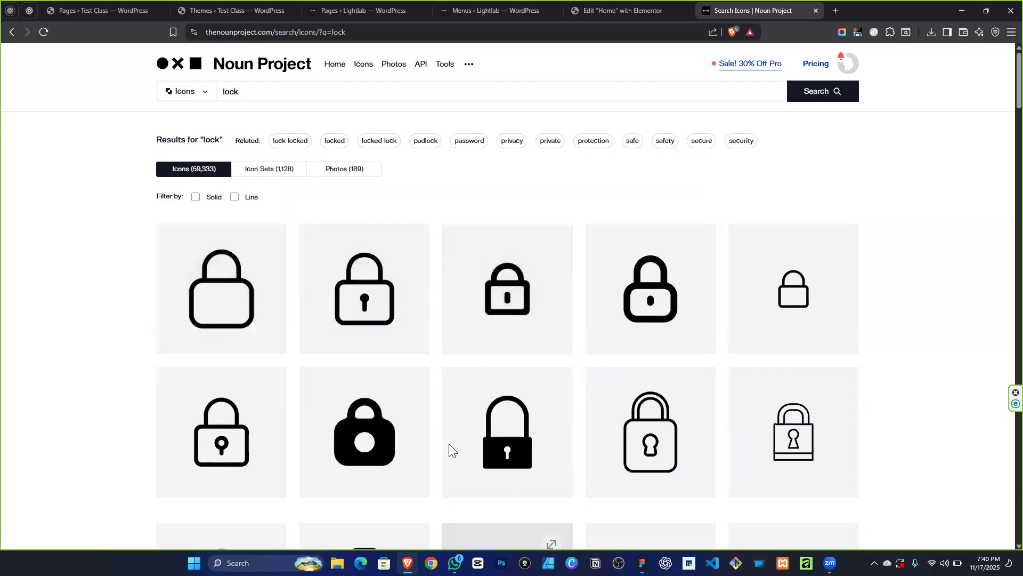
key(alt+Tab)
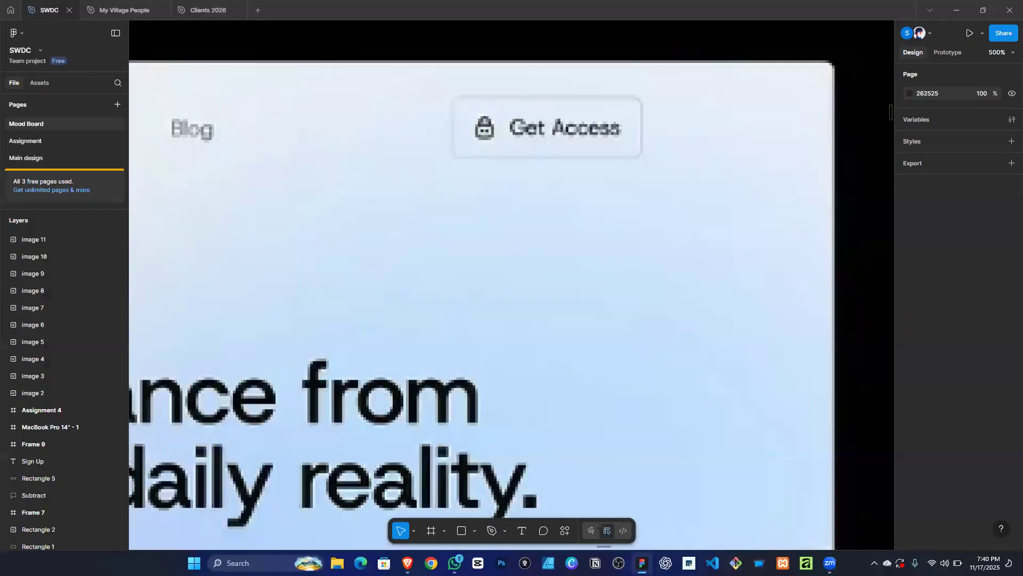
key(alt+Tab)
scroll(691, 359, down, 12)
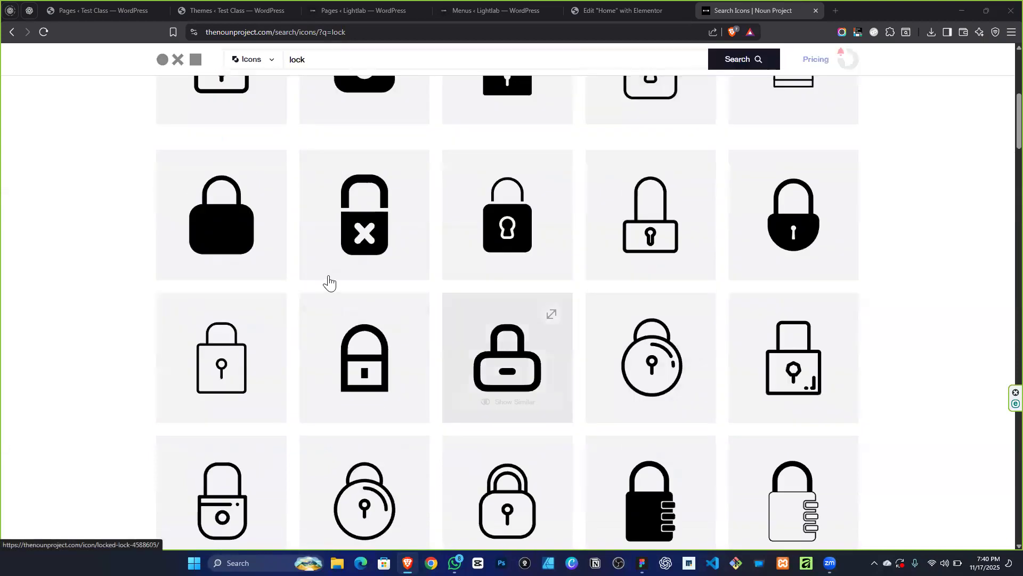
scroll(486, 243, down, 3)
scroll(487, 241, up, 15)
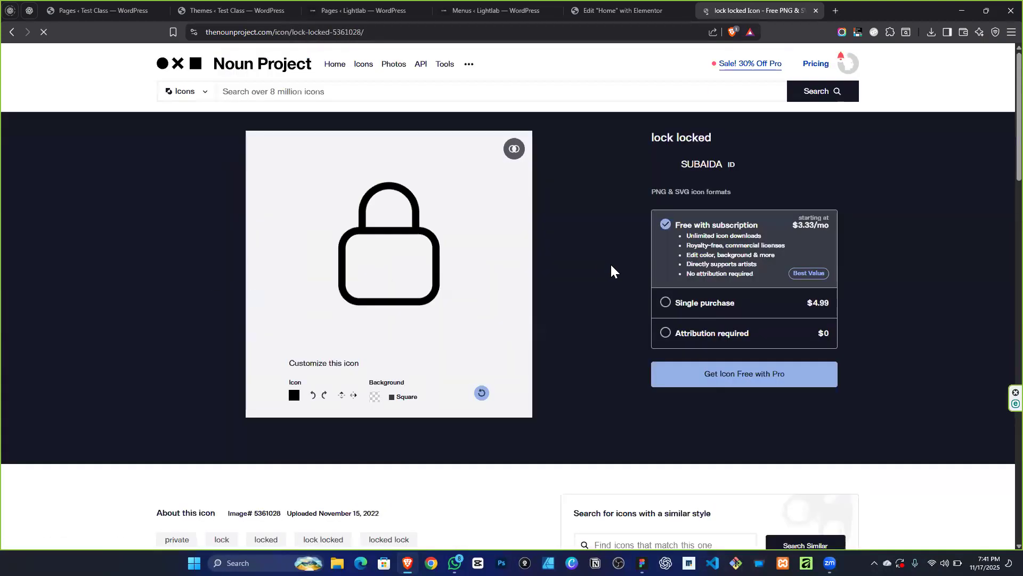
Get the lock icon under the Attribution required option and save it as an SVG in the SMO CLASSES folder.
click(677, 338)
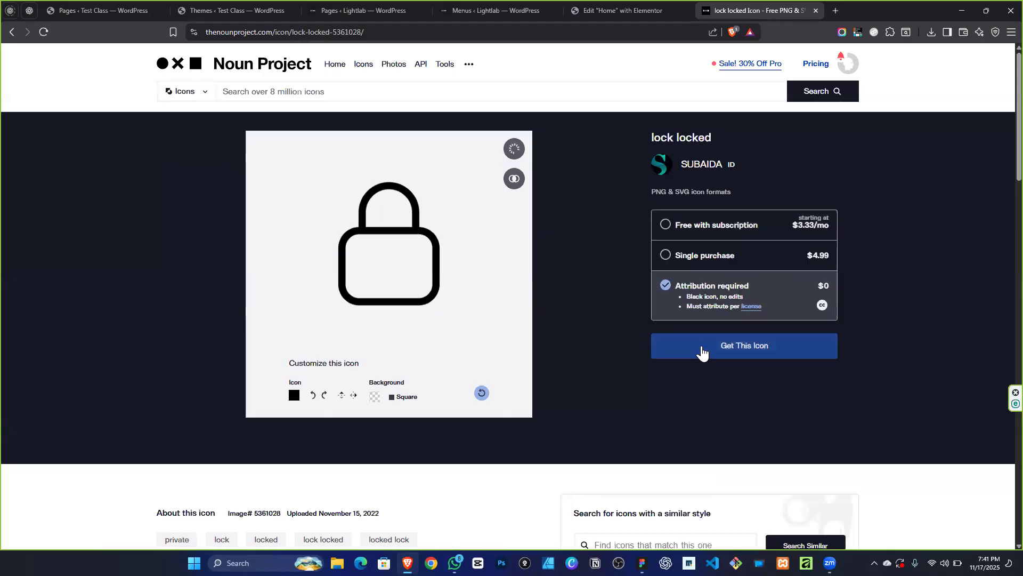
click(703, 353)
click(722, 242)
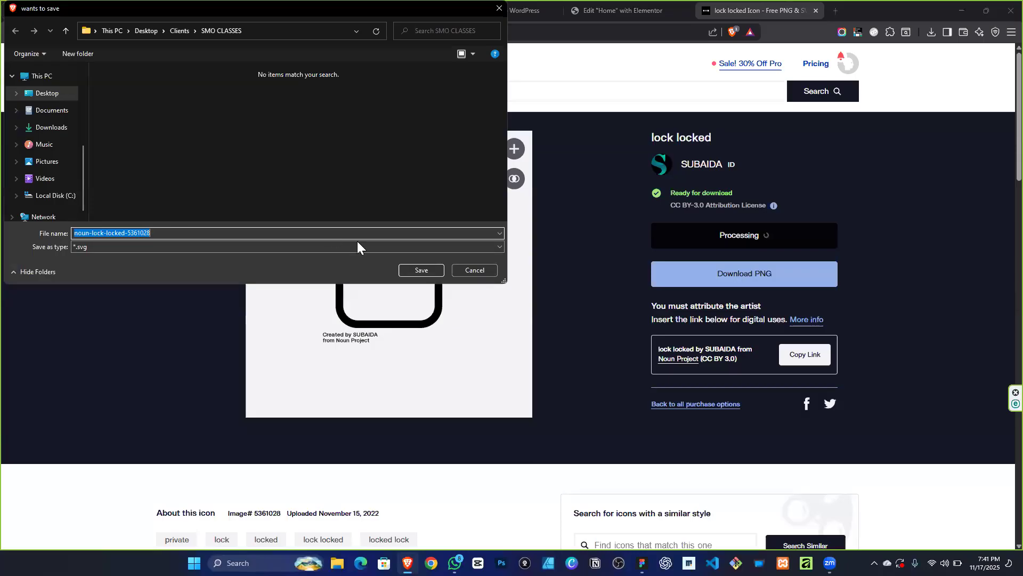
click(411, 270)
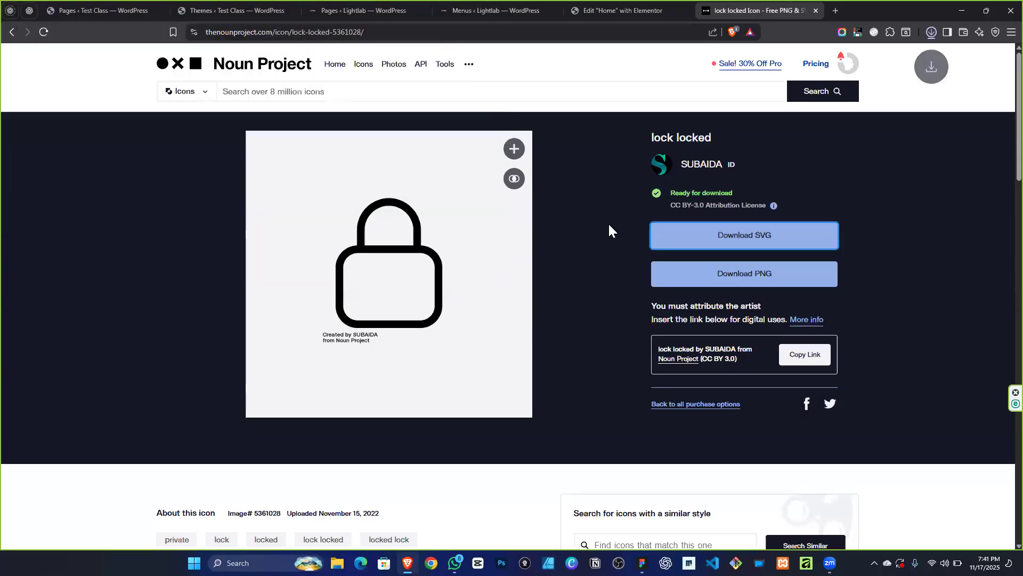
Return to the Home page in Elementor and enable unfiltered file uploads for the Get Access button's SVG icon.
click(614, 16)
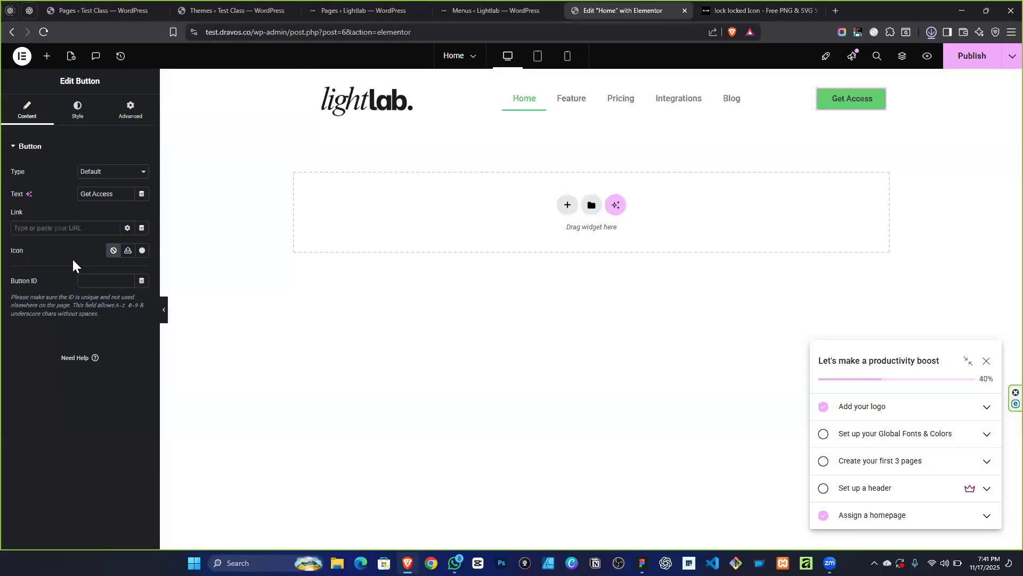
click(128, 250)
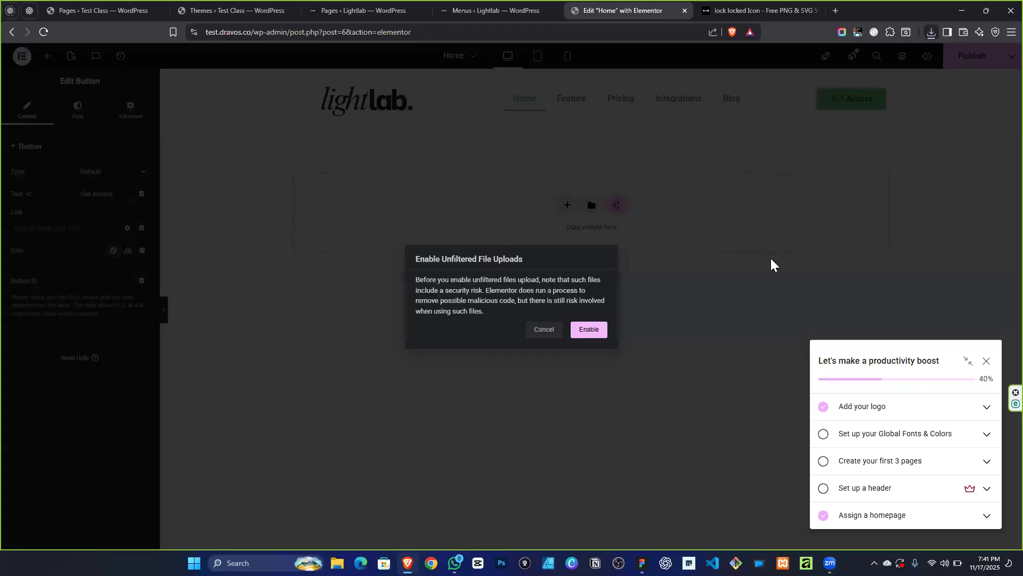
click(589, 329)
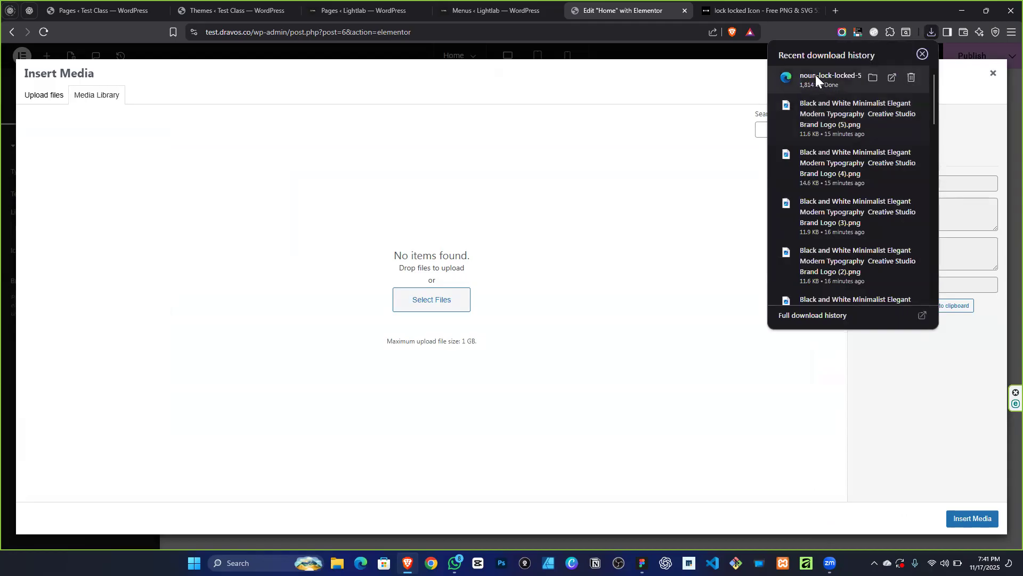
Upload noun-lock-locked-5361028.svg from the recent downloads to the media library and select the lock icon.
drag(484, 309, 971, 493)
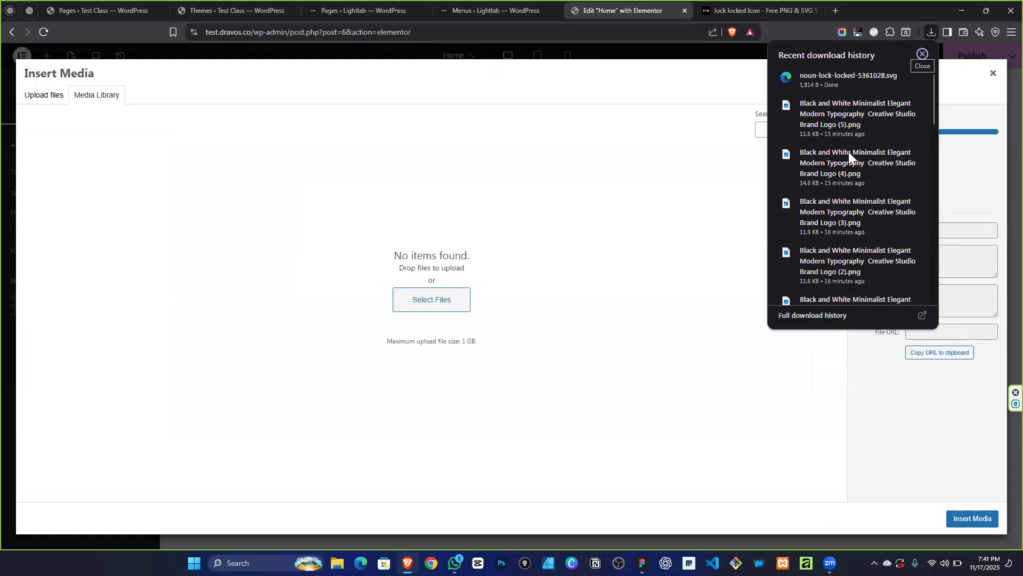
drag(848, 152, 351, 256)
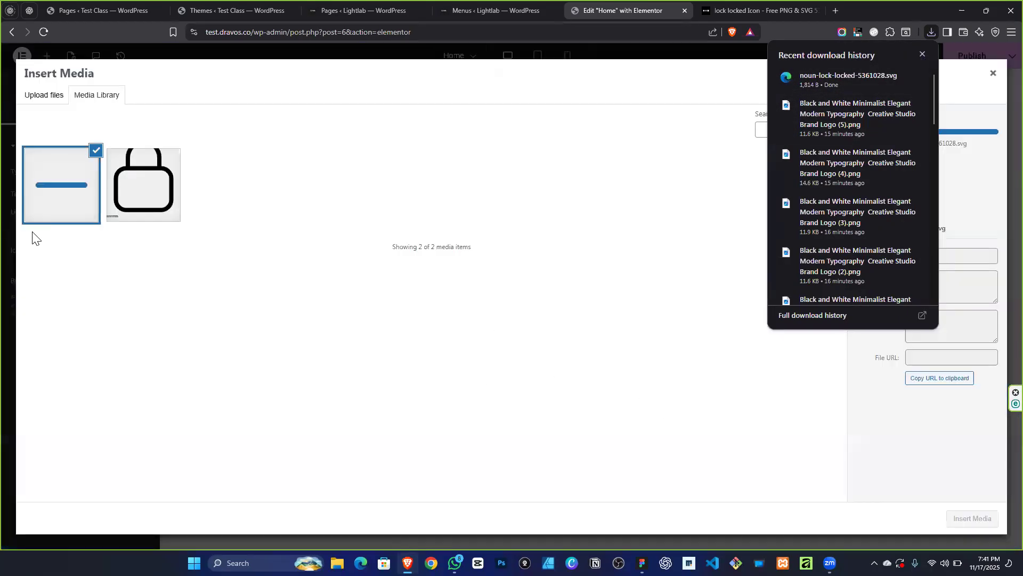
click(131, 169)
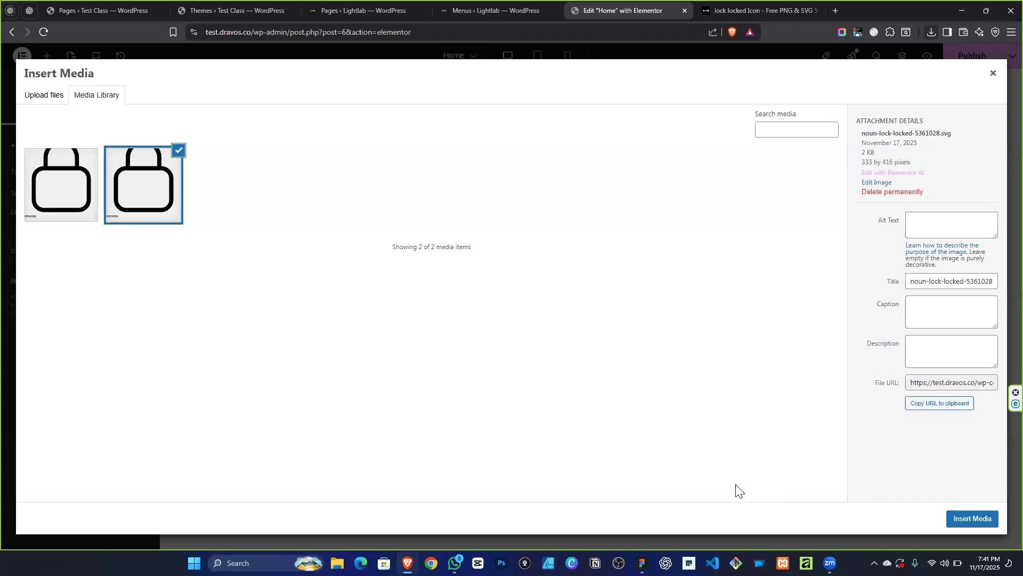
key(alt+Tab)
scroll(277, 295, down, 5)
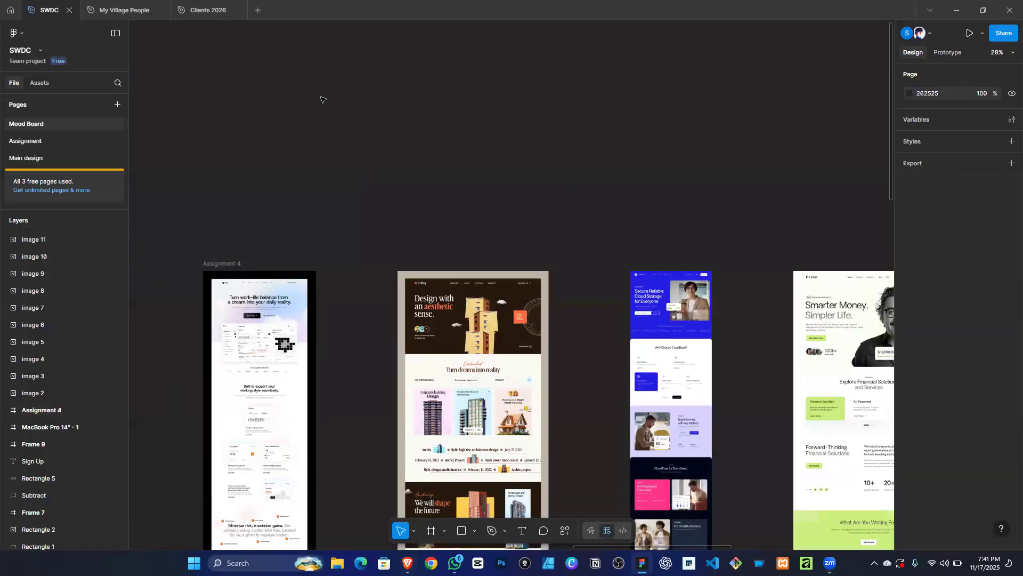
click(16, 33)
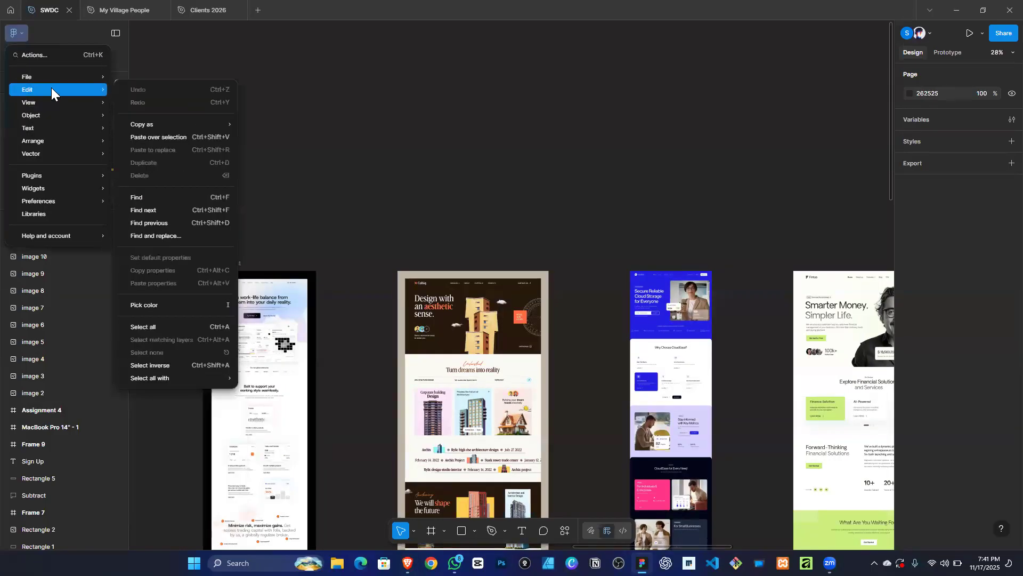
mouse_move(63, 77)
click(160, 113)
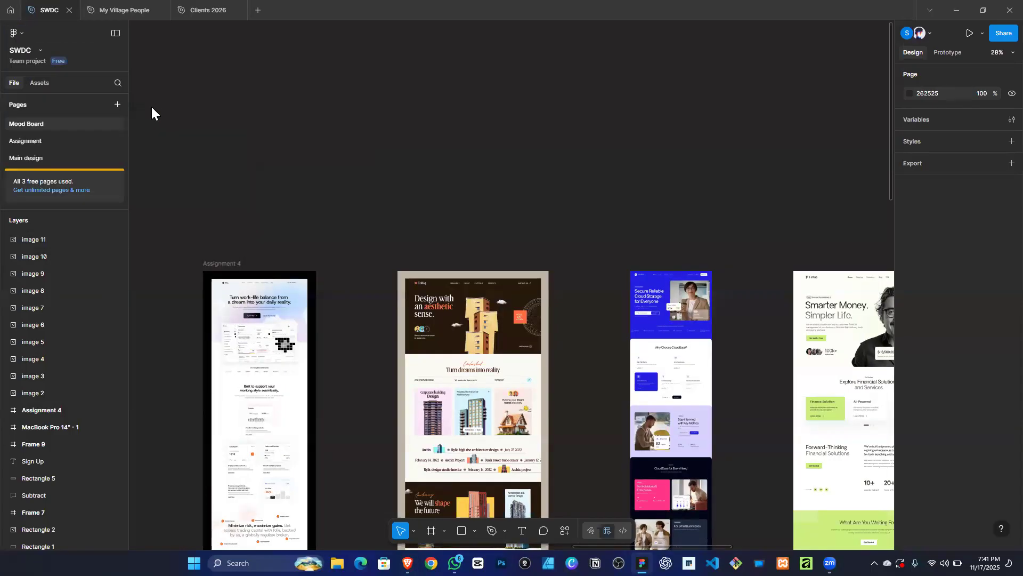
click(56, 165)
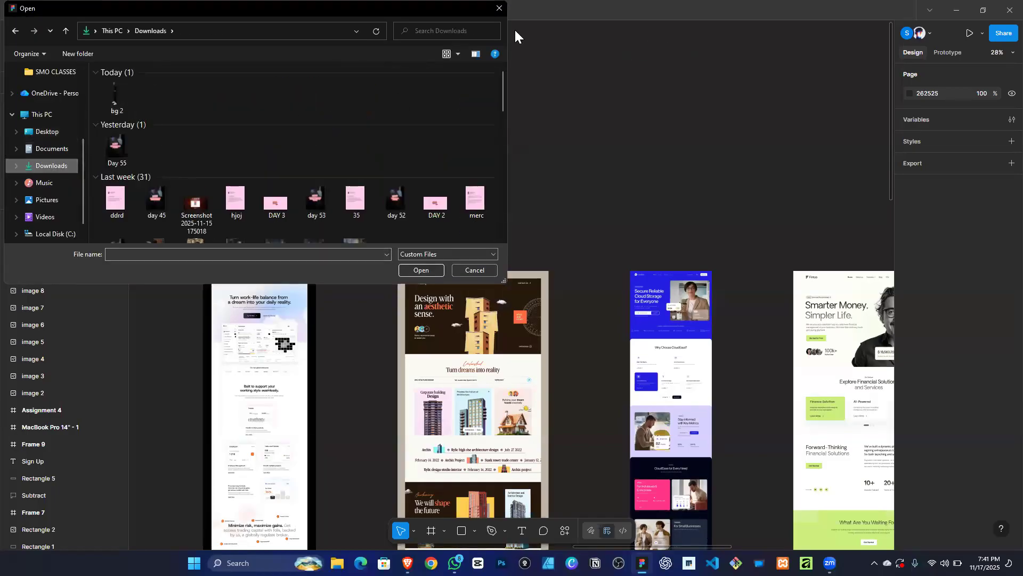
click(500, 8)
click(960, 11)
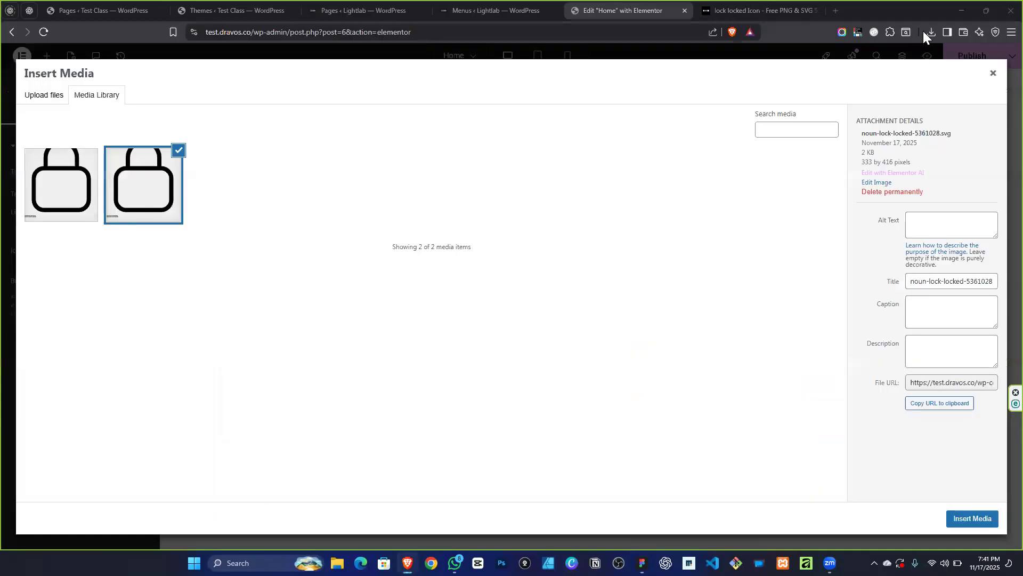
click(931, 36)
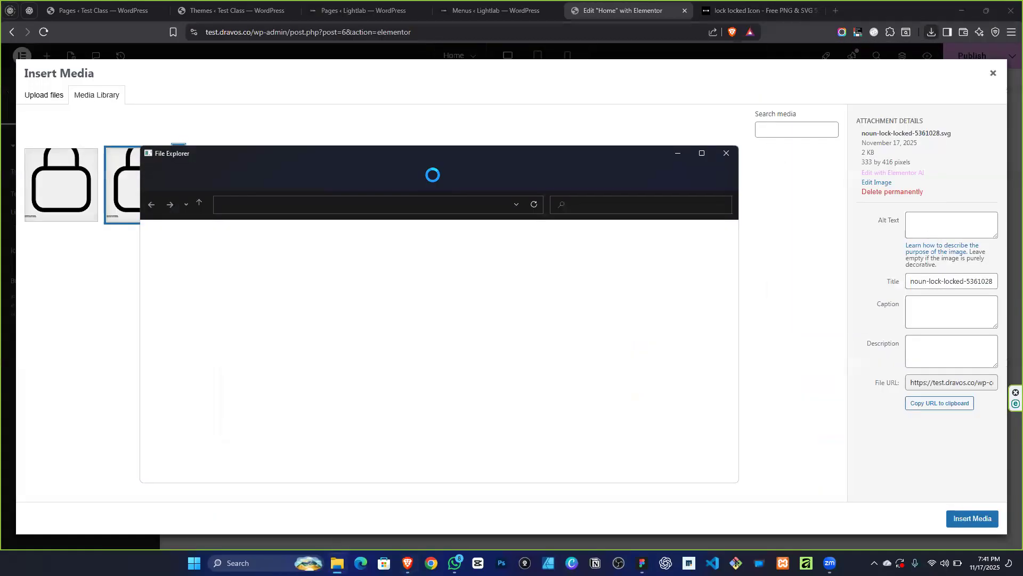
click(725, 154)
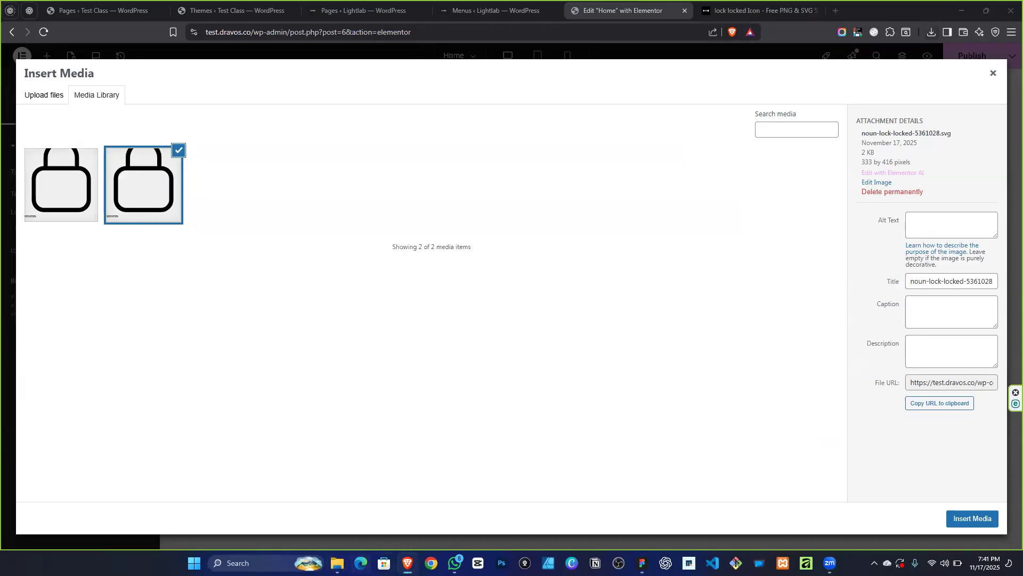
Switch to Figma and place the noun-lock-locked-5361028 file from the SMO CLASSES folder on empty canvas of the Mood Board page.
key(alt+Tab)
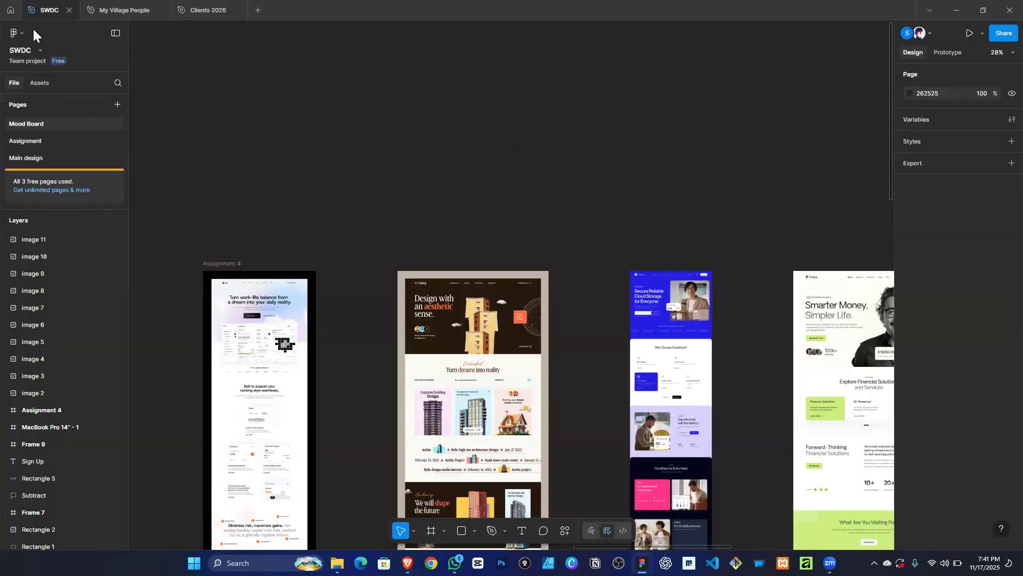
click(16, 32)
mouse_move(54, 78)
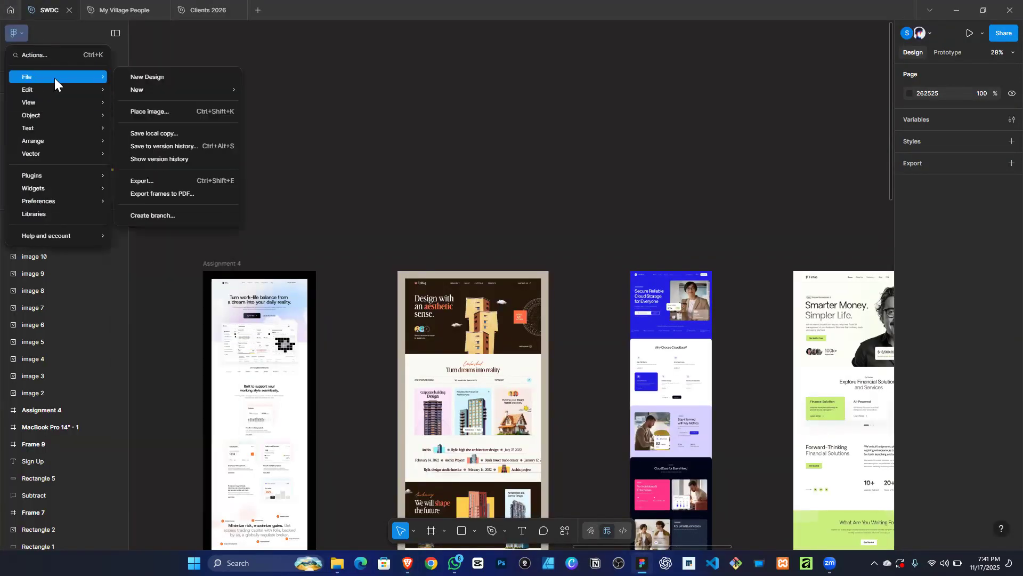
click(213, 111)
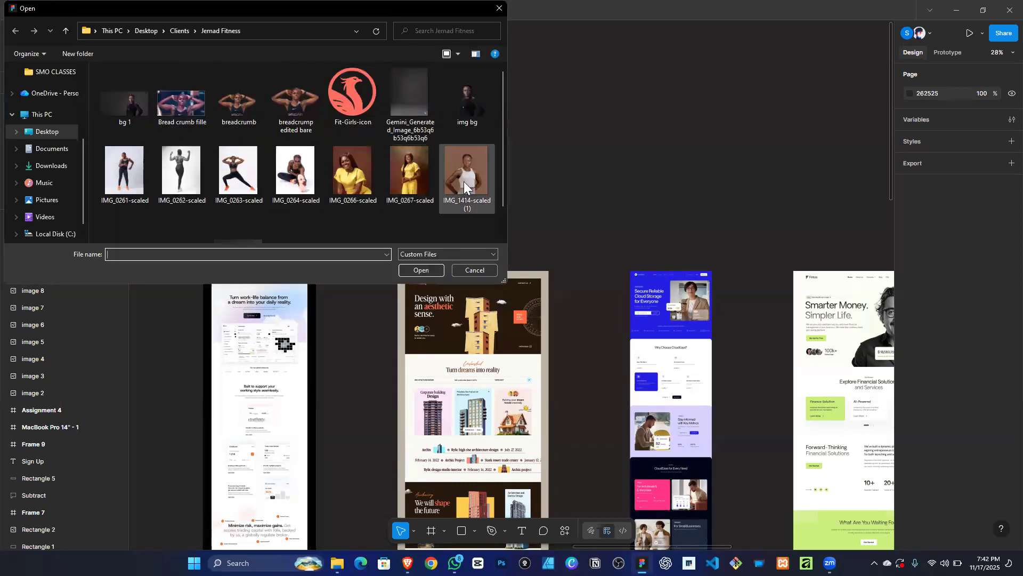
click(62, 77)
click(475, 102)
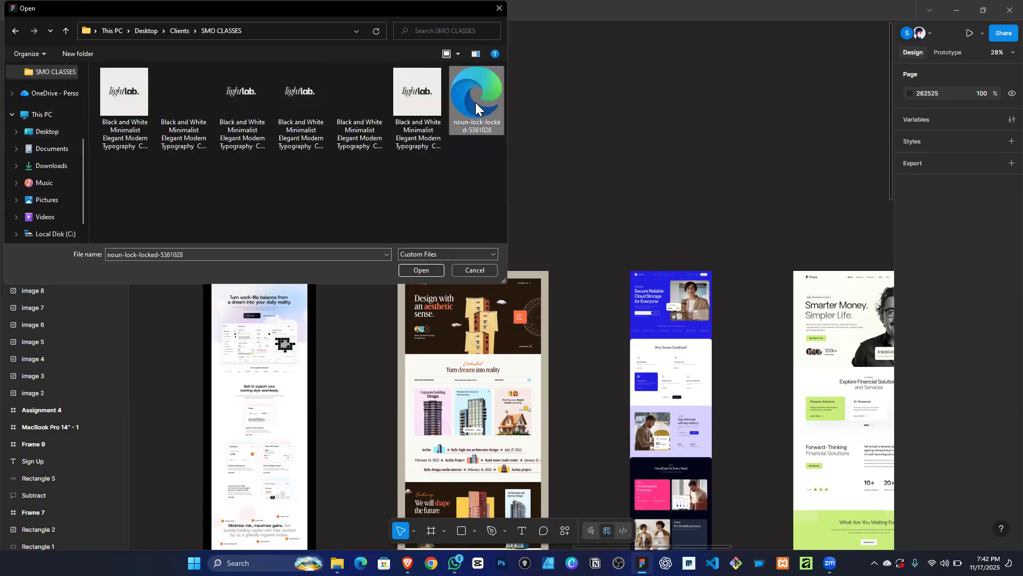
click(428, 268)
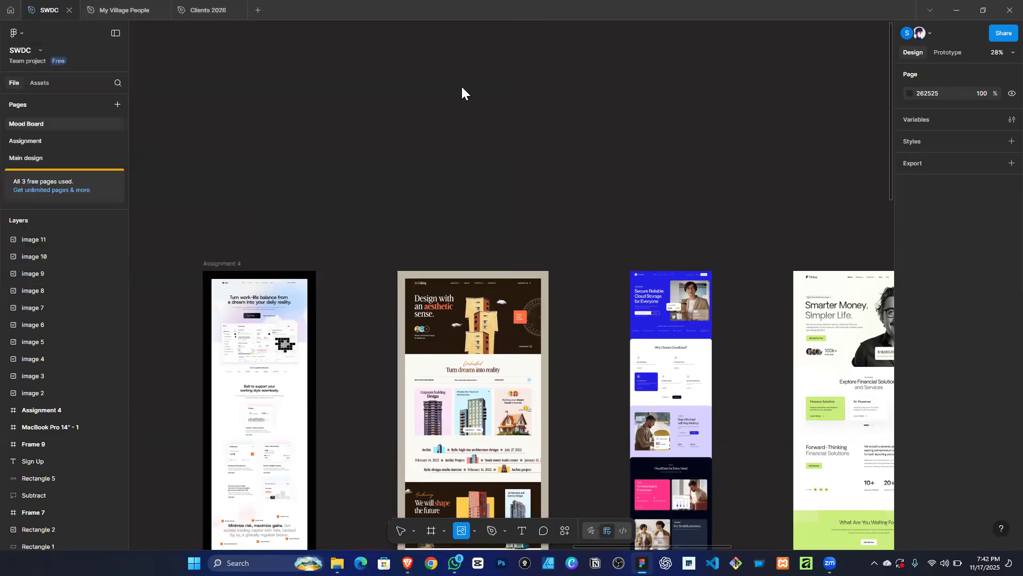
click(399, 77)
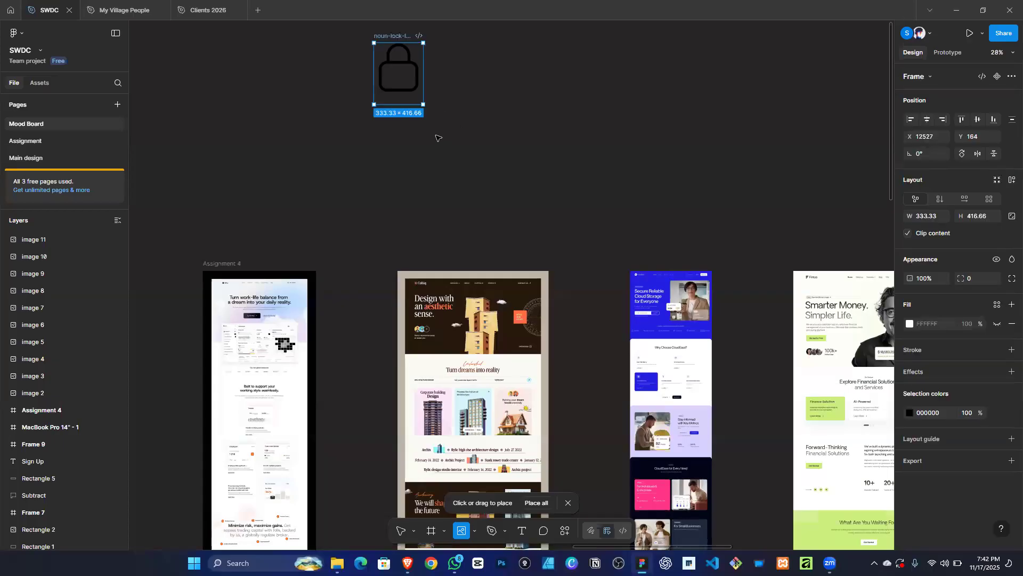
Duplicate only the lock vector out of the imported icon frame onto the empty canvas beside it.
scroll(401, 107, up, 1)
scroll(380, 165, up, 3)
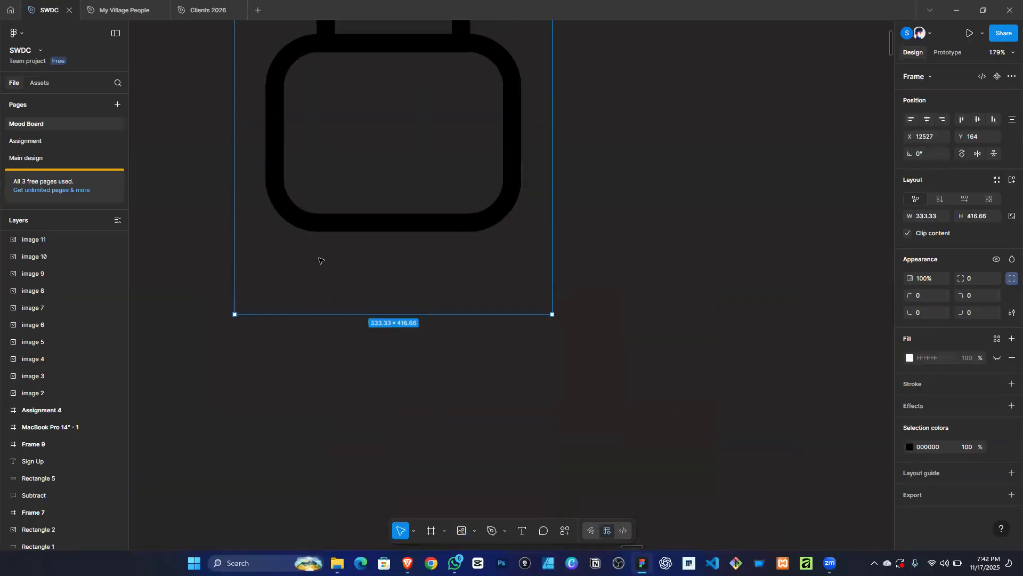
click(350, 379)
scroll(376, 261, down, 5)
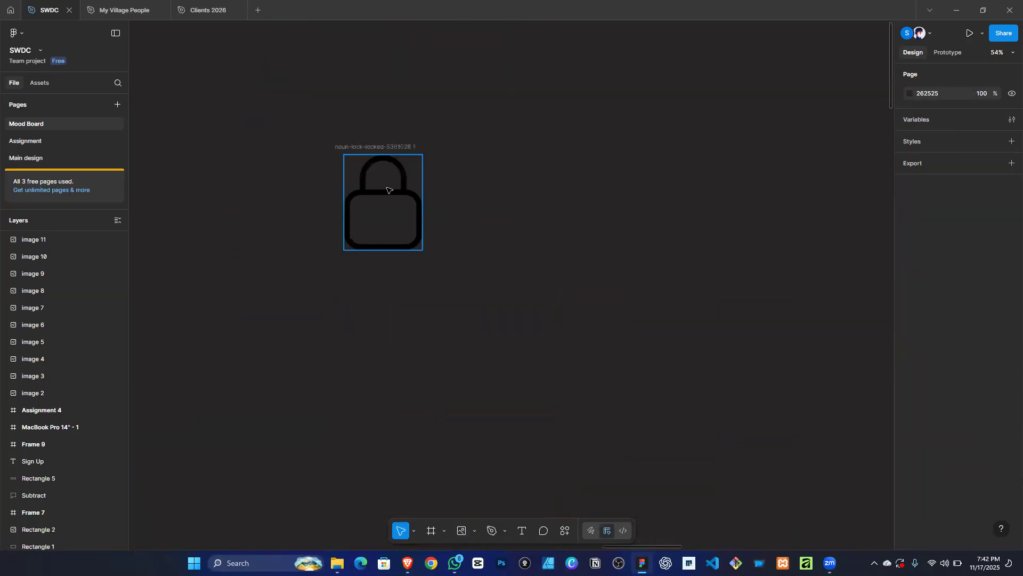
click(390, 164)
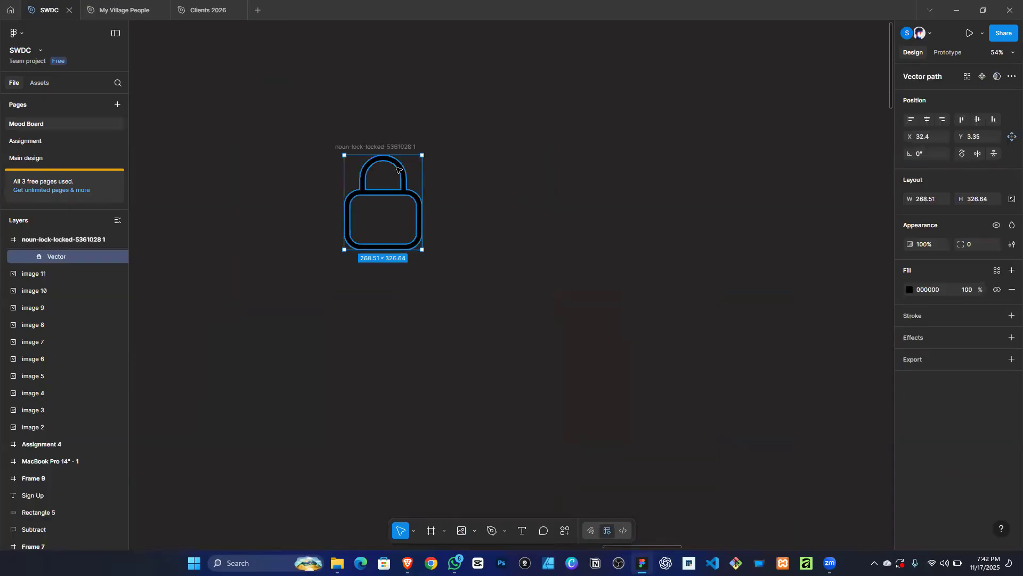
drag(626, 194, 625, 196)
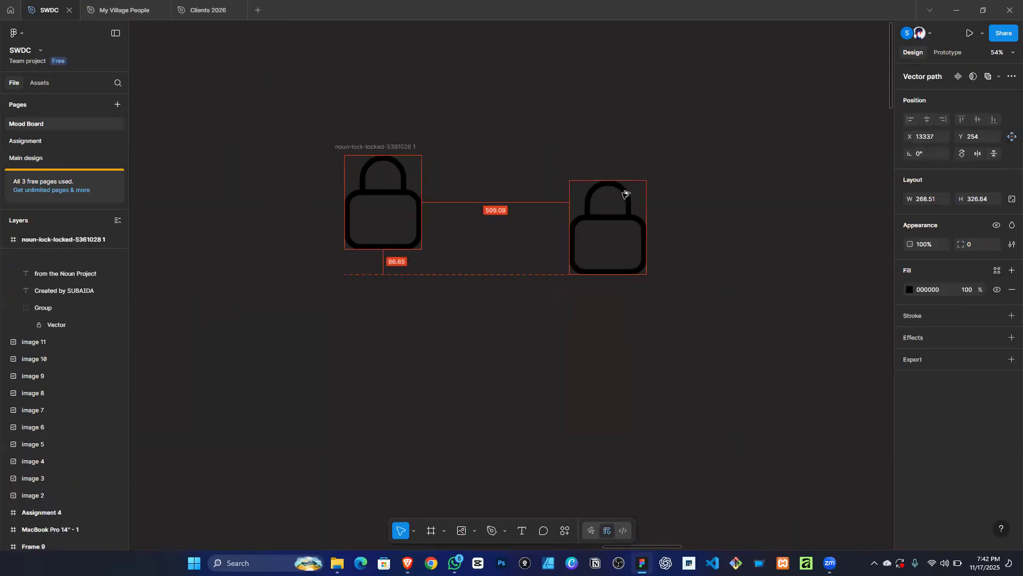
Add an export setting in SVG format to the duplicated lock vector, without saving the file.
click(932, 359)
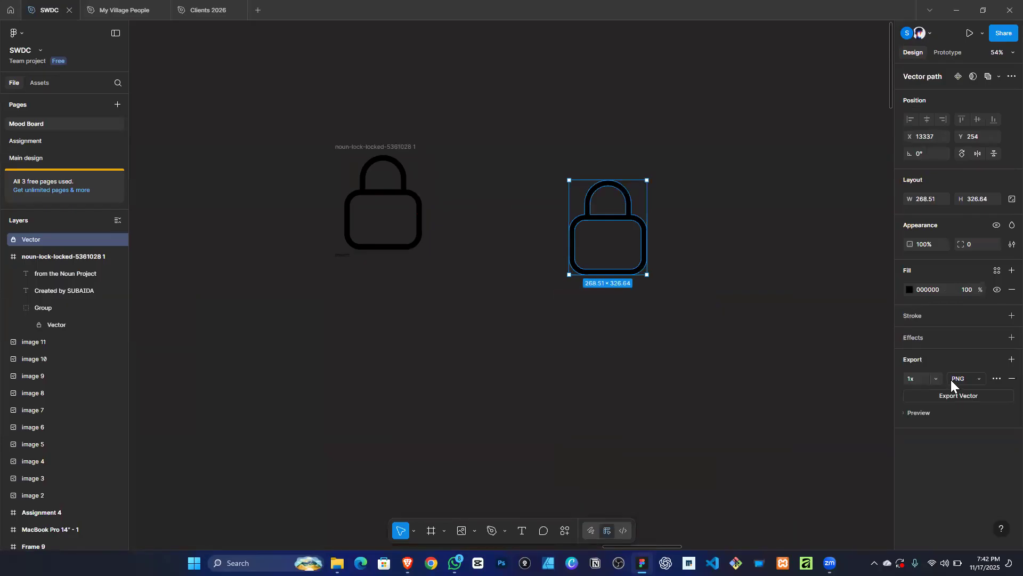
click(964, 379)
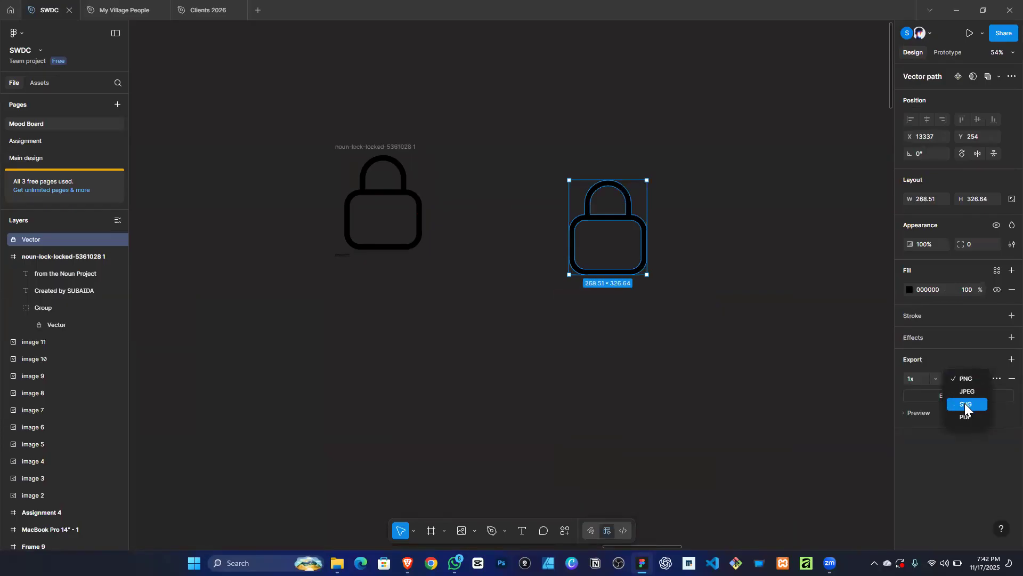
click(965, 403)
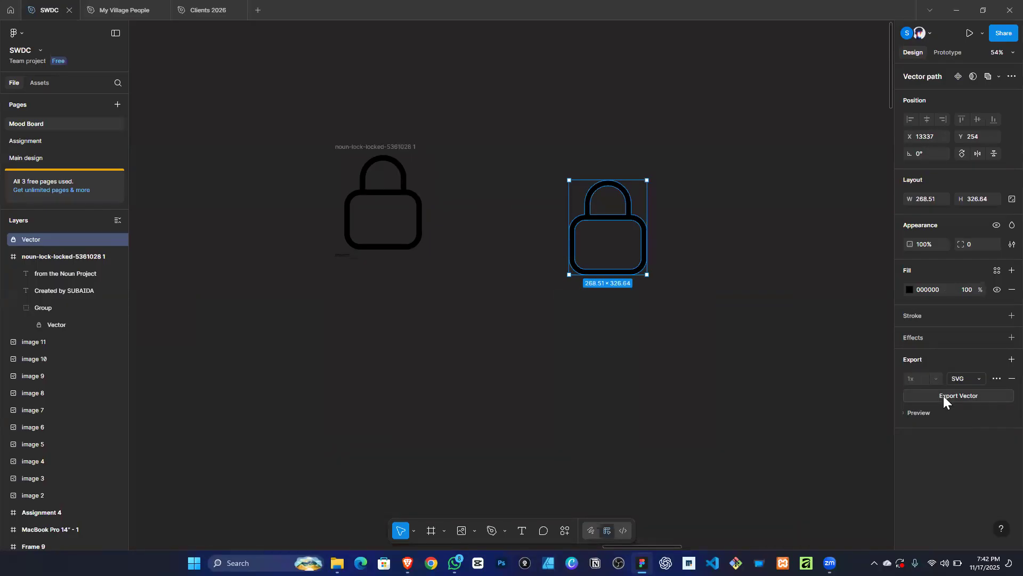
click(944, 395)
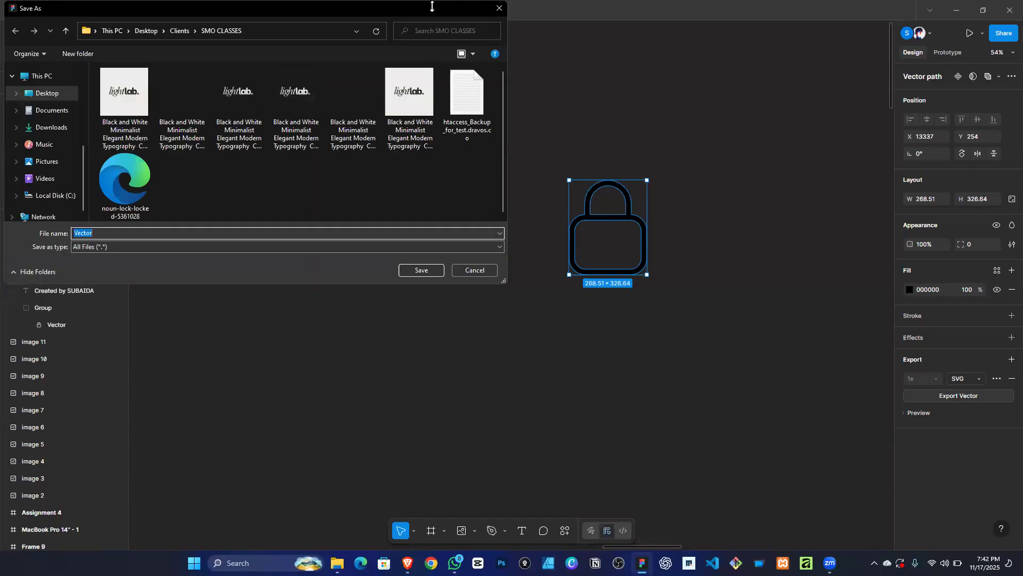
click(499, 8)
Scale the duplicated lock vector down proportionally to about 26 × 32 with the Scale tool.
click(790, 255)
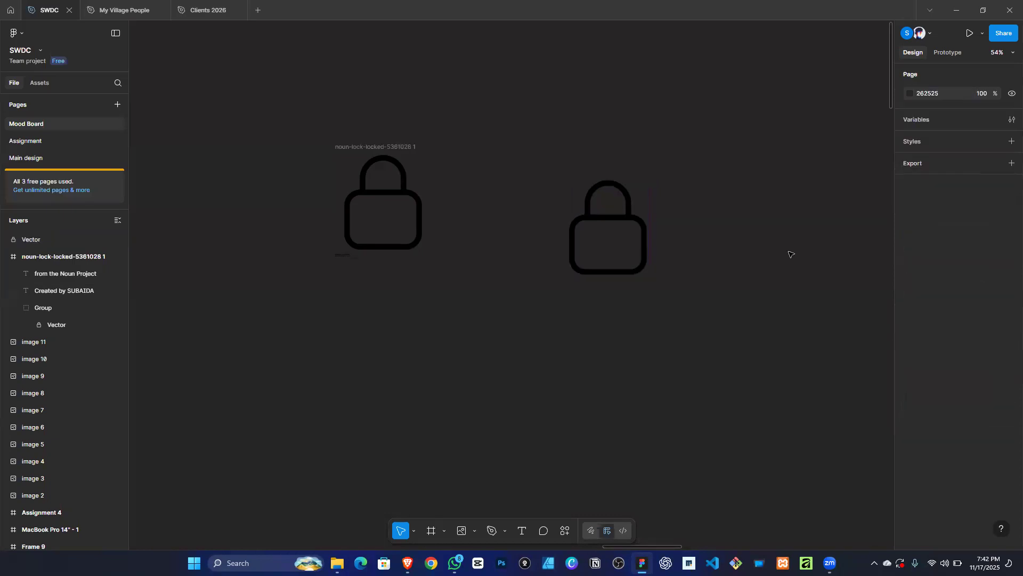
click(644, 215)
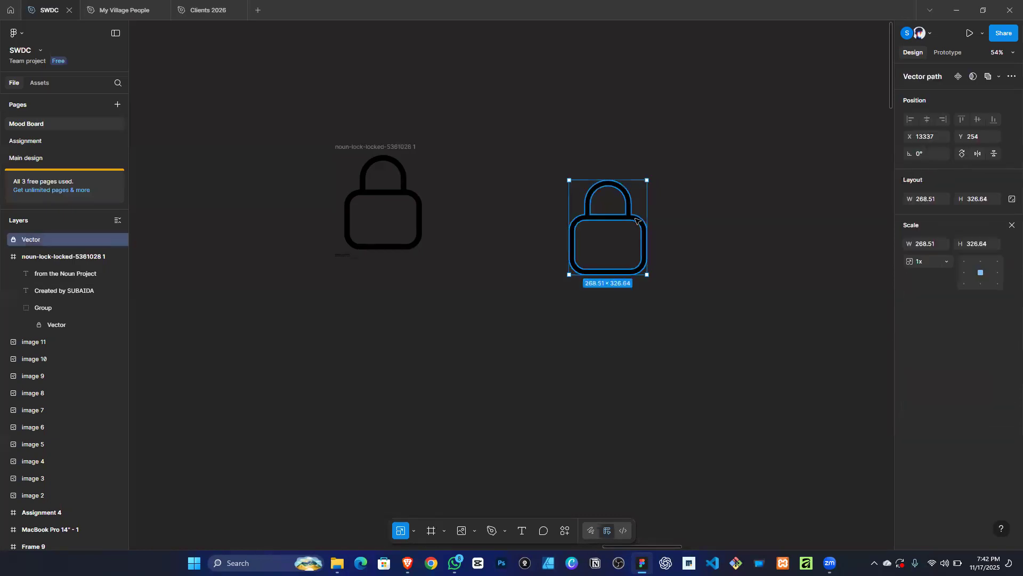
drag(646, 216, 550, 225)
key(shift+2)
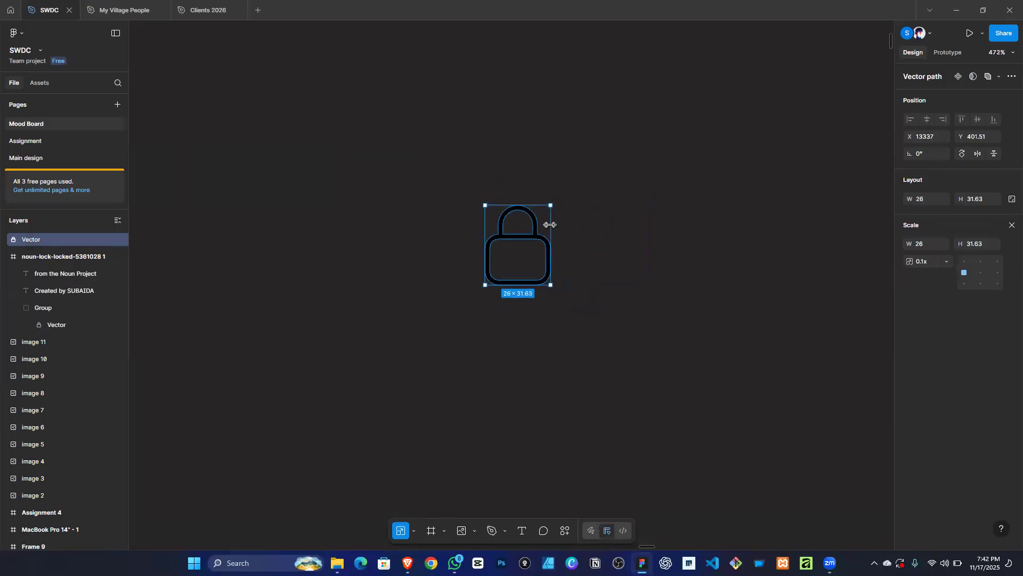
Export the standalone lock vector as an SVG file named "smo lock" into the SMO CLASSES folder.
click(673, 299)
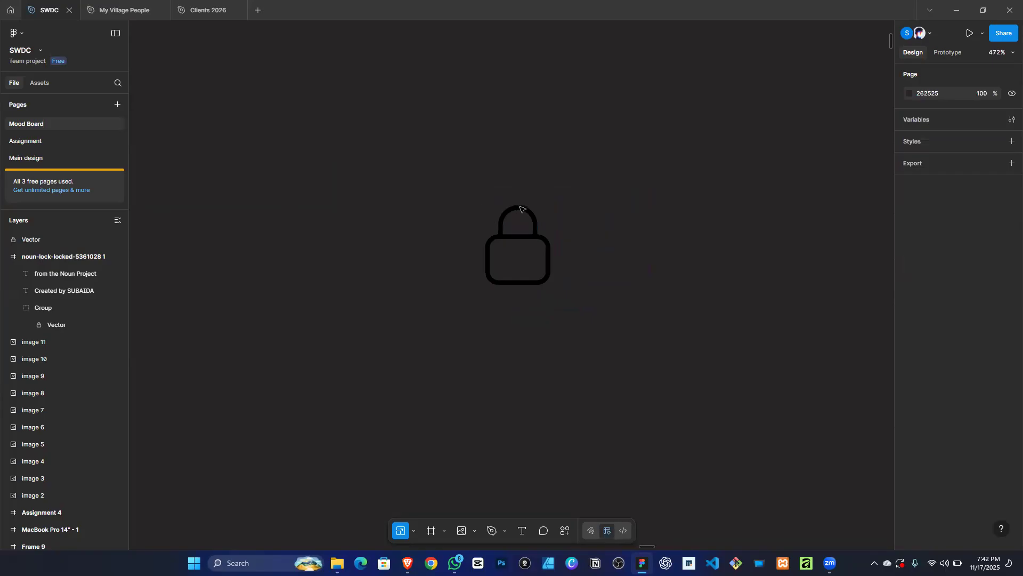
click(521, 208)
click(1011, 225)
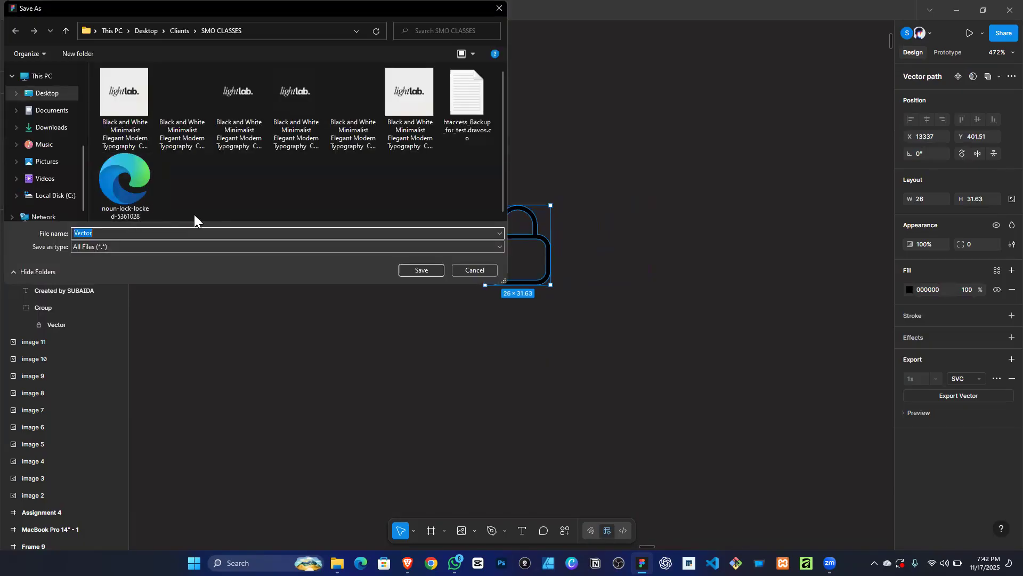
text(smo lock)
key(Return)
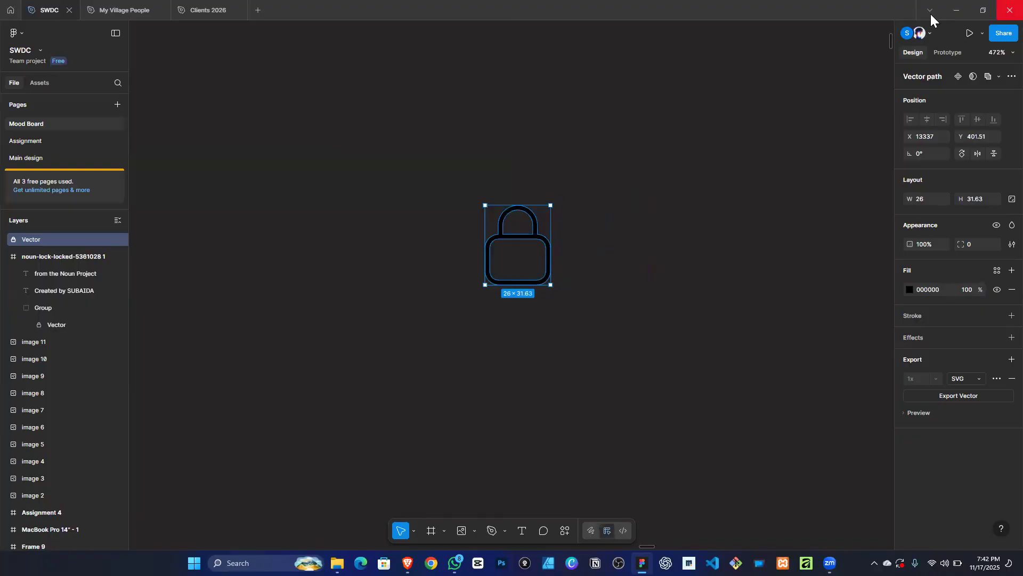
Switch to the Elementor editor in Brave, upload smo lock.svg from the SMO CLASSES folder and insert it as the button's icon.
click(957, 11)
click(43, 96)
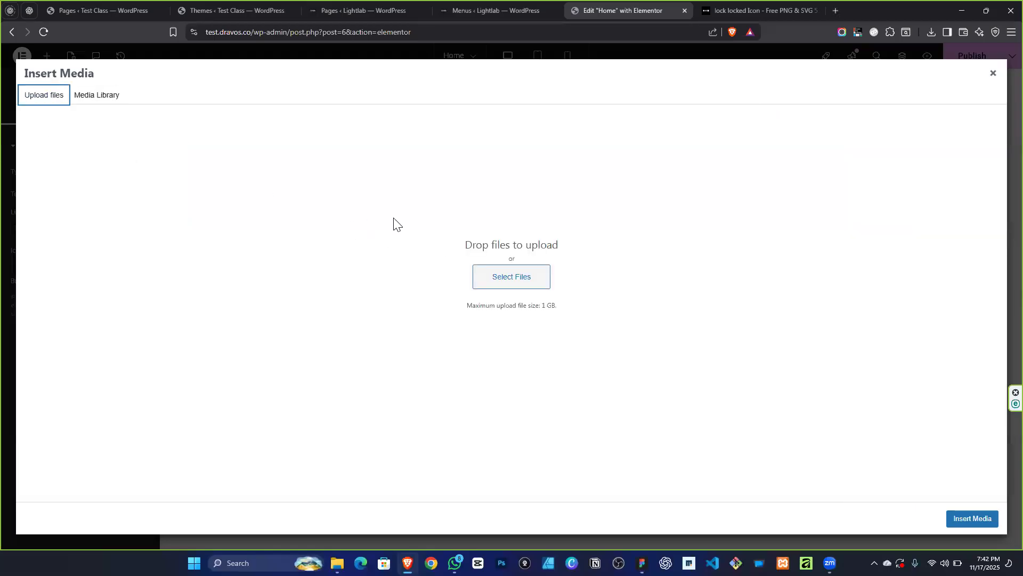
click(516, 276)
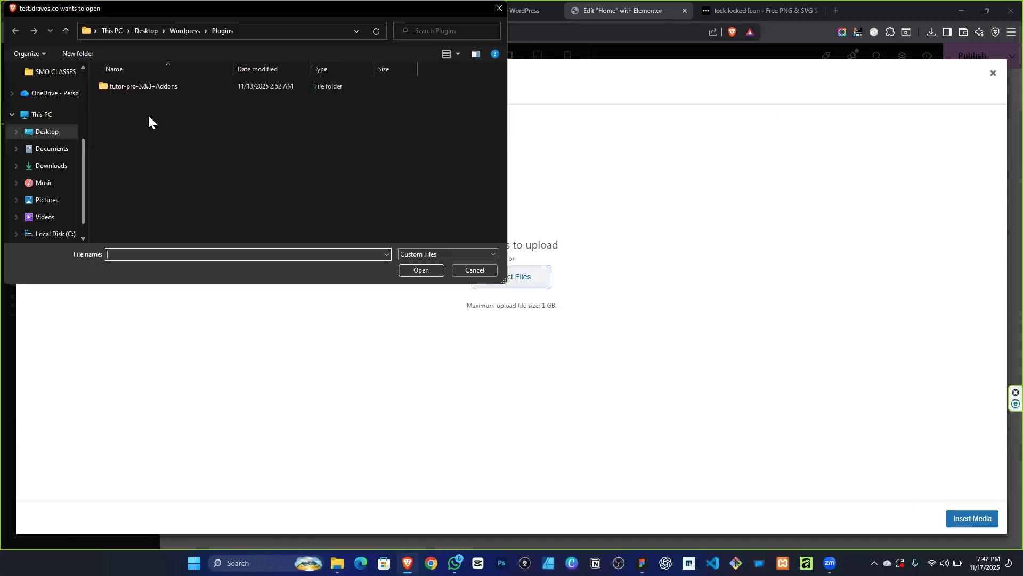
click(54, 72)
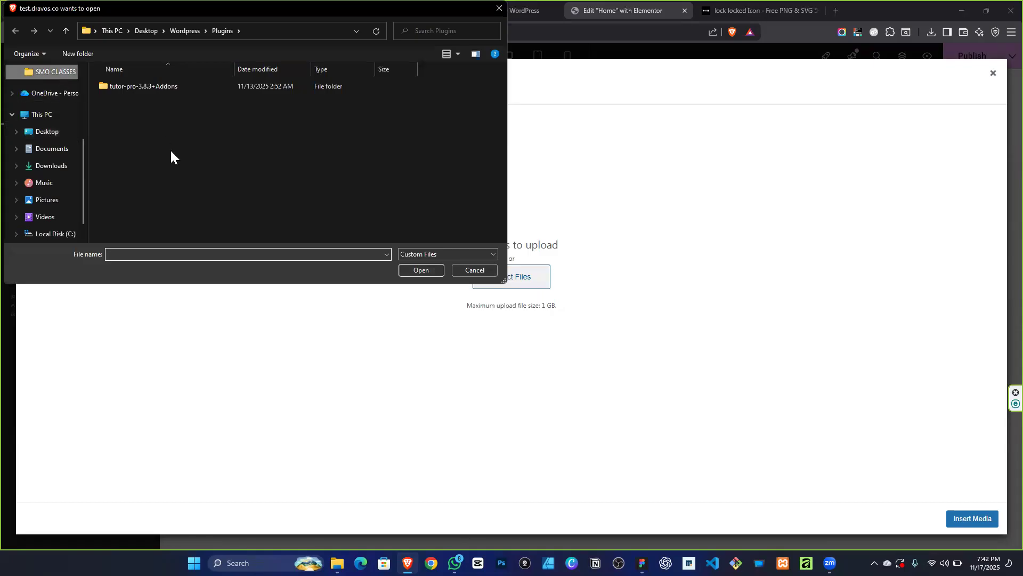
click(176, 121)
click(413, 270)
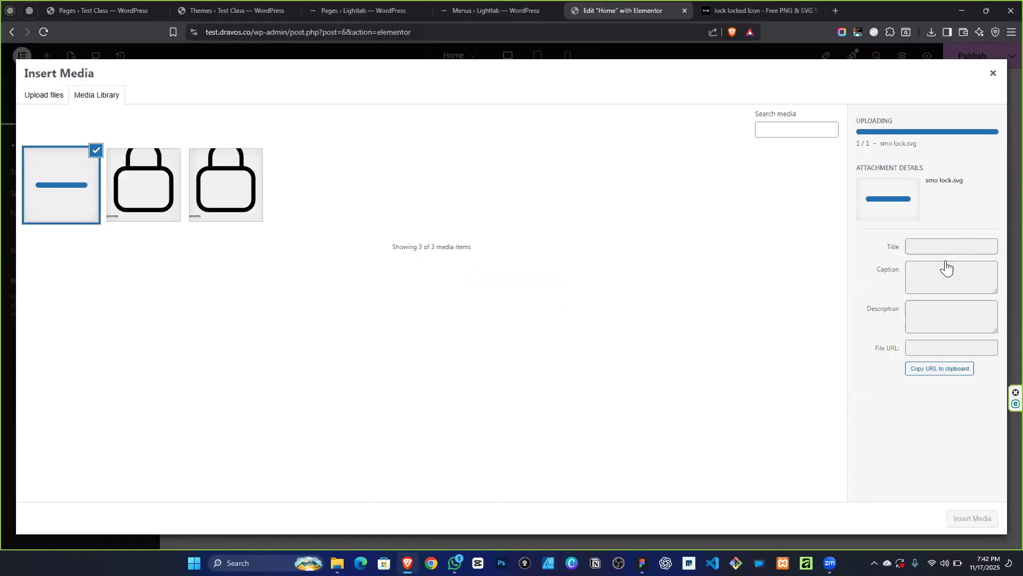
click(962, 518)
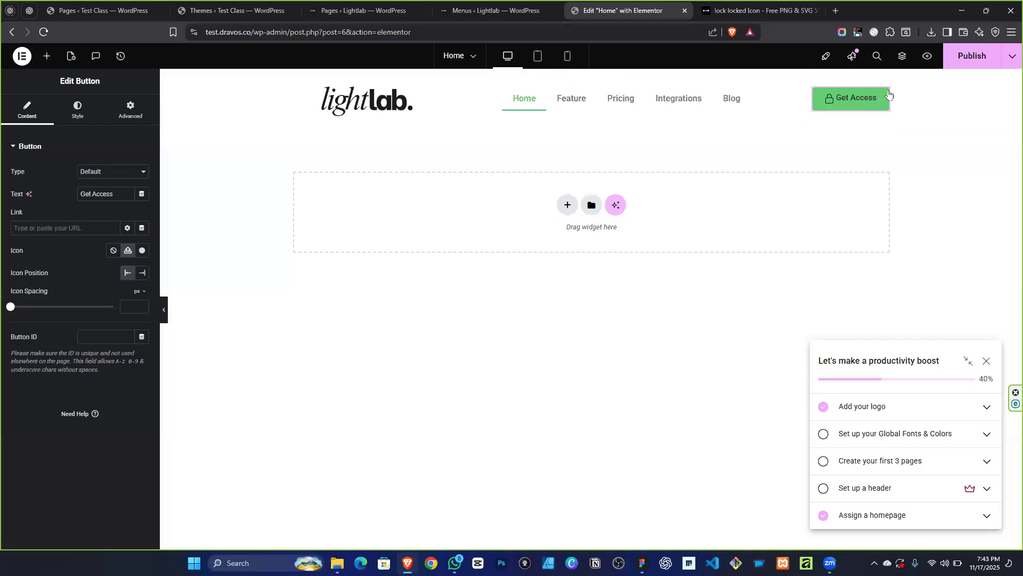
Center the Get Access button's position and set its Align Self option to center.
click(88, 122)
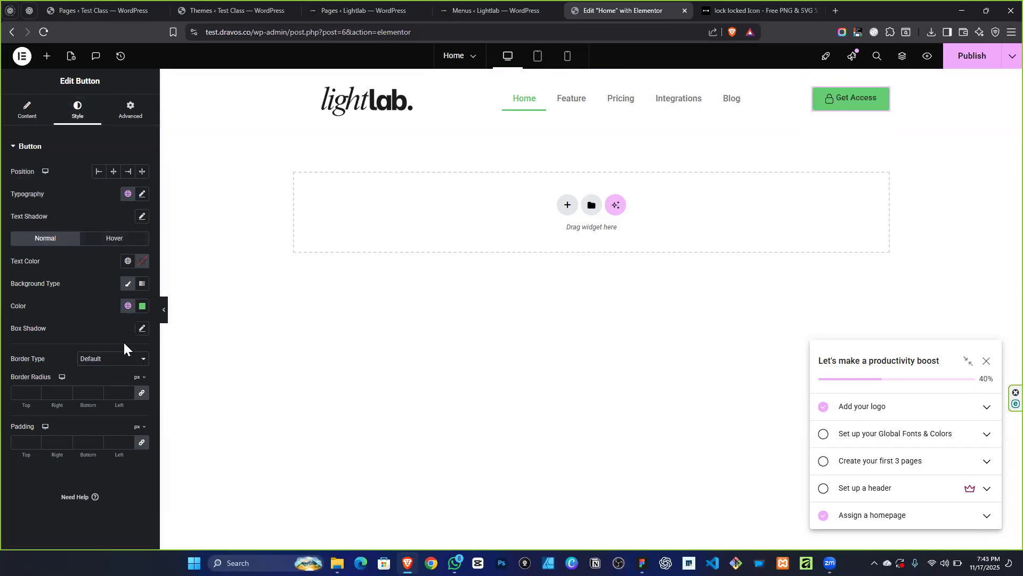
click(114, 171)
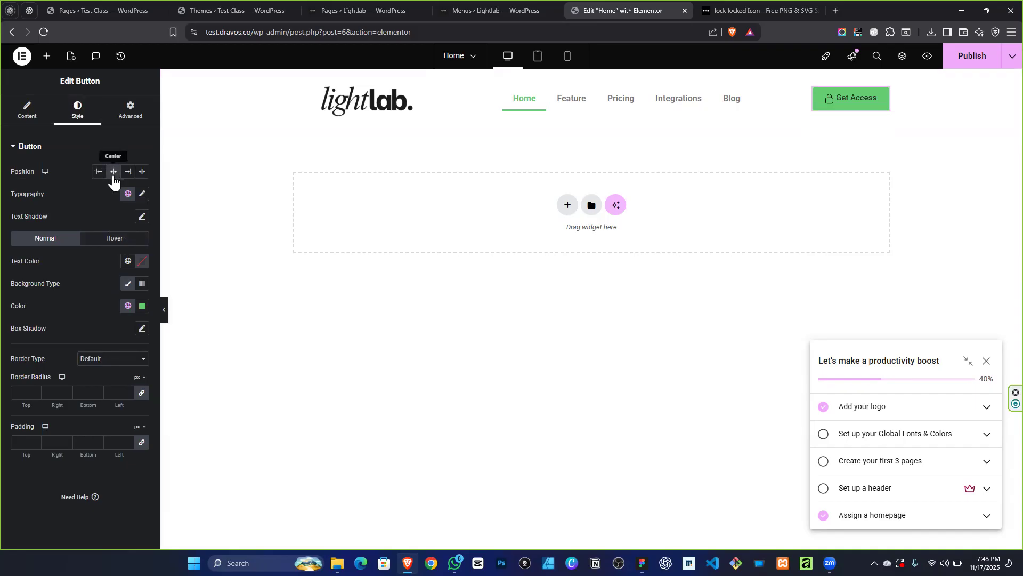
click(129, 112)
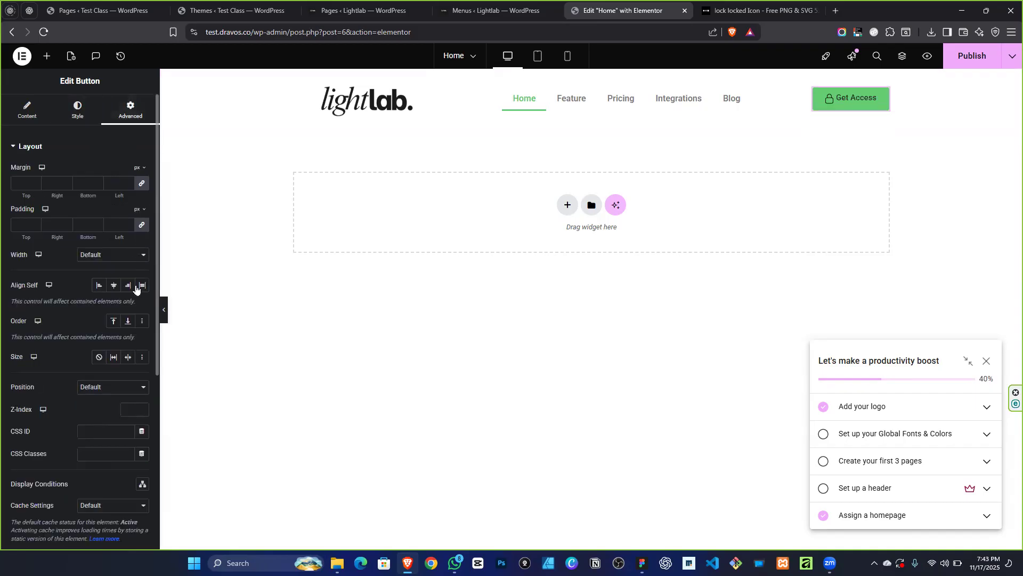
click(112, 285)
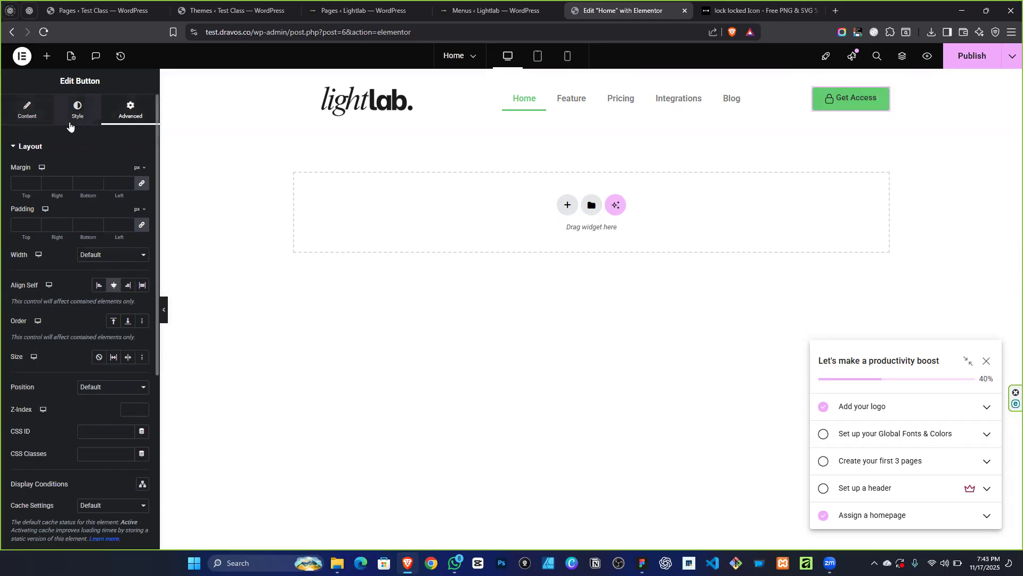
Examine the Get Access button's icon alignment and look through its content and style options.
click(27, 109)
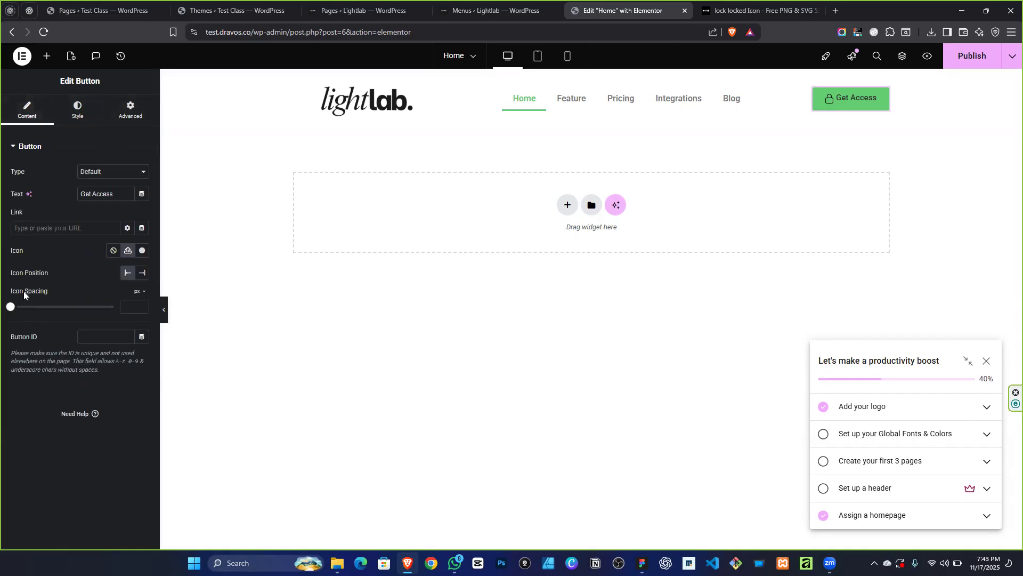
click(127, 273)
key(ctrl+plus)
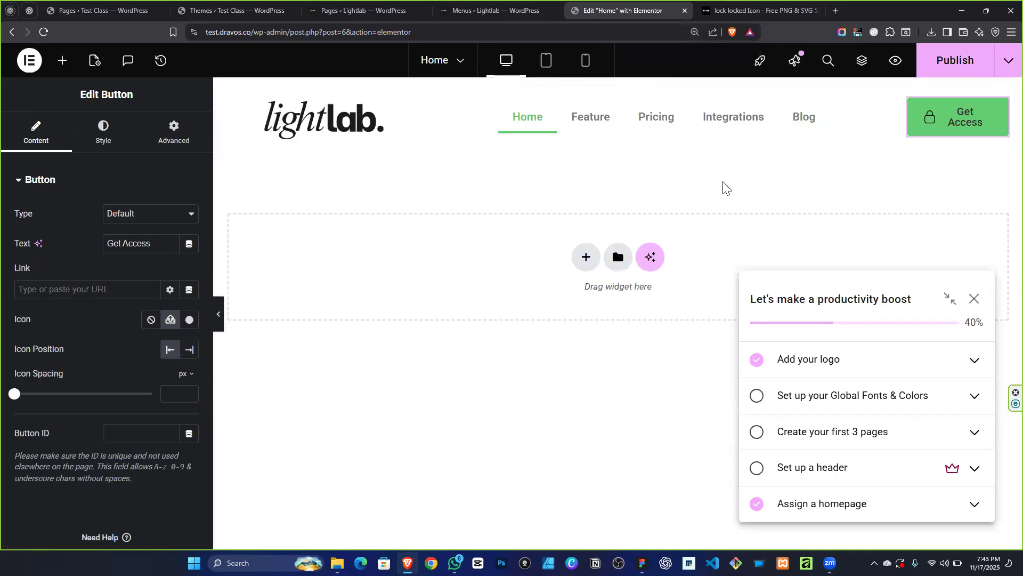
key(ctrl+0)
click(78, 118)
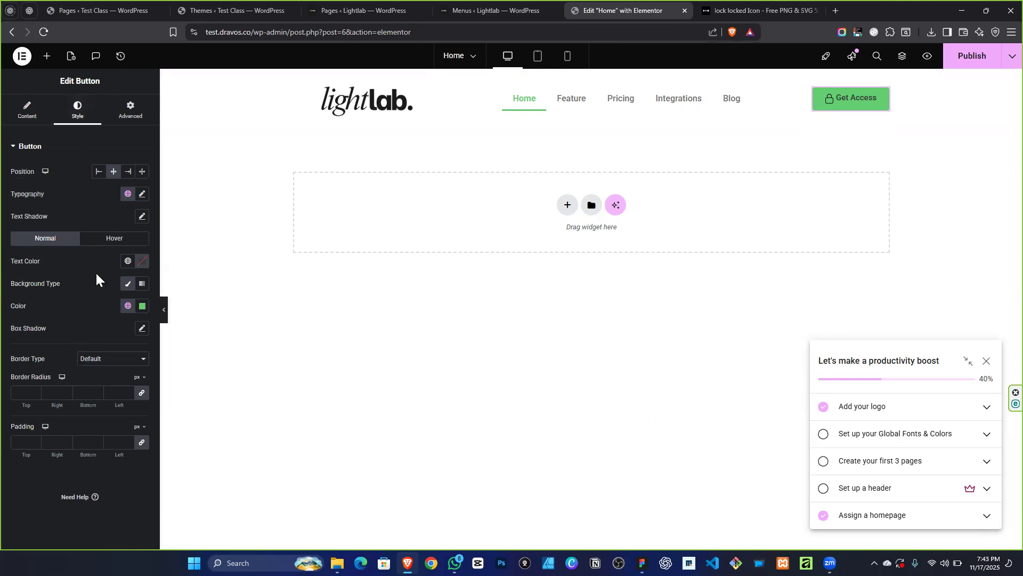
click(24, 108)
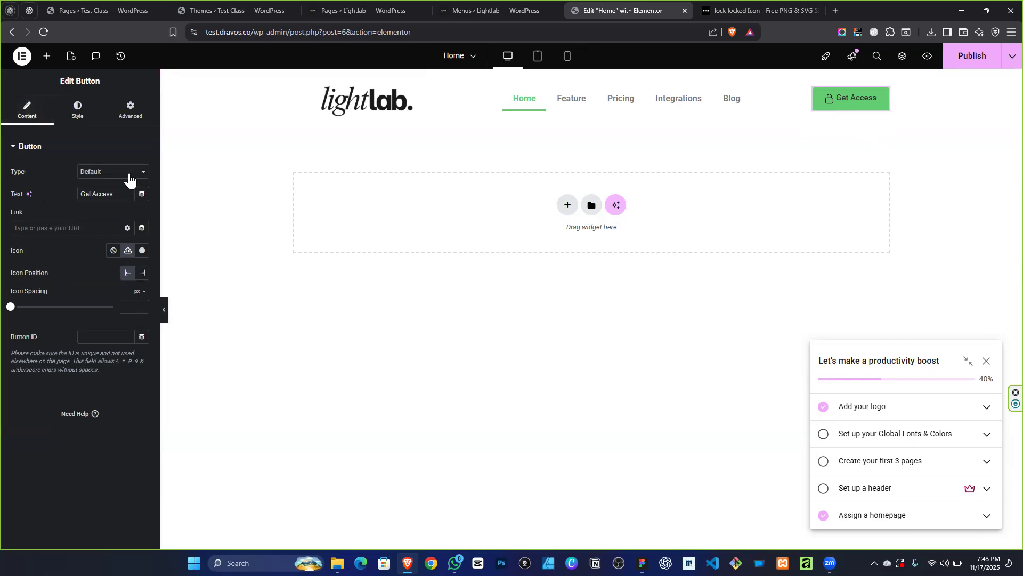
click(130, 176)
click(129, 175)
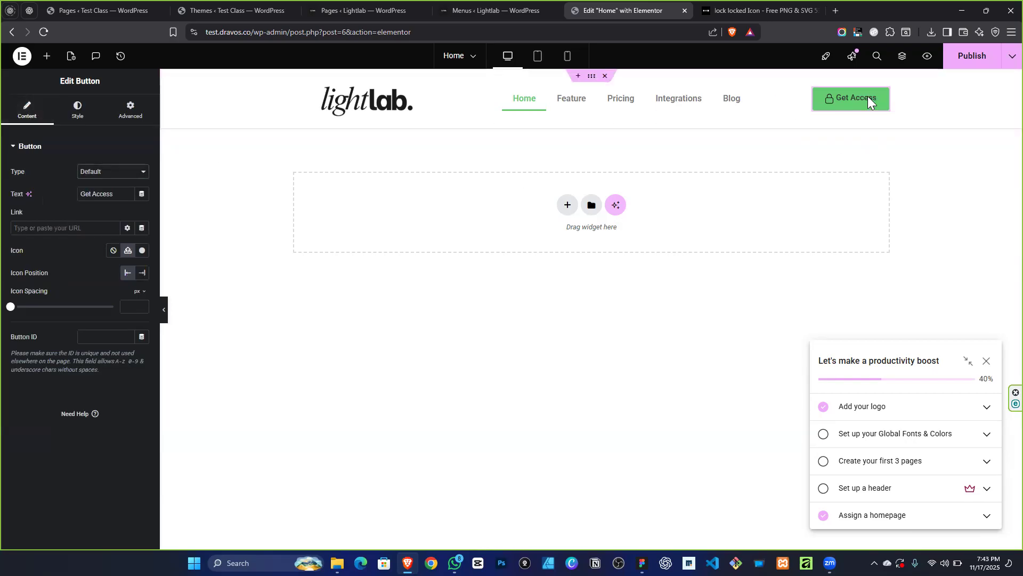
Set the icon spacing of the Get Access button to 11 px.
key(ctrl+plus)
key(ctrl+plus)
drag(11, 372, 35, 373)
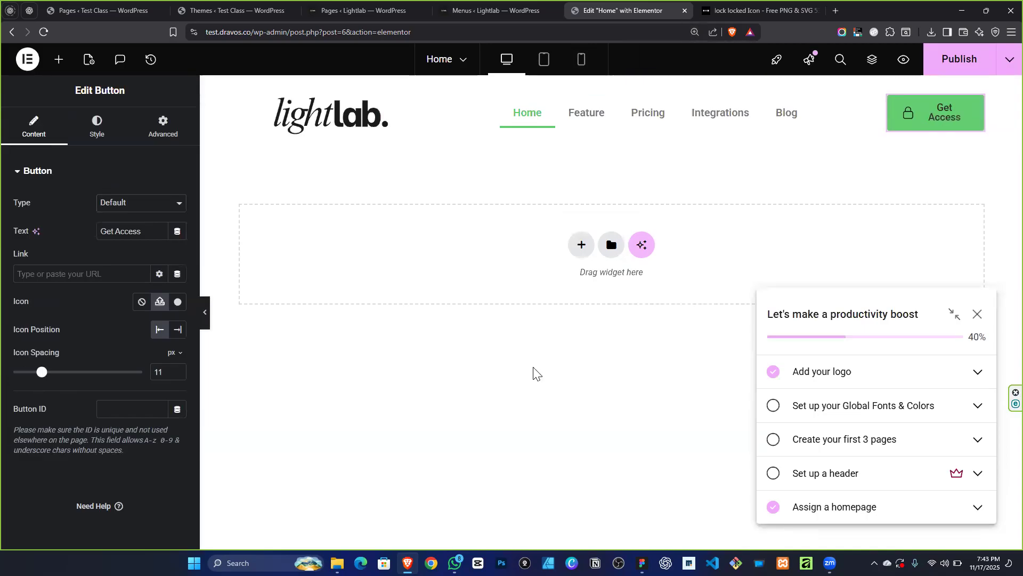
Set the width of the container holding the Get Access button to 45%.
click(887, 90)
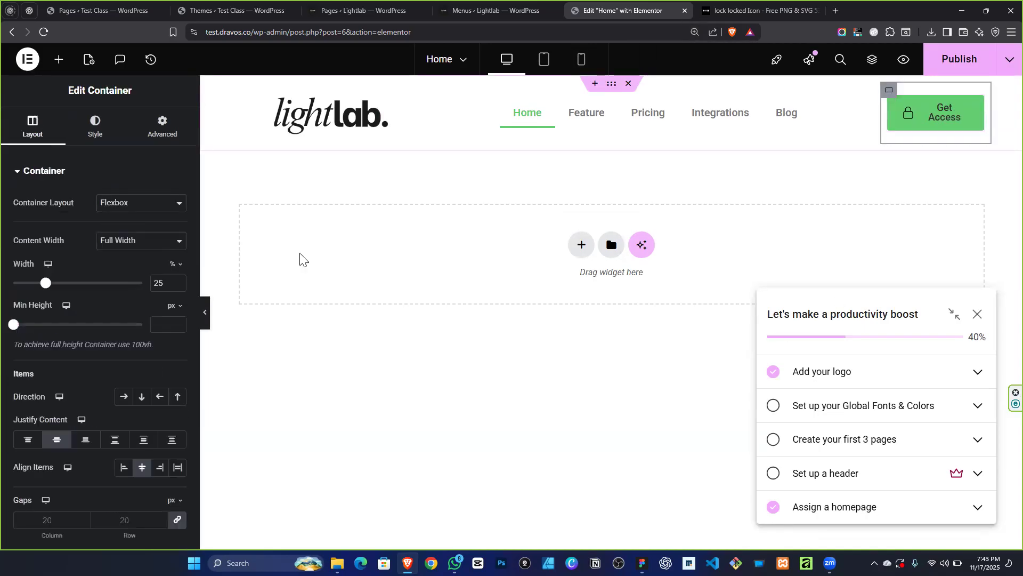
click(55, 283)
drag(58, 283, 71, 283)
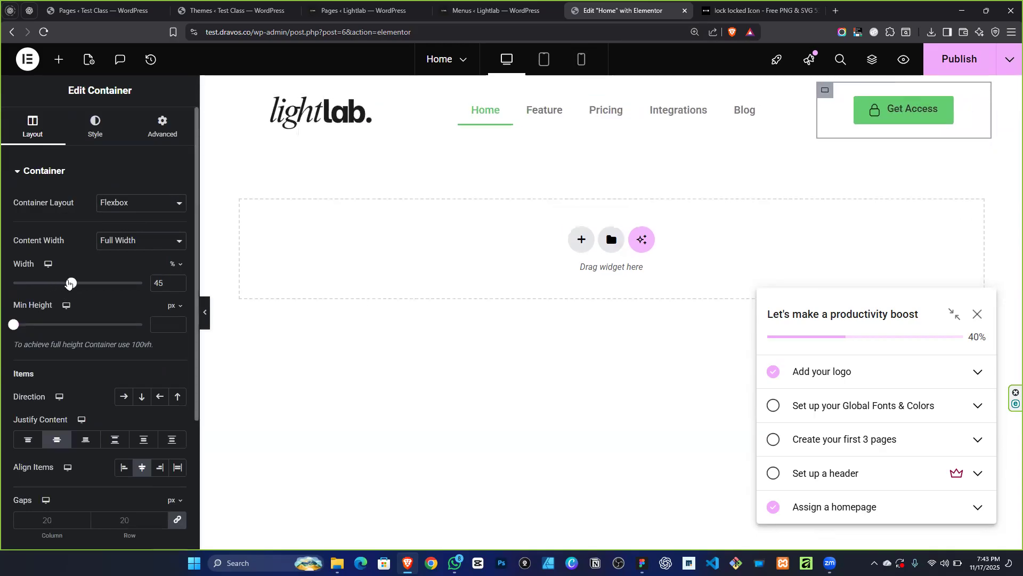
Make the Get Access button's normal background color fully transparent.
click(906, 114)
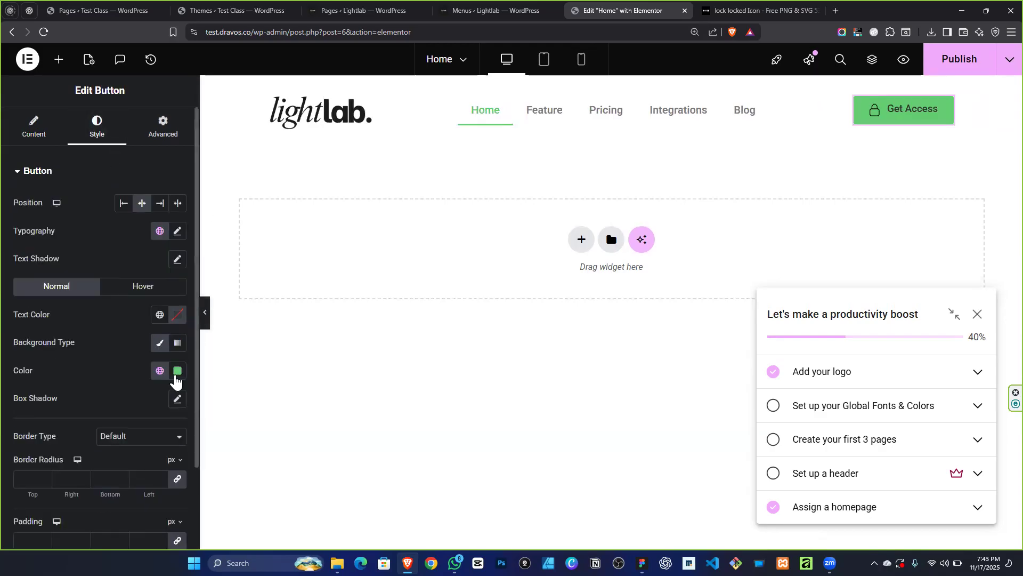
click(178, 371)
drag(253, 320, 203, 320)
drag(91, 331, 69, 331)
click(118, 397)
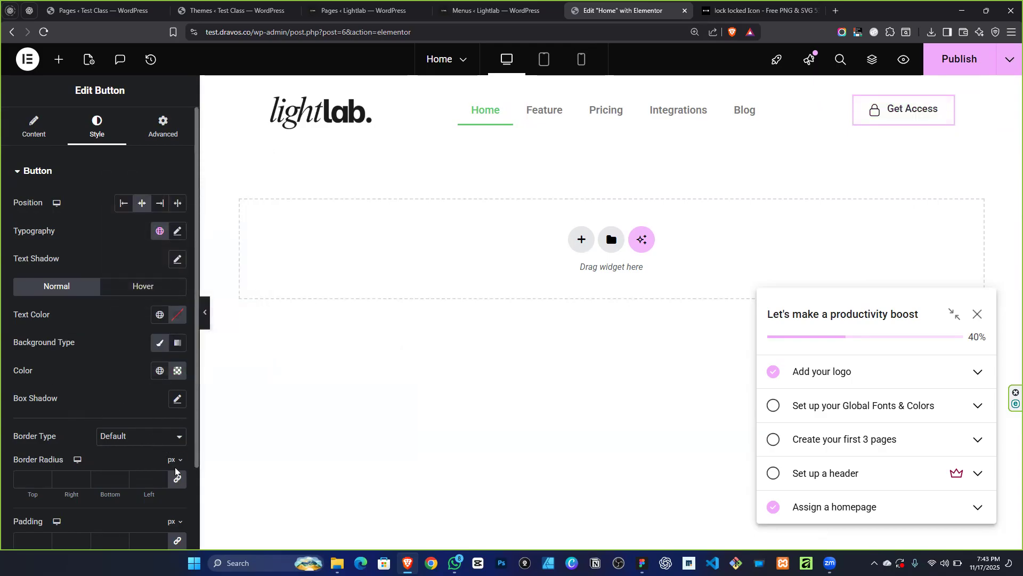
Give the Get Access button a solid border with a width of 1 px on all sides.
click(176, 447)
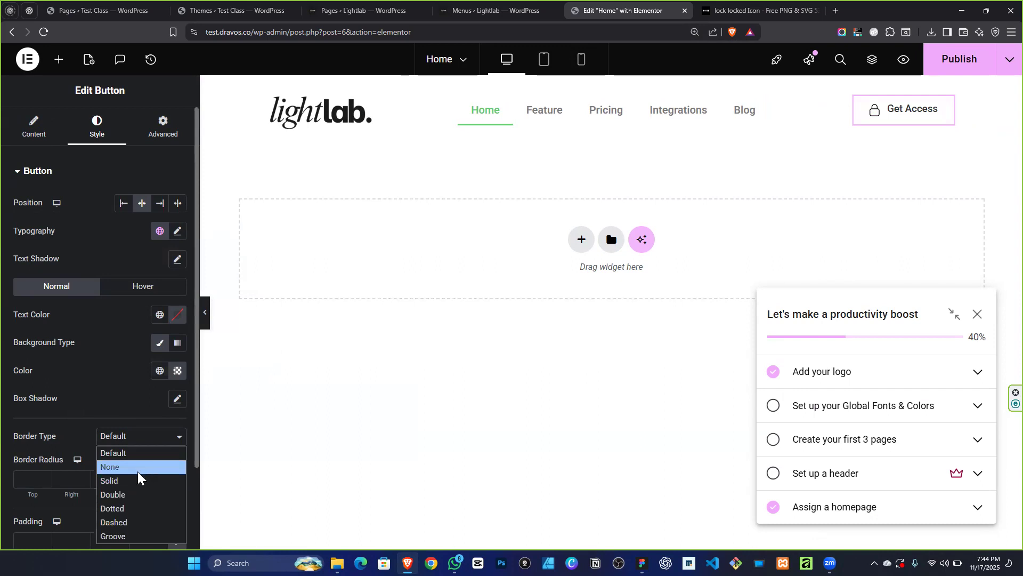
click(141, 479)
scroll(64, 346, down, 3)
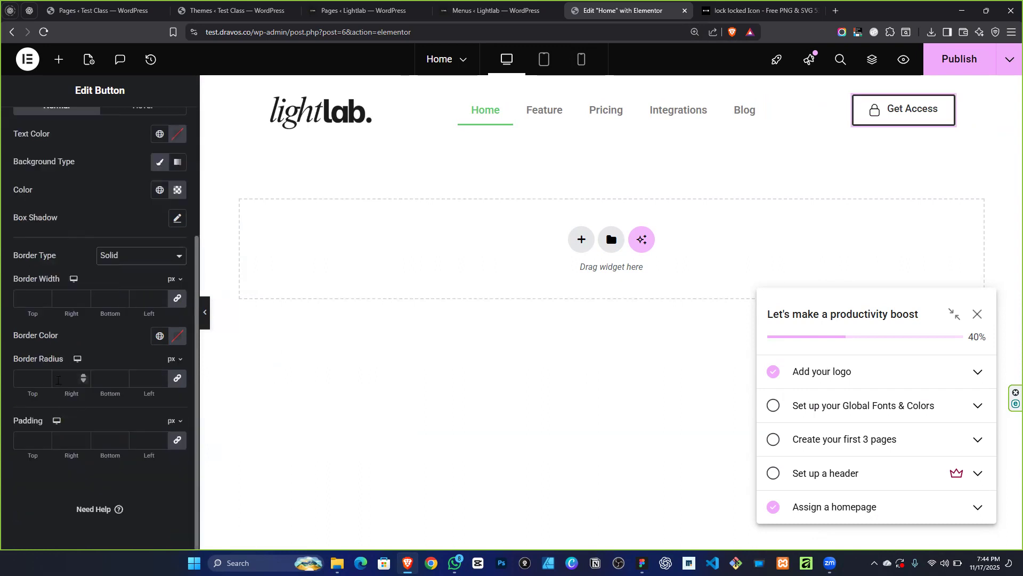
text(1)
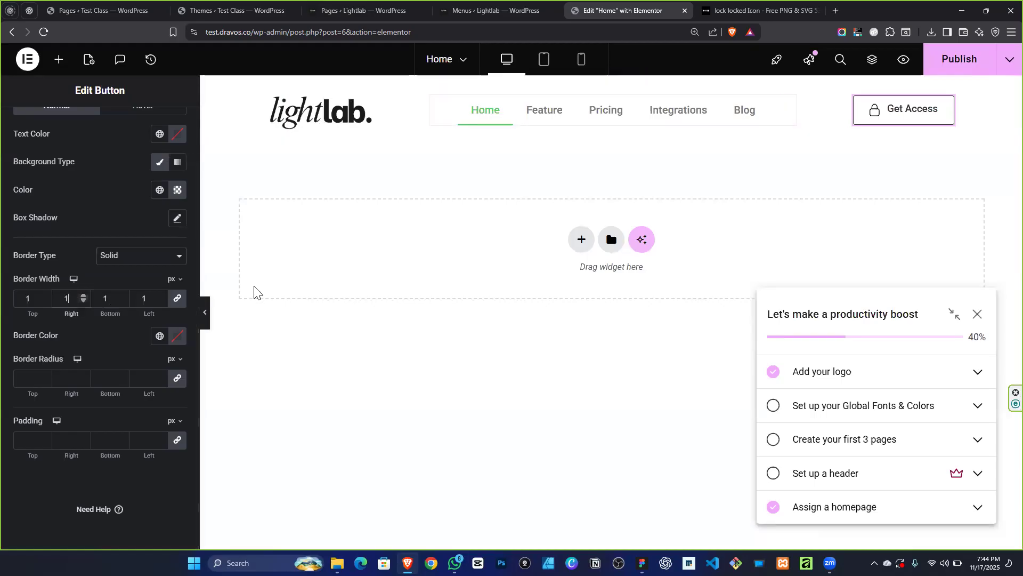
Try border widths of 70 px and 10 px on the button, and restore the width to 1 px.
text(70)
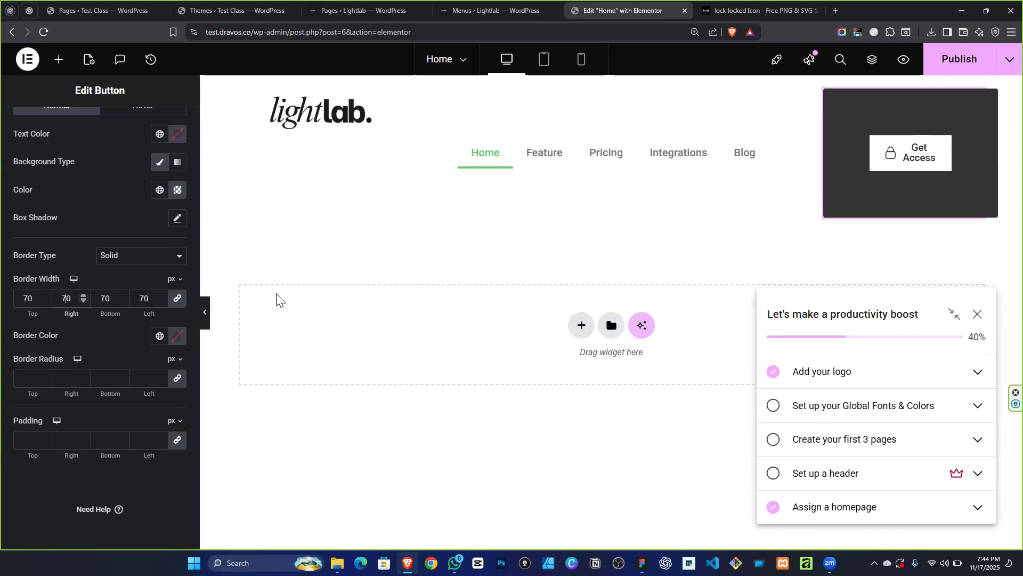
key(BackSpace)
text(1)
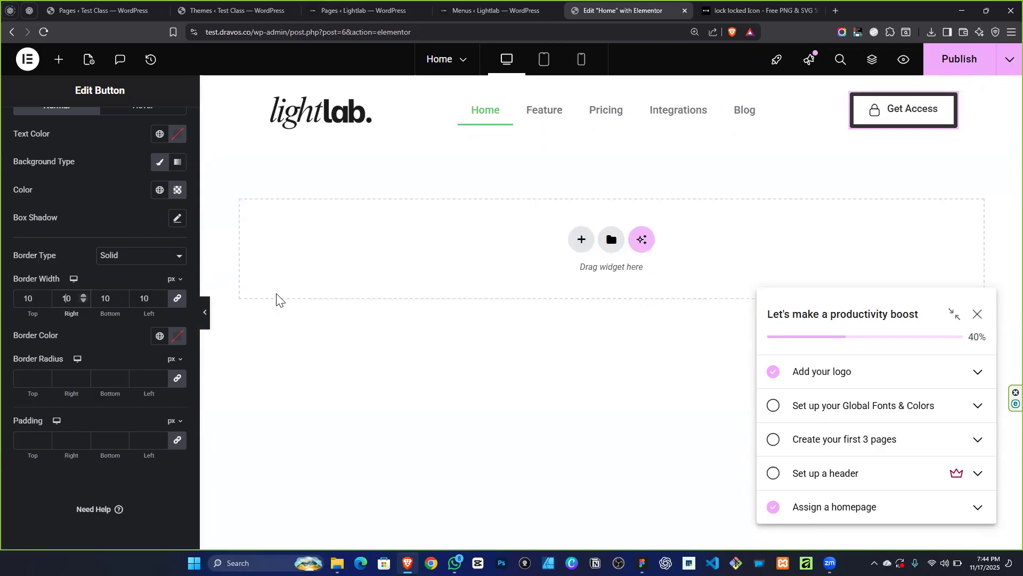
key(BackSpace)
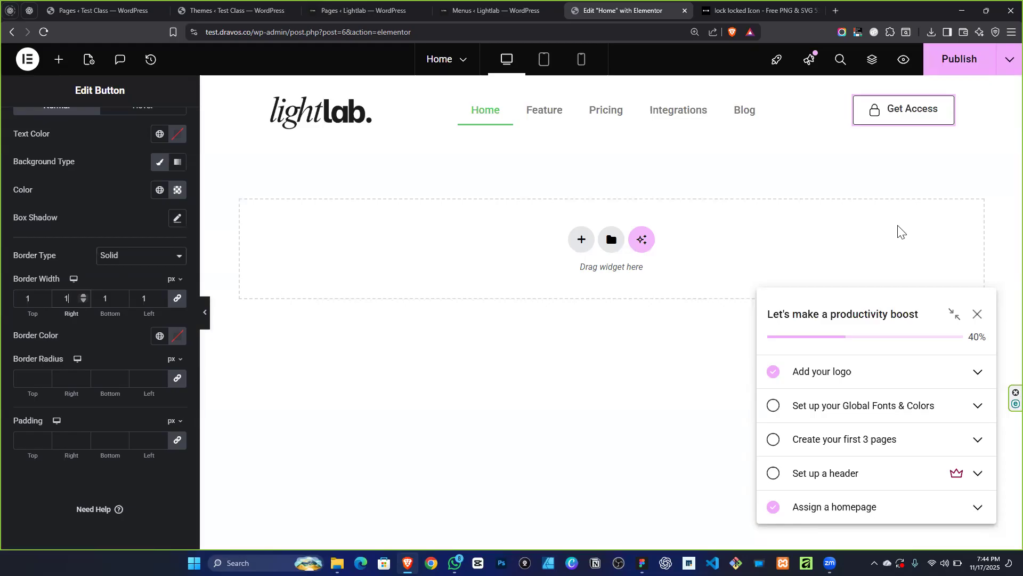
Set the button's border color to semi-transparent black #0201017D and its border radius to 15 px.
click(177, 337)
drag(231, 513, 179, 524)
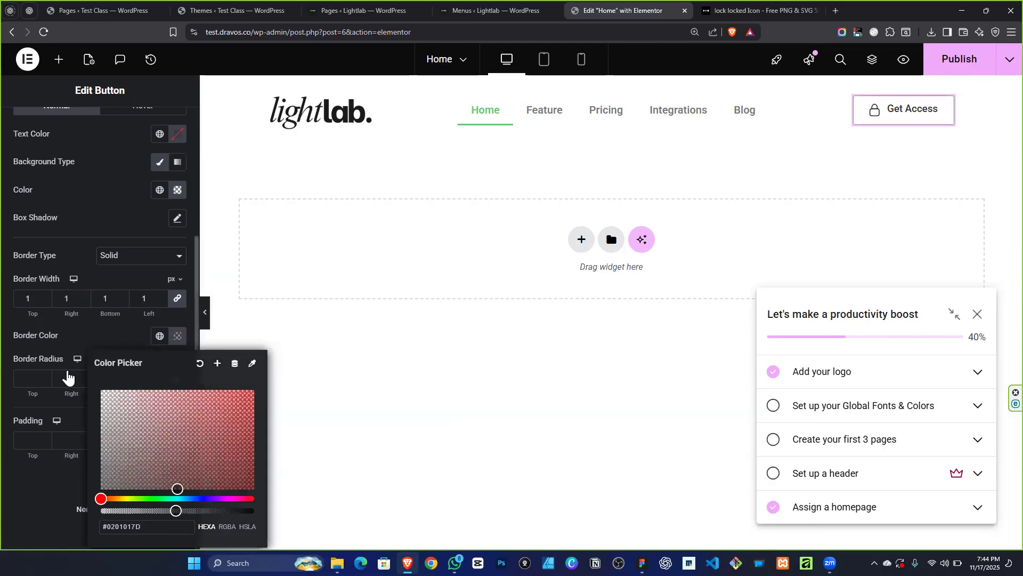
click(68, 380)
text(15)
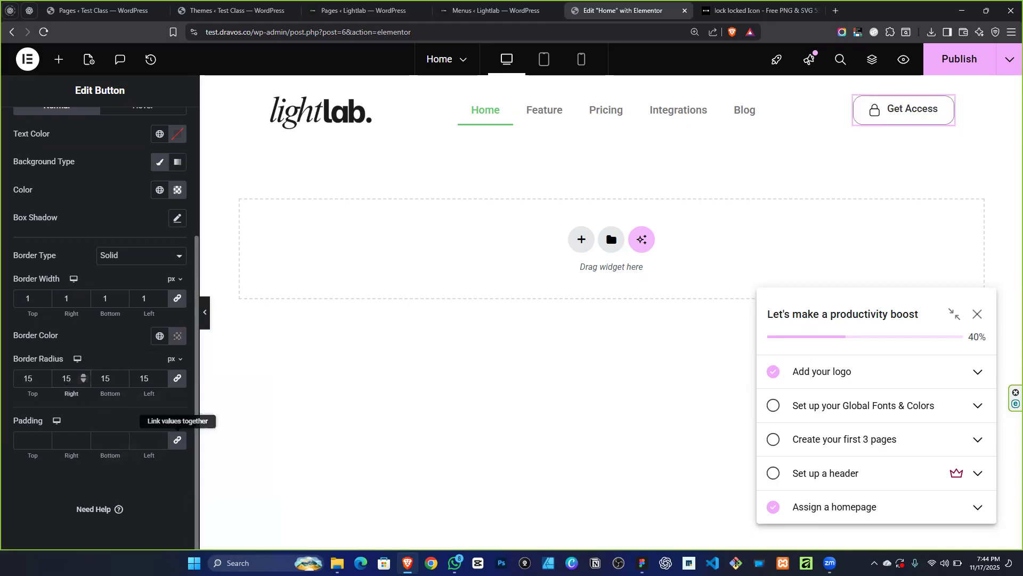
Check the Get Access button in the Wiko reference design in Figma, and set the Elementor button's border radius to 7 px.
click(642, 563)
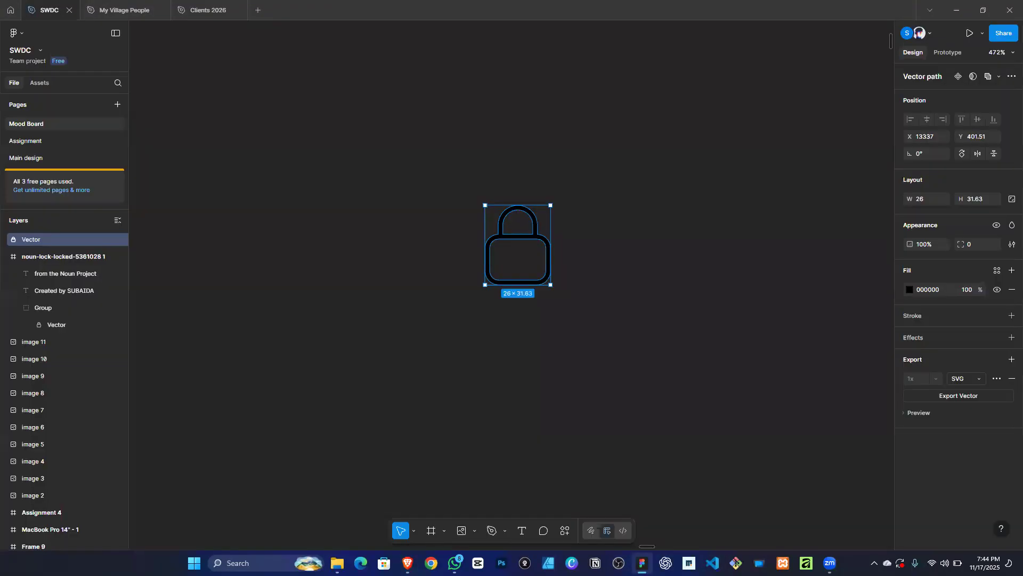
scroll(541, 441, down, 3)
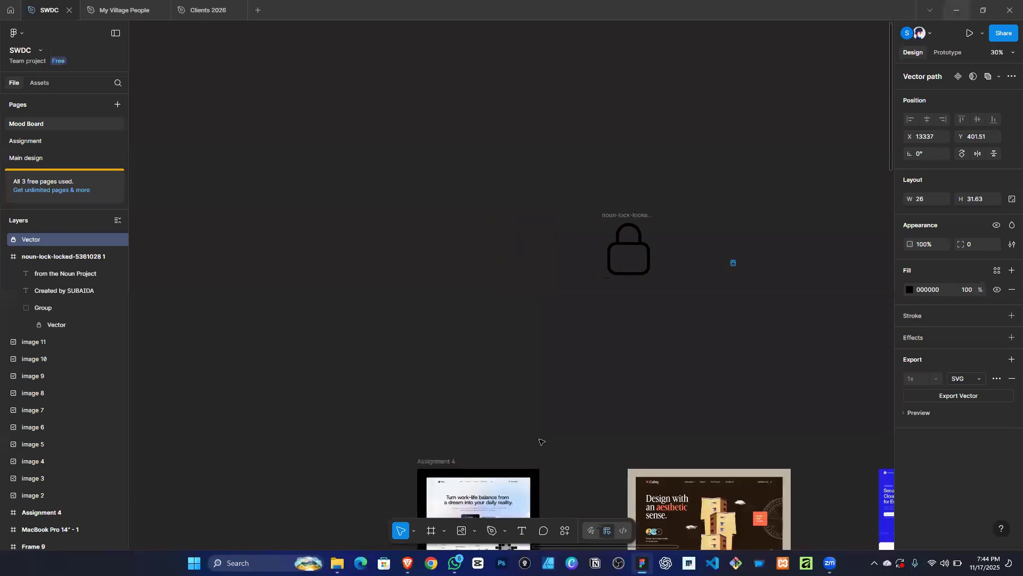
scroll(542, 441, down, 5)
scroll(525, 246, up, 10)
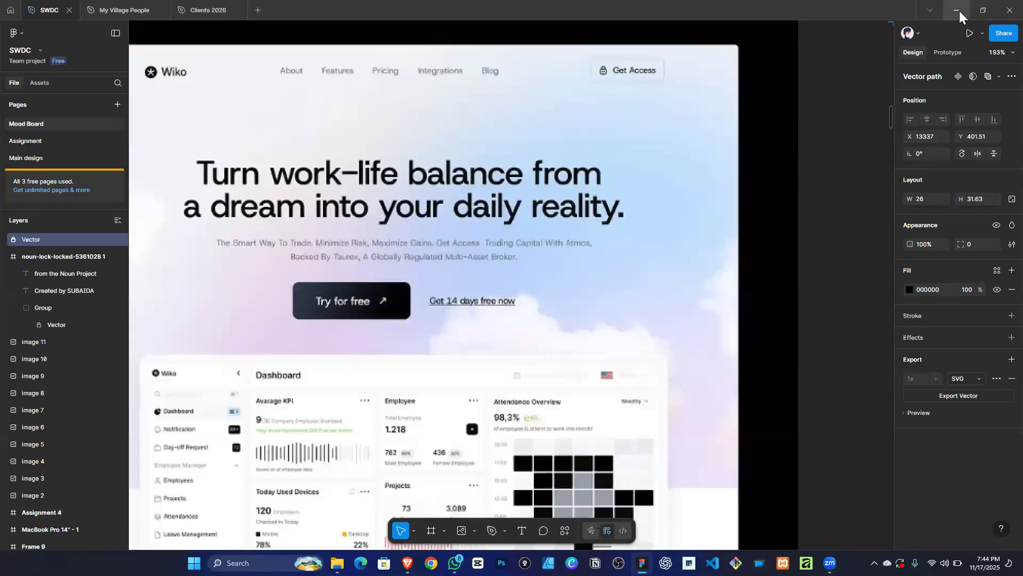
click(956, 10)
click(59, 378)
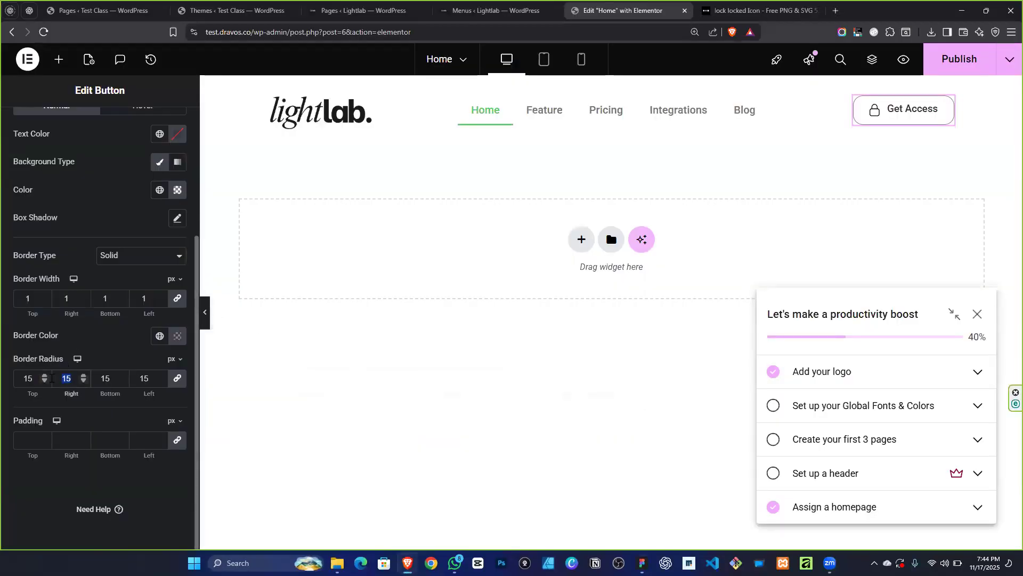
text(7)
ctrl+scroll(932, 133, up, 1)
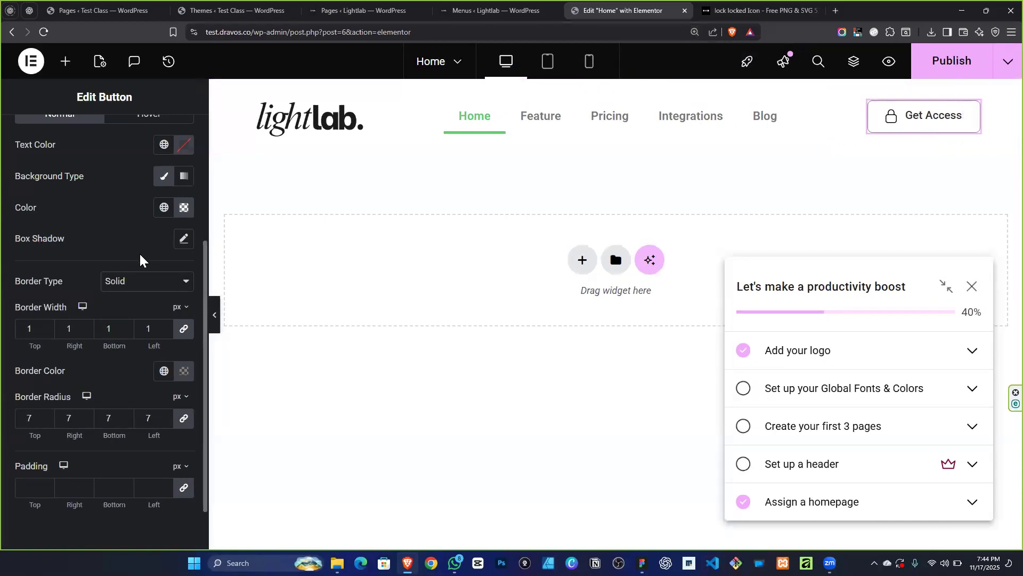
Set the Get Access button's typography font family to Poppins.
ctrl+scroll(148, 269, down, 1)
ctrl+scroll(149, 269, down, 3)
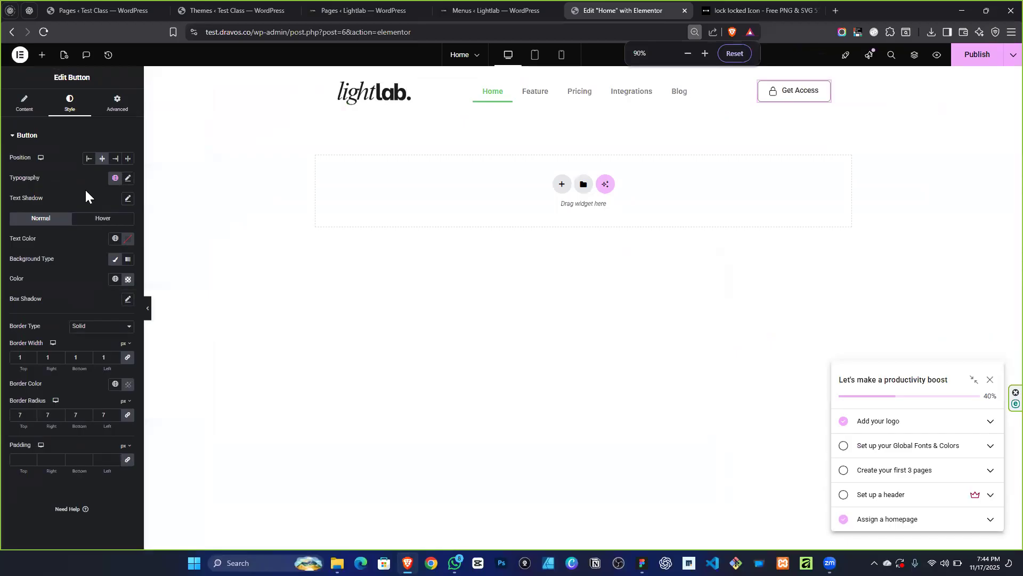
click(24, 103)
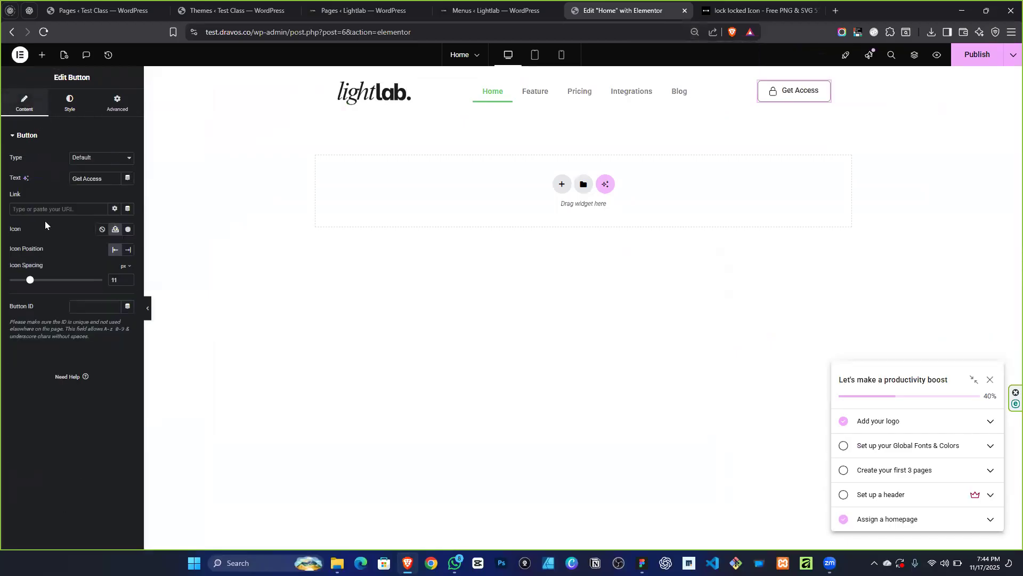
click(70, 103)
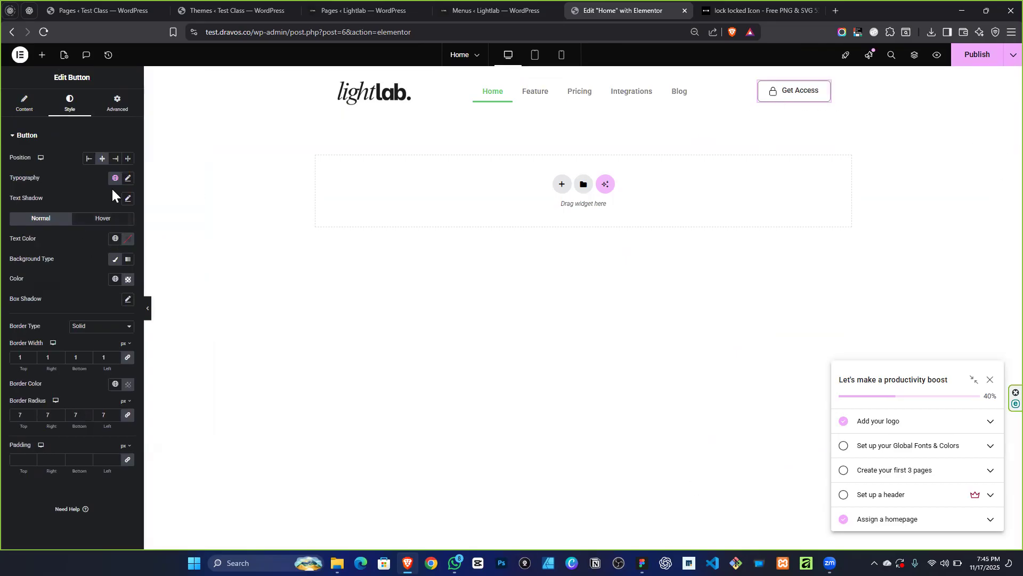
click(128, 179)
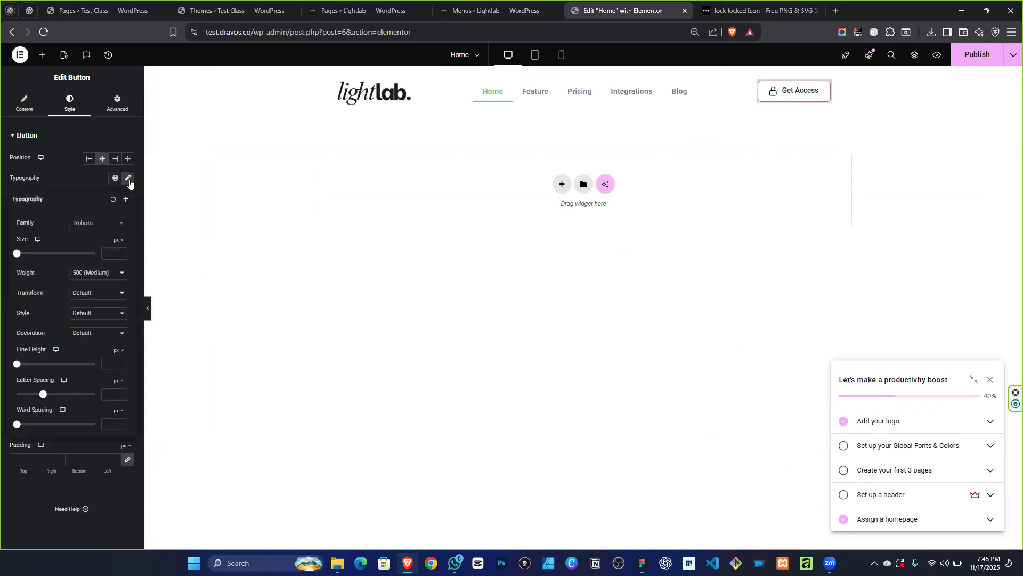
click(92, 226)
text(popp)
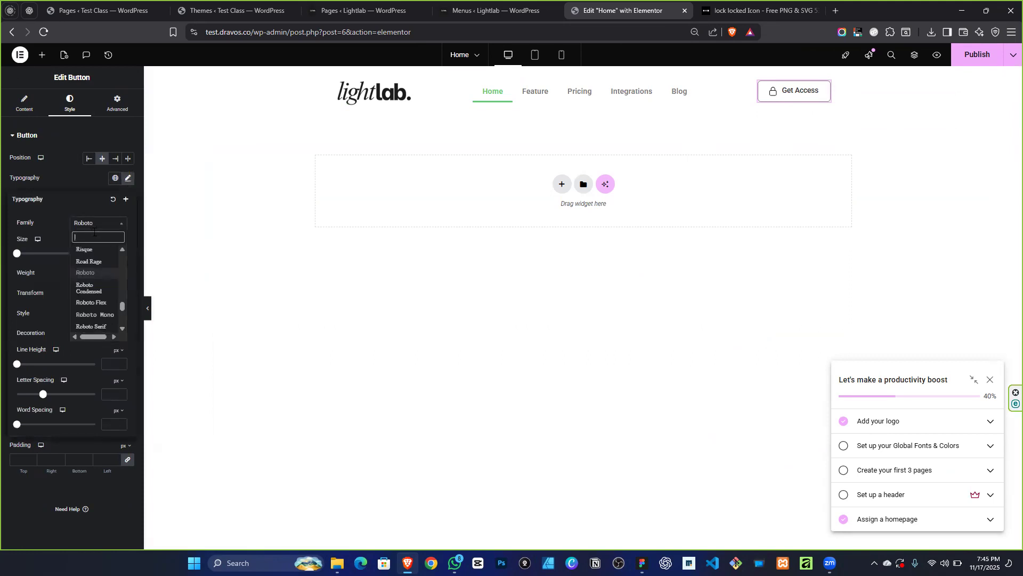
click(98, 263)
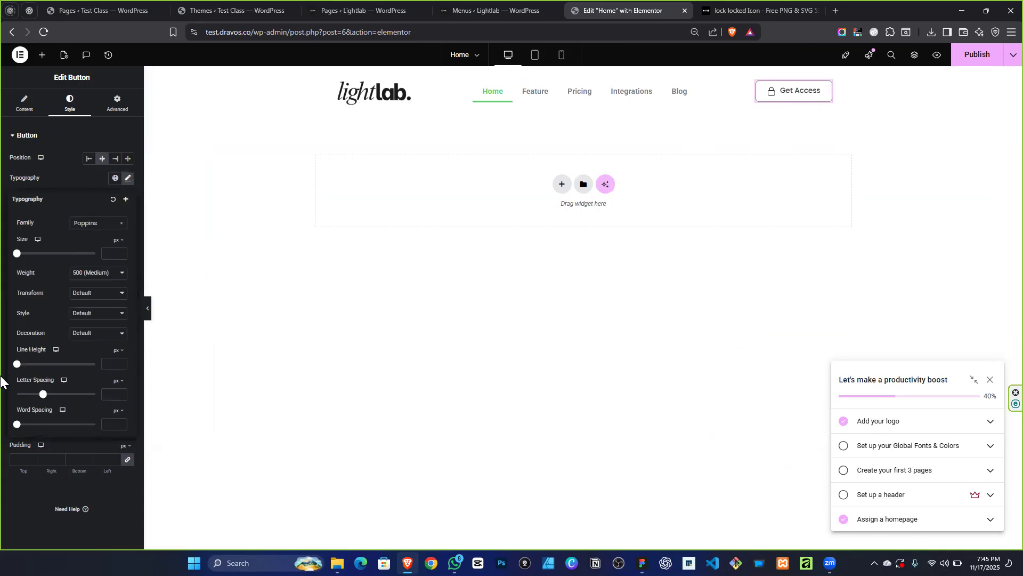
click(68, 438)
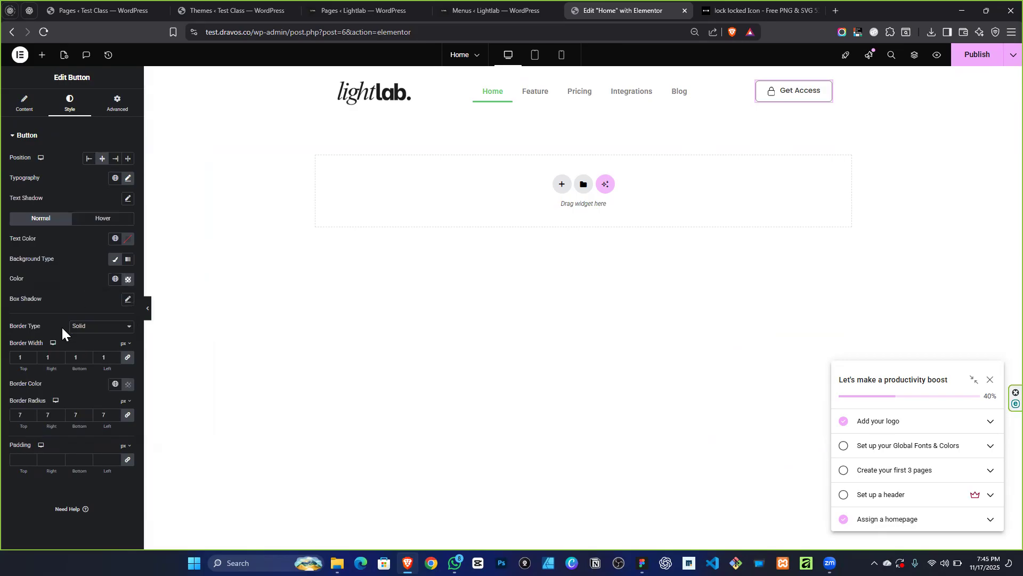
click(118, 107)
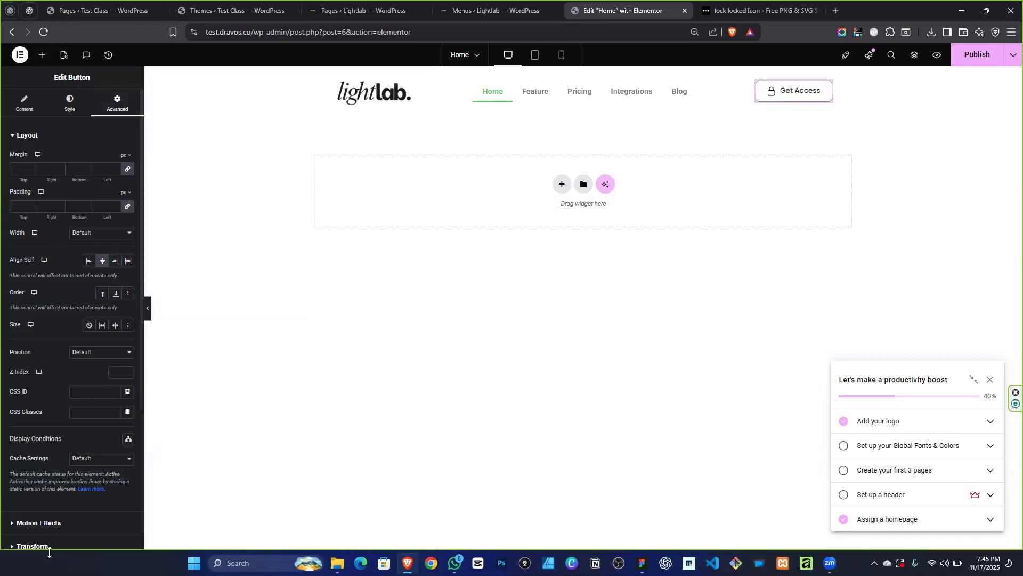
scroll(66, 471, down, 5)
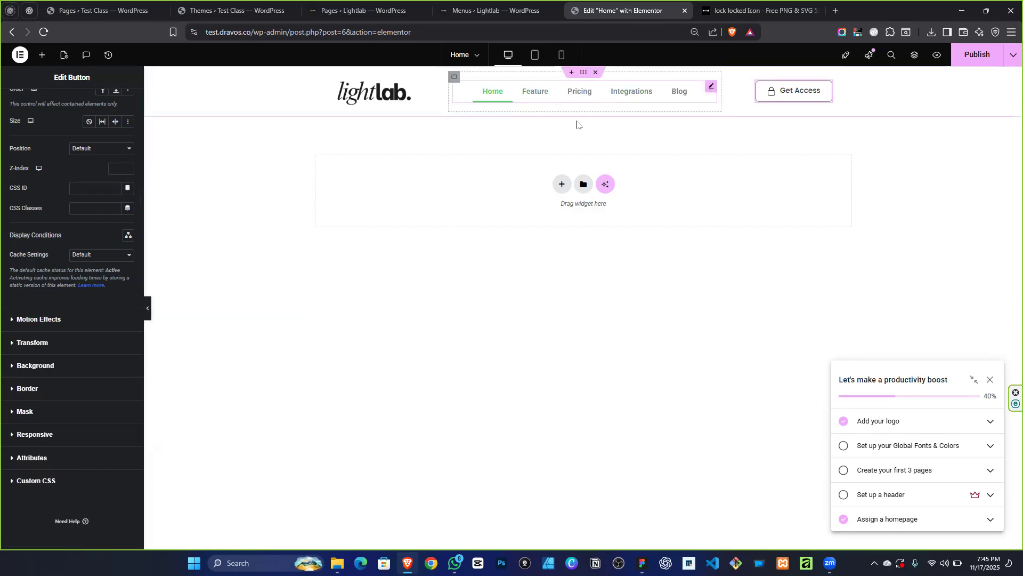
Create a global color named "Text color" from the header menu's normal text color.
click(710, 96)
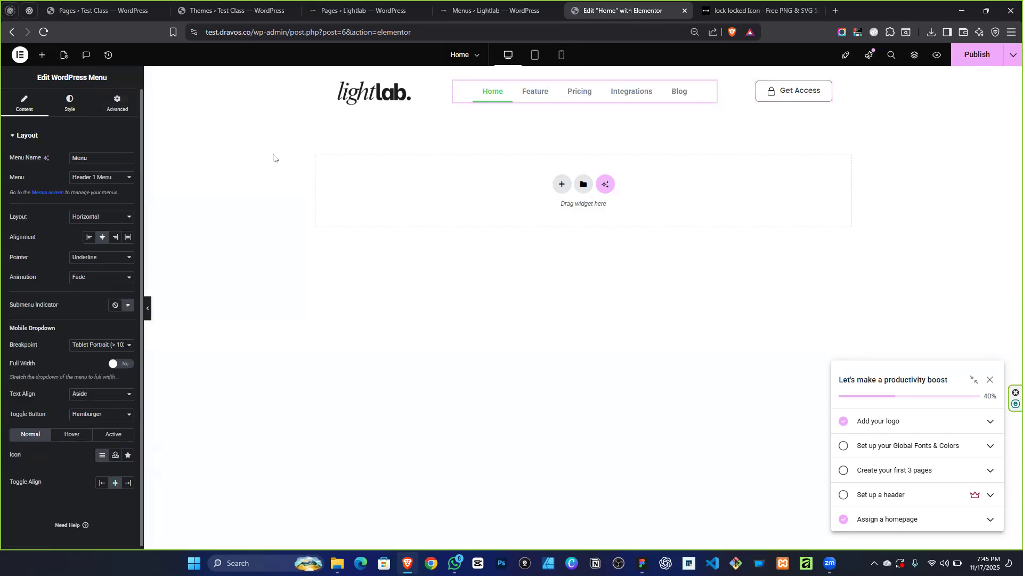
click(69, 104)
click(115, 198)
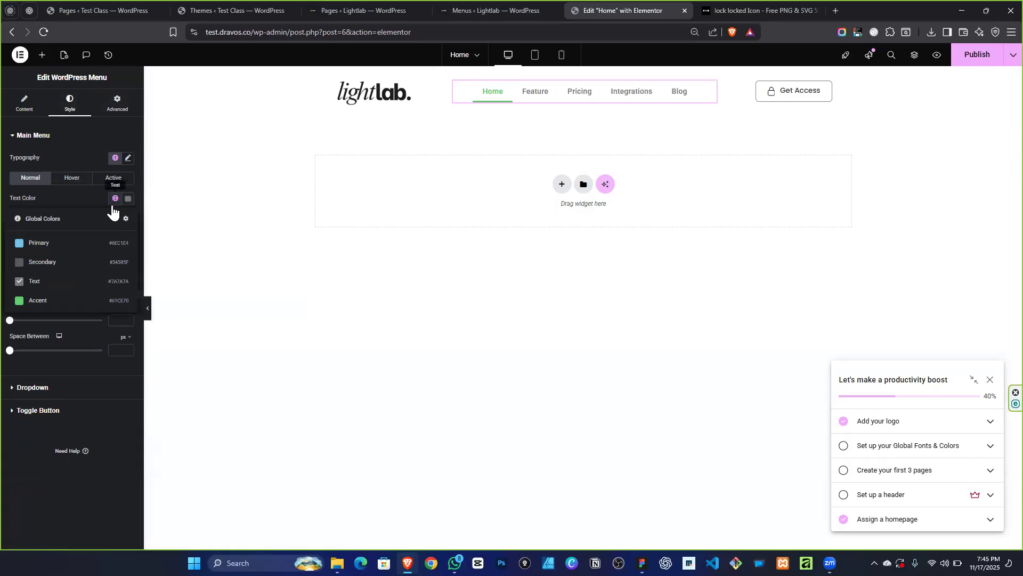
click(120, 201)
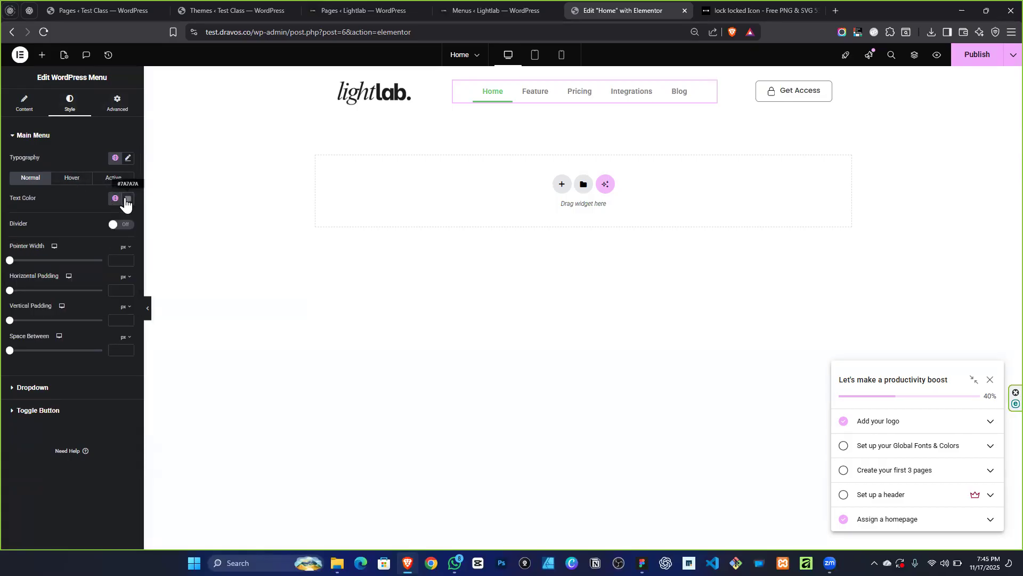
click(127, 199)
click(161, 220)
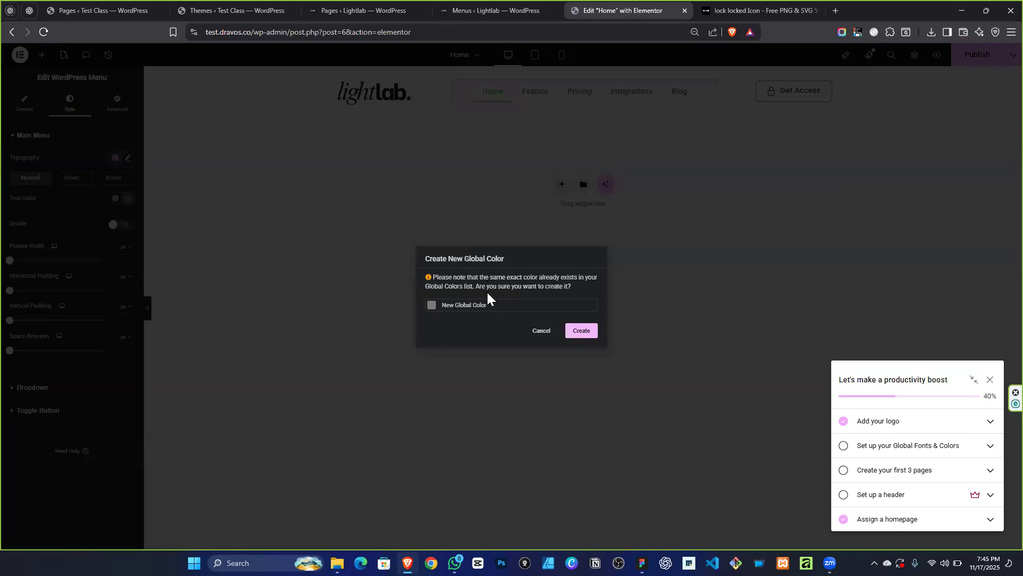
key(ctrl+a)
text(Text colo)
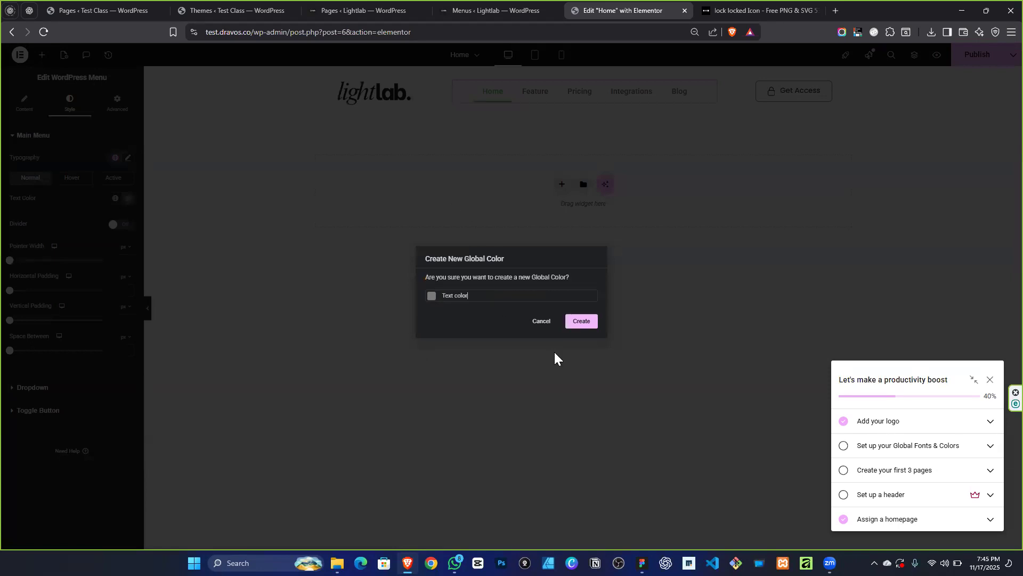
click(580, 322)
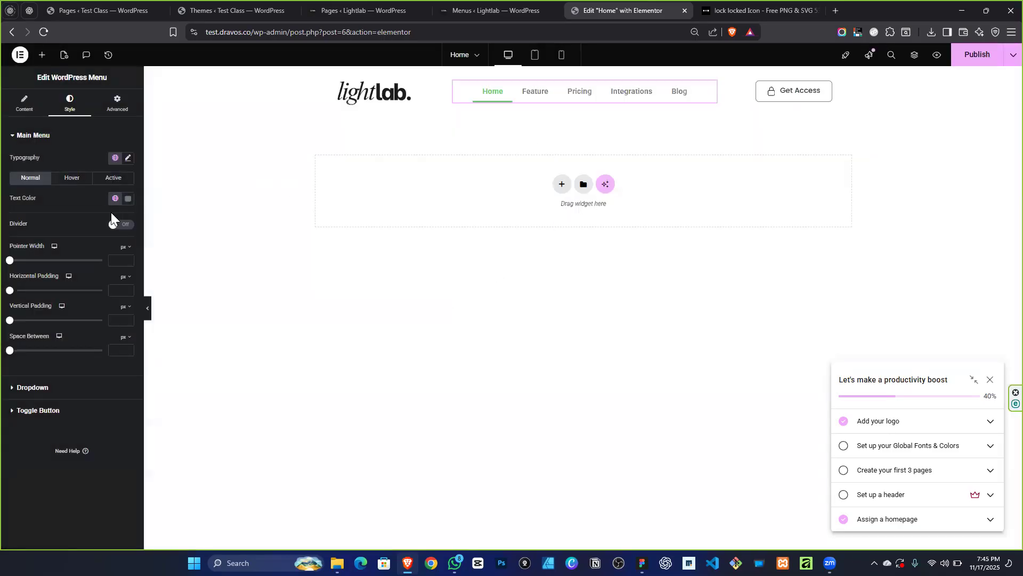
Set the header menu's normal text color to a dark brownish gray, about #594545.
click(128, 198)
click(108, 296)
mouse_move(108, 297)
mouse_down()
mouse_move(99, 306)
mouse_move(98, 284)
mouse_up()
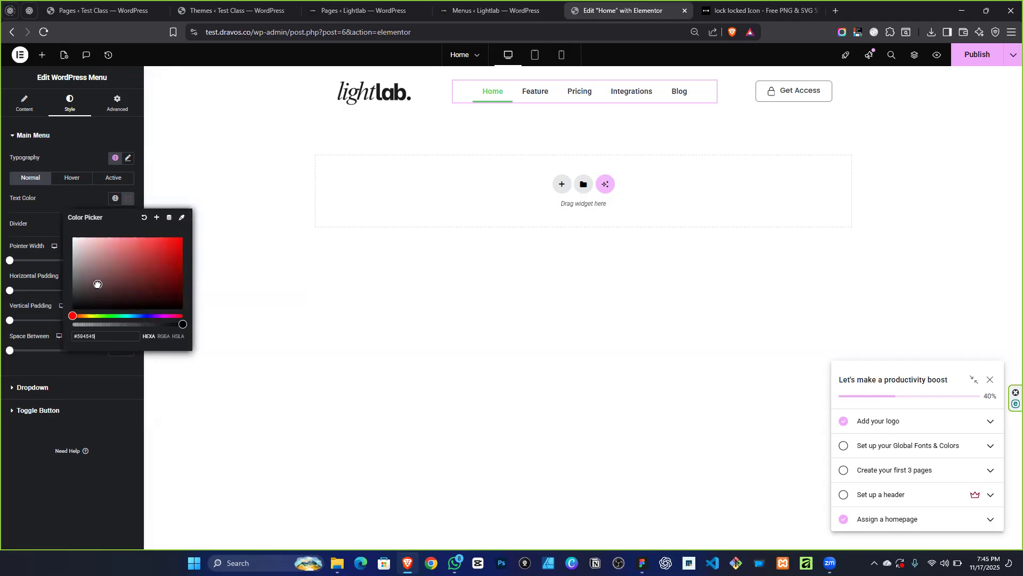
Try dark brown #342A22 as the menu's hover text color, and change it to magenta #890578.
click(72, 178)
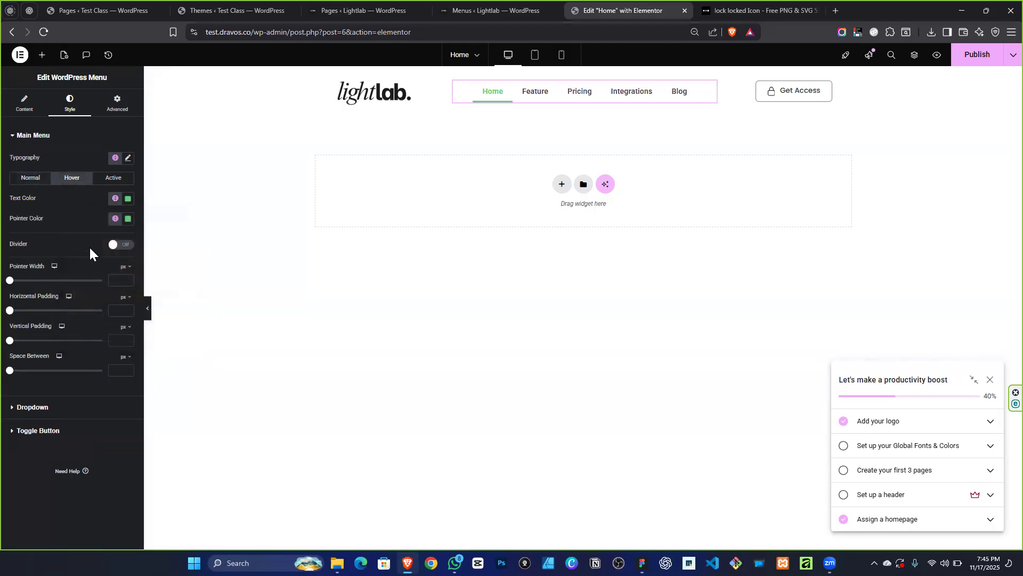
click(116, 202)
click(115, 200)
click(127, 199)
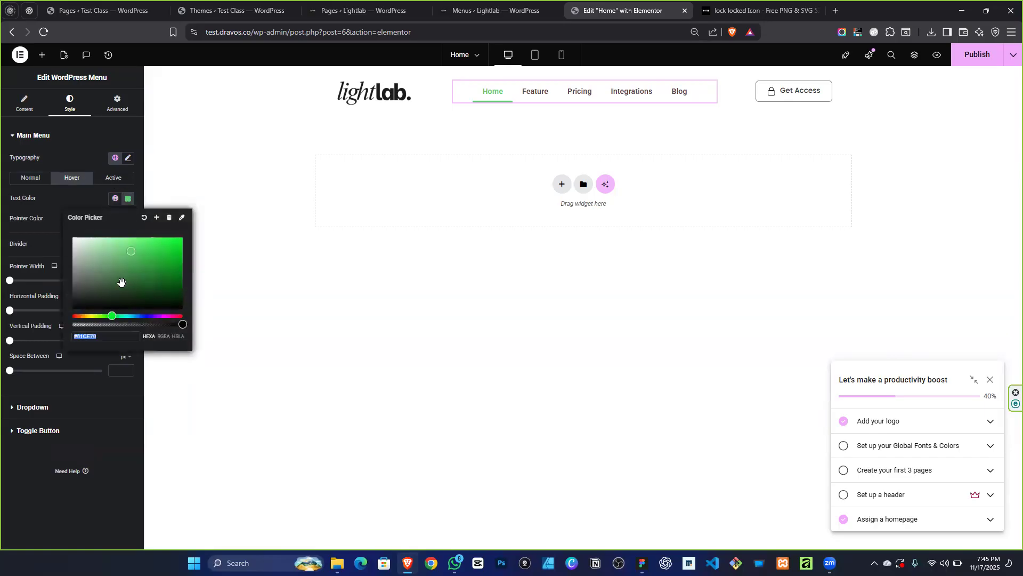
click(115, 295)
drag(111, 316, 80, 316)
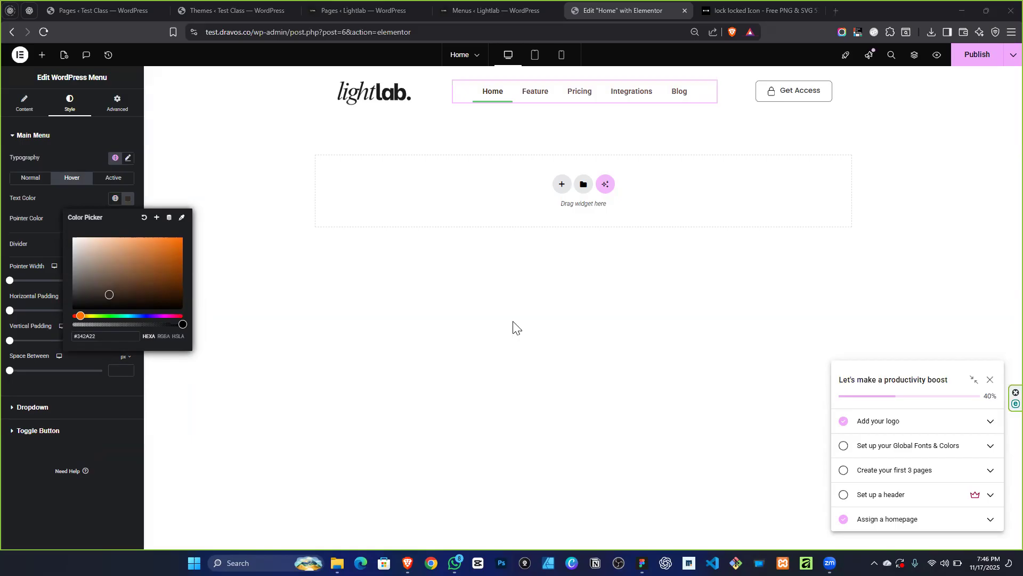
drag(152, 269, 131, 252)
drag(162, 316, 166, 316)
drag(172, 268, 178, 271)
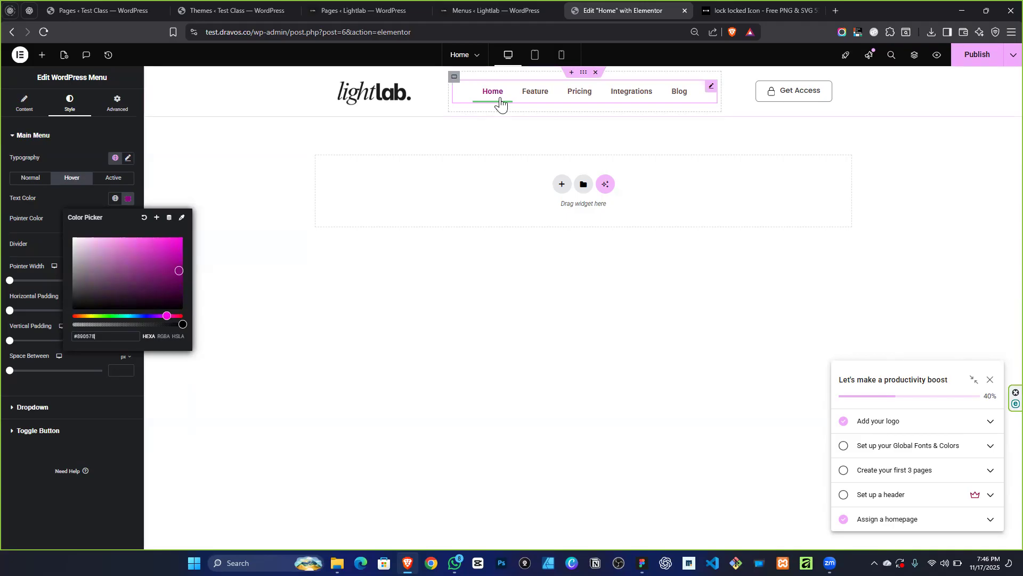
click(80, 206)
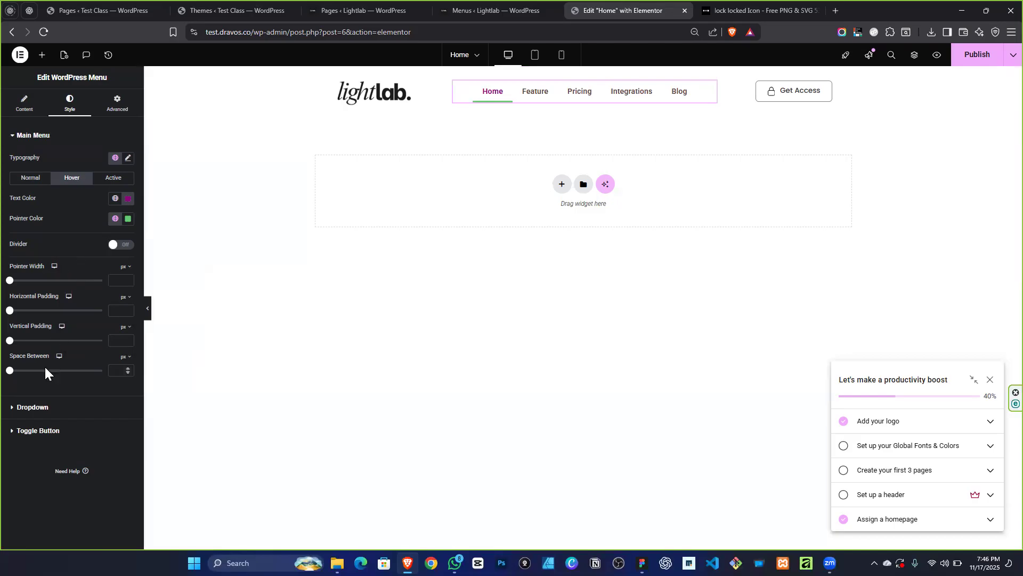
Change the header menu's pointer style to Background.
click(23, 102)
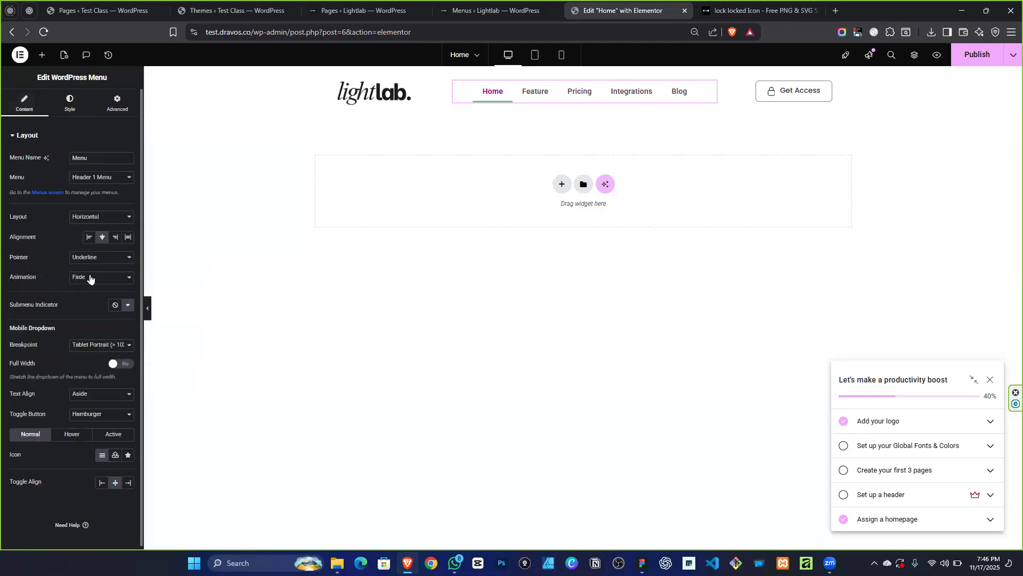
click(105, 261)
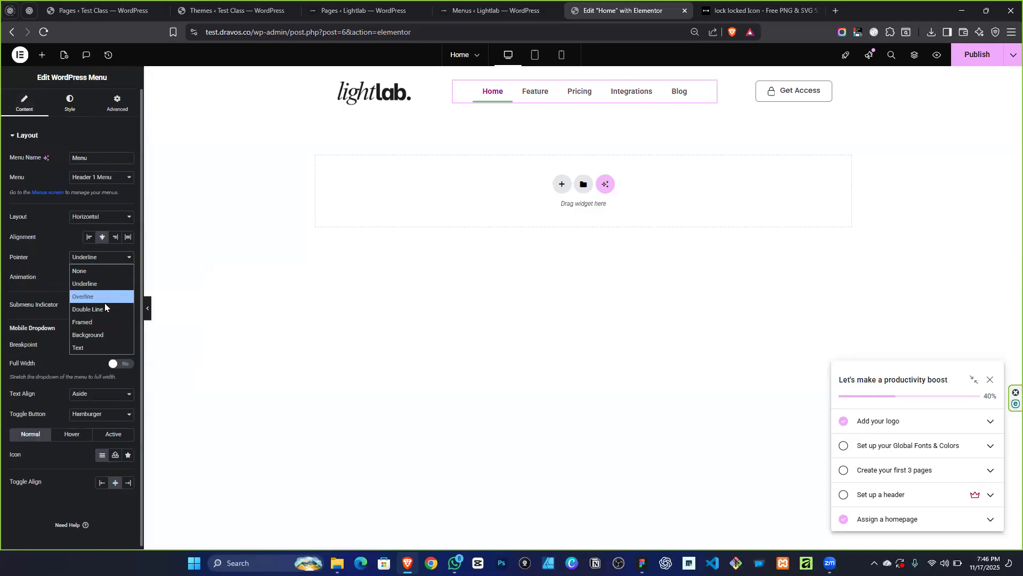
click(97, 331)
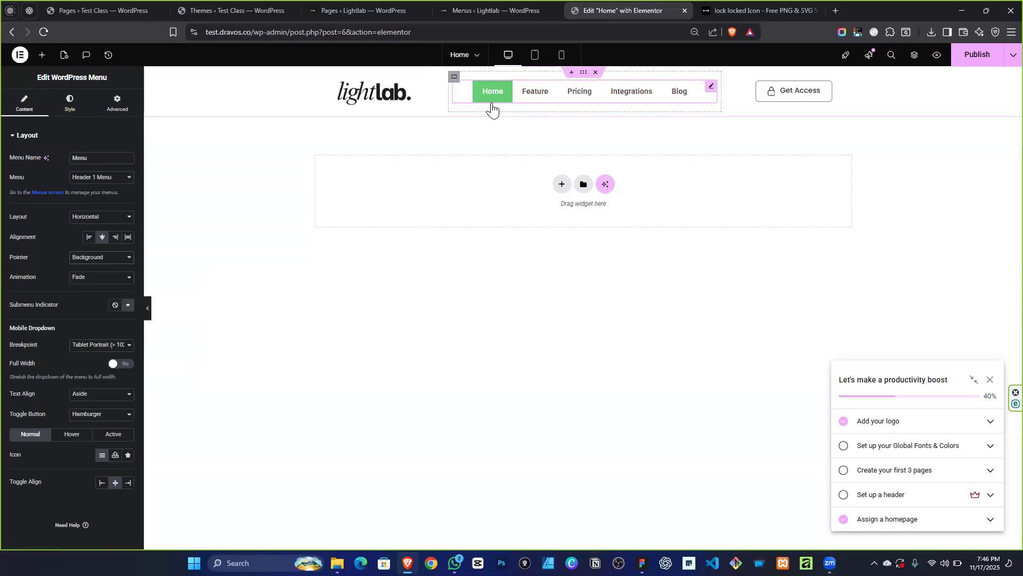
Set the header menu's hover pointer color to dark magenta #710858.
click(71, 108)
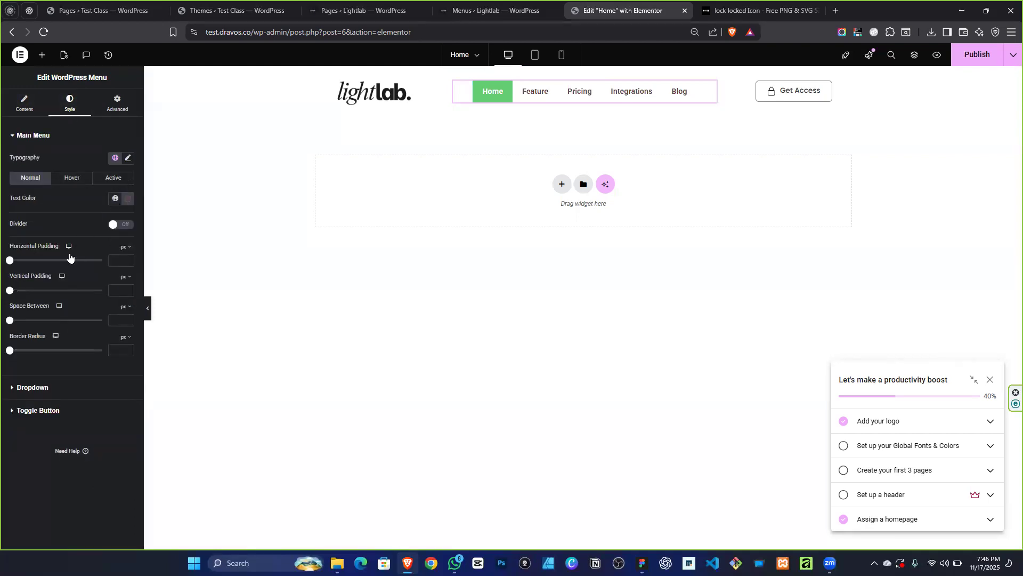
click(68, 181)
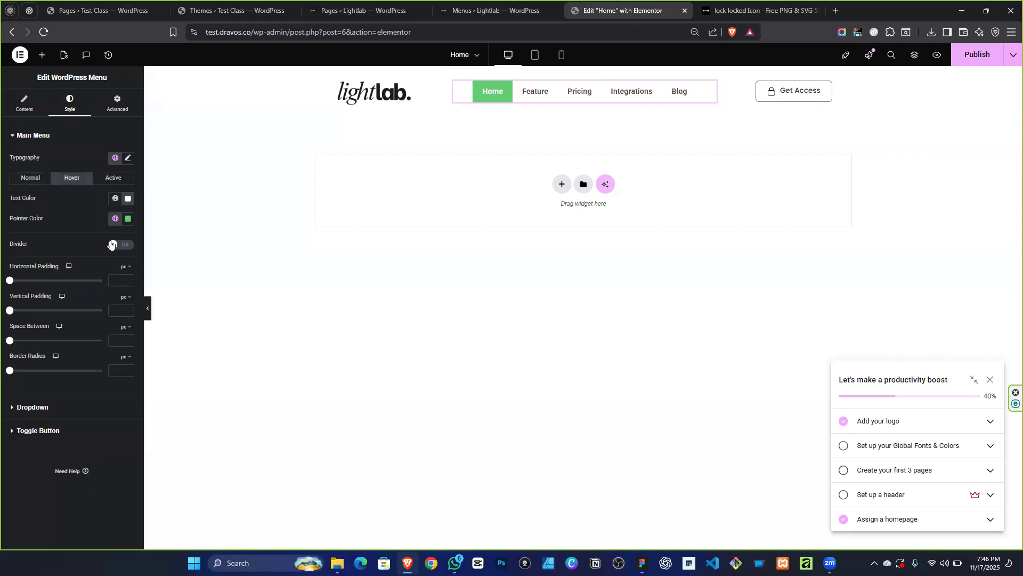
click(116, 221)
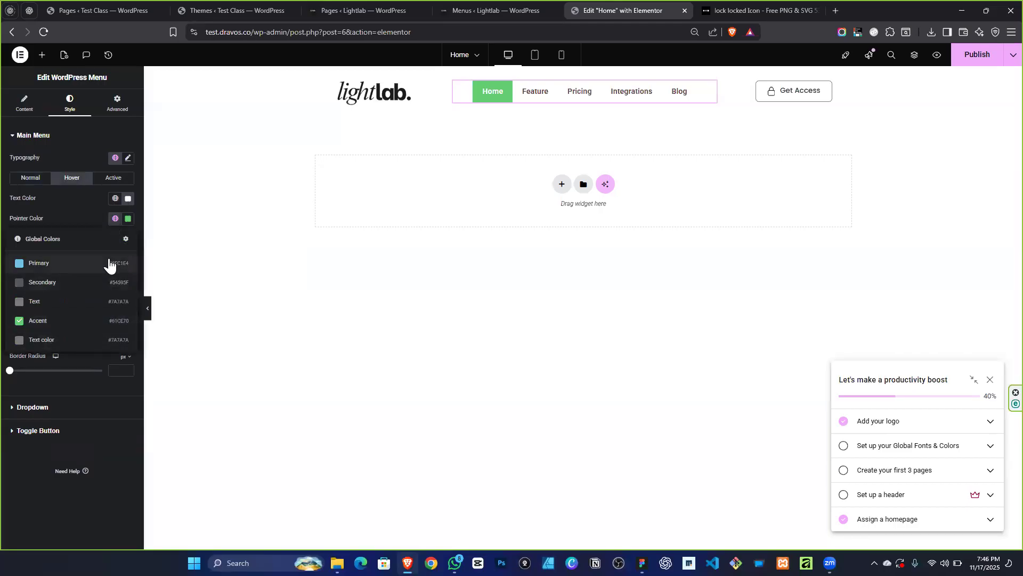
click(128, 220)
drag(139, 336, 175, 297)
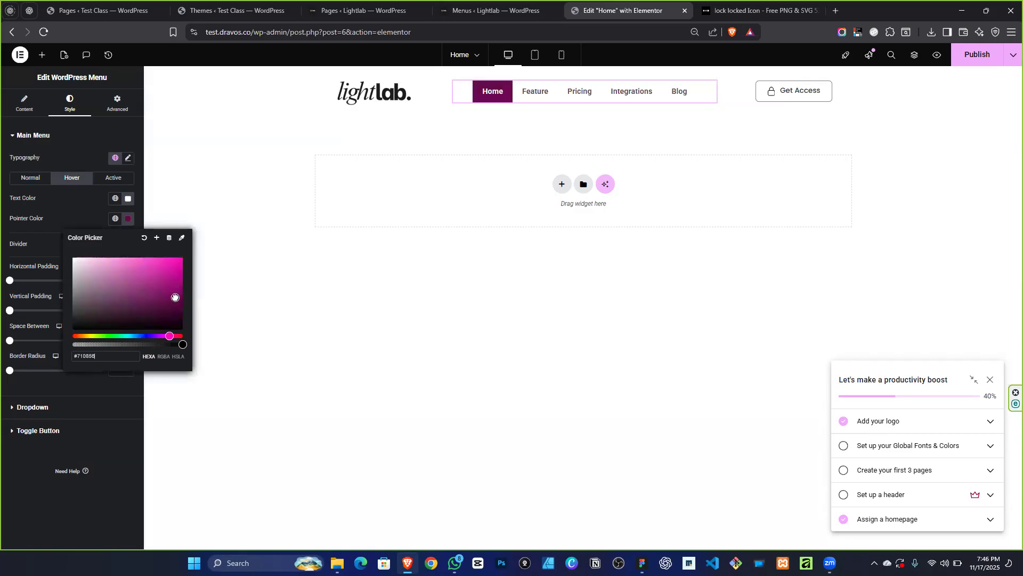
Save the hover pointer color as a new global color named "BG".
click(156, 237)
triple_click(517, 297)
text(BG)
click(569, 326)
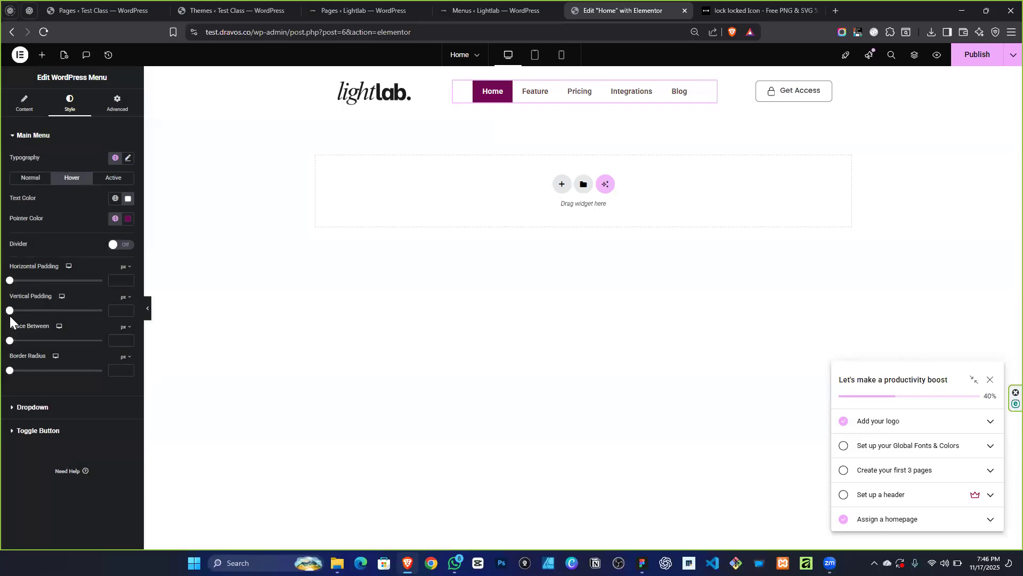
Set the menu items' horizontal padding to 26 px and their border radius to 20 px.
drag(8, 283, 58, 281)
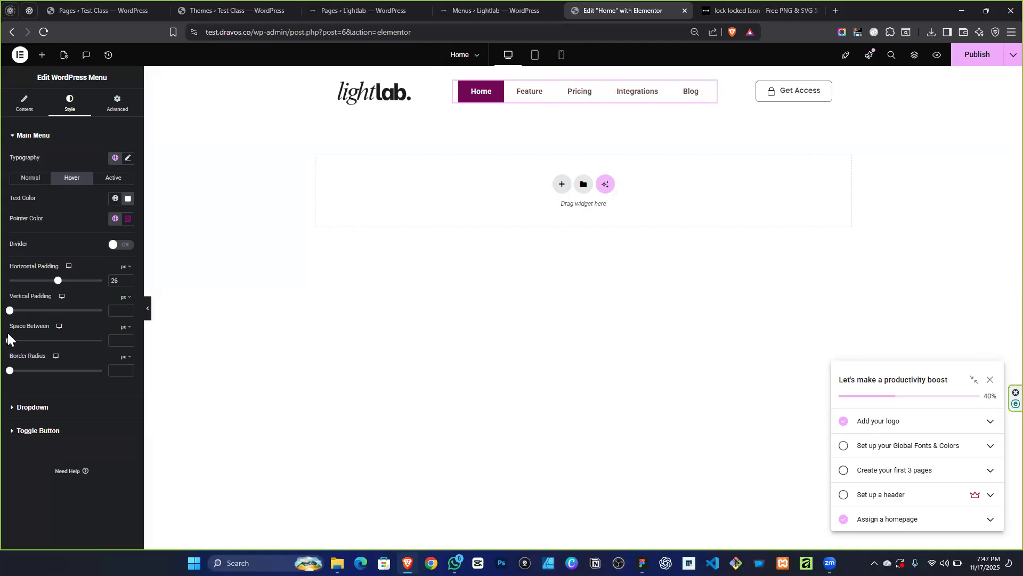
mouse_move(9, 340)
mouse_down()
mouse_move(26, 340)
mouse_move(7, 339)
mouse_up()
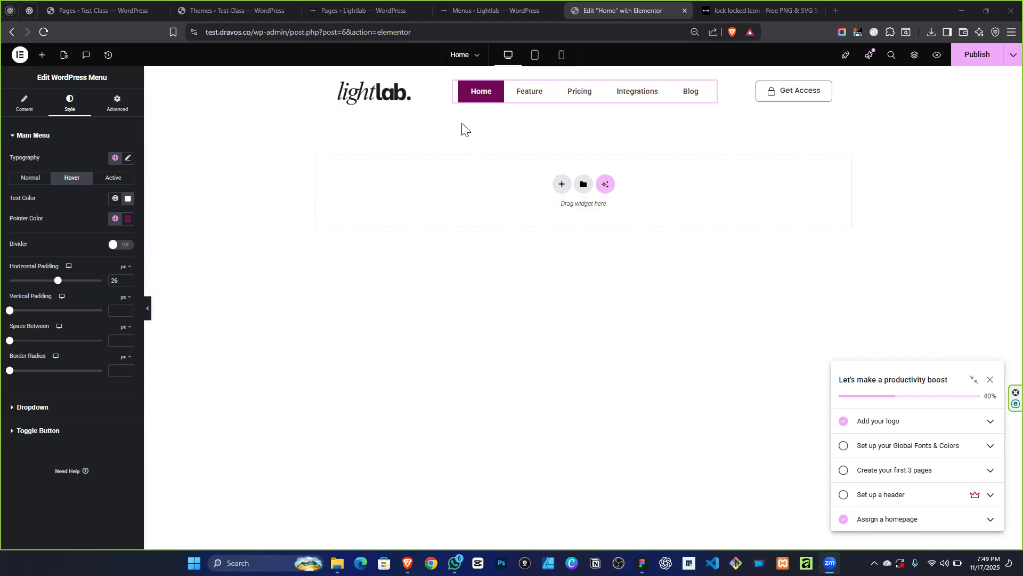
drag(10, 372, 30, 378)
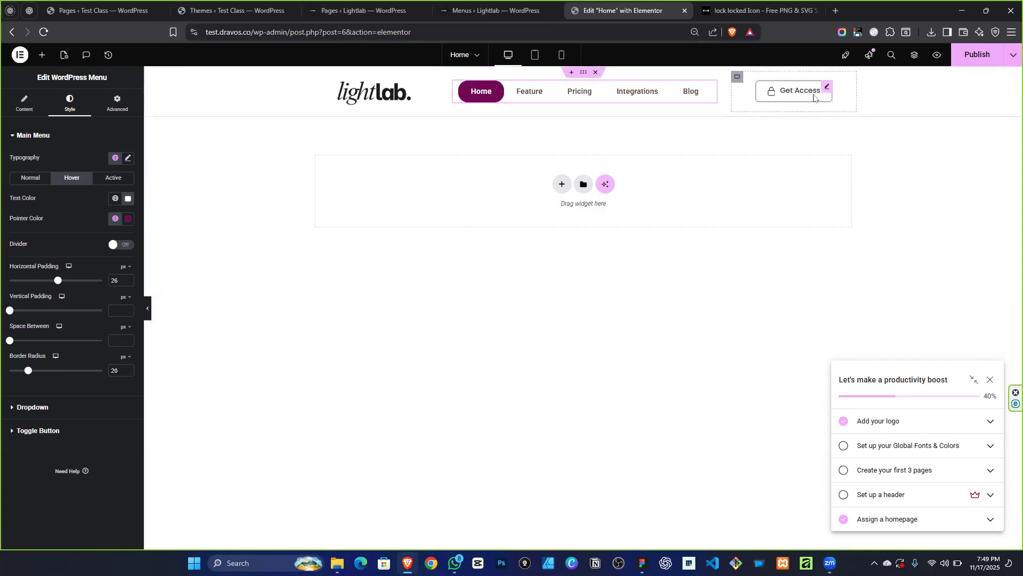
Set the Get Access button's hover animation to Grow, after trying Pulse Grow.
click(828, 86)
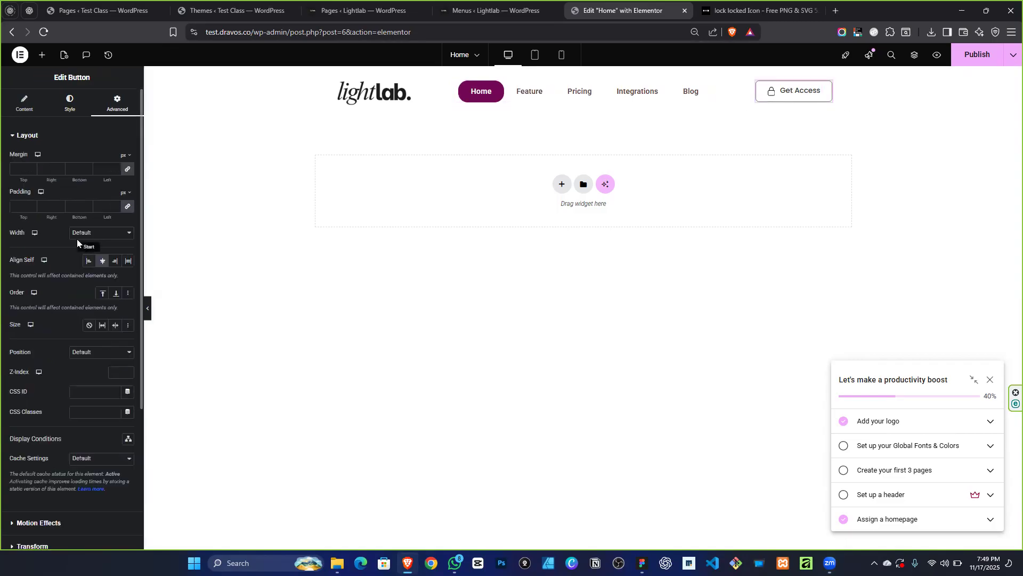
click(57, 106)
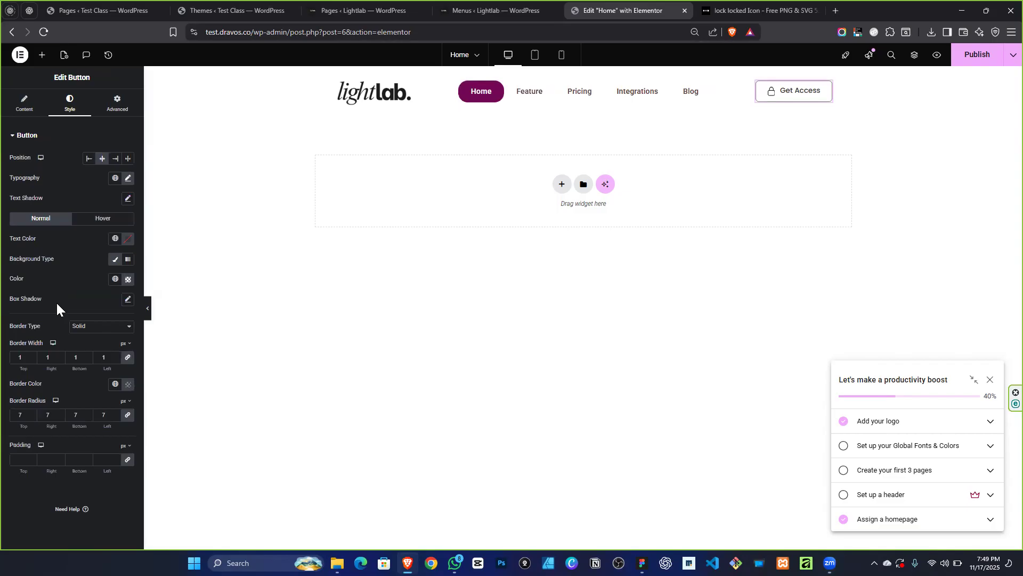
click(102, 218)
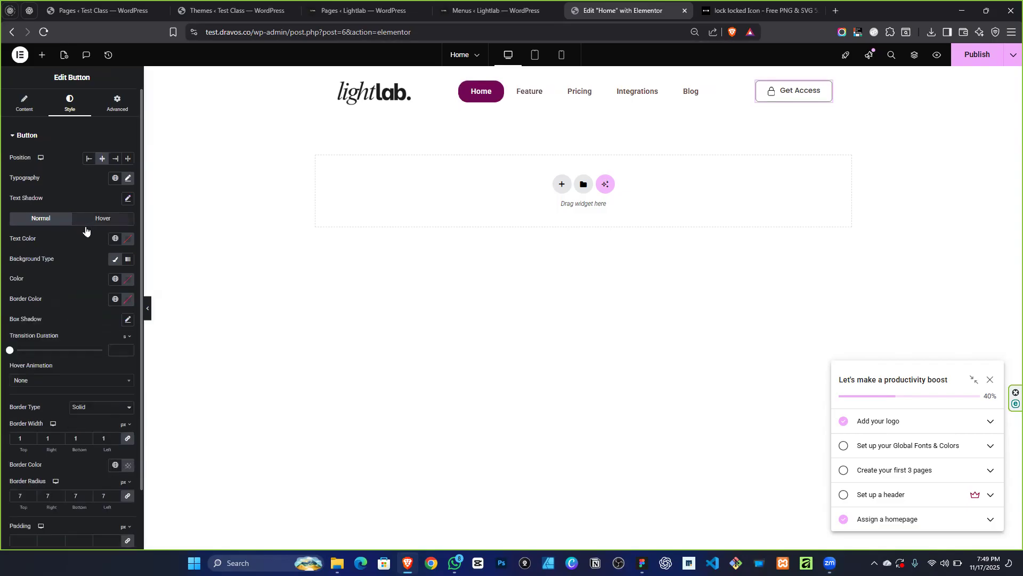
click(64, 381)
click(52, 442)
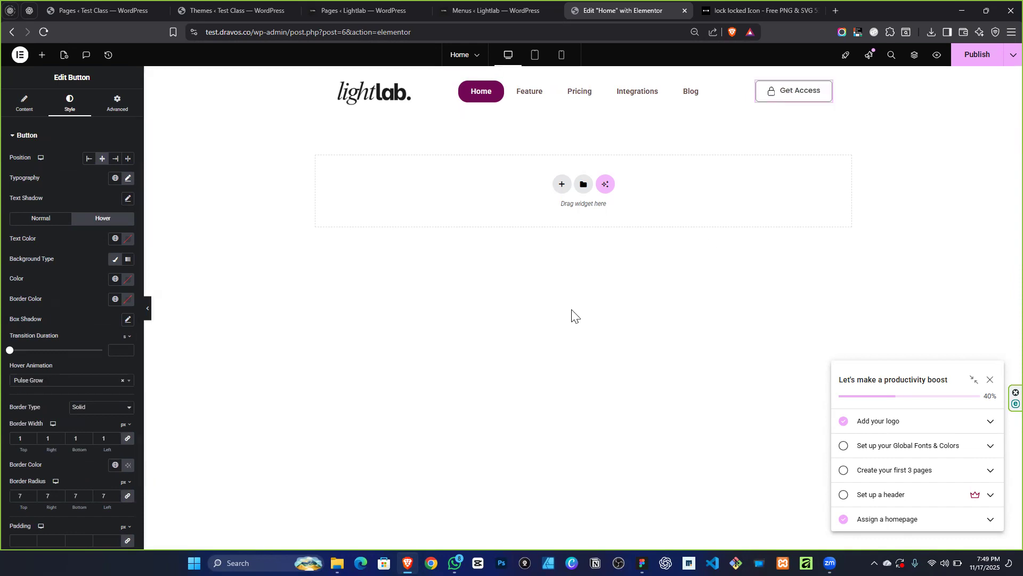
click(64, 382)
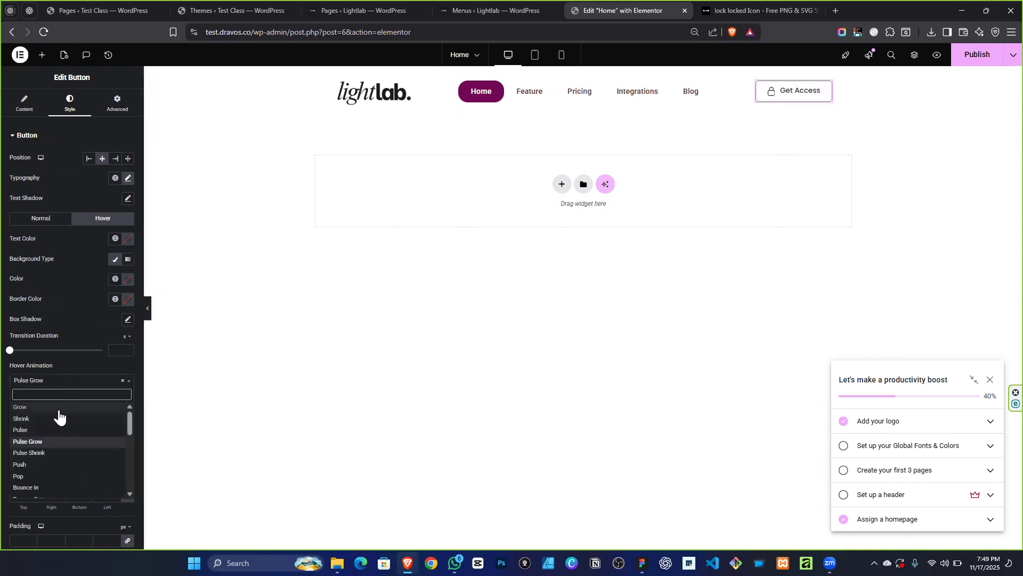
click(54, 408)
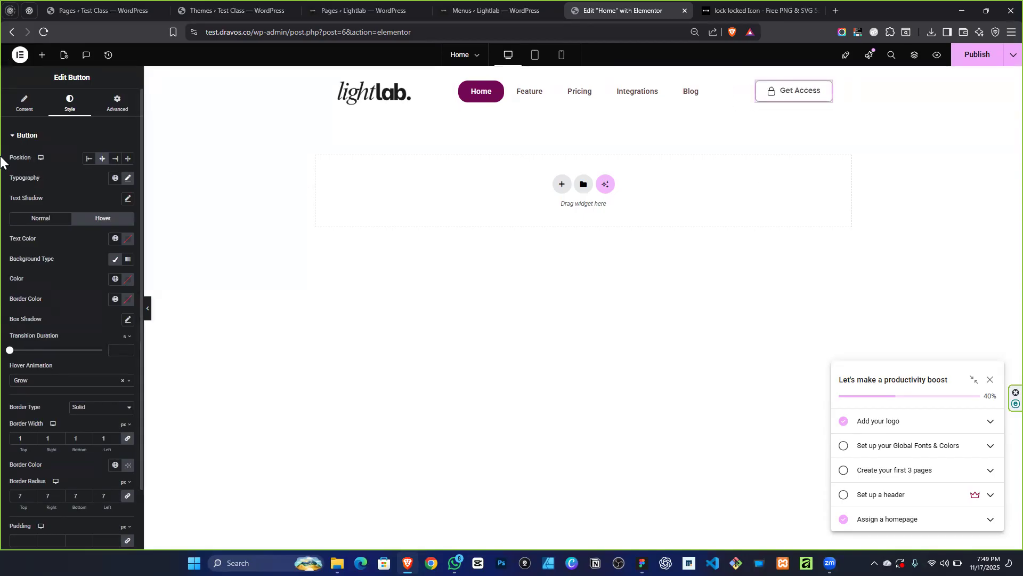
Save the button's white #FFFFFF hover text color as global color "white" and apply the global BG color to its hover background.
click(115, 239)
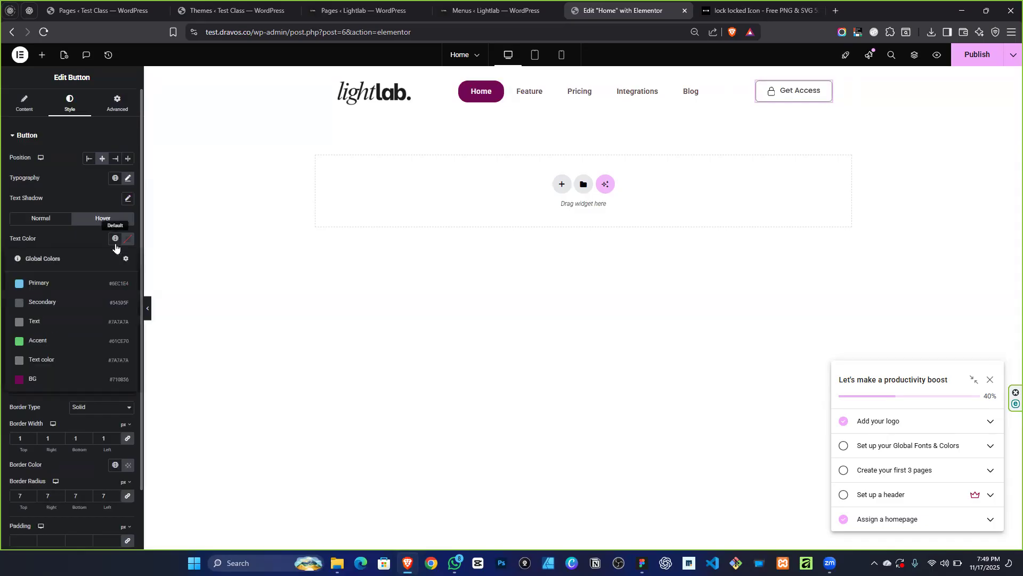
click(128, 239)
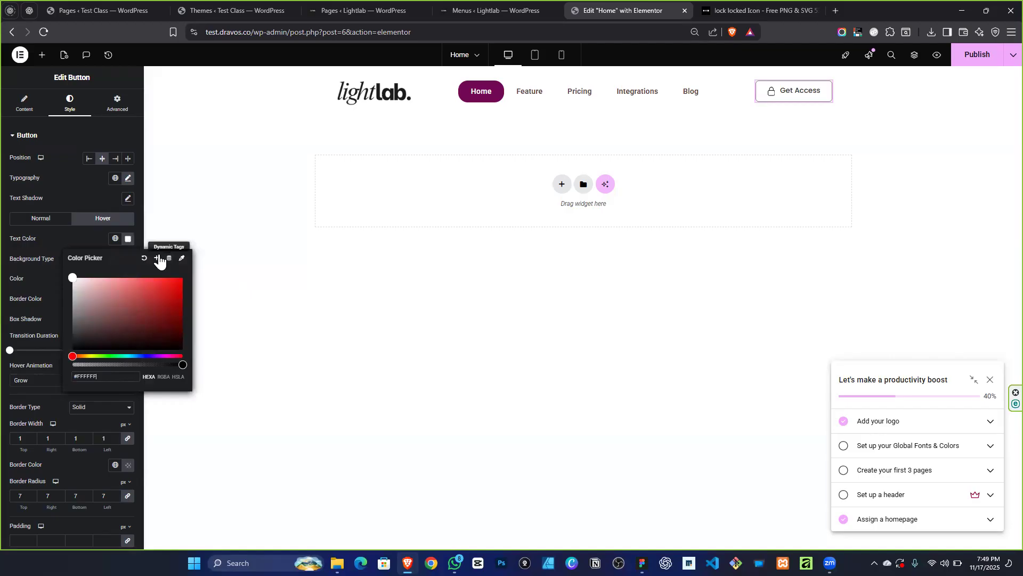
click(160, 260)
key(ctrl+a)
text(whit)
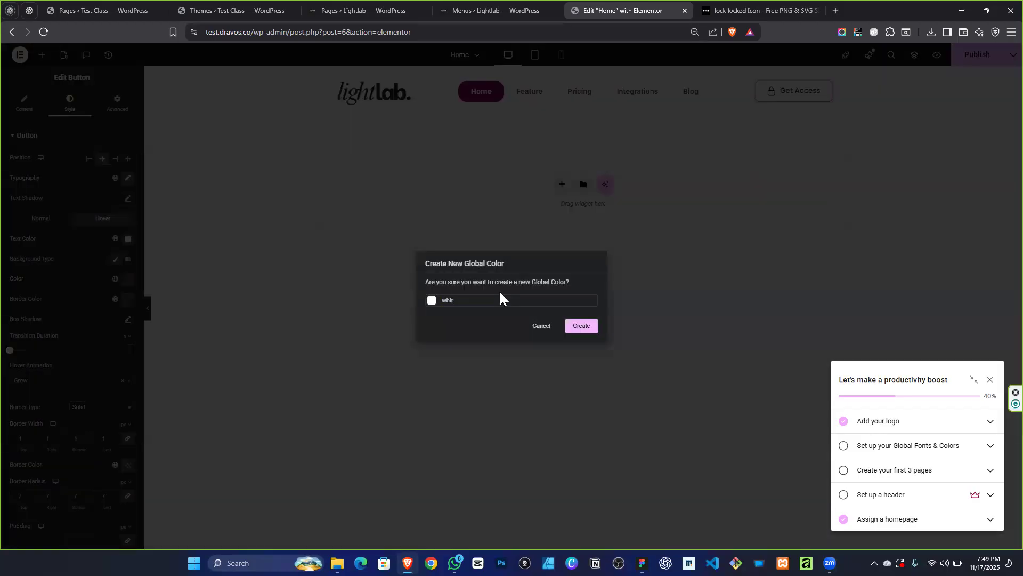
click(581, 325)
click(115, 279)
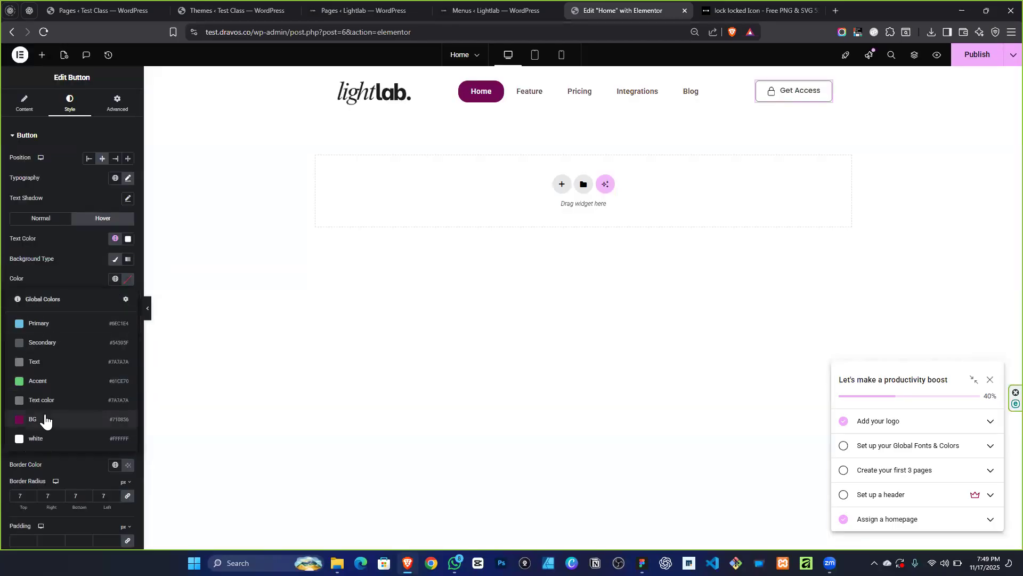
click(59, 419)
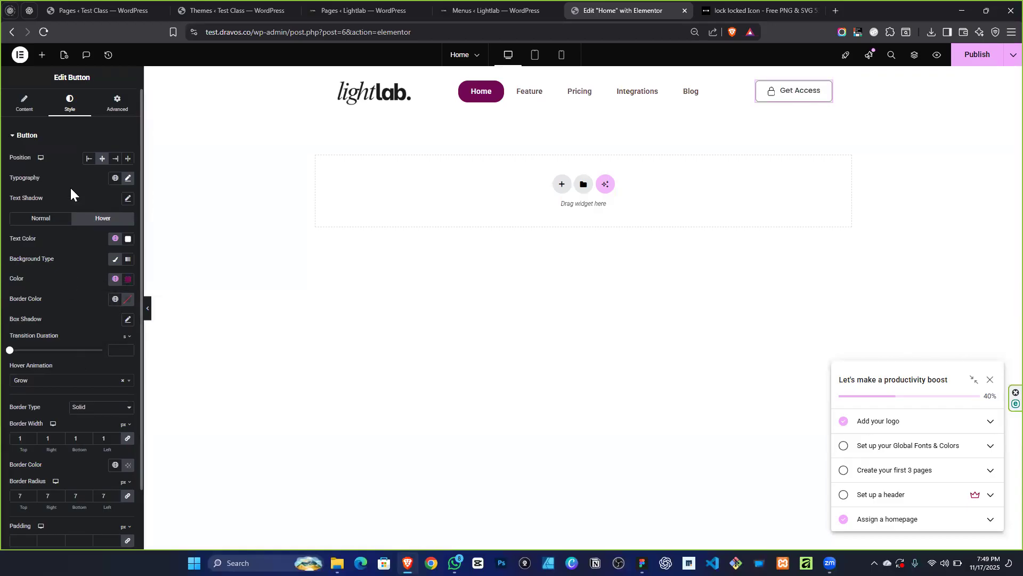
Try to create a custom icon set named "Lock" from the upload option of the button's icon library.
click(24, 103)
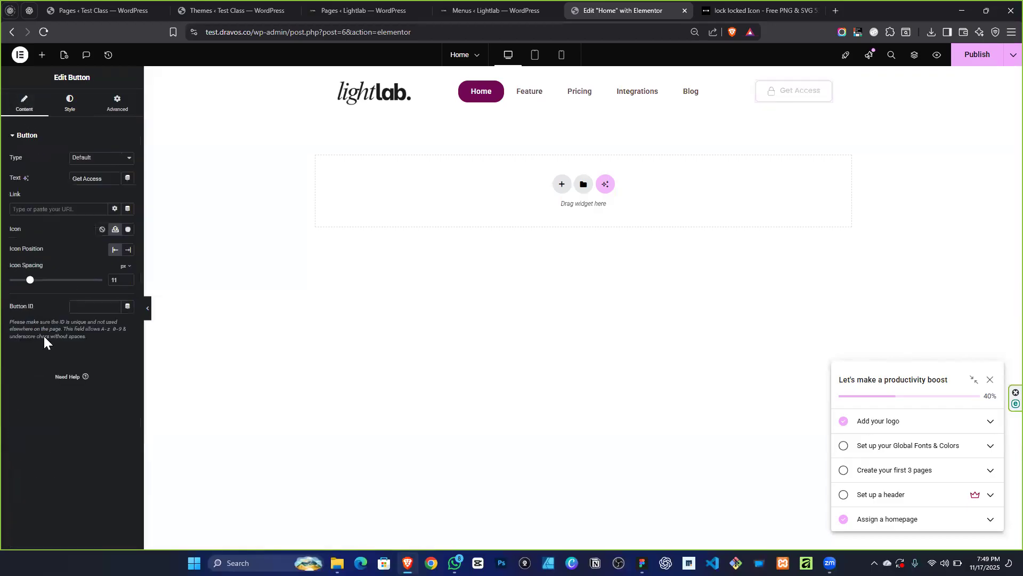
click(125, 229)
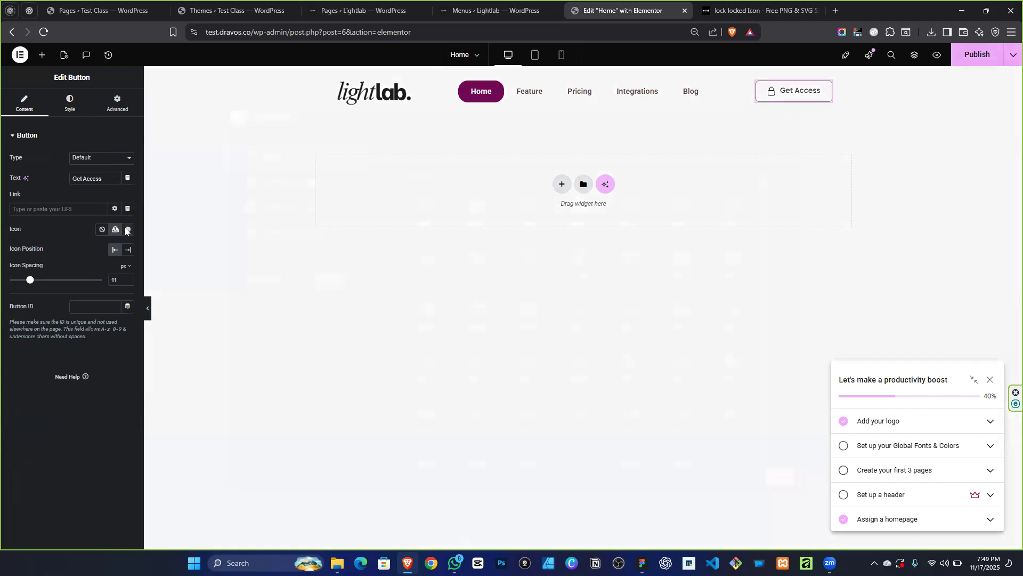
click(329, 280)
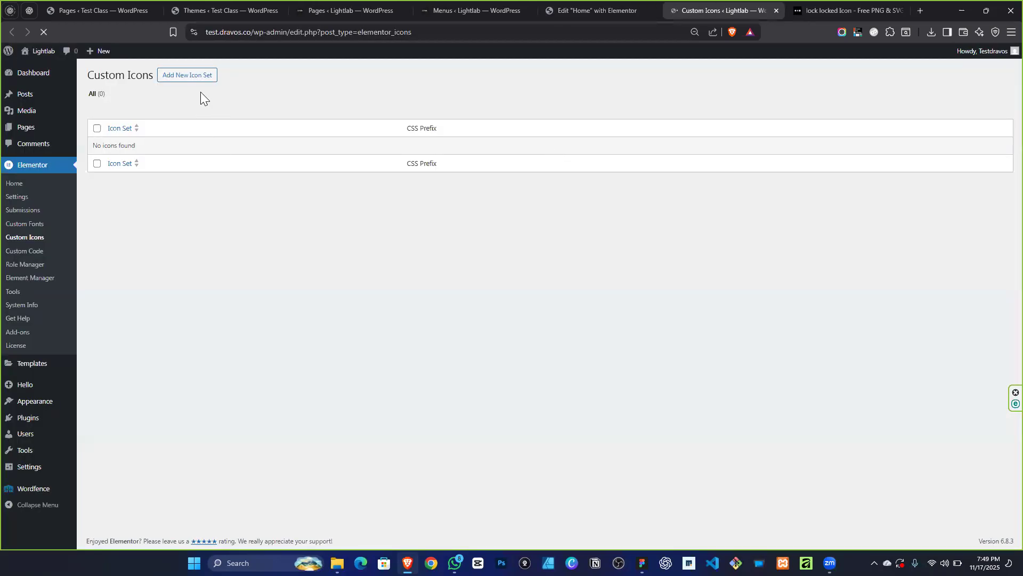
click(228, 70)
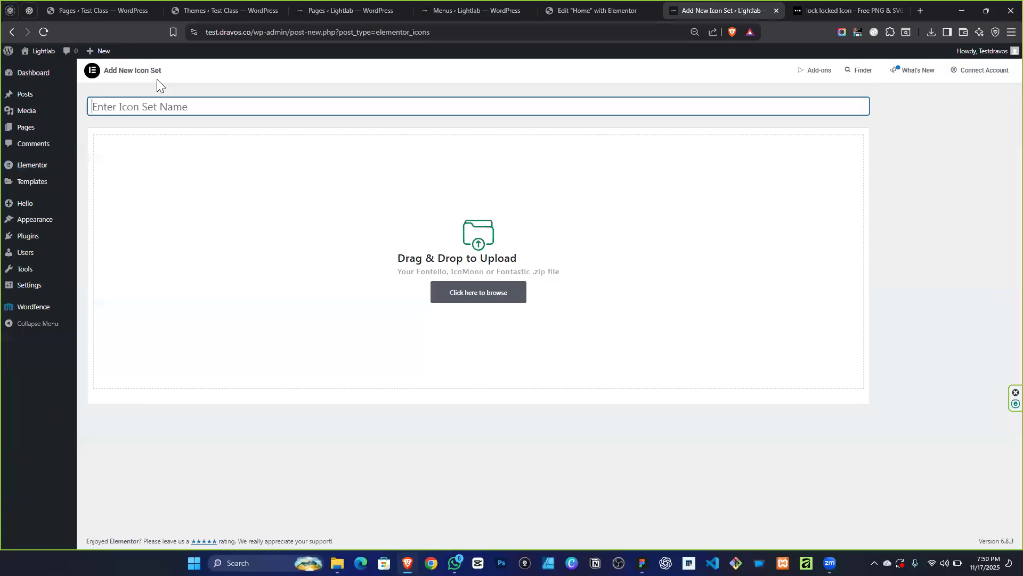
text(Lock)
key(Return)
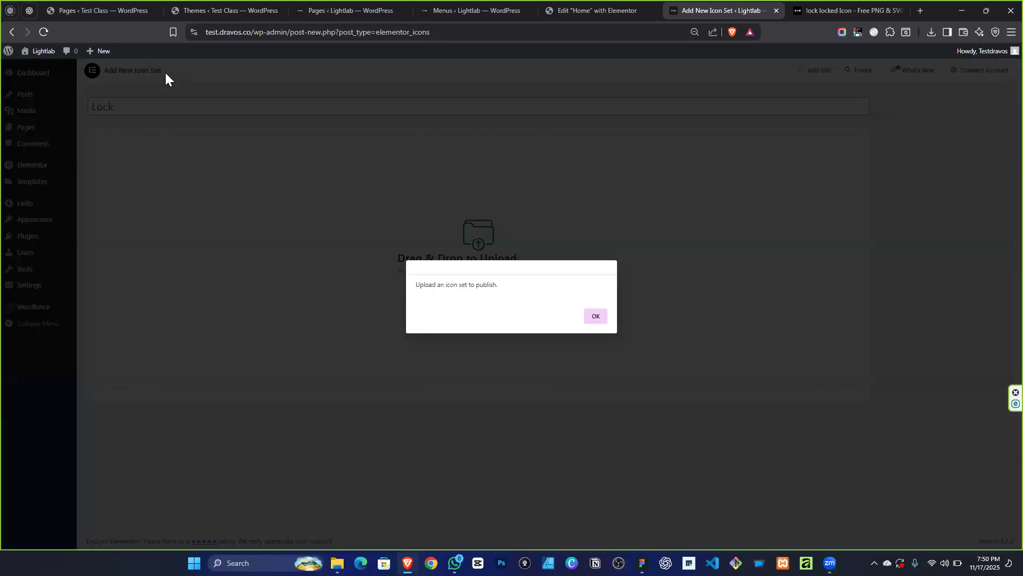
click(592, 317)
Look for an icon set file to upload in the Clients > SMO CLASSES folder, then return to the Home page editor.
click(485, 307)
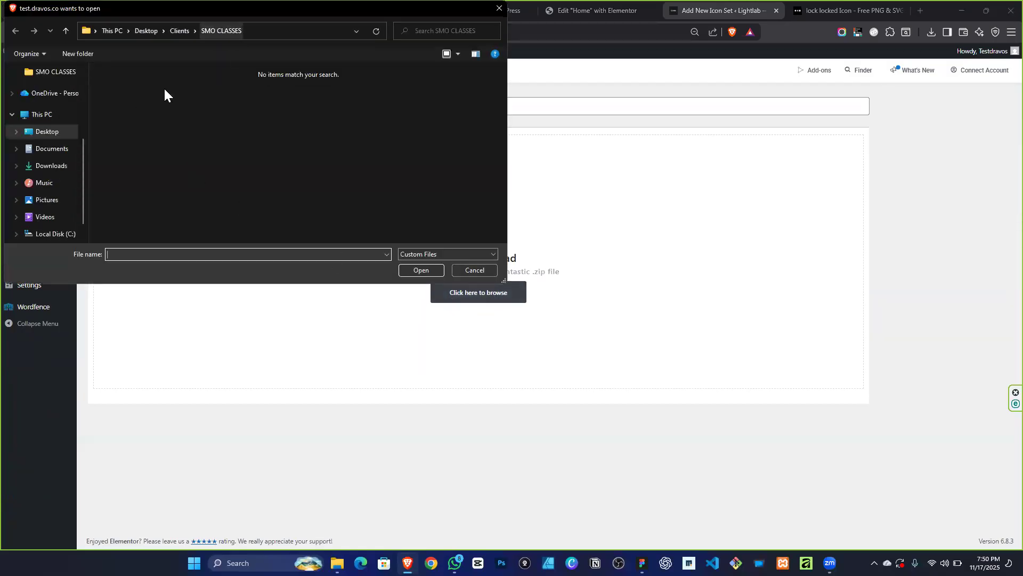
click(62, 130)
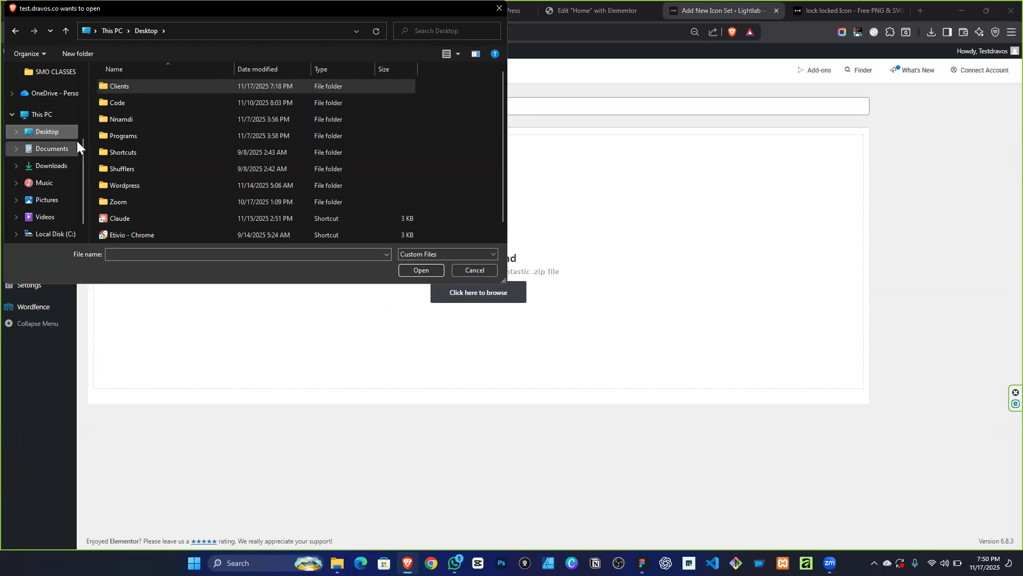
double_click(161, 87)
double_click(151, 218)
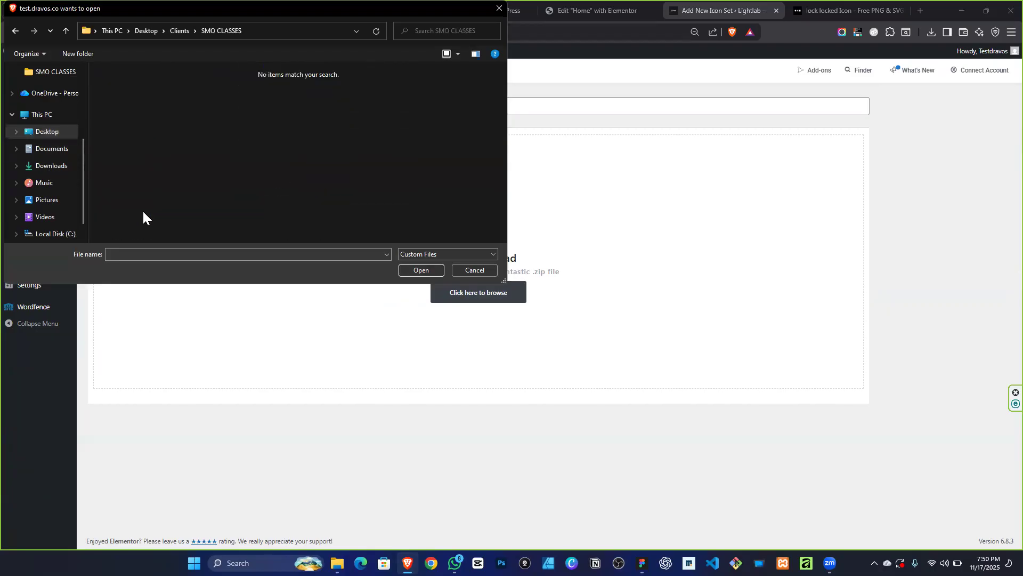
click(499, 8)
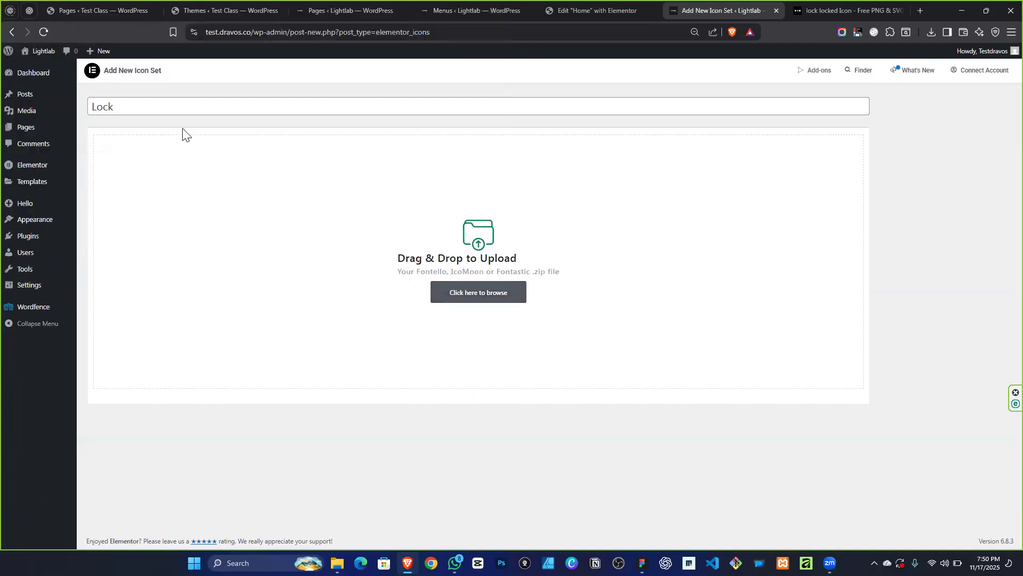
click(576, 11)
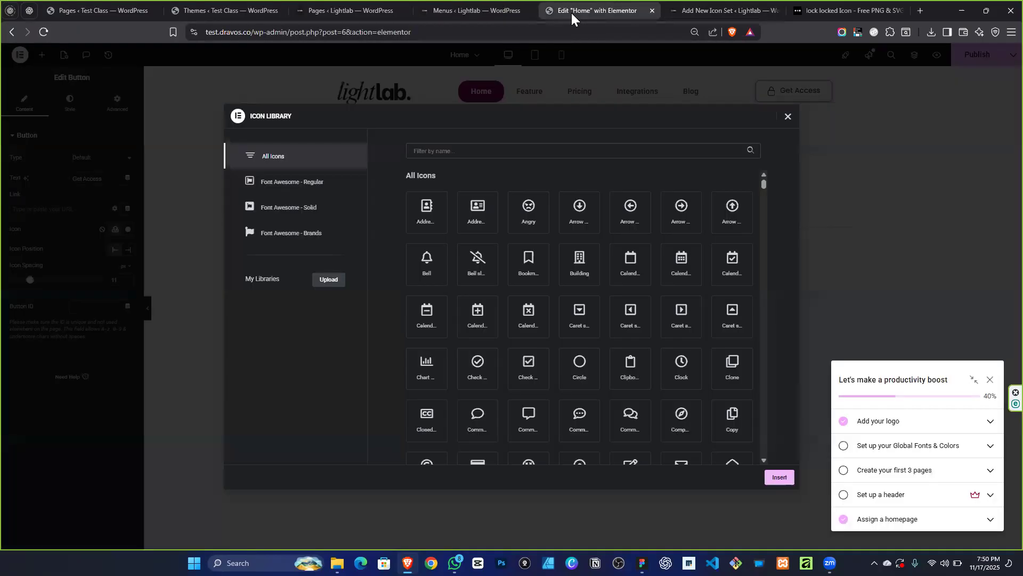
click(788, 116)
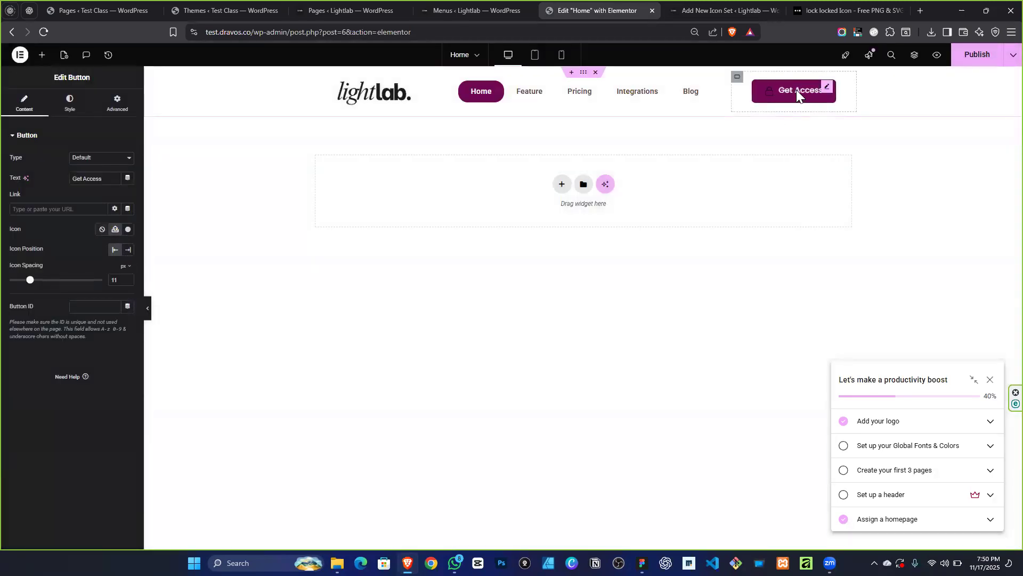
Replace the Get Access button's icon with the library's solid Lock icon and set the icon spacing to 10 px.
click(128, 230)
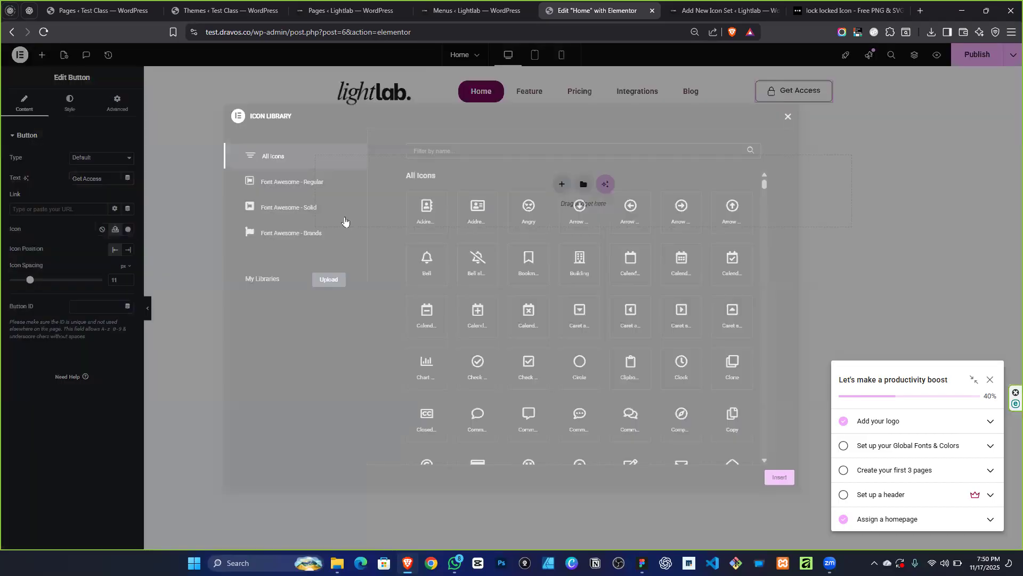
text(lock)
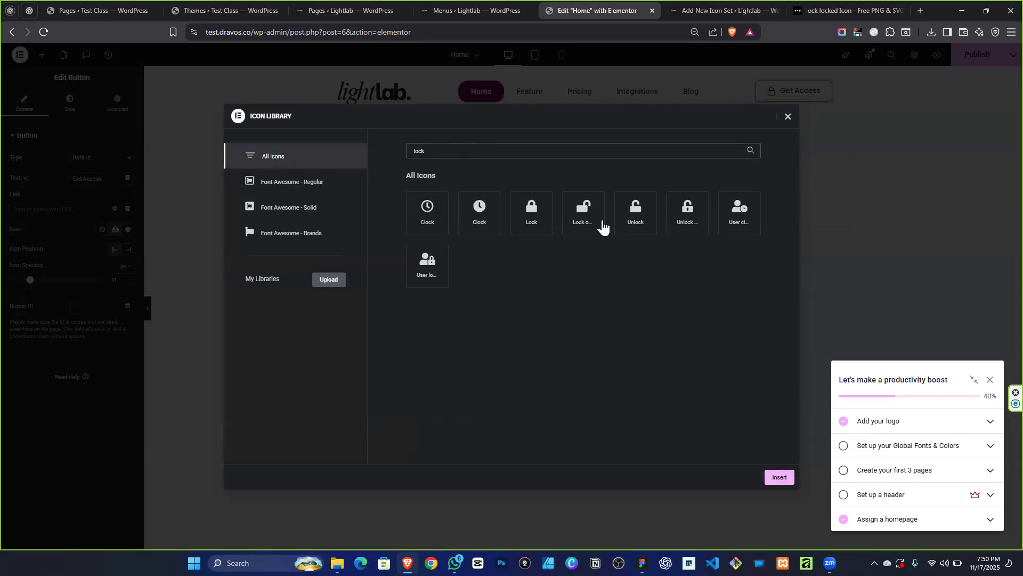
click(536, 214)
key(Return)
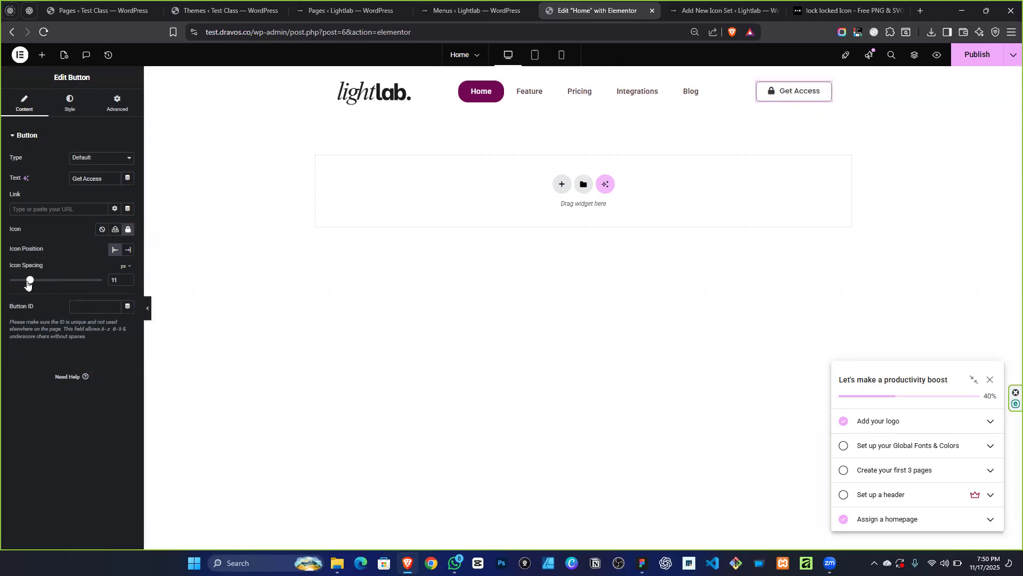
drag(27, 283, 26, 283)
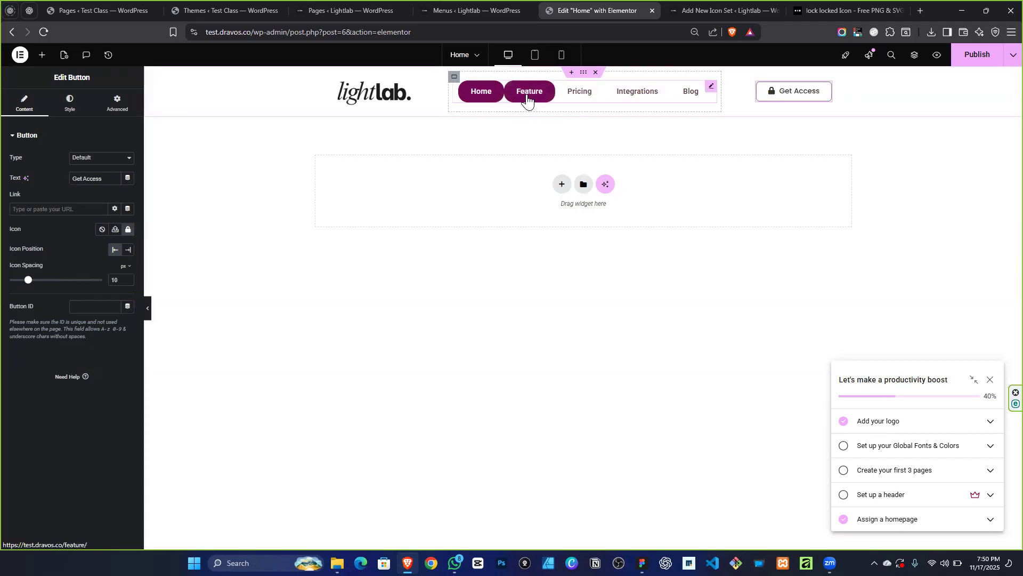
Set the space between the header menu items to 5 px.
click(710, 86)
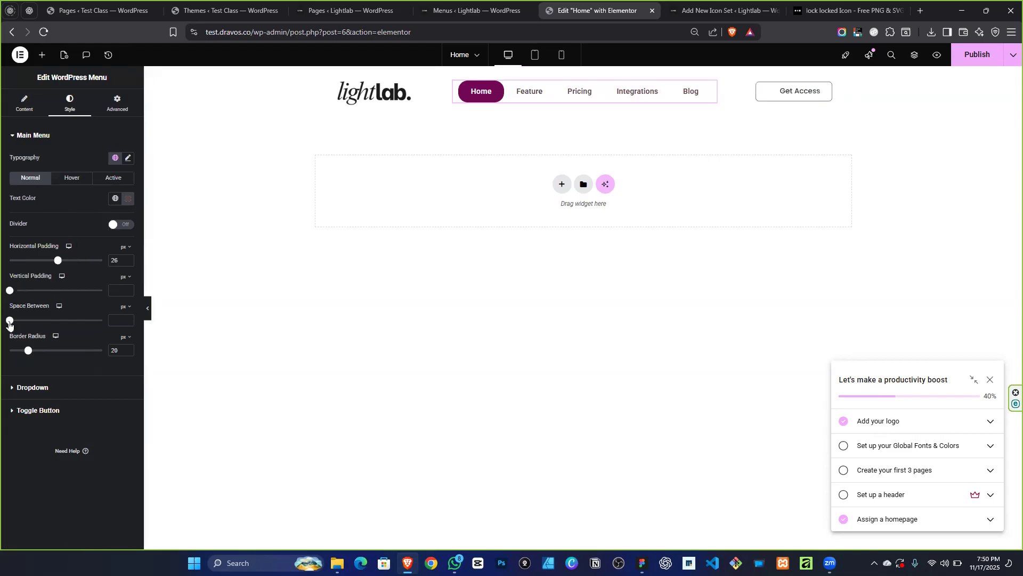
click(113, 320)
text(1)
key(BackSpace)
text(5)
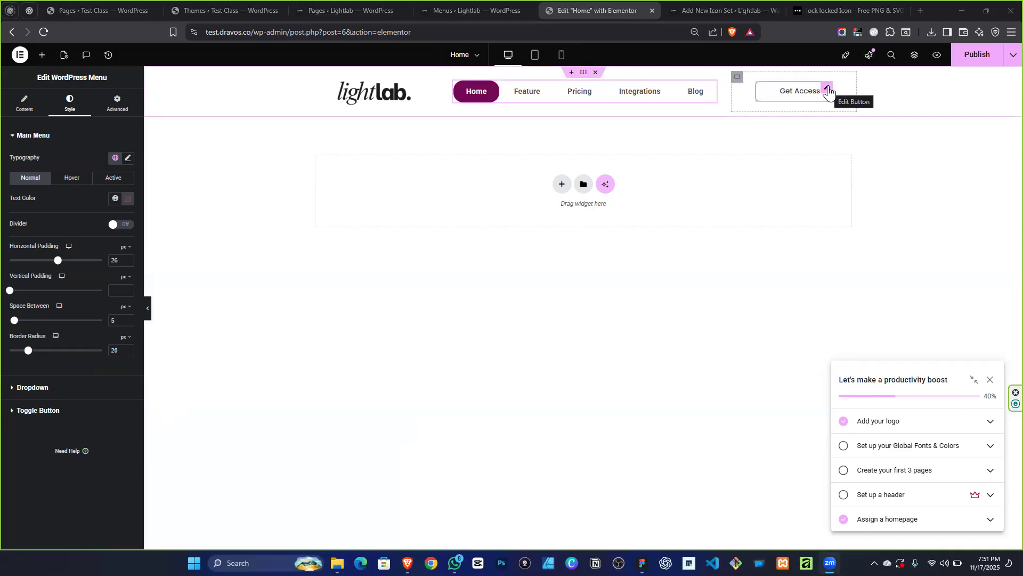
Check the Get Access button's hover style and set its normal text color to near-black #020101.
click(828, 88)
click(70, 103)
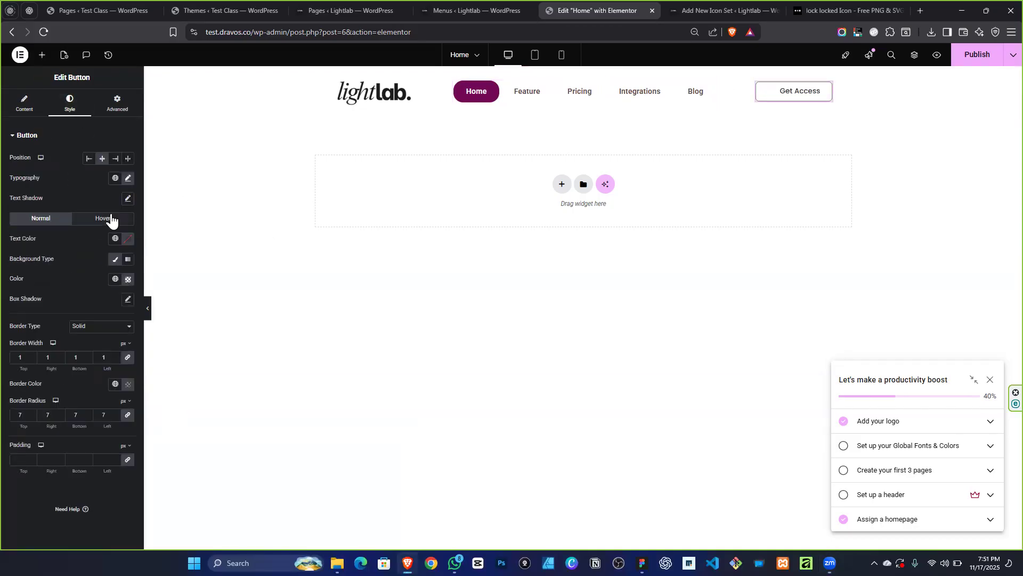
click(103, 218)
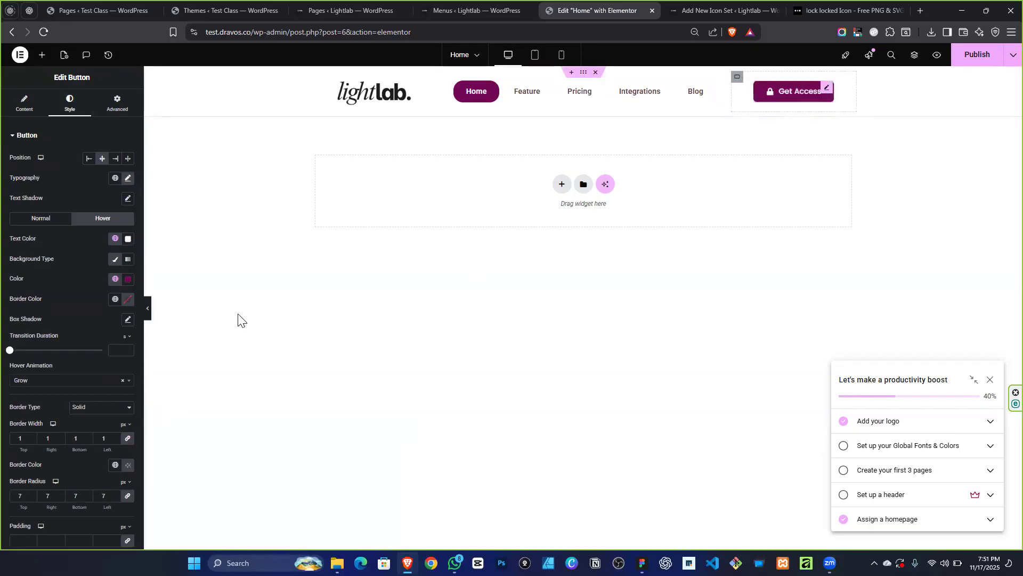
click(41, 219)
click(115, 239)
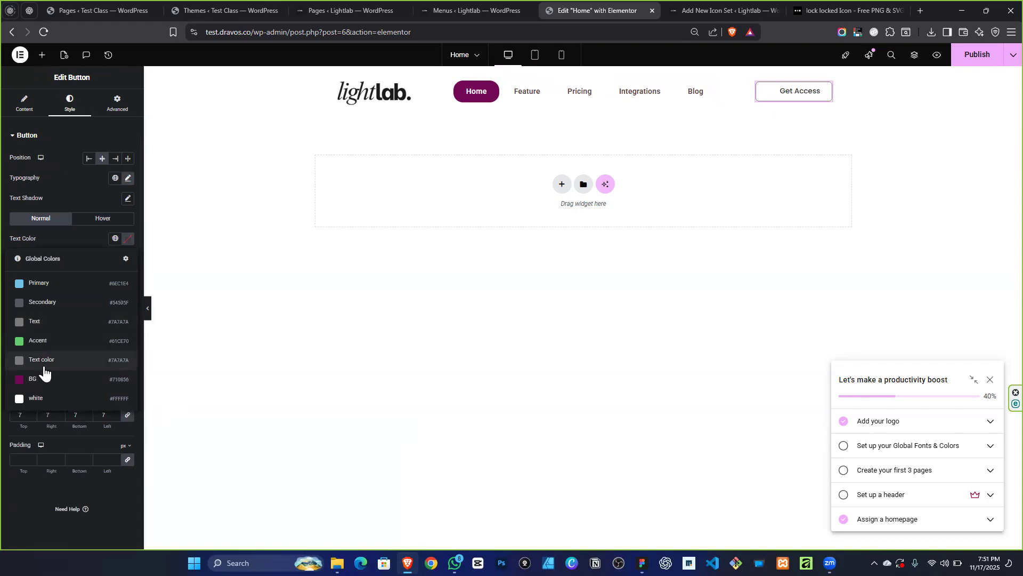
click(128, 239)
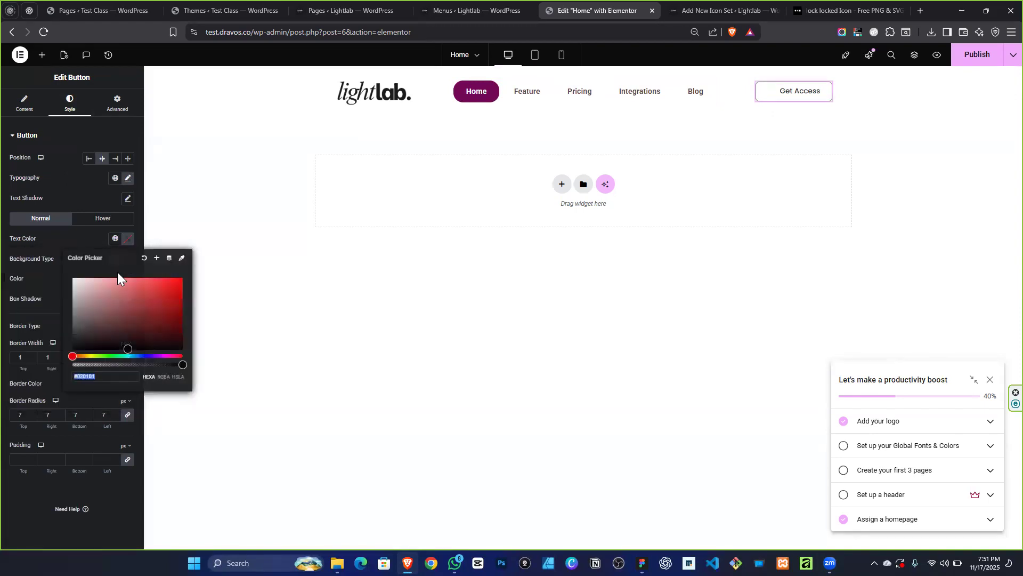
Try to save the button's normal text color as a new global color named "Black".
click(156, 260)
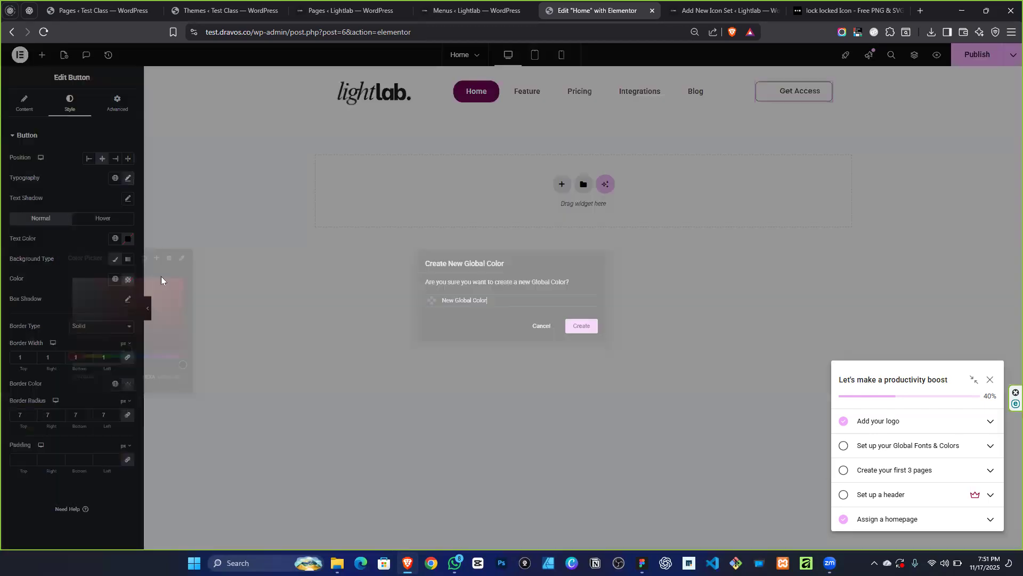
key(ctrl+a)
text(B)
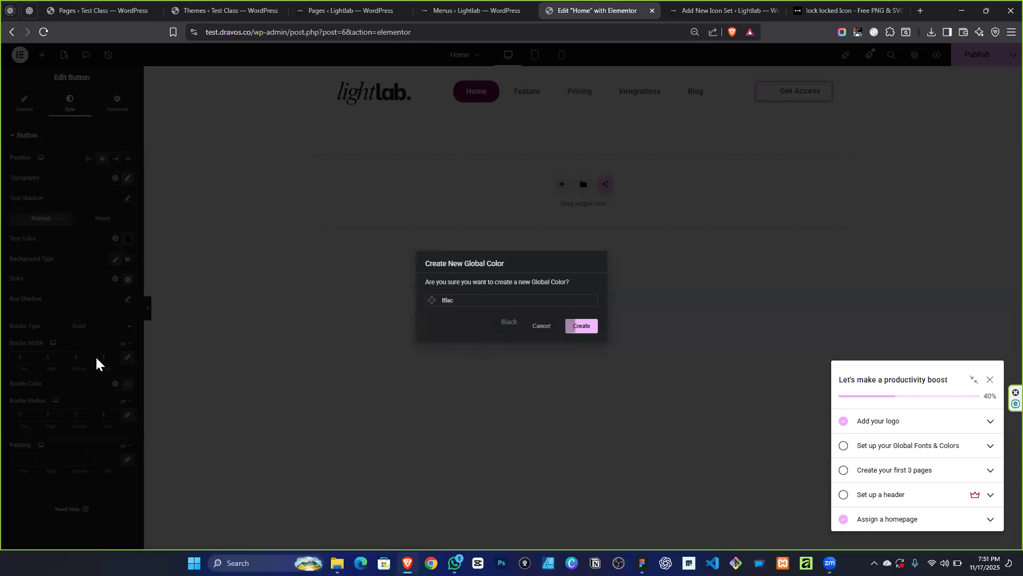
click(539, 325)
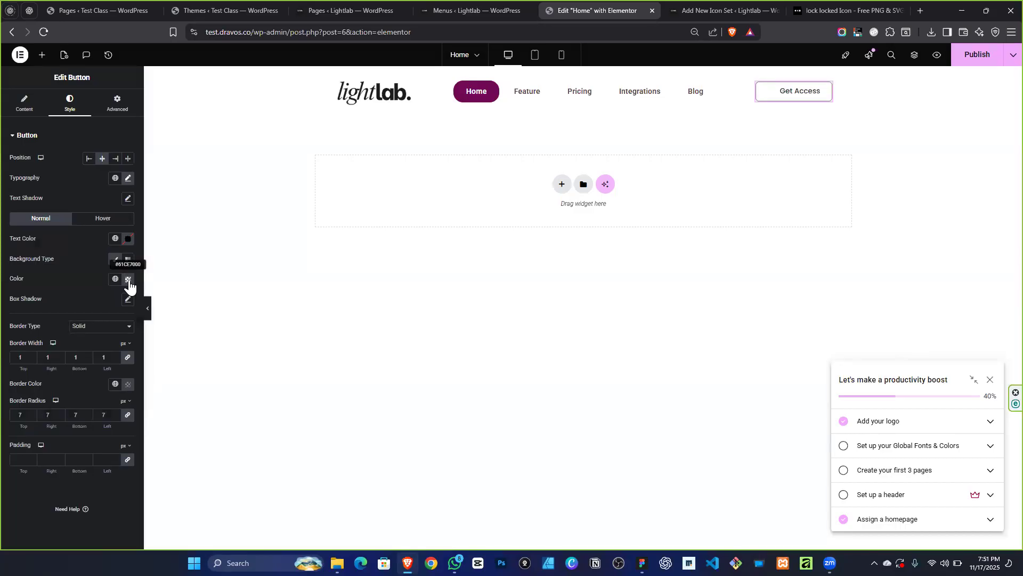
click(129, 279)
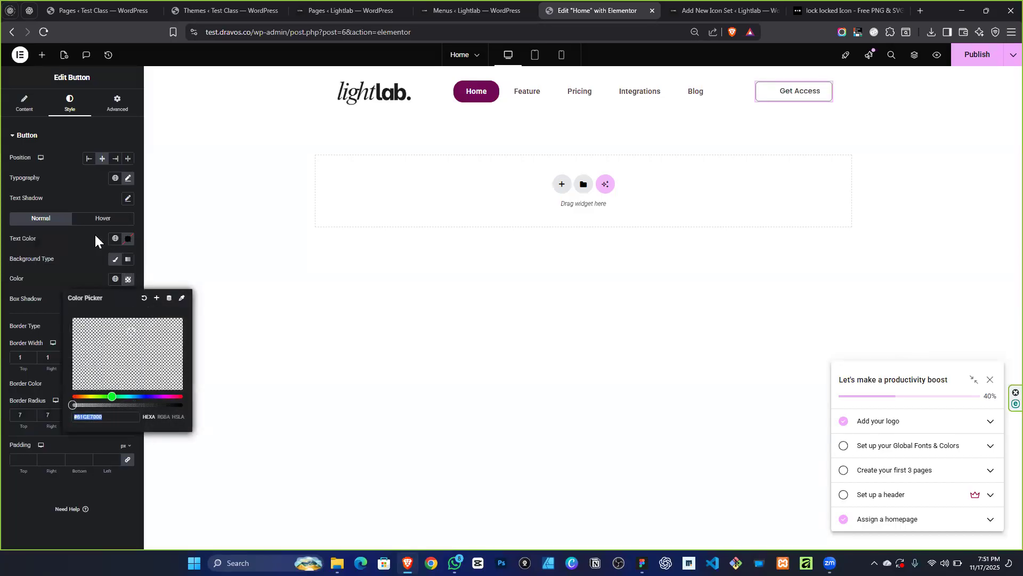
click(69, 258)
click(128, 279)
click(92, 280)
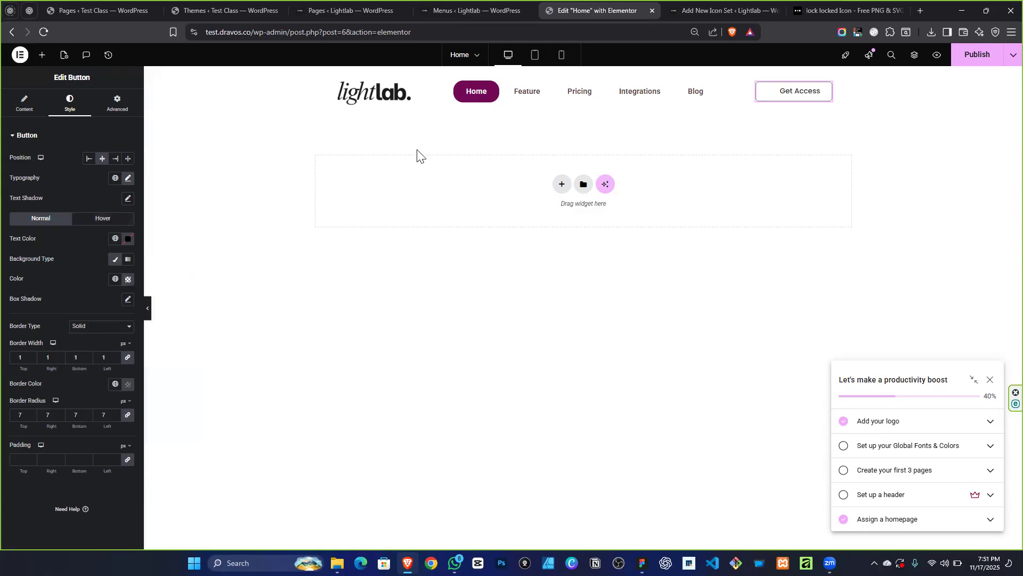
click(33, 104)
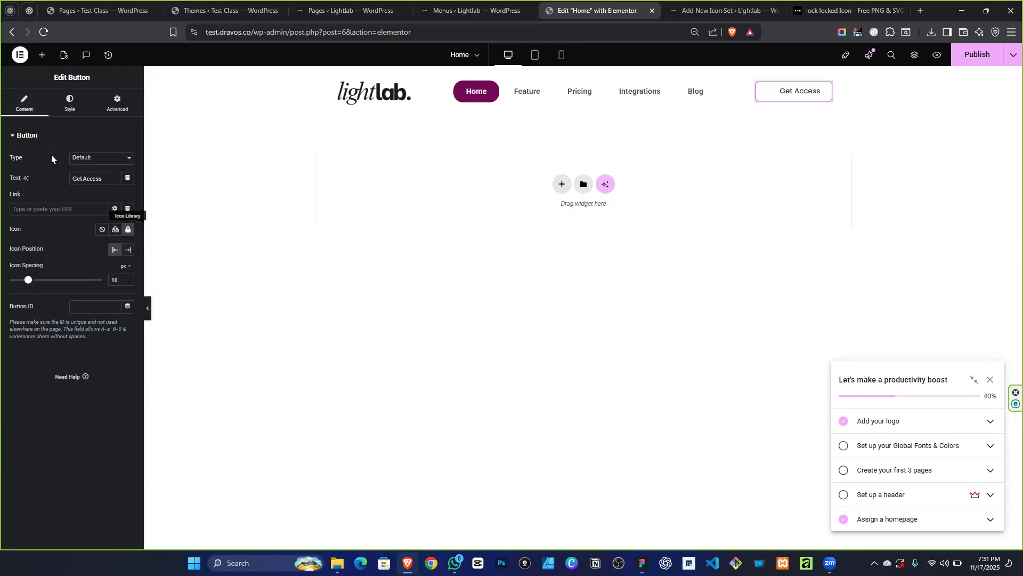
click(72, 105)
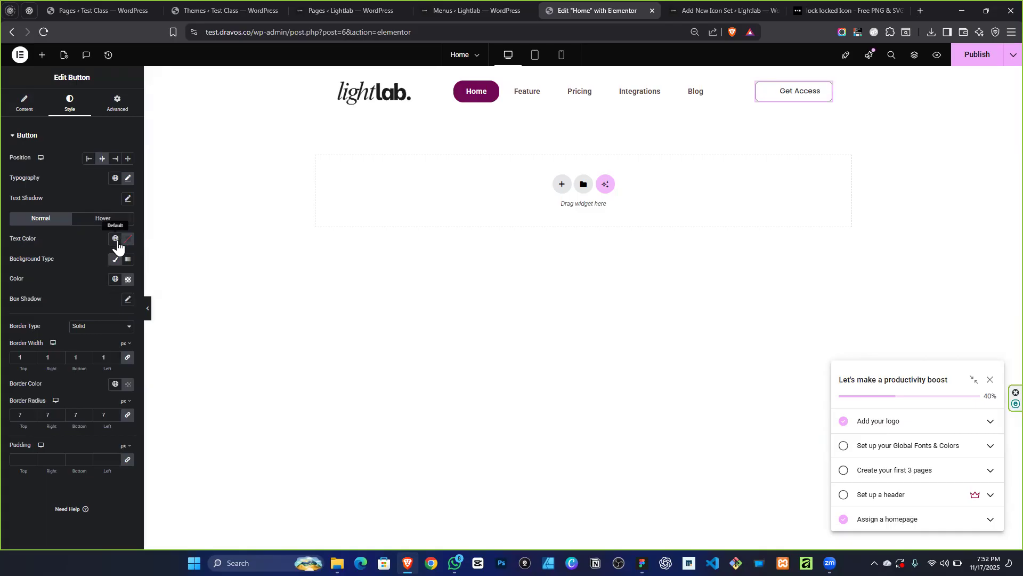
Give the Get Access button's normal background the global gray Text color #7A7A7A and lower its opacity to fully transparent.
click(116, 279)
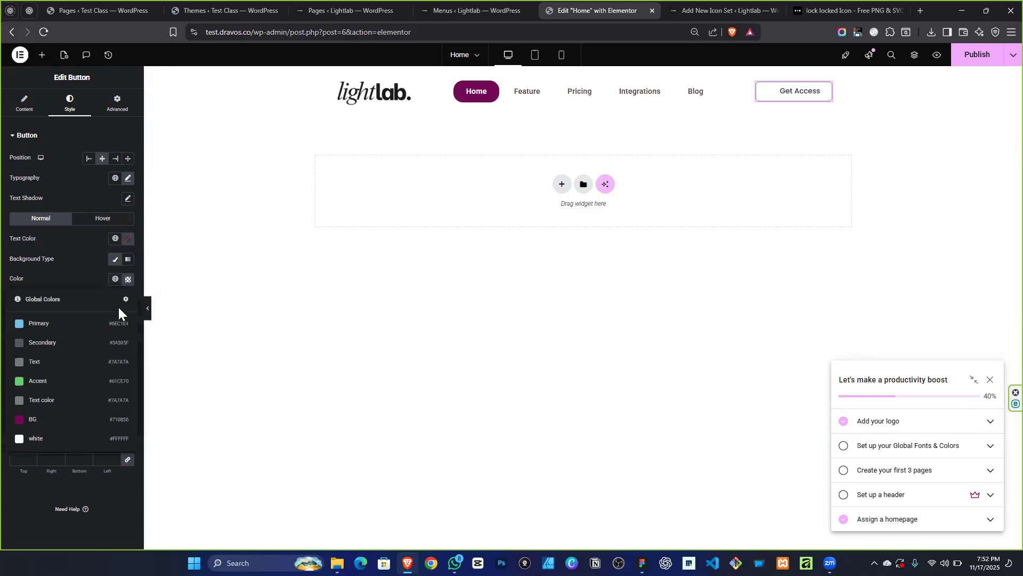
click(52, 408)
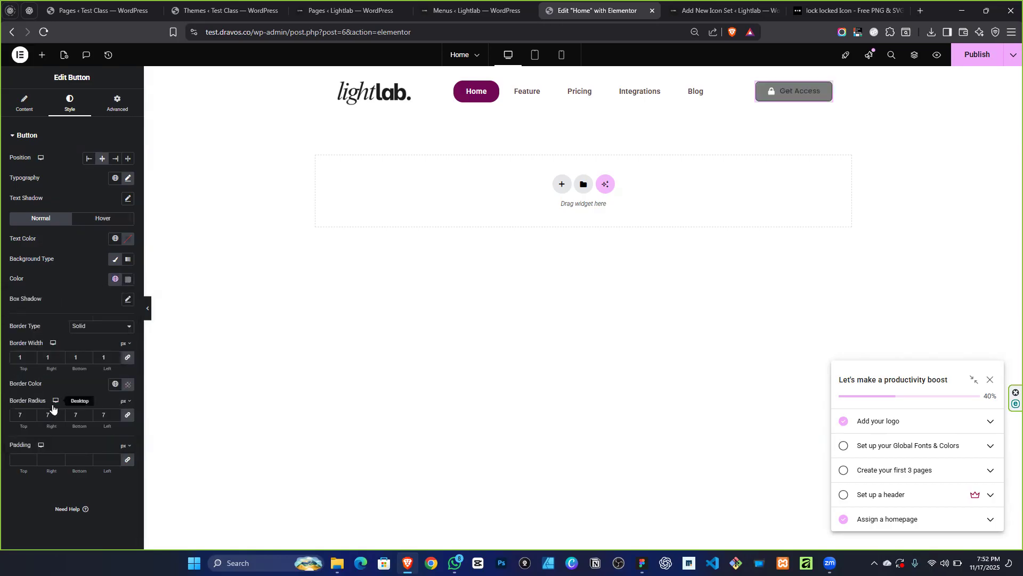
click(129, 279)
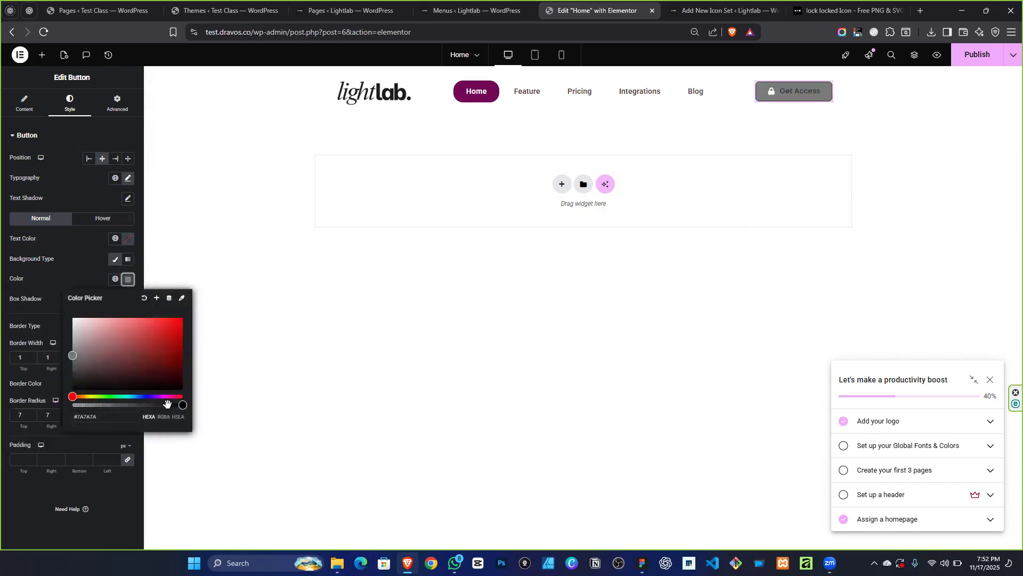
drag(182, 403, 69, 405)
click(69, 244)
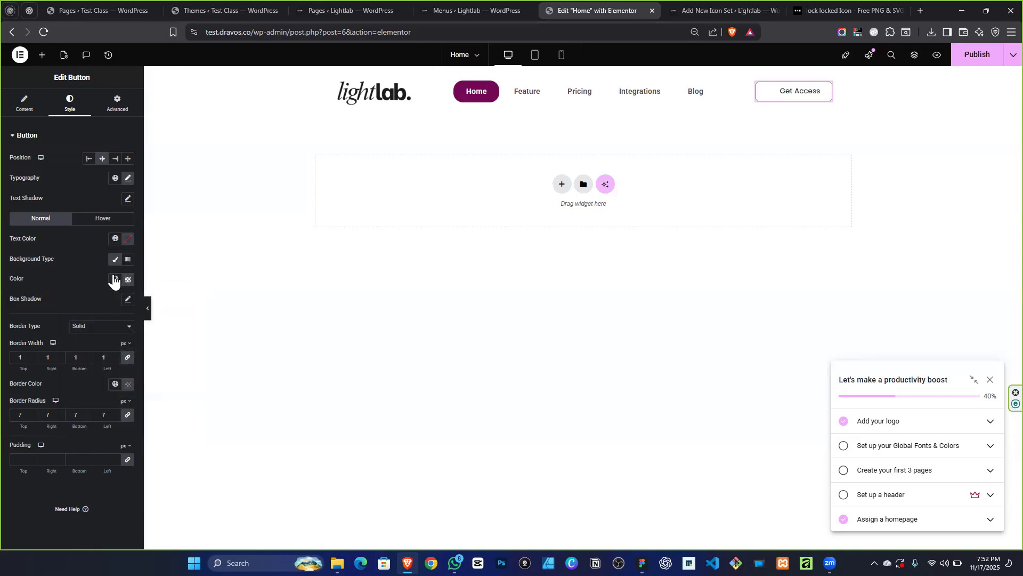
Apply the global BG color to the Get Access button's normal text and change it to black #000000.
click(115, 240)
click(52, 386)
click(128, 240)
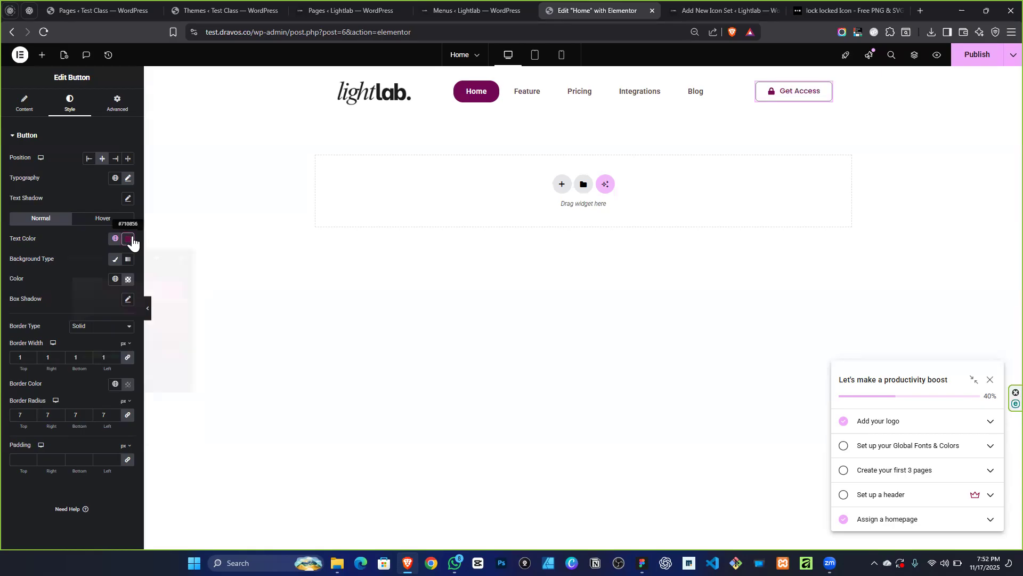
click(135, 349)
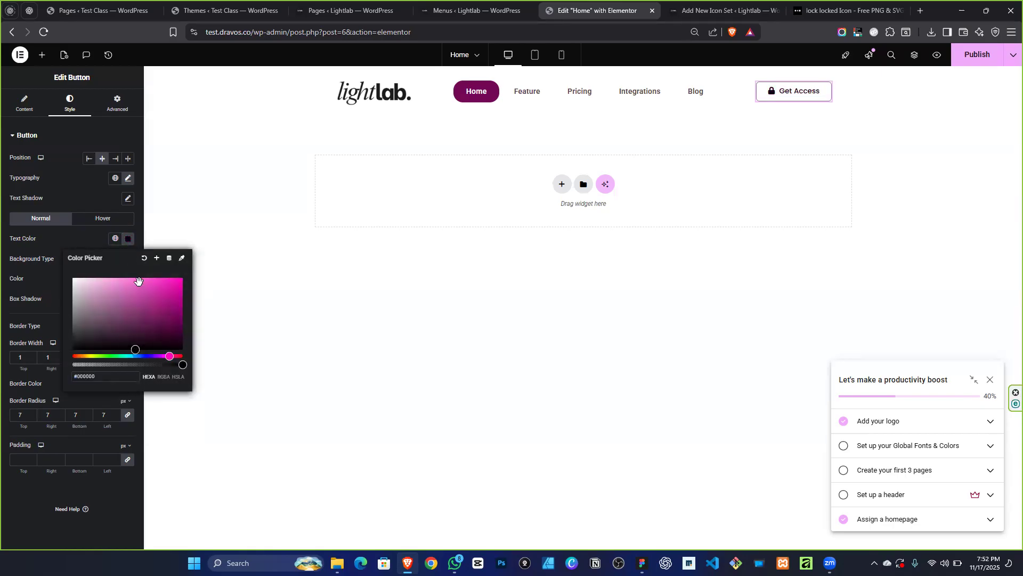
Save the button's black text color as a new global color named "black".
click(157, 258)
key(ctrl+a)
text(bla)
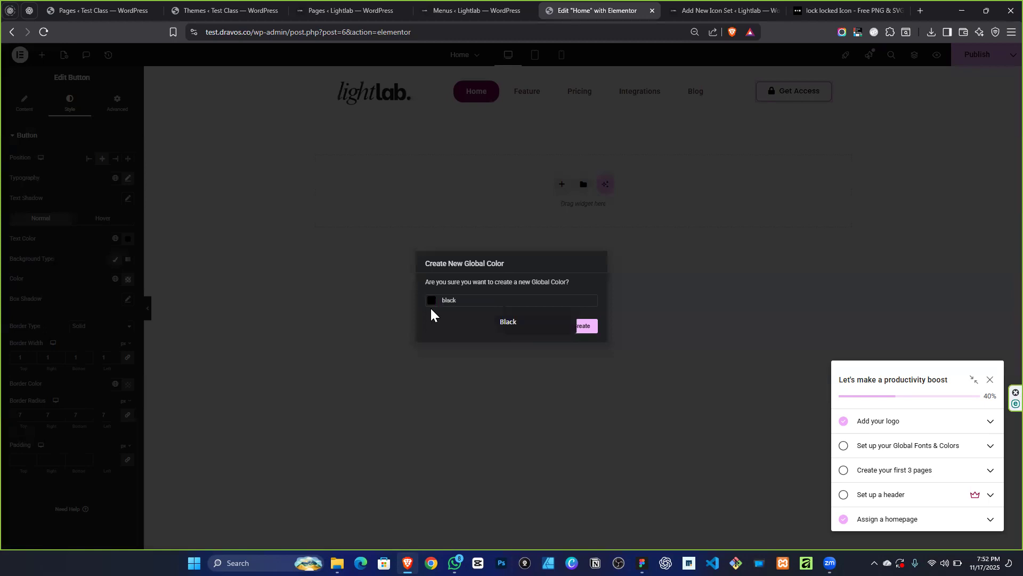
click(585, 328)
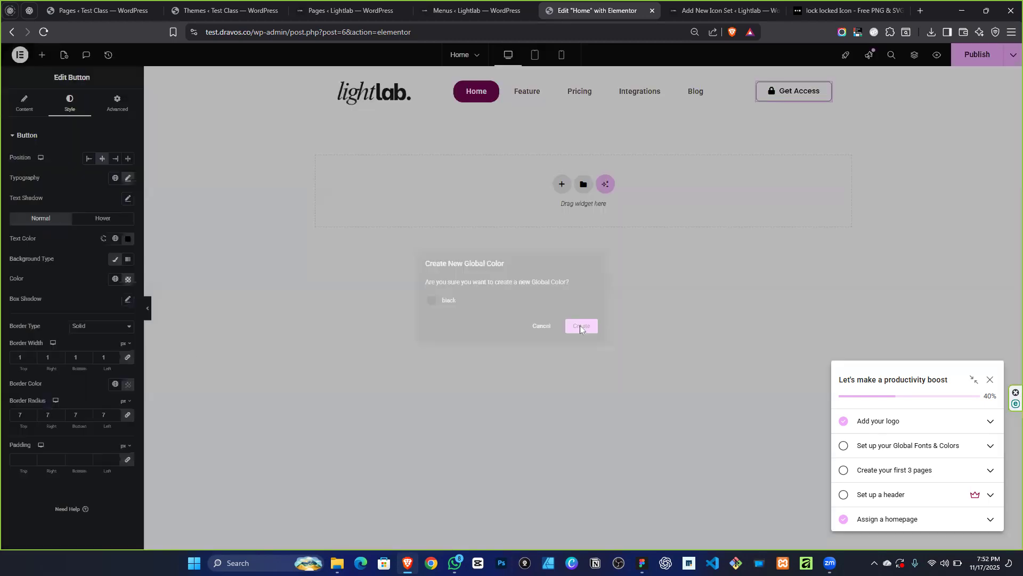
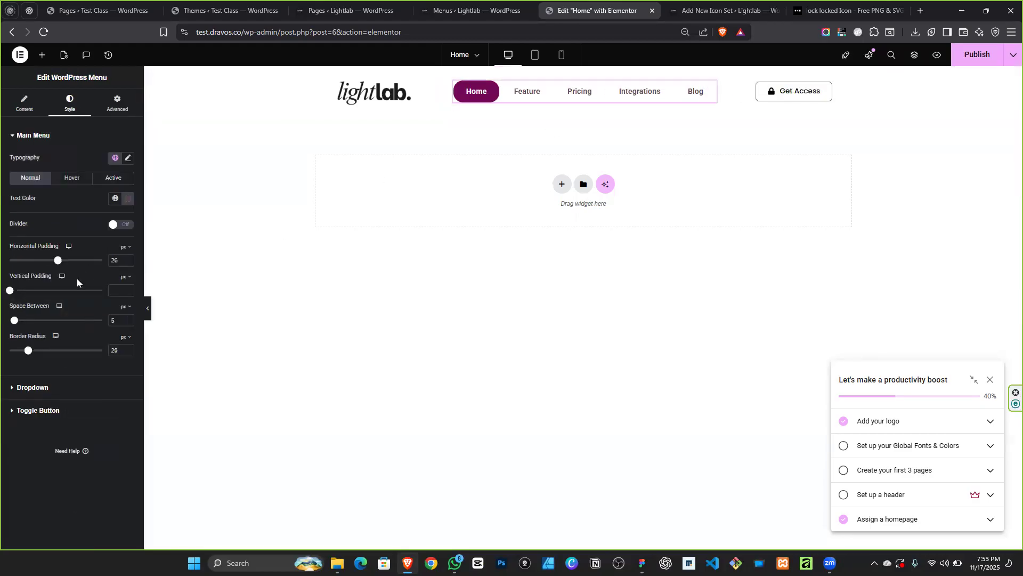
Set the space between the header menu items to 7 px and narrow the logo container's width to 34%.
click(128, 324)
click(127, 323)
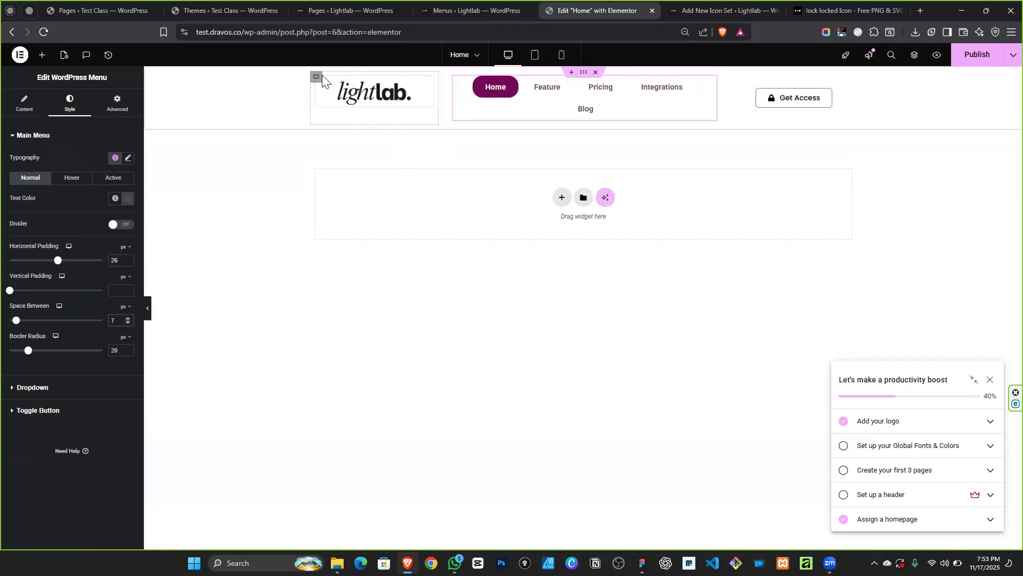
click(315, 96)
drag(55, 214, 41, 217)
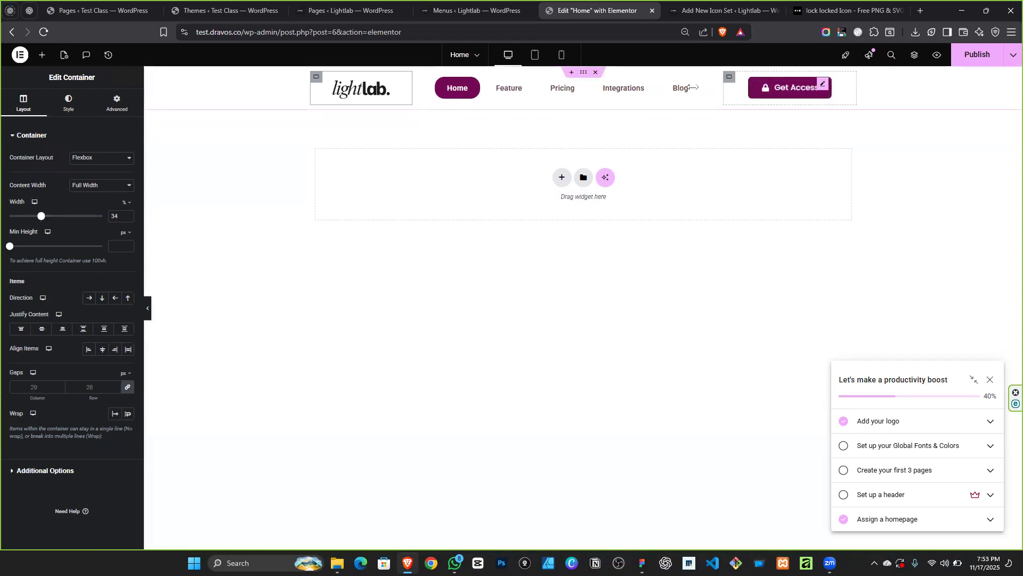
Reduce the width of the container holding the Get Access button to 33%.
click(584, 72)
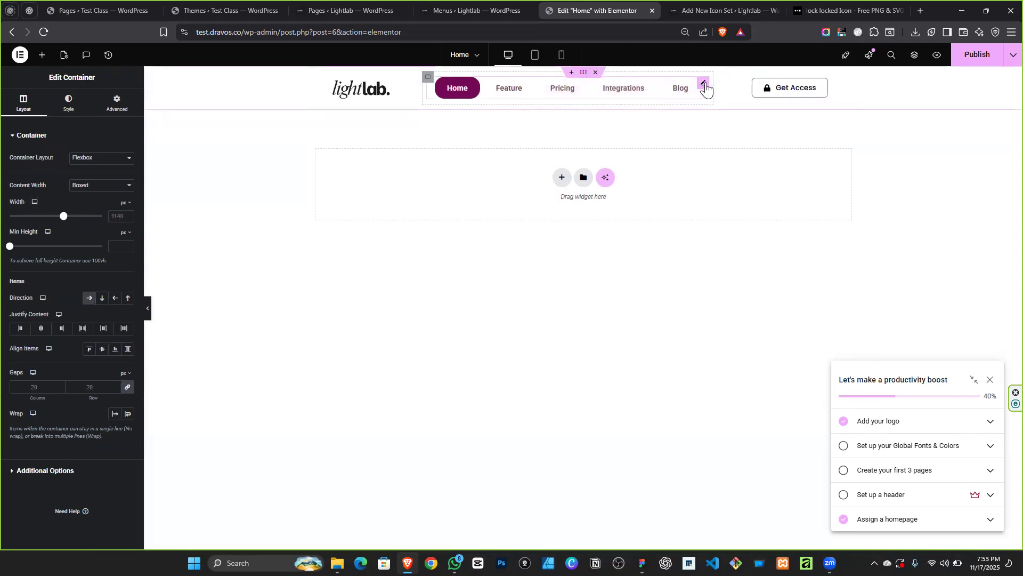
click(728, 79)
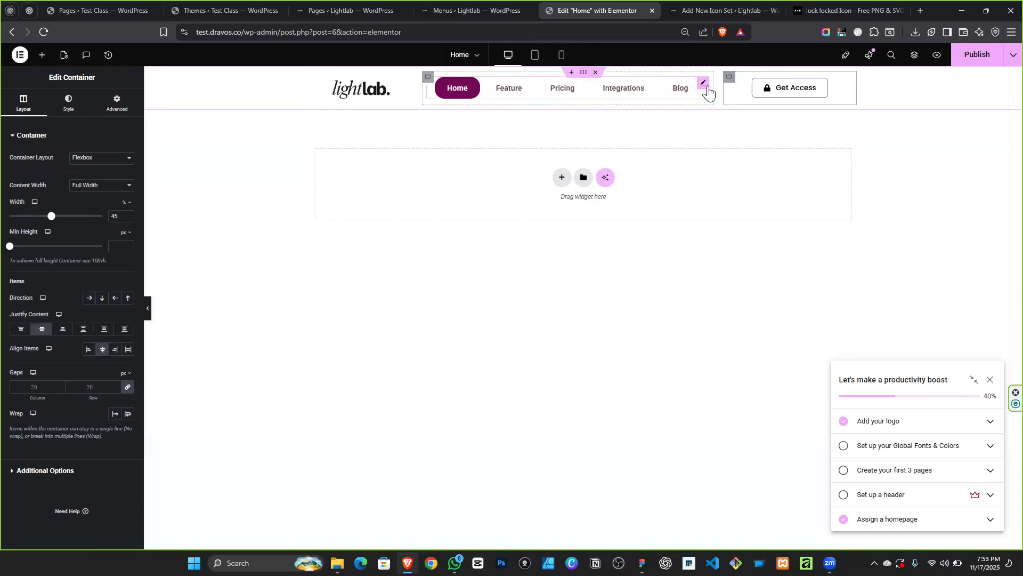
drag(52, 216, 41, 217)
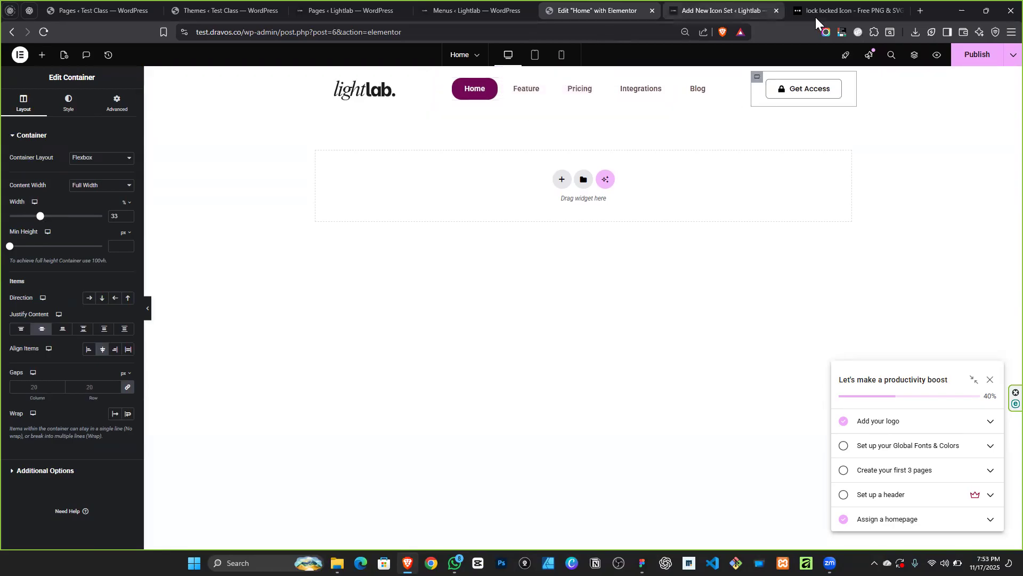
click(455, 562)
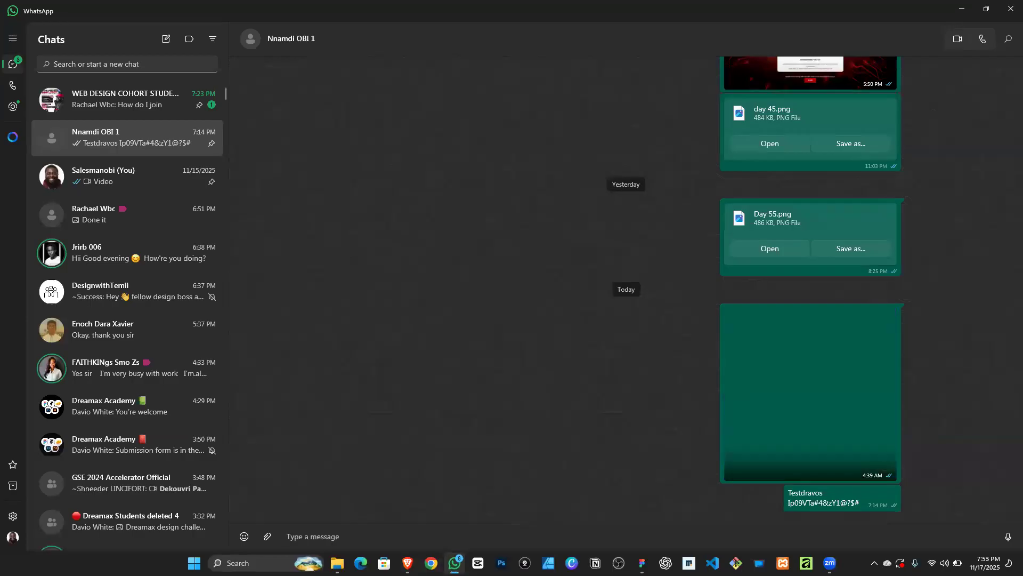
key(alt+Tab)
key(alt+Tab)
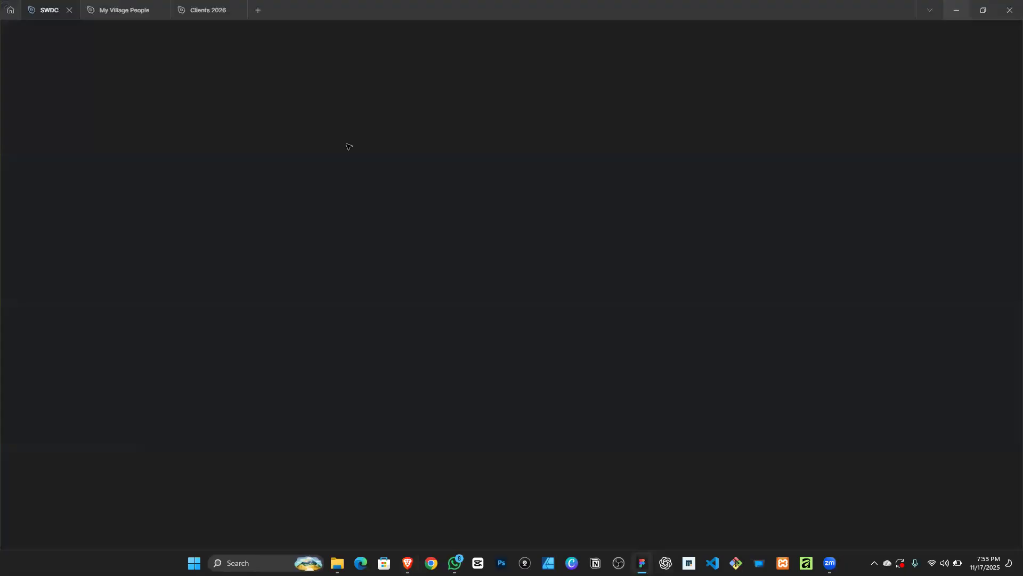
scroll(533, 224, down, 5)
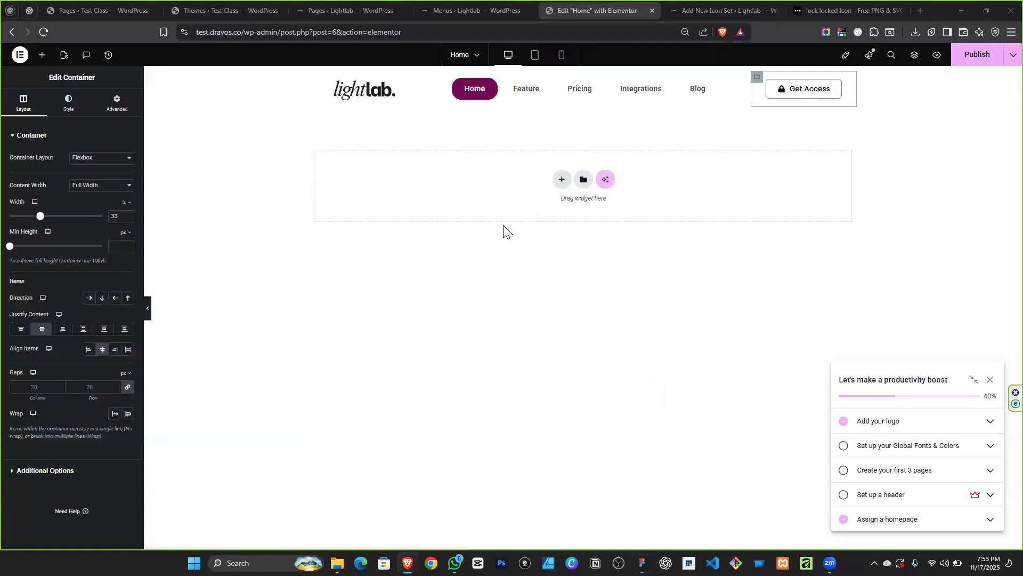
Add a new single flexbox container with row direction below the header.
click(562, 179)
click(553, 209)
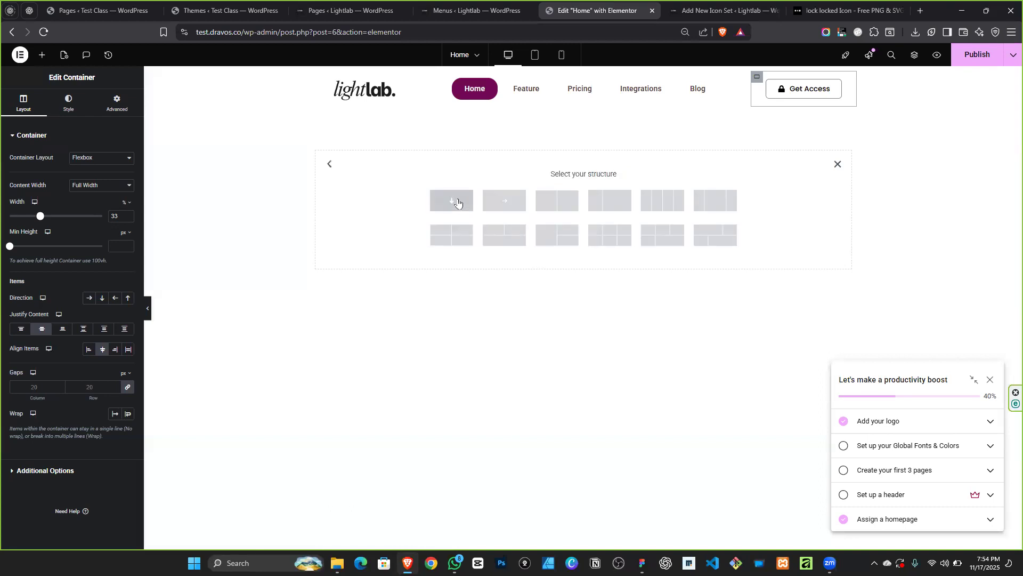
click(505, 205)
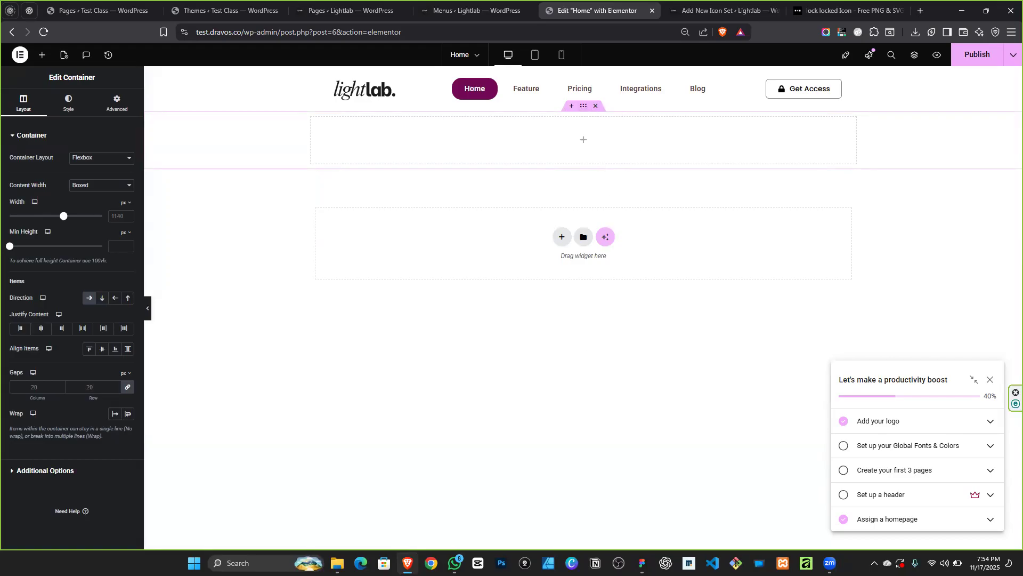
Check the hero section of the reference design in Figma and add a Heading widget to the new container.
click(642, 563)
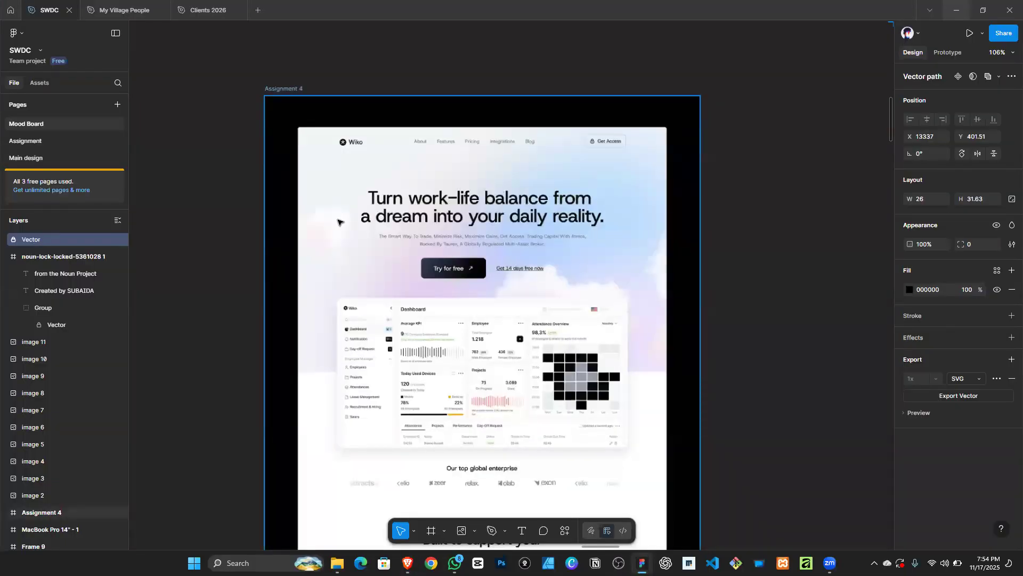
click(954, 14)
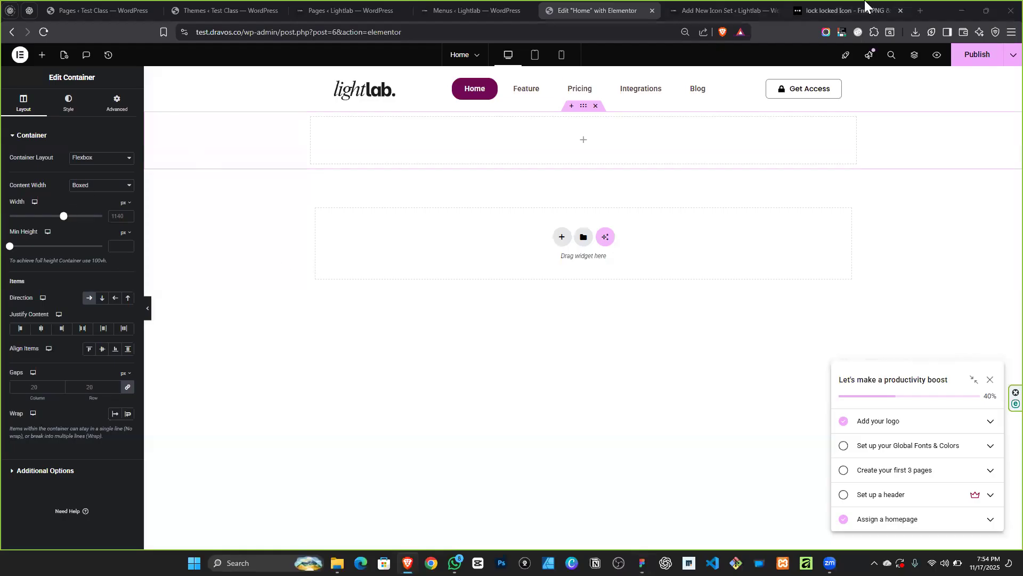
click(42, 54)
drag(48, 260, 549, 153)
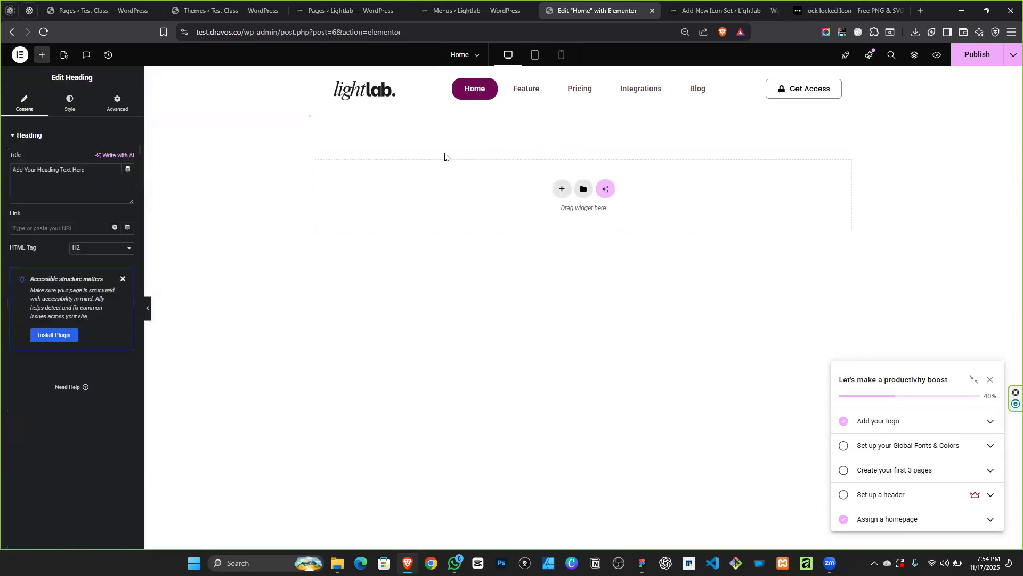
Replace the heading's placeholder title with "Turn Work-Life Balance Into".
triple_click(51, 186)
text(T)
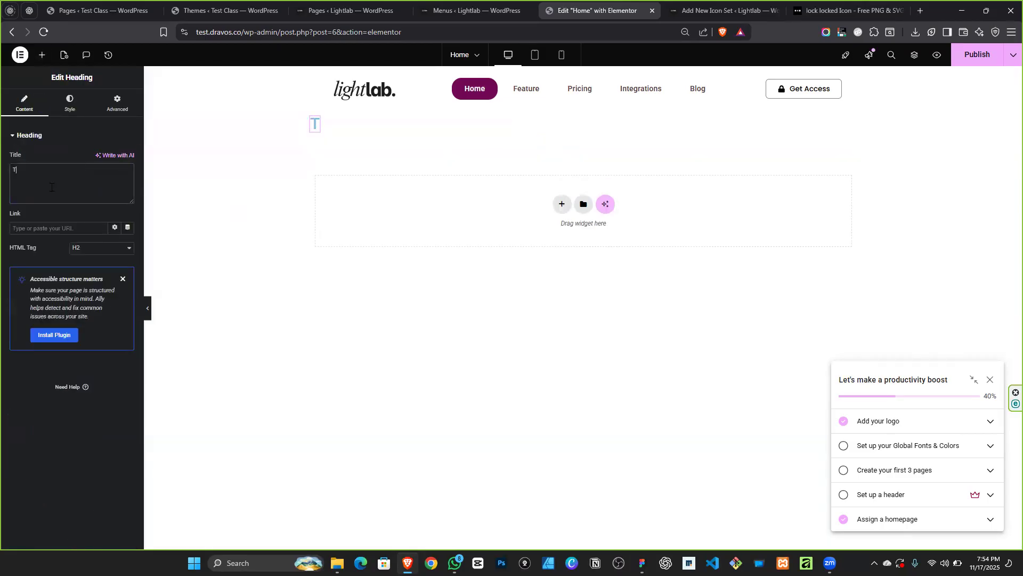
text(urn - Work)
key(BackSpace)
key(BackSpace)
key(BackSpace)
key(BackSpace)
key(BackSpace)
key(BackSpace)
key(BackSpace)
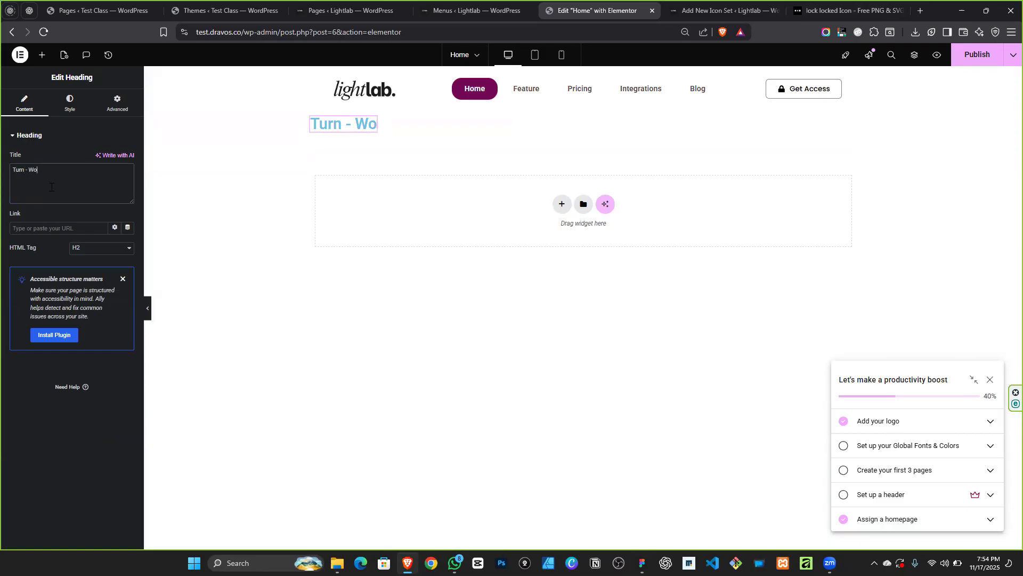
text(Work-Life Balnce)
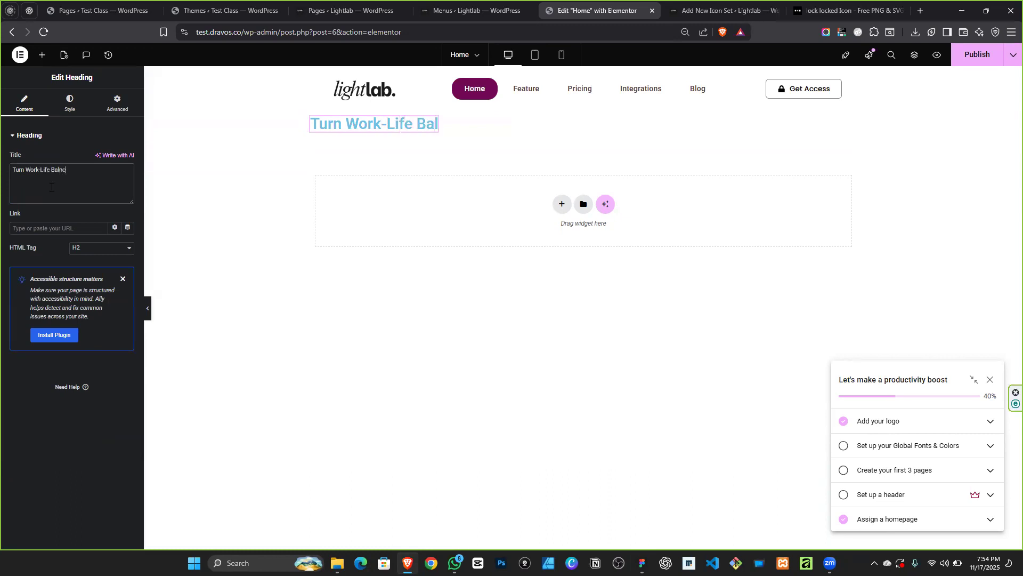
key(BackSpace)
key(BackSpace)
text(ance Into)
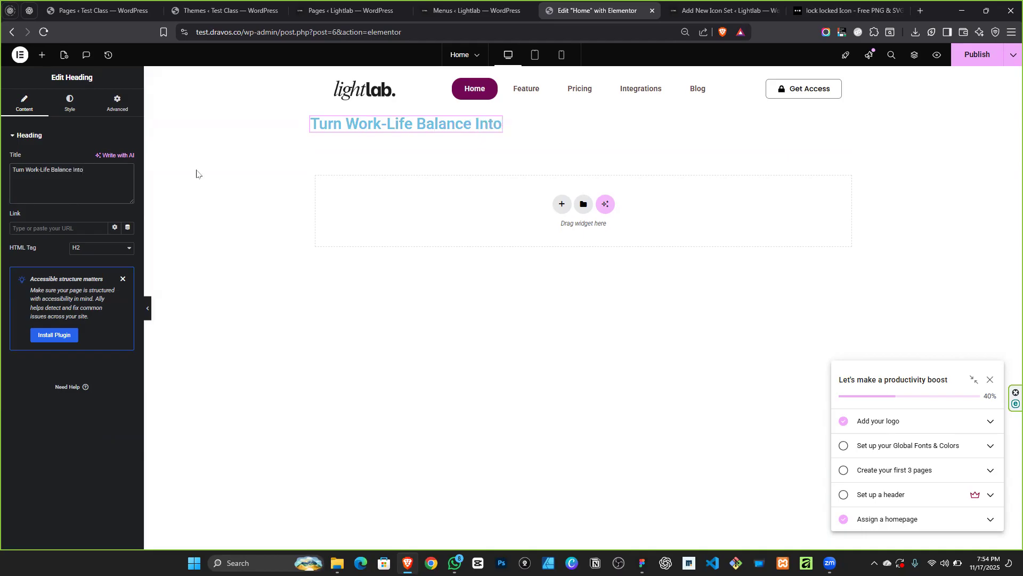
Check the hero heading in the Figma reference, then rewrite the heading's title as "Turn work-life balance from a dream into your".
mouse_move(642, 563)
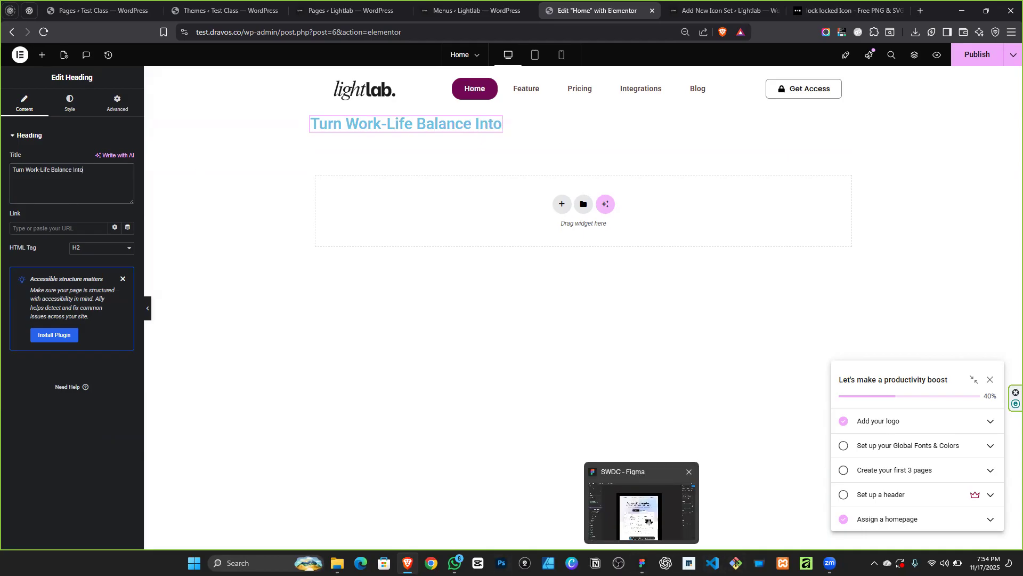
click(648, 521)
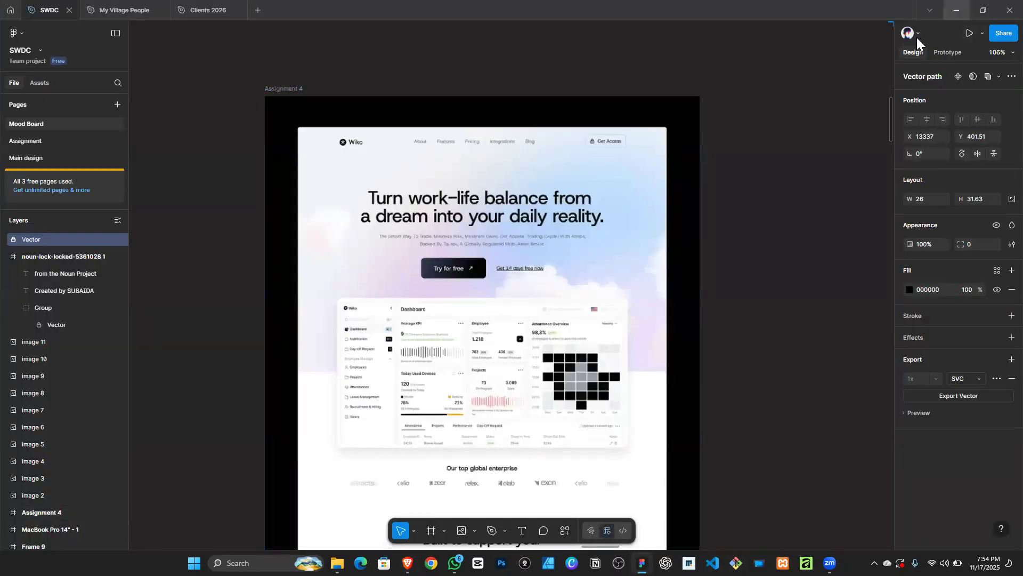
click(957, 10)
drag(92, 170, 26, 170)
text(work li)
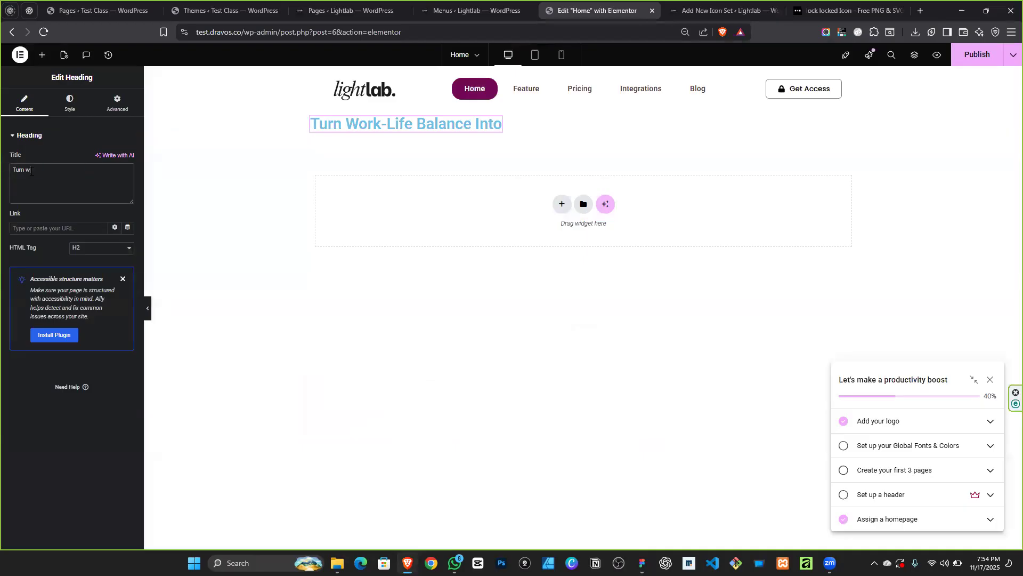
key(BackSpace)
text(if)
key(BackSpace)
key(BackSpace)
key(BackSpace)
key(BackSpace)
text(-life bal)
text(nce f)
key(BackSpace)
key(BackSpace)
key(BackSpace)
key(BackSpace)
key(BackSpace)
text(ance form)
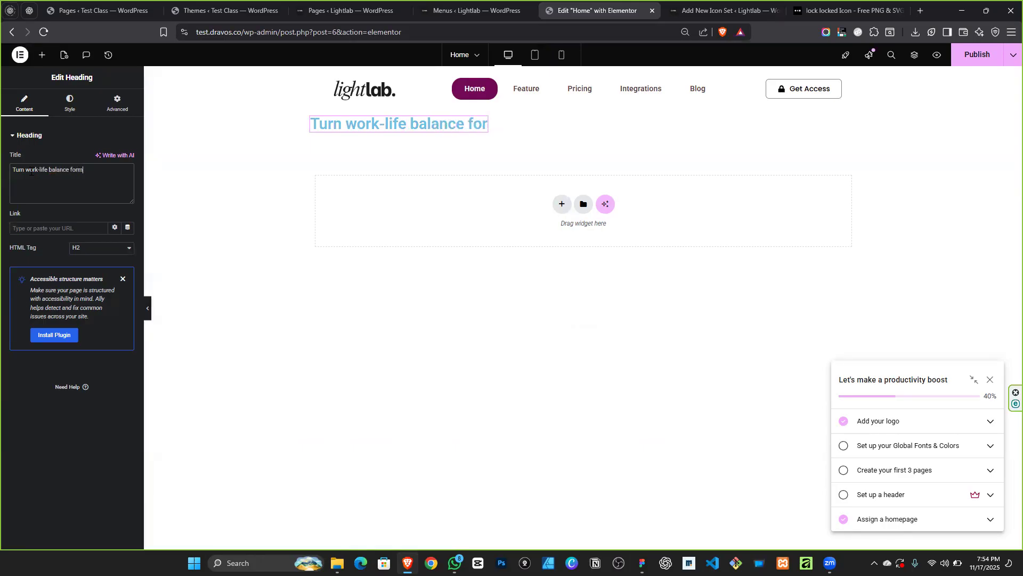
key(BackSpace)
key(BackSpace)
key(BackSpace)
text(rom a dream )
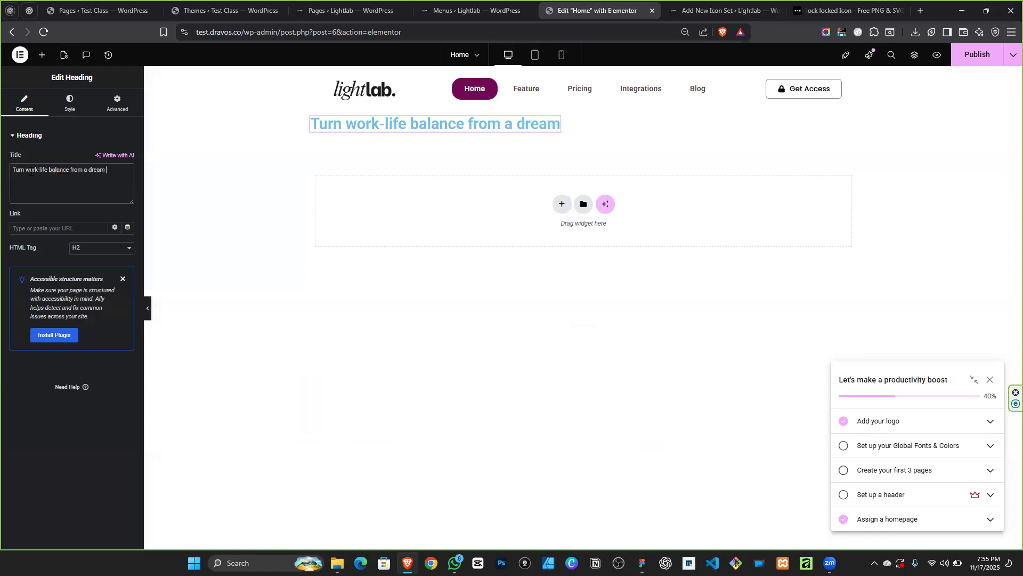
text(into your)
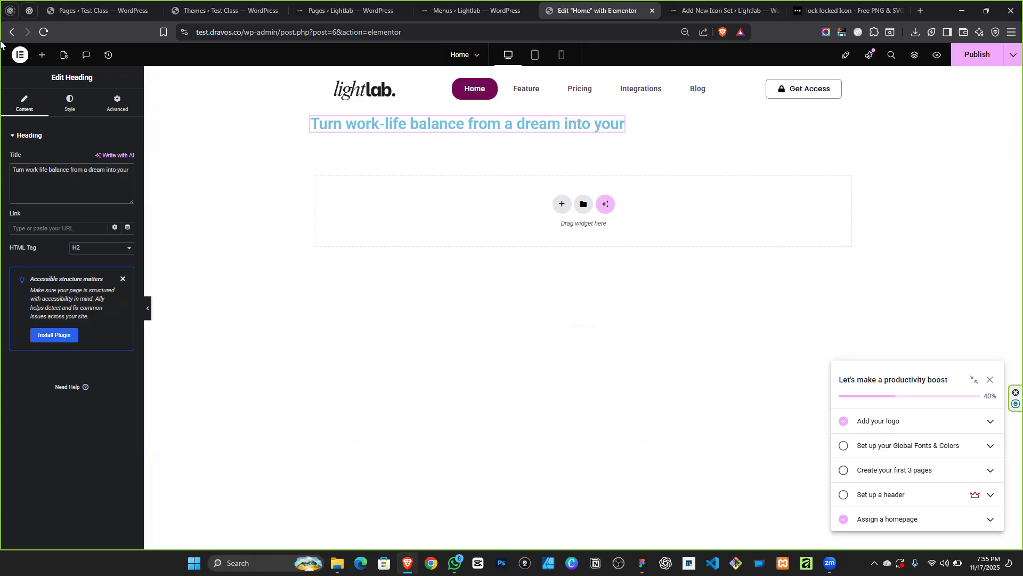
Recheck the wording in Figma and complete the heading's title with "daily reality".
click(642, 562)
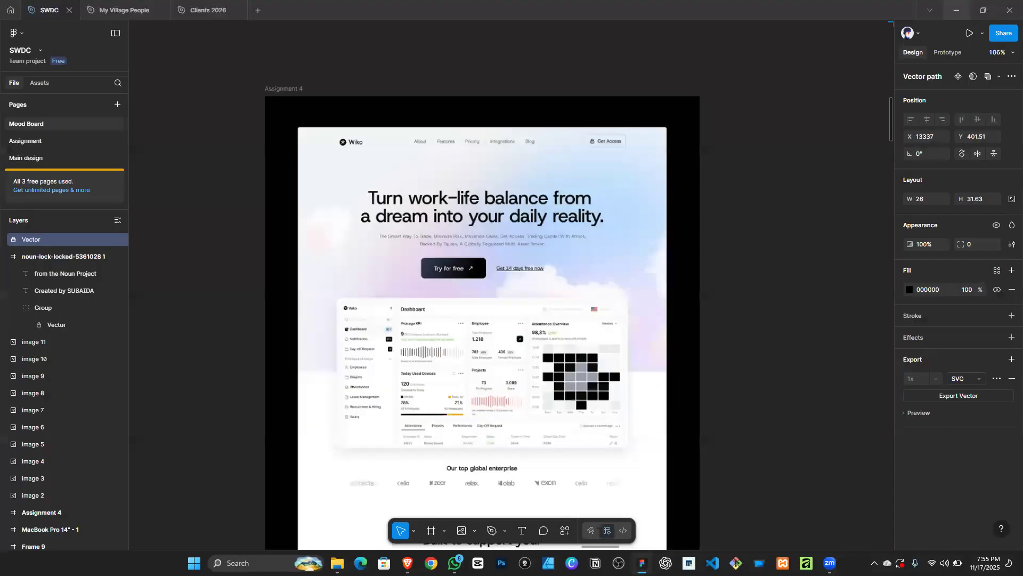
key(alt+Tab)
click(69, 193)
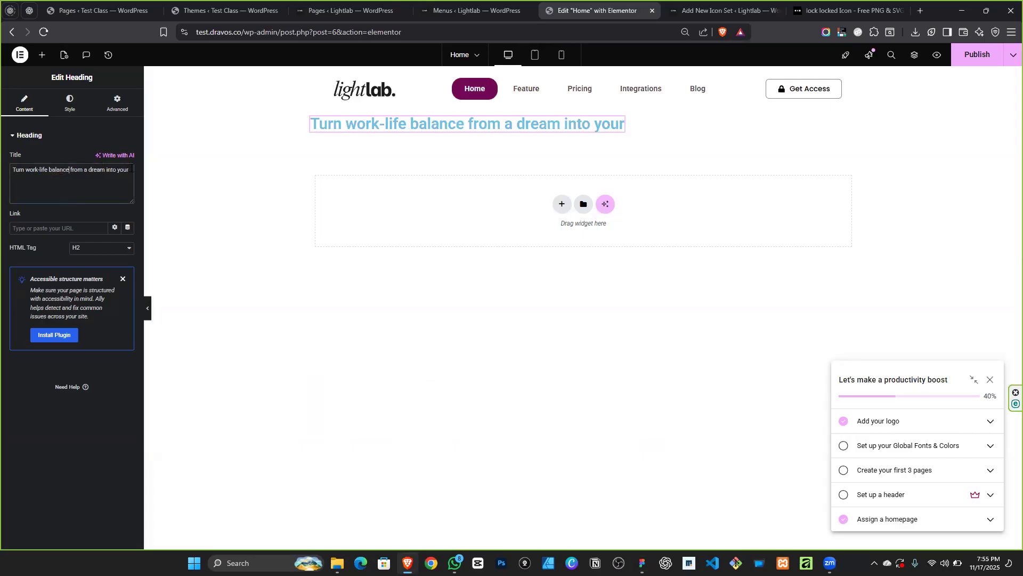
text(daily reality)
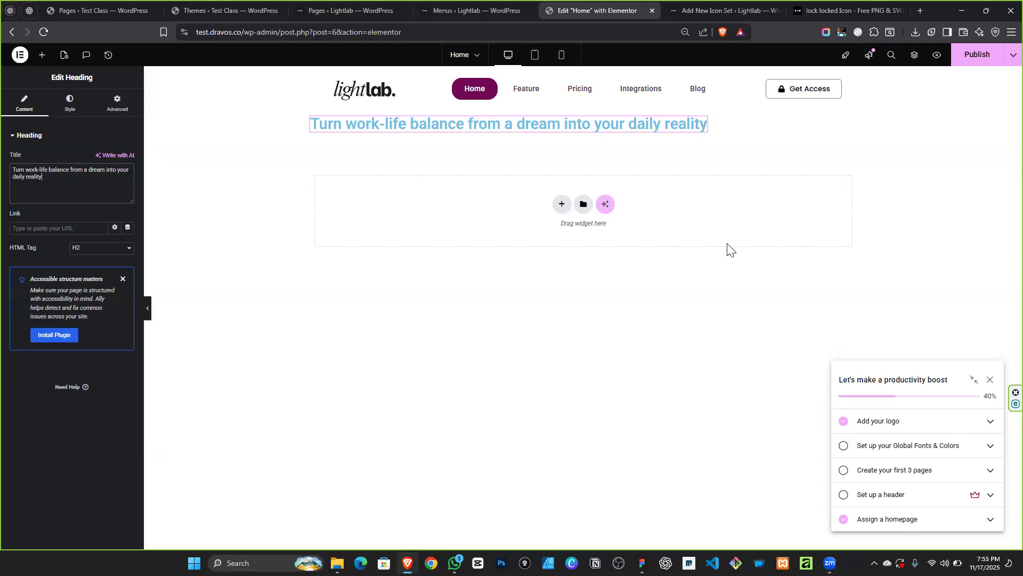
key(alt+Tab)
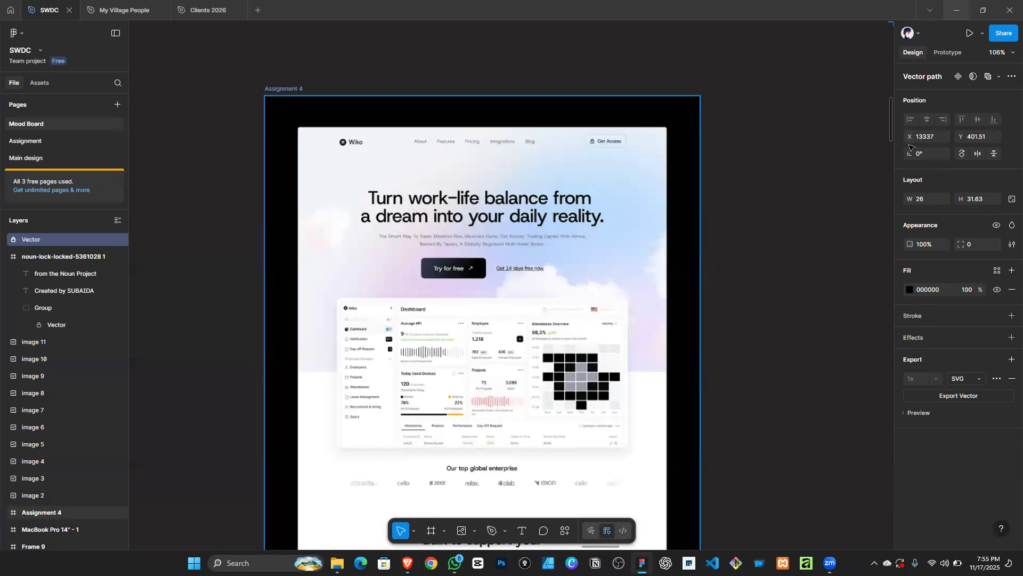
click(955, 8)
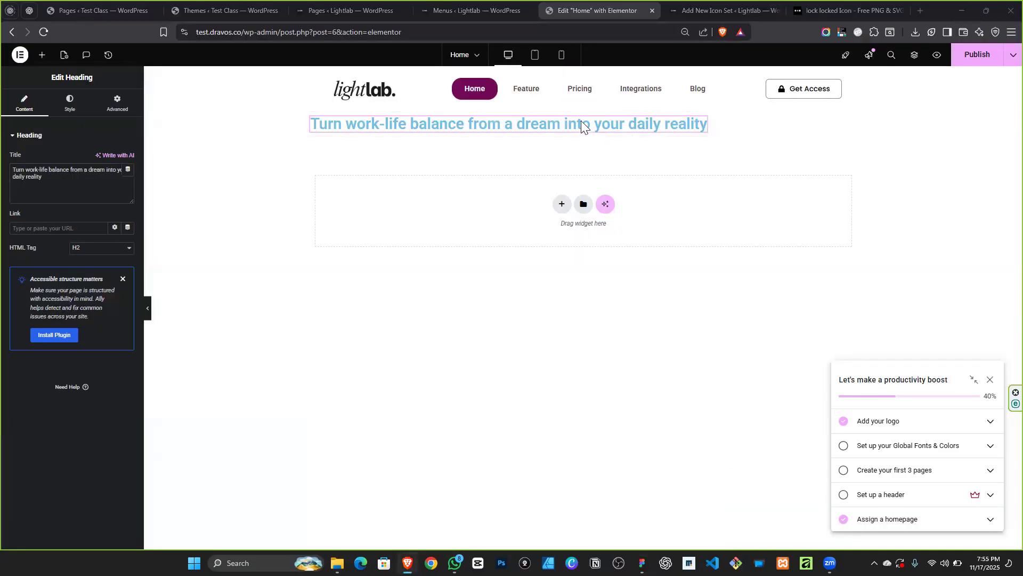
Add a column-direction flexbox container between the header and the heading, and place an inner container inside it.
click(573, 109)
click(562, 155)
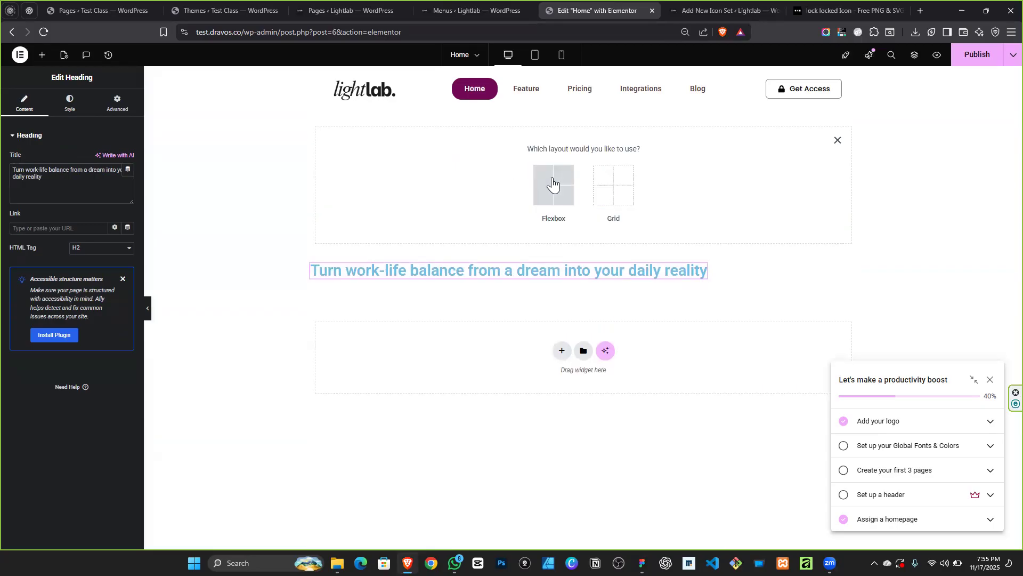
click(553, 184)
click(455, 183)
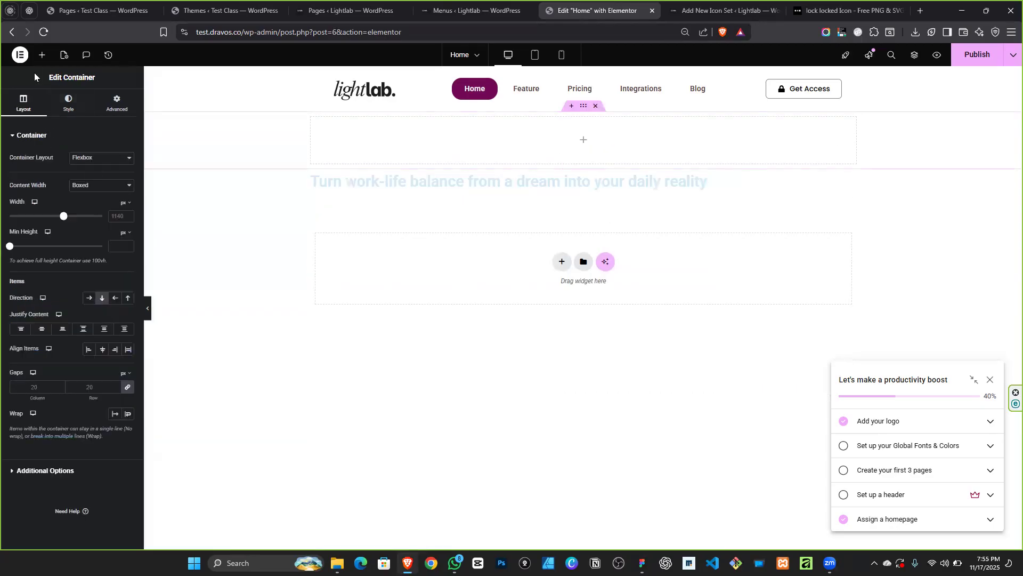
click(42, 55)
drag(26, 183, 482, 157)
Duplicate the inner container and move the heading into the first of the two.
right_click(316, 123)
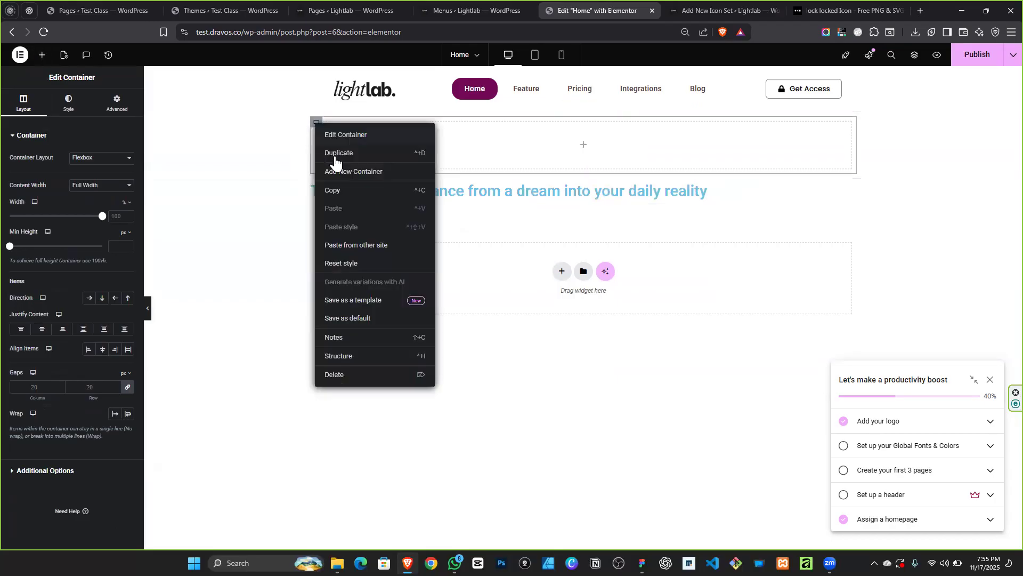
click(337, 160)
drag(428, 261, 485, 143)
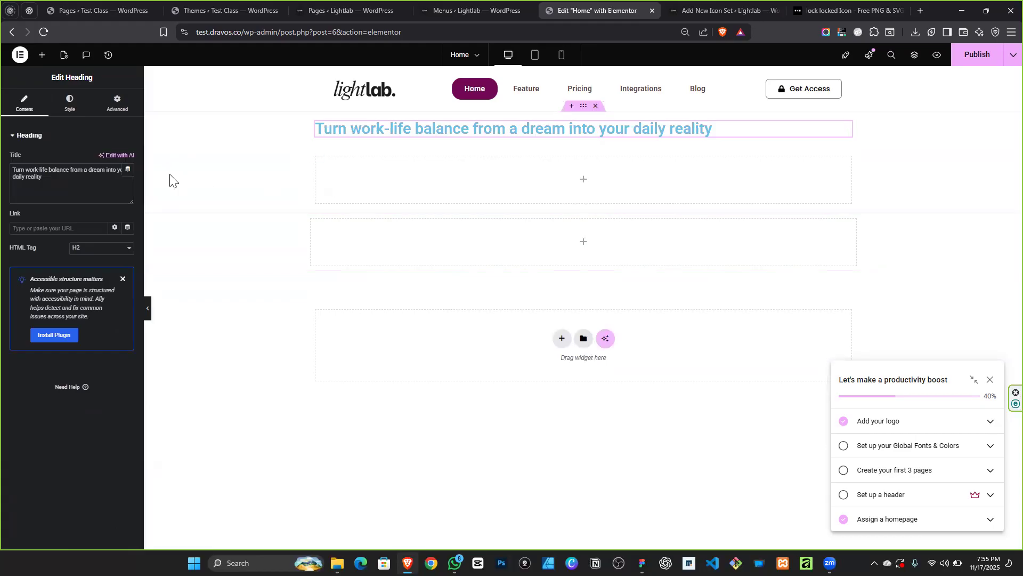
Apply the black global color to the heading text and center its alignment.
click(69, 103)
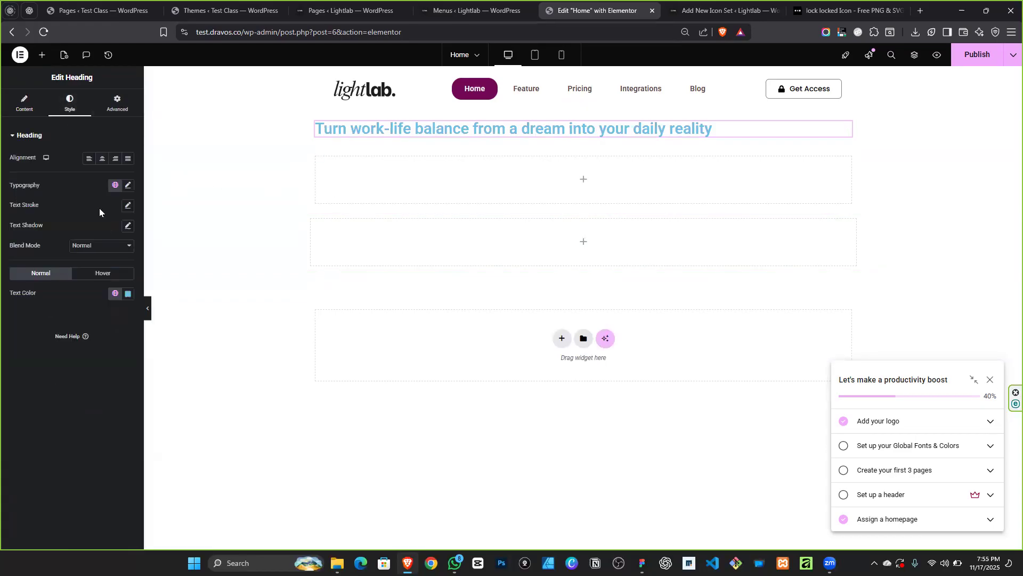
click(115, 294)
click(76, 341)
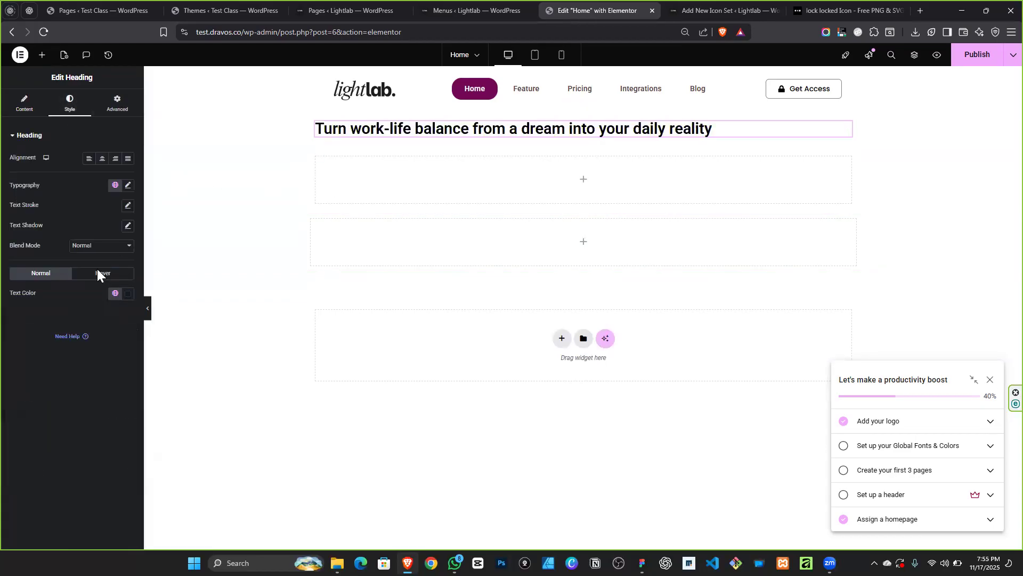
click(104, 160)
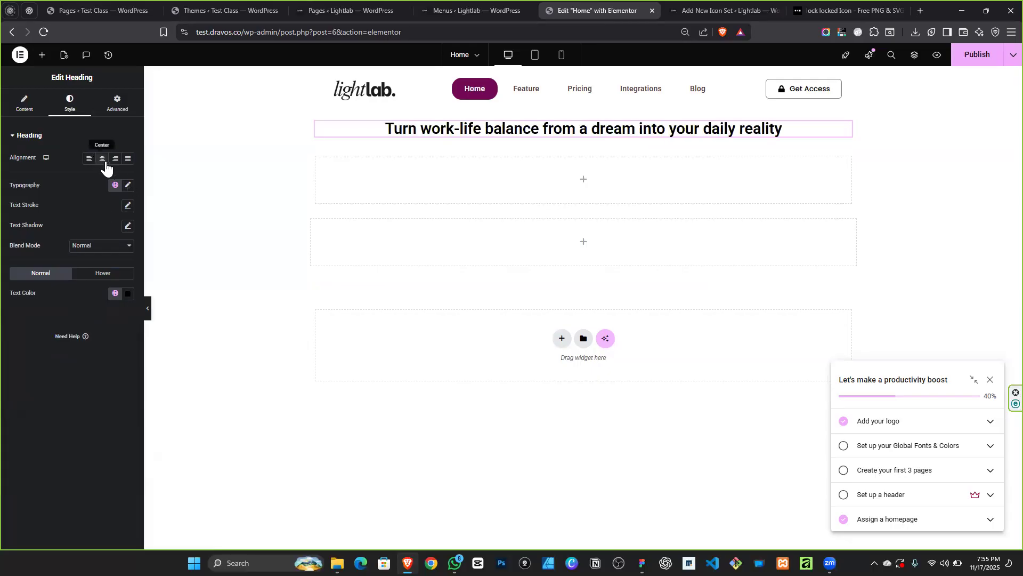
Set the heading's font family to Poppins and its size to 64 px.
click(128, 185)
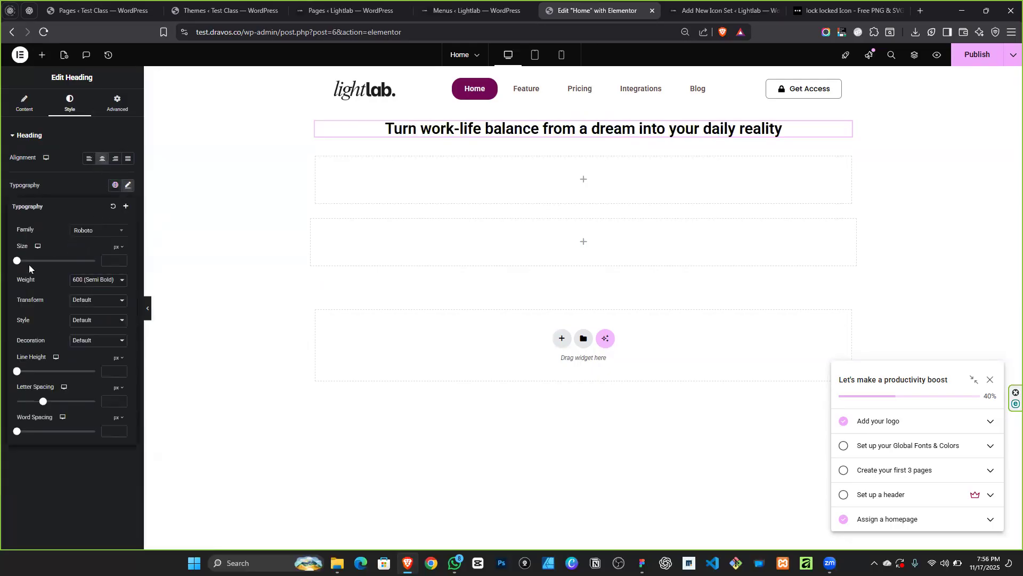
click(115, 236)
text(popp)
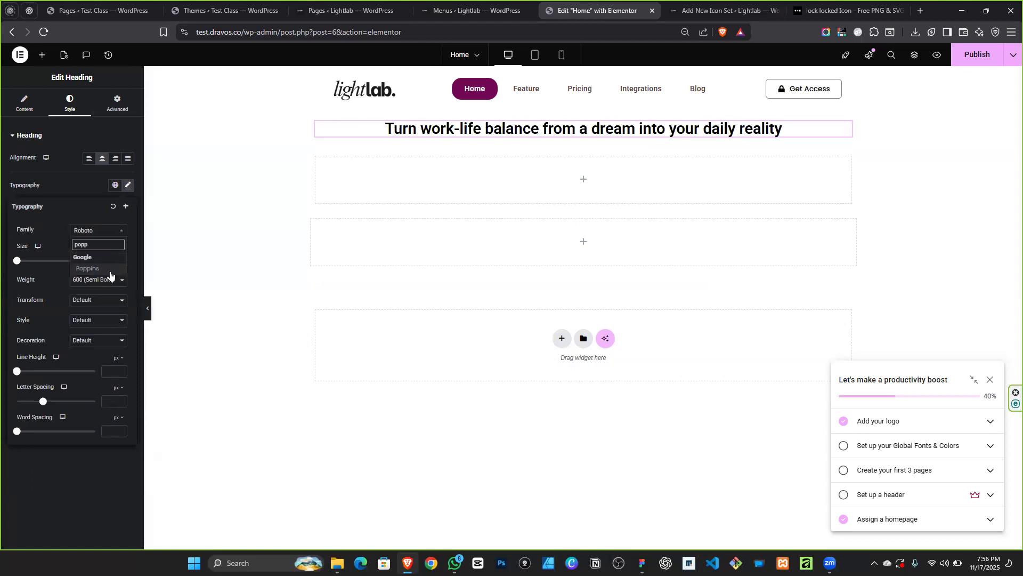
click(108, 269)
drag(13, 261, 41, 261)
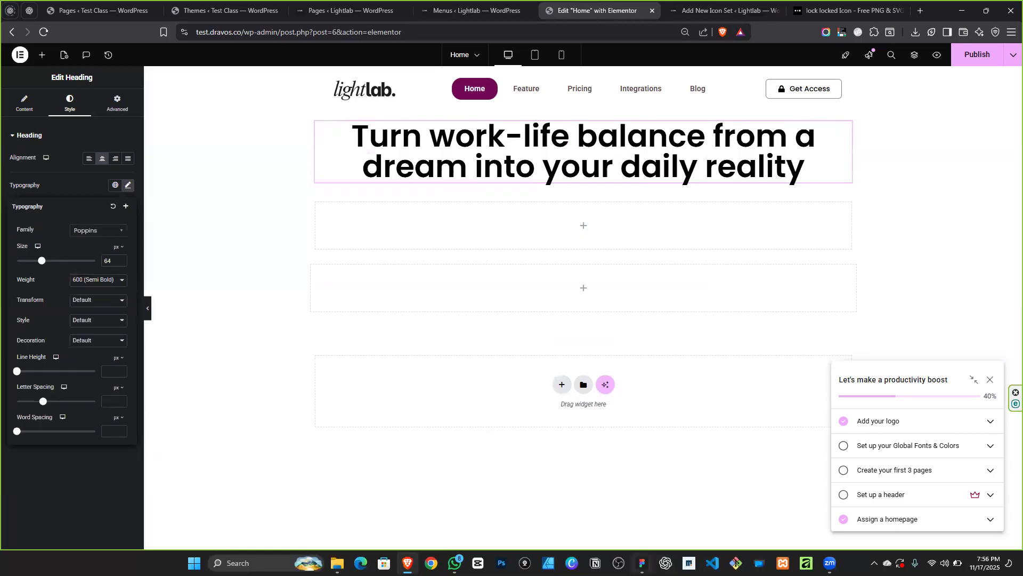
Compare the heading with the Figma reference and set its font size to 65 px.
key(alt+Tab)
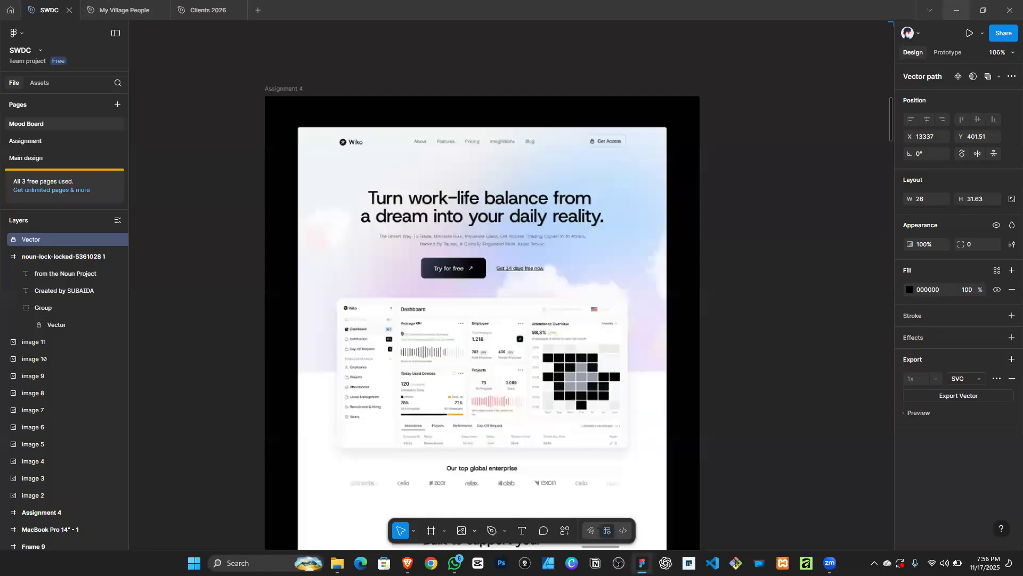
key(alt+Tab)
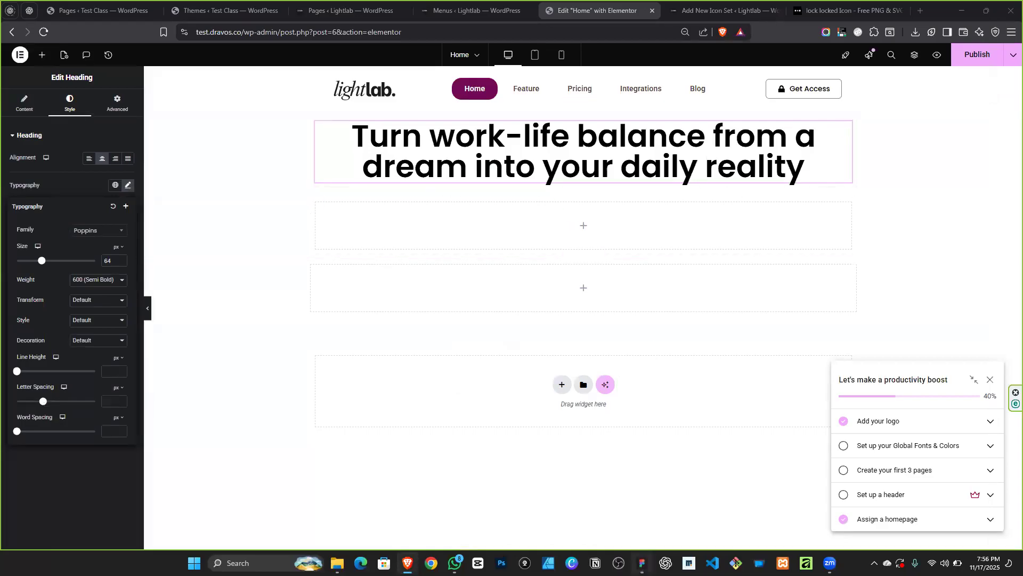
key(alt+Tab)
key(alt+Tab)
click(121, 259)
click(120, 259)
click(121, 259)
click(121, 259)
click(121, 259)
click(121, 259)
click(121, 259)
click(120, 259)
click(121, 259)
click(120, 259)
click(121, 259)
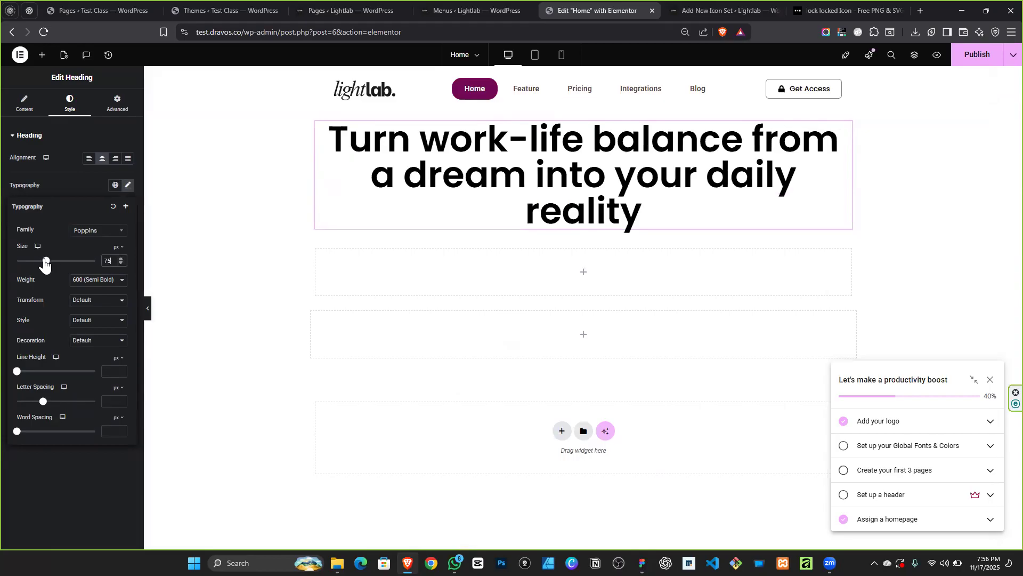
drag(45, 261, 41, 265)
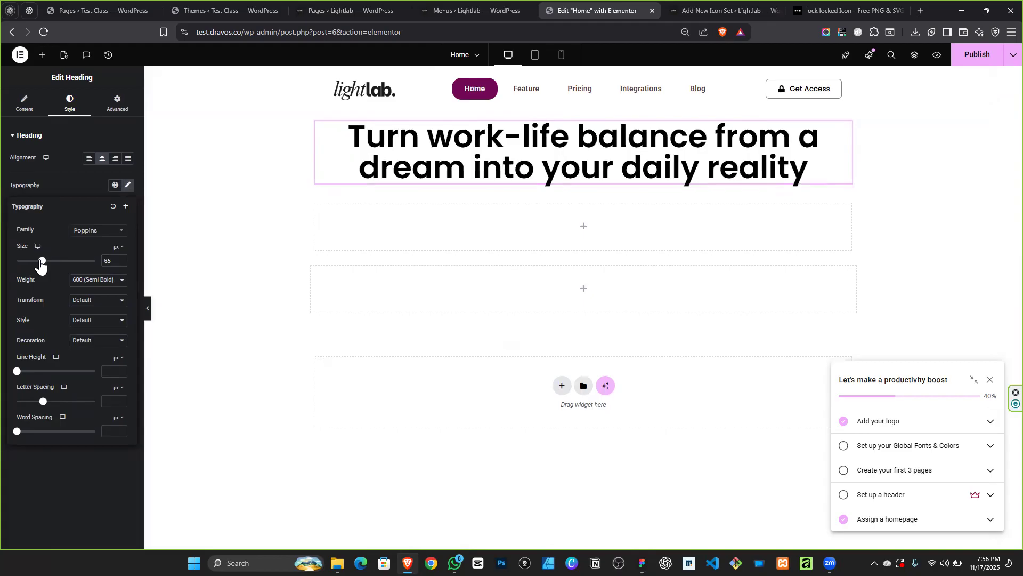
Insert a <br> line break after "from" in the heading's title.
click(24, 103)
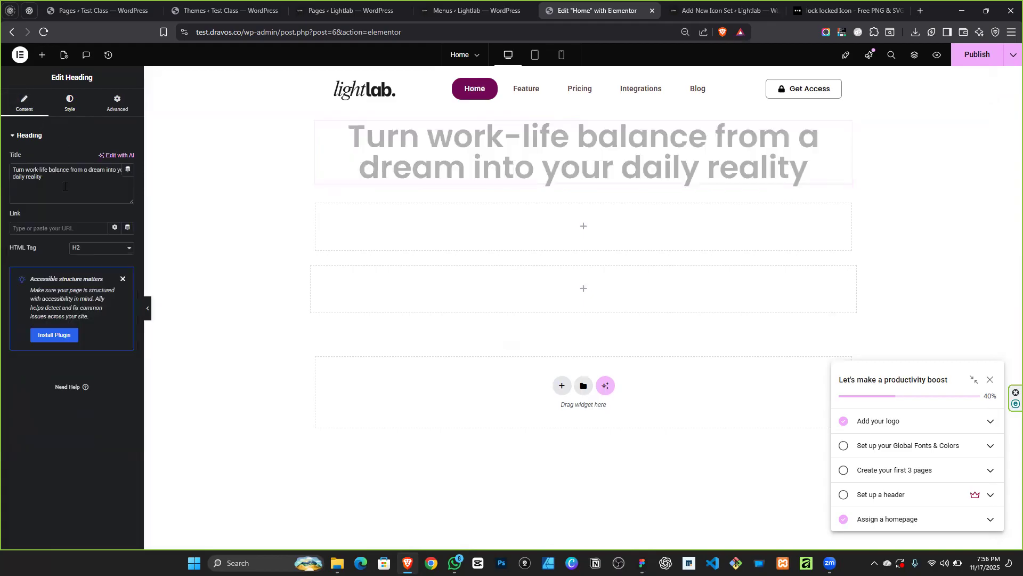
click(83, 169)
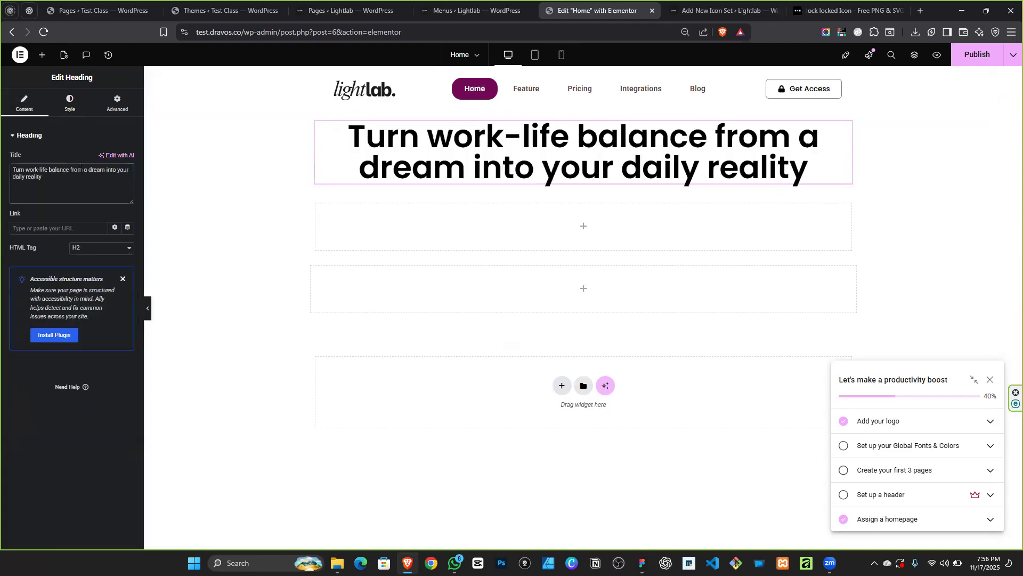
text(<br)
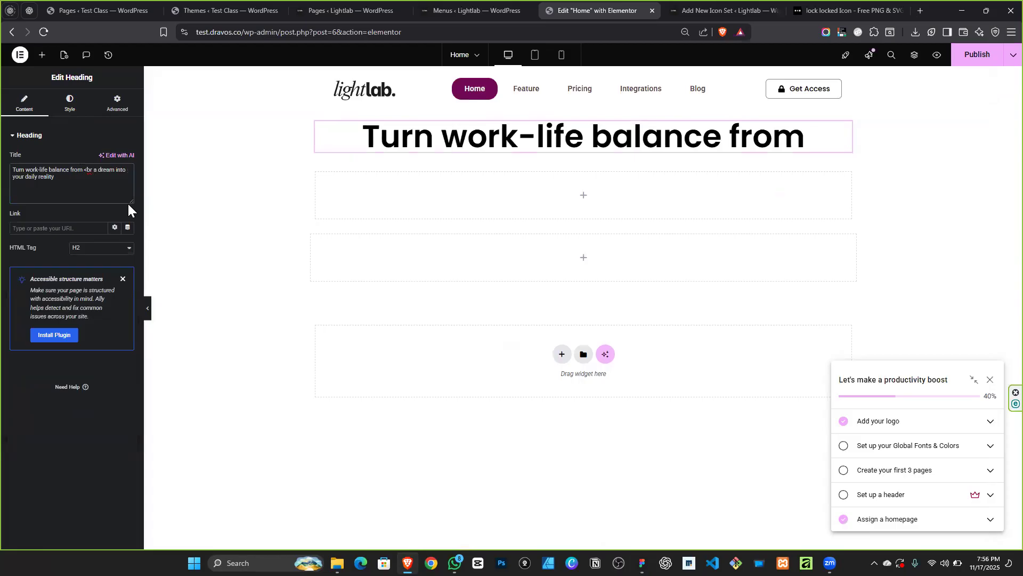
text(>)
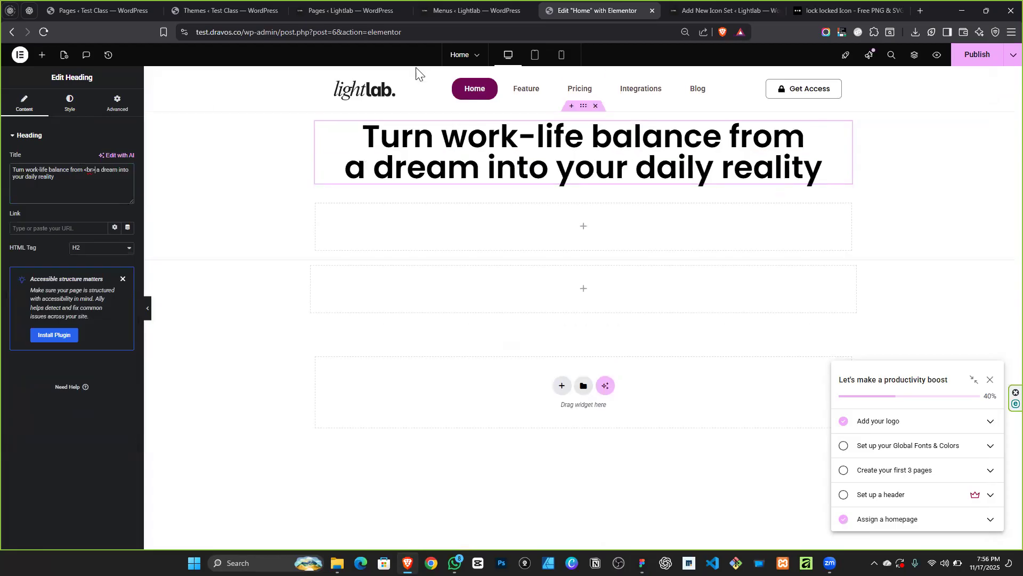
Set the heading's line height to 69 px, comparing the spacing with the Figma reference.
click(70, 103)
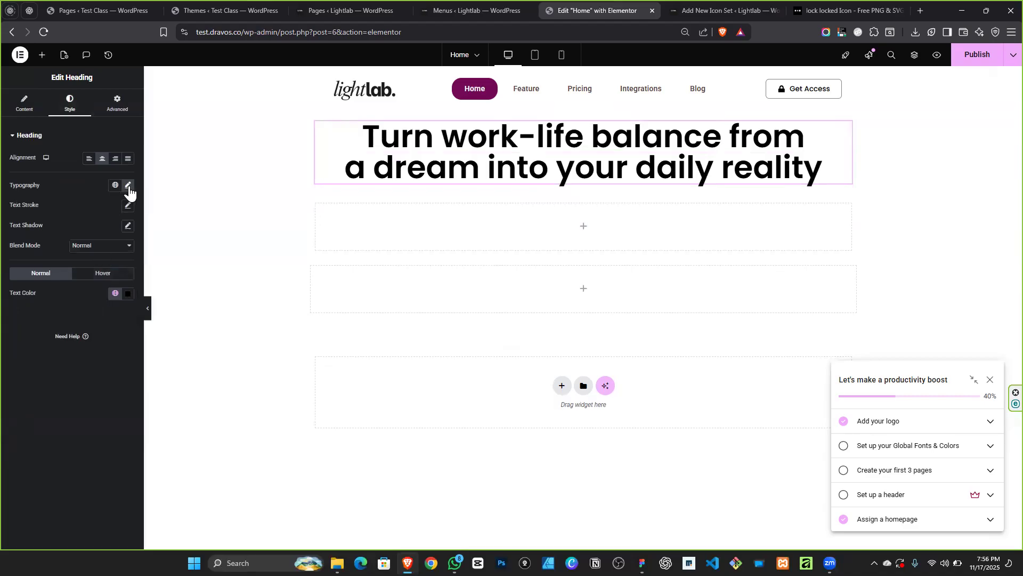
click(127, 186)
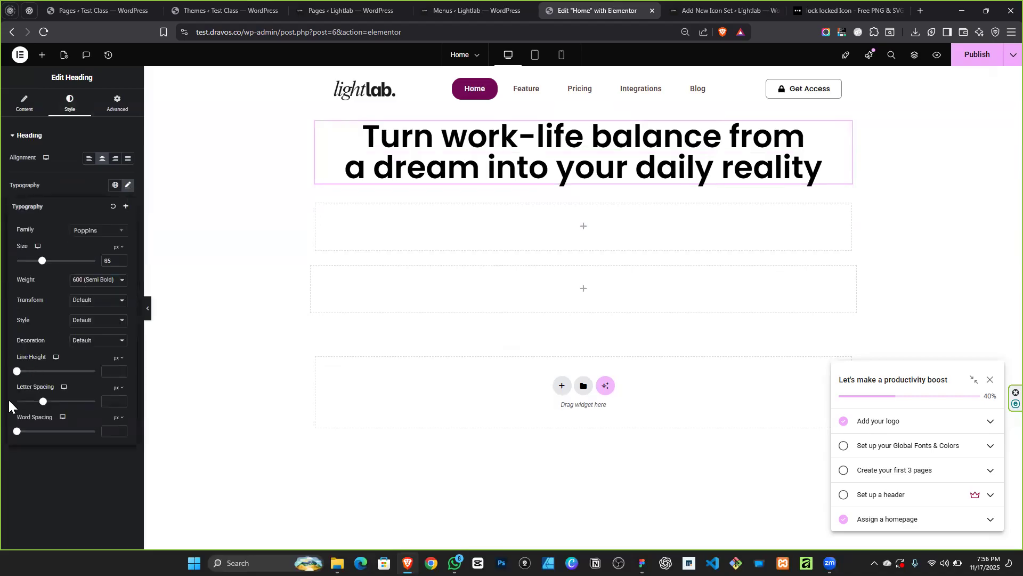
click(642, 563)
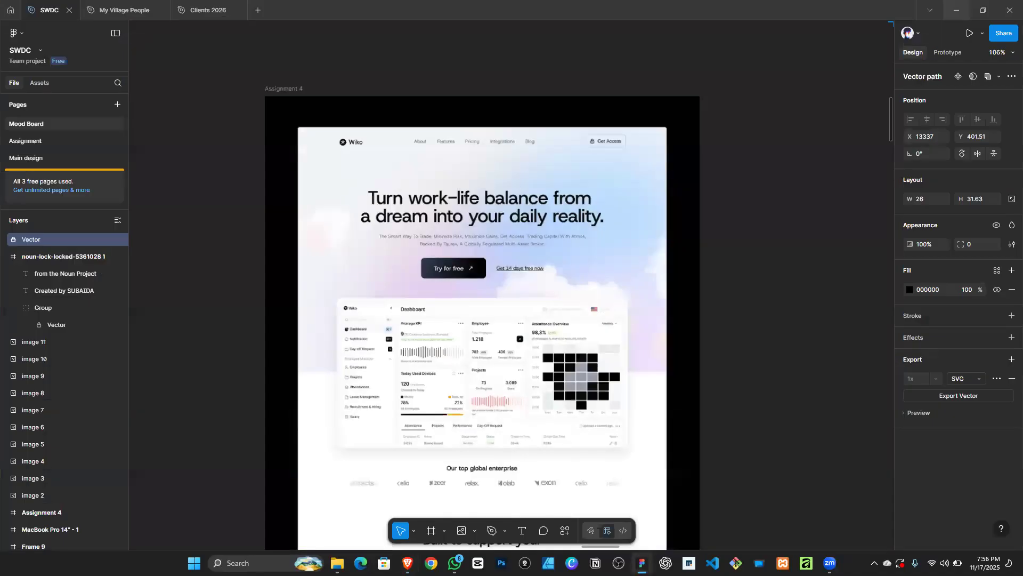
key(alt+Tab)
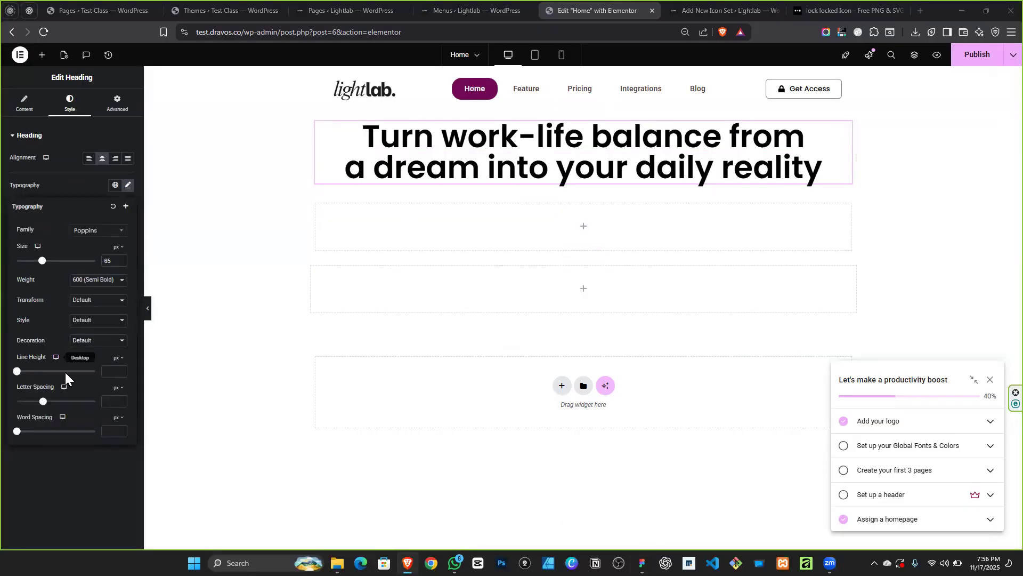
drag(16, 371, 71, 371)
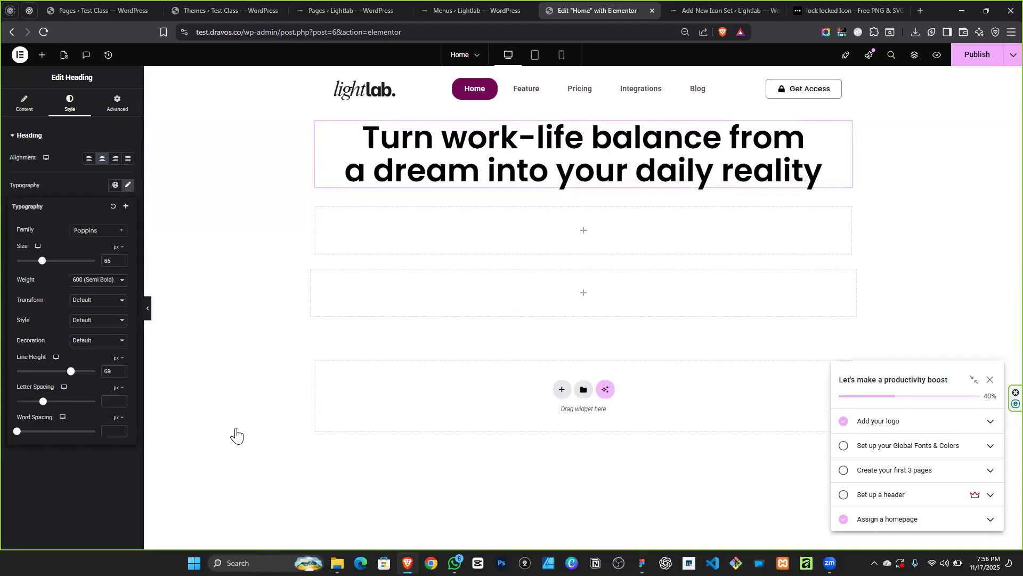
key(alt+Tab)
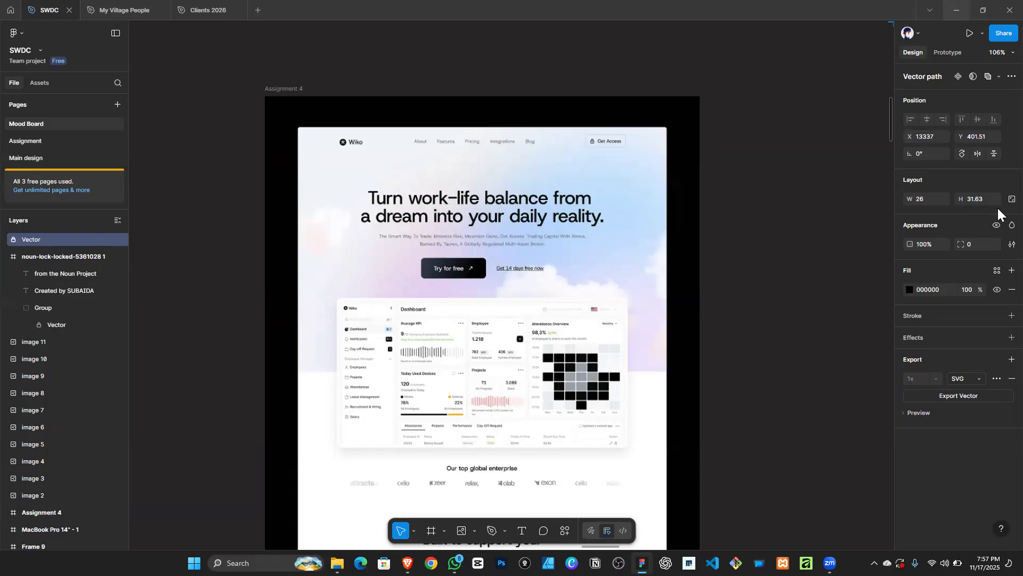
Add a Text Editor widget below the hero heading and replace its placeholder text with "The Smart Way".
click(457, 152)
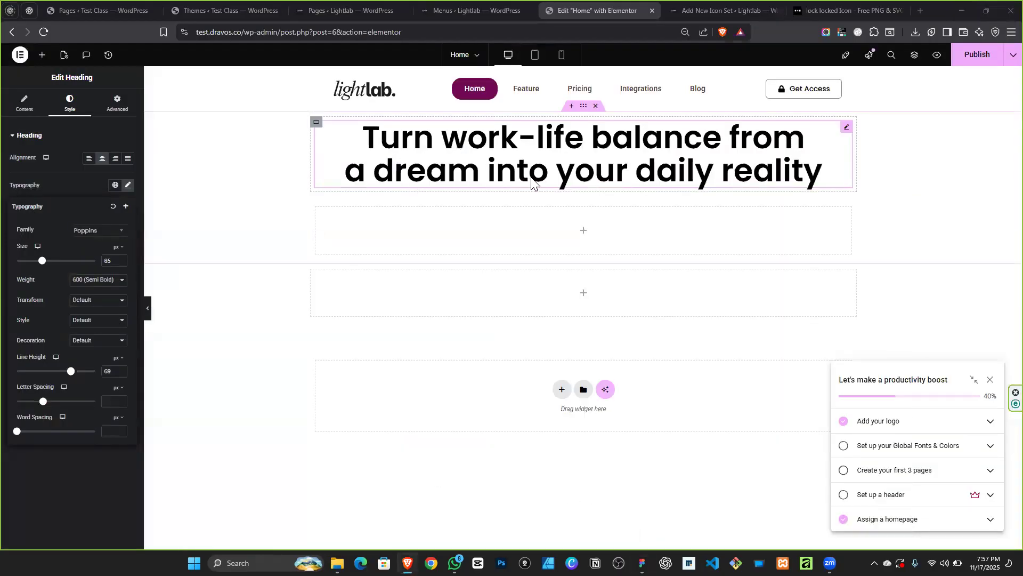
click(33, 55)
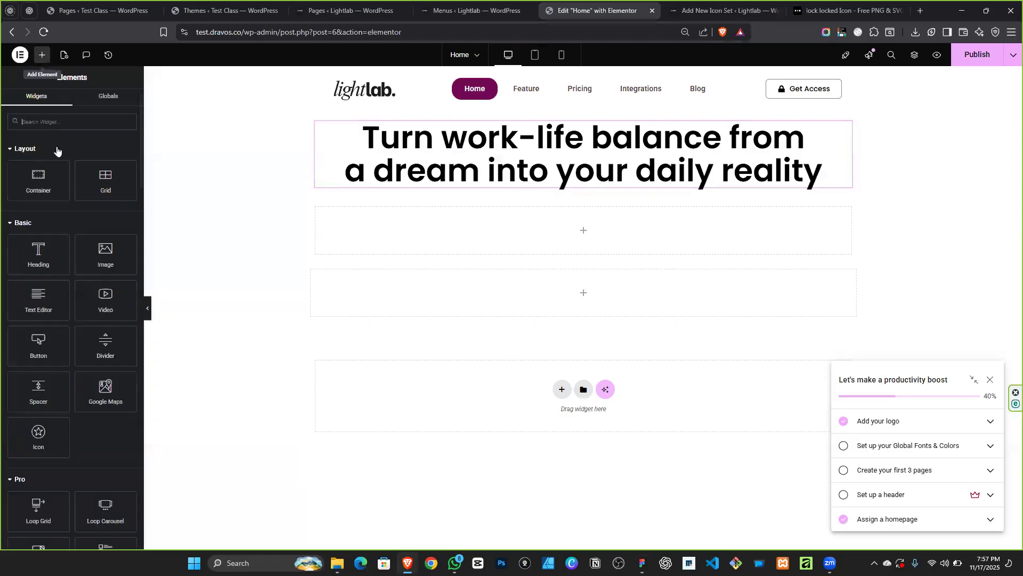
drag(34, 297, 500, 221)
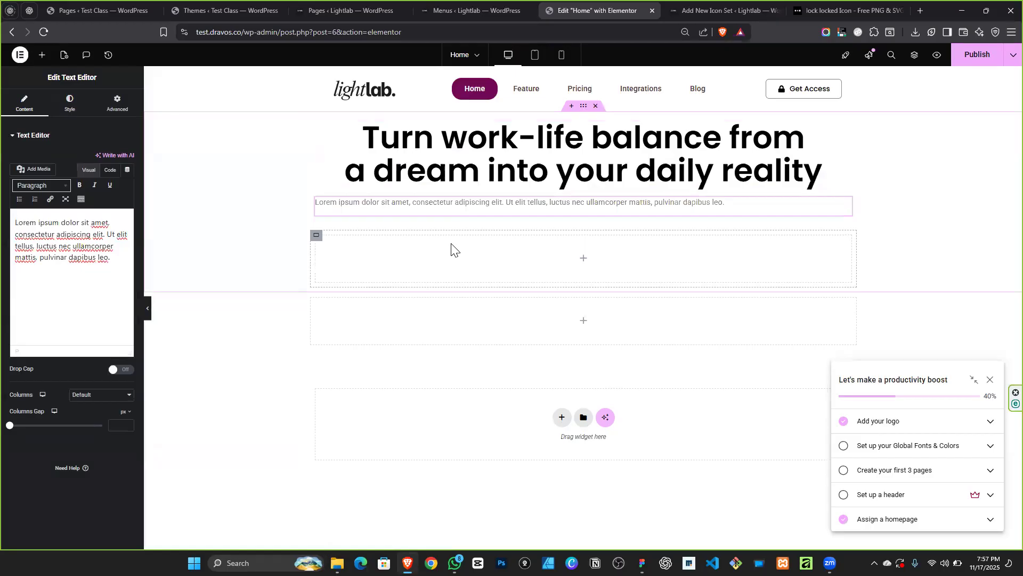
text(The)
key(ctrl+shift+End)
key(BackSpace)
text(Smart Way ot)
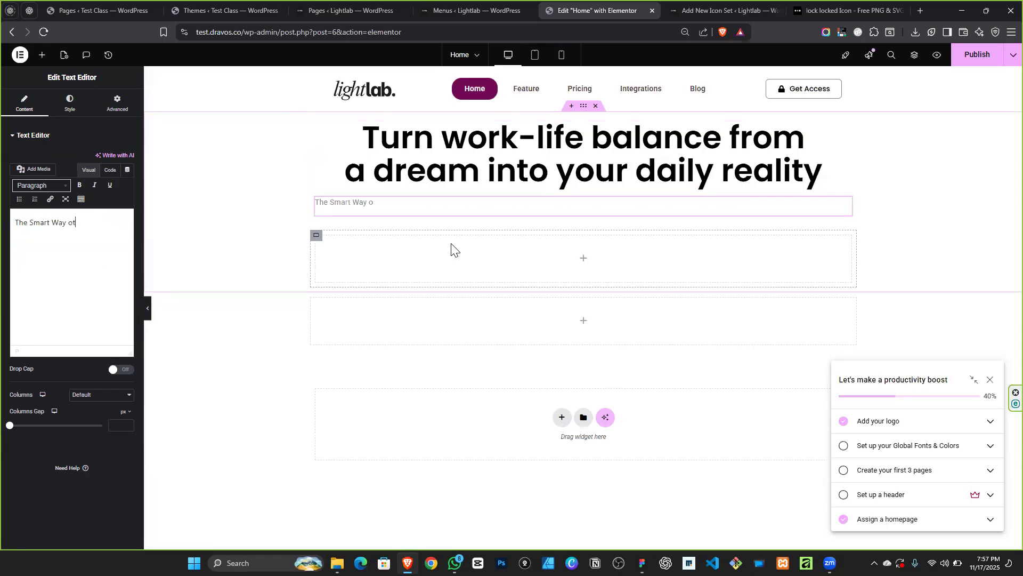
key(BackSpace)
key(BackSpace)
Continue the paragraph with "To Trade, Minimize Risk, Maximize Gains, Get Access".
text(To Trade, Mininmize)
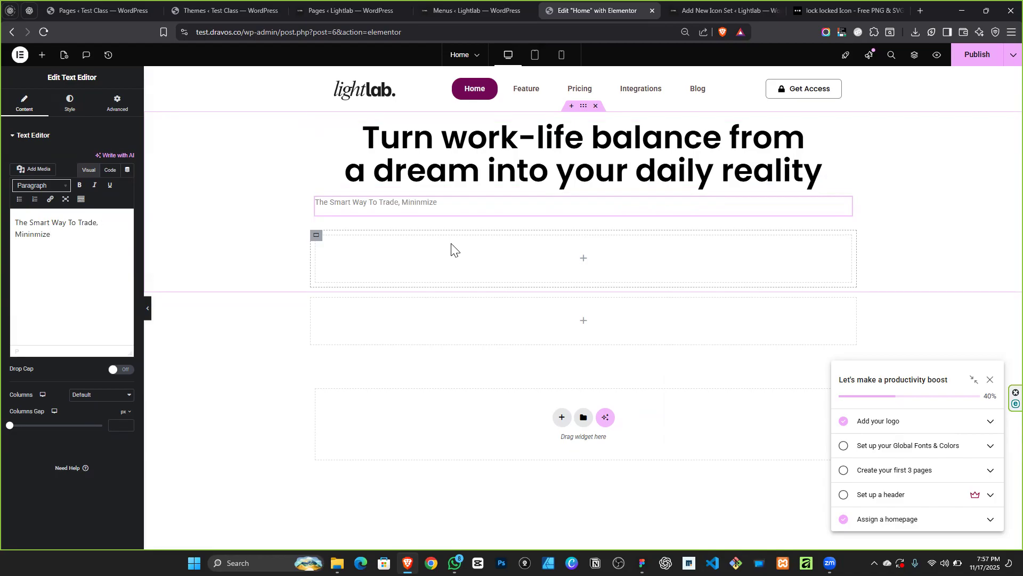
key(BackSpace)
key(BackSpace)
key(BackSpace)
text(mize)
text(Ri)
text( Risk, )
text(Maximiaz)
text(ze)
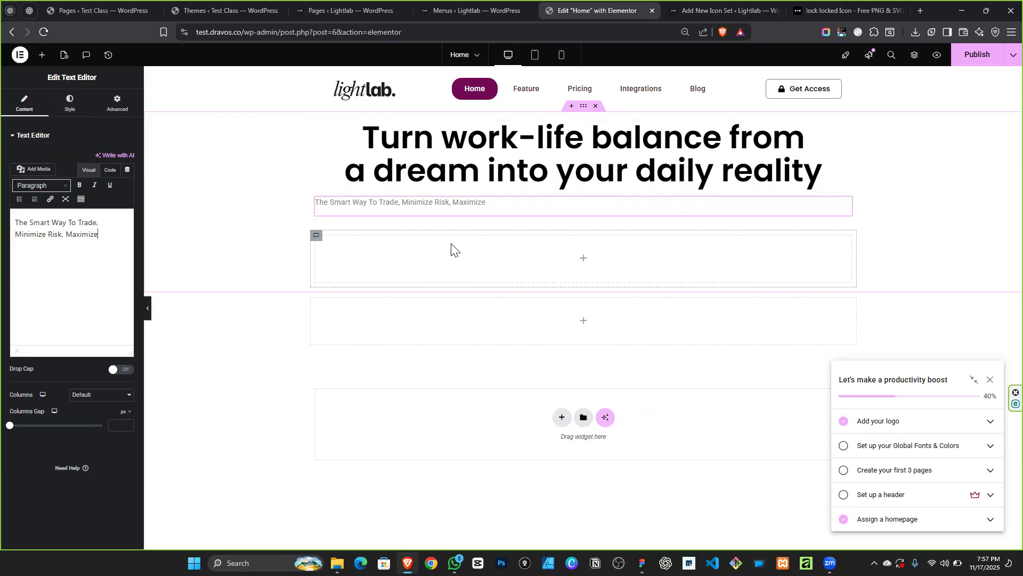
text( Gains, Get Access)
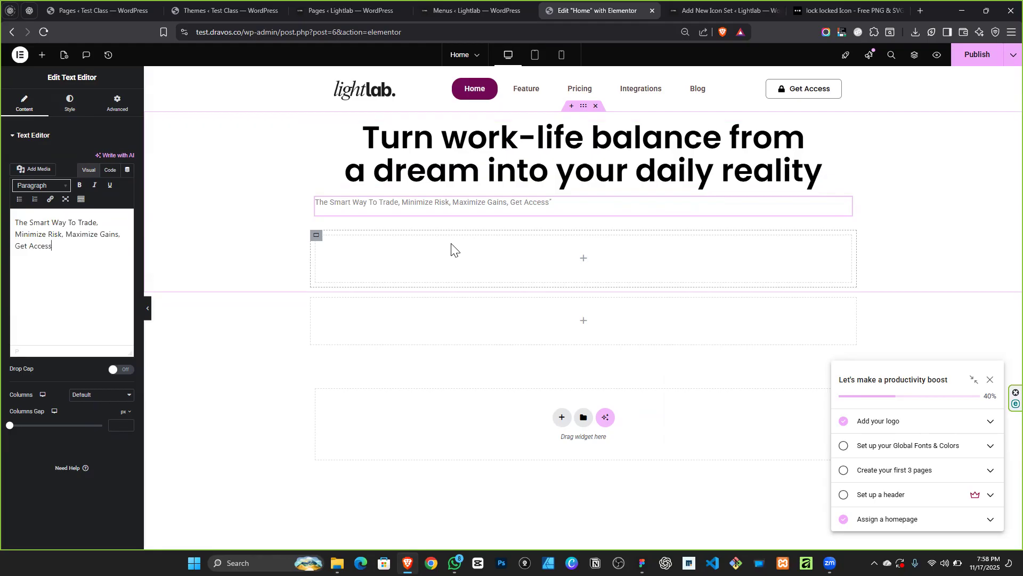
Extend the paragraph with '" Trading Capital With Atmos. Backed By Taurex'.
text(" Y)
key(BackSpace)
text(Traf)
text(ing )
text(Capital)
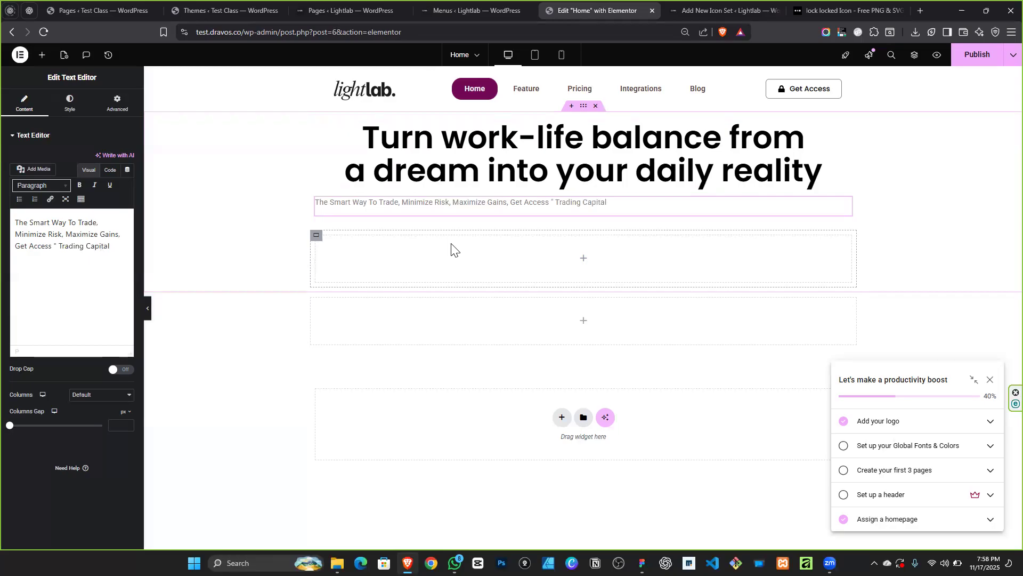
text( With Atmos)
text(s. Backed)
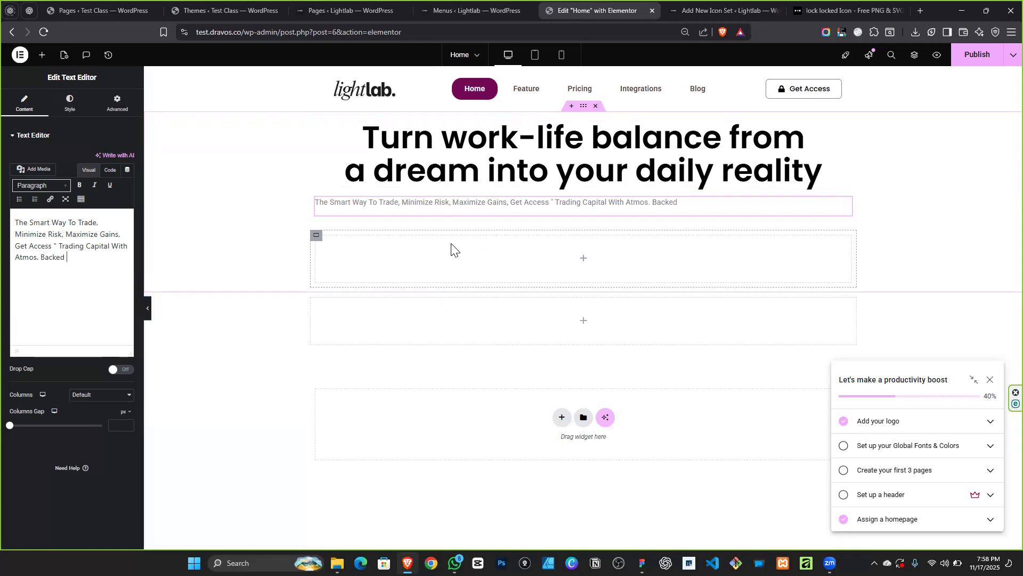
text( By Taurex)
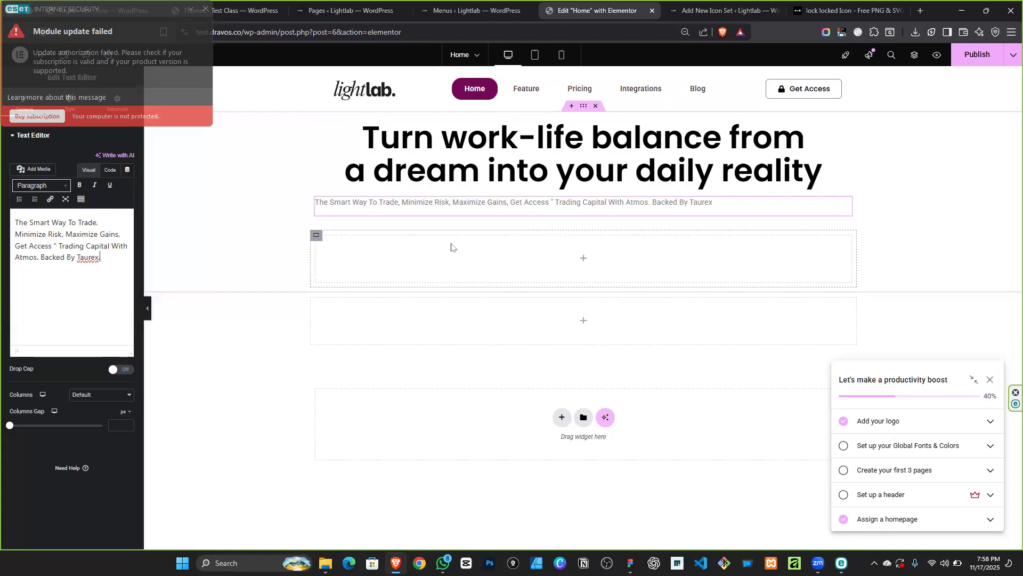
Complete the paragraph with ", A Globally Regulated Multi-Account Broker".
text(, A Mu)
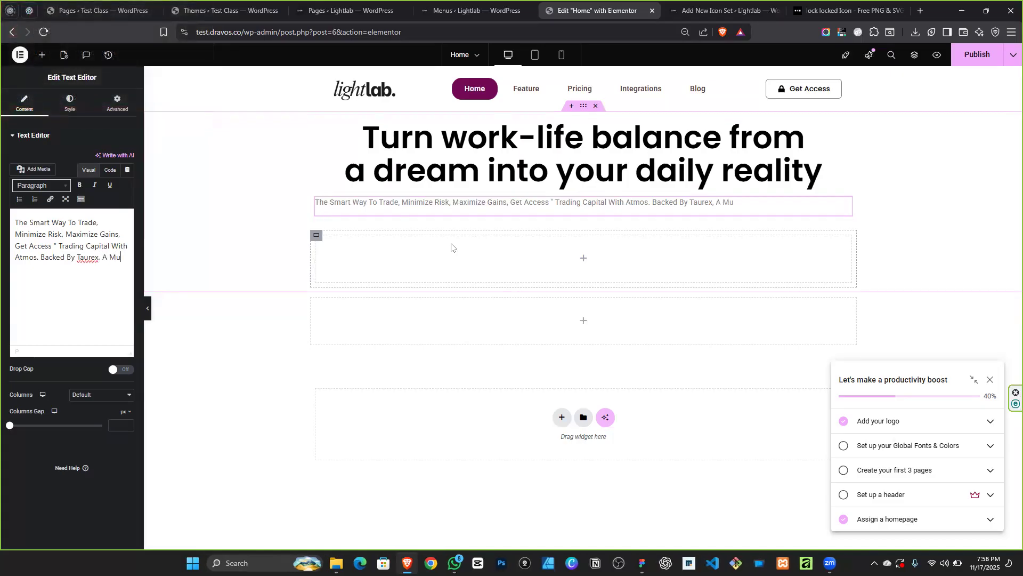
key(BackSpace)
key(BackSpace)
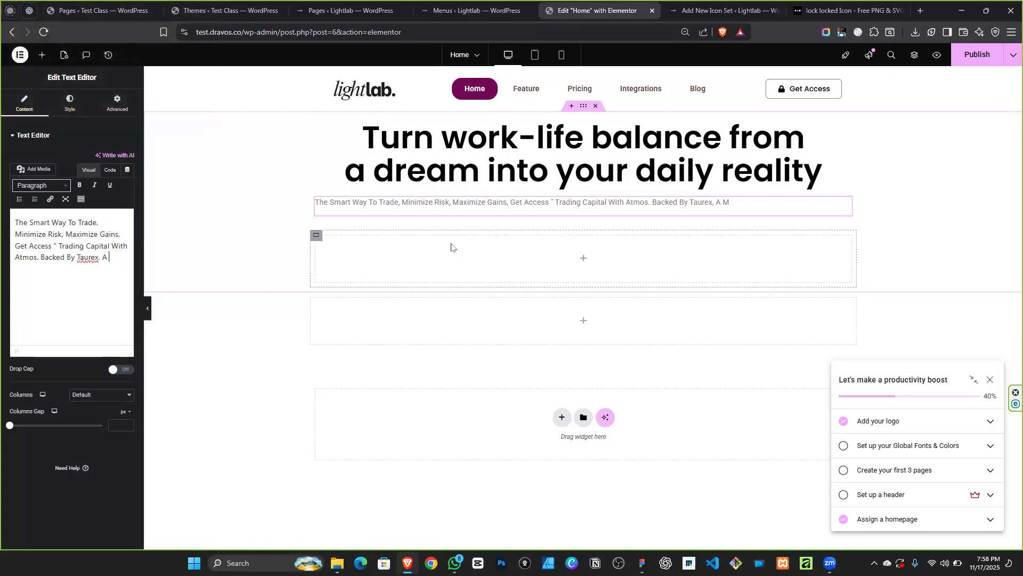
text(Globally Regulated)
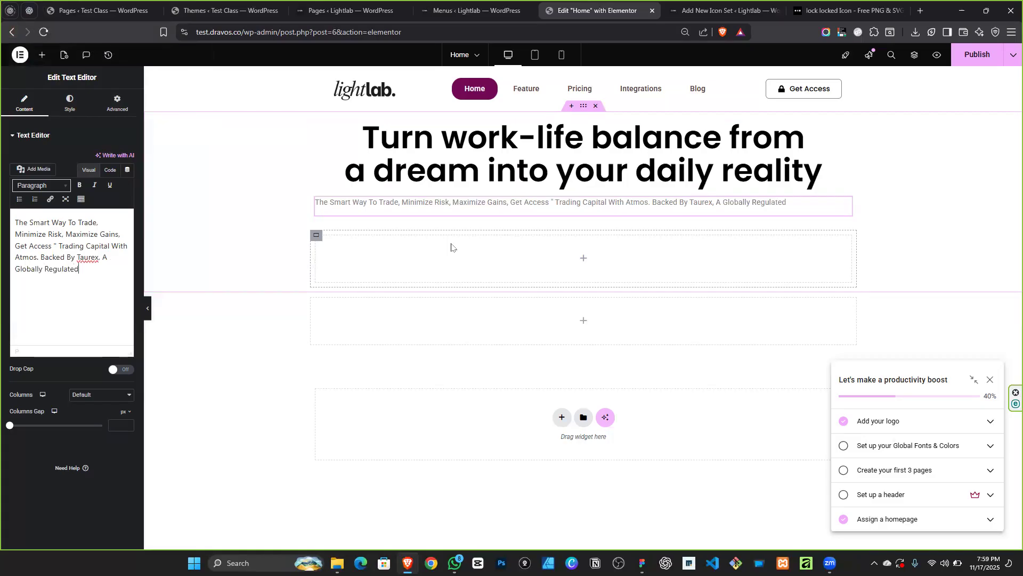
text( Multic-A)
key(BackSpace)
key(BackSpace)
key(BackSpace)
text(-Accrount)
key(BackSpace)
key(BackSpace)
key(BackSpace)
key(BackSpace)
text(ount Broker)
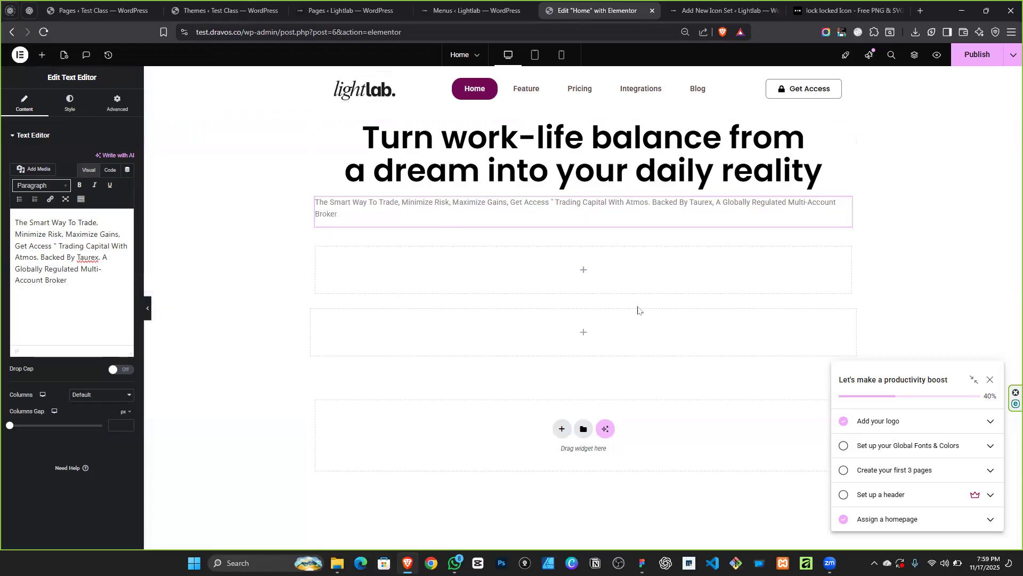
Color the entire hero paragraph dark gray within the text editor.
triple_click(78, 264)
click(81, 199)
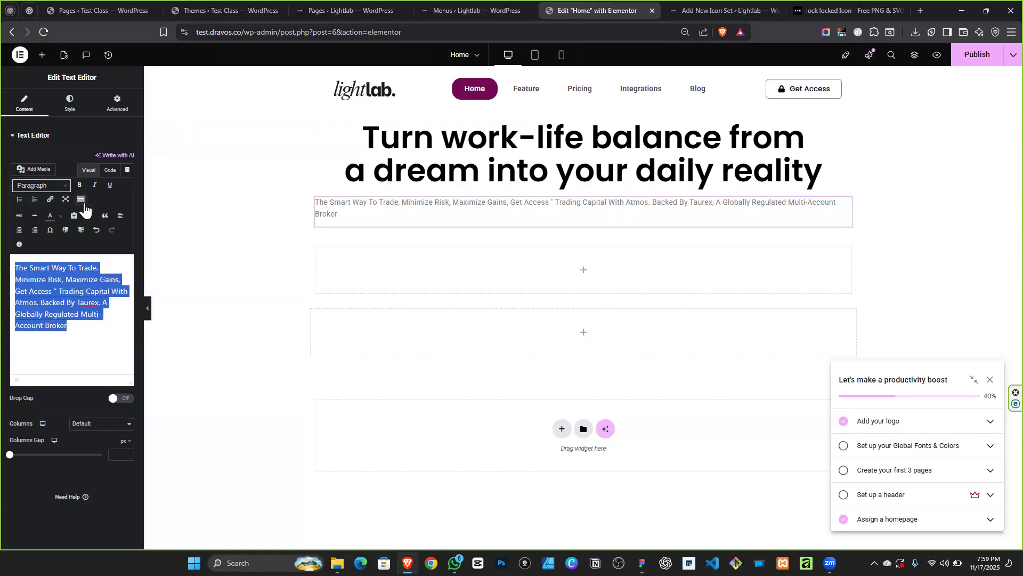
click(60, 215)
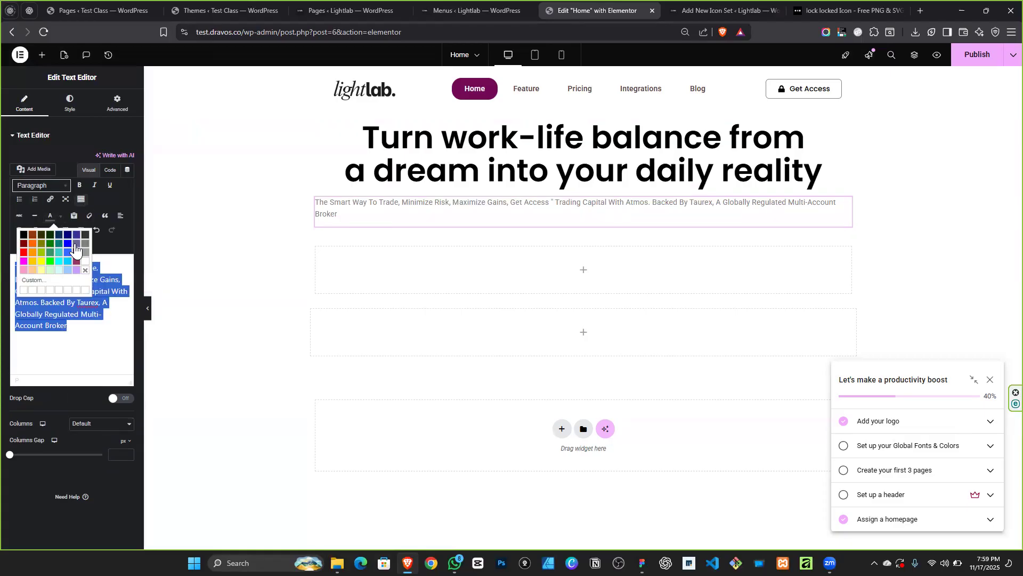
click(86, 235)
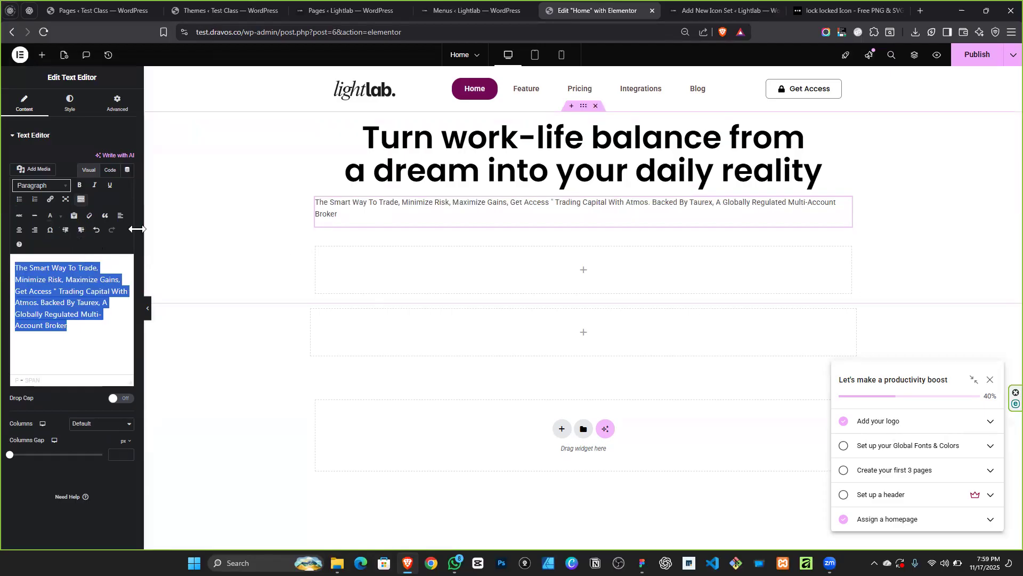
Set the text widget's text color to the global Secondary color, after trying the BG color.
click(70, 103)
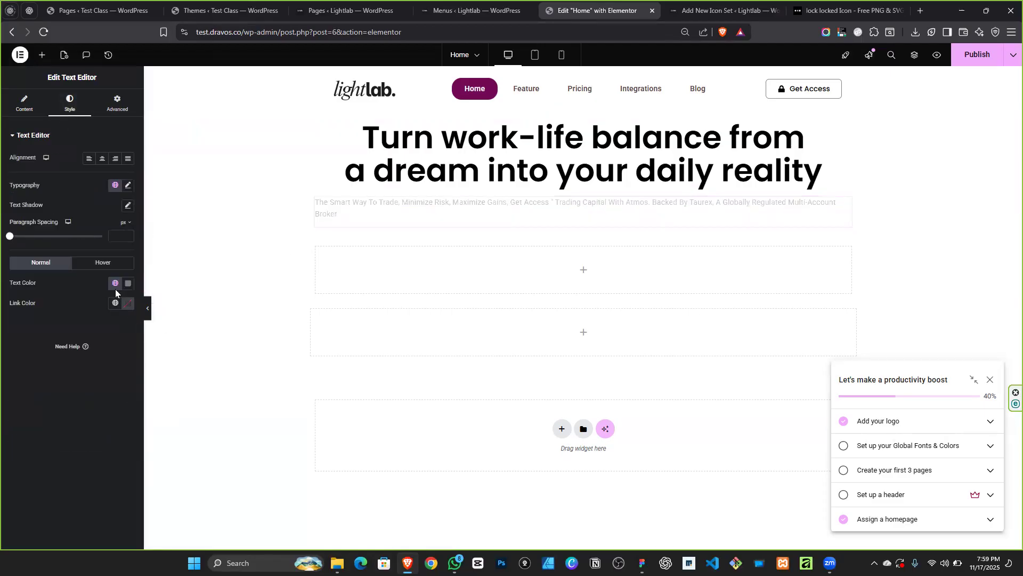
click(115, 283)
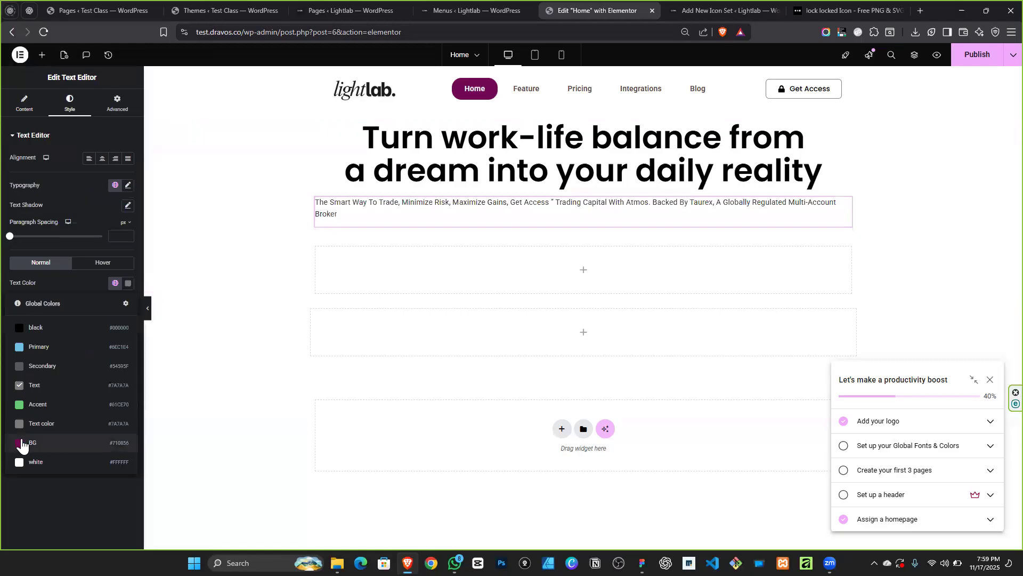
click(26, 442)
click(115, 283)
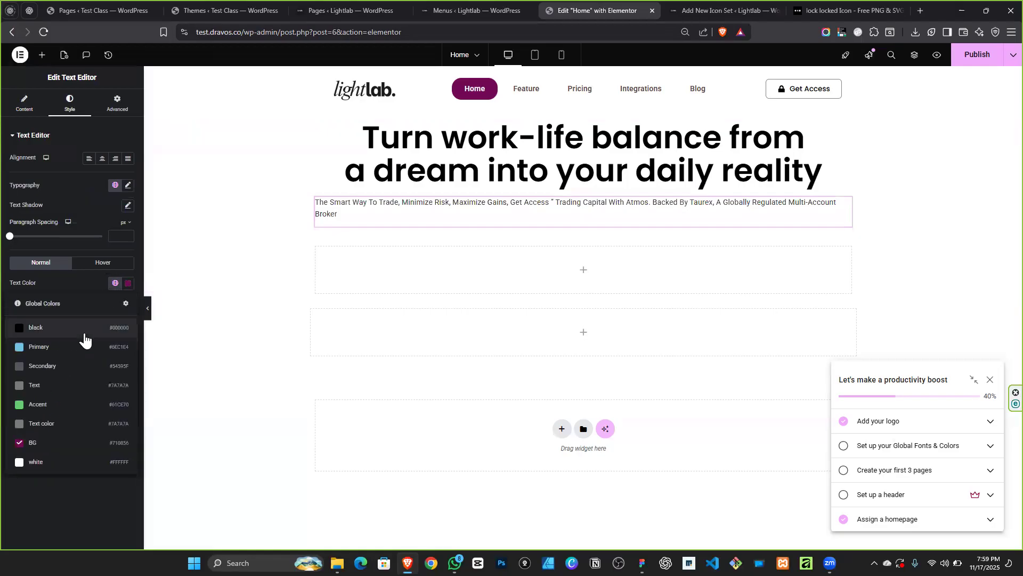
click(47, 368)
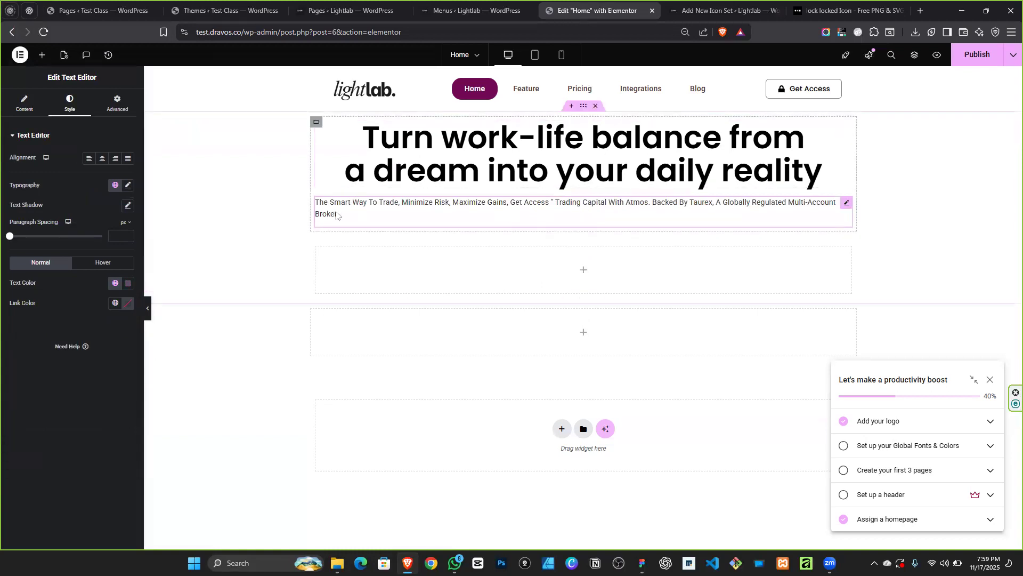
Center the hero paragraph and set its font size to 25 px.
click(128, 186)
mouse_move(14, 265)
mouse_down()
mouse_move(29, 264)
mouse_move(20, 262)
mouse_up()
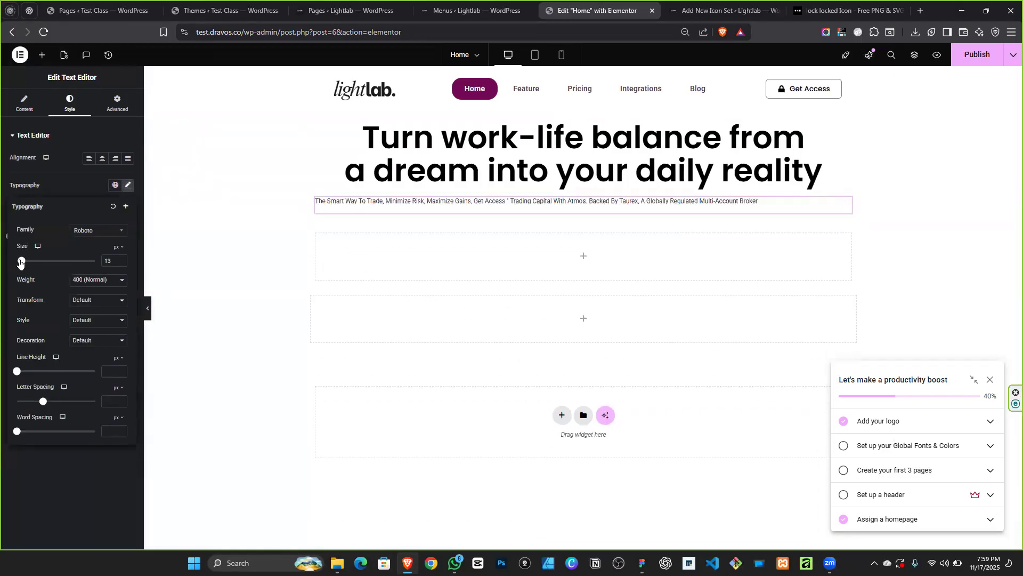
click(102, 158)
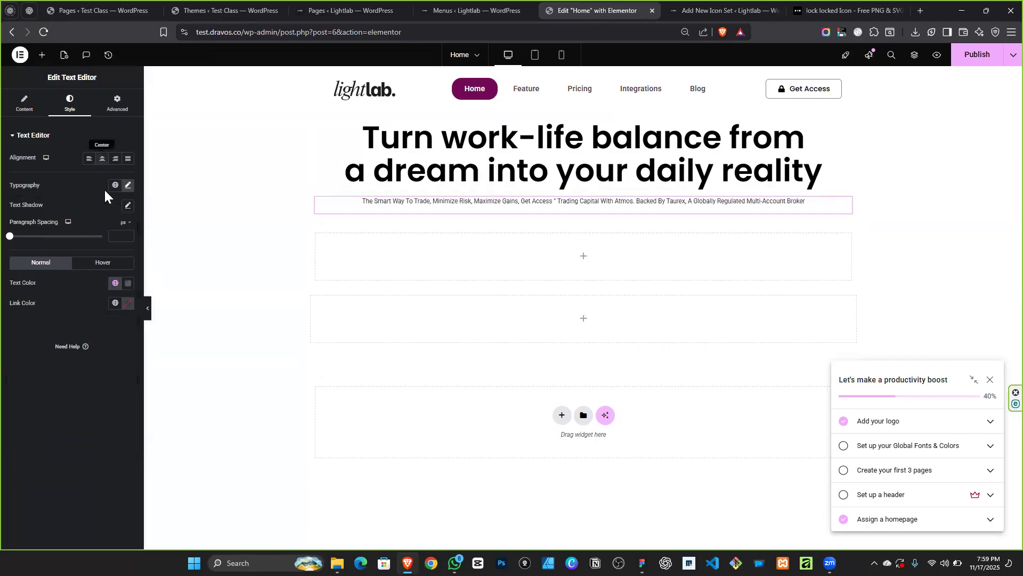
click(127, 185)
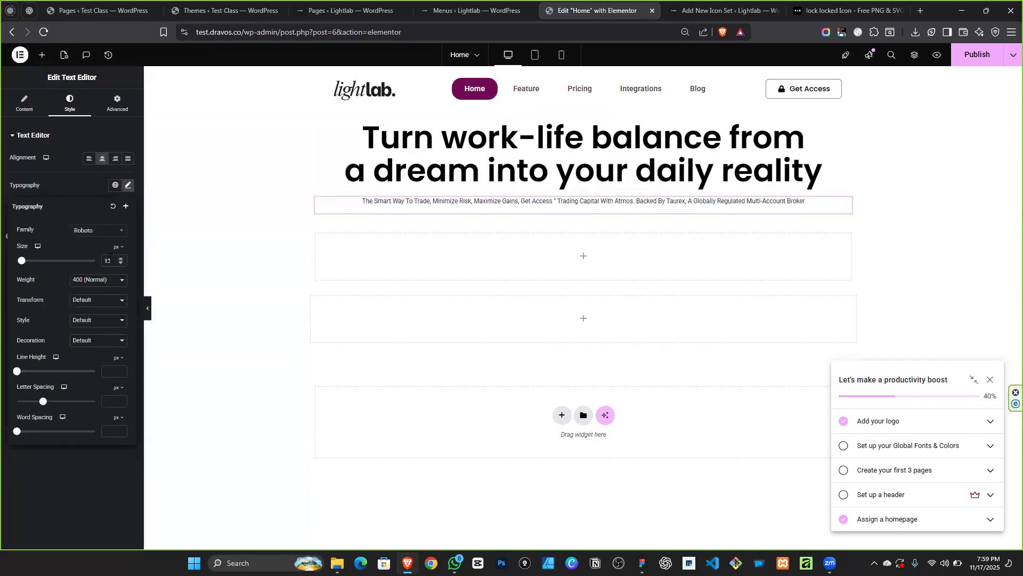
scroll(114, 258, up, 11)
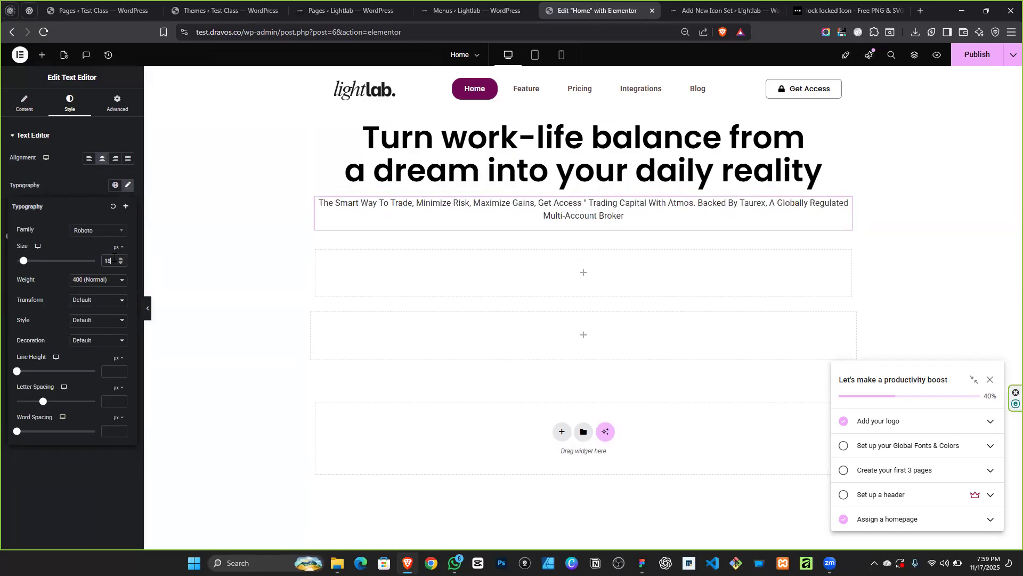
scroll(115, 258, up, 2)
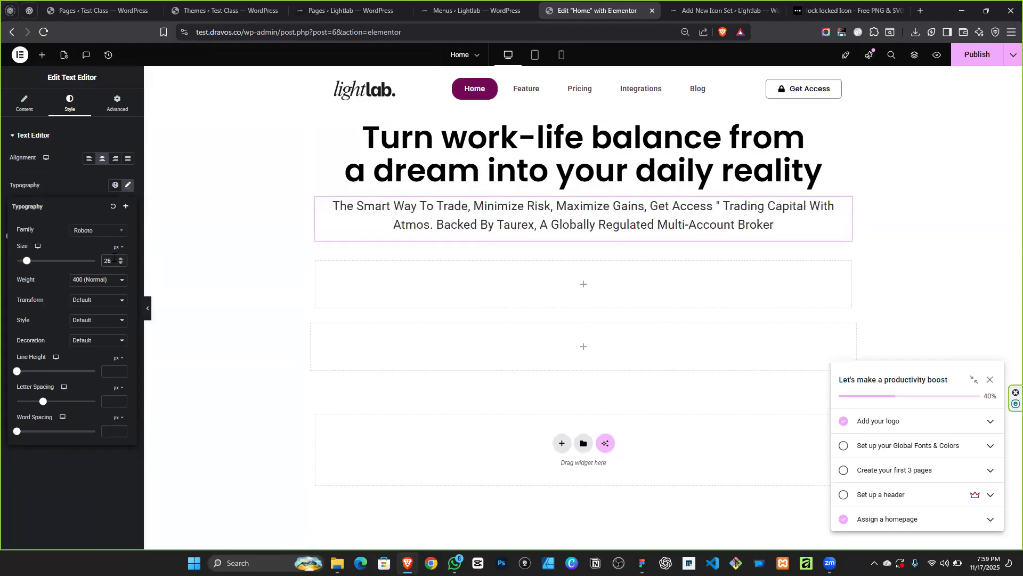
scroll(114, 258, down, 1)
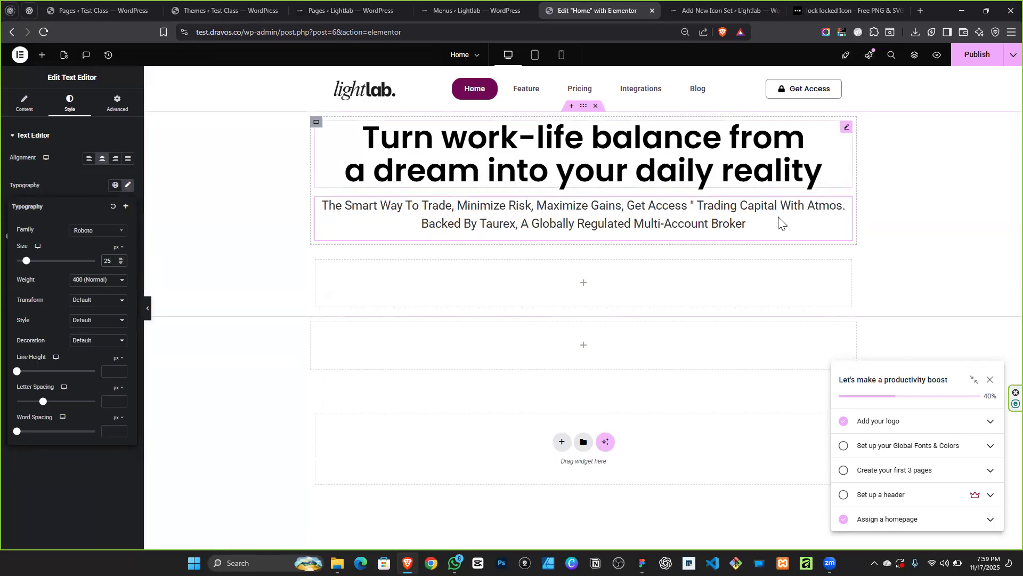
Compare the hero heading and paragraph with the Figma reference and review the heading's typography settings.
click(642, 563)
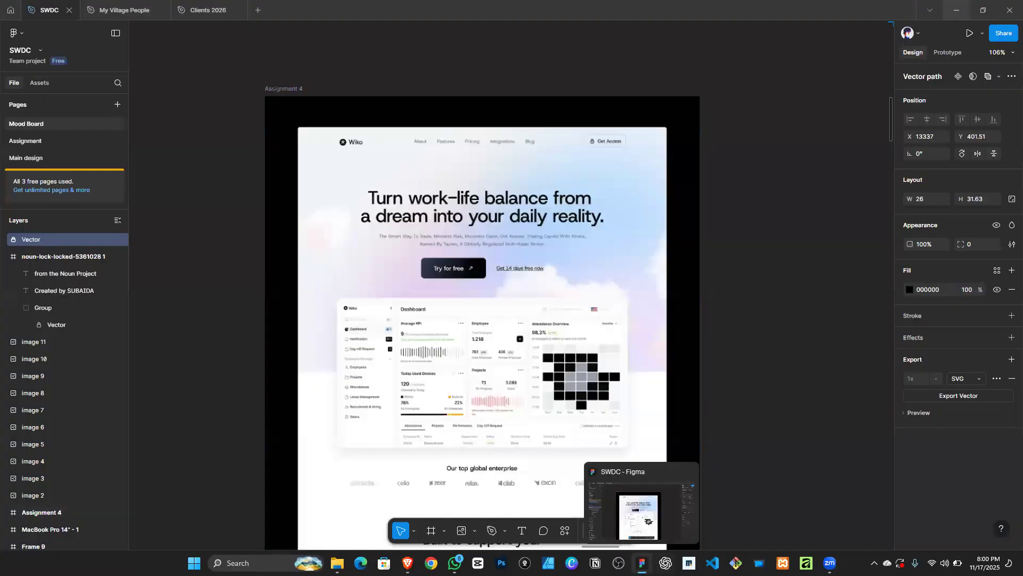
click(642, 562)
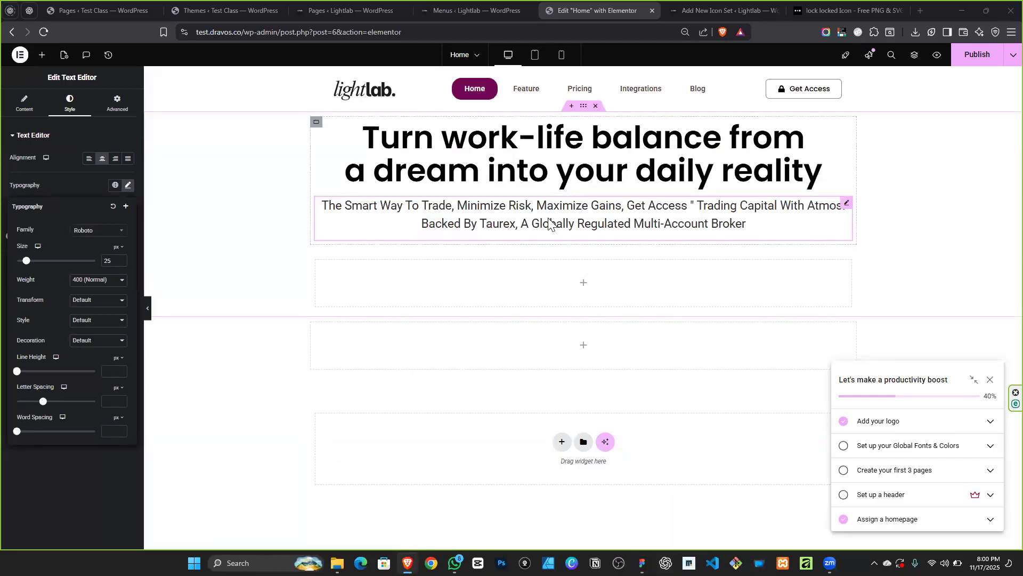
click(627, 171)
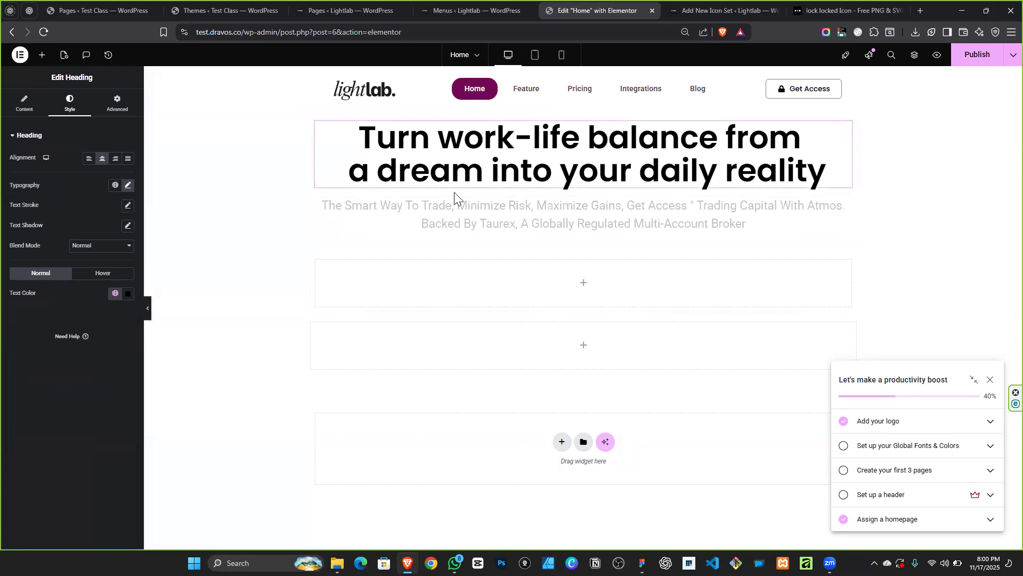
click(128, 185)
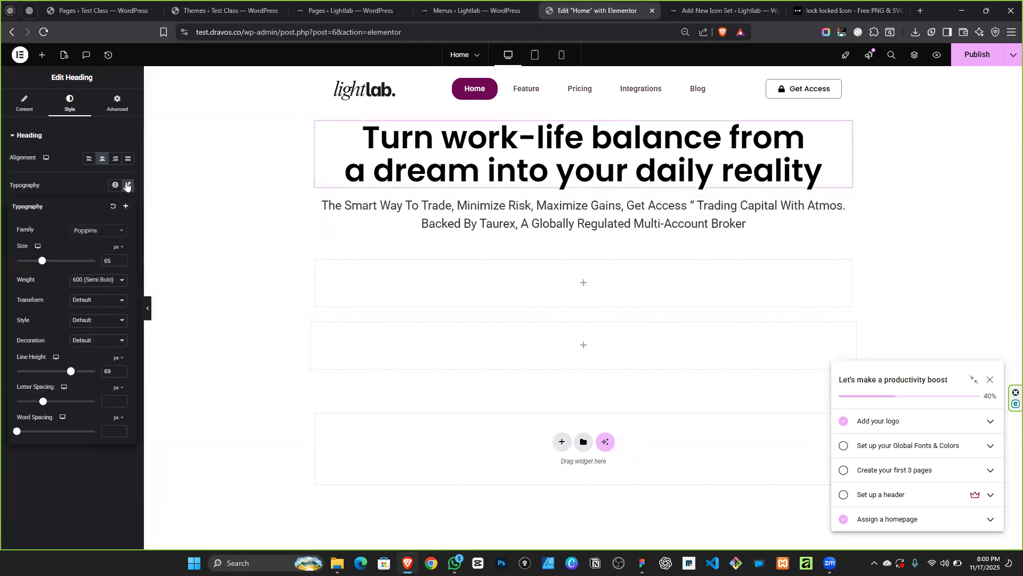
click(596, 210)
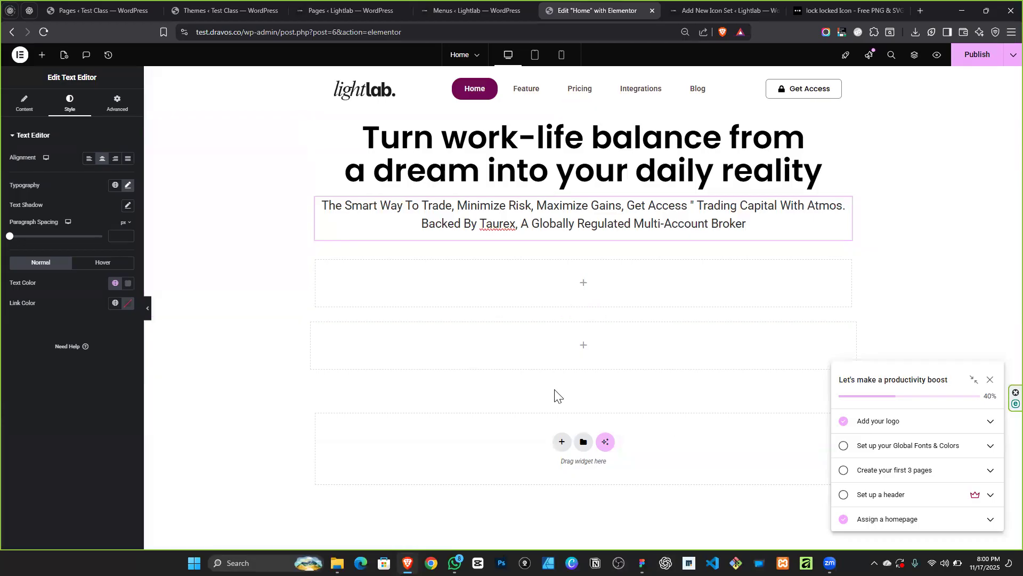
click(643, 562)
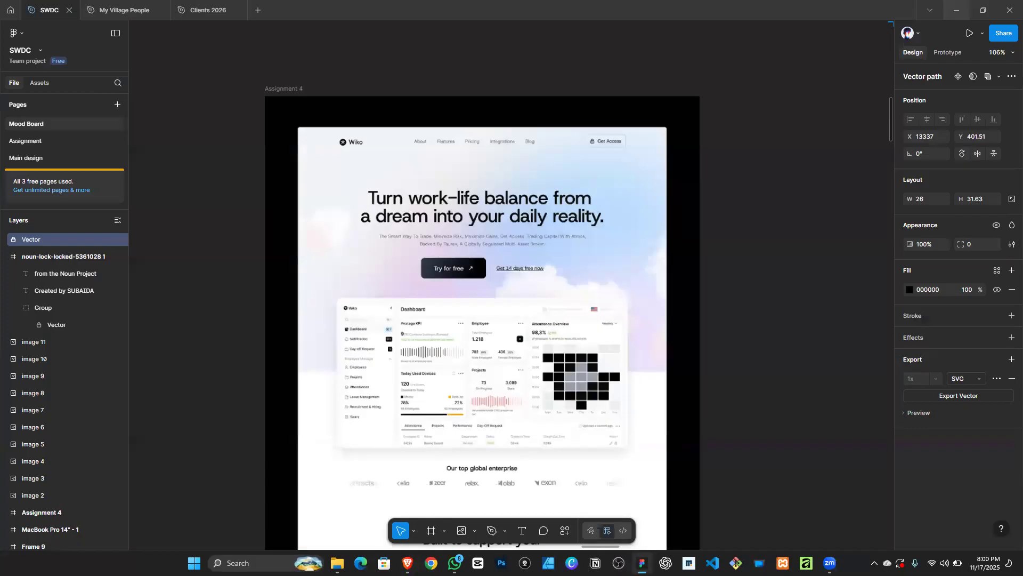
Return to the Elementor editor in the browser and add a Grid container below the hero paragraph.
click(408, 563)
click(42, 54)
drag(101, 179, 616, 228)
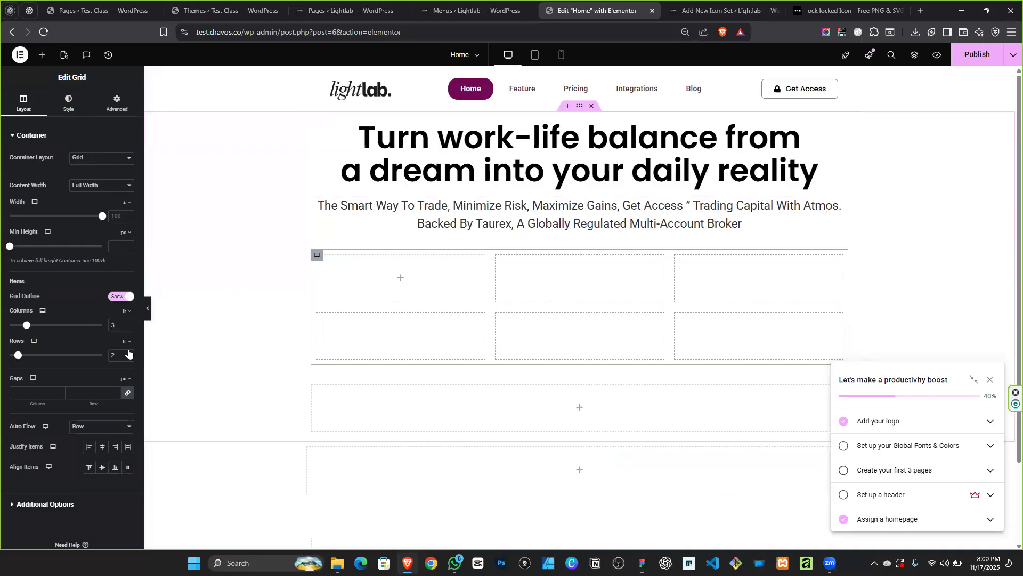
Set the new grid to 2 columns and 1 row.
click(118, 324)
text(2)
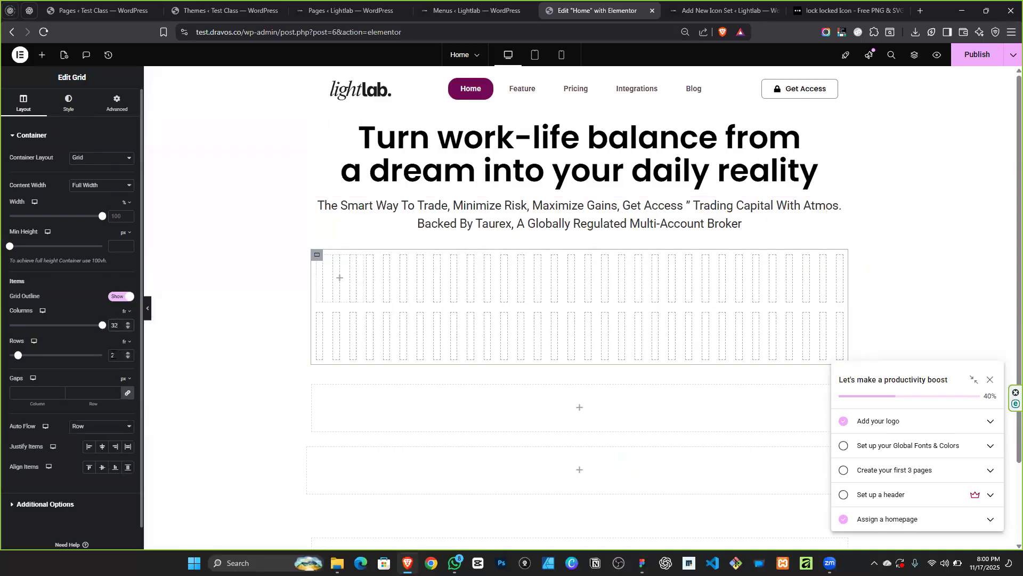
key(BackSpace)
key(BackSpace)
text(2)
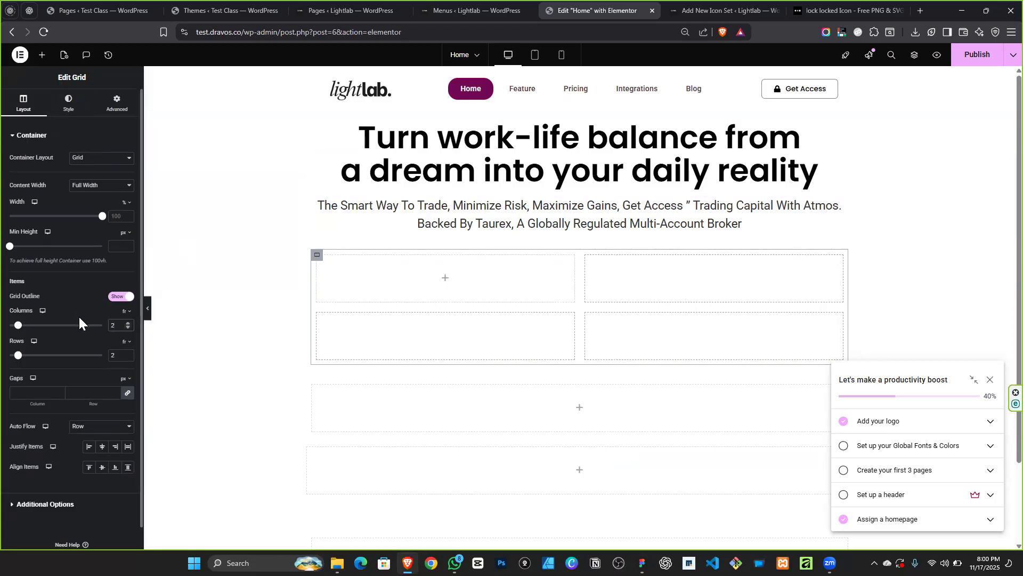
click(121, 359)
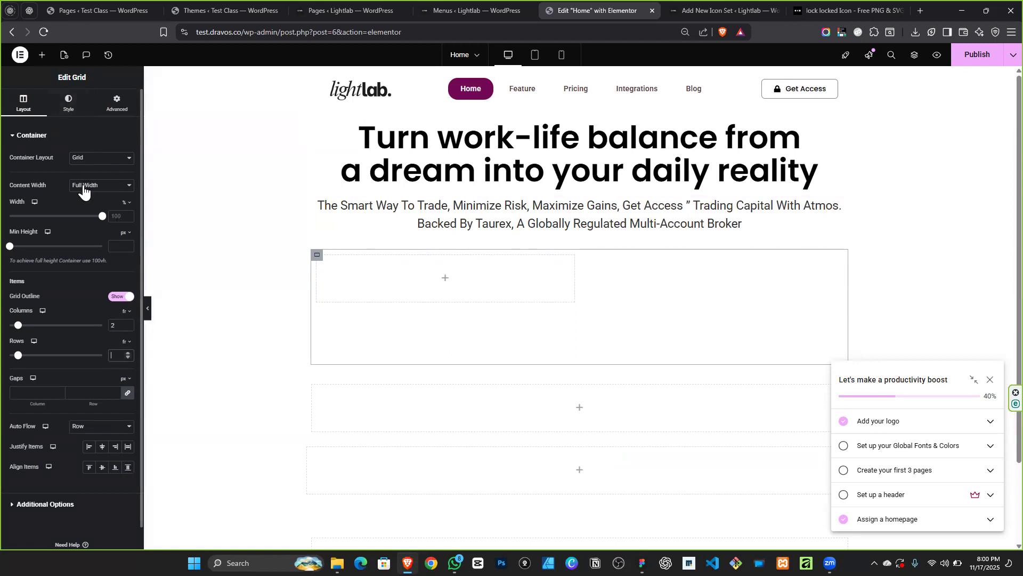
text(1)
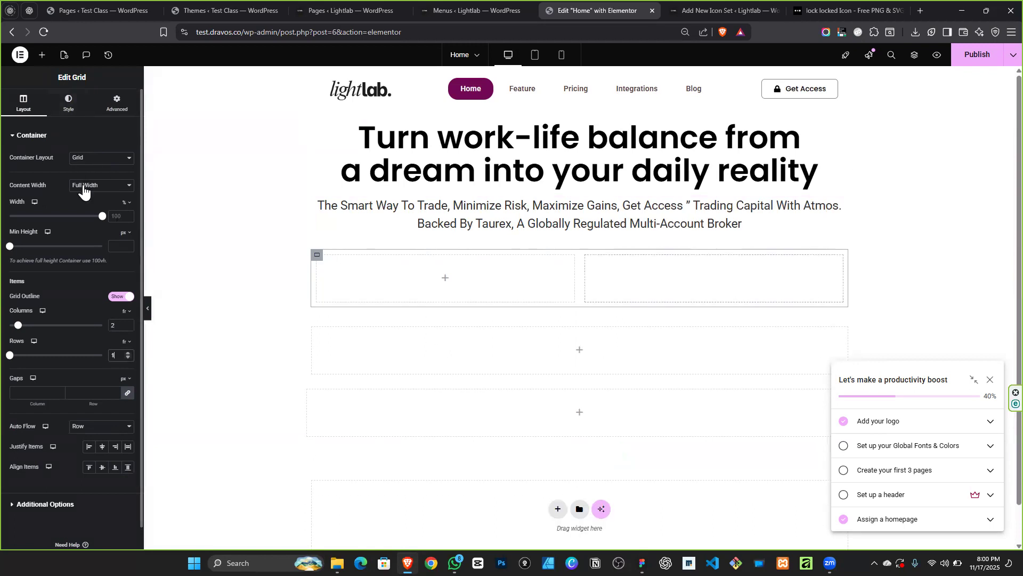
Place a Button widget in each of the two grid cells below the hero paragraph.
click(42, 54)
drag(38, 344, 448, 273)
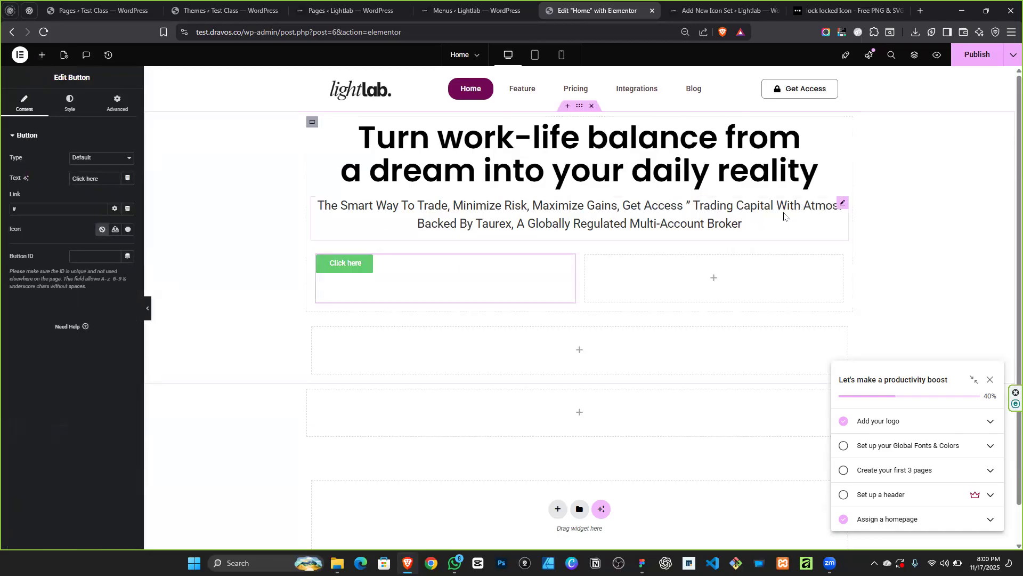
click(42, 55)
drag(44, 341, 406, 277)
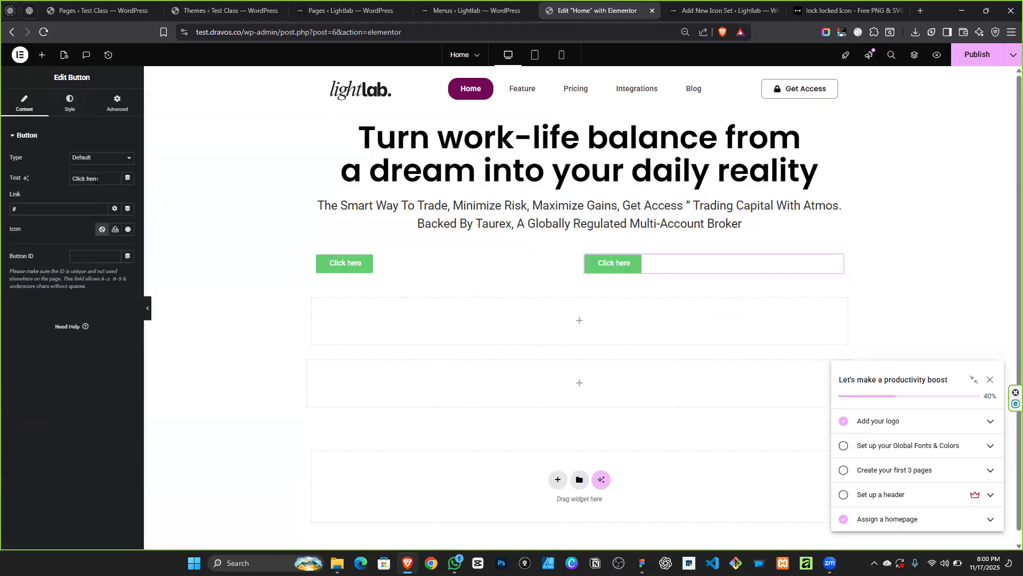
click(70, 102)
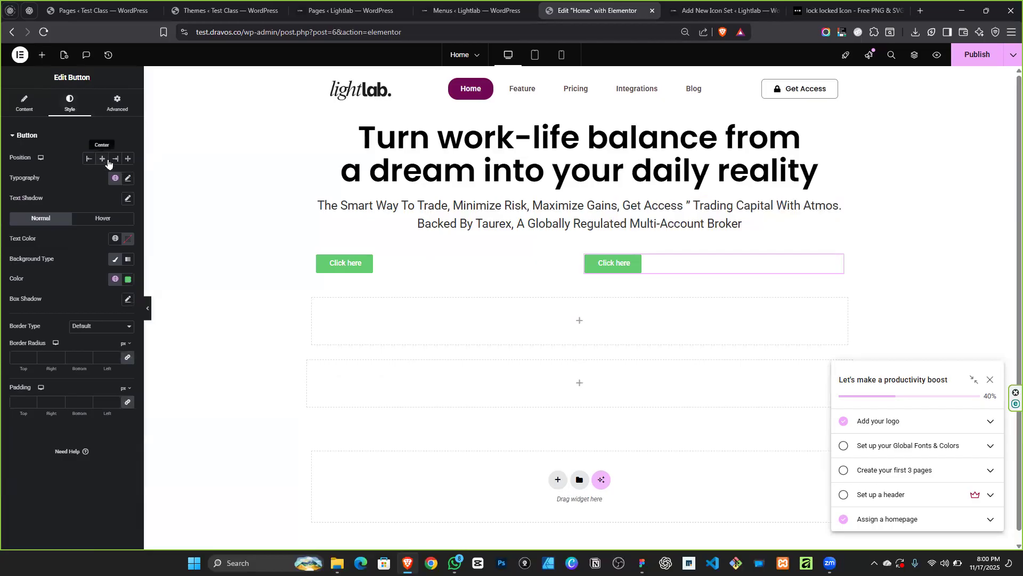
click(115, 159)
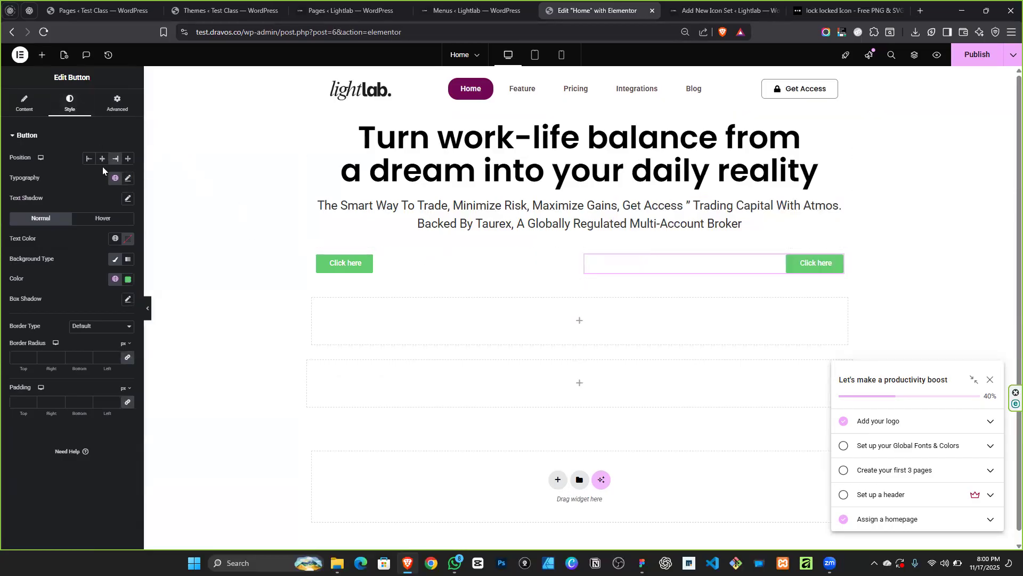
key(ctrl+z)
Align the first grid cell's button to the right so it sits beside the second button.
click(568, 263)
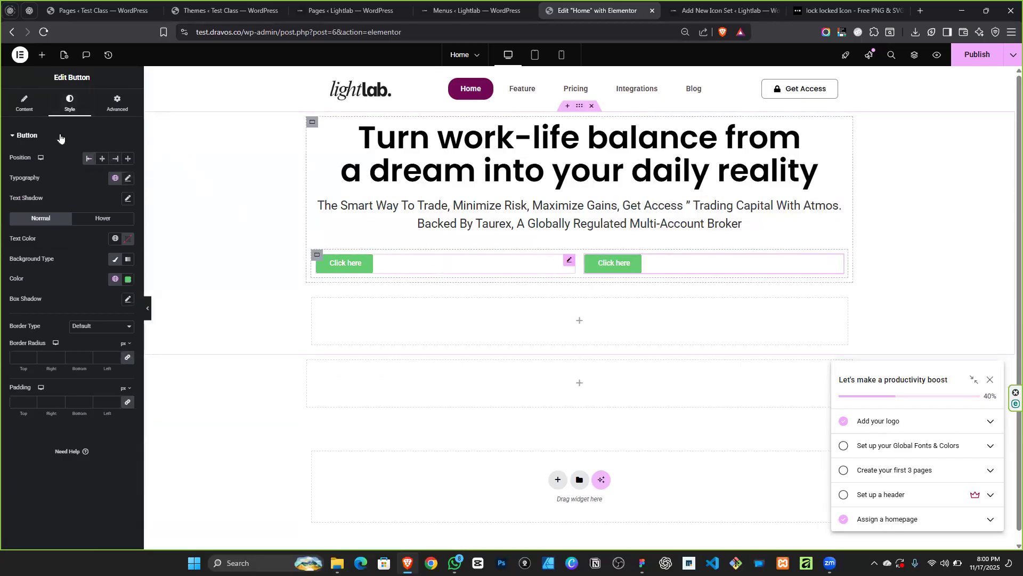
click(73, 103)
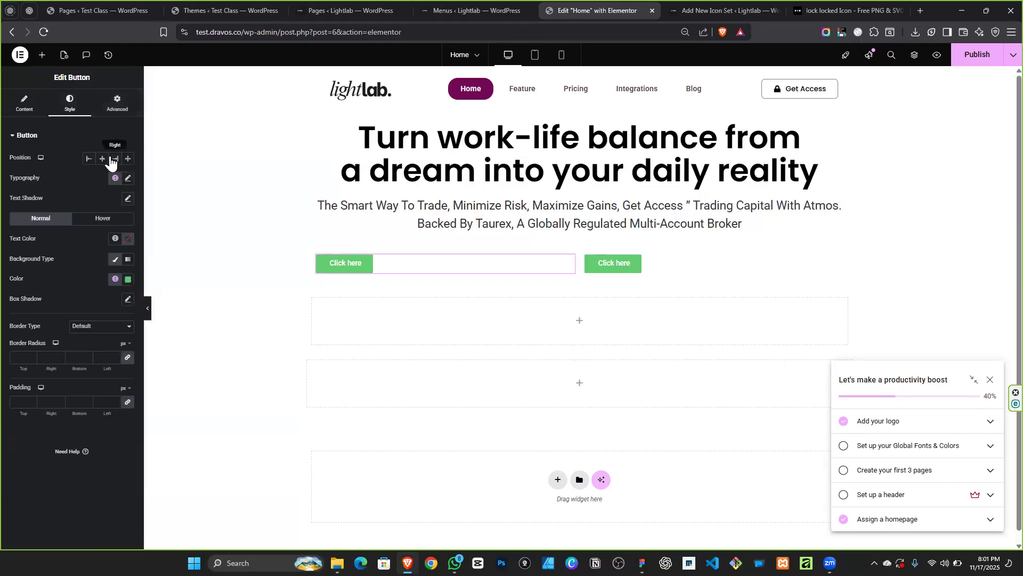
click(115, 159)
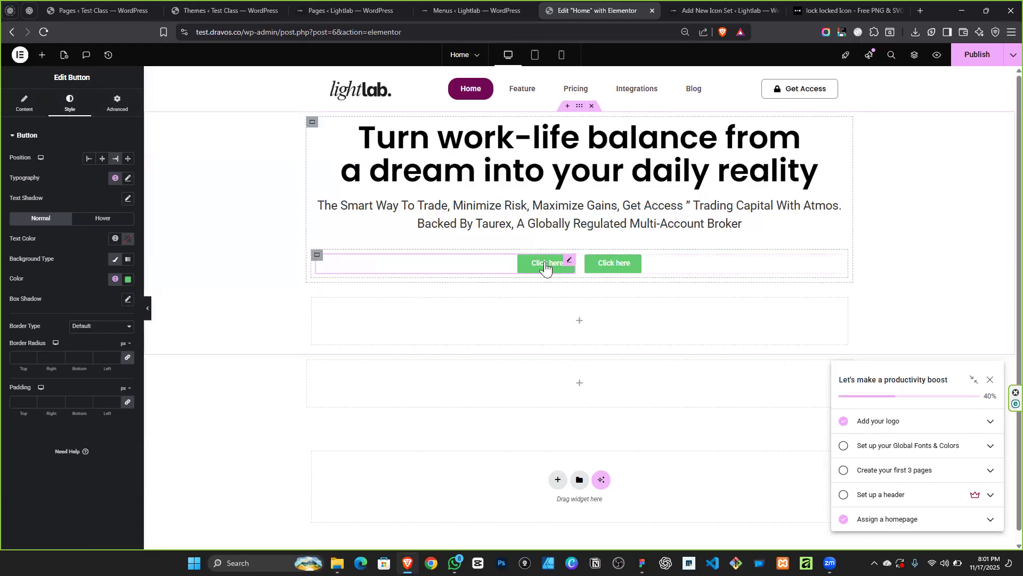
Check the hero buttons in the Figma reference and change the first button's text to "Try For Free".
click(642, 563)
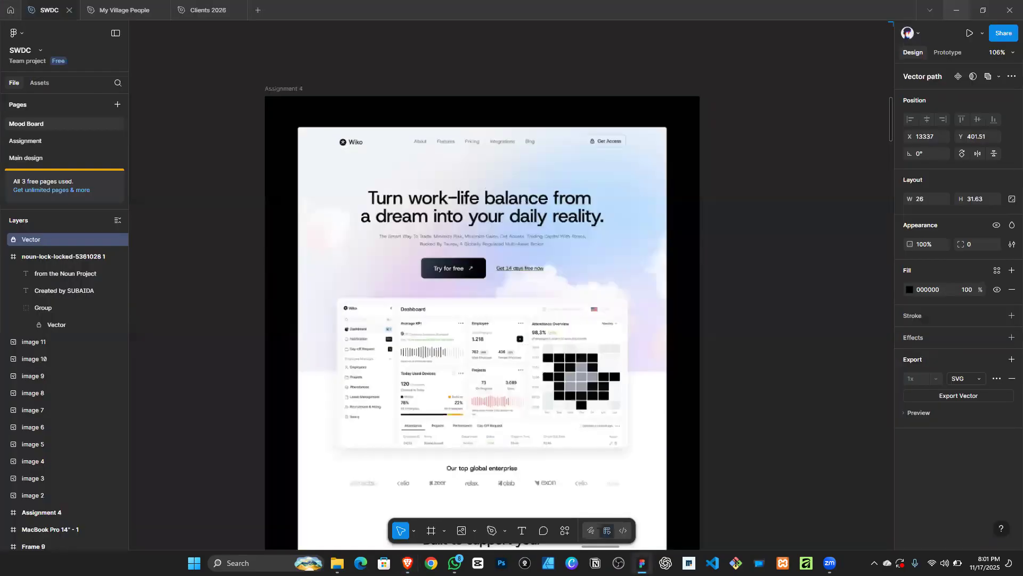
click(643, 563)
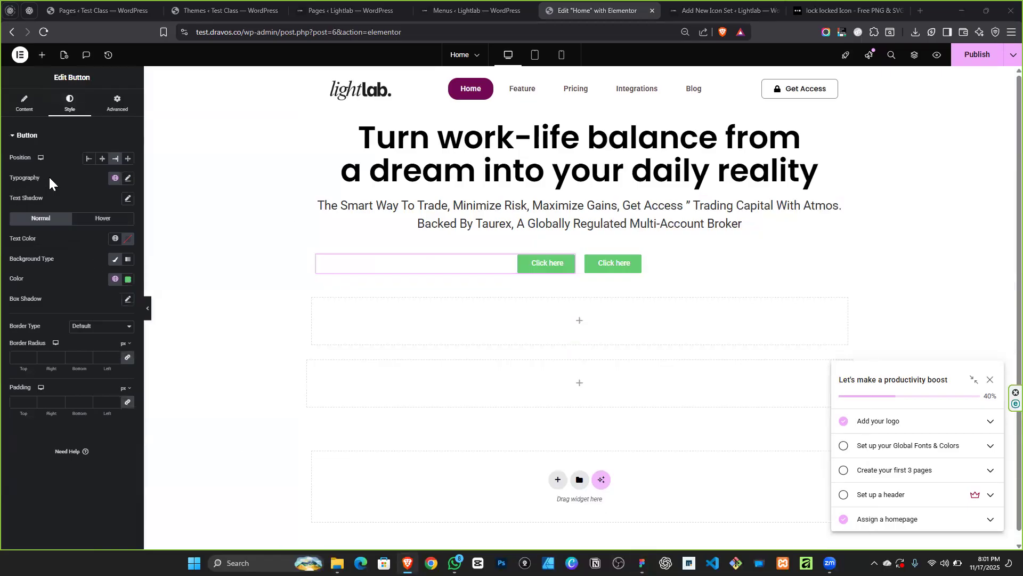
key(ctrl+a)
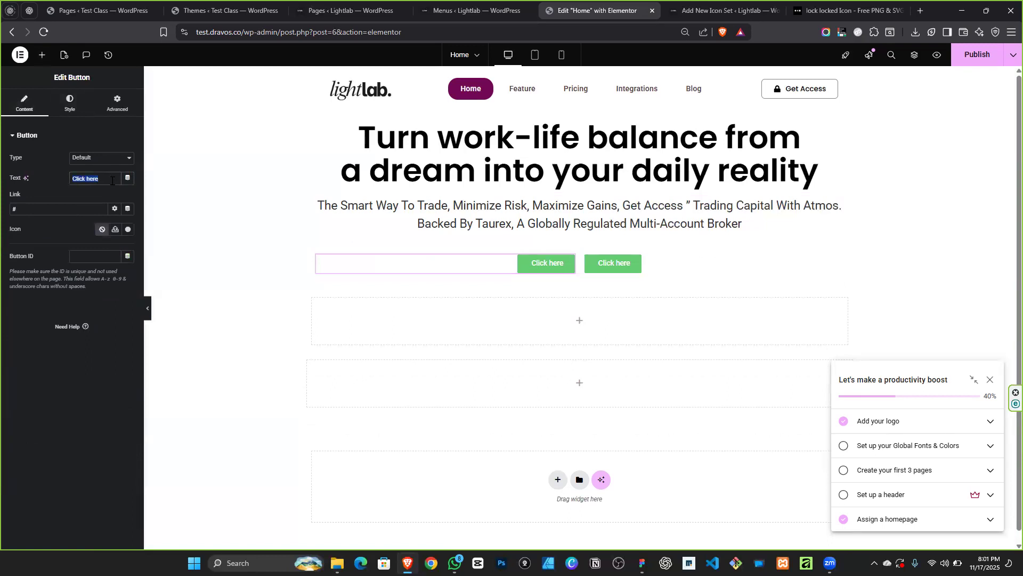
text(Try For Free)
Add the long right arrow icon from the icon library to the Try For Free button, positioned after the text.
click(128, 229)
text(up)
scroll(639, 330, down, 2)
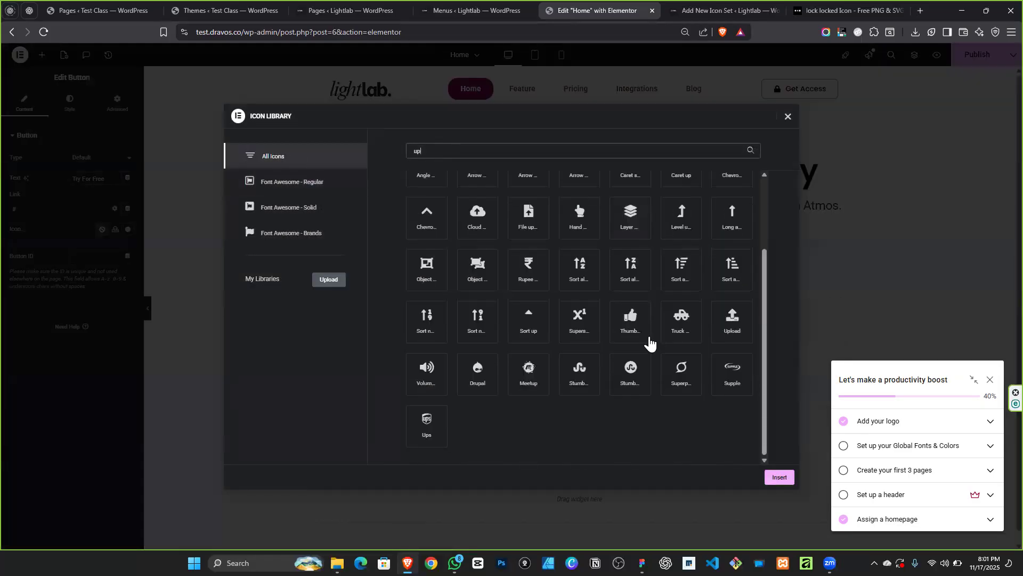
scroll(653, 320, up, 2)
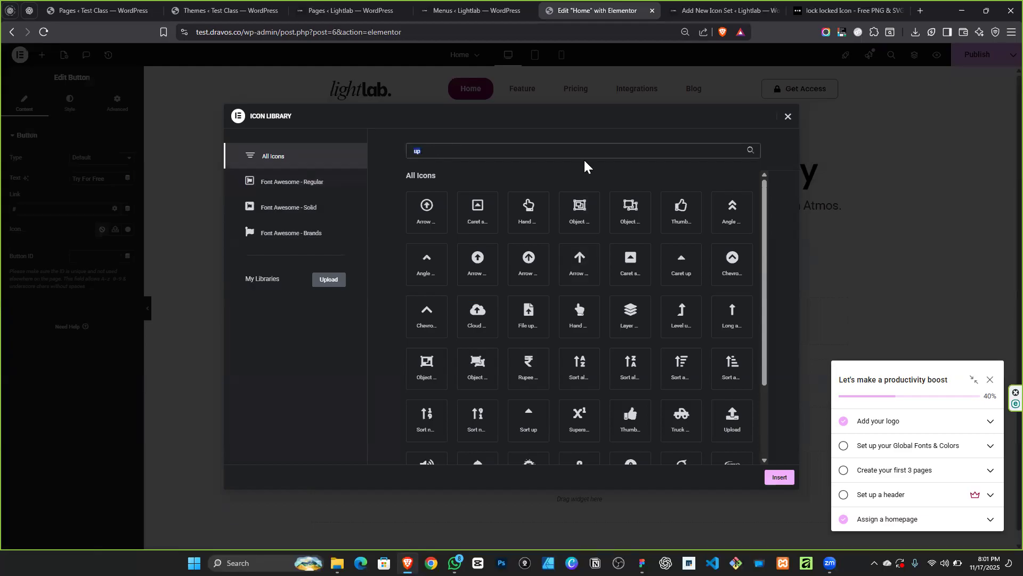
text(arrow)
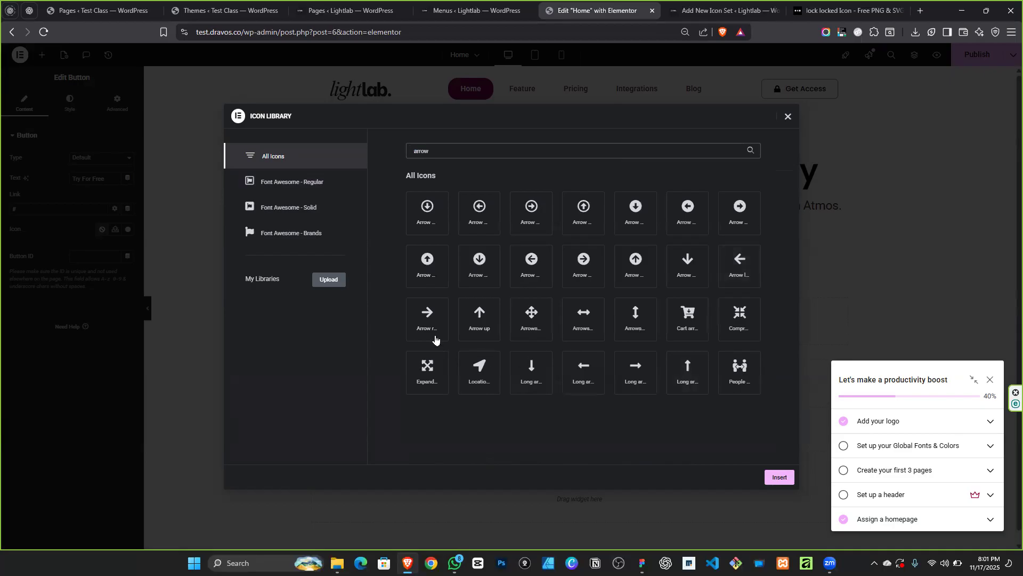
click(646, 377)
key(Return)
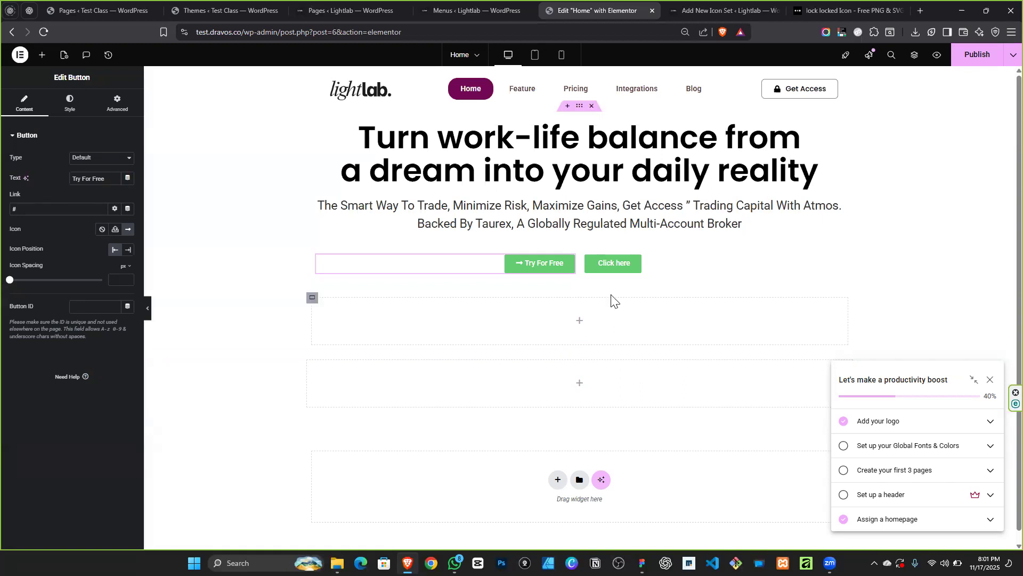
click(128, 250)
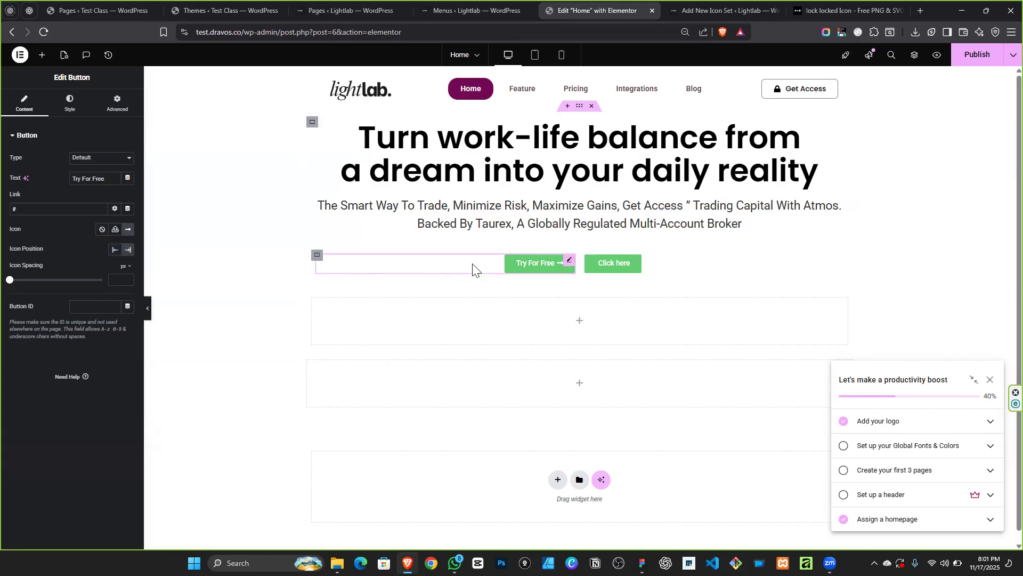
Check the Figma reference, change the second button's text to "Get 14DAYS Free Now" and clear its link.
click(613, 264)
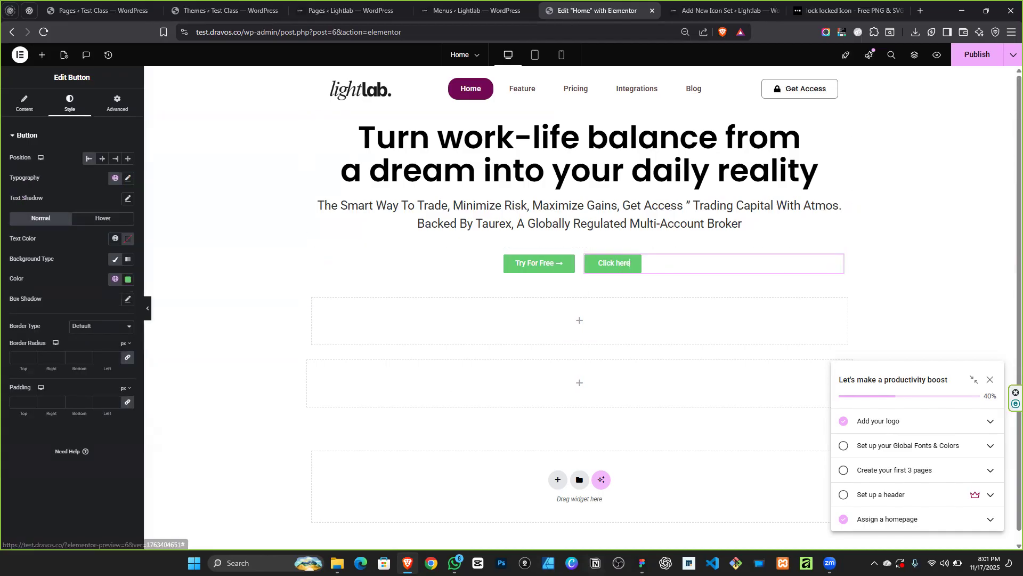
click(642, 562)
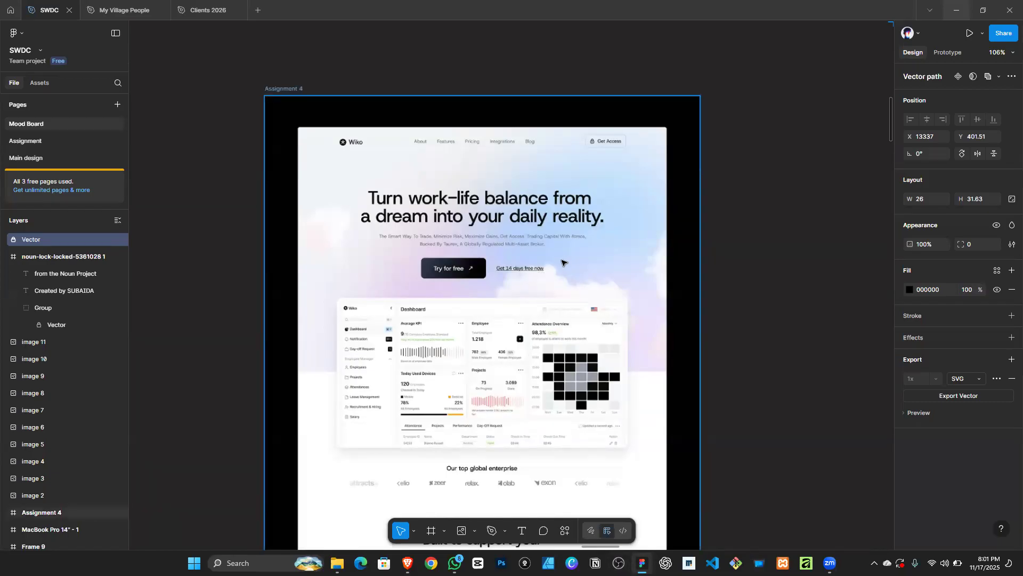
click(954, 13)
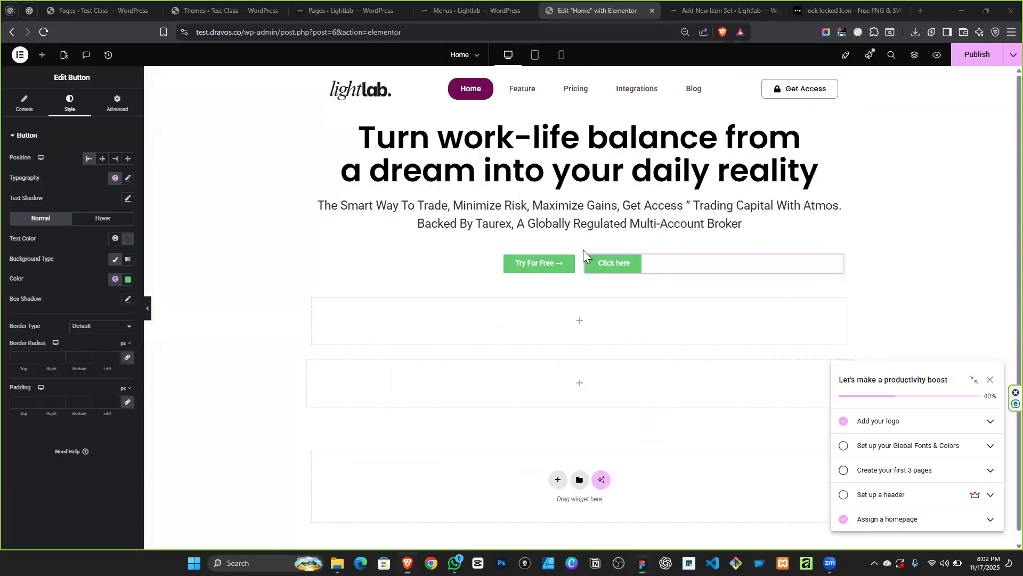
click(23, 103)
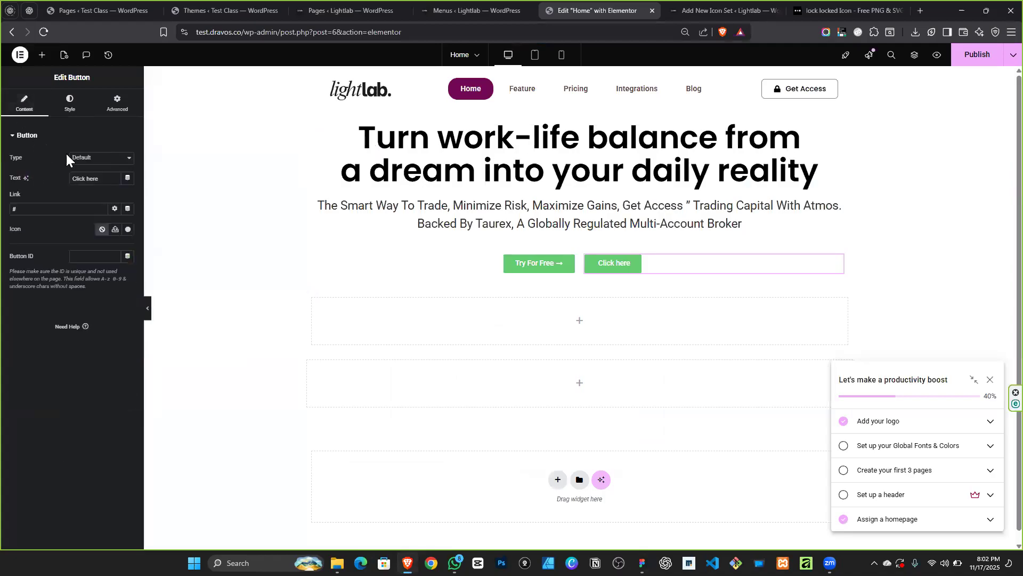
text(Get)
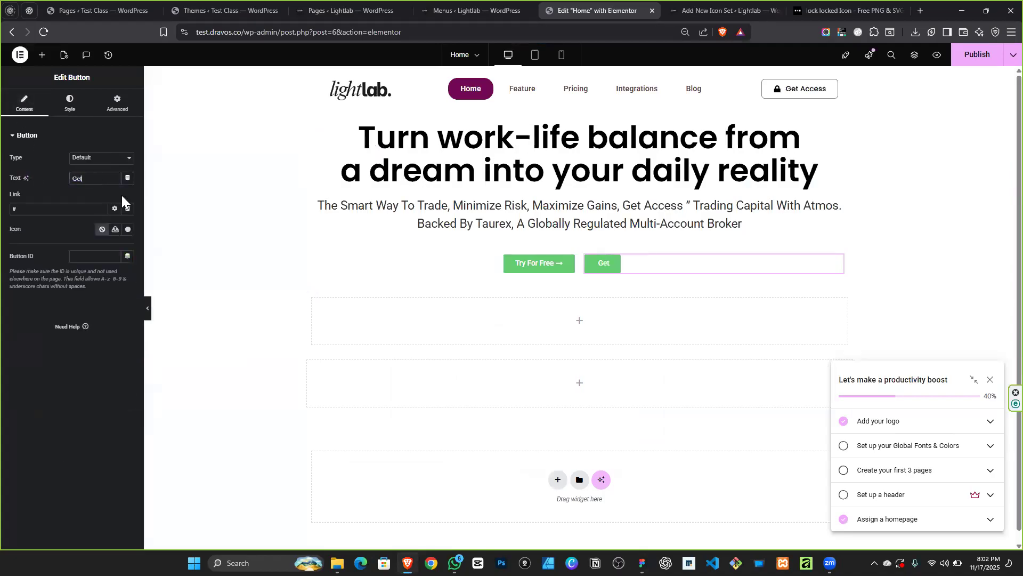
text( 15day)
key(BackSpace)
key(BackSpace)
key(BackSpace)
key(BackSpace)
text(14DAYS Free Now)
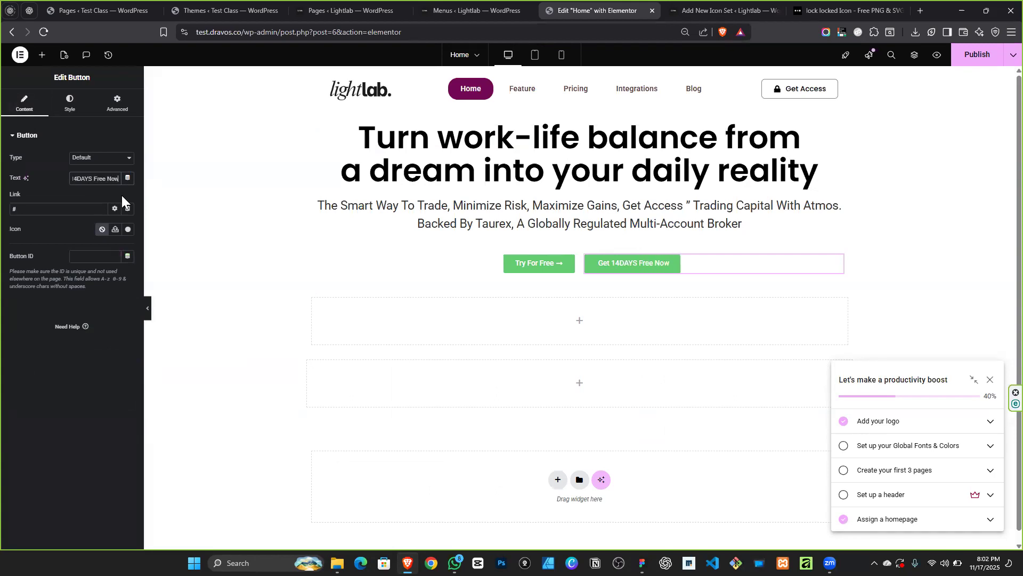
click(79, 212)
key(BackSpace)
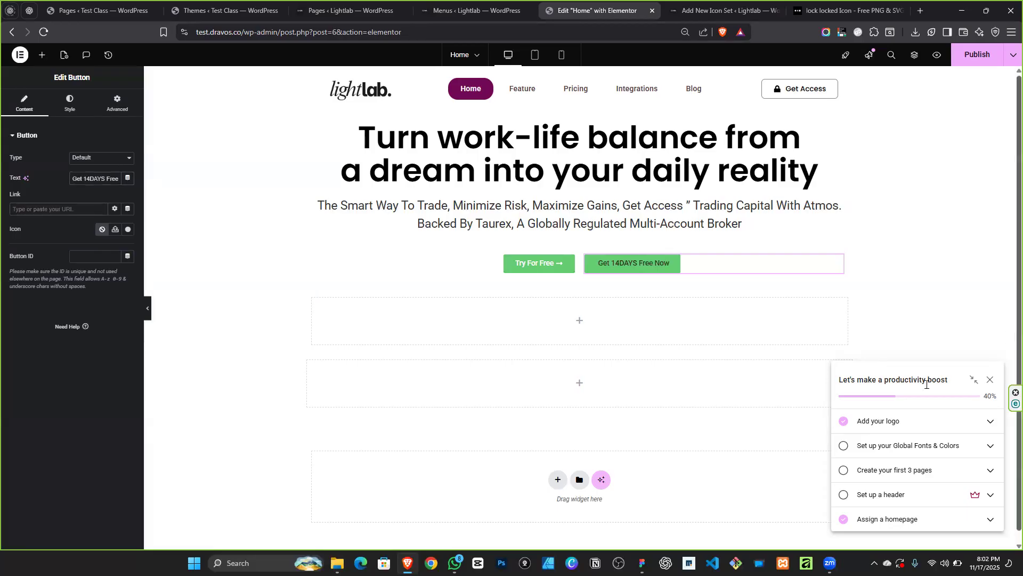
Set the Try For Free button's padding to 20 px top and bottom and 35 px left and right, with a 9 px border radius.
click(564, 265)
click(73, 105)
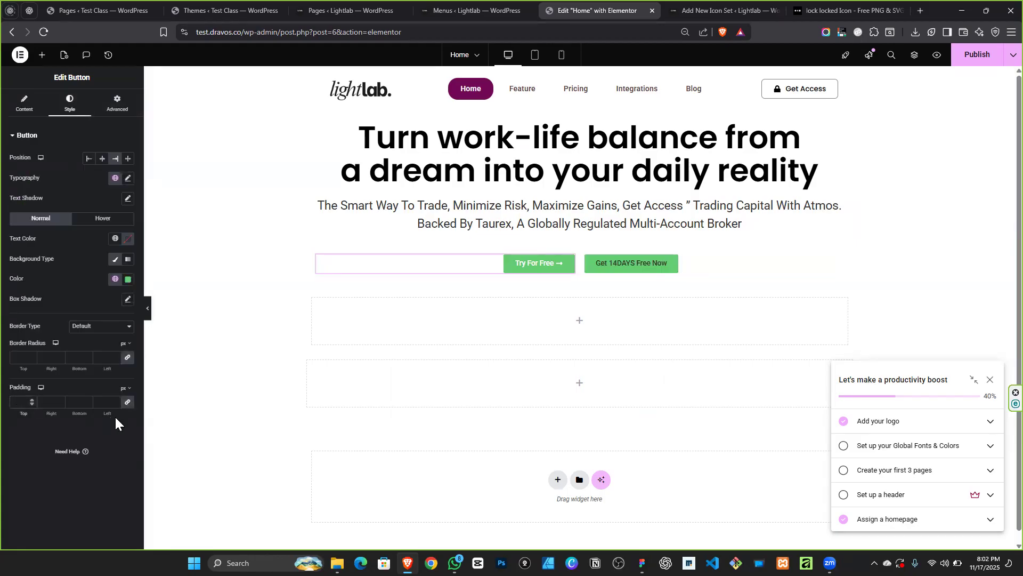
text(20)
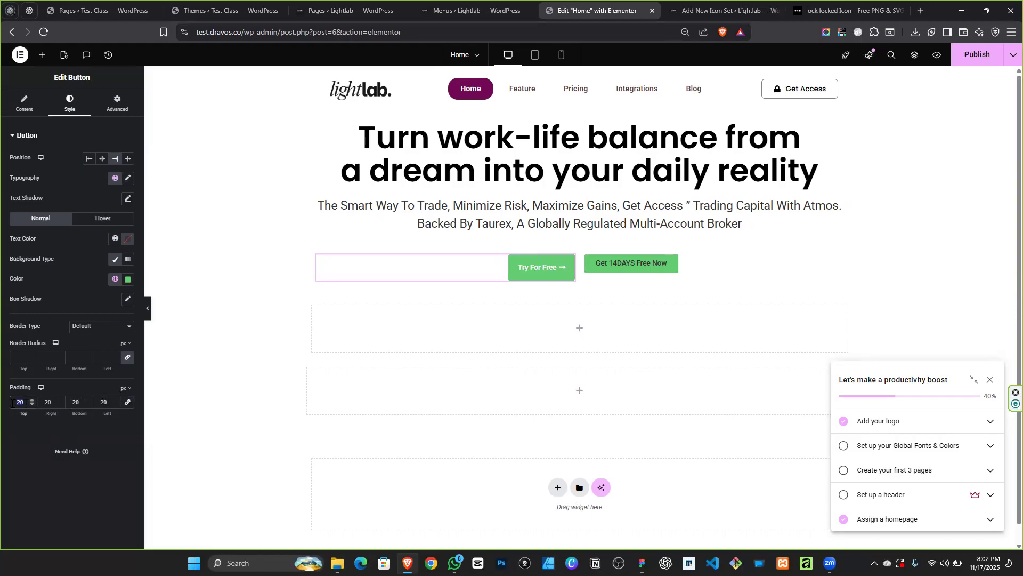
click(48, 401)
text(35)
text(25)
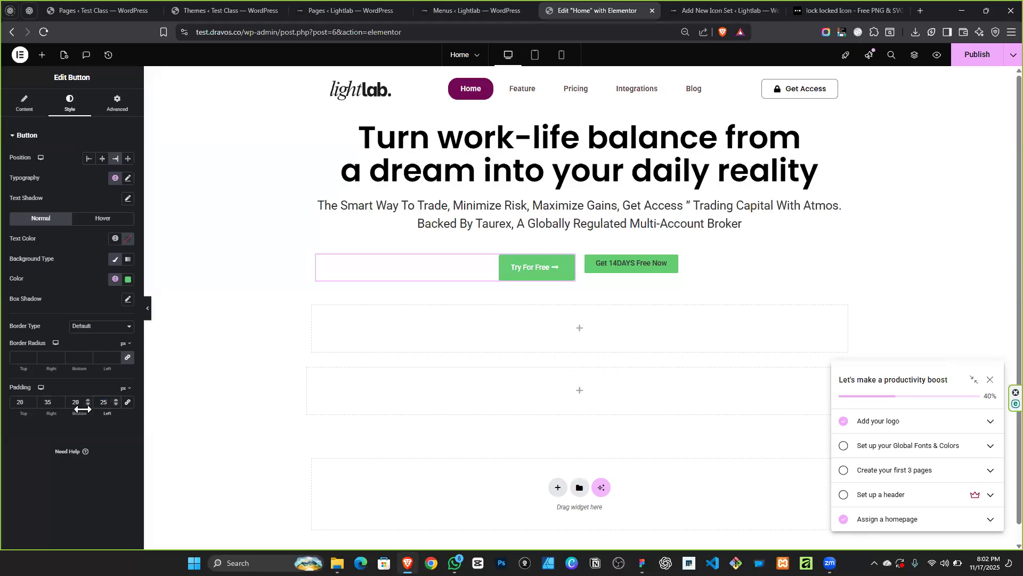
double_click(104, 402)
text(35)
key(BackSpace)
text(6)
Give the Try For Free button a gradient background from the Secondary global colour to the black global colour.
click(115, 278)
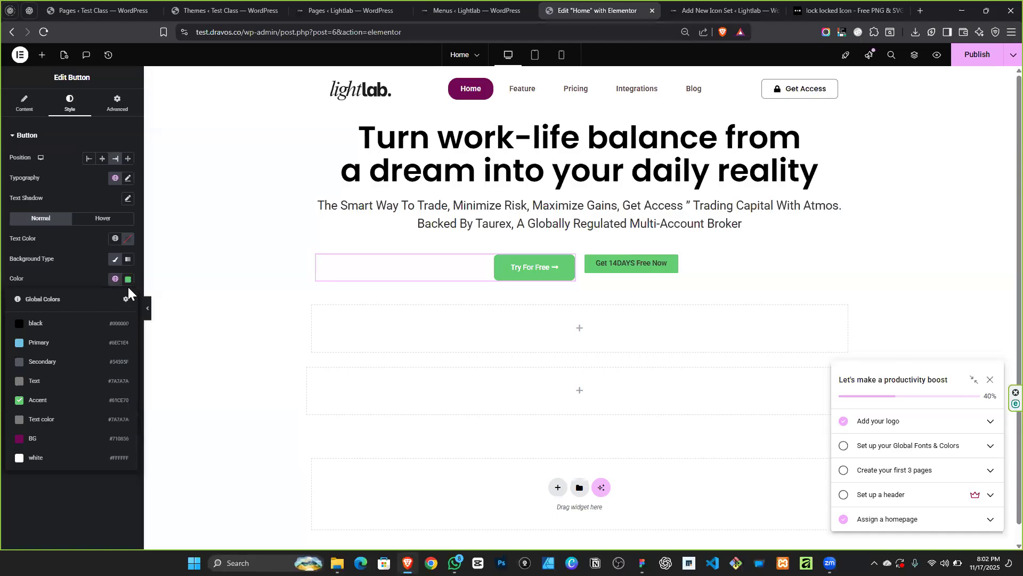
click(127, 261)
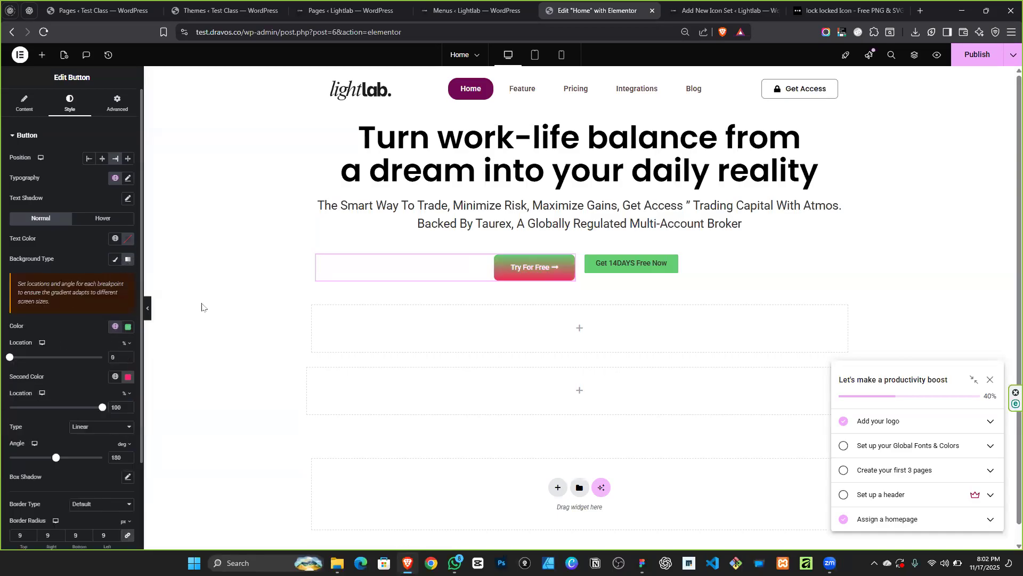
click(115, 376)
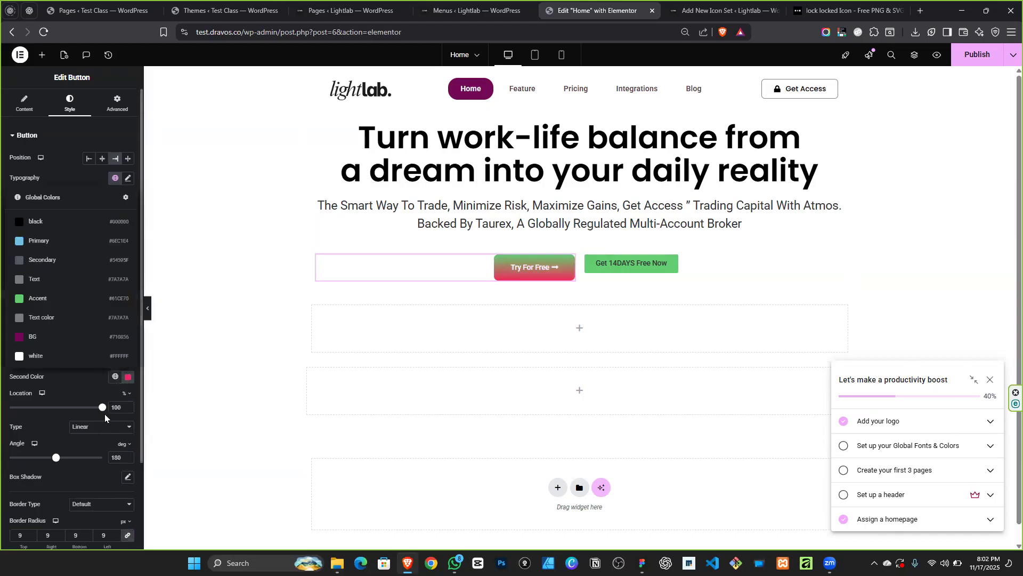
click(72, 231)
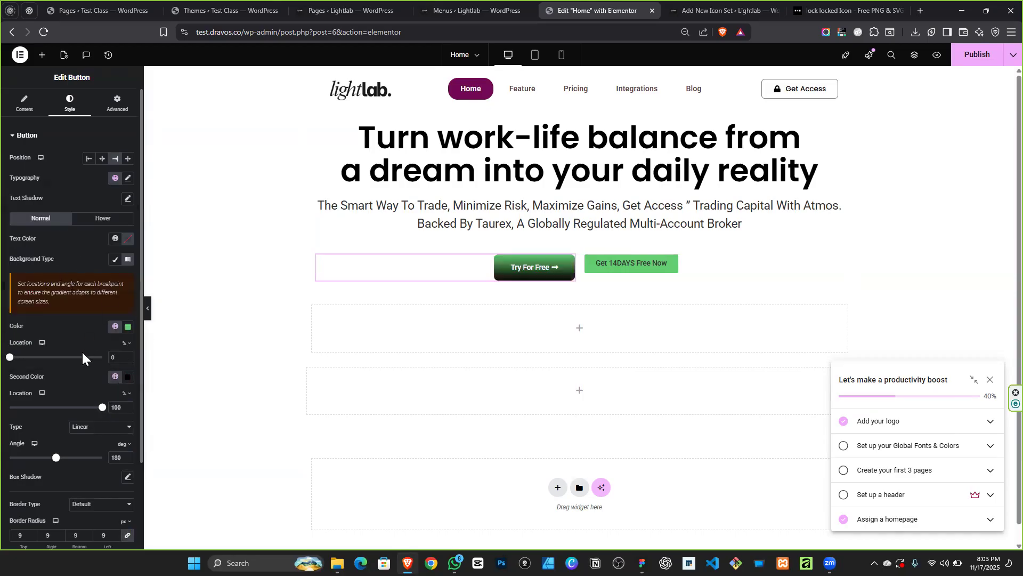
click(115, 326)
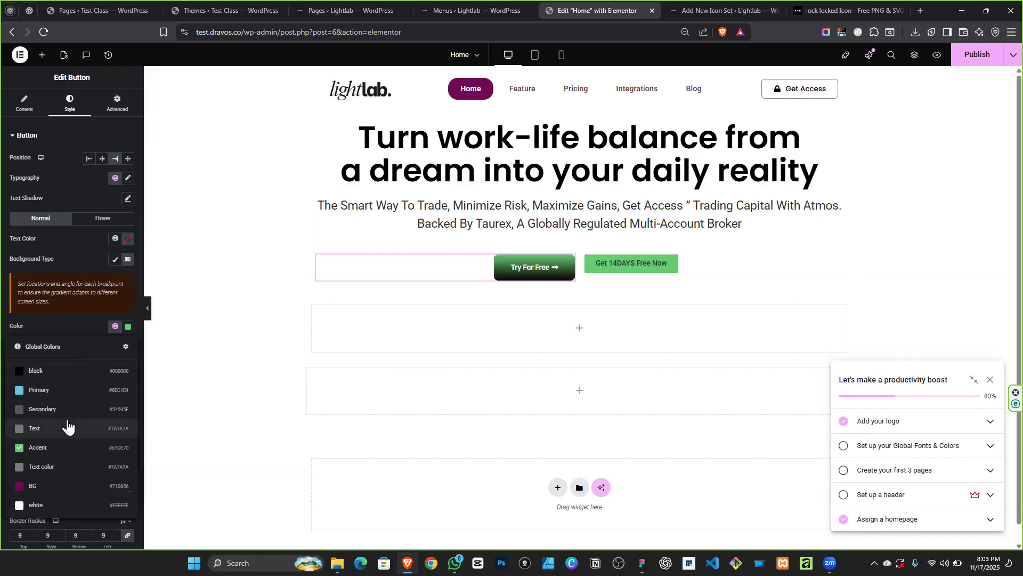
click(66, 403)
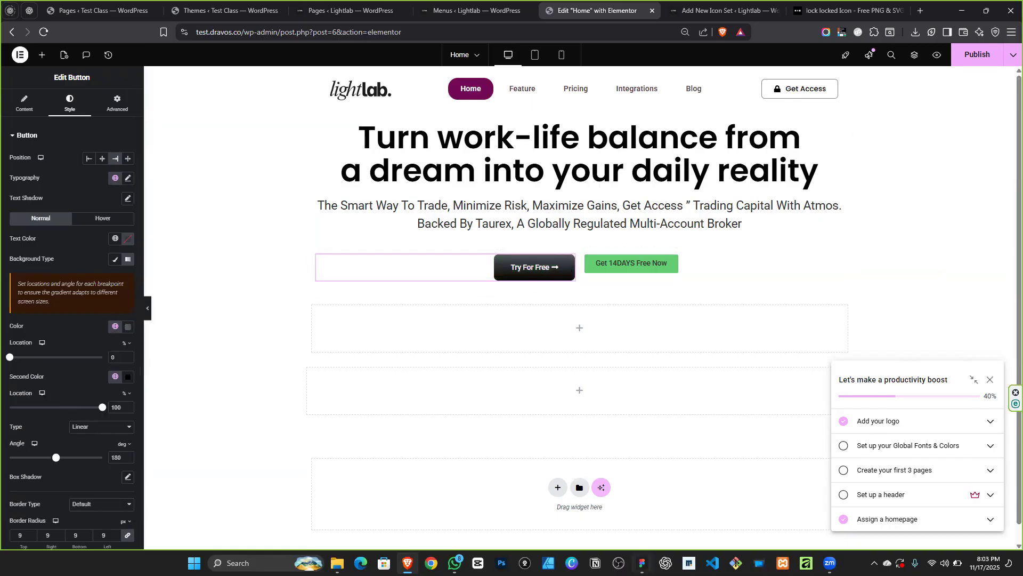
Compare with the Figma reference and set the Try For Free gradient's first colour to #585D63 and its angle to 93 degrees.
key(alt+Tab)
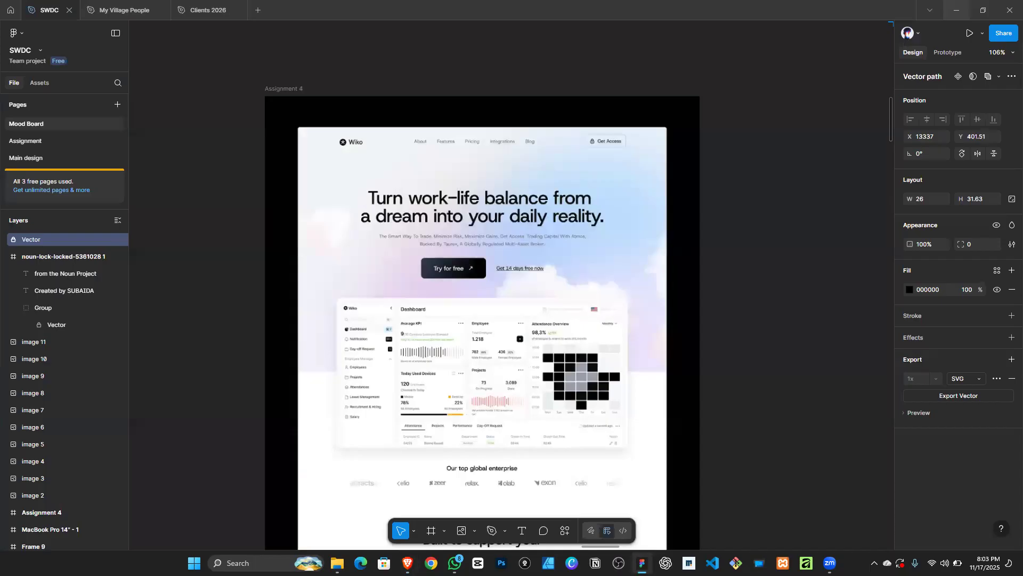
key(alt+Tab)
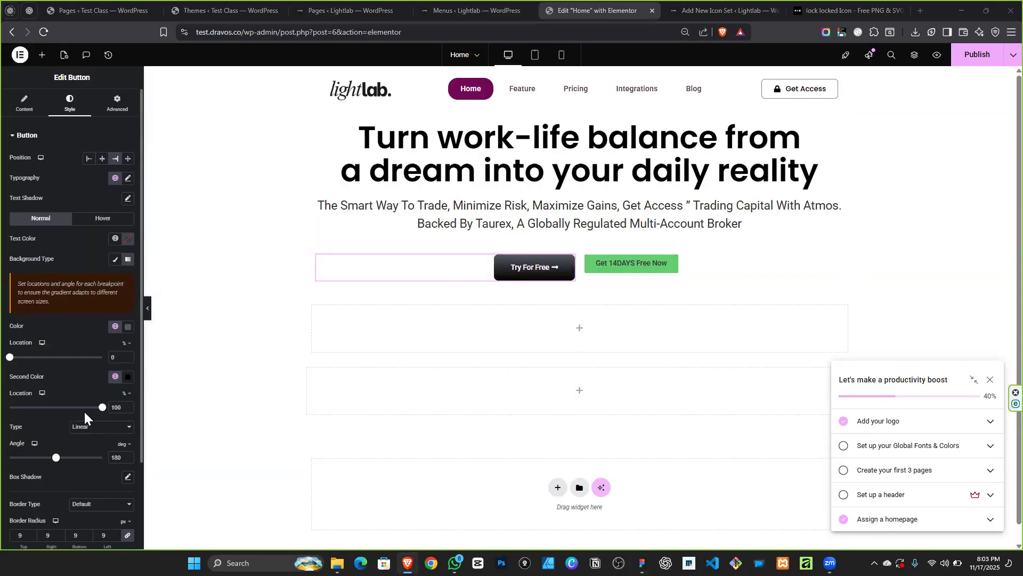
click(128, 326)
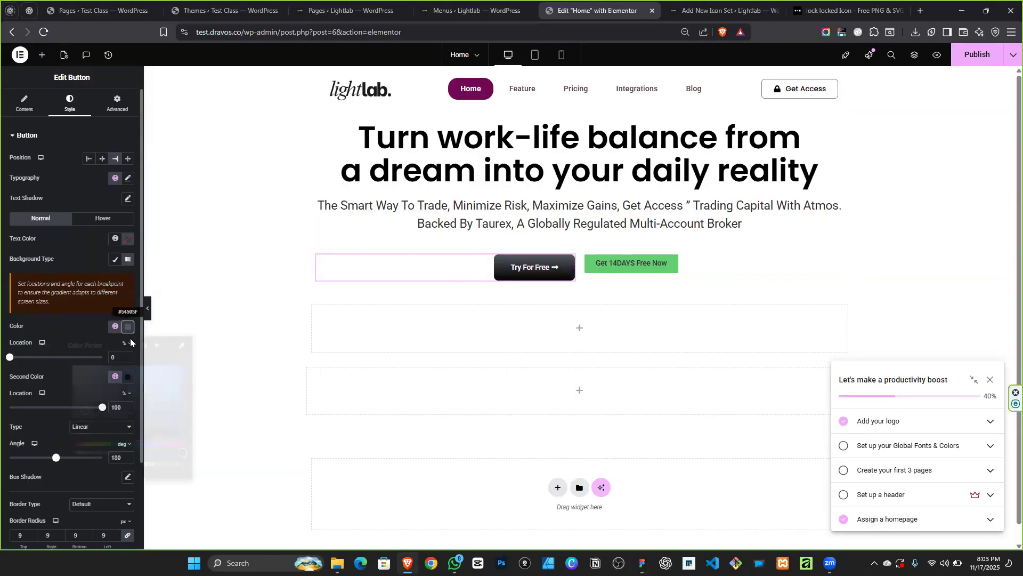
drag(88, 397, 83, 379)
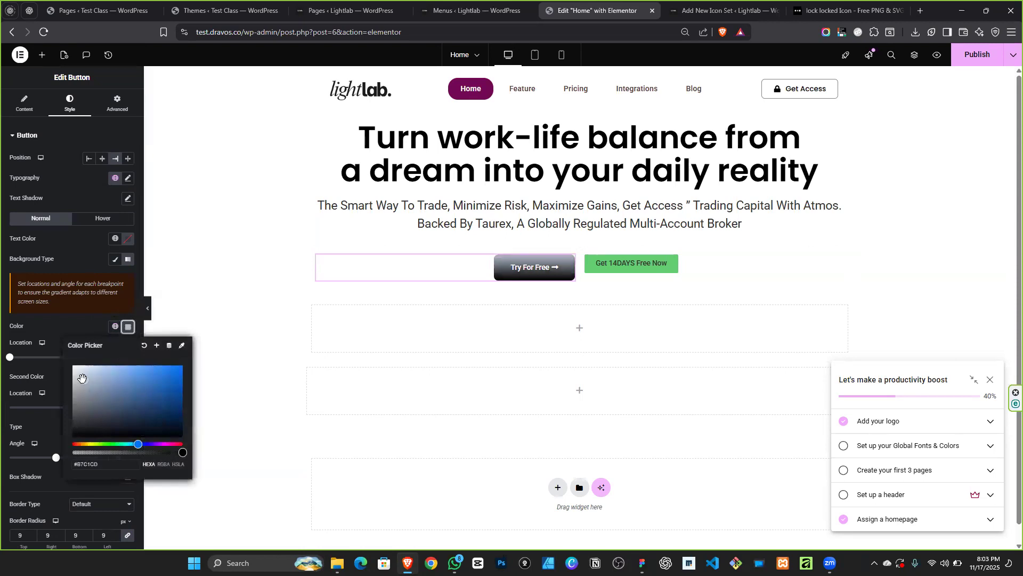
click(82, 316)
mouse_move(10, 356)
mouse_down()
mouse_move(31, 357)
mouse_move(7, 357)
mouse_up()
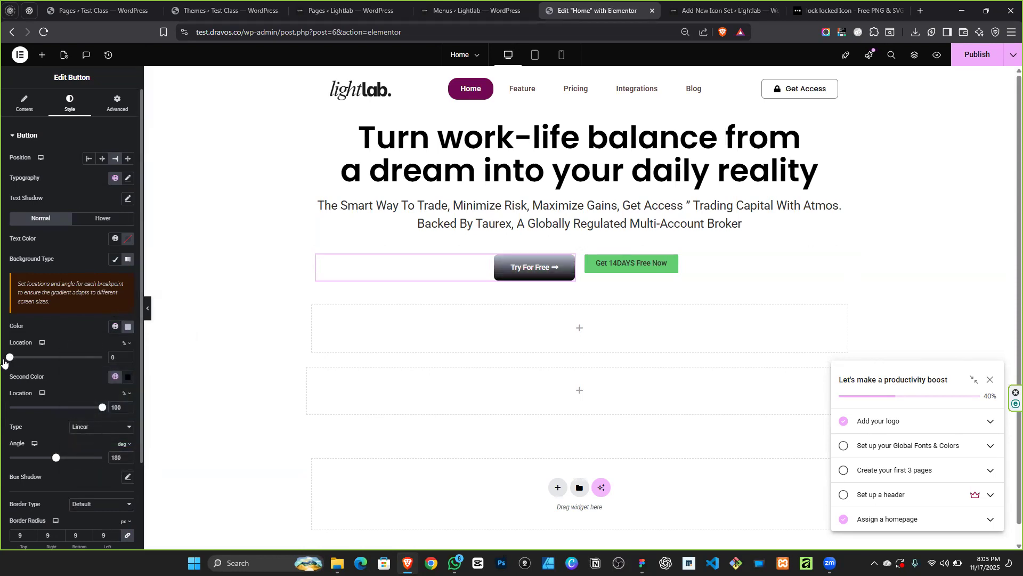
drag(56, 458, 32, 459)
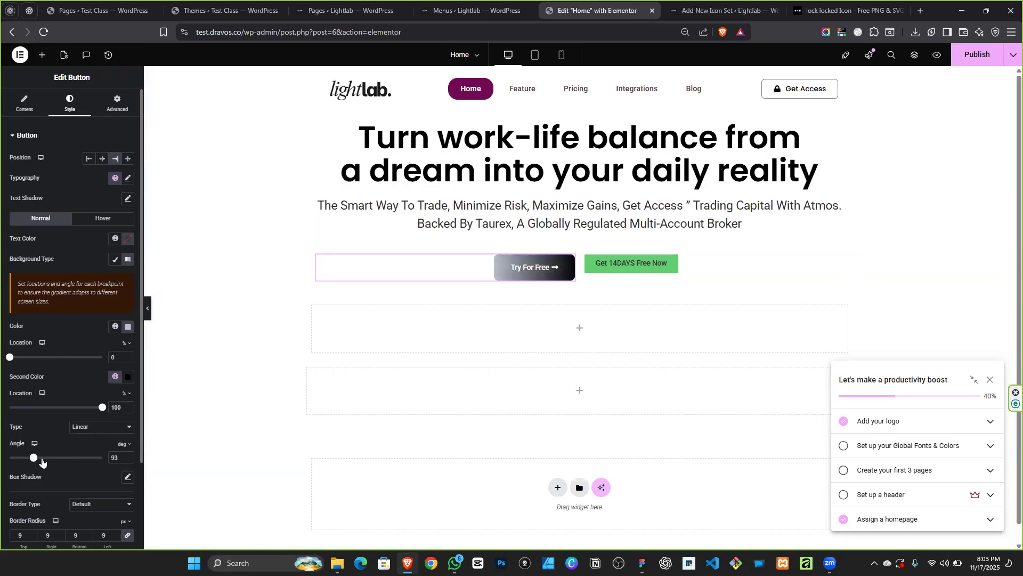
click(128, 326)
drag(83, 404, 85, 409)
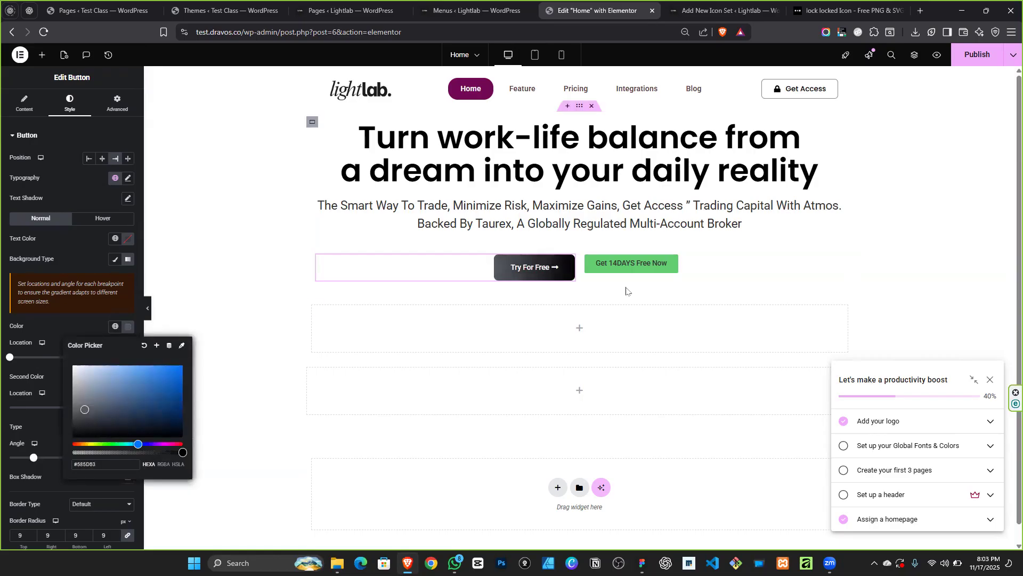
Make the Get 14DAYS Free Now button's background fully transparent and set its padding to 0 px on all sides.
click(664, 263)
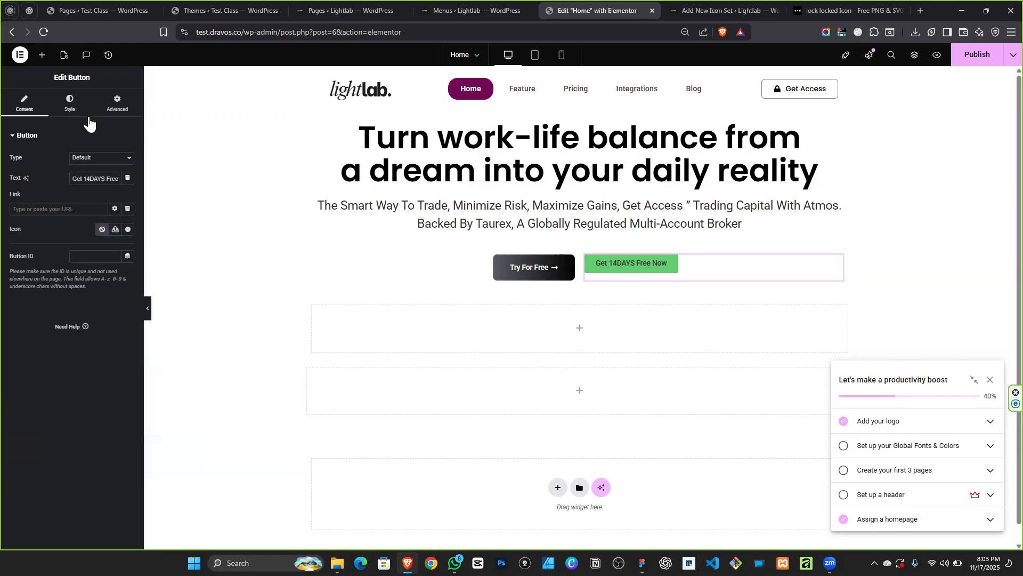
click(81, 101)
click(128, 279)
drag(182, 404, 73, 405)
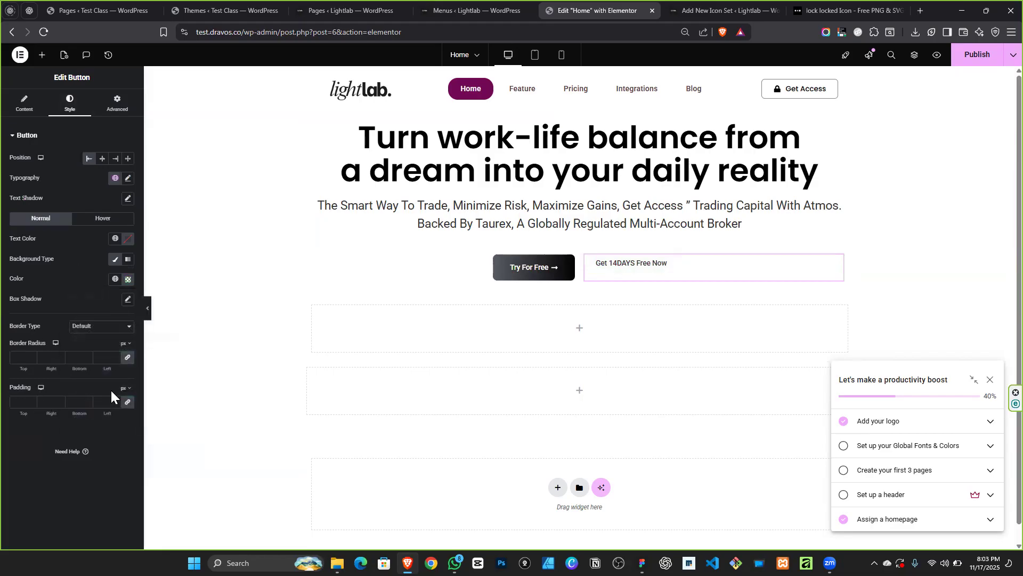
click(126, 403)
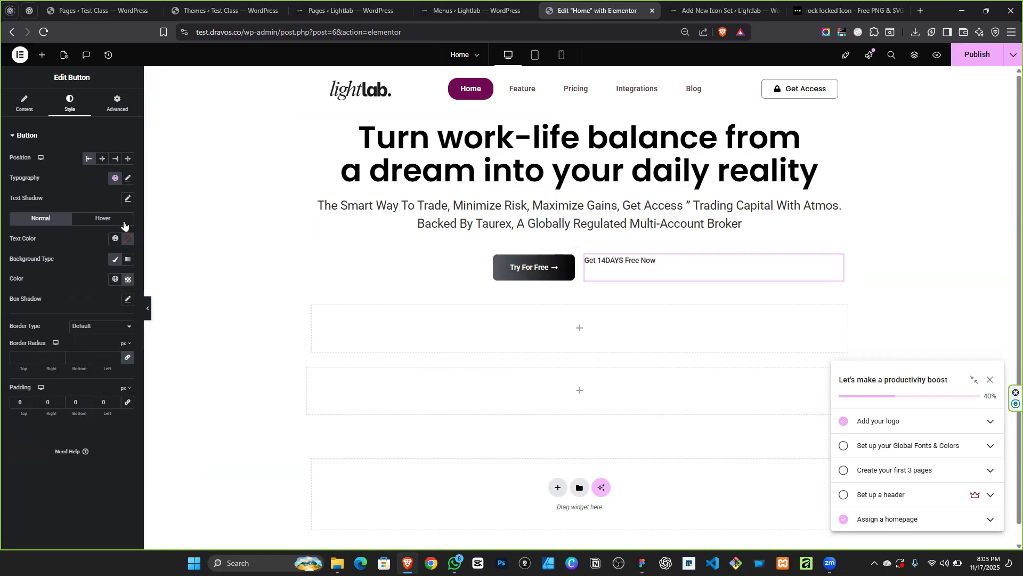
Underline the Get 14DAYS Free Now button's text through its typography decoration.
click(129, 179)
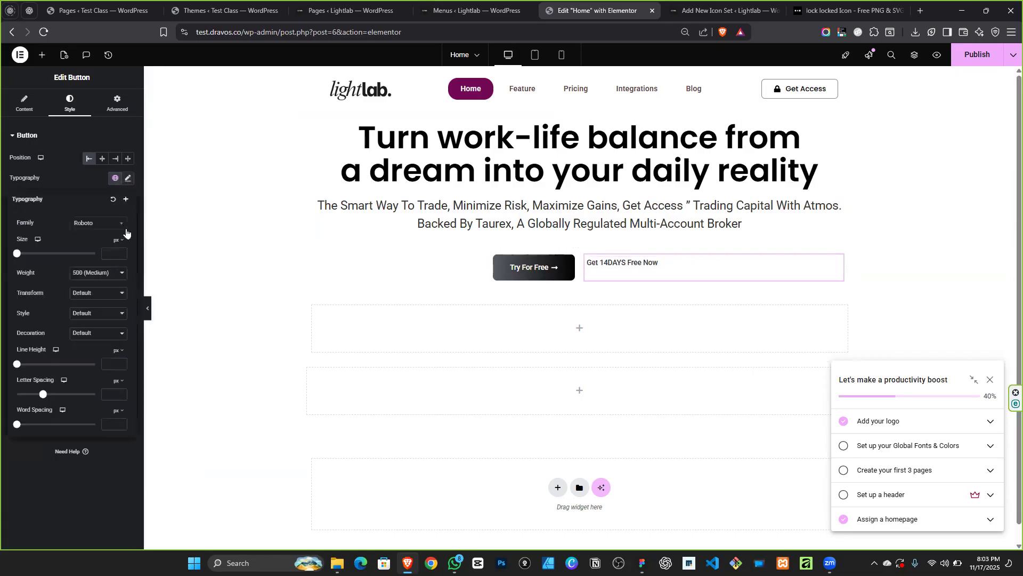
click(101, 315)
click(94, 294)
click(100, 294)
click(94, 335)
click(97, 364)
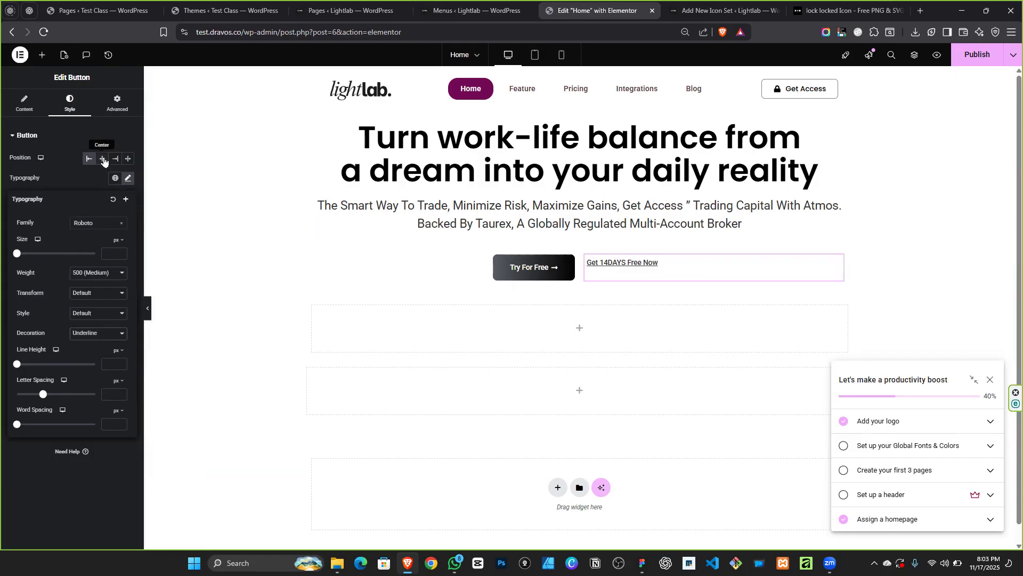
Set the Get 14DAYS Free Now button's top and bottom padding to 20 px.
click(11, 104)
click(72, 106)
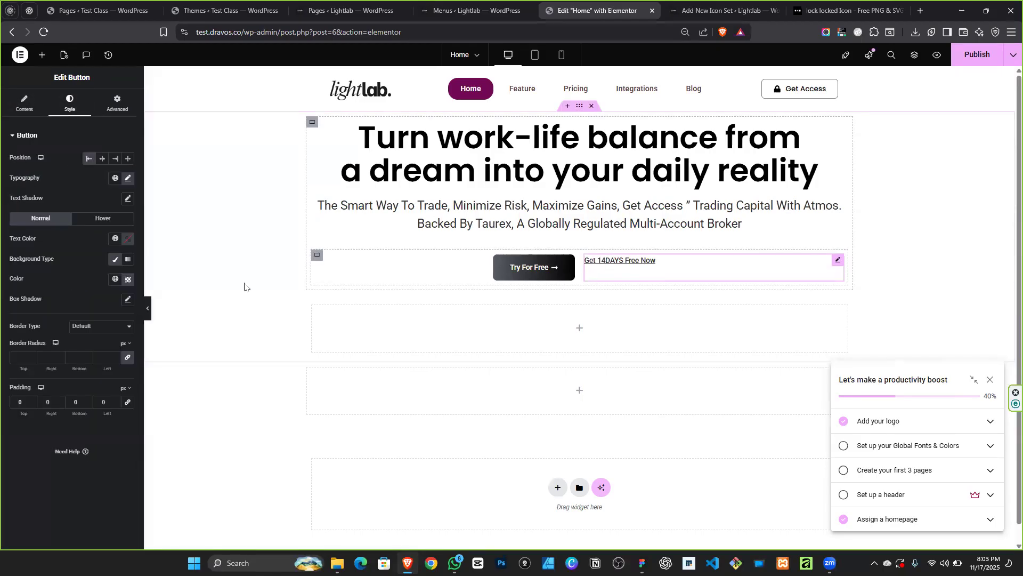
click(113, 110)
click(72, 107)
text(2)
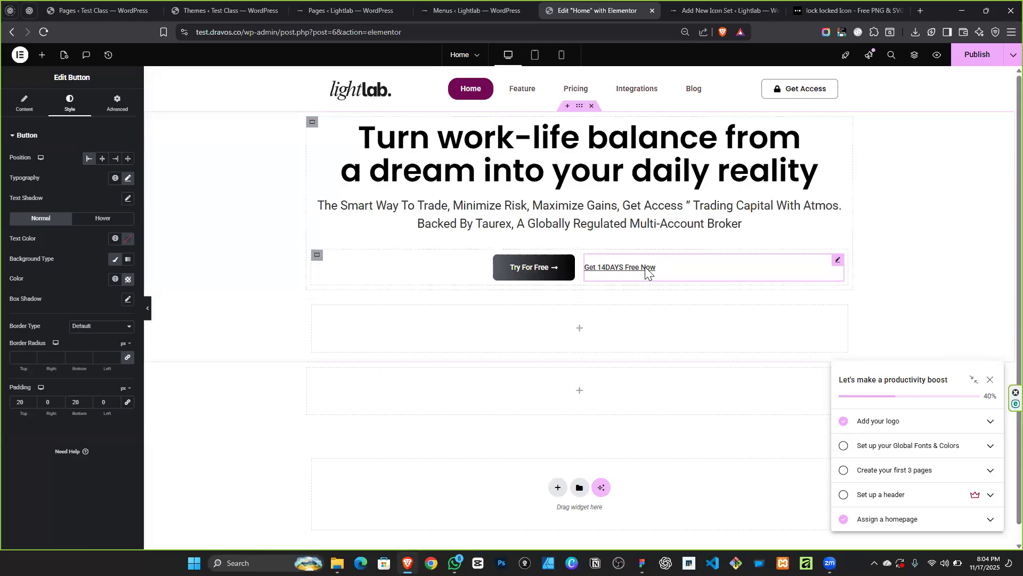
Change the Get 14DAYS Free Now button's font family to Poppins.
click(127, 178)
click(111, 224)
text(popp)
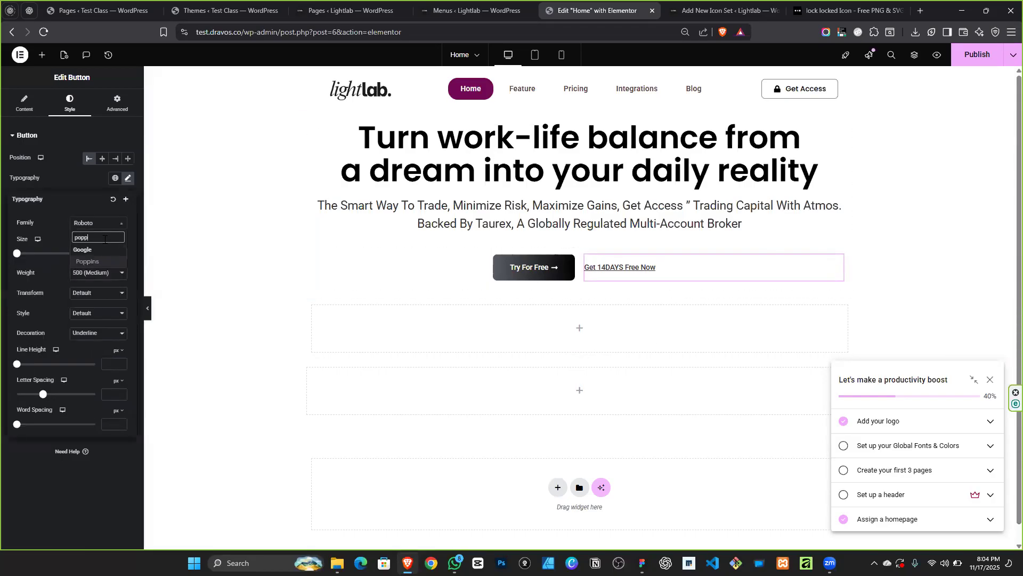
click(94, 261)
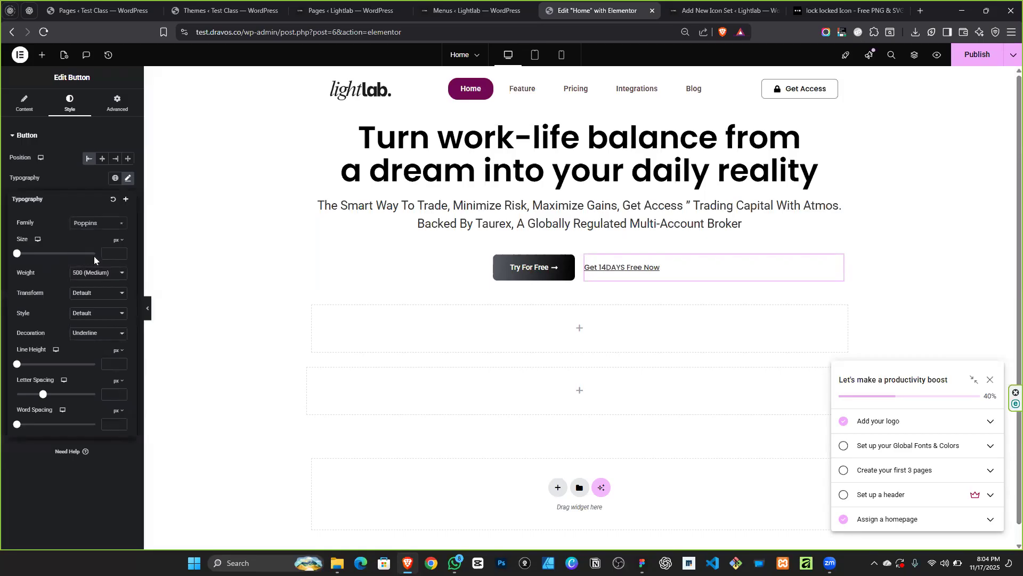
click(59, 175)
Change the Try For Free button's font family to Poppins.
click(549, 275)
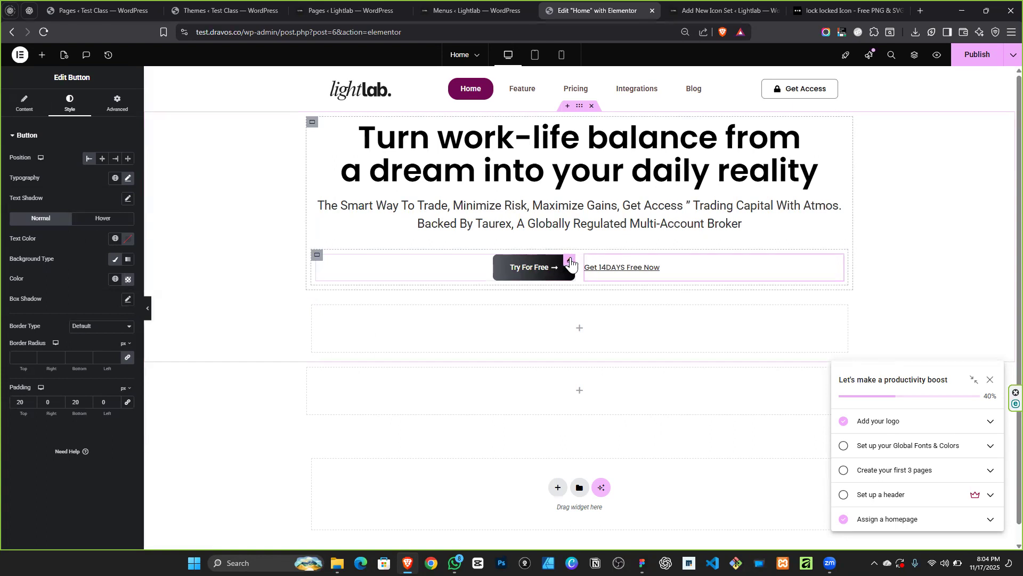
click(128, 179)
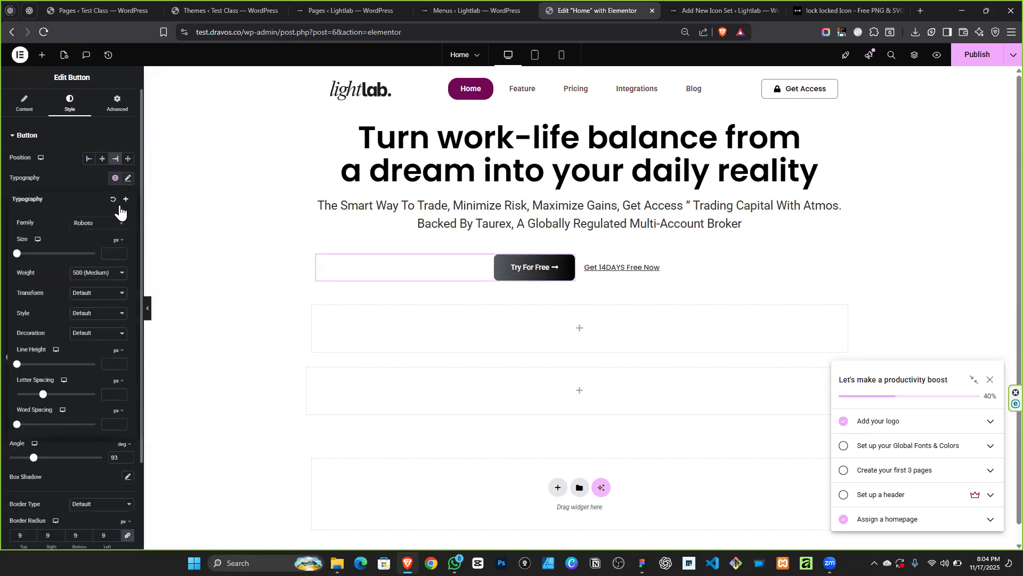
click(100, 228)
text(popp)
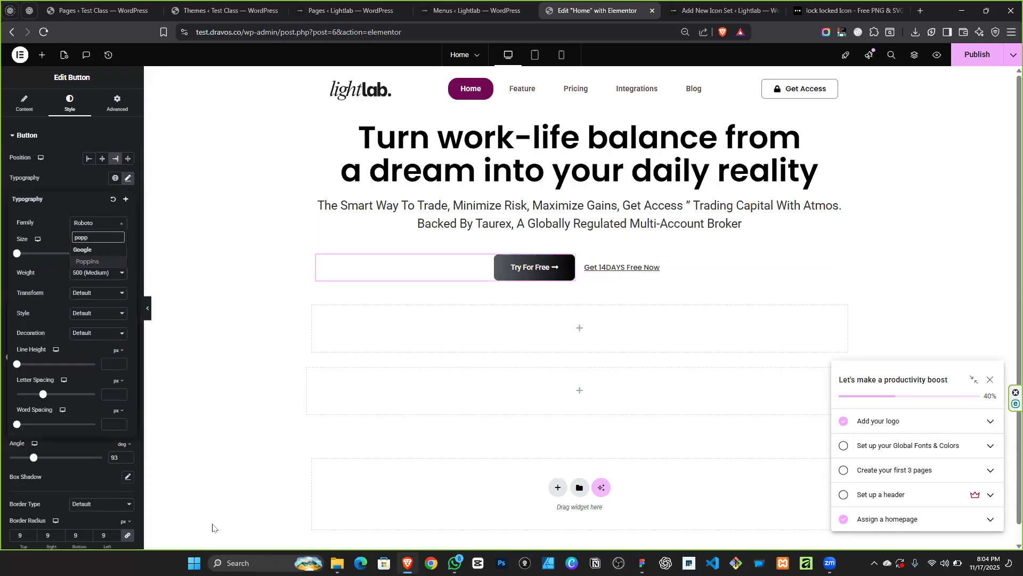
click(97, 261)
click(927, 213)
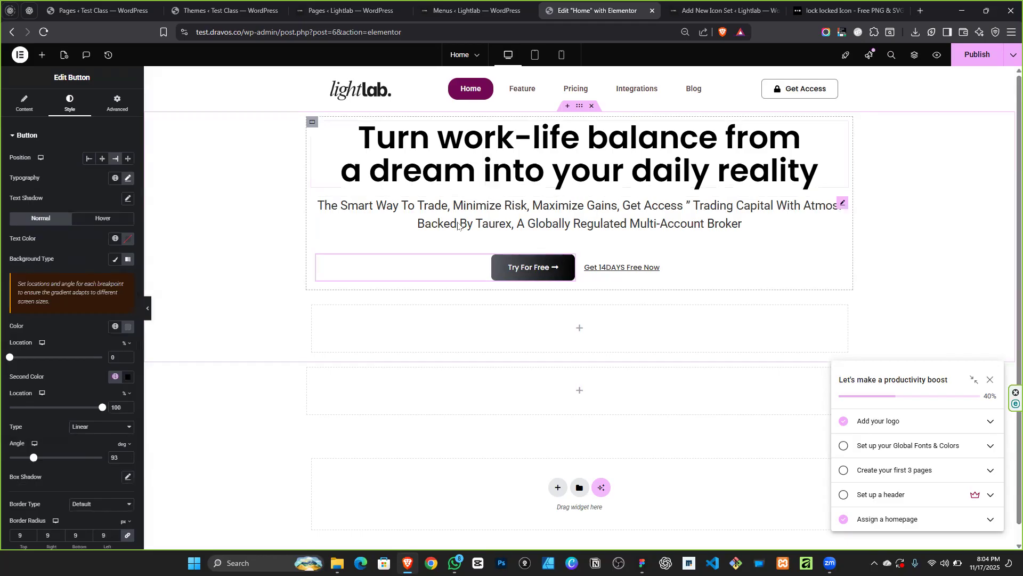
Check the hero section in the Figma reference, clear the selection there, and open pinterest.com in a new browser tab.
key(alt+Tab)
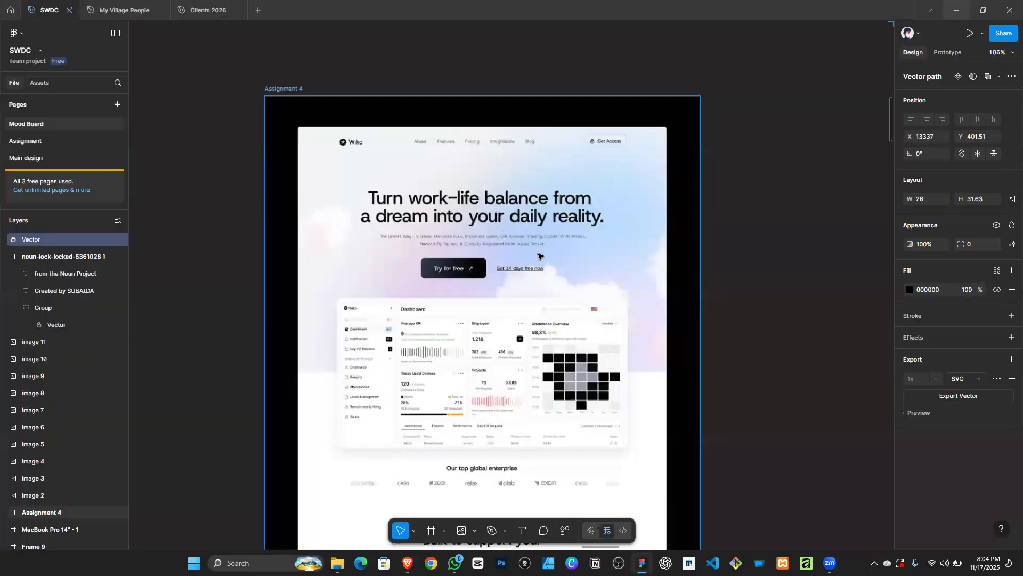
key(Escape)
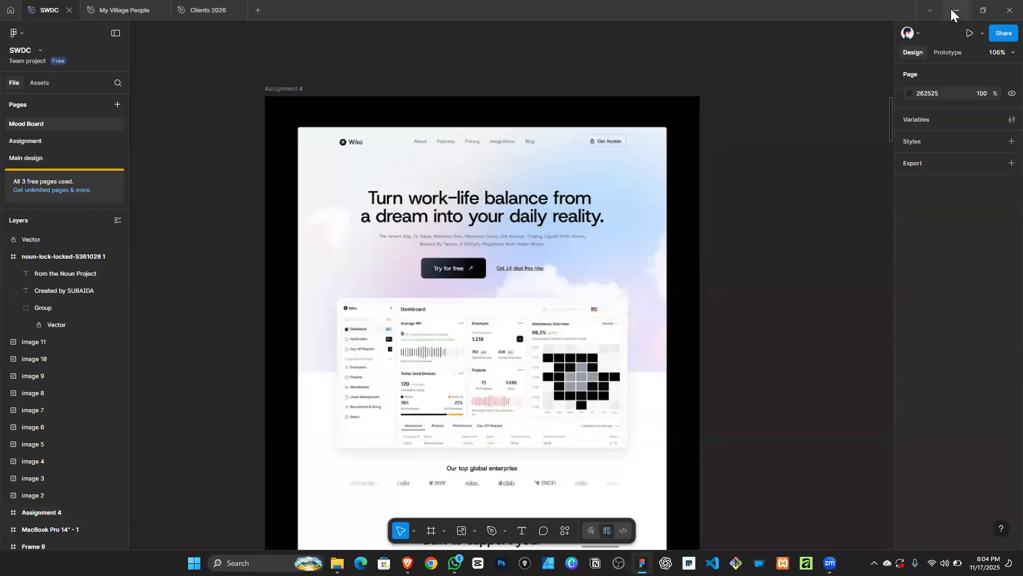
click(952, 11)
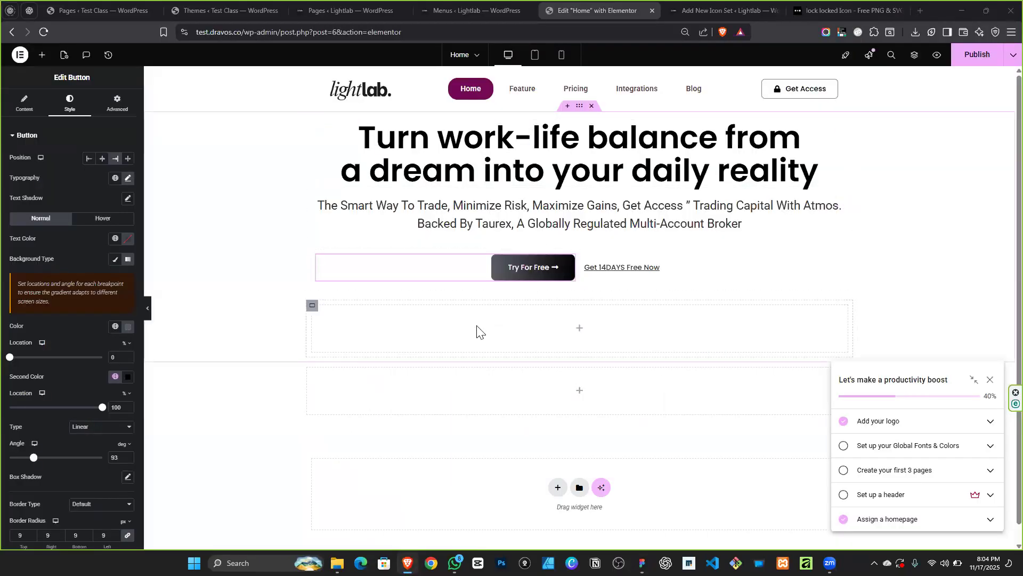
click(922, 11)
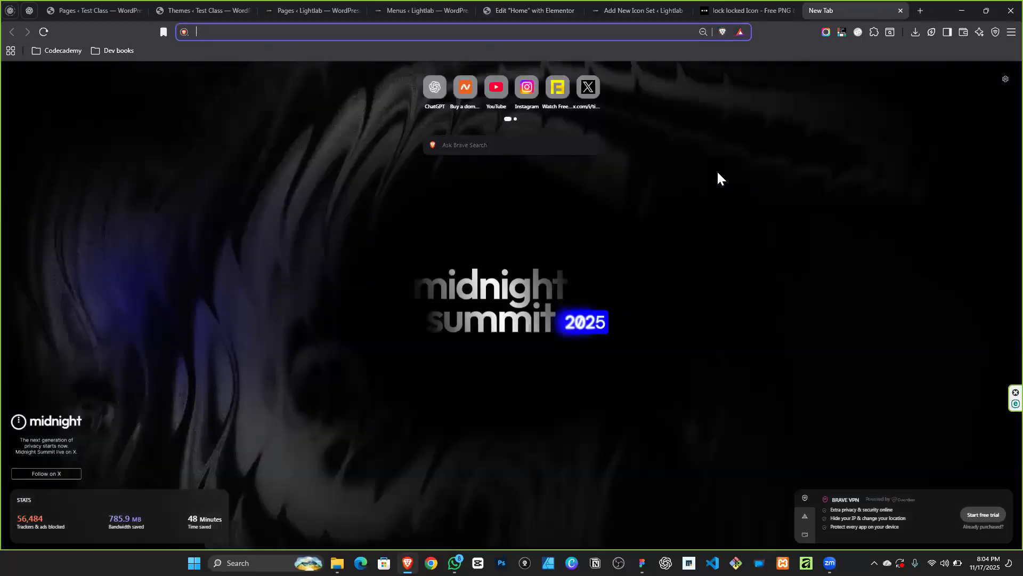
text(da)
key(BackSpace)
key(BackSpace)
key(BackSpace)
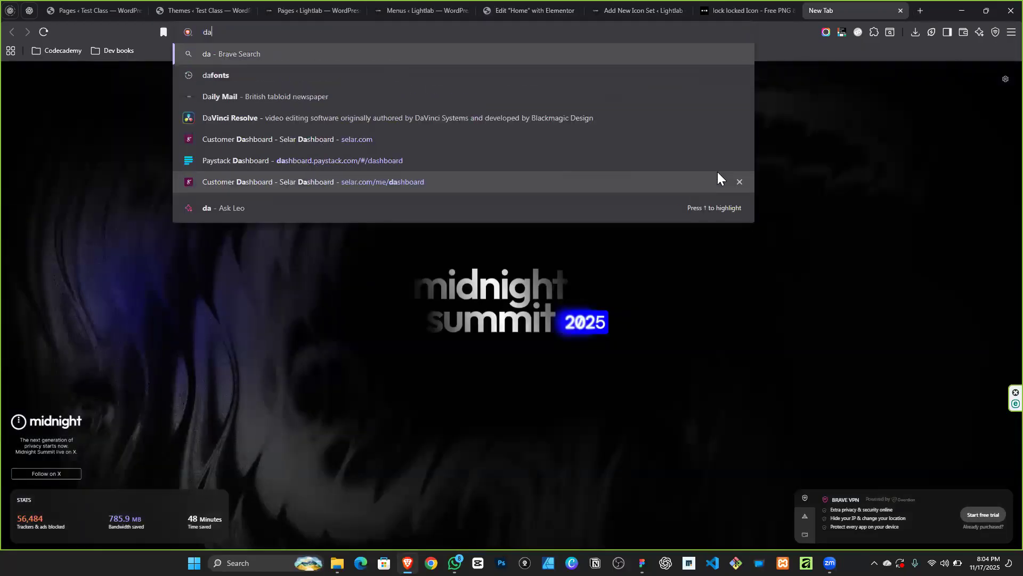
text(pinterest.com)
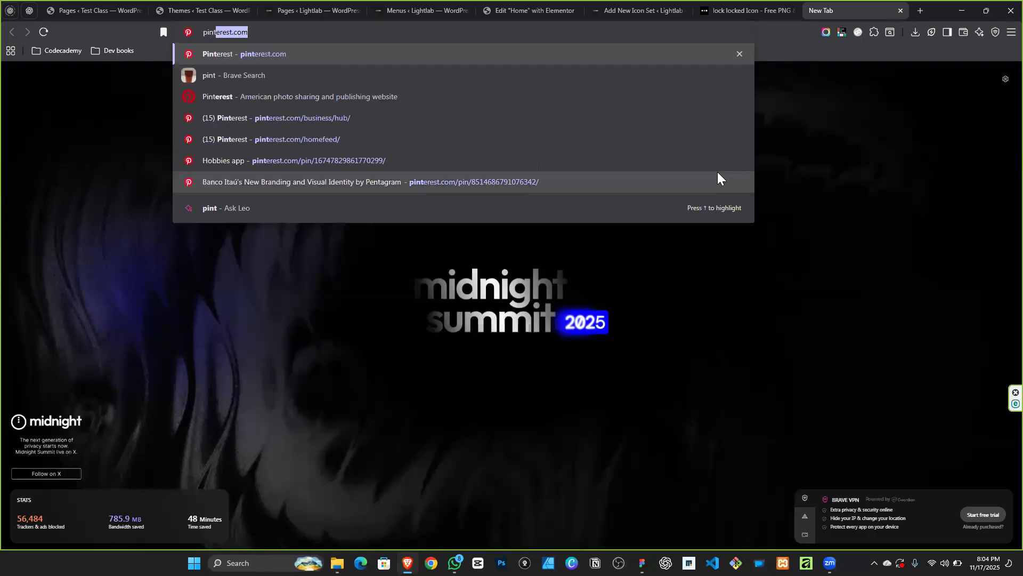
key(Return)
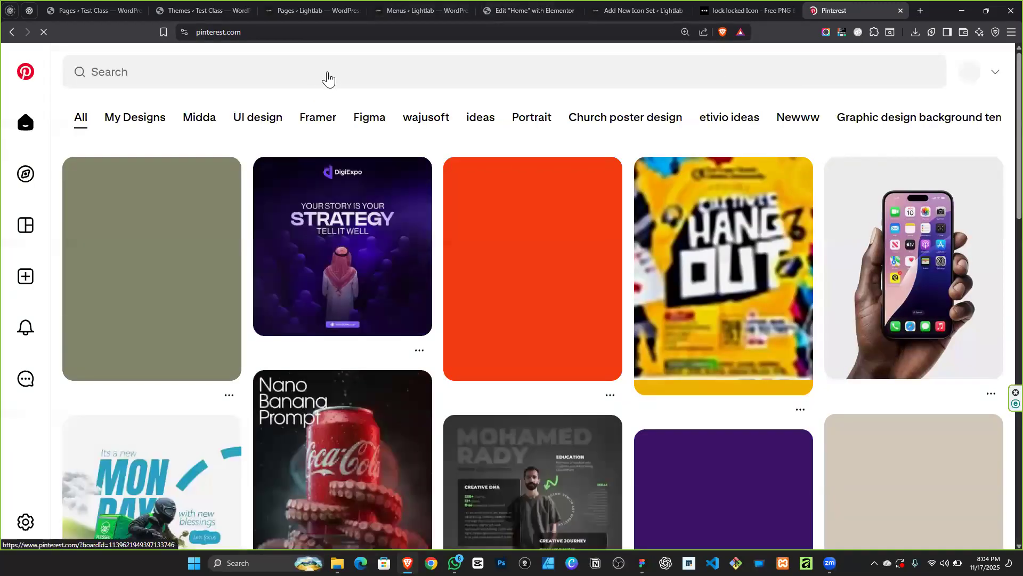
Search Pinterest for "dashboard".
click(329, 71)
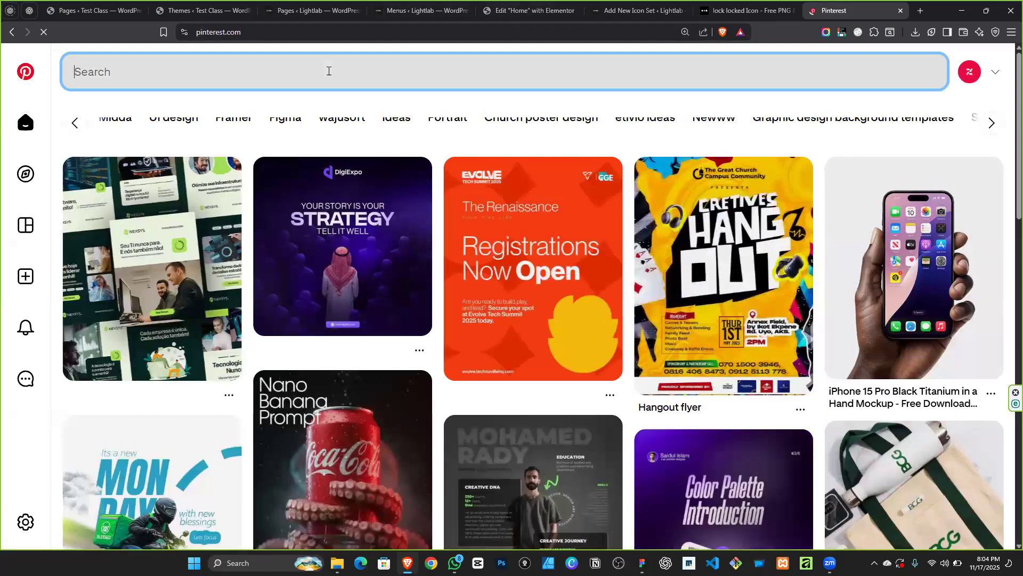
text(dashboard)
key(Return)
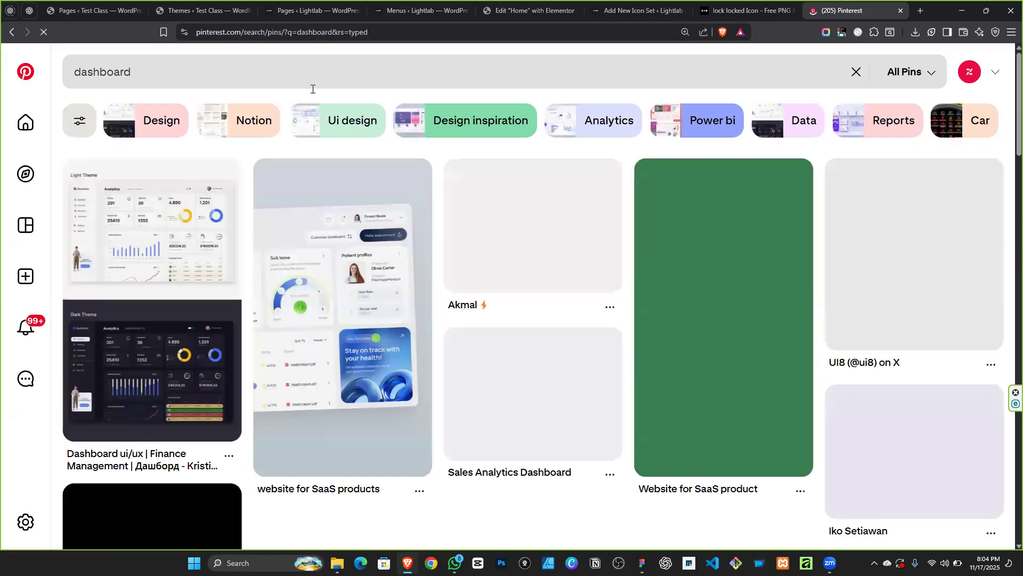
Browse the dashboard results, dismiss the low-battery notice, and open the pin "Finance management dashboard budgettips.".
scroll(608, 198, down, 2)
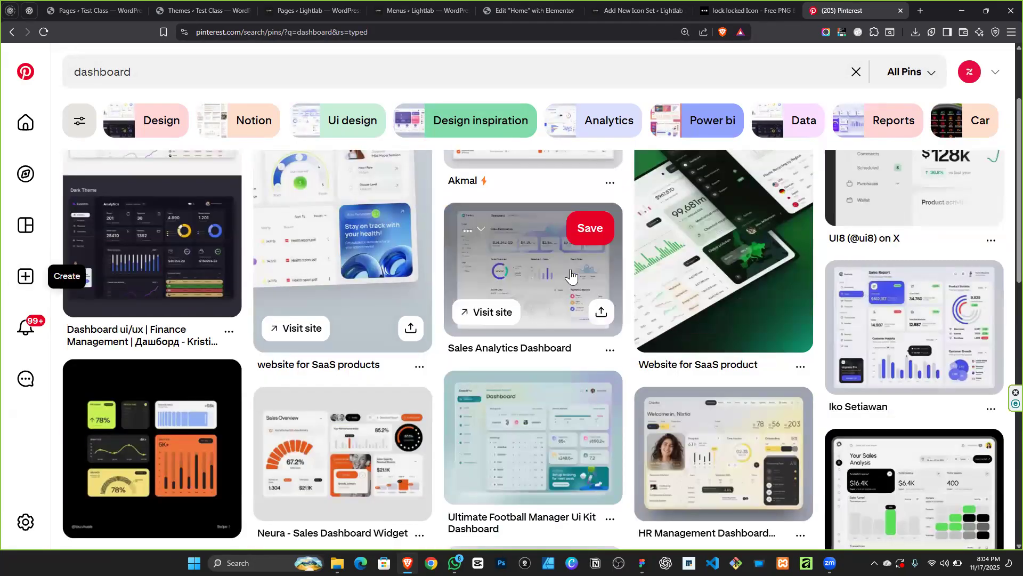
scroll(570, 276, down, 6)
scroll(504, 277, up, 4)
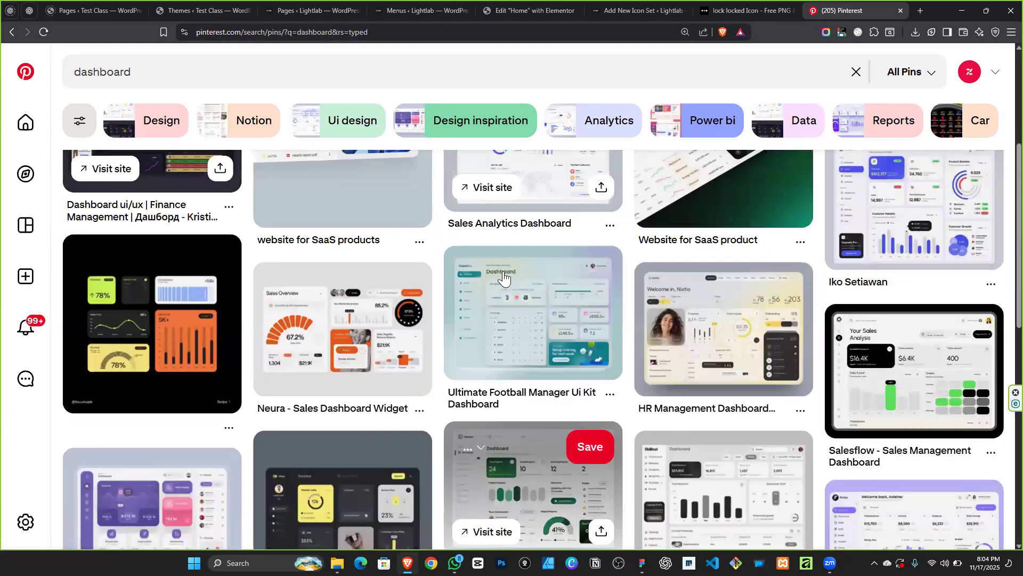
scroll(504, 276, up, 2)
scroll(282, 290, down, 6)
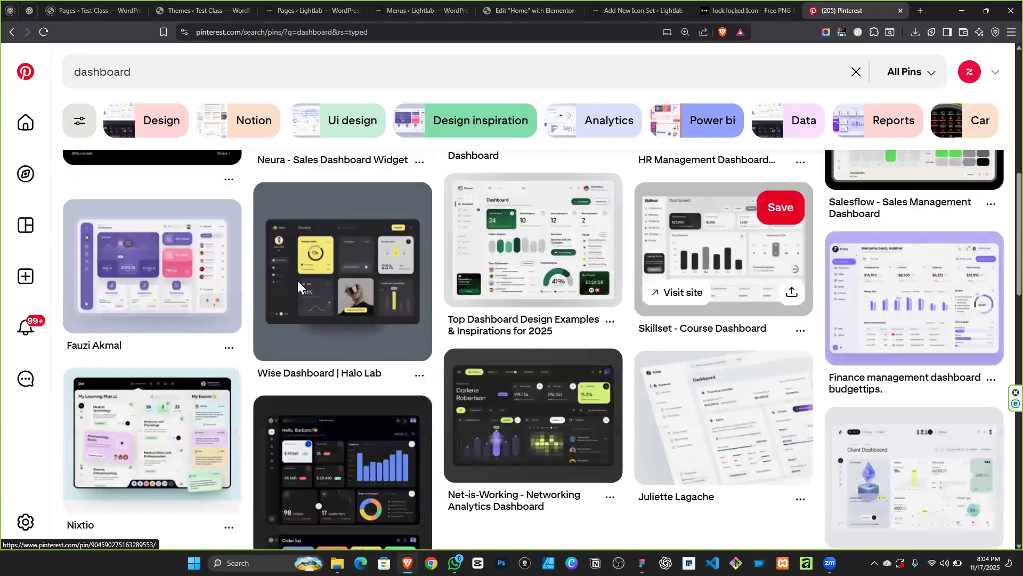
scroll(566, 268, down, 5)
scroll(564, 266, up, 5)
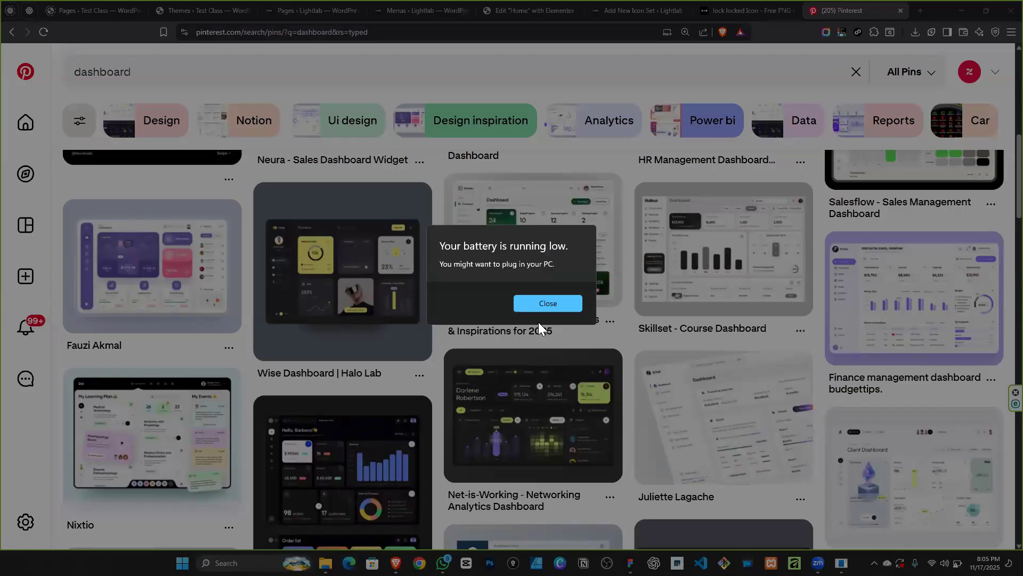
click(541, 303)
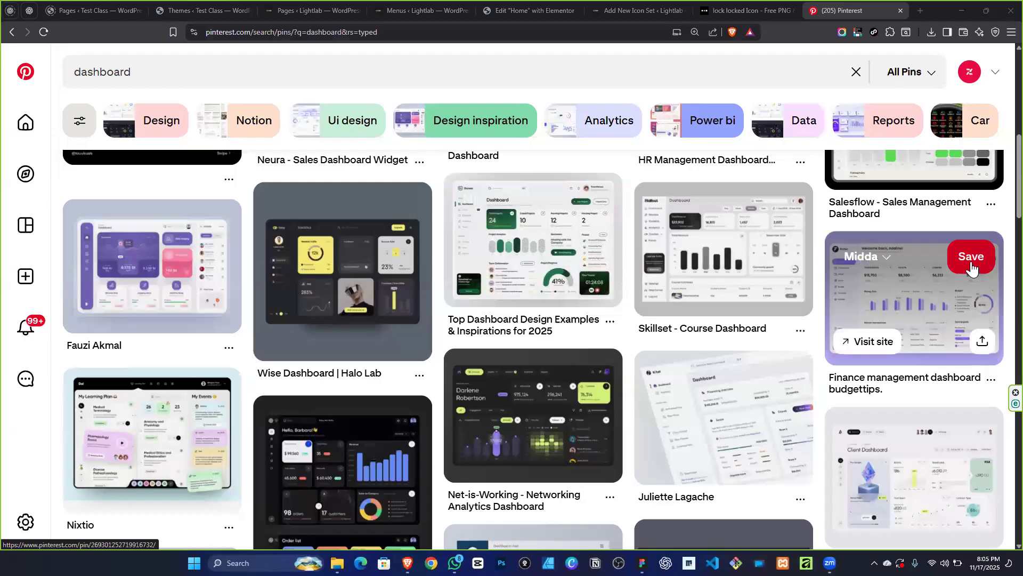
click(908, 294)
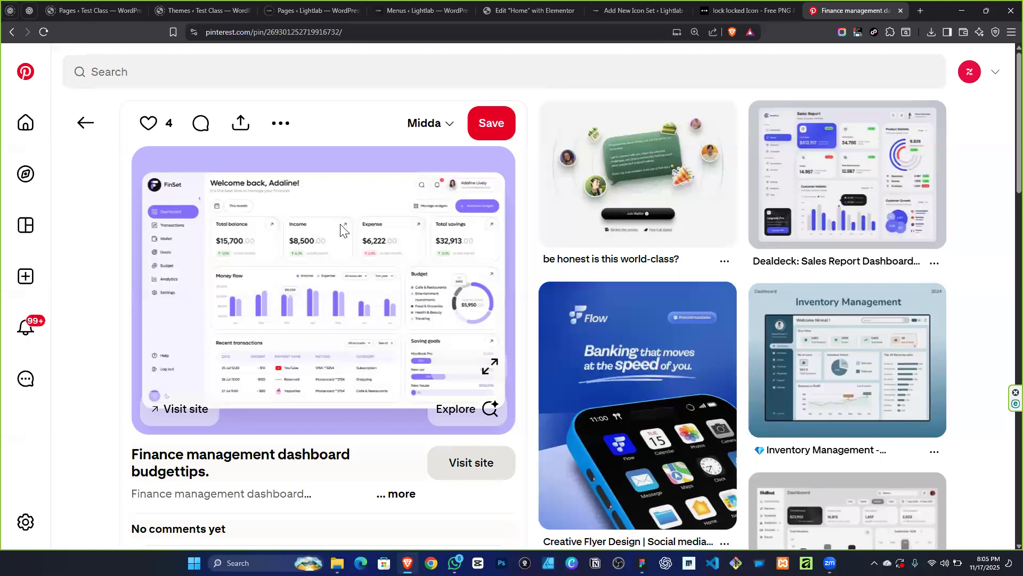
Download the finance management dashboard image from the opened pin.
right_click(319, 217)
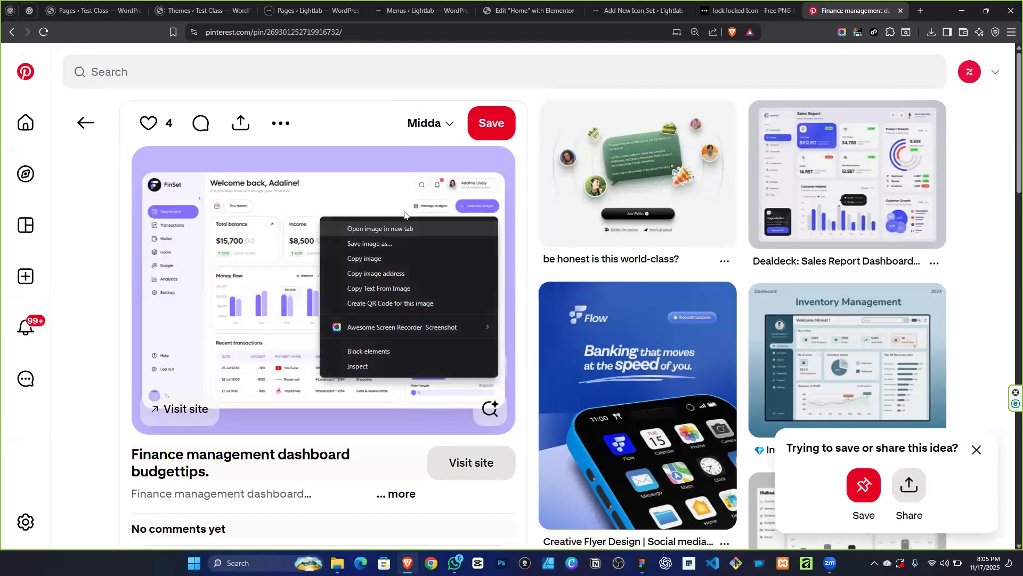
click(281, 123)
click(280, 123)
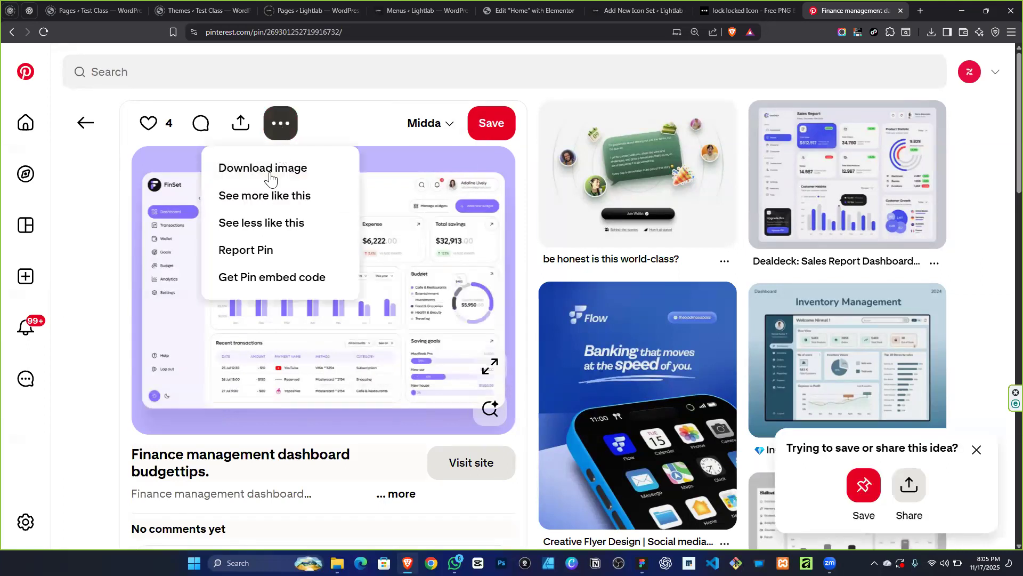
click(271, 176)
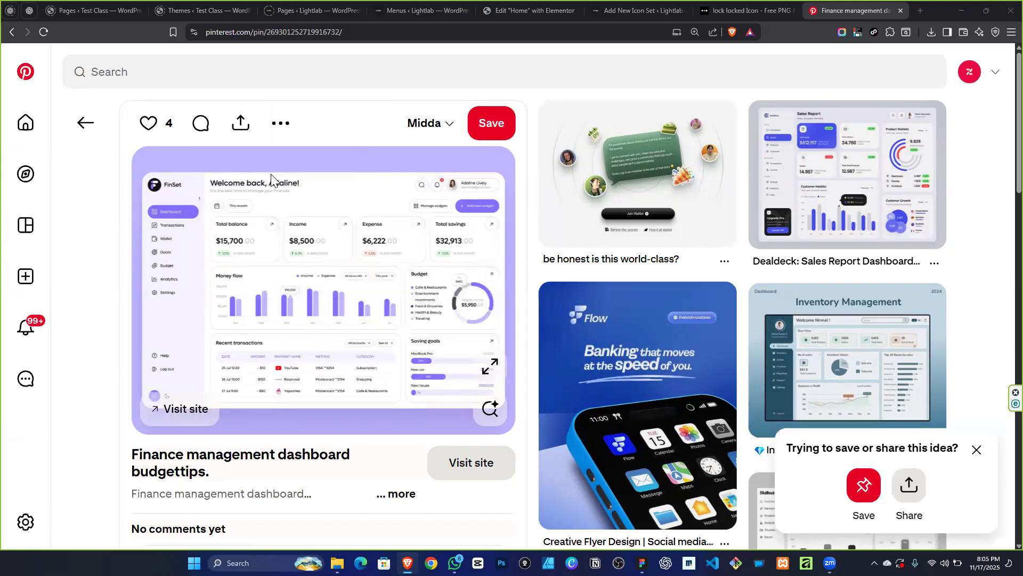
click(401, 270)
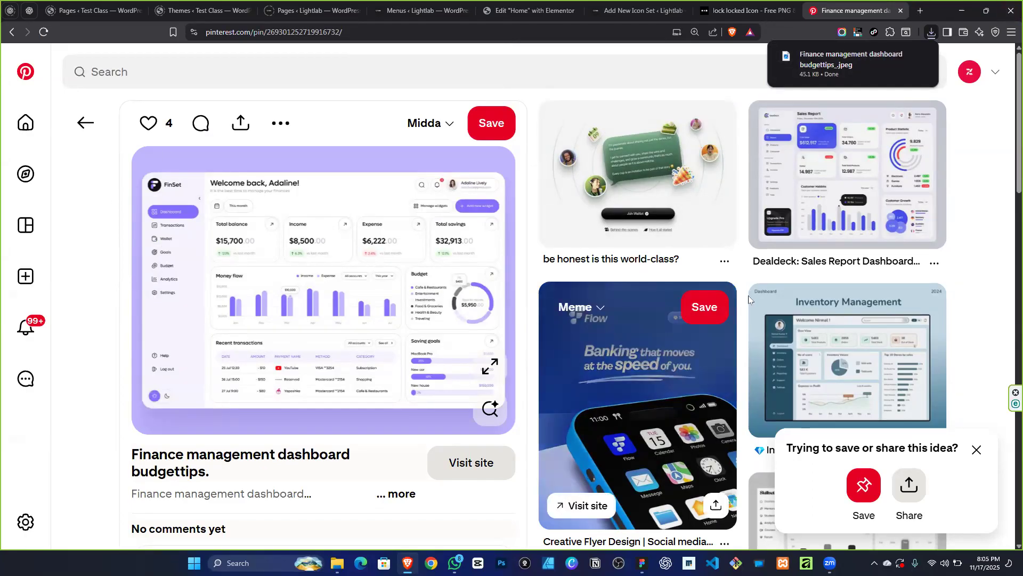
Switch to Figma and place the downloaded image "Finance management dashboard budgettips_" on the empty canvas above the Assignment 4 frame.
key(alt+Tab)
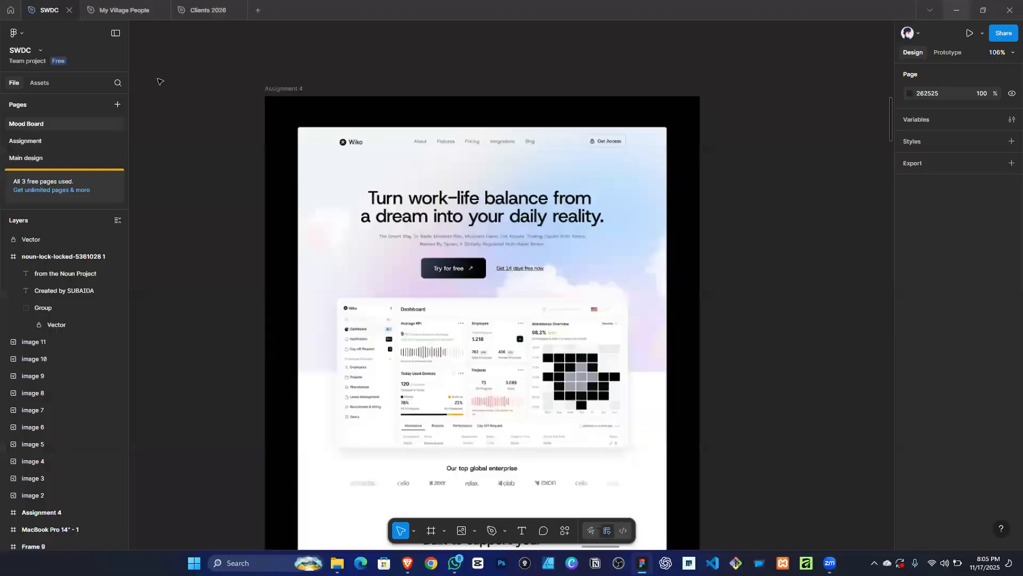
scroll(588, 275, down, 5)
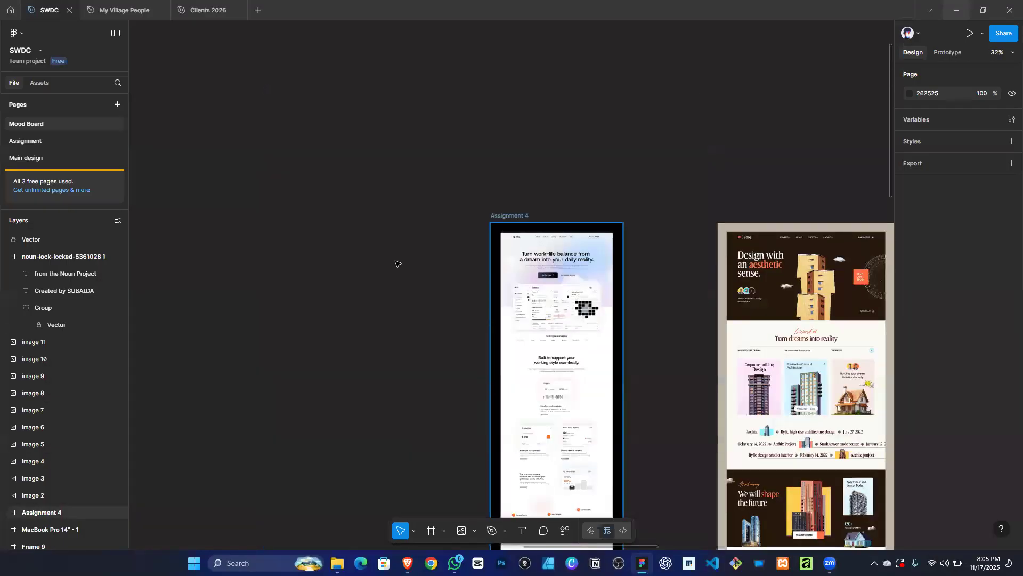
click(15, 33)
mouse_move(88, 78)
click(166, 111)
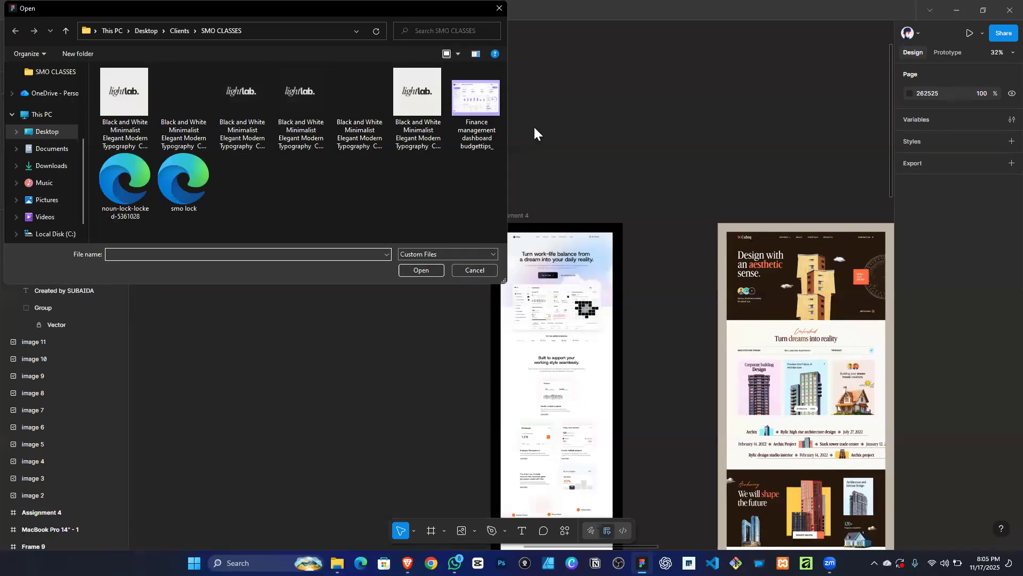
click(495, 108)
drag(477, 107, 719, 102)
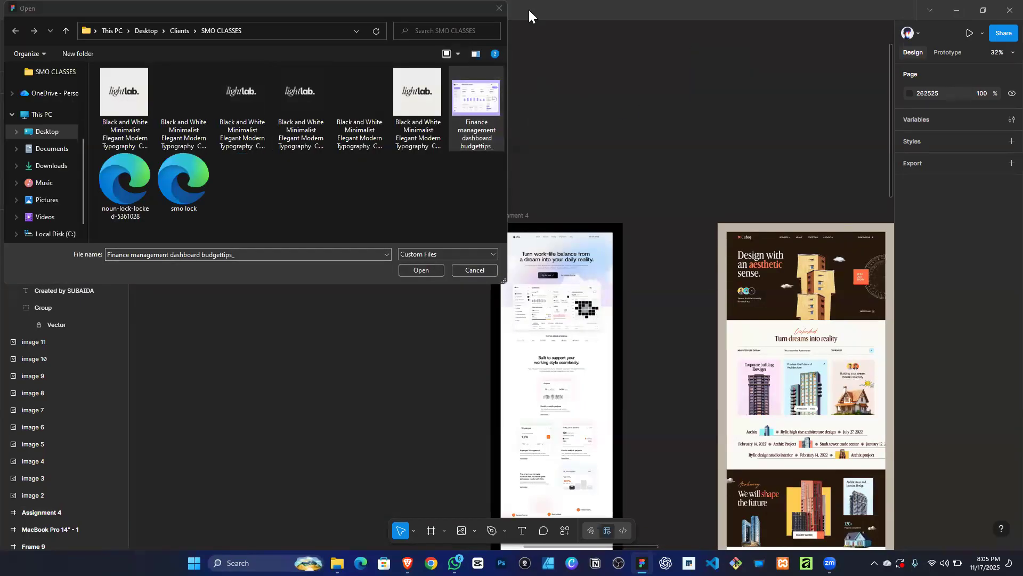
click(499, 8)
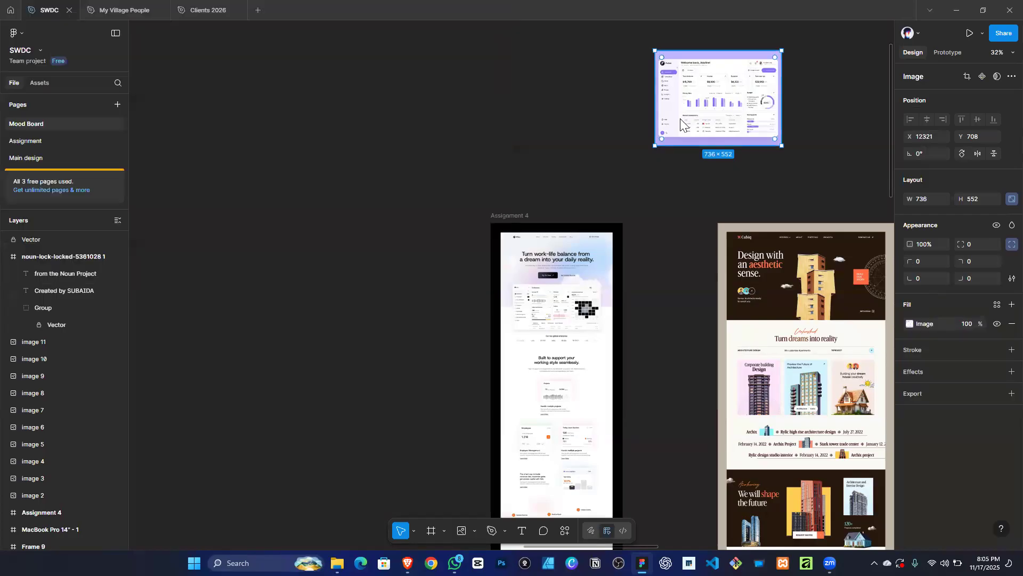
Draw a frame about 829 × 564 on the empty canvas beside the dashboard image.
scroll(687, 120, right, 3)
scroll(629, 120, up, 2)
ctrl+scroll(637, 118, up, 3)
ctrl+scroll(469, 208, up, 3)
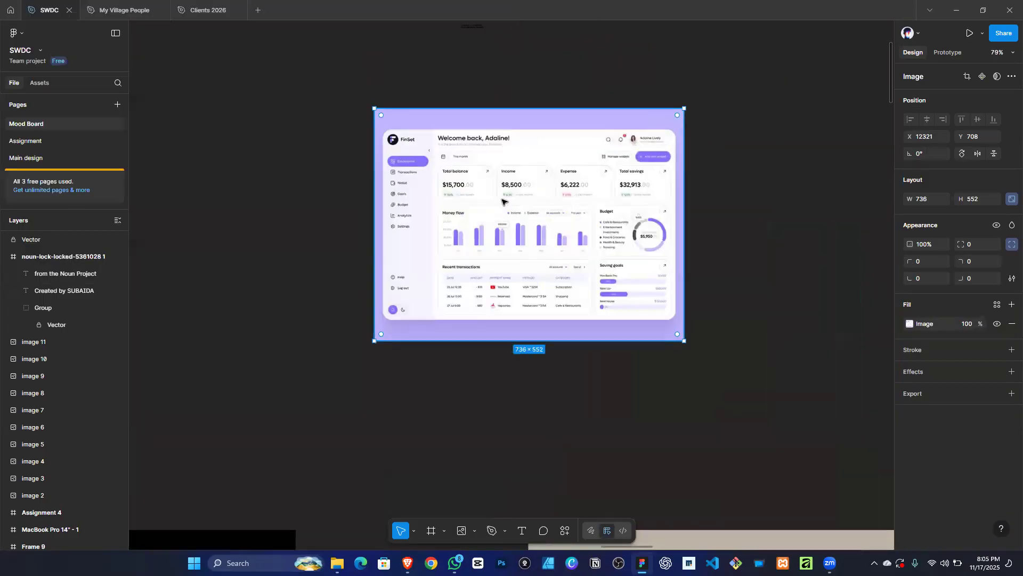
scroll(373, 176, up, 3)
scroll(434, 181, left, 3)
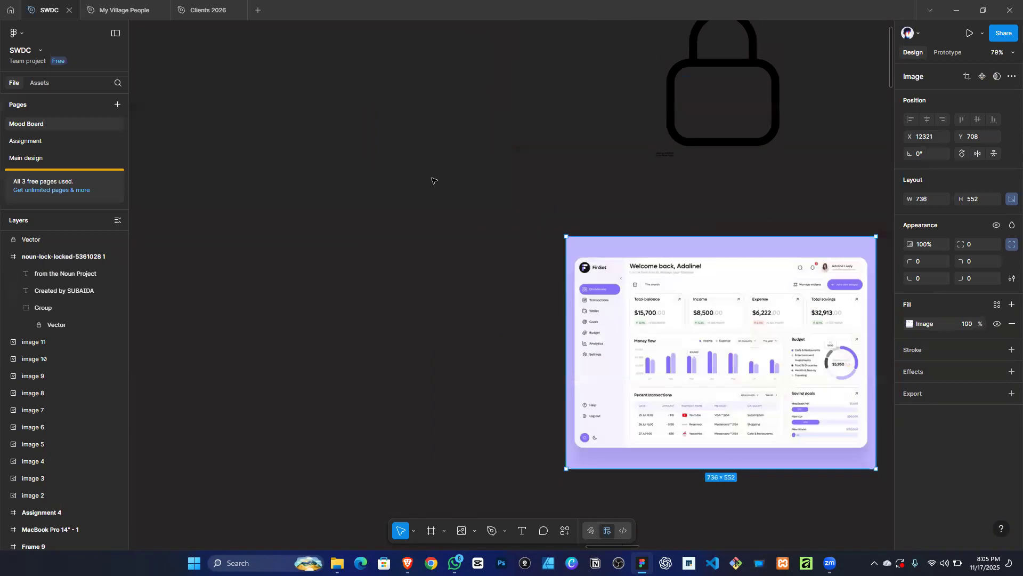
scroll(438, 178, down, 1)
key(f)
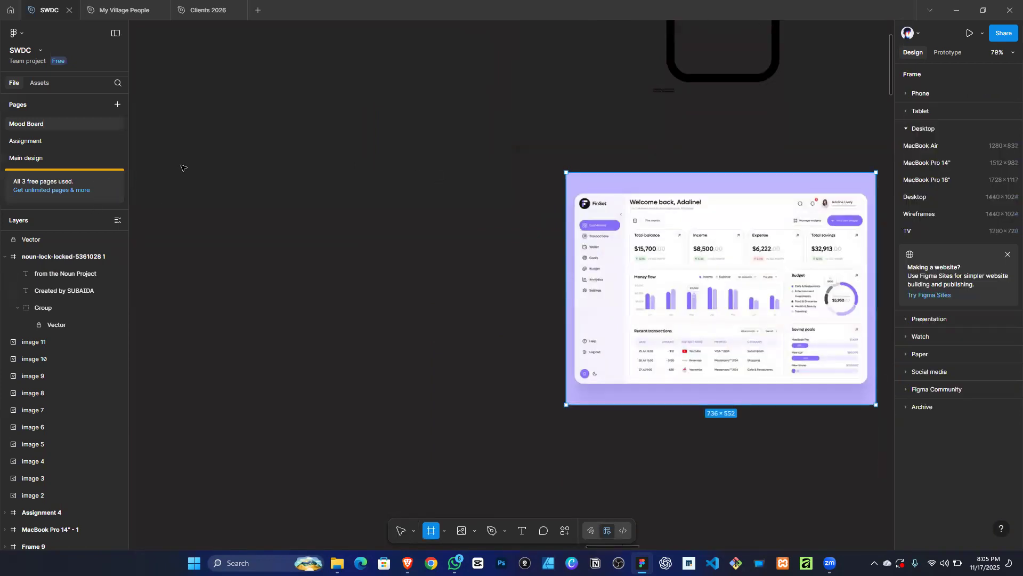
mouse_move(180, 165)
mouse_down()
mouse_move(498, 406)
mouse_move(529, 401)
mouse_up()
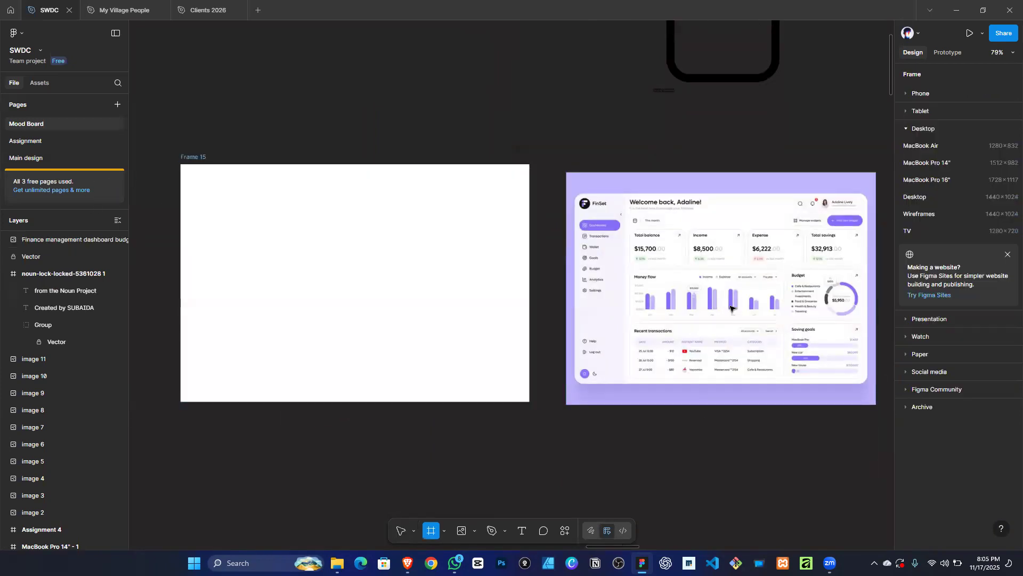
Move the dashboard image into the new frame, enlarge it to about 853 × 640, and centre it horizontally.
drag(564, 296, 354, 289)
scroll(362, 285, left, 3)
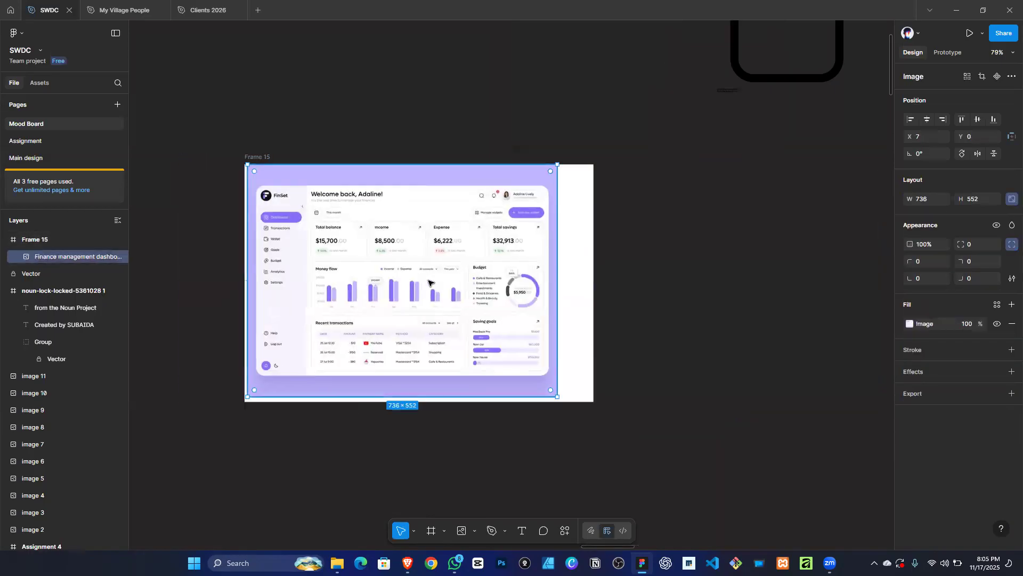
drag(583, 402, 594, 406)
drag(431, 157, 431, 155)
click(929, 122)
Trim the purple border from all four sides of the dashboard image, bringing it to 806 × 524.
scroll(578, 219, up, 5)
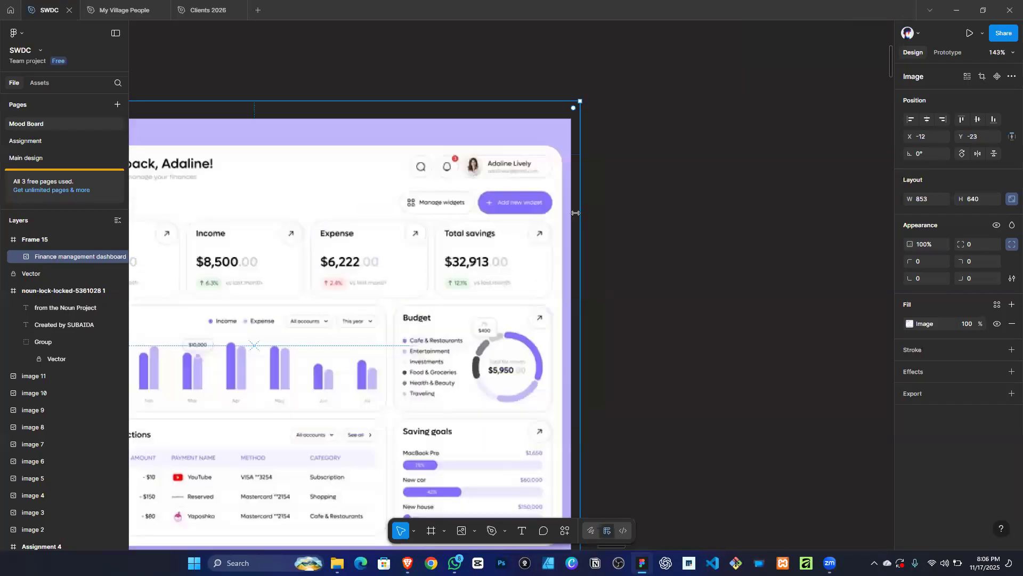
drag(554, 211, 561, 208)
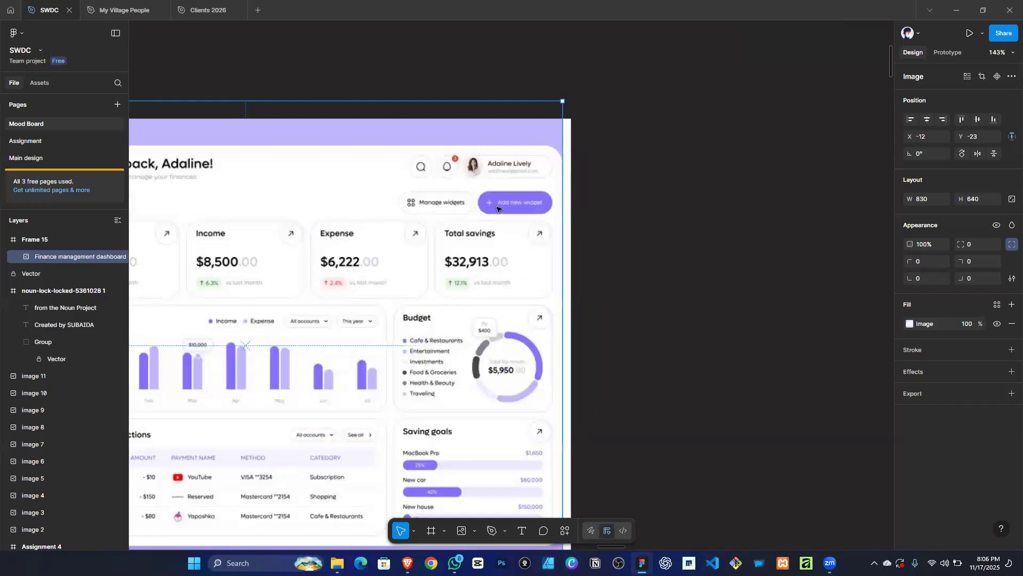
scroll(512, 213, left, 8)
scroll(485, 234, down, 5)
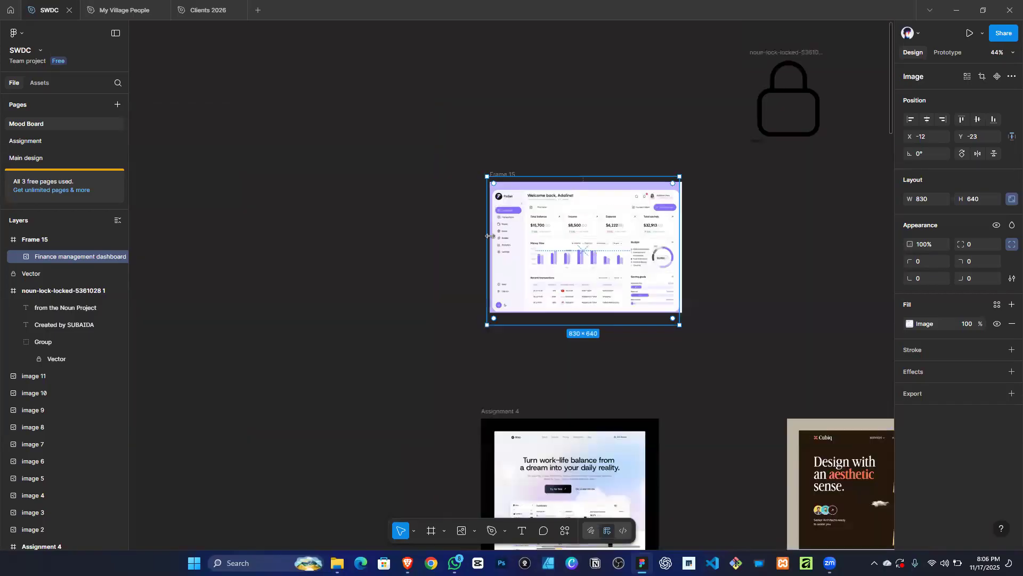
scroll(489, 247, up, 6)
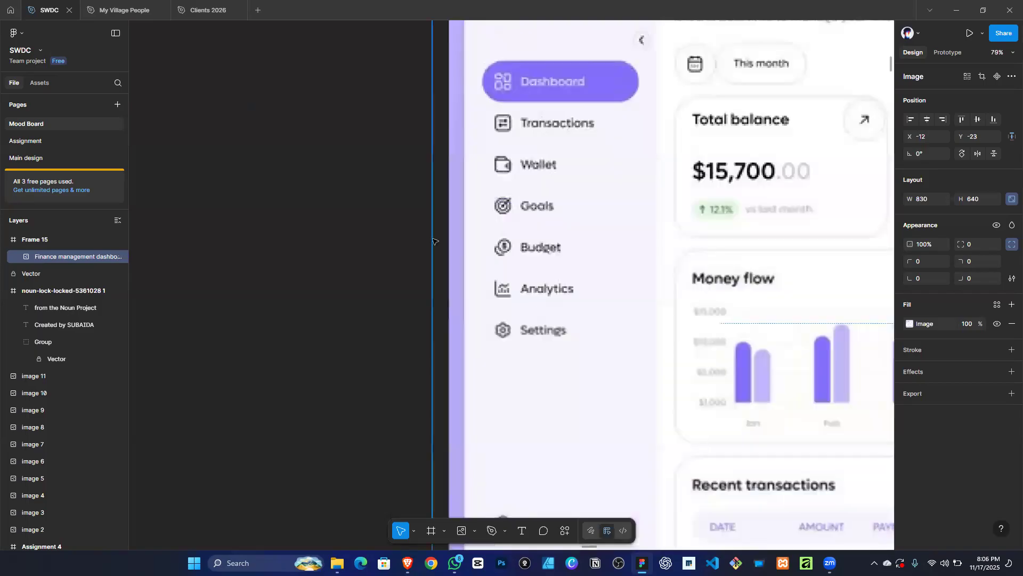
drag(435, 241, 465, 248)
key(shift+2)
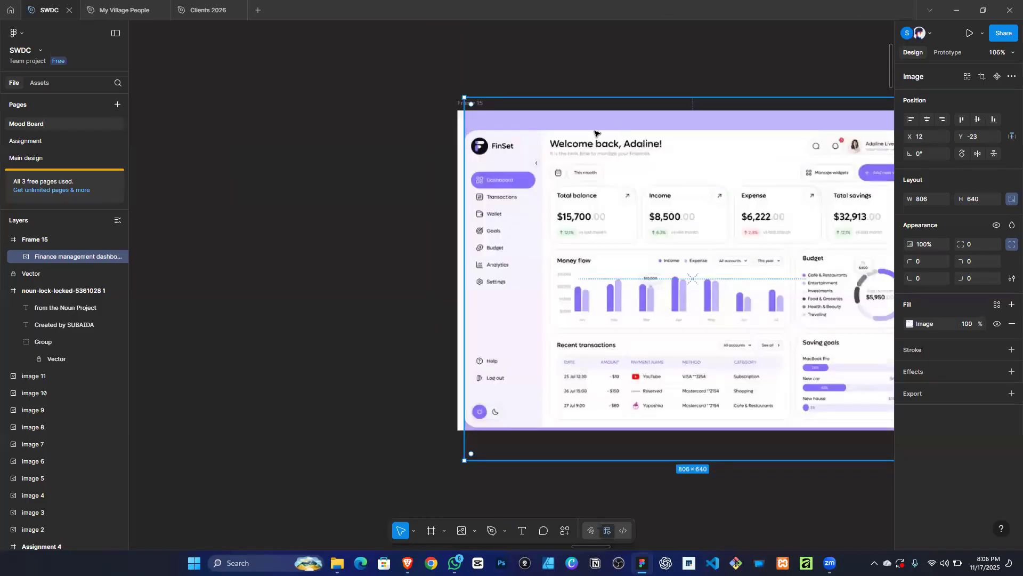
drag(577, 103, 574, 129)
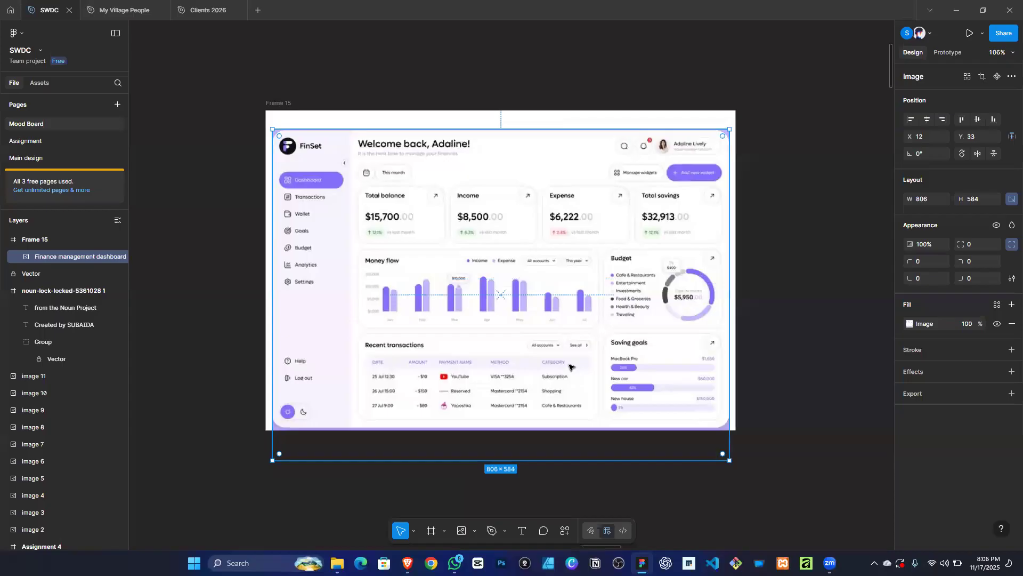
drag(440, 426, 439, 426)
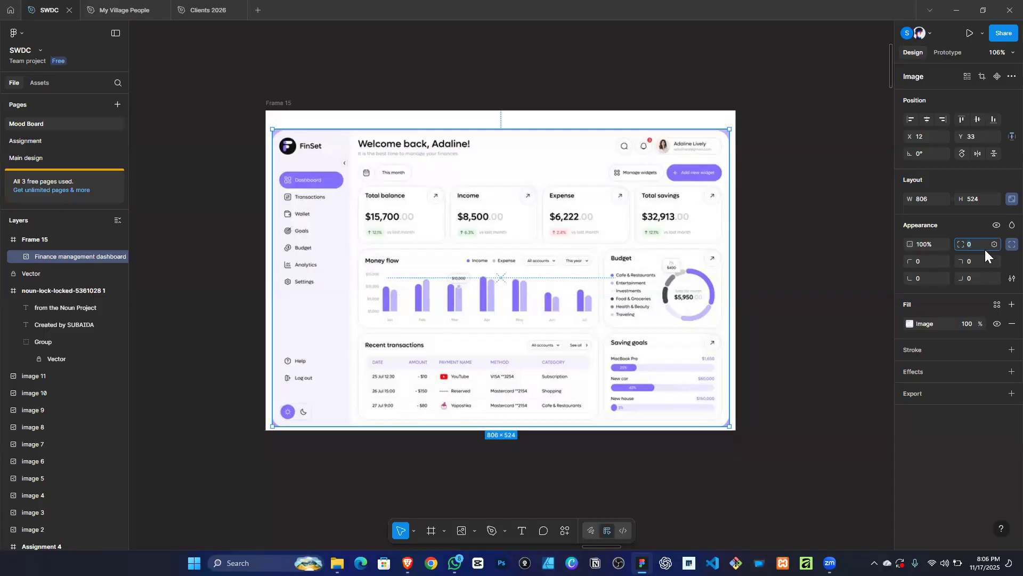
Set the dashboard image's corner radius to 27 after trying 5 and 18.
text(5)
key(Return)
text(18)
key(Return)
text(27)
key(Return)
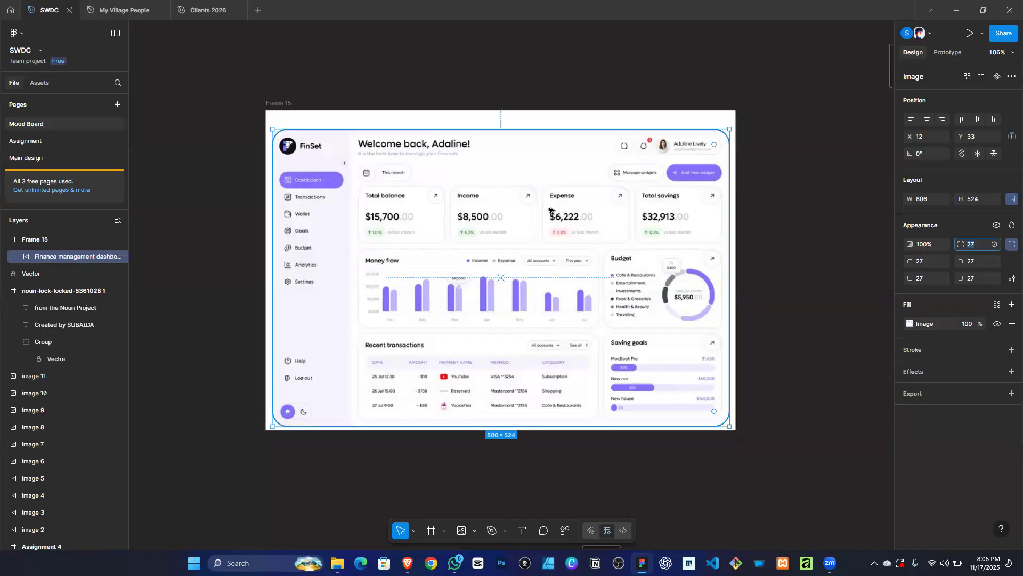
Trim the dashboard image's top edge to a height of 521, centre it vertically in the frame, and clear the selection.
scroll(549, 210, up, 5)
drag(460, 66, 460, 69)
scroll(462, 43, down, 10)
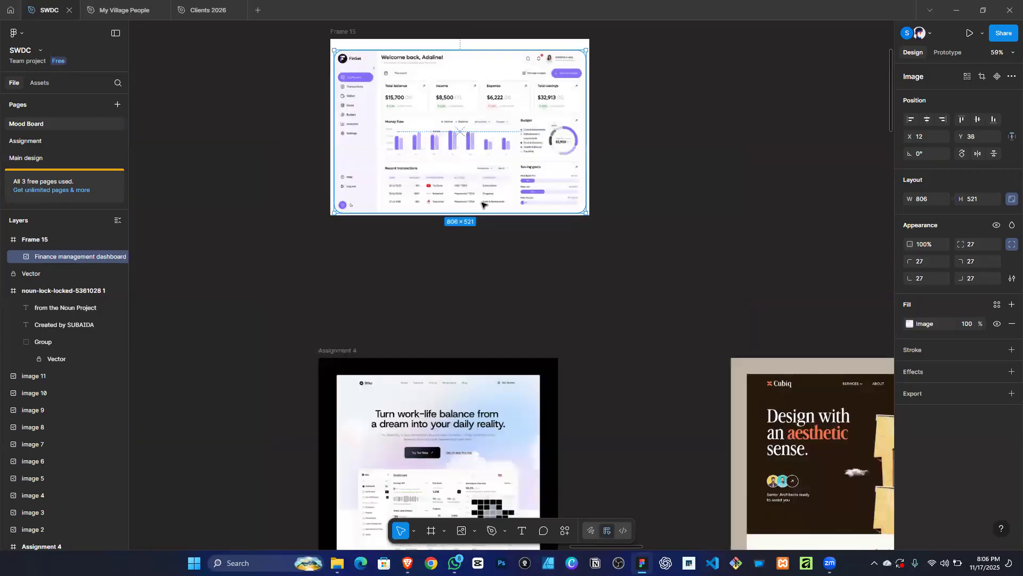
scroll(482, 204, up, 3)
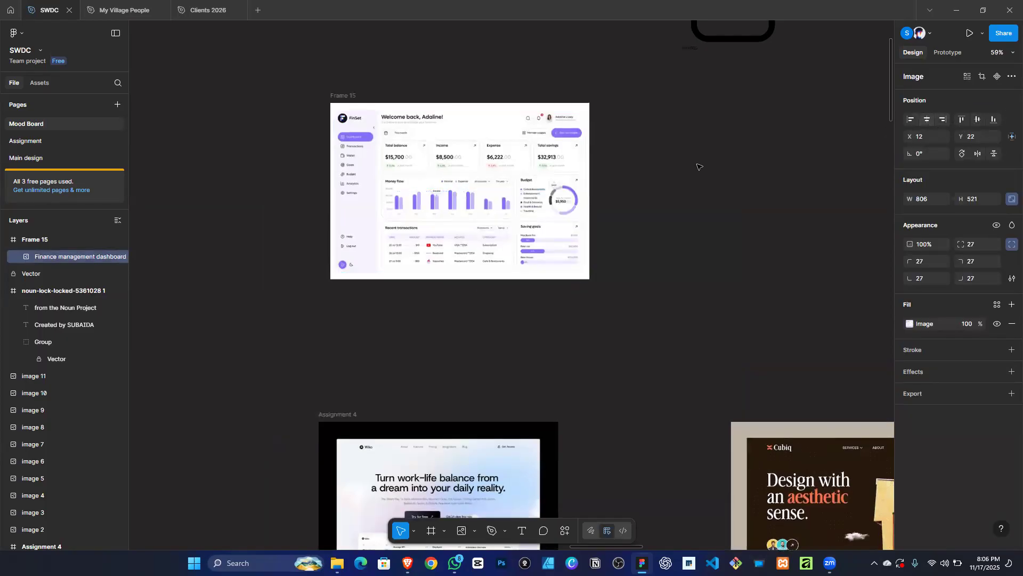
click(232, 171)
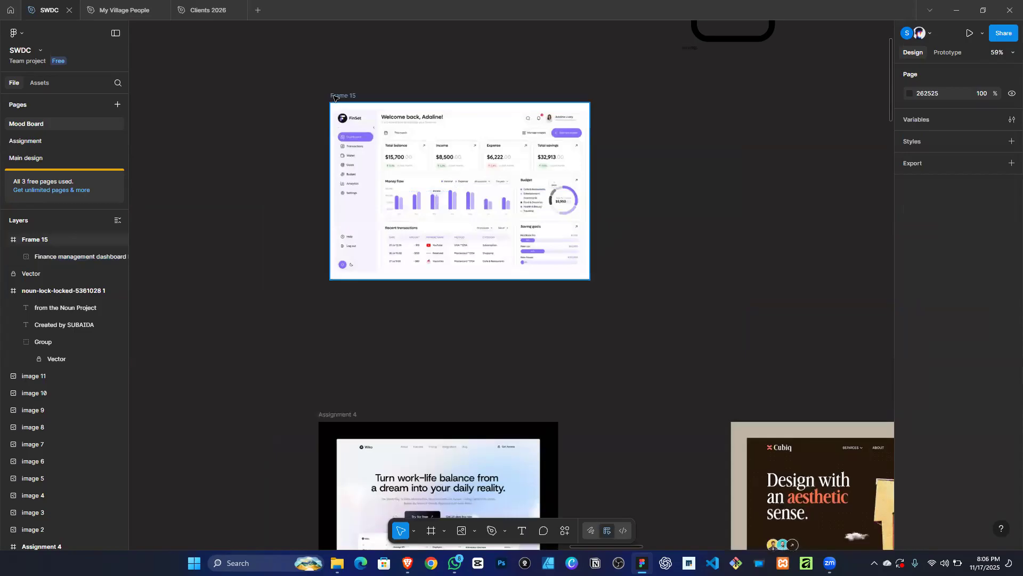
Widen the frame around the dashboard image to 844 by extending its right edge.
click(422, 175)
scroll(422, 175, up, 5)
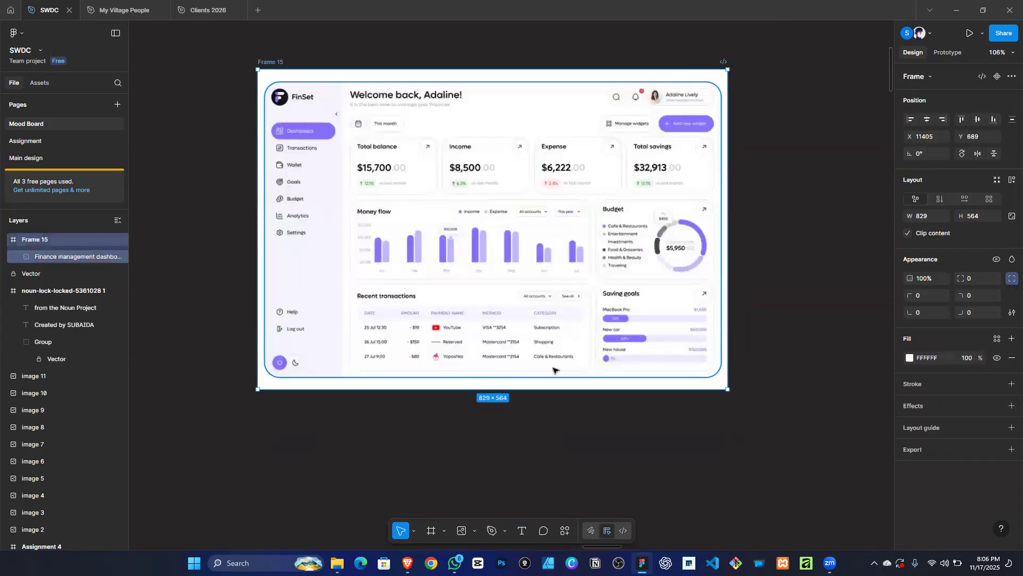
drag(736, 148, 736, 147)
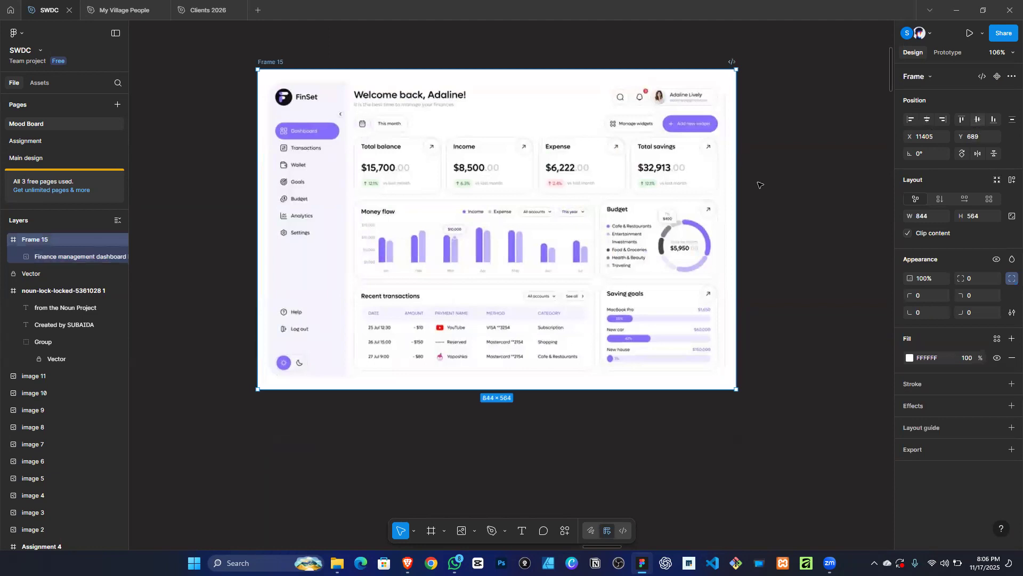
Set the dashboard frame's fill to light pink FFE5F9 and clear the selection.
click(909, 358)
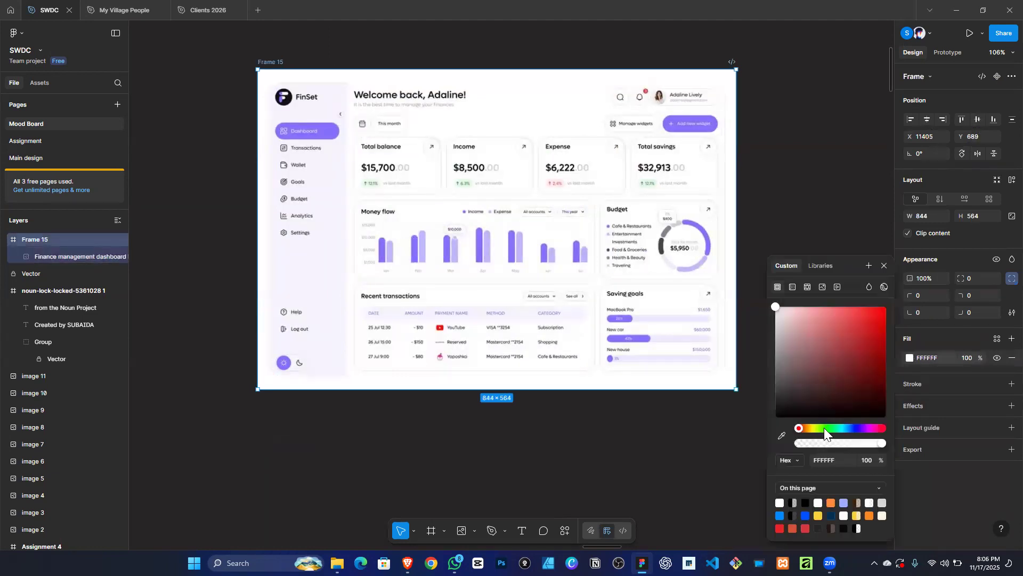
click(865, 428)
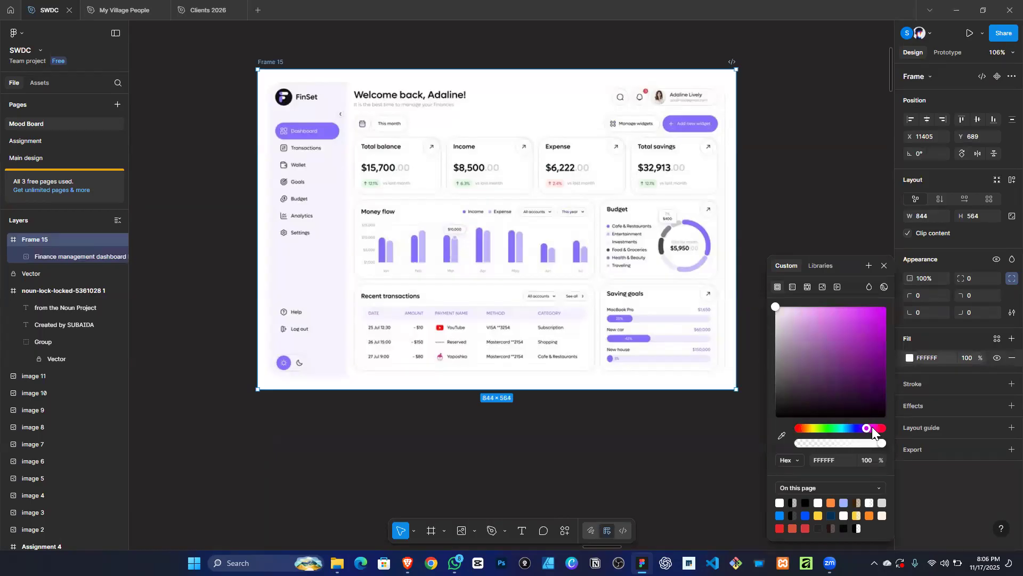
drag(782, 303, 787, 304)
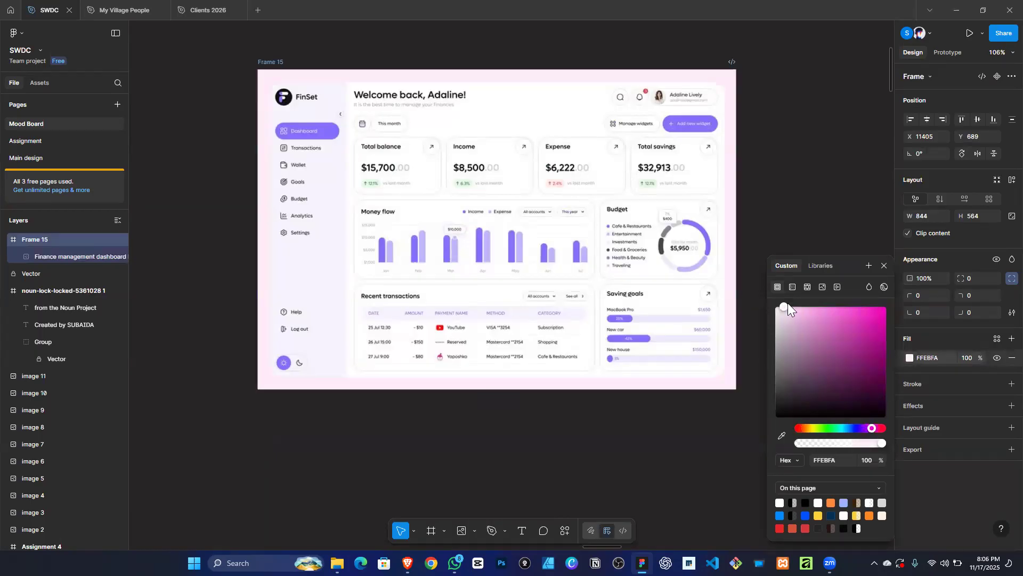
click(788, 165)
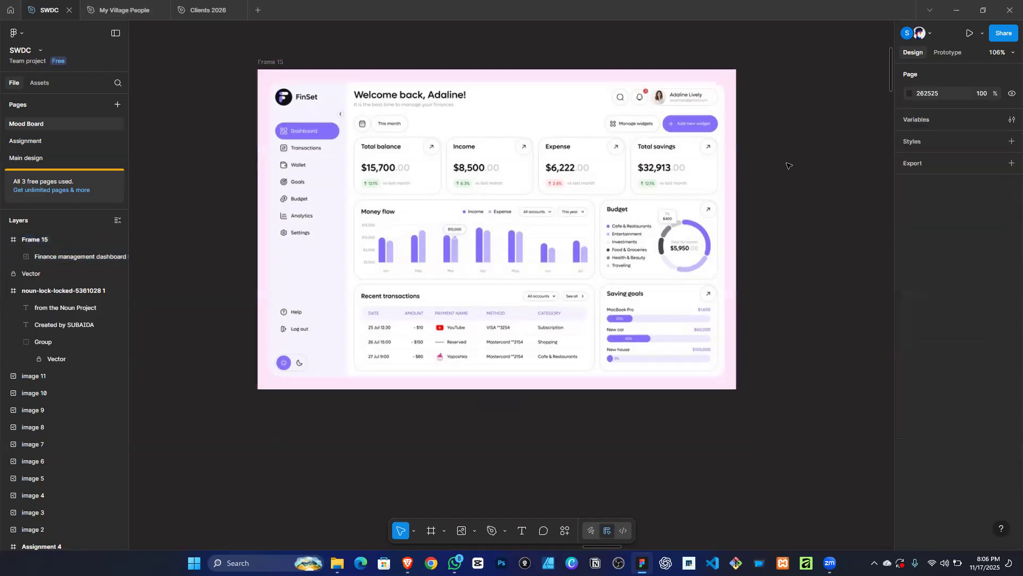
Export the dashboard frame as a 1x PNG named "bg image" into the SMO CLASSES folder.
click(271, 61)
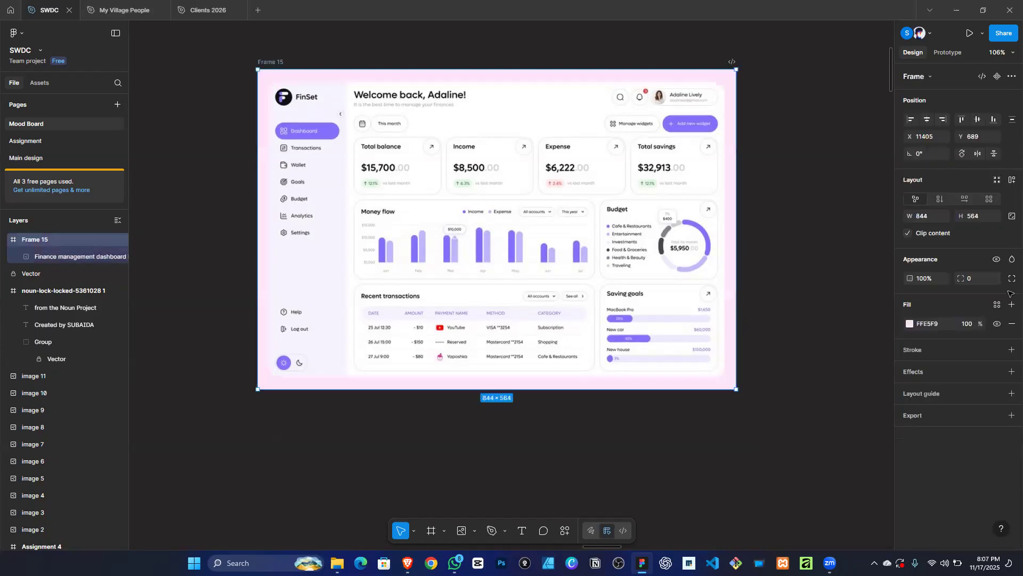
click(1011, 278)
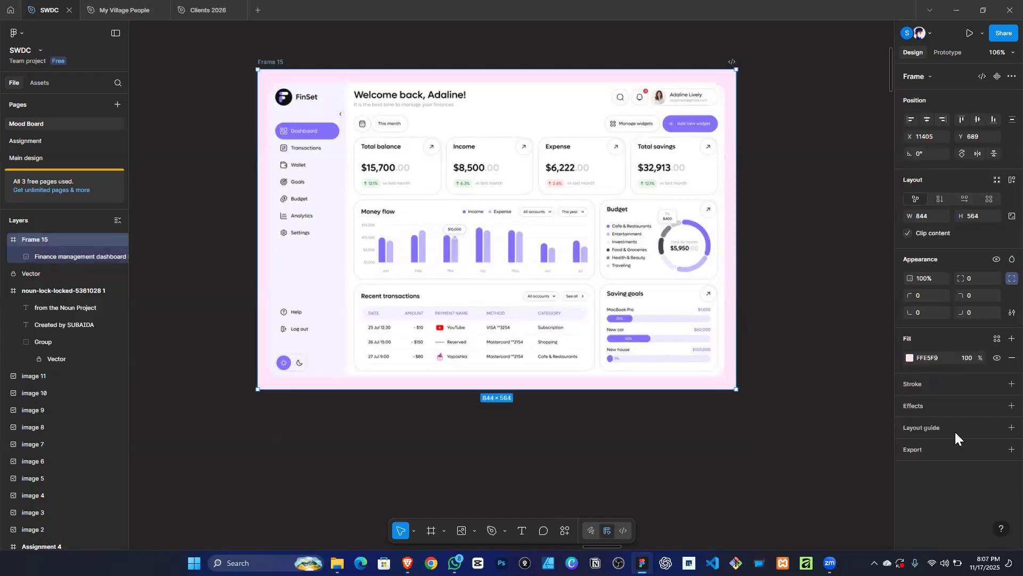
click(1011, 449)
click(958, 490)
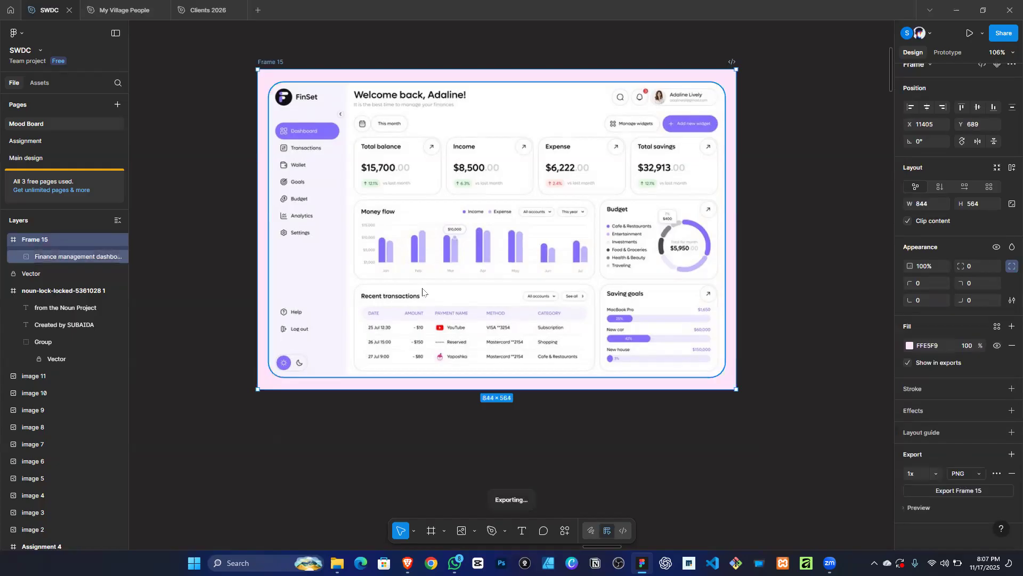
text(bg)
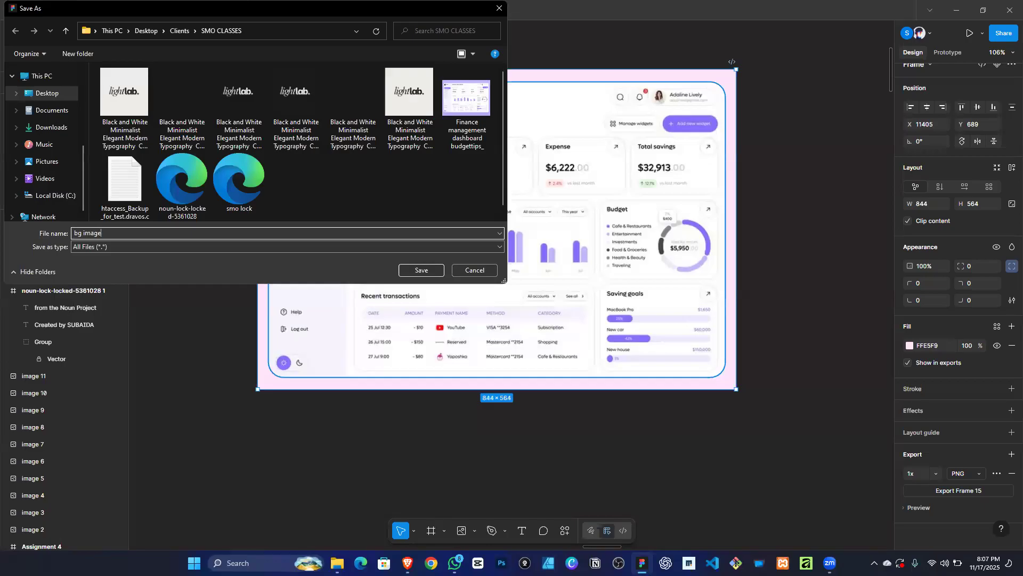
text( image)
key(Return)
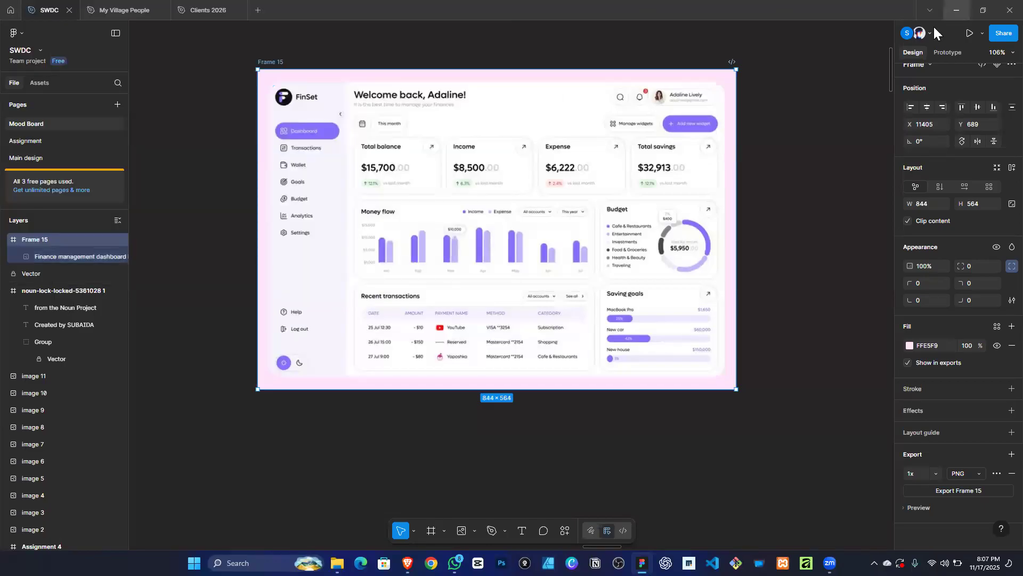
Switch to the Home page in Elementor and add an Image widget to the empty container below the hero buttons.
click(957, 9)
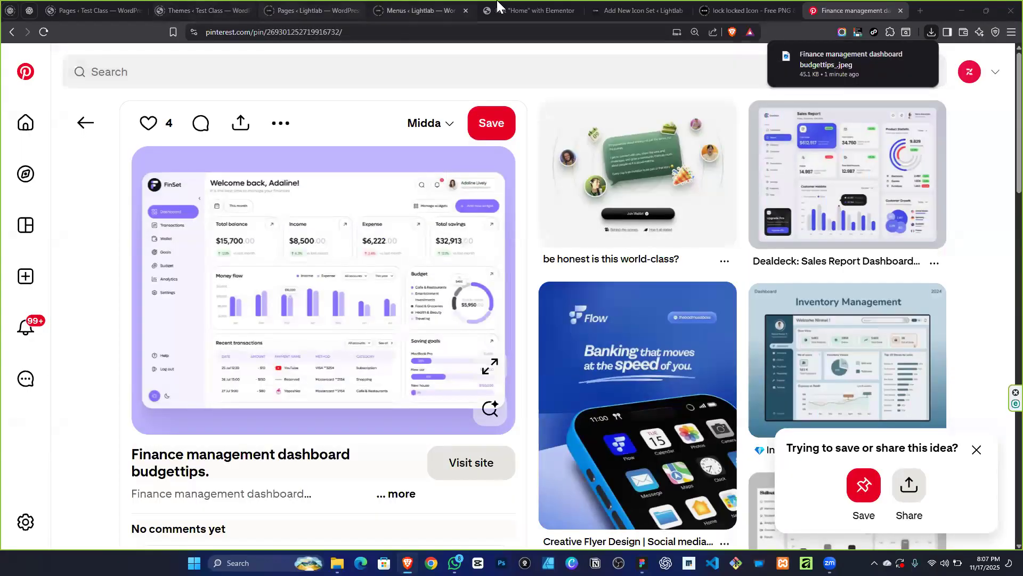
click(523, 10)
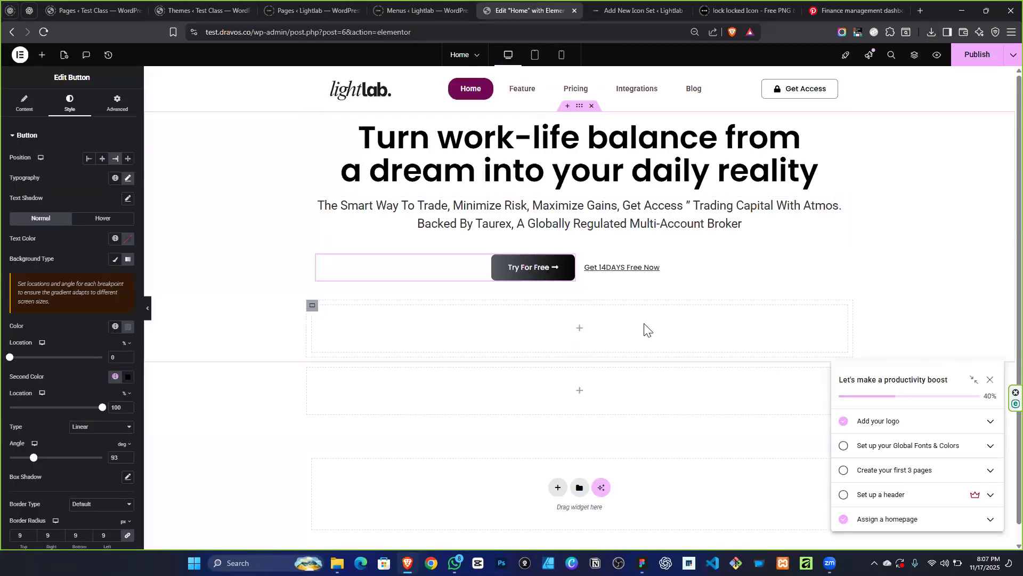
click(43, 57)
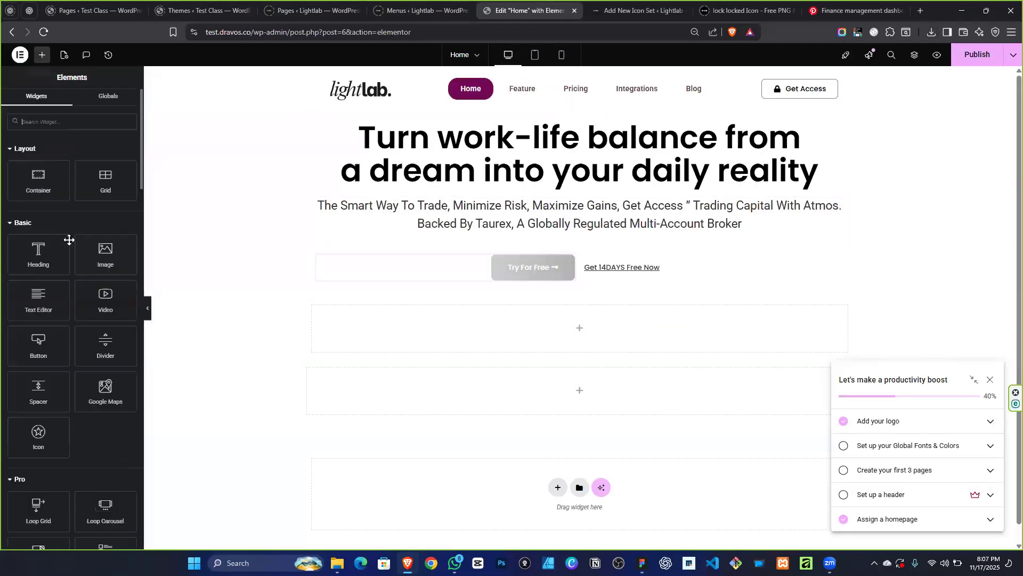
drag(495, 342, 521, 338)
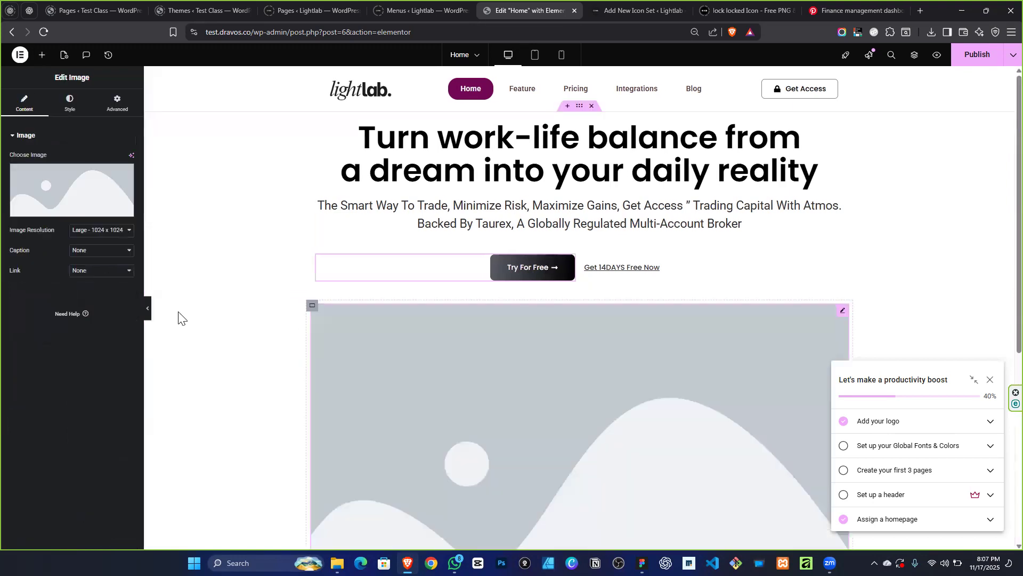
Upload the "bg image" file from the SMO CLASSES folder and use it as the hero image.
click(61, 173)
click(140, 91)
click(561, 271)
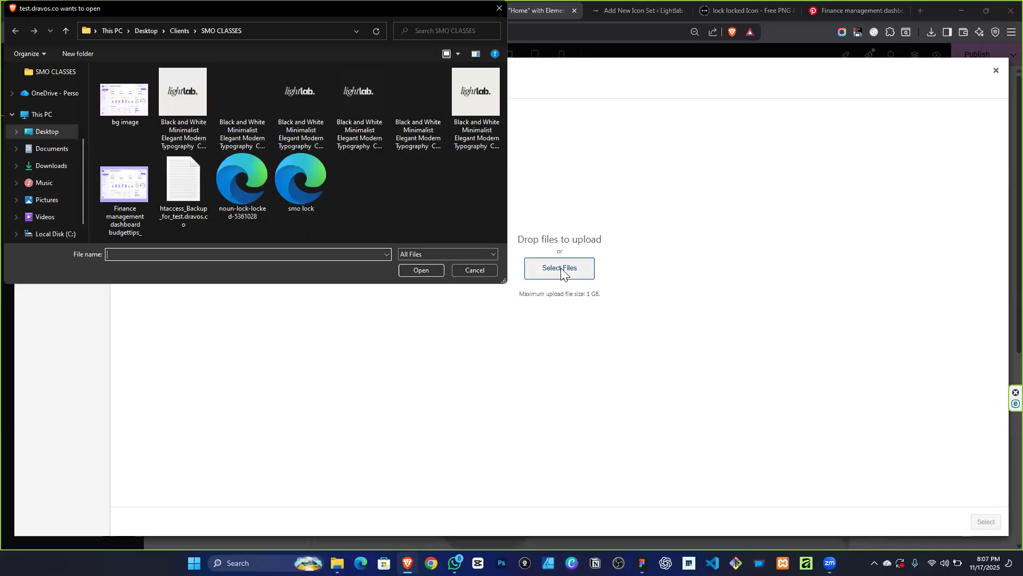
click(128, 118)
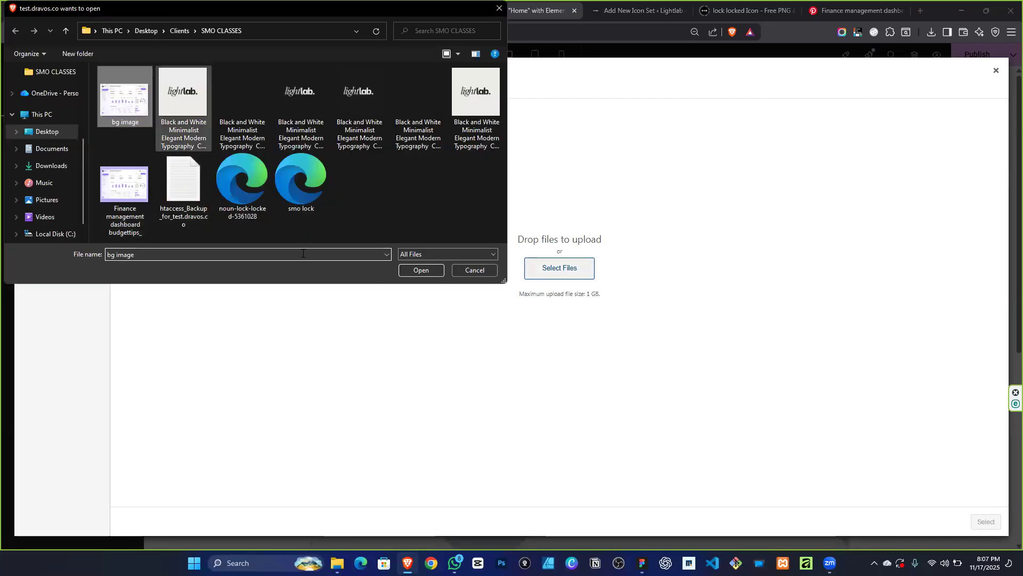
click(423, 268)
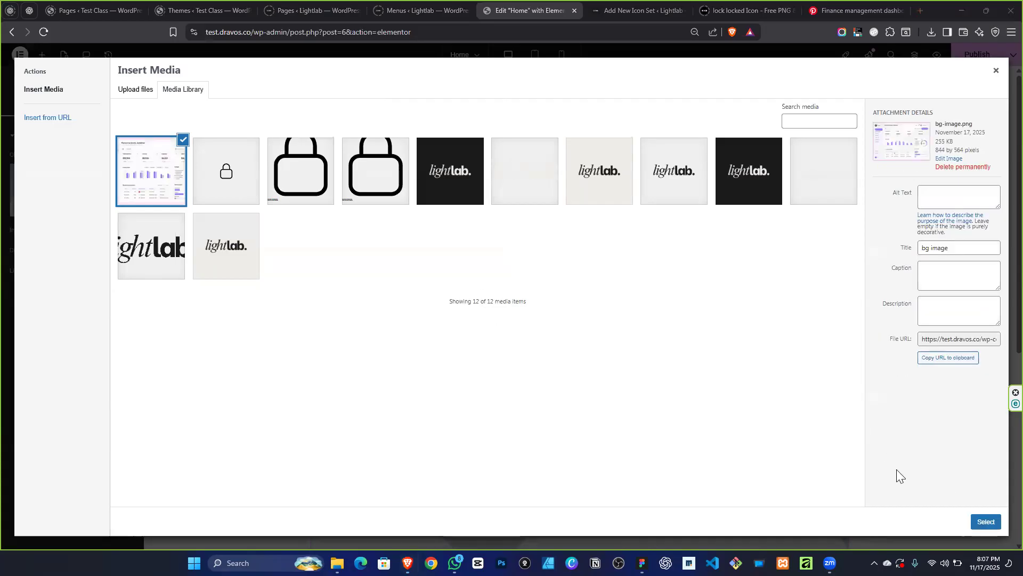
click(985, 522)
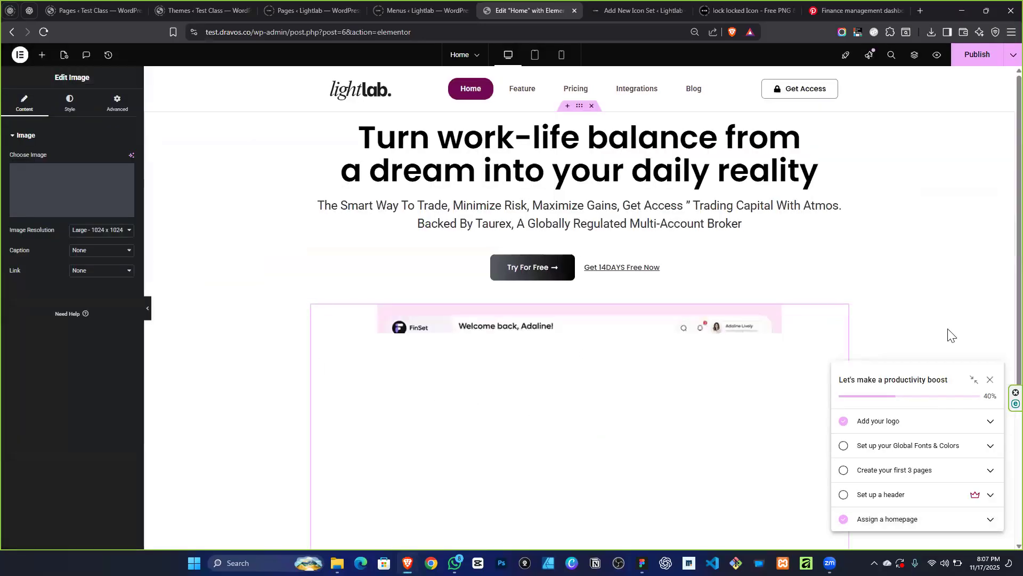
Set the hero image's width to 100% and dismiss the productivity checklist.
click(70, 102)
drag(10, 189, 122, 191)
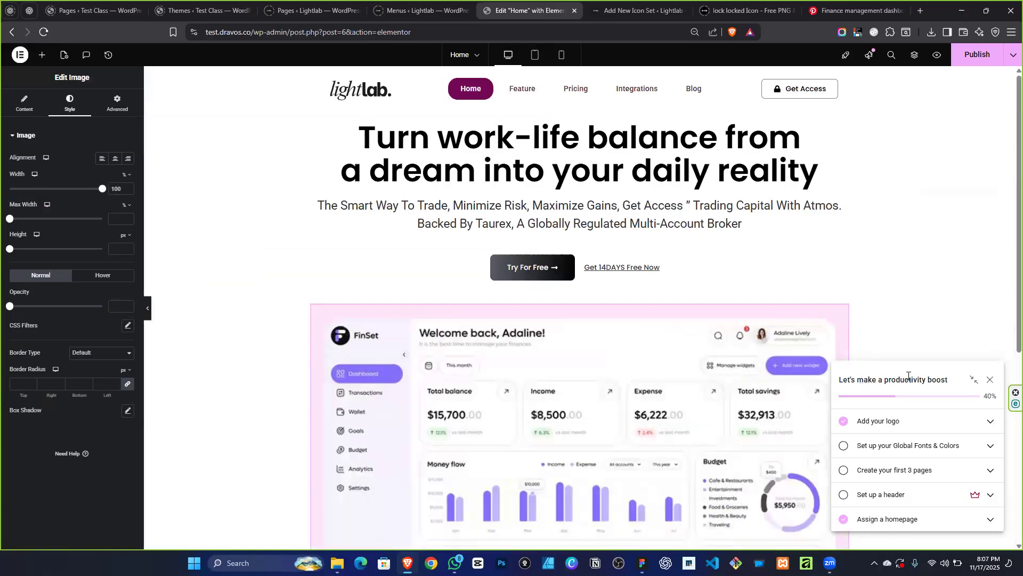
click(989, 379)
click(970, 137)
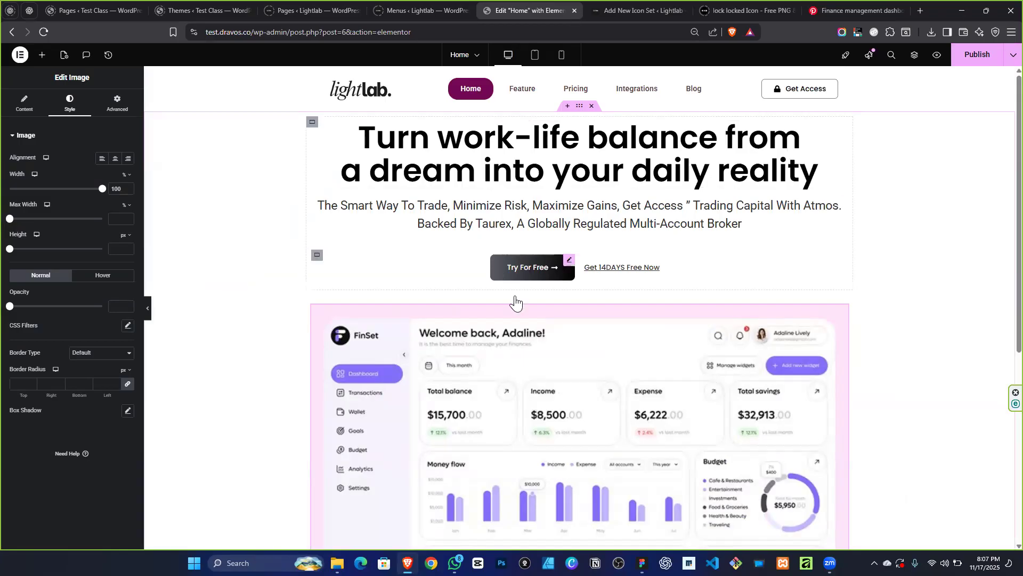
Set the hero section container's padding to 0 on all sides, and its top padding to 100 px after trying 70.
scroll(390, 330, down, 2)
scroll(532, 327, down, 2)
scroll(532, 327, up, 4)
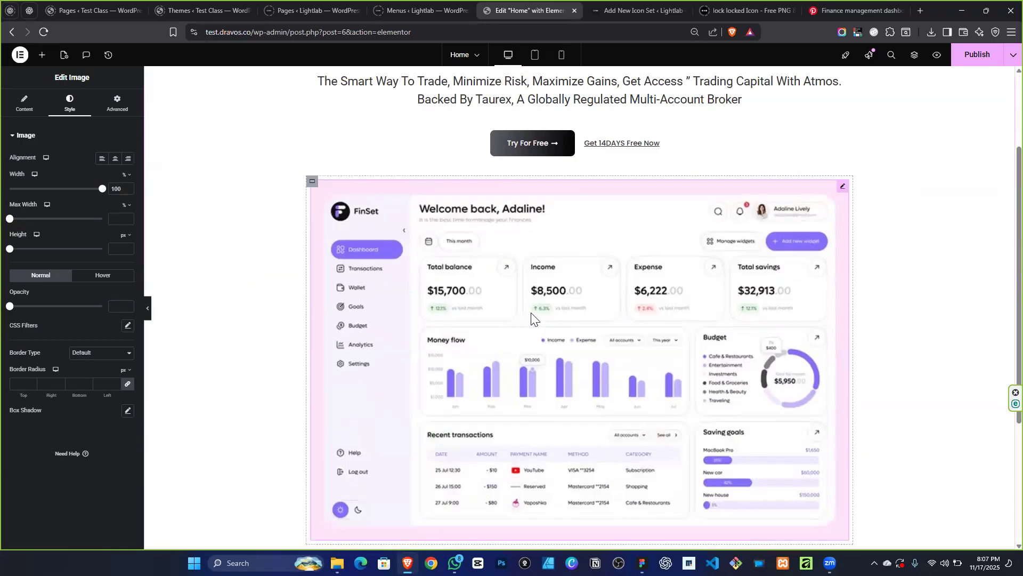
click(341, 138)
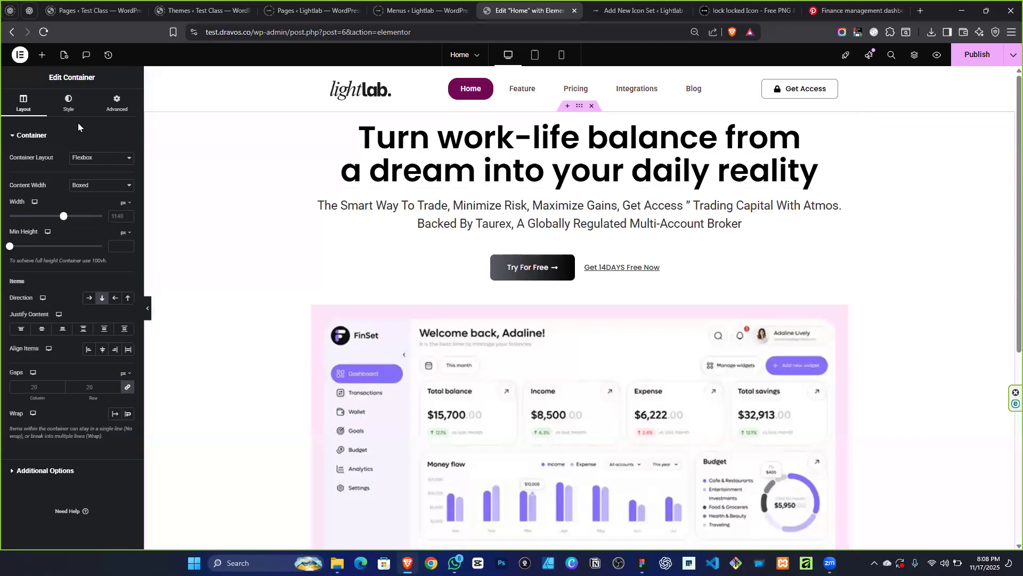
click(115, 106)
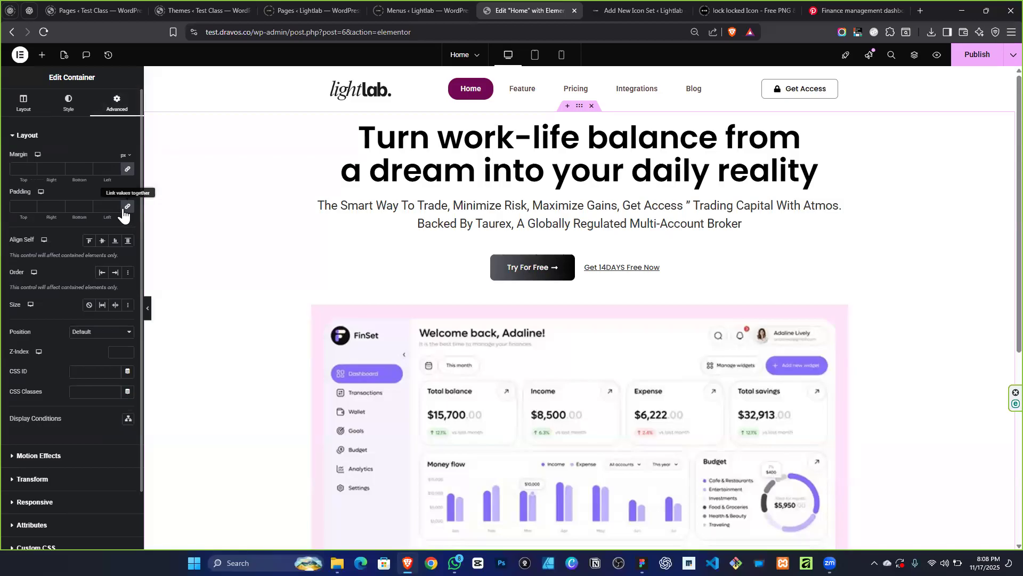
click(22, 206)
text(0)
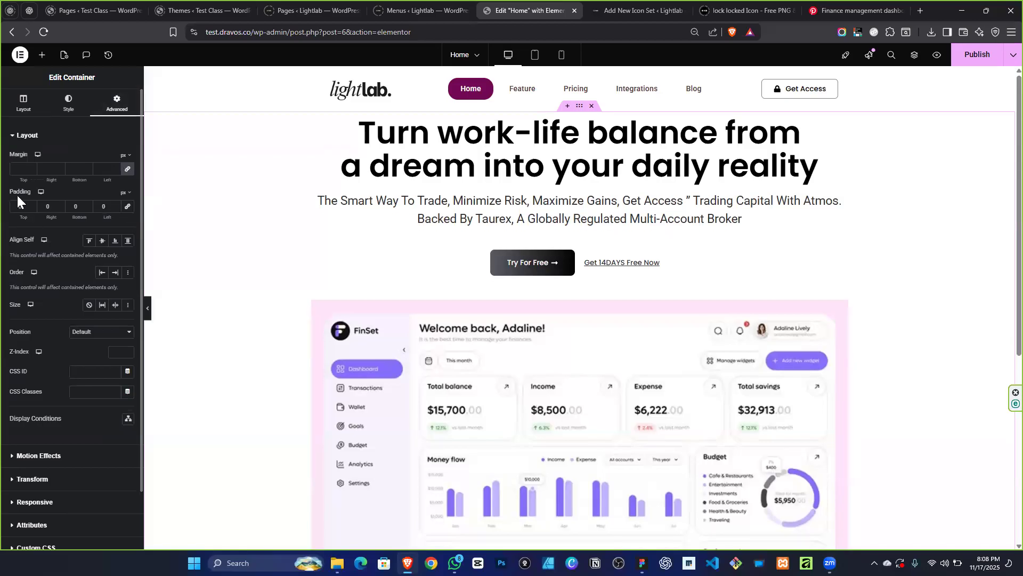
text(70)
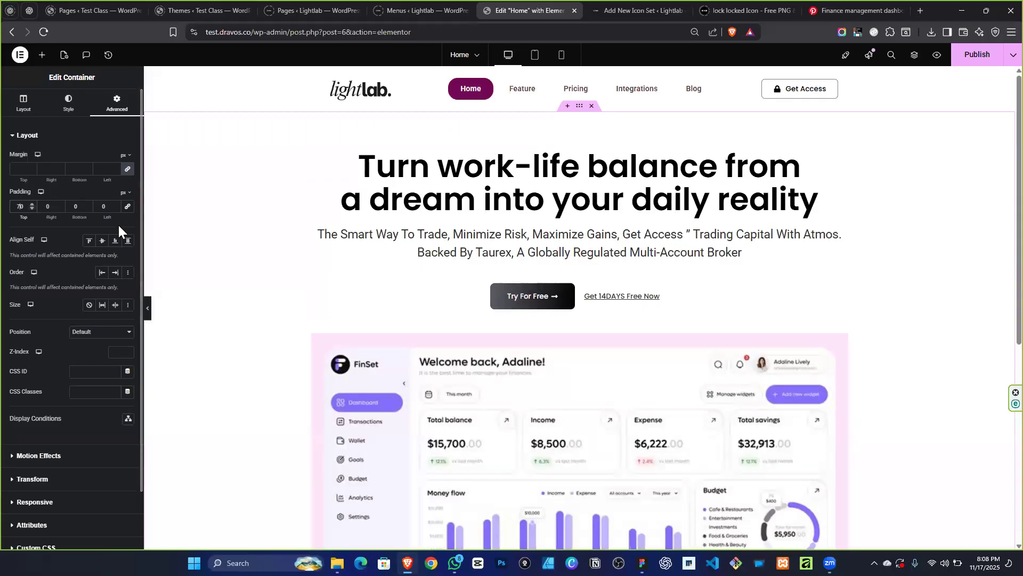
key(BackSpace)
text(100)
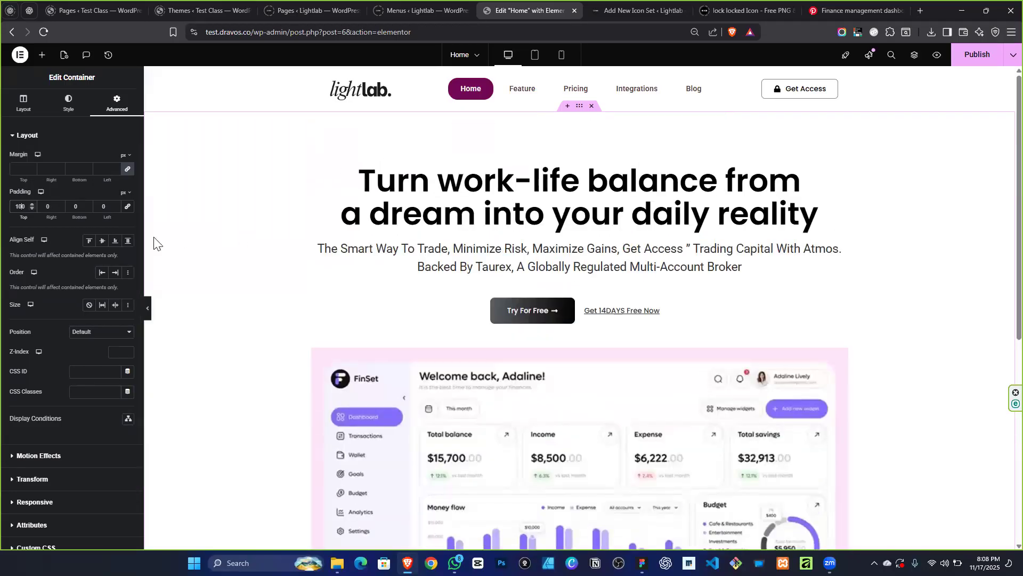
Set the hero description's font size to 19 px and start a new paragraph at "Backed By Taurex".
scroll(977, 247, down, 7)
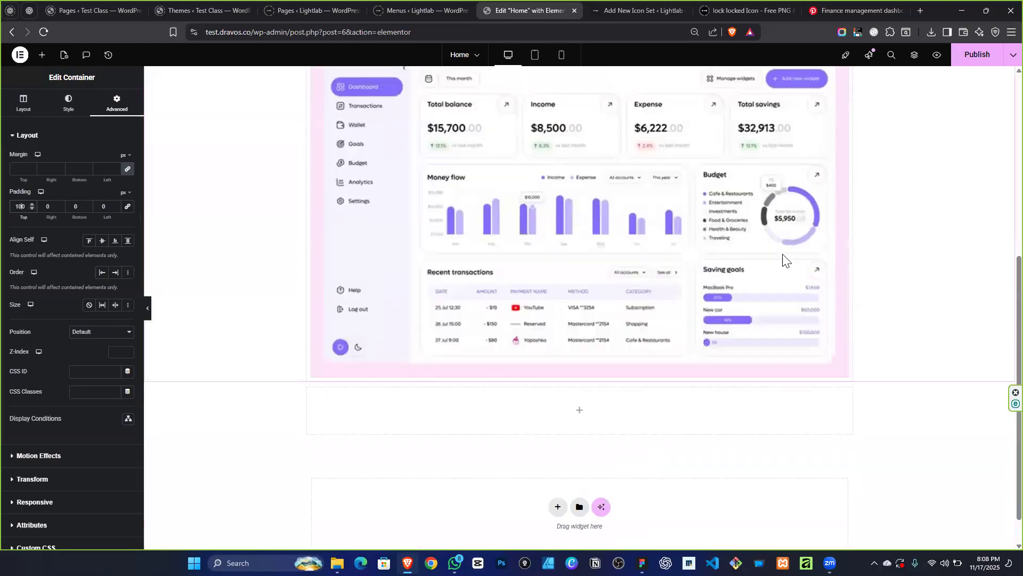
scroll(635, 406, up, 3)
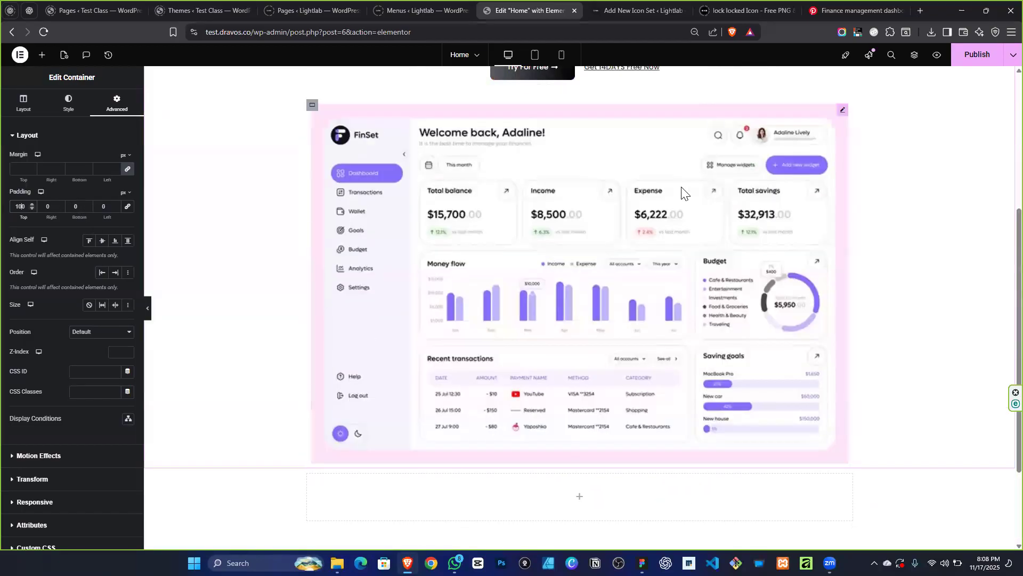
scroll(681, 192, up, 4)
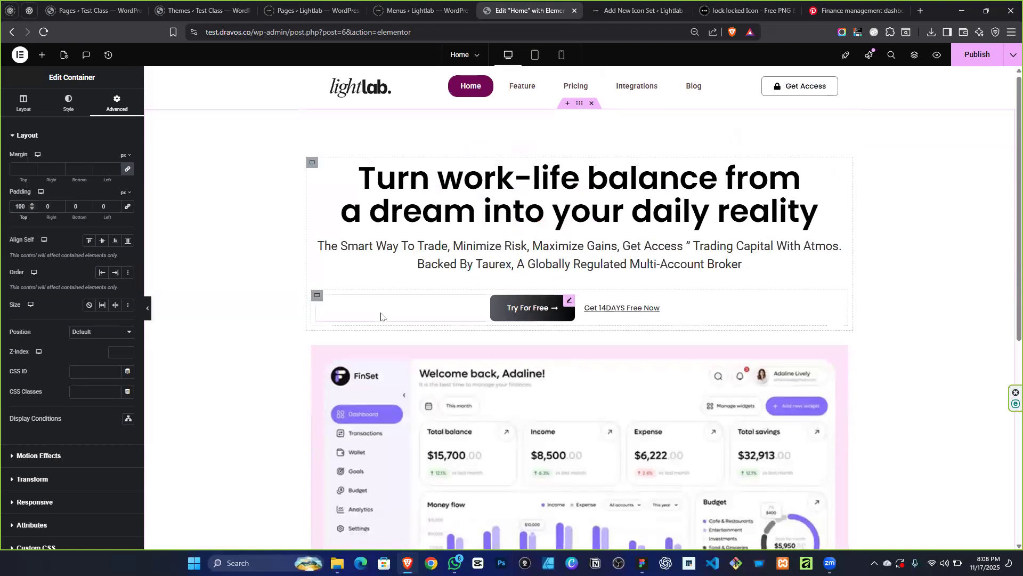
scroll(416, 257, down, 5)
scroll(428, 258, up, 2)
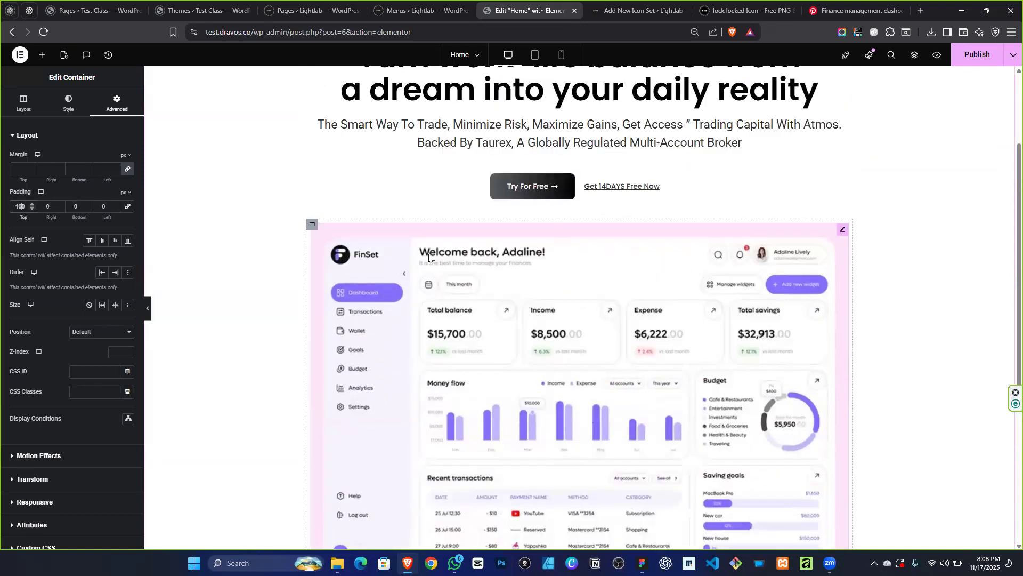
click(313, 225)
scroll(530, 241, up, 2)
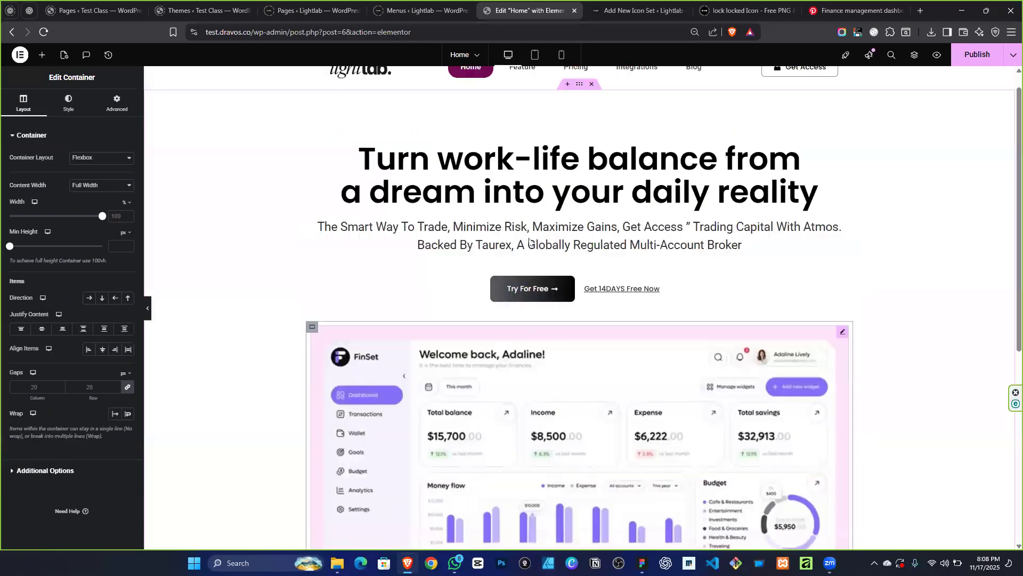
scroll(530, 240, up, 1)
click(549, 261)
click(69, 102)
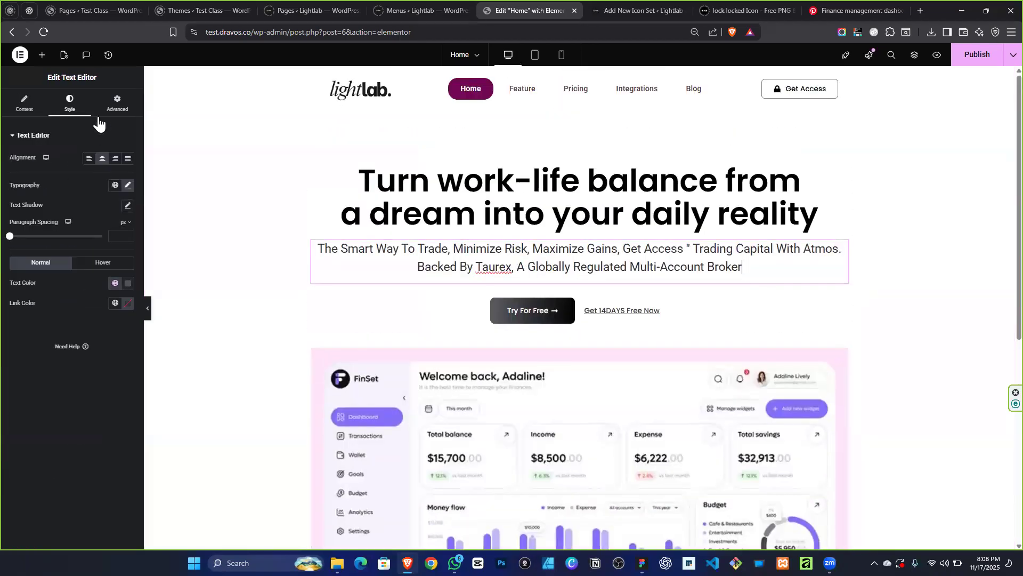
click(130, 186)
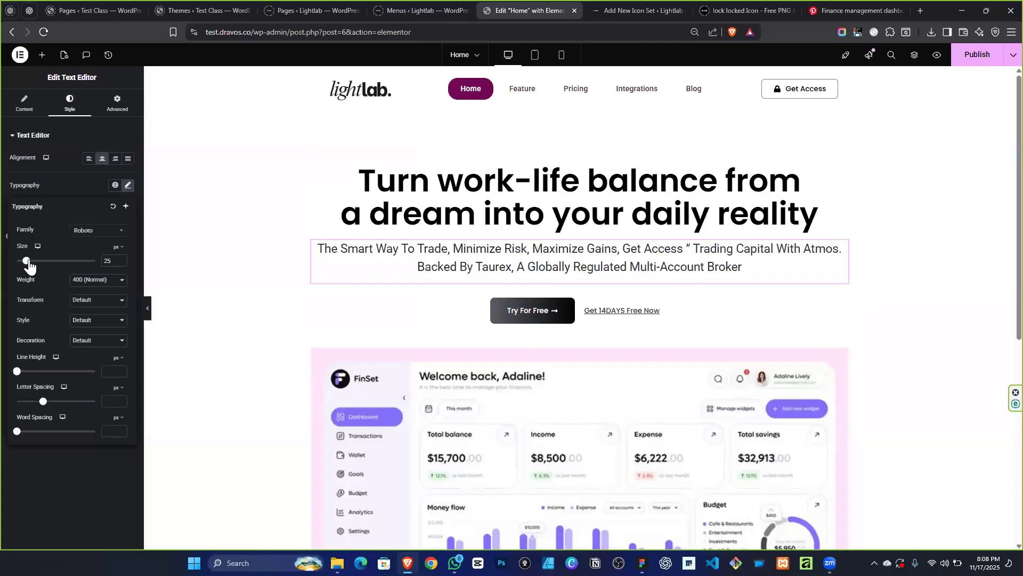
drag(27, 263, 24, 263)
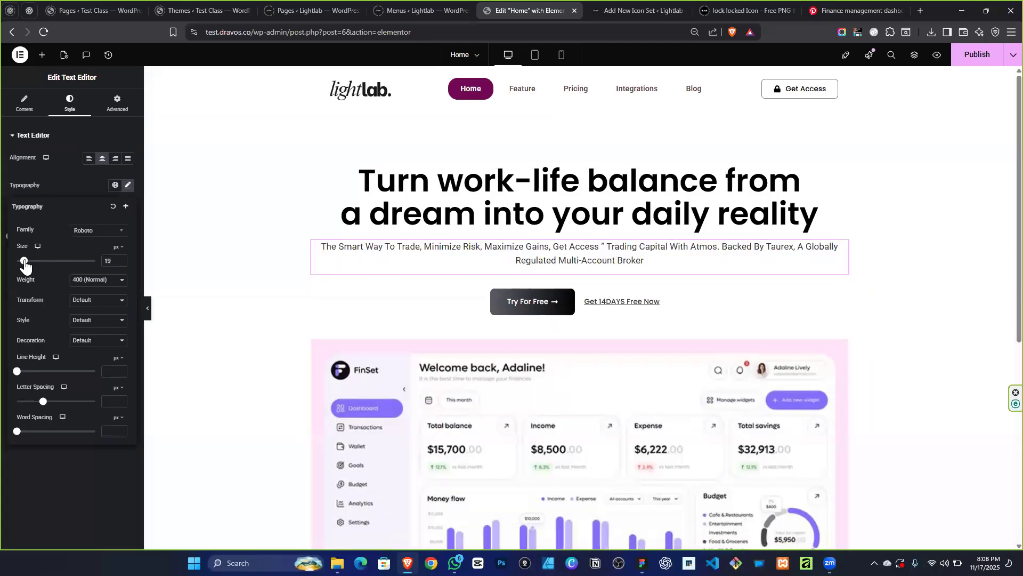
click(21, 107)
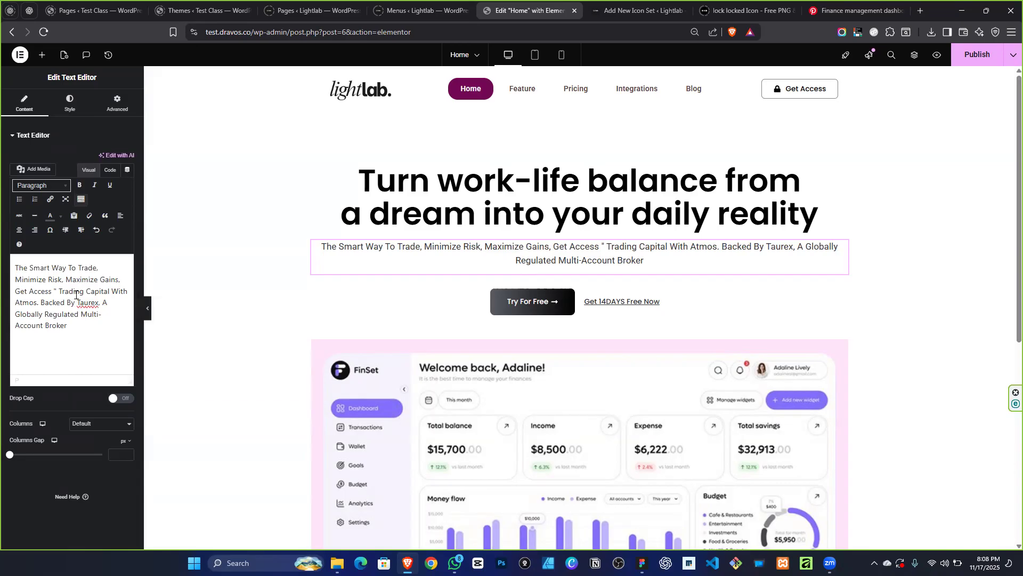
key(Return)
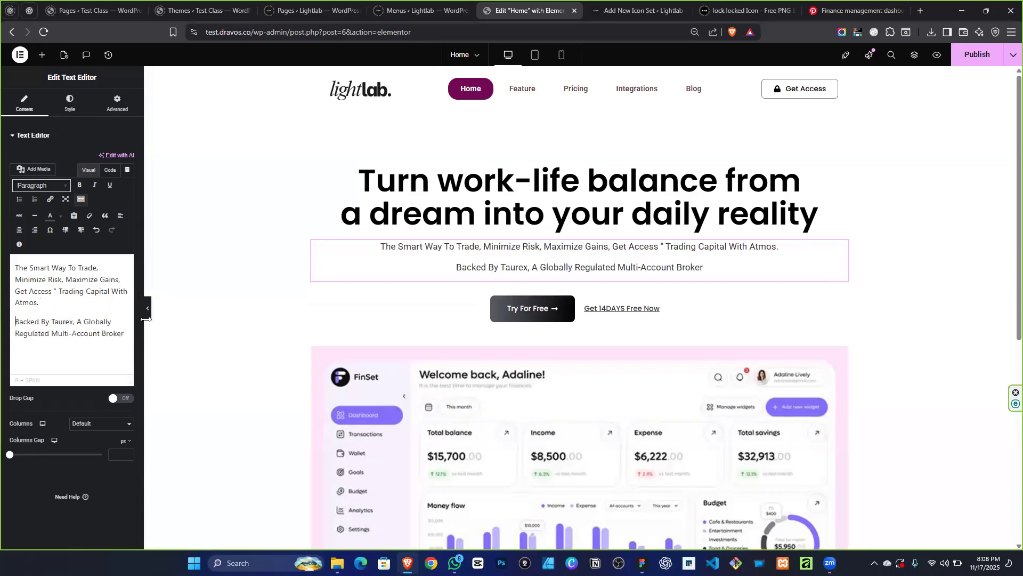
Set the hero description's line height to 20 px.
click(70, 104)
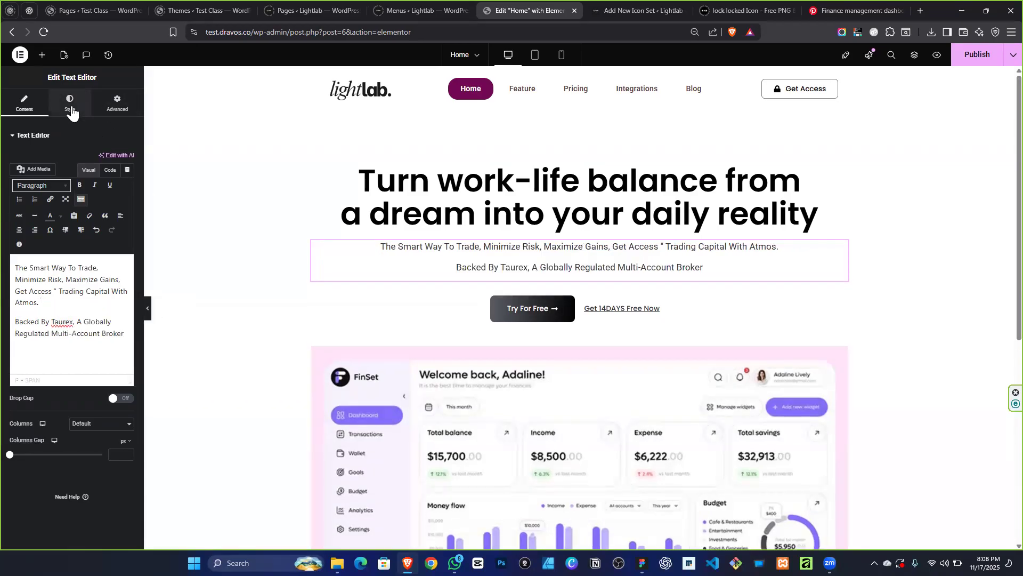
click(128, 185)
mouse_move(31, 371)
mouse_down()
mouse_move(21, 372)
mouse_move(33, 373)
mouse_up()
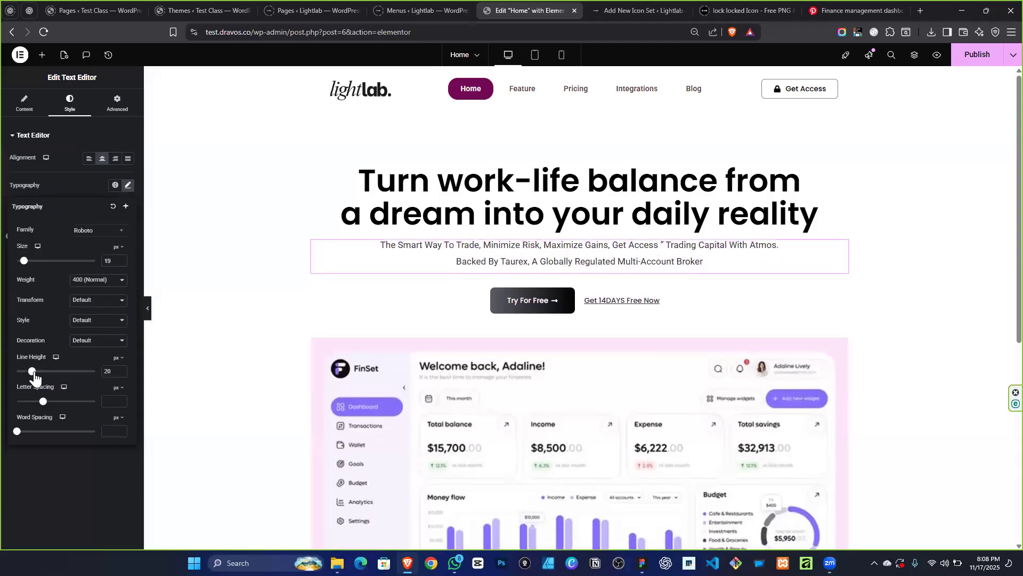
click(905, 210)
click(842, 11)
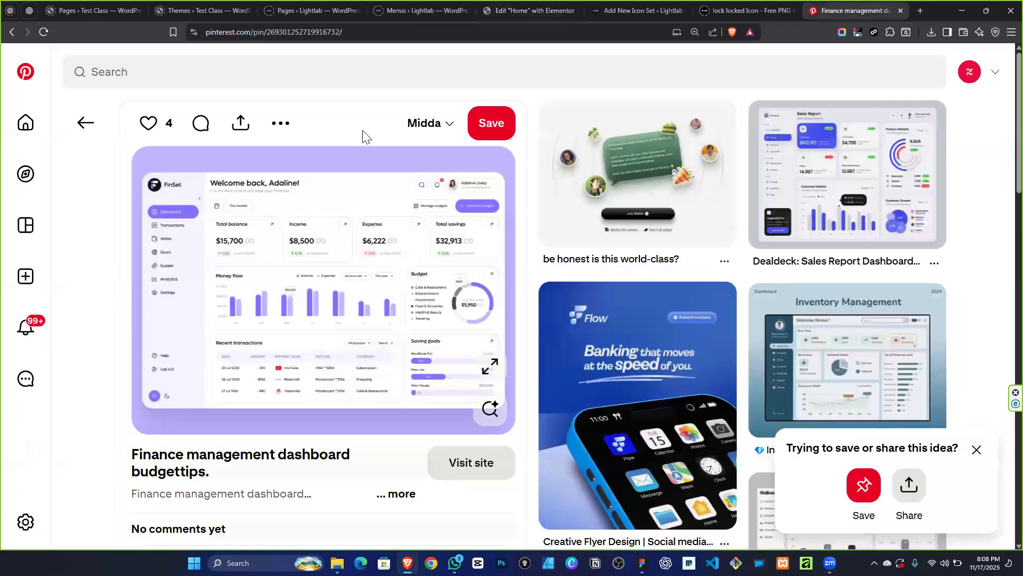
click(314, 67)
text(4)
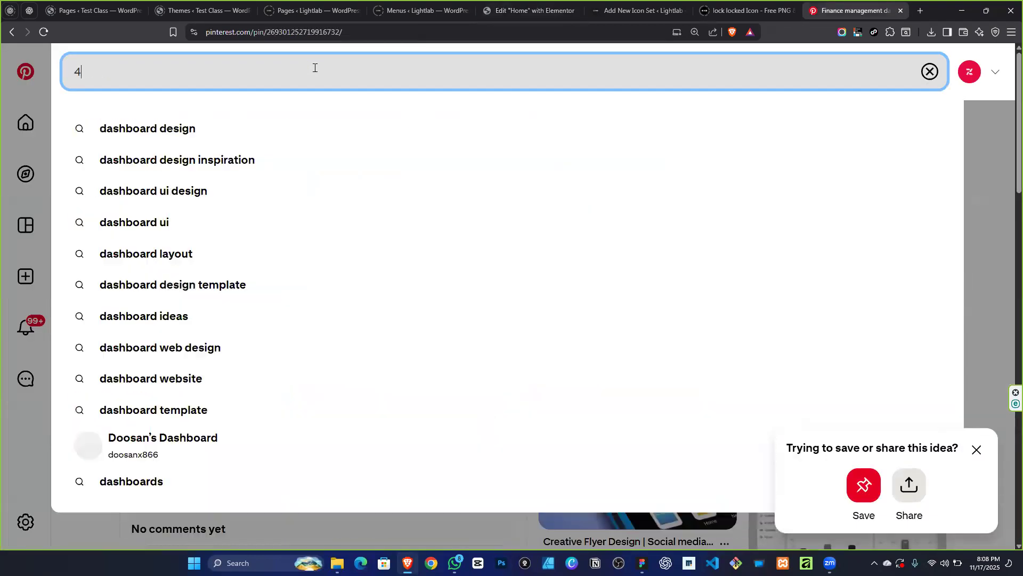
text(k)
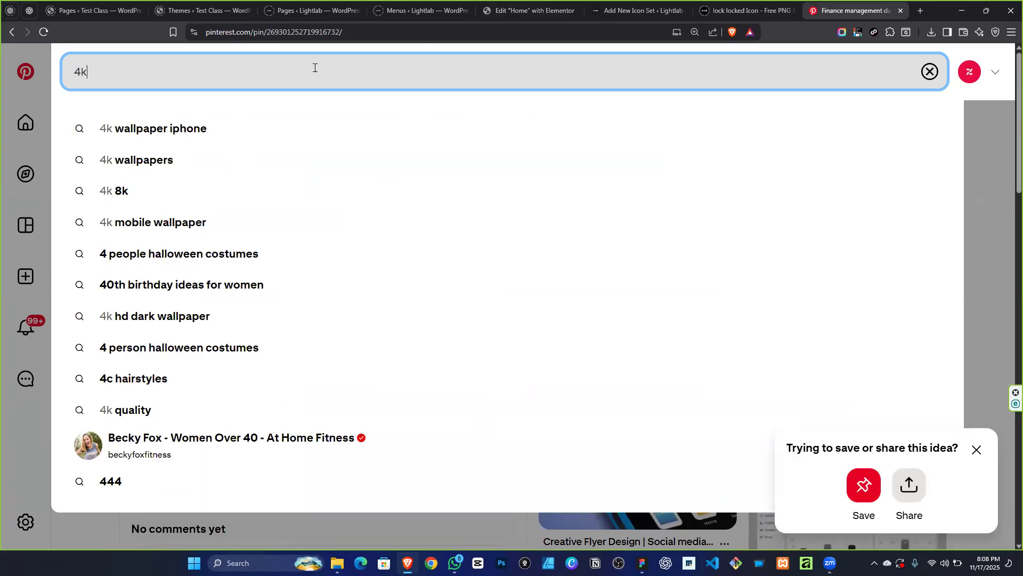
text( desktop)
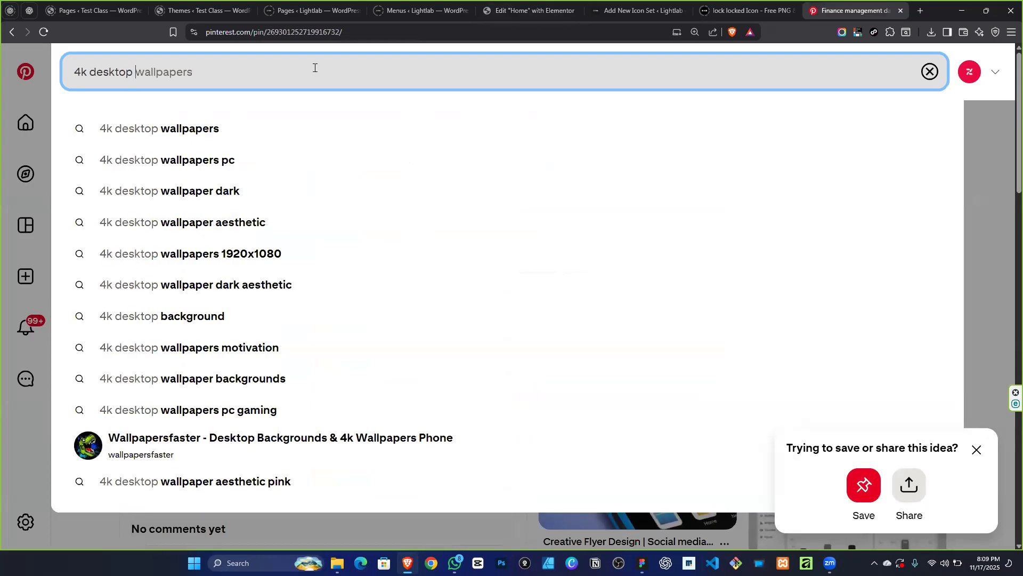
Open the Unsplash website in a new browser tab and search the web for "imagefx" in another.
click(920, 7)
text(unsp)
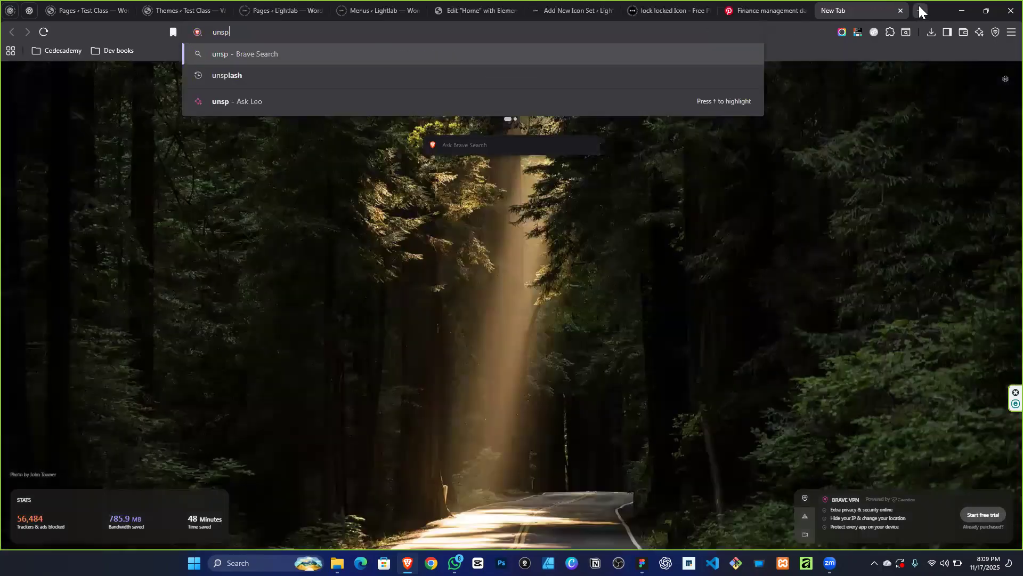
text(lash)
key(Return)
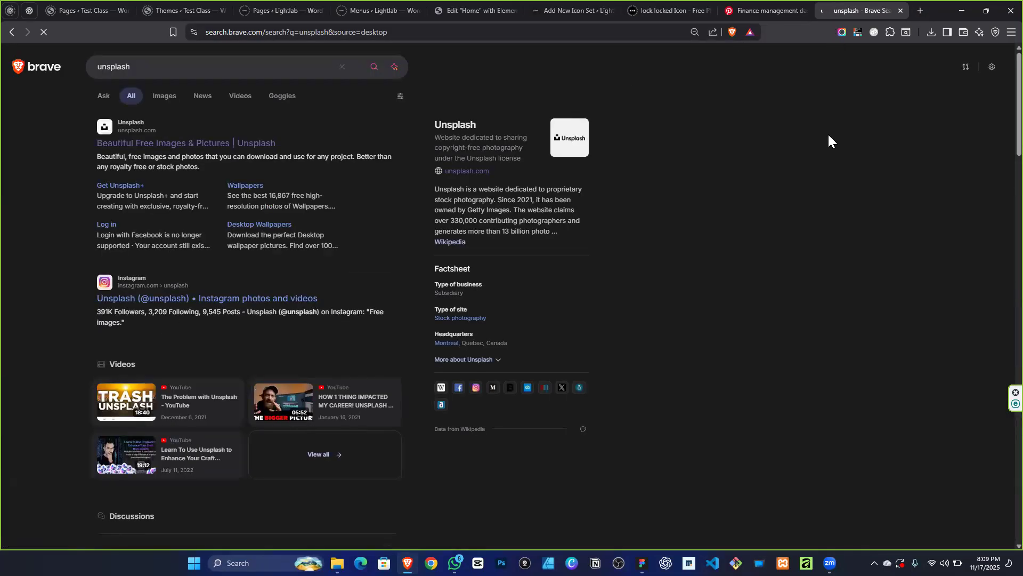
click(919, 11)
text(imagefx)
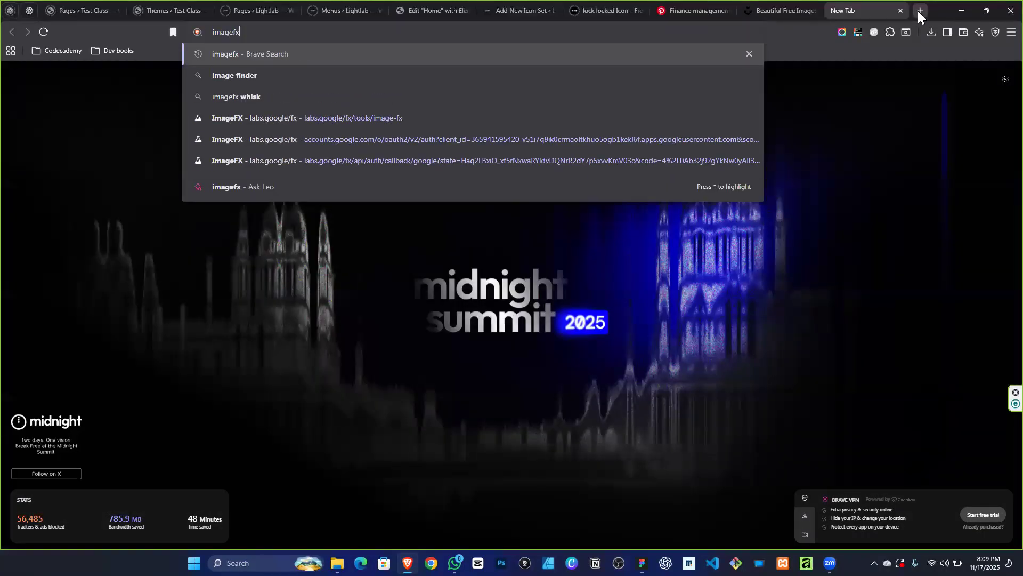
key(Return)
Search Unsplash for "colorful clouds backgroud" photos.
click(778, 17)
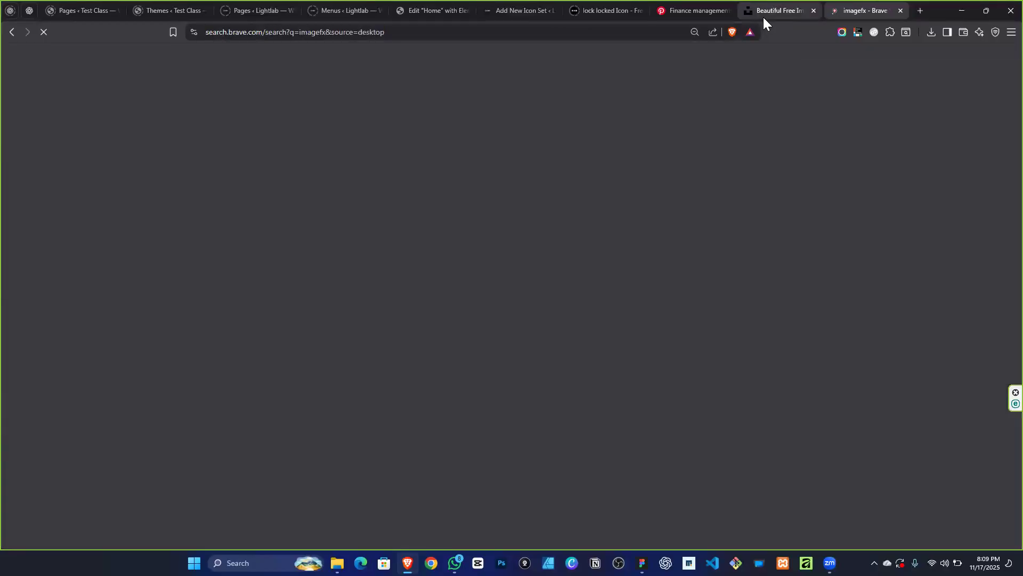
key(ctrl+minus)
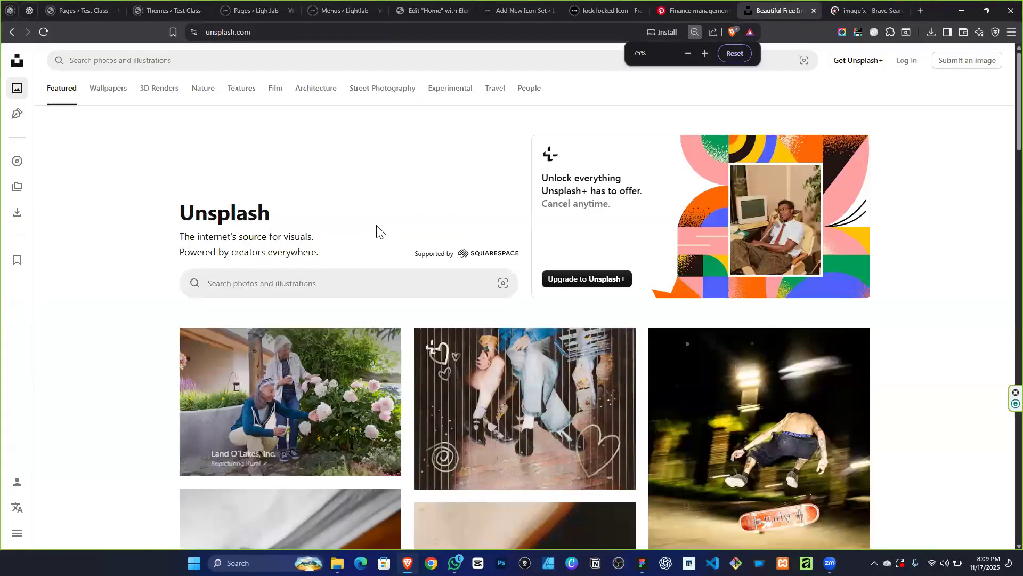
scroll(479, 267, down, 5)
key(ctrl+minus)
scroll(333, 161, up, 5)
click(343, 59)
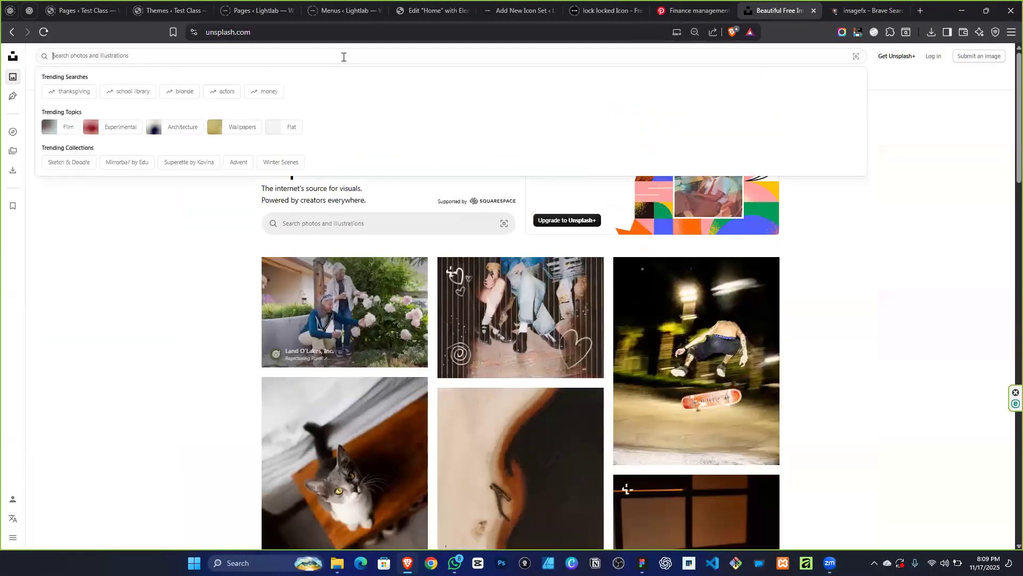
text(colorful)
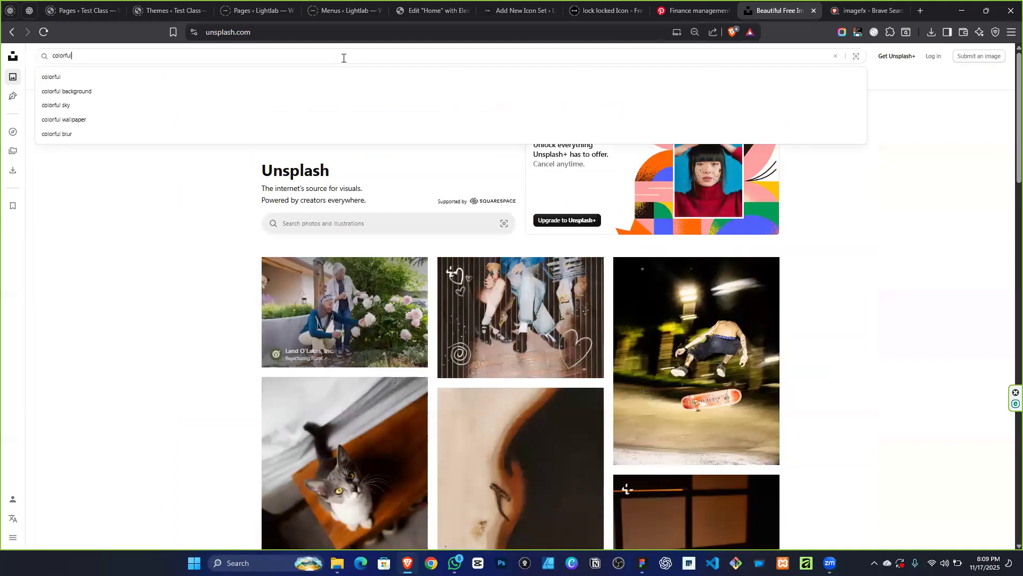
text( clouds ba)
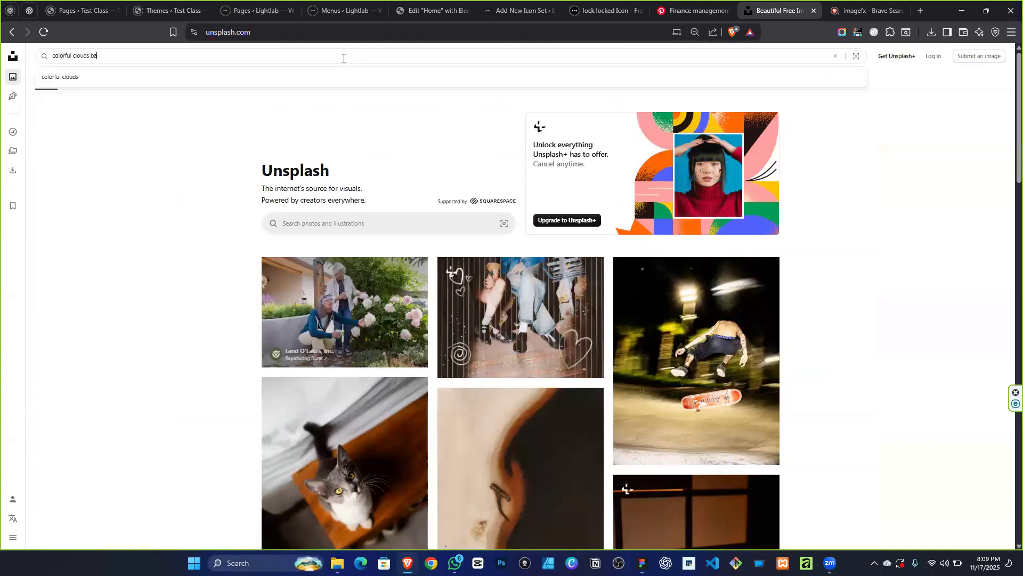
text(ckgroud)
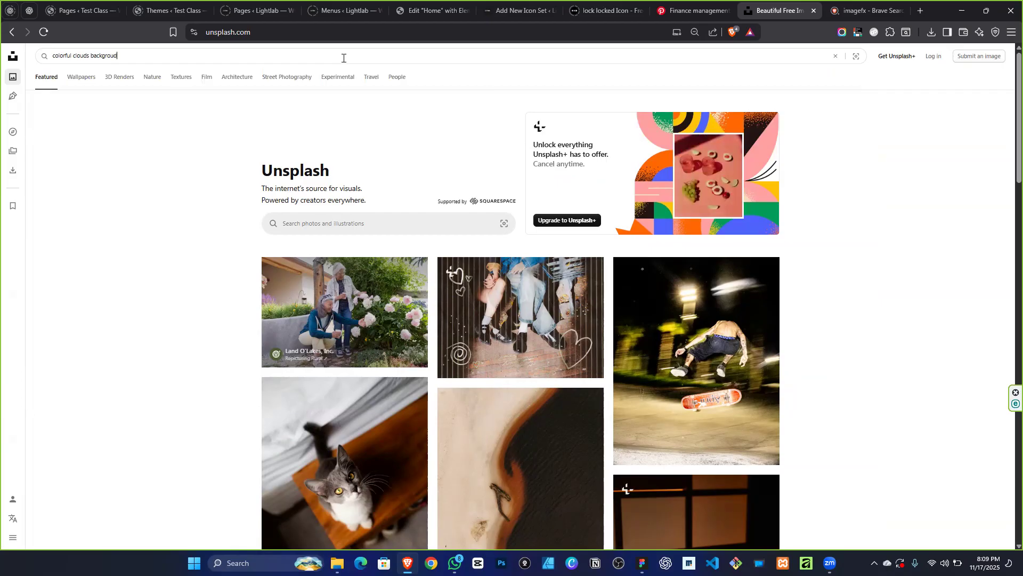
key(Return)
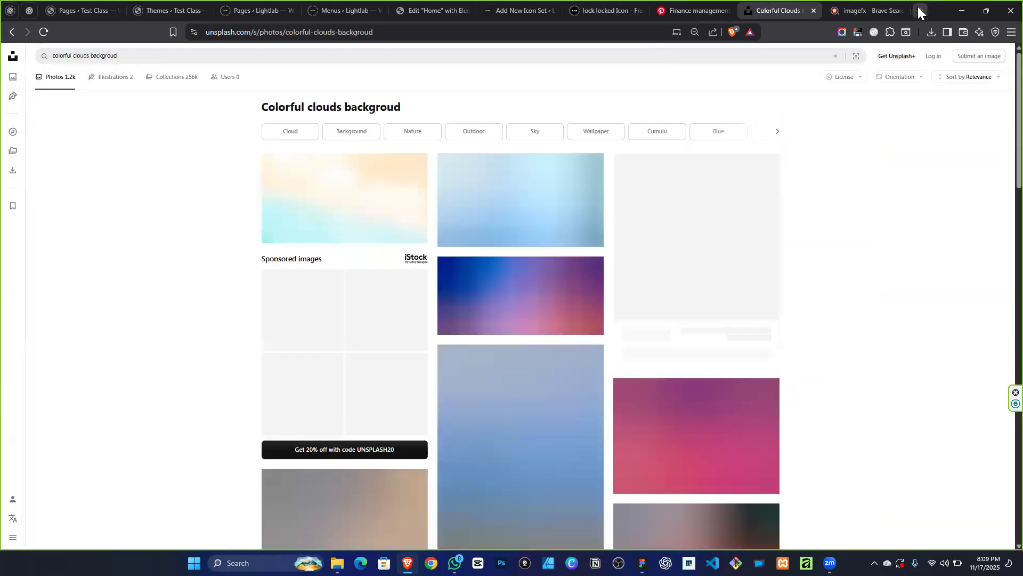
Open freepik.com in a new browser tab.
click(920, 9)
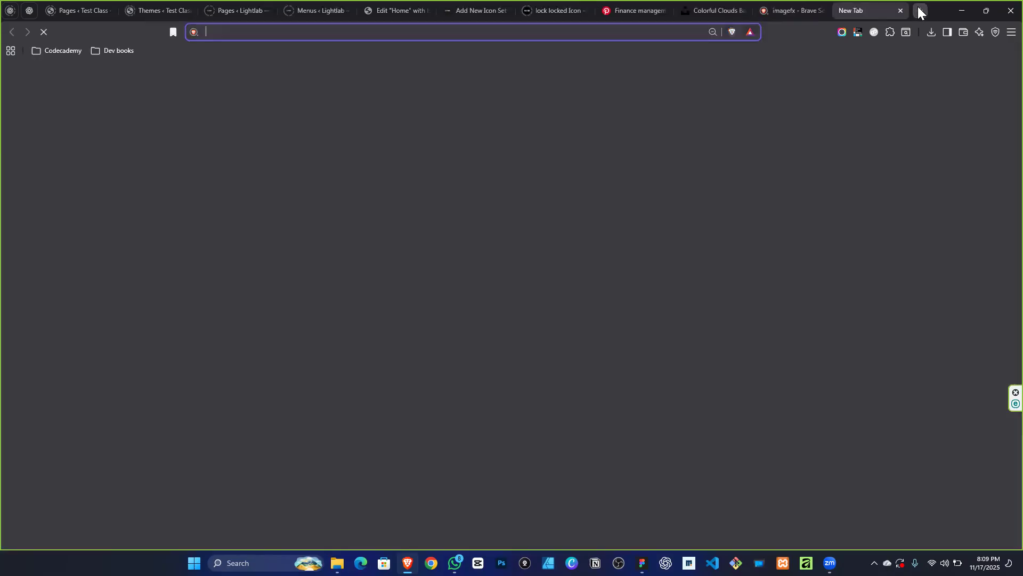
text(free)
key(Return)
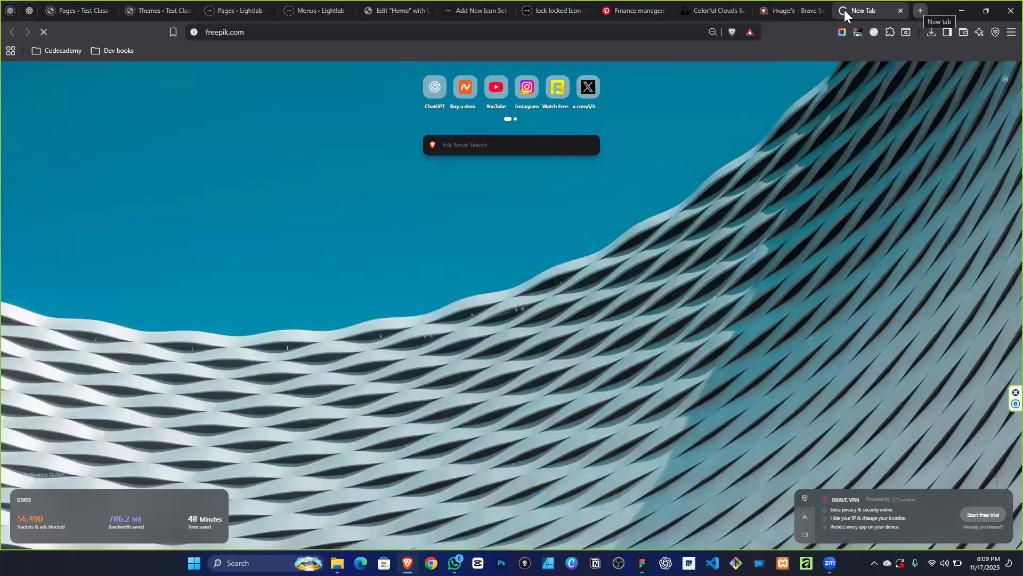
click(777, 10)
Open the sponsored pastel cloudy sky image in a new tab and look through the Unsplash results for a suitable background.
click(704, 9)
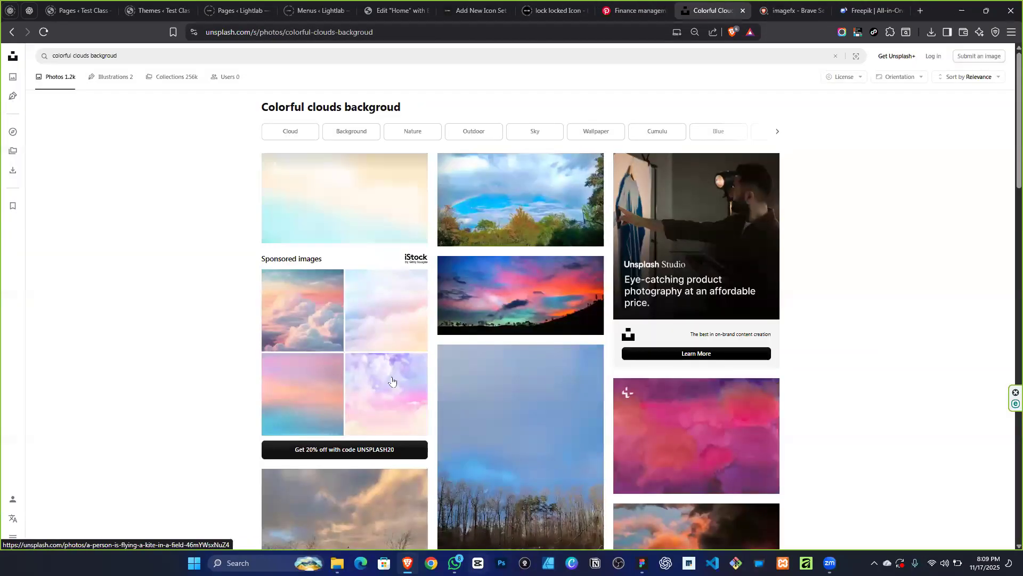
right_click(376, 393)
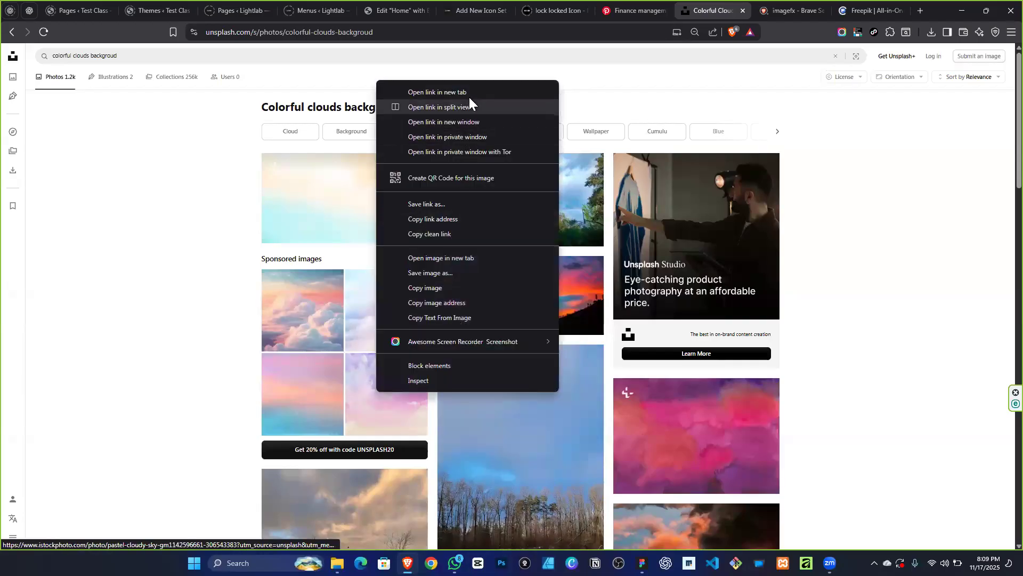
click(467, 95)
scroll(422, 349, down, 3)
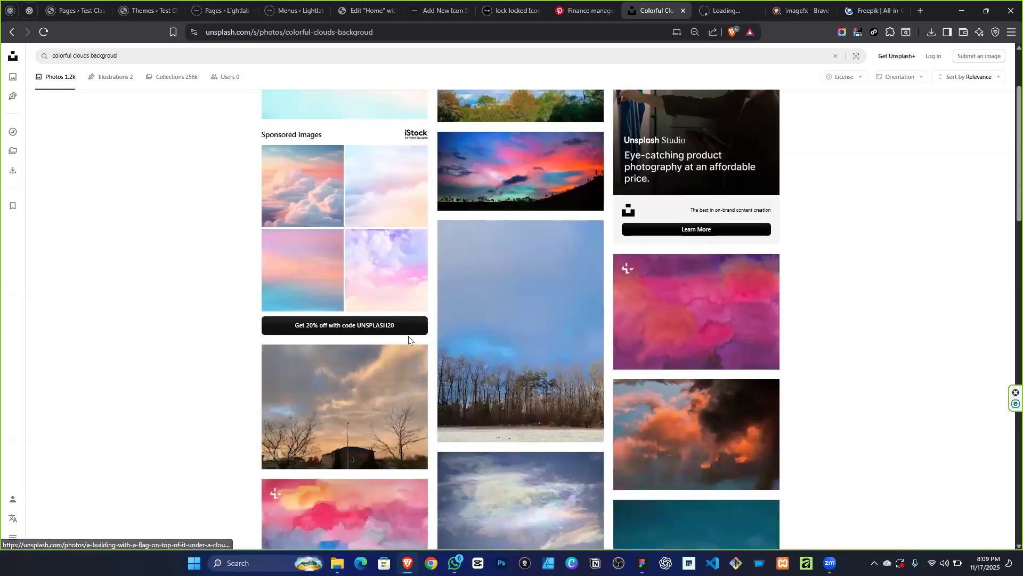
scroll(565, 288, down, 3)
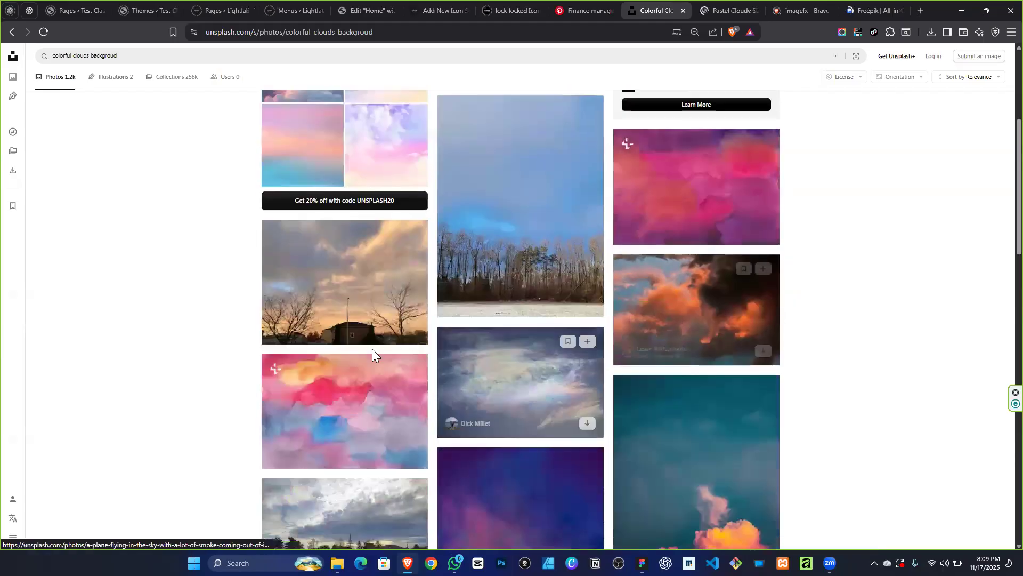
scroll(372, 349, down, 3)
scroll(377, 321, down, 10)
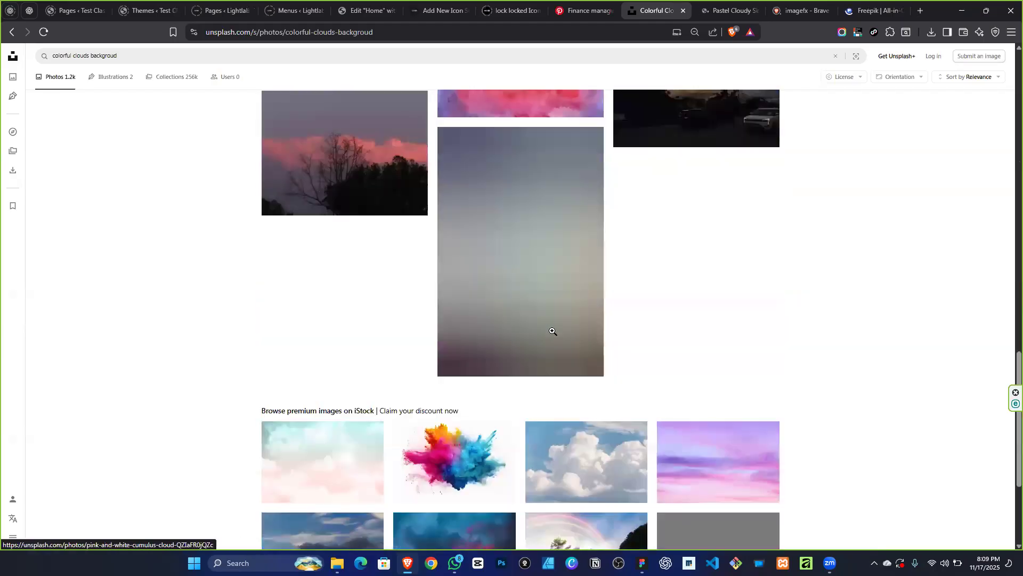
scroll(608, 343, down, 3)
scroll(779, 255, down, 2)
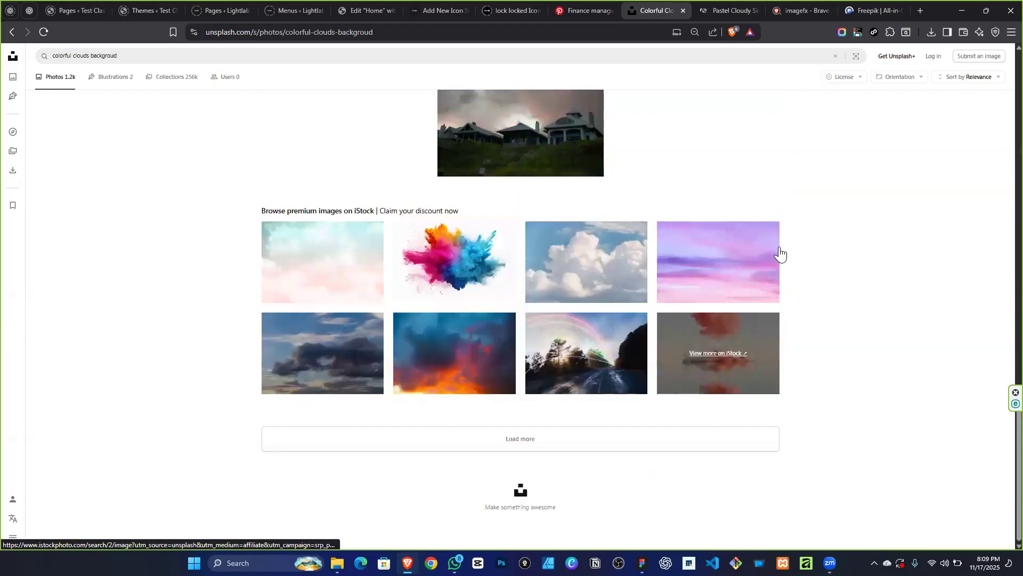
Search Freepik for "colorful cloud background".
key(ctrl+9)
text(cl)
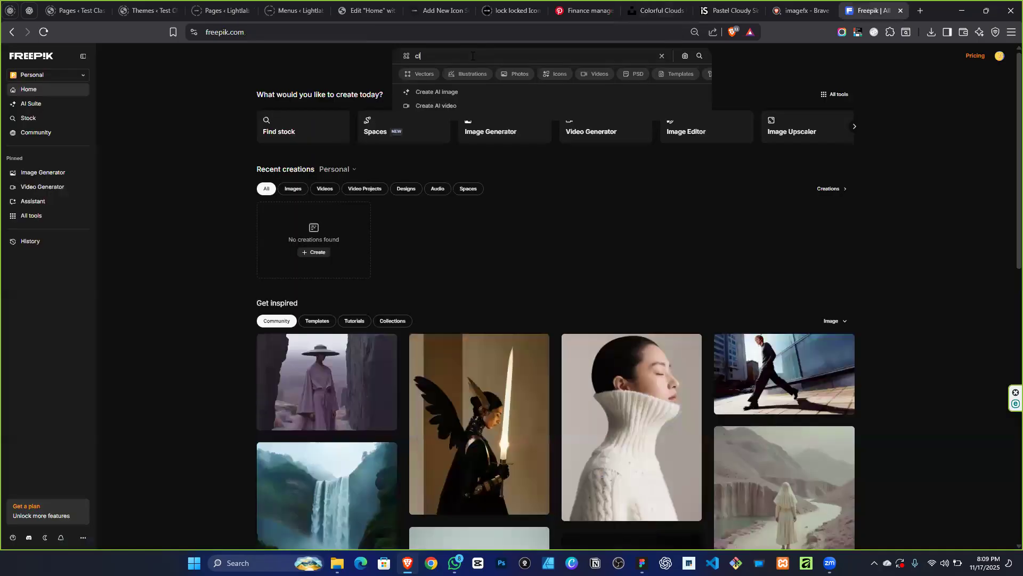
text(orful)
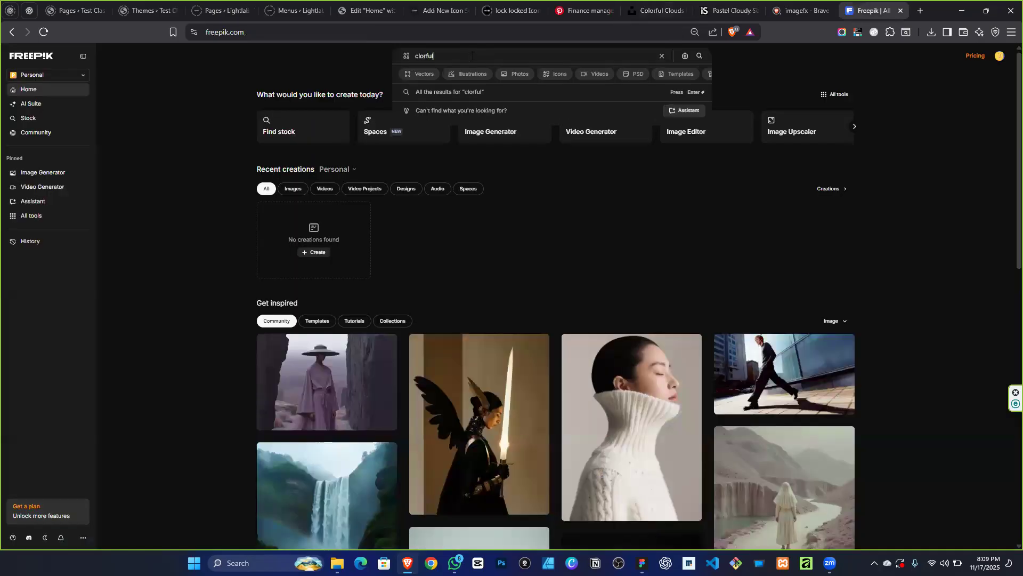
key(BackSpace)
text(olo)
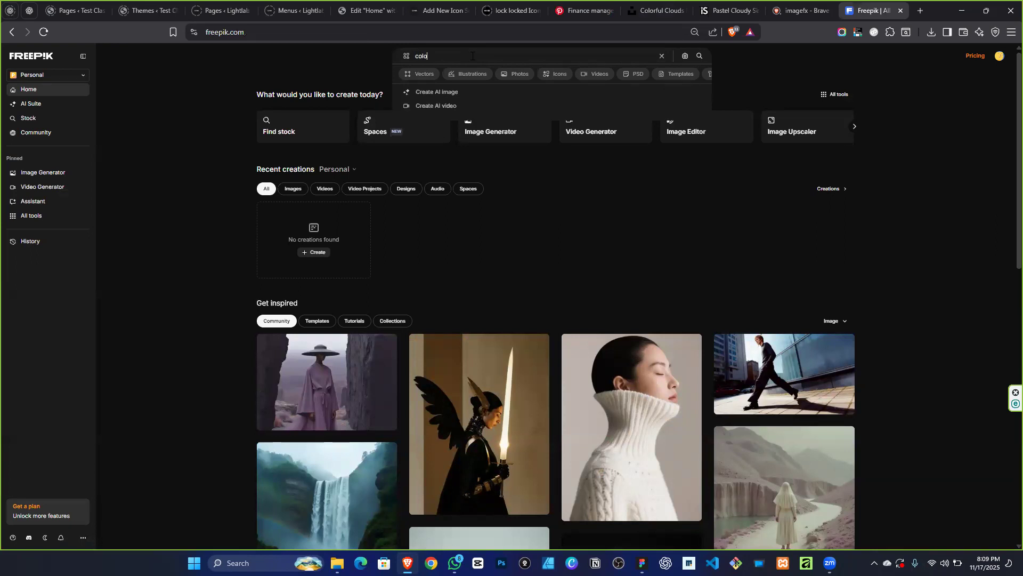
text(rful clou)
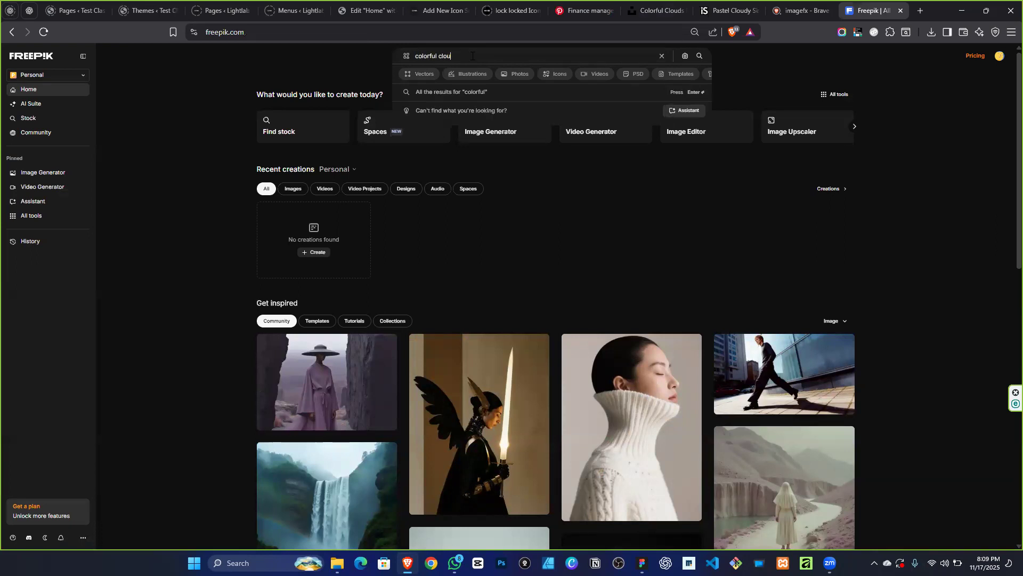
text(d backgro)
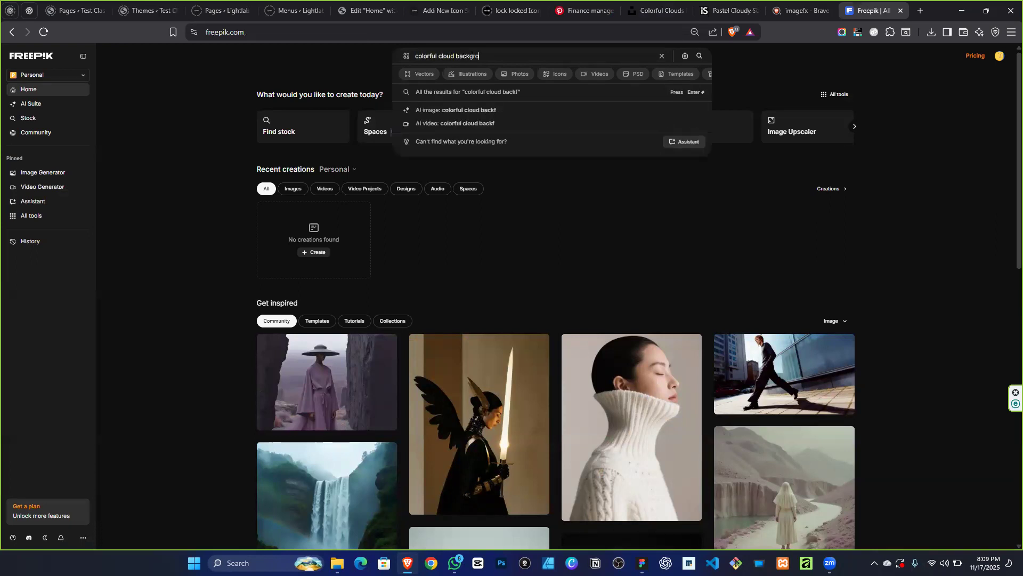
text(und)
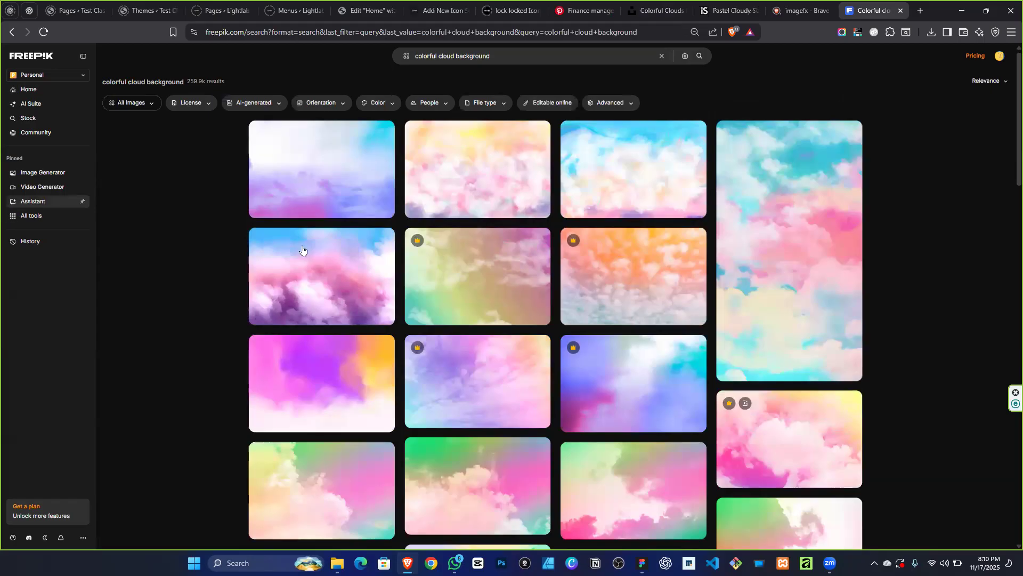
Download a colorful cloud image from the Freepik results into the SMO CLASSES folder as "amazing-beautiful-art-sky-with-colorful-clouds".
scroll(492, 289, down, 7)
scroll(491, 288, up, 7)
click(420, 268)
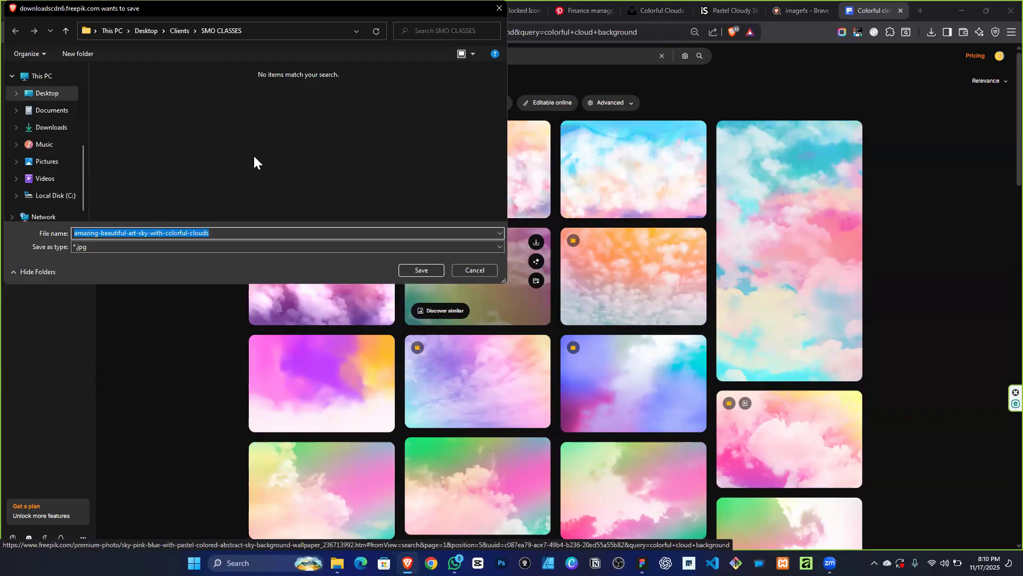
key(Return)
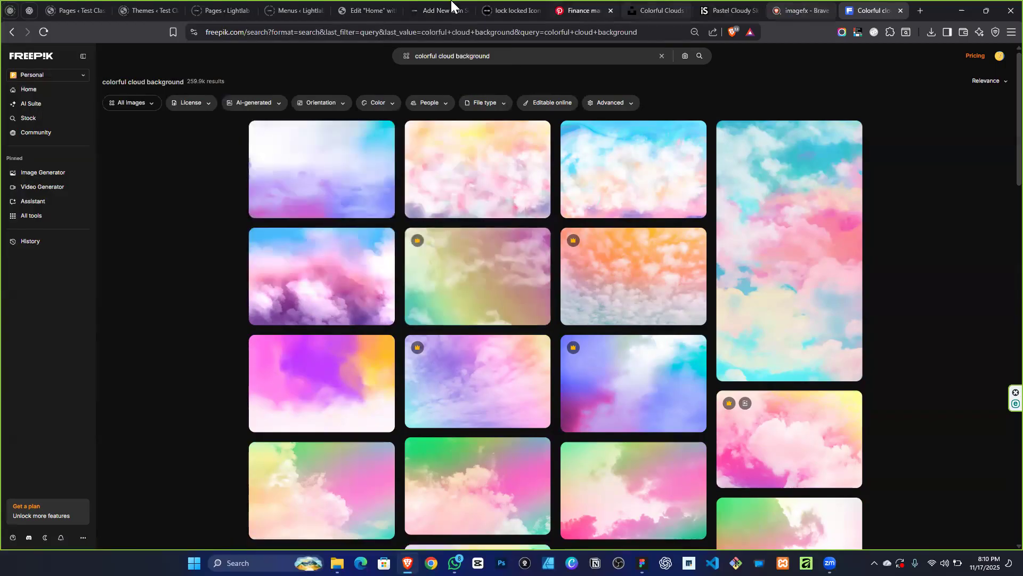
Back in the Home page editor, upload amazing-beautiful-art-sky-with-colorful-clouds from SMO CLASSES and use it as the hero container's background image.
click(368, 10)
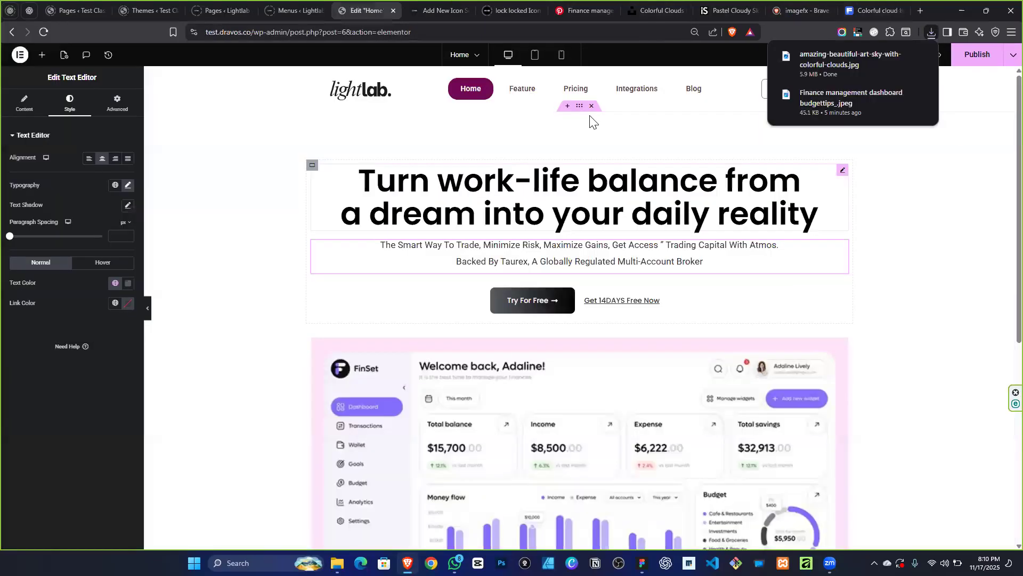
click(580, 106)
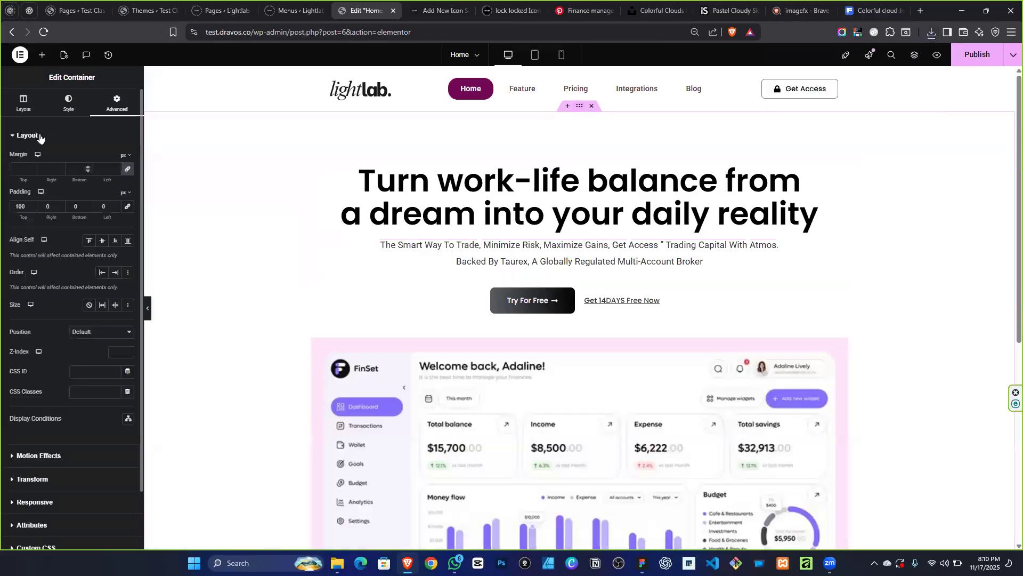
click(21, 104)
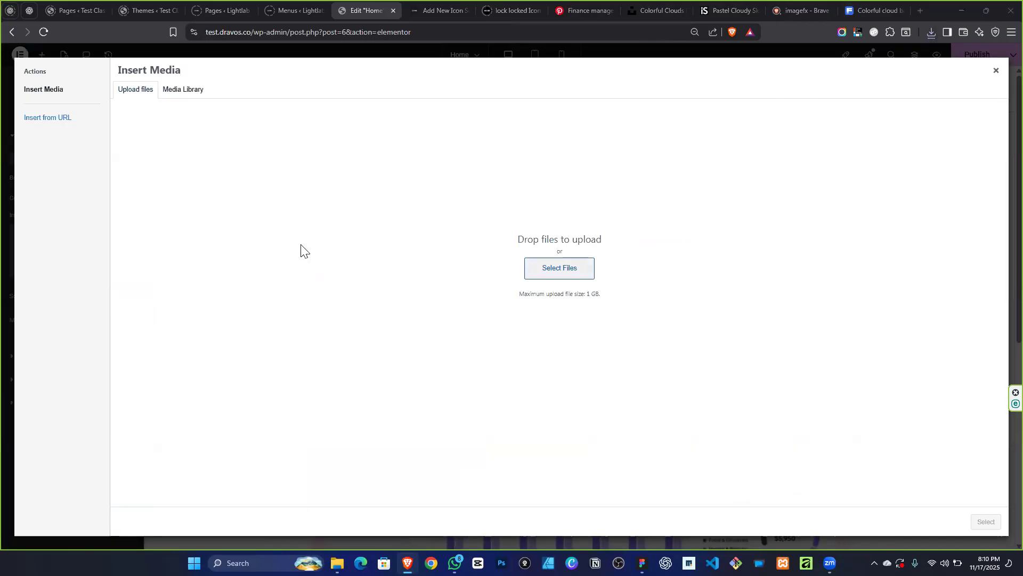
click(124, 104)
click(432, 274)
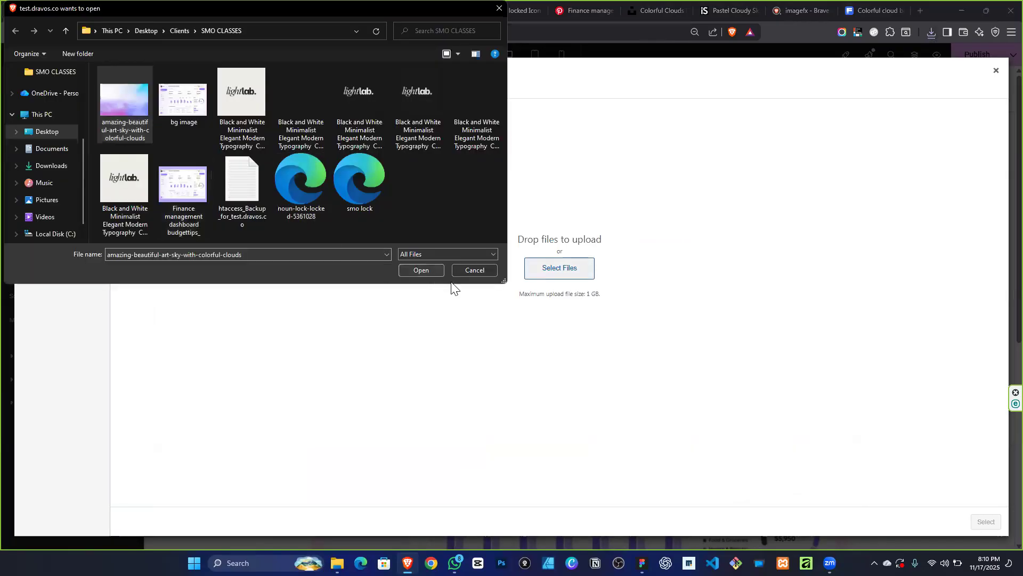
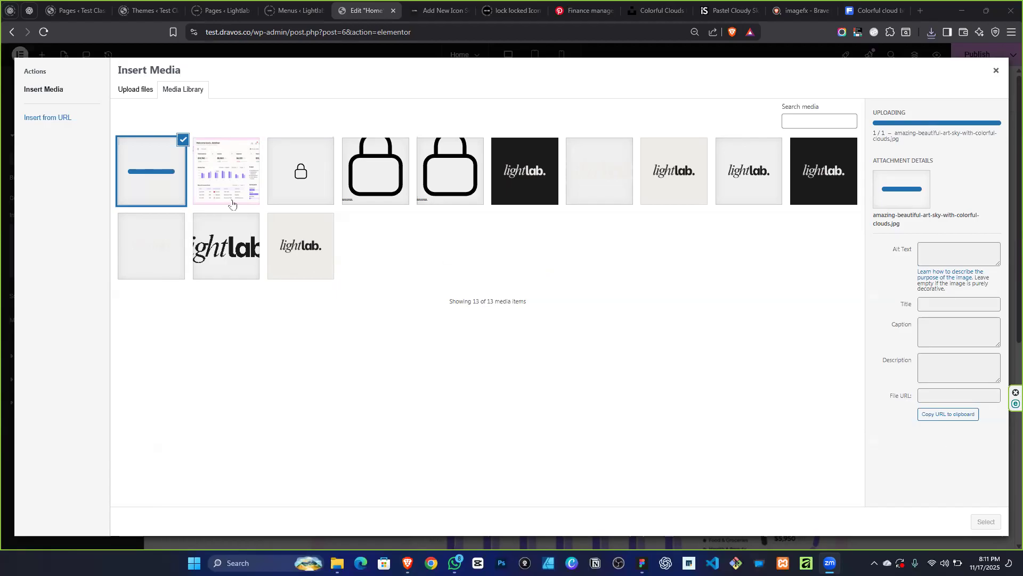
click(182, 191)
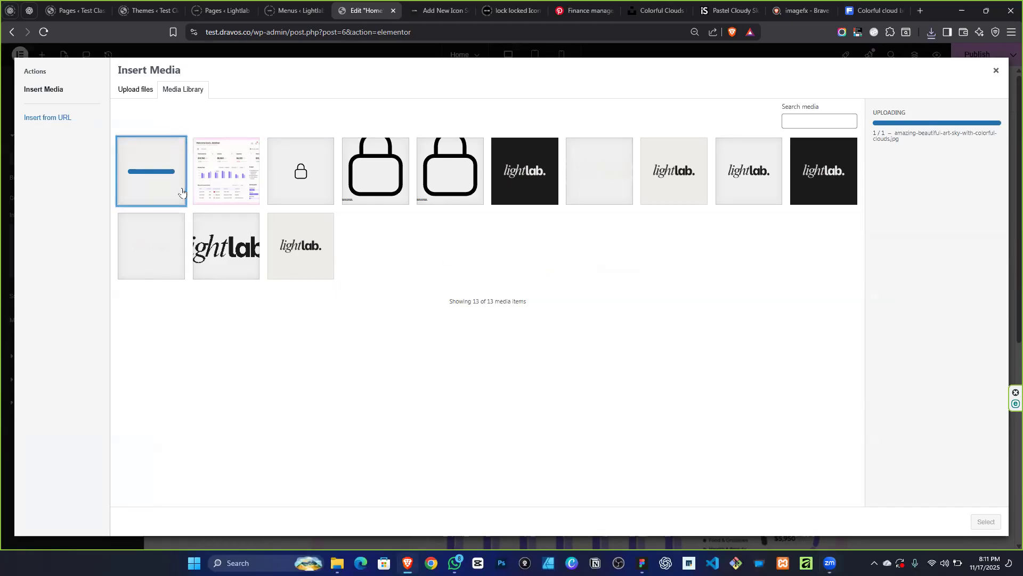
click(182, 191)
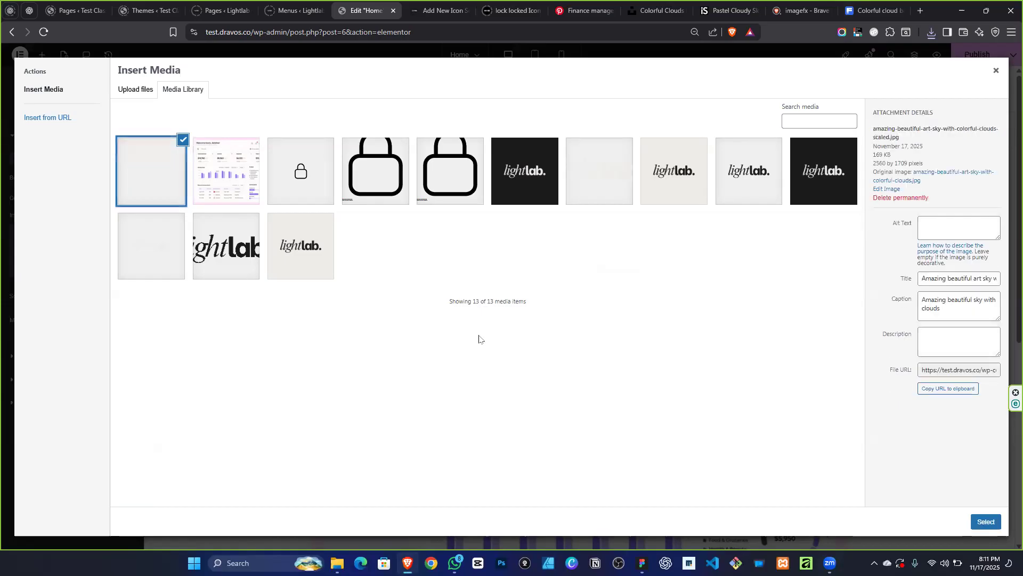
click(986, 521)
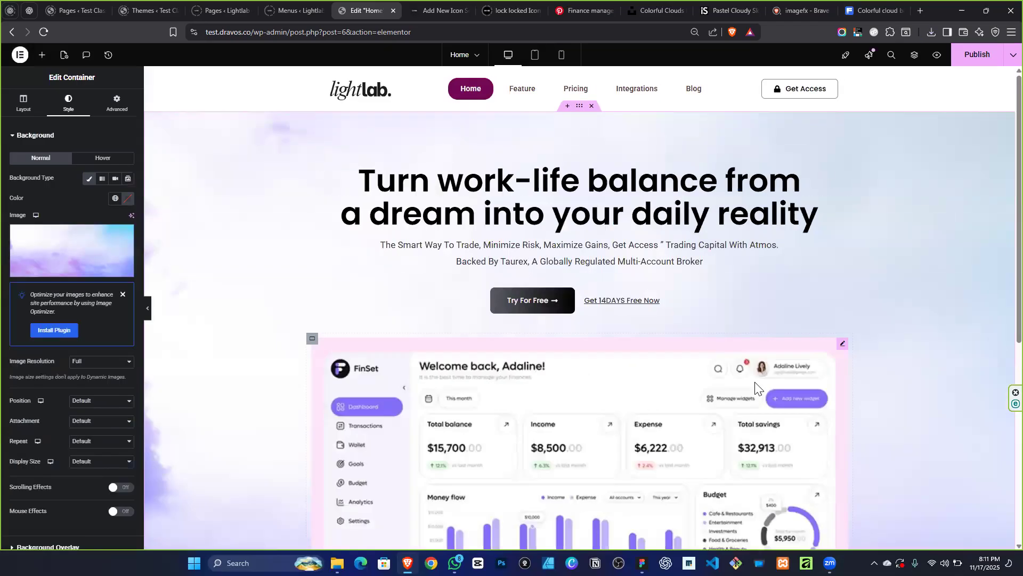
Set the z-index of the container holding the dashboard image to 1.
scroll(747, 288, down, 5)
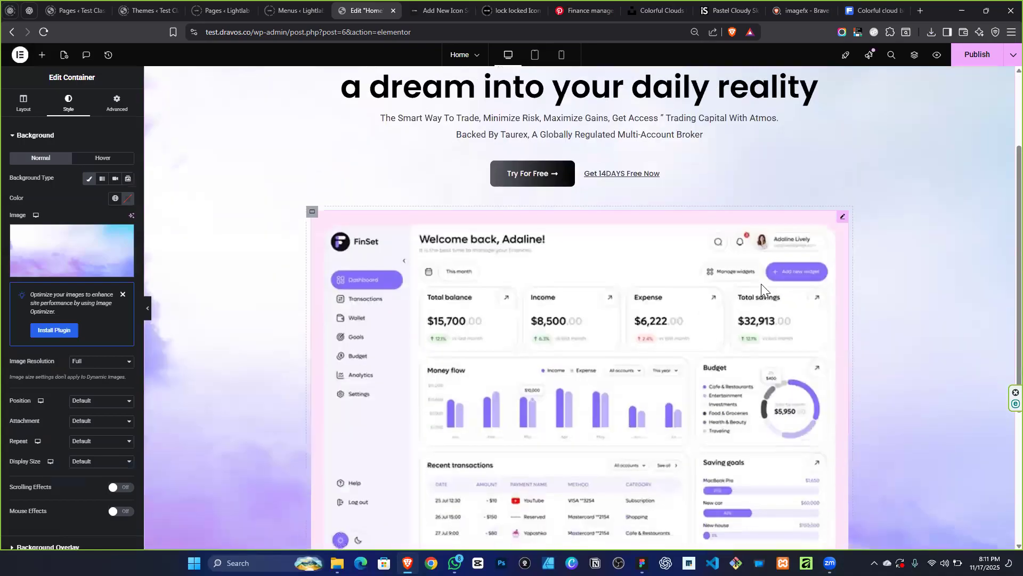
scroll(761, 291, up, 1)
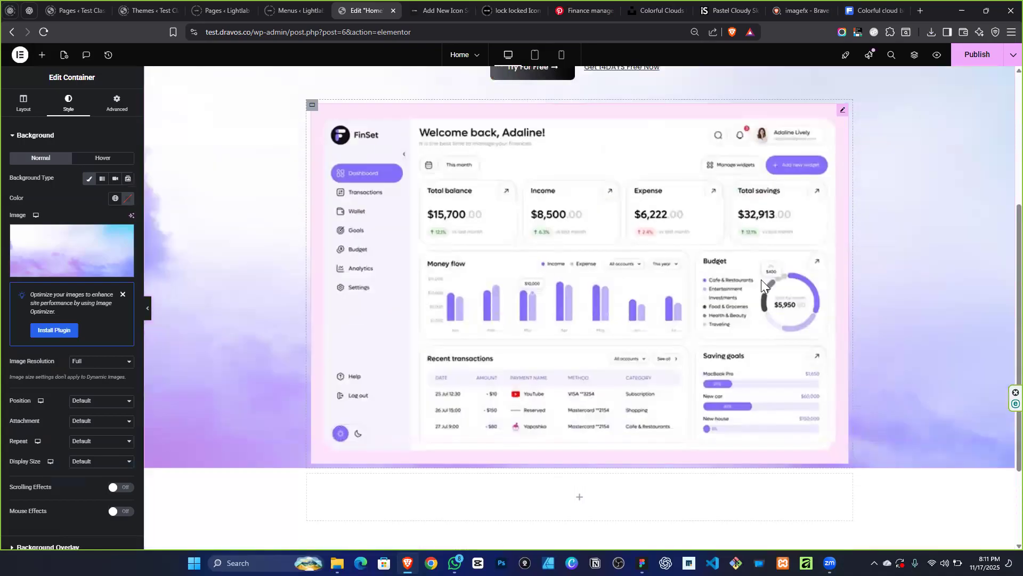
scroll(607, 283, up, 4)
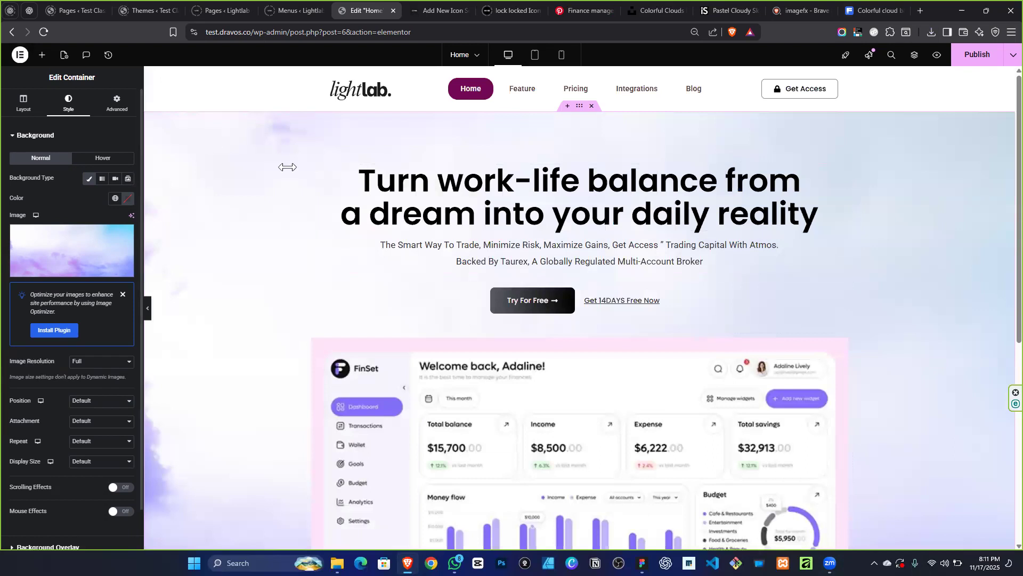
scroll(435, 200, down, 4)
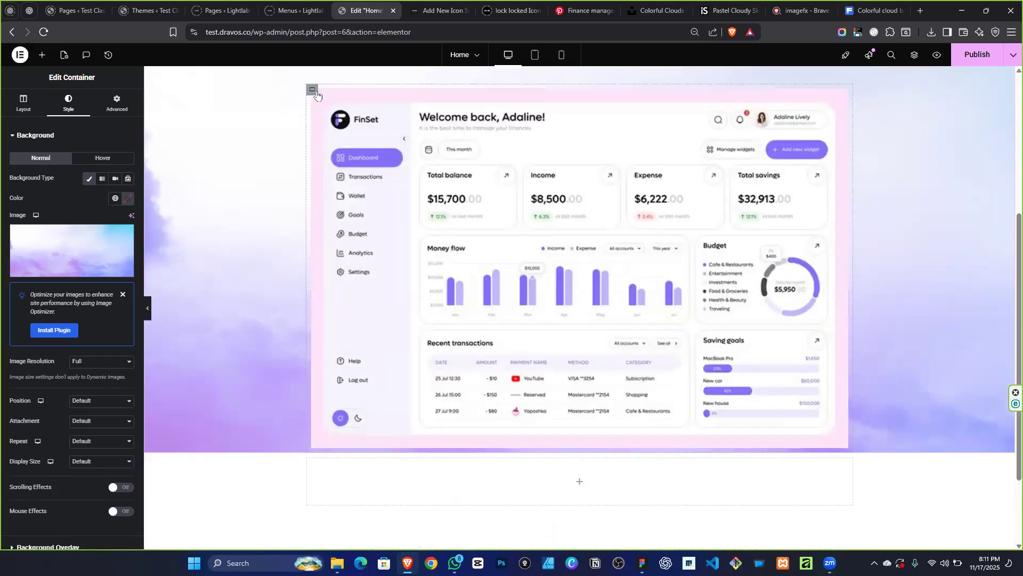
click(313, 91)
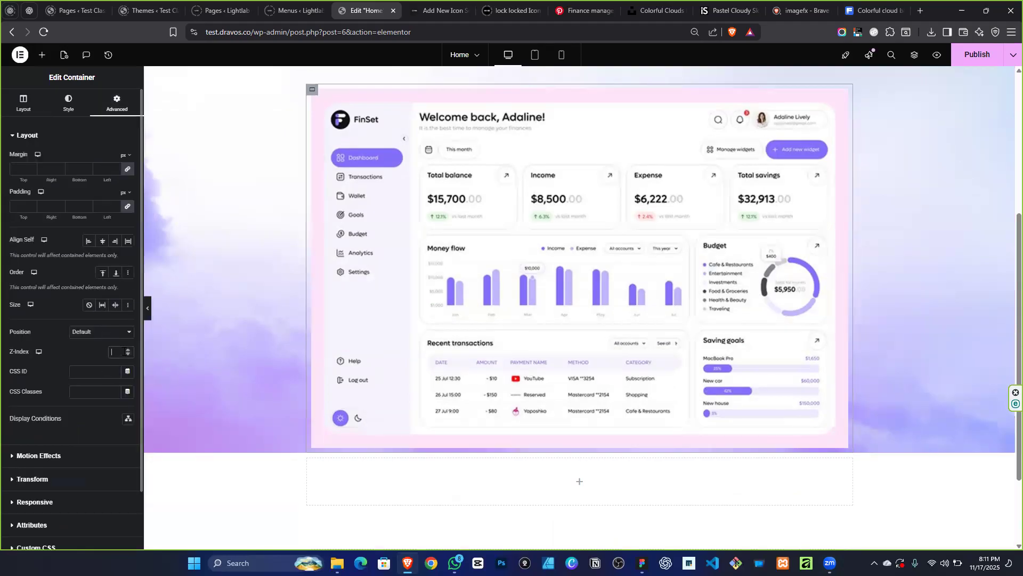
scroll(394, 320, up, 5)
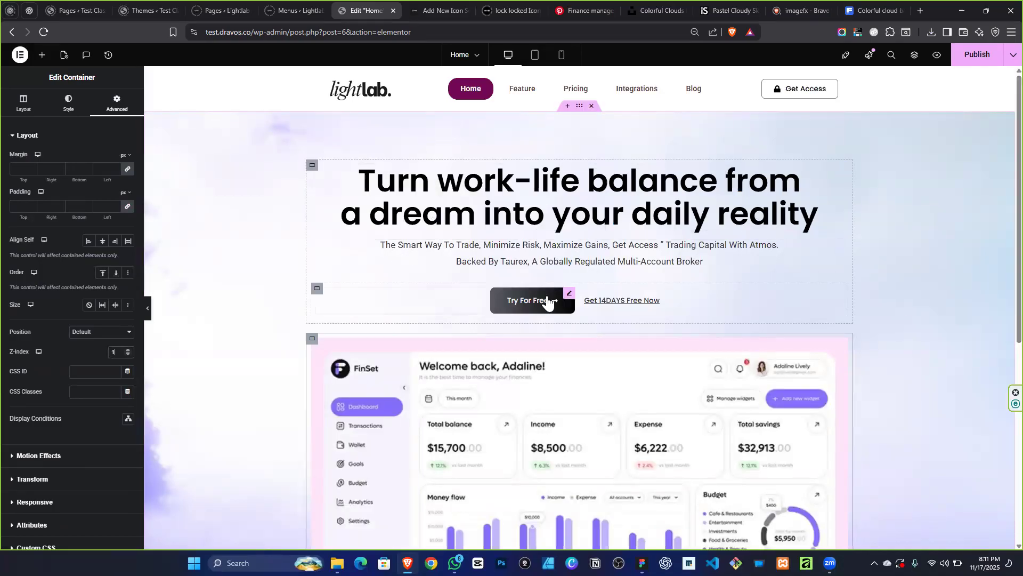
scroll(243, 301, down, 7)
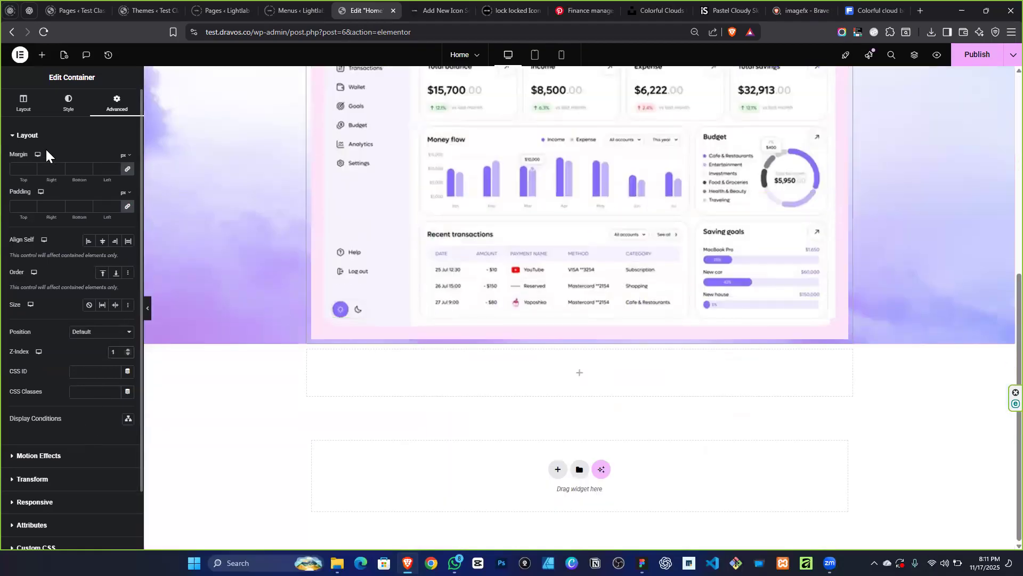
Set the hero container's background image to No-repeat with a Cover display size.
click(70, 109)
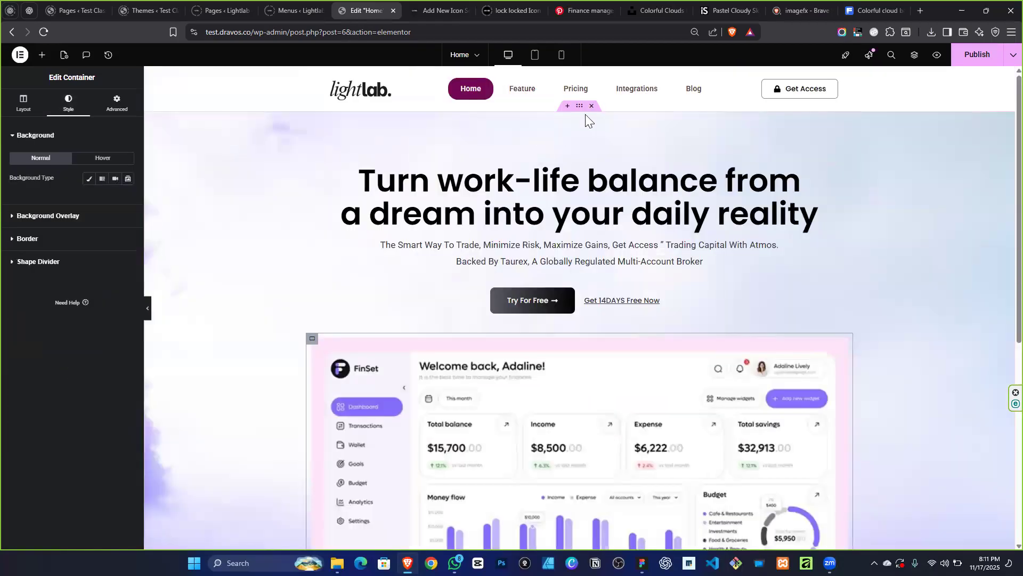
click(89, 178)
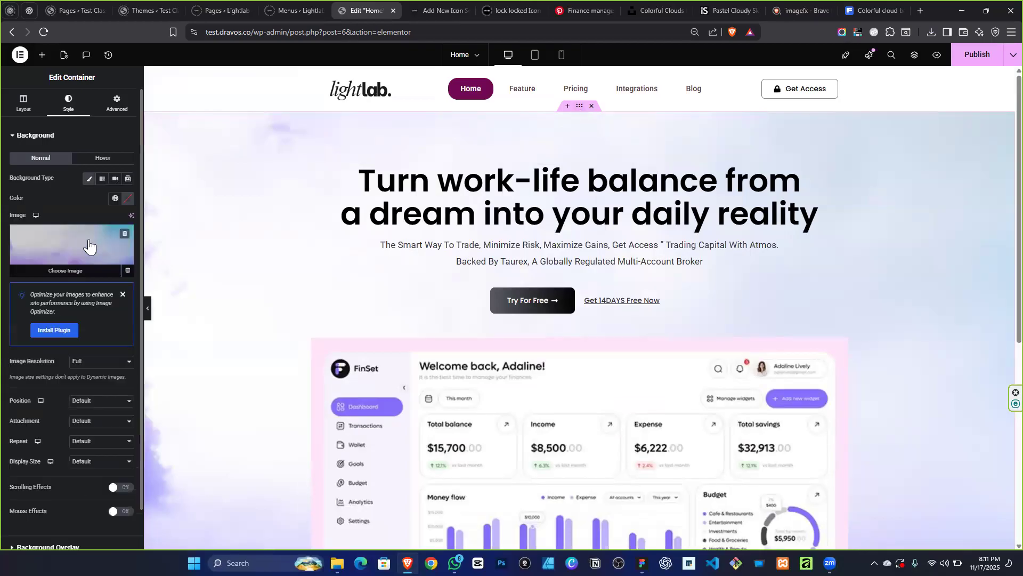
scroll(76, 348, down, 2)
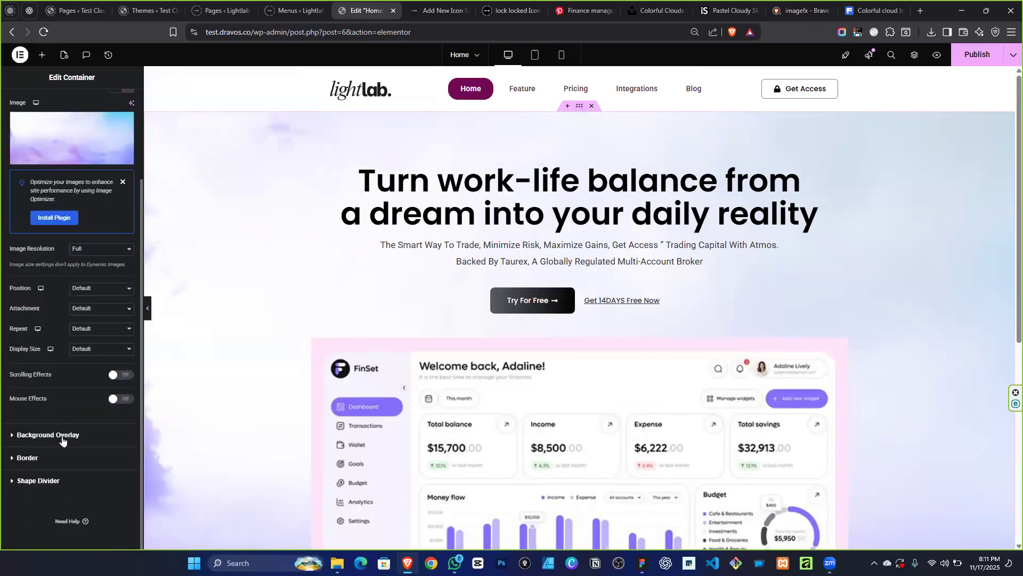
click(98, 330)
click(96, 358)
click(104, 352)
click(104, 382)
scroll(253, 343, down, 2)
scroll(193, 361, down, 4)
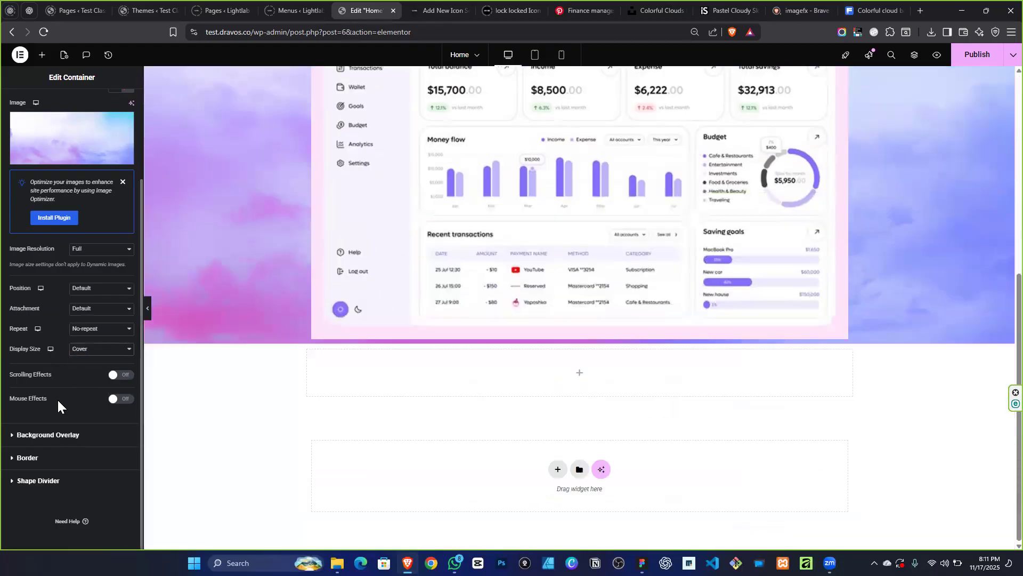
Add a white (#FFFFFF) background overlay to the hero container and set its opacity to 0.85.
click(47, 434)
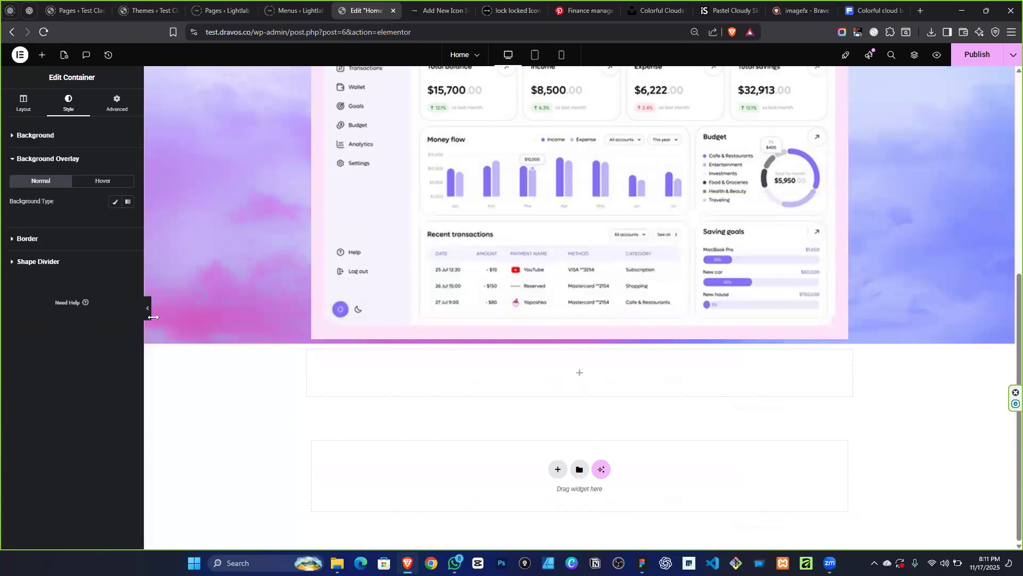
click(115, 201)
click(128, 222)
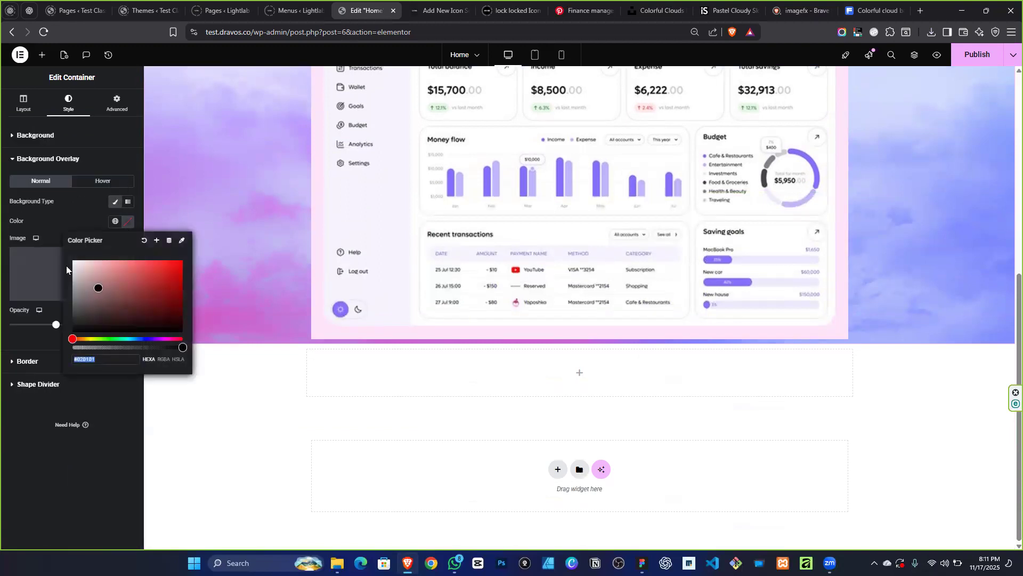
click(72, 261)
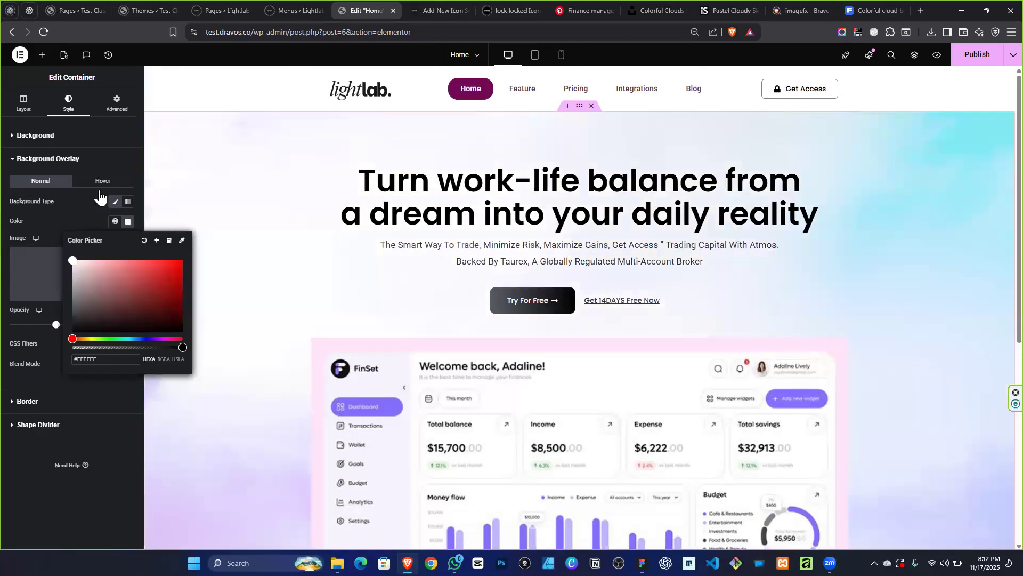
click(84, 206)
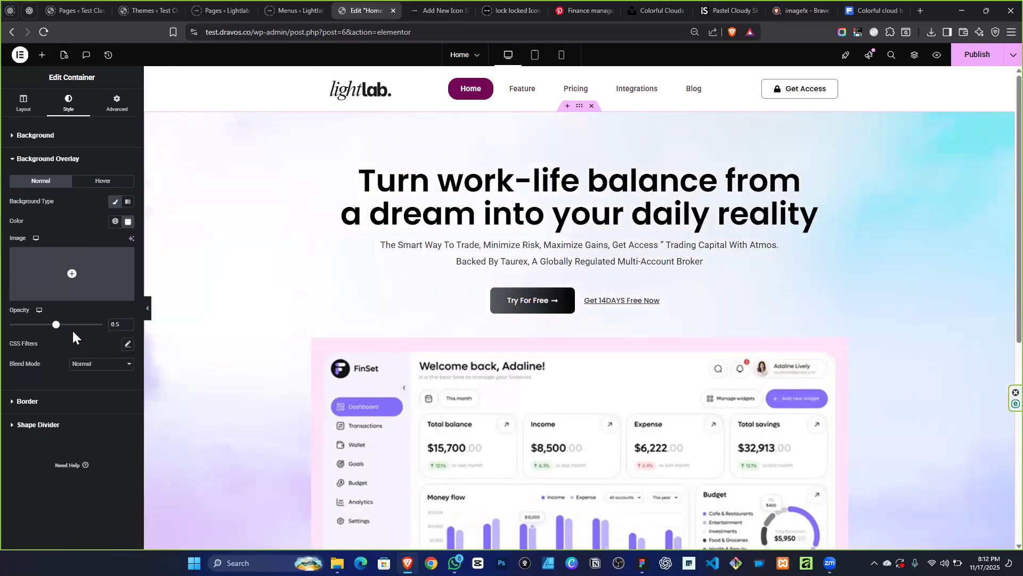
drag(54, 326, 88, 333)
scroll(525, 264, down, 5)
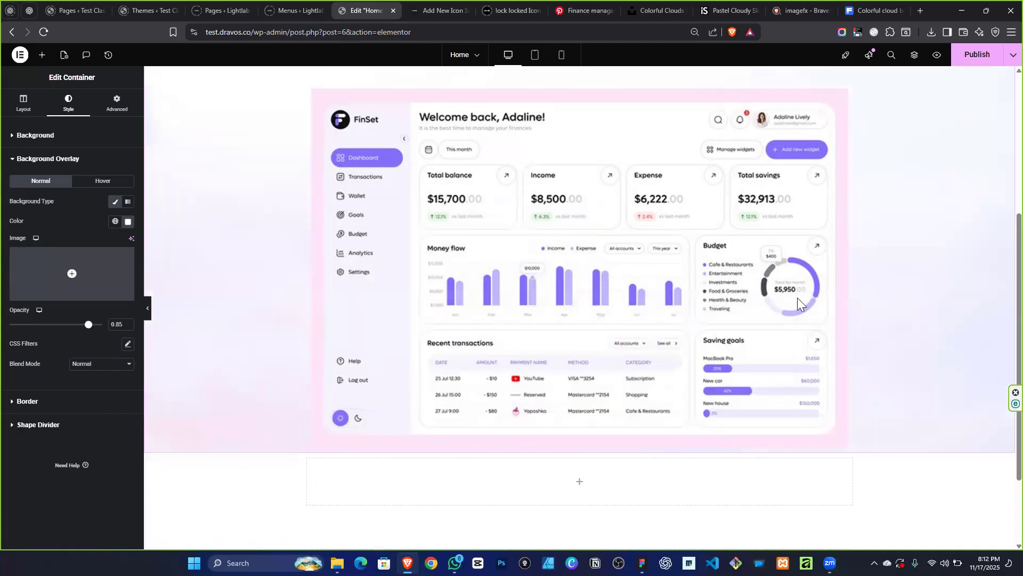
scroll(800, 304, up, 5)
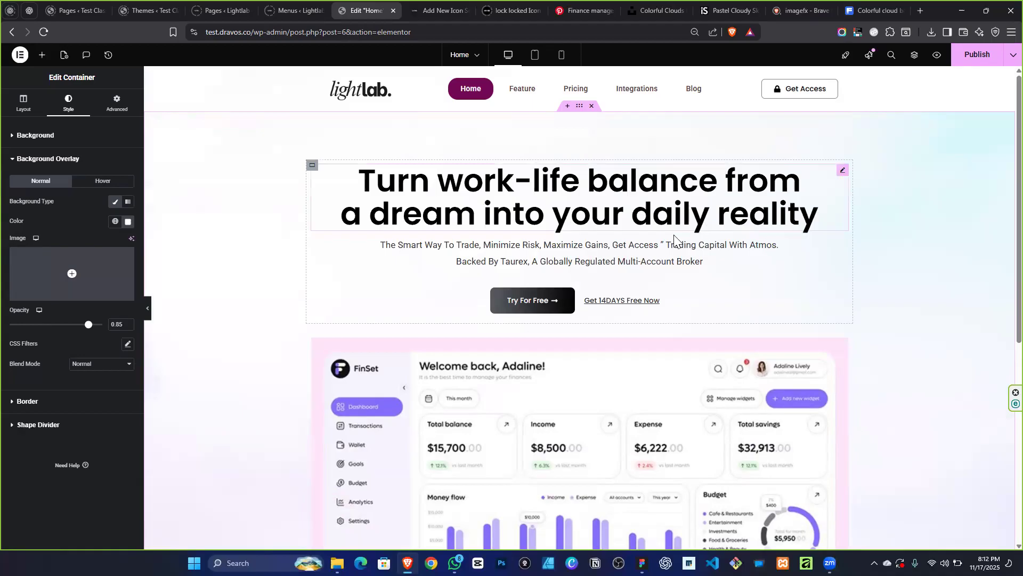
Set the header container's margins to 0 px on the top, right and left and -1 px on the bottom.
click(240, 155)
click(68, 101)
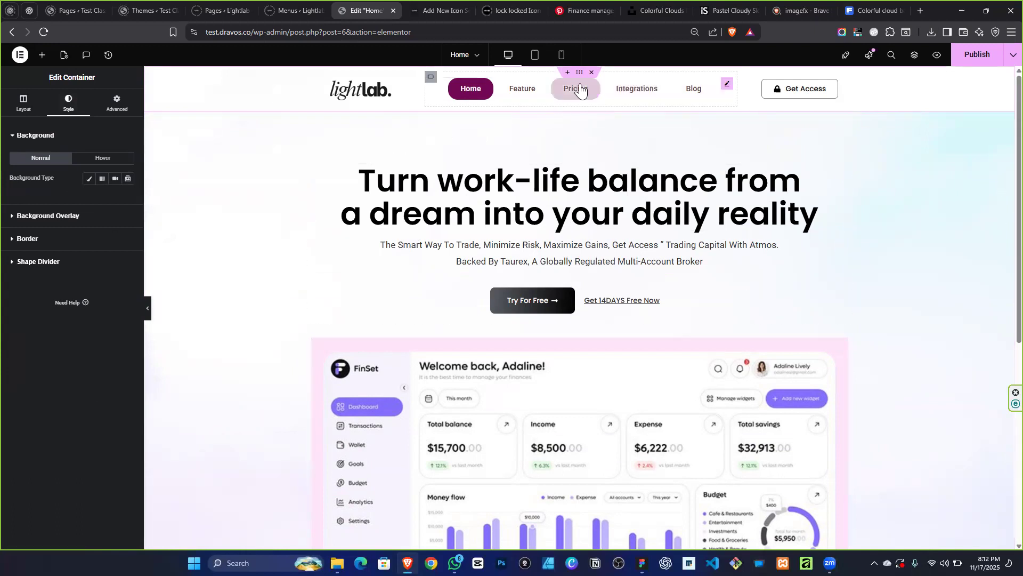
click(117, 103)
click(80, 170)
text(0)
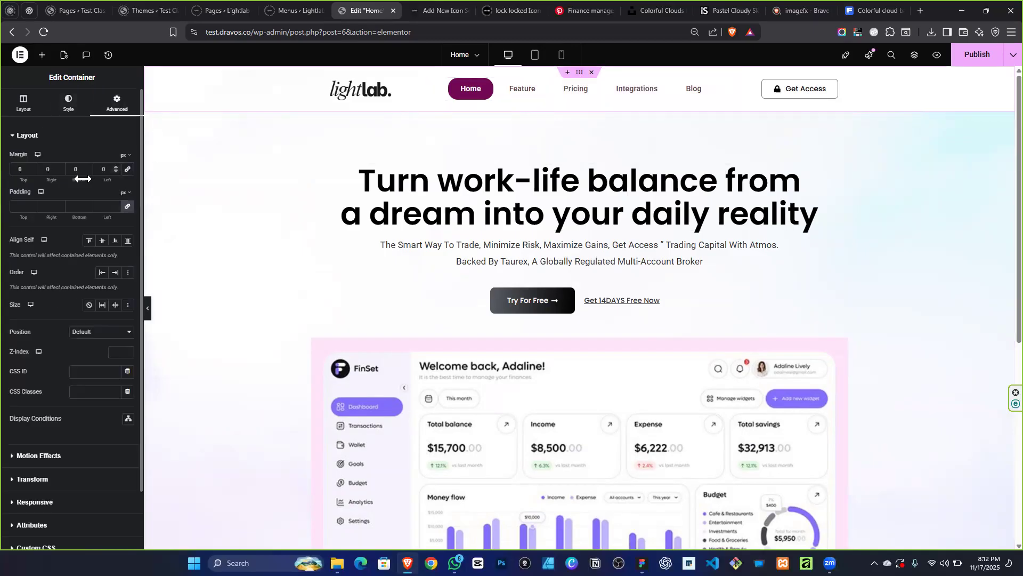
key(Down)
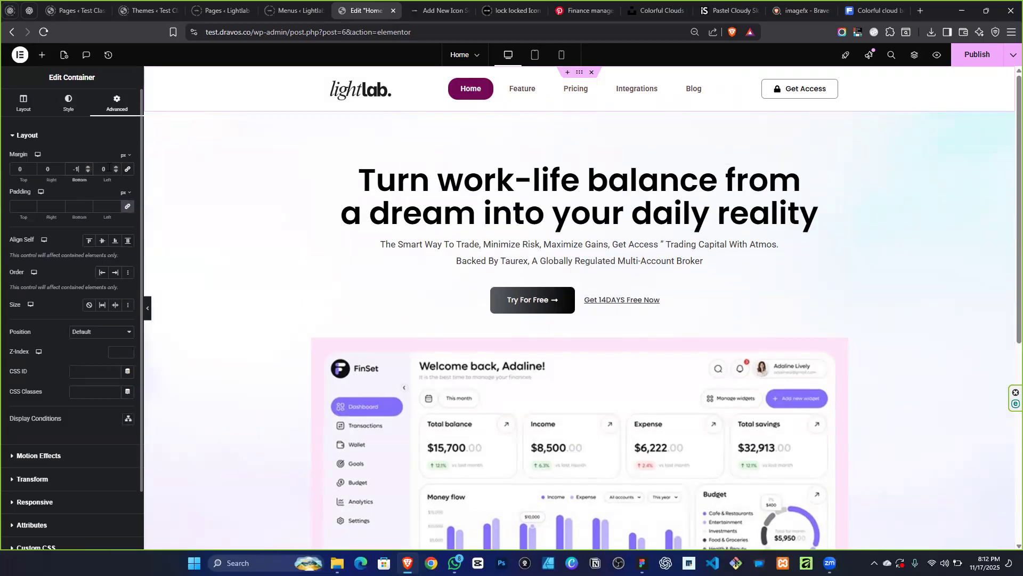
Set the navigation container's bottom margin to -135 px and rename that container to Header in the page structure.
text(35)
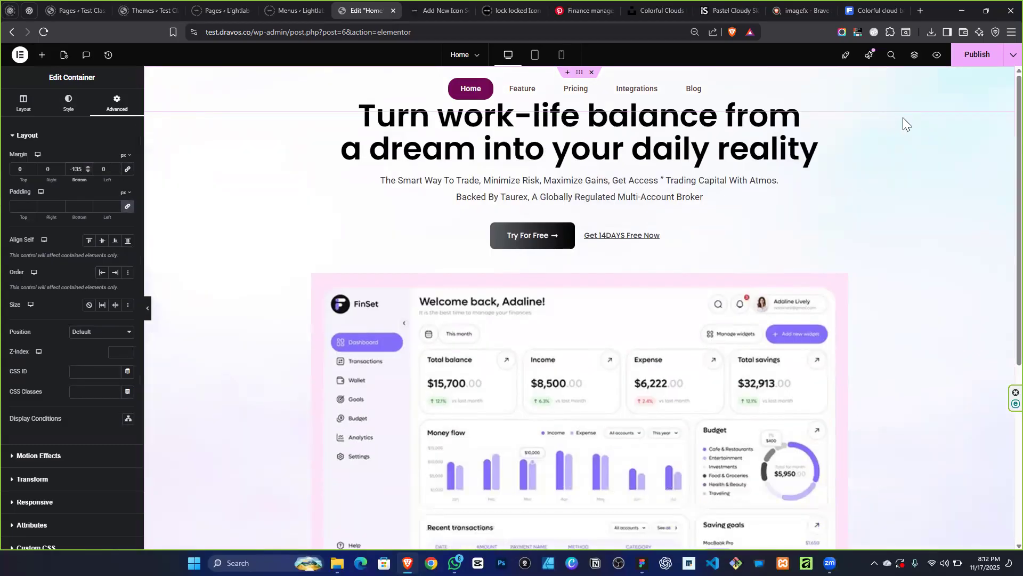
click(589, 92)
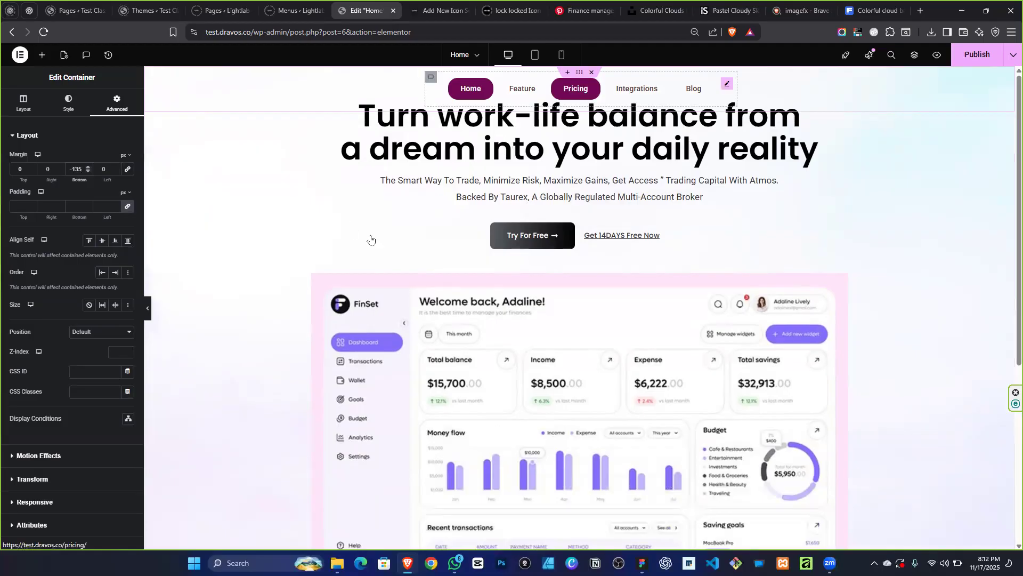
click(915, 56)
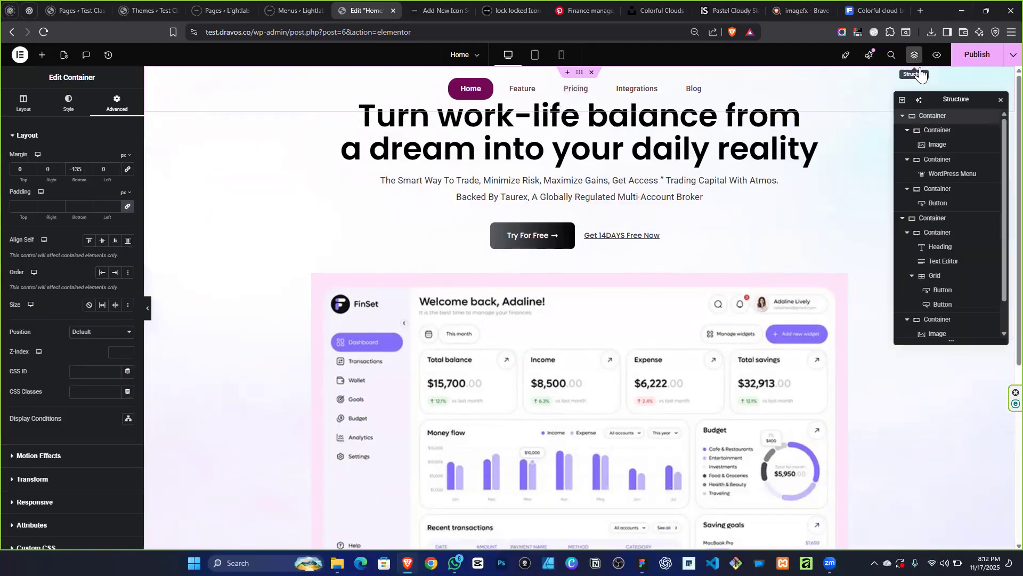
double_click(939, 119)
click(903, 116)
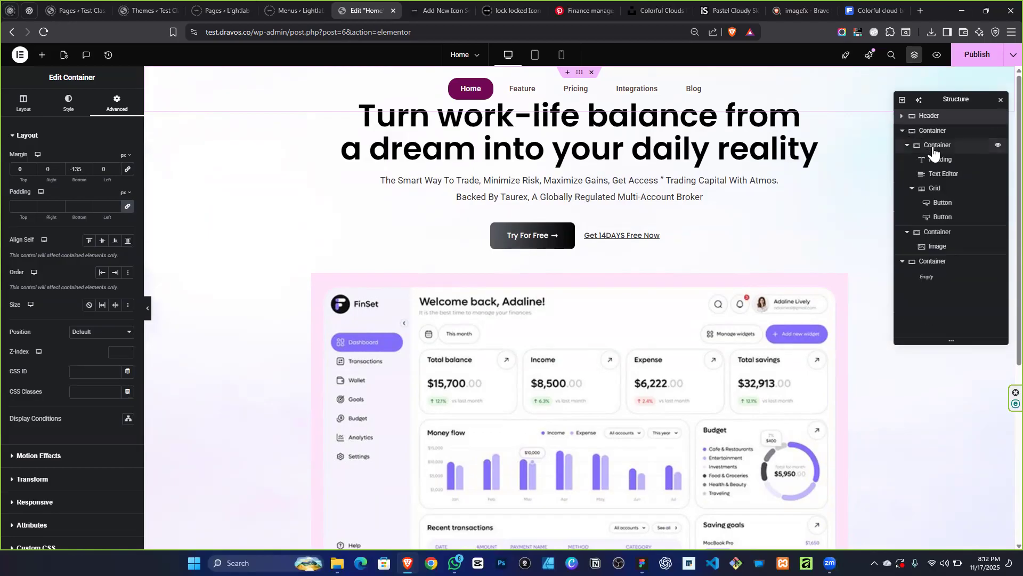
Rename the hero section's outer container to Main Hero and set its top padding to 200 px.
click(937, 134)
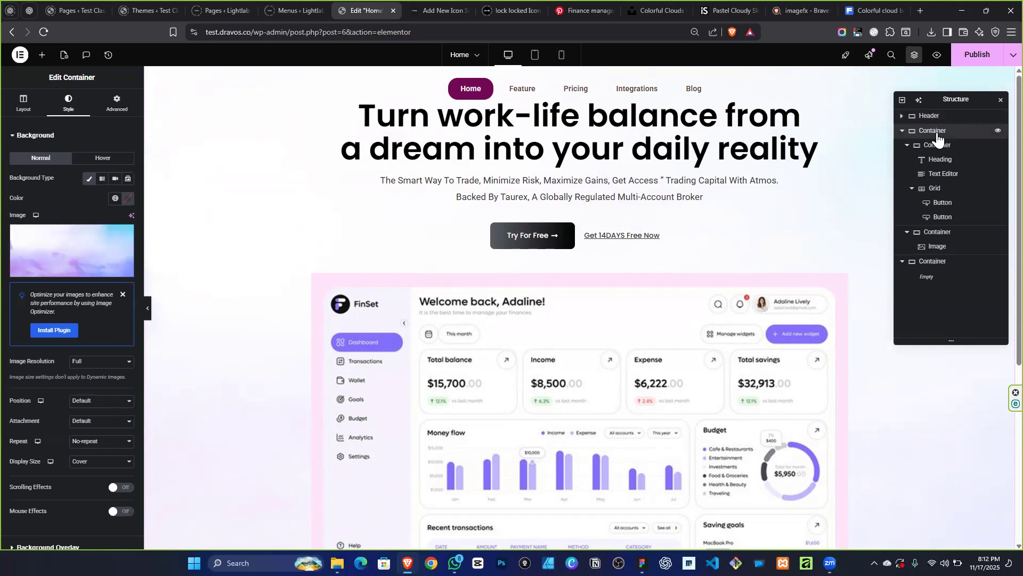
text(Main He)
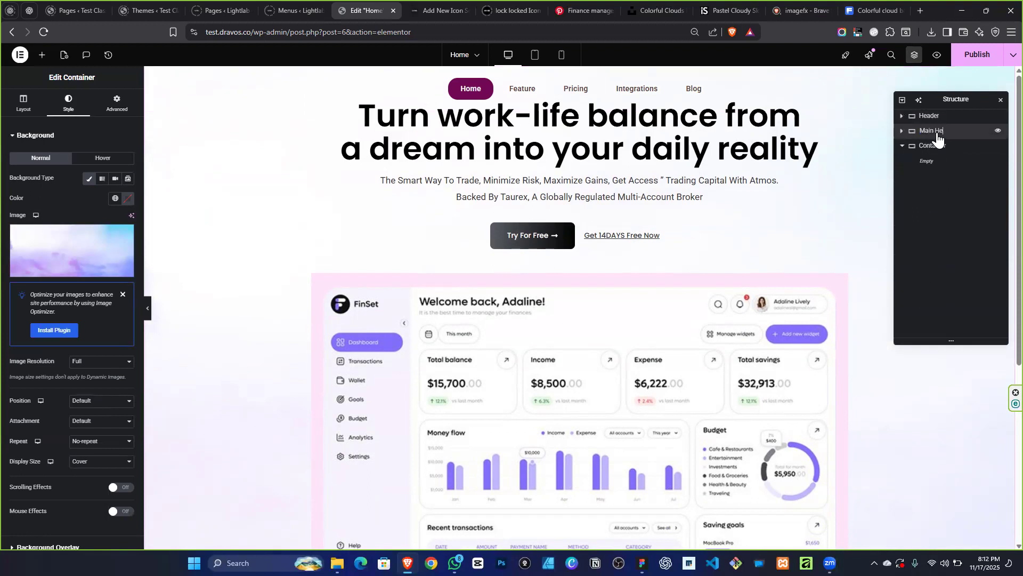
text(ro)
key(Return)
click(125, 109)
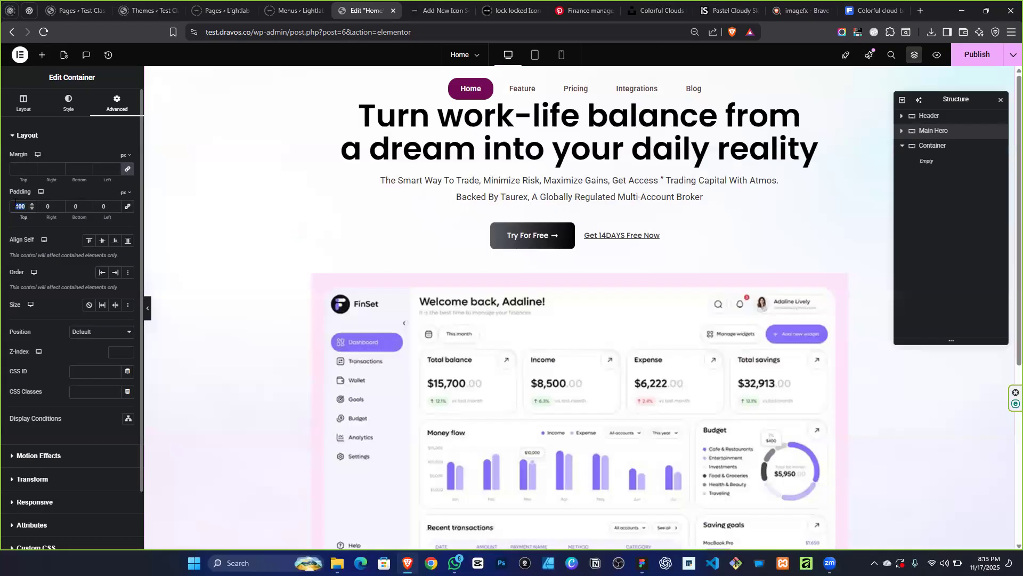
text(200)
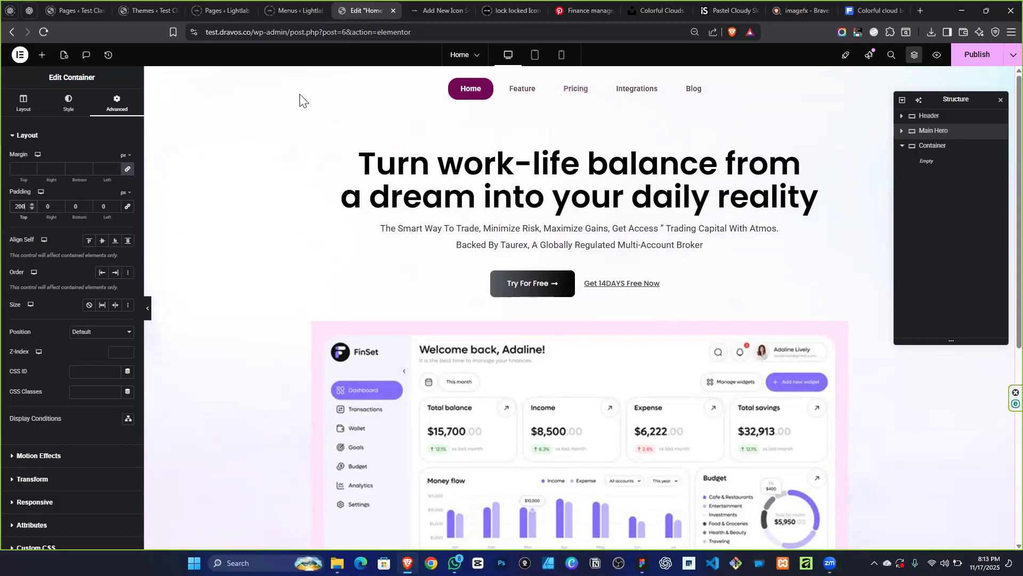
Set the Header container's z-index to 1 to bring the logo and Get Access button in front of the hero background.
click(581, 79)
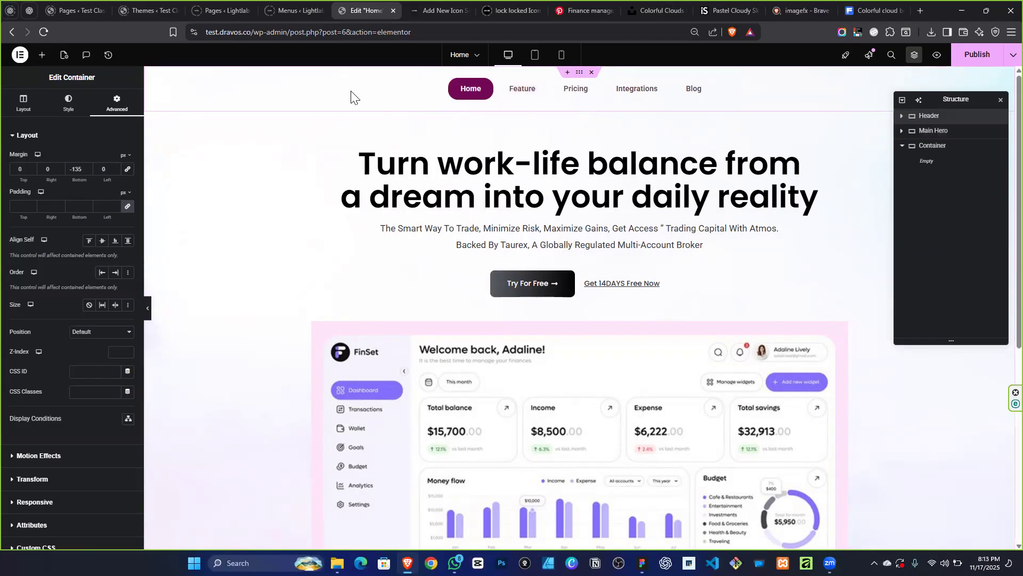
click(902, 117)
click(941, 132)
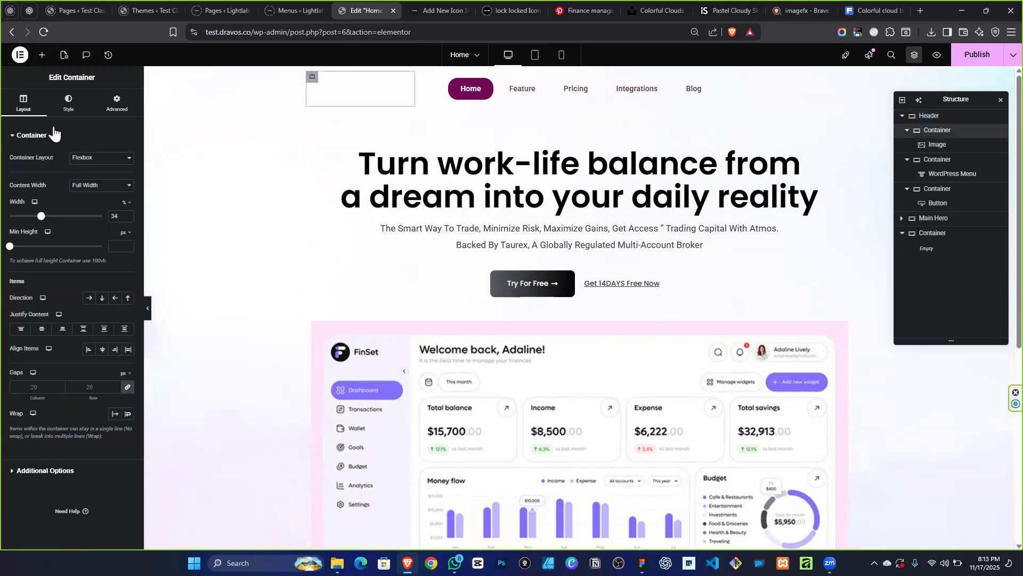
click(70, 118)
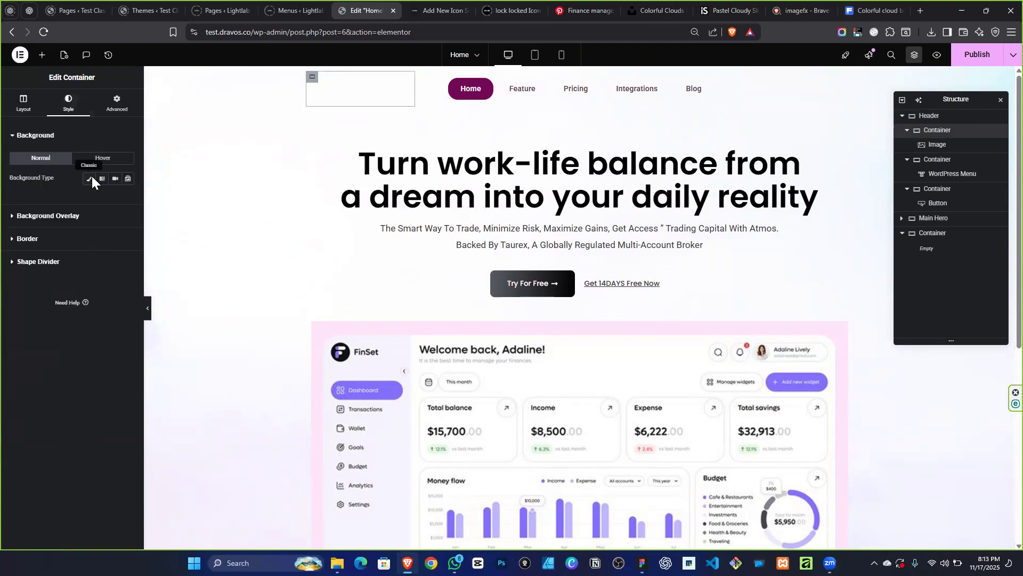
click(930, 145)
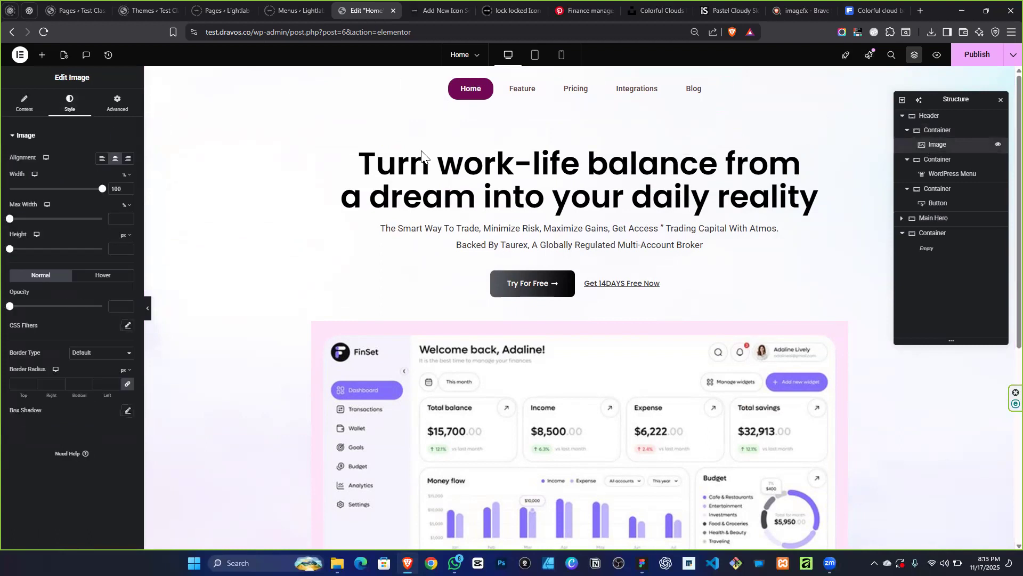
click(36, 110)
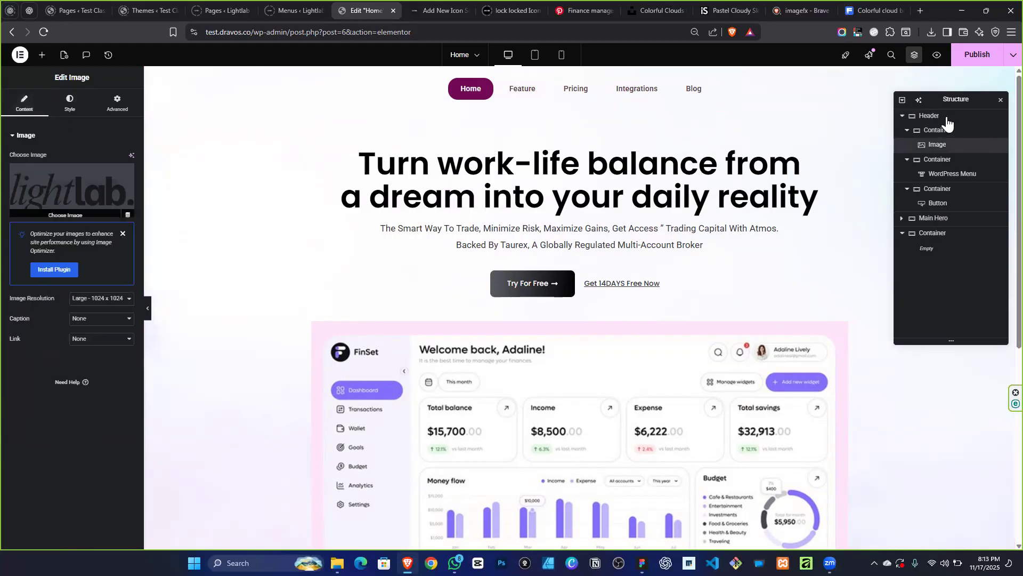
click(580, 73)
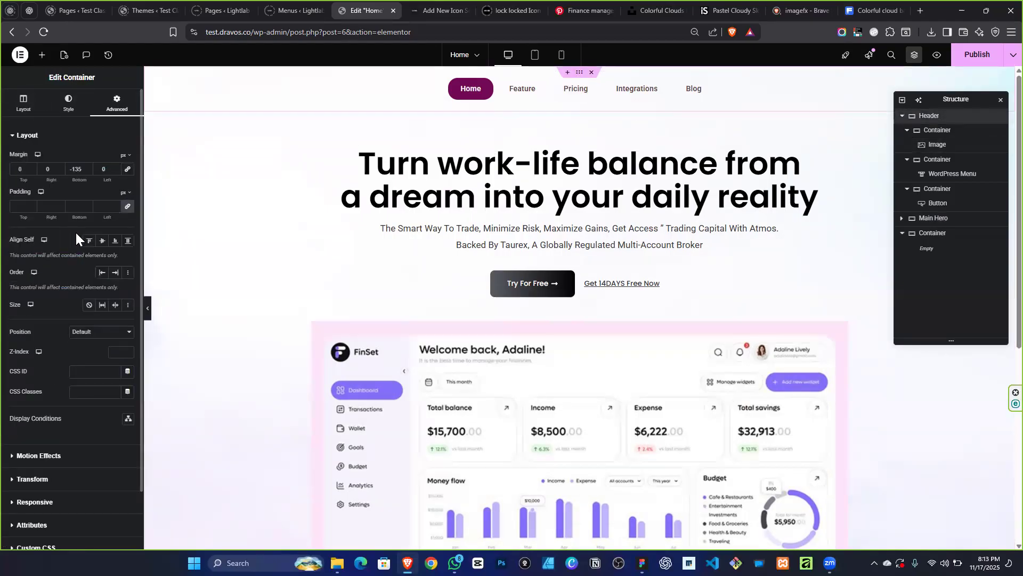
click(113, 352)
text(1)
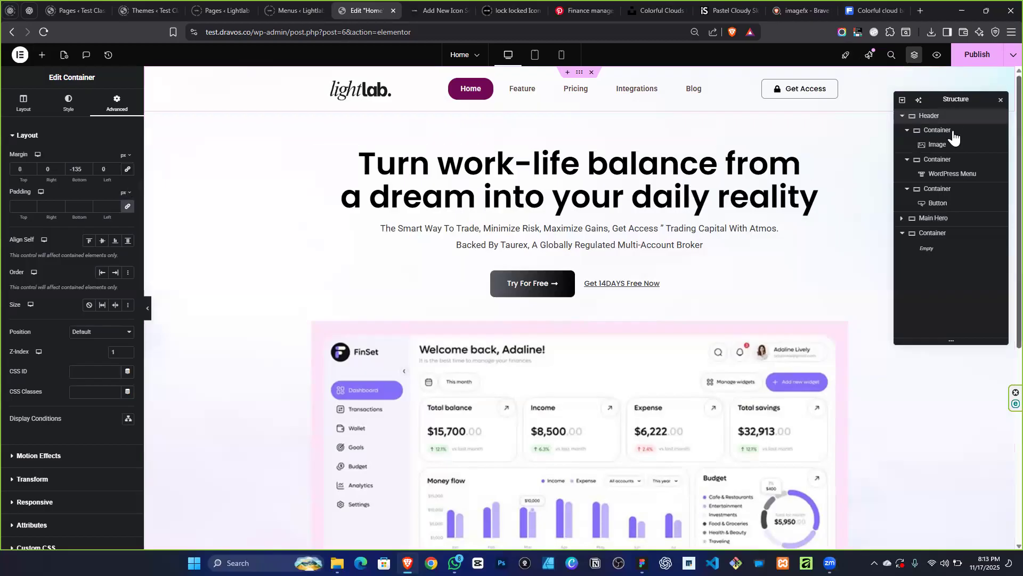
Increase the Main Hero container's top padding to 220 px and check the spacing down the page.
click(936, 160)
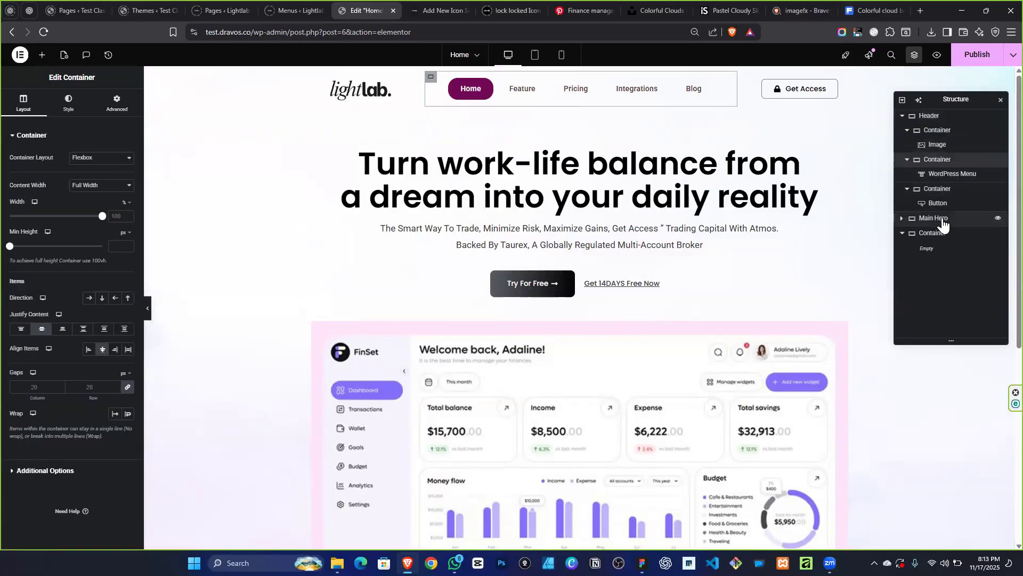
click(205, 228)
click(117, 101)
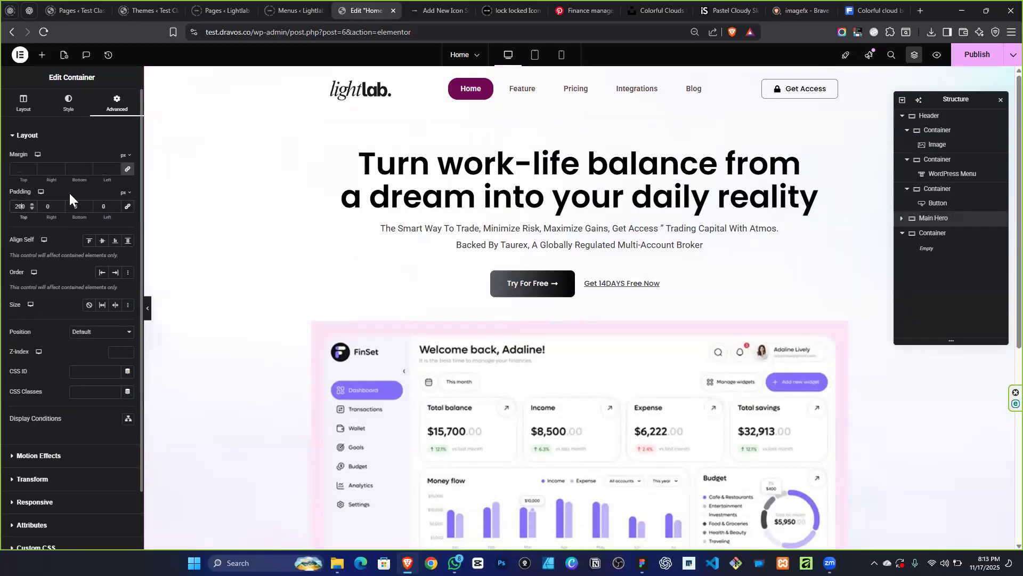
key(BackSpace)
text(2)
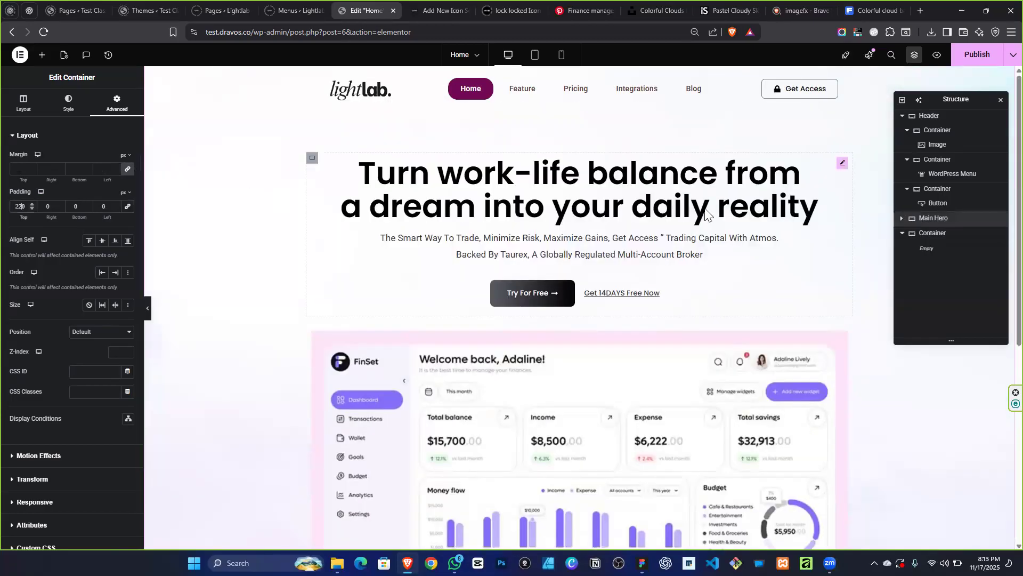
scroll(684, 275, down, 5)
scroll(395, 258, up, 4)
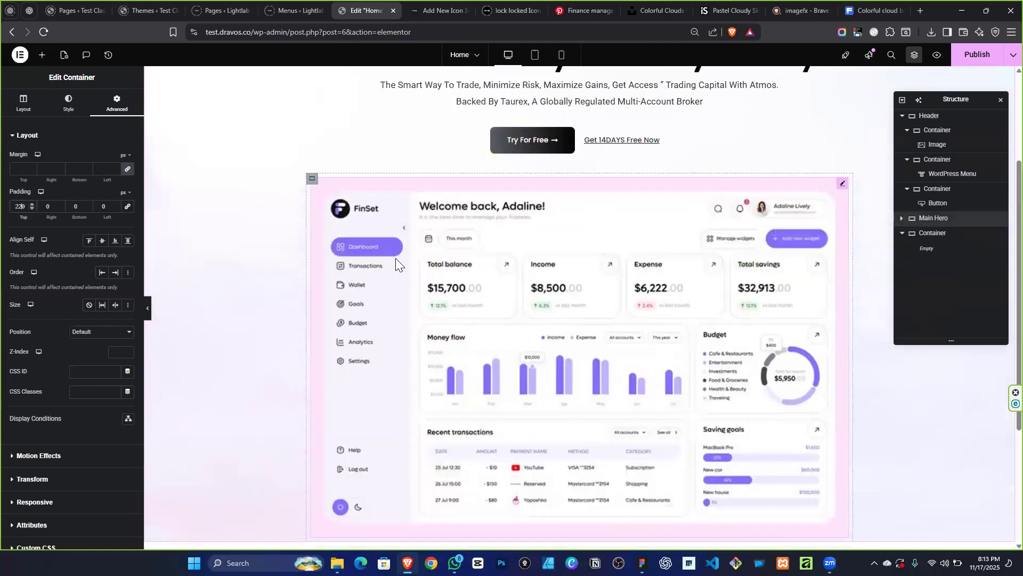
scroll(369, 346, down, 6)
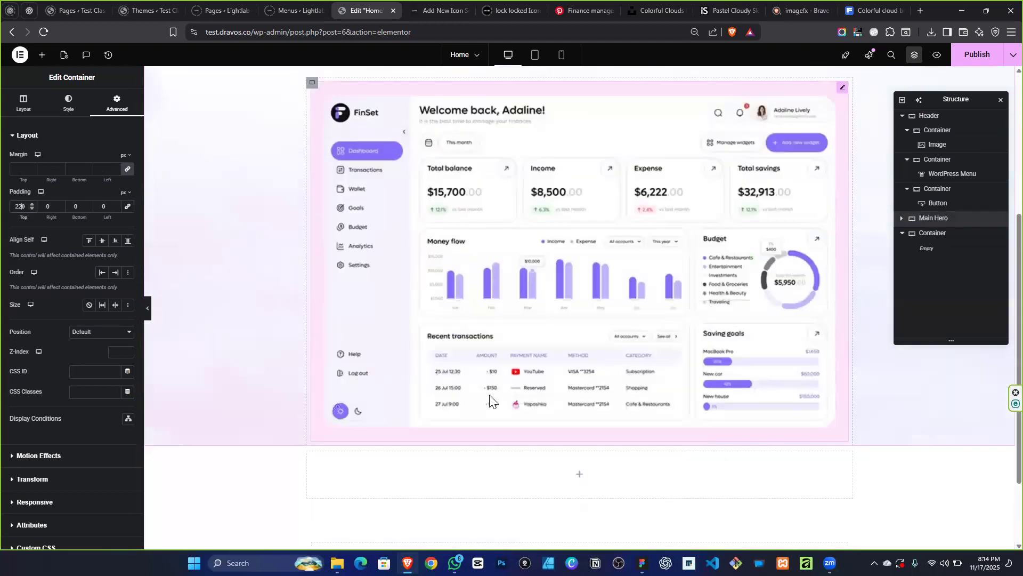
click(580, 340)
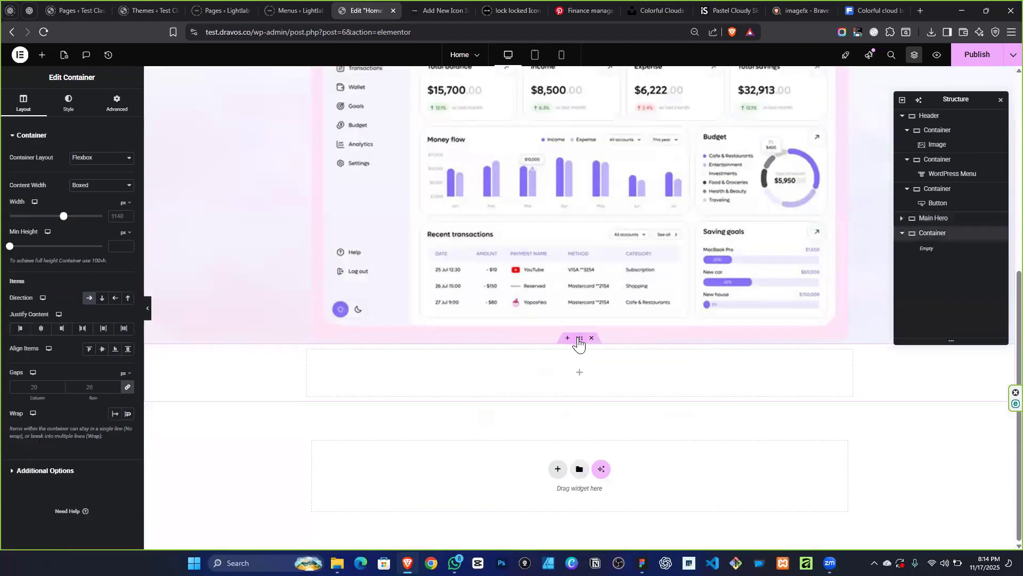
scroll(538, 341, up, 6)
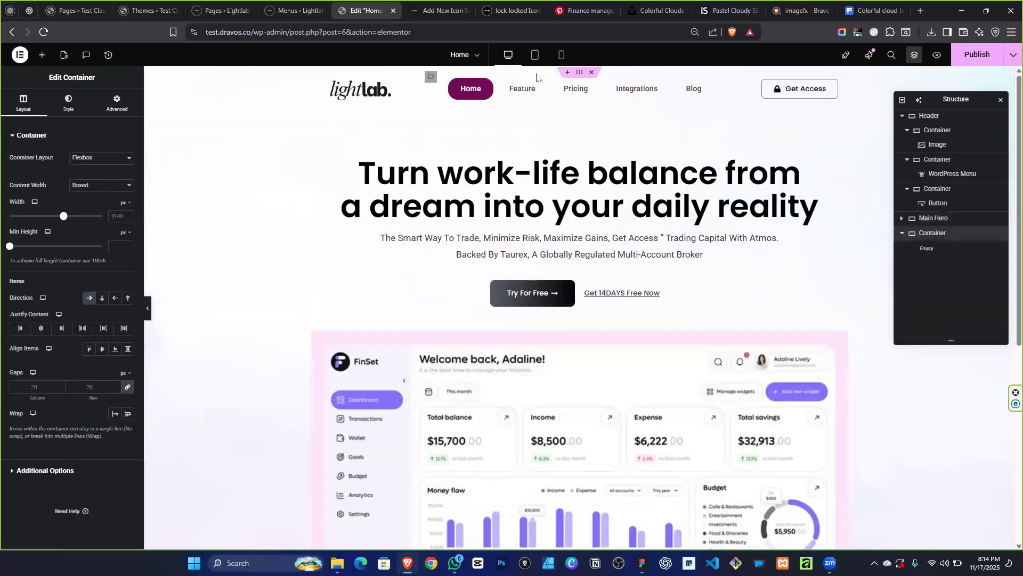
click(585, 77)
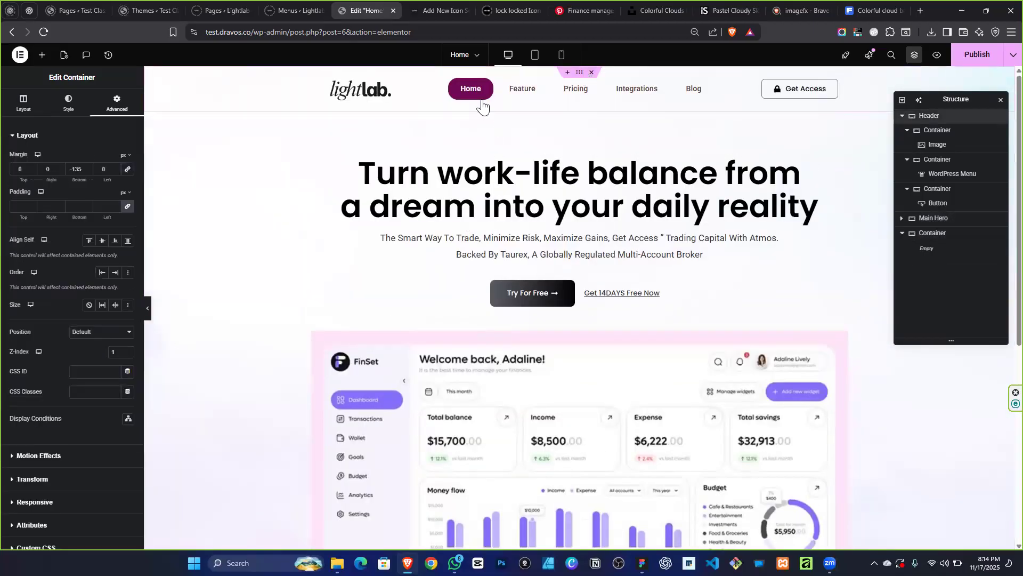
click(128, 208)
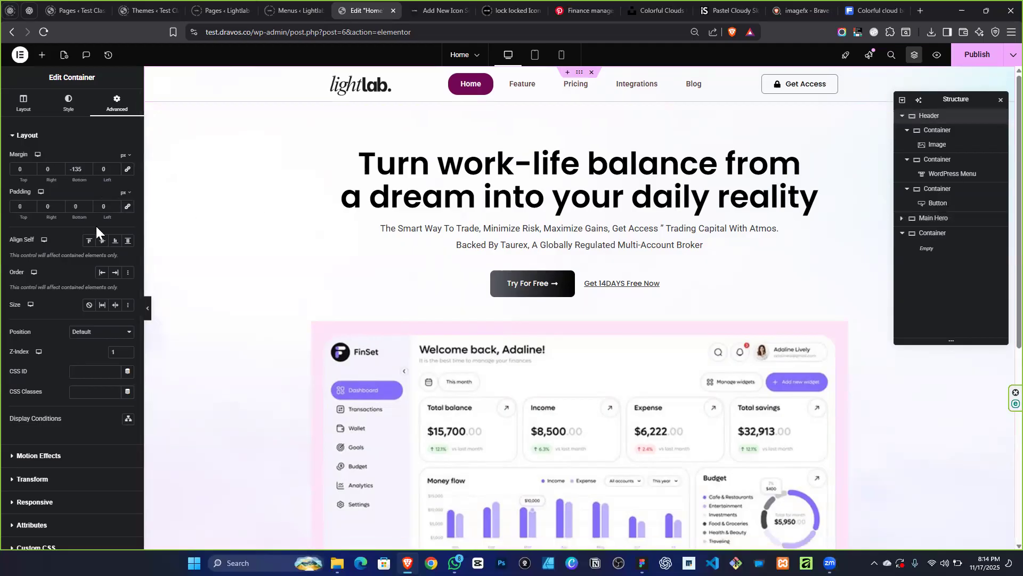
click(126, 208)
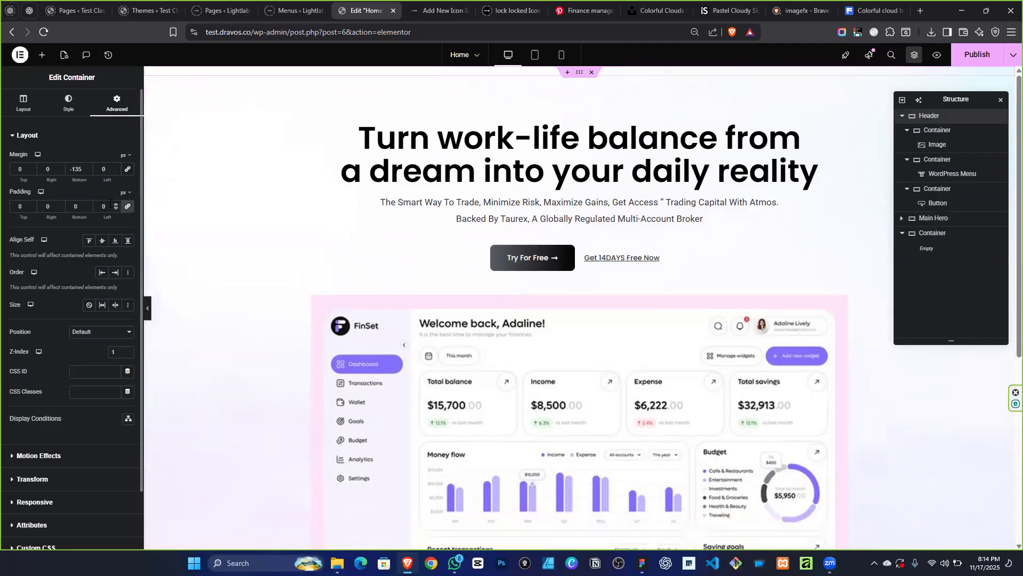
click(111, 206)
key(BackSpace)
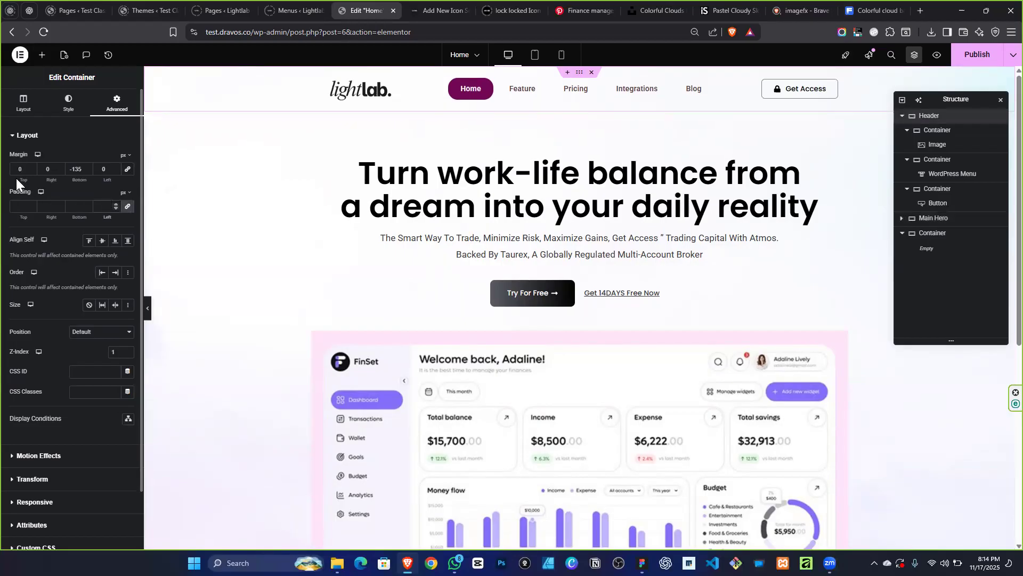
Unlink the Header container's padding values, set top and bottom padding to 20 px each, and review the page.
scroll(418, 393, down, 6)
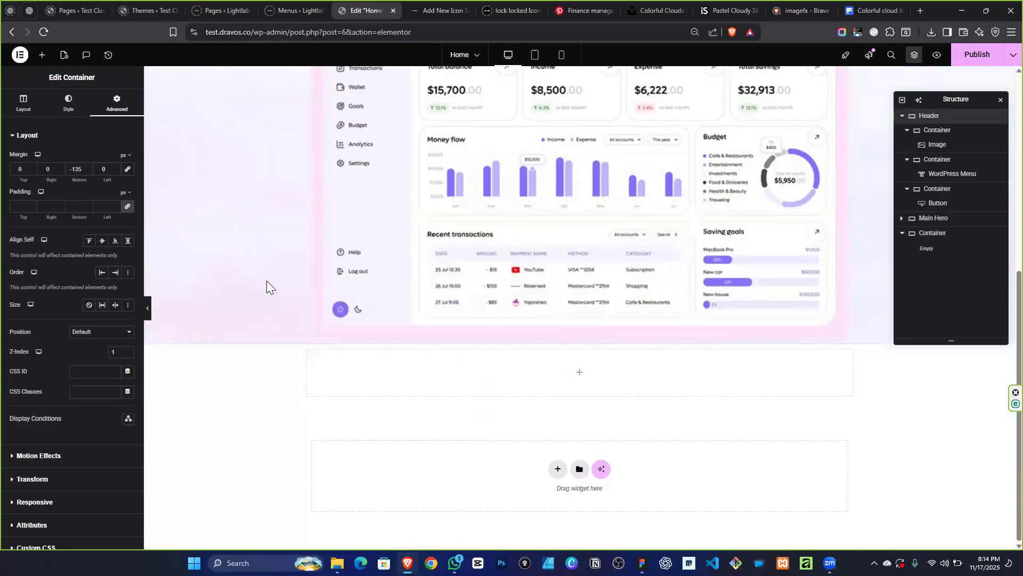
scroll(284, 280, up, 6)
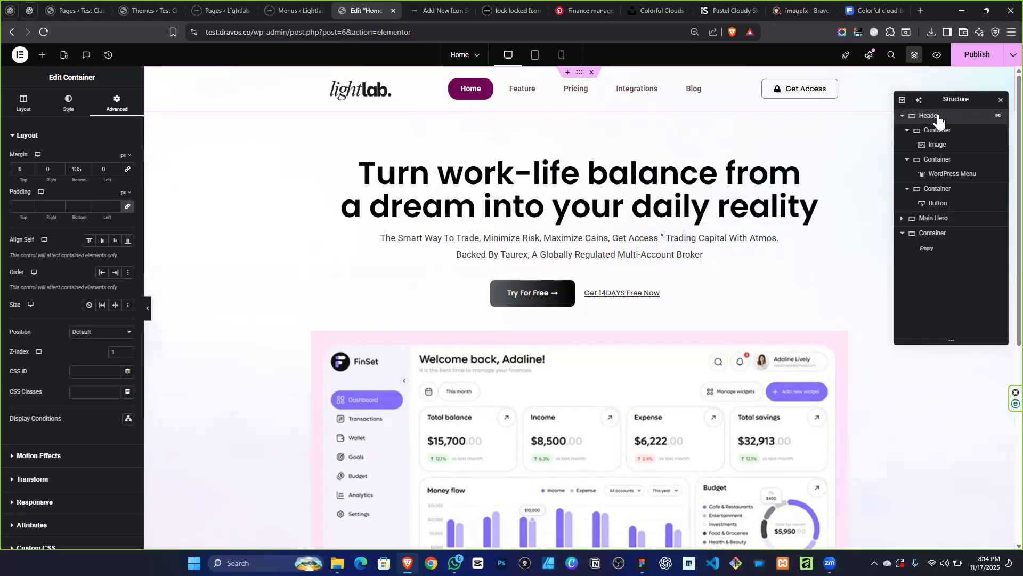
click(932, 218)
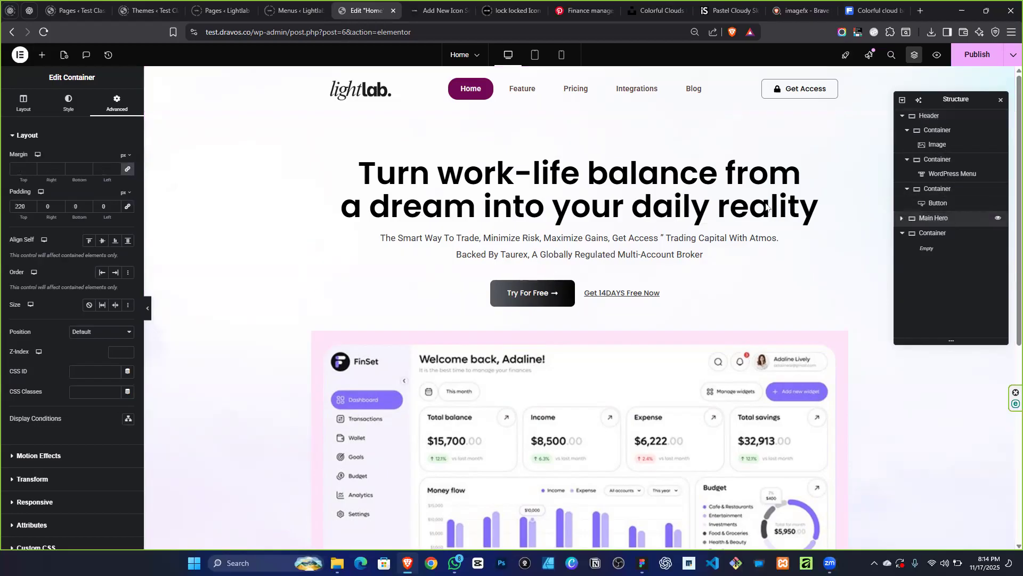
click(938, 116)
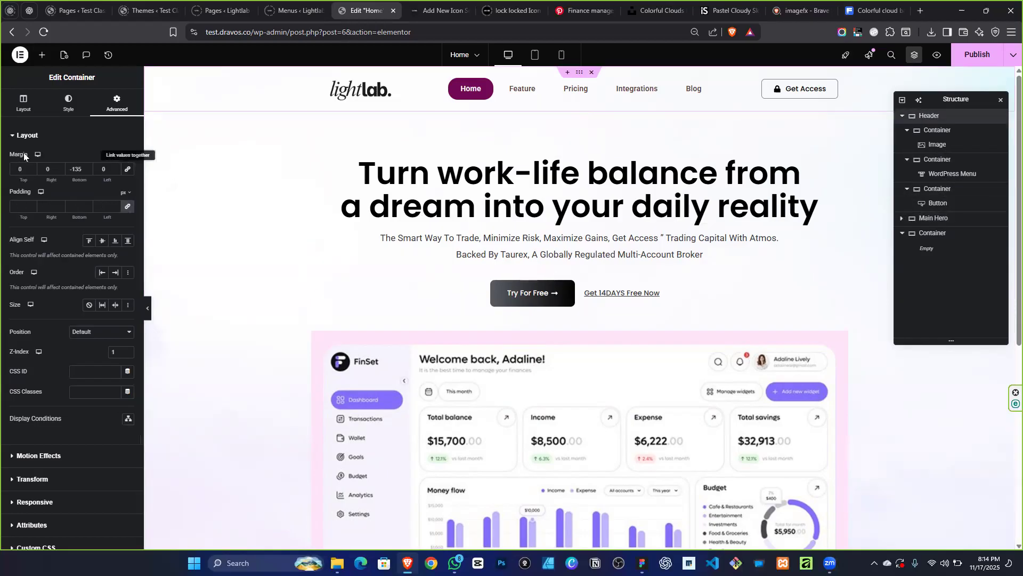
scroll(224, 208, down, 1)
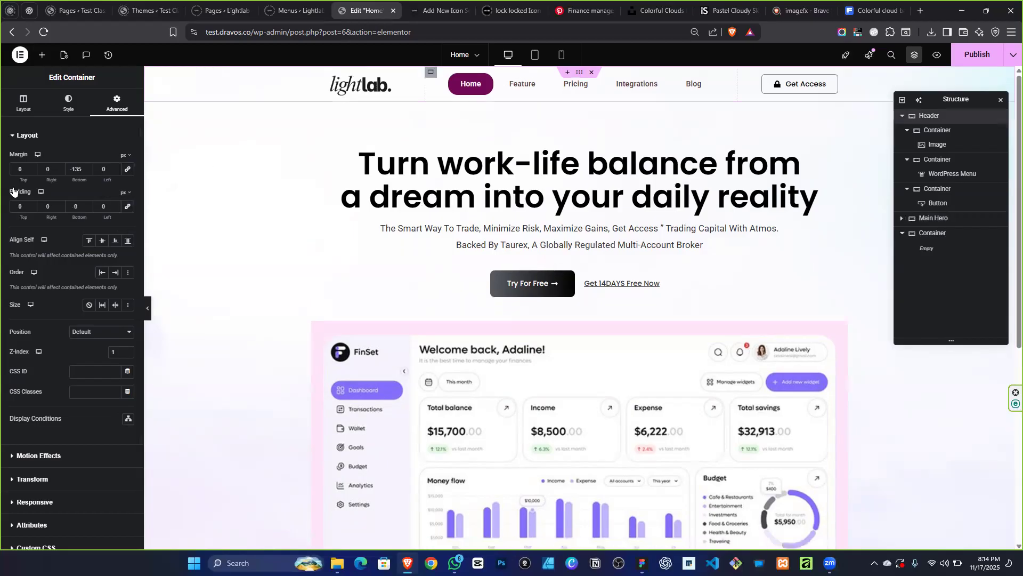
drag(17, 206, 53, 216)
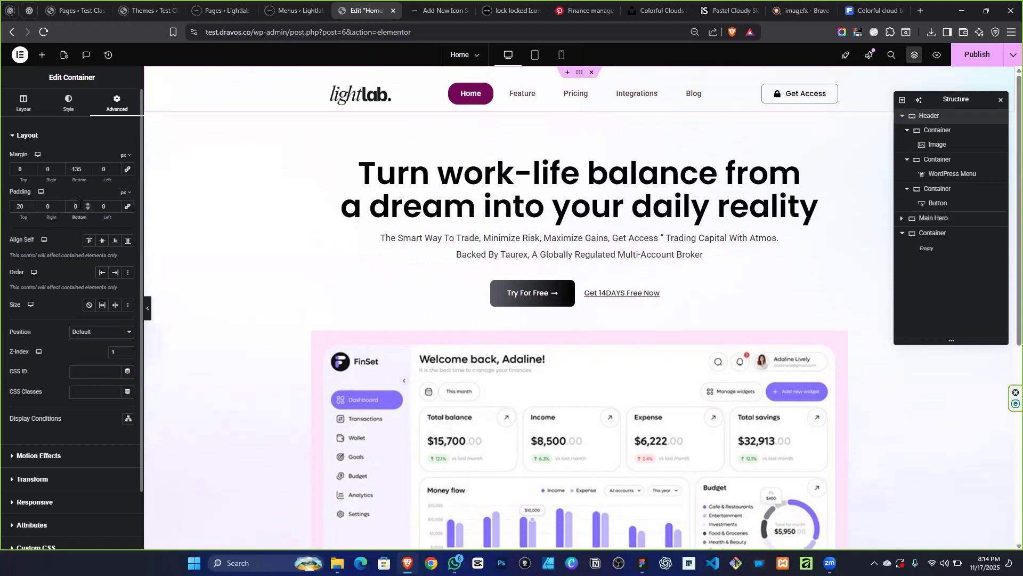
text(20)
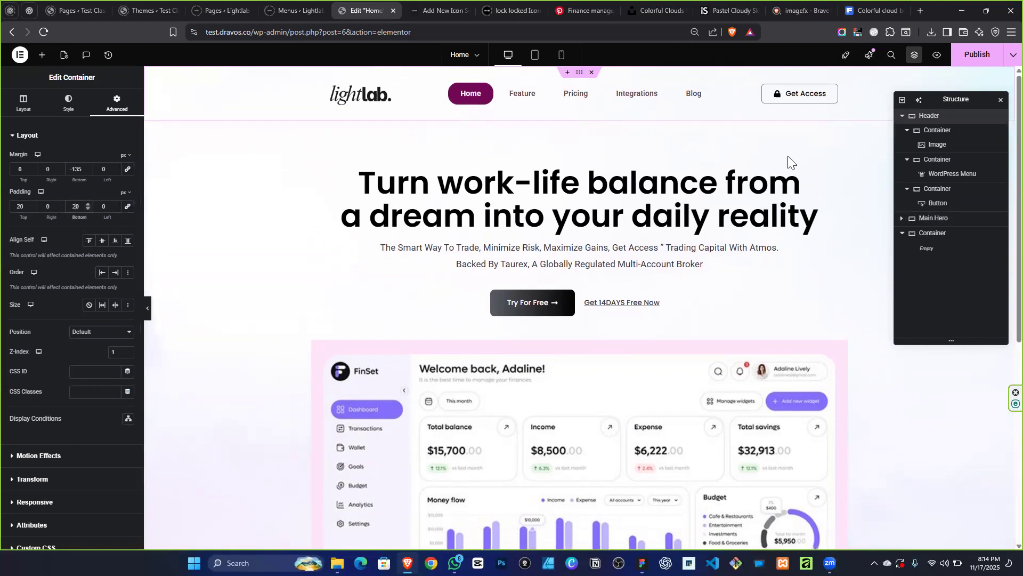
scroll(640, 285, down, 7)
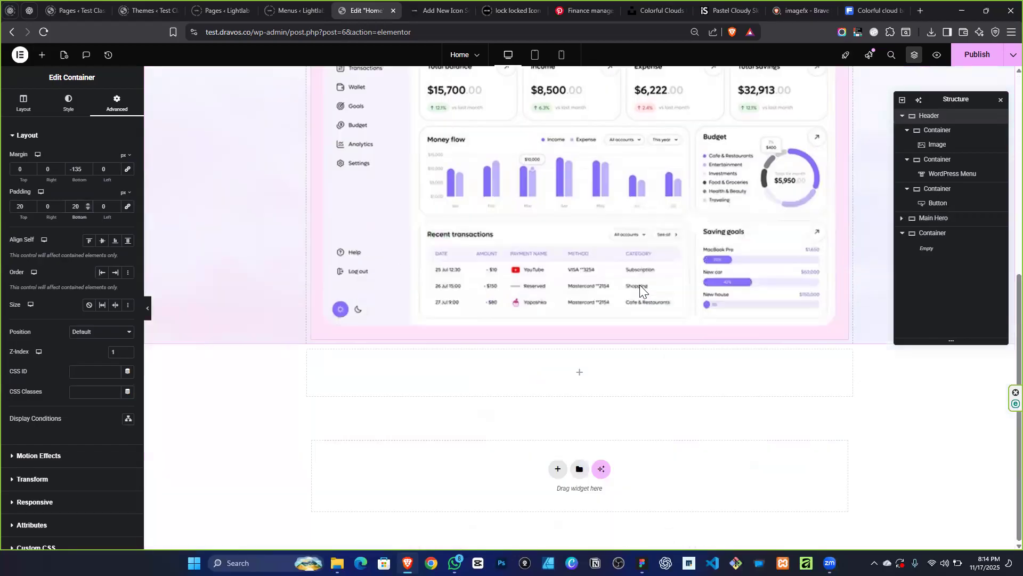
scroll(756, 343, up, 5)
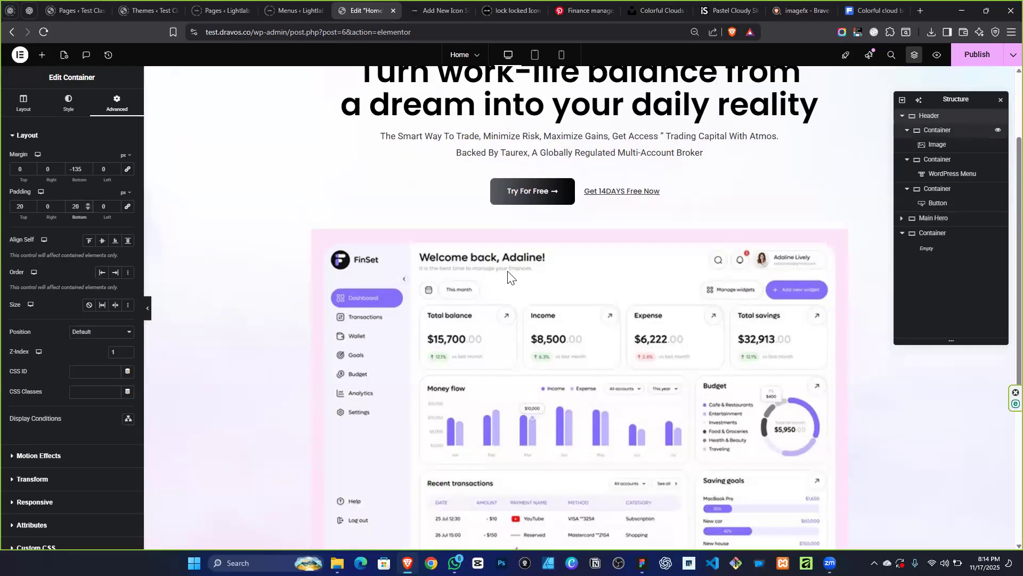
Delete the empty container below the Main Hero section.
scroll(508, 274, up, 2)
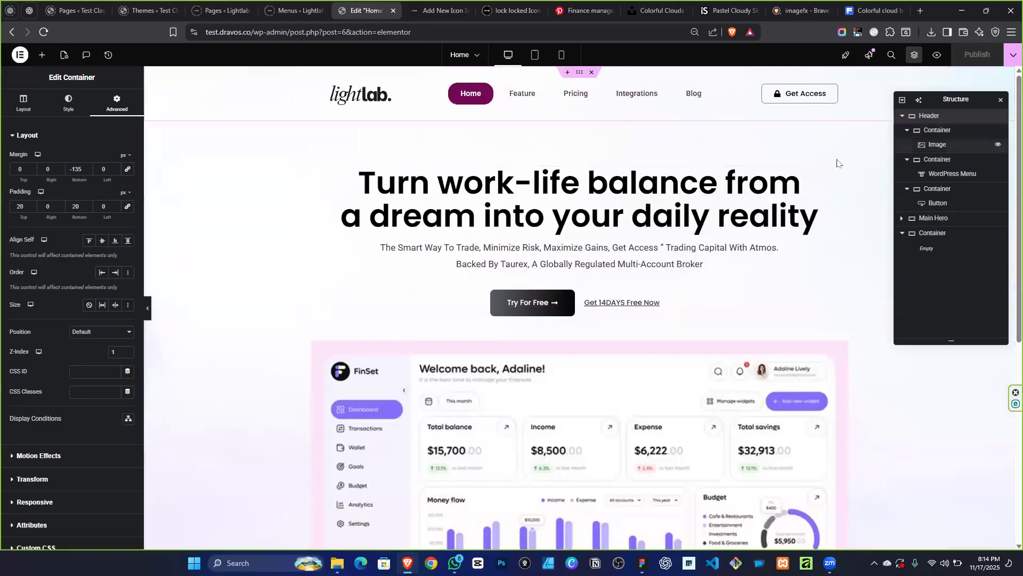
scroll(837, 163, down, 5)
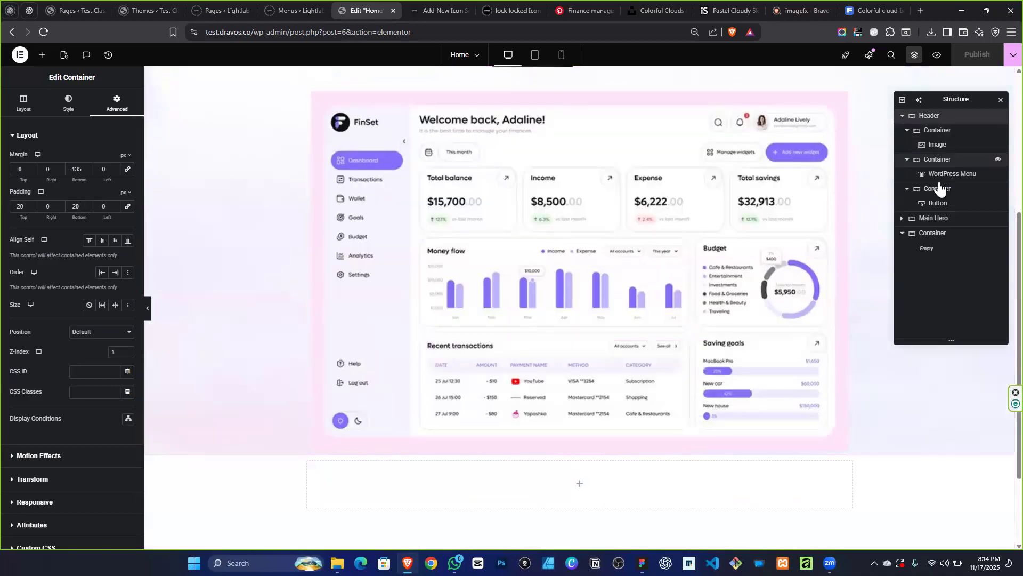
click(942, 218)
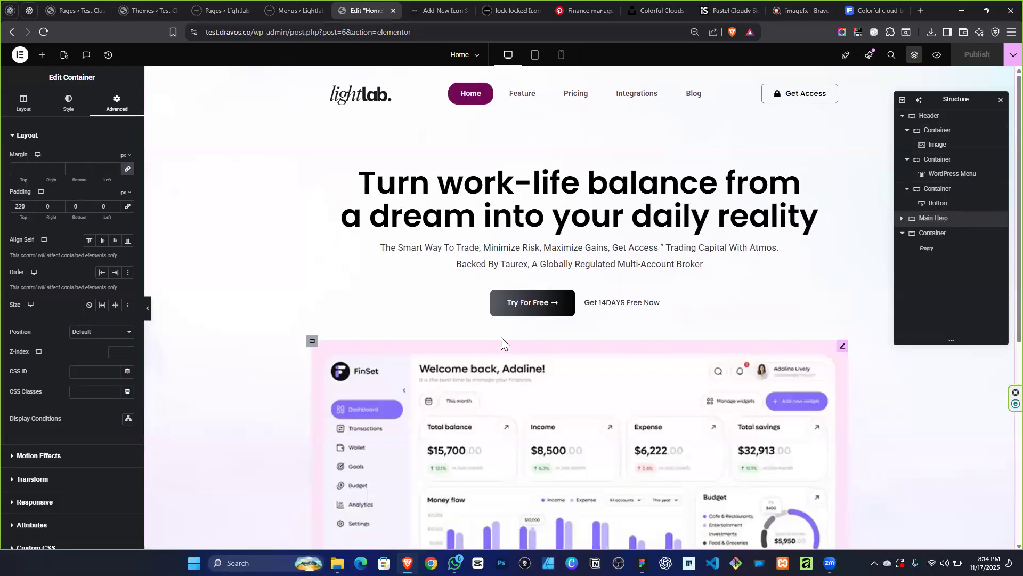
scroll(464, 344, down, 6)
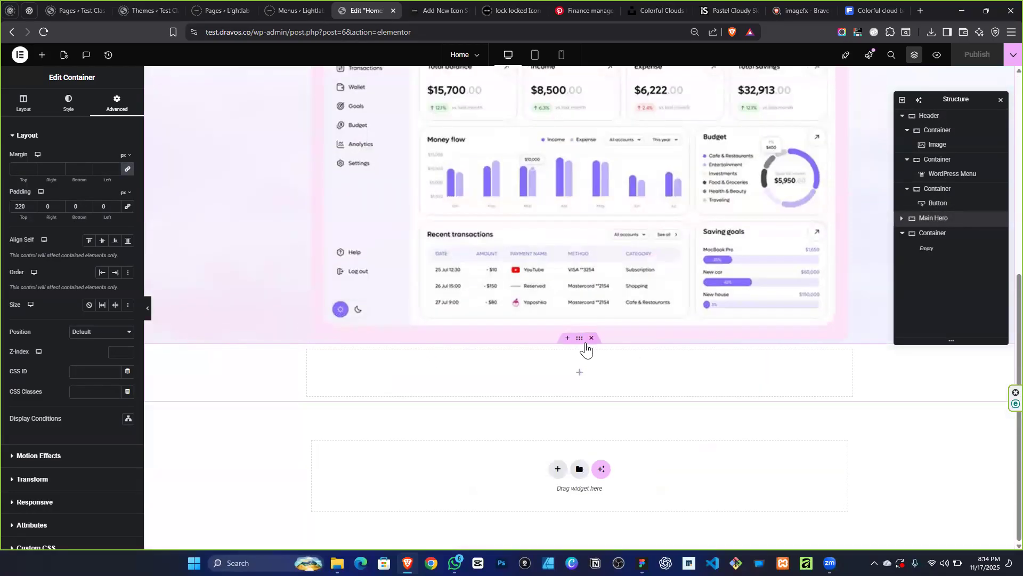
click(592, 338)
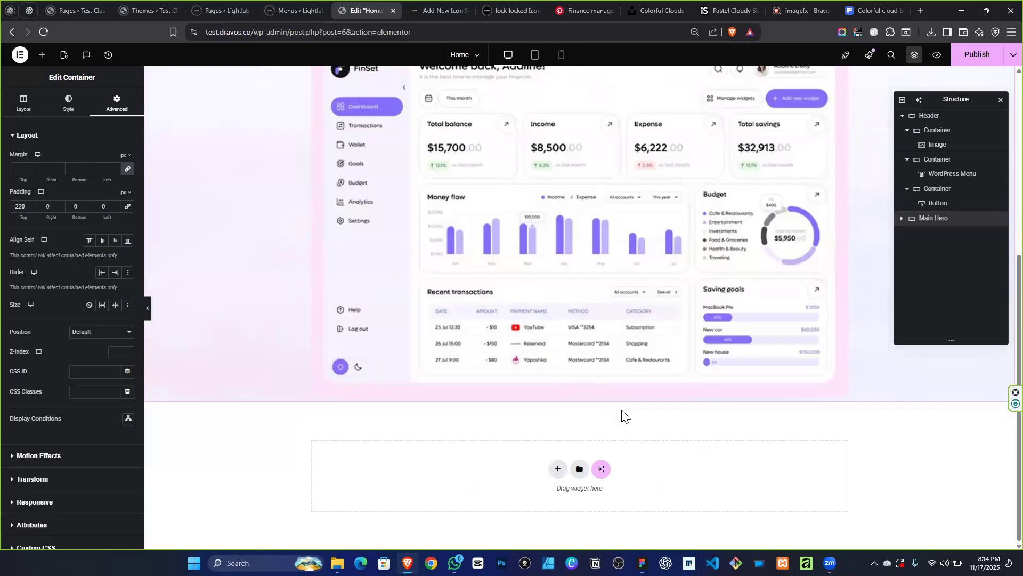
Add a new single-column Flexbox container below the Main Hero section.
click(557, 469)
click(547, 498)
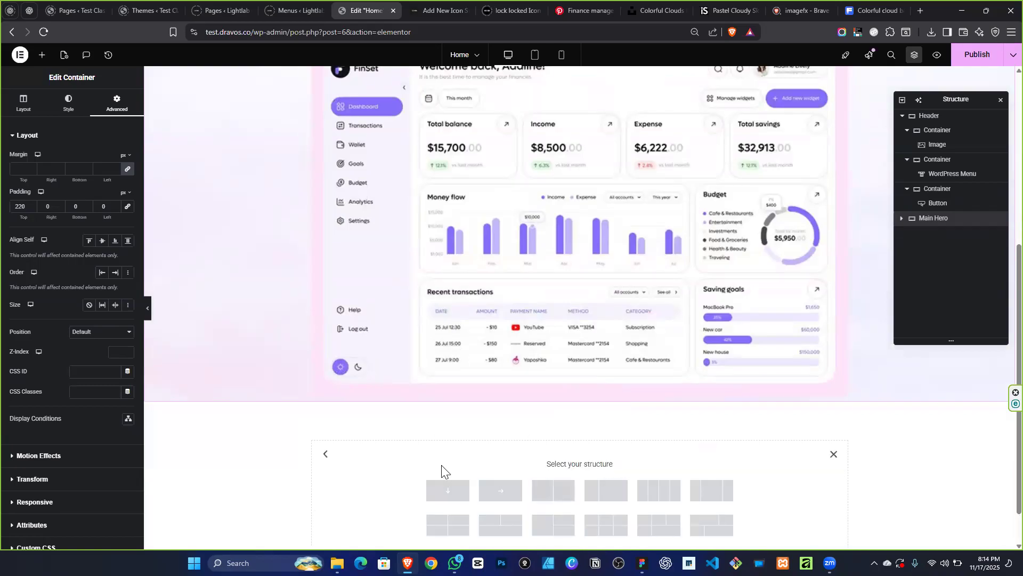
click(460, 493)
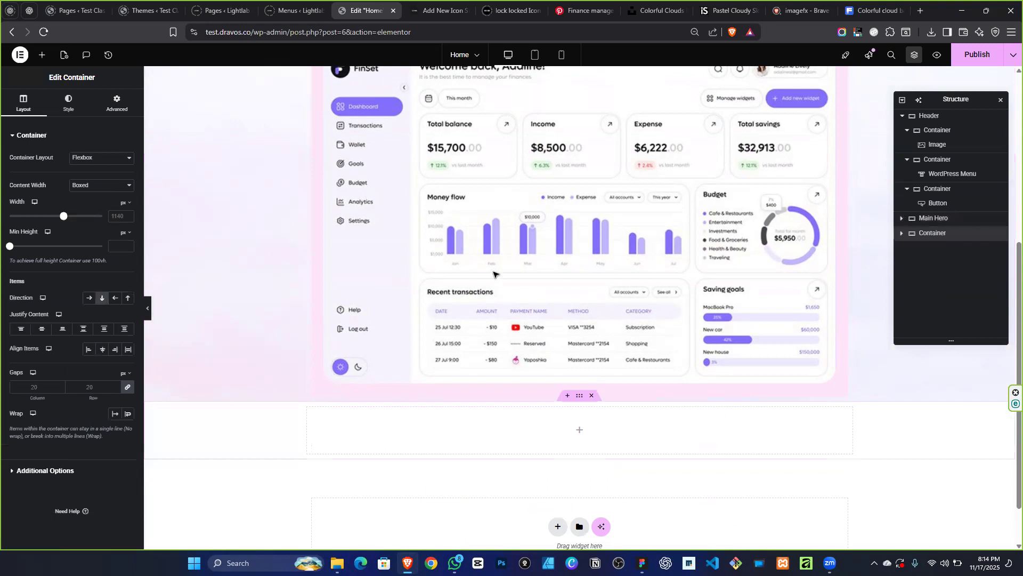
Switch to Figma, examine the section below the hero dashboard in the Assignment 4 reference design, and return to the Elementor page.
key(alt+Tab)
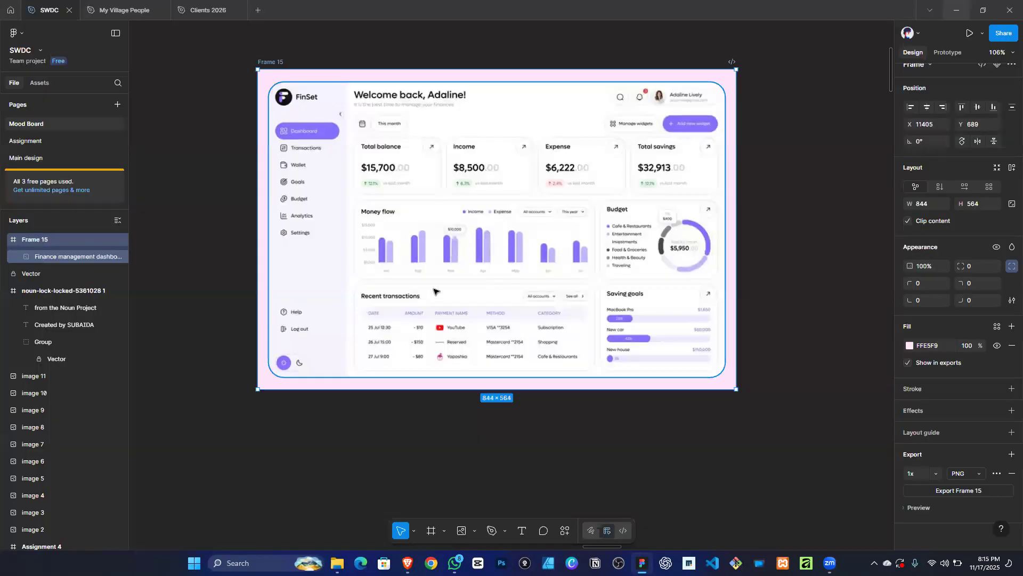
scroll(435, 291, down, 5)
ctrl+scroll(426, 298, down, 3)
scroll(371, 328, down, 3)
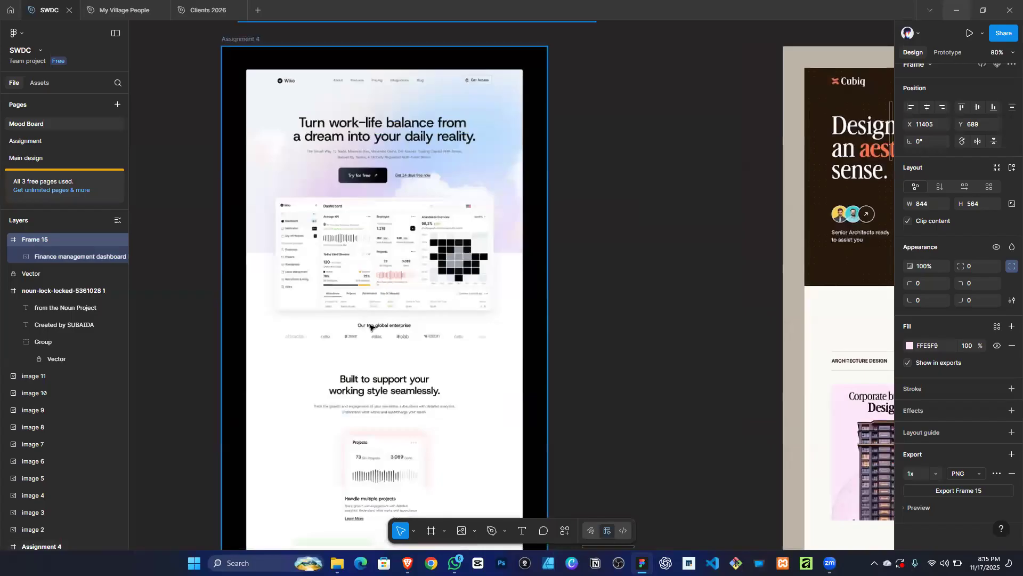
ctrl+scroll(370, 327, up, 5)
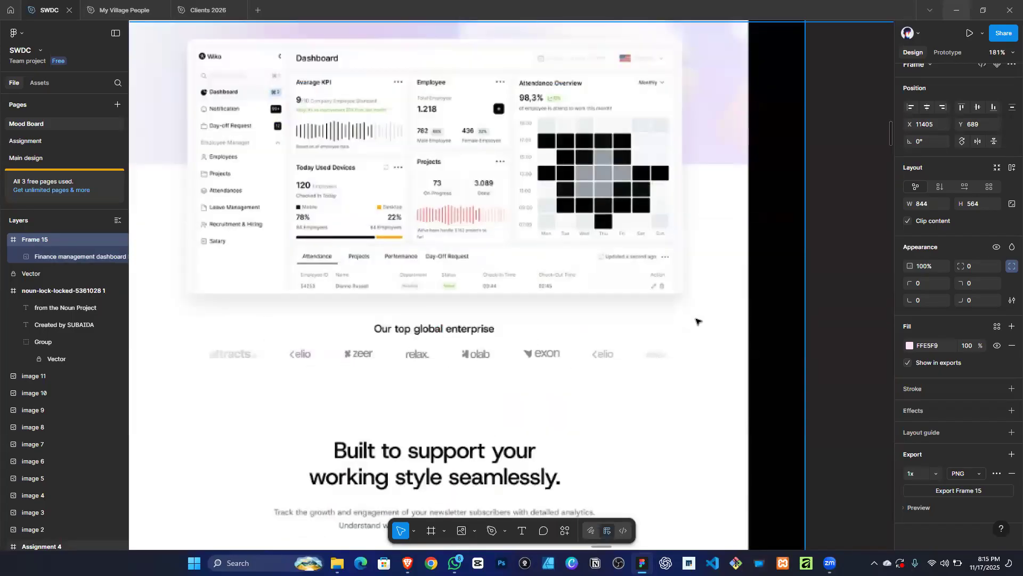
ctrl+scroll(569, 288, down, 5)
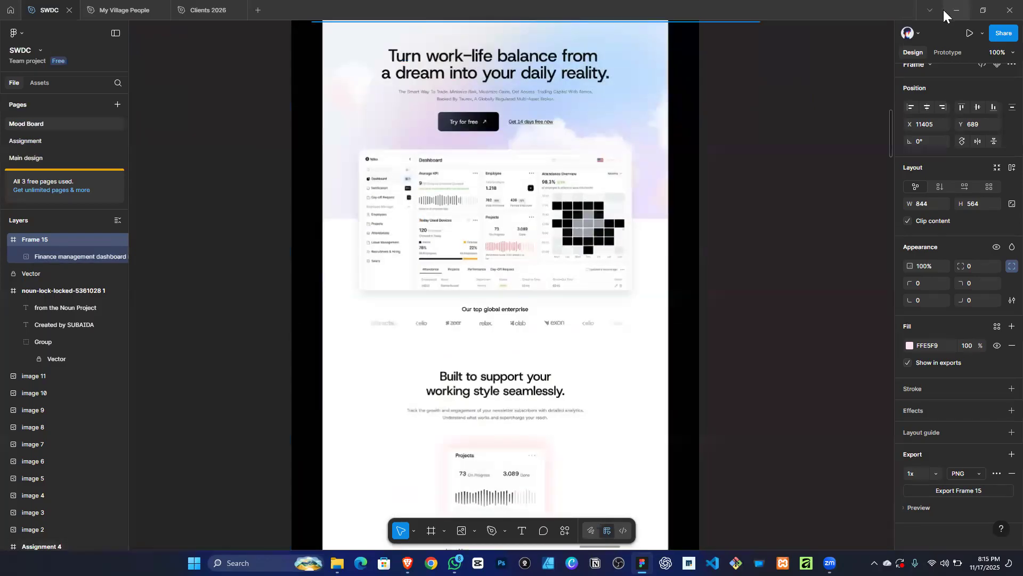
click(958, 13)
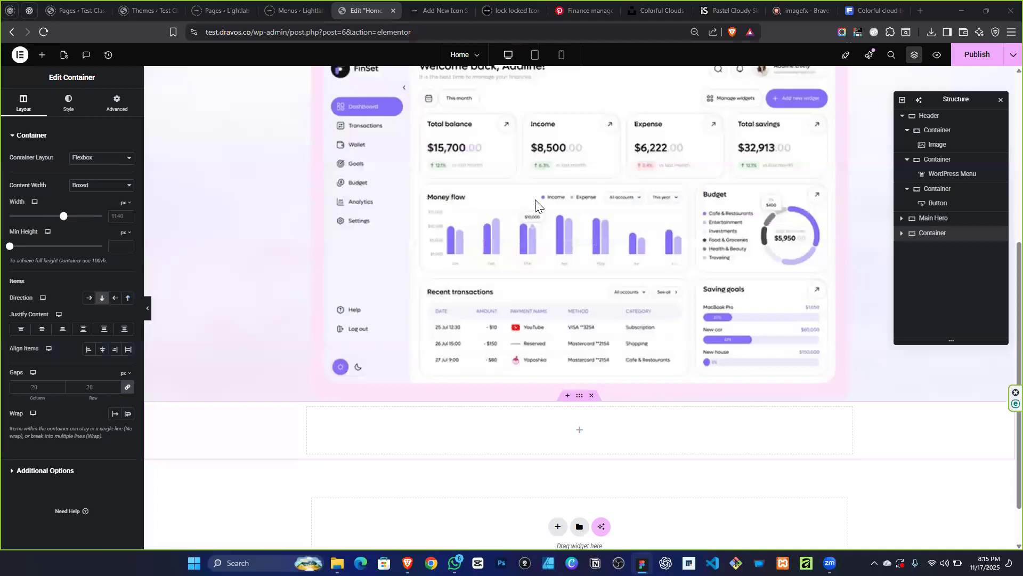
Add a Heading widget to the new container and set that container's padding to 100 px top and 1000 px bottom.
click(42, 54)
drag(39, 269, 586, 447)
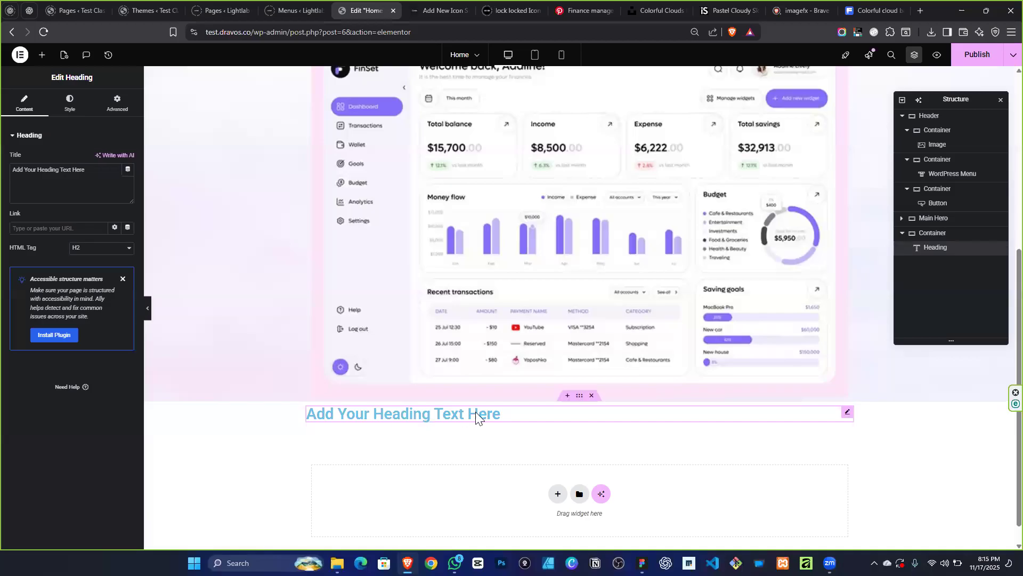
click(580, 395)
click(123, 99)
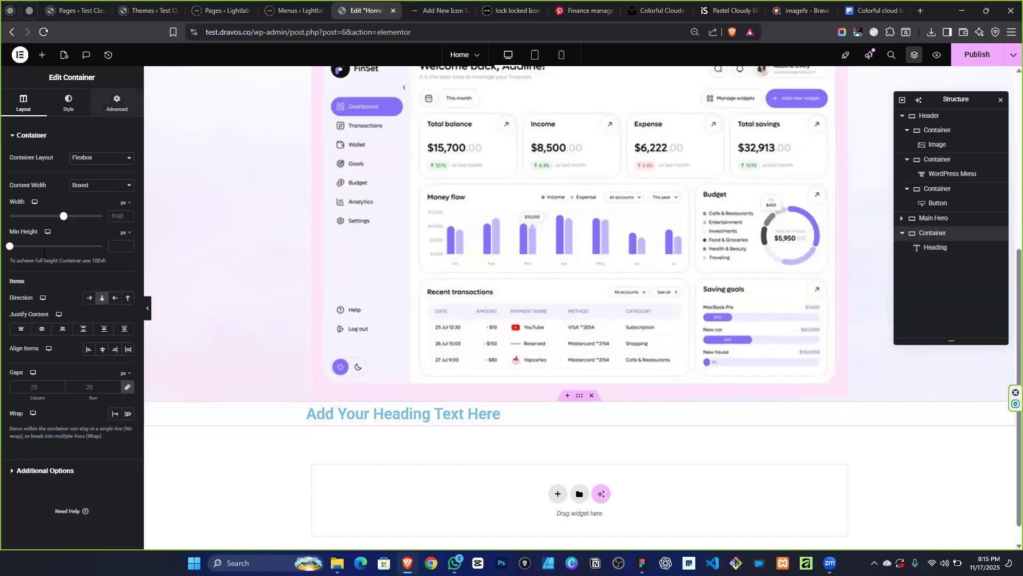
click(19, 206)
text(100)
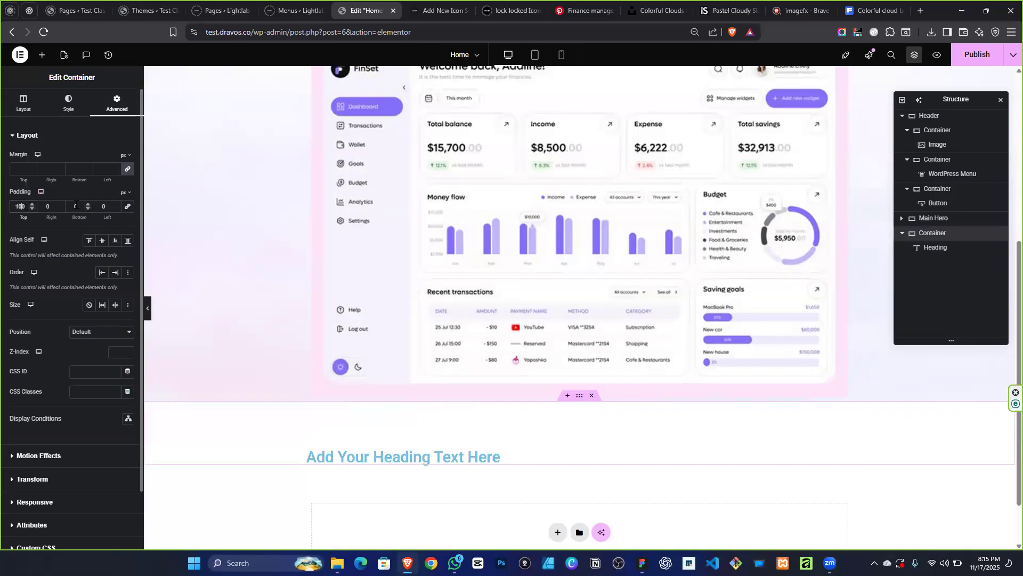
click(73, 206)
text(1000)
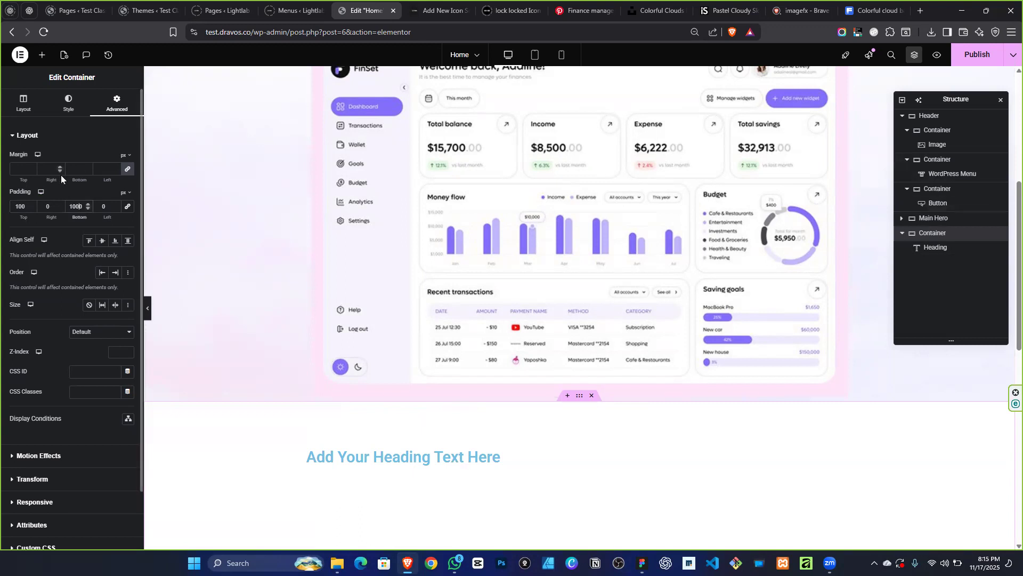
click(127, 169)
Set the Main Hero container's bottom margin to -155 px, with its margin values unlinked, pulling the following container up under the hero dashboard.
scroll(666, 223, up, 3)
scroll(655, 213, up, 3)
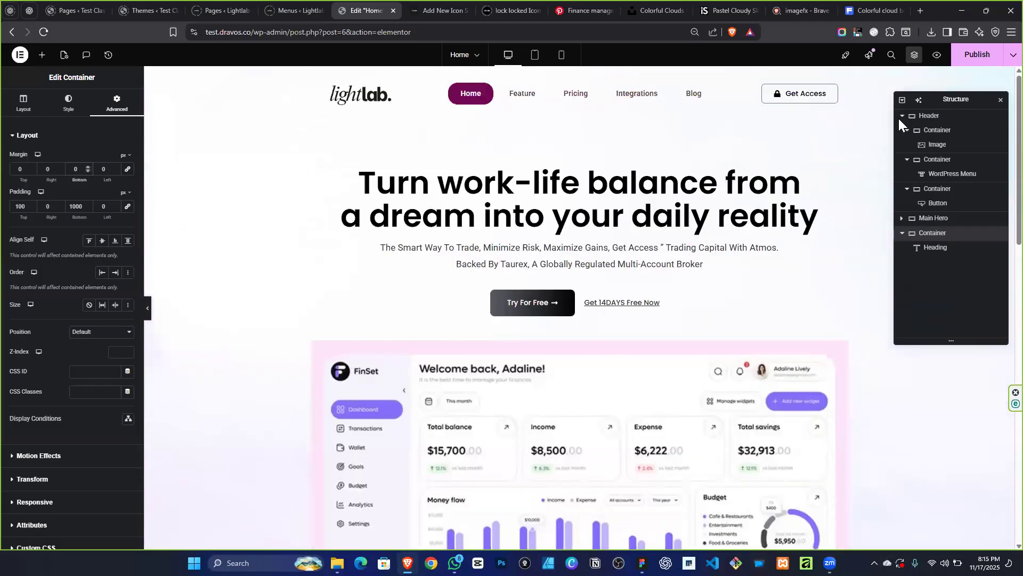
click(897, 230)
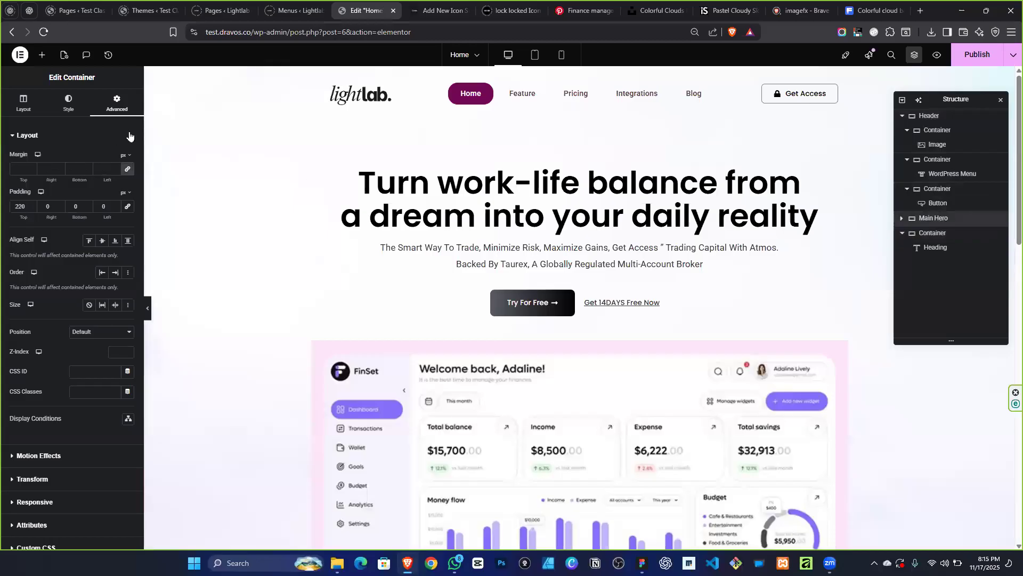
click(78, 170)
text(0)
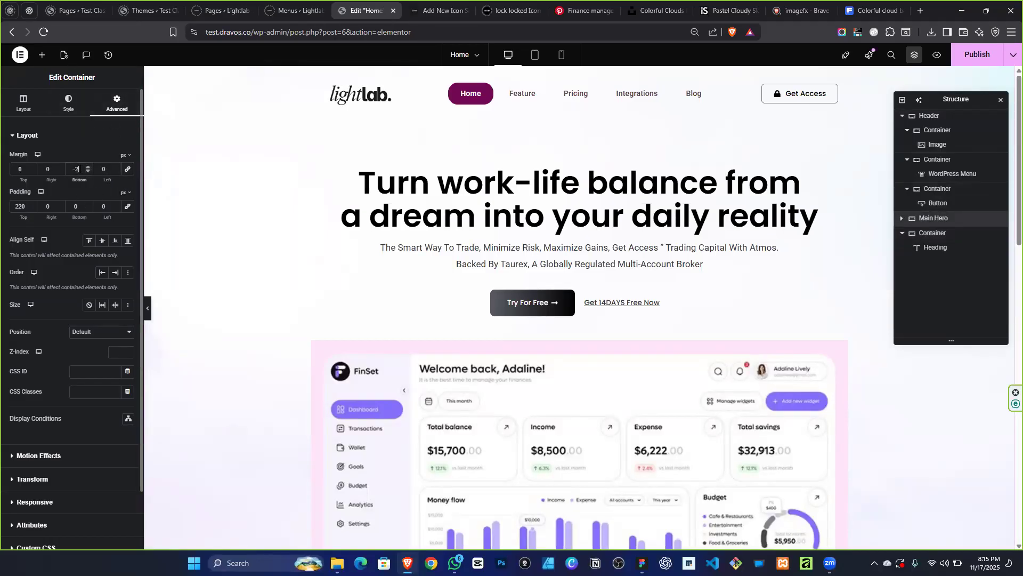
scroll(486, 341, down, 7)
key(Down)
key(Down)
key(Down)
key(Down)
key(Down)
key(Down)
key(Down)
key(Down)
key(Down)
key(Down)
key(Down)
key(Down)
key(Down)
key(Down)
key(Down)
key(Down)
key(Down)
key(Down)
key(Down)
key(Down)
key(Down)
key(Down)
key(Down)
key(Down)
key(Down)
key(Down)
key(Down)
key(Down)
key(Down)
key(Down)
key(Down)
key(Down)
key(Down)
key(Down)
key(Down)
key(Down)
key(Down)
key(Down)
key(Down)
key(Down)
key(Down)
key(Down)
key(Down)
key(Down)
key(Down)
key(Down)
key(Down)
key(Down)
key(Down)
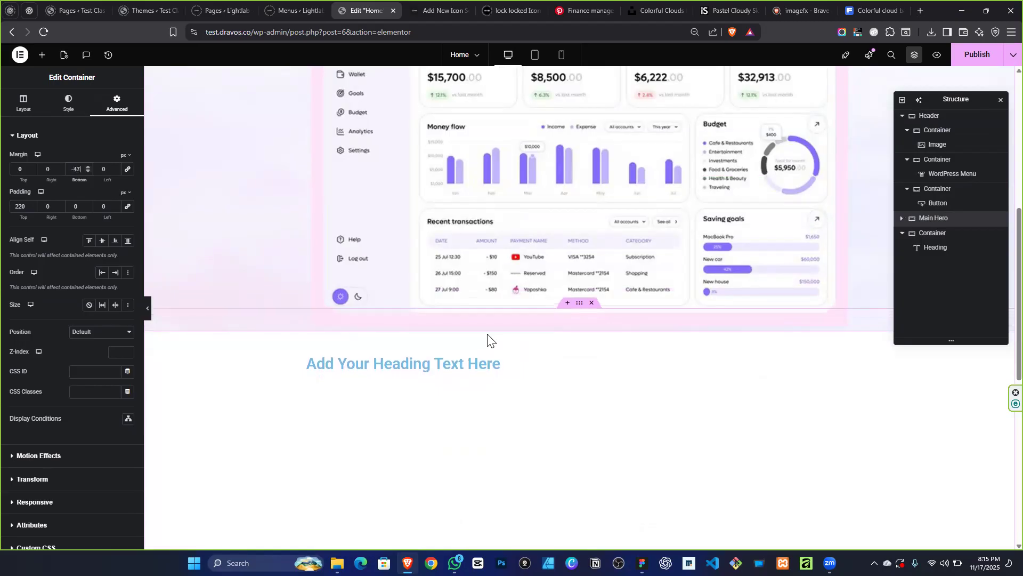
key(Down)
key(Down)
key(Down)
key(Down)
key(Down)
key(Down)
key(Down)
key(Down)
key(Down)
key(Down)
key(Down)
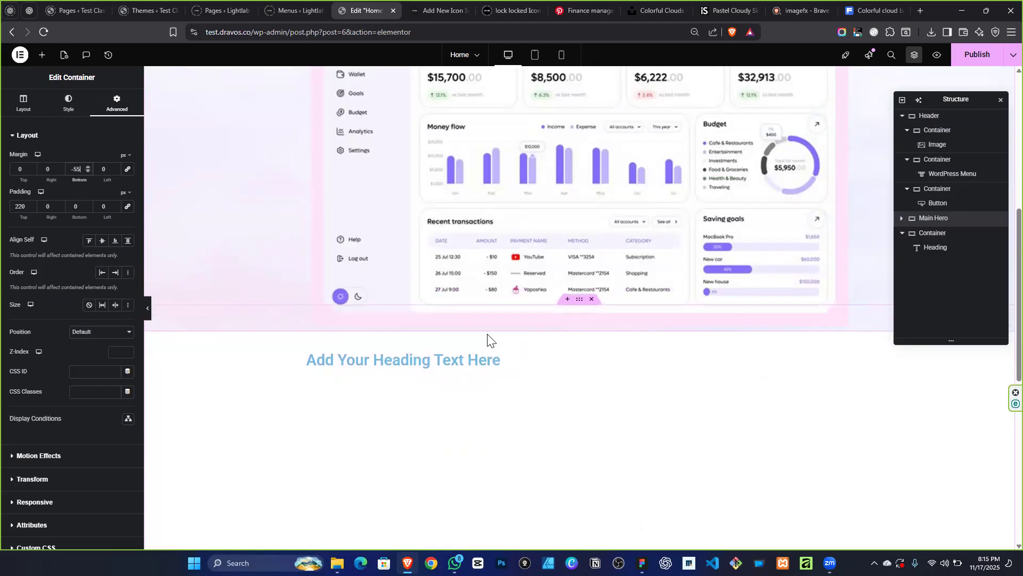
key(Down)
key(Down)
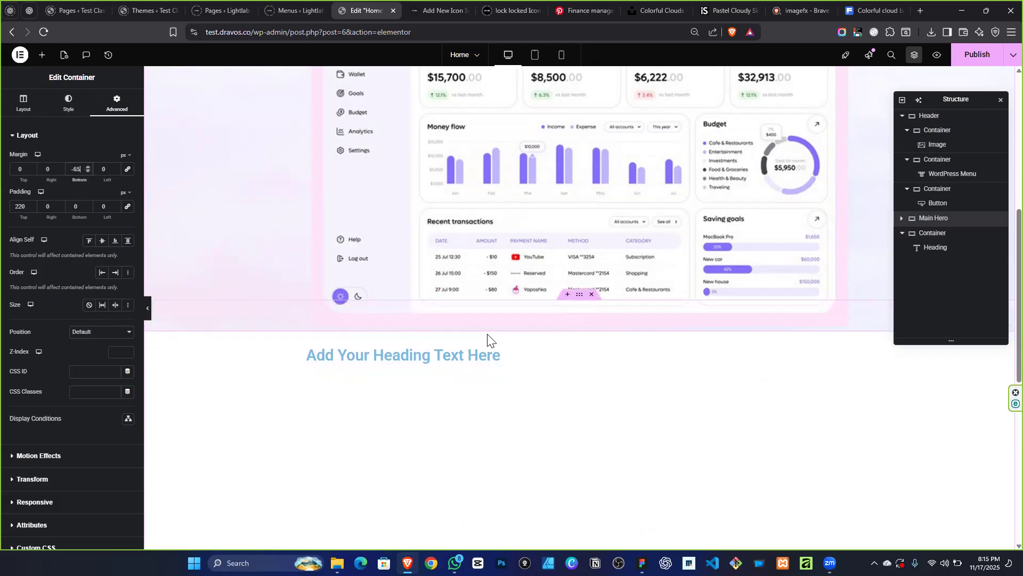
key(Down)
key(Down)
key(Down)
key(Down)
key(Down)
key(Down)
key(Down)
key(Down)
key(Down)
key(Down)
key(Down)
key(Down)
key(Down)
key(Down)
key(Down)
key(Down)
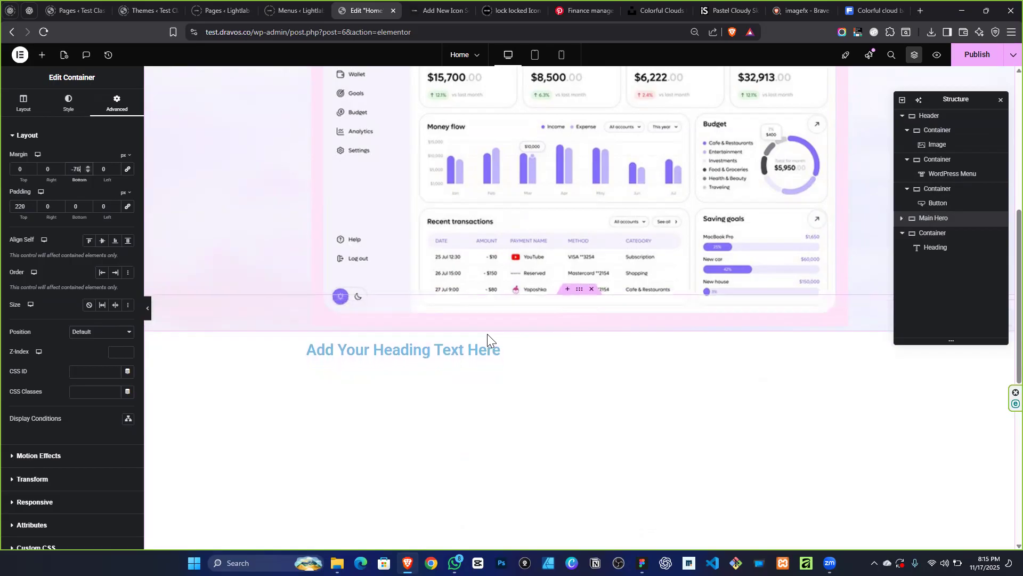
key(Down)
key(Down)
key(Down)
key(Down)
key(Down)
key(Down)
key(Down)
key(Down)
key(Down)
key(Down)
key(Down)
key(Down)
key(Down)
key(Down)
key(Down)
key(Down)
key(Down)
key(Down)
key(Down)
key(Down)
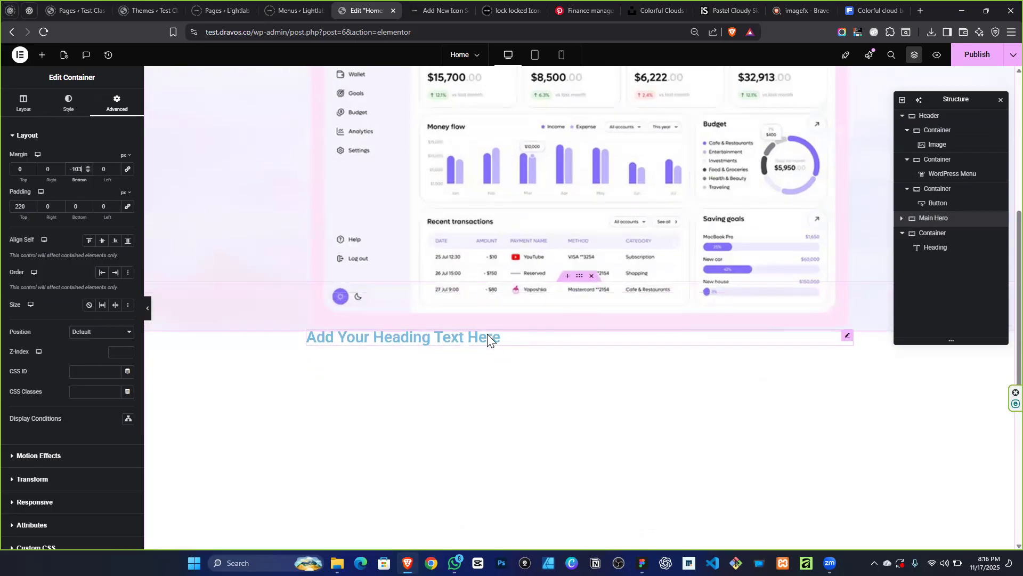
key(Down)
key(Down)
key(Down)
key(Down)
key(Down)
key(Down)
key(Down)
key(Down)
key(Down)
key(Down)
key(Down)
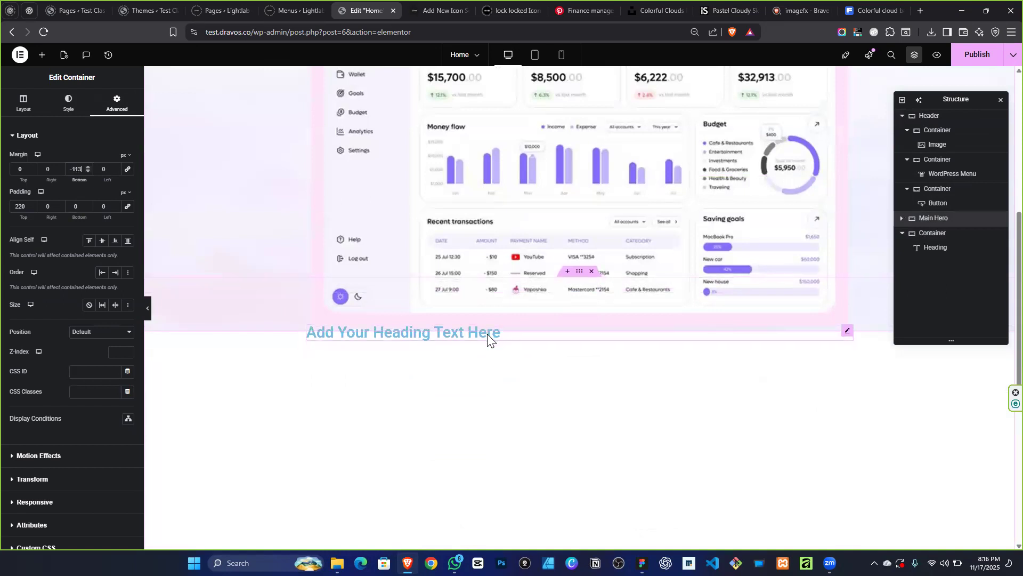
key(Down)
key(Down)
key(Down)
key(Down)
key(Down)
key(Down)
key(Down)
key(Down)
key(Down)
key(Down)
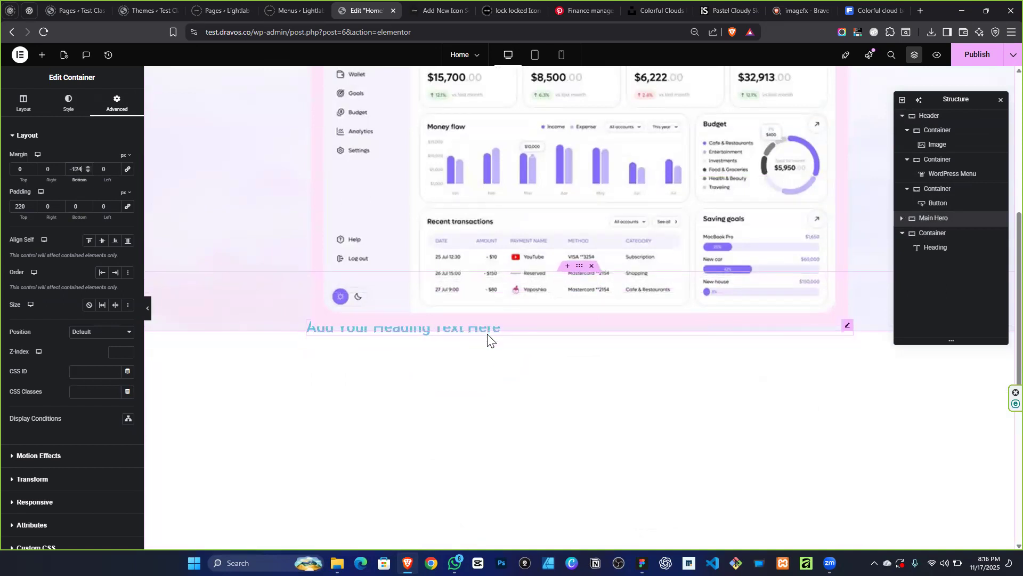
key(Down)
key(Down)
key(Down)
key(Down)
key(Down)
key(Down)
key(Down)
key(Down)
key(Down)
key(Down)
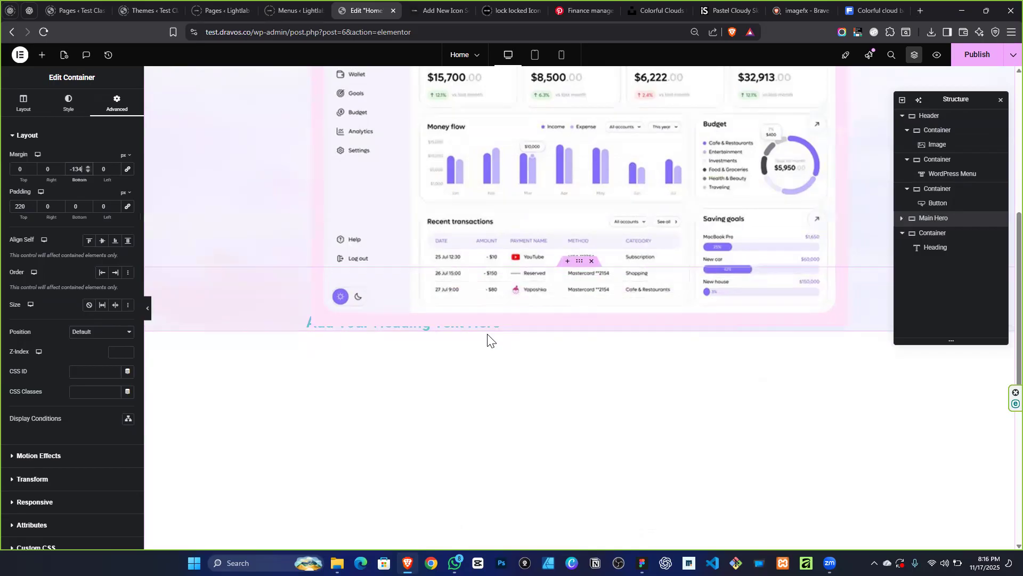
key(Down)
key(Down)
key(Down)
key(Down)
key(Down)
key(Down)
key(Down)
key(Down)
key(Down)
key(Down)
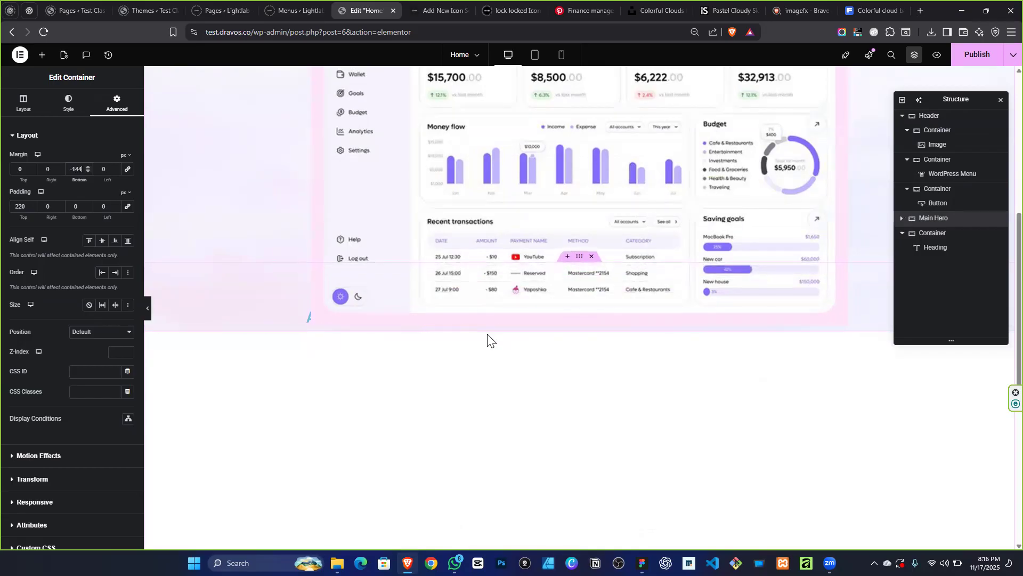
key(Down)
key(Down)
key(Down)
key(Down)
key(Down)
key(Down)
key(Down)
key(Down)
key(Down)
key(Down)
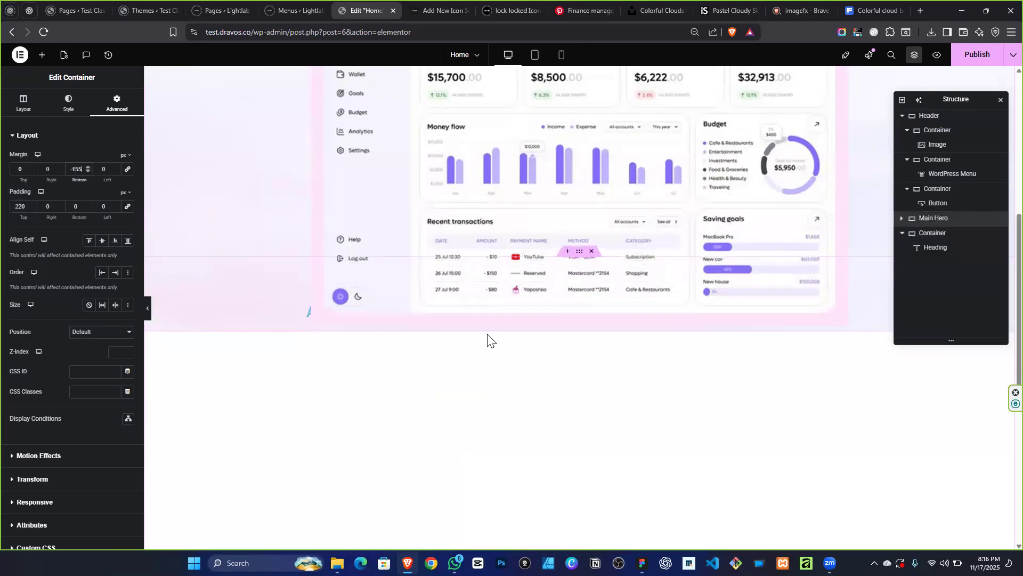
Lower the Main Hero container's bottom margin to -209 px so the following container overlaps more of the hero dashboard.
key(Down)
key(Down)
key(Down)
key(Down)
key(Down)
key(Down)
key(Down)
key(Down)
key(Down)
key(Down)
key(Down)
key(Down)
key(Down)
key(Down)
key(Down)
key(Down)
key(Down)
key(Down)
key(Down)
key(Down)
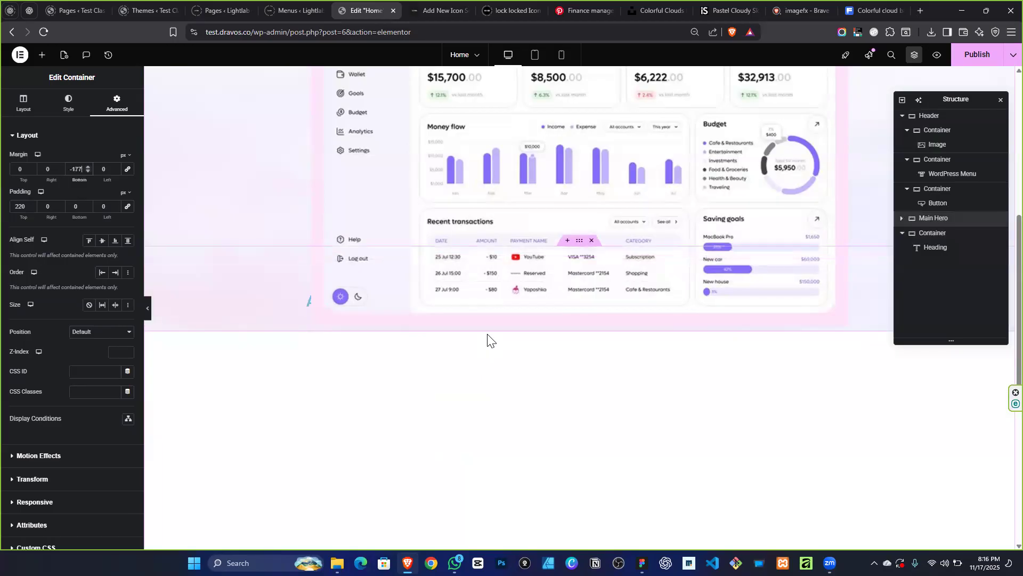
key(Down)
key(Down)
key(Down)
key(Down)
key(Down)
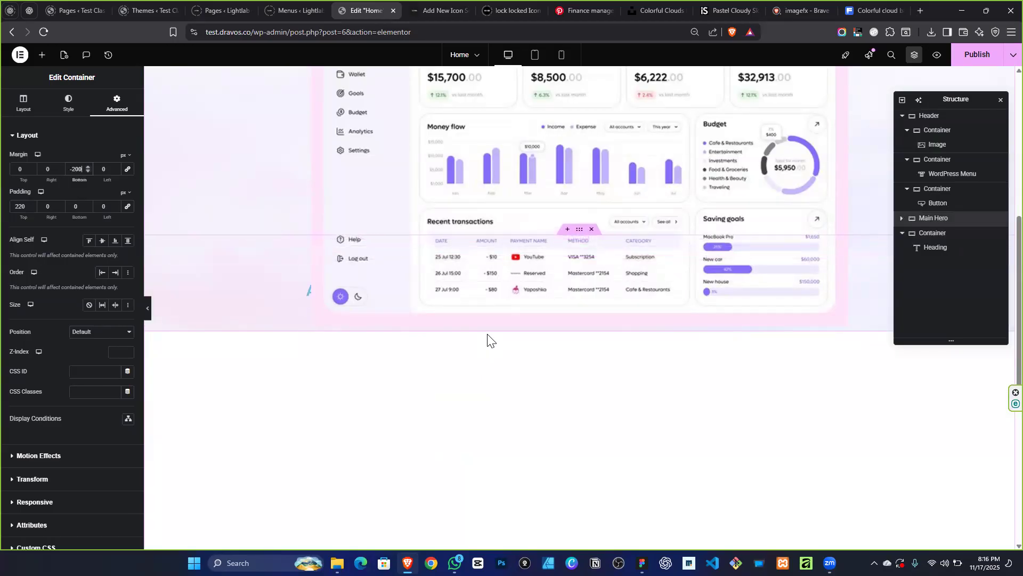
key(Down)
key(Down)
key(Down)
key(Down)
key(Down)
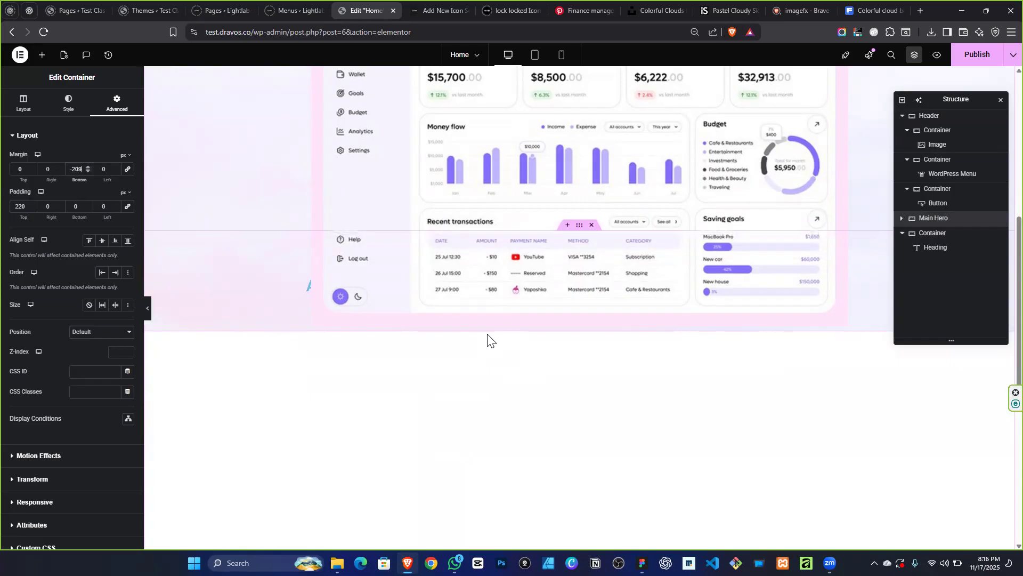
Try a Z-Index of 1 on the Main Hero container and replace it with 0.
scroll(575, 224, up, 5)
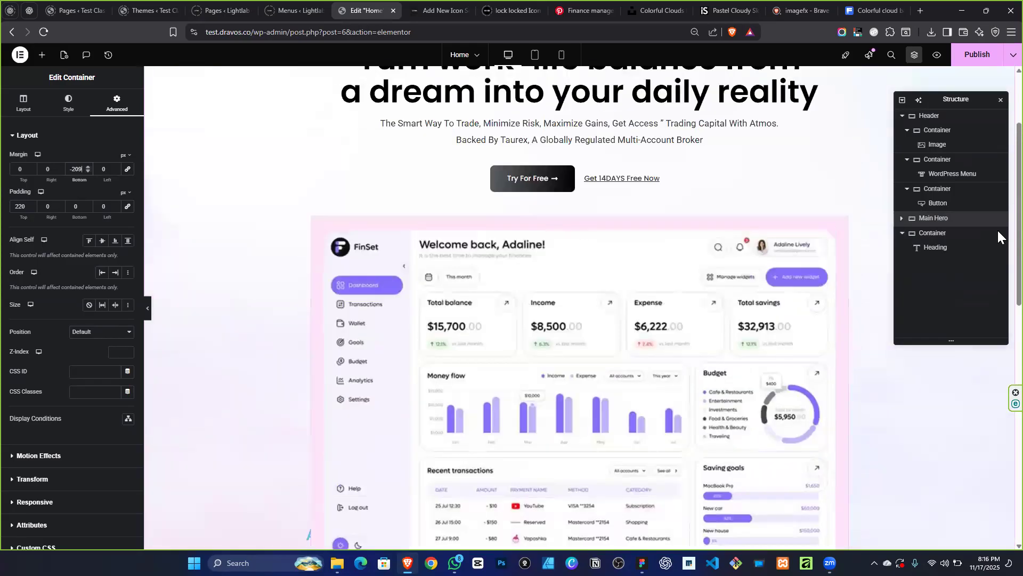
click(117, 355)
text(1)
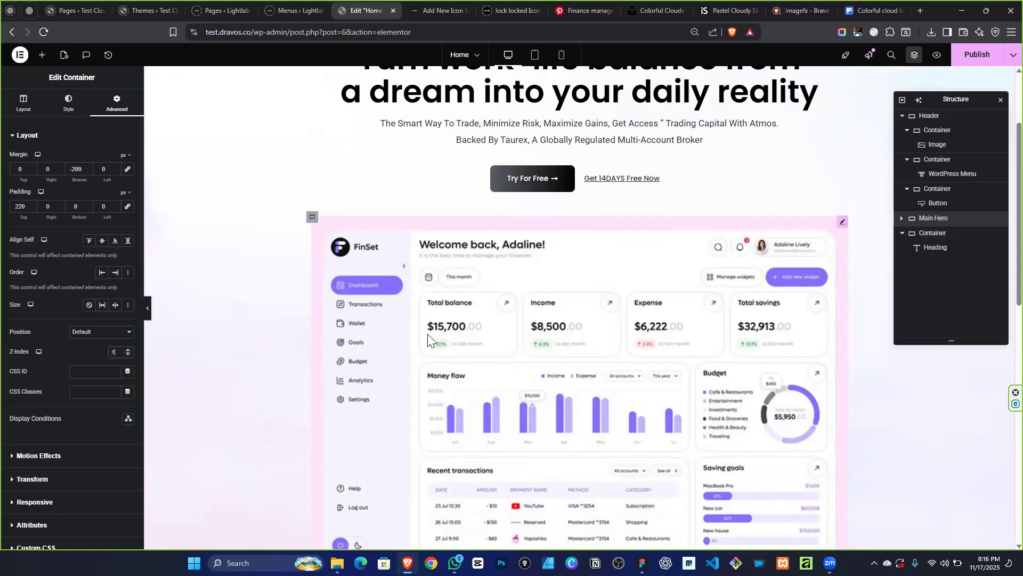
scroll(429, 335, down, 10)
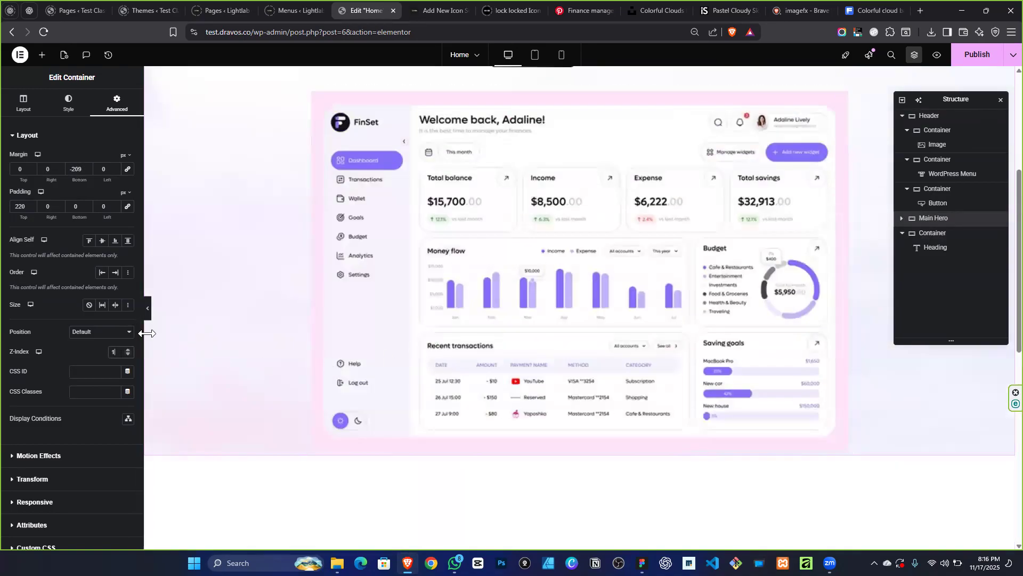
key(BackSpace)
text(0)
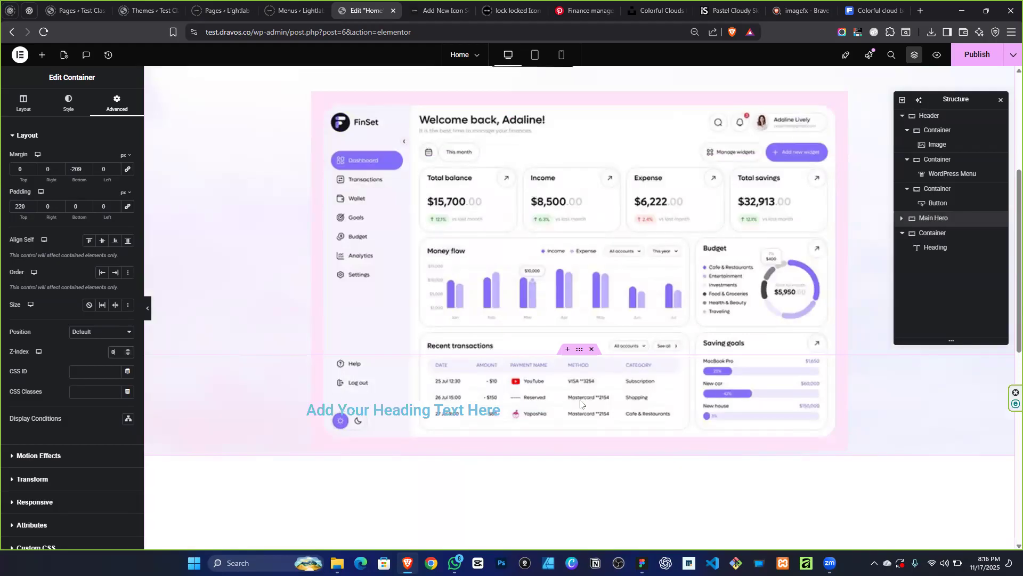
Give the container holding the placeholder heading a classic background in the global white colour.
click(579, 350)
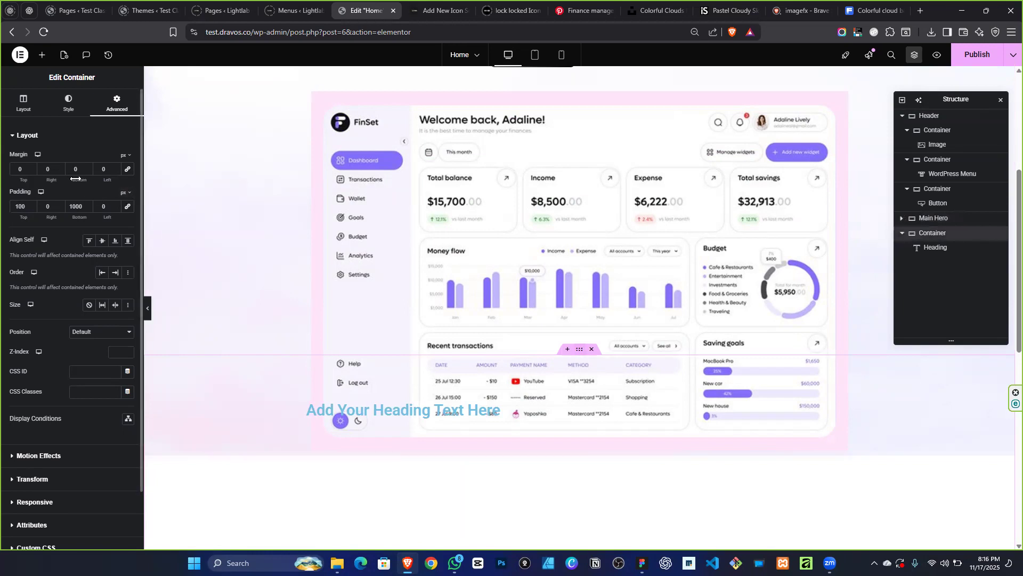
click(68, 101)
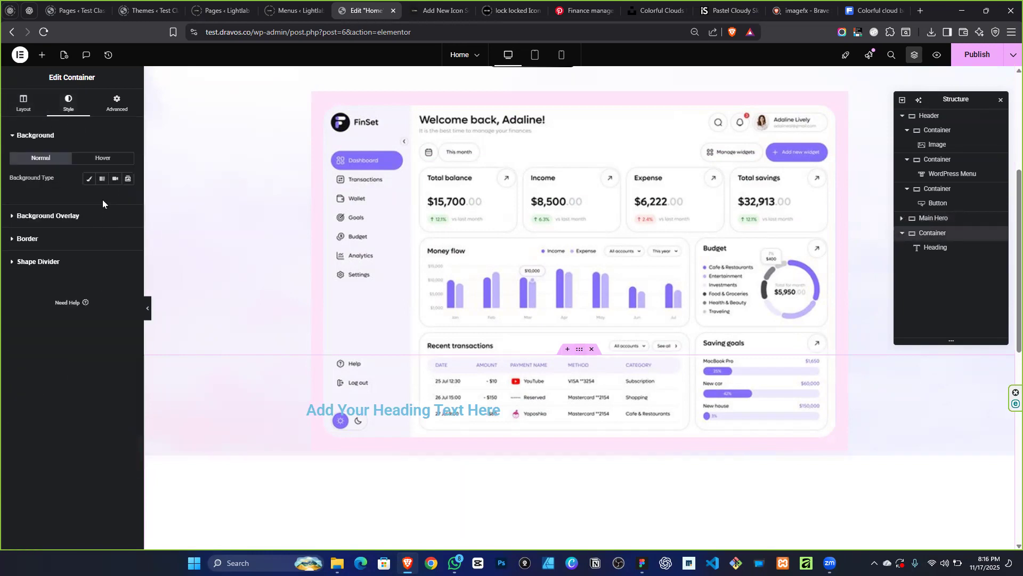
click(88, 179)
click(115, 198)
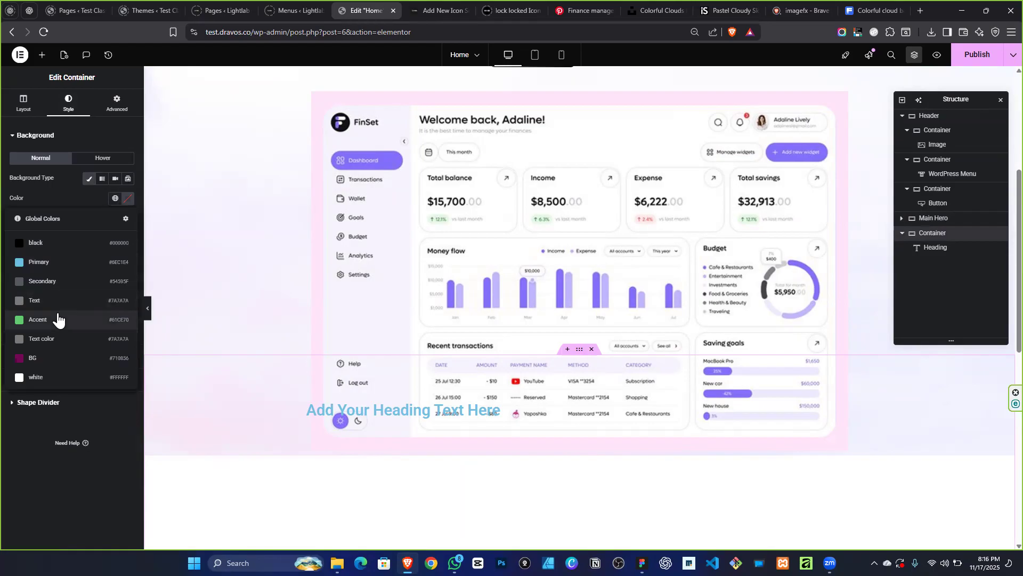
click(32, 379)
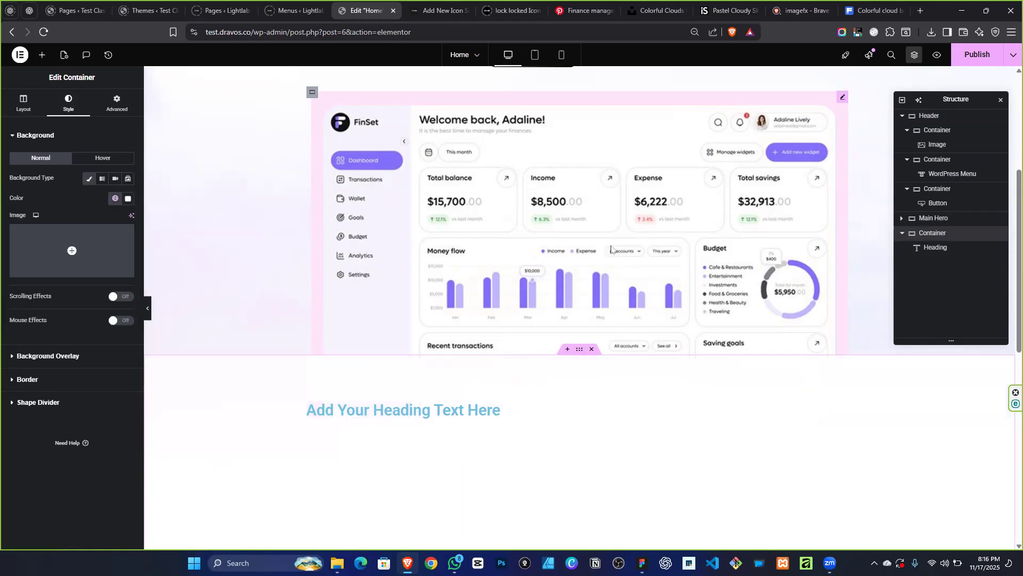
scroll(393, 252, up, 3)
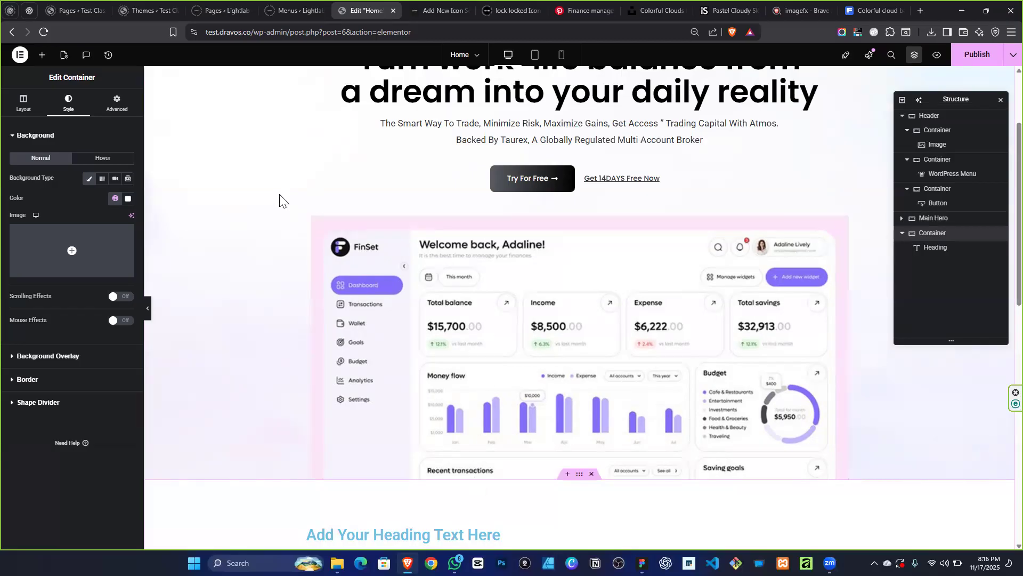
scroll(474, 346, down, 3)
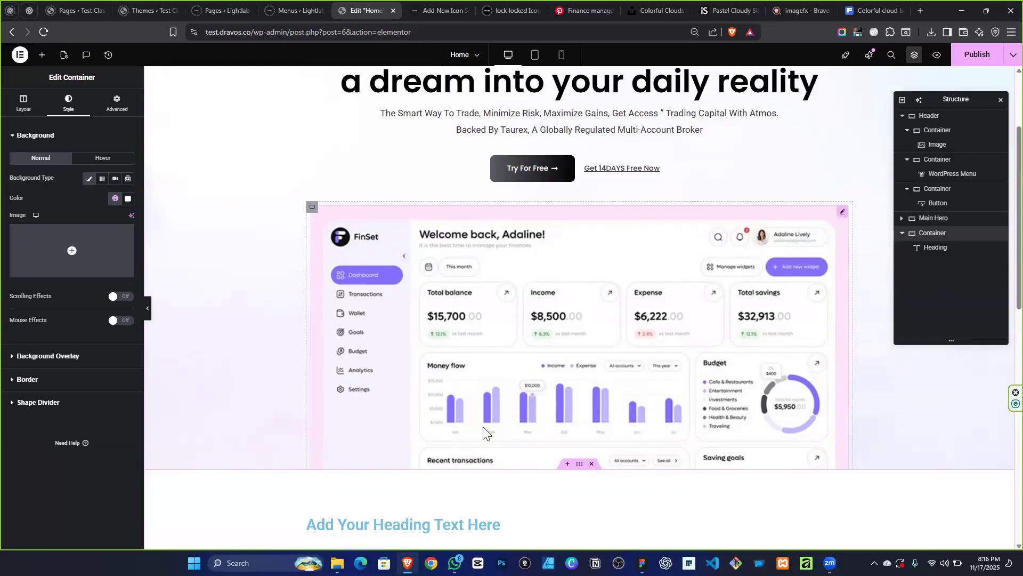
Insert a new single-column Flexbox container between the Main Hero and the heading container.
click(567, 349)
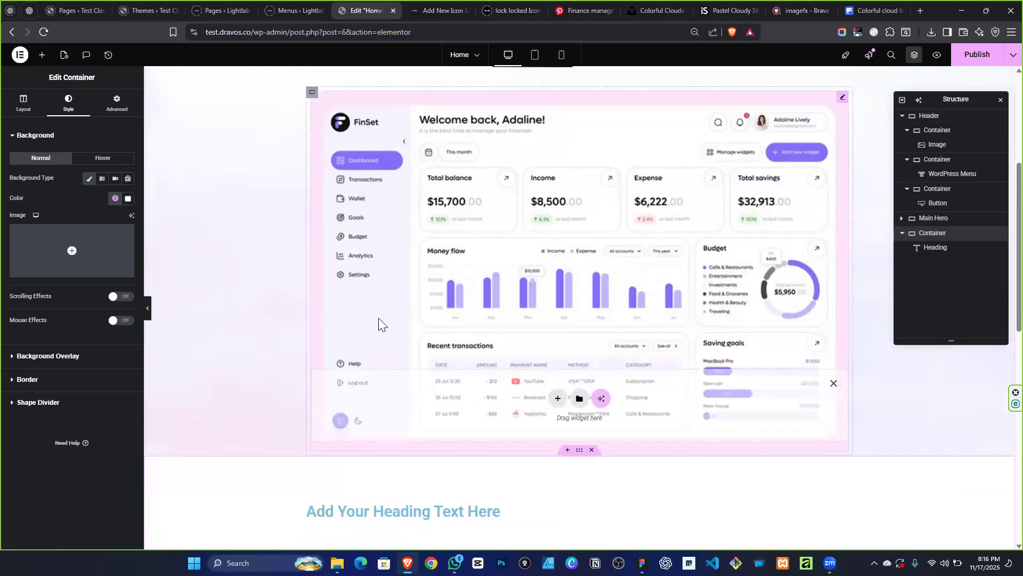
click(566, 450)
click(567, 350)
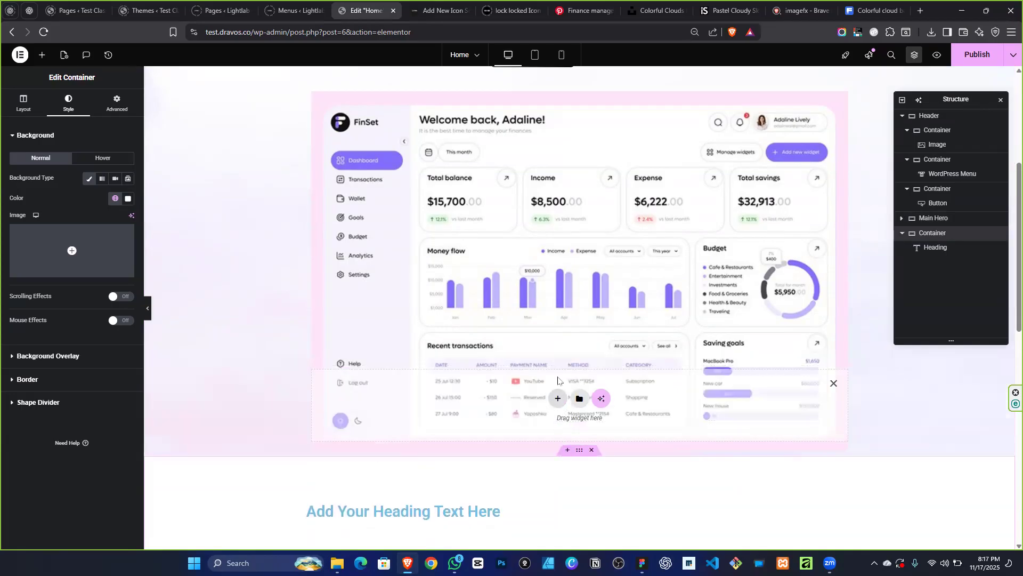
click(560, 400)
click(528, 438)
click(450, 420)
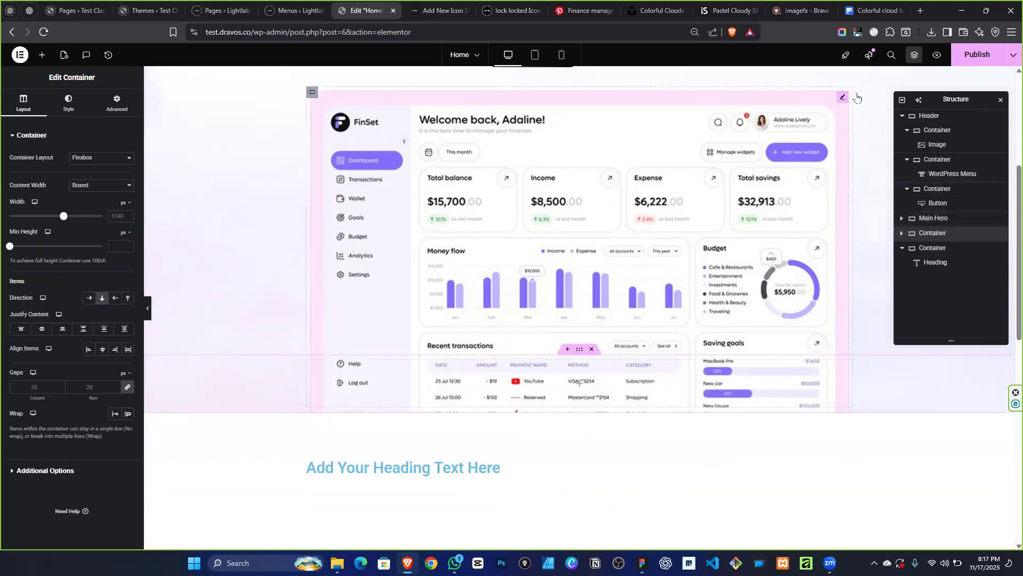
Move the dashboard image out of the Main Hero into the new container and check how it overlaps the neighbouring sections.
drag(576, 344, 596, 372)
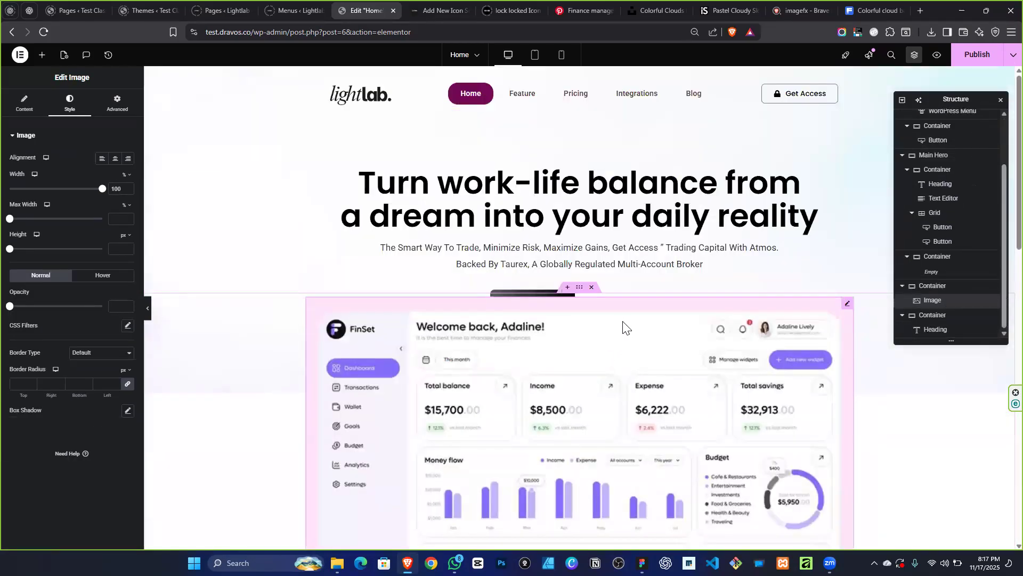
scroll(554, 254, down, 4)
scroll(608, 346, up, 5)
scroll(297, 320, down, 3)
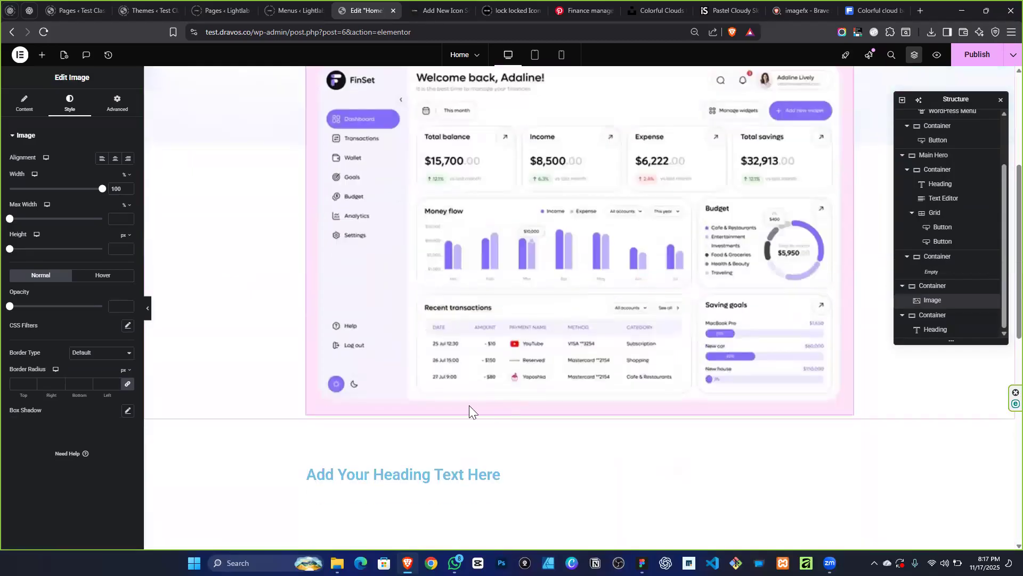
scroll(354, 388, up, 2)
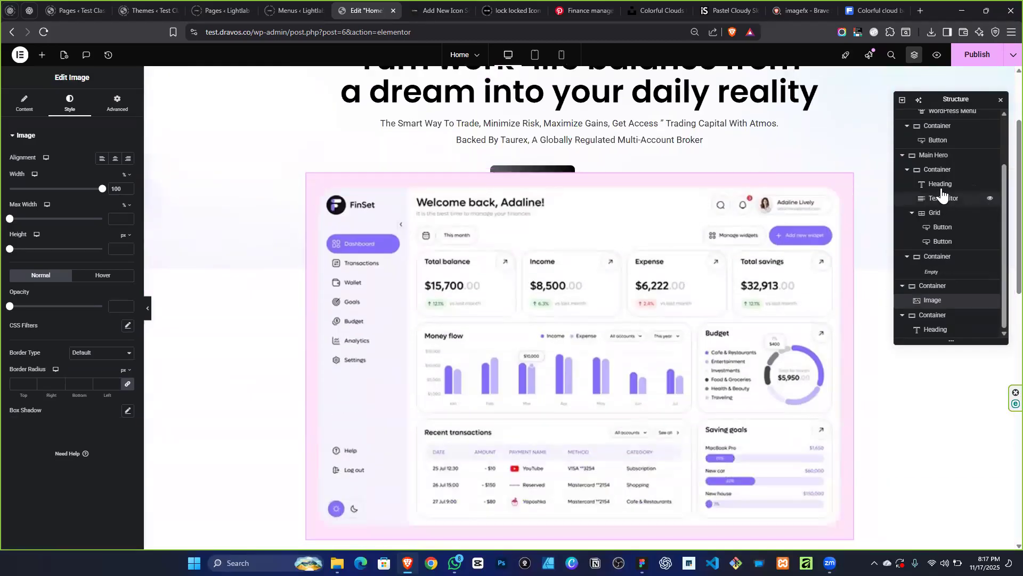
Set the Main Hero container's bottom margin to -20 px.
click(933, 155)
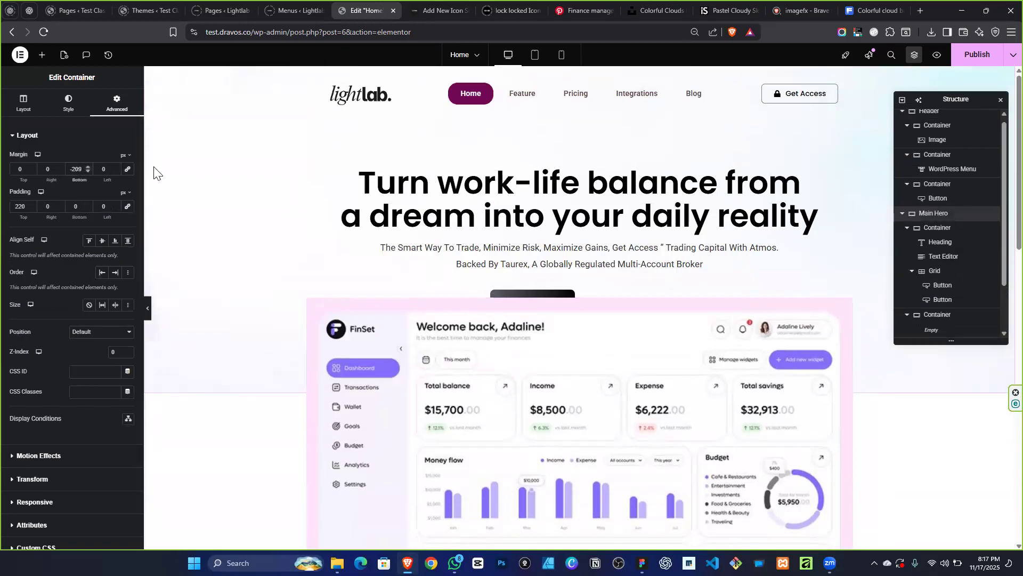
key(BackSpace)
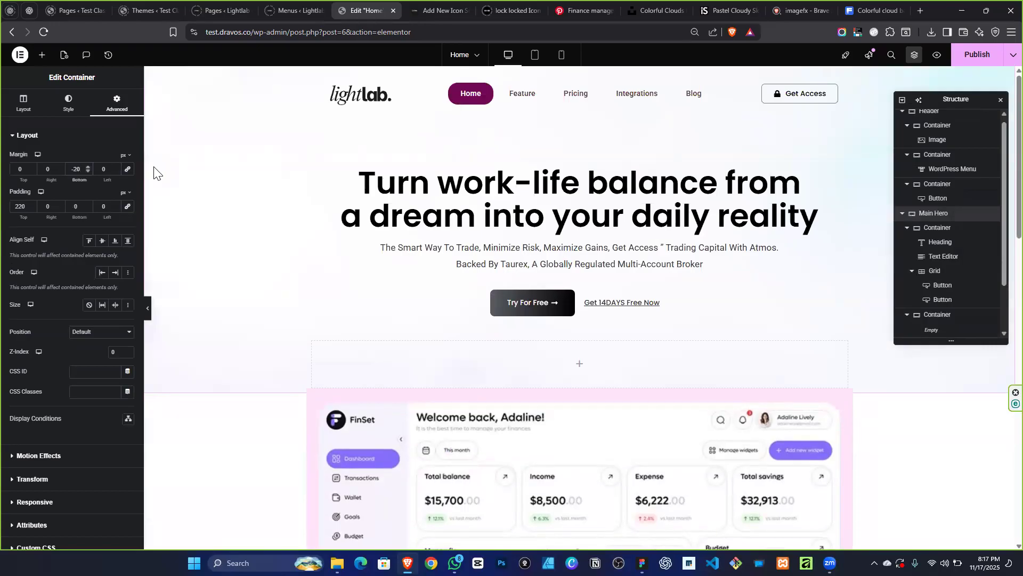
click(77, 206)
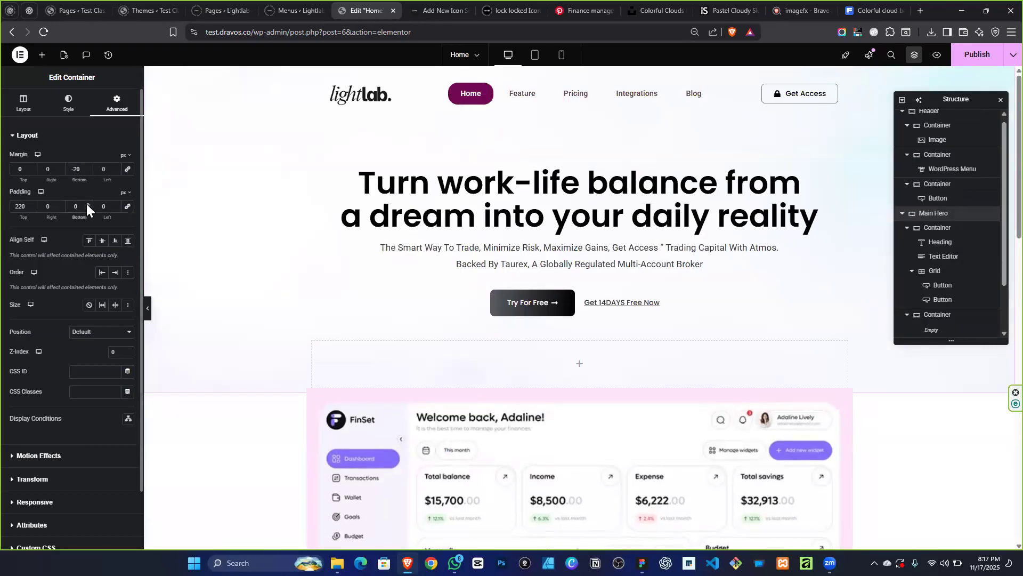
click(79, 169)
click(11, 164)
text(1)
key(BackSpace)
Set the Main Hero's bottom padding to 200 px after trying 100 and 1000 px, and its bottom margin to -200 px.
click(75, 208)
text(100)
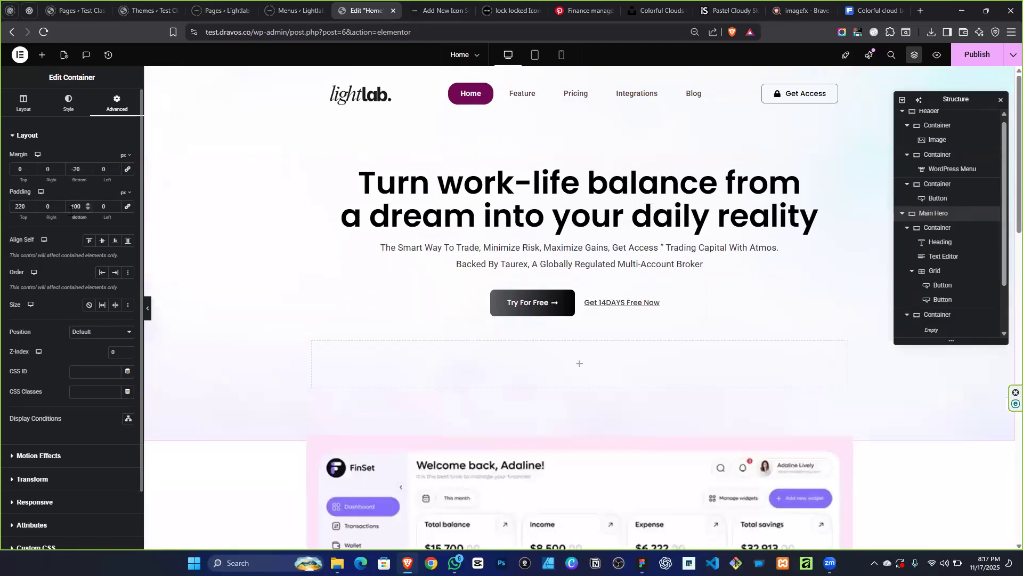
key(BackSpace)
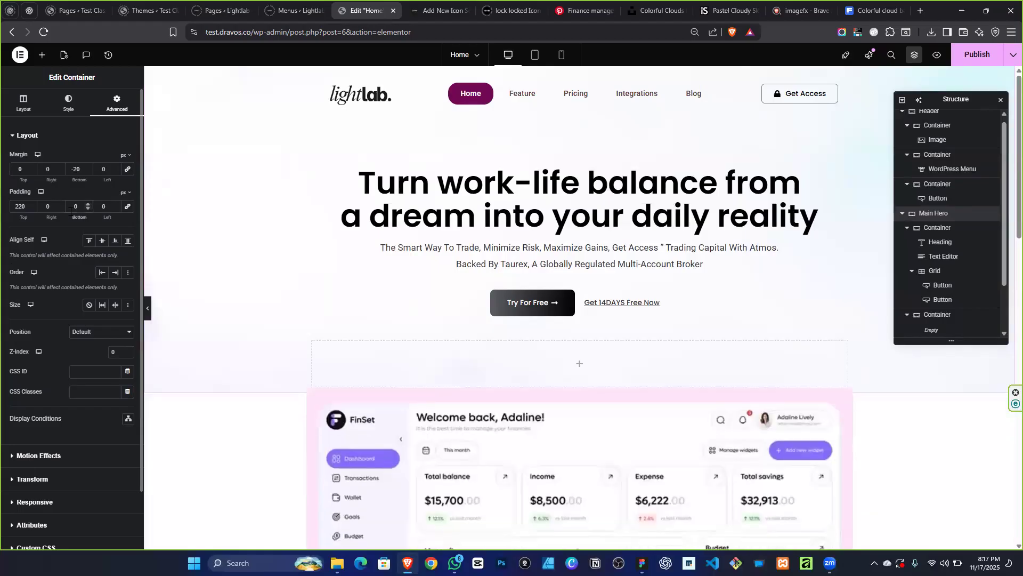
text(1000)
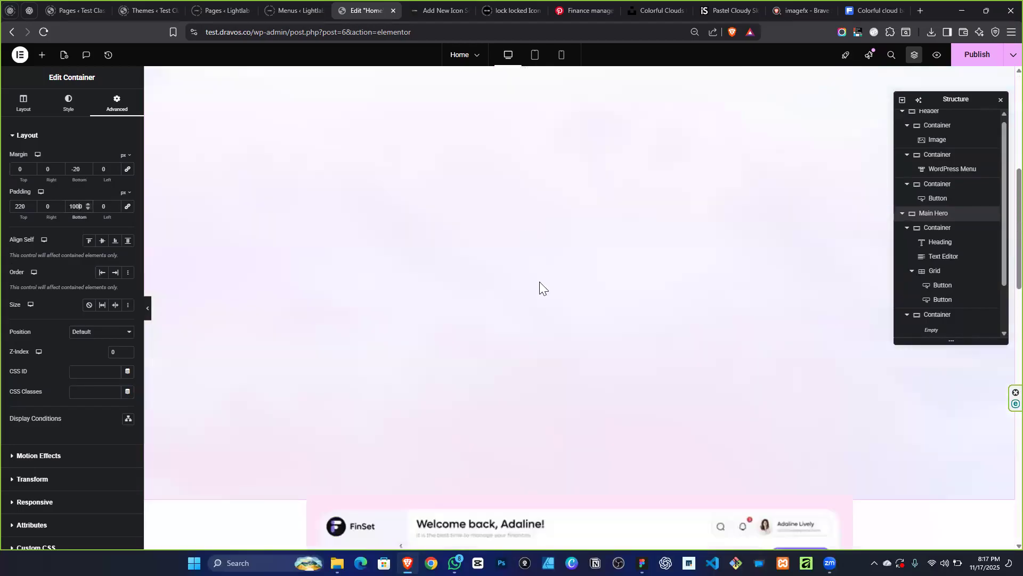
key(ctrl+minus)
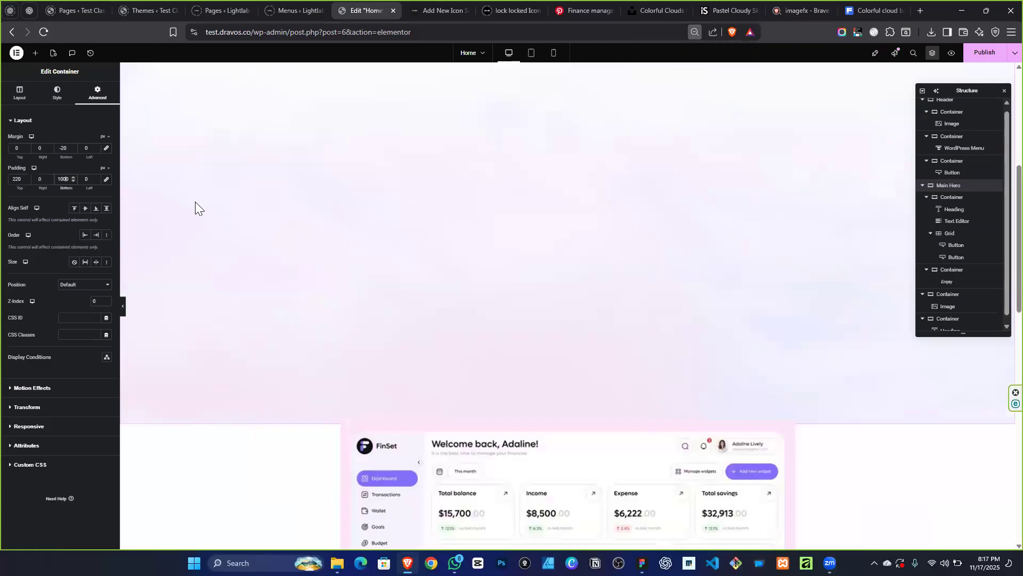
key(BackSpace)
key(BackSpace)
key(BackSpace)
text(200)
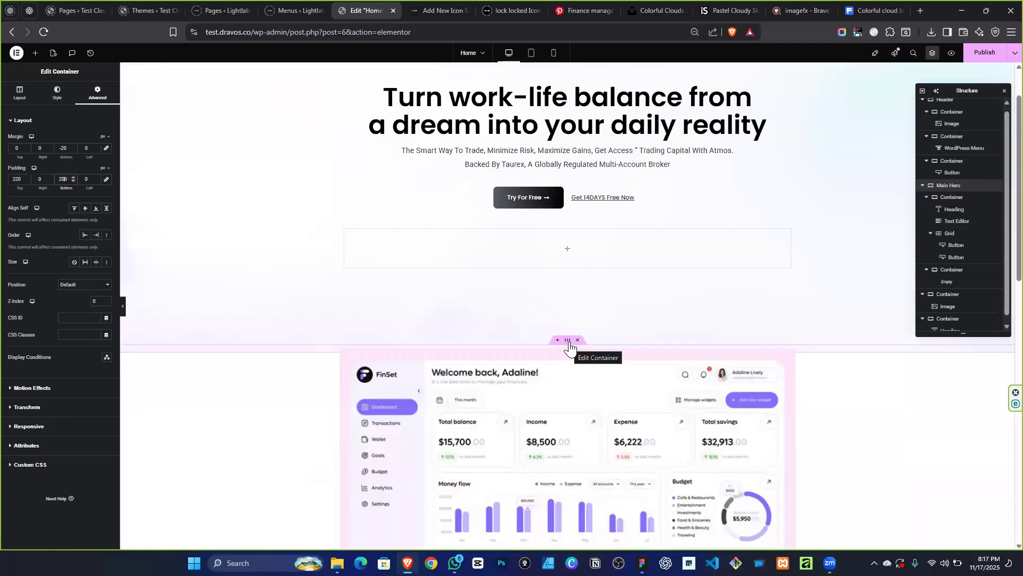
click(69, 148)
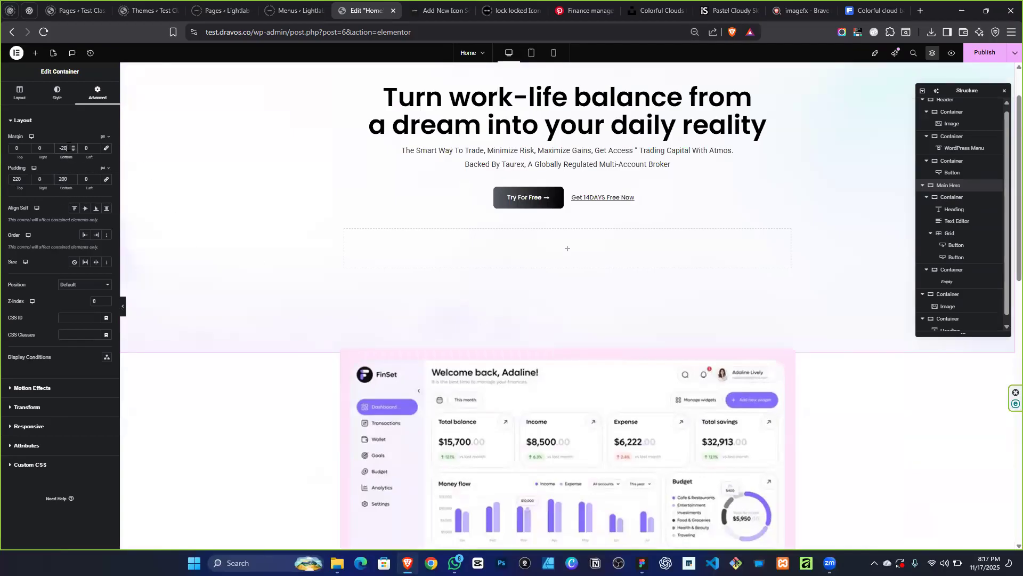
text(0)
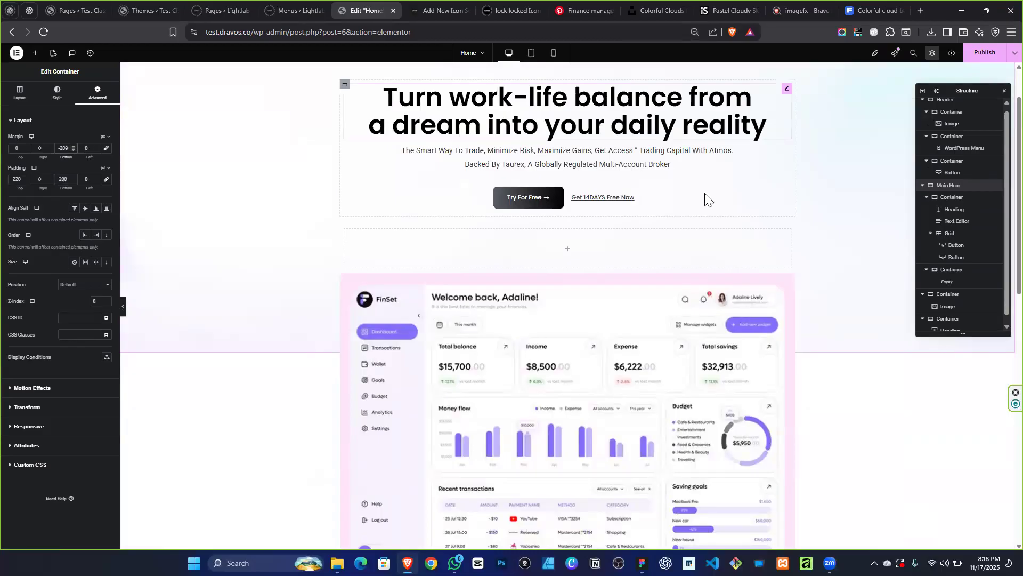
Delete the empty inner container left below the hero buttons.
right_click(349, 235)
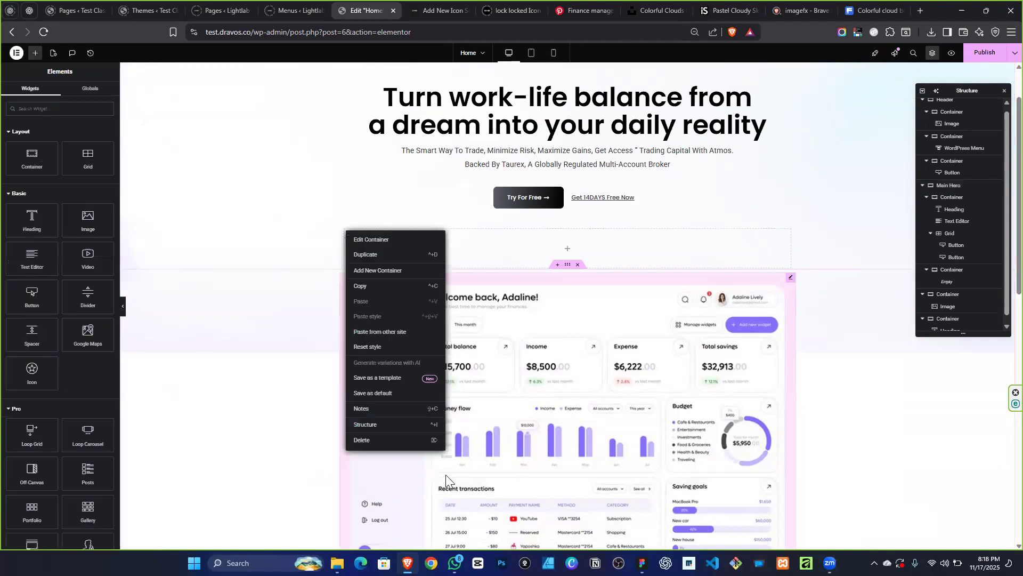
click(393, 440)
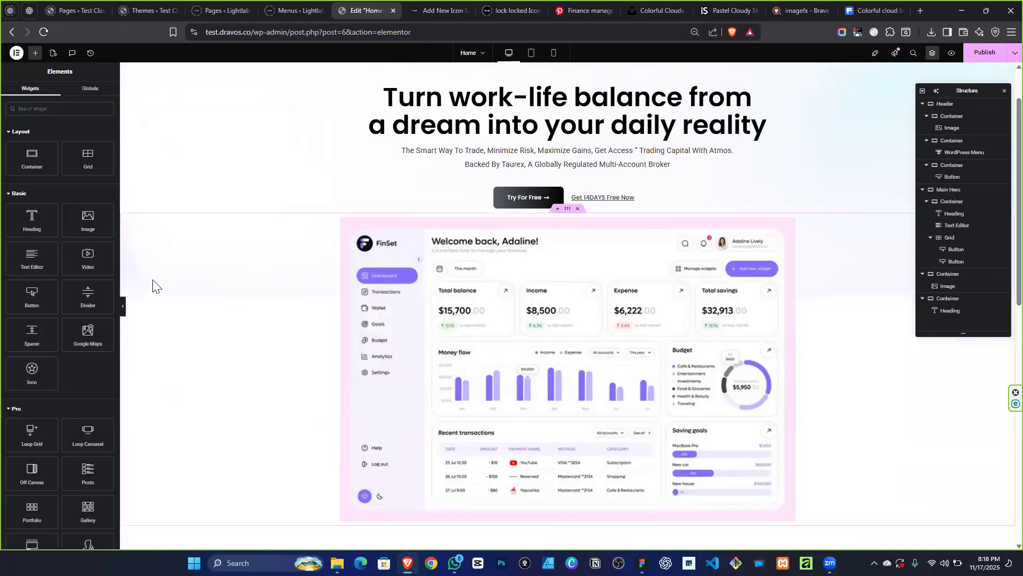
scroll(318, 238, up, 2)
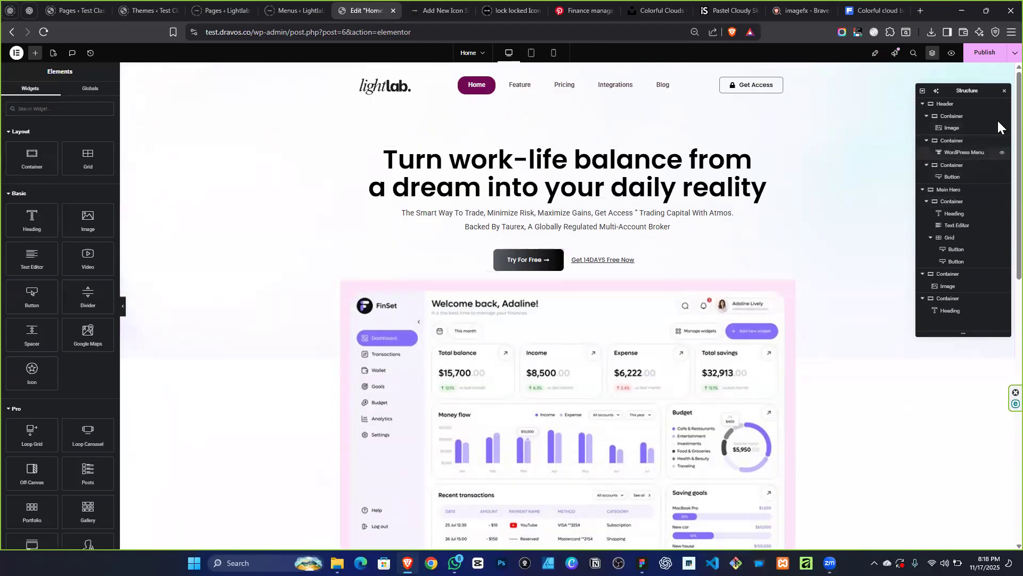
Set the Main Hero container's bottom padding to 500 px.
click(951, 189)
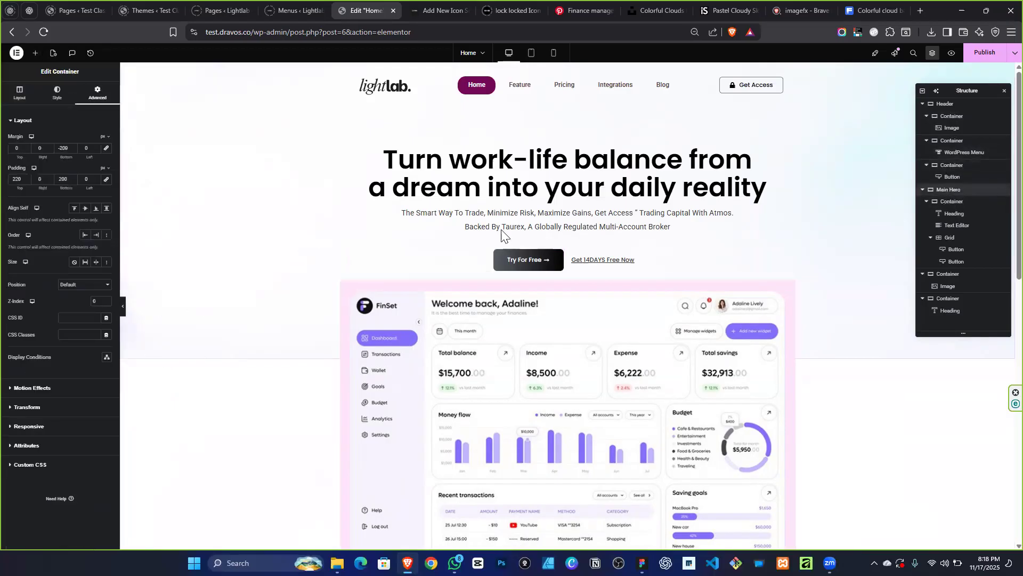
double_click(64, 179)
text(500)
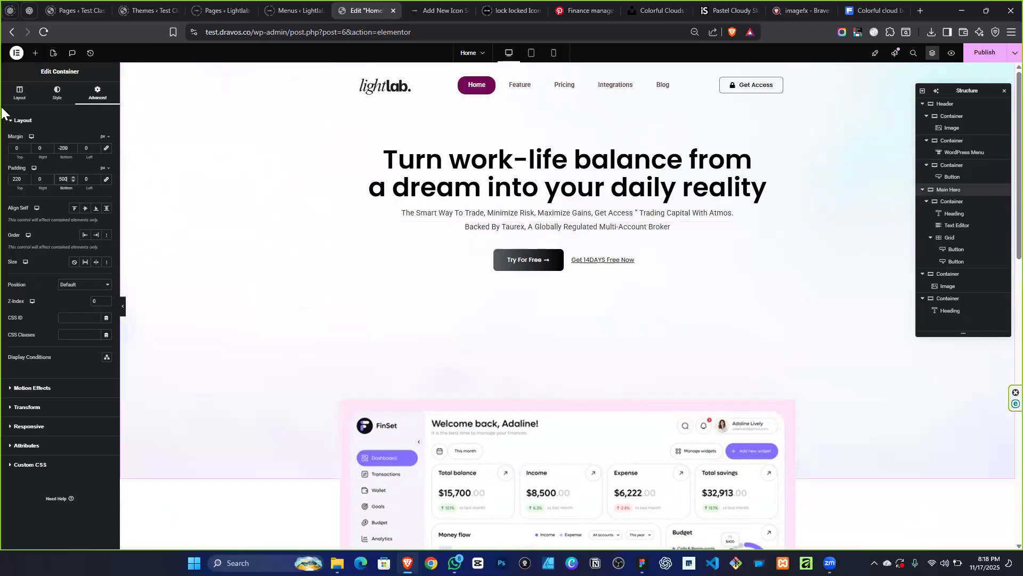
Set the Main Hero container's bottom margin to -500 px after trying smaller negative values.
click(65, 148)
key(BackSpace)
key(BackSpace)
key(BackSpace)
text(3)
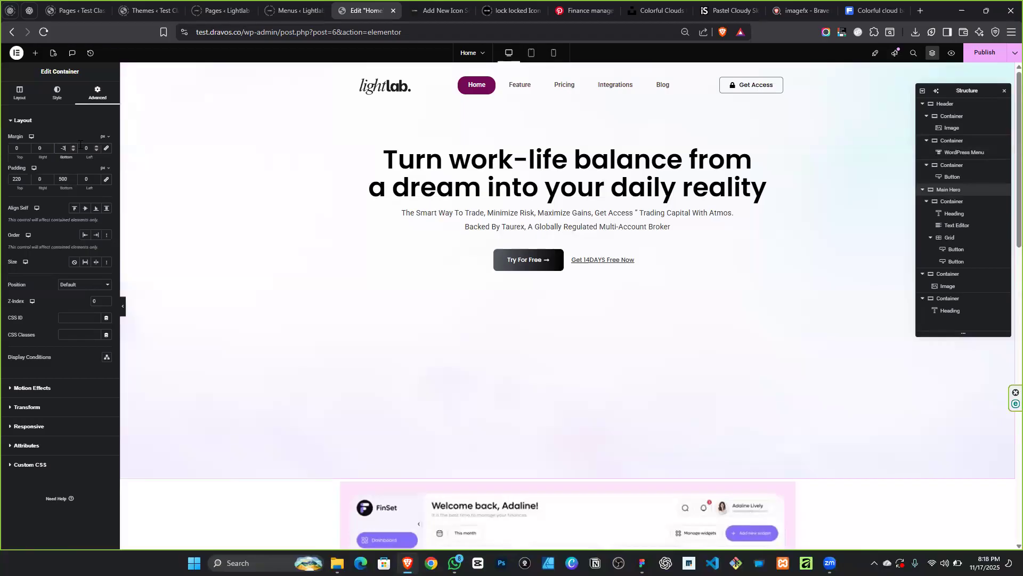
key(BackSpace)
text(14)
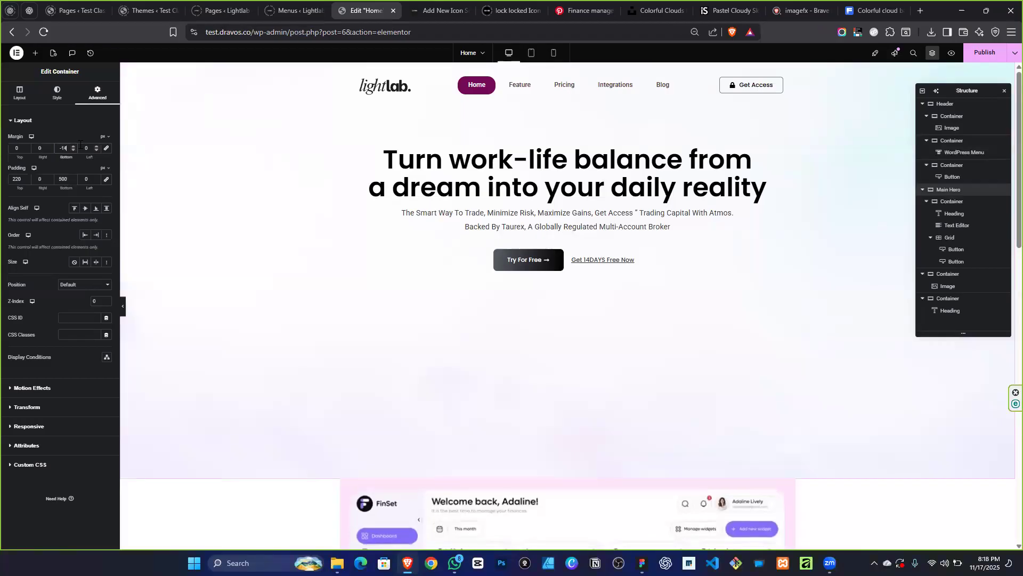
key(BackSpace)
key(BackSpace)
text(7)
key(BackSpace)
text(3)
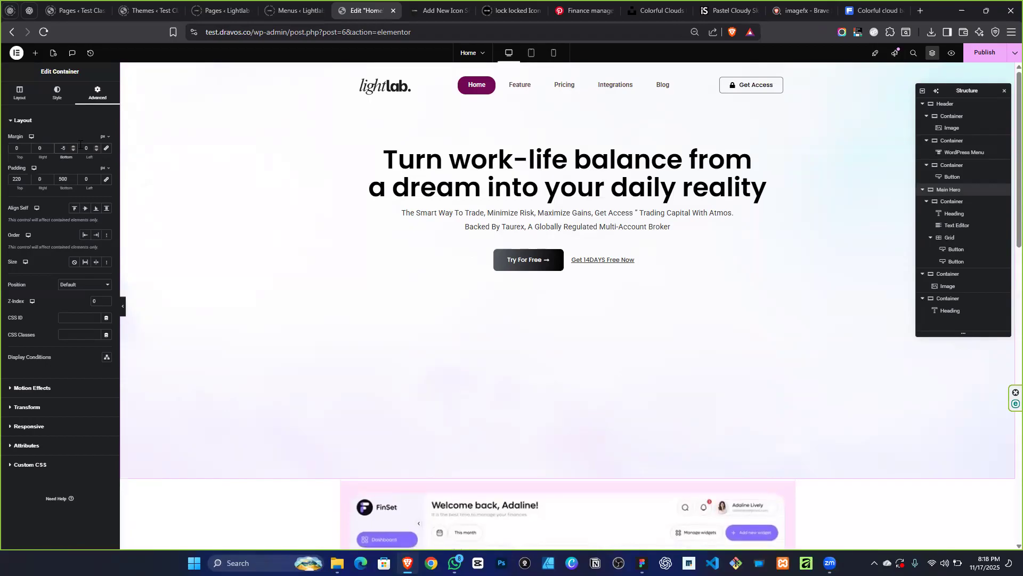
text(00)
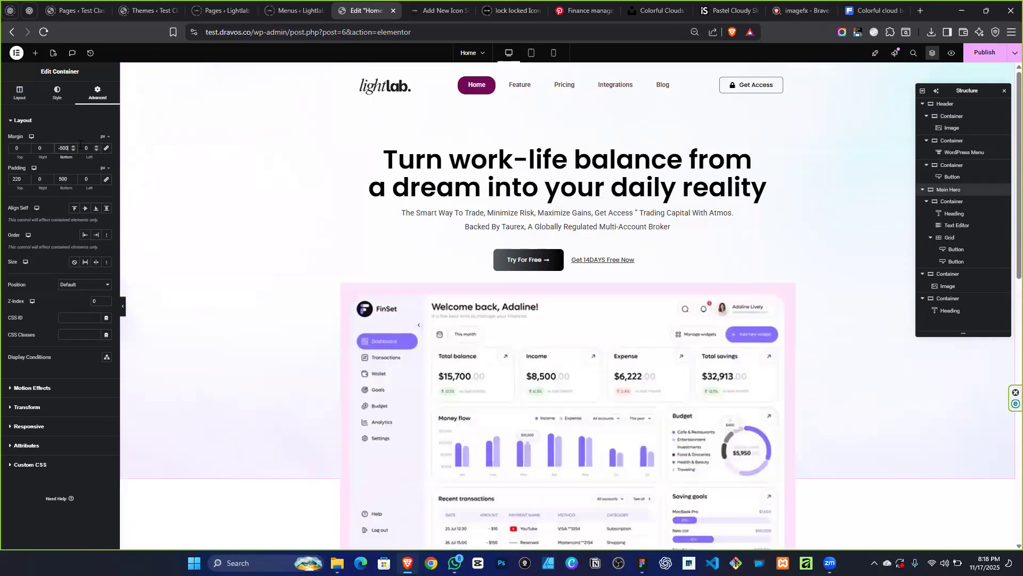
Fine-tune the Main Hero container's bottom margin in single-pixel steps to -453 px.
key(Up)
key(Up)
key(Up)
key(Up)
key(Up)
key(Up)
key(Up)
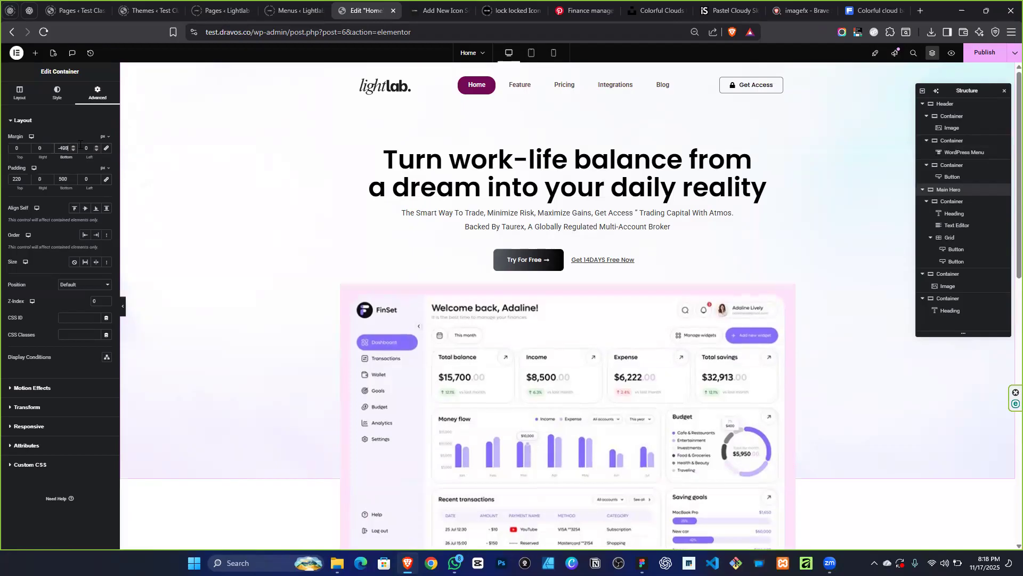
key(Up)
key(Up)
key(Up)
key(Up)
key(Up)
key(Up)
key(Up)
key(Up)
key(Up)
key(Up)
key(Up)
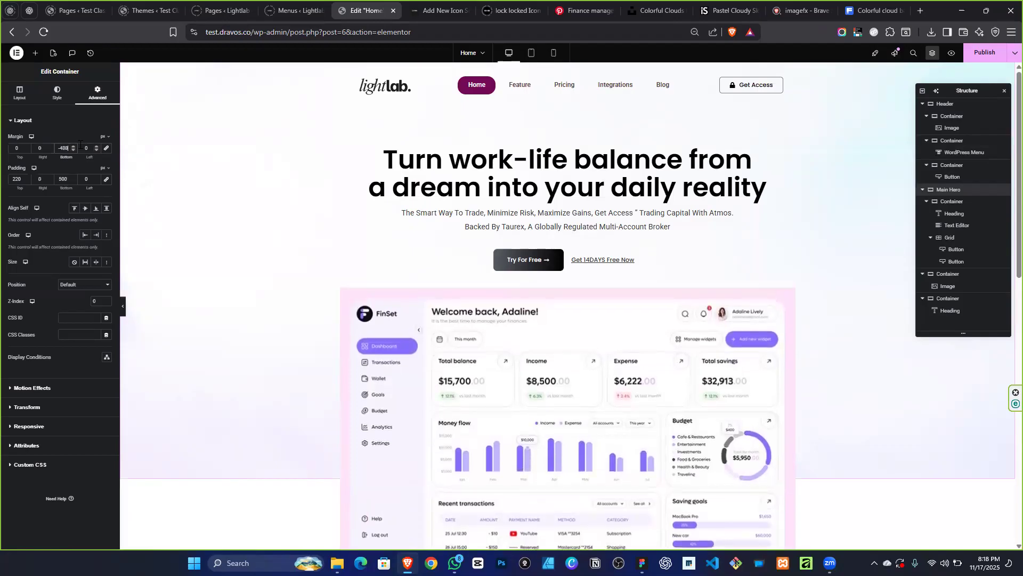
key(Up)
key(Up)
key(Up)
key(Up)
key(Up)
key(Up)
key(Up)
key(Up)
key(Up)
key(Up)
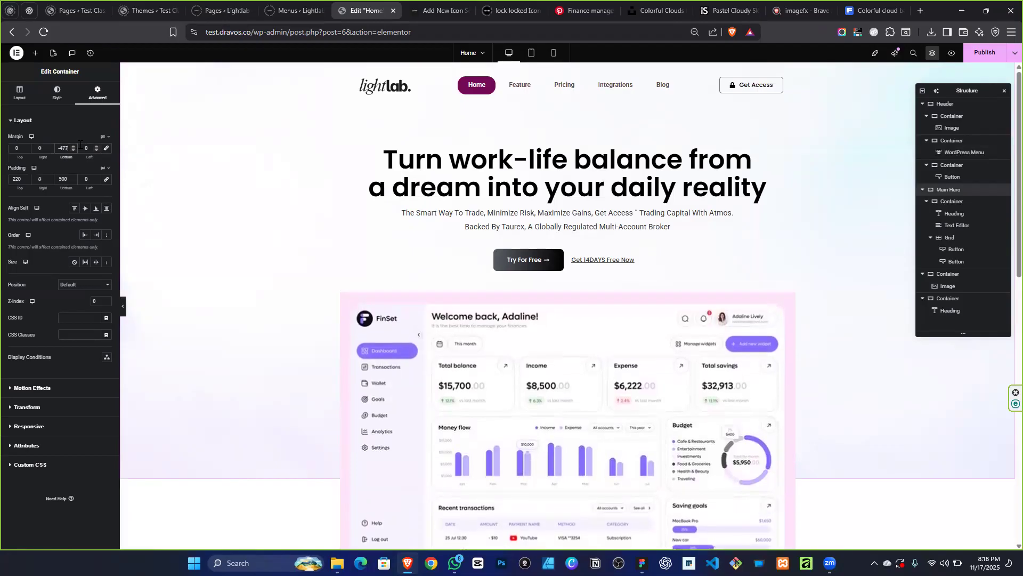
key(Up)
key(Up)
key(Up)
key(Up)
key(Up)
key(Up)
key(Up)
key(Up)
key(Up)
key(Up)
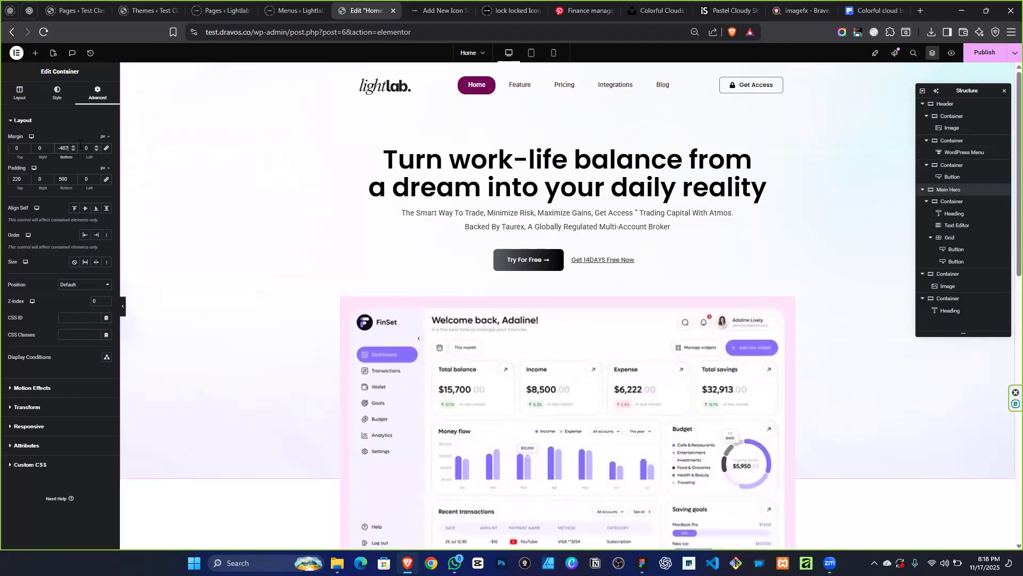
key(Up)
key(Up)
key(Up)
key(Up)
key(Up)
key(Up)
key(Up)
key(Up)
key(Up)
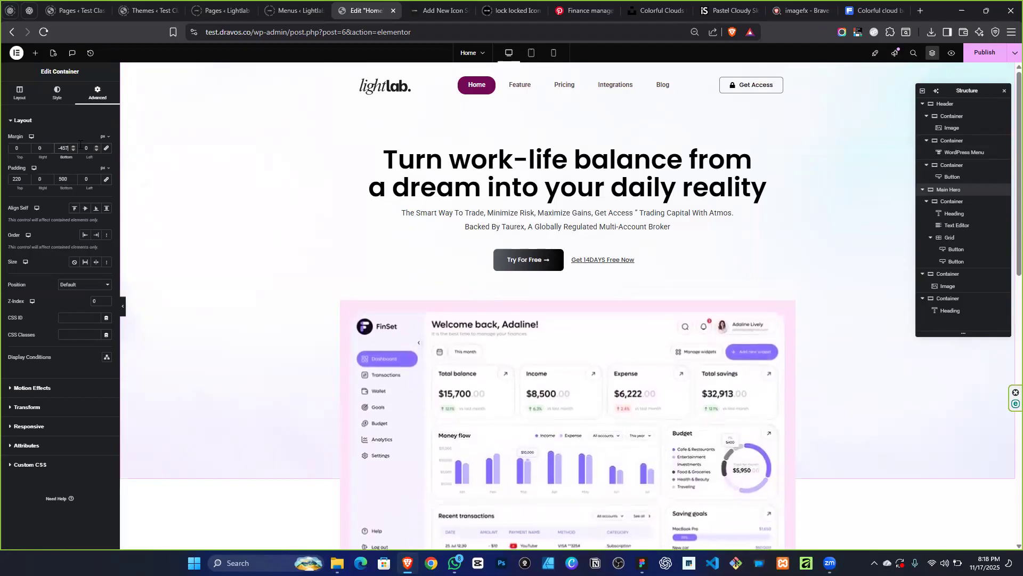
Check the spacing around the dashboard image and compare the hero section with the Figma reference.
scroll(588, 260, down, 7)
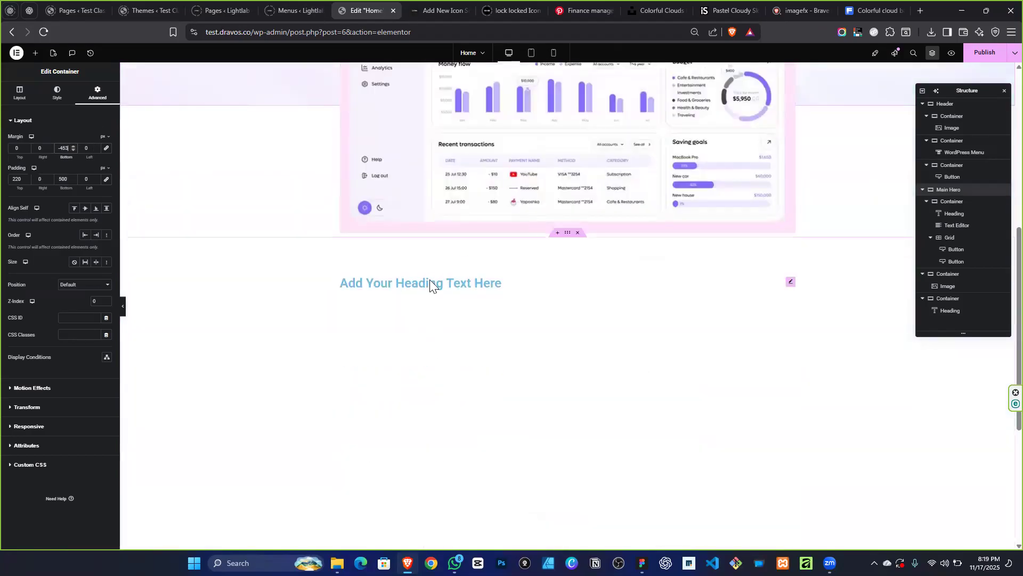
scroll(262, 192, up, 2)
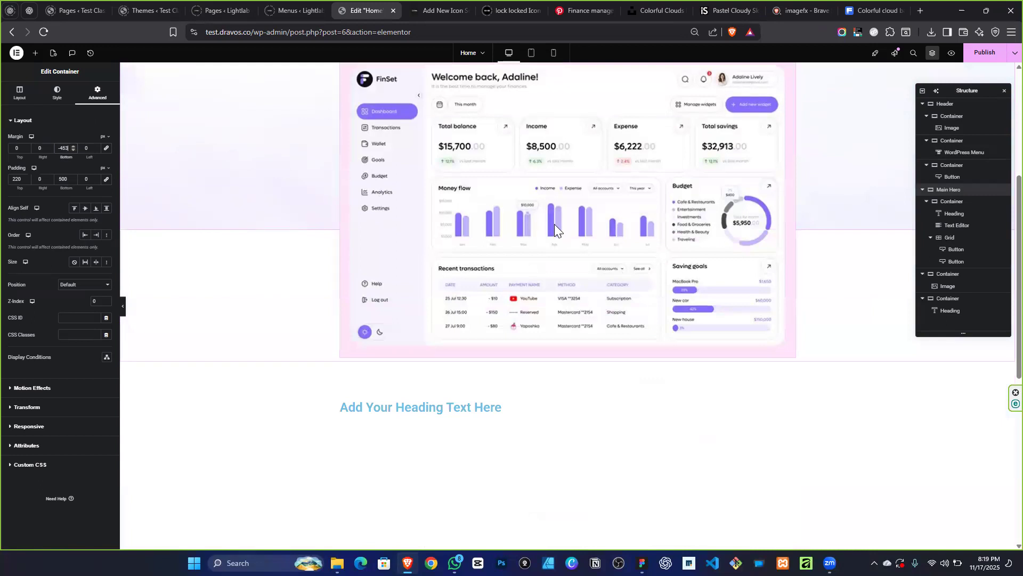
scroll(554, 224, up, 2)
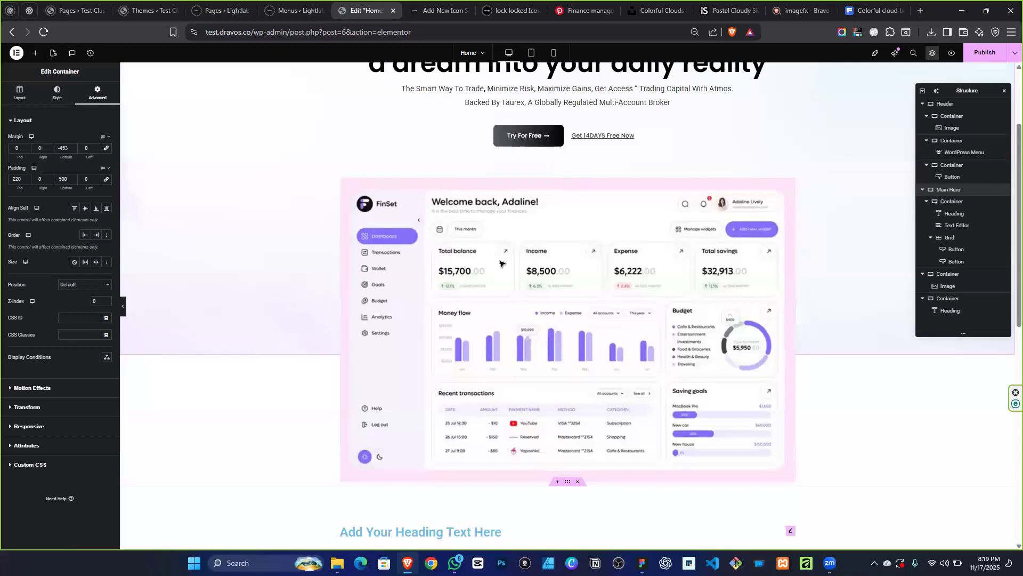
key(alt+Tab)
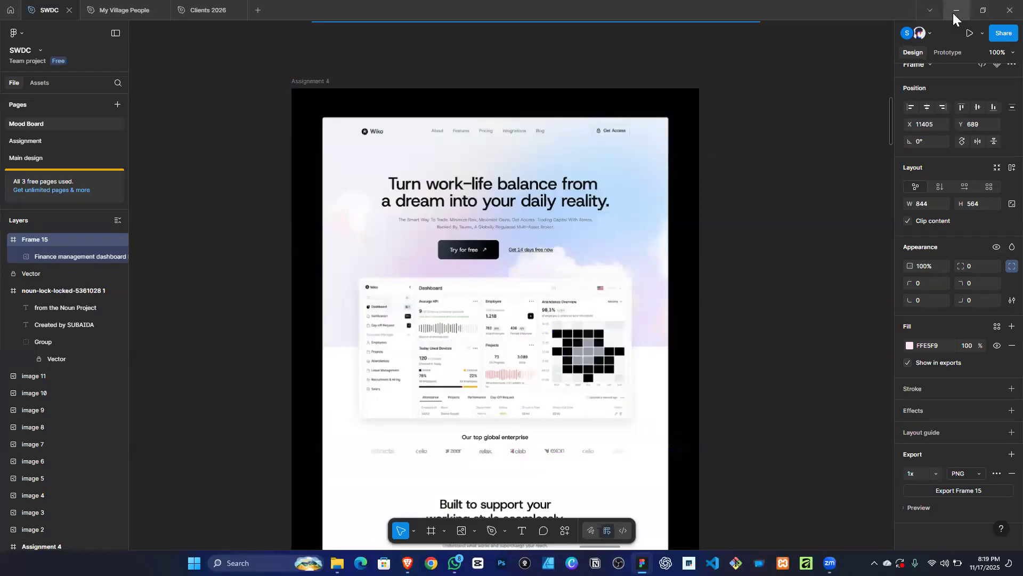
key(alt+Tab)
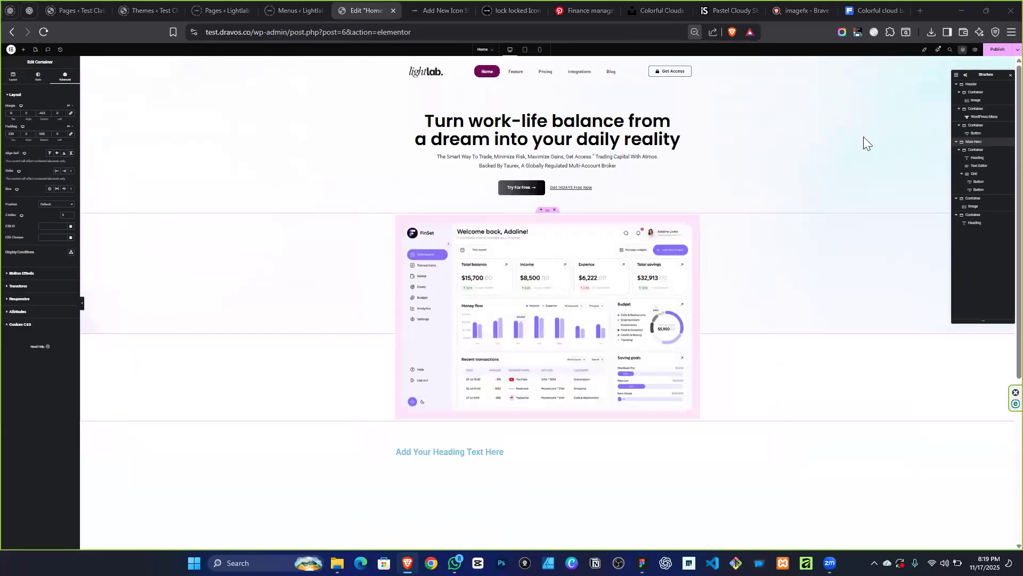
Publish the home page, review the hero and dashboard overlap in a page preview, and return to the Elementor editor.
click(988, 52)
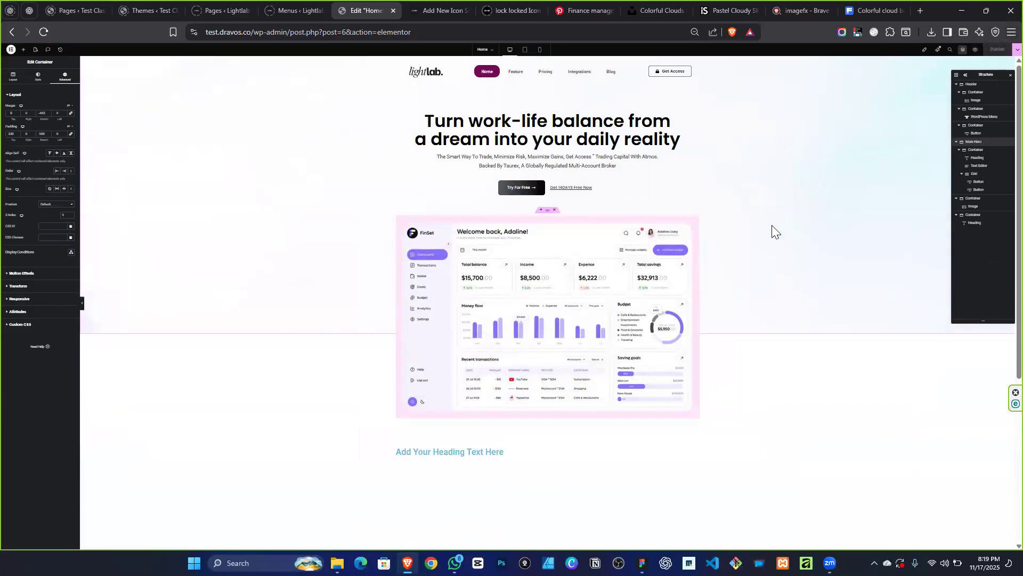
key(ctrl+plus)
key(ctrl+plus)
key(ctrl+plus)
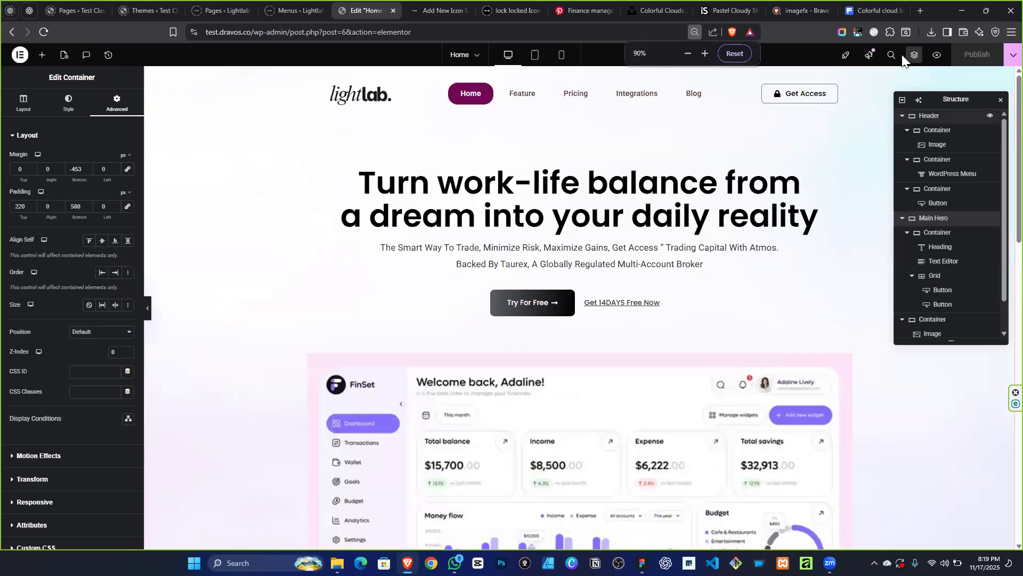
click(933, 55)
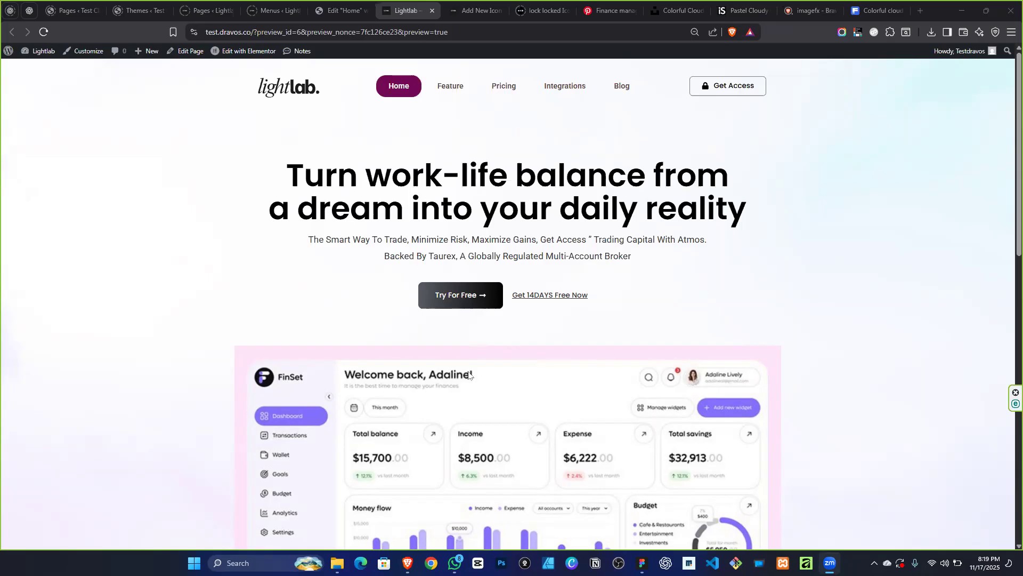
scroll(469, 374, down, 5)
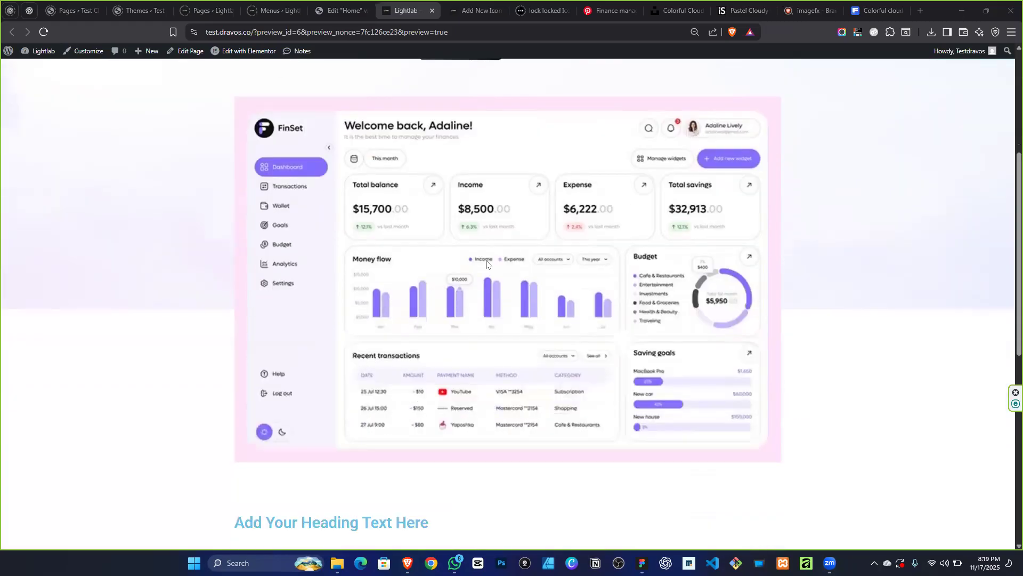
scroll(487, 264, up, 5)
key(super+d)
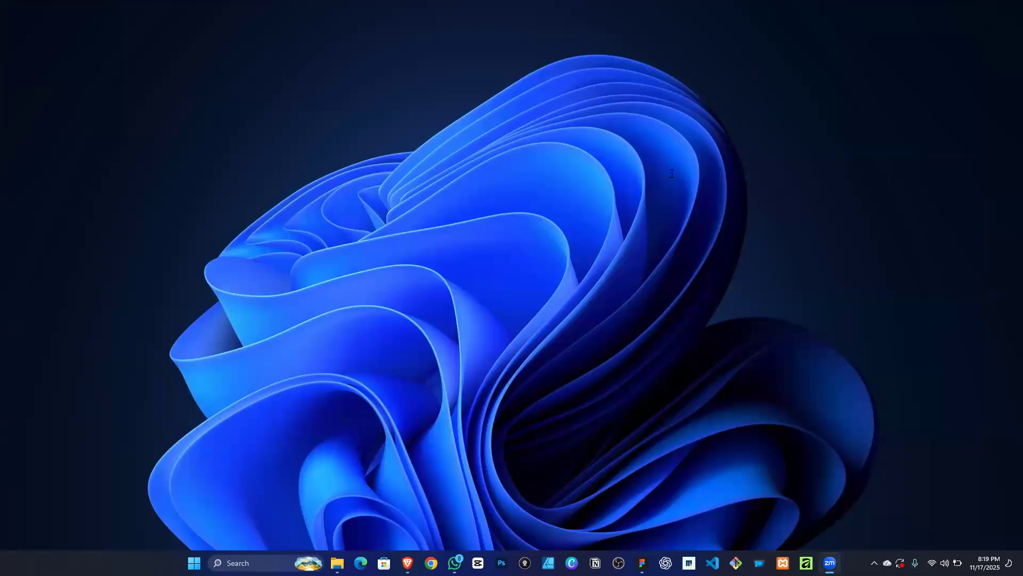
key(super+d)
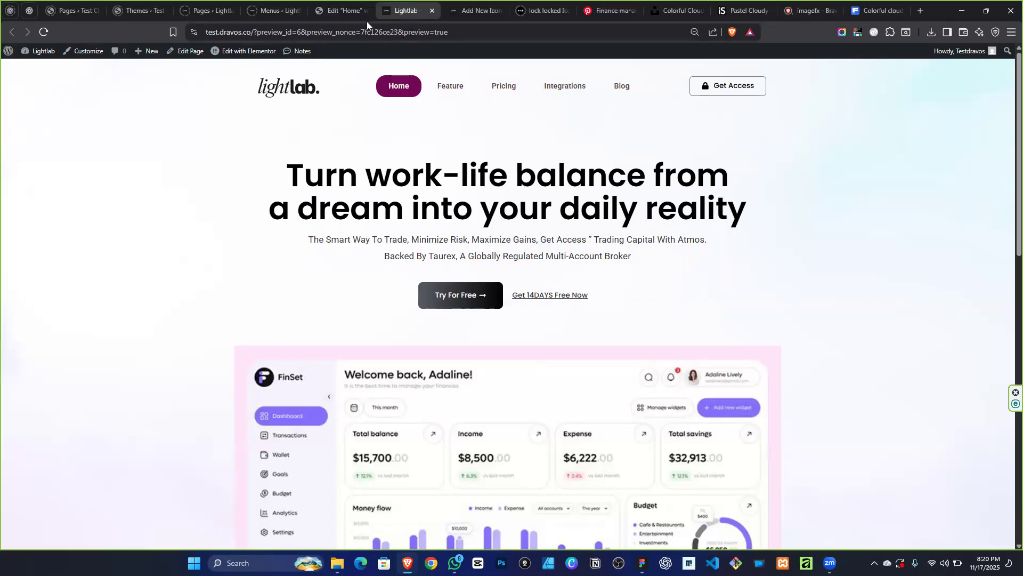
click(476, 10)
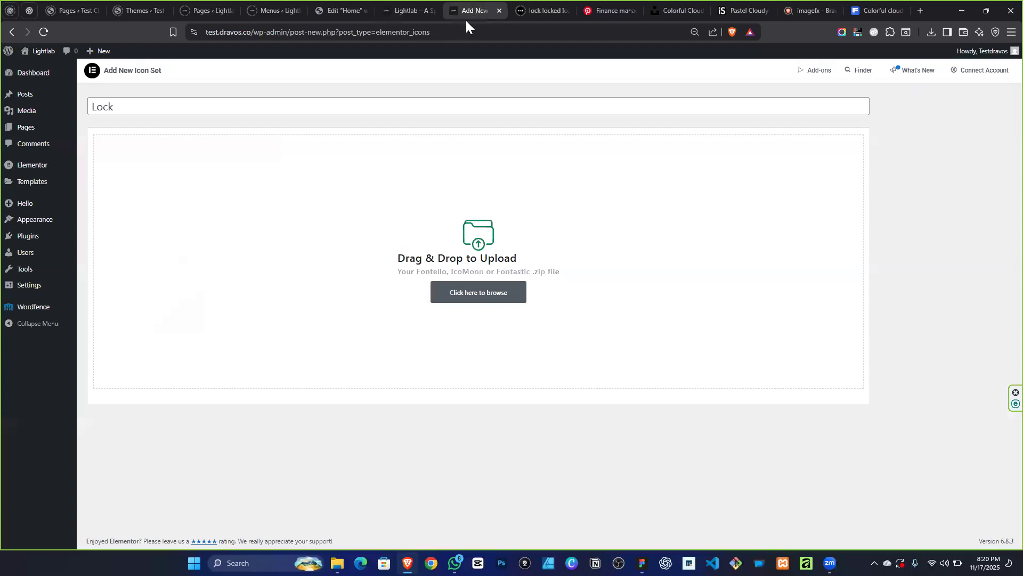
click(334, 15)
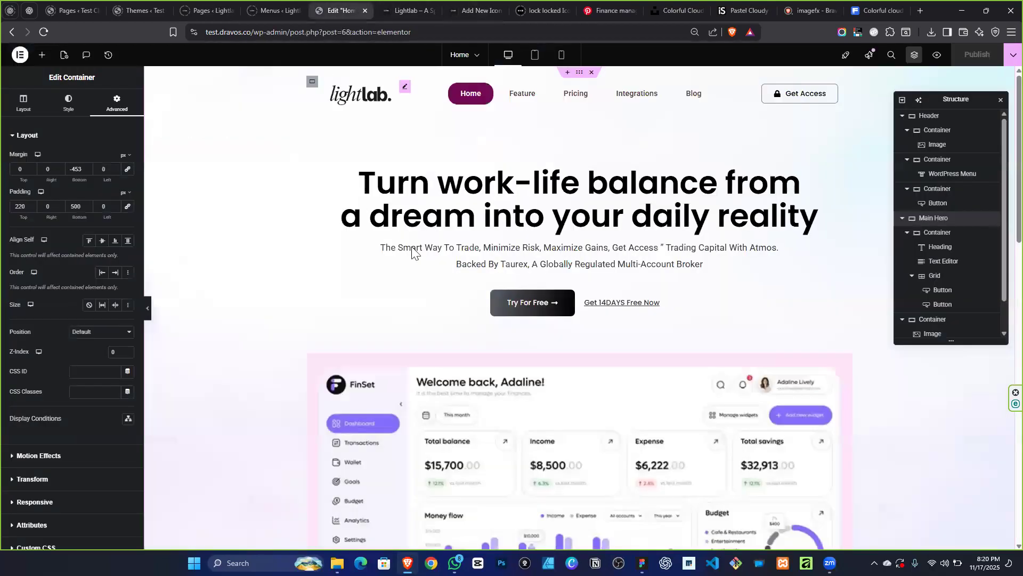
Replace the placeholder heading below the dashboard with "Our Top Global Enterprise", following the Figma reference.
scroll(522, 320, down, 9)
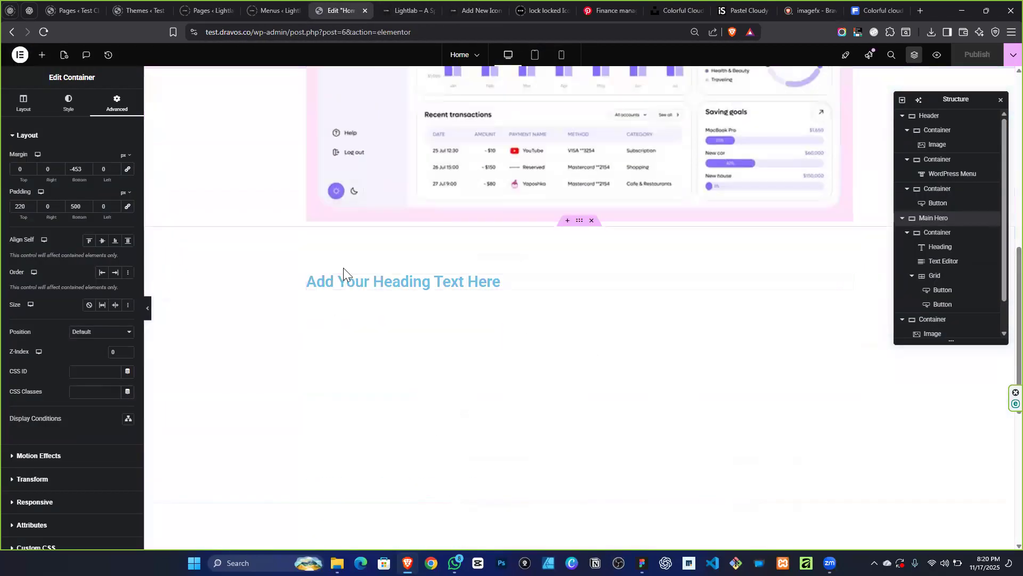
click(376, 280)
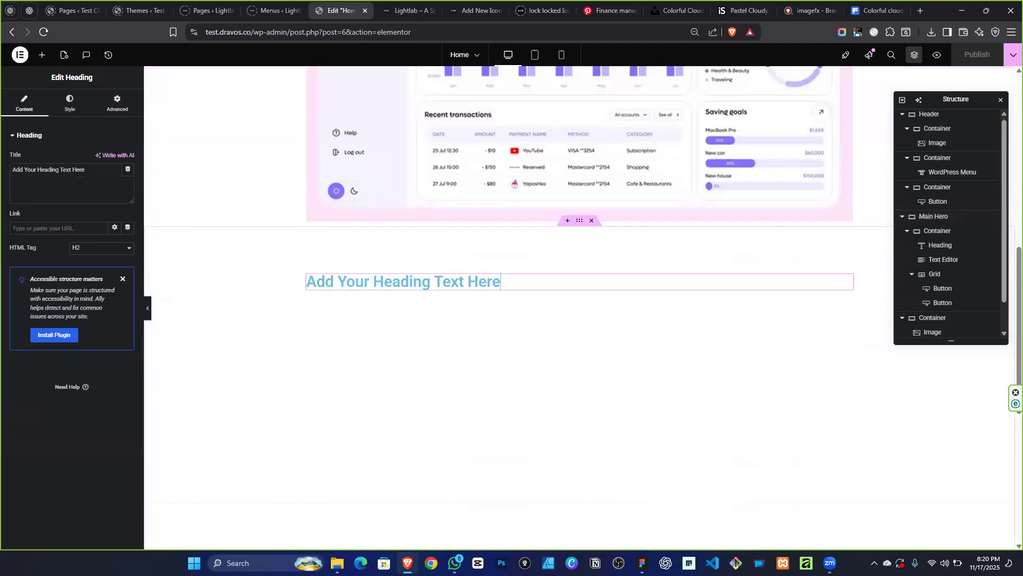
key(alt+Tab)
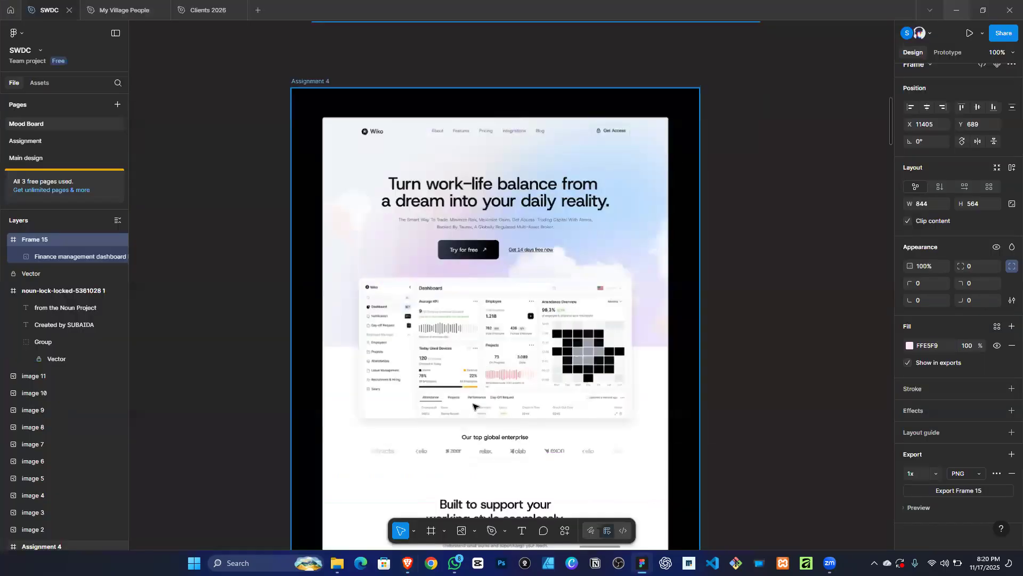
scroll(508, 373, down, 2)
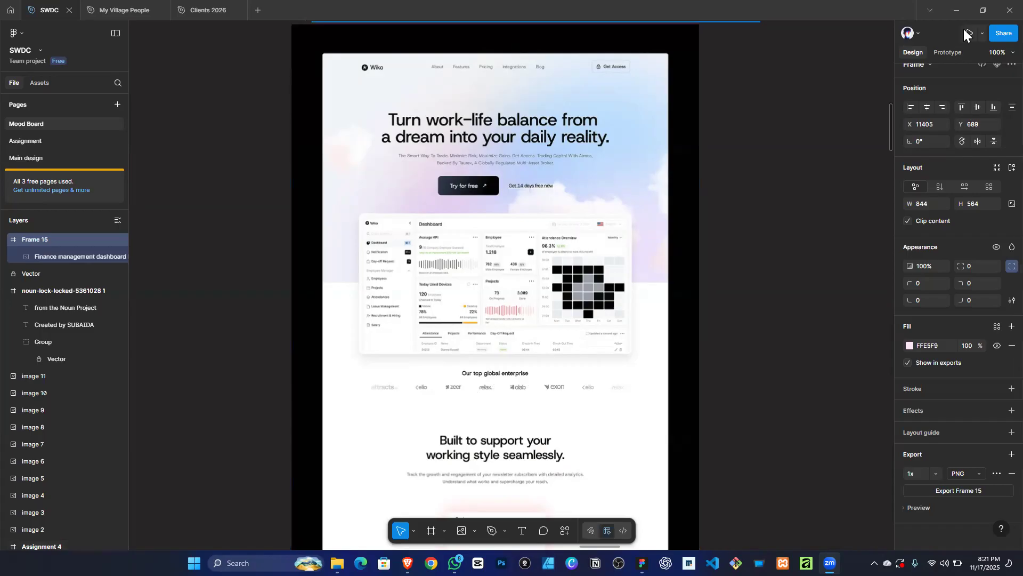
click(957, 12)
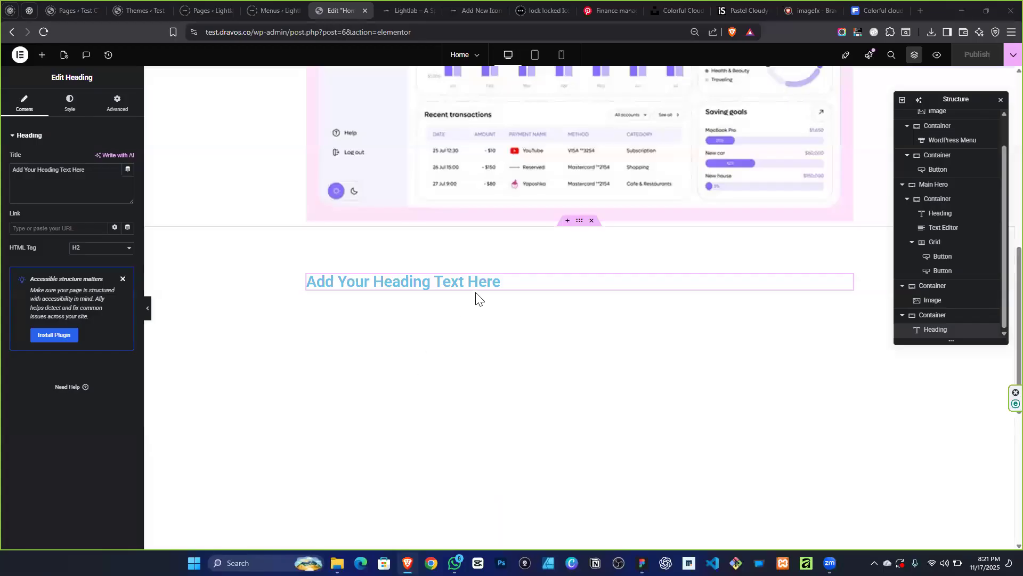
triple_click(41, 175)
text(Our )
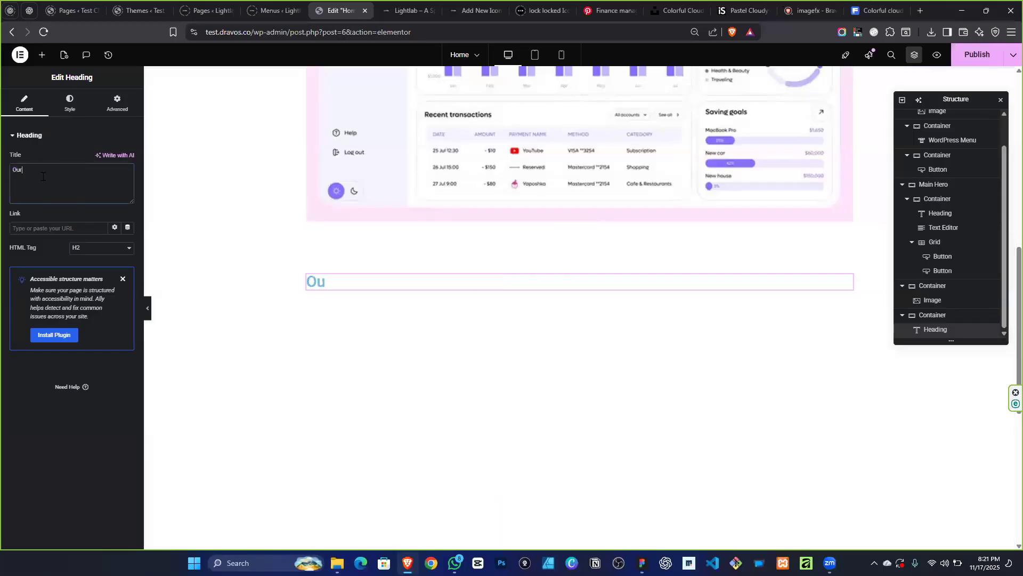
text(Y)
key(BackSpace)
text(TO)
text(op Glo)
text(bal En)
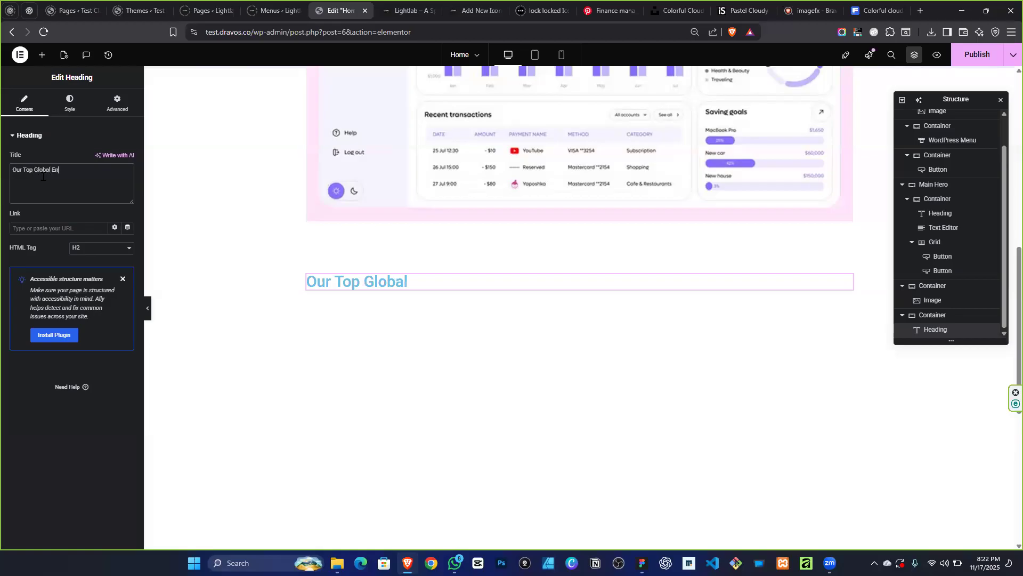
text(terprise)
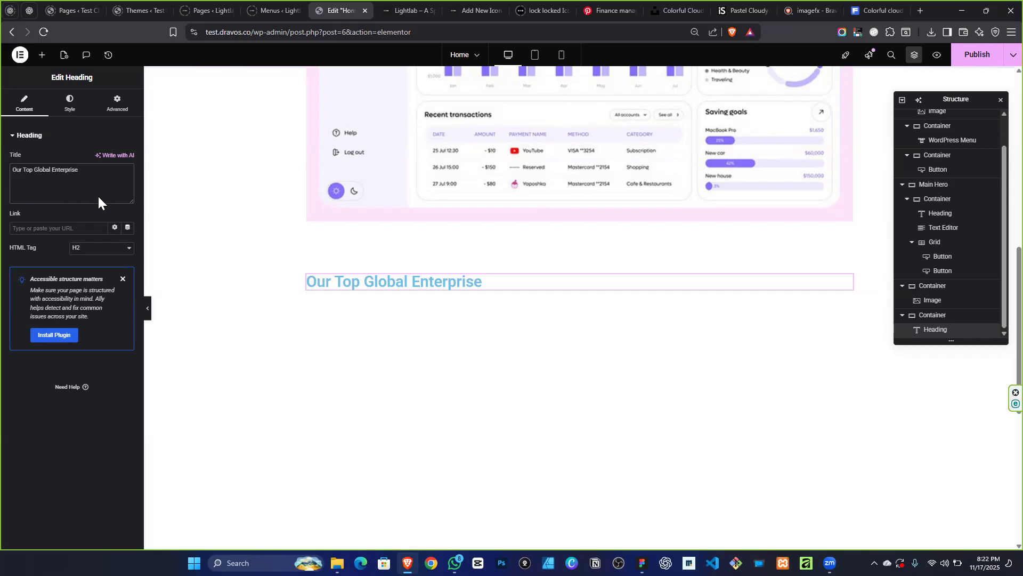
Center the "Our Top Global Enterprise" heading and set its text color to the global black.
click(75, 105)
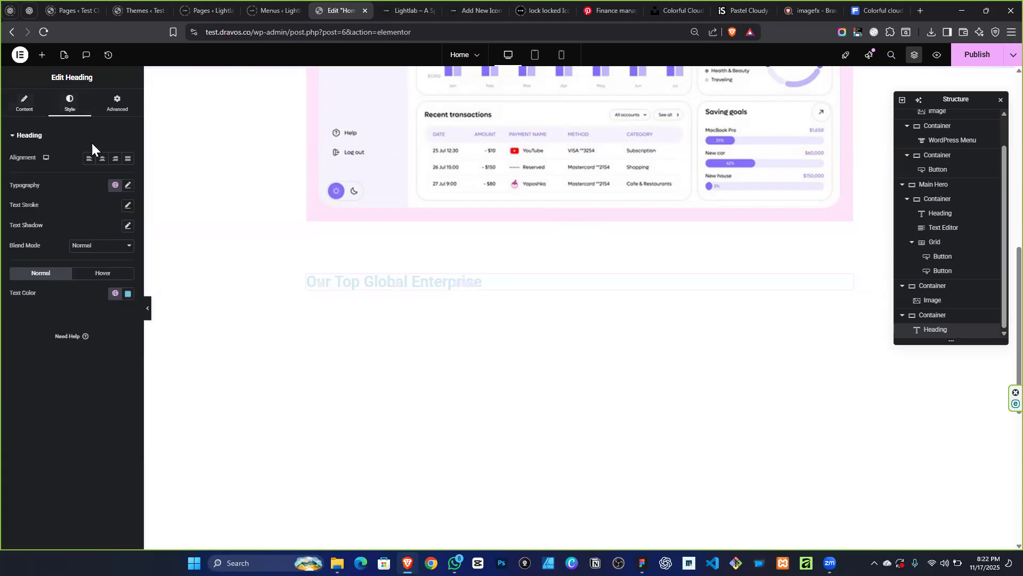
click(102, 159)
click(115, 292)
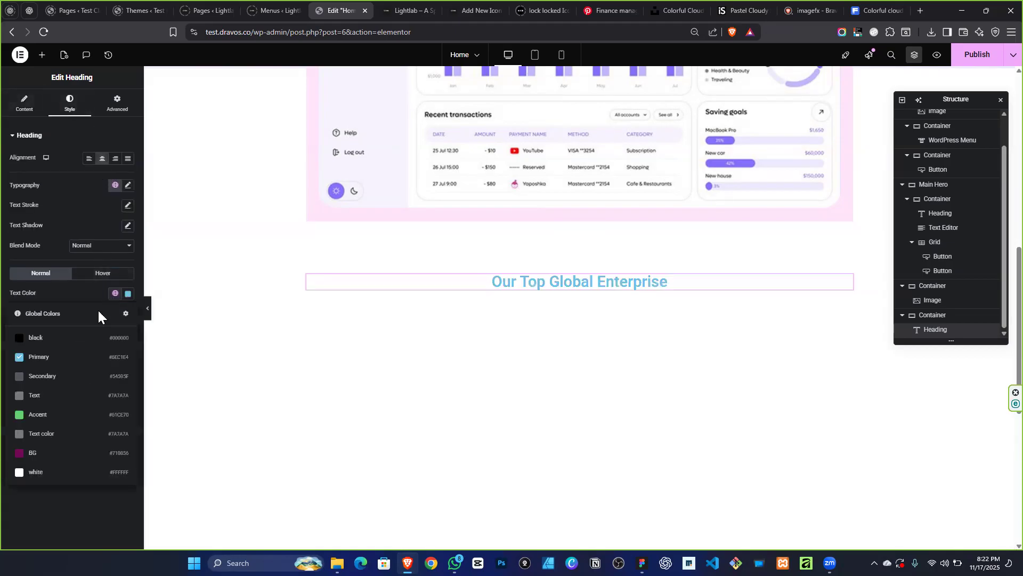
click(69, 343)
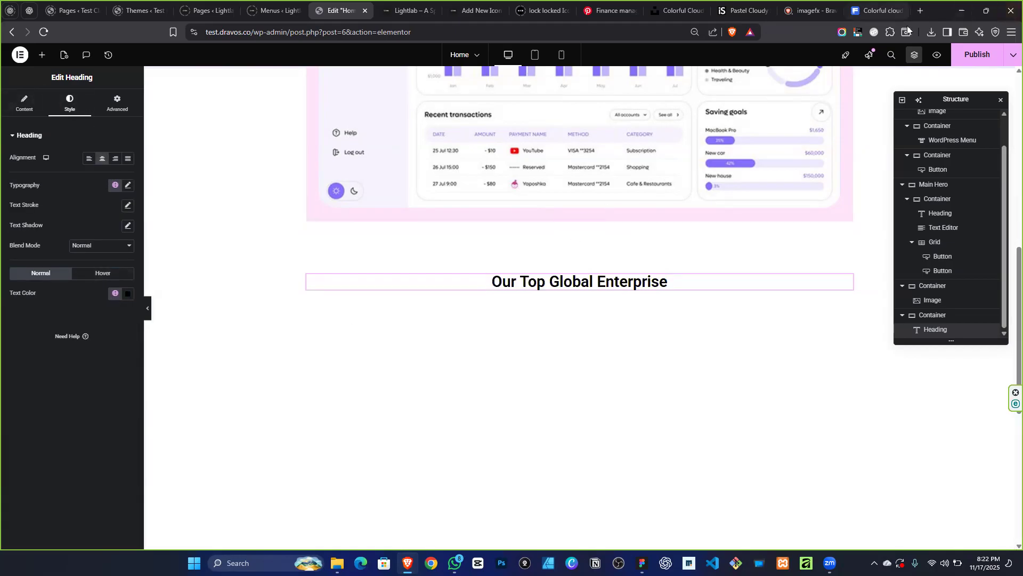
Switch to Figma to check the enterprise logo row in the reference, and return to the Elementor editor in the browser.
click(963, 10)
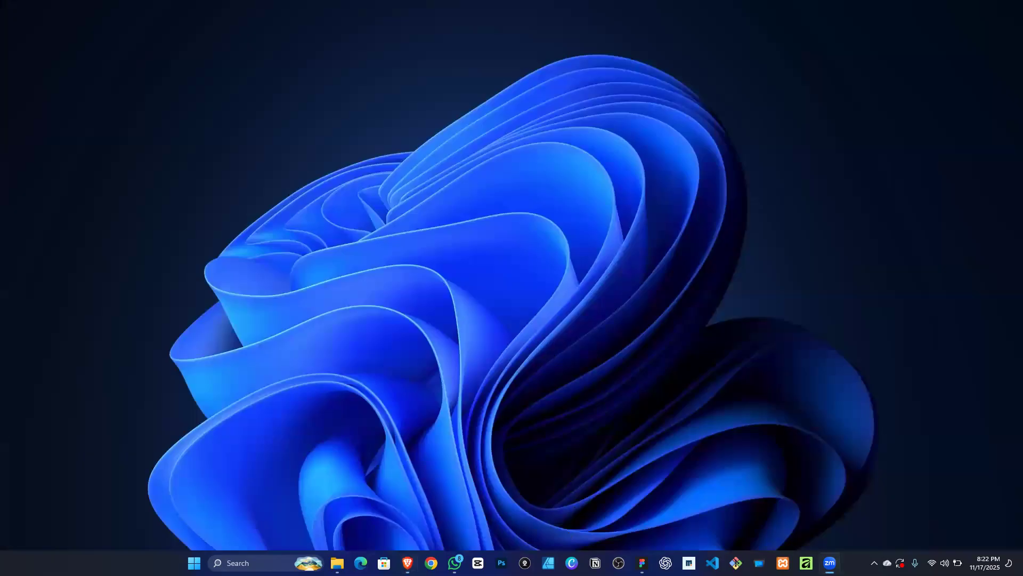
click(454, 563)
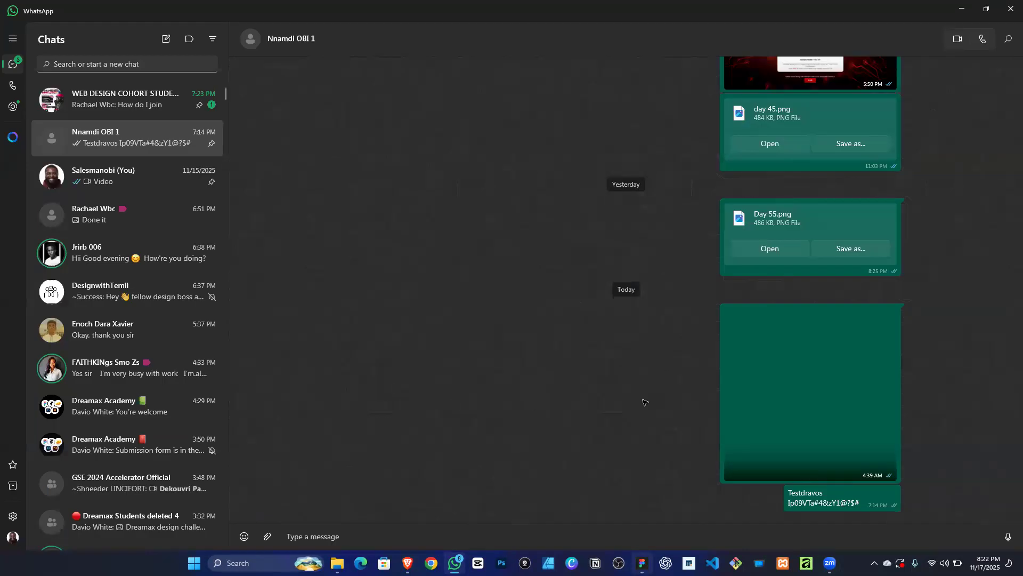
key(alt+Tab)
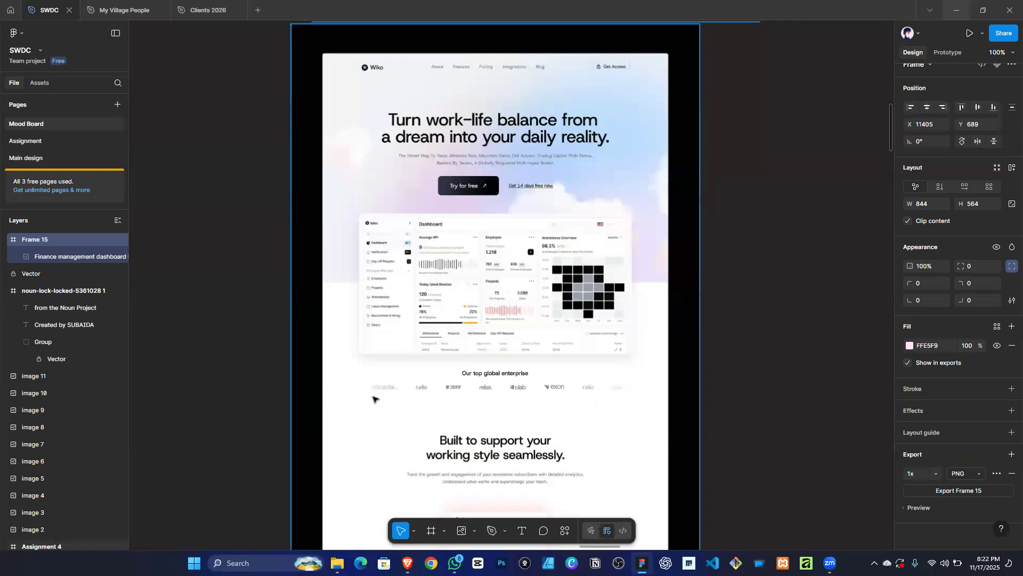
click(957, 10)
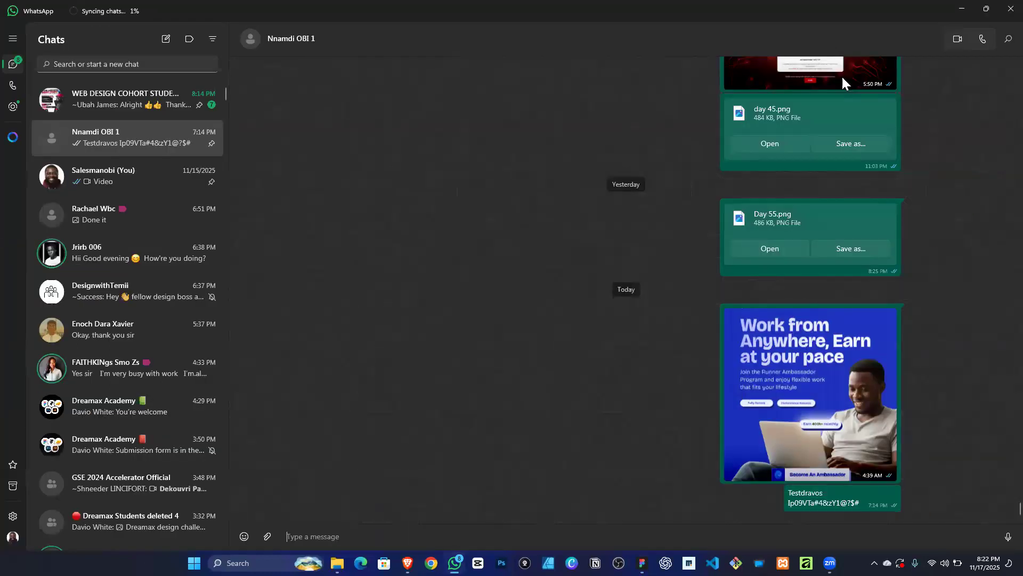
click(961, 9)
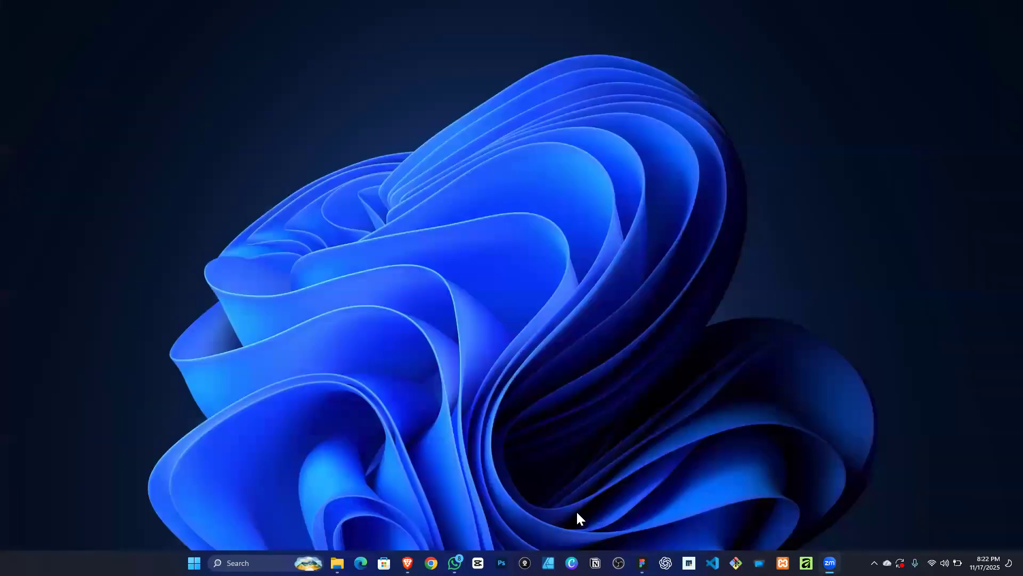
click(407, 563)
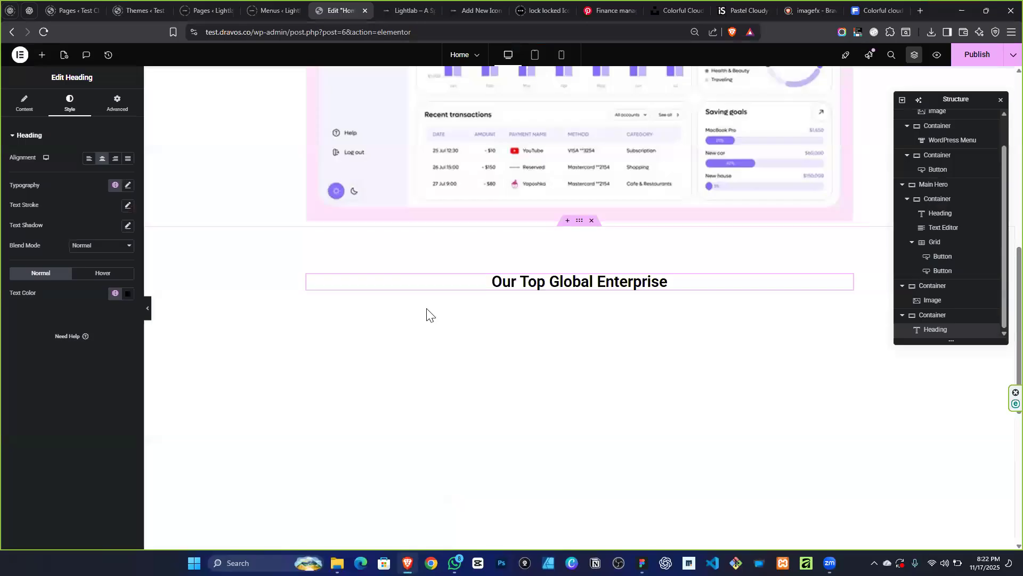
Set the bottom padding of the container holding the "Our Top Global Enterprise" heading to 100 px.
scroll(504, 362, down, 2)
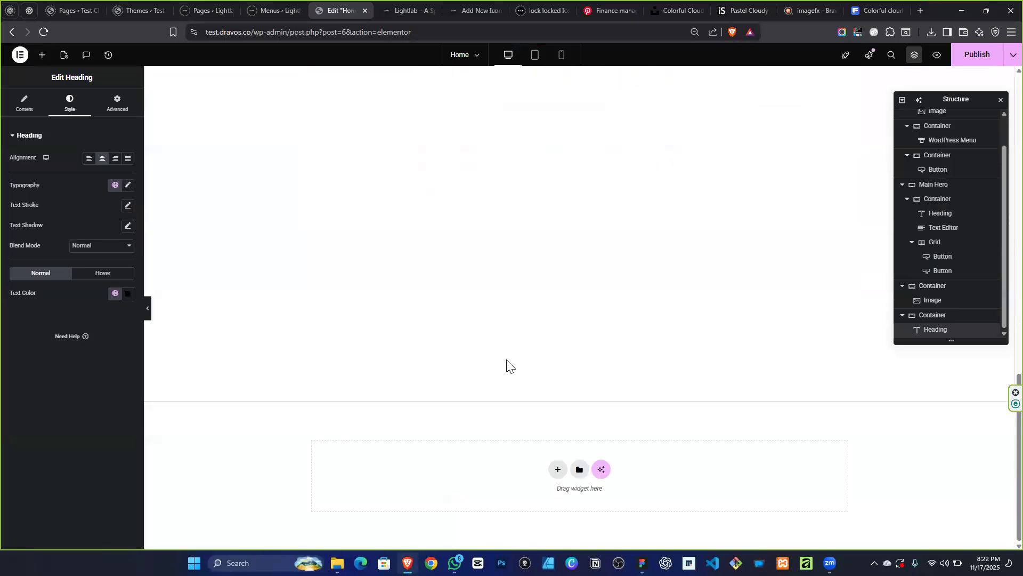
click(578, 115)
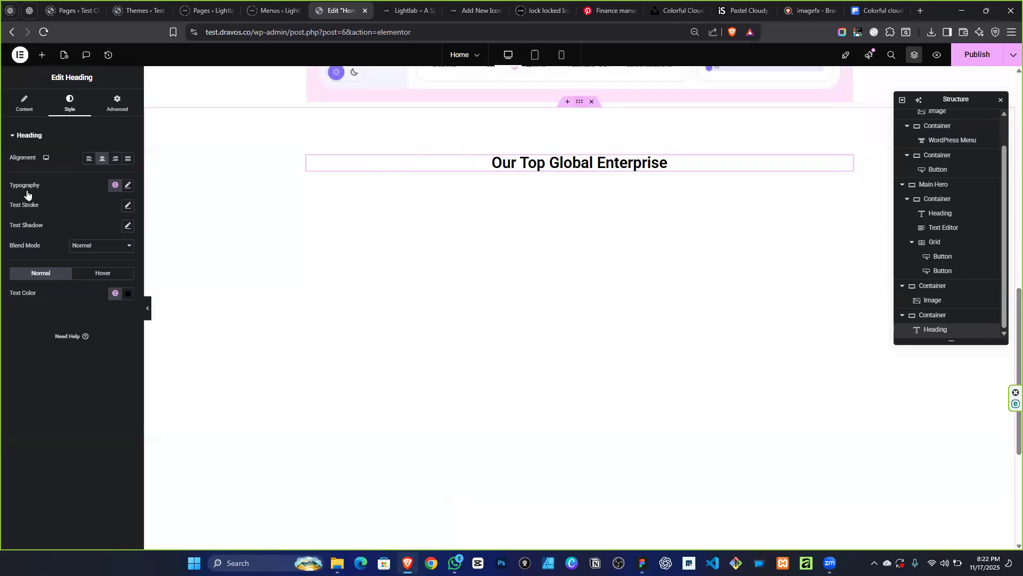
click(117, 105)
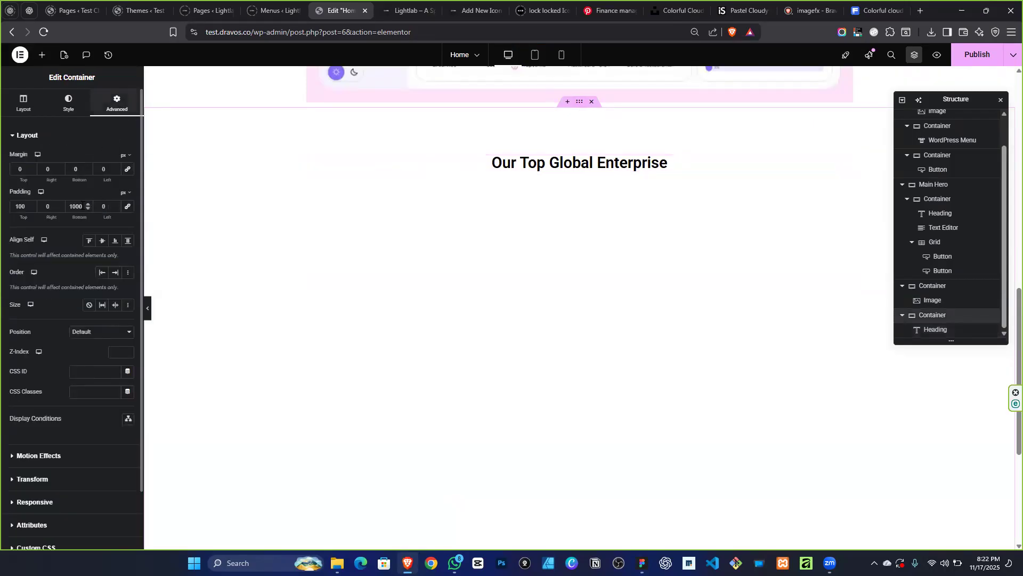
key(BackSpace)
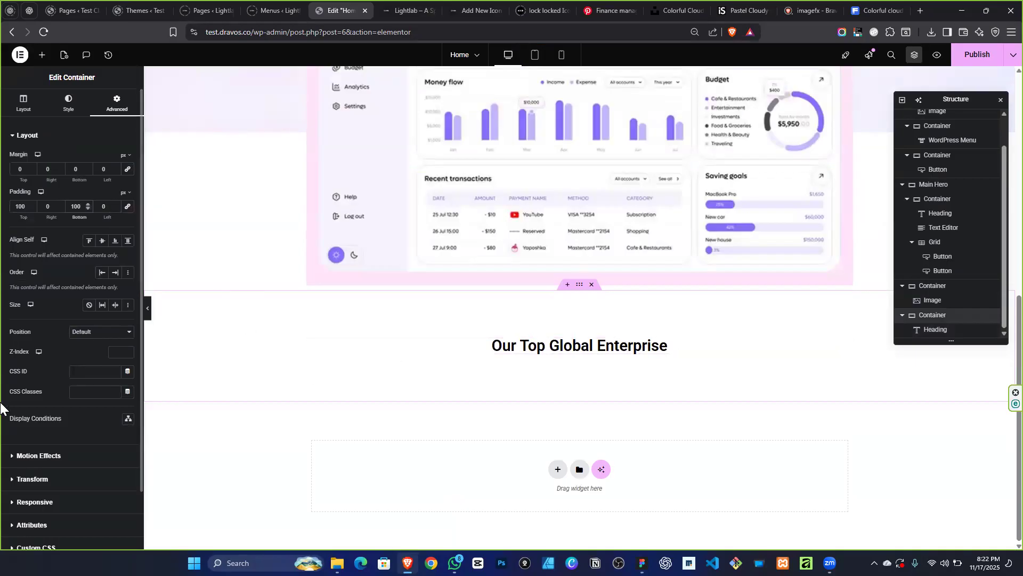
Add a grid below the "Our Top Global Enterprise" heading and set it to 6 columns and 1 row.
click(40, 55)
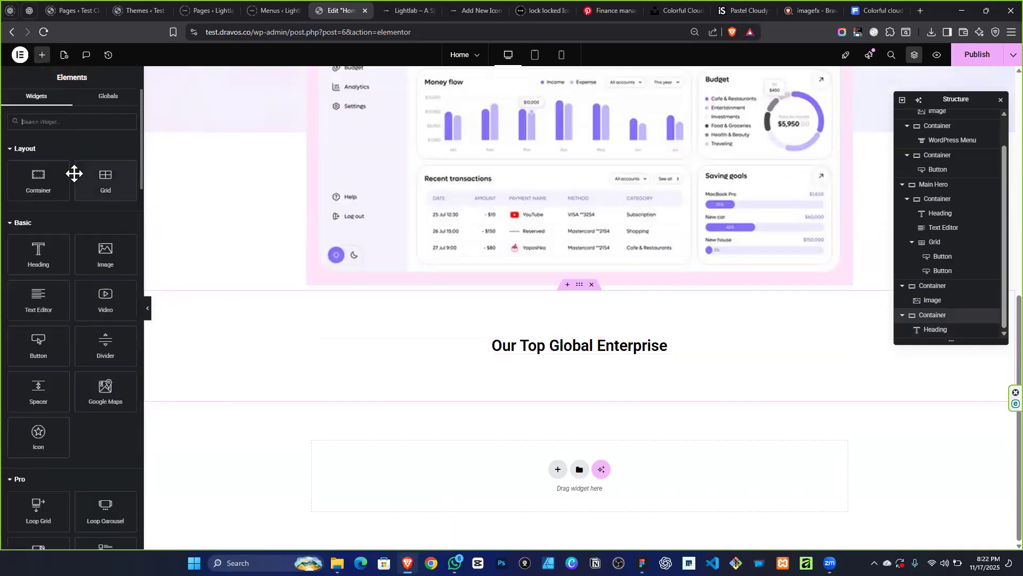
drag(88, 178, 592, 379)
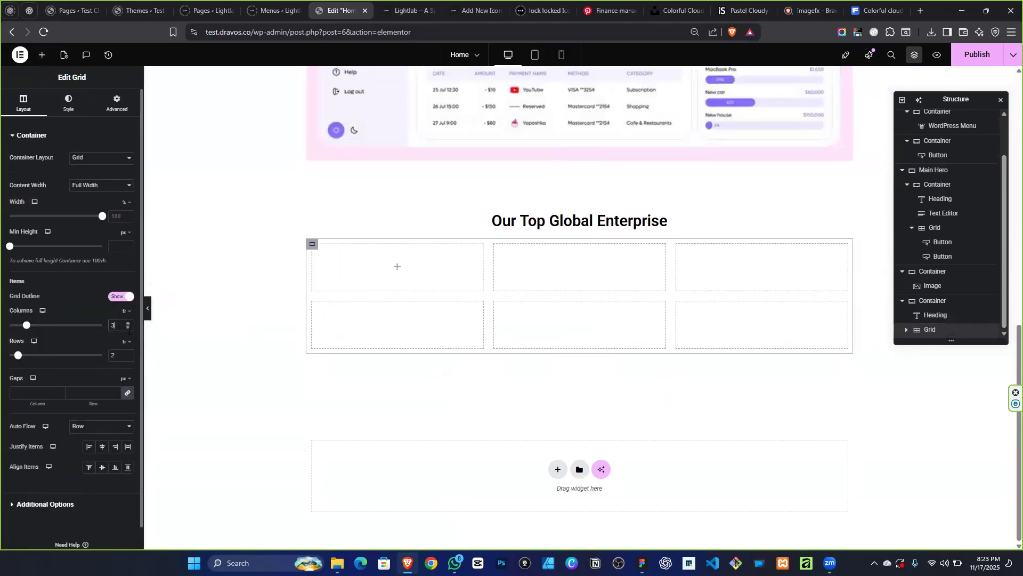
text(6)
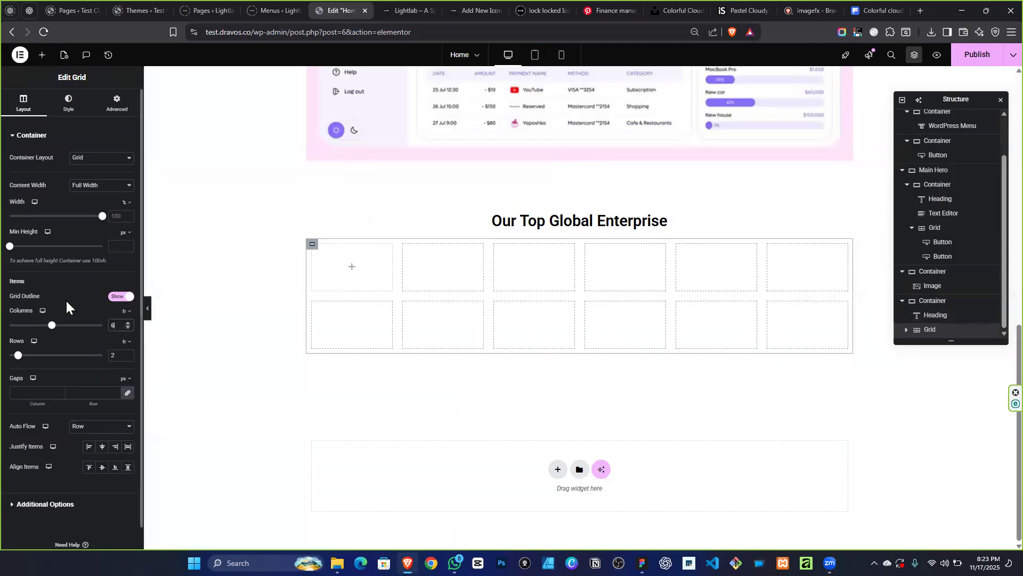
click(118, 350)
text(2)
key(BackSpace)
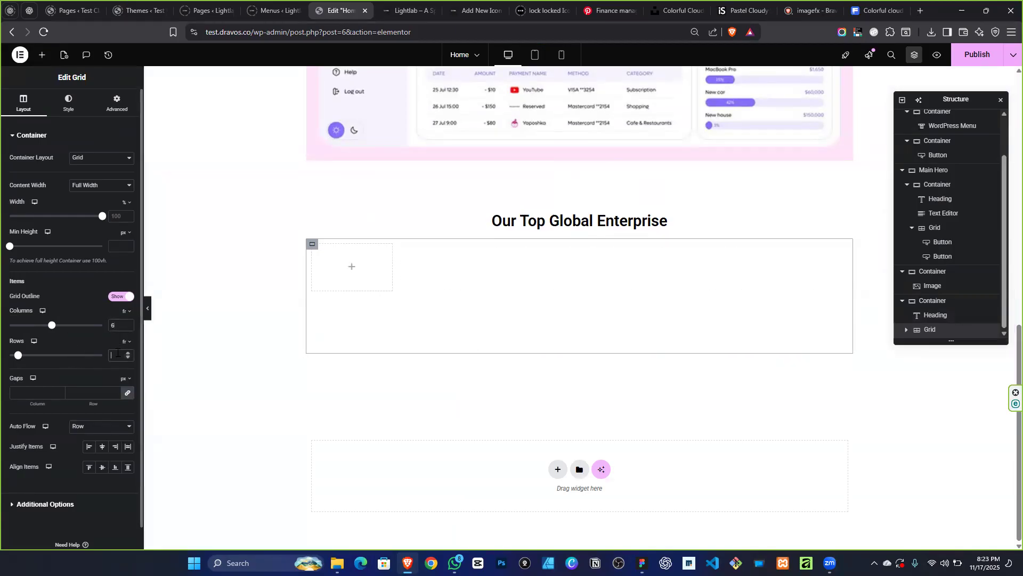
text(1)
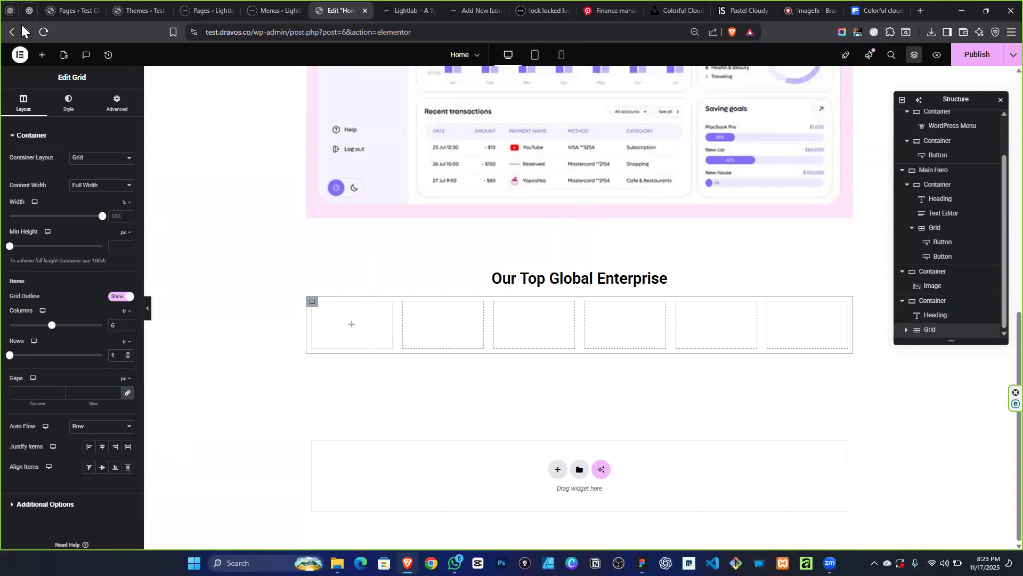
Search Pinterest for "trading logo".
click(921, 12)
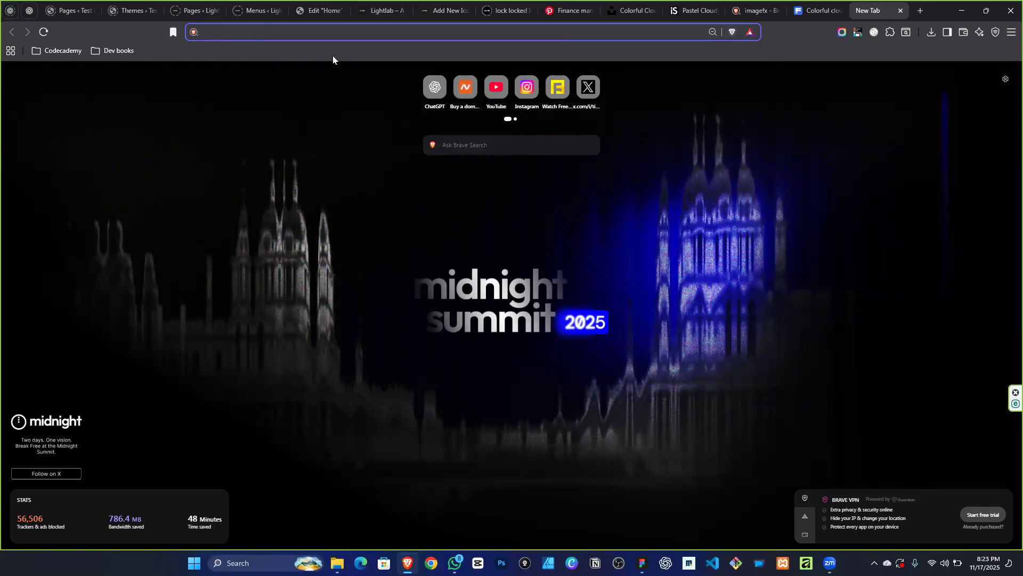
click(564, 10)
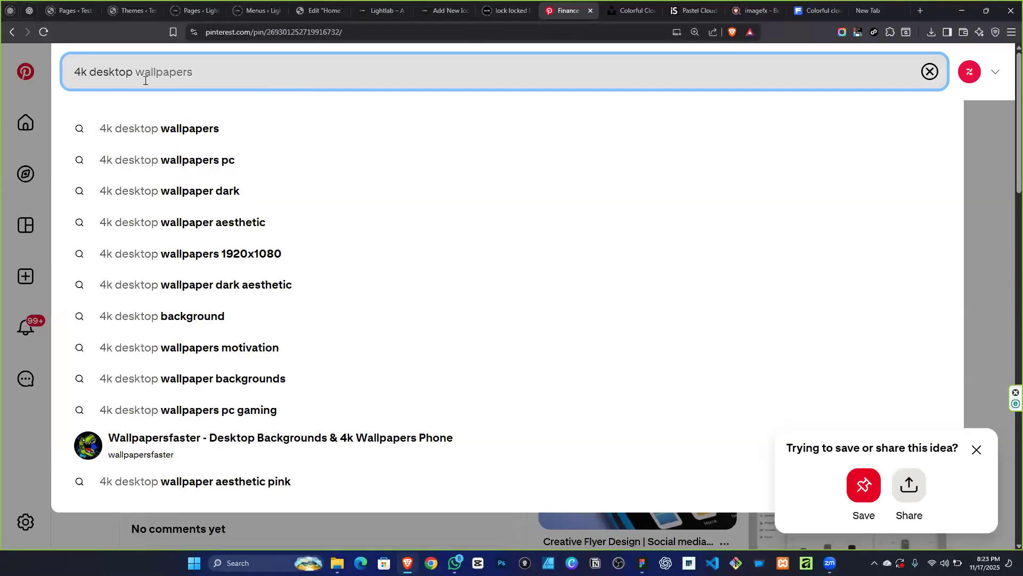
triple_click(269, 80)
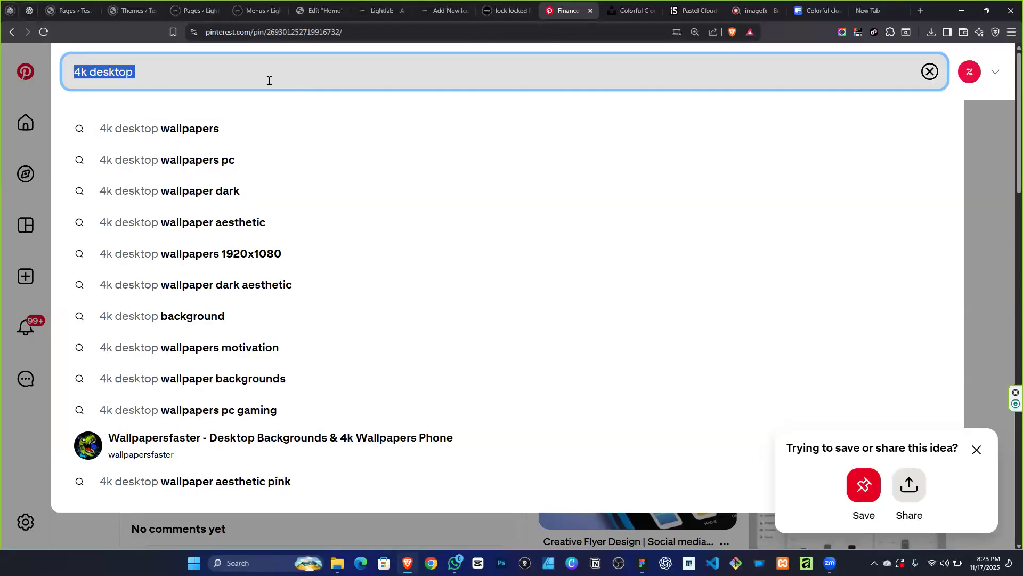
text(trading)
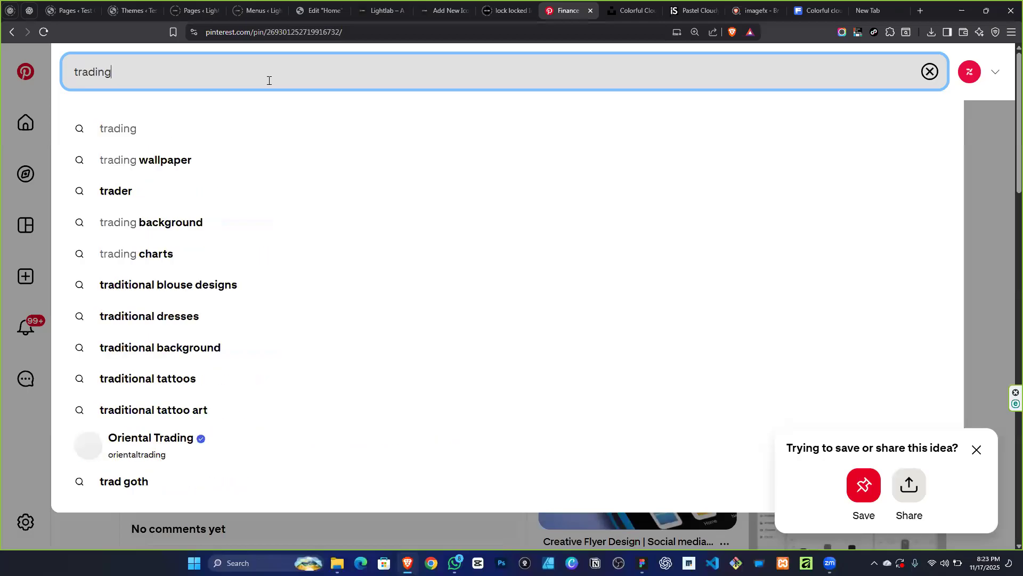
text( logo)
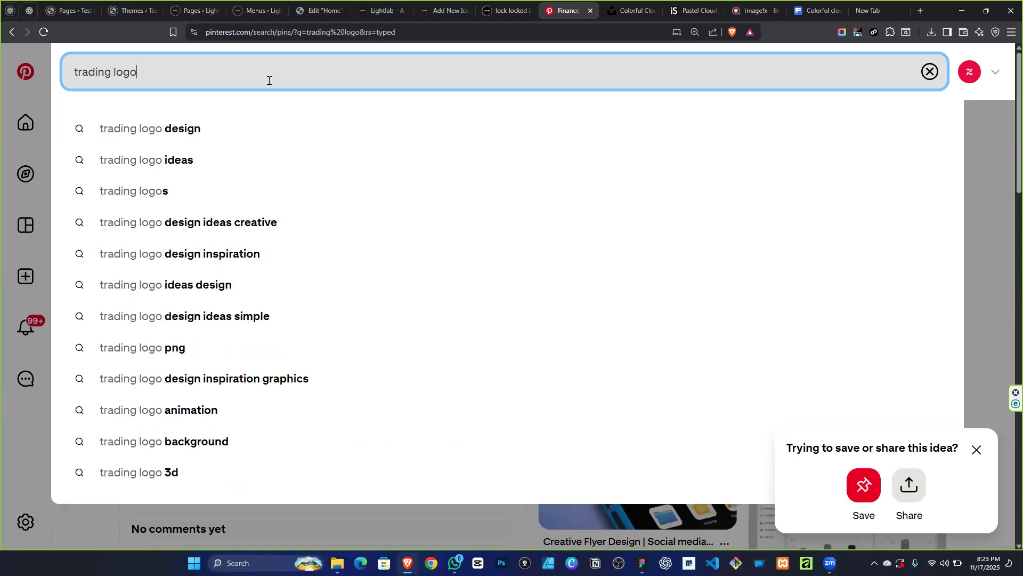
key(Return)
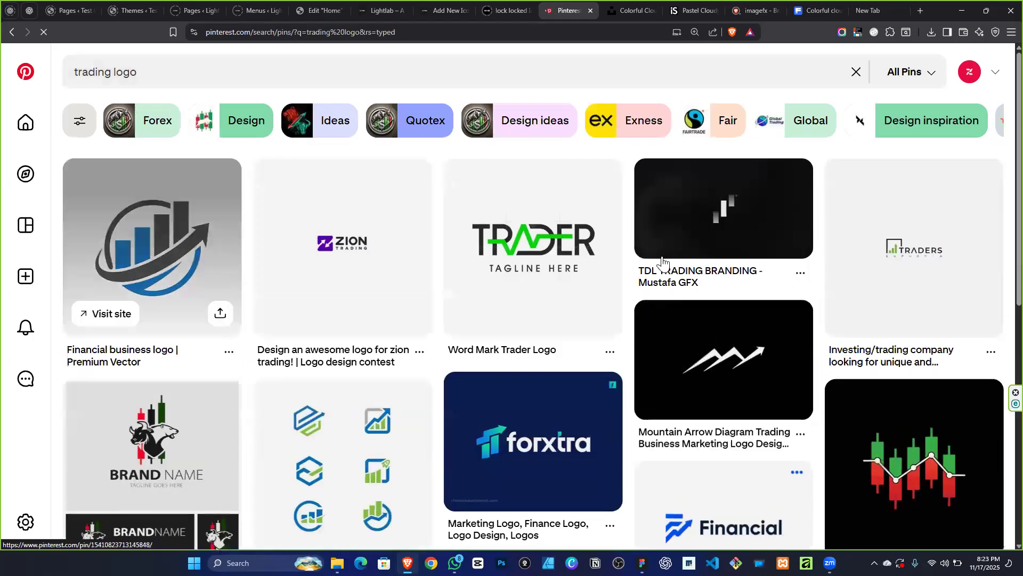
Browse the trading logo results, including the "Financial" logo pin and its related pins, for logos suited to the enterprise grid.
scroll(245, 279, down, 4)
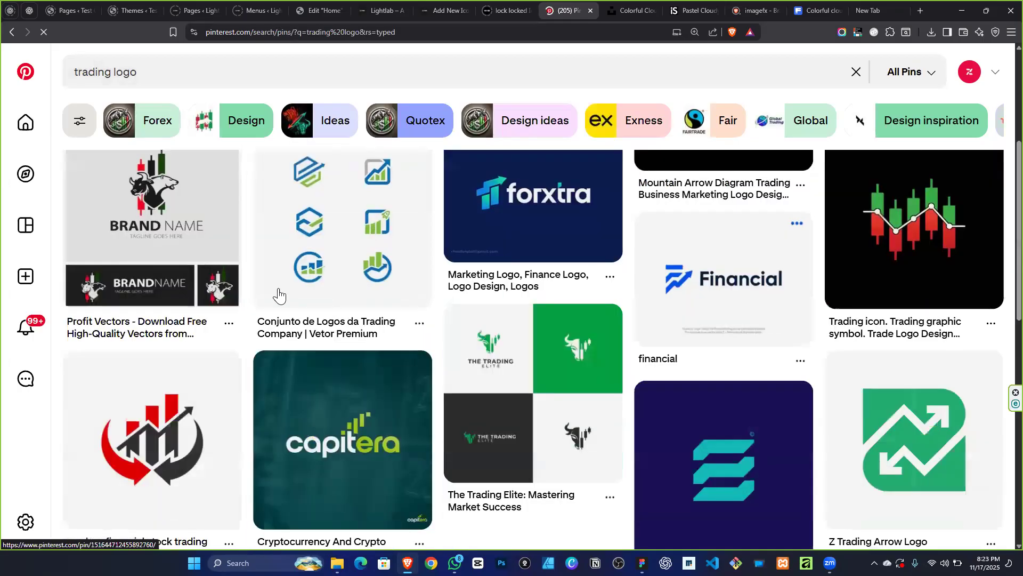
right_click(728, 280)
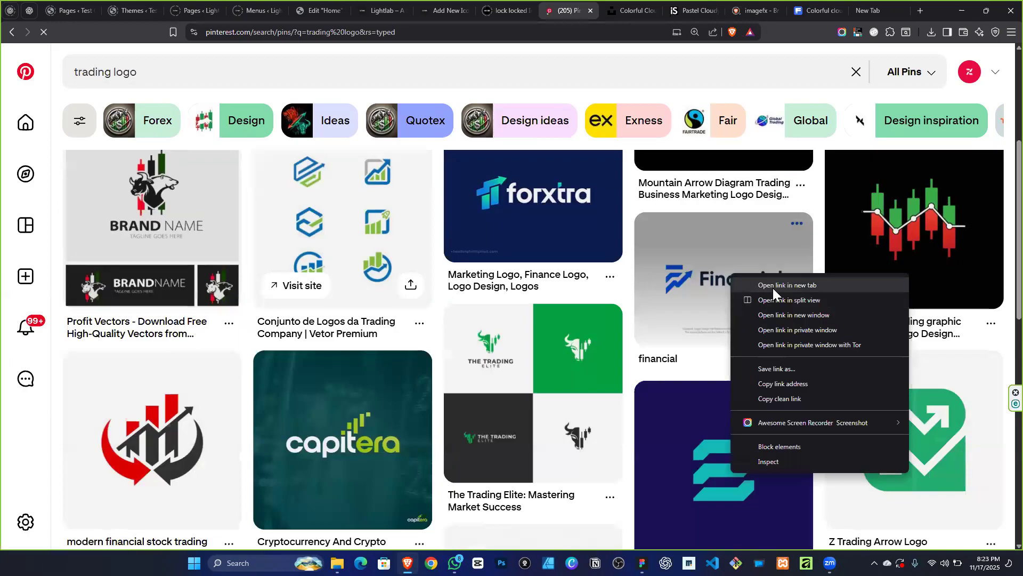
click(801, 226)
click(785, 277)
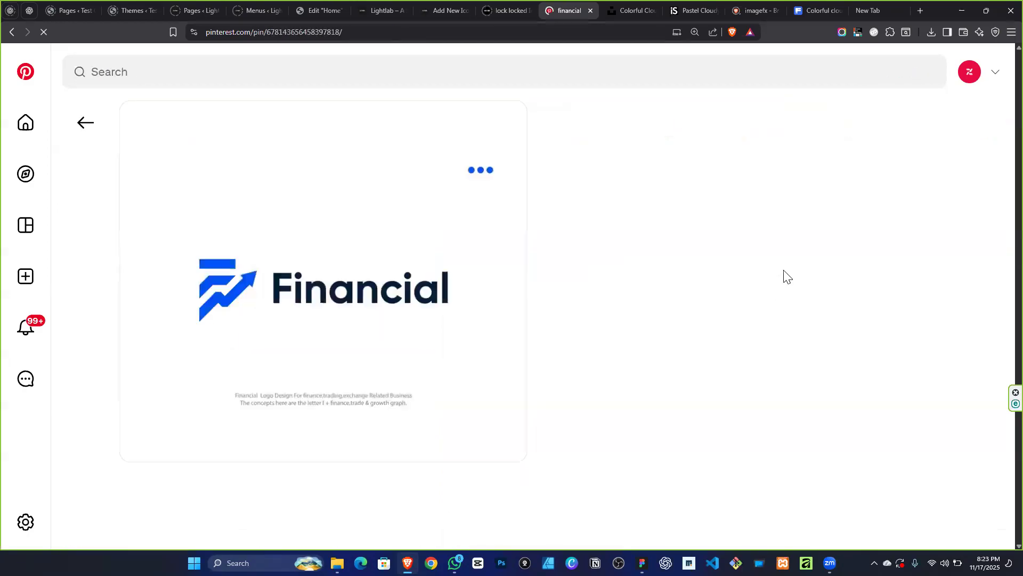
scroll(540, 301, down, 5)
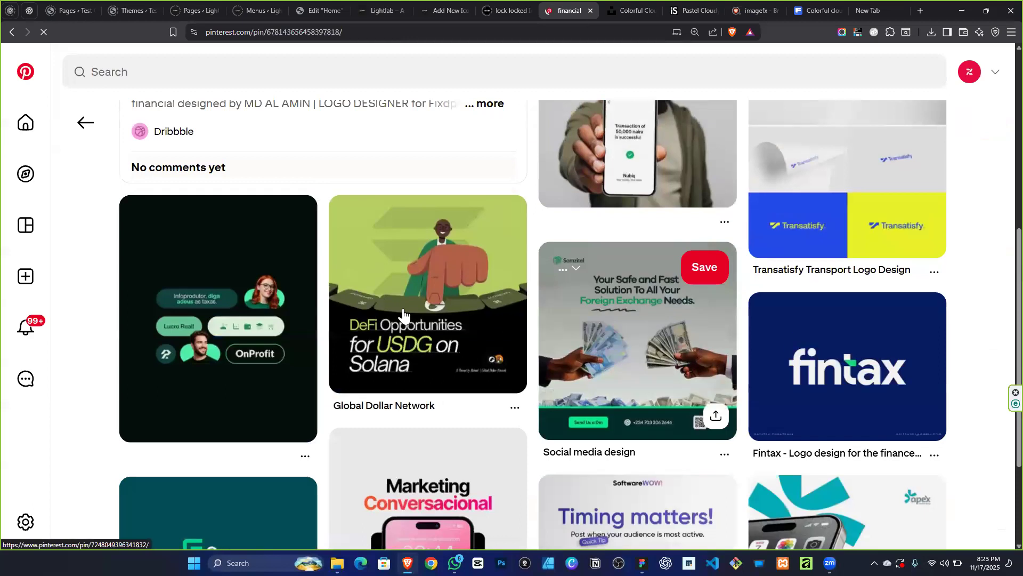
click(85, 123)
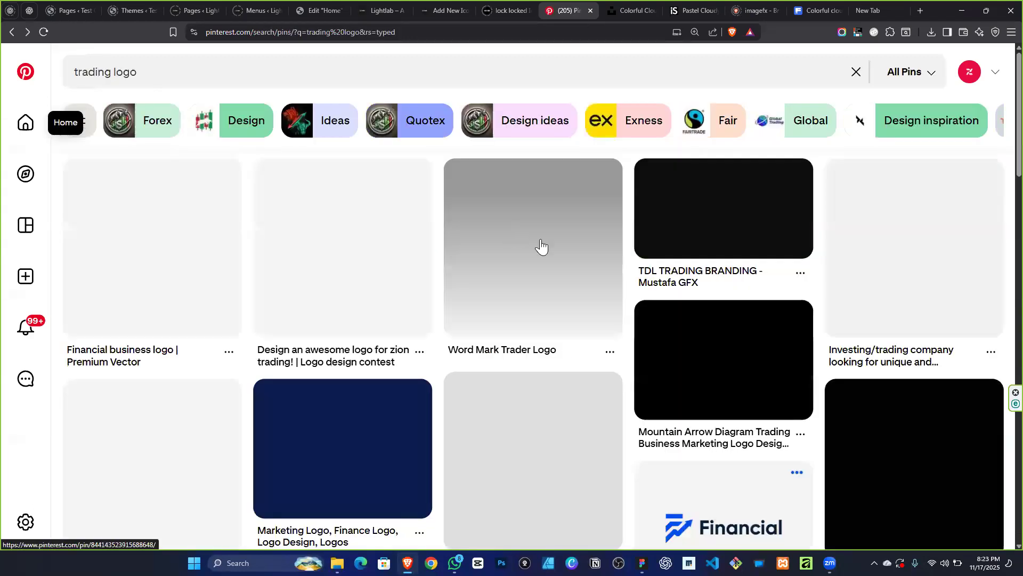
scroll(541, 246, down, 6)
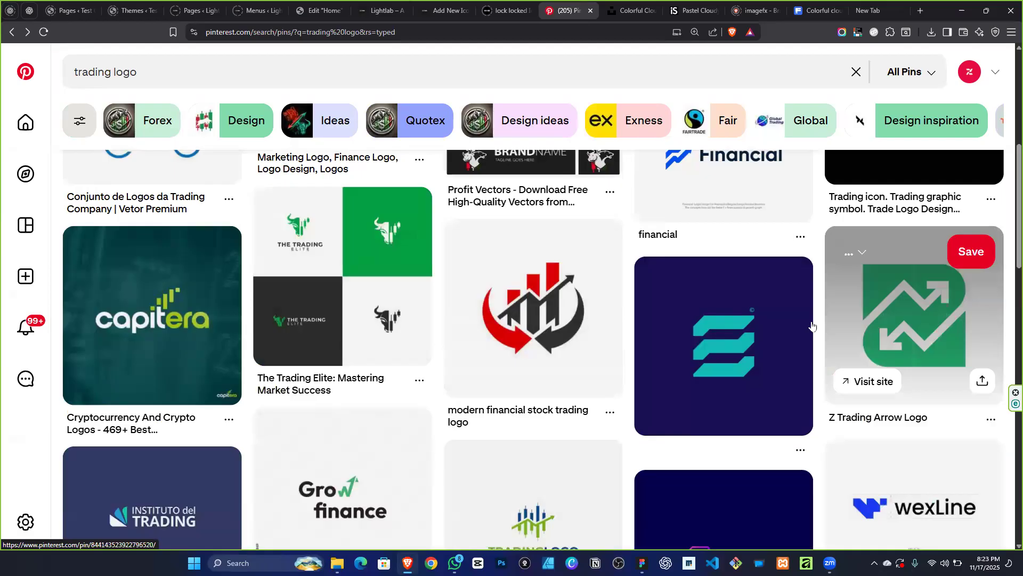
scroll(293, 300, down, 4)
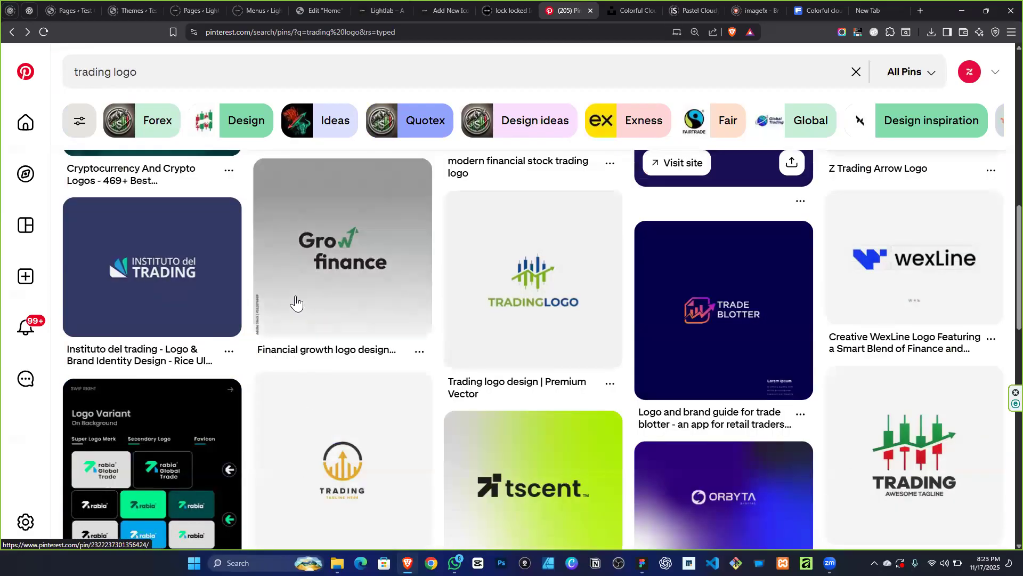
scroll(398, 288, down, 2)
scroll(398, 287, down, 2)
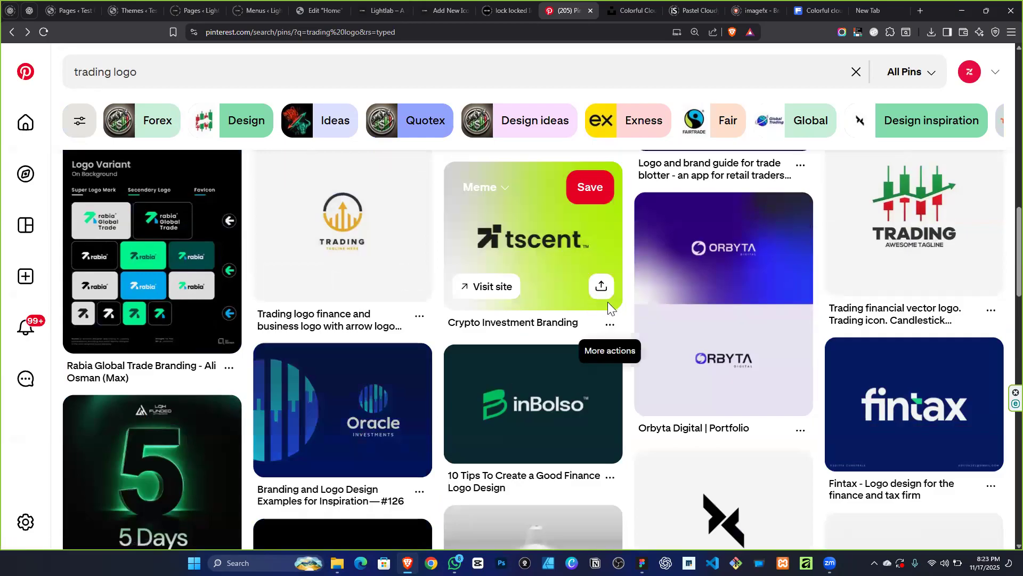
scroll(604, 320, down, 2)
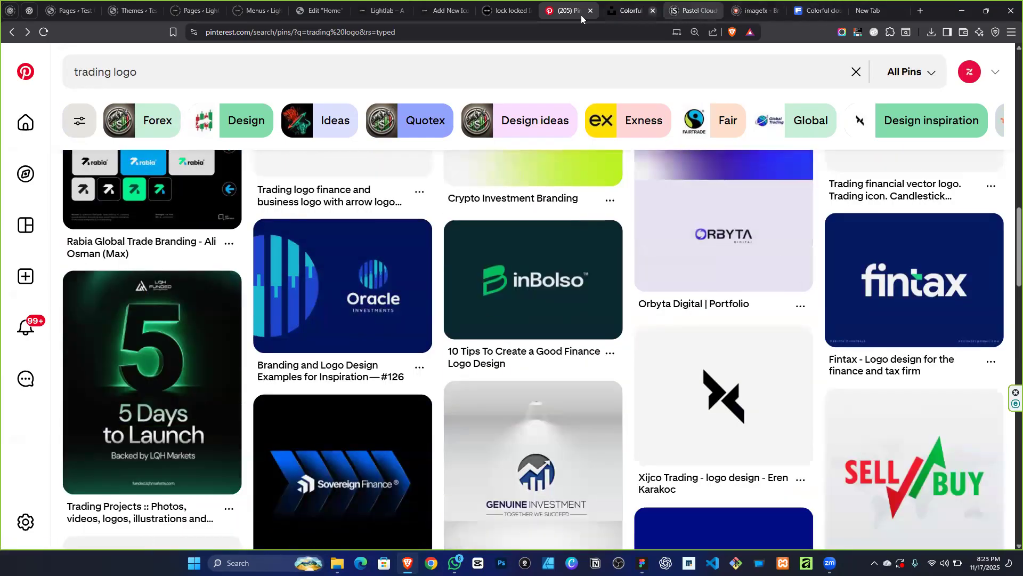
Open canva.com in the empty browser tab.
click(876, 22)
text(can)
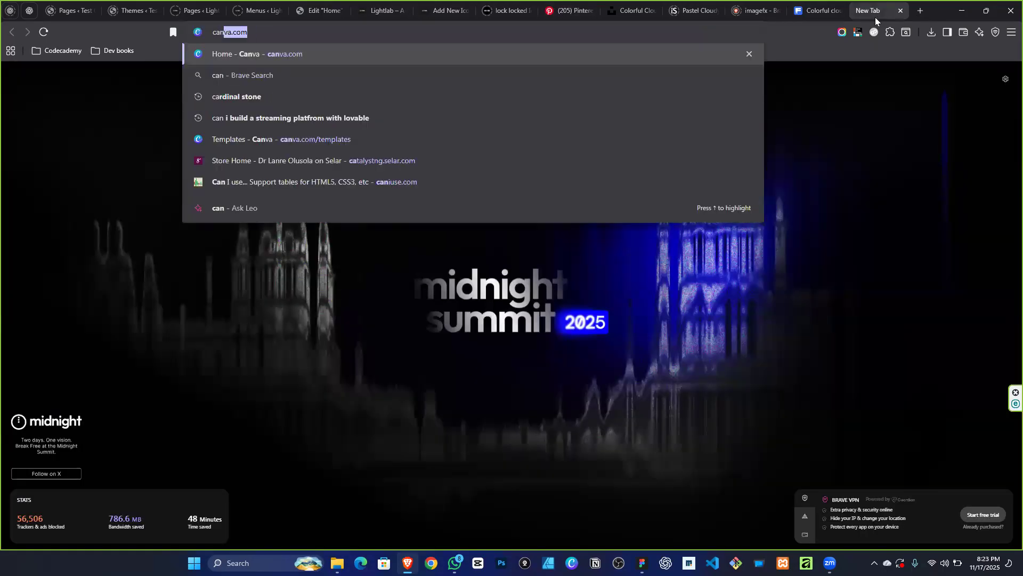
text(va)
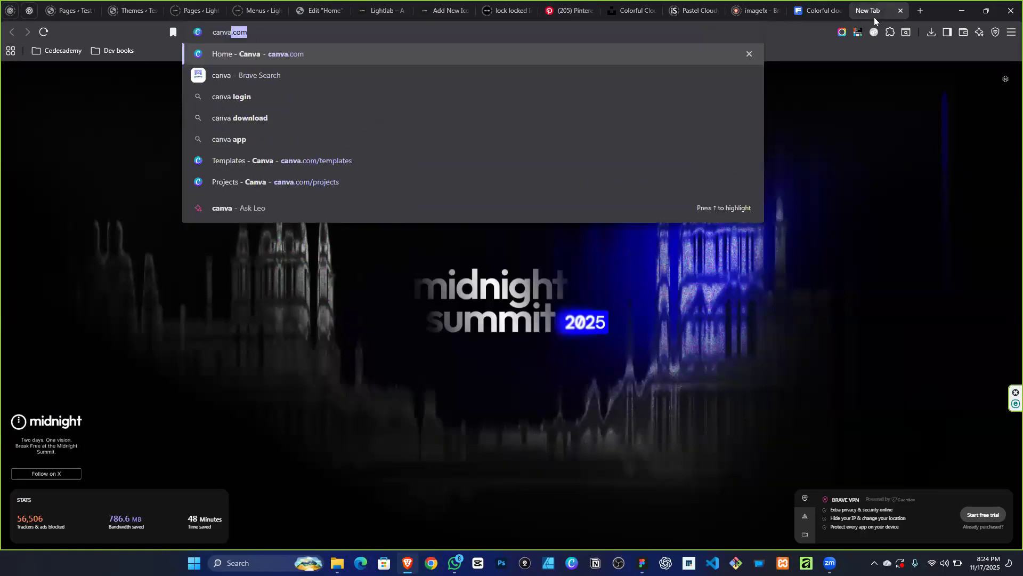
key(Return)
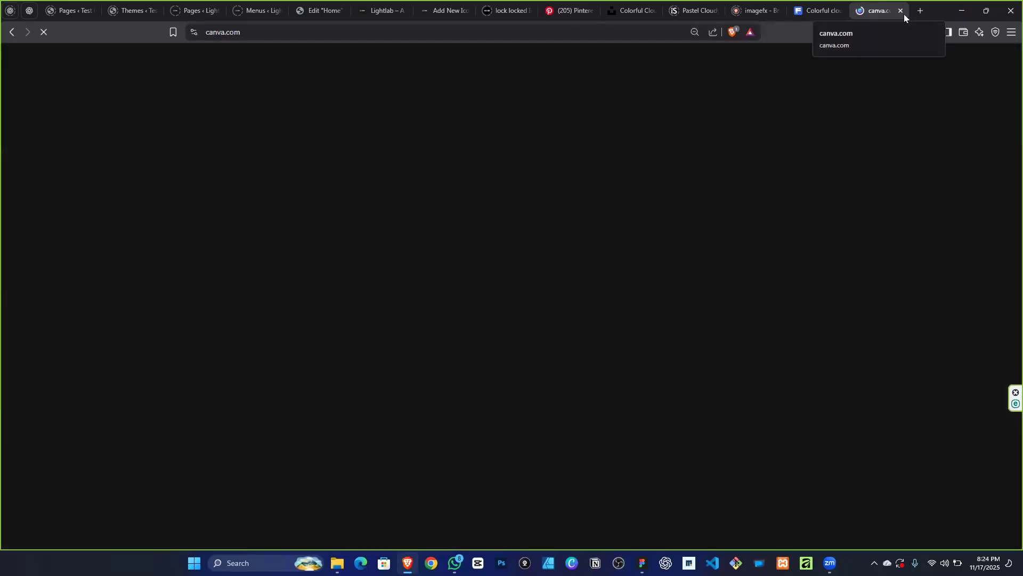
Close the leftover image-search, Pinterest, lock icon and Add New Icon Set browser tabs, keeping the Canva tab open.
click(826, 11)
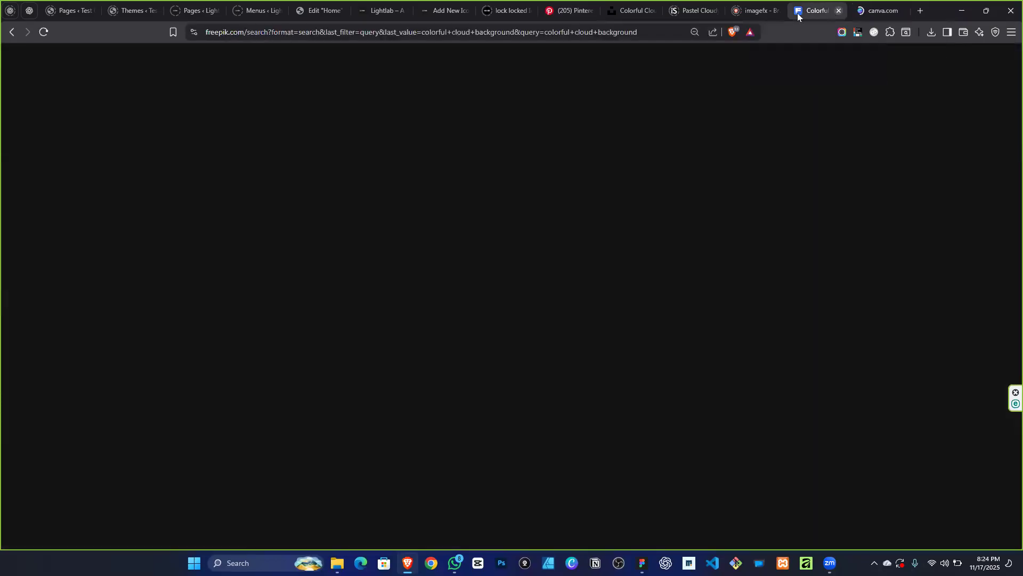
key(ctrl+w)
click(778, 11)
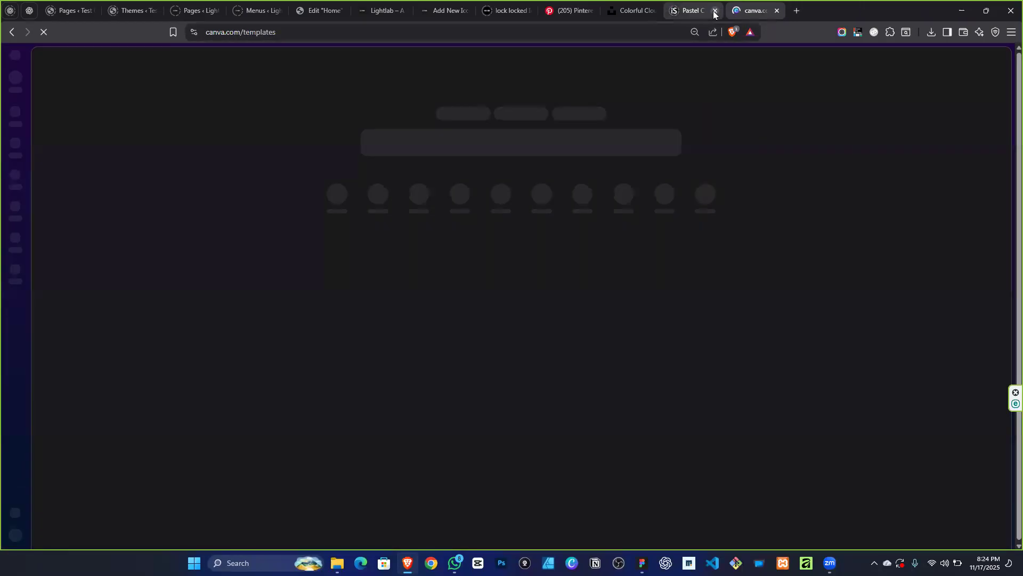
middle_click(677, 14)
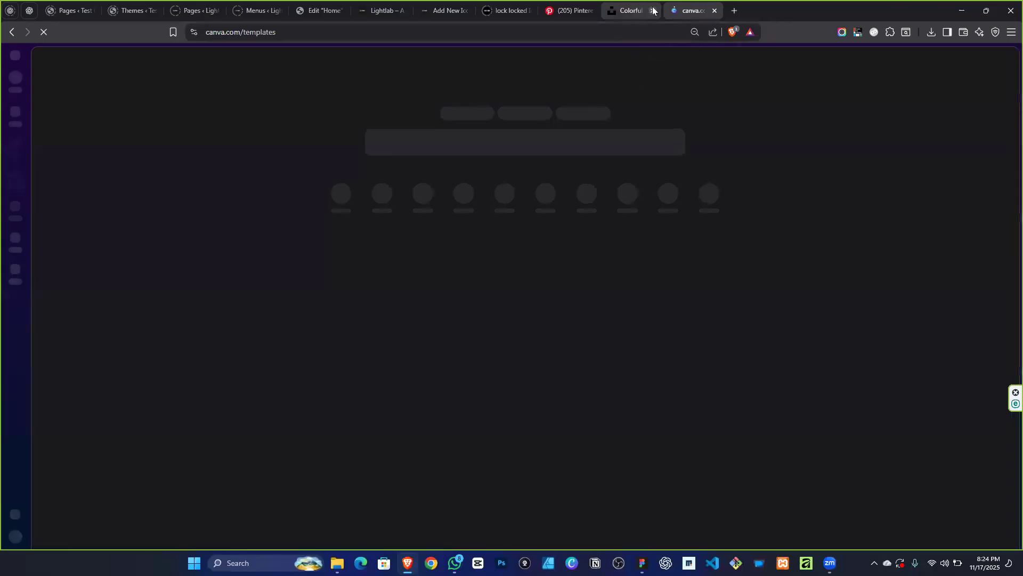
middle_click(578, 12)
middle_click(578, 12)
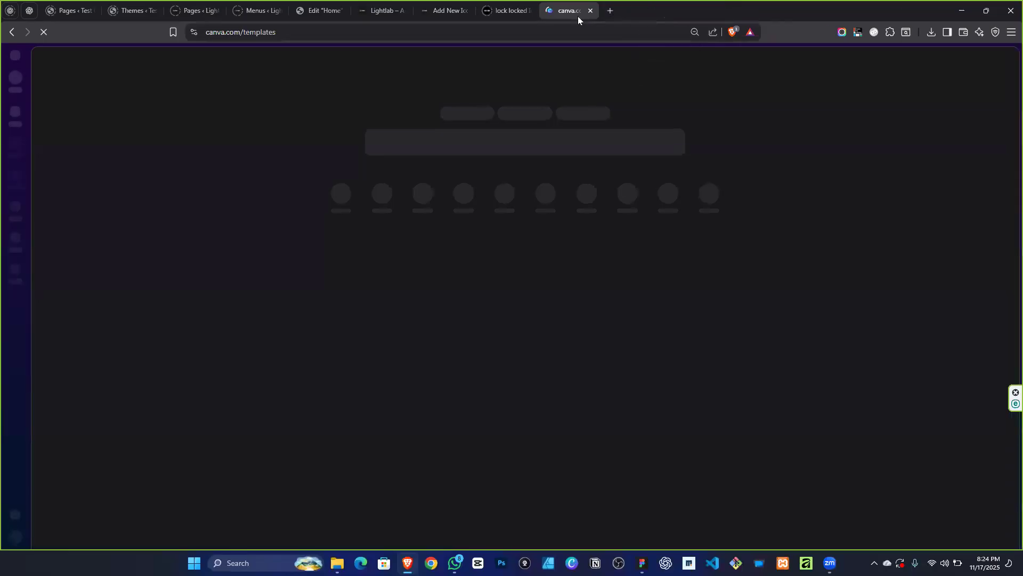
middle_click(532, 11)
click(457, 11)
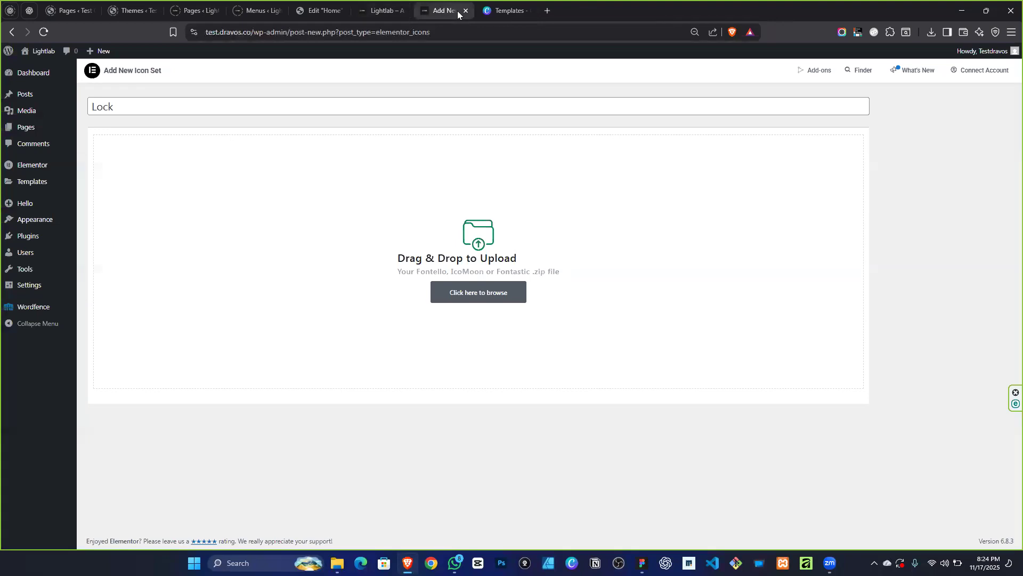
click(465, 12)
Search the Canva templates for "logo".
click(561, 97)
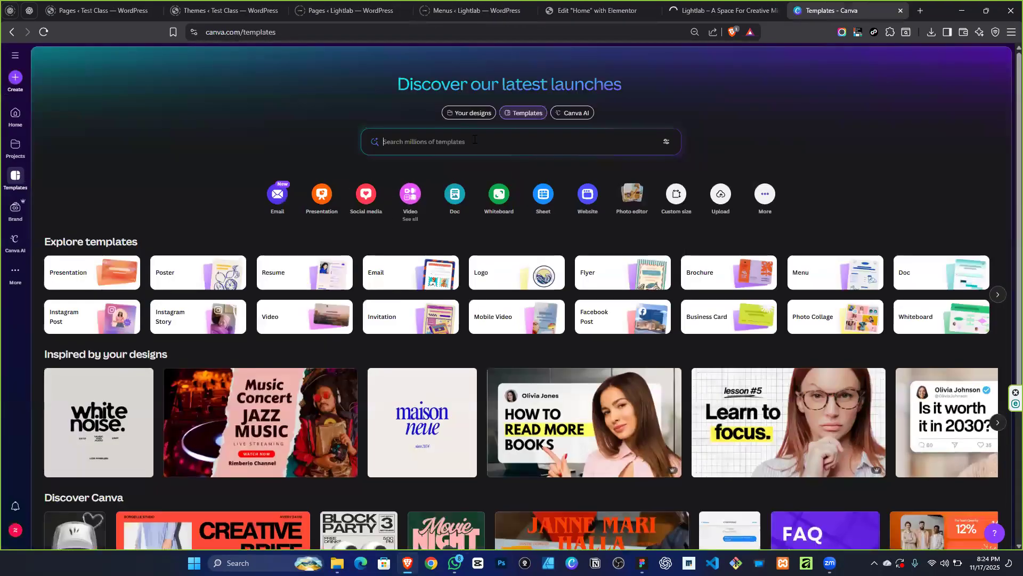
click(481, 141)
text(logo)
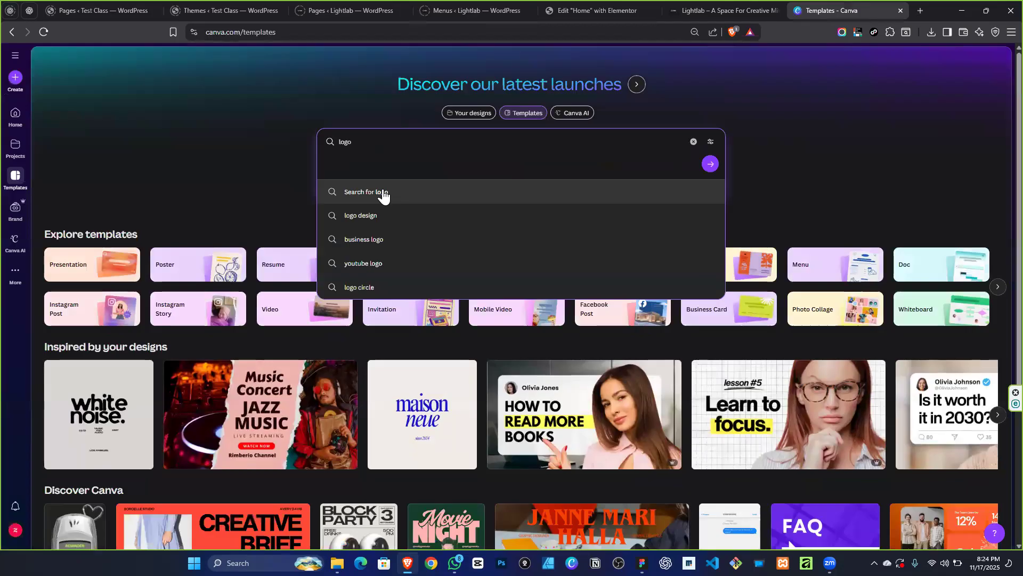
click(384, 193)
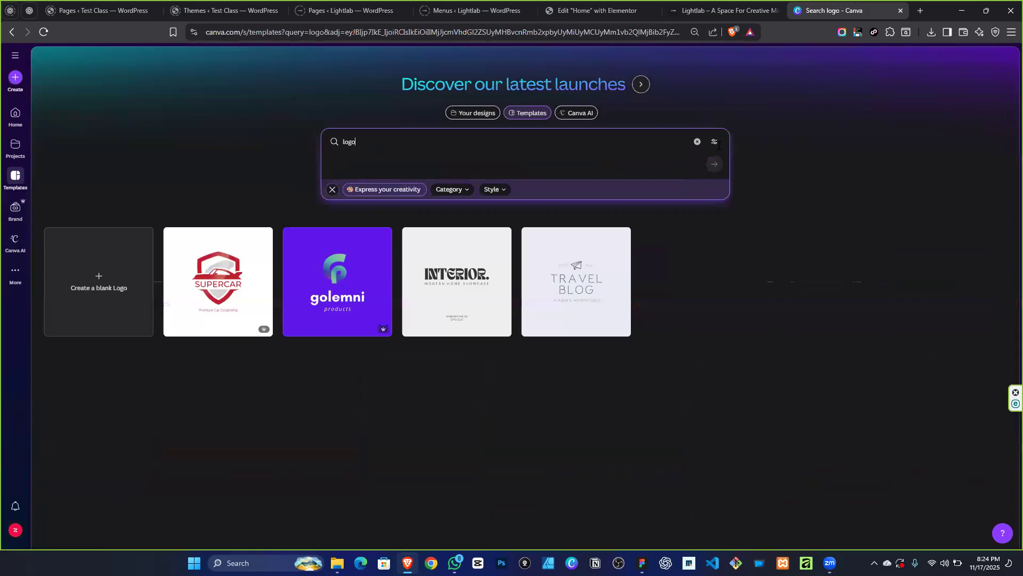
Create a blank logo design and add pages to make six in total.
click(122, 310)
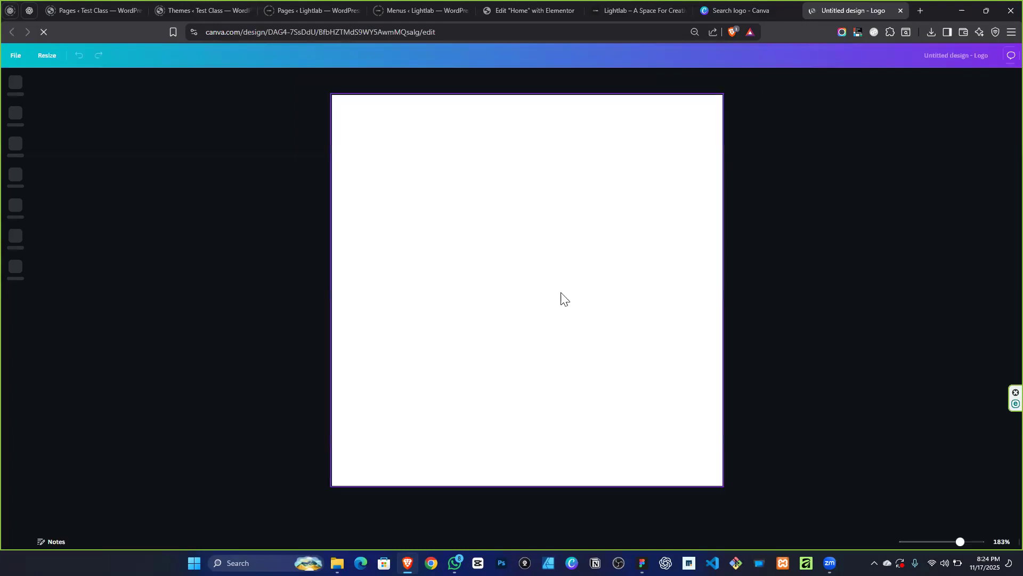
click(533, 513)
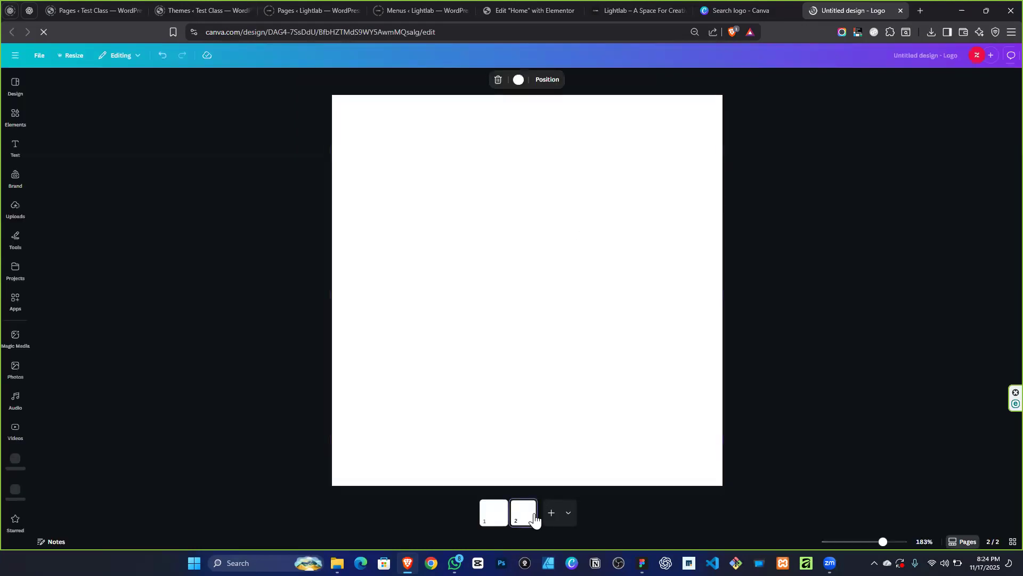
click(558, 518)
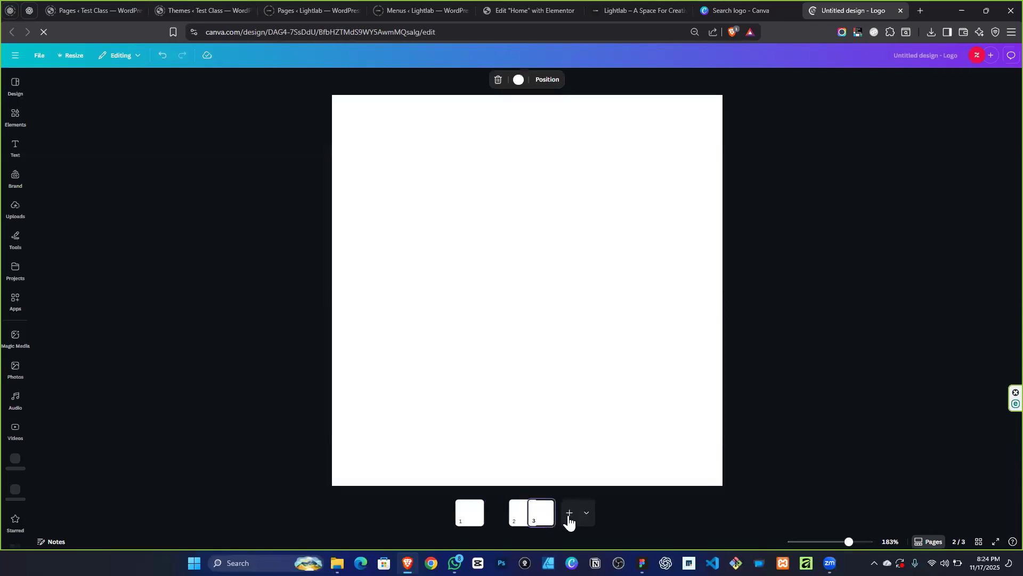
click(578, 525)
key(ctrl+Return)
key(ctrl+Return)
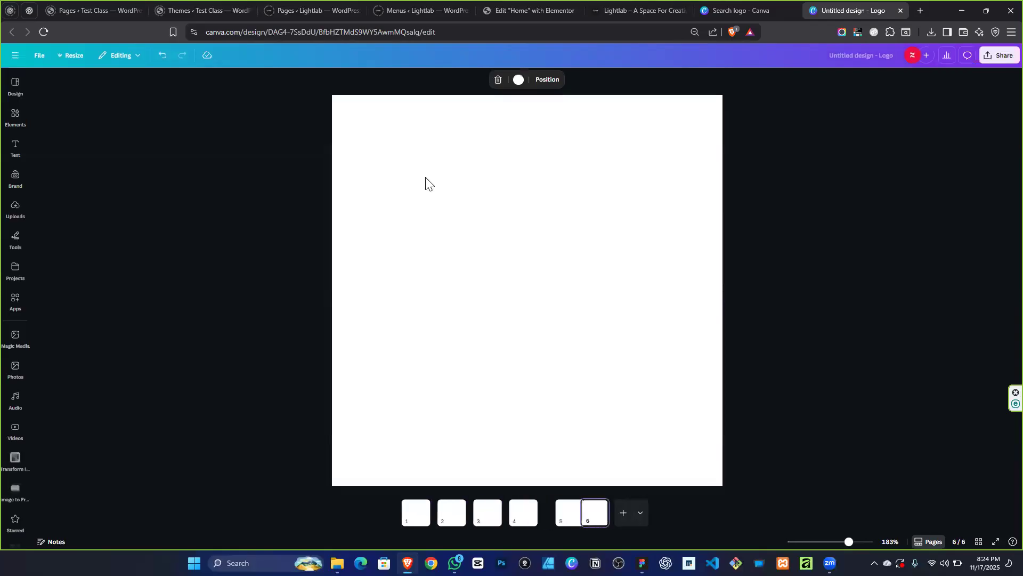
Apply the red "N9NE" logo template to page 6 and set its background colour to white, #FFFFFF.
click(15, 209)
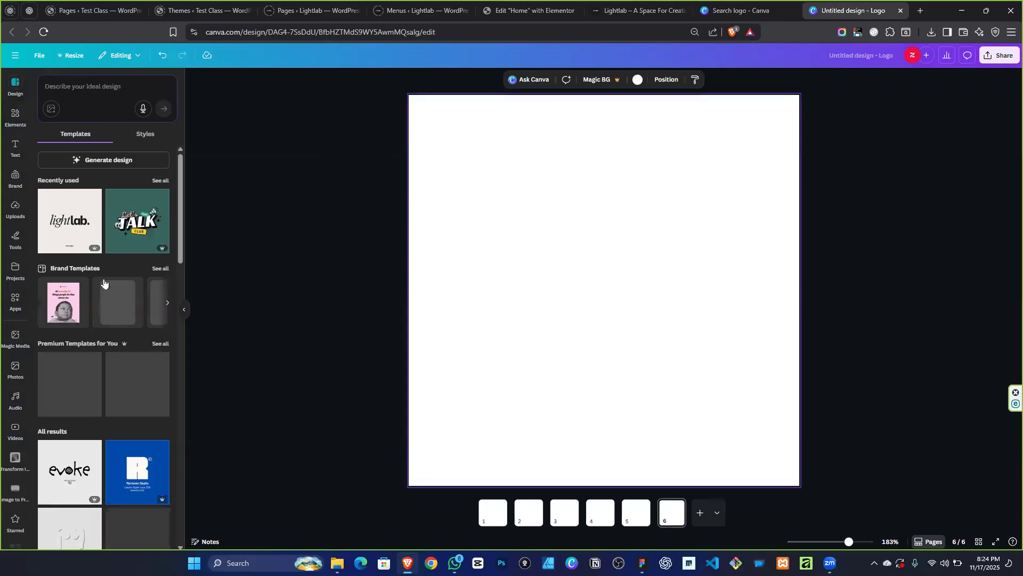
scroll(147, 339, down, 2)
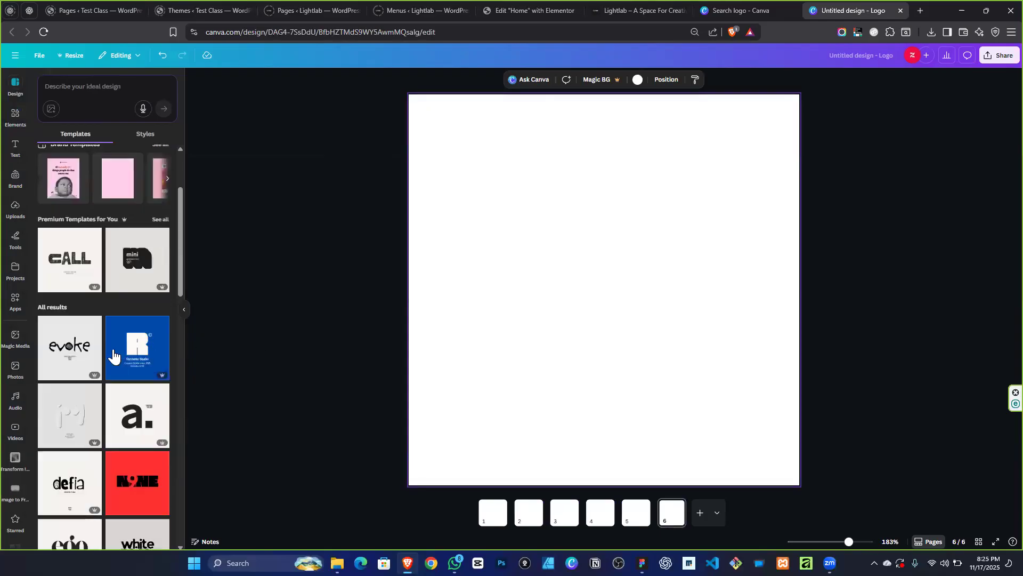
scroll(144, 351, down, 2)
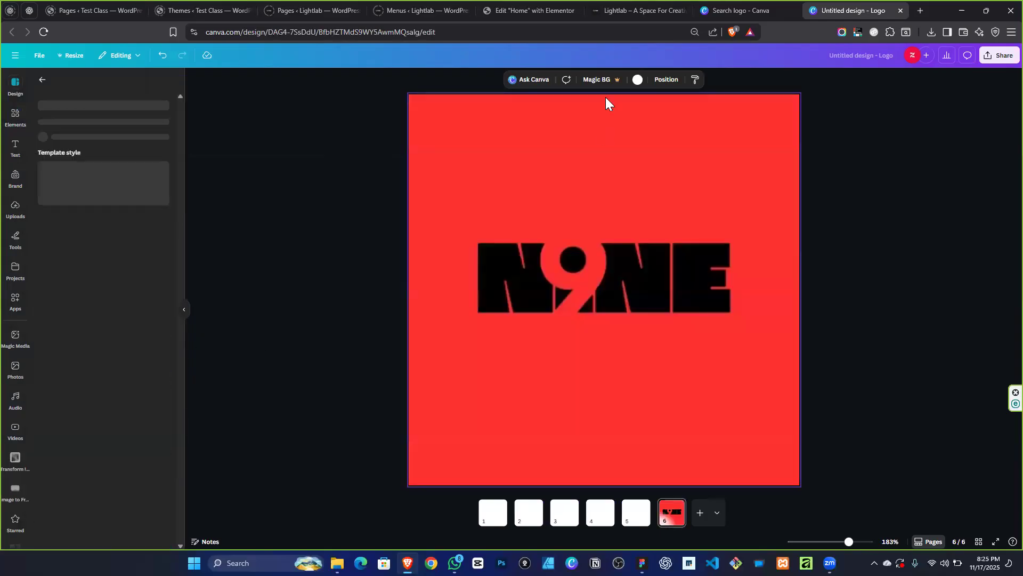
click(618, 80)
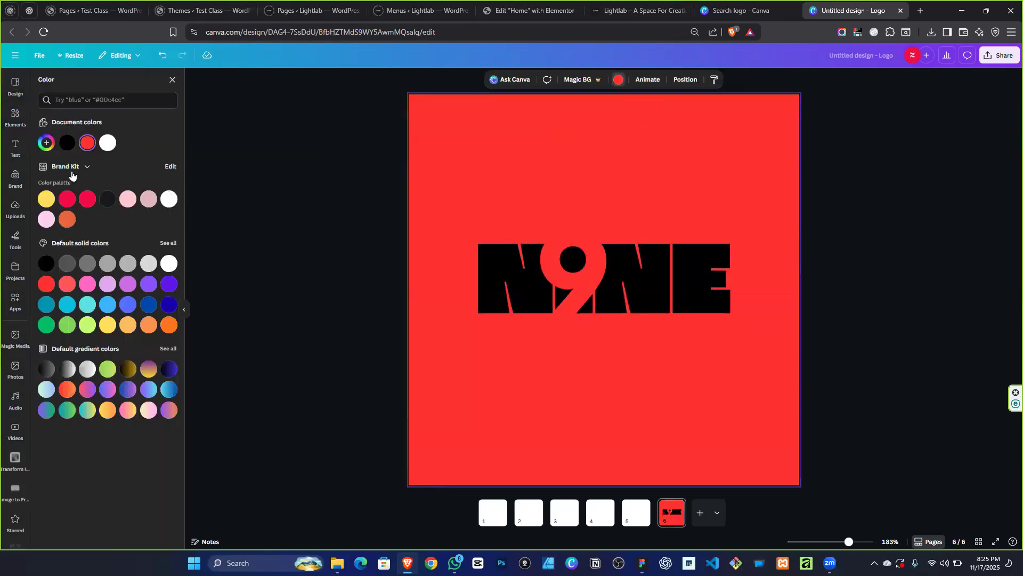
click(47, 142)
drag(62, 207, 24, 168)
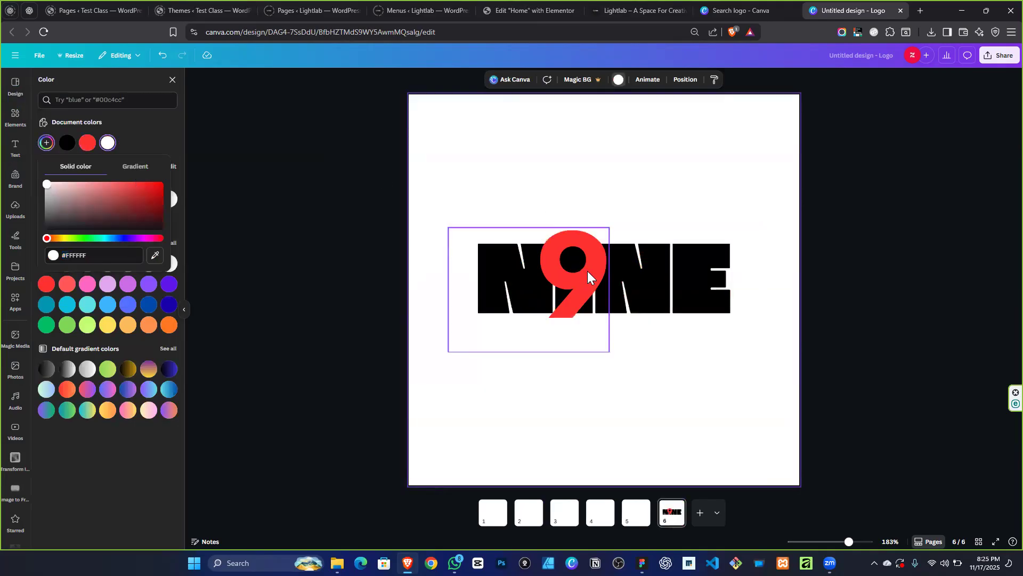
Recolour the "9" in the page 6 logo white.
click(589, 270)
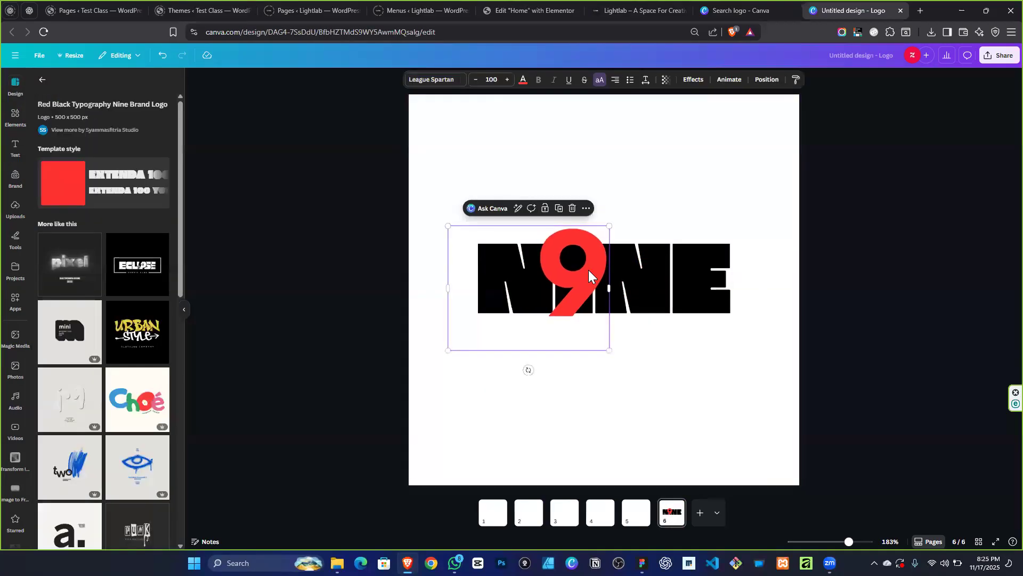
click(524, 80)
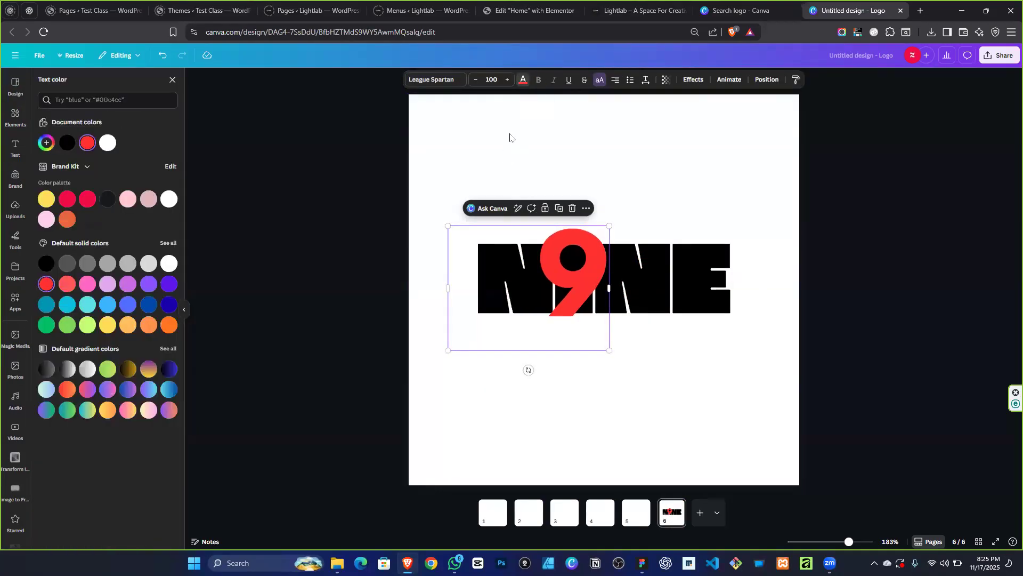
click(169, 305)
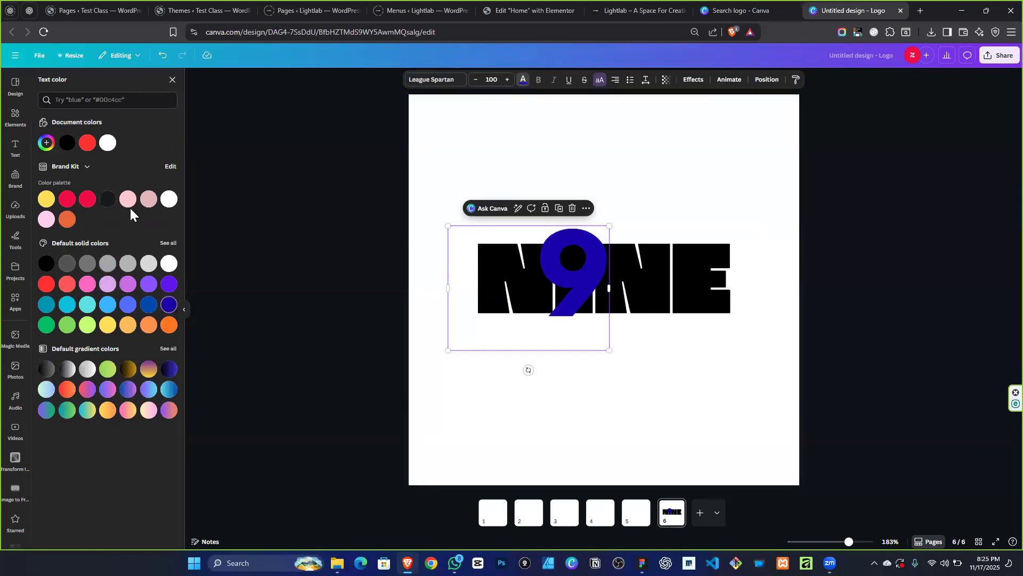
click(169, 264)
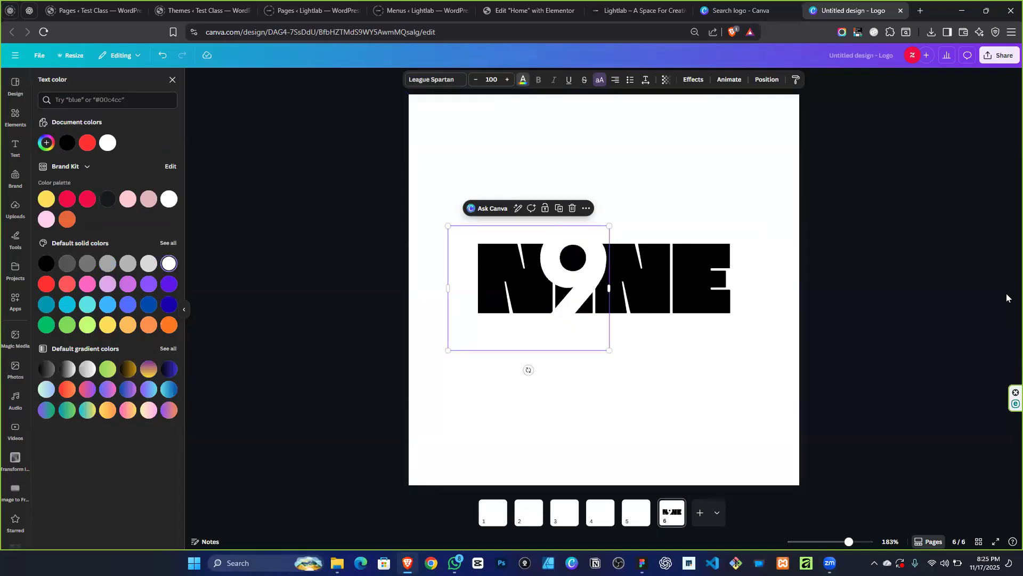
click(903, 288)
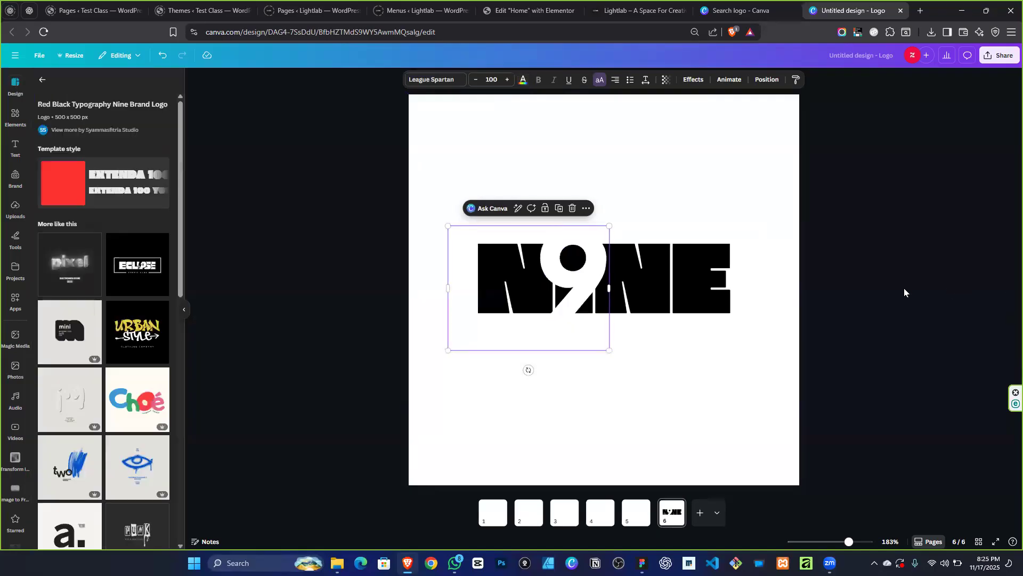
click(705, 389)
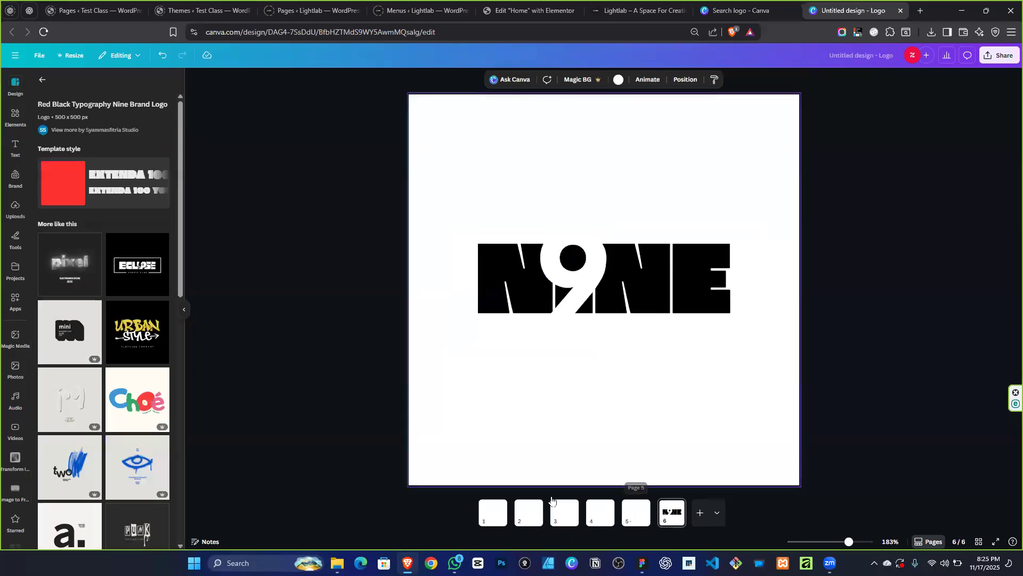
Apply the "mini" logo template to page 5 and delete its small studio and date text.
click(634, 513)
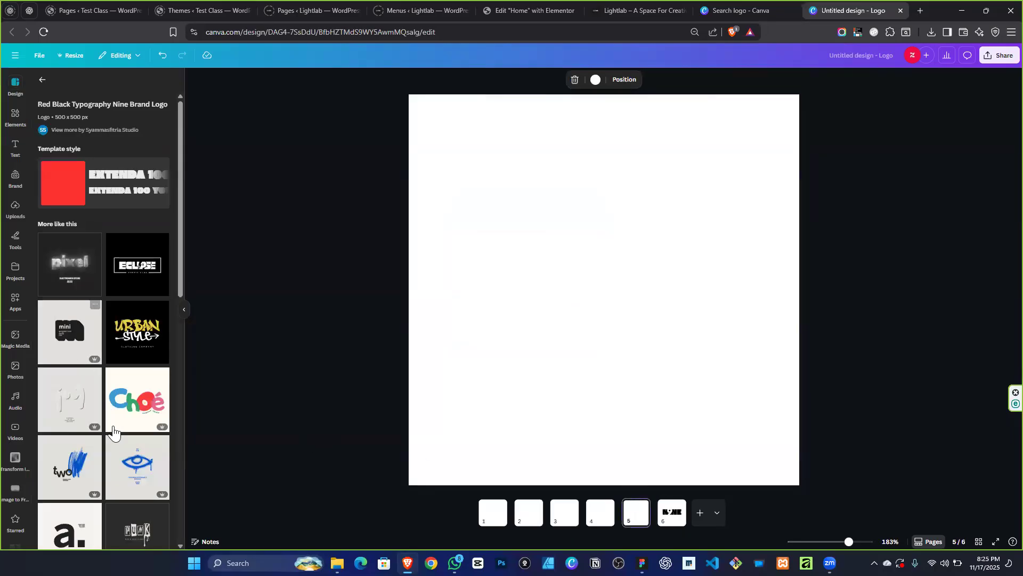
click(76, 330)
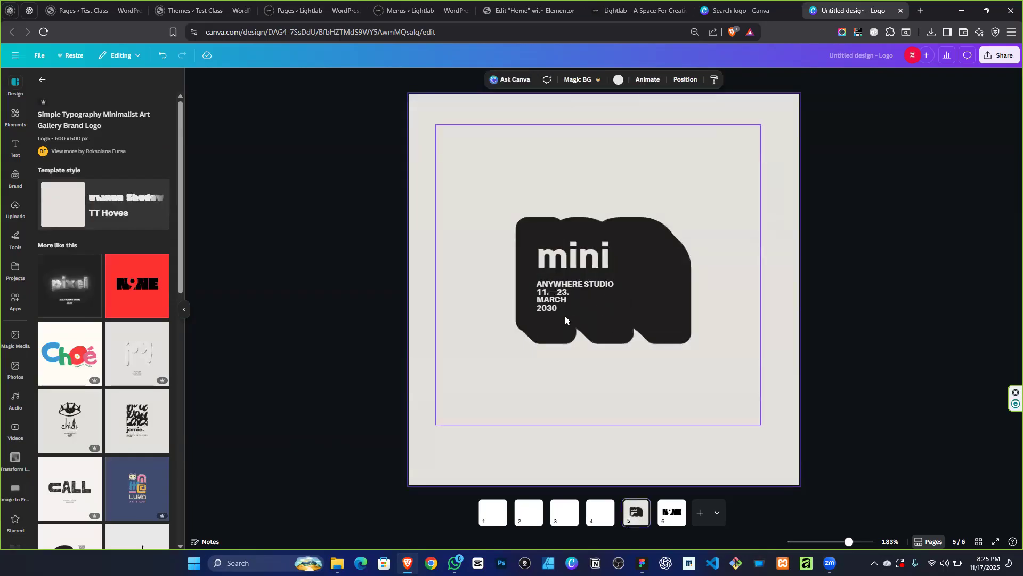
click(559, 297)
key(Delete)
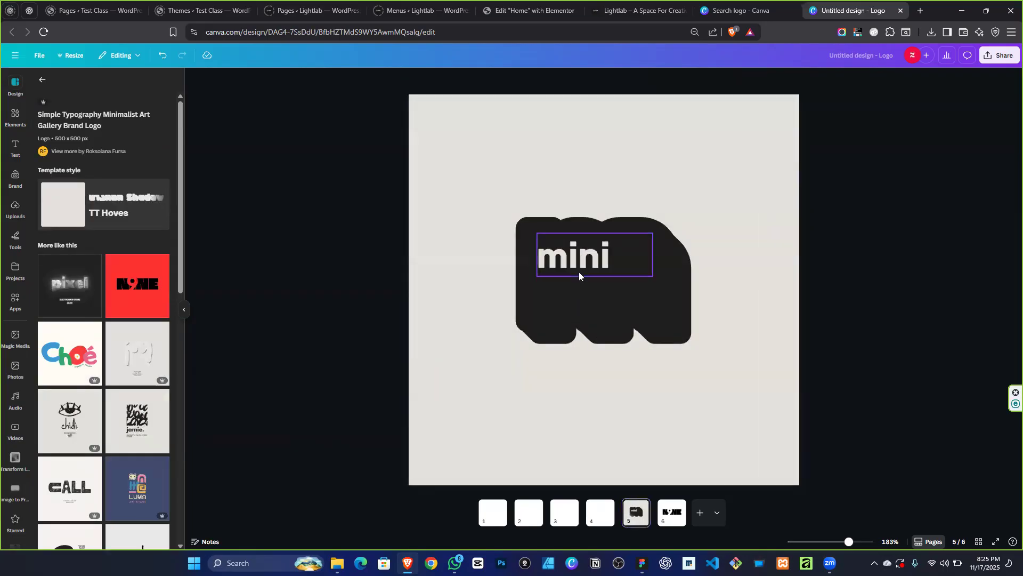
Enlarge the "mini" text inside the black shape on page 5.
click(580, 269)
drag(646, 255, 659, 302)
click(815, 330)
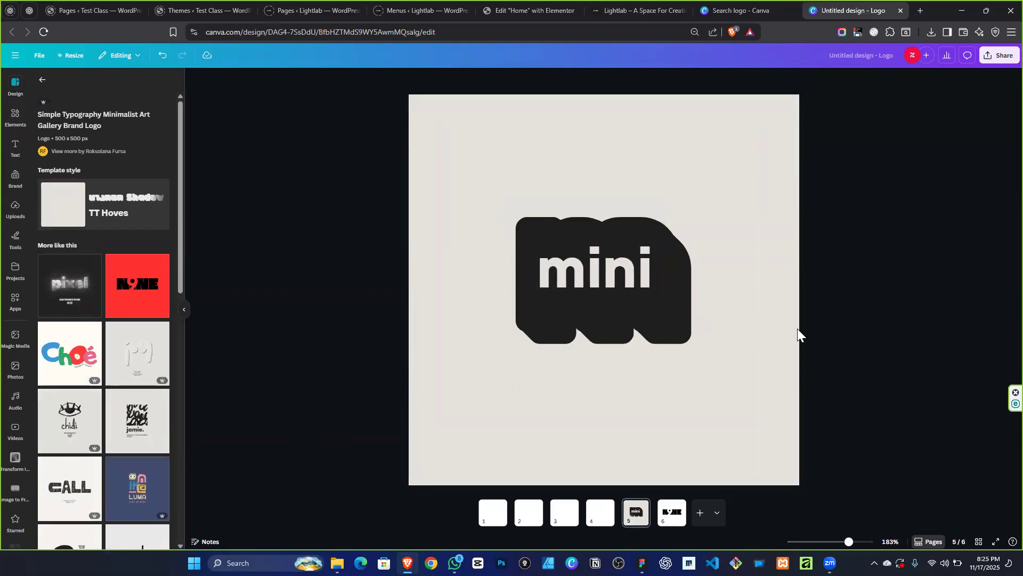
Apply the "muse." black and white music studio logo template to page 4.
right_click(600, 513)
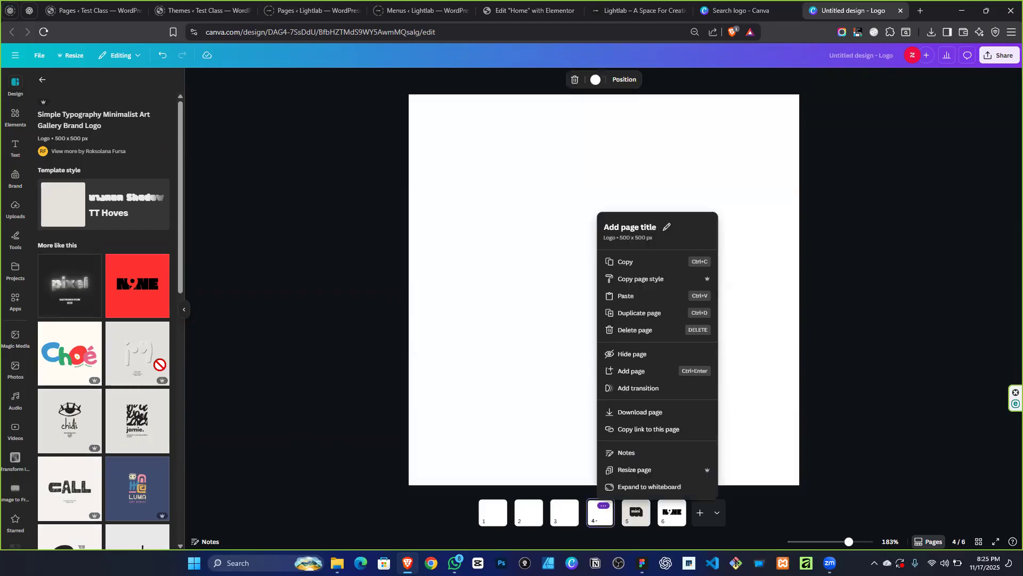
click(547, 334)
scroll(109, 406, down, 7)
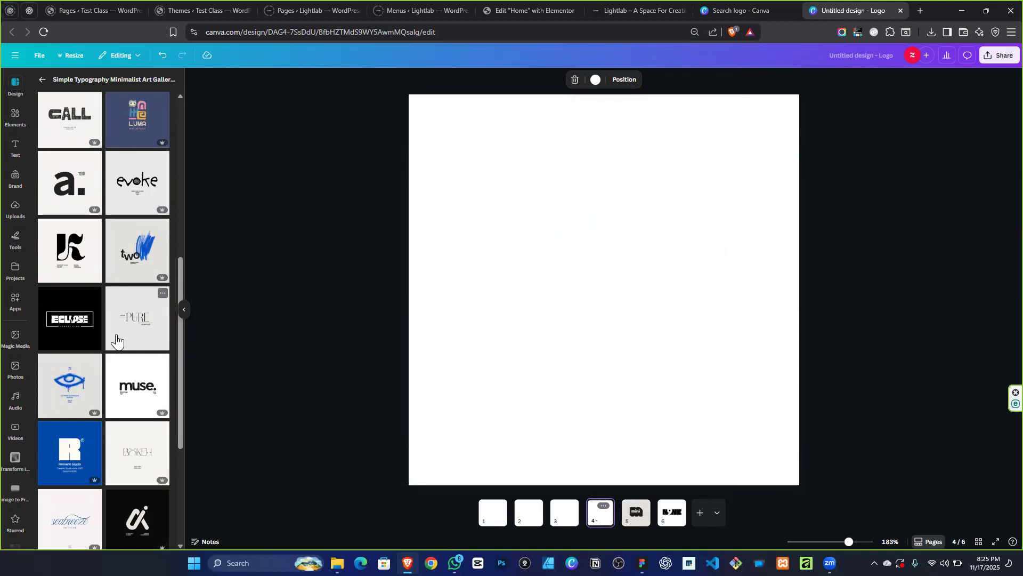
scroll(119, 338, down, 3)
click(151, 251)
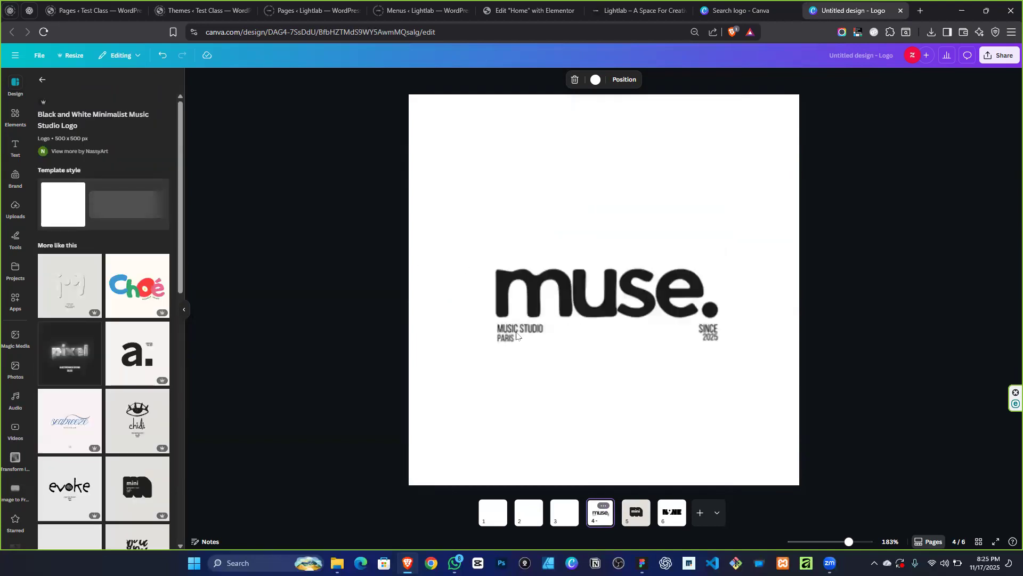
Delete the four small captions below the "muse." wordmark: "Music Studio", "Paris", "Since" and "2025".
click(580, 328)
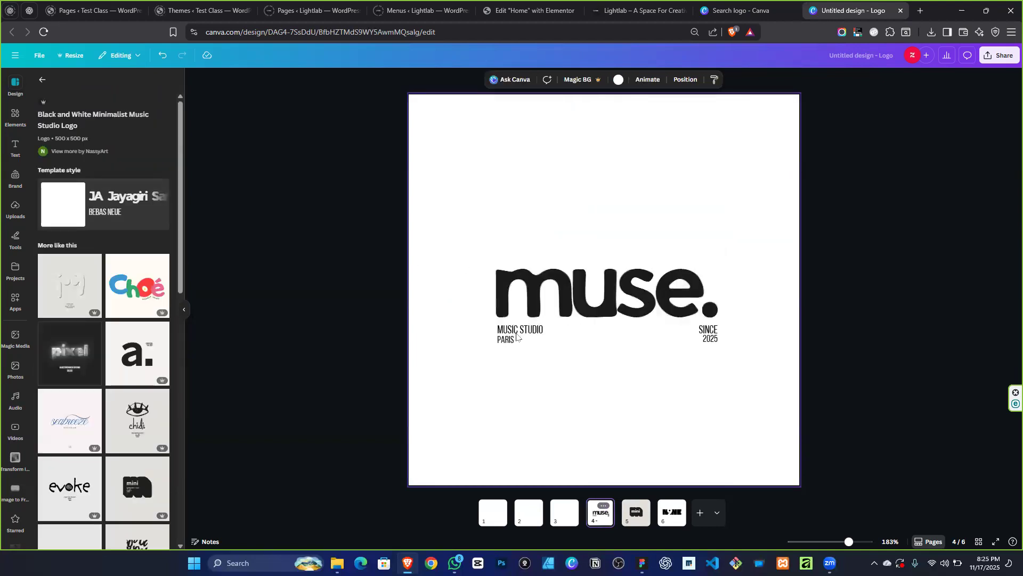
shift+click(707, 330)
shift+click(710, 340)
shift+click(510, 340)
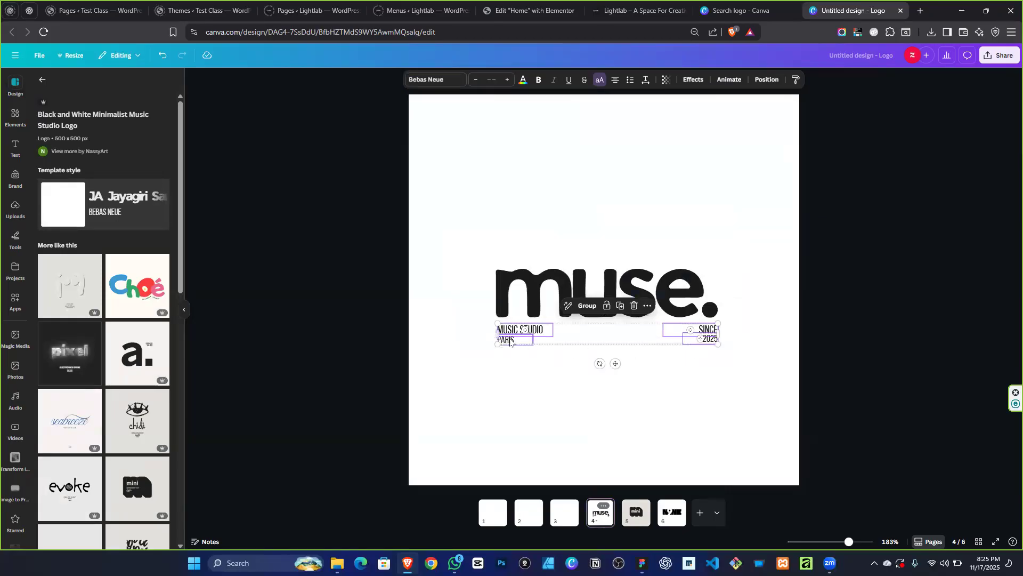
key(Delete)
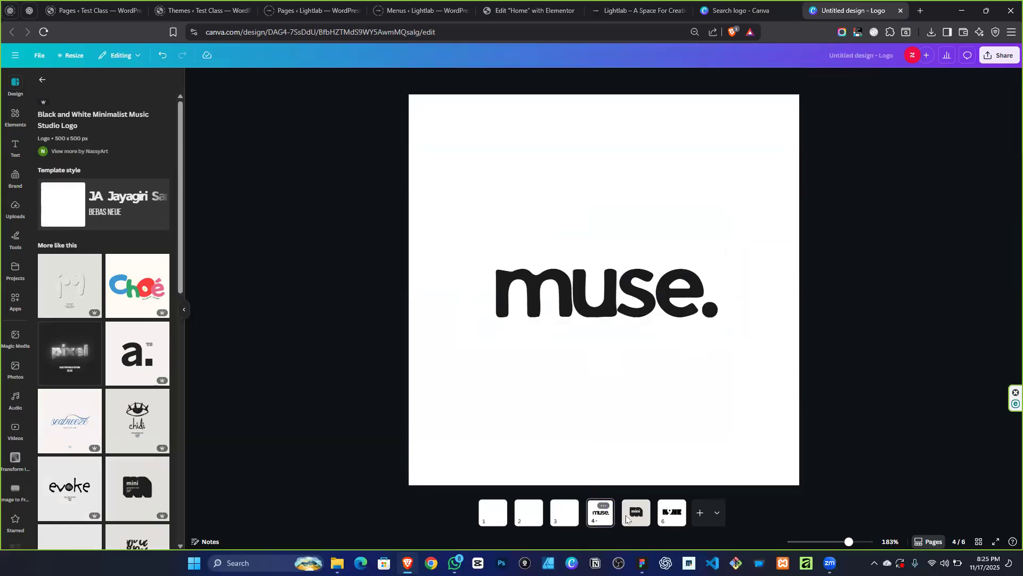
Group the "mini" text with its black shape on page 5 and center the group on the page both ways.
click(642, 526)
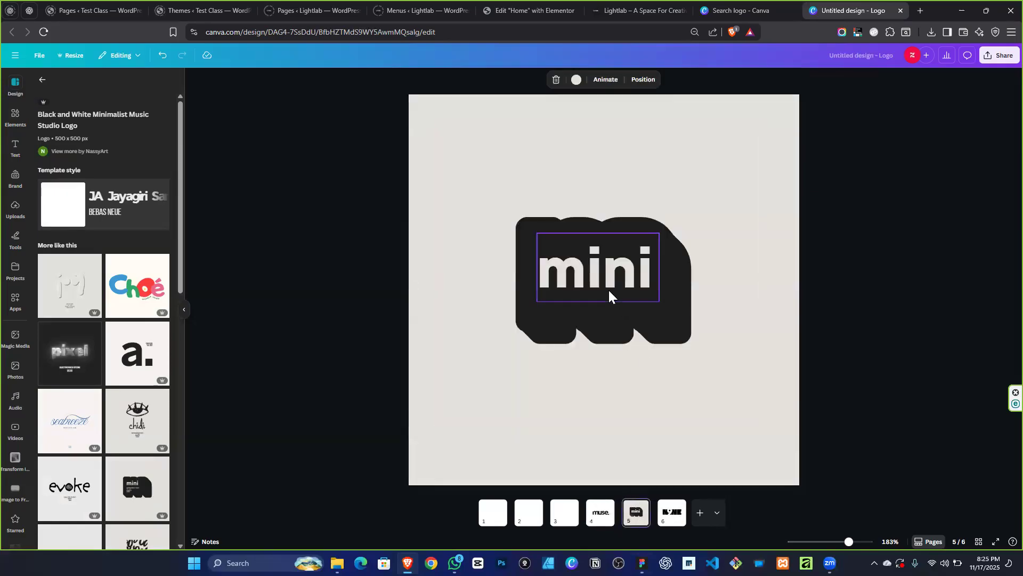
click(610, 292)
key(ctrl+a)
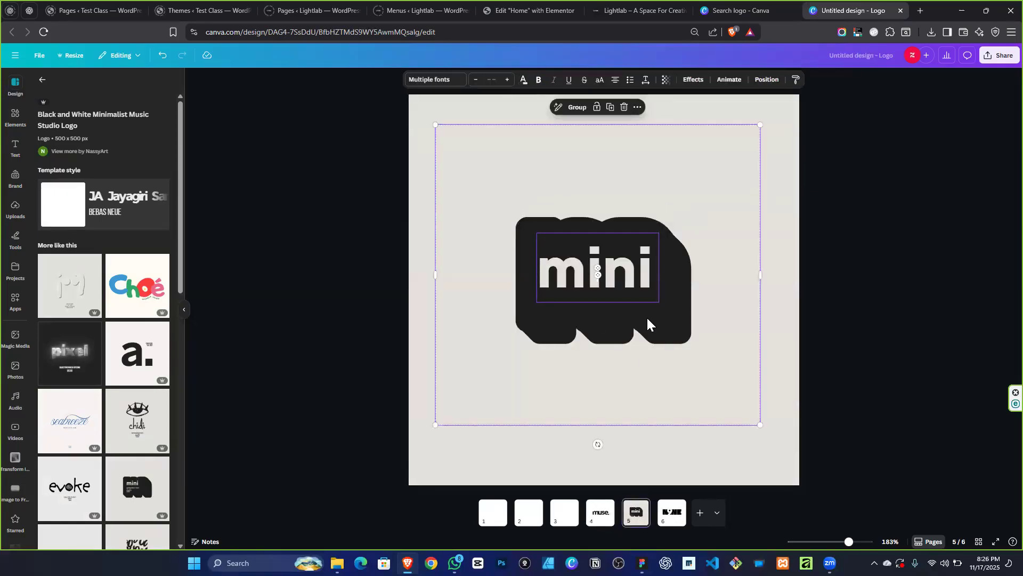
key(ctrl+g)
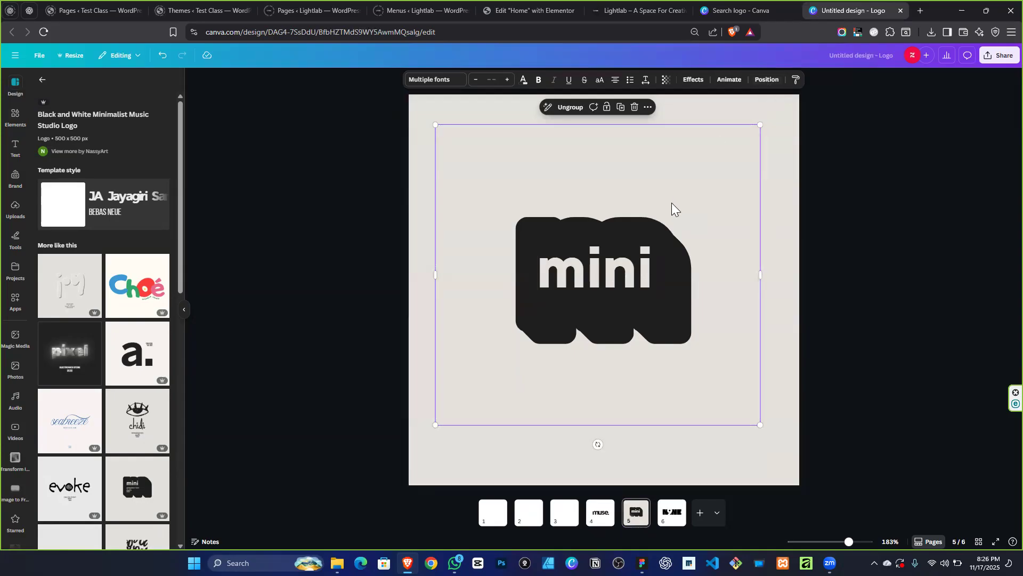
click(766, 79)
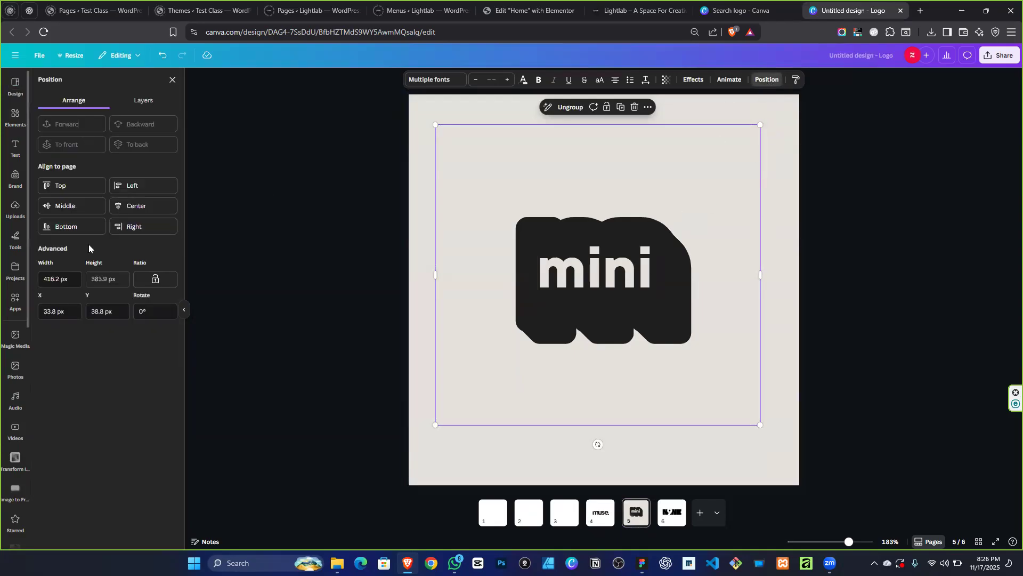
click(120, 206)
click(101, 206)
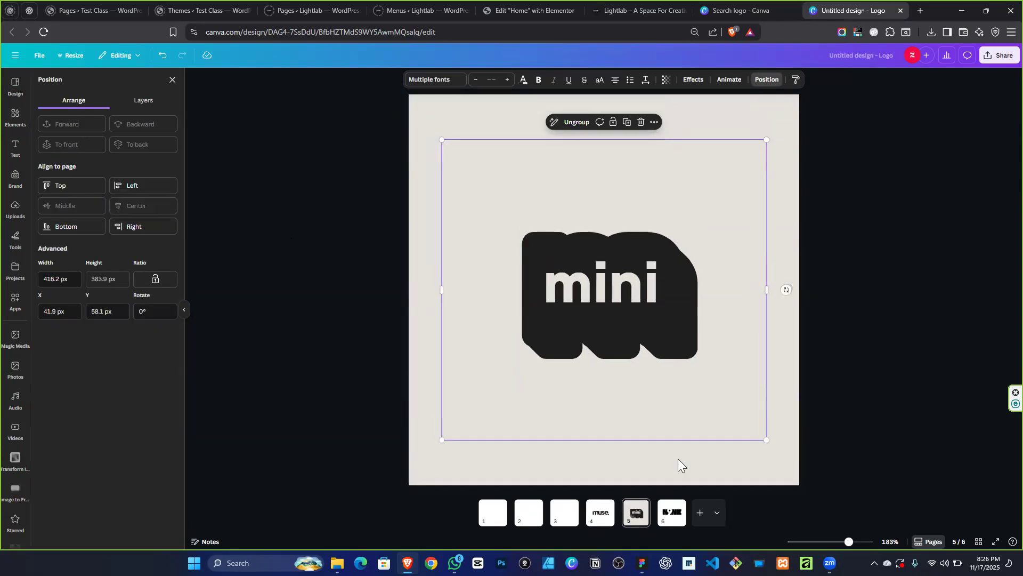
Group the "NINE" lettering with its white 9 on page 6 and align the group to the page's vertical middle.
click(673, 506)
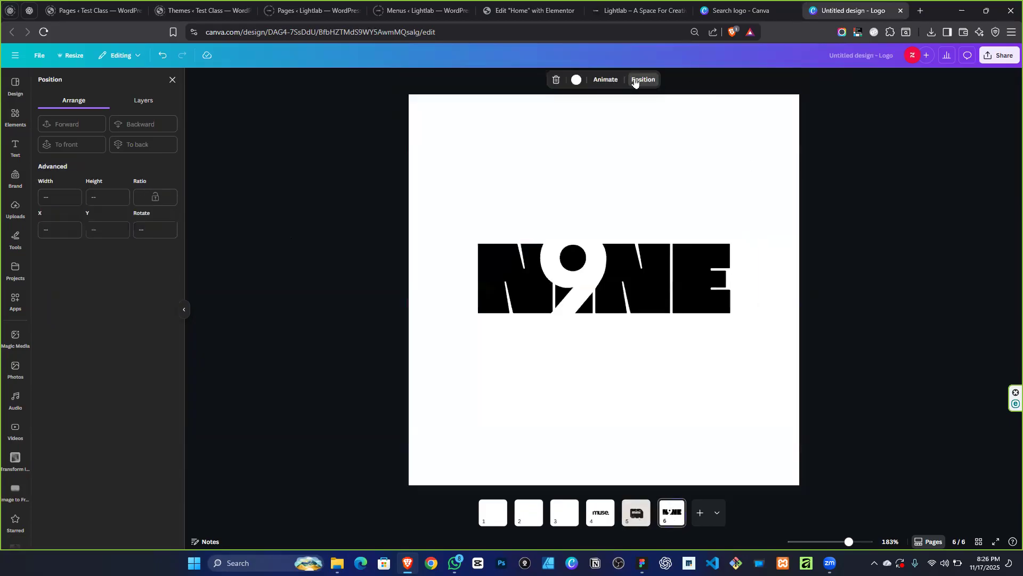
click(651, 82)
click(651, 82)
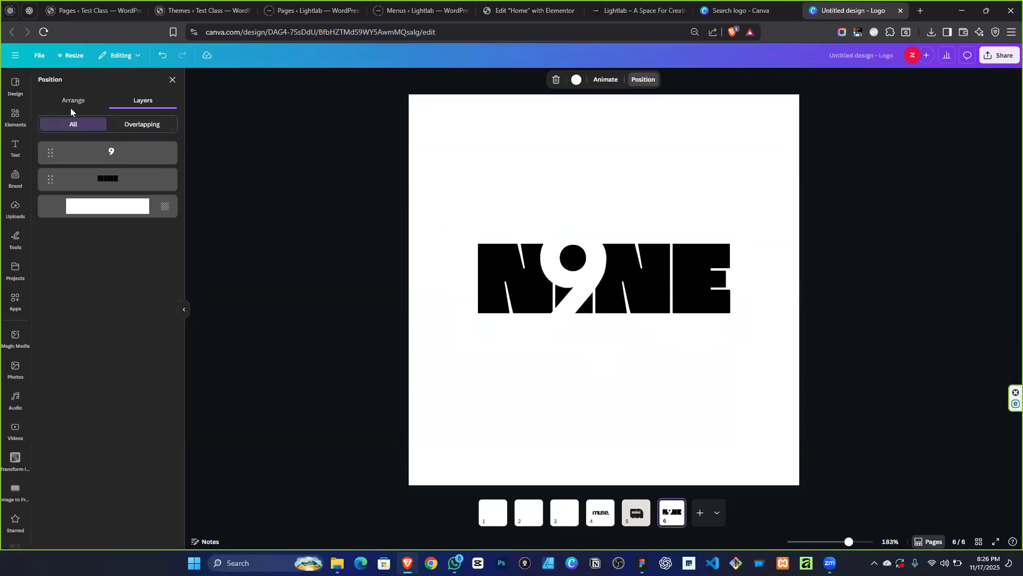
click(74, 100)
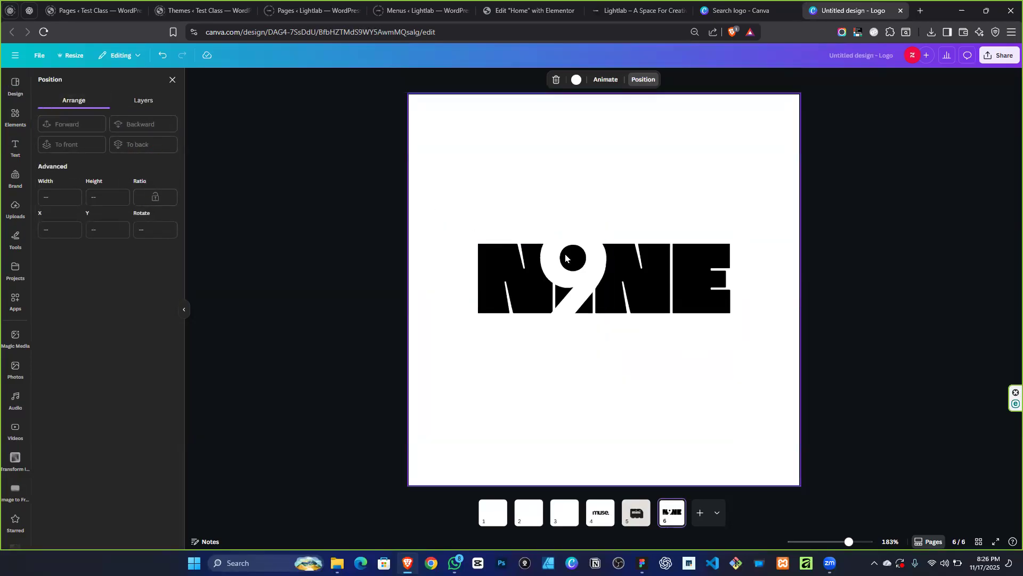
drag(395, 180, 859, 382)
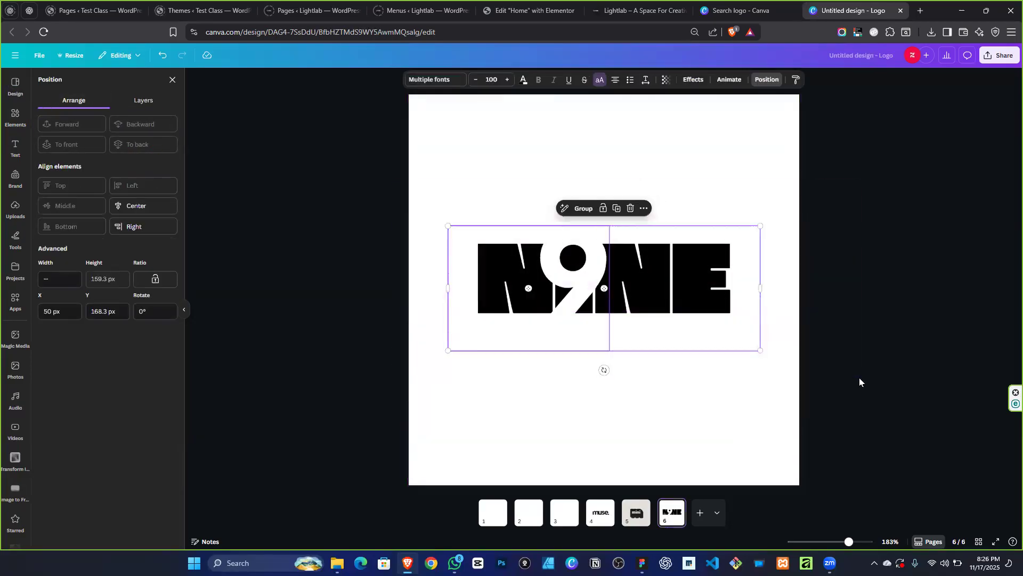
key(ctrl+g)
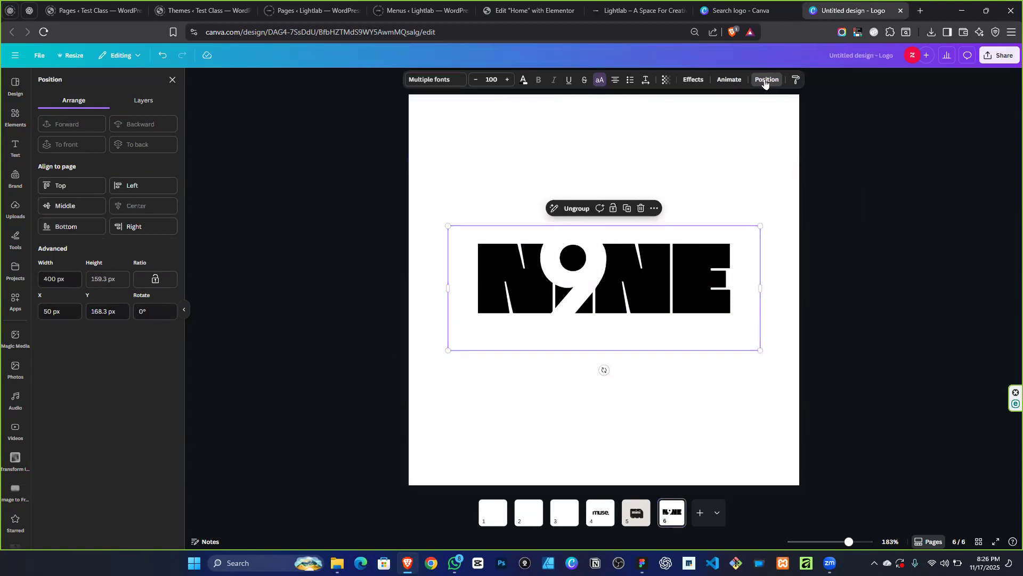
click(74, 210)
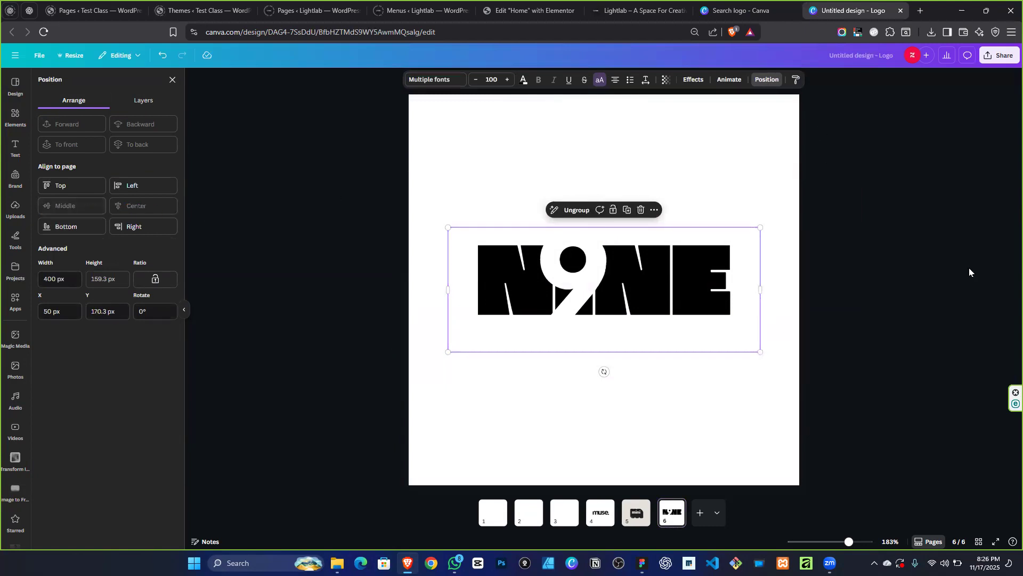
Align the "muse." wordmark on page 4 to the vertical middle of the page.
click(605, 526)
click(680, 266)
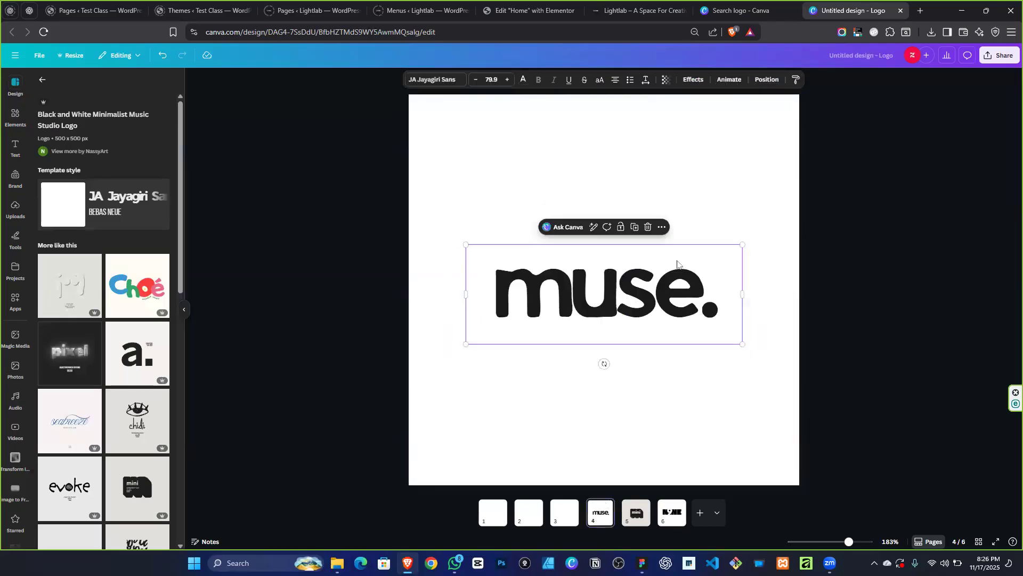
click(766, 81)
click(85, 209)
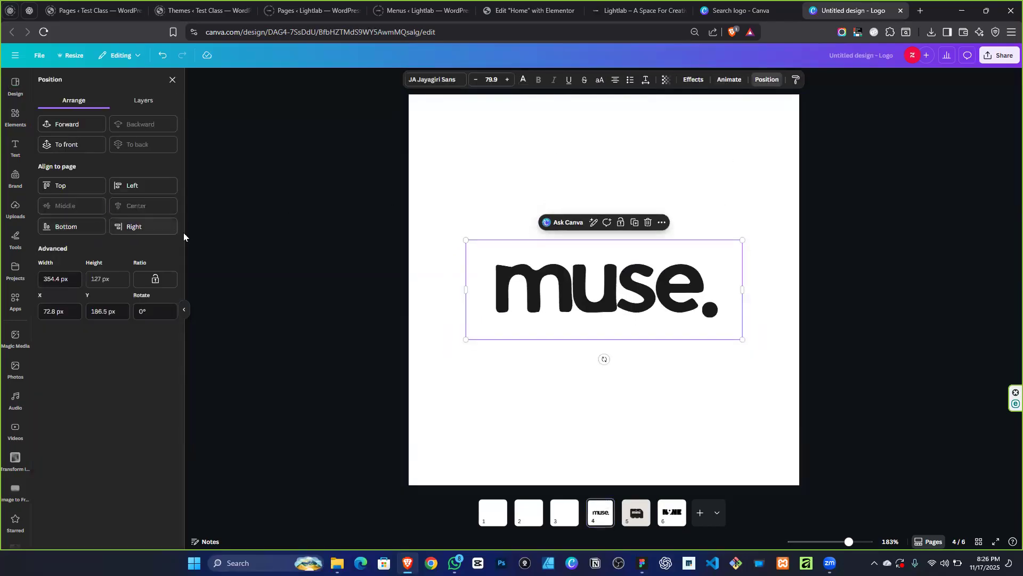
click(321, 265)
Apply the light-background "lightlab." typography logo template to page 3 and delete its "SINCE 2020" caption.
click(566, 514)
scroll(111, 366, down, 8)
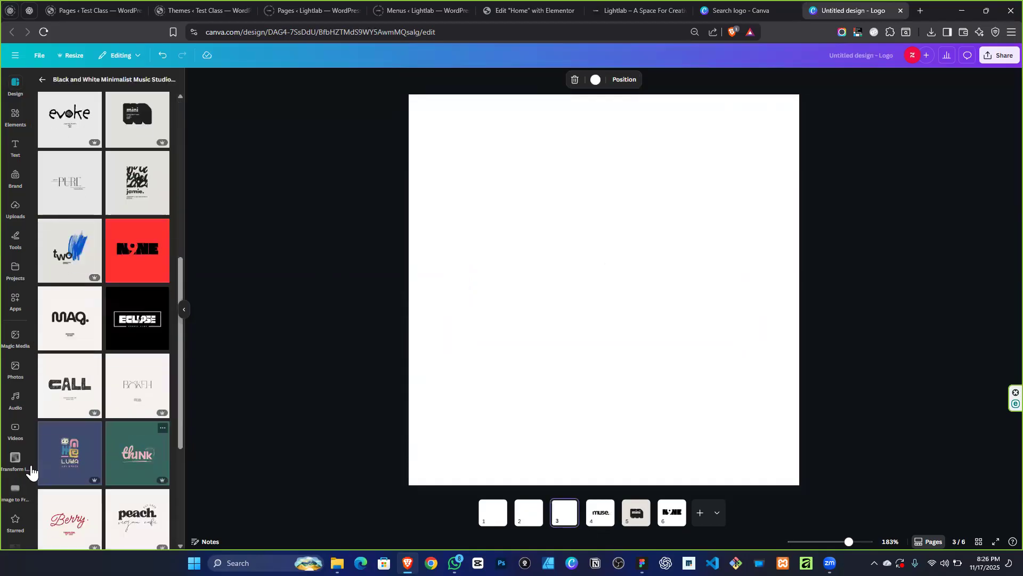
scroll(111, 366, down, 2)
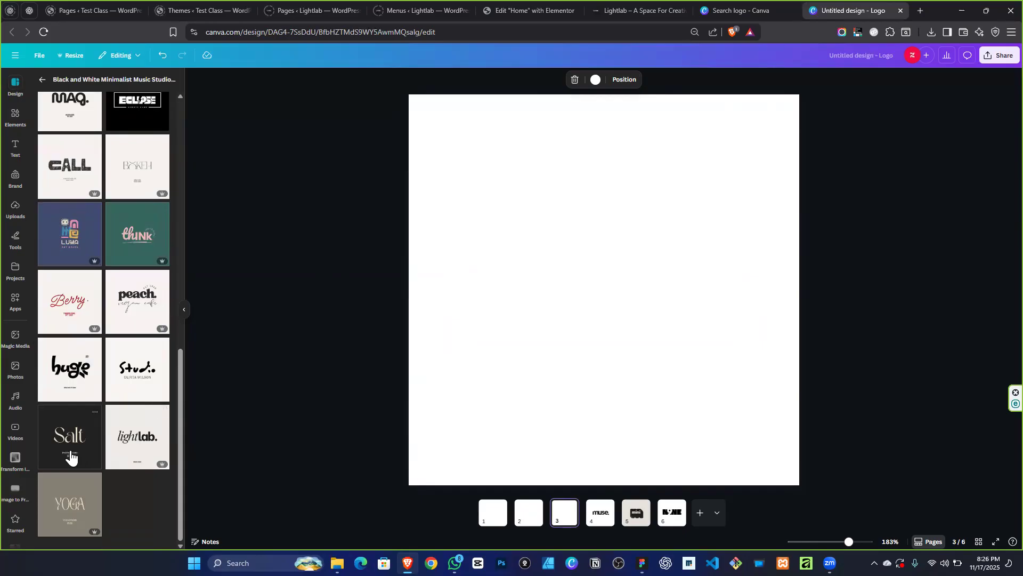
click(135, 450)
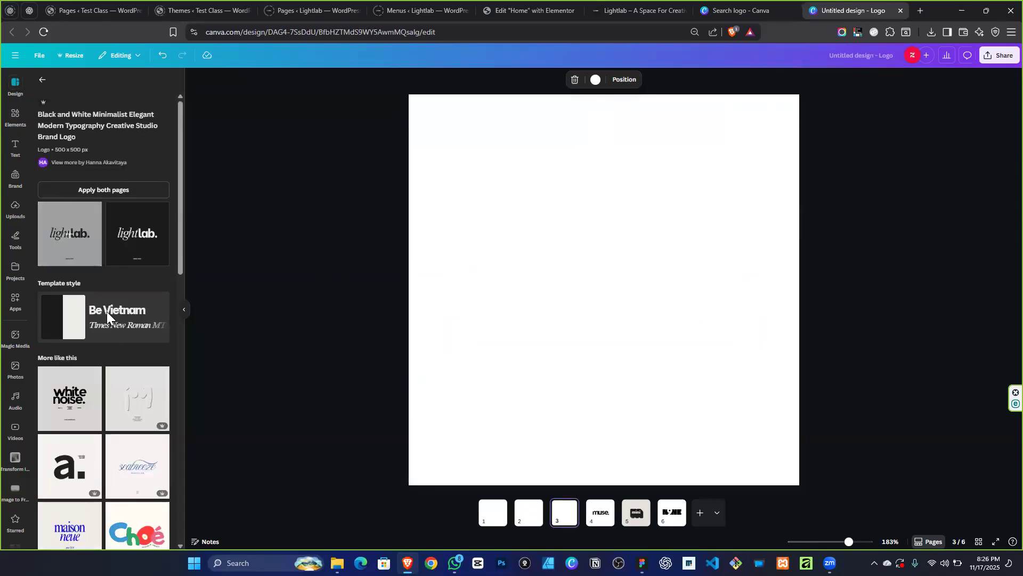
click(70, 235)
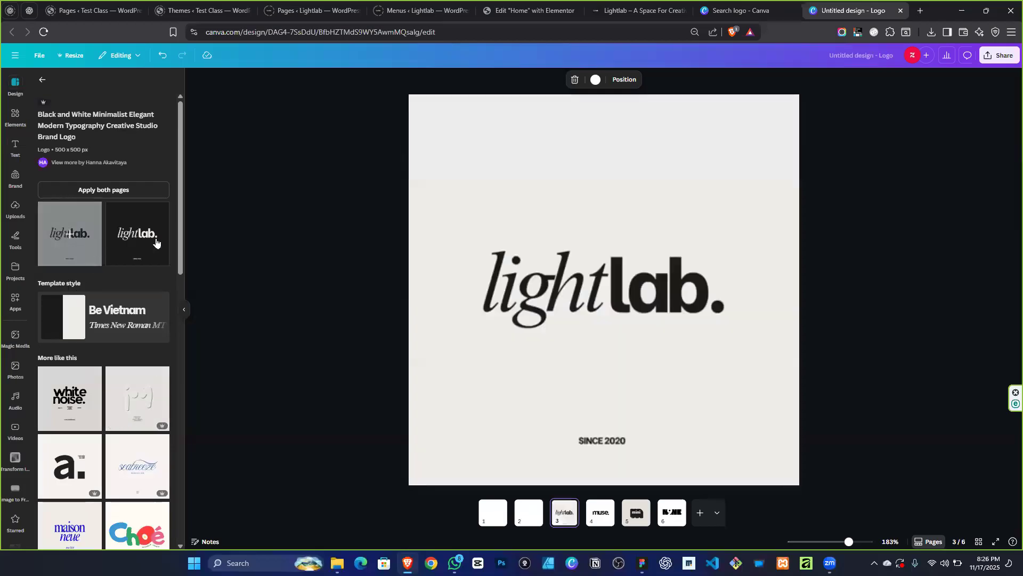
click(688, 315)
click(612, 441)
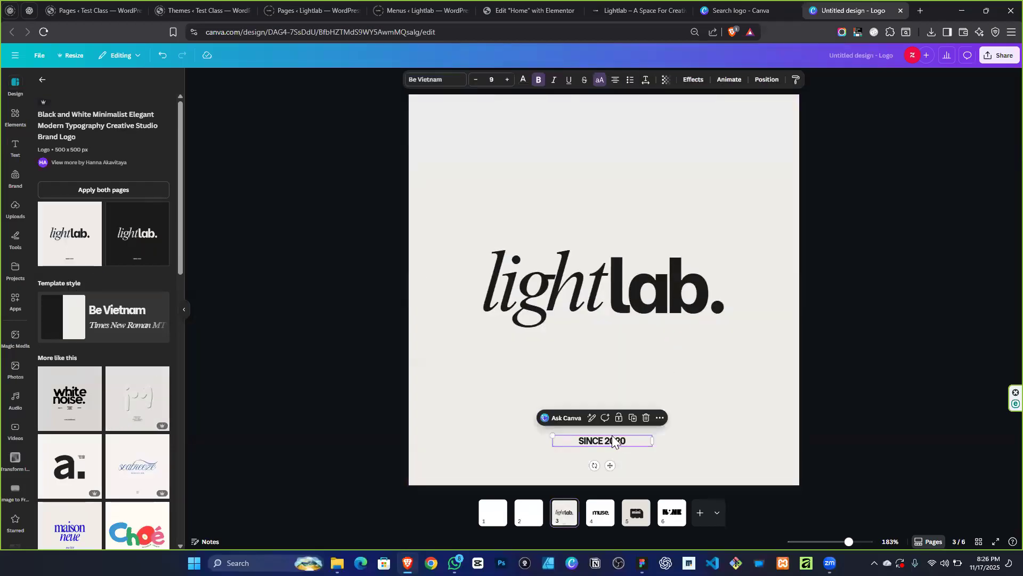
key(Delete)
Change the background color of page 3 to white.
click(615, 115)
click(618, 79)
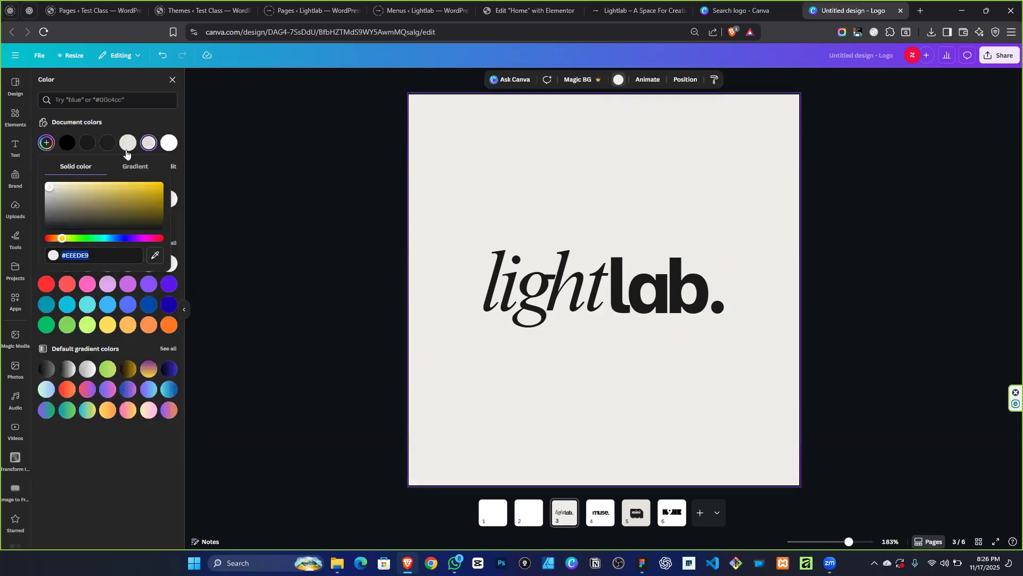
click(169, 142)
click(697, 464)
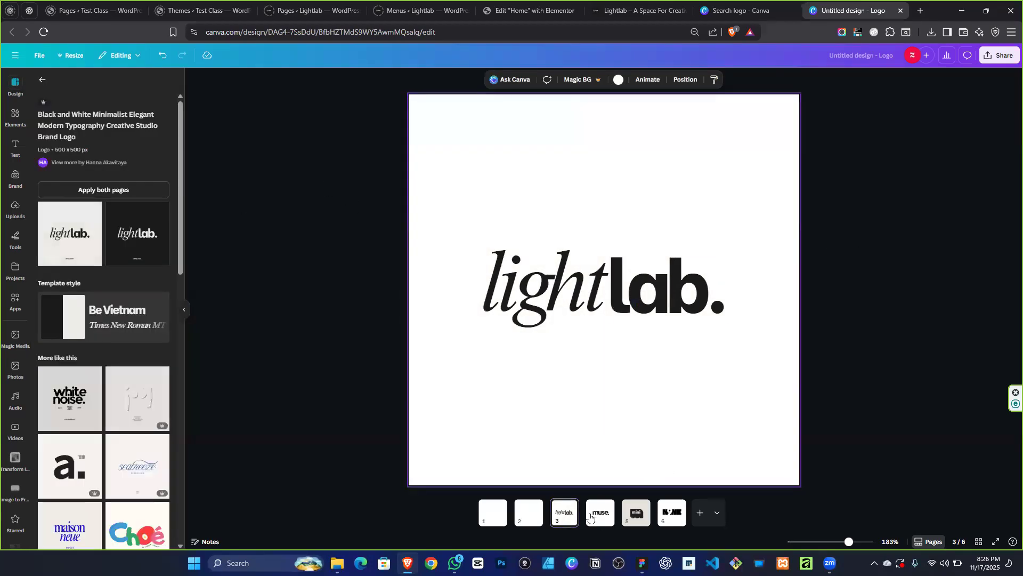
Apply the "Mag." bold business logo template to page 2 and delete its "Creative Studio" and "Est. 2026" captions.
click(590, 516)
click(525, 513)
scroll(76, 412, down, 1)
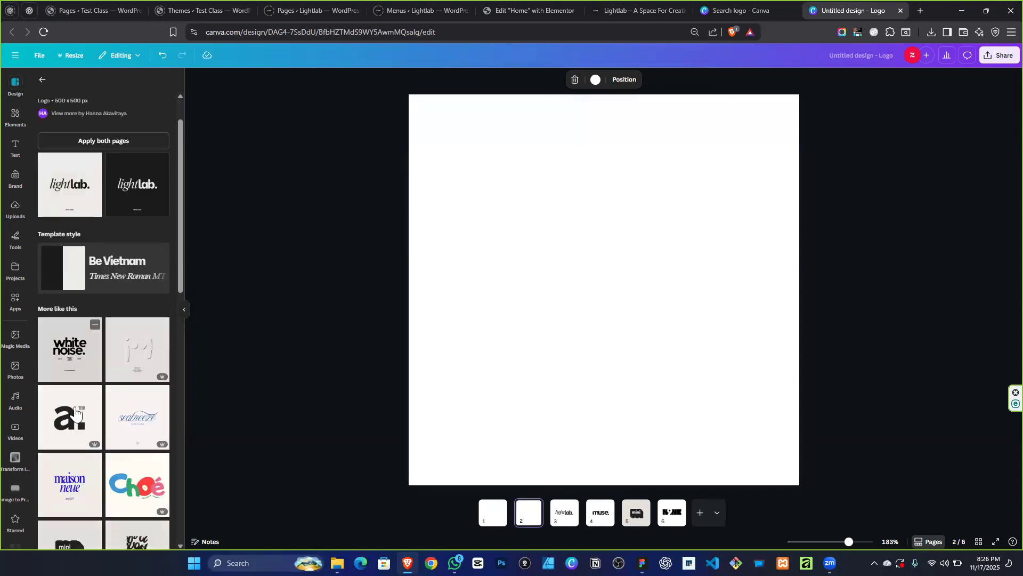
scroll(76, 411, down, 8)
scroll(80, 412, down, 1)
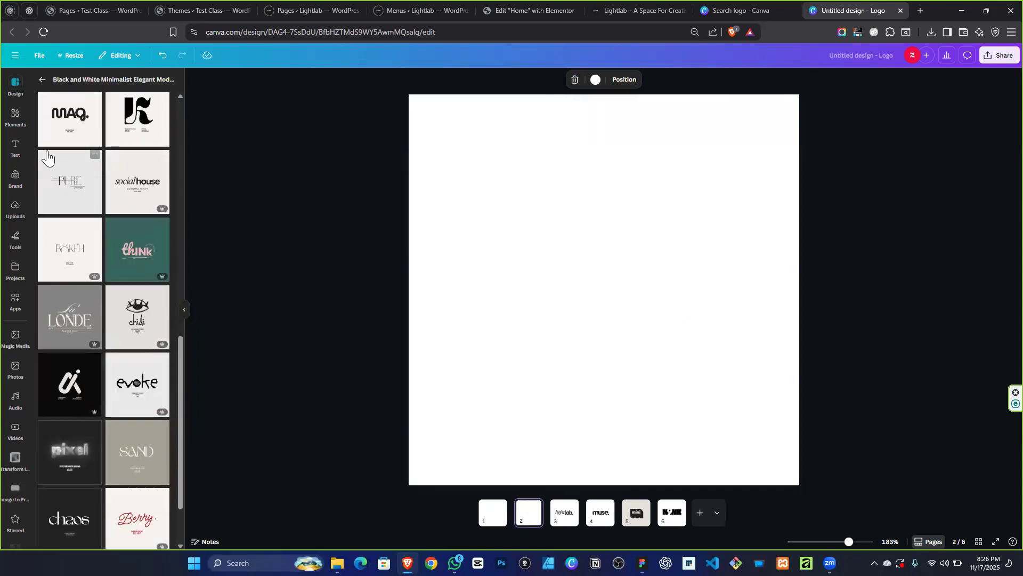
scroll(54, 165, up, 2)
click(60, 242)
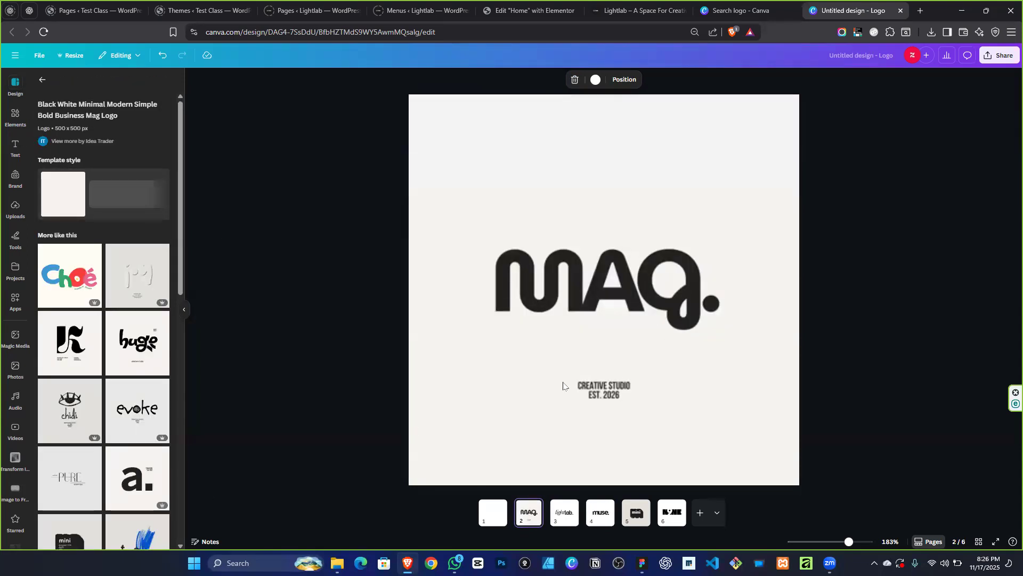
click(602, 399)
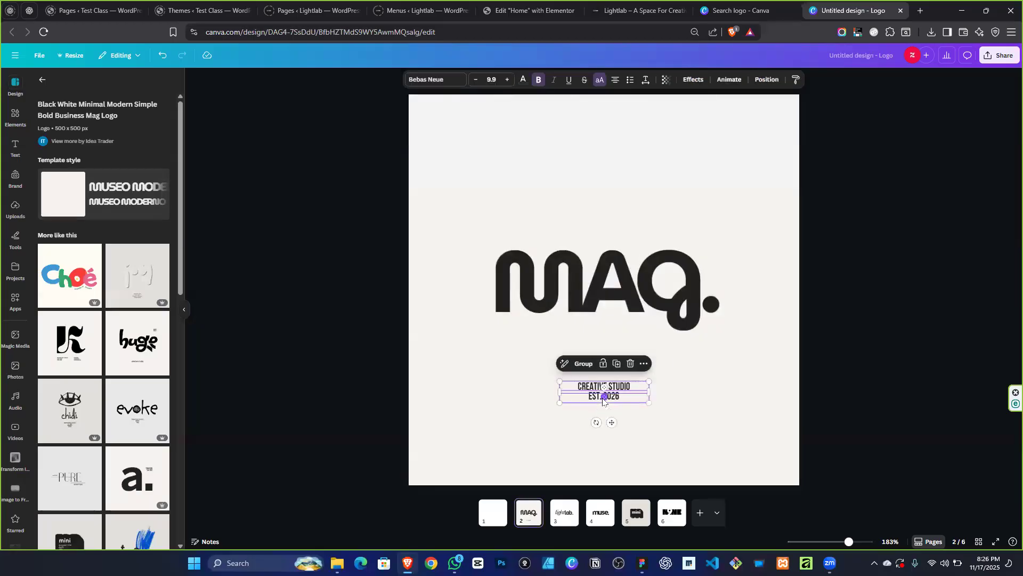
key(Delete)
Try centering only the first text piece of the "Mag." wordmark on page 2, and undo the alignment.
click(584, 288)
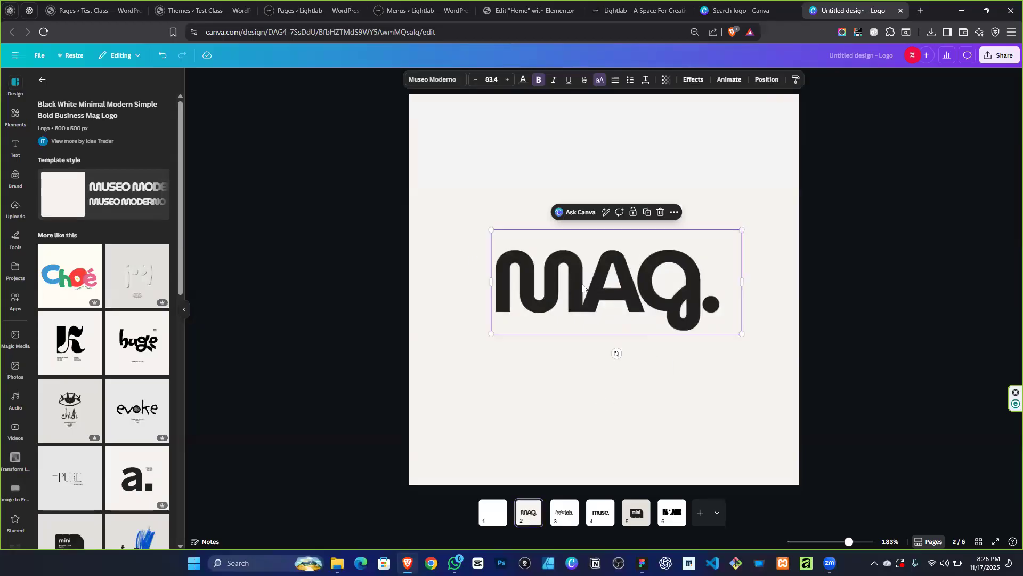
click(767, 80)
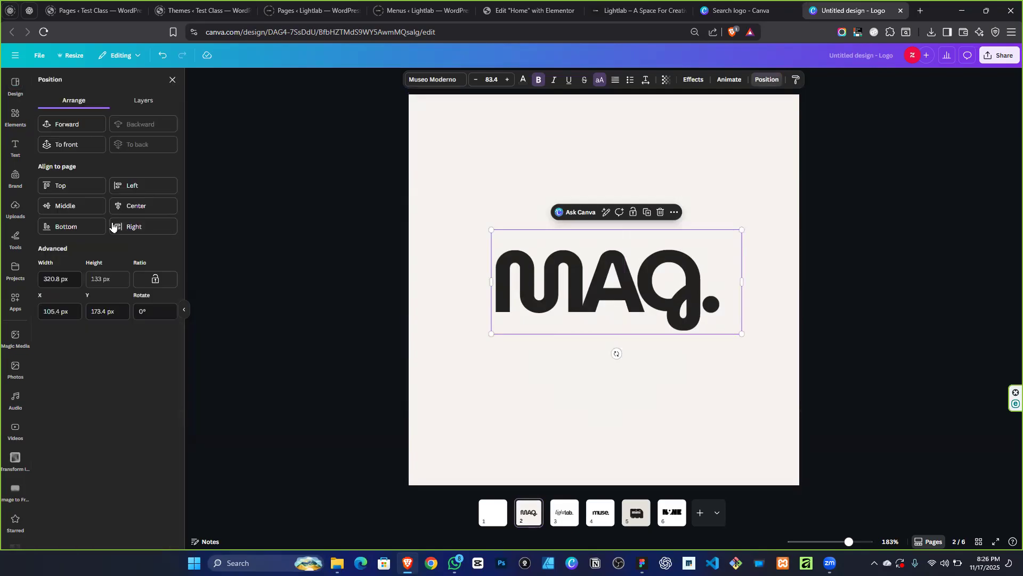
click(97, 211)
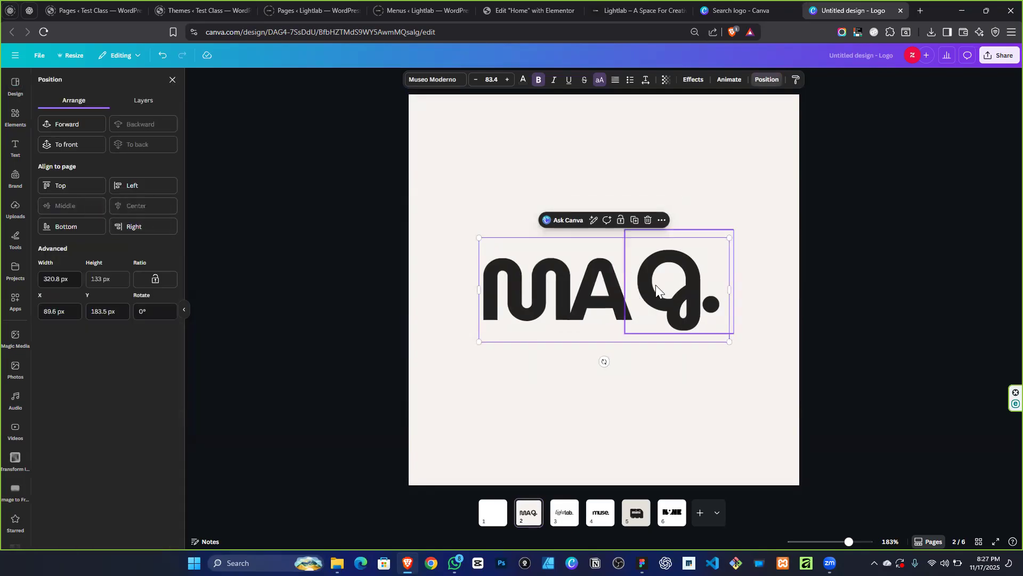
click(677, 311)
key(ctrl+z)
Group all pieces of the "Mag." wordmark on page 2 and center the group on the page both ways.
drag(399, 164, 836, 384)
key(ctrl+g)
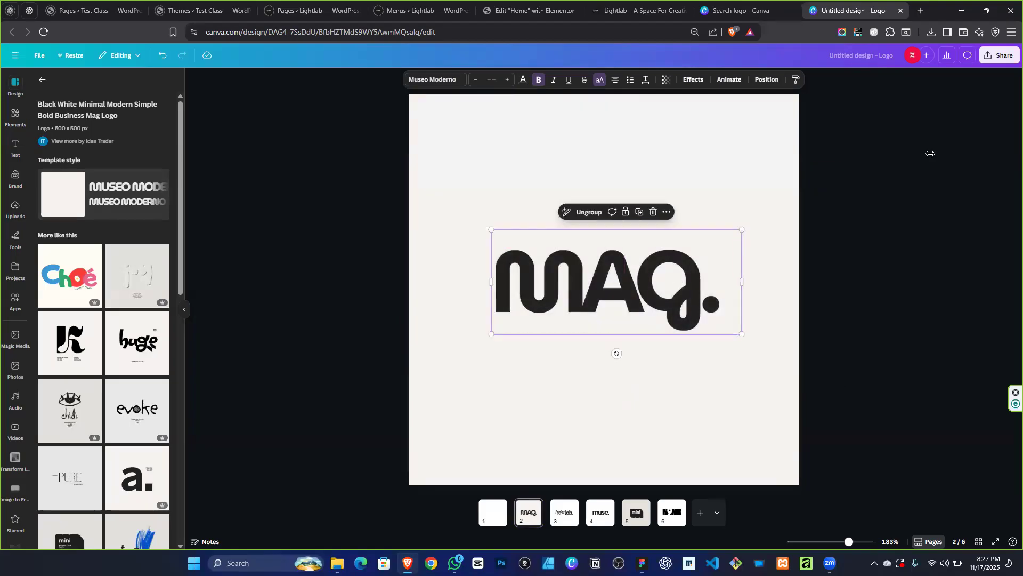
click(767, 79)
click(80, 205)
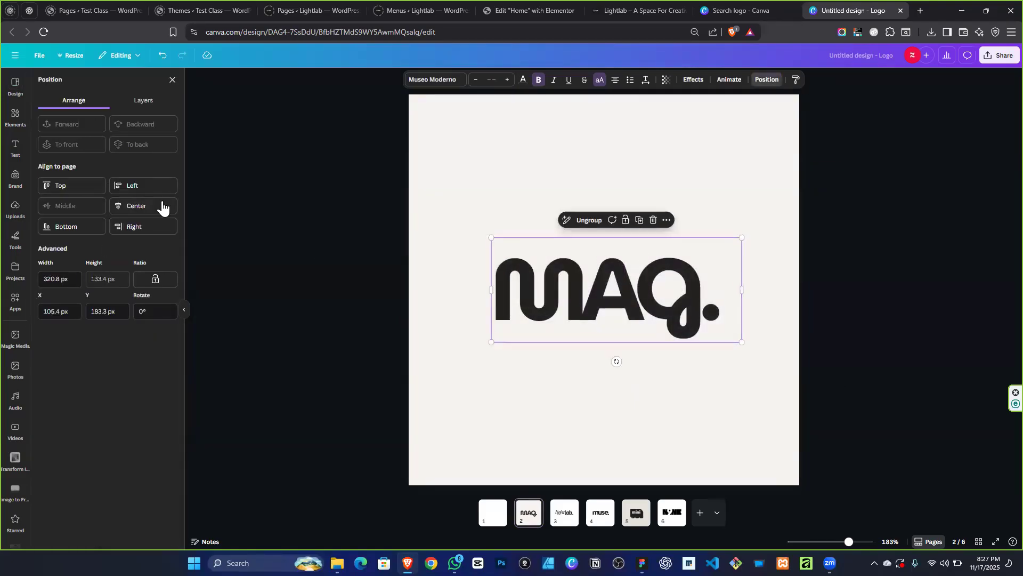
click(160, 205)
click(846, 276)
click(921, 283)
click(754, 227)
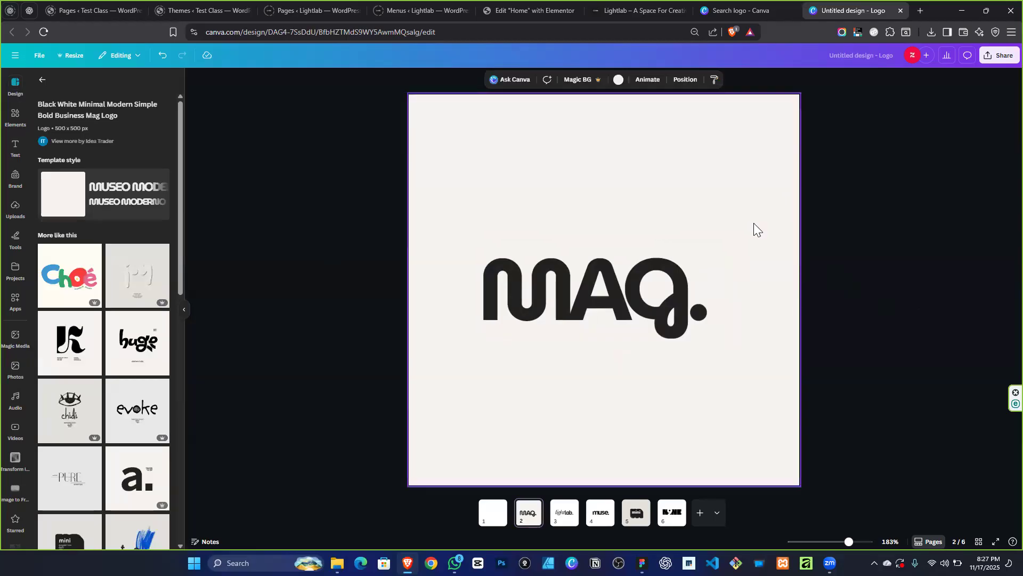
Find the black and white grunge "STREET" logo among the templates and apply it to page 1.
click(493, 512)
scroll(114, 427, down, 10)
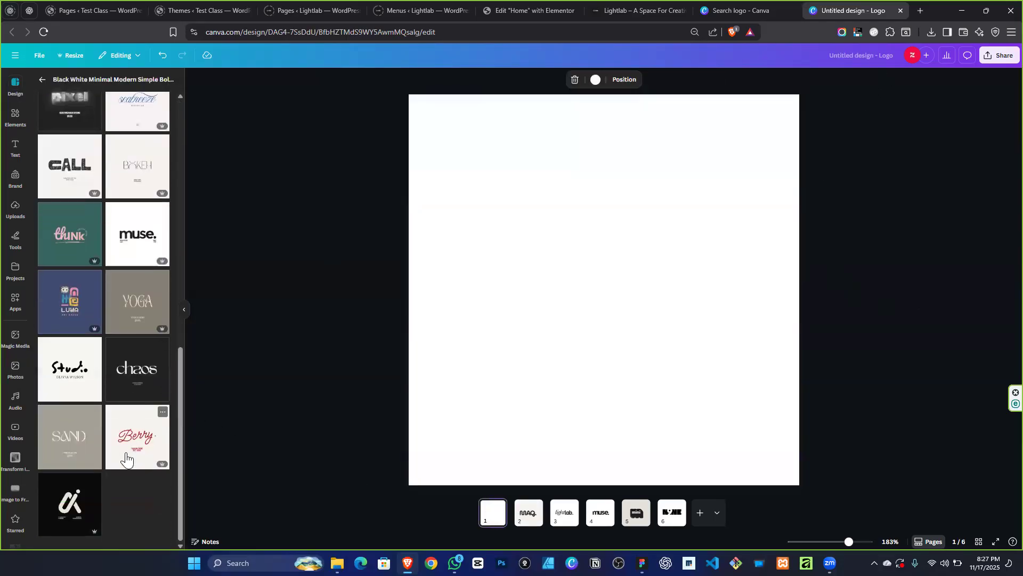
scroll(107, 398, up, 2)
scroll(98, 373, down, 2)
scroll(95, 477, up, 10)
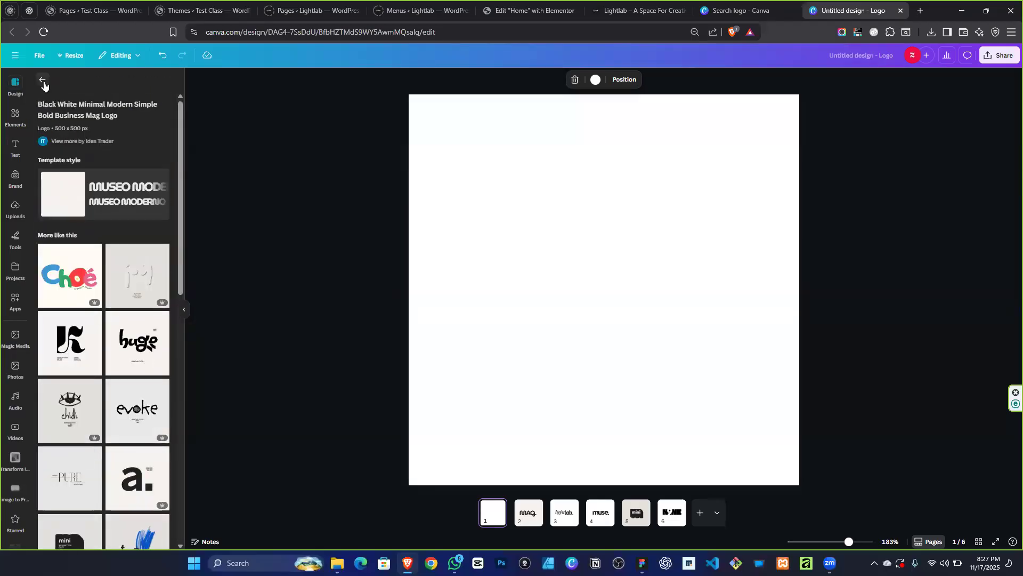
click(42, 80)
scroll(75, 341, down, 10)
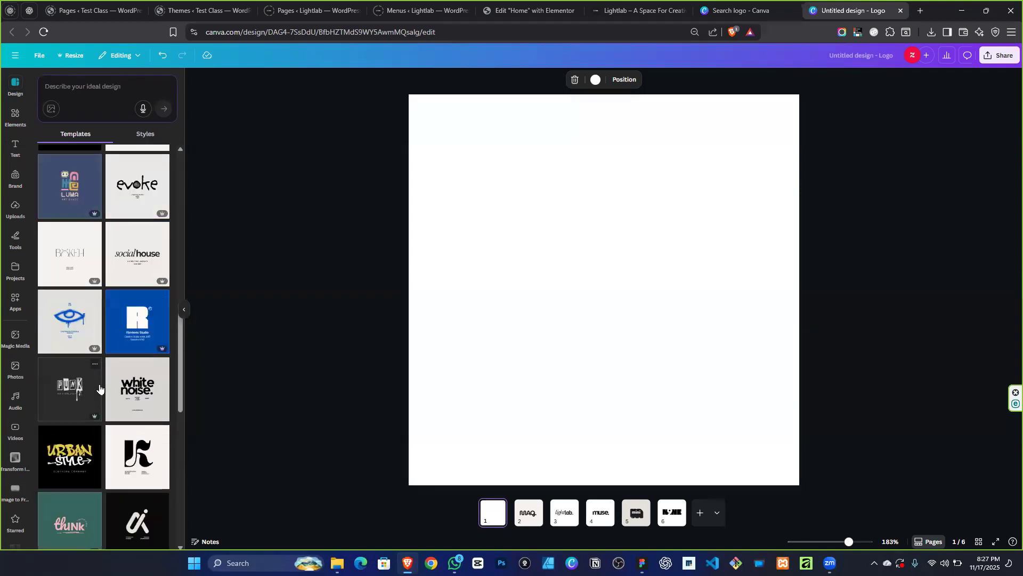
scroll(100, 389, down, 7)
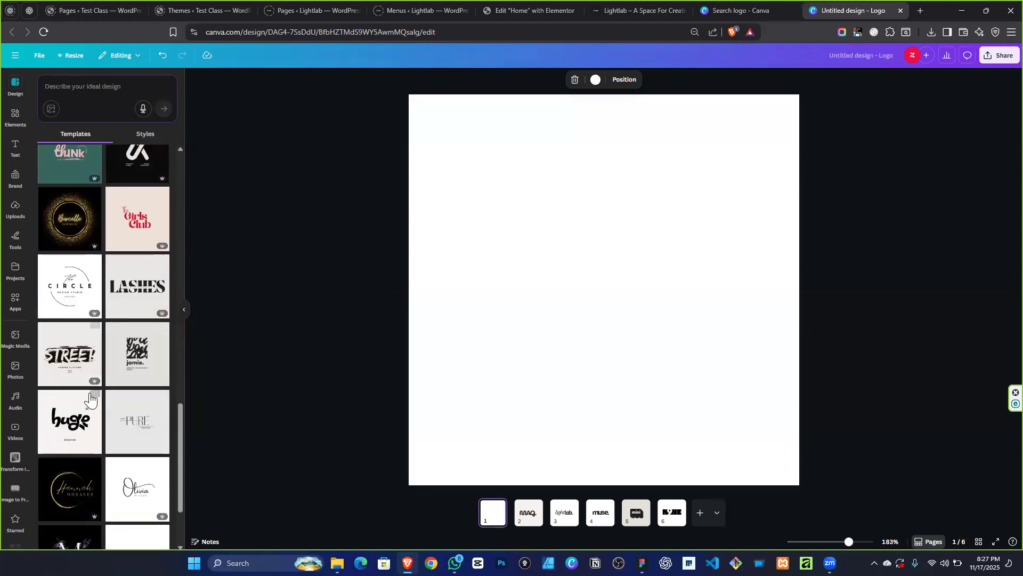
click(74, 373)
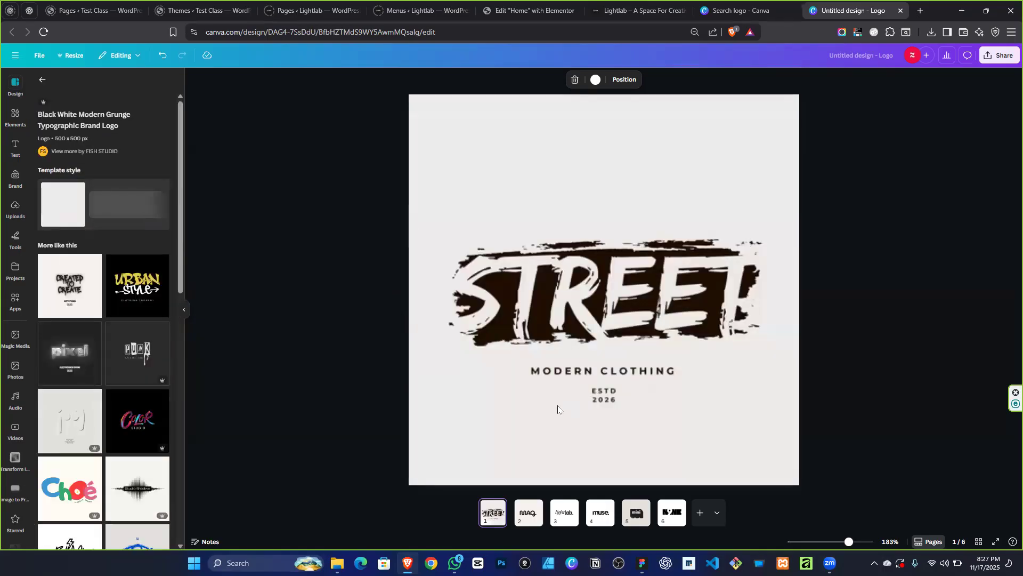
Delete the "MODERN CLOTHING" and "ESTD 2026" captions from the STREET logo on page 1.
click(609, 394)
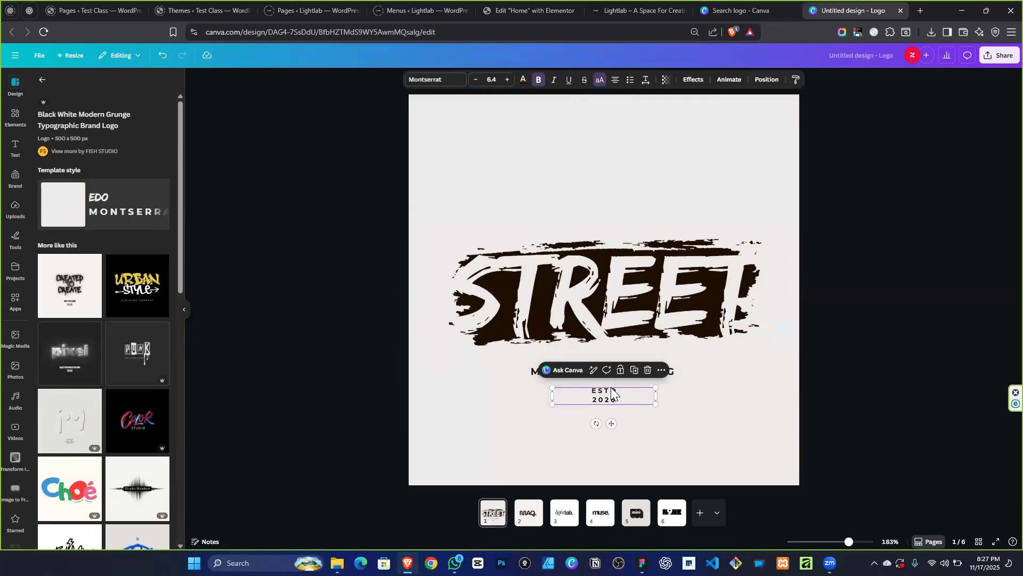
shift+click(534, 372)
key(Delete)
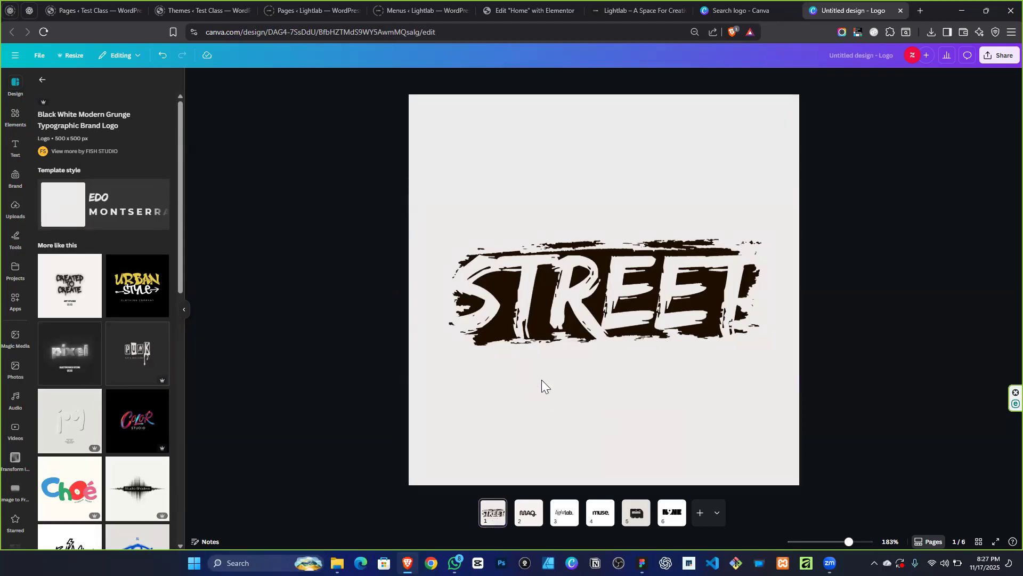
Group the STREET lettering with its grunge backdrop on page 1 and align the group to the page's horizontal center.
drag(431, 139, 877, 405)
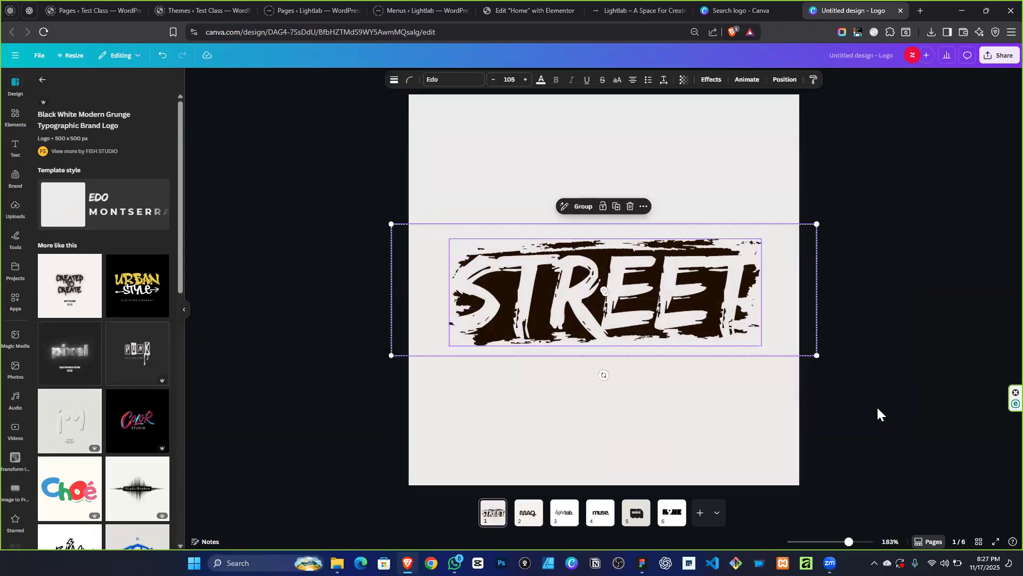
click(785, 80)
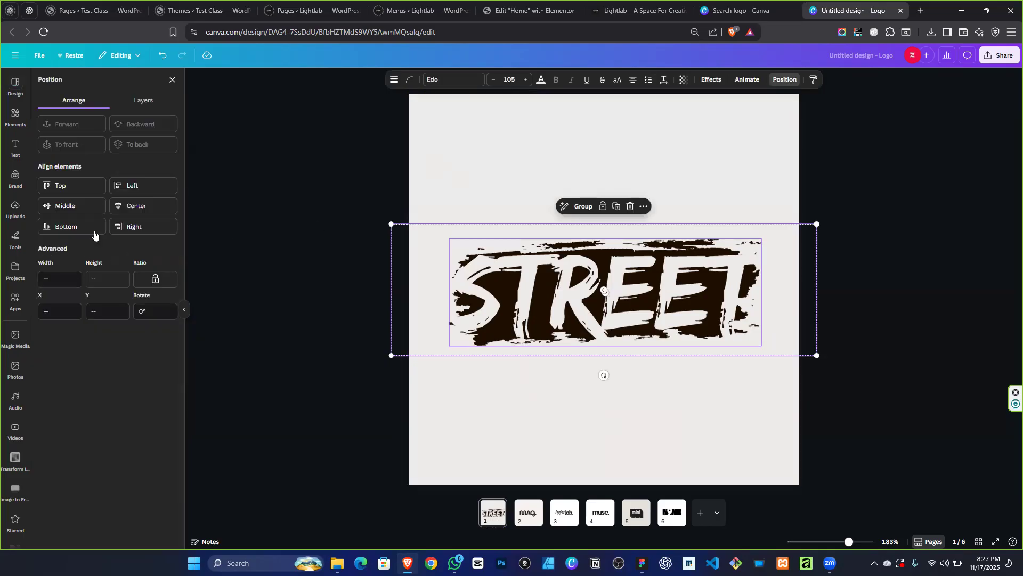
key(ctrl+g)
click(157, 212)
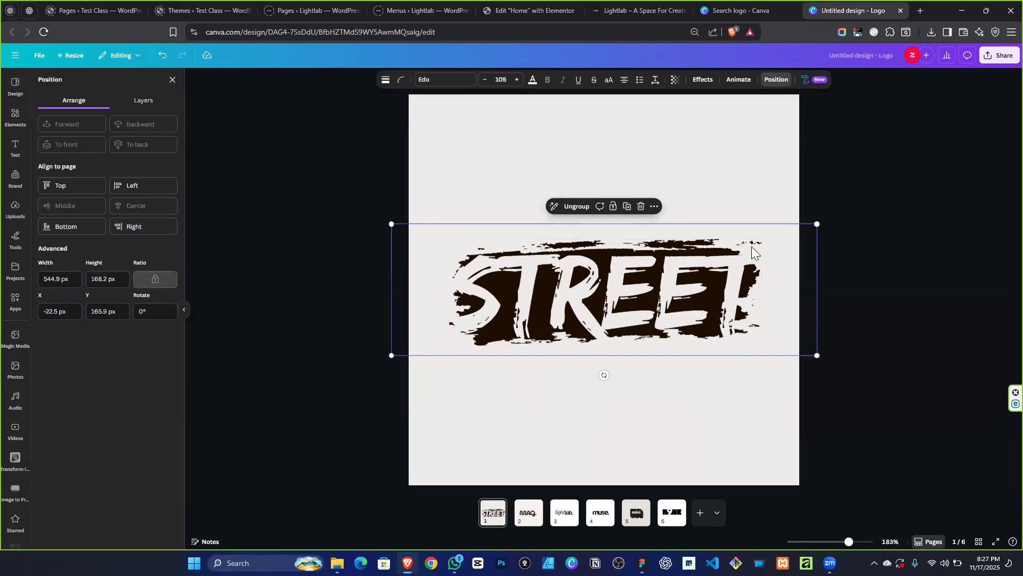
Download pages 1-6 as PNGs with a transparent background and save the archive as "our logo pack" in the SMO CLASSES folder.
click(999, 55)
click(868, 228)
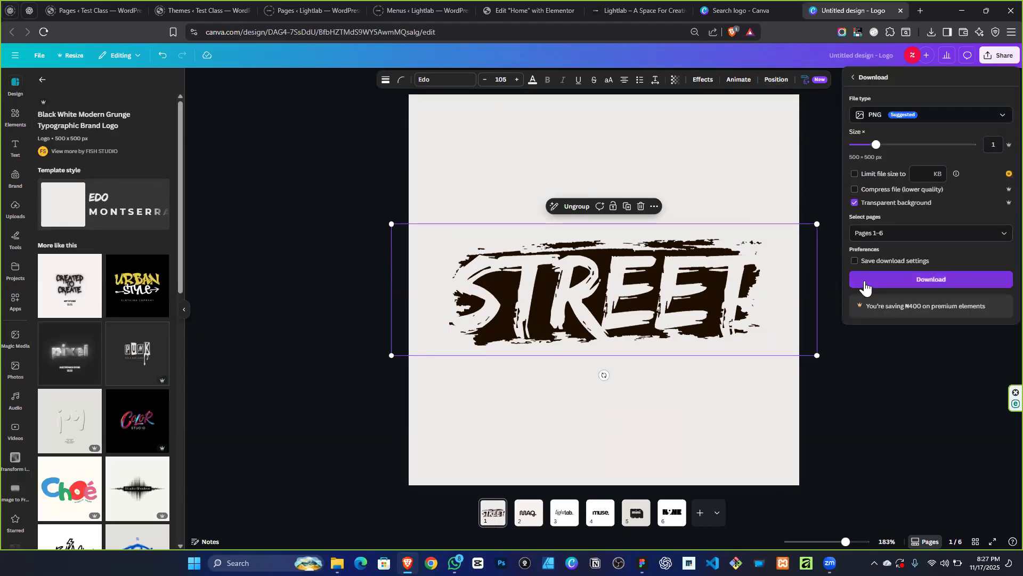
click(865, 287)
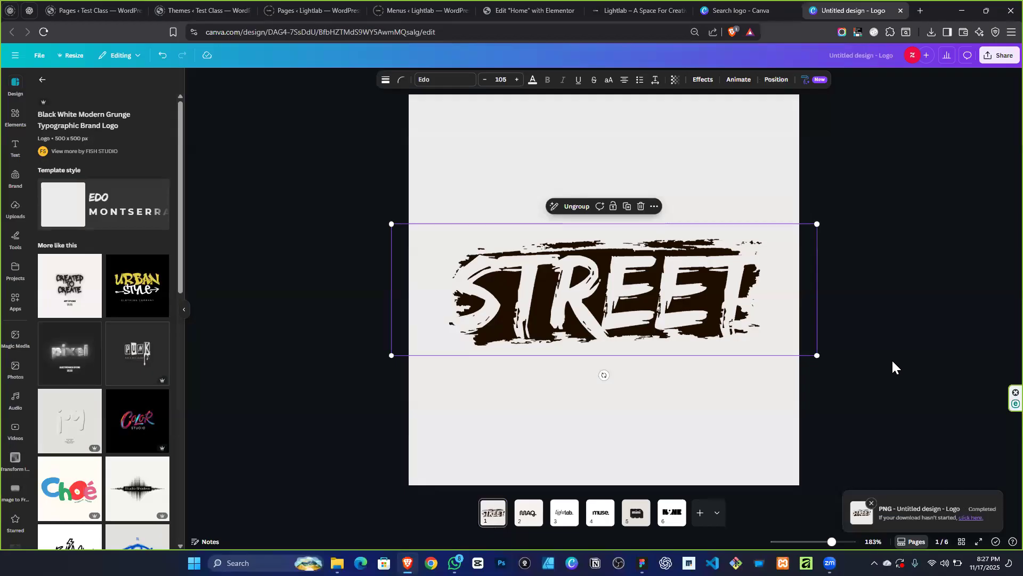
text(our logo pack)
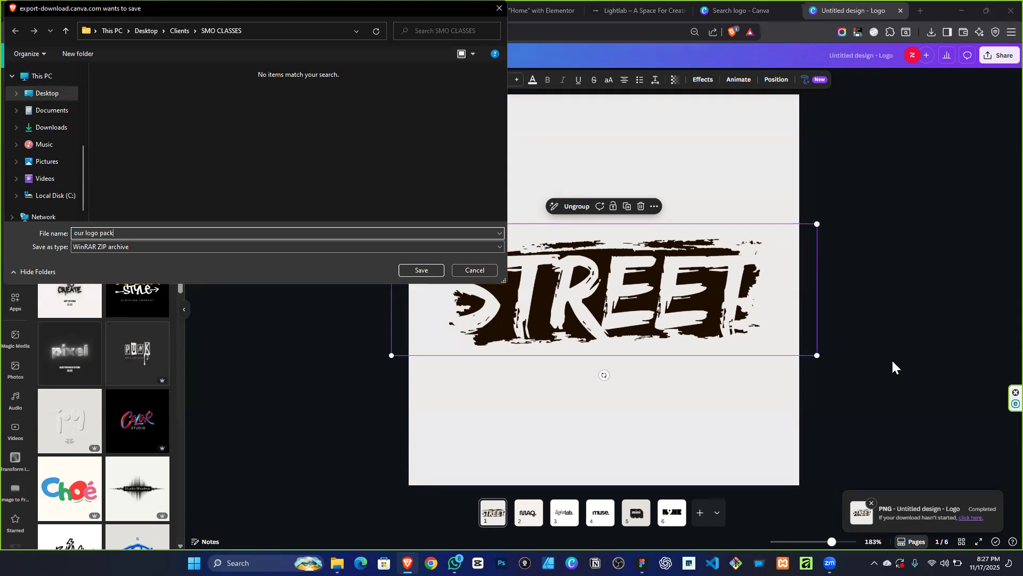
key(Return)
Switch to the Home page in Elementor and place an Image widget in each of the six cells below "Our Top Global Enterprise".
click(524, 10)
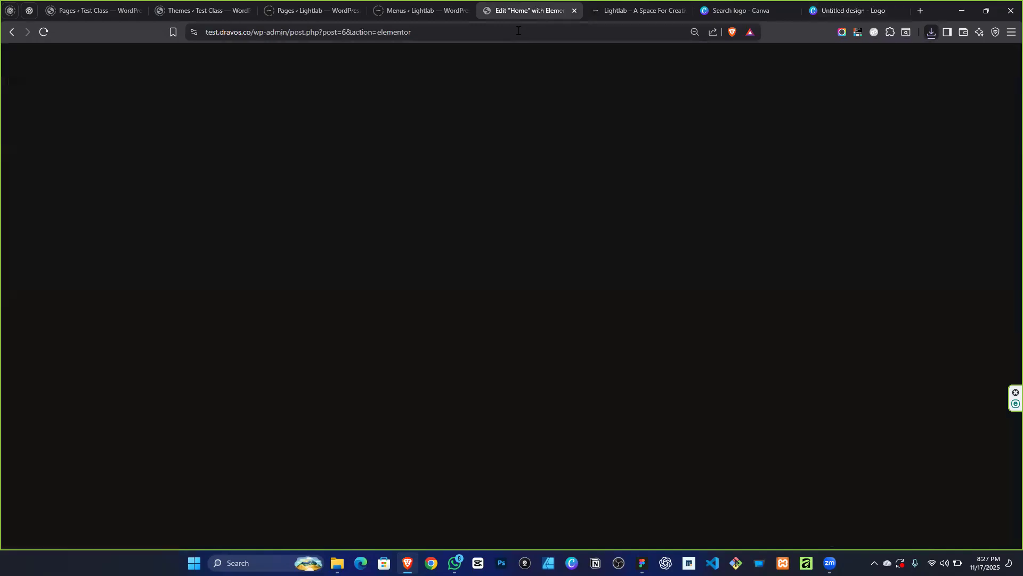
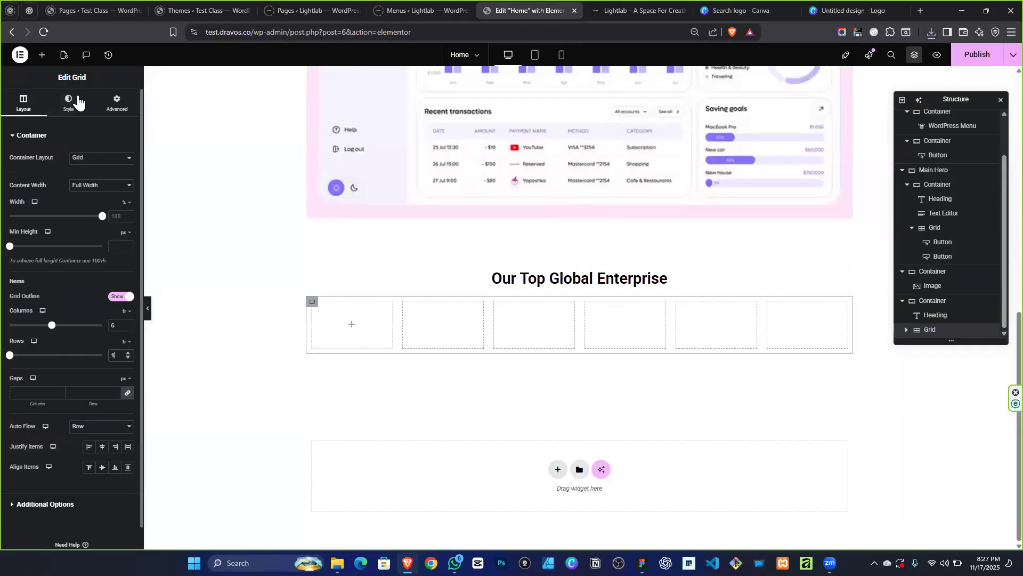
click(41, 54)
drag(92, 258, 342, 327)
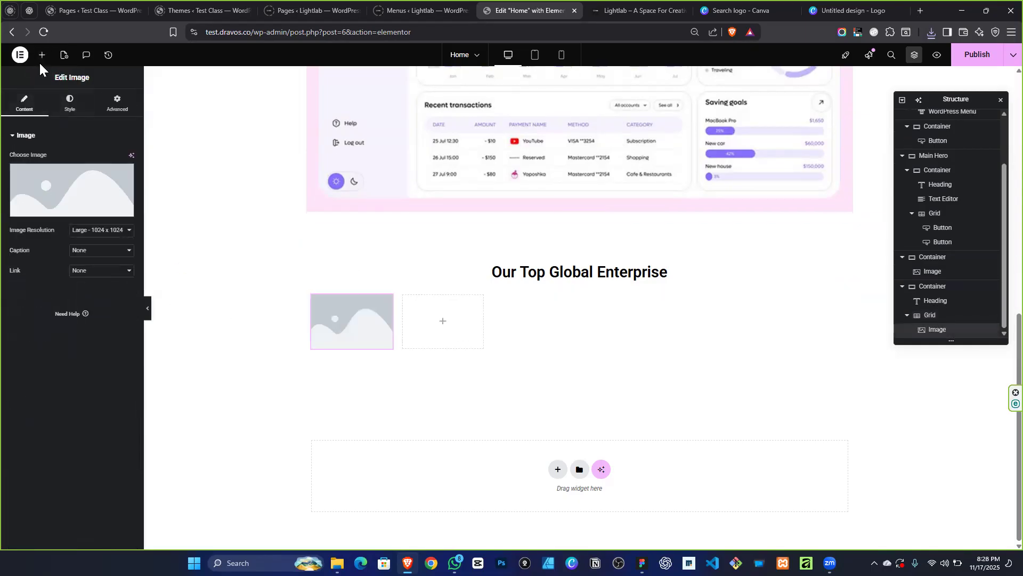
click(42, 55)
drag(93, 257, 446, 323)
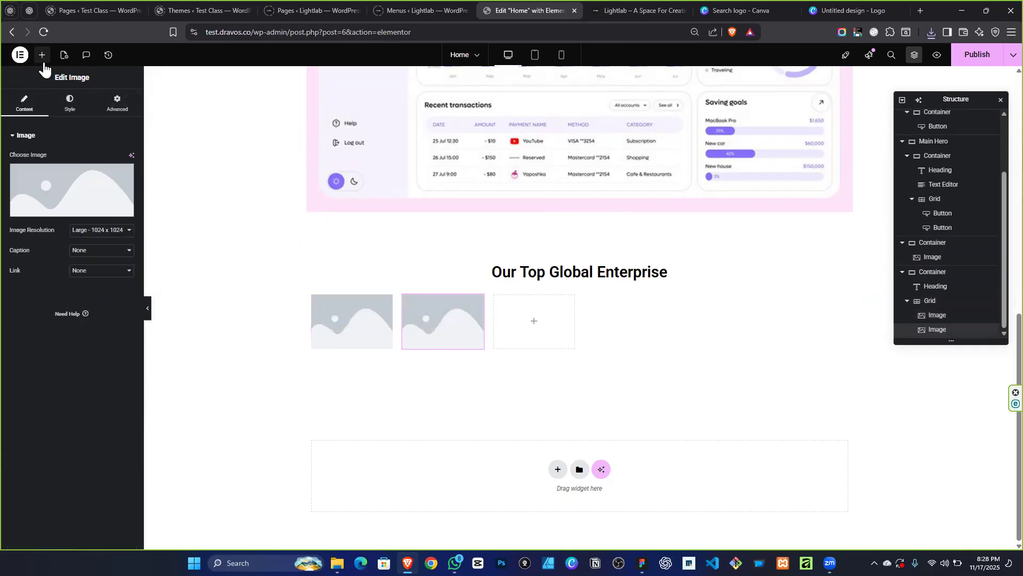
click(42, 55)
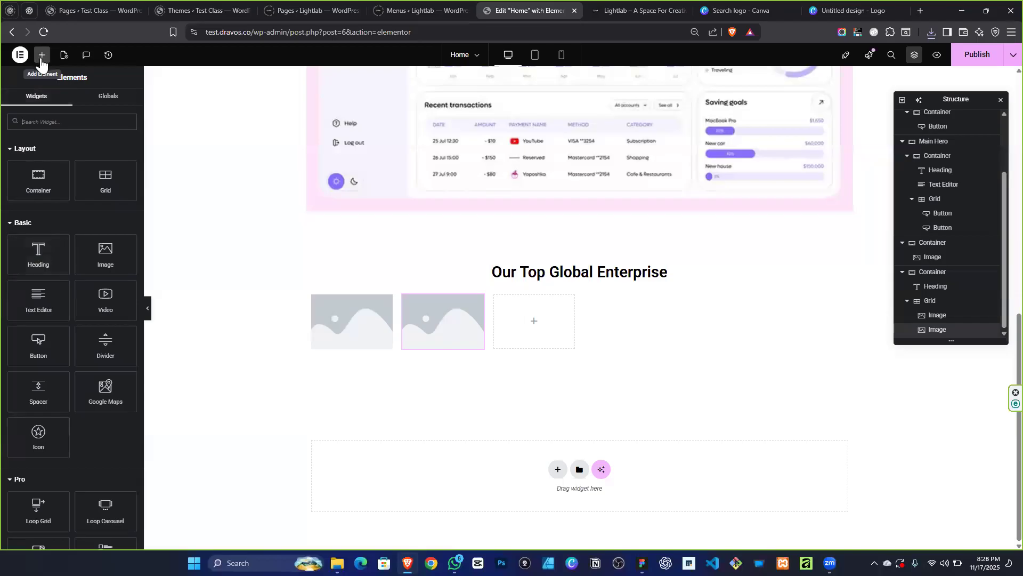
drag(106, 253, 554, 314)
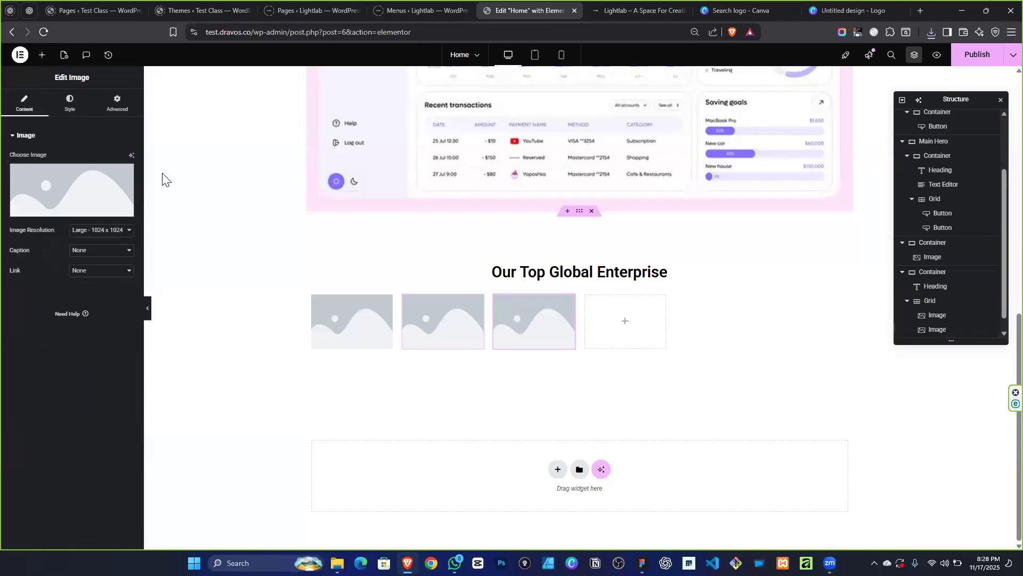
click(41, 55)
drag(105, 251, 602, 315)
click(41, 54)
drag(105, 251, 734, 321)
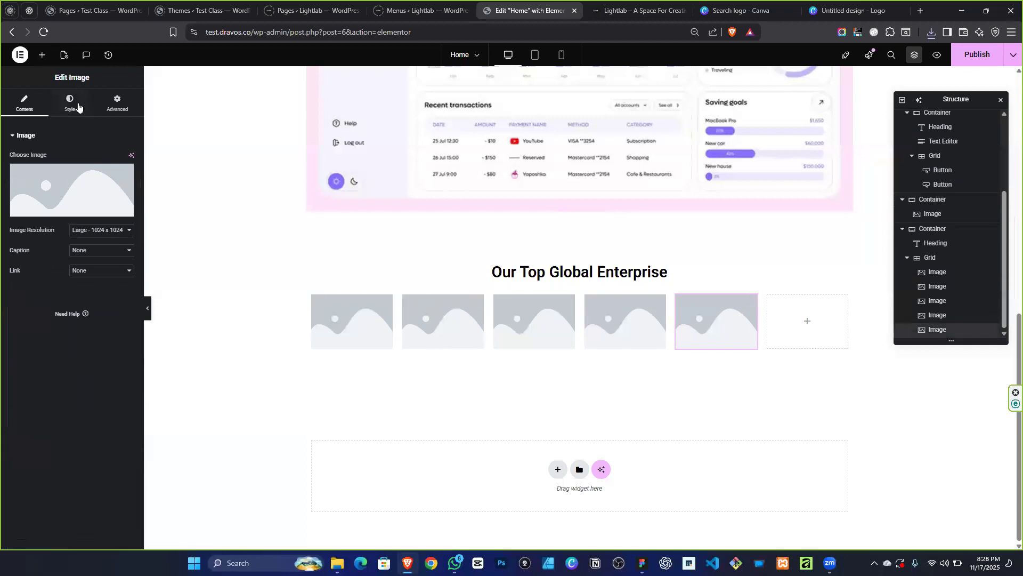
click(41, 55)
drag(105, 250, 829, 314)
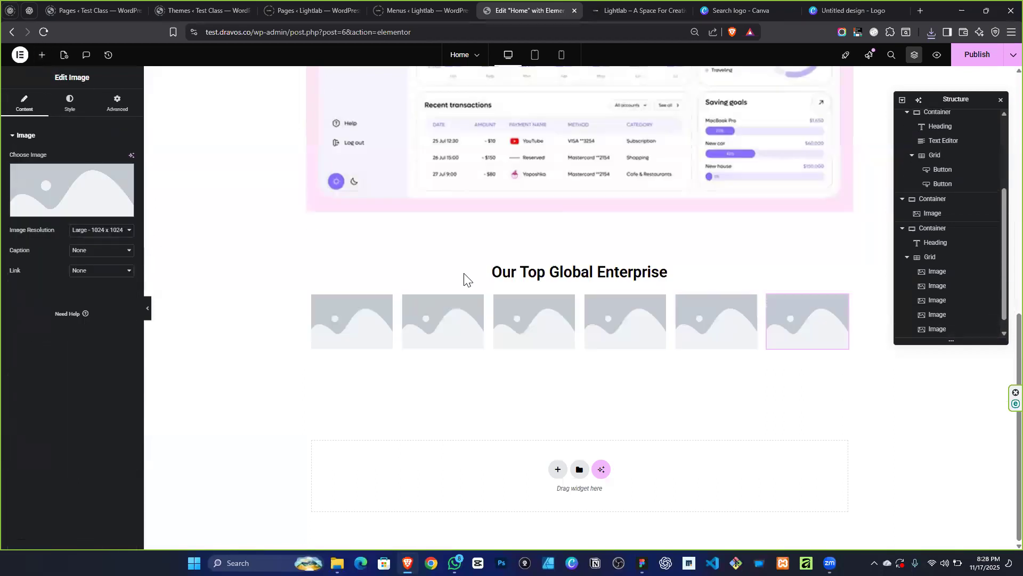
Start a media upload for the sixth grid image and extract the "our logo pack" archive into a folder of the same name.
click(62, 190)
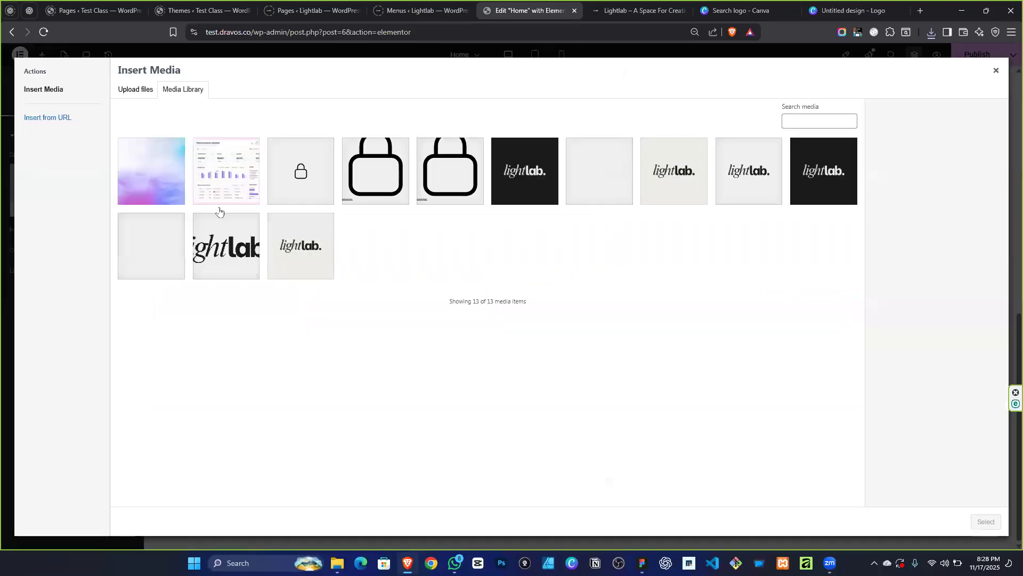
click(130, 90)
click(571, 272)
click(376, 179)
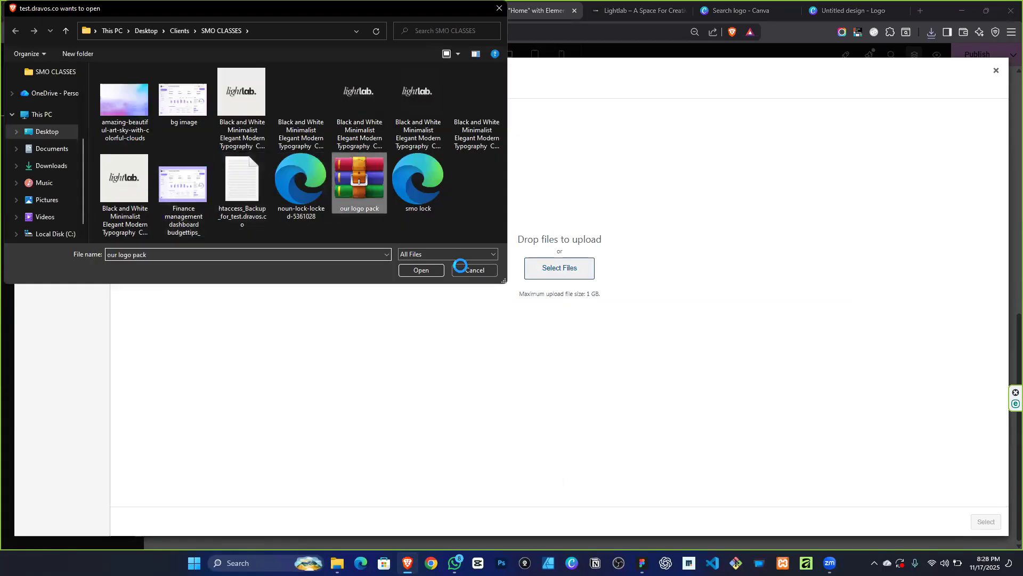
right_click(375, 193)
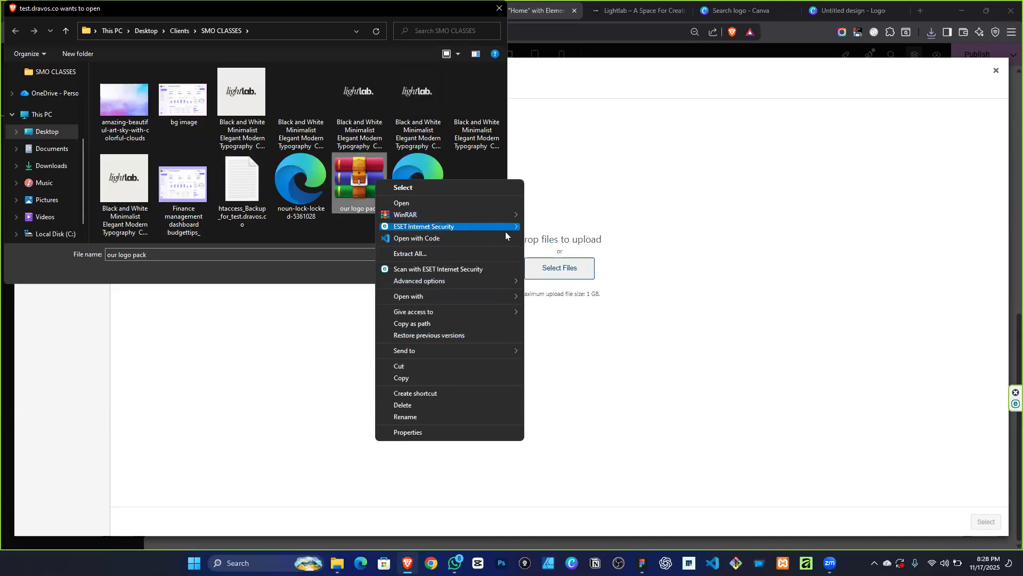
mouse_move(511, 214)
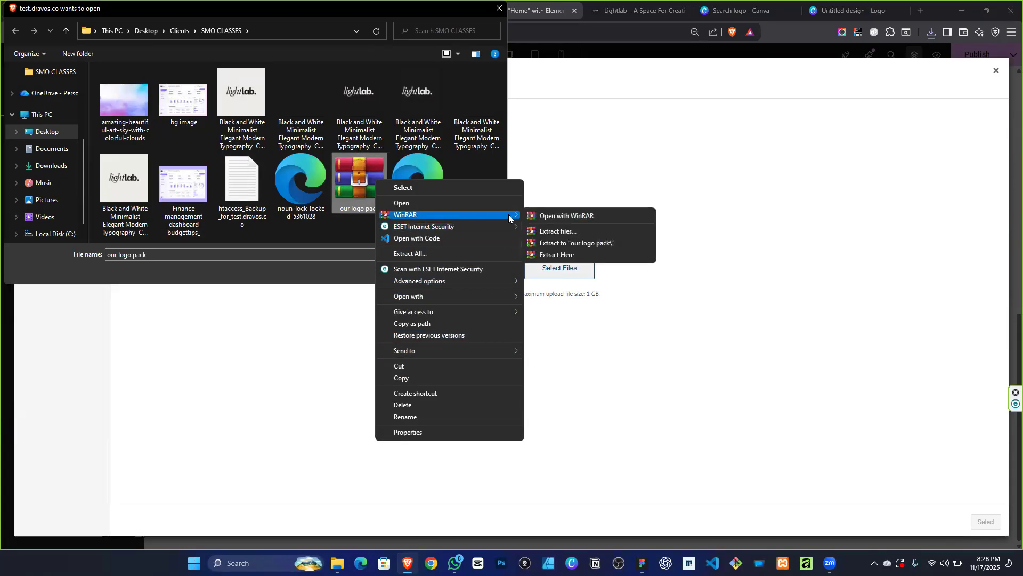
click(573, 244)
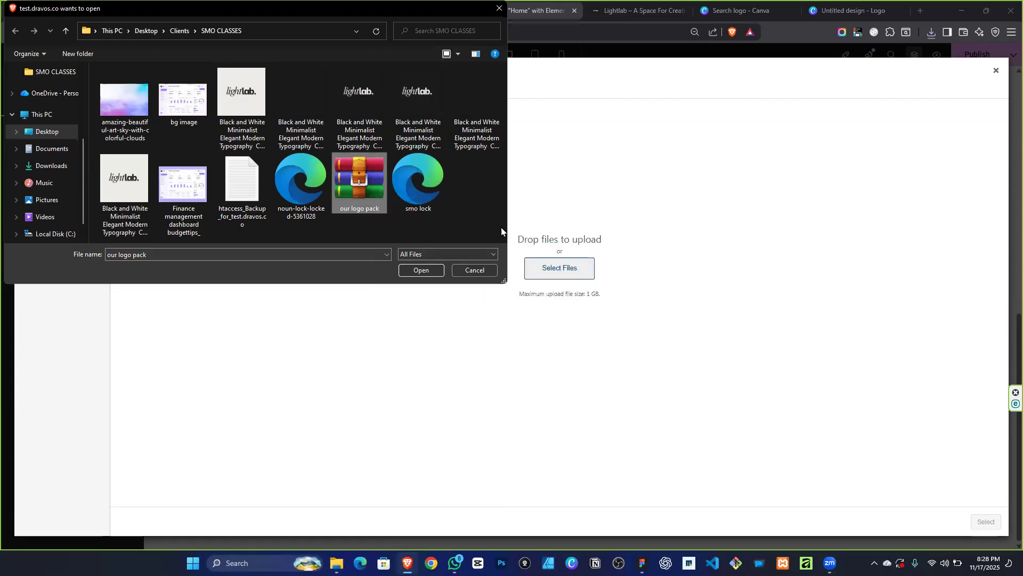
Upload all six logo files from the extracted "our logo pack" folder and use the STREET logo for the sixth grid image.
double_click(149, 96)
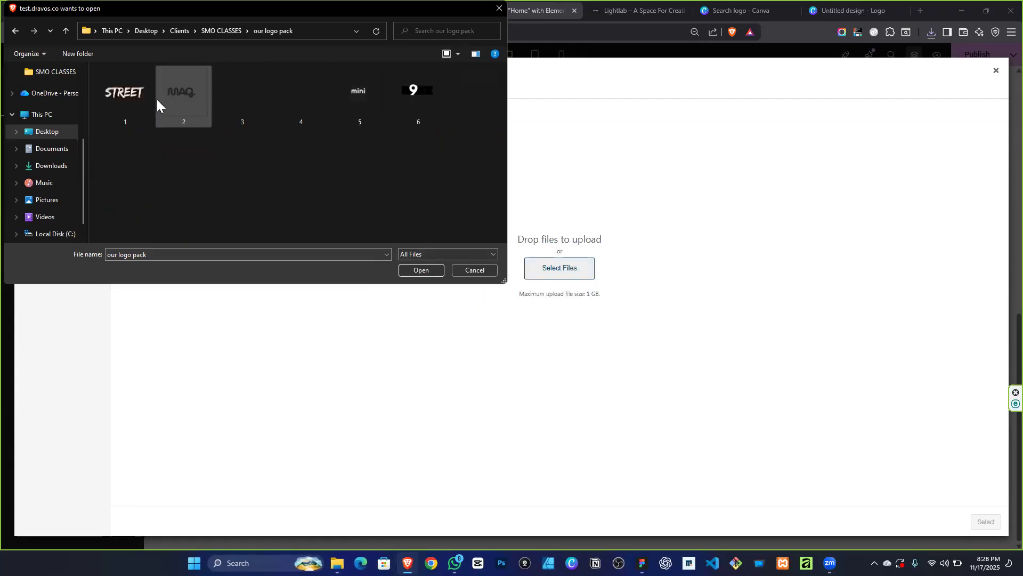
key(ctrl+a)
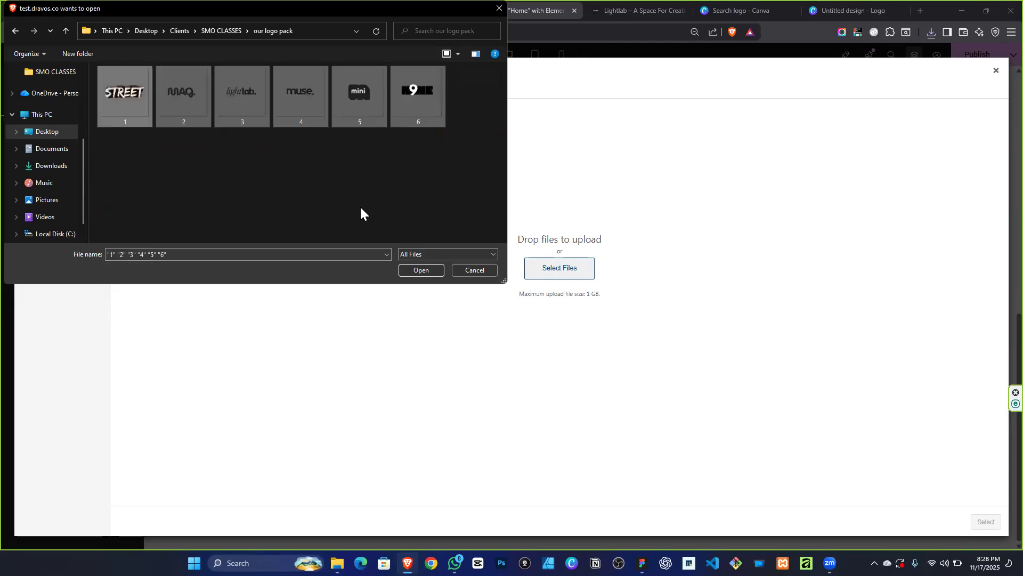
click(433, 269)
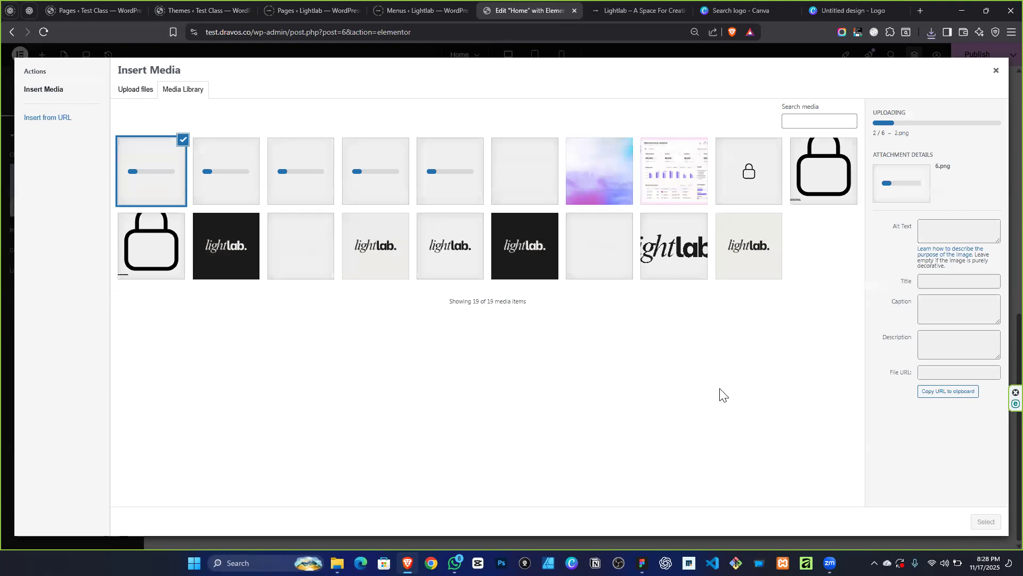
click(533, 187)
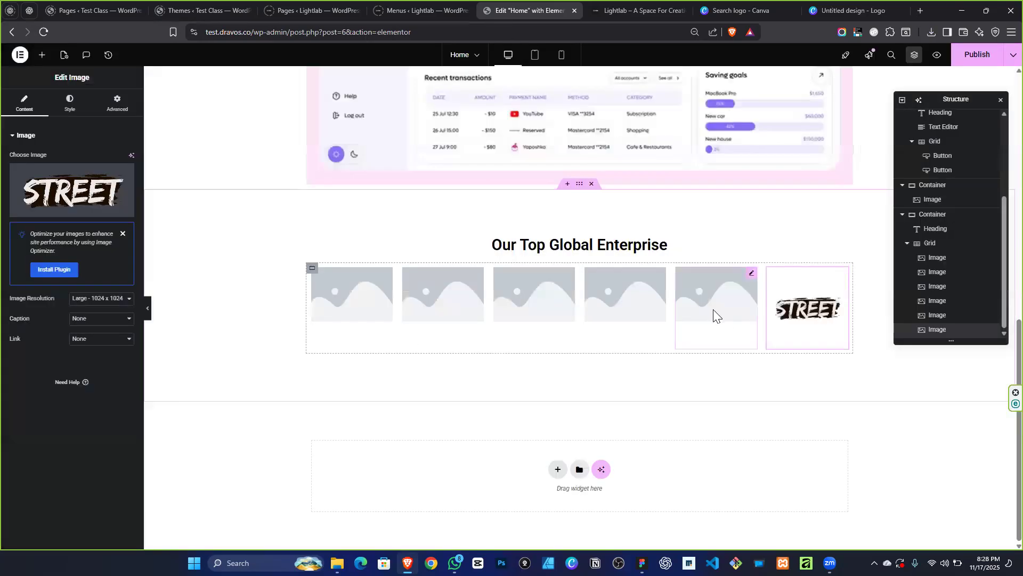
Set the fifth image in the grid to the "Mag." logo (2.png) from the media library.
click(713, 310)
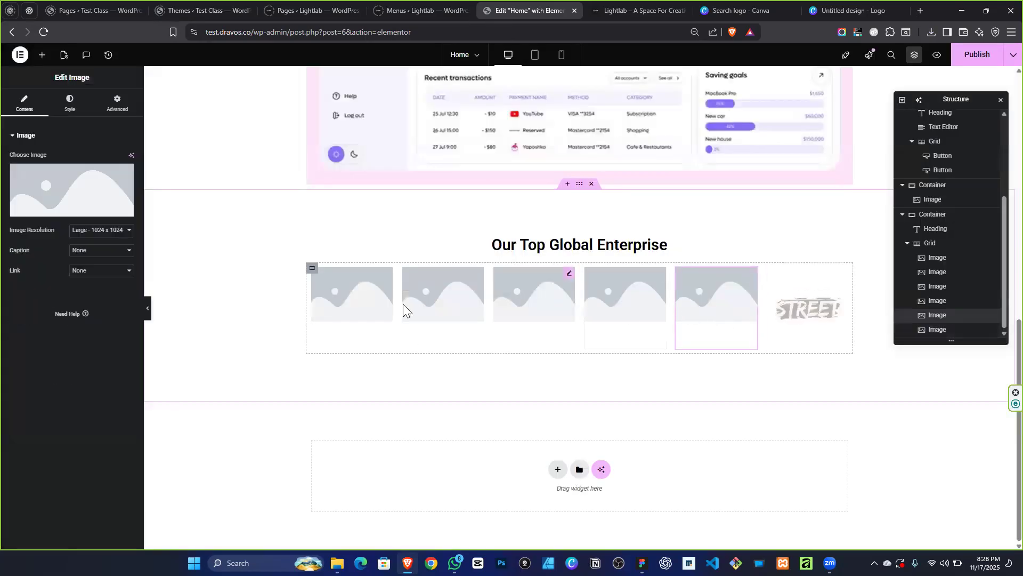
click(49, 194)
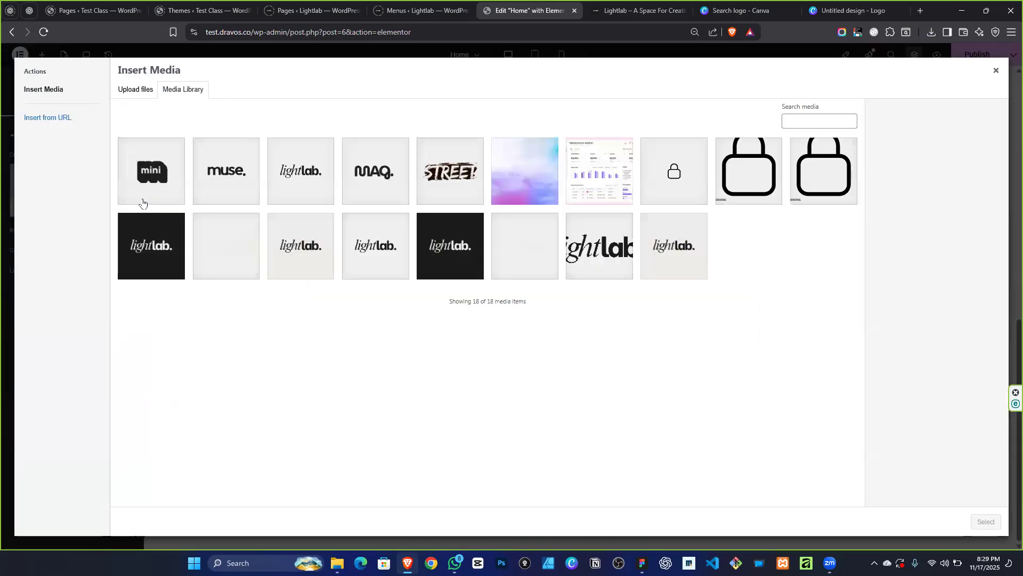
click(380, 179)
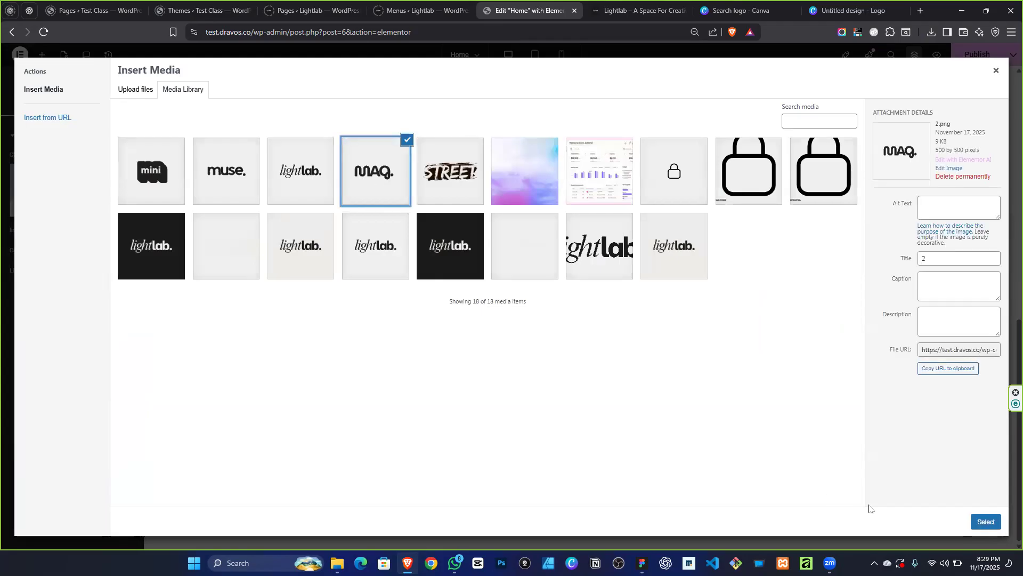
key(Return)
key(ctrl+z)
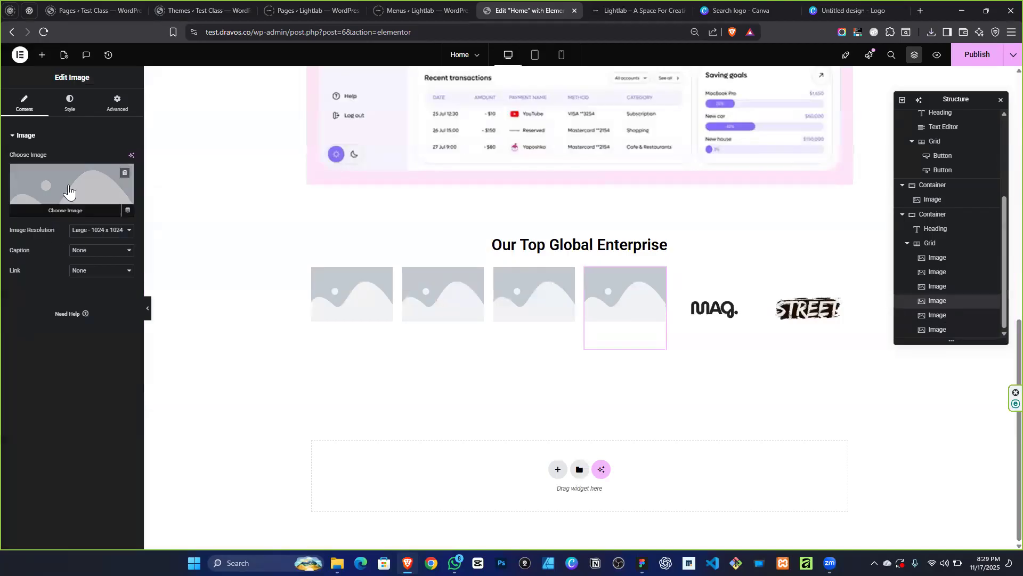
Set the fourth image in the grid to the lightlab. logo (3.png) from the media library.
click(68, 191)
click(381, 181)
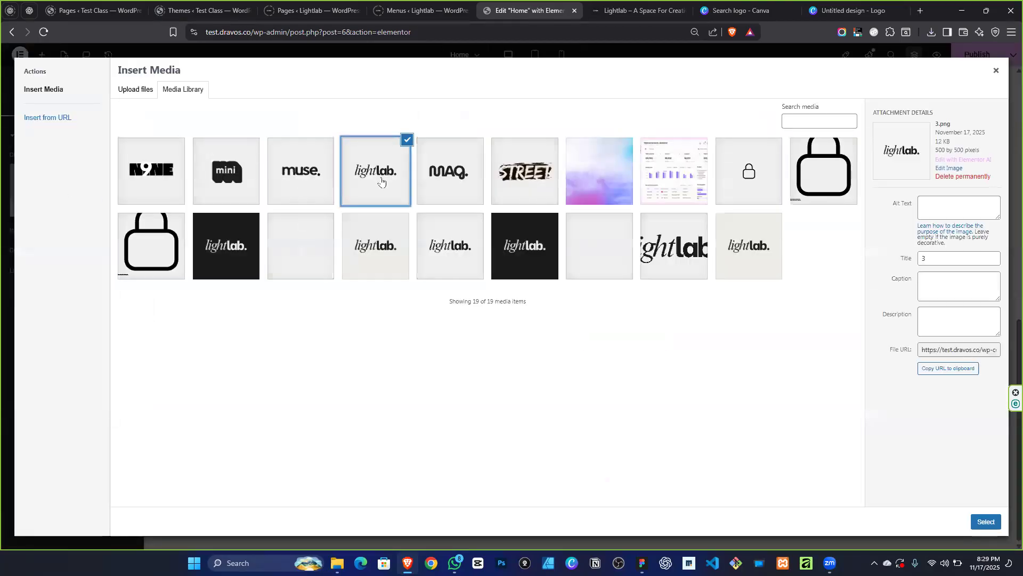
click(985, 514)
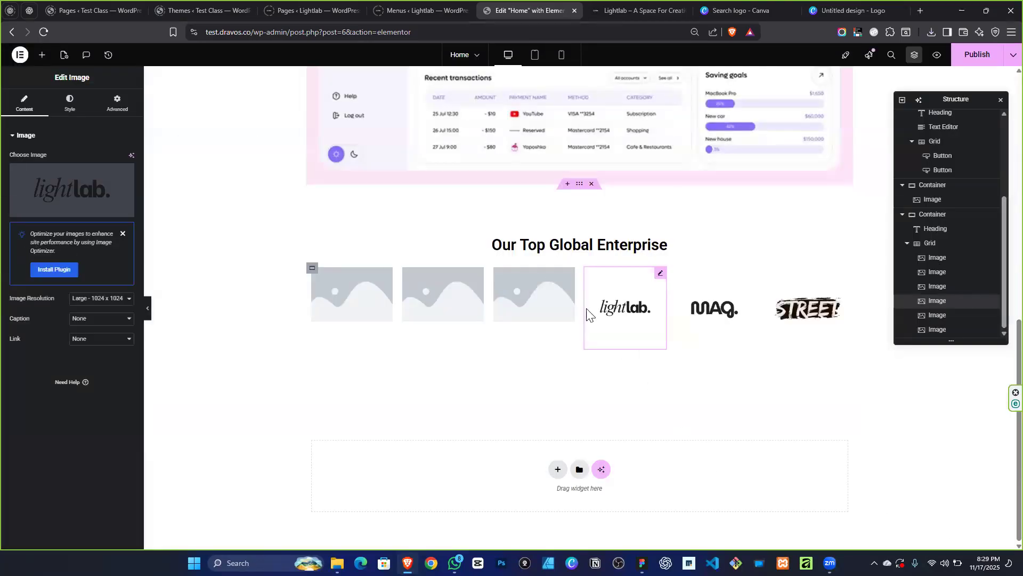
Set the third image in the grid to the muse. logo (4.png) from the media library.
click(555, 293)
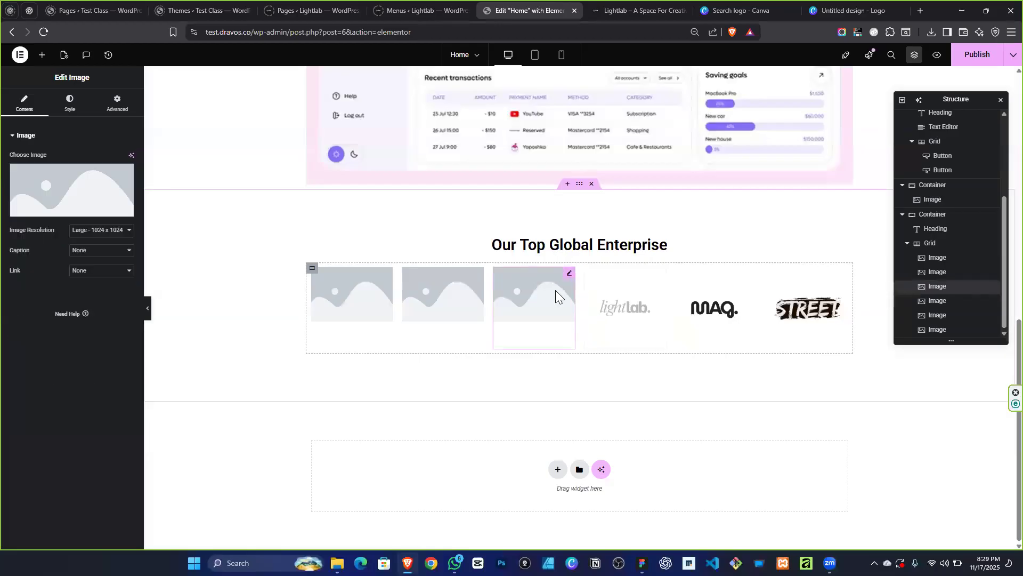
click(24, 187)
click(315, 184)
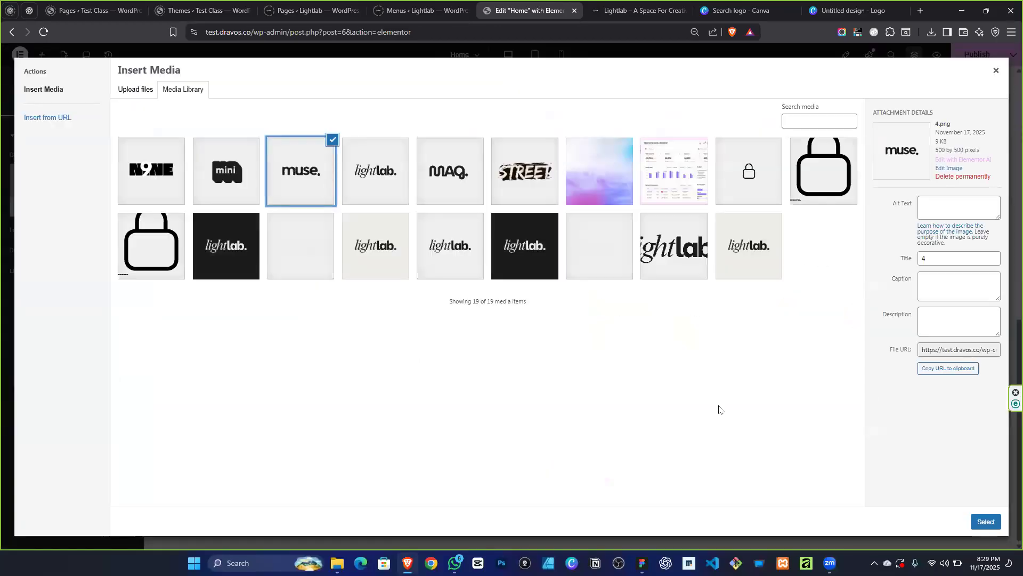
click(985, 522)
Set the second image in the grid to the mini logo from the media library.
click(474, 285)
click(72, 194)
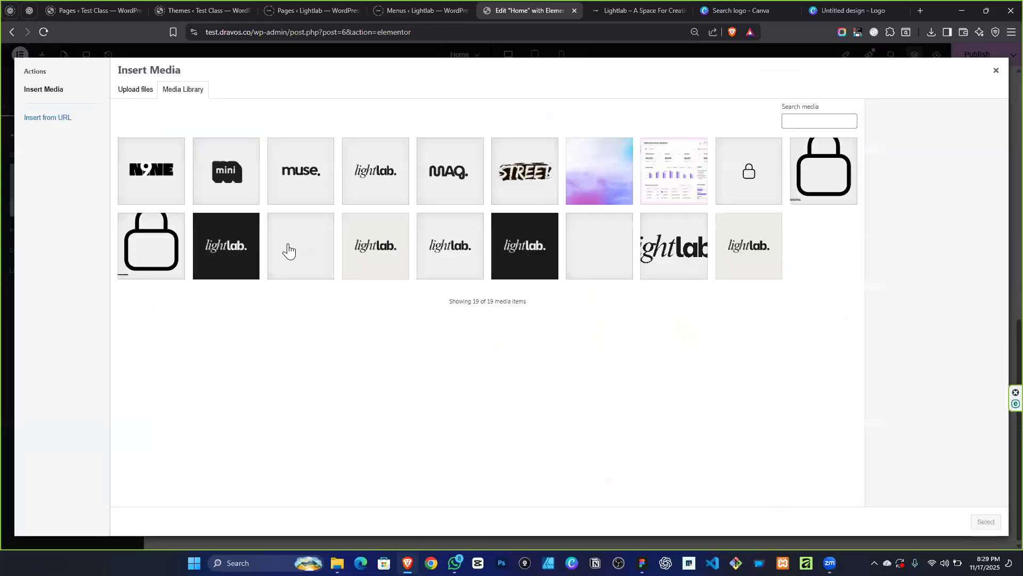
click(246, 179)
click(985, 522)
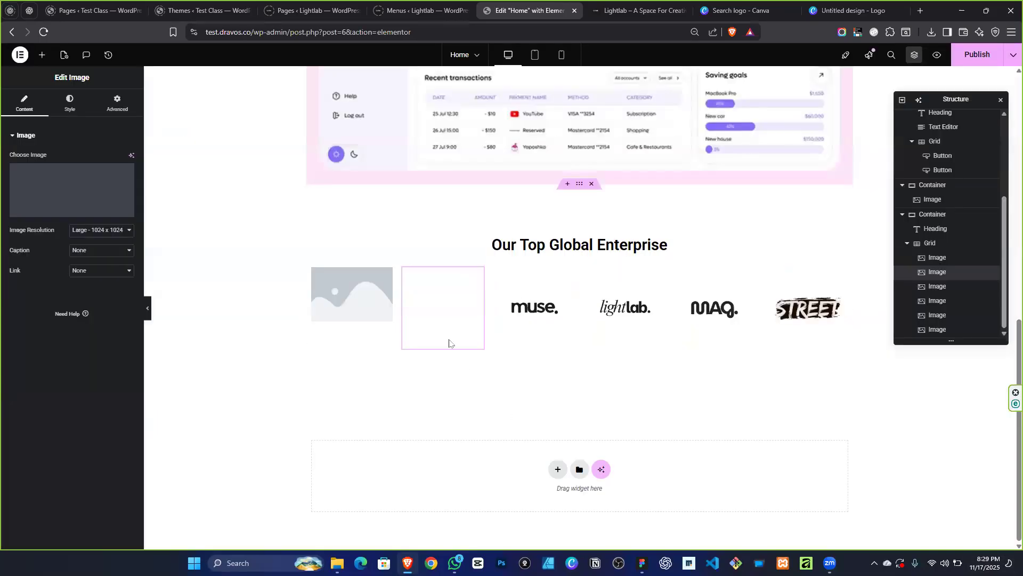
Set the first image in the grid to the N9NE logo (6.png) from the media library and check the Figma reference.
click(389, 283)
click(101, 205)
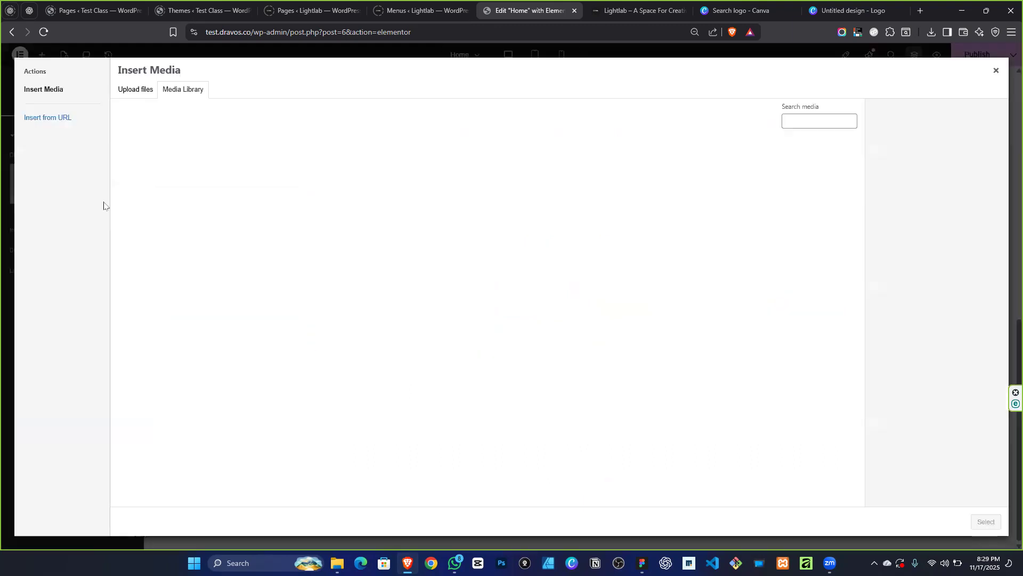
click(163, 152)
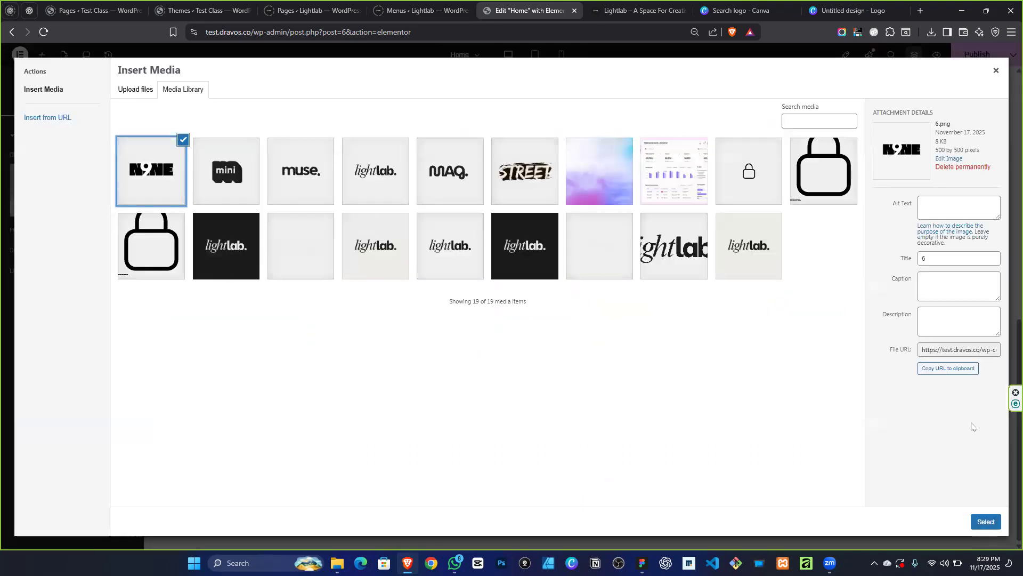
click(986, 521)
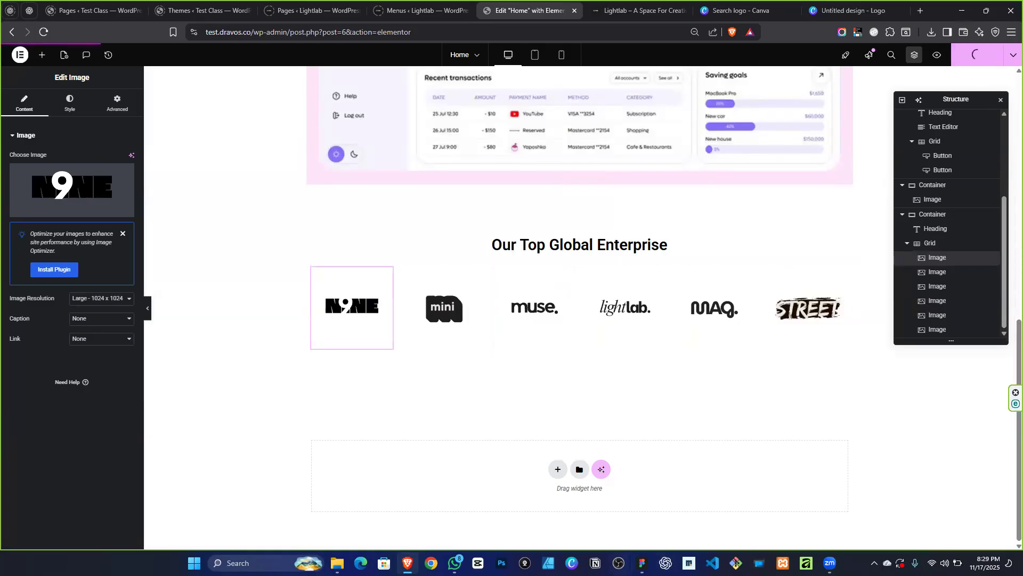
click(962, 10)
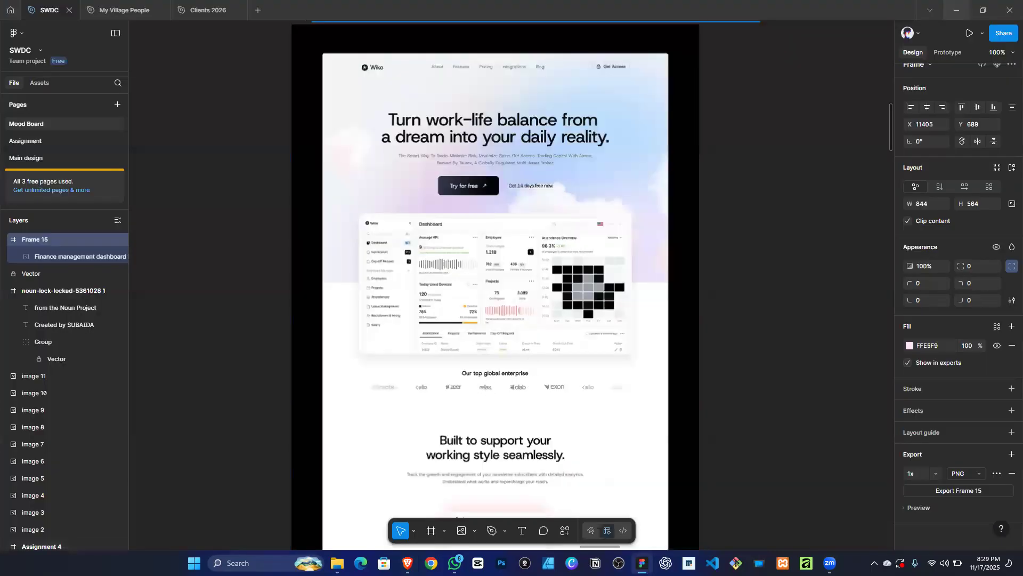
key(alt+Tab)
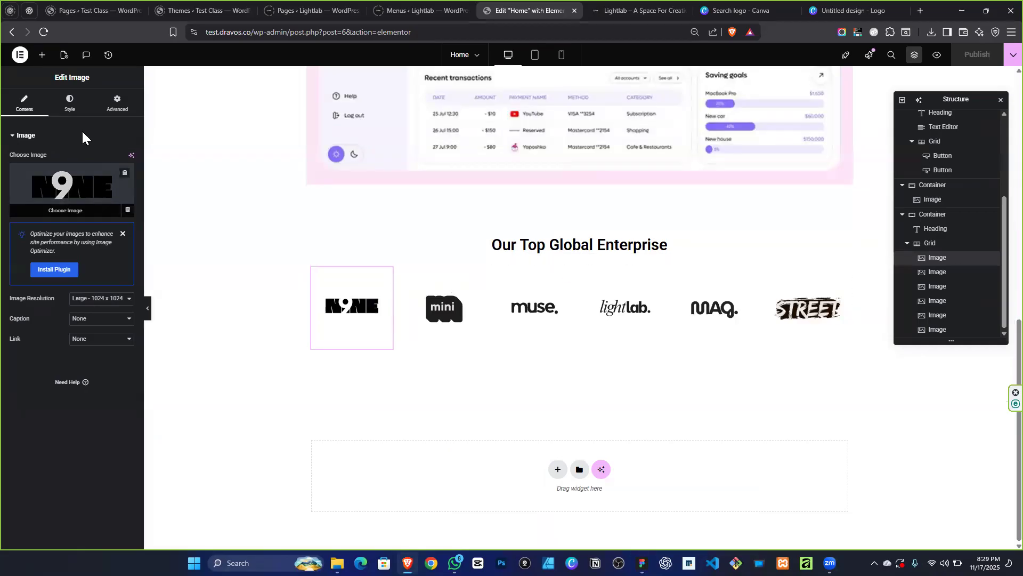
Try a height of 187 px on the N9NE logo image and clear the value again.
click(70, 103)
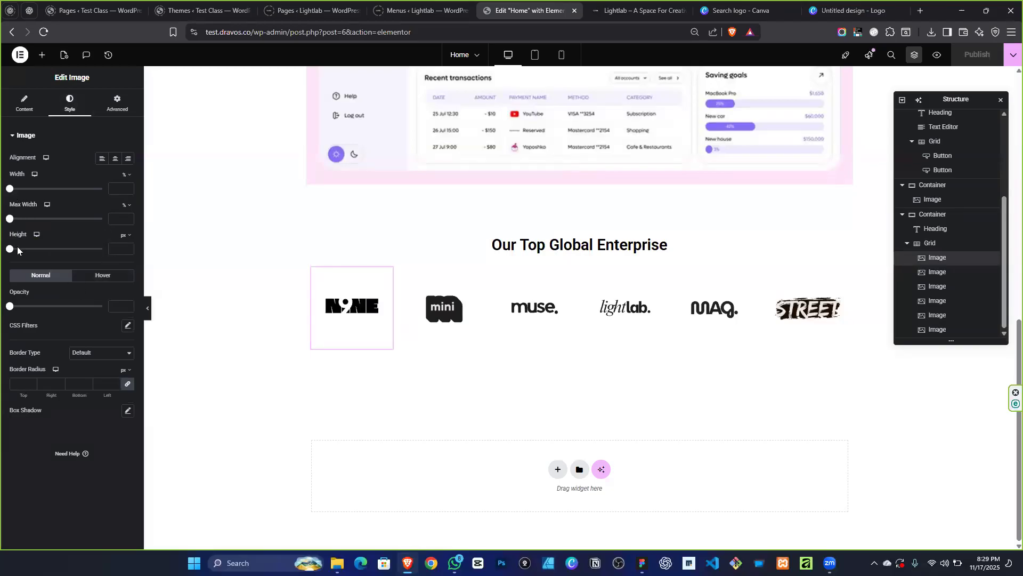
drag(11, 253, 44, 253)
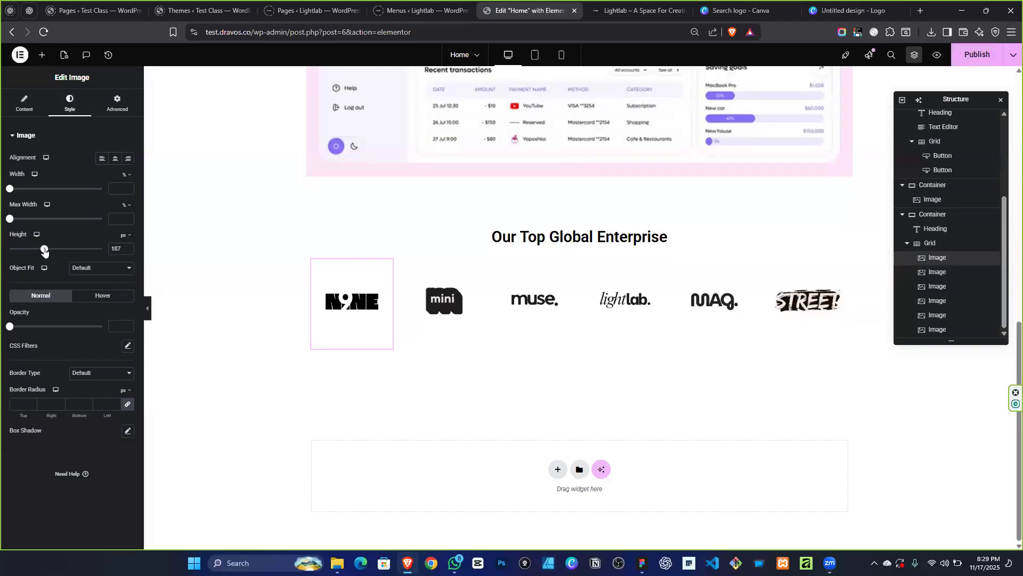
click(129, 248)
key(BackSpace)
key(BackSpace)
key(BackSpace)
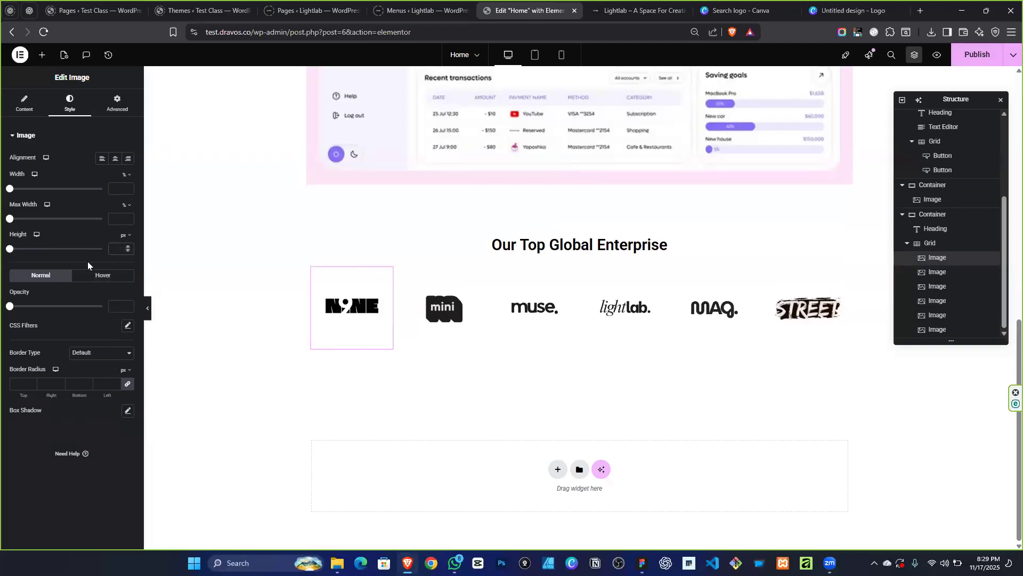
Try a 42 px height on the N9NE logo image with Cover object fit and Top Center object position.
drag(10, 253, 17, 250)
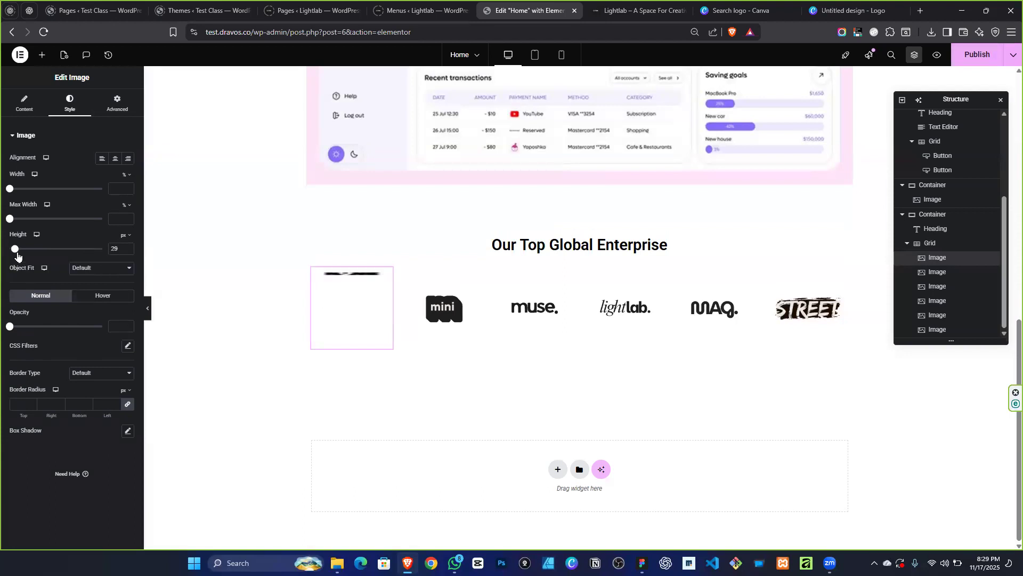
click(83, 268)
click(88, 301)
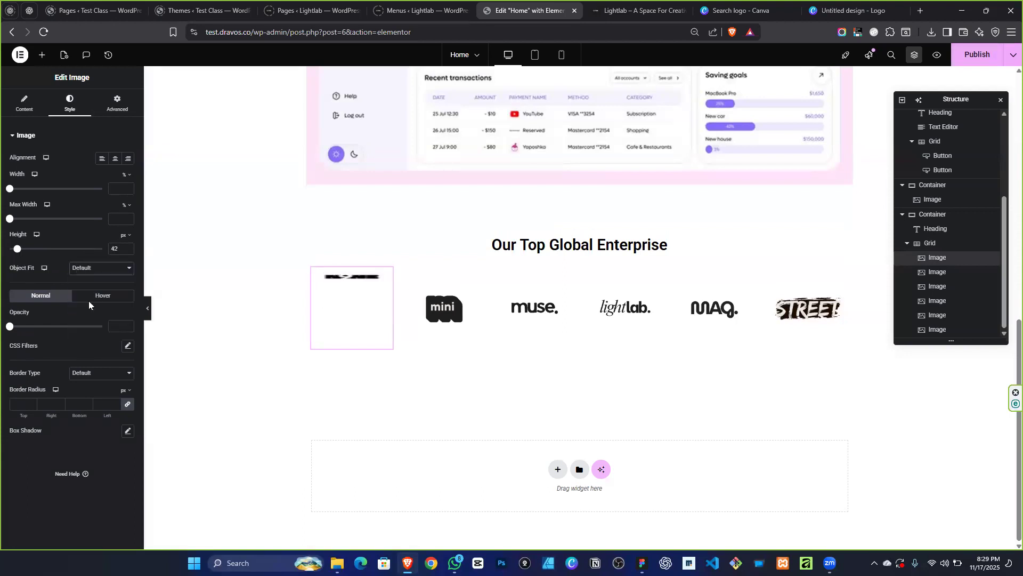
click(89, 288)
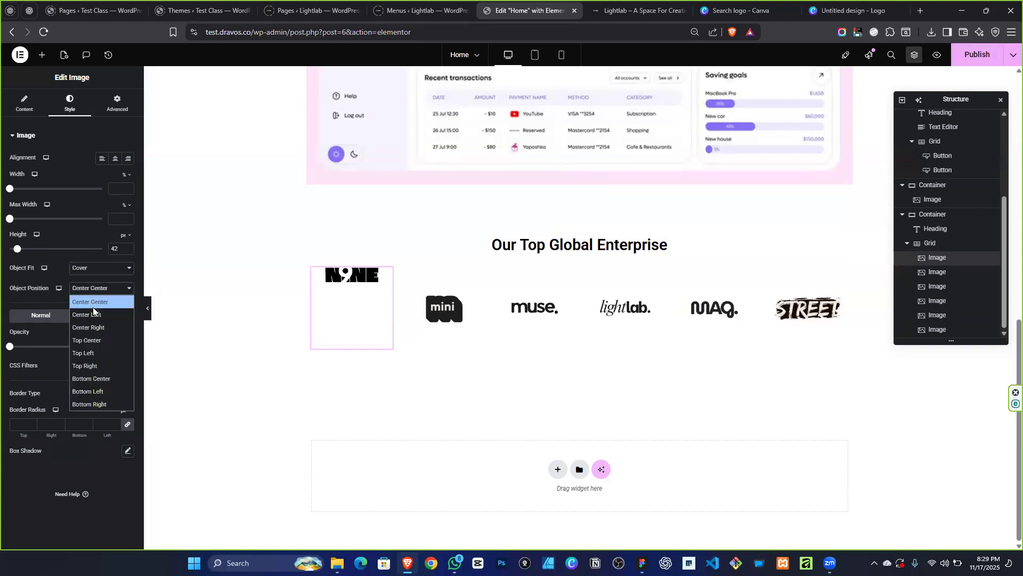
click(97, 345)
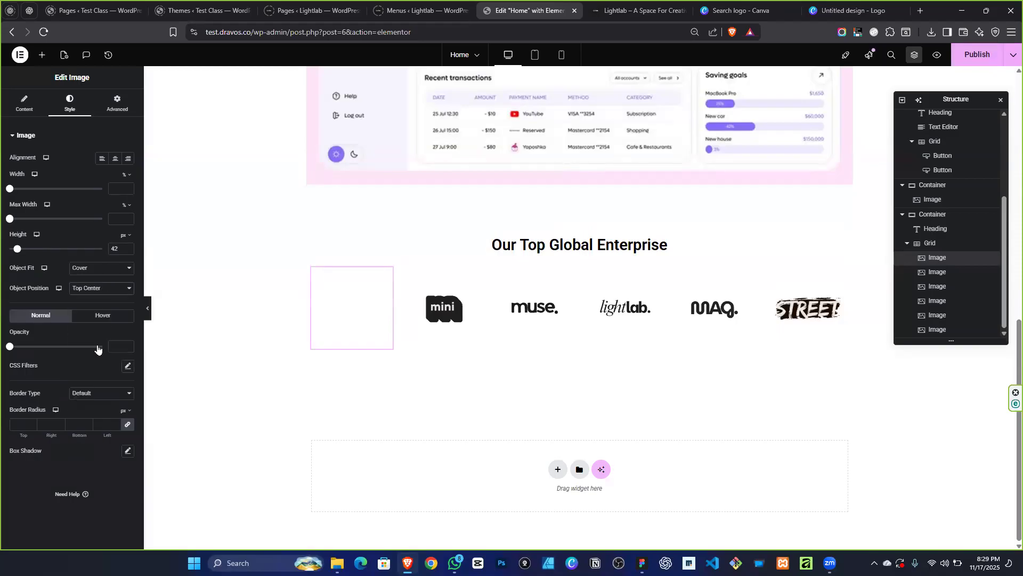
click(98, 290)
Try the Fill and Contain object fits on the N9NE logo image and clear its height.
click(101, 267)
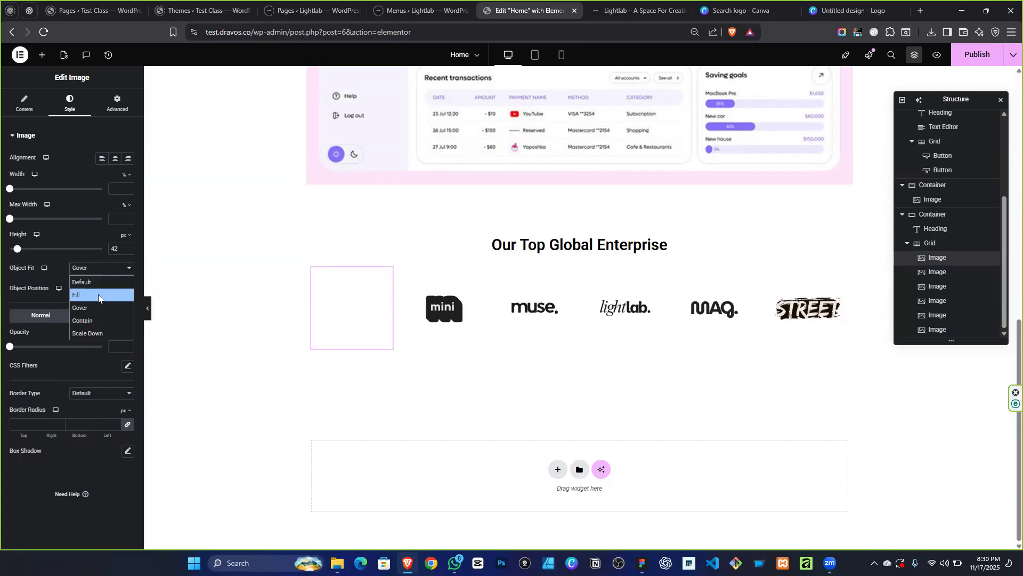
click(102, 293)
click(106, 272)
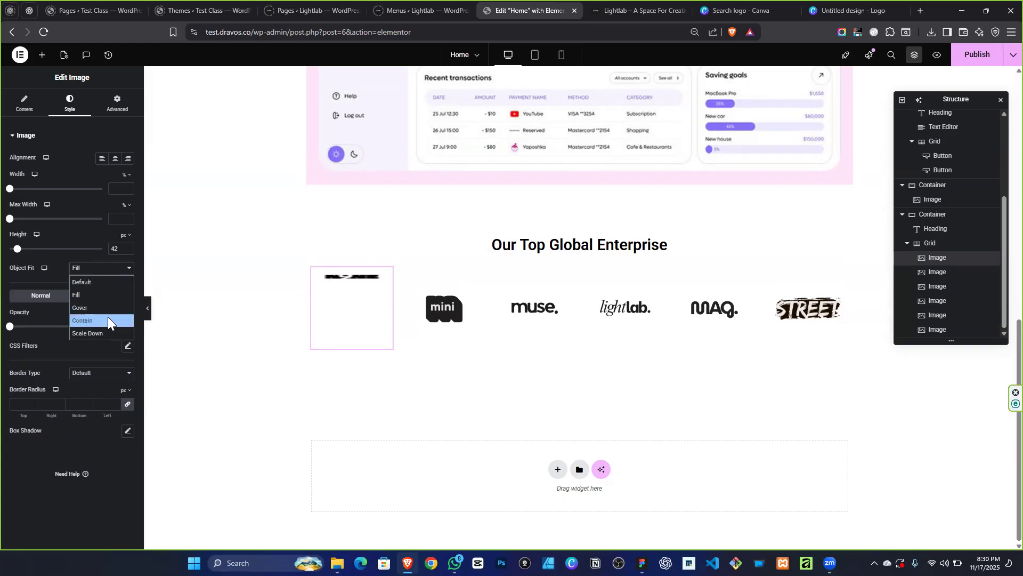
click(108, 320)
click(101, 270)
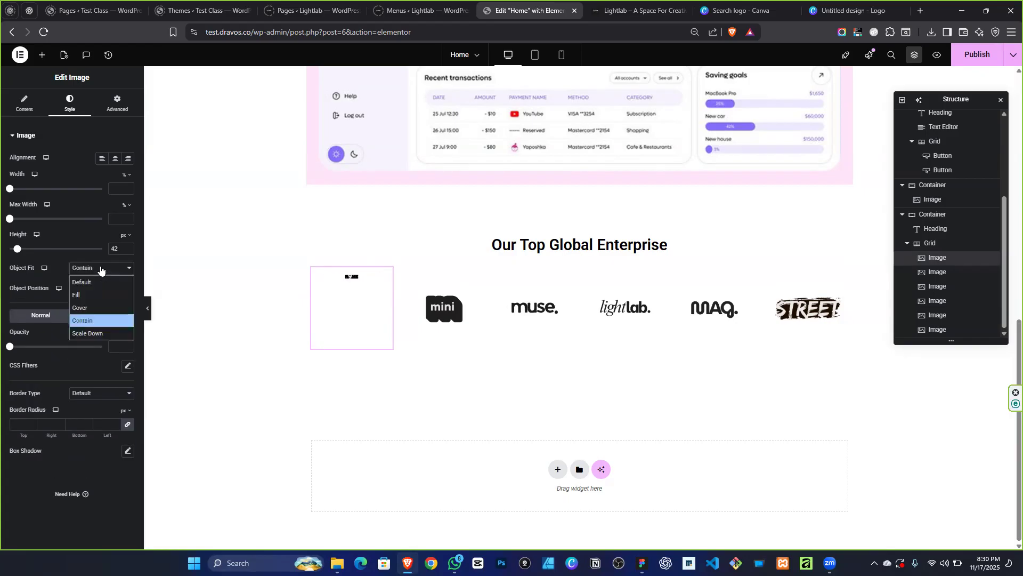
click(104, 332)
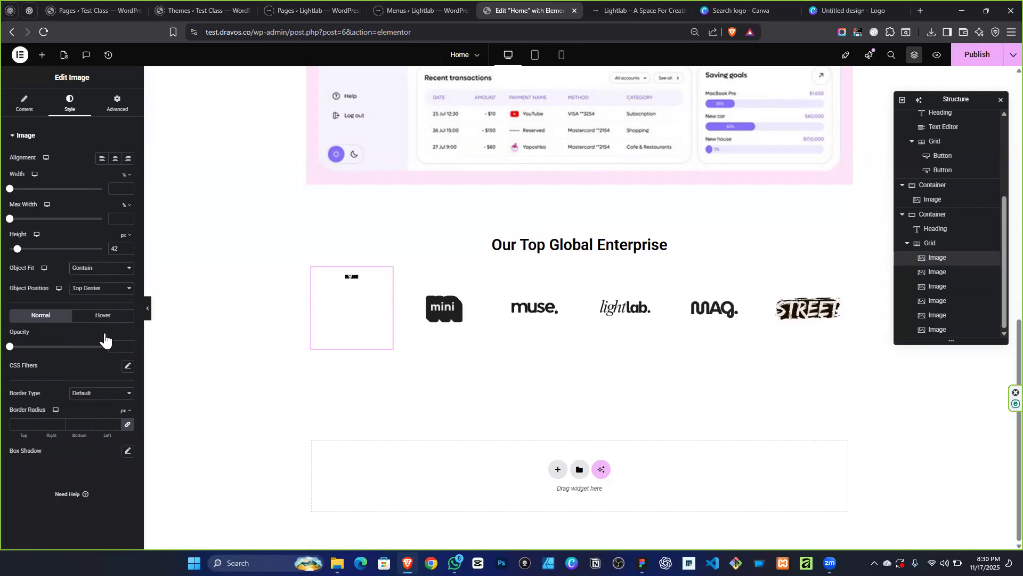
key(BackSpace)
key(BackSpace)
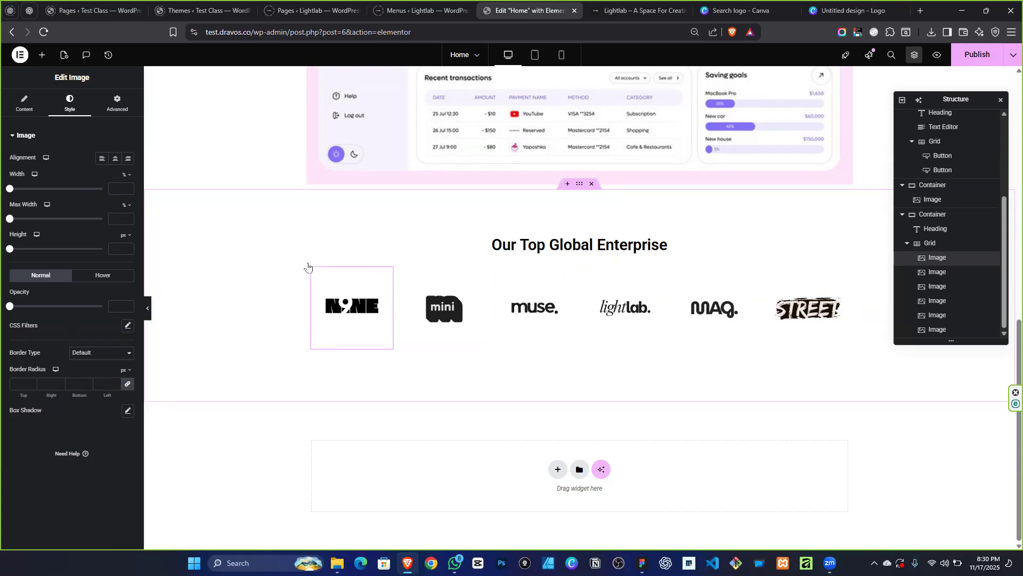
Set the font family of the "Our Top Global Enterprise" heading to Poppins.
click(549, 246)
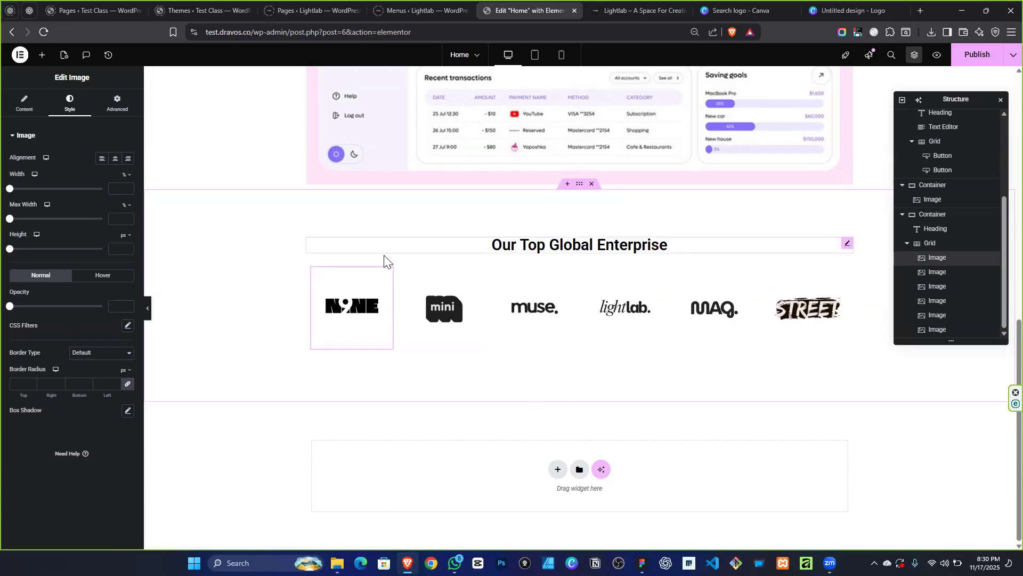
click(128, 186)
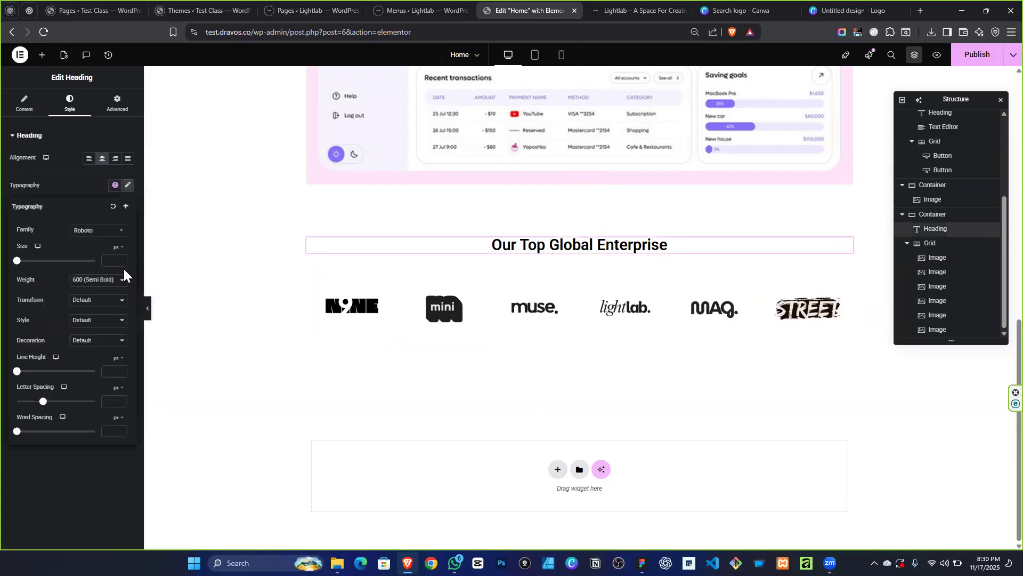
click(107, 230)
text(popp)
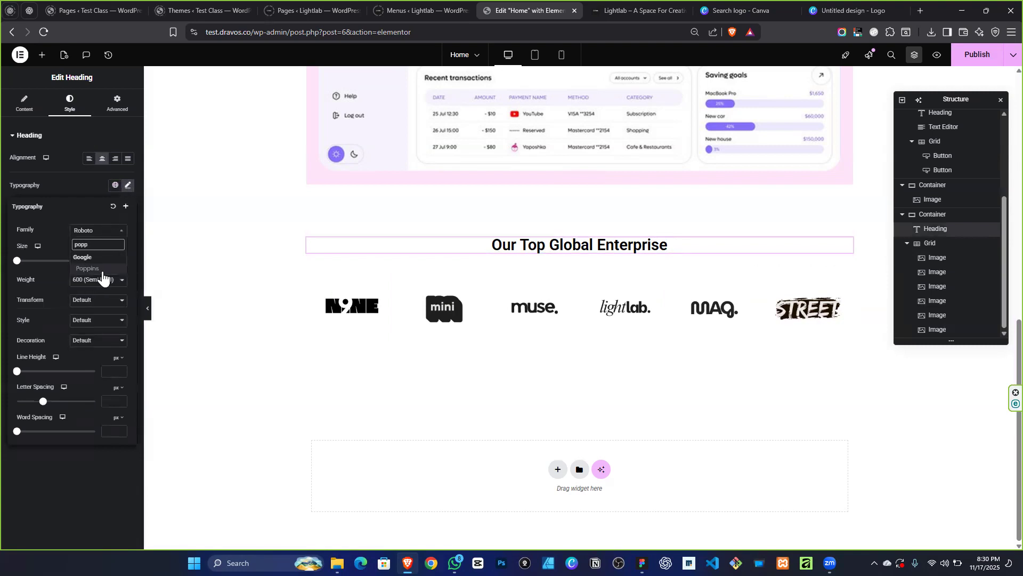
click(88, 269)
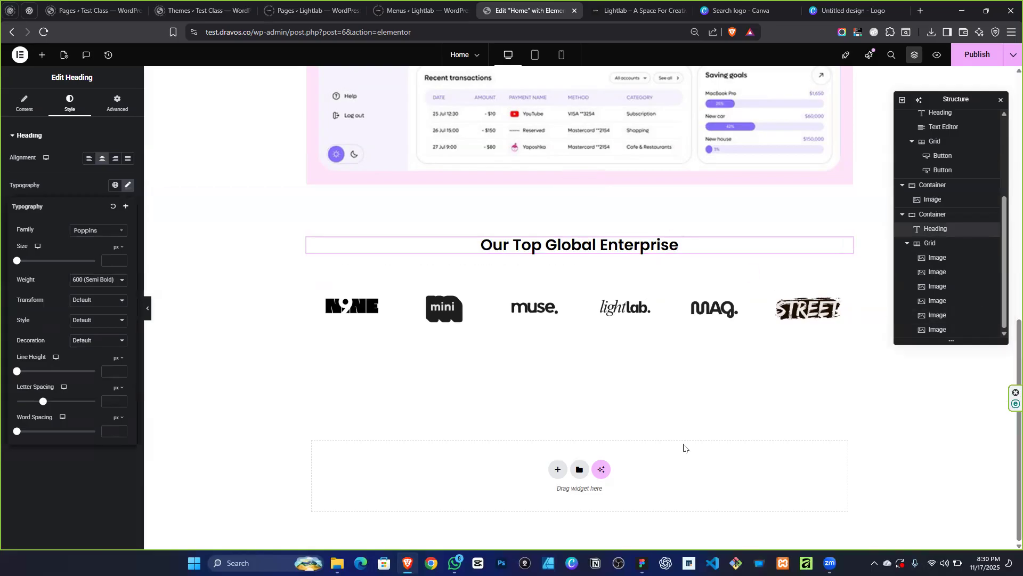
Check the Figma reference and add a box shadow with a vertical offset of 10 to the dashboard image.
key(alt+Tab)
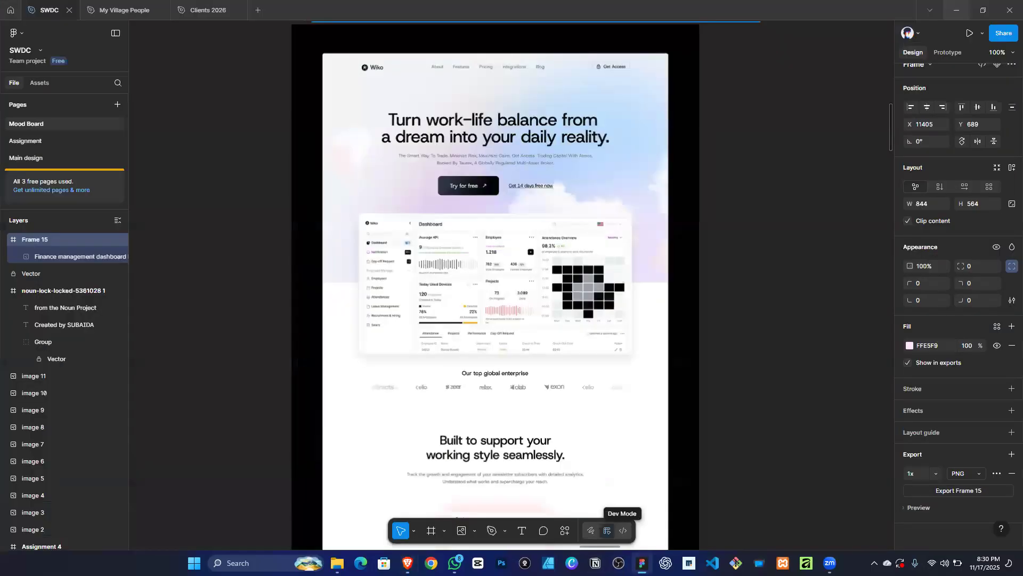
key(alt+Tab)
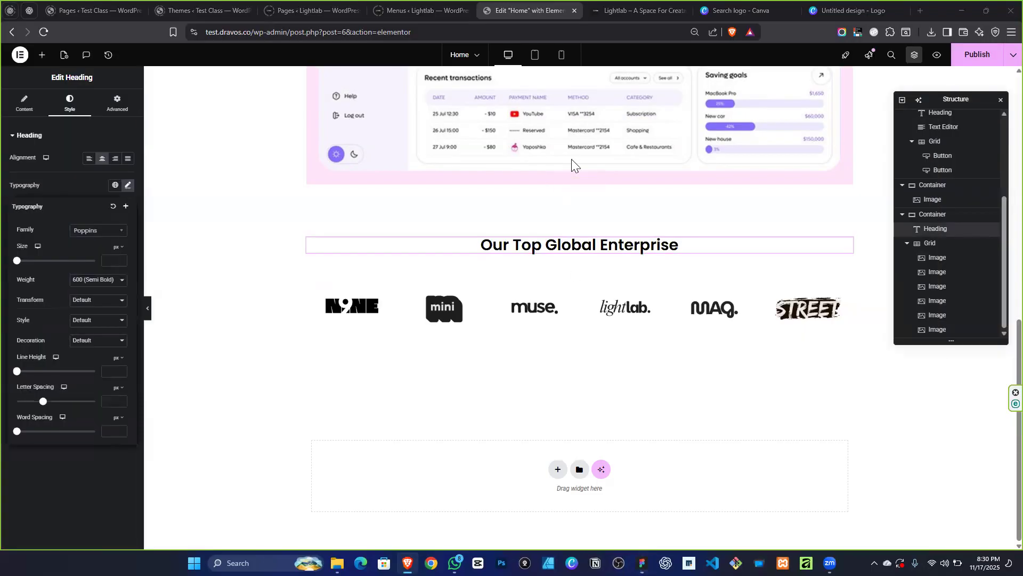
click(455, 144)
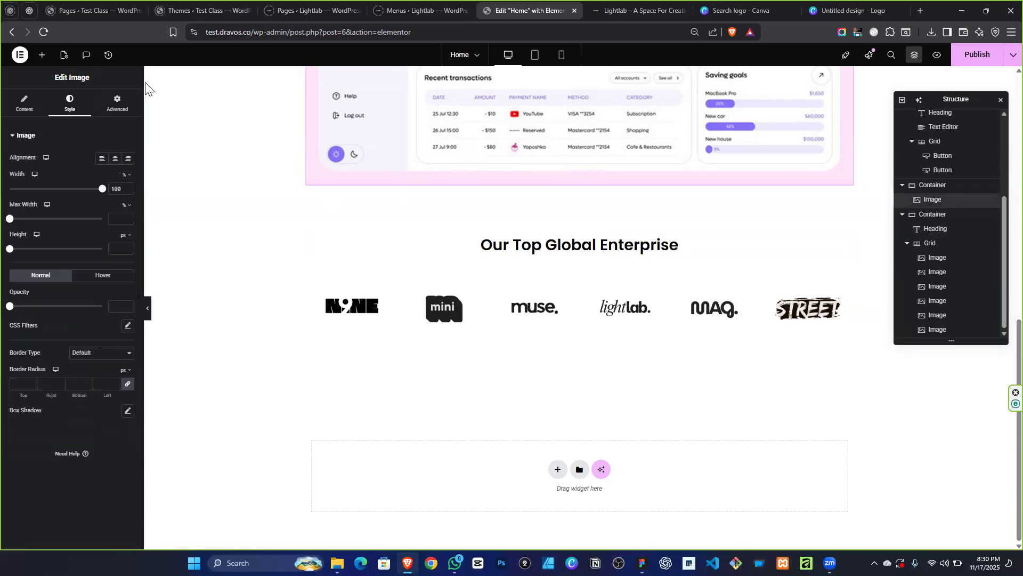
click(127, 410)
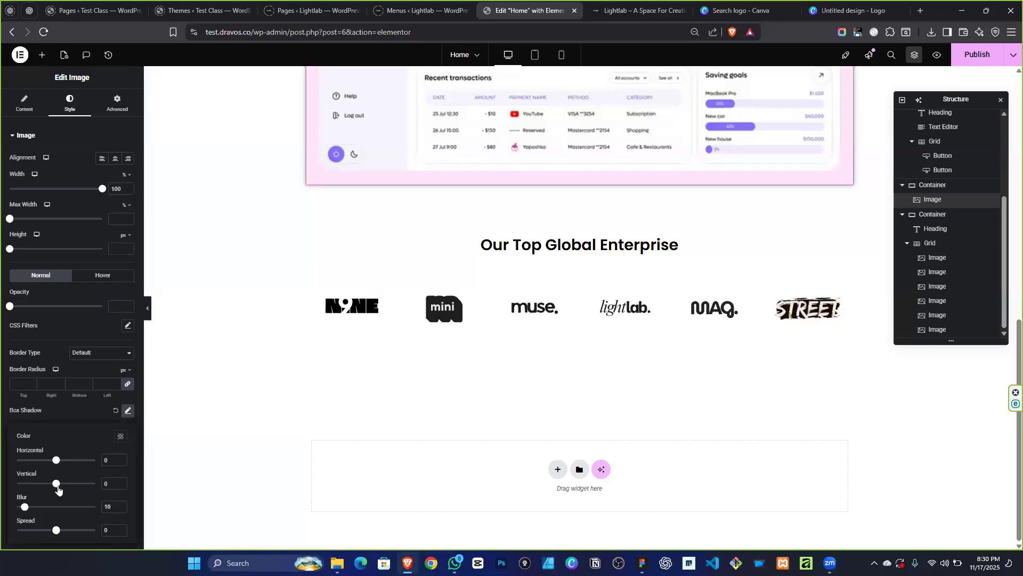
drag(57, 488, 62, 489)
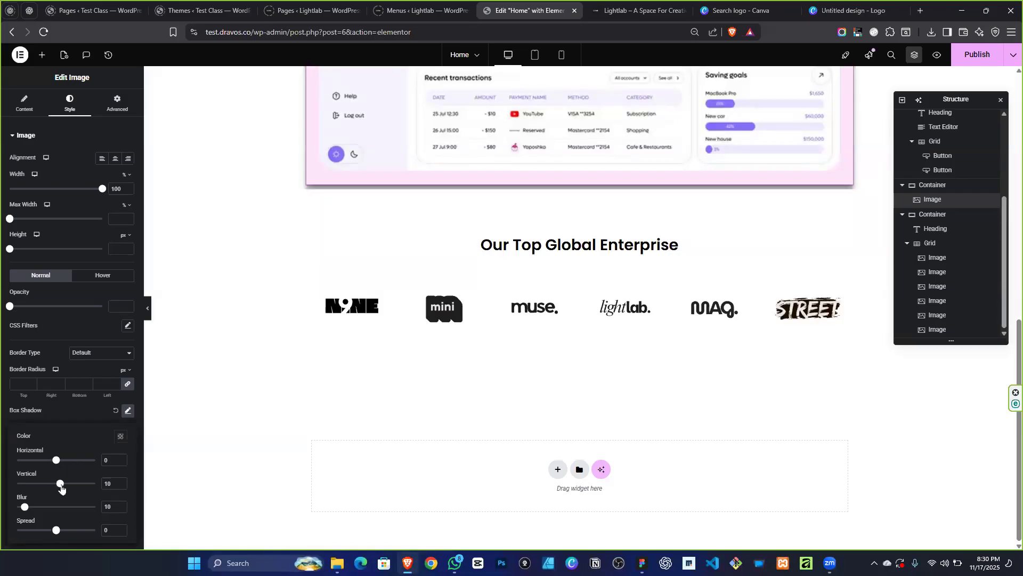
Change the dashboard image's shadow color to a mid grey with 0.32 opacity.
click(122, 436)
drag(134, 375, 69, 339)
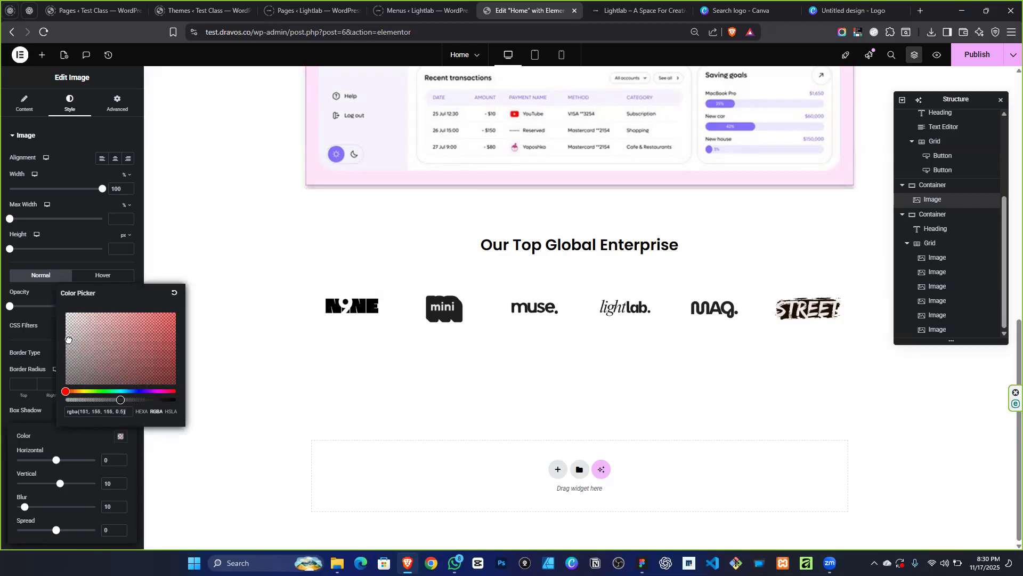
drag(119, 399, 92, 401)
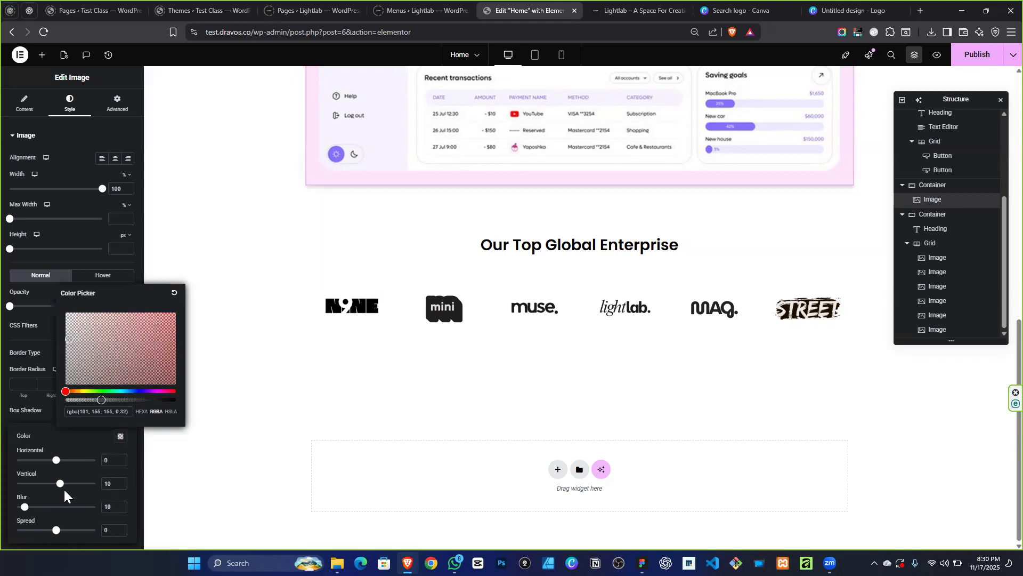
Set the dashboard image's shadow blur to 100 and spread to 17, and review the shadow on the page.
drag(56, 529, 102, 511)
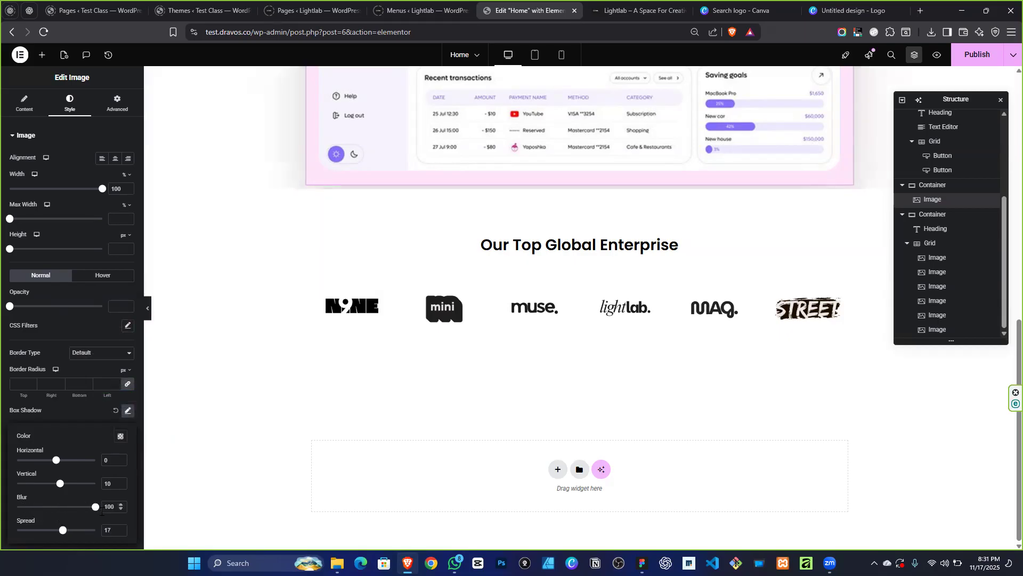
scroll(486, 247, up, 5)
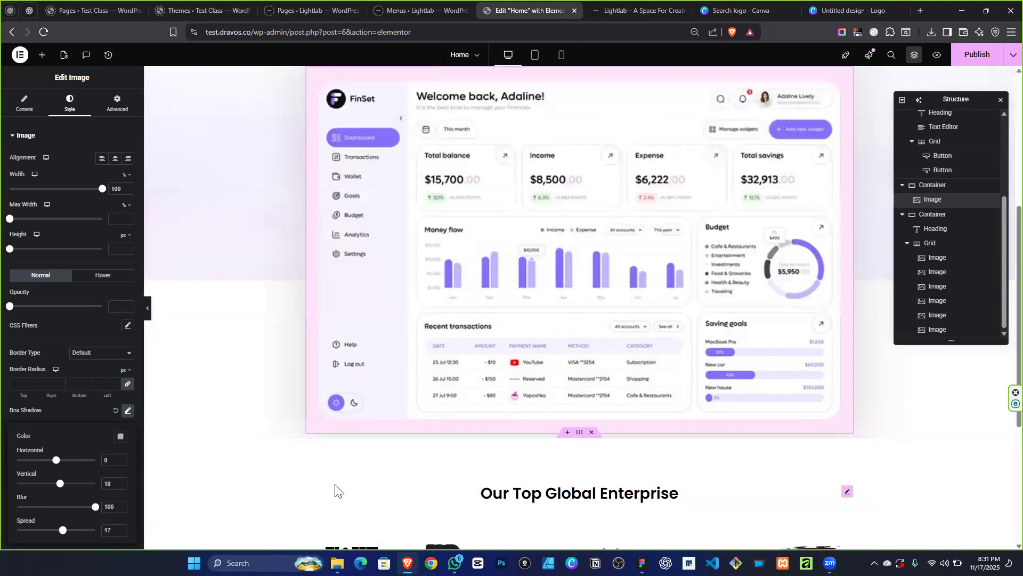
scroll(352, 459, down, 5)
scroll(394, 405, up, 2)
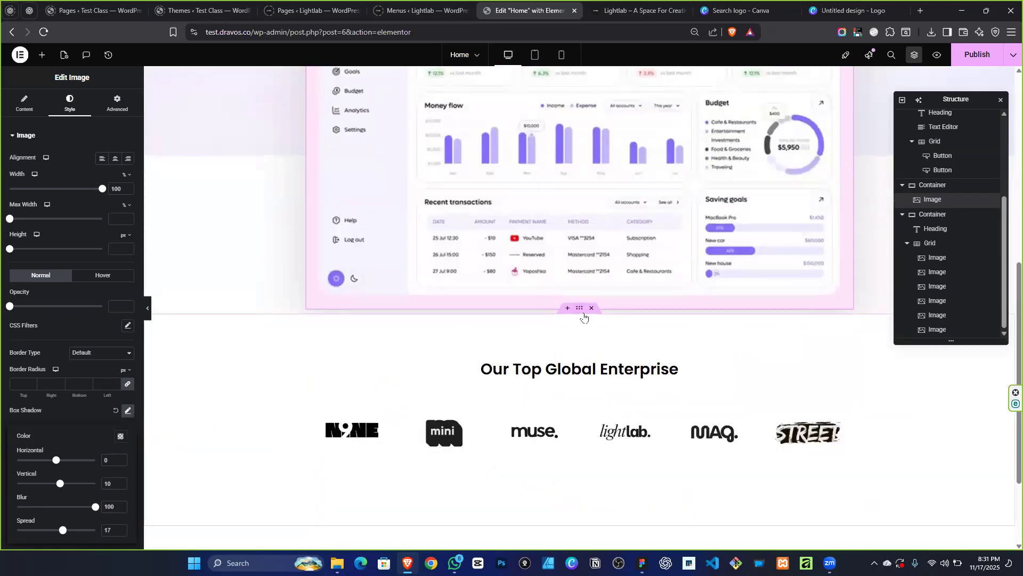
Set the enterprise logo container's bottom padding to 1 px and its top padding to 100 px.
click(583, 315)
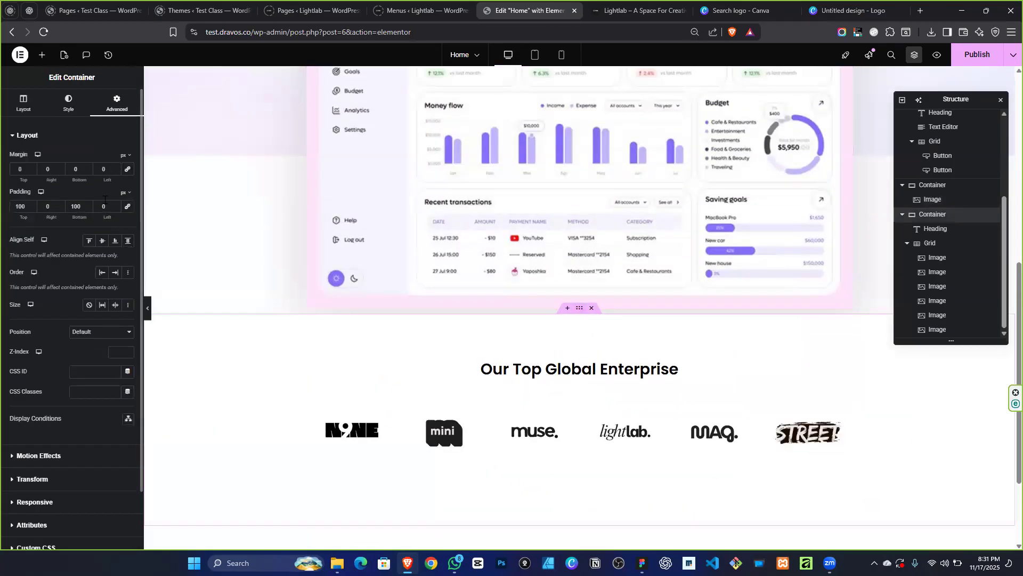
key(BackSpace)
key(BackSpace)
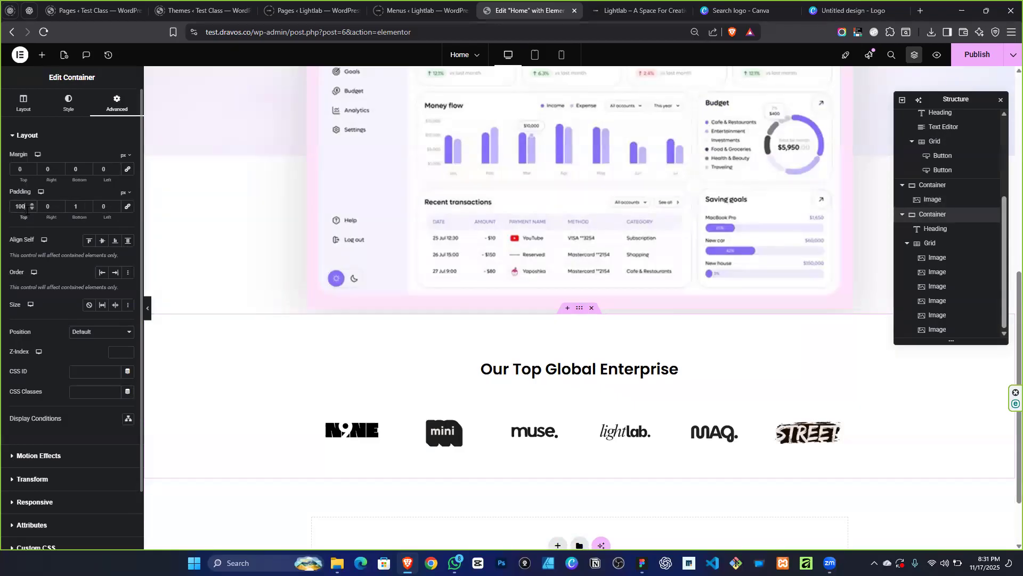
key(BackSpace)
key(BackSpace)
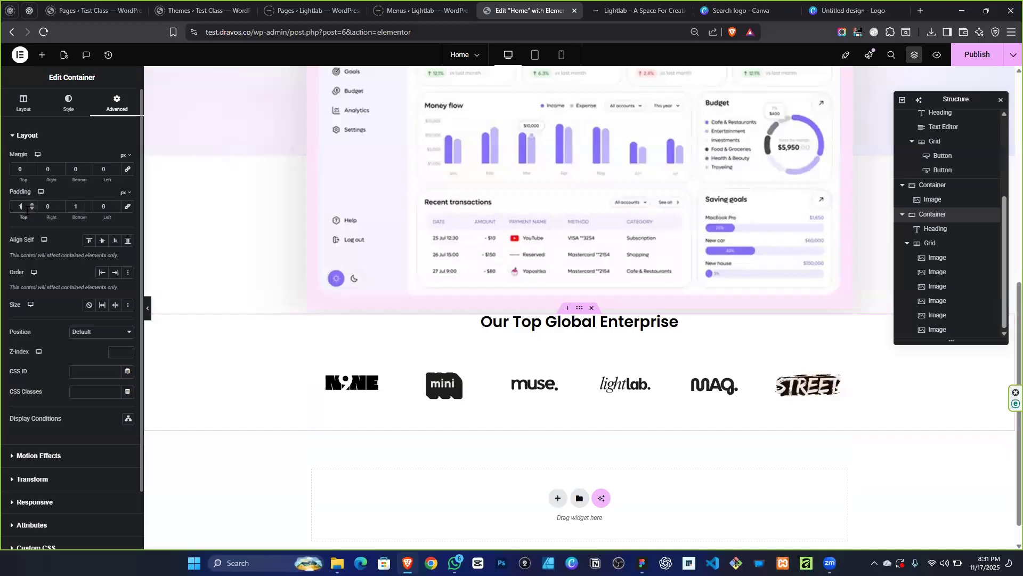
text(0)
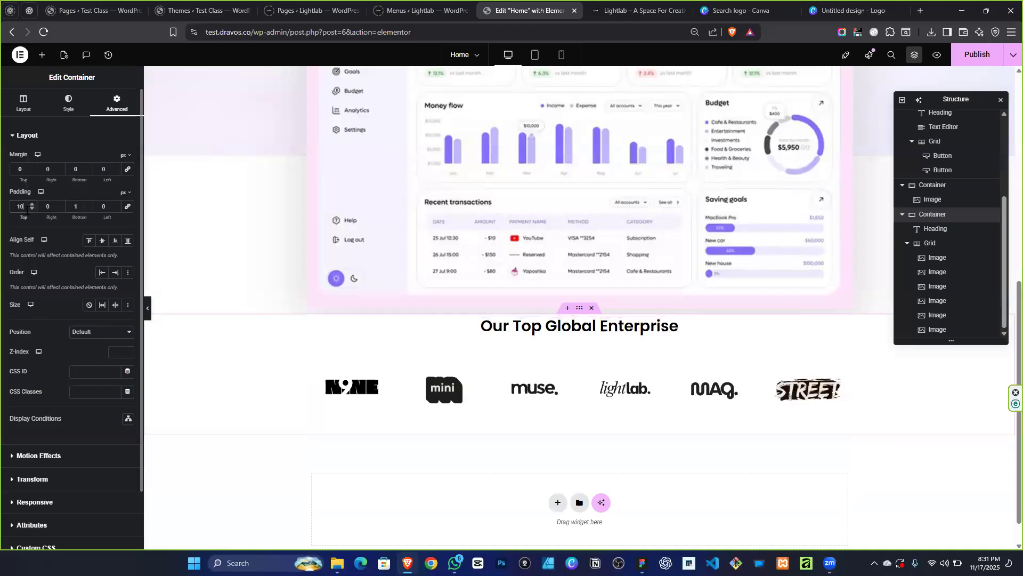
text(0)
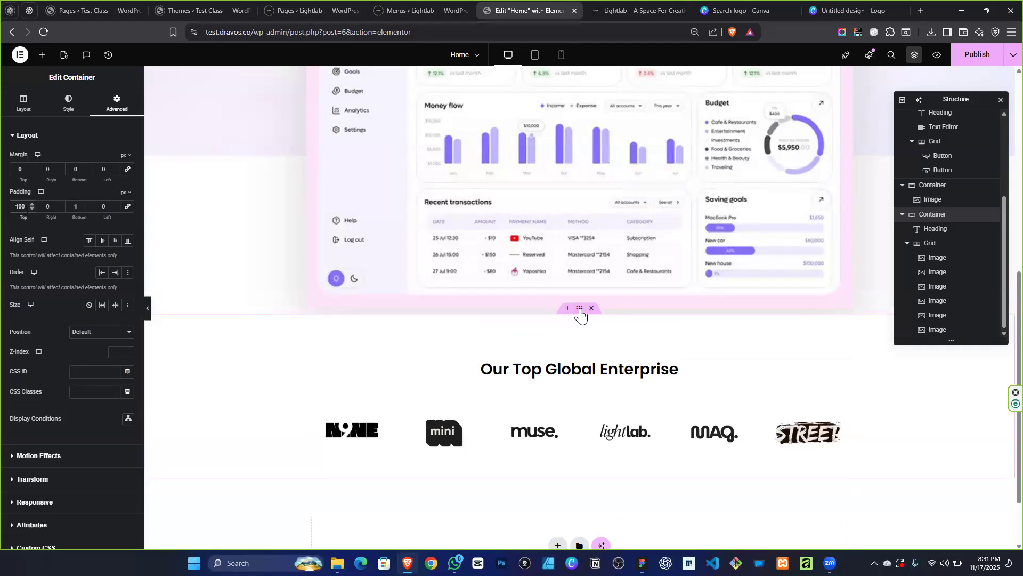
Set the dashboard image container's top padding to 10 px and bottom padding to 100 px, unlinked from zero side padding.
scroll(235, 208, up, 7)
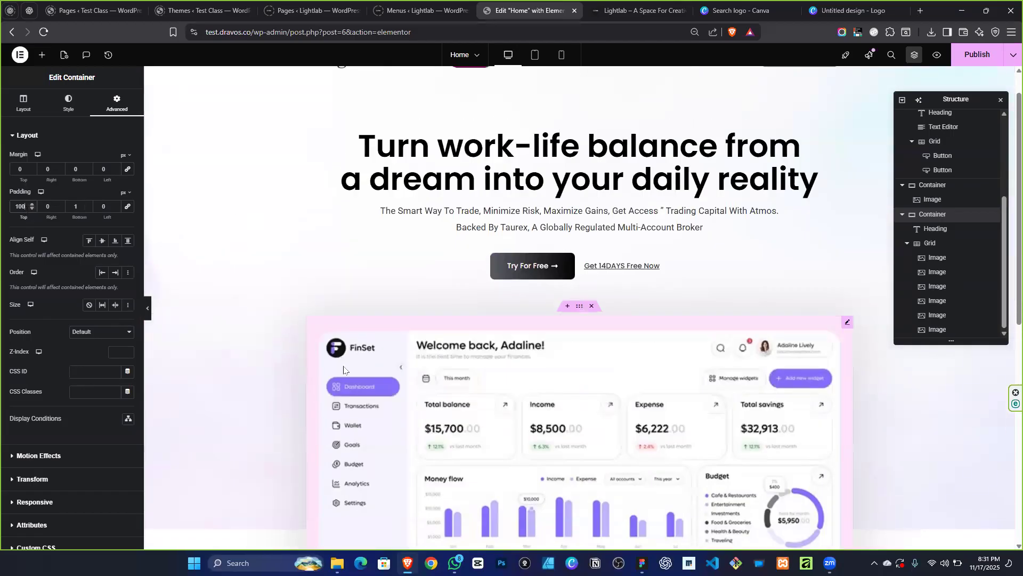
click(580, 306)
scroll(588, 219, down, 7)
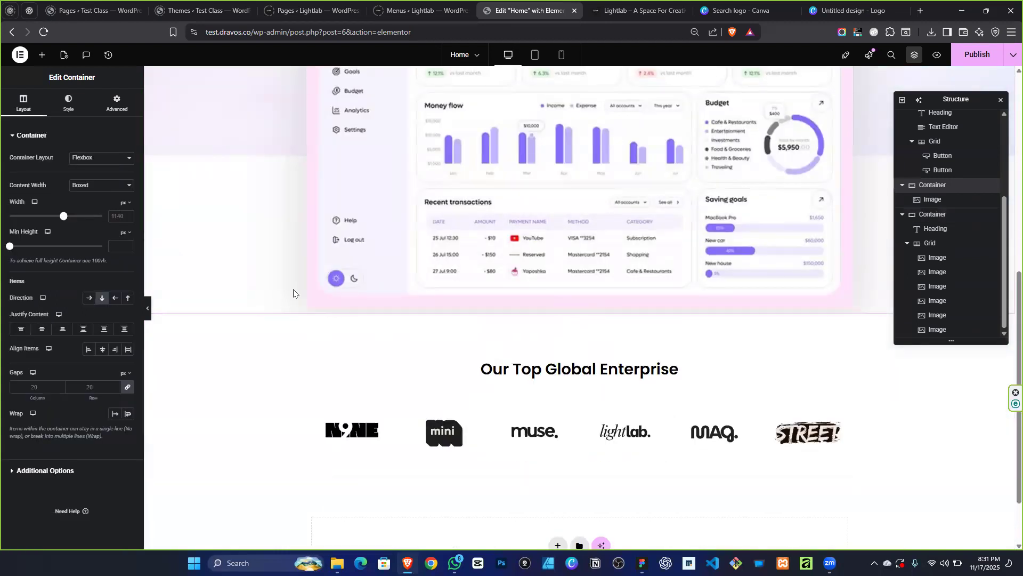
click(116, 102)
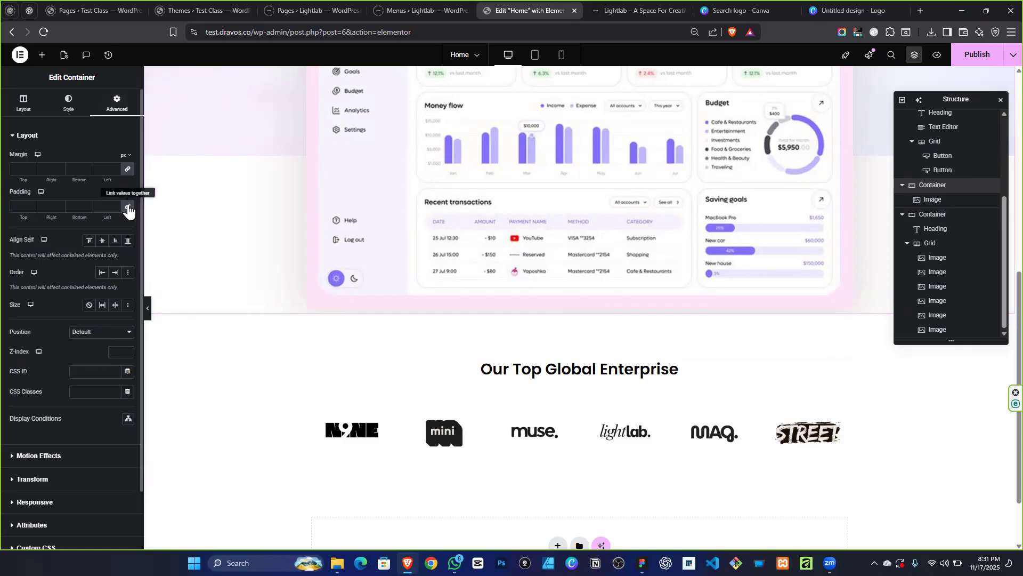
click(21, 206)
text(0)
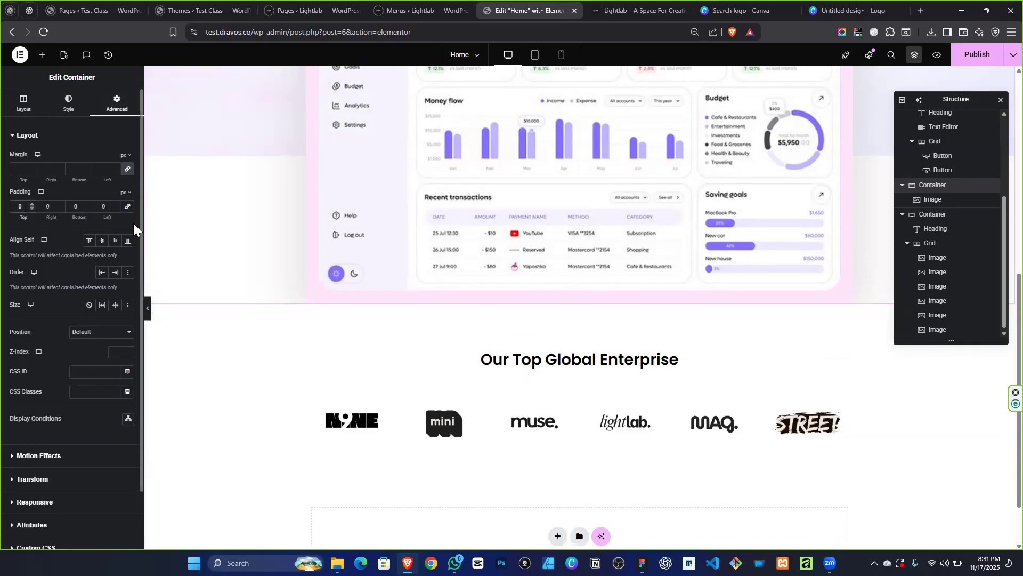
text(10)
click(78, 206)
text(110)
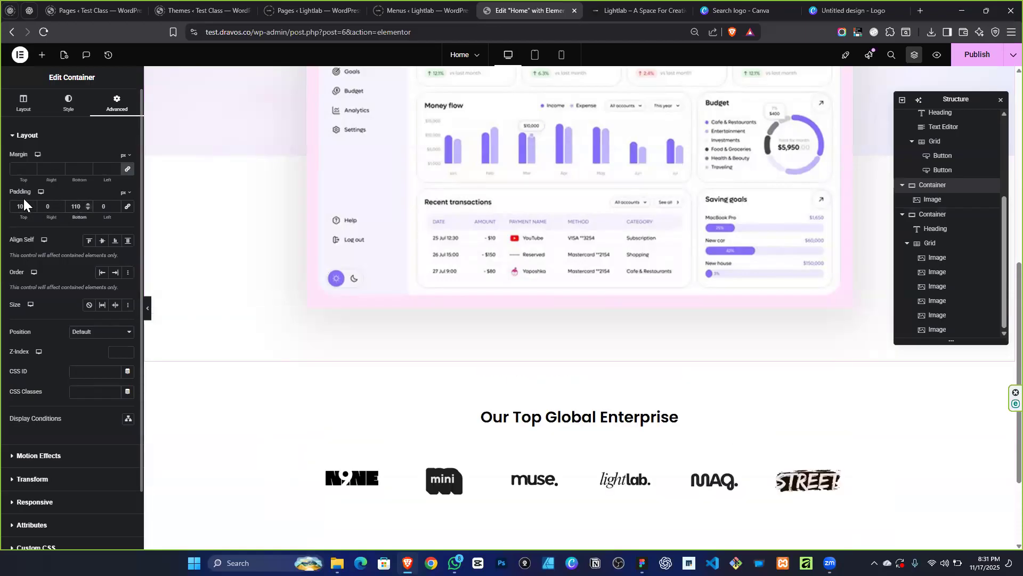
key(BackSpace)
text(0)
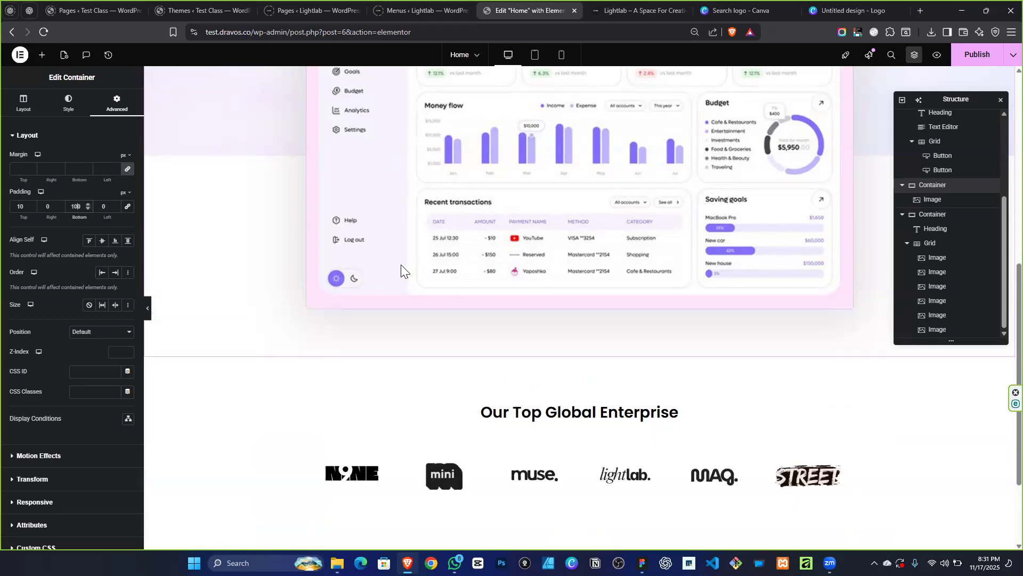
Review the spacing around the dashboard image, hiding the page structure overview, and open the image's box shadow settings.
scroll(320, 368, down, 2)
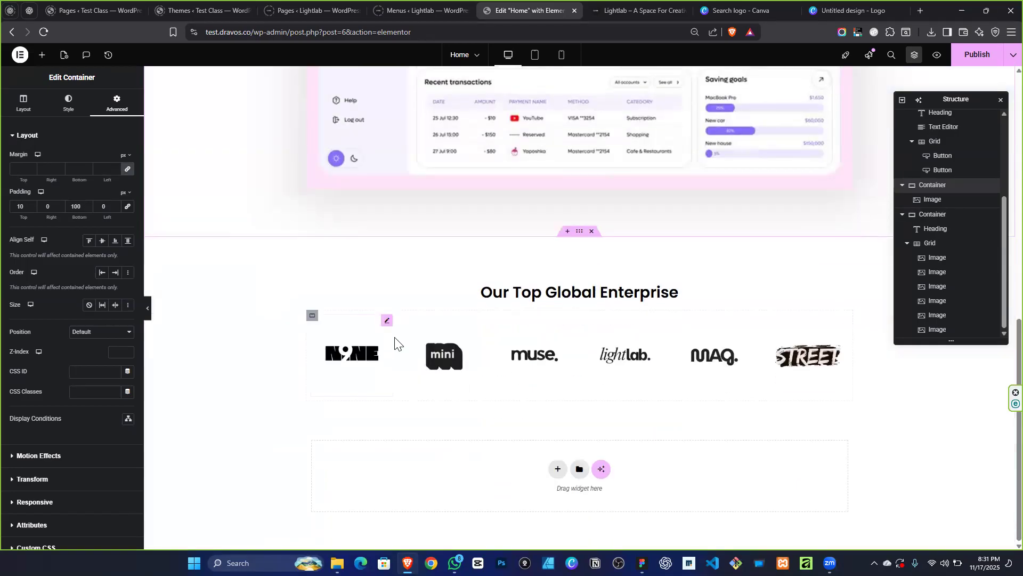
scroll(613, 315, up, 10)
scroll(576, 256, down, 6)
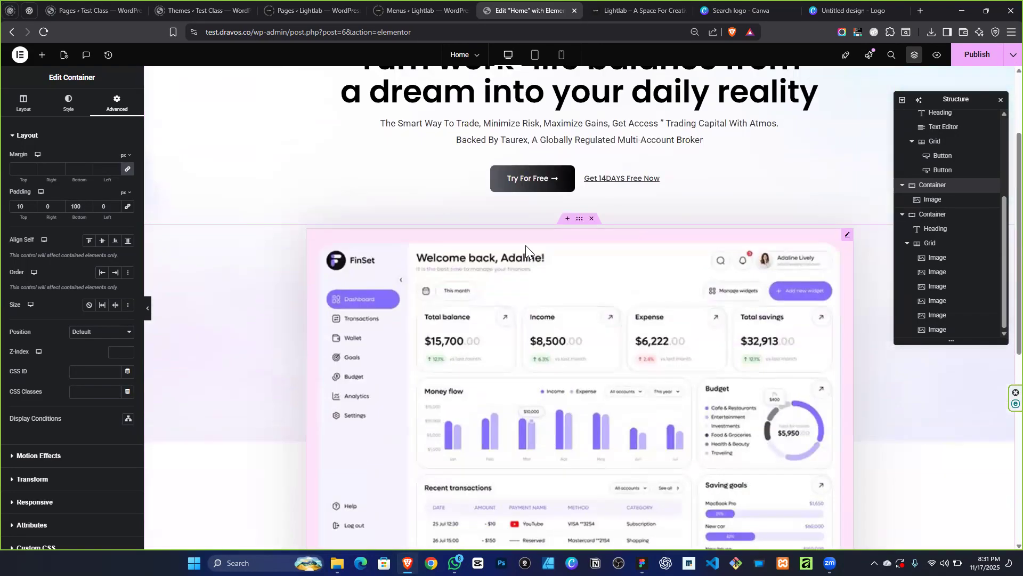
scroll(533, 288, down, 2)
scroll(479, 269, up, 6)
click(1000, 100)
scroll(642, 166, down, 2)
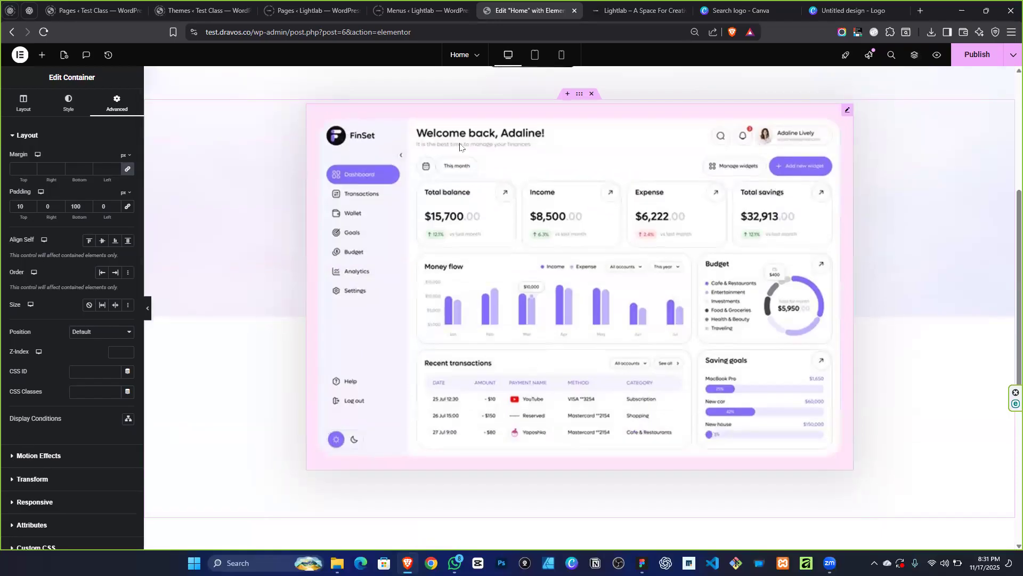
click(346, 251)
click(128, 411)
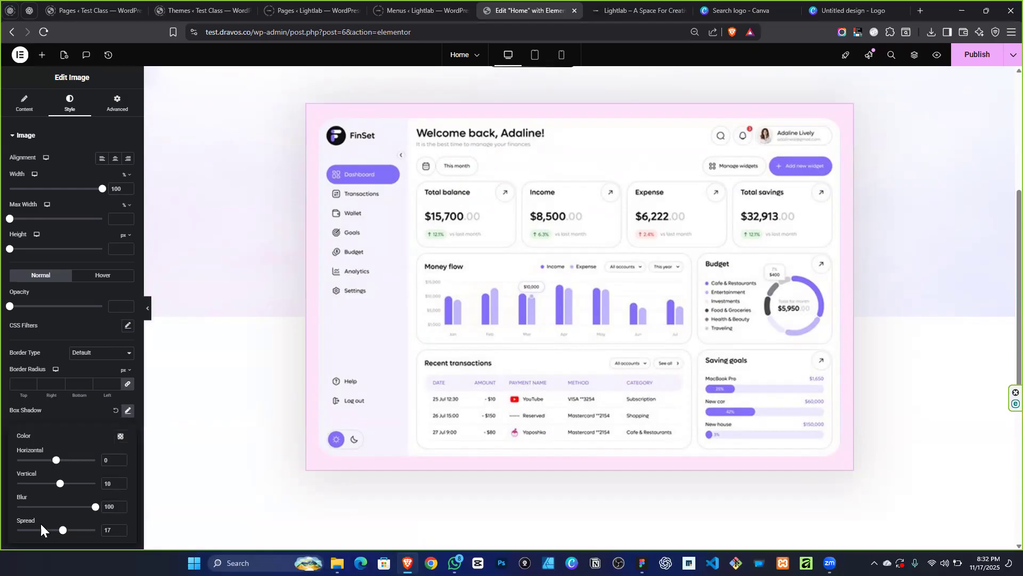
Reduce the dashboard image's shadow spread to -32, then raise it to -3.
drag(63, 530, 40, 531)
scroll(571, 270, down, 5)
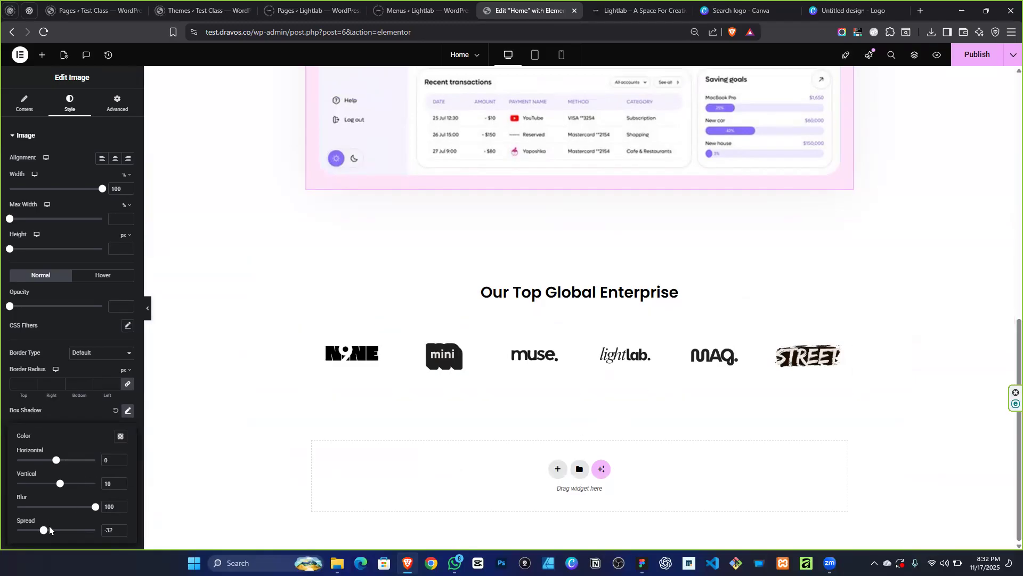
drag(42, 530, 55, 530)
Change the dashboard image's shadow color to a very dark purple with 0.46 opacity.
click(119, 437)
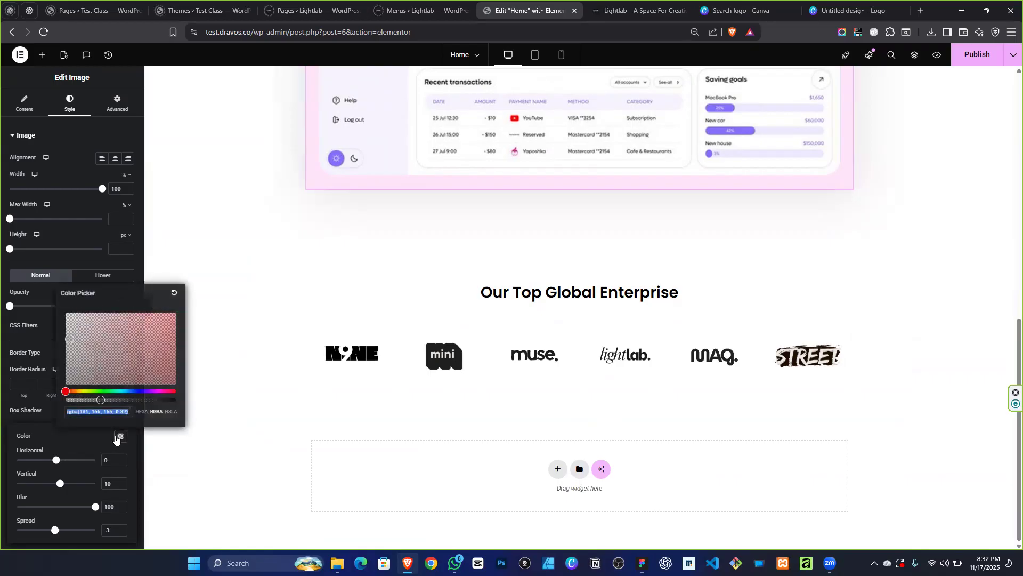
click(103, 400)
drag(113, 400, 156, 400)
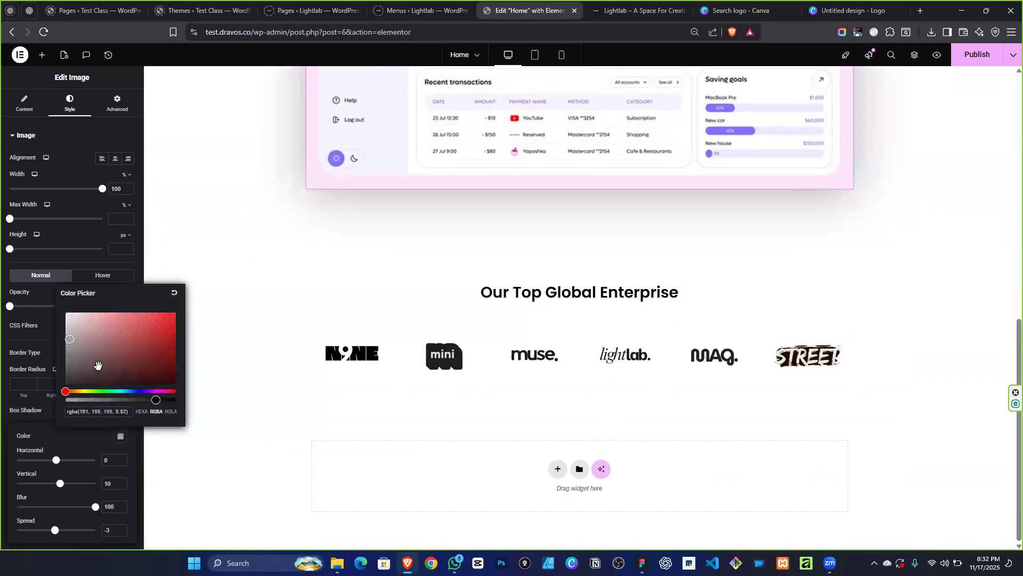
drag(81, 372, 69, 360)
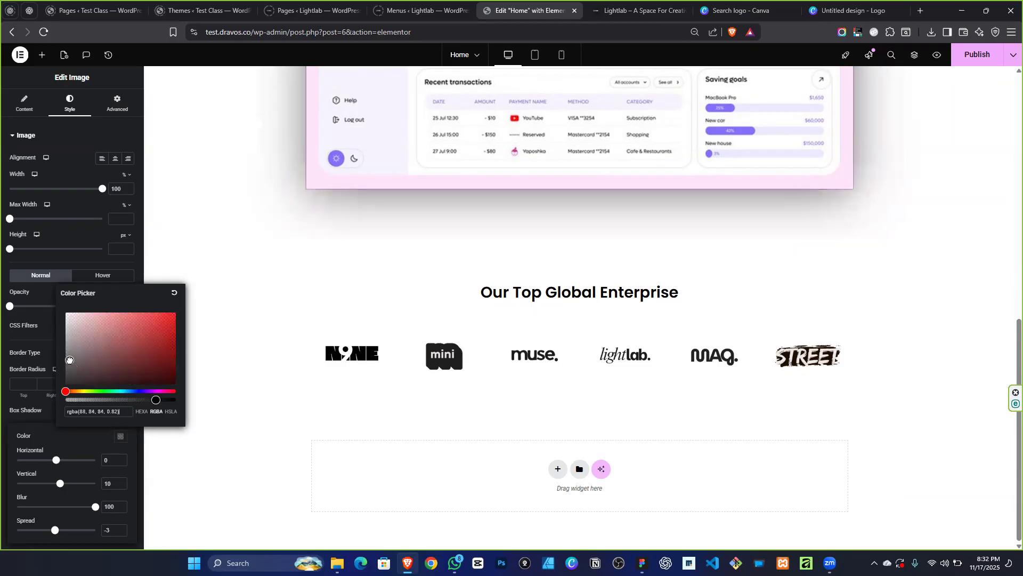
click(150, 391)
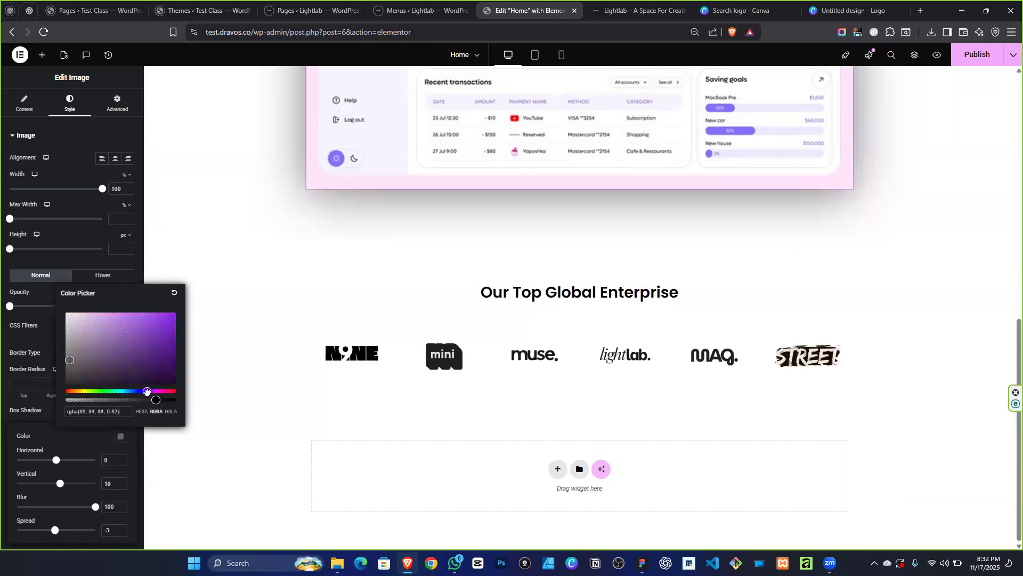
drag(102, 359, 114, 403)
click(131, 374)
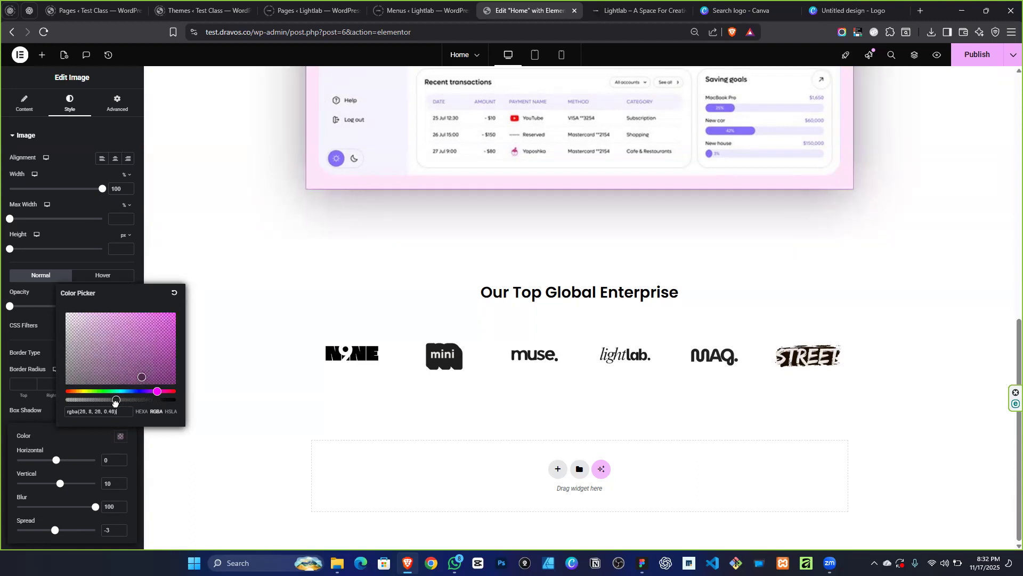
Set the dashboard image's shadow spread to -39 and publish the page.
key(ctrl+minus)
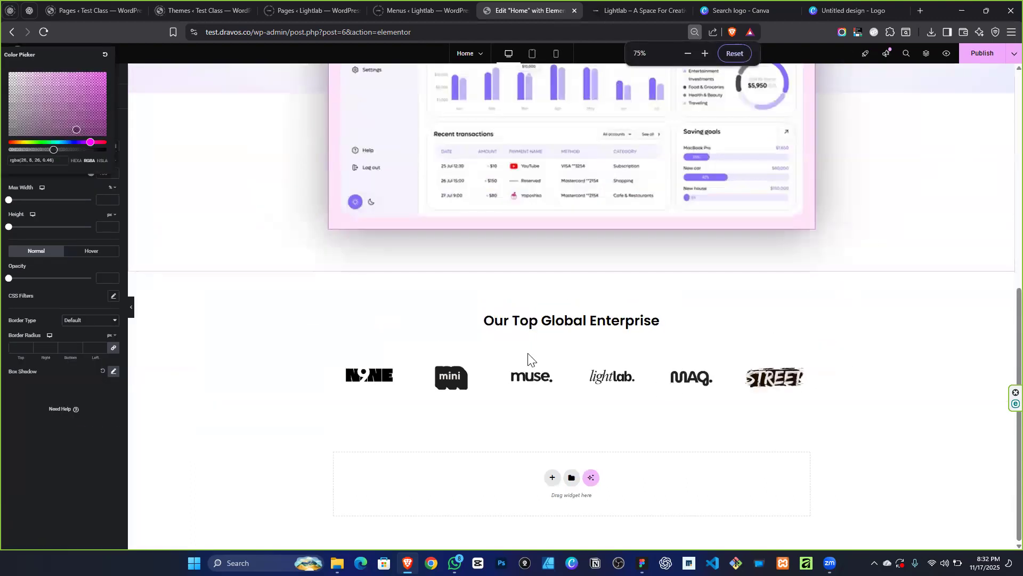
key(ctrl+minus)
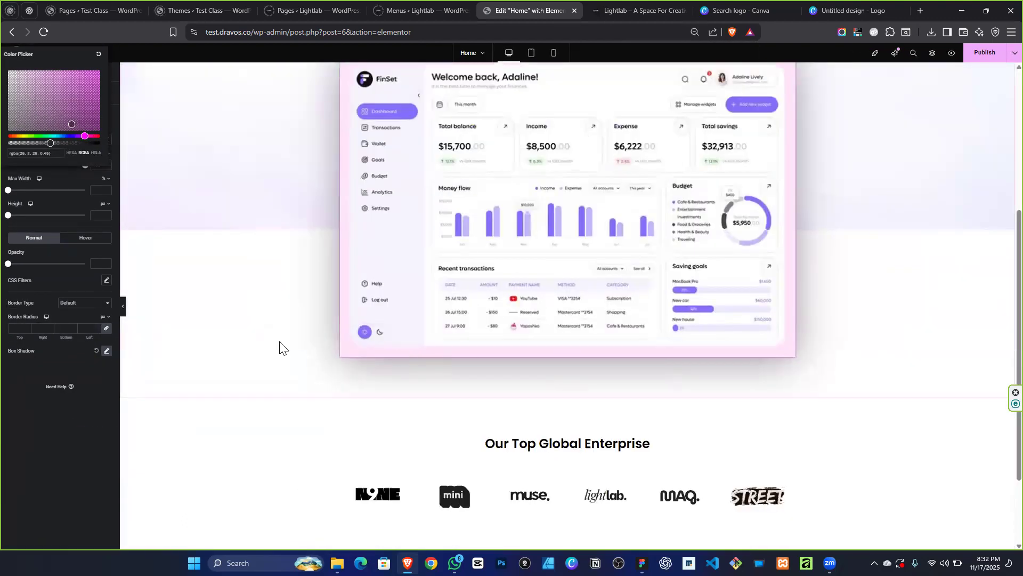
click(106, 351)
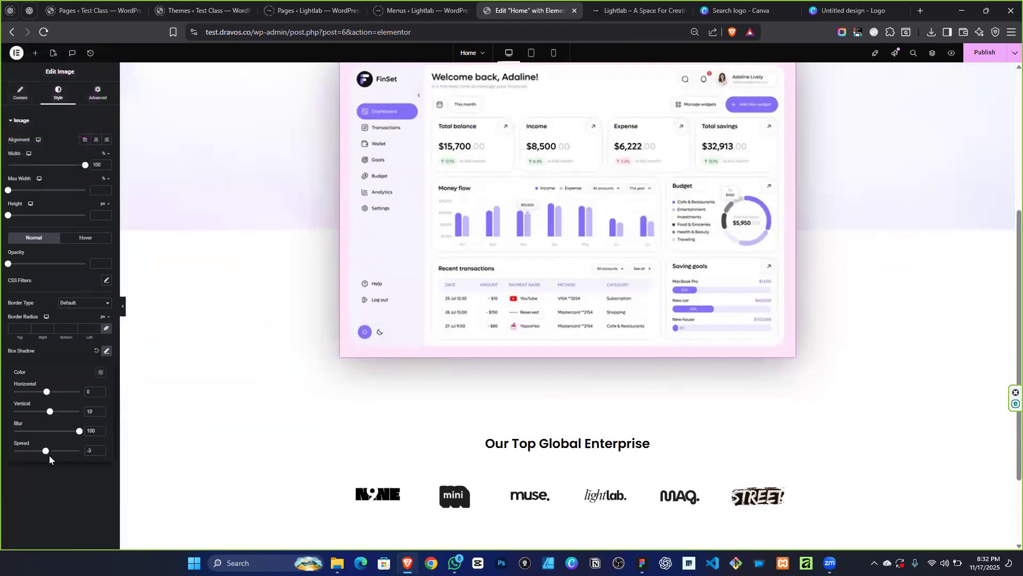
mouse_move(48, 452)
mouse_down()
mouse_move(19, 450)
mouse_move(32, 450)
mouse_up()
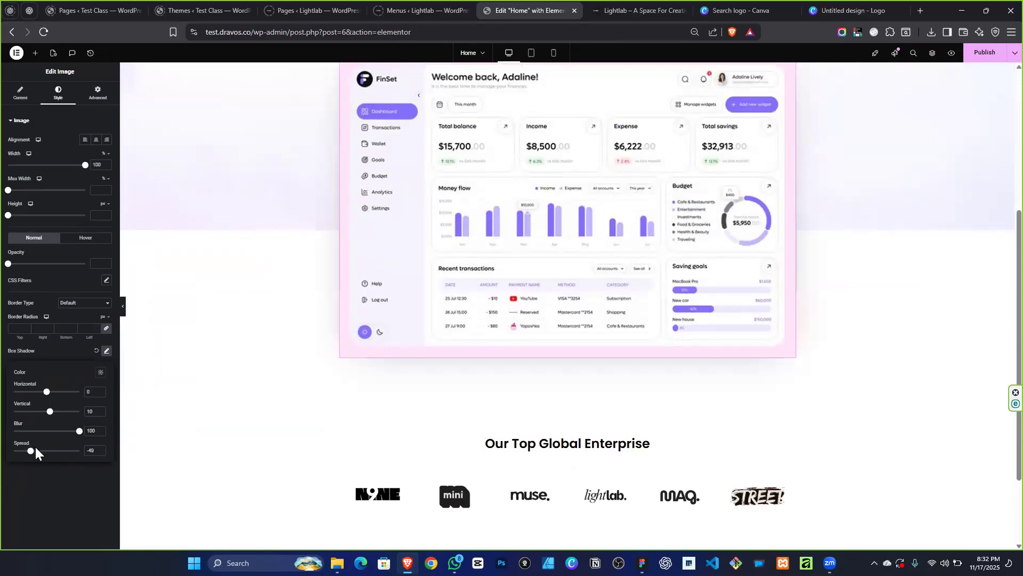
drag(35, 452, 36, 452)
scroll(299, 358, down, 2)
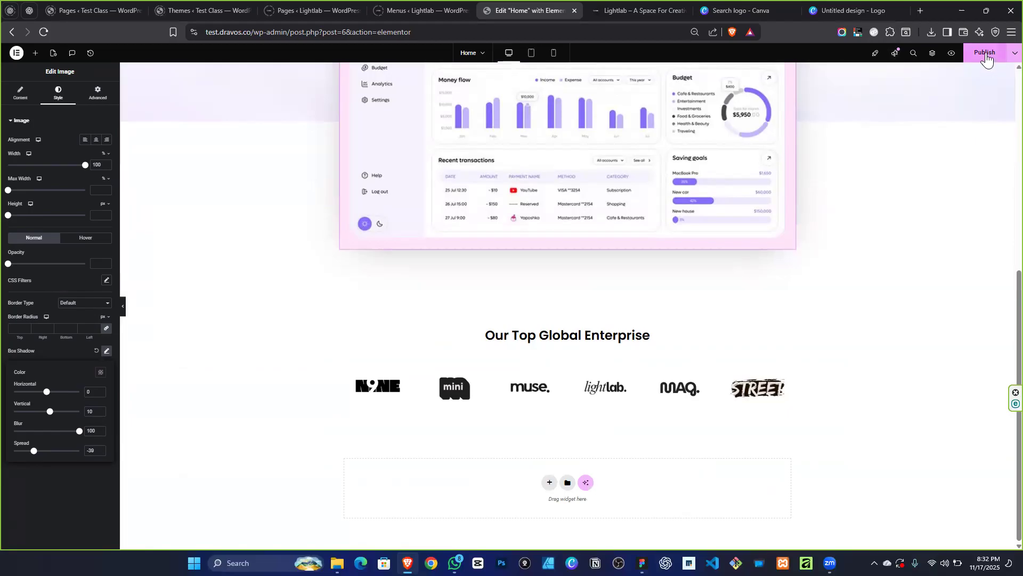
Switch to the Figma reference and examine the layout of the sections below the top global enterprise logos.
key(alt+Tab)
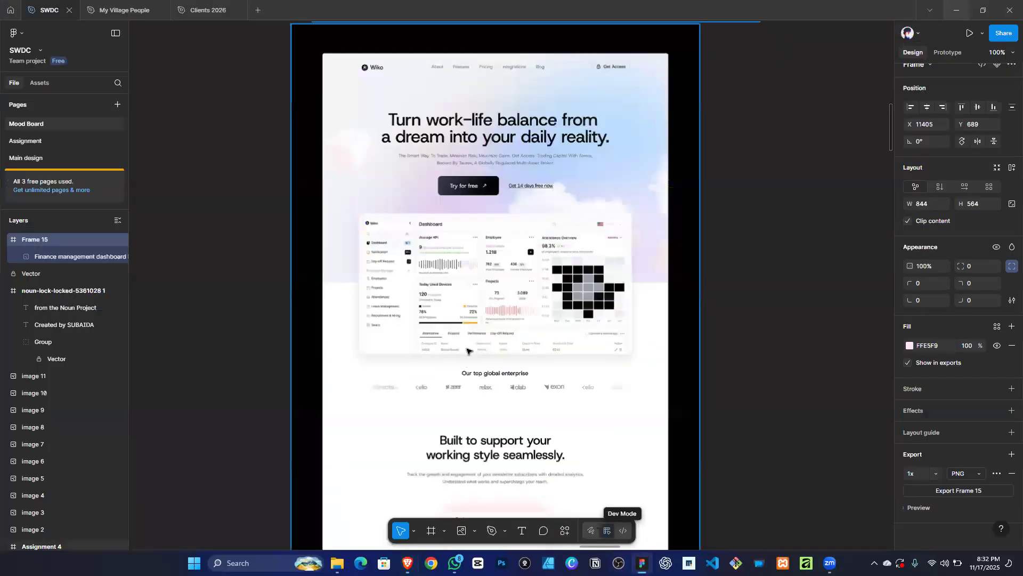
scroll(467, 352, down, 2)
scroll(420, 324, down, 4)
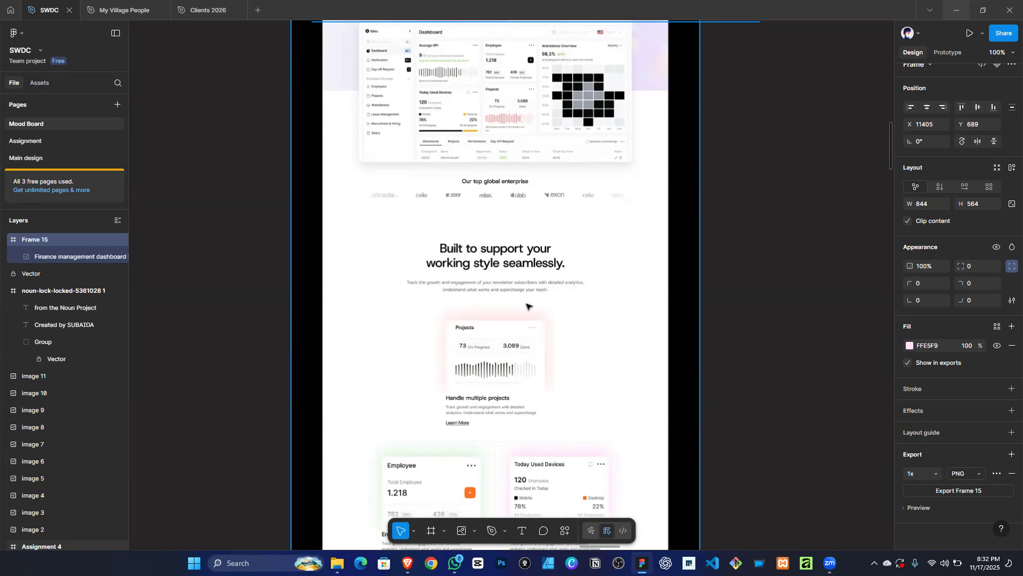
scroll(509, 248, down, 10)
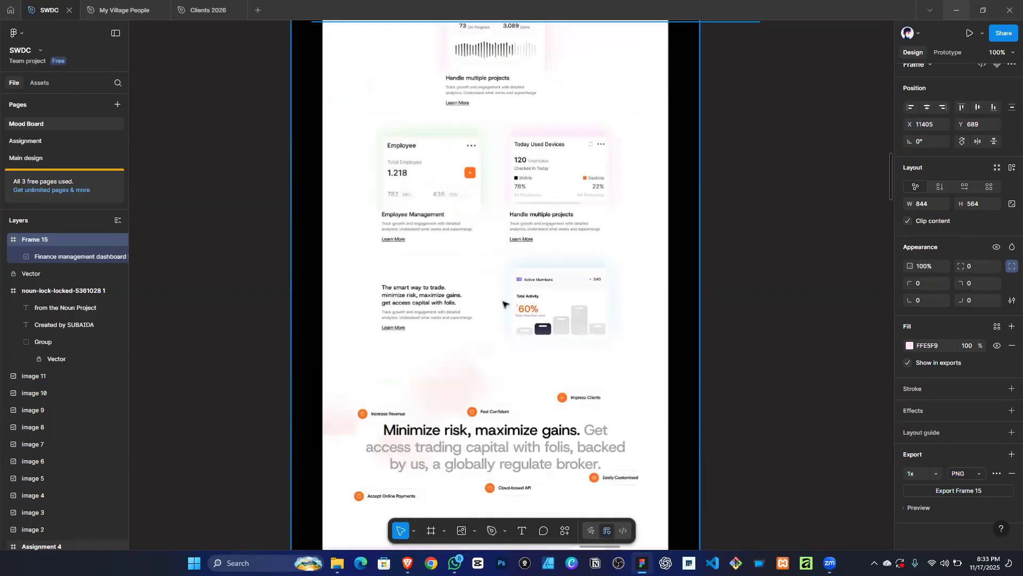
scroll(474, 288, down, 2)
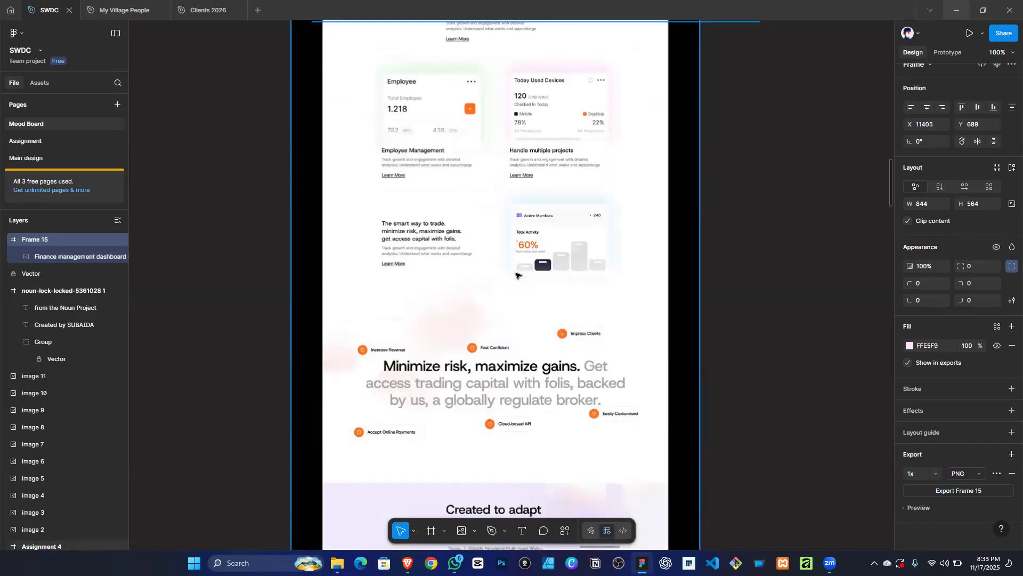
scroll(516, 274, up, 8)
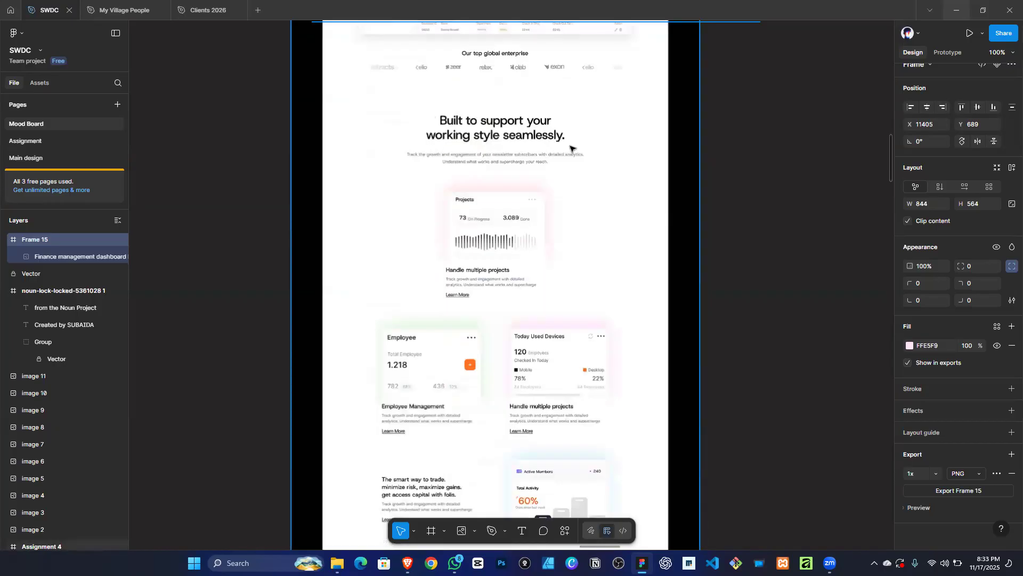
Switch back to Elementor and add an empty single-column Flexbox container below the enterprise logo section.
key(alt+Tab)
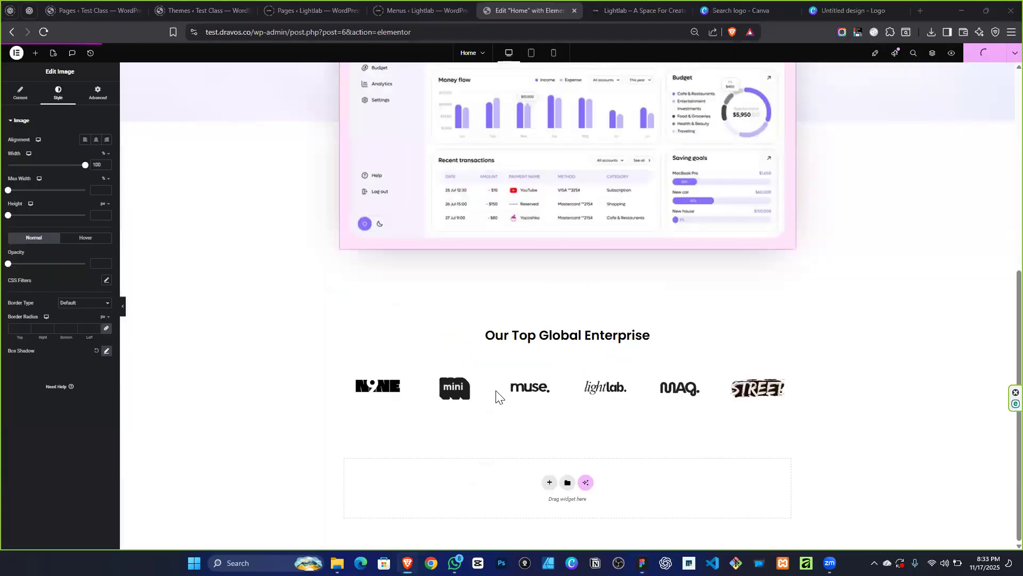
click(549, 482)
click(538, 509)
click(447, 462)
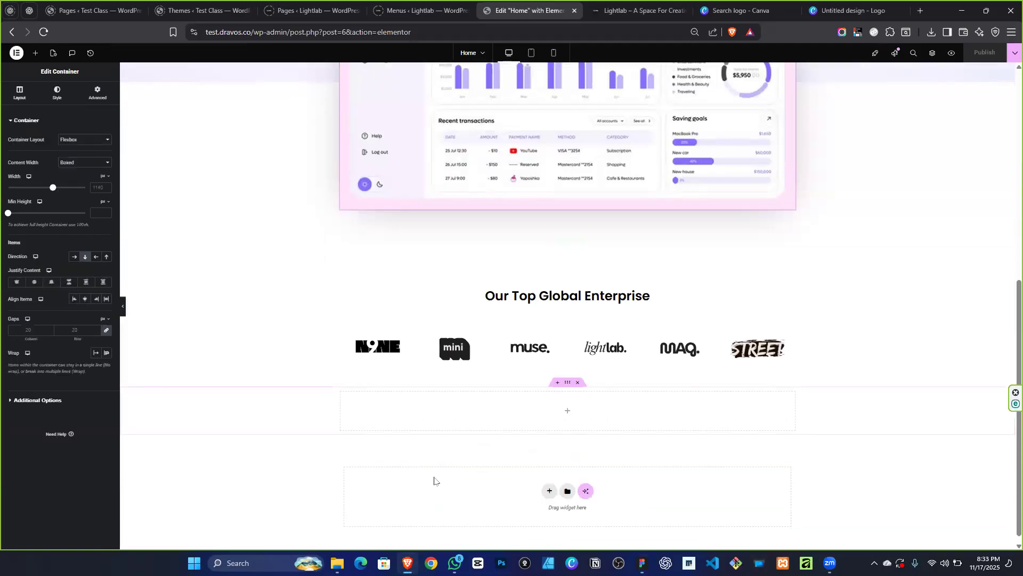
Insert a Heading widget into the new container and switch to Figma to check the reference heading.
click(35, 53)
drag(32, 220, 555, 471)
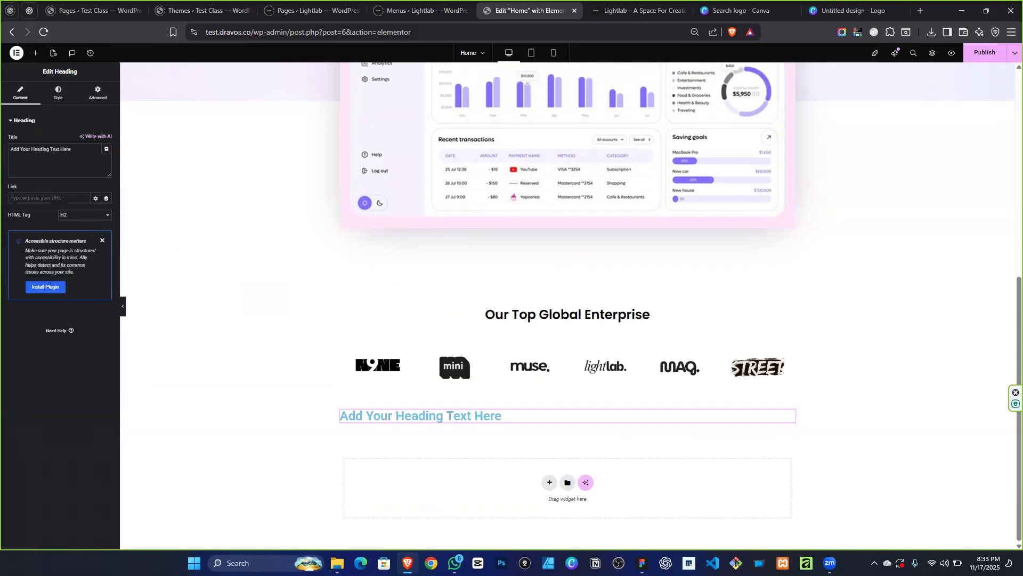
key(alt+Tab)
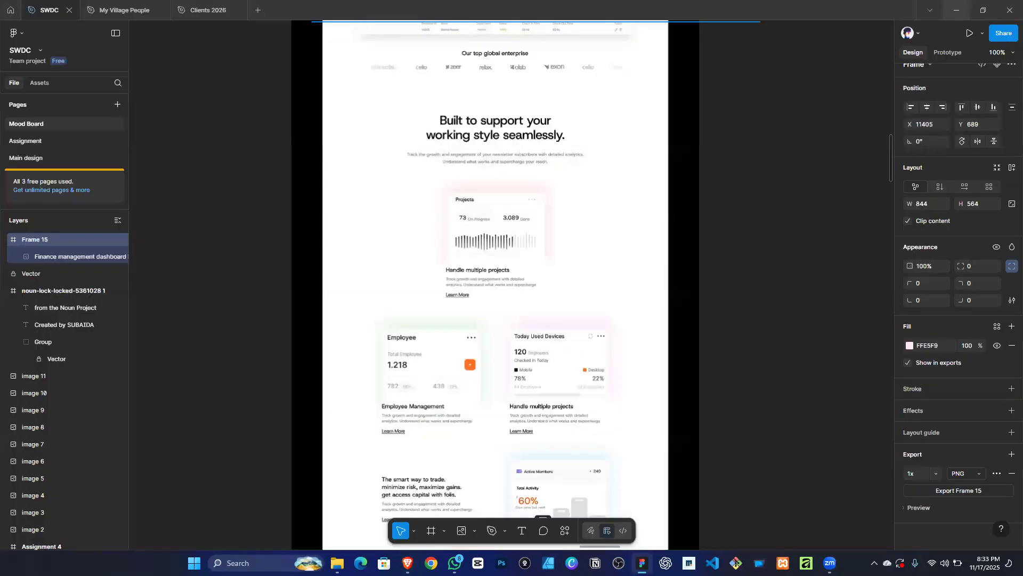
Return to Elementor and set the new heading's title to "Built To Support Your Working Style Seamlessly".
key(super+Down)
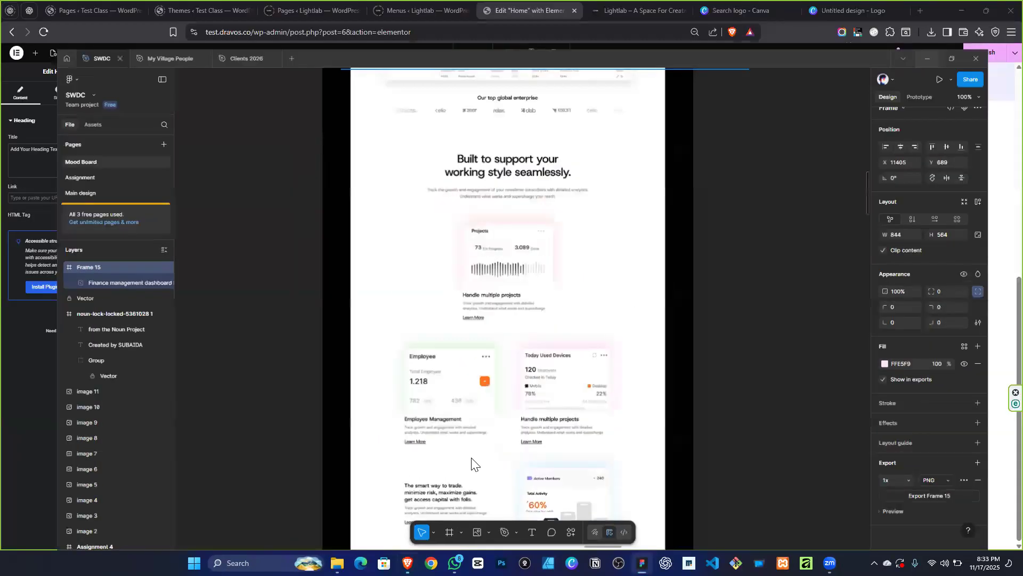
click(46, 166)
key(ctrl+a)
text(Bui)
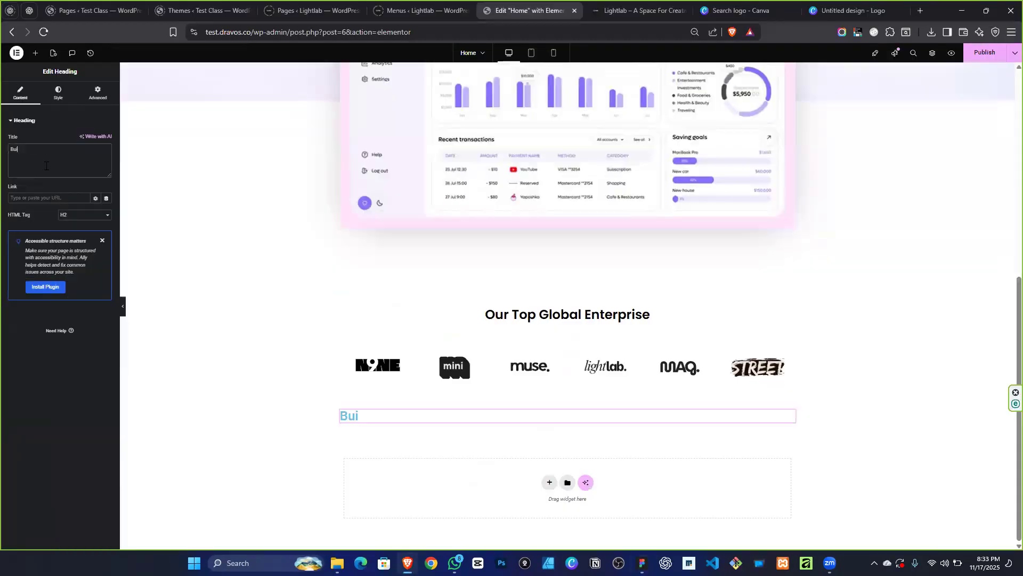
text(lt To Support Your Working Style Sy)
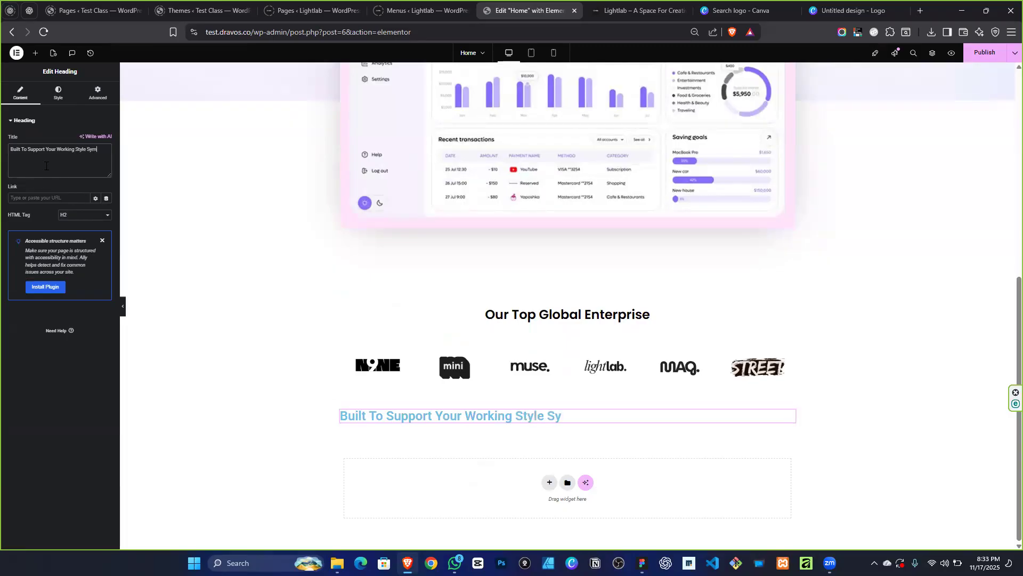
text(mlessly)
Center the heading and enlarge its font size to about 79 px, comparing it with the Figma reference.
click(58, 93)
click(84, 140)
click(107, 162)
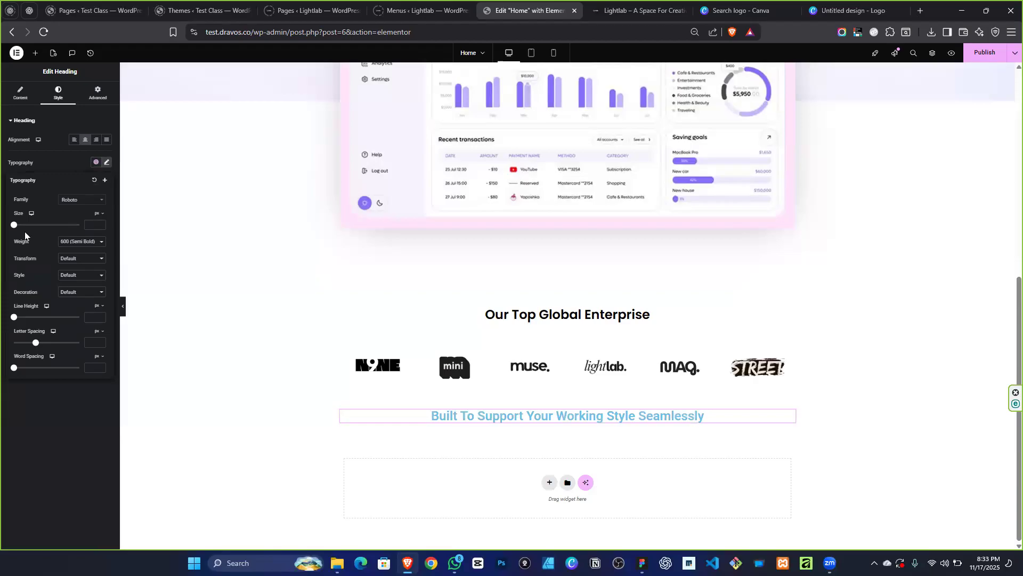
drag(16, 229, 39, 227)
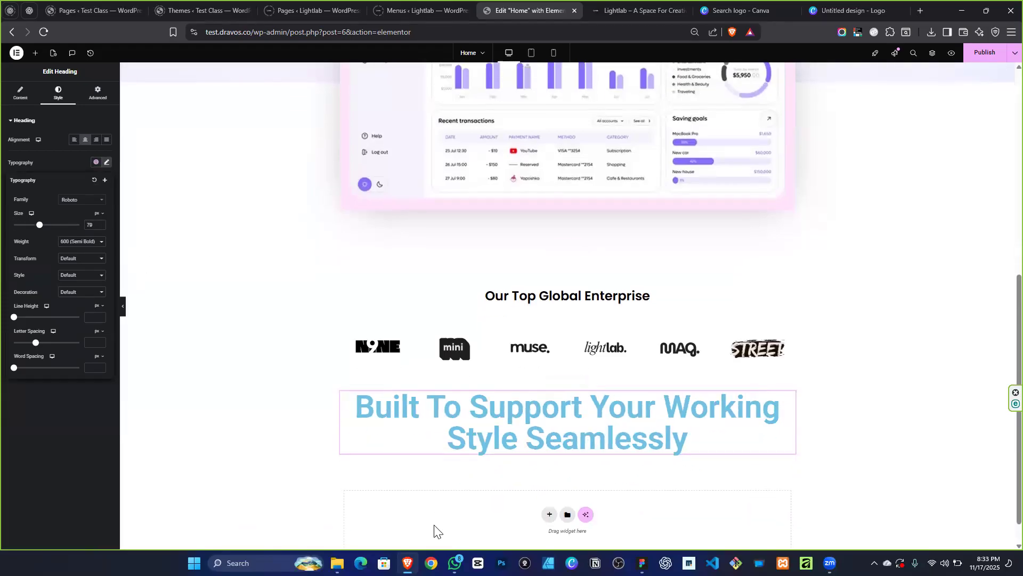
key(alt+Tab)
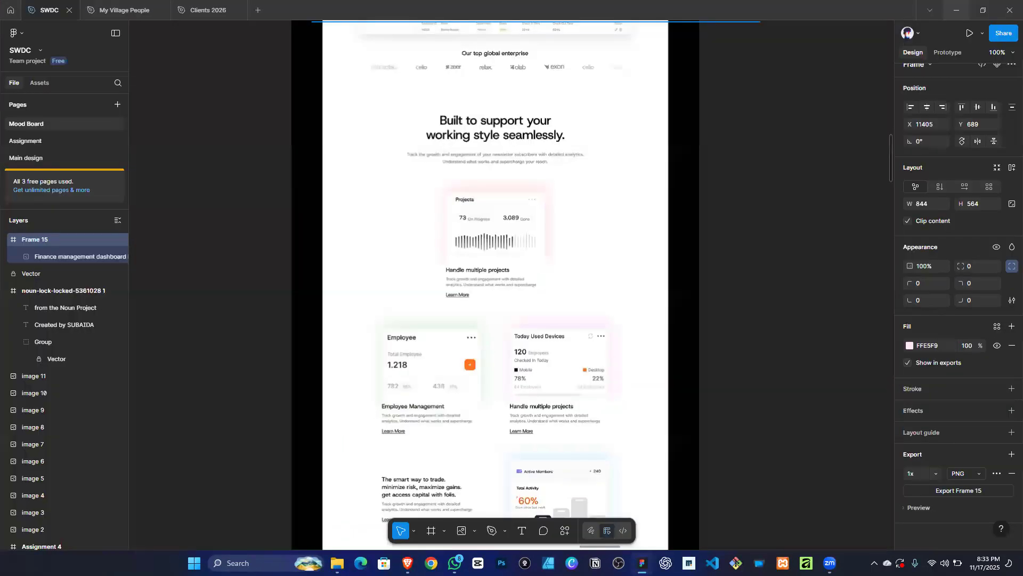
key(alt+Tab)
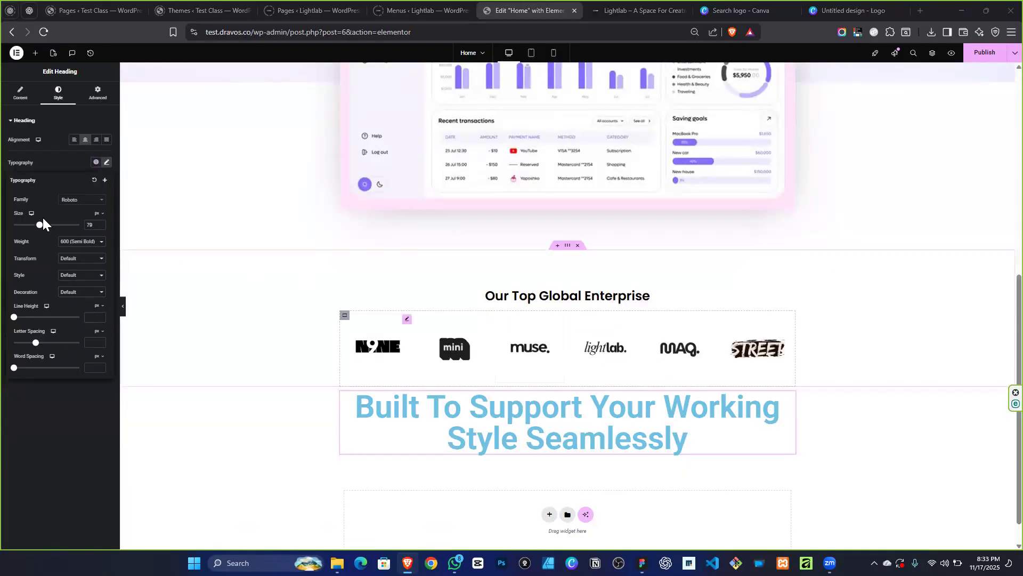
click(16, 105)
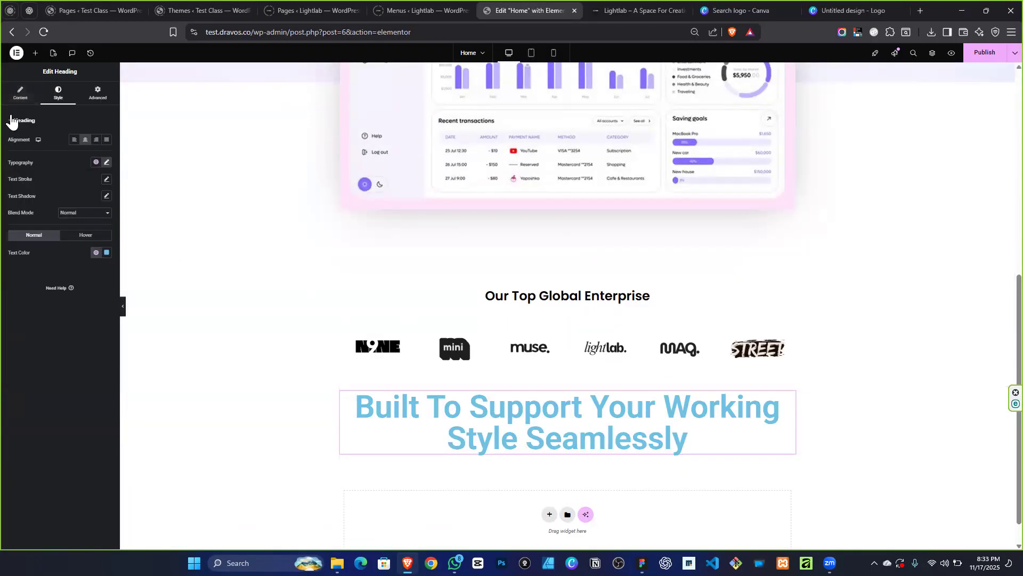
Insert a <br> line break before "Working" in the heading title.
click(21, 93)
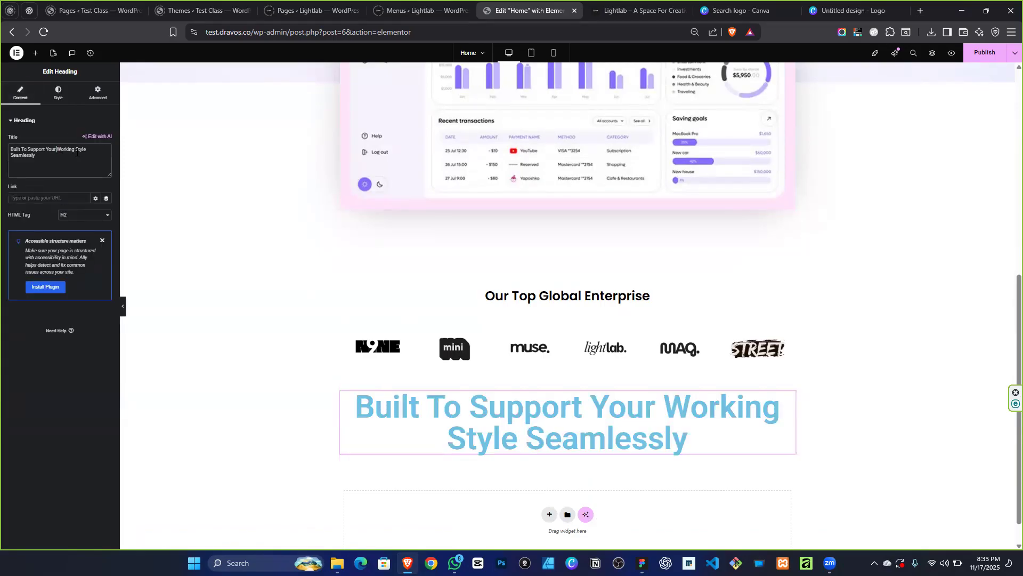
text(<br)
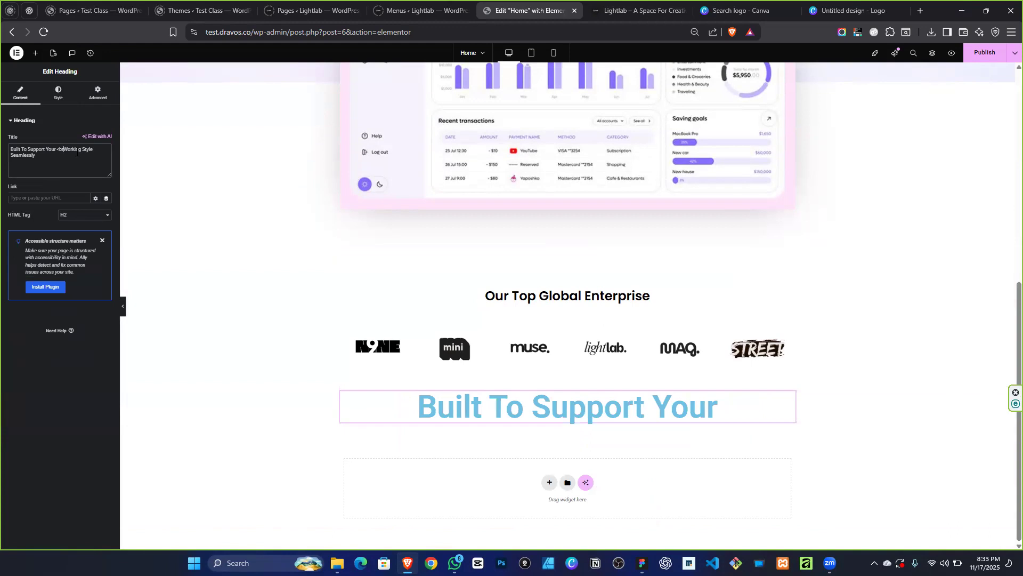
text(>)
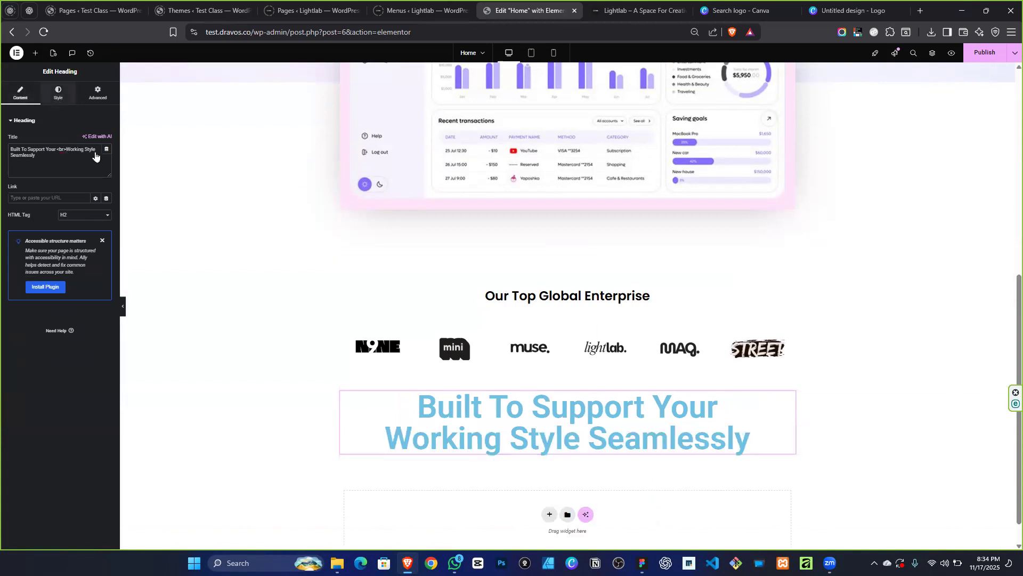
Set the font size of the "Built To Support Your Working Style Seamlessly" heading to 62 px.
click(58, 94)
click(107, 163)
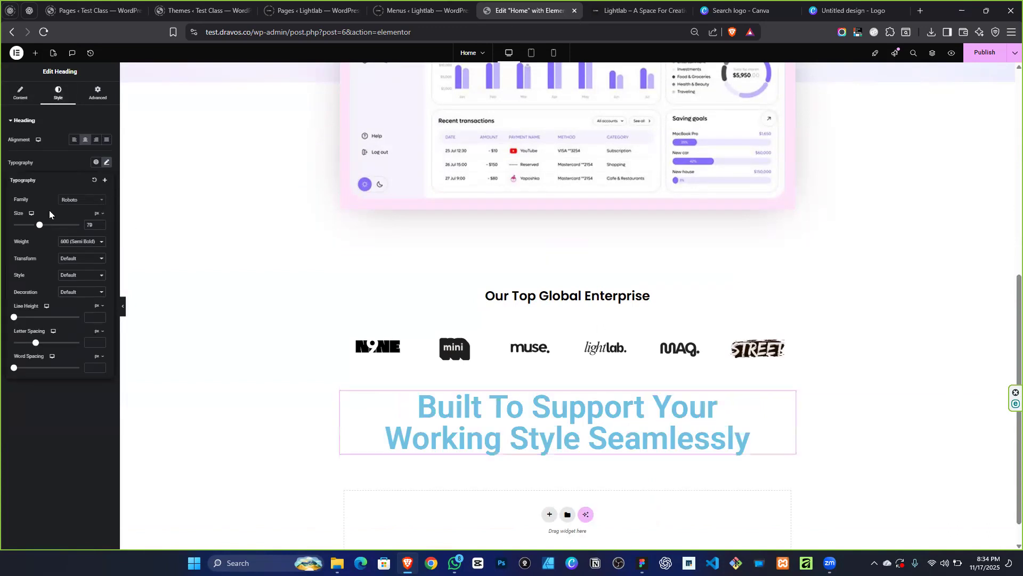
drag(41, 228, 35, 226)
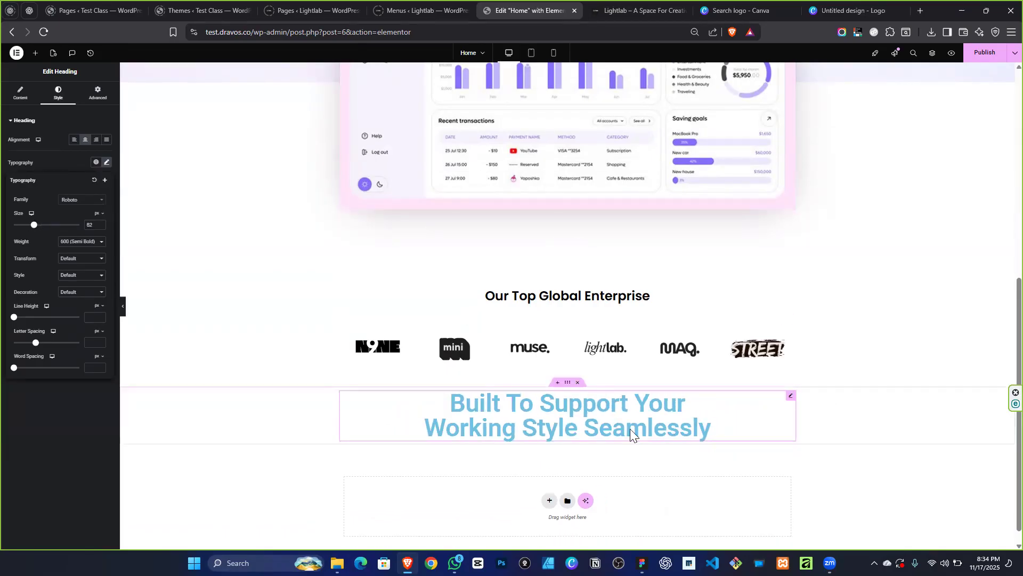
click(70, 150)
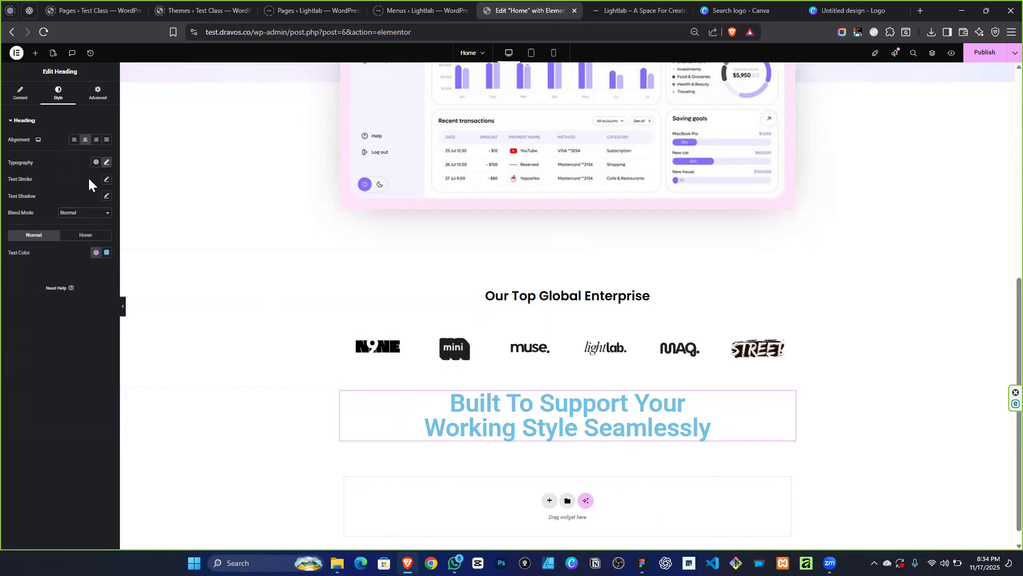
Change the heading's font family to Poppins and its text color to black.
click(106, 163)
click(74, 204)
text(po)
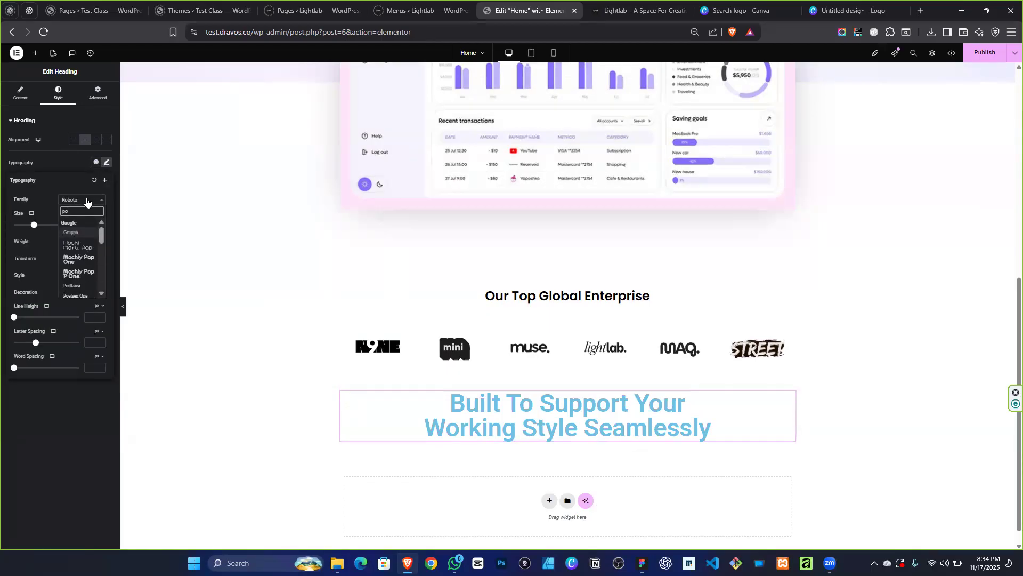
text(p)
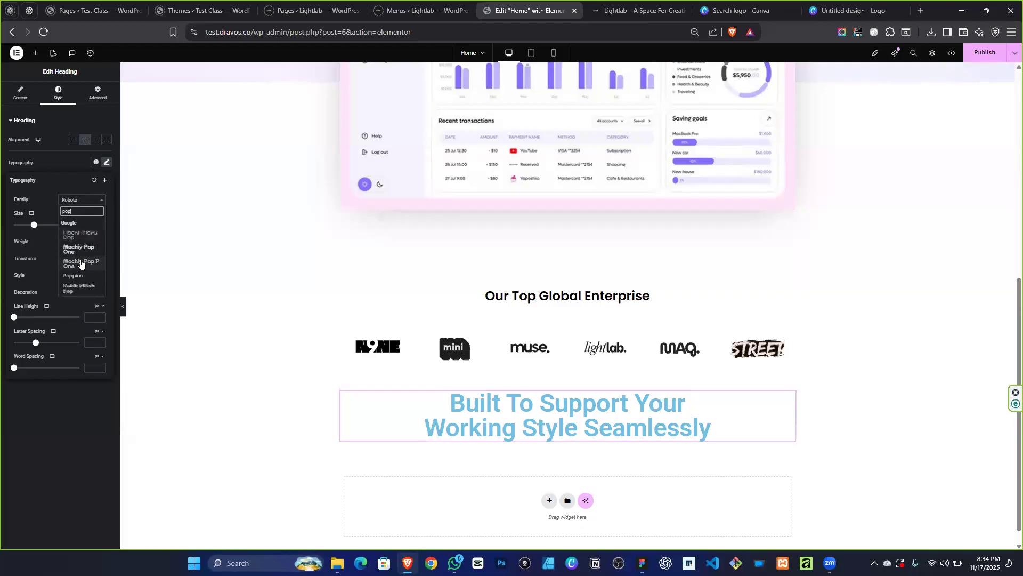
text(p)
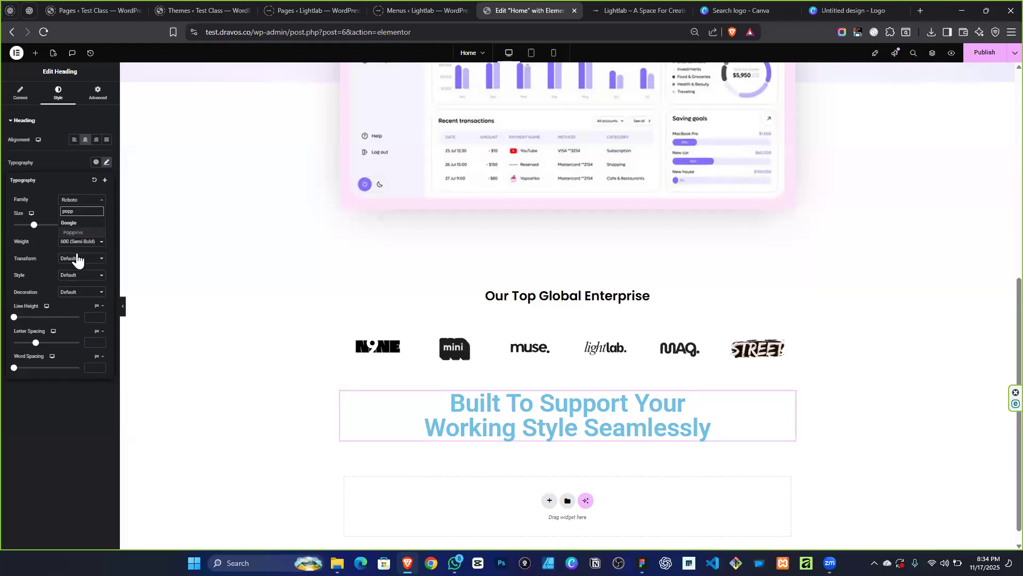
click(79, 233)
click(41, 459)
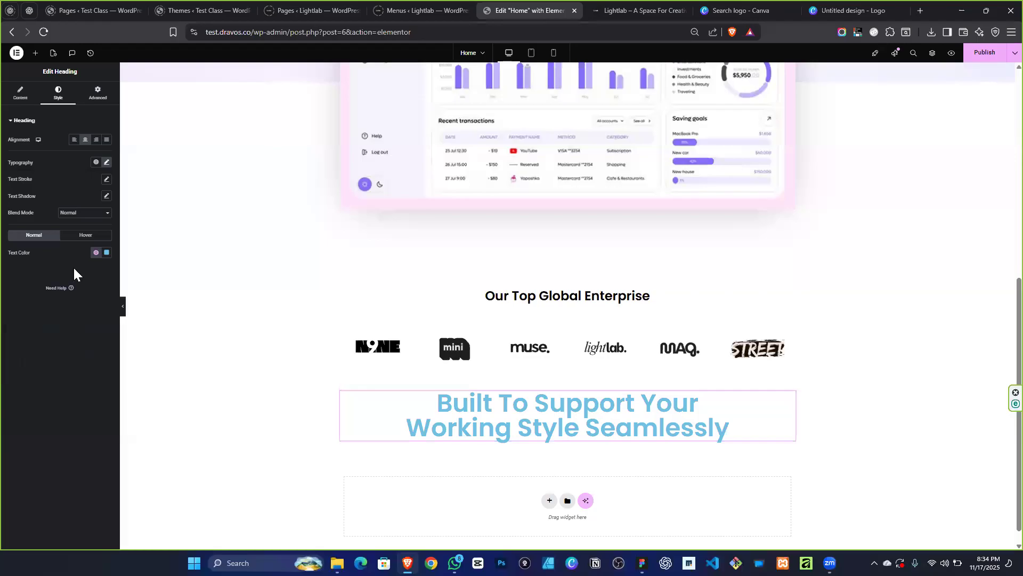
click(92, 256)
click(77, 303)
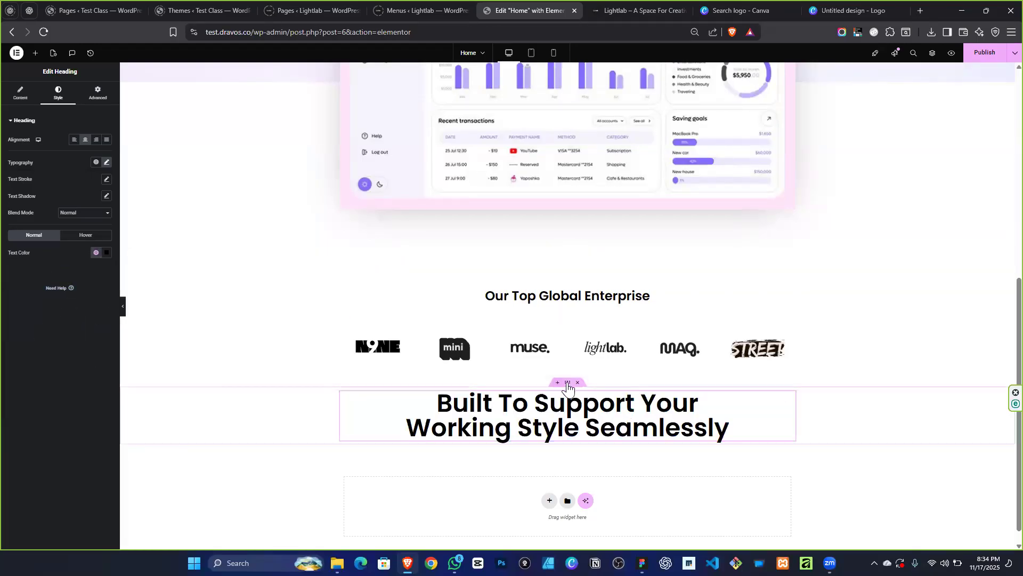
Unlink the padding values of the heading's container and set 90 px top and bottom, with 0 on both sides.
click(556, 378)
click(96, 99)
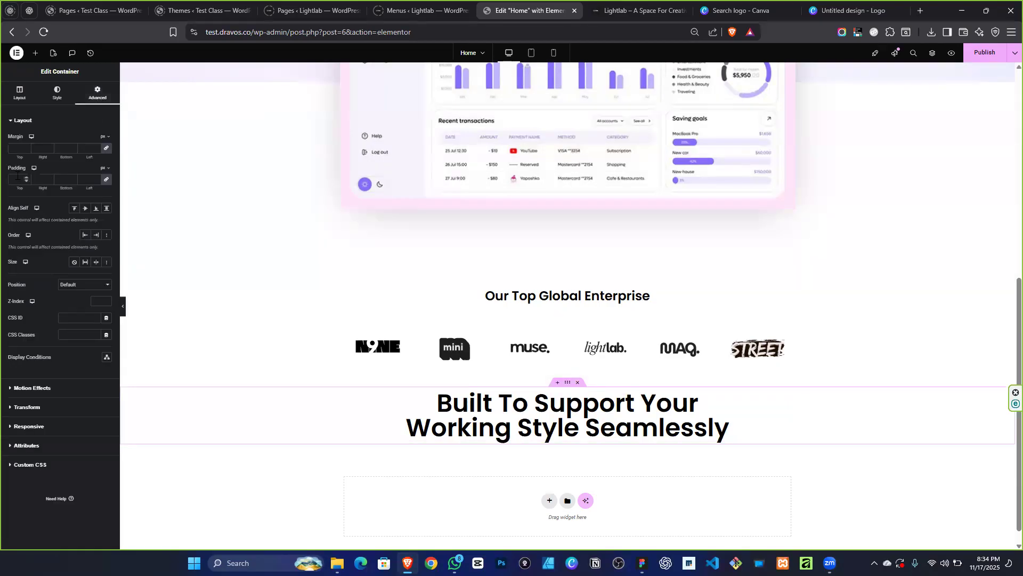
click(106, 179)
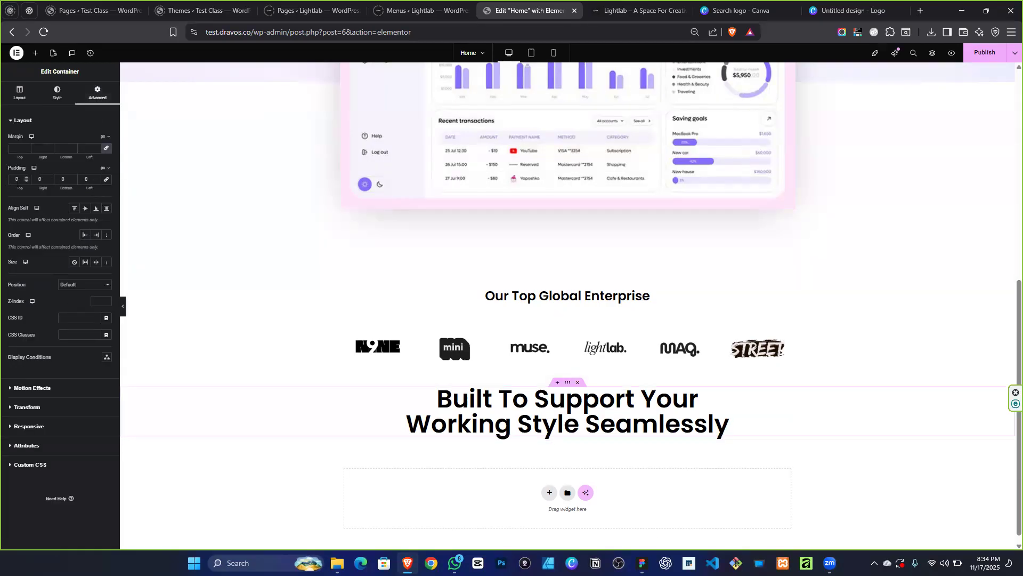
text(90)
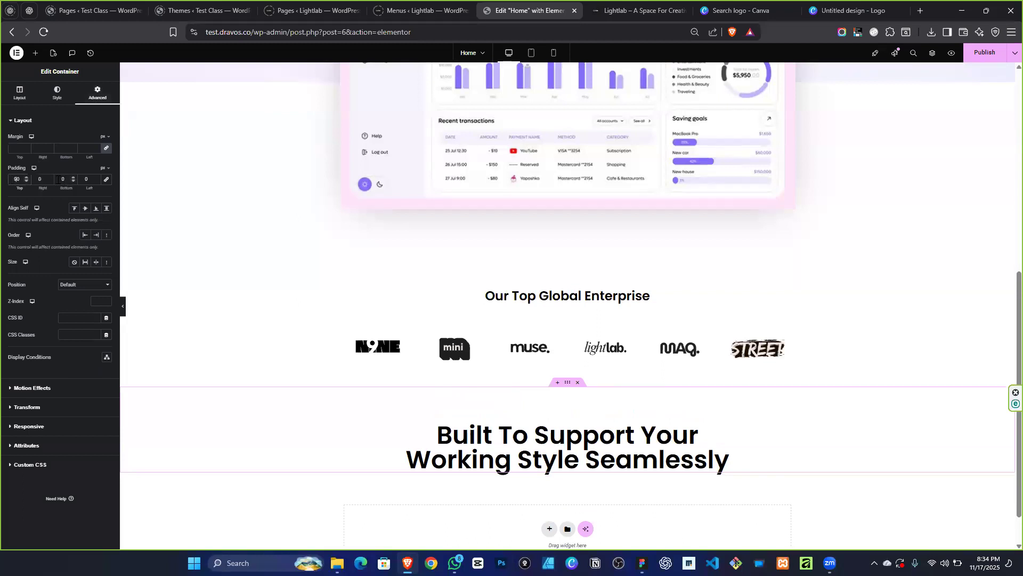
text(90)
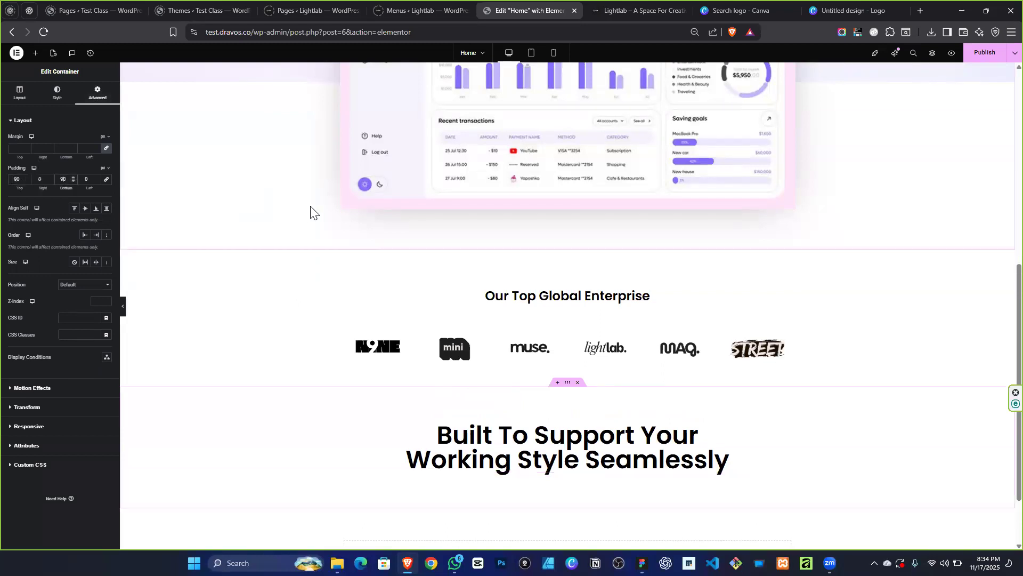
Copy the hero section's paragraph text and paste it into the new container below the "Built To Support" heading.
scroll(319, 219, down, 2)
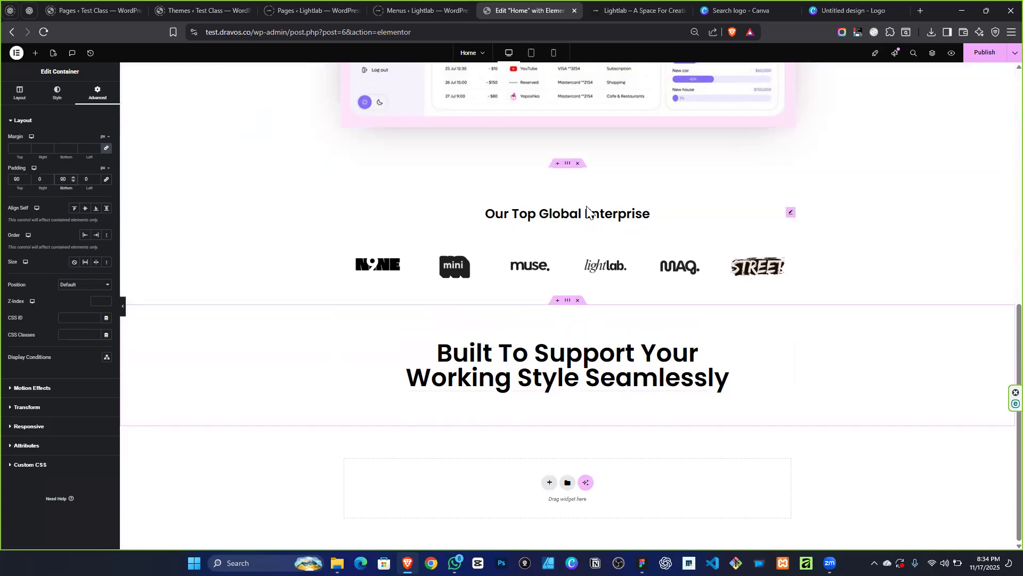
scroll(586, 207, up, 10)
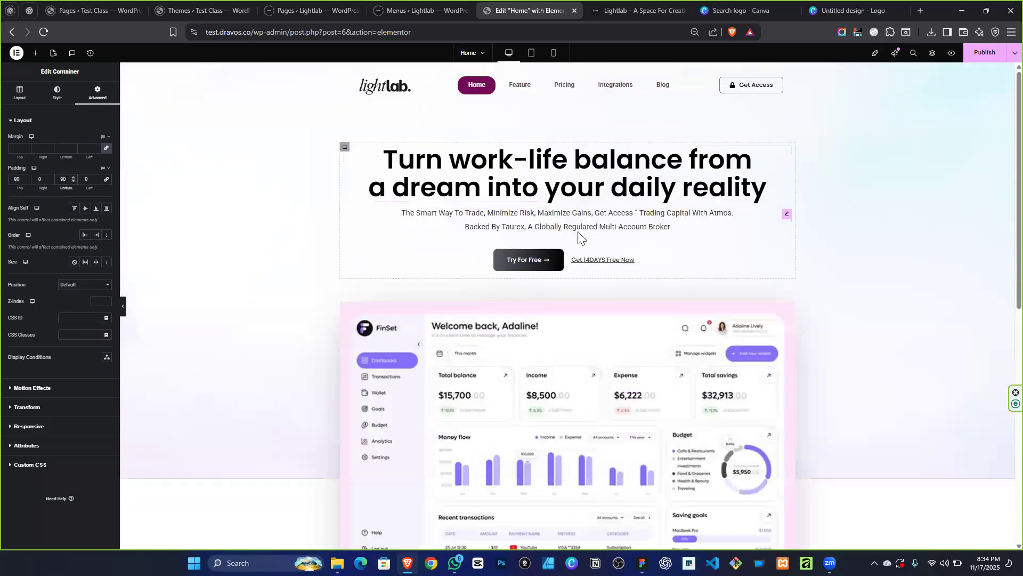
right_click(788, 214)
click(782, 269)
scroll(663, 304, down, 5)
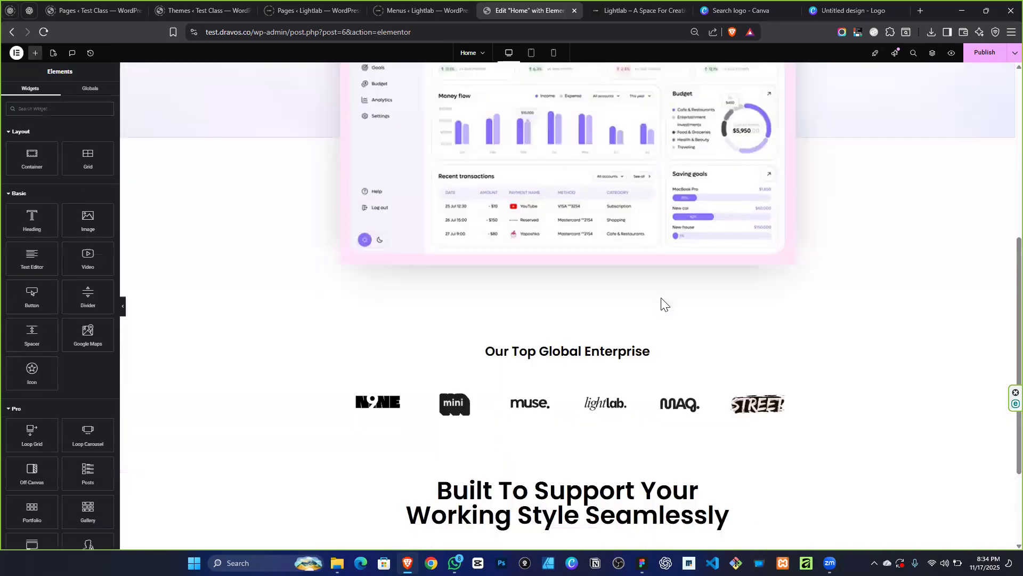
scroll(664, 304, down, 2)
right_click(571, 319)
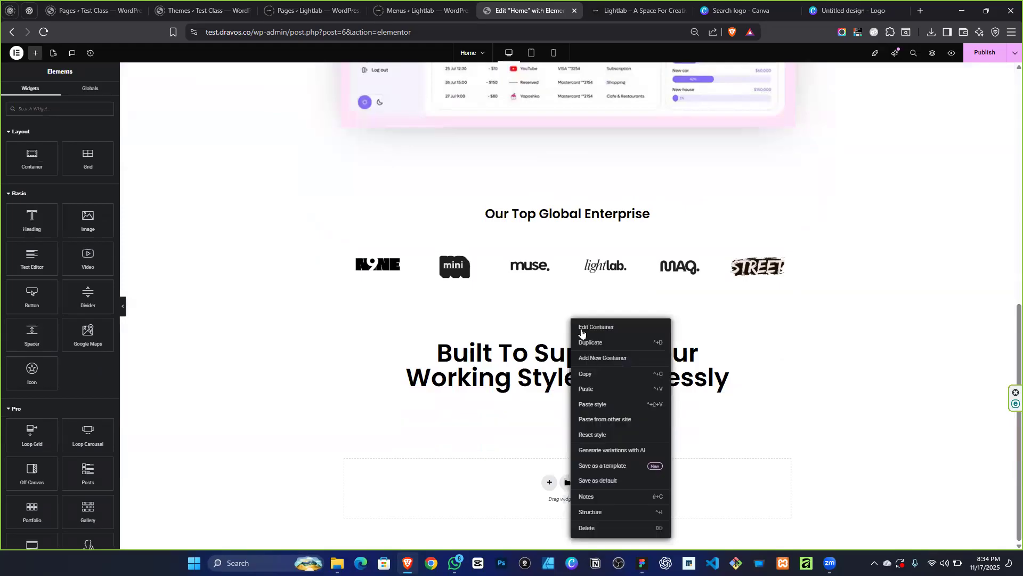
click(602, 388)
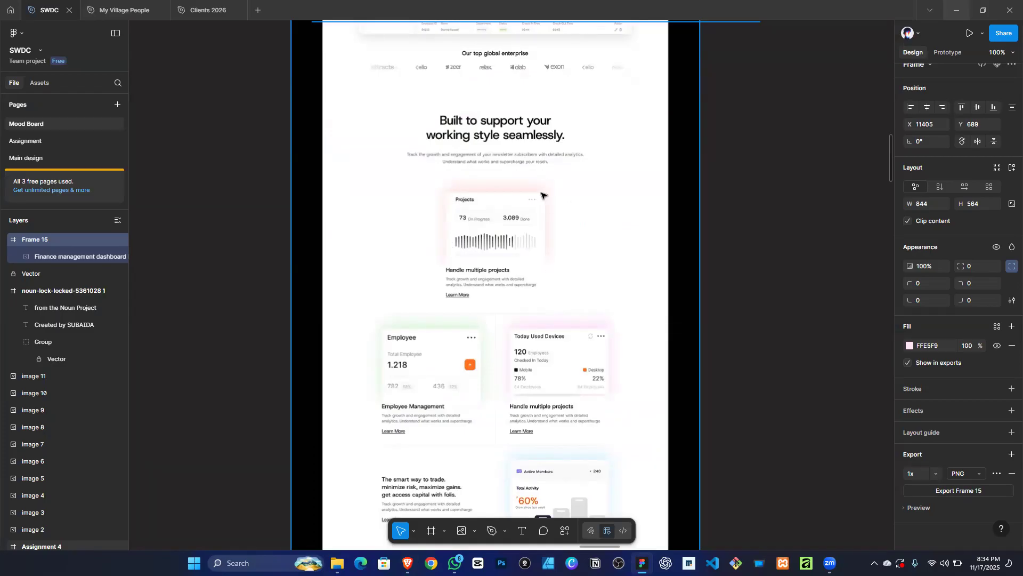
Check the card layout in Figma, return to Elementor, and add a container below the pasted paragraph with a second container nested inside it.
click(438, 326)
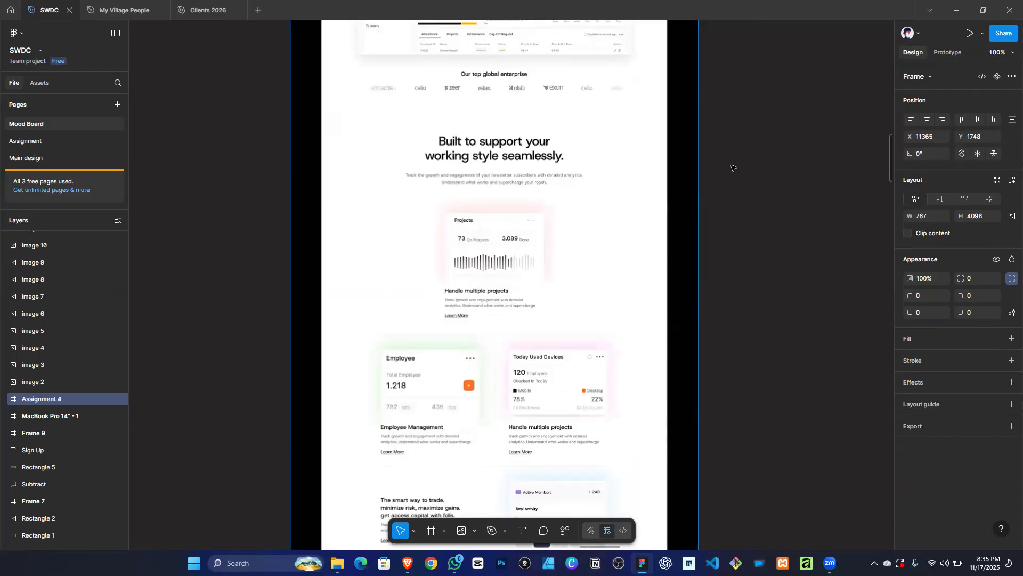
key(alt+Tab)
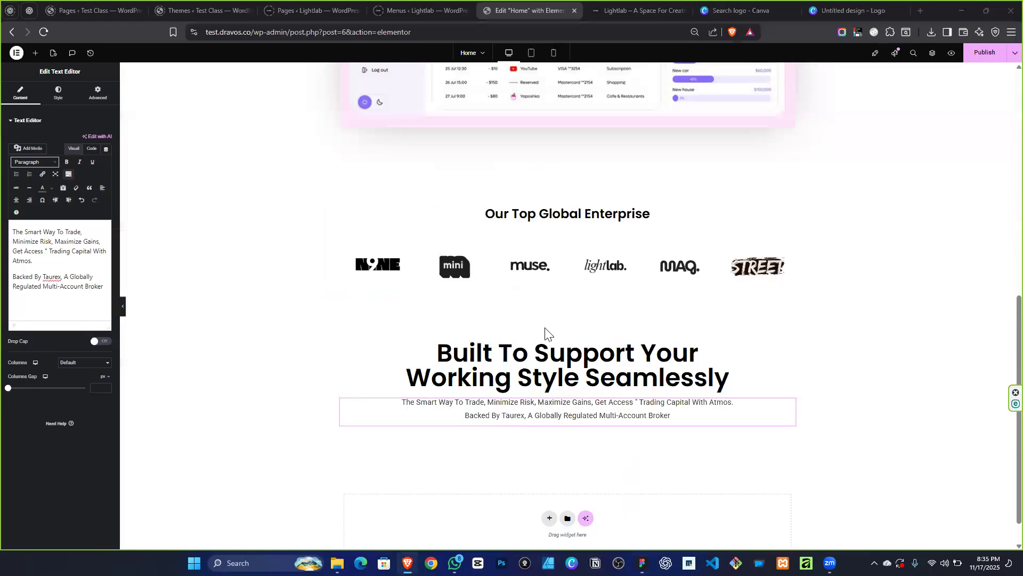
scroll(561, 447, down, 1)
click(35, 53)
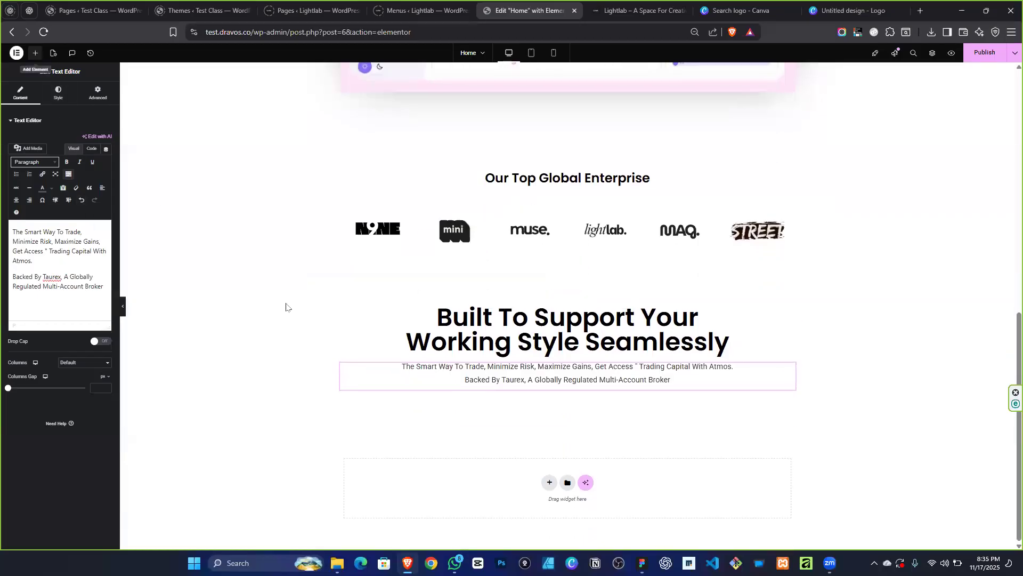
drag(33, 155, 554, 386)
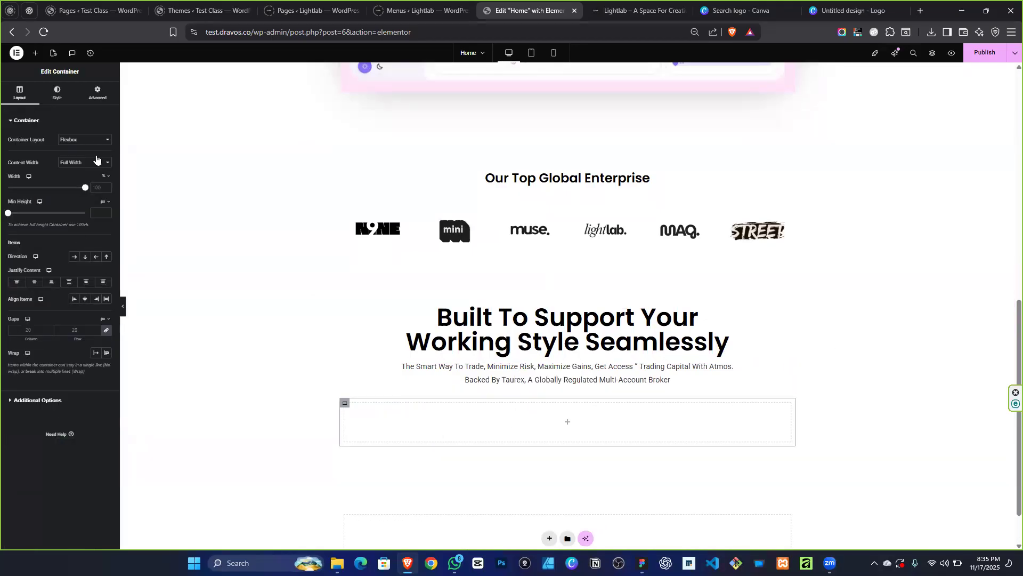
click(35, 53)
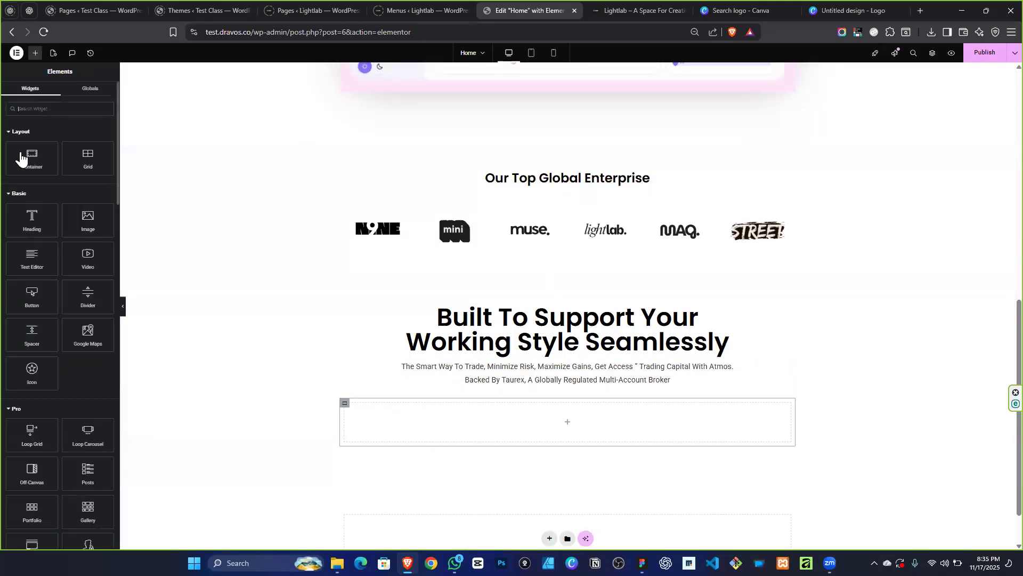
drag(32, 158, 569, 417)
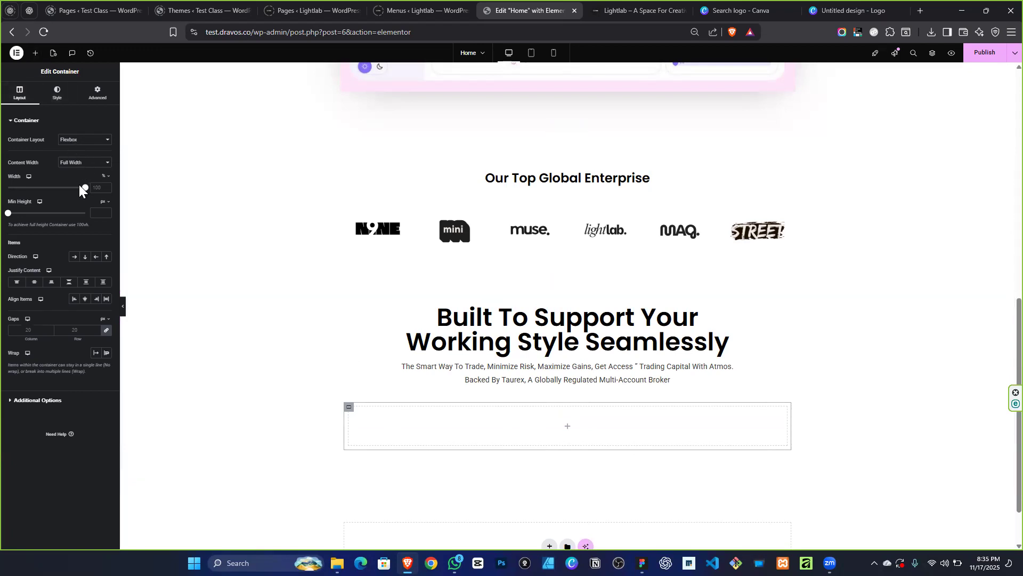
Change the nested container's content width to Boxed, narrow its width, and switch to Figma to compare with the Projects card.
click(88, 163)
click(79, 175)
drag(55, 192, 17, 193)
click(642, 563)
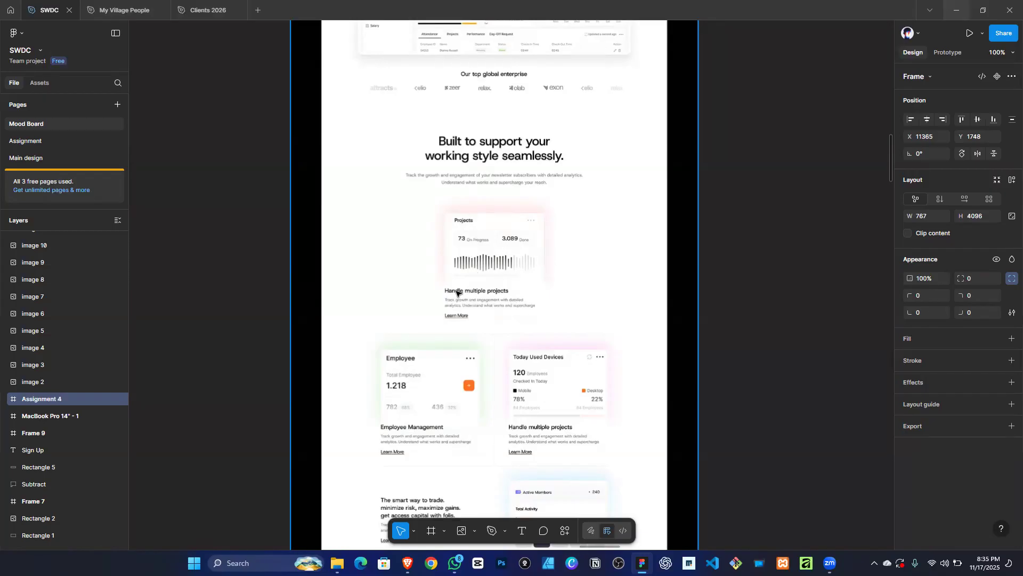
Return to Elementor and add a new container below the boxed nested container in the "Built To Support" section.
click(955, 13)
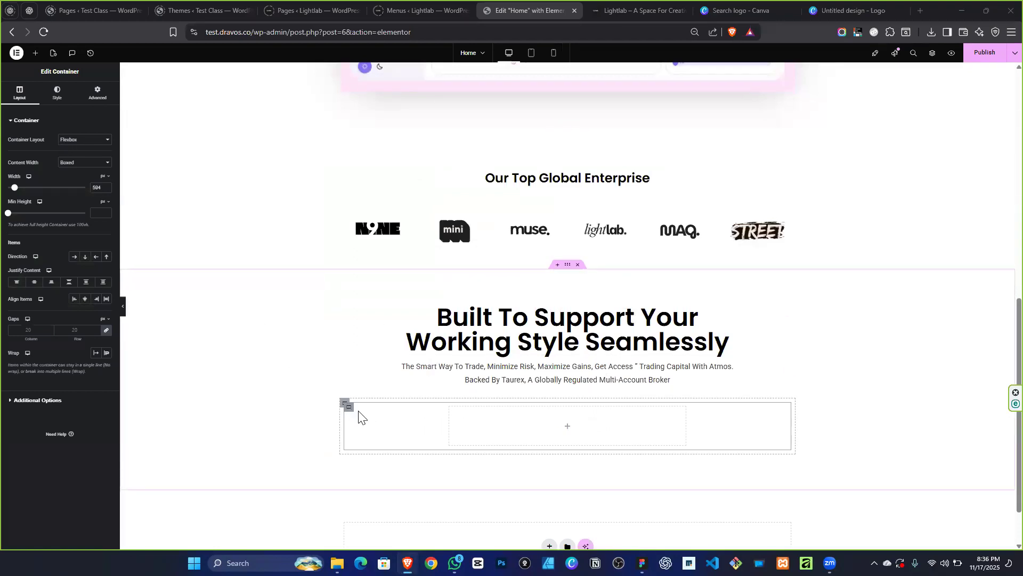
right_click(377, 441)
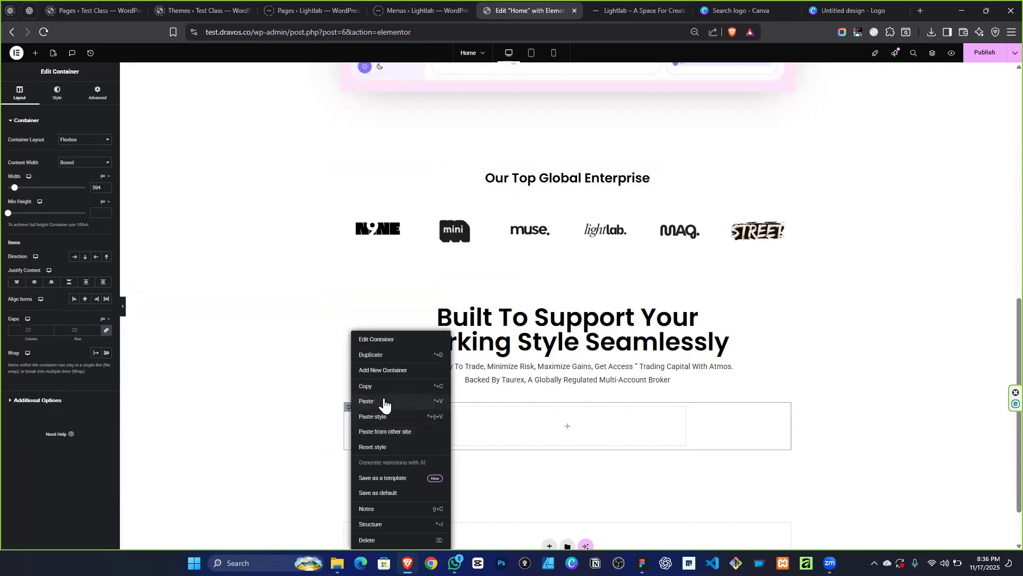
click(385, 370)
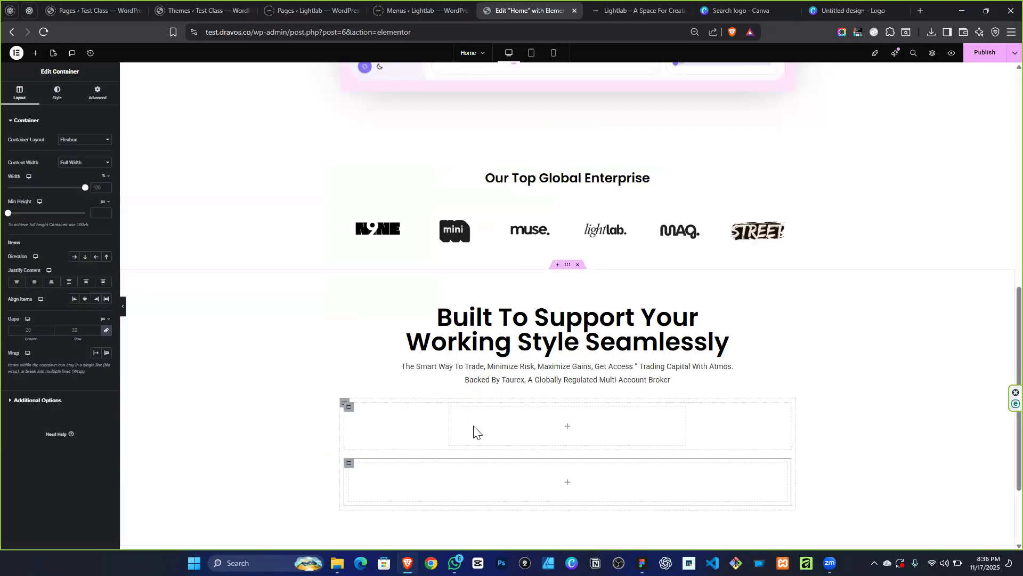
Show the page structure, select the first nested container, and set its boxed width to 50 %.
right_click(690, 425)
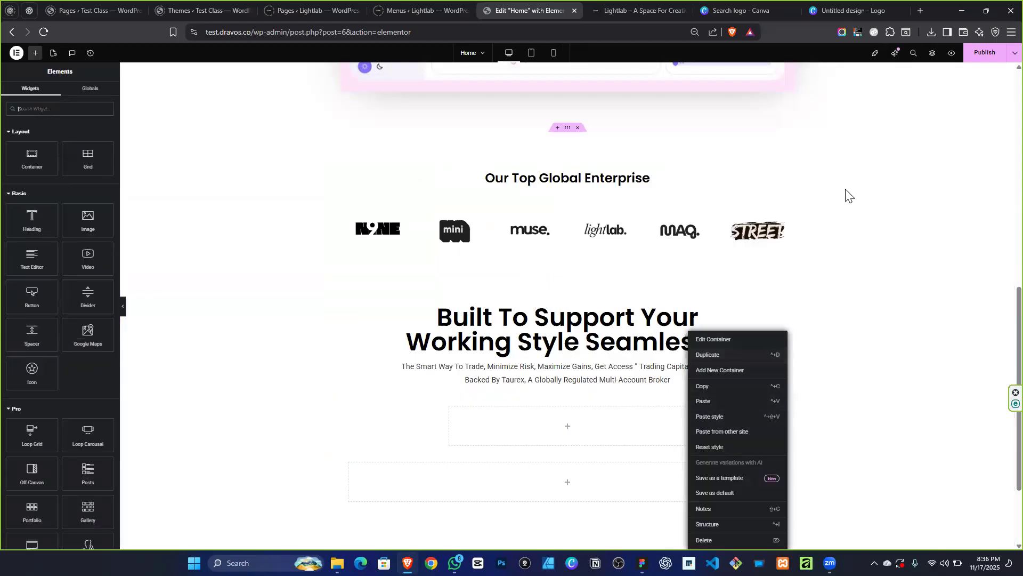
click(932, 52)
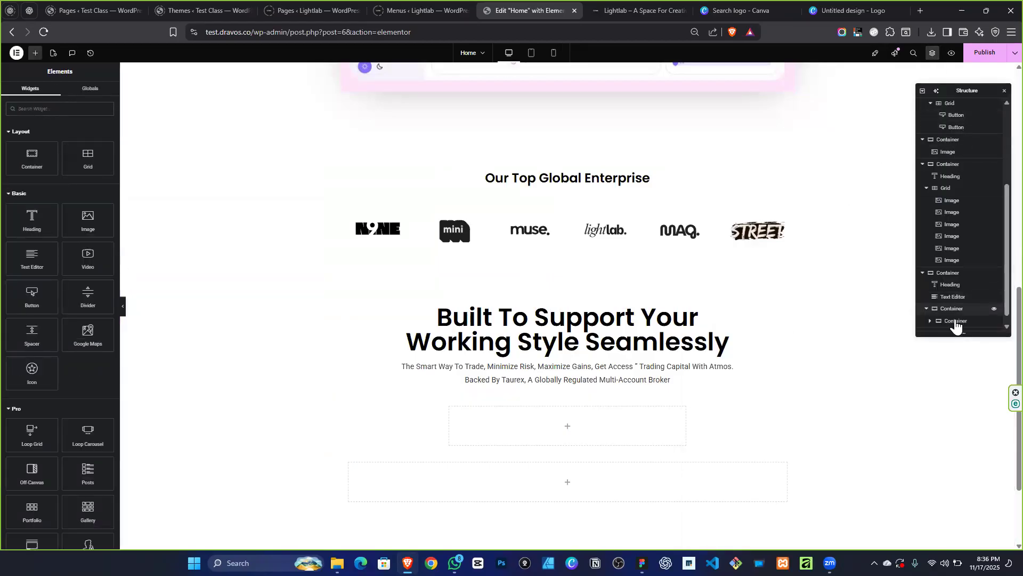
scroll(975, 247, down, 1)
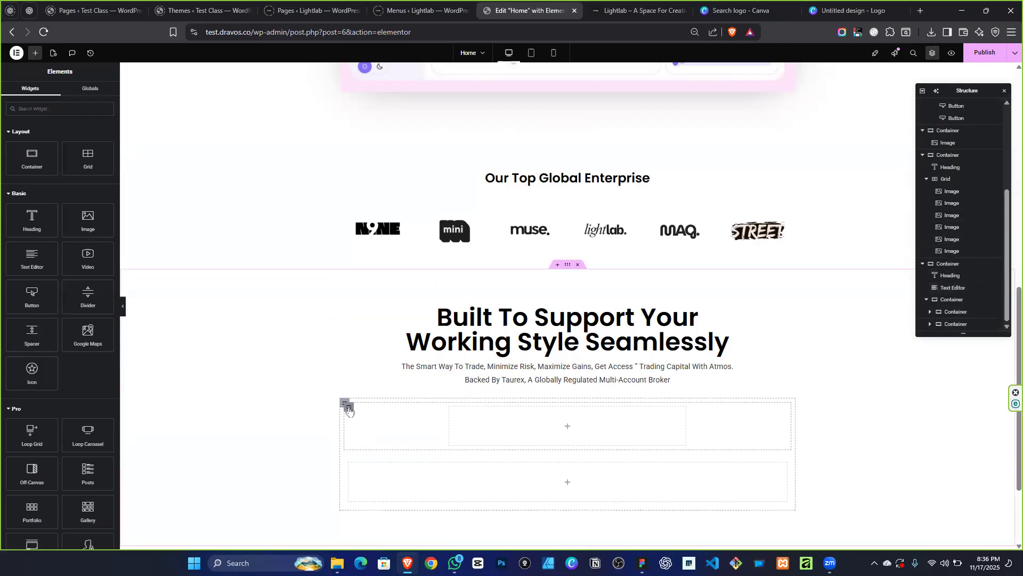
click(348, 406)
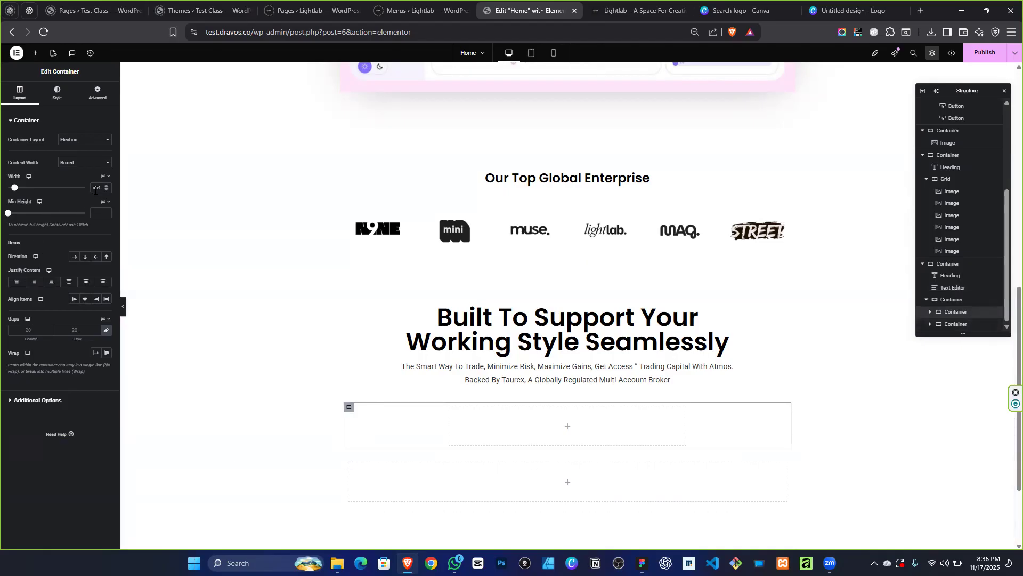
click(105, 177)
click(102, 187)
drag(87, 188, 50, 191)
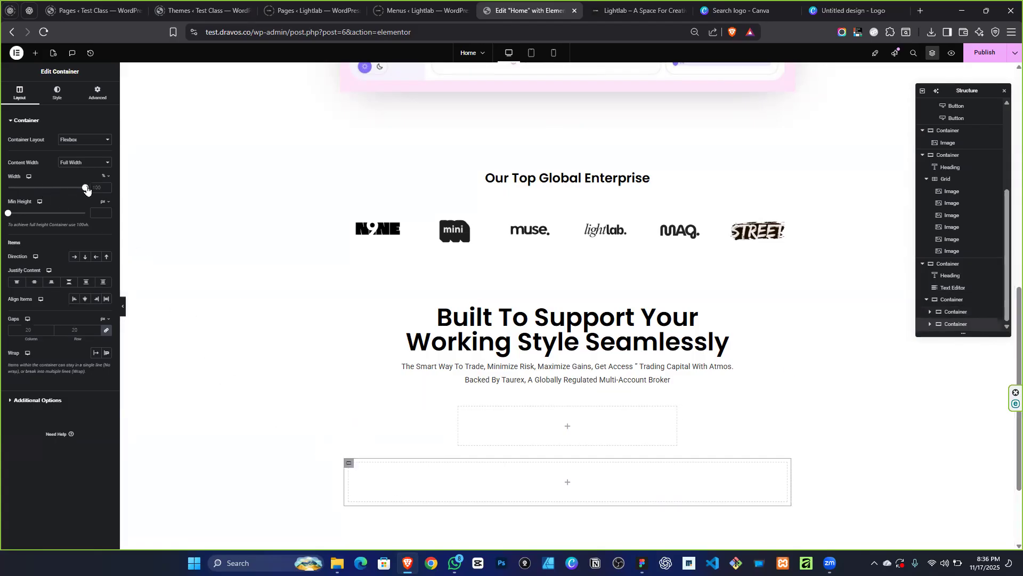
Try a 50 % width with centered item alignment on the full-width second nested container.
drag(84, 193, 46, 191)
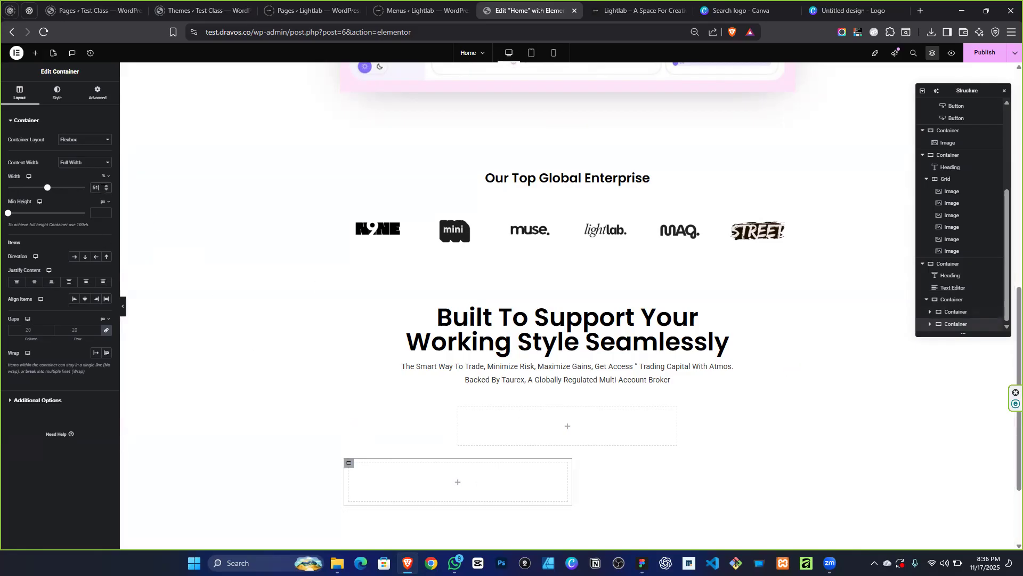
key(Left)
click(84, 300)
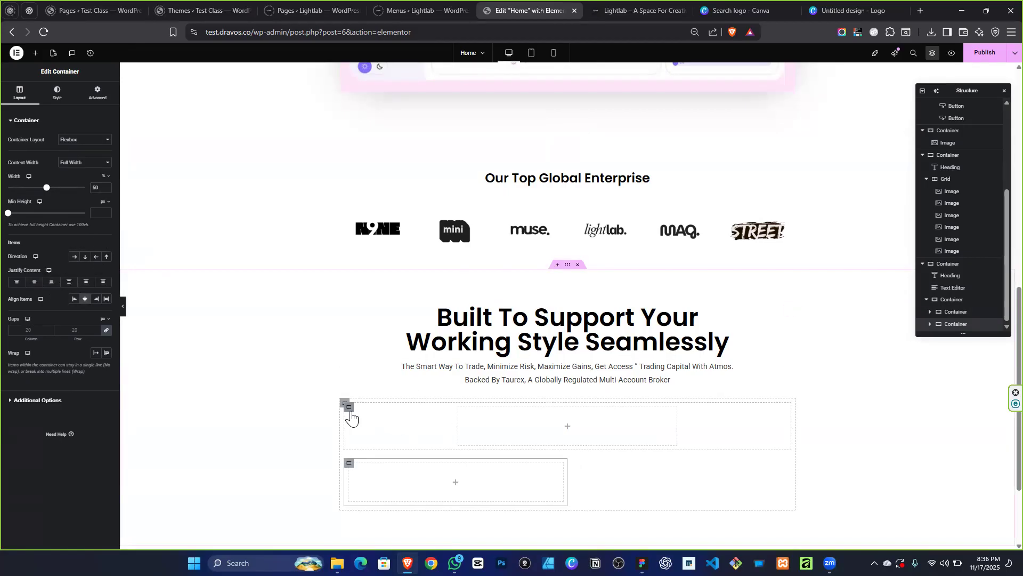
Set the second nested container to Boxed with a width of 594 px, and add a Heading widget inside it.
click(350, 411)
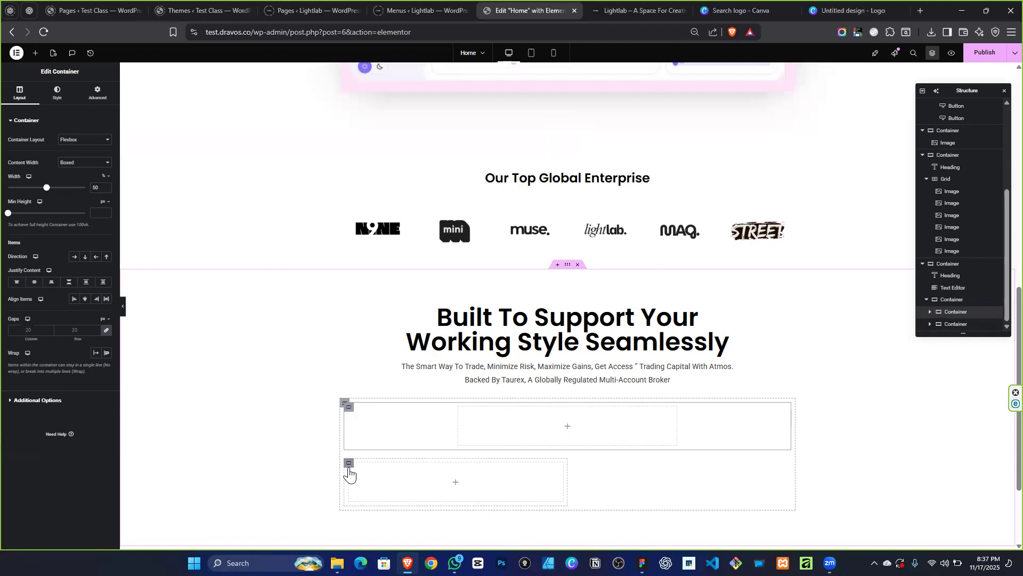
click(76, 178)
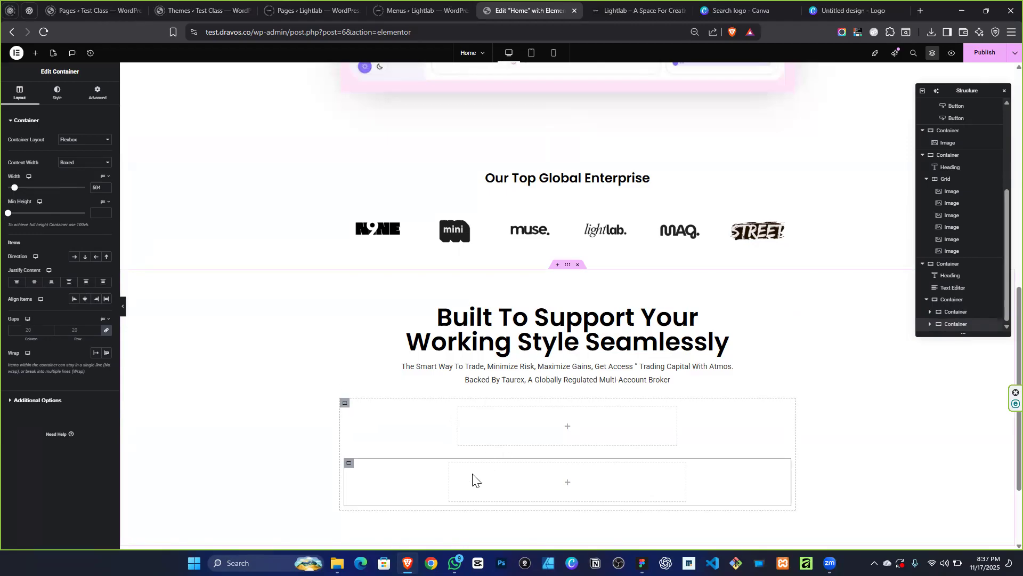
click(37, 55)
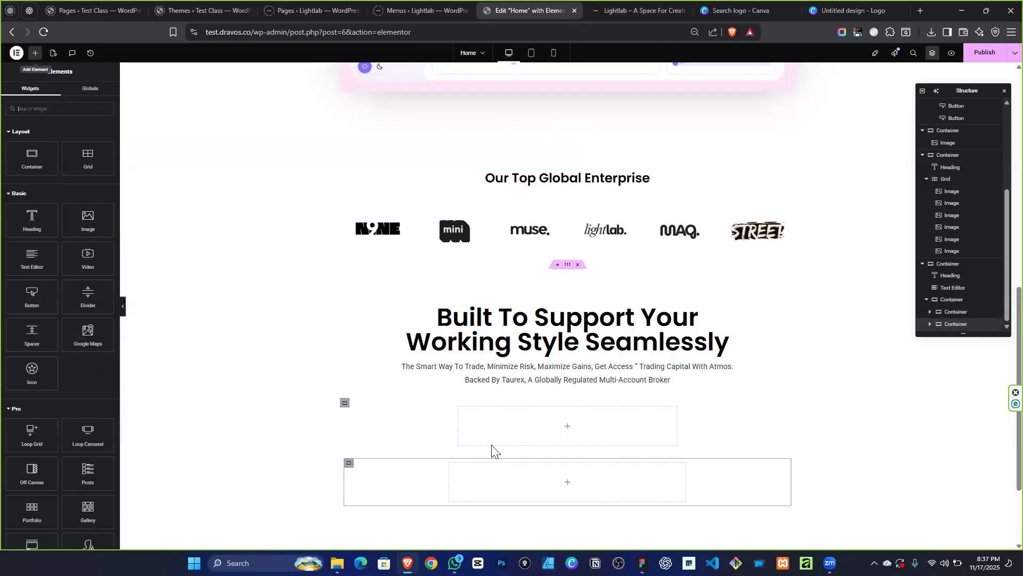
key(alt+Tab)
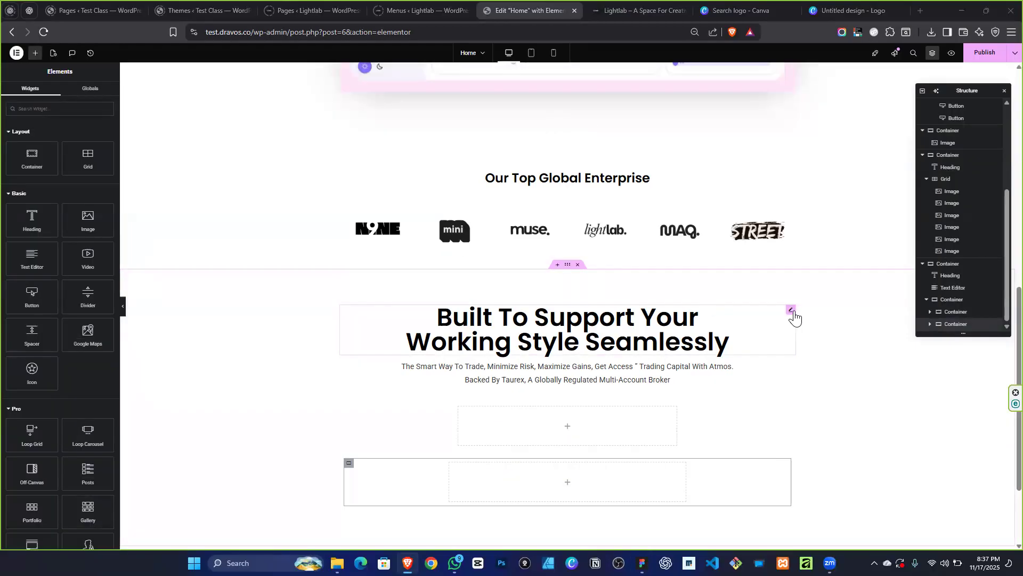
drag(31, 220, 515, 474)
Copy the hero section's paragraph text and paste it below the new heading in the second nested container.
scroll(658, 201, up, 15)
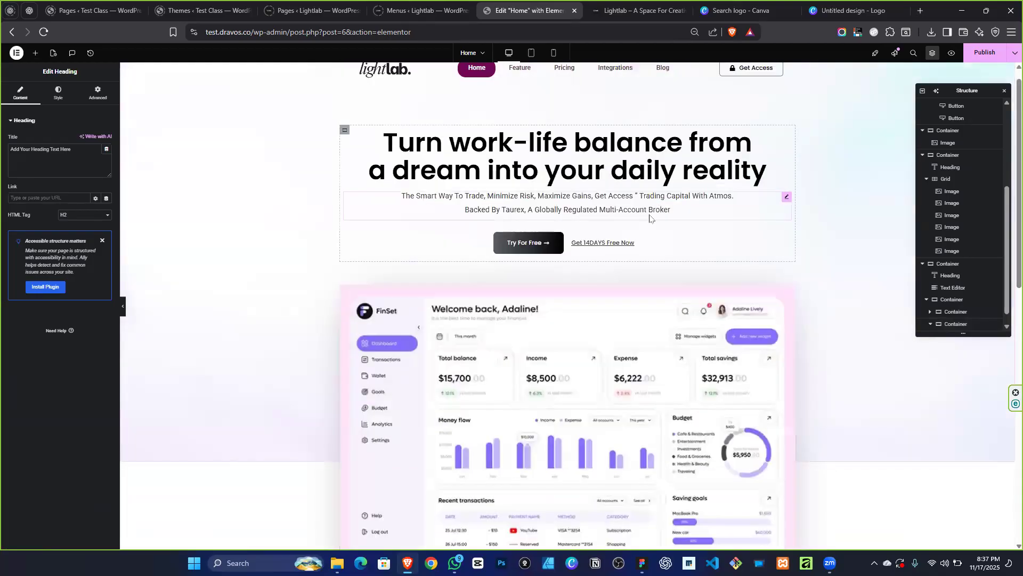
right_click(786, 198)
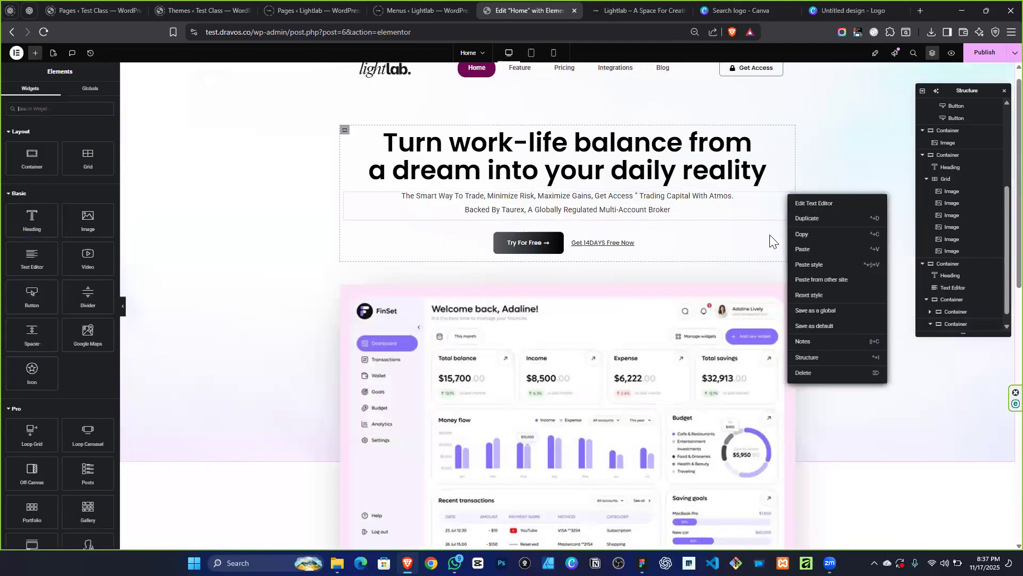
click(802, 234)
scroll(641, 424, down, 4)
scroll(641, 424, down, 5)
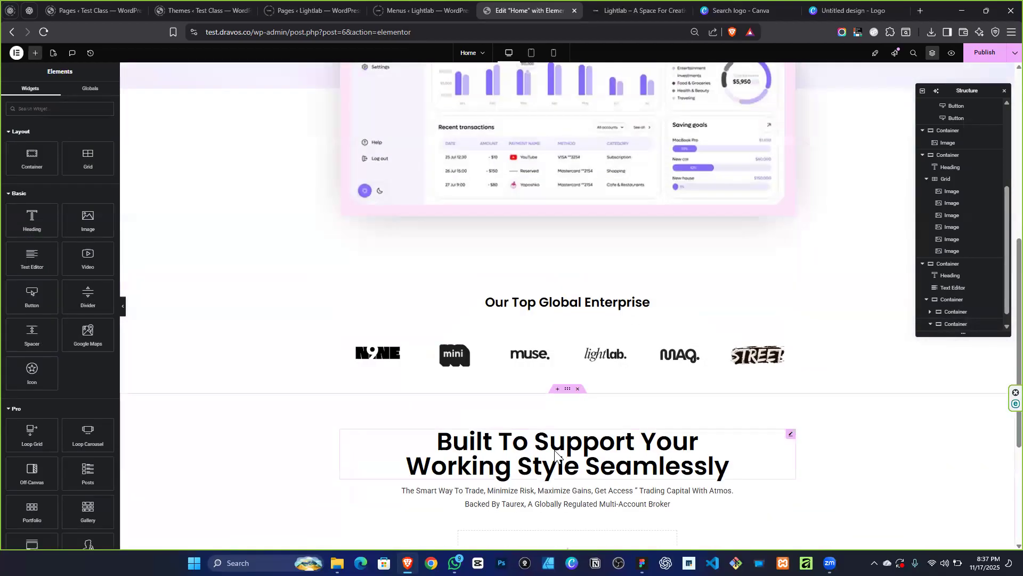
right_click(534, 376)
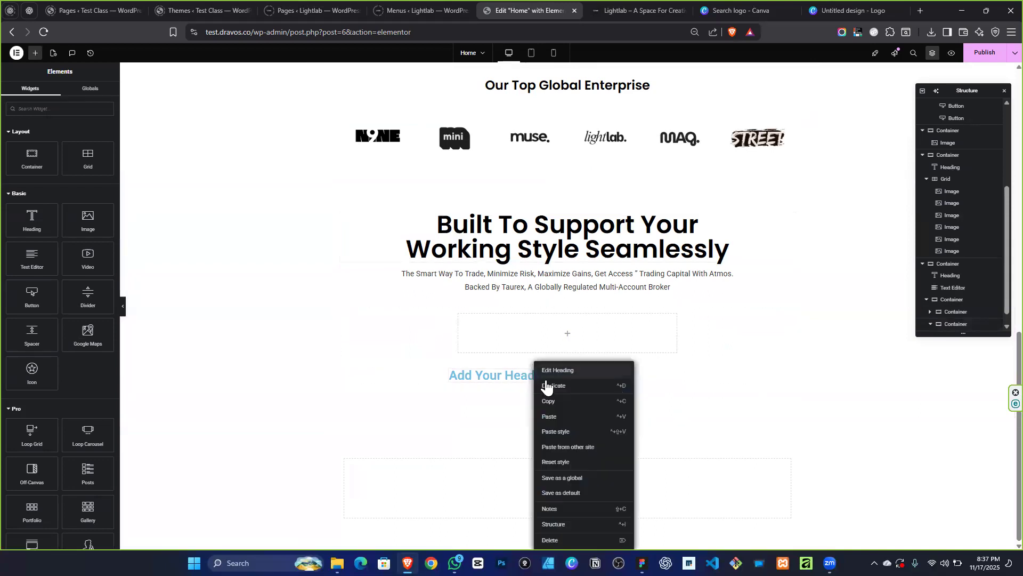
click(564, 424)
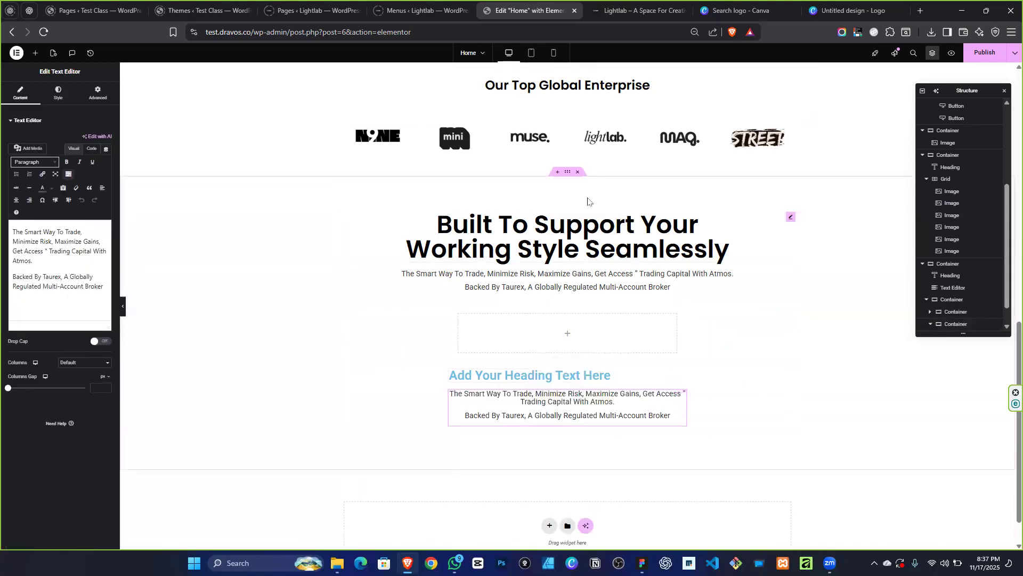
Copy the hero section's "Get 14DAYS Free Now" button and paste it below the paragraph in the second nested container.
scroll(633, 263, up, 10)
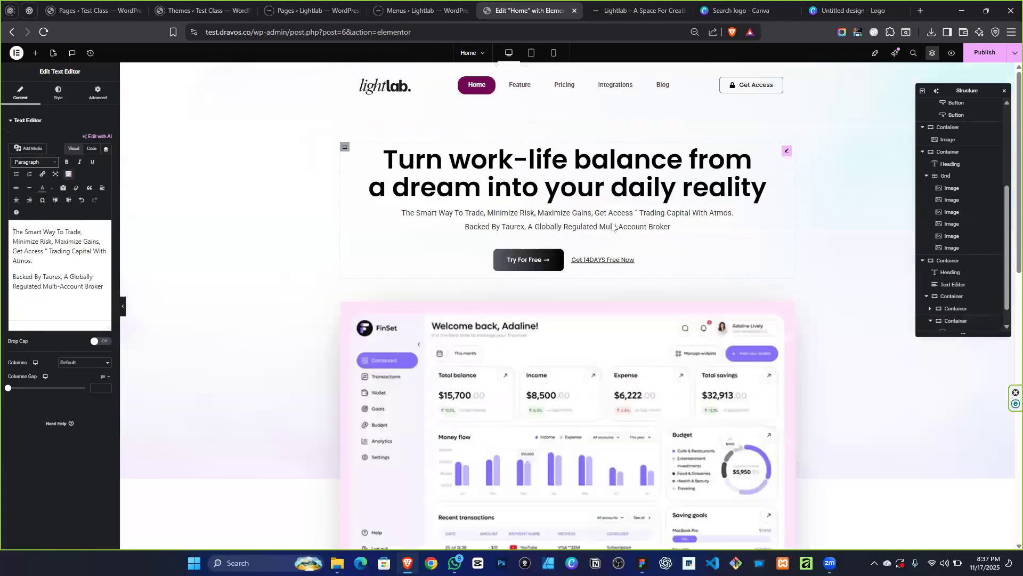
right_click(624, 262)
click(644, 303)
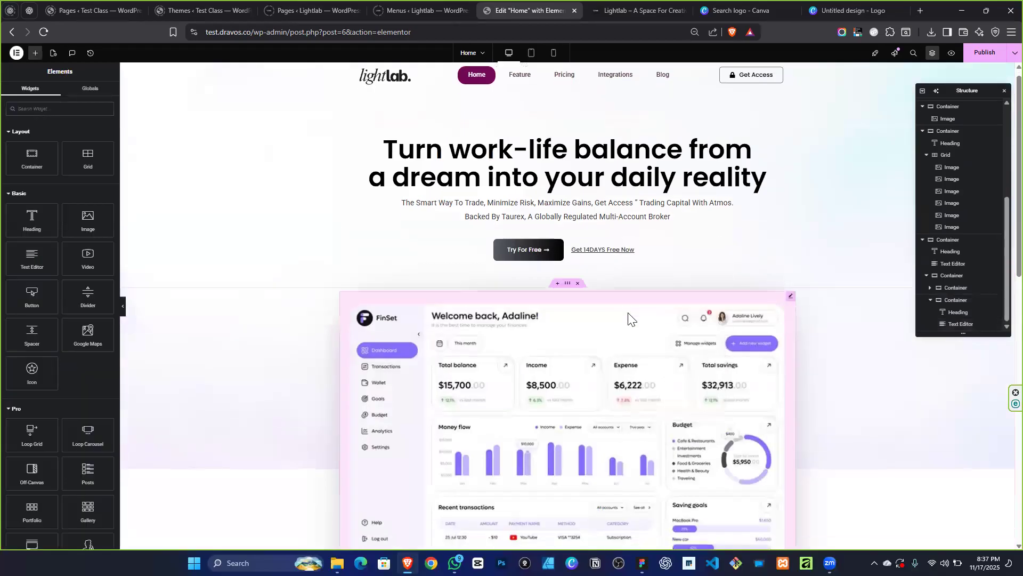
scroll(612, 319, down, 10)
right_click(551, 377)
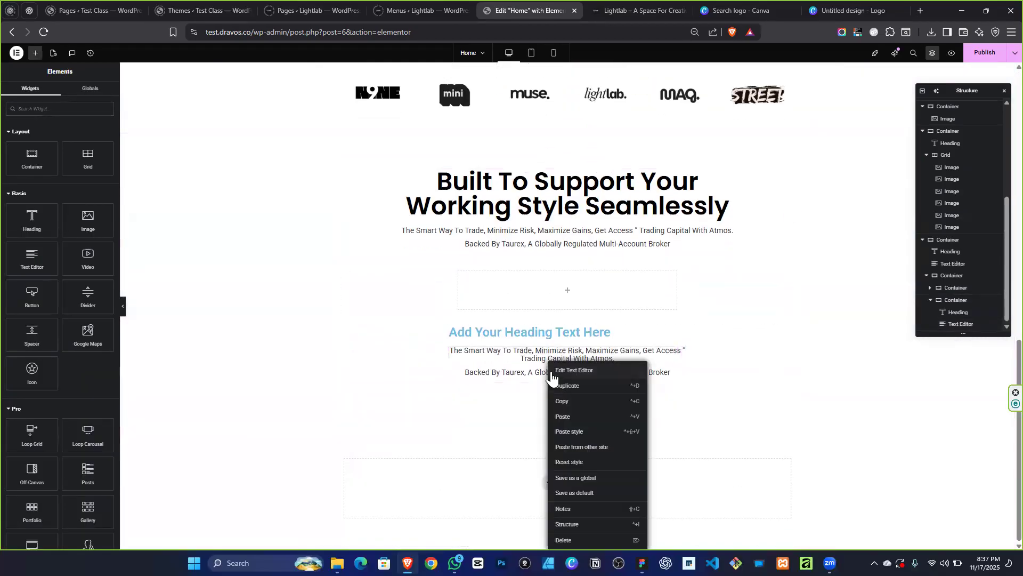
click(568, 417)
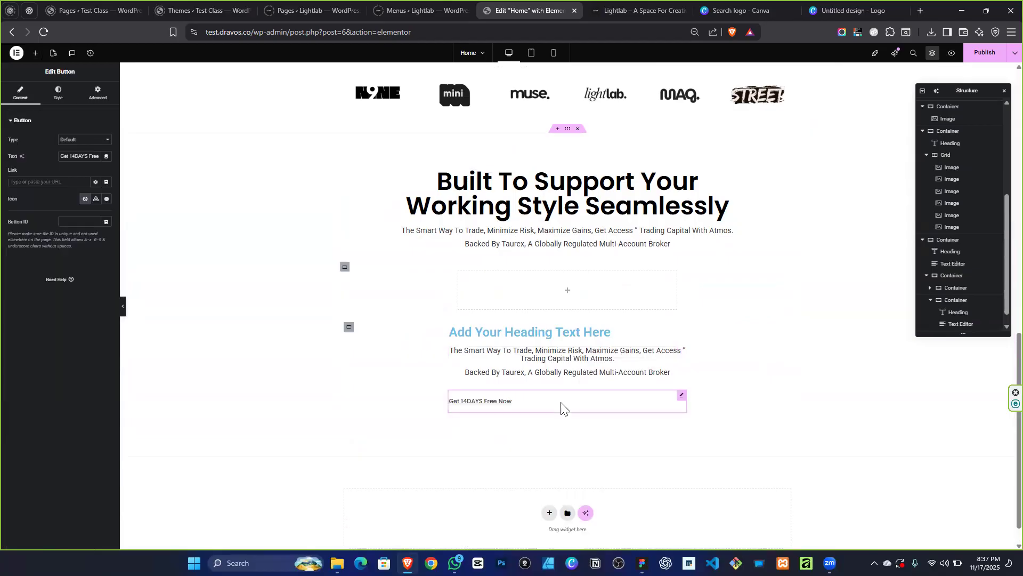
Open the pasted paragraph in the second nested container for editing.
click(509, 354)
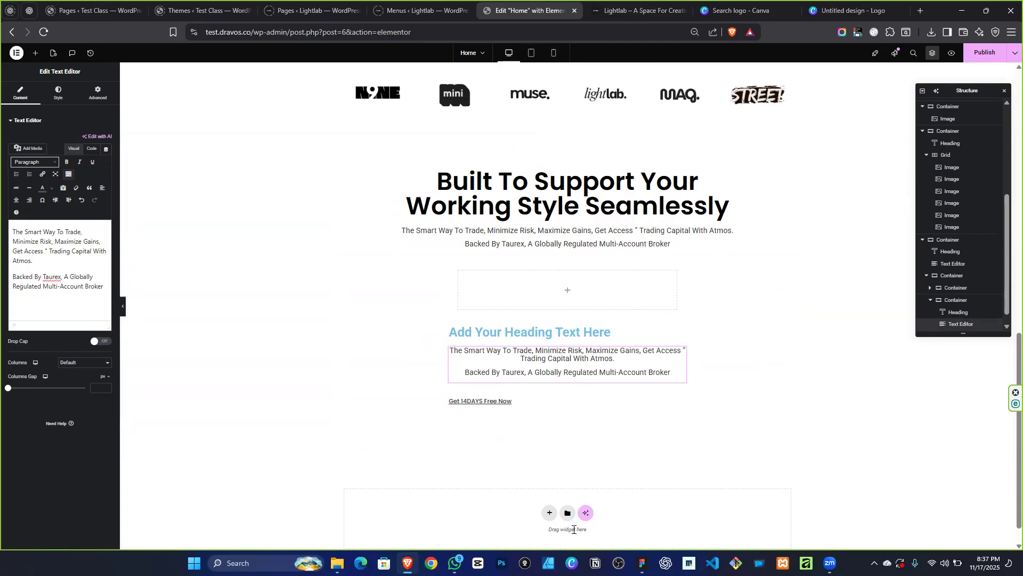
Check the Figma reference, then delete the "Backed By Taurex, A Globally Regulated Multi-Account Broker" paragraph from the lower text block.
click(642, 563)
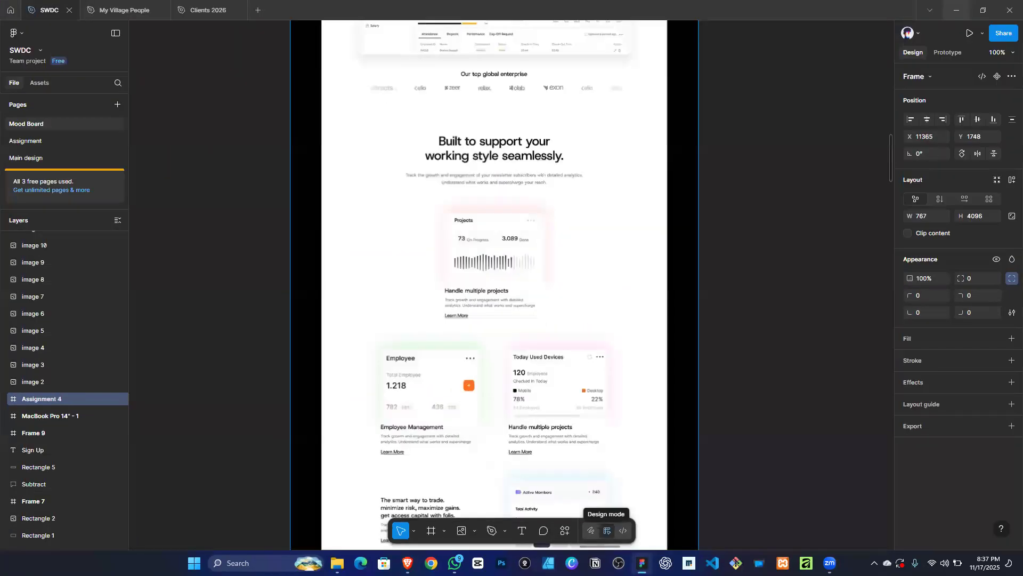
key(alt+Tab)
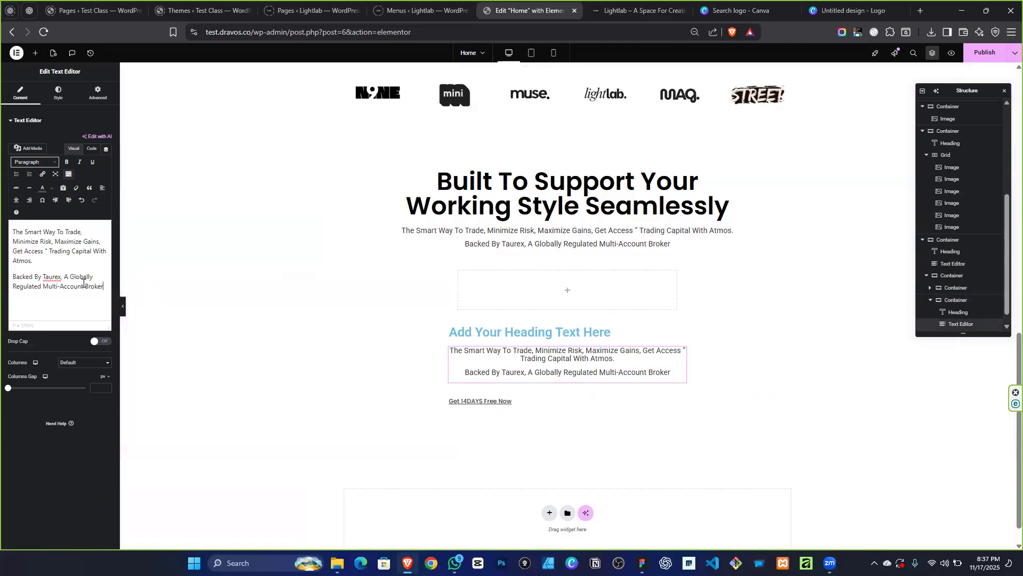
drag(104, 287, 16, 275)
key(BackSpace)
key(BackSpace)
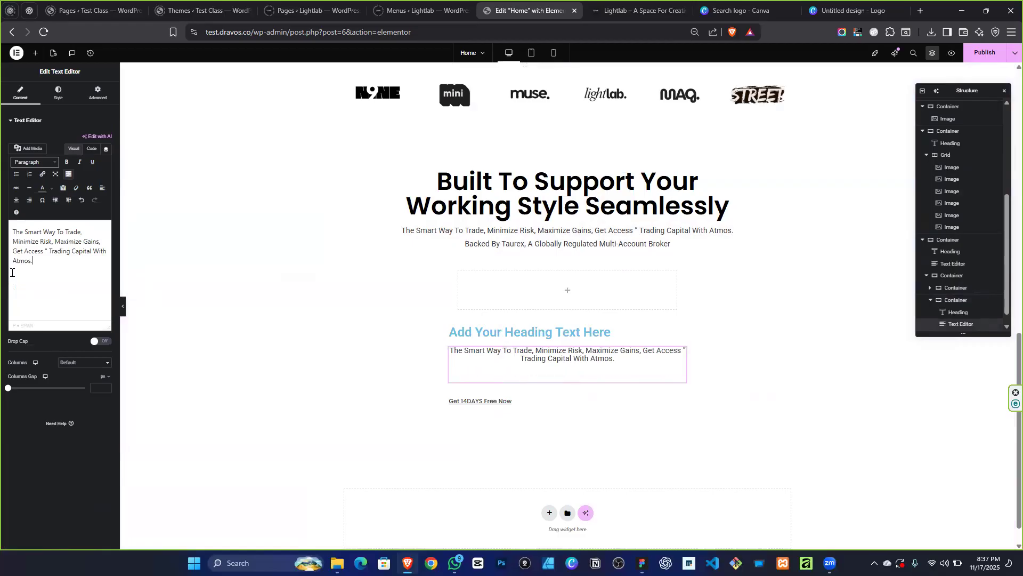
Left-align the lower text block and start a new paragraph before "Maximize Gains".
click(58, 91)
click(75, 139)
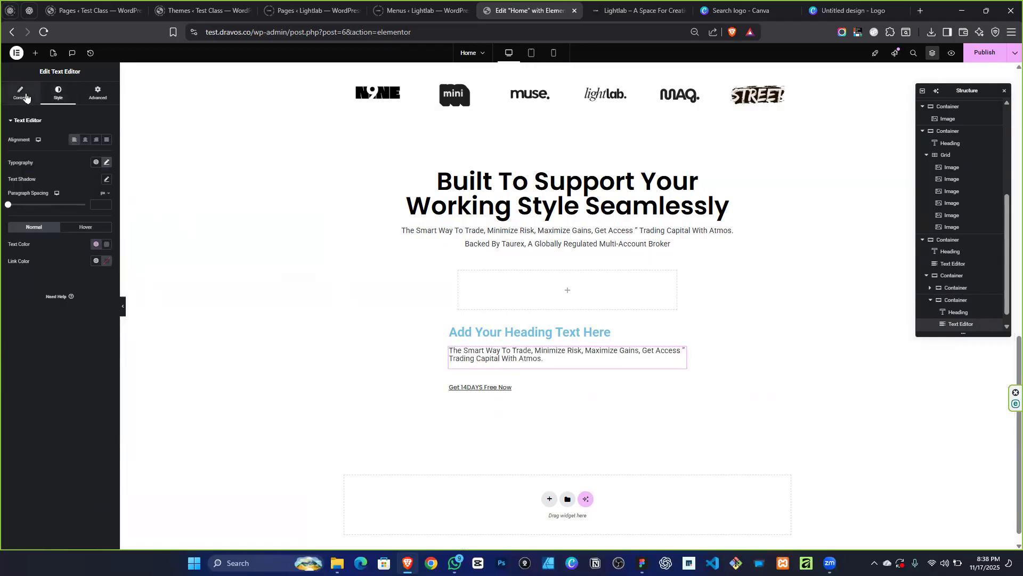
click(21, 91)
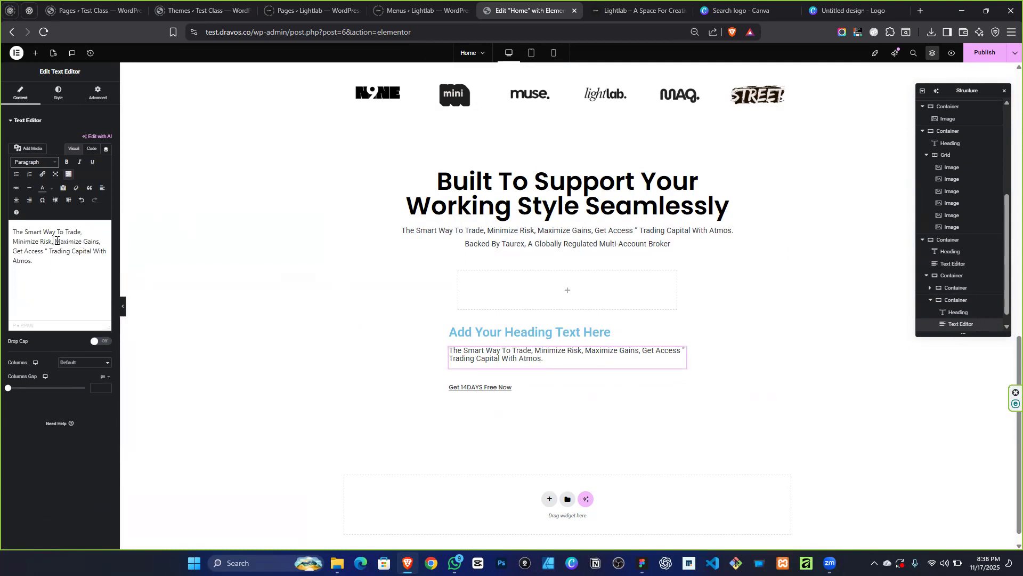
key(Return)
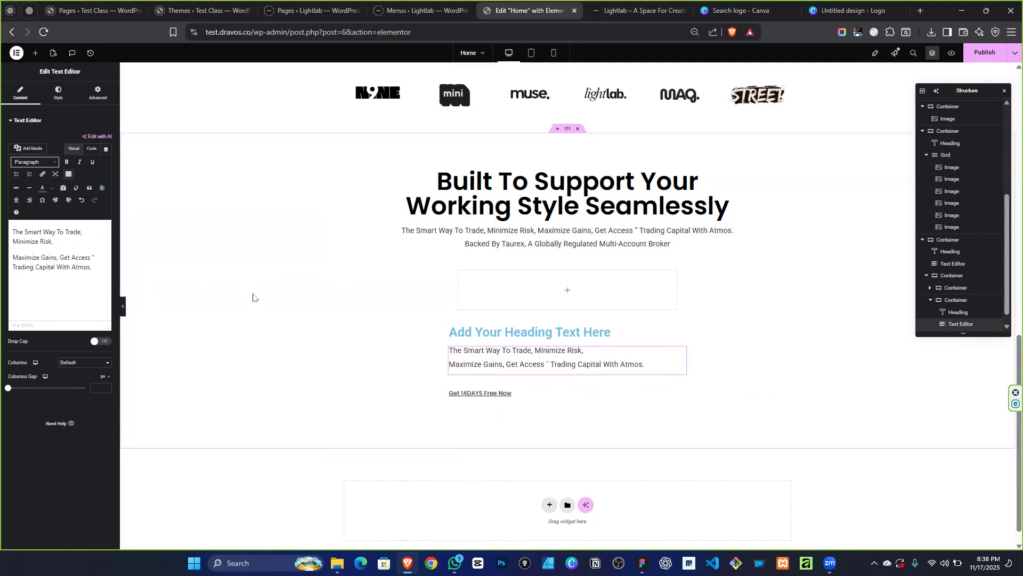
Slightly increase the font size of the "Get 14DAYS Free Now" button text.
click(493, 394)
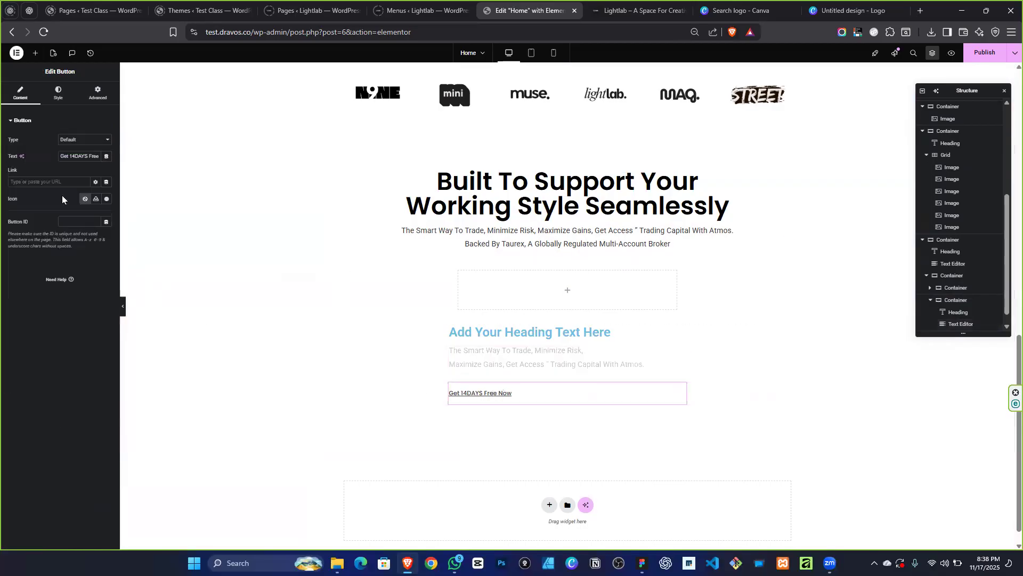
click(58, 93)
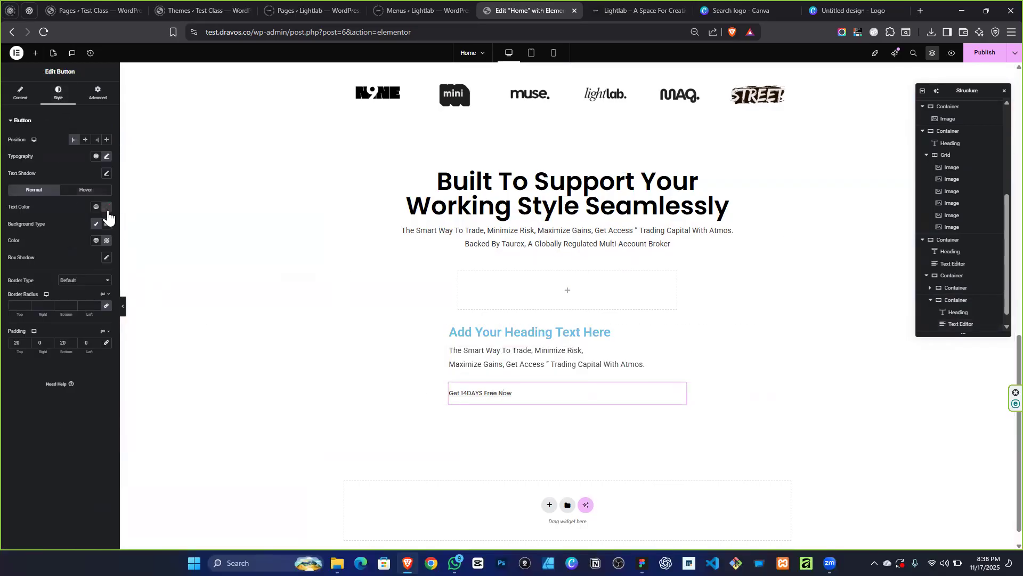
click(108, 207)
click(111, 207)
click(106, 156)
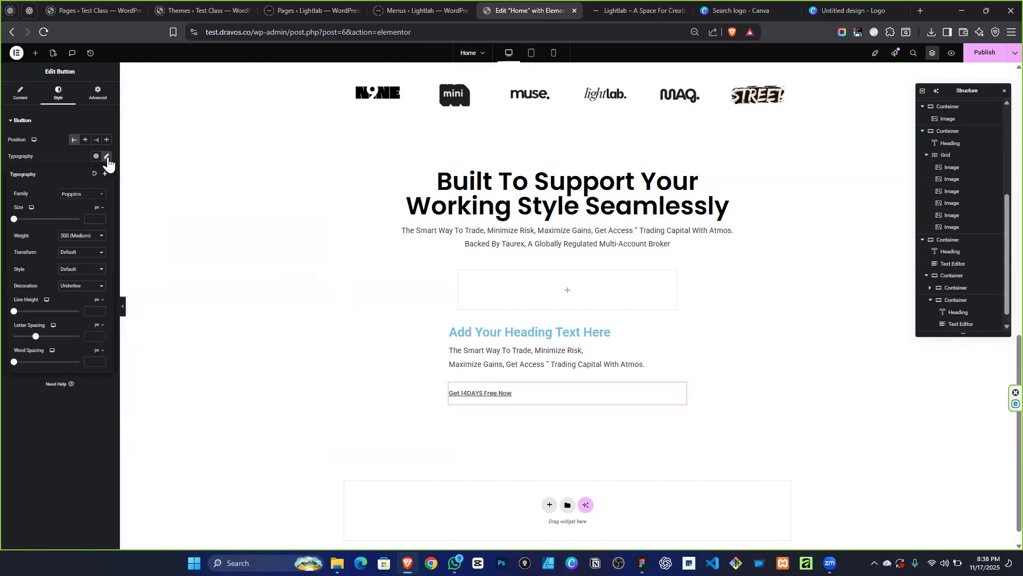
drag(11, 219, 17, 217)
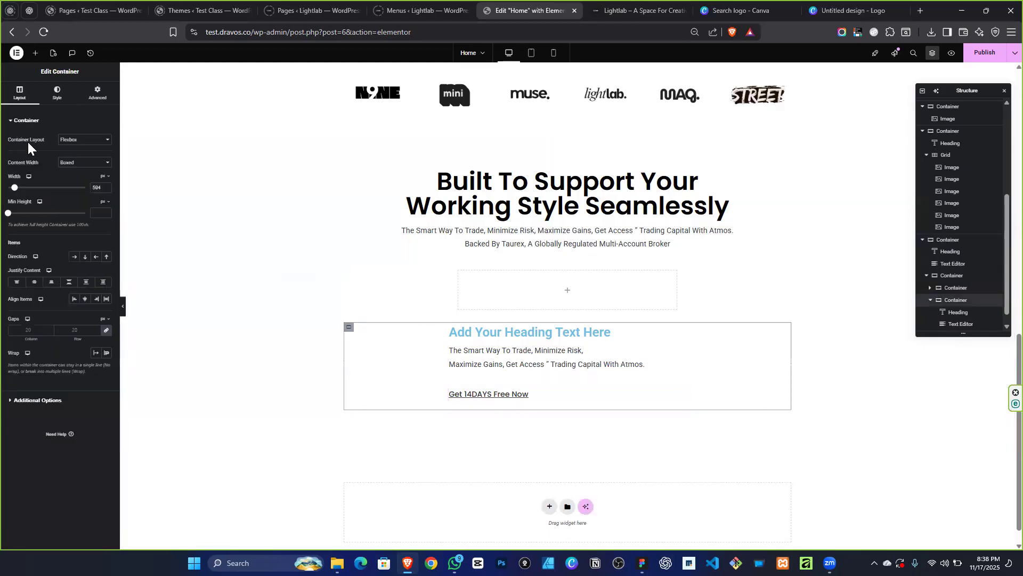
Set the column and row gaps of the container around the lower heading to 0 and compare with the Figma reference.
click(106, 331)
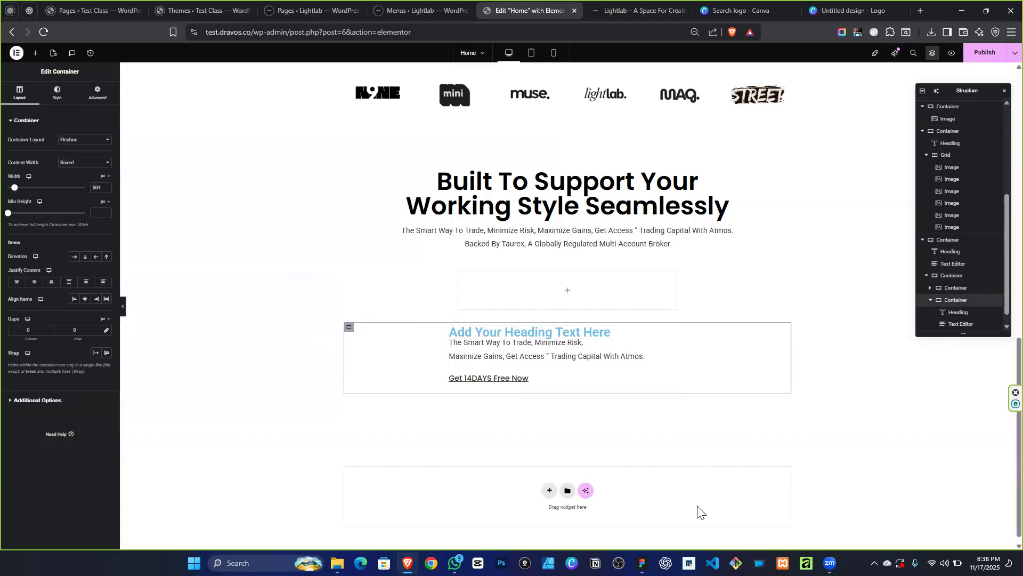
key(alt+Tab)
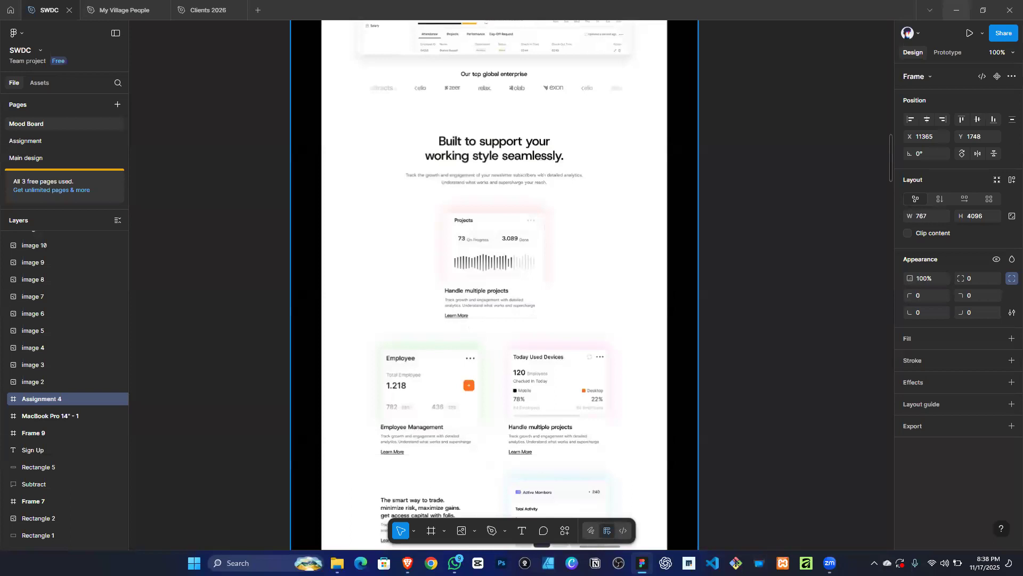
key(alt+Tab)
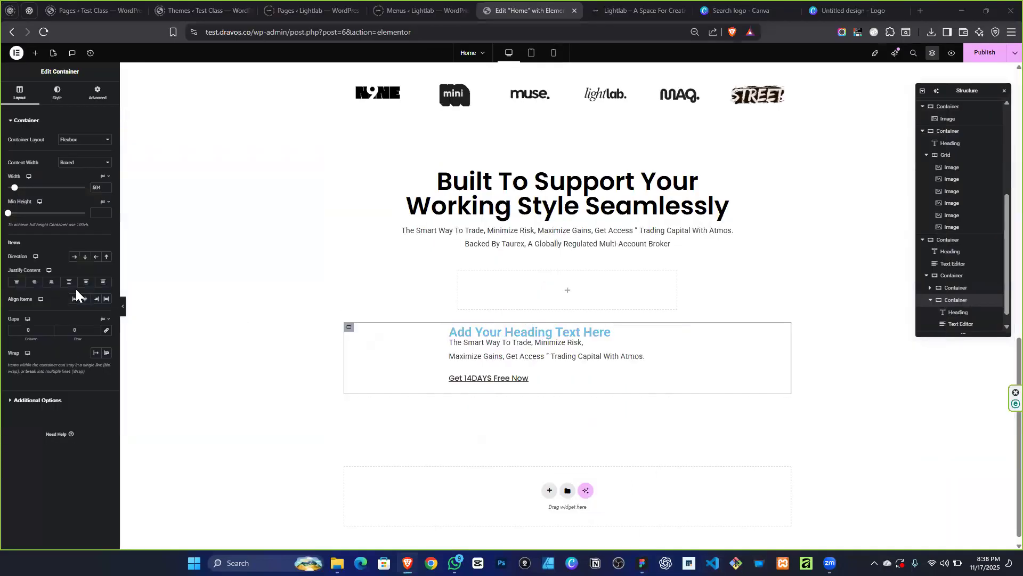
Change the placeholder heading's title to "Handle Multiple Projects".
click(522, 332)
triple_click(76, 159)
text(Handle Multiple Projects)
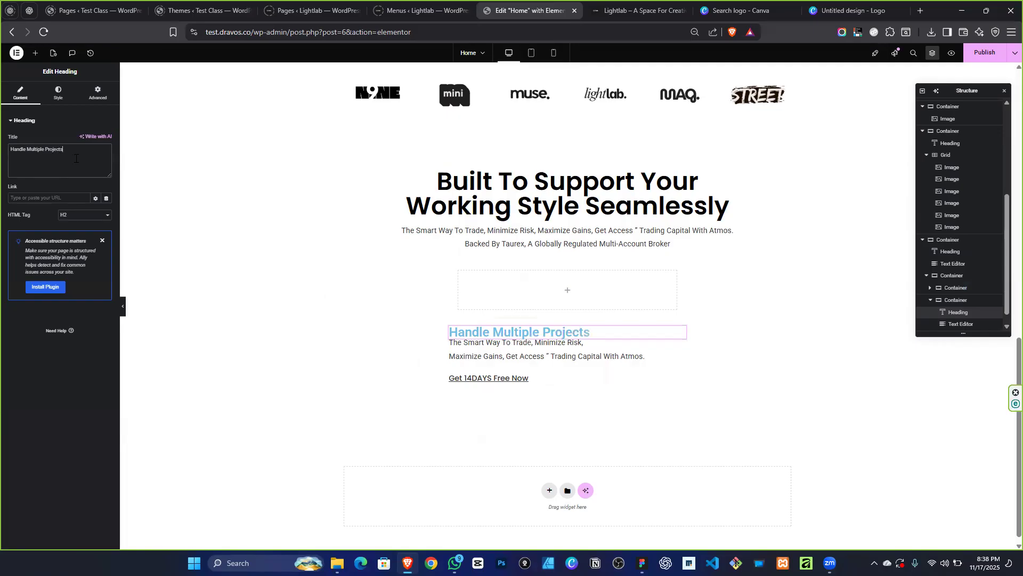
Set the line height of the text under the "Handle Multiple Projects" heading to 12 px.
click(557, 352)
click(65, 100)
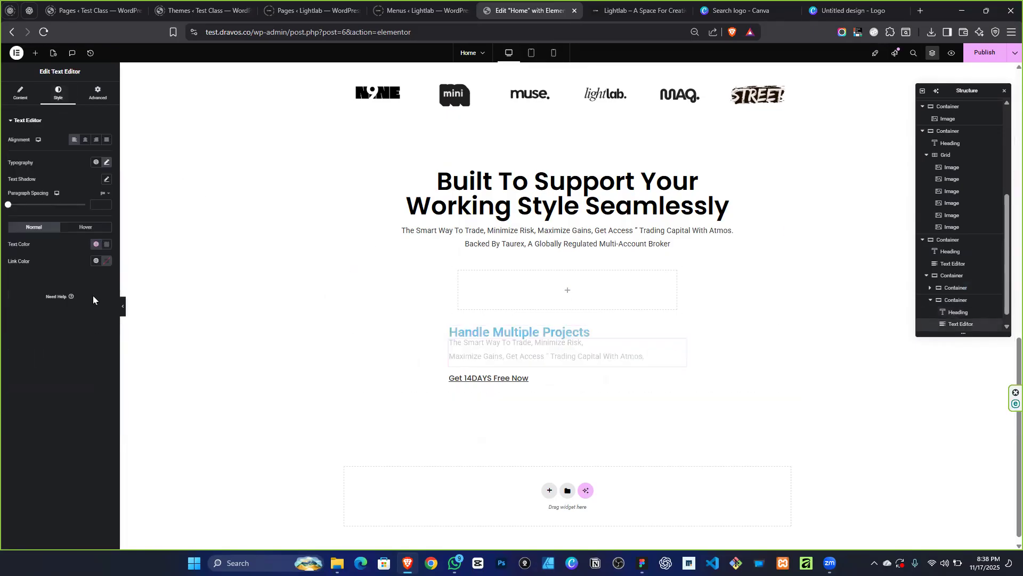
click(104, 163)
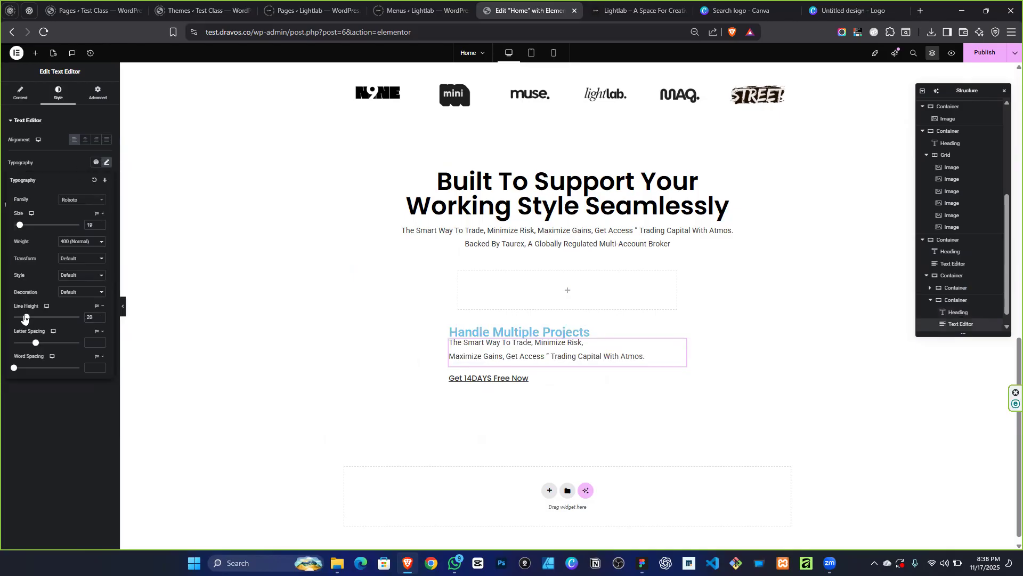
scroll(90, 316, down, 2)
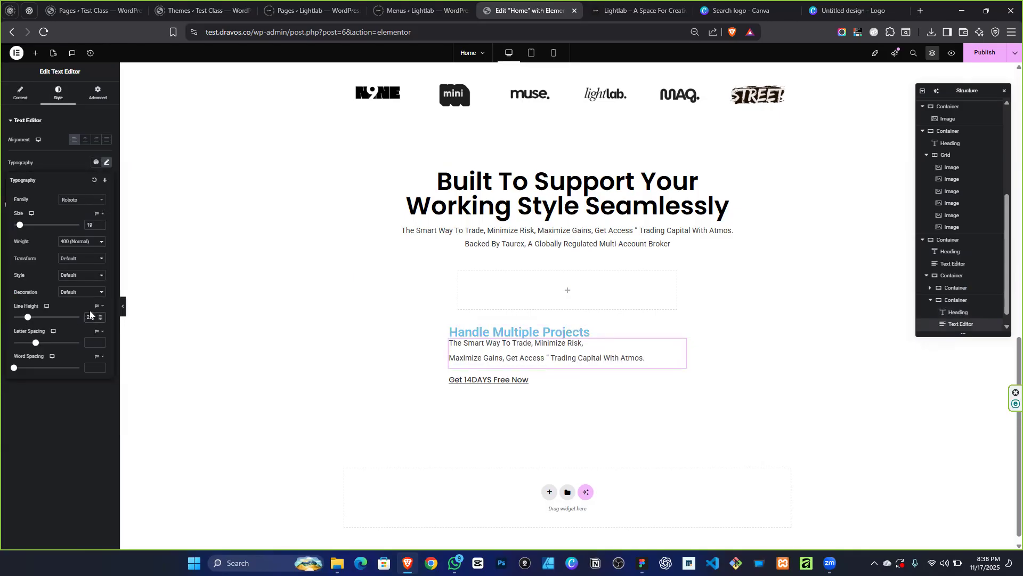
scroll(90, 315, down, 5)
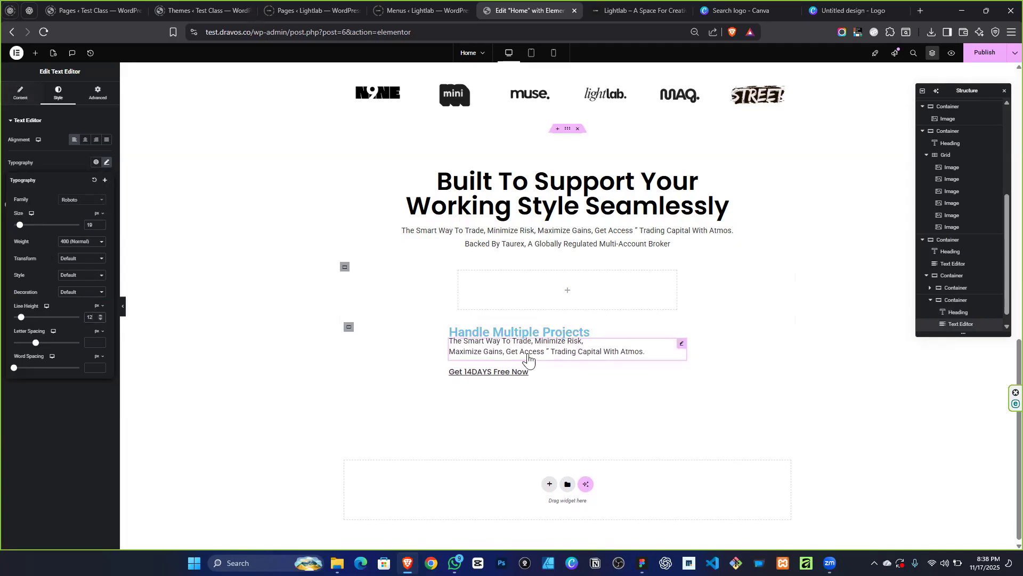
Set the column and row gaps of the container holding "Handle Multiple Projects" to 30 px.
click(349, 327)
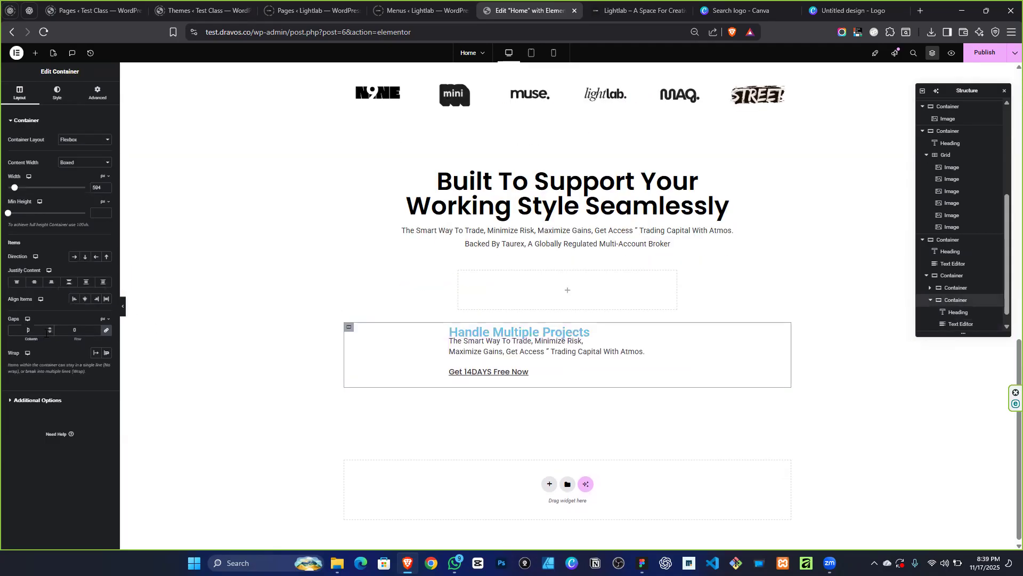
text(1)
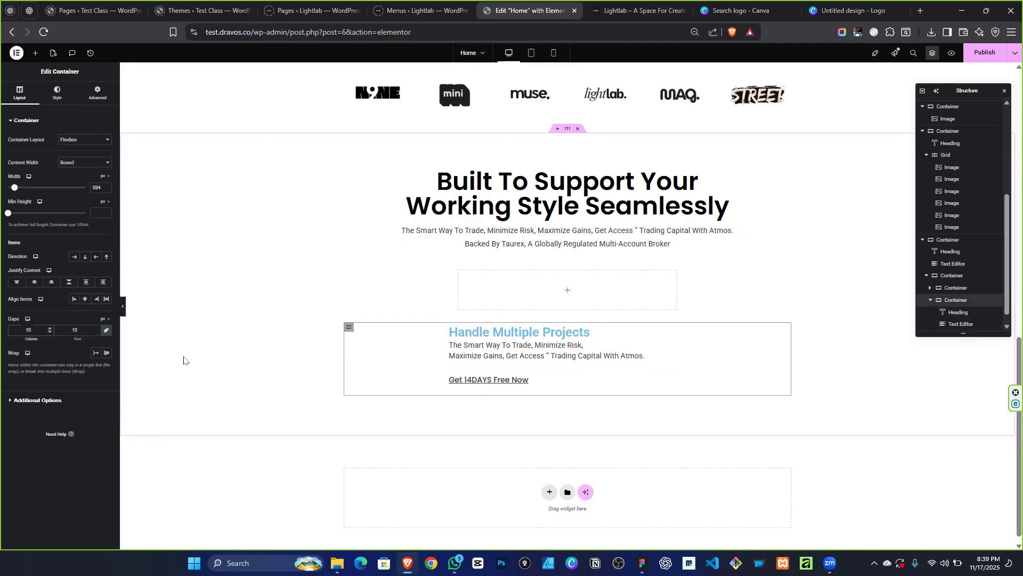
key(BackSpace)
text(2)
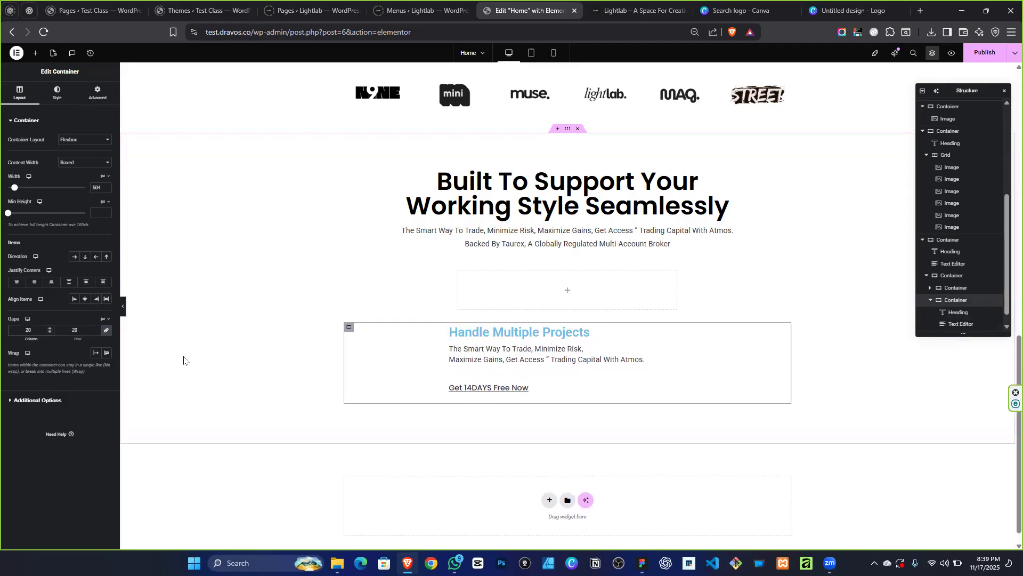
key(BackSpace)
text(3)
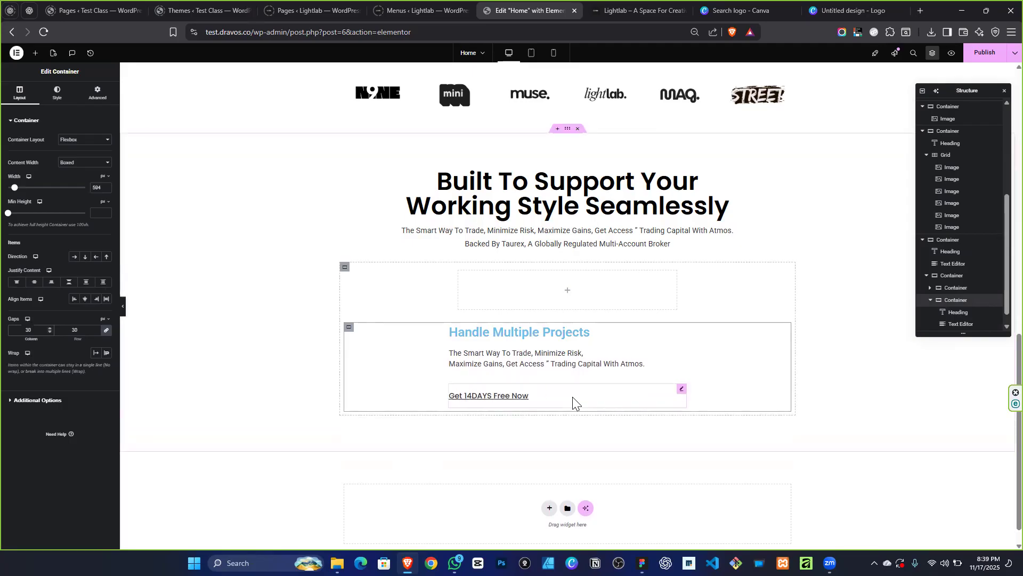
Set the "Get 14DAYS Free Now" button's padding to 0 on all four sides.
click(683, 391)
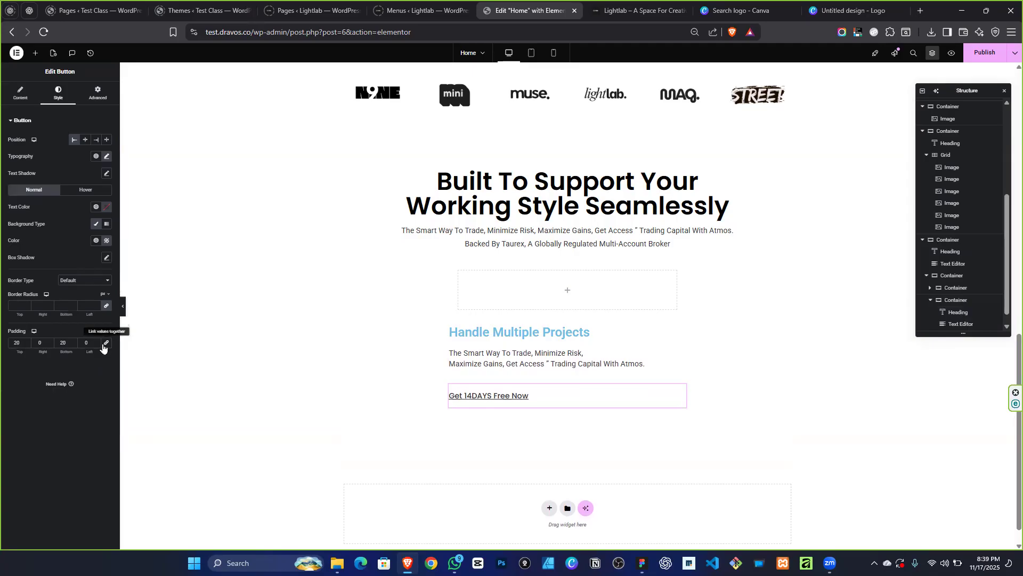
click(107, 343)
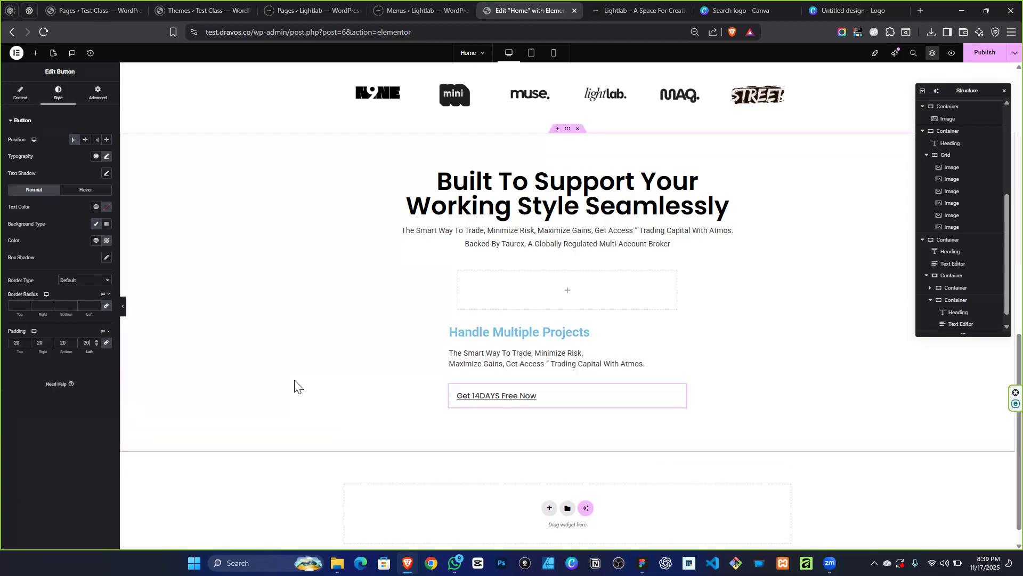
key(BackSpace)
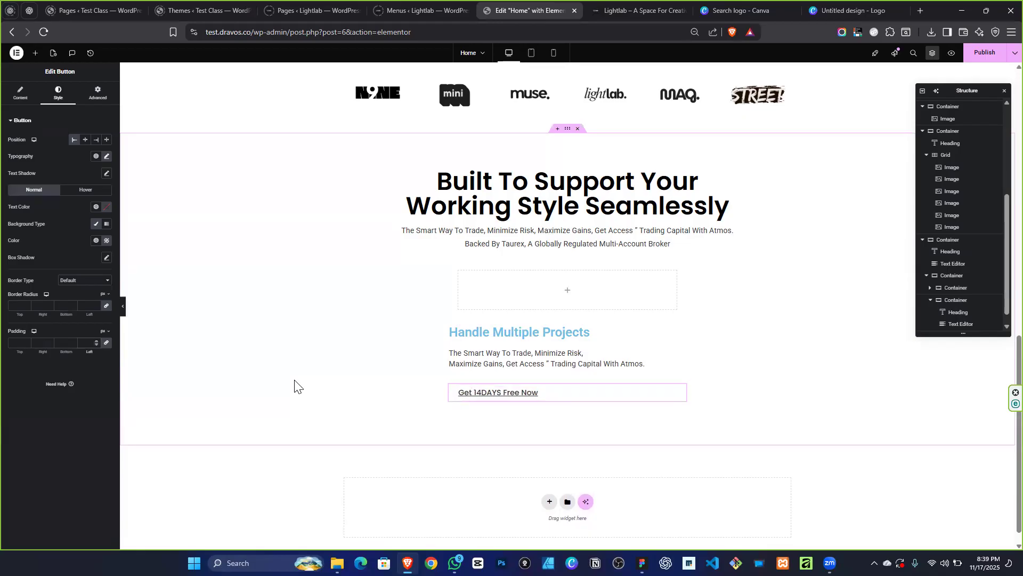
click(107, 344)
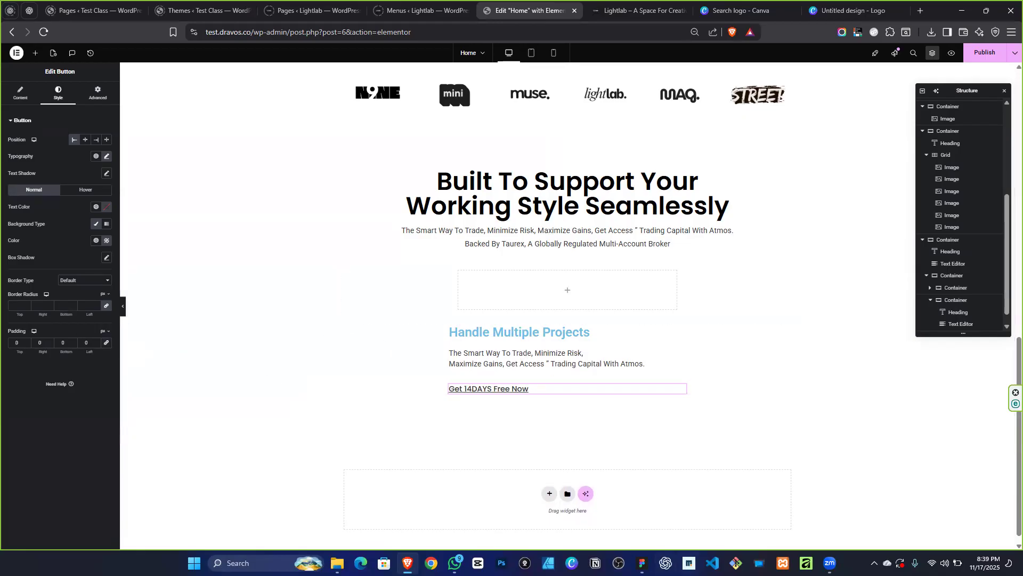
Compare with the Figma reference and set the "Handle Multiple Projects" heading's text color to the global black.
key(alt+Tab)
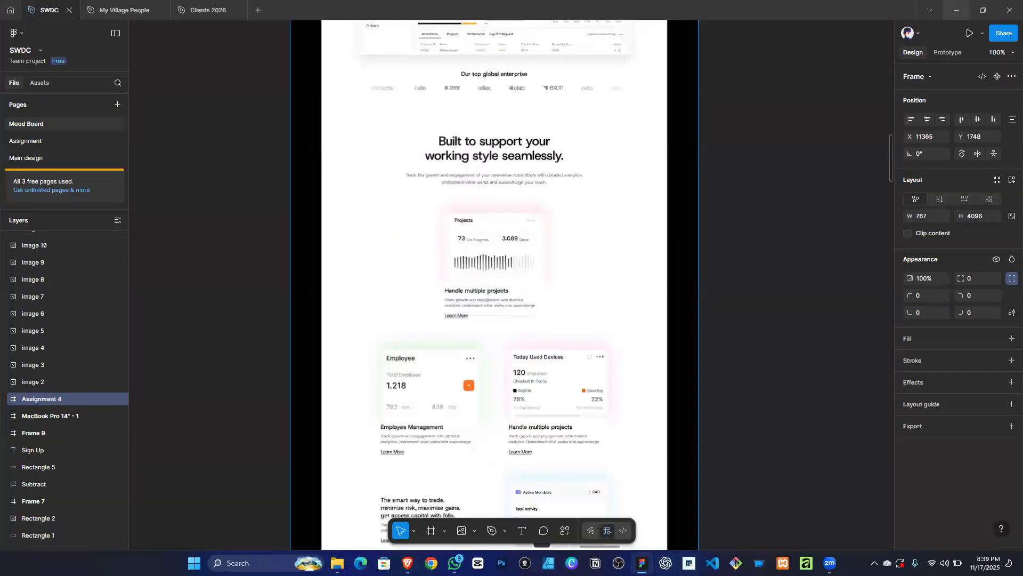
key(alt+Tab)
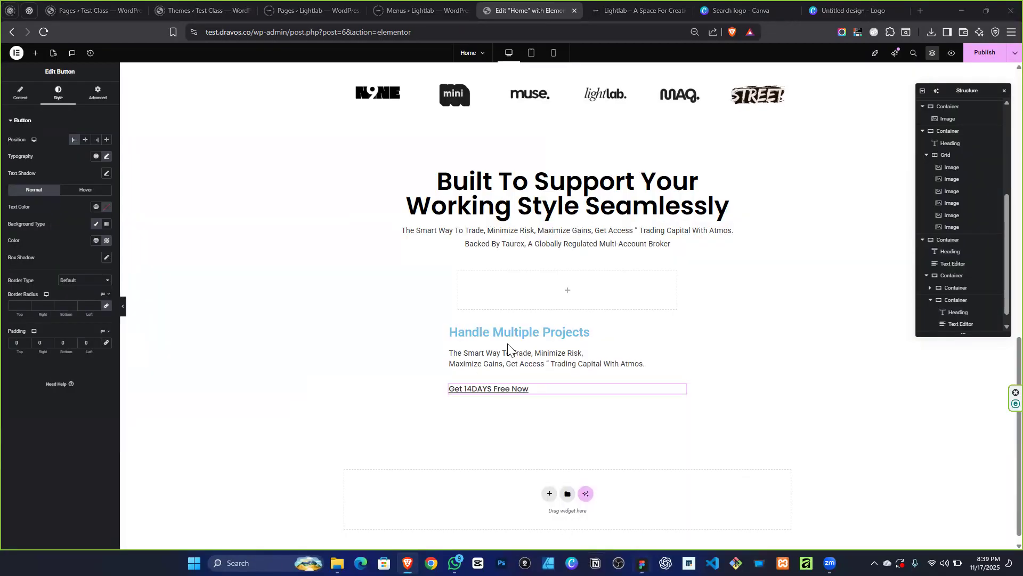
key(ctrl+z)
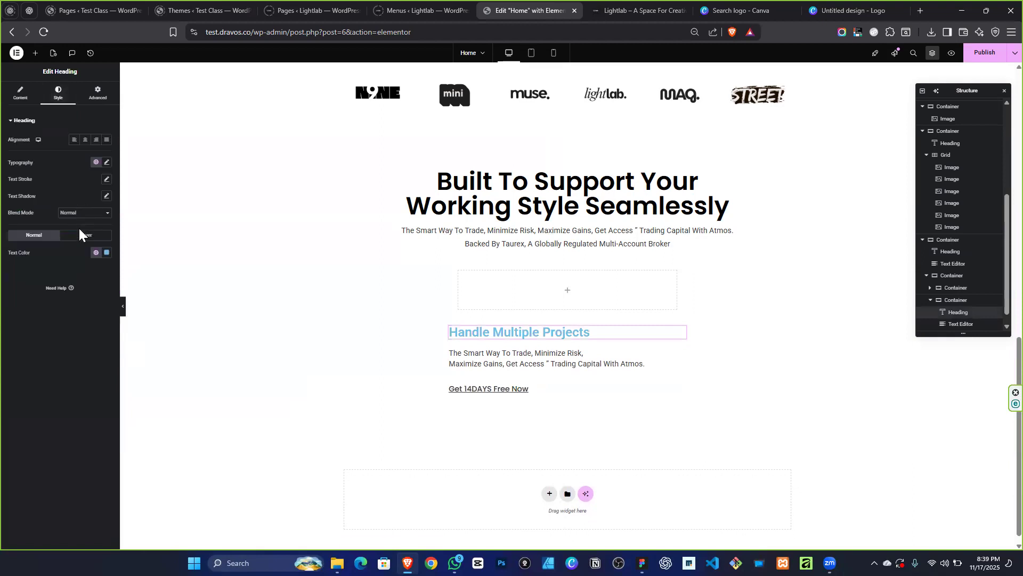
click(91, 251)
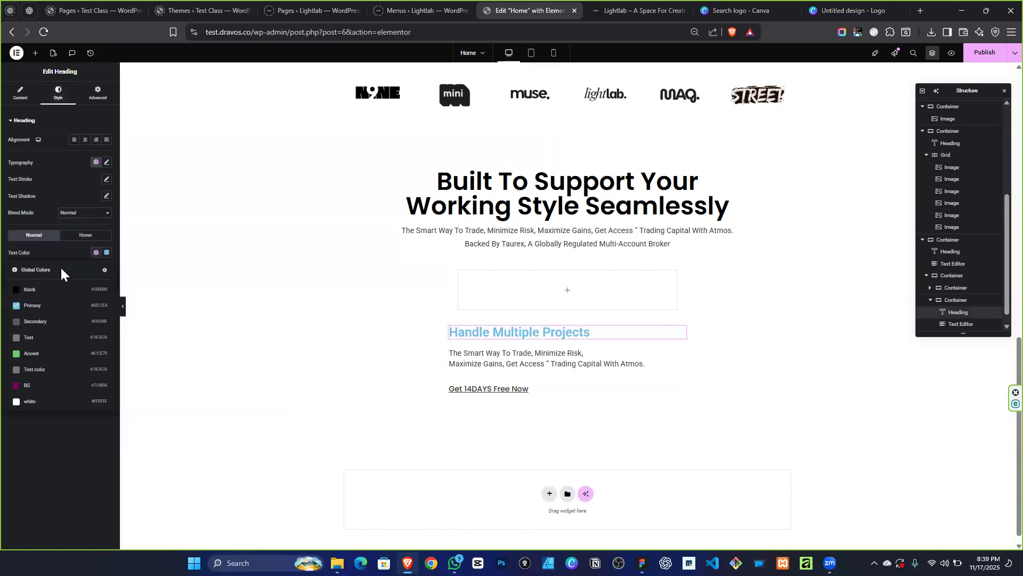
click(19, 293)
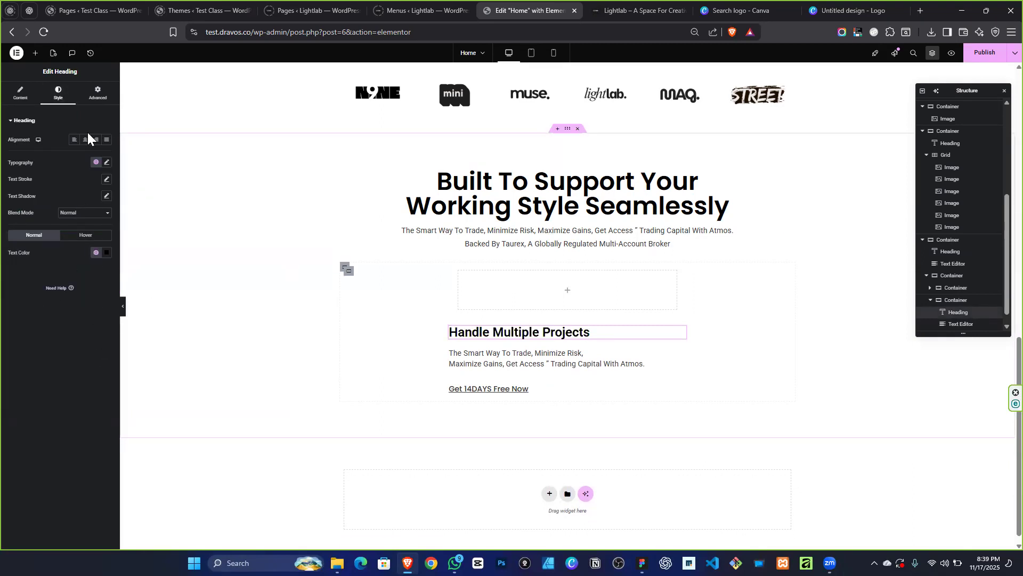
Display the widget library and look up pinterest.com in a new browser tab.
click(36, 53)
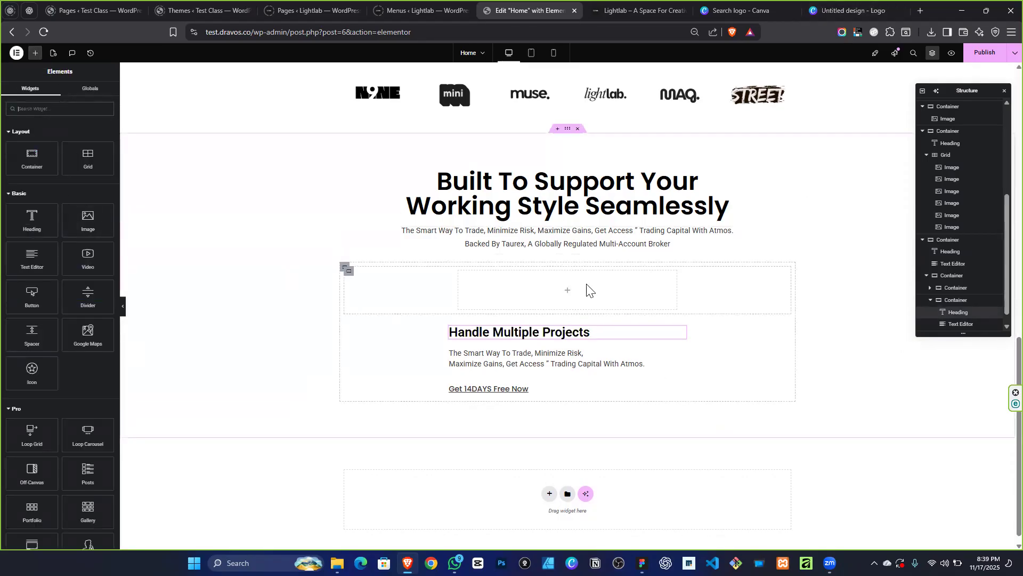
click(923, 6)
text(pinterest.com)
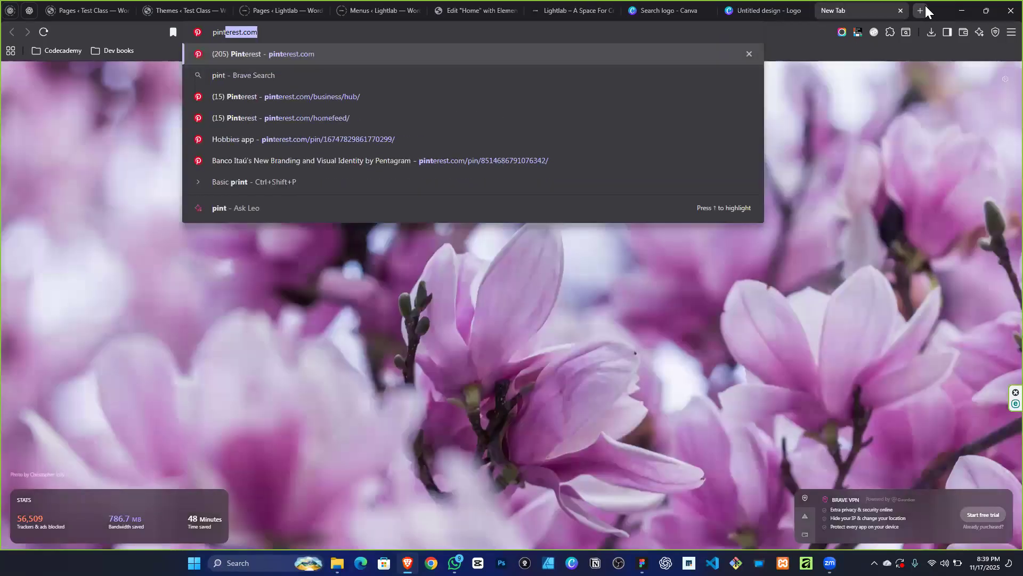
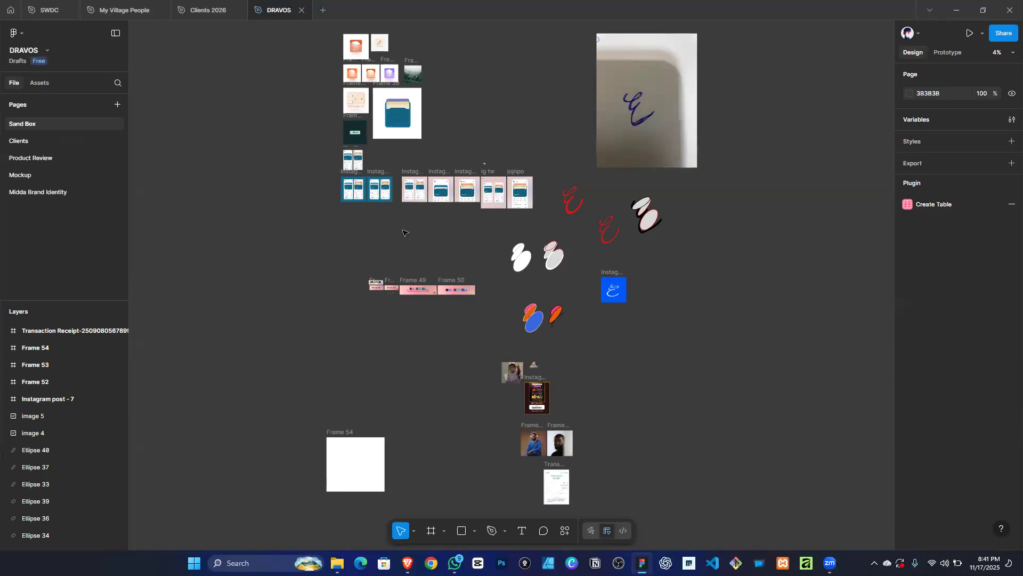
Show the list of draft files in Figma.
click(44, 137)
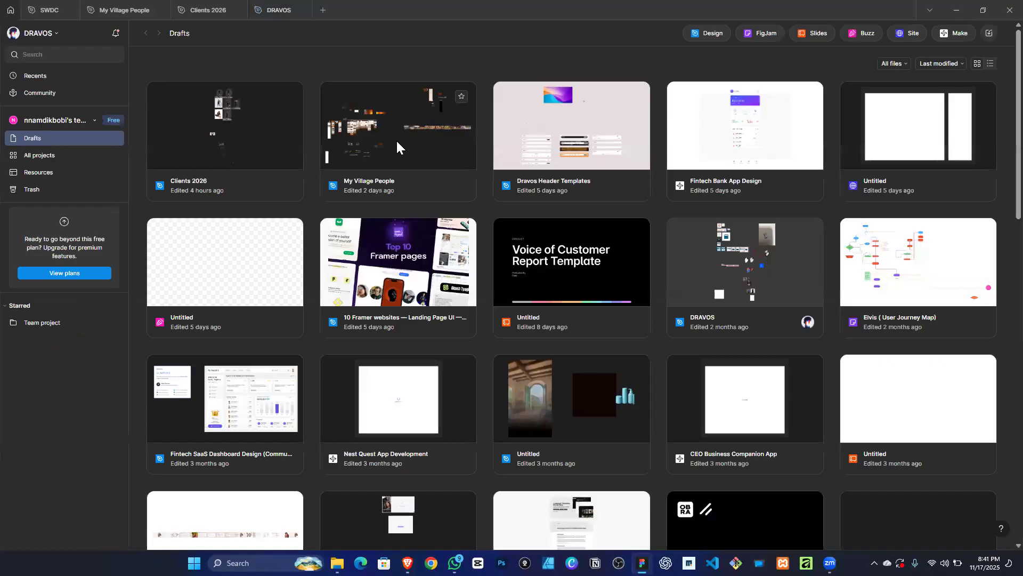
Find the Portfolio file in Figma and open its "100 Days UI Challenge" page.
click(75, 55)
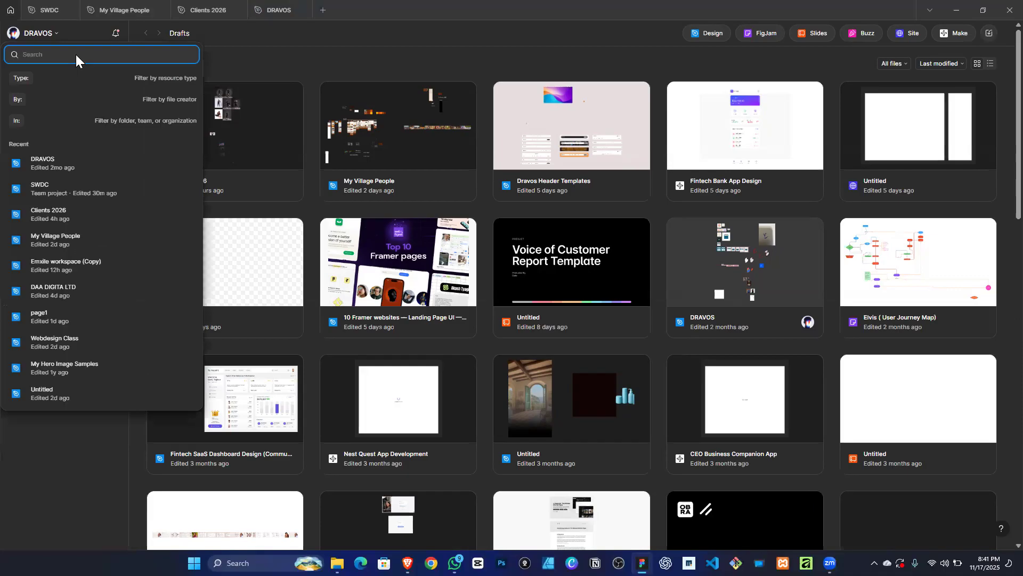
text(po)
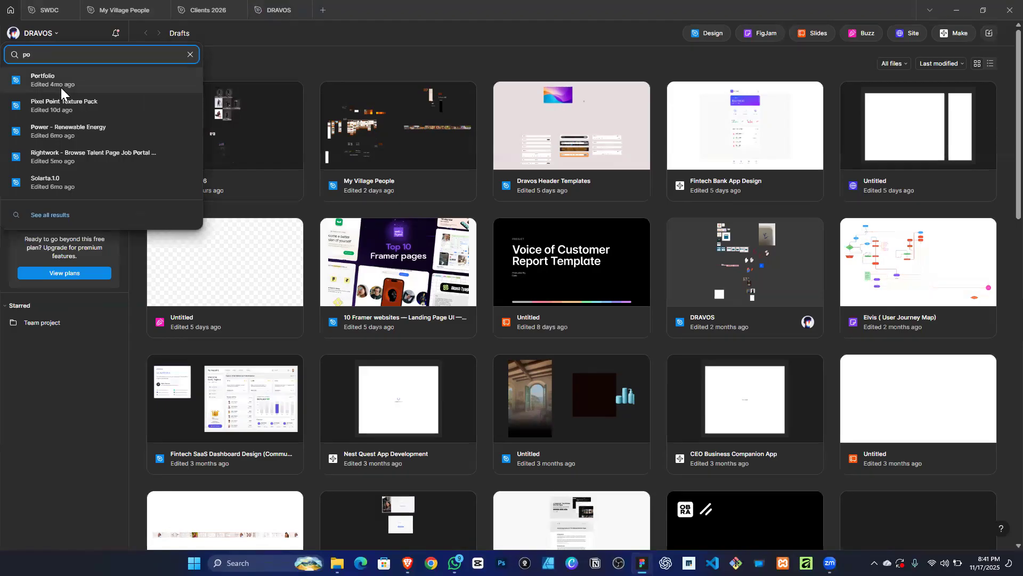
click(61, 88)
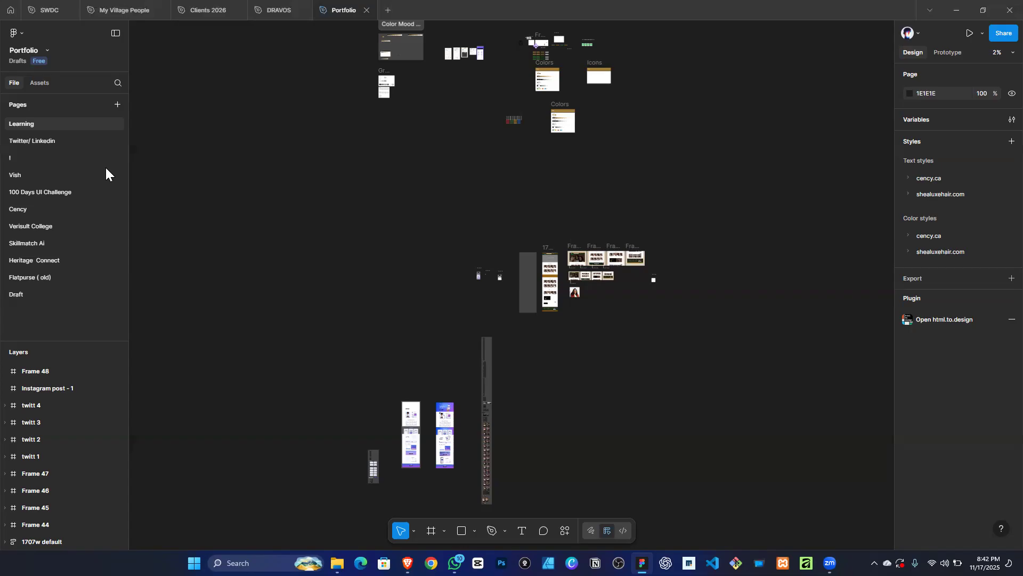
scroll(406, 128, up, 5)
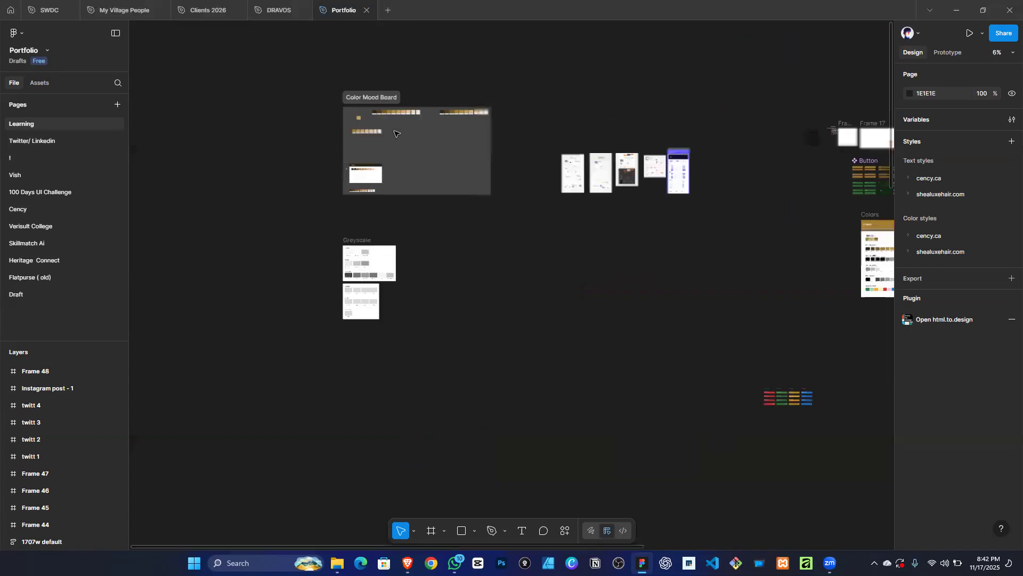
scroll(405, 213, up, 3)
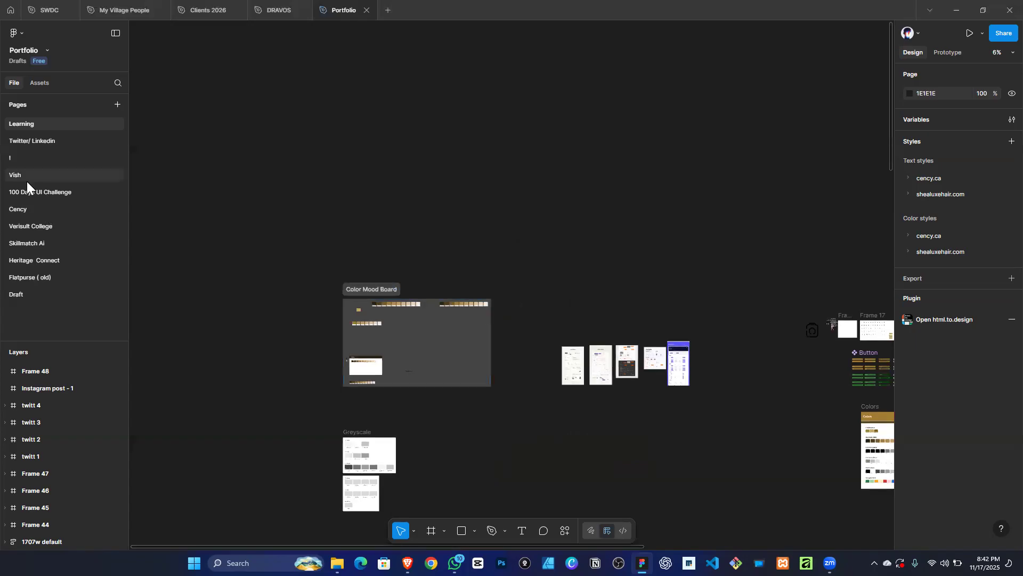
click(71, 195)
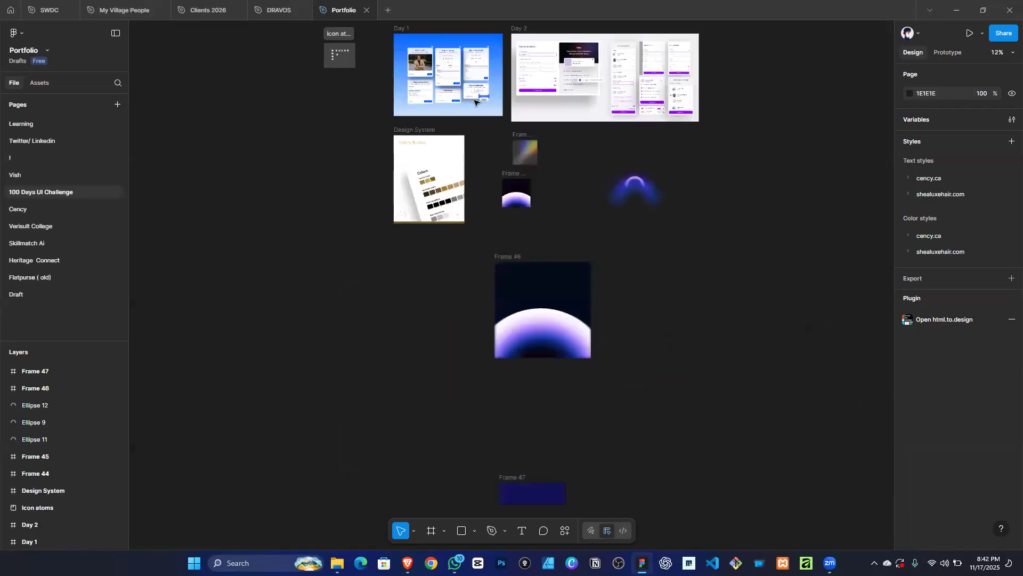
Examine the card designs in the Day 1 and Day 2 frames for one suited to the section.
scroll(432, 80, up, 3)
scroll(433, 80, up, 5)
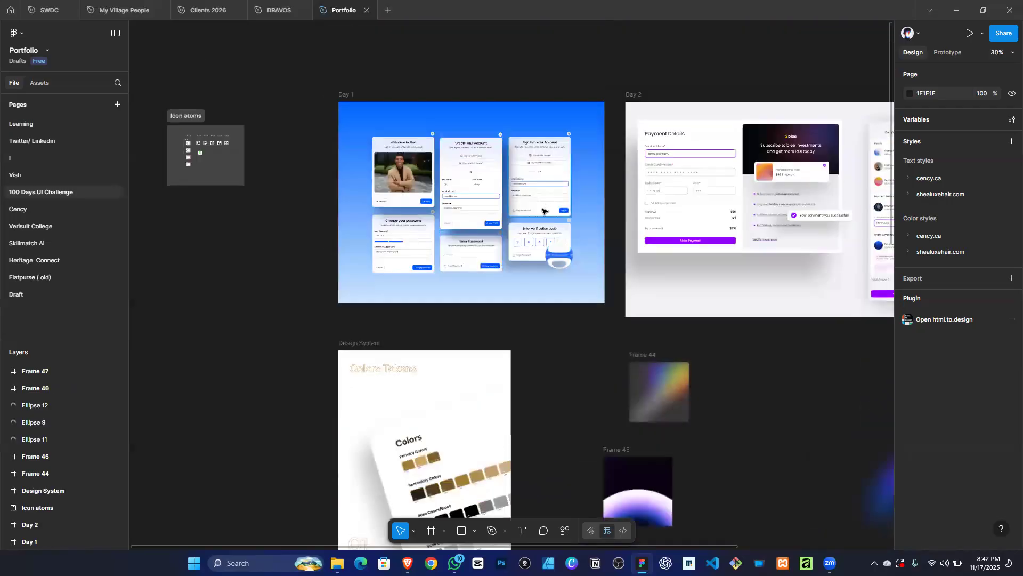
scroll(624, 166, up, 3)
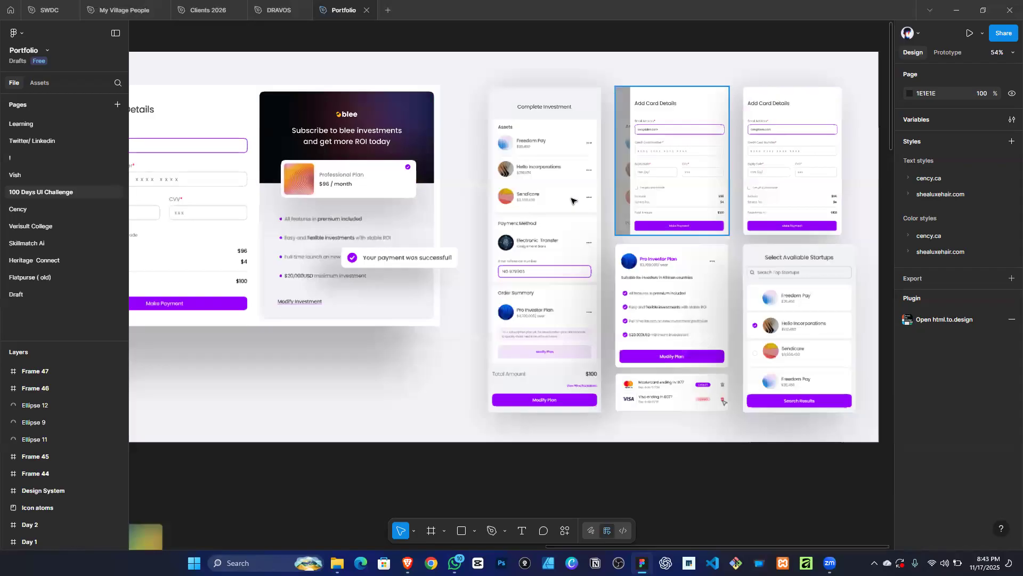
scroll(600, 189, down, 5)
scroll(476, 206, down, 10)
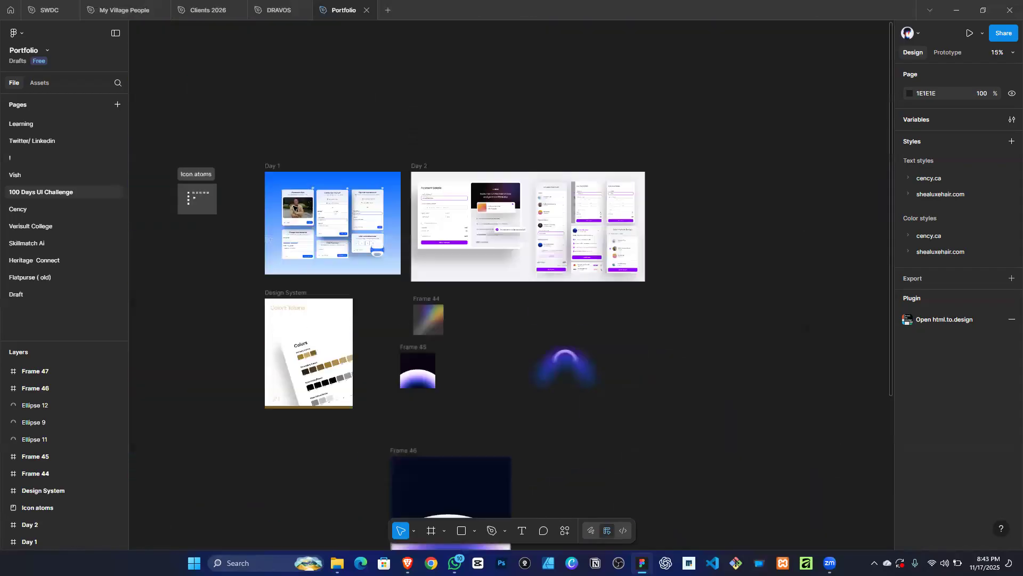
scroll(333, 362, up, 8)
scroll(367, 299, up, 5)
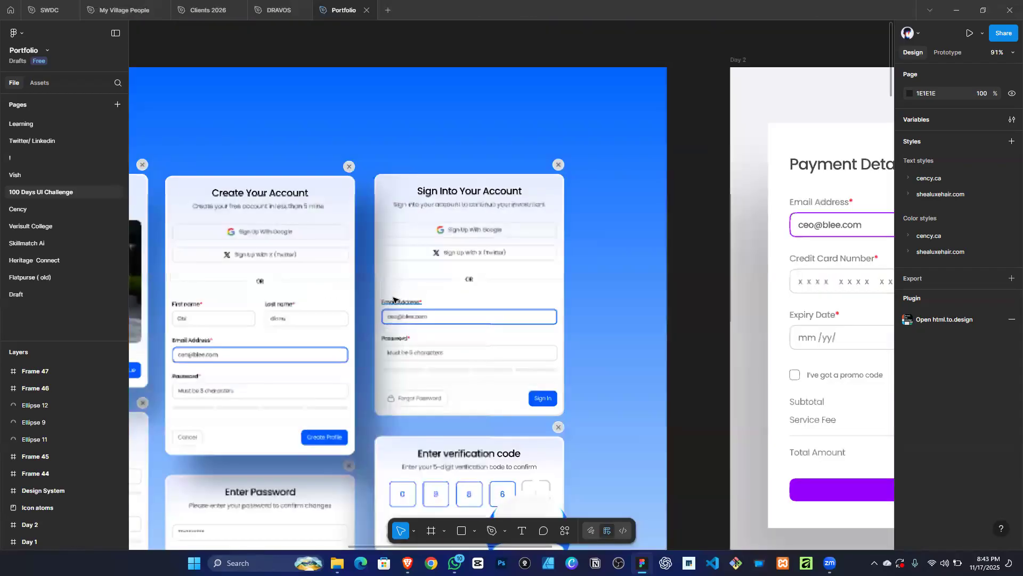
scroll(367, 299, down, 5)
scroll(253, 298, up, 2)
scroll(254, 299, left, 4)
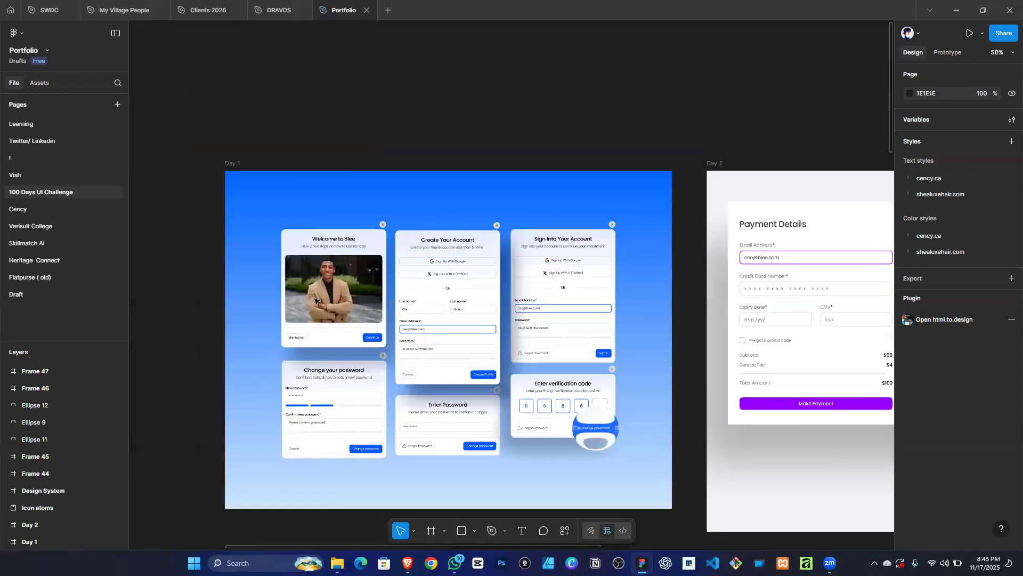
Export the Signup frame of the "Welcome to Blee" card as a 1x PNG into the SMO CLASSES folder.
click(358, 262)
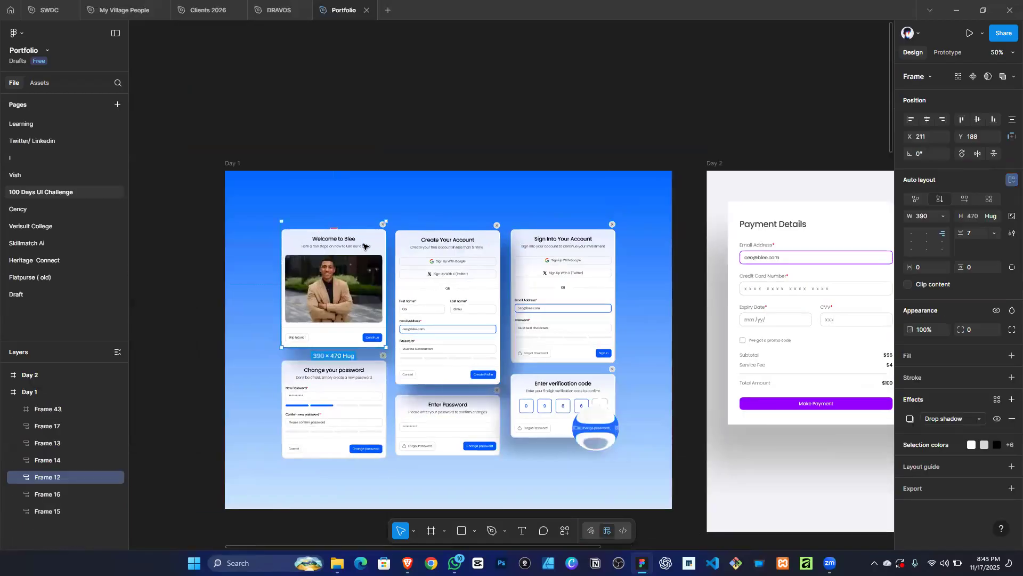
click(358, 262)
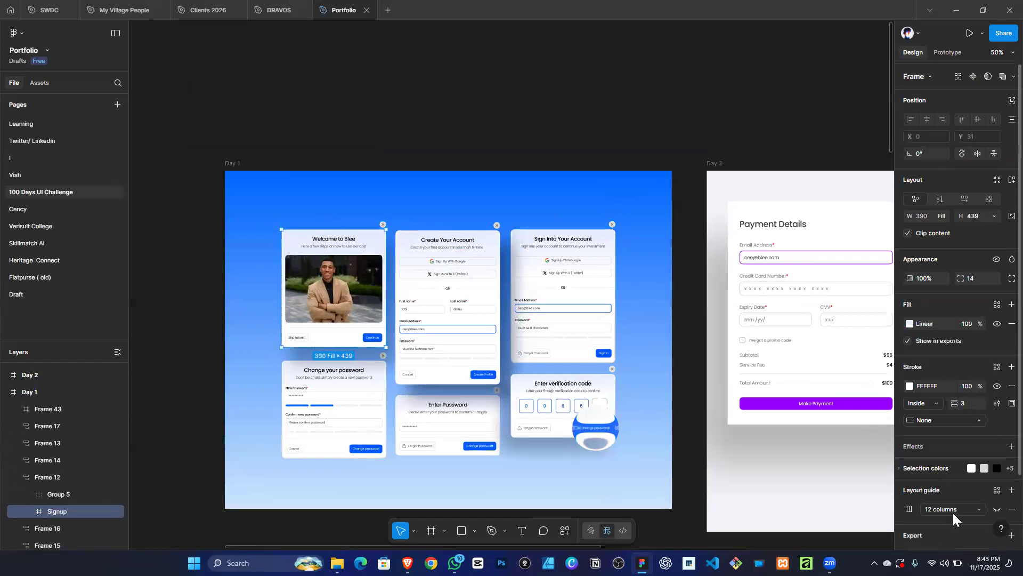
scroll(952, 511, down, 2)
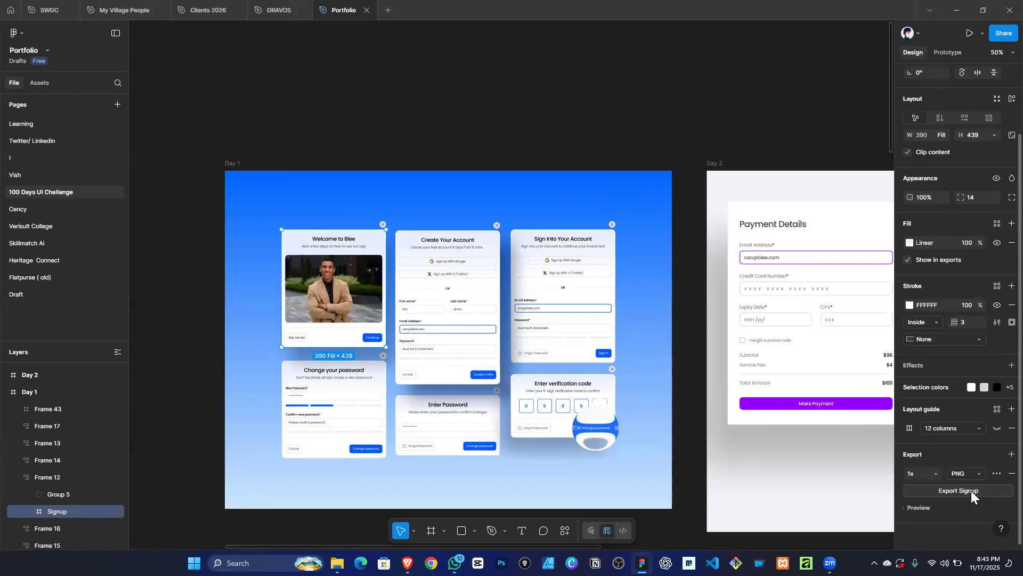
click(970, 491)
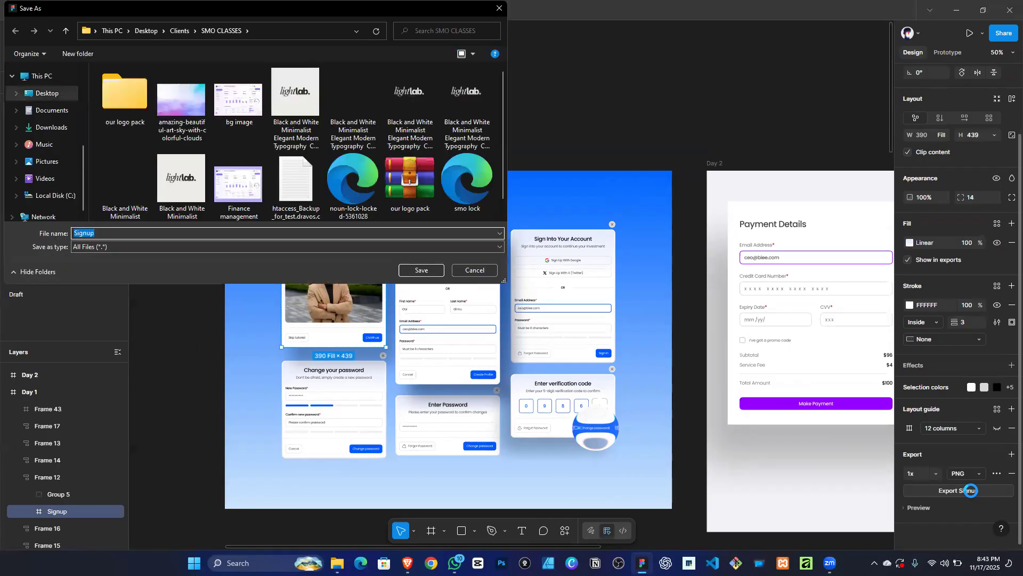
key(Return)
Switch to the Elementor editor in the browser and add an Image widget to the empty container above the "Handle Multiple Projects" heading.
click(957, 10)
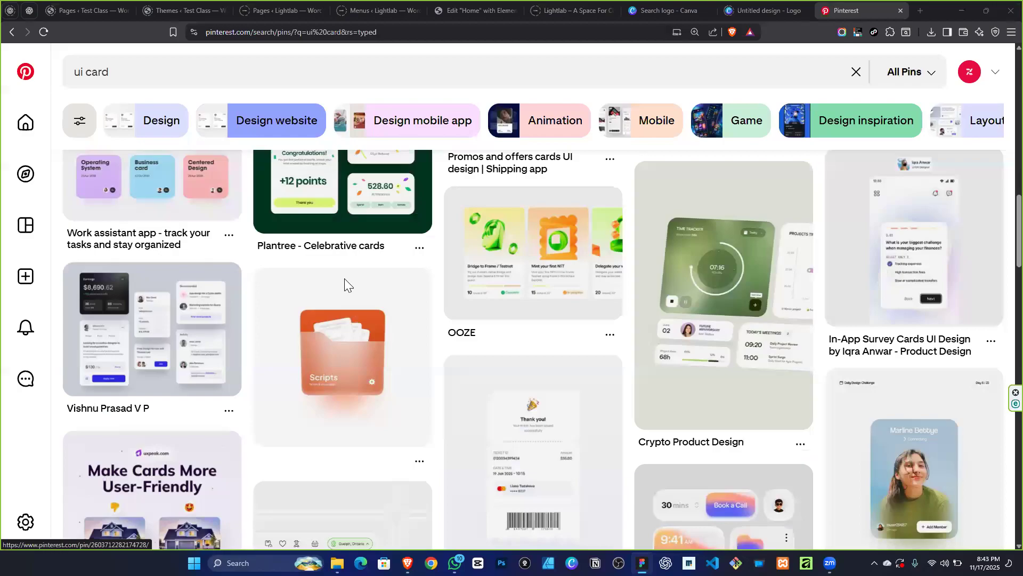
click(442, 12)
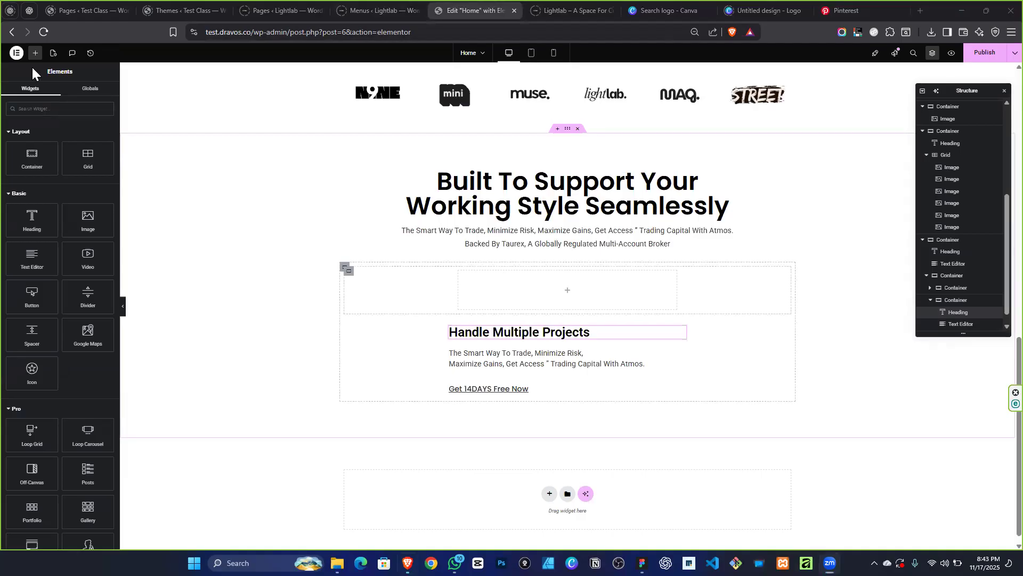
drag(75, 223, 472, 280)
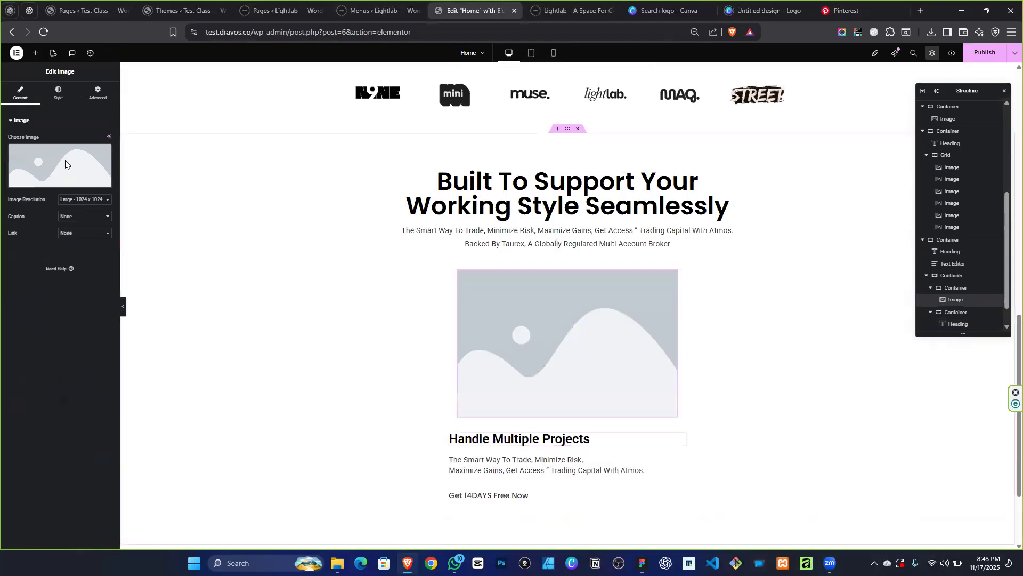
Upload Signup.png from the SMO CLASSES folder and use it as the new Image widget's picture.
click(70, 169)
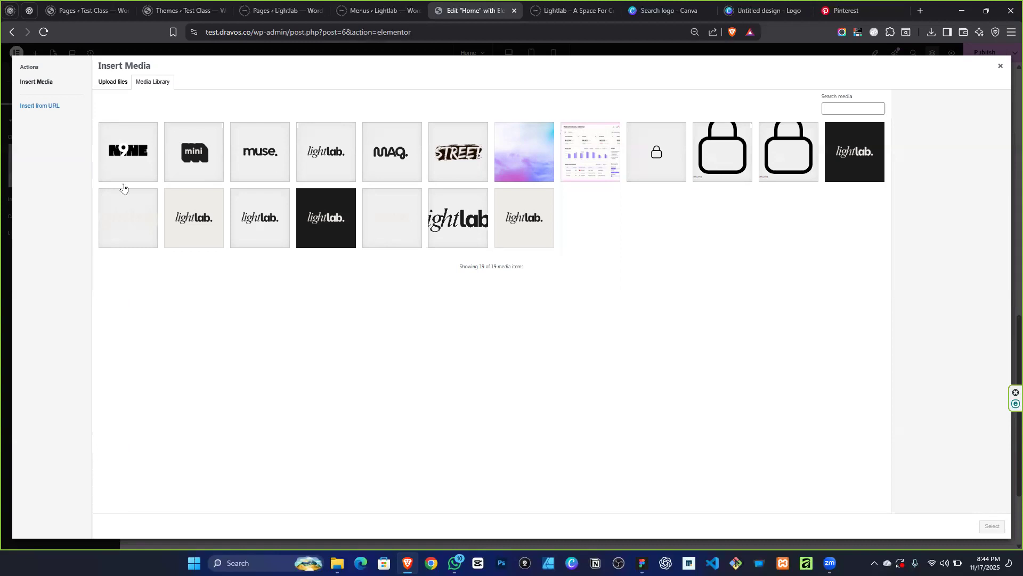
click(113, 82)
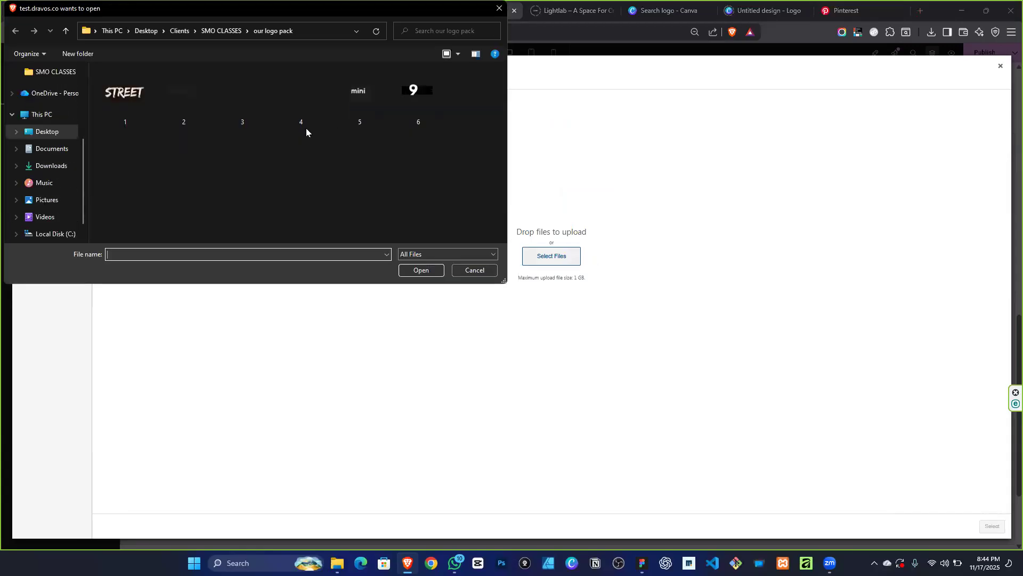
click(204, 32)
scroll(396, 151, down, 1)
click(464, 124)
click(434, 269)
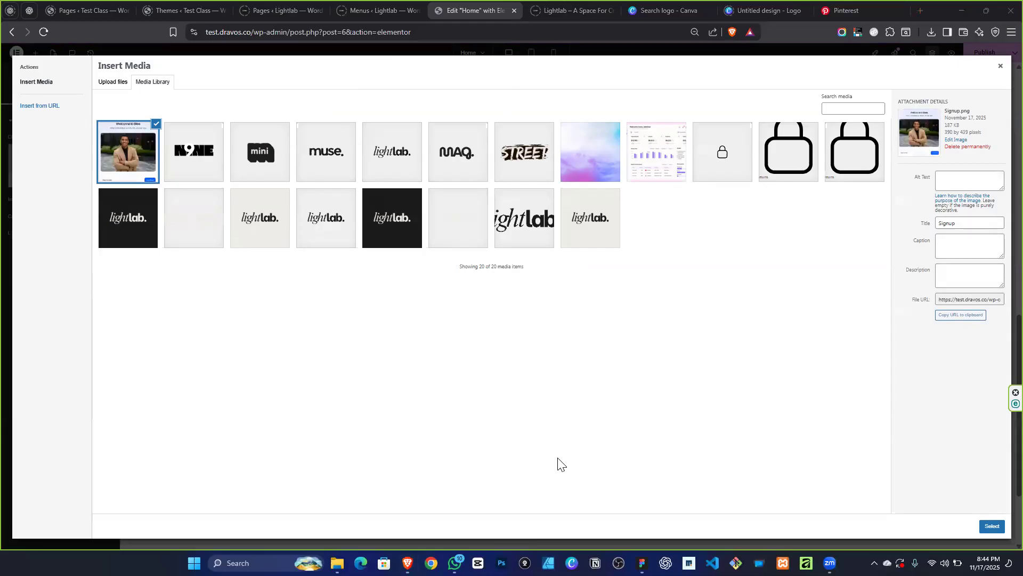
click(989, 525)
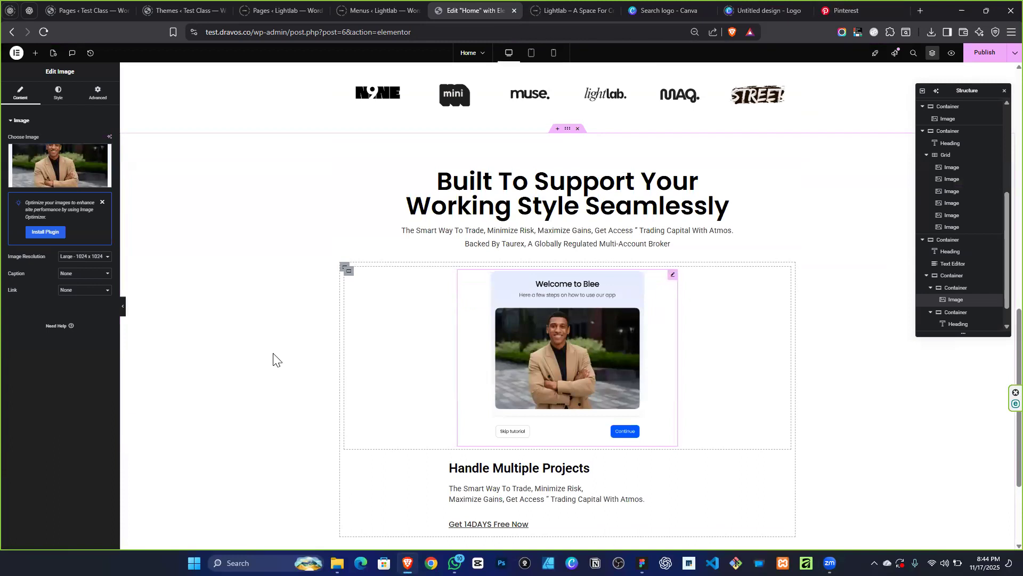
Set the "Welcome to Blee" card image's width to 100%.
click(58, 94)
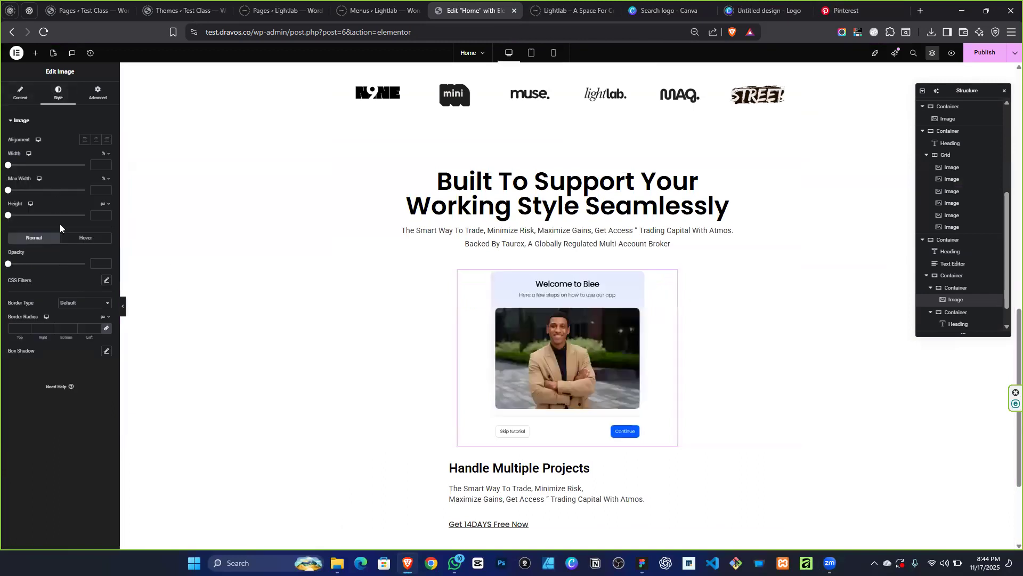
drag(8, 167, 96, 172)
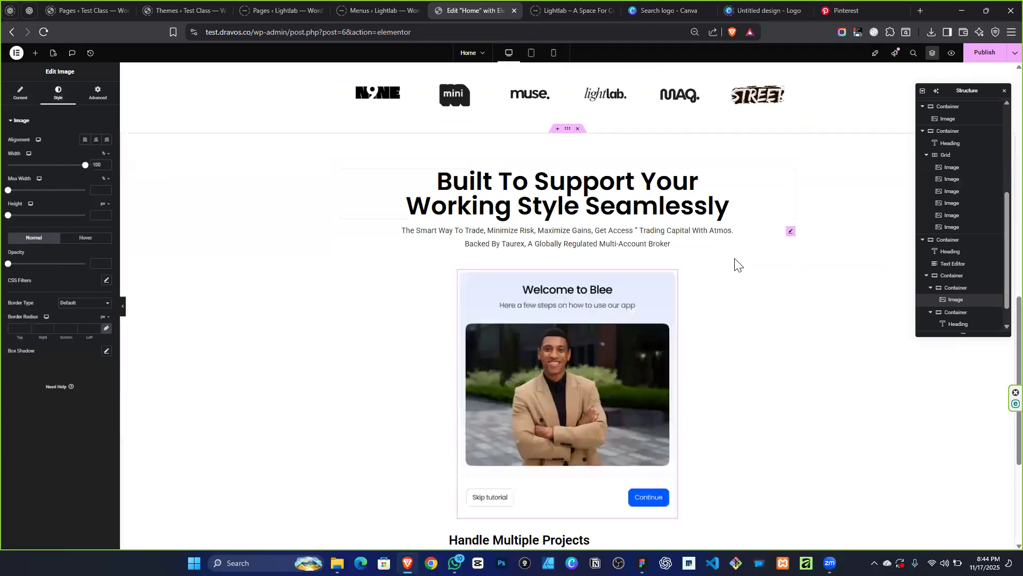
scroll(565, 262, down, 4)
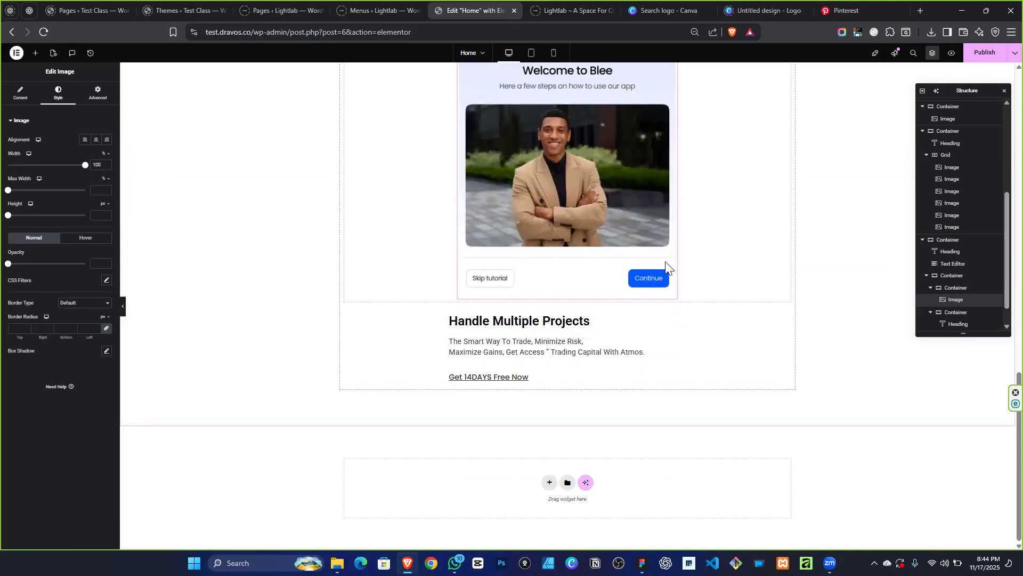
scroll(576, 199, up, 2)
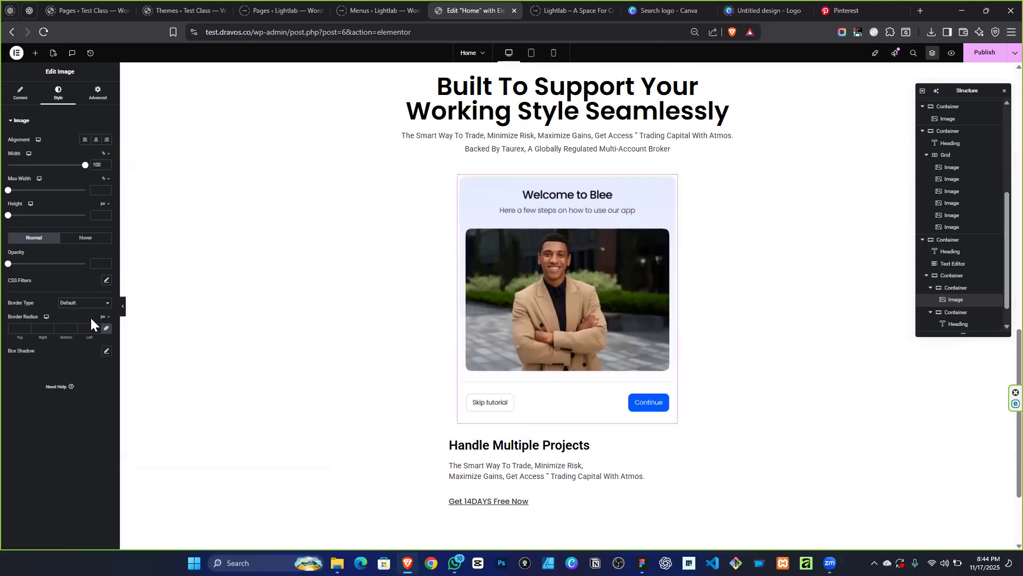
Add a box shadow to the card image with horizontal 9, vertical -12 and blur 78.
click(106, 351)
drag(46, 411, 49, 394)
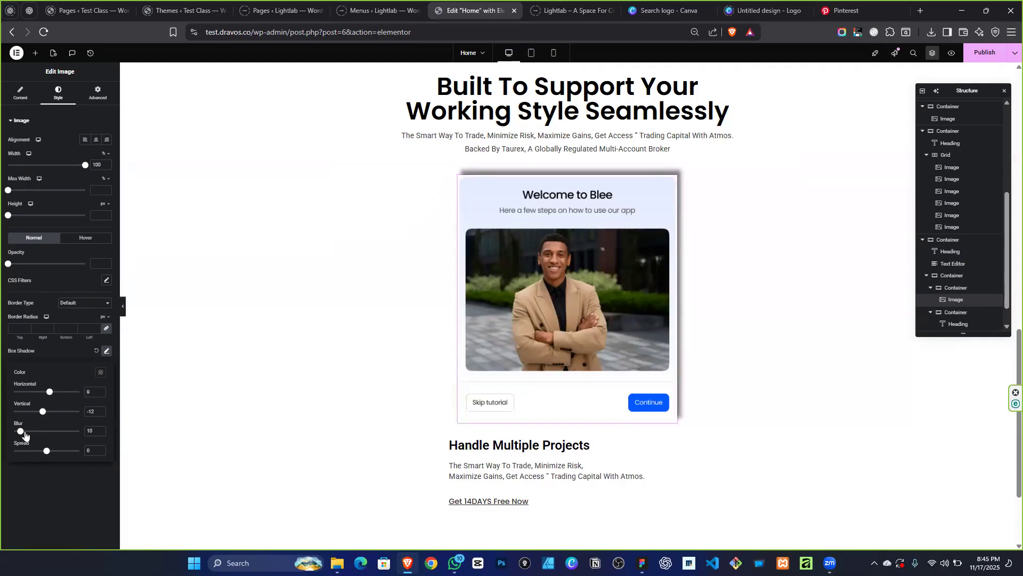
drag(21, 433, 65, 434)
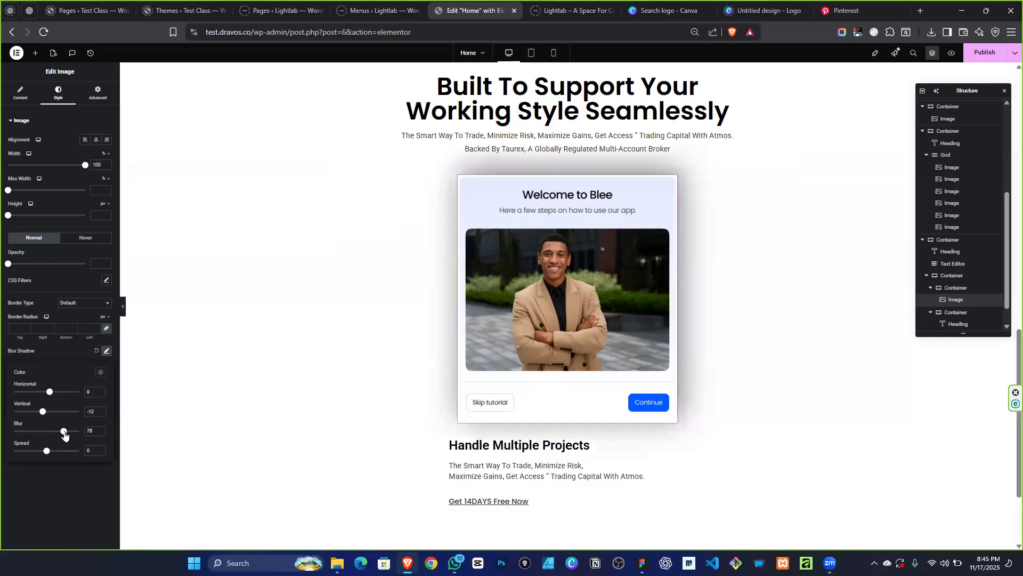
Compare with the Figma reference and make the card image's box shadow dark red at 0.21 opacity.
click(101, 372)
click(147, 422)
drag(147, 422, 139, 433)
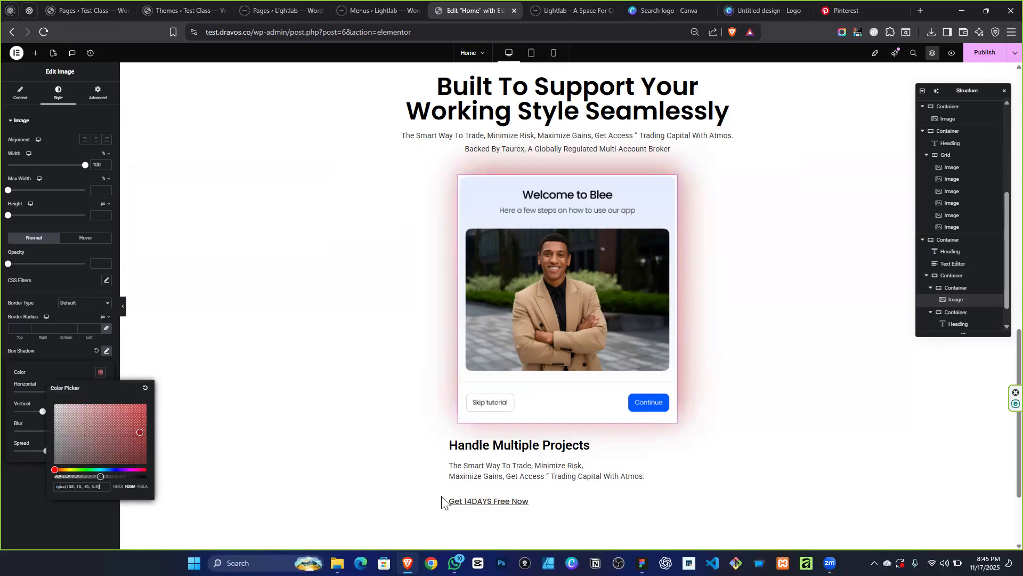
key(alt+Tab)
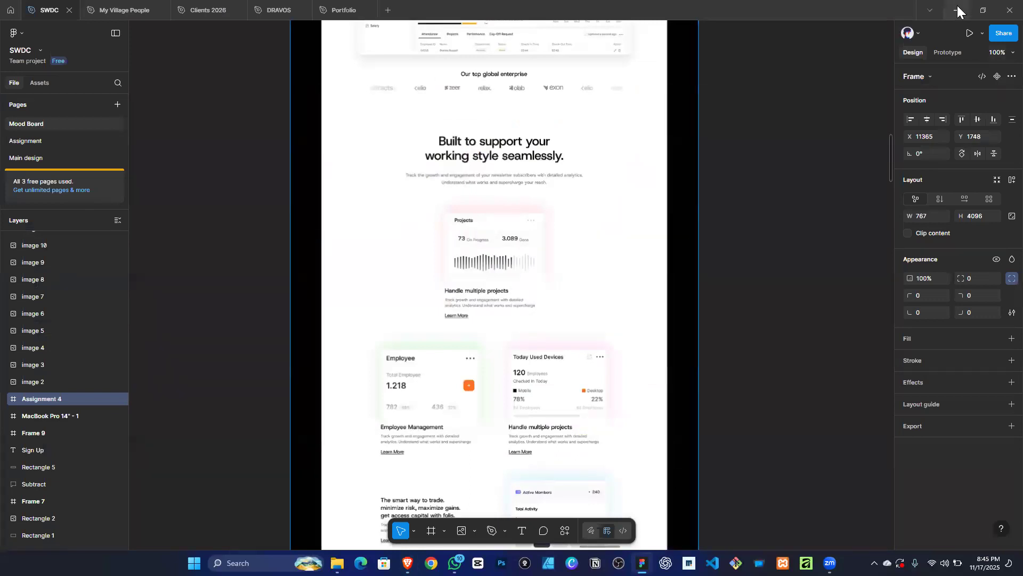
key(alt+Tab)
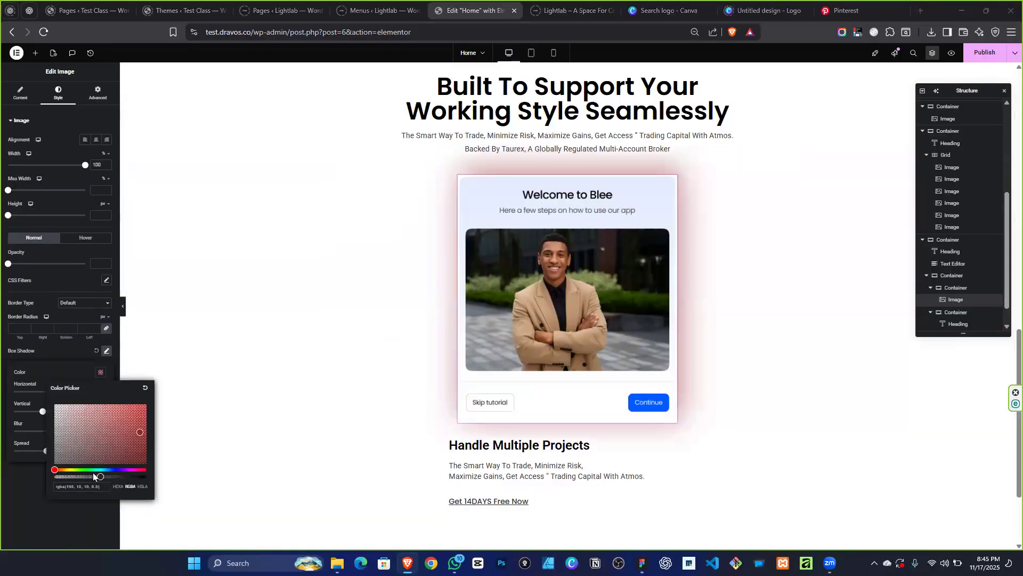
drag(93, 476, 73, 475)
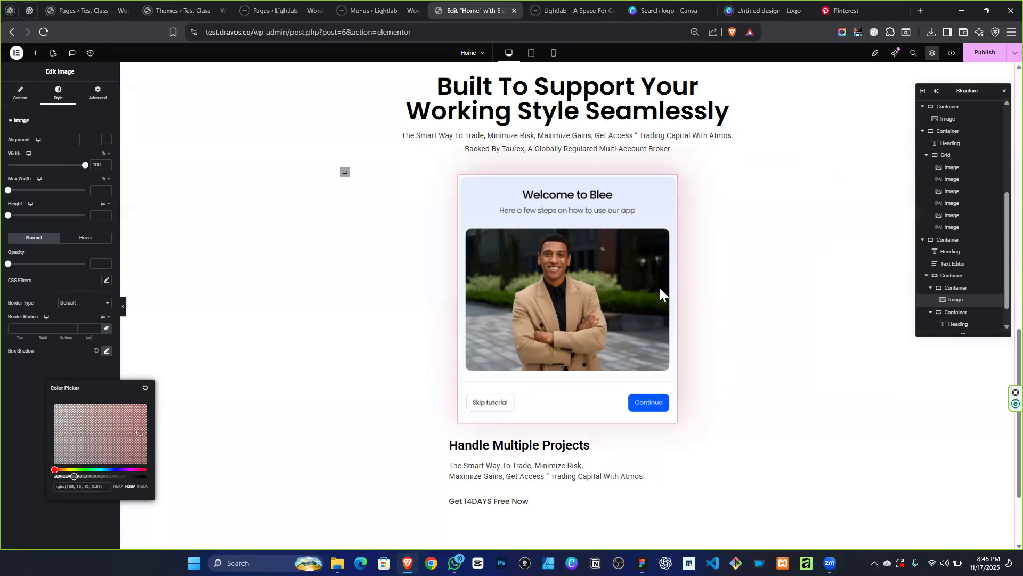
Centre the "Welcome to Blee" card image's box shadow with horizontal and vertical offsets of 0, and set its spread to -17.
scroll(610, 372, down, 2)
scroll(538, 254, up, 7)
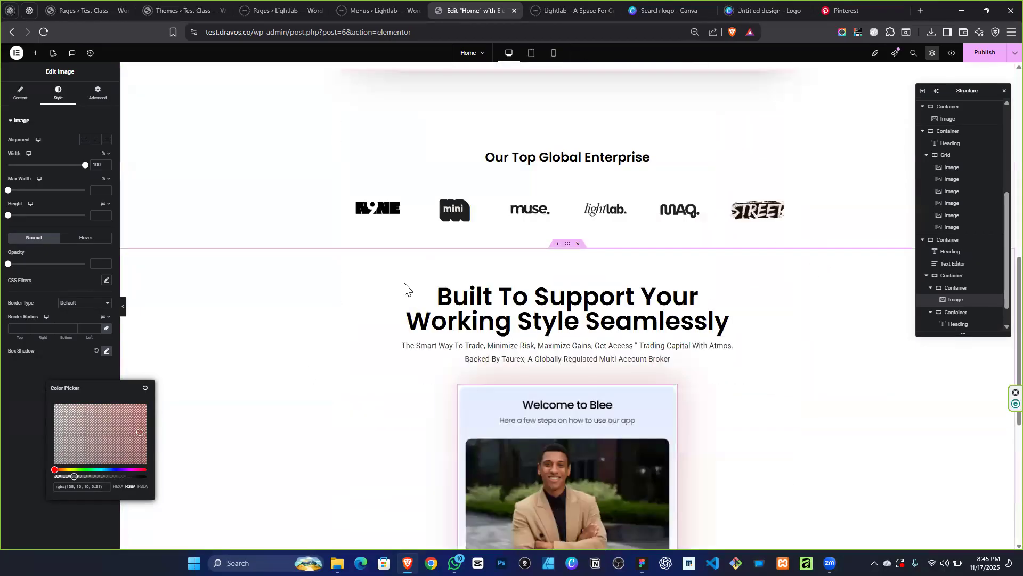
click(538, 256)
scroll(666, 277, down, 2)
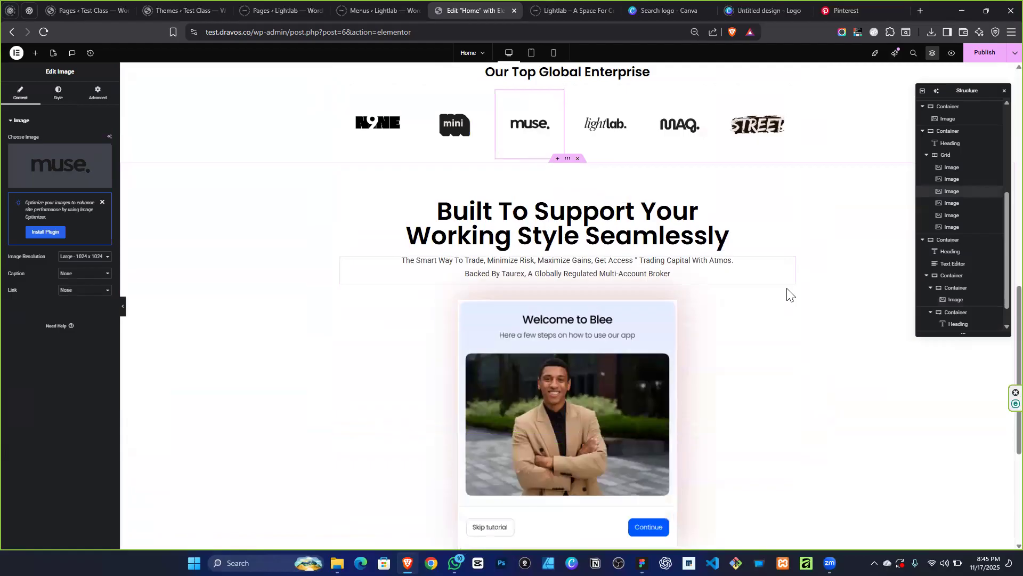
click(649, 328)
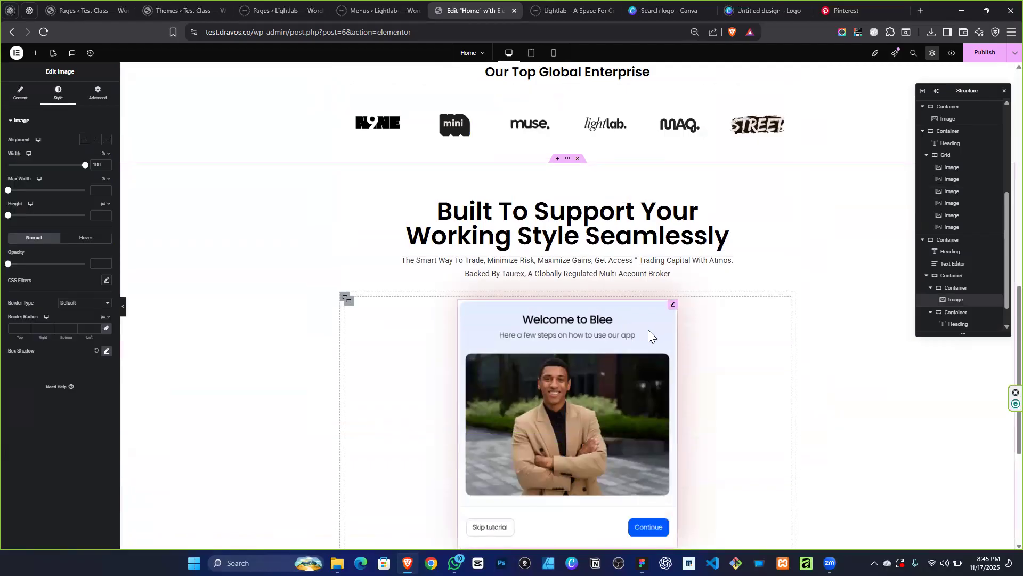
click(106, 352)
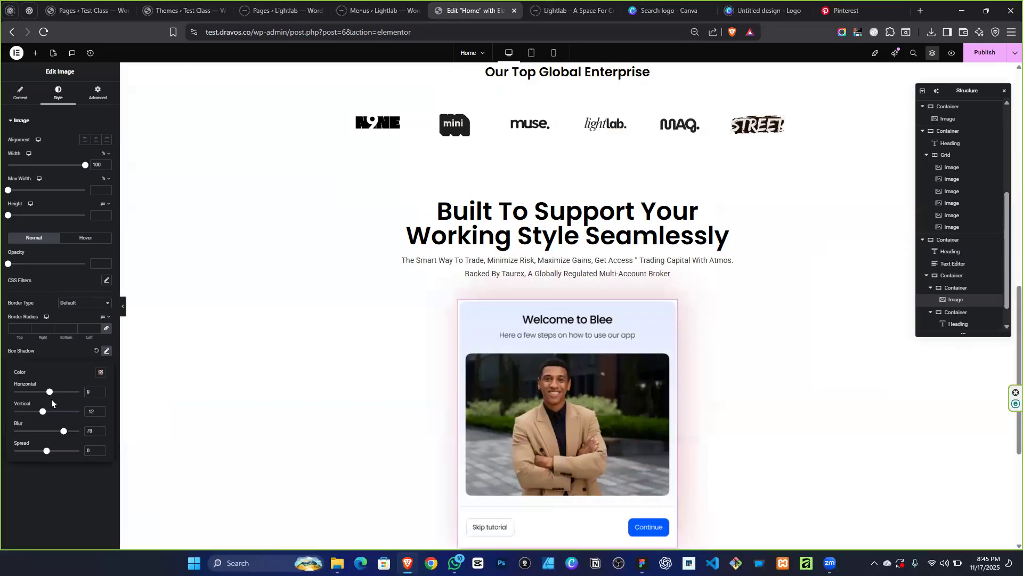
drag(48, 395, 35, 393)
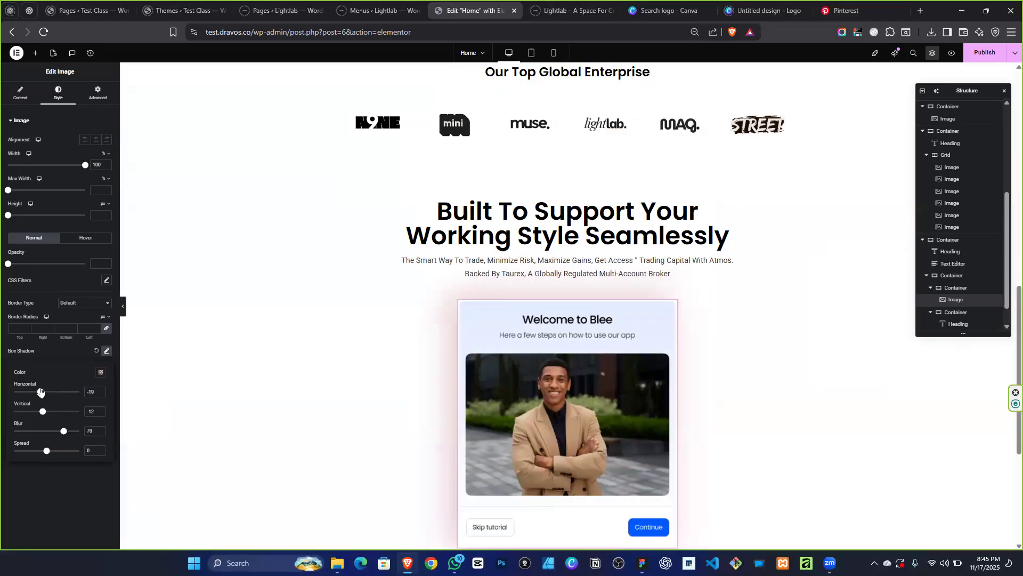
text(0)
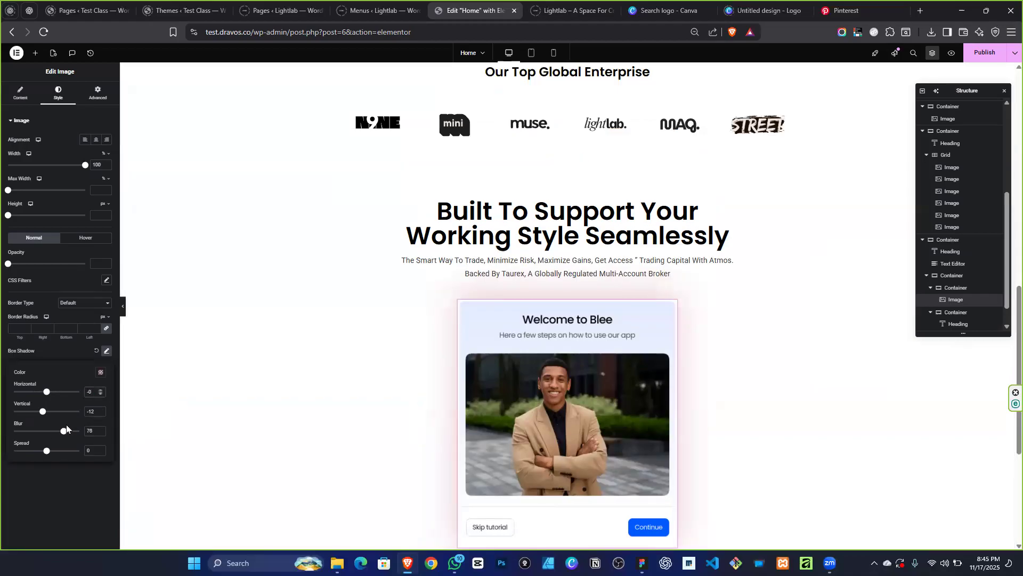
click(94, 397)
text(0)
drag(66, 433, 44, 452)
click(133, 450)
scroll(359, 331, down, 5)
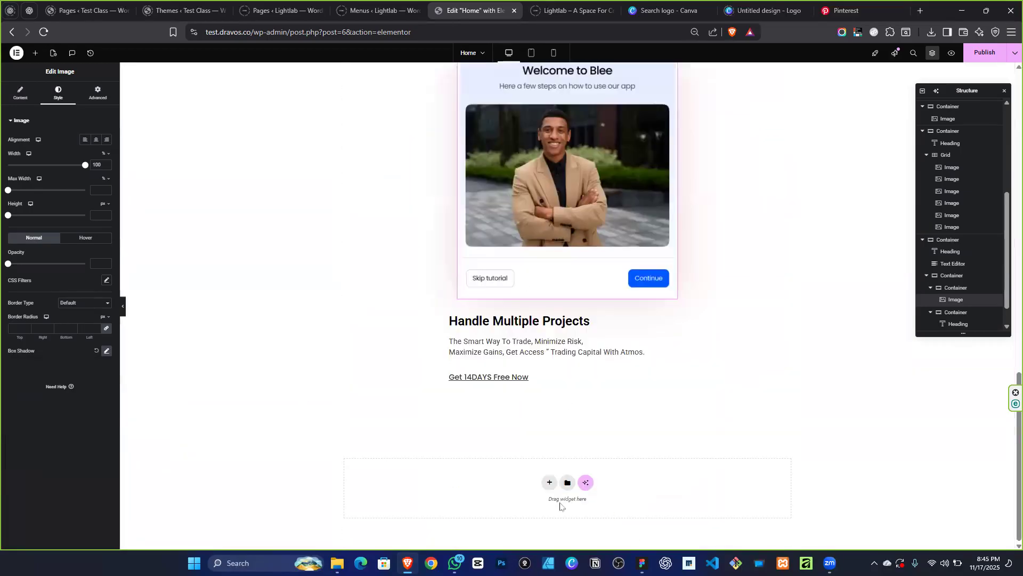
scroll(610, 273, up, 5)
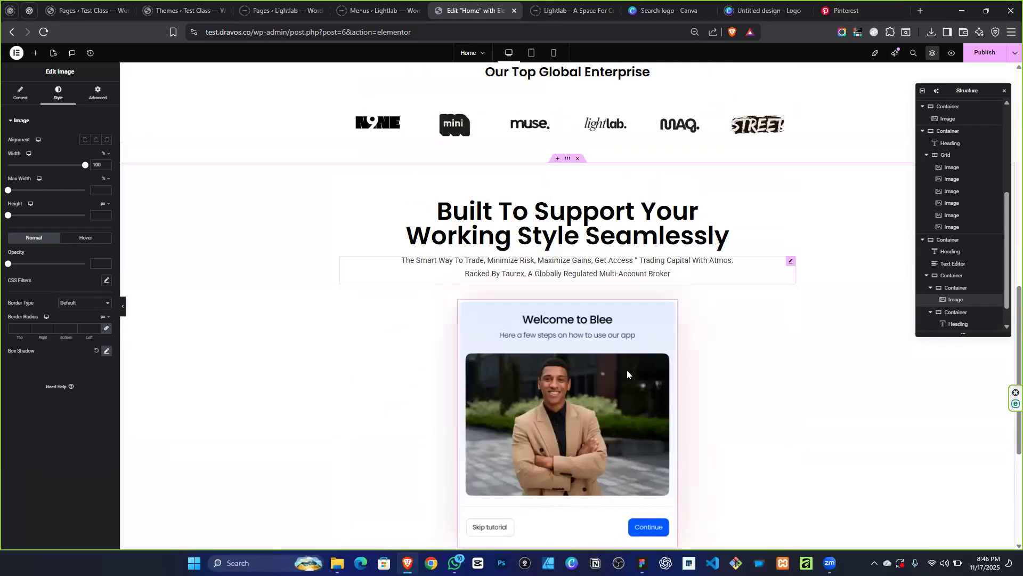
Set the card image's box shadow to blur 97 and spread 21, coloured bright red at 0.13 opacity.
click(105, 352)
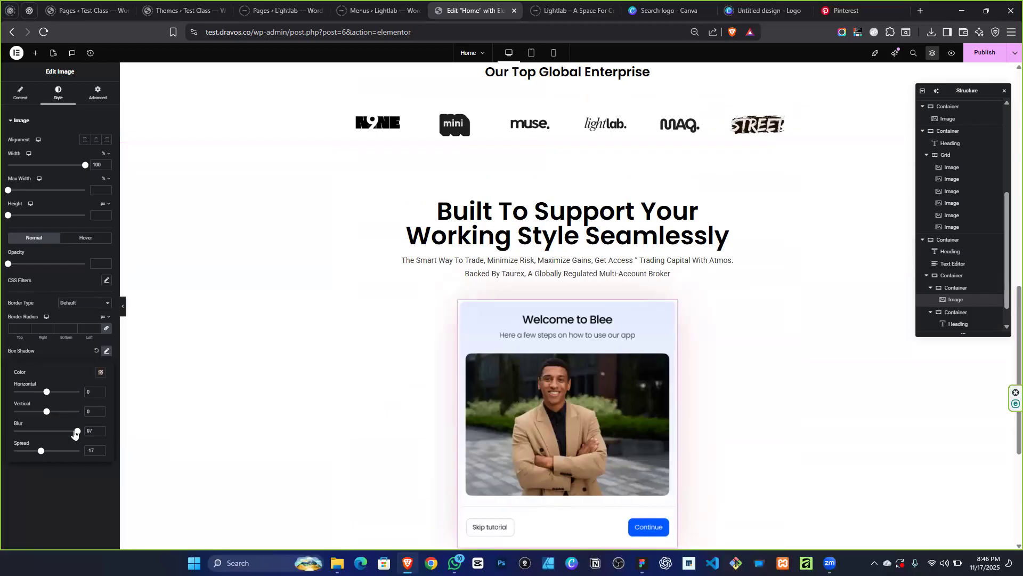
mouse_move(42, 451)
mouse_down()
mouse_move(66, 452)
mouse_move(53, 451)
mouse_up()
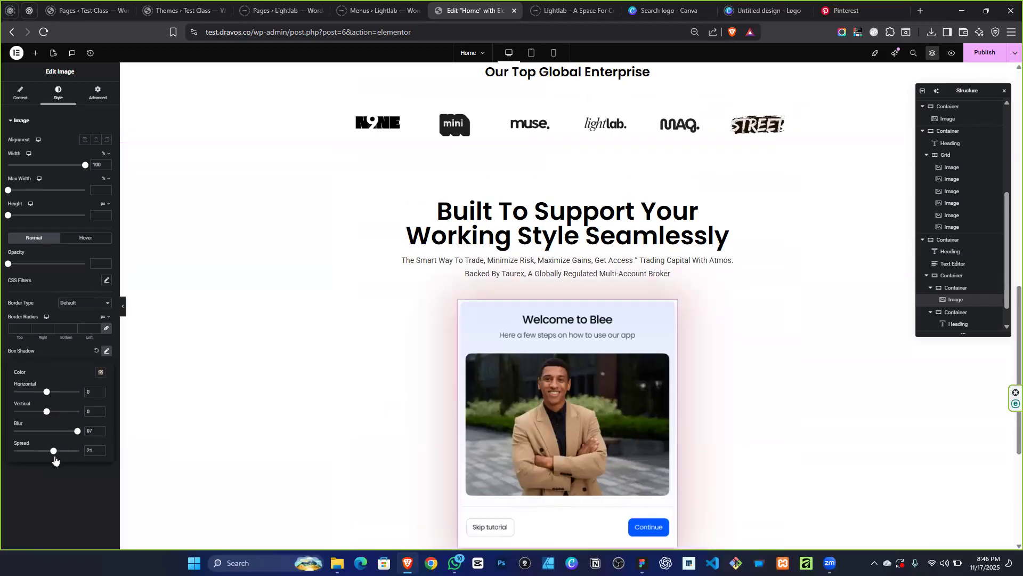
click(100, 372)
drag(137, 434, 148, 401)
mouse_move(71, 474)
mouse_down()
mouse_move(82, 476)
mouse_move(64, 475)
mouse_up()
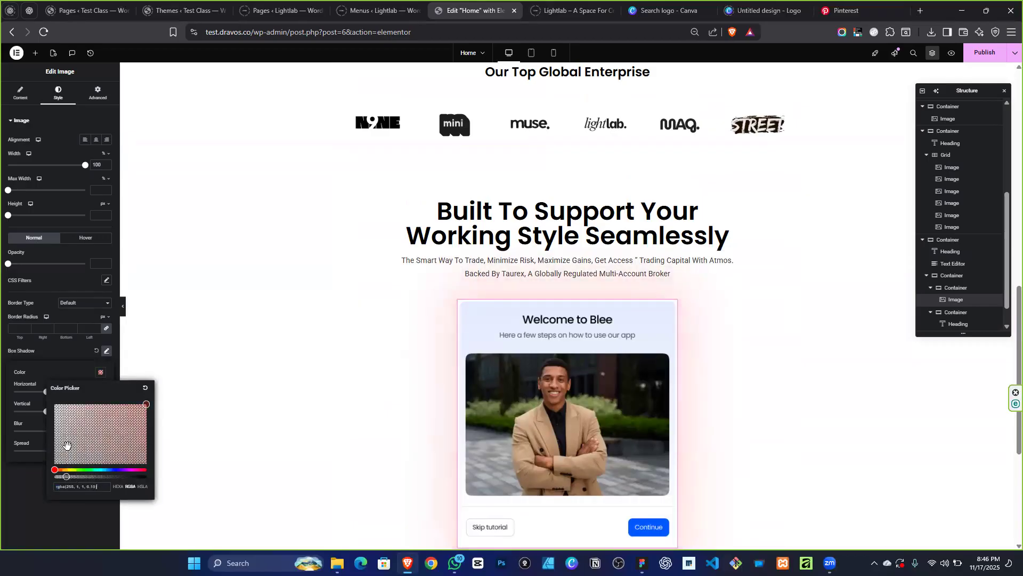
scroll(660, 319, down, 5)
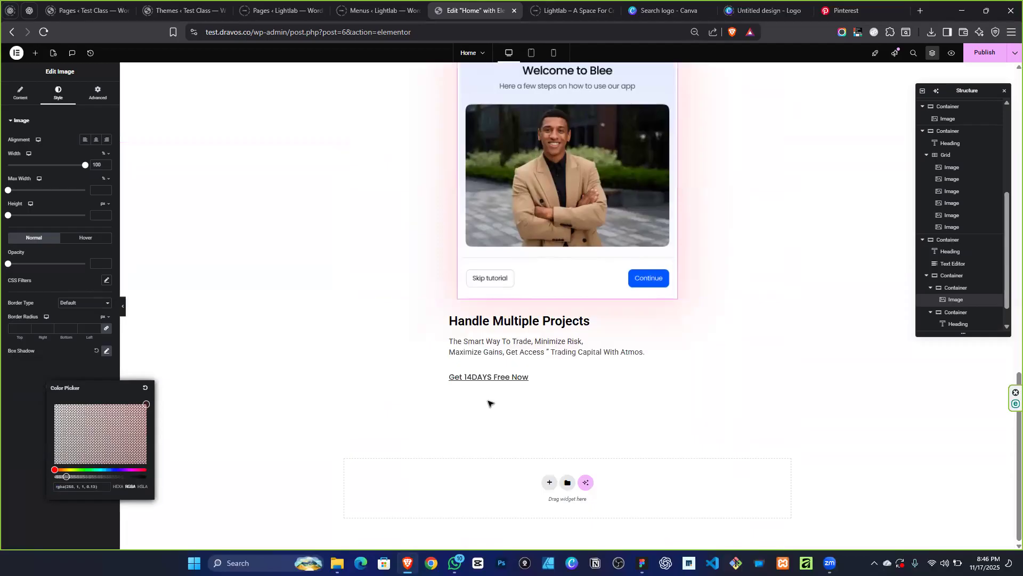
Check the card layout in the Figma reference and add a new single-column flexbox container below the "Handle Multiple Projects" section in Elementor.
key(alt+Tab)
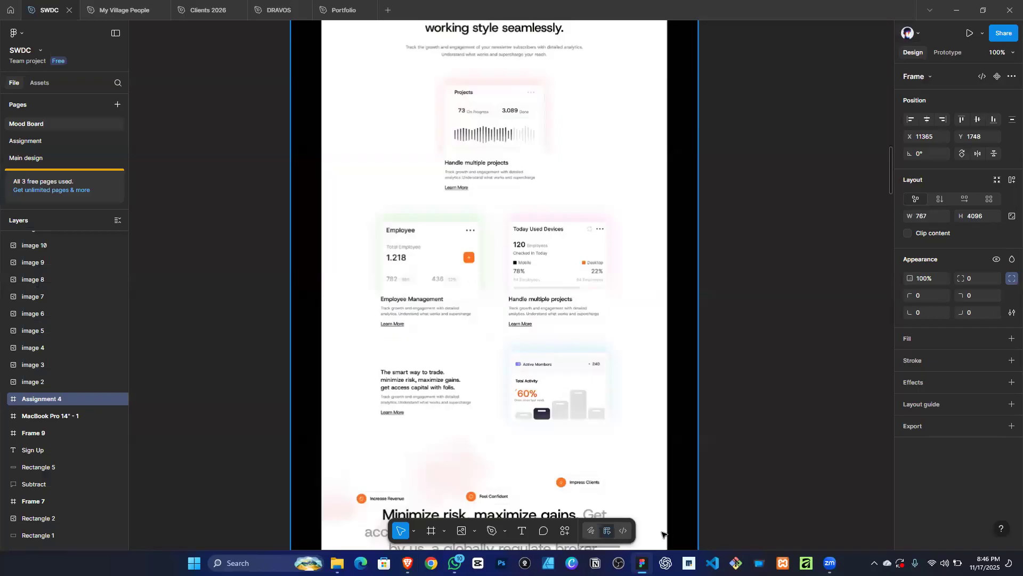
key(alt+Tab)
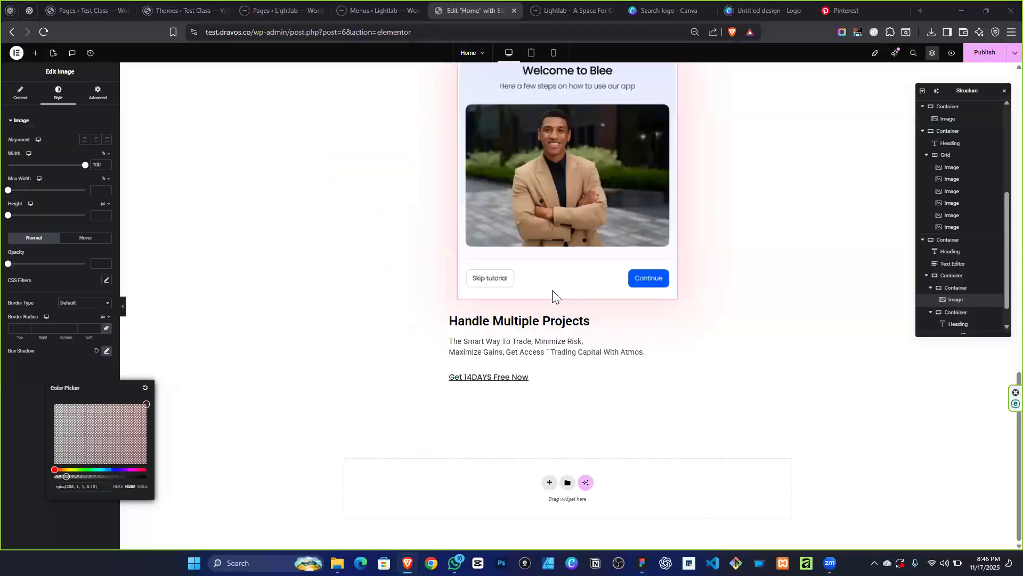
click(549, 482)
click(541, 504)
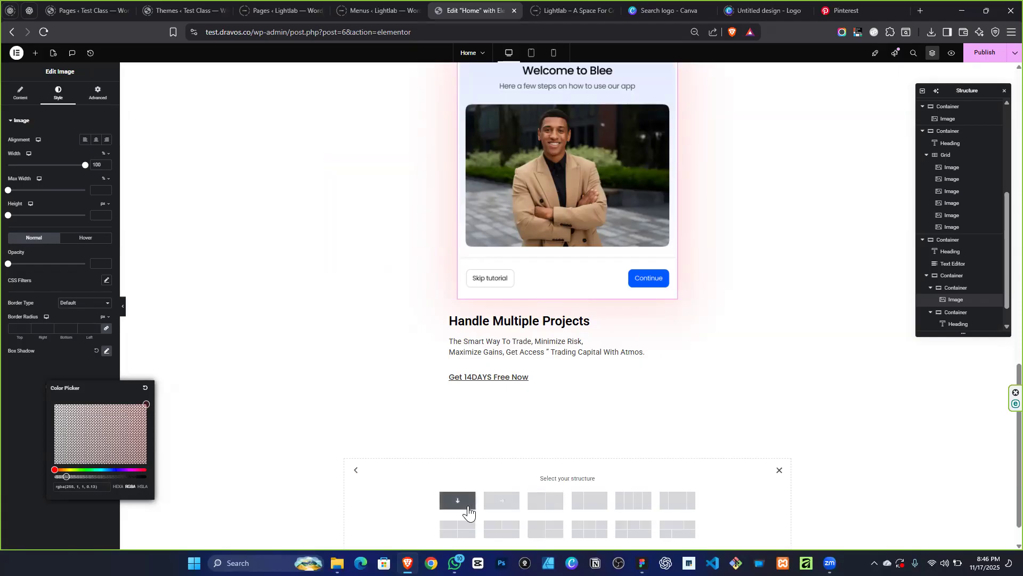
click(464, 501)
Change the container wrapping the card image and its text to boxed content width at 100%.
scroll(481, 194, up, 2)
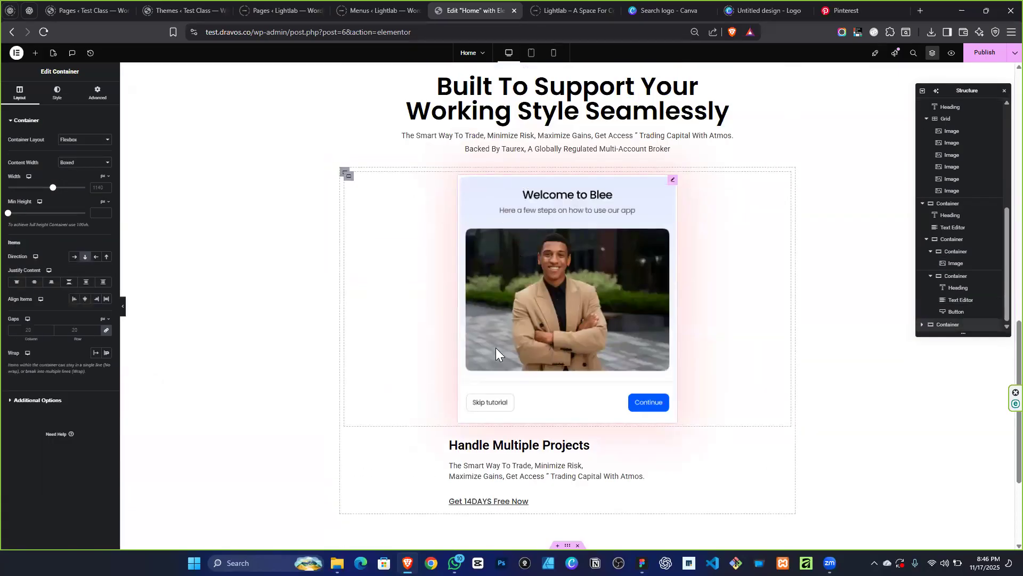
click(344, 173)
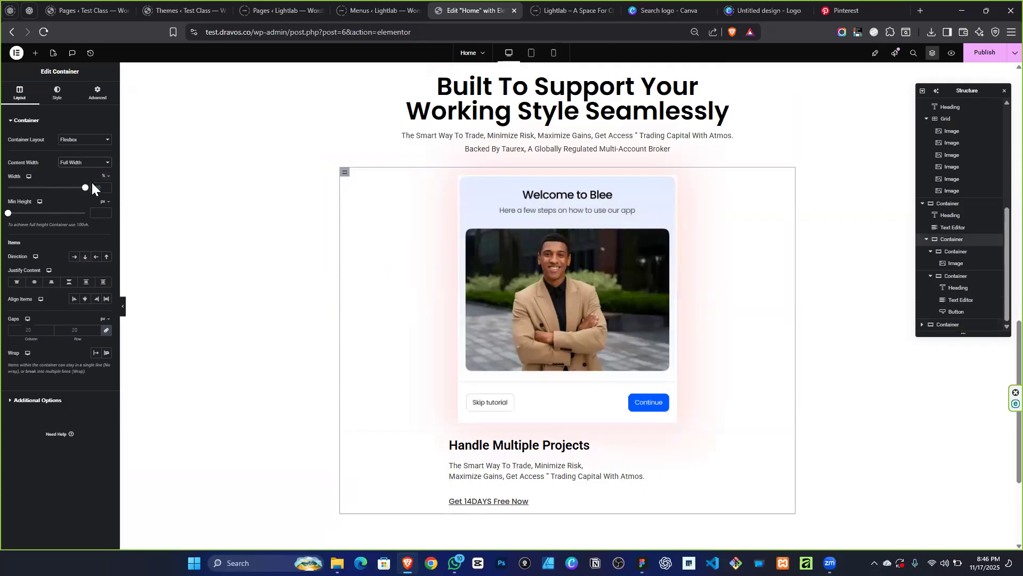
key(ctrl+z)
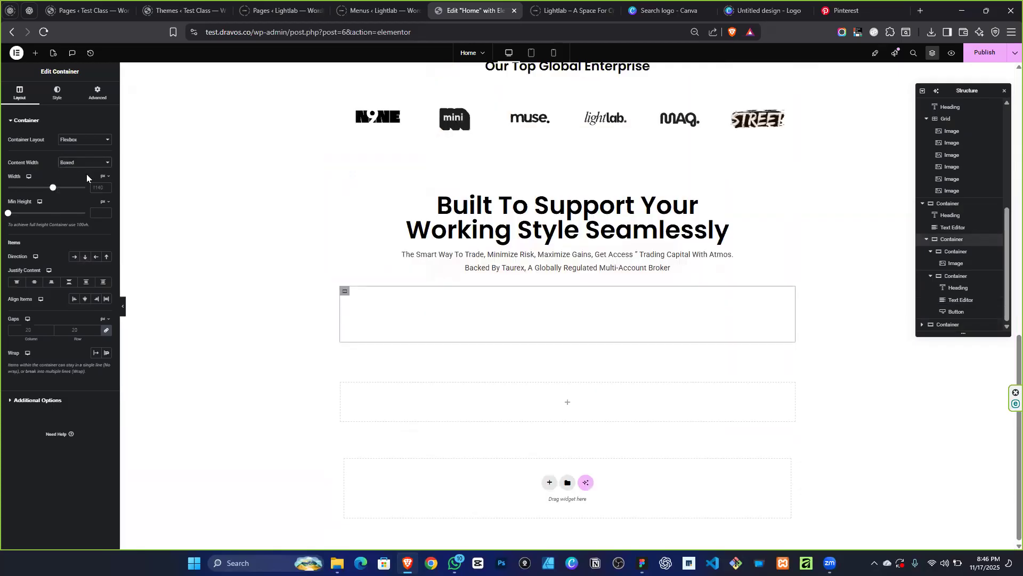
mouse_move(104, 176)
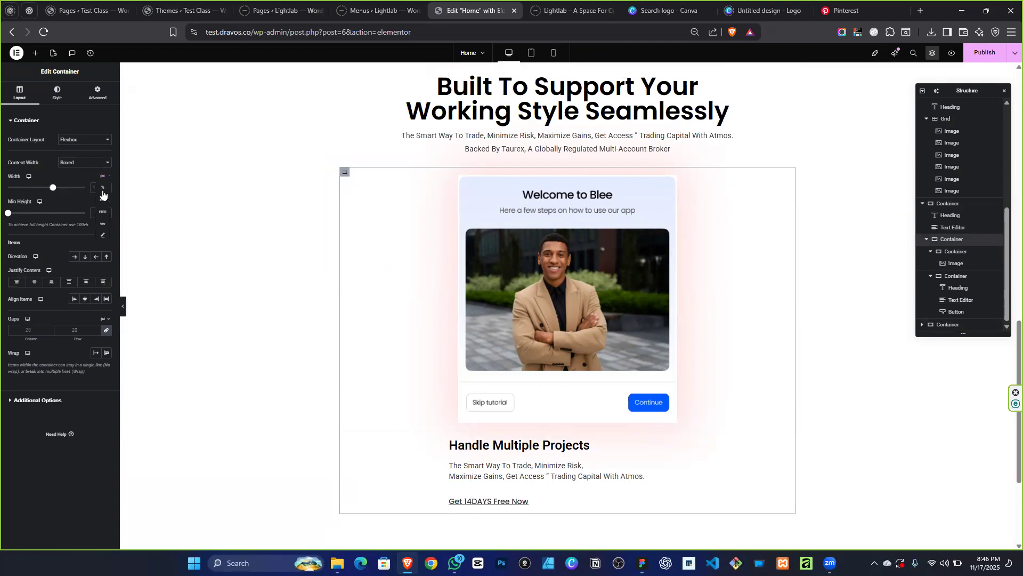
click(103, 189)
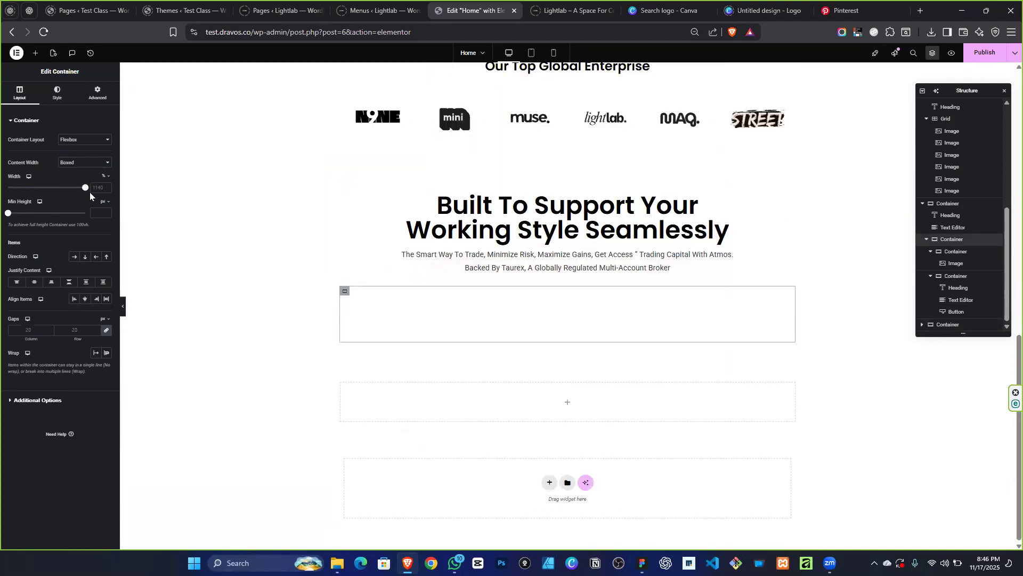
mouse_move(85, 192)
mouse_down()
mouse_move(57, 189)
mouse_move(92, 192)
mouse_up()
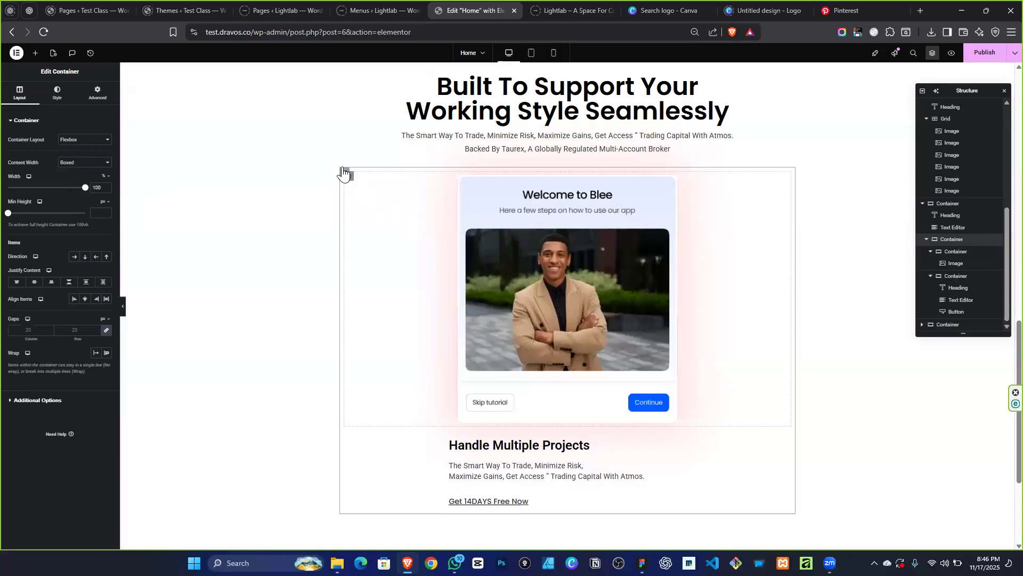
Place a Grid in the new empty container and set it to 2 columns.
scroll(684, 272, down, 3)
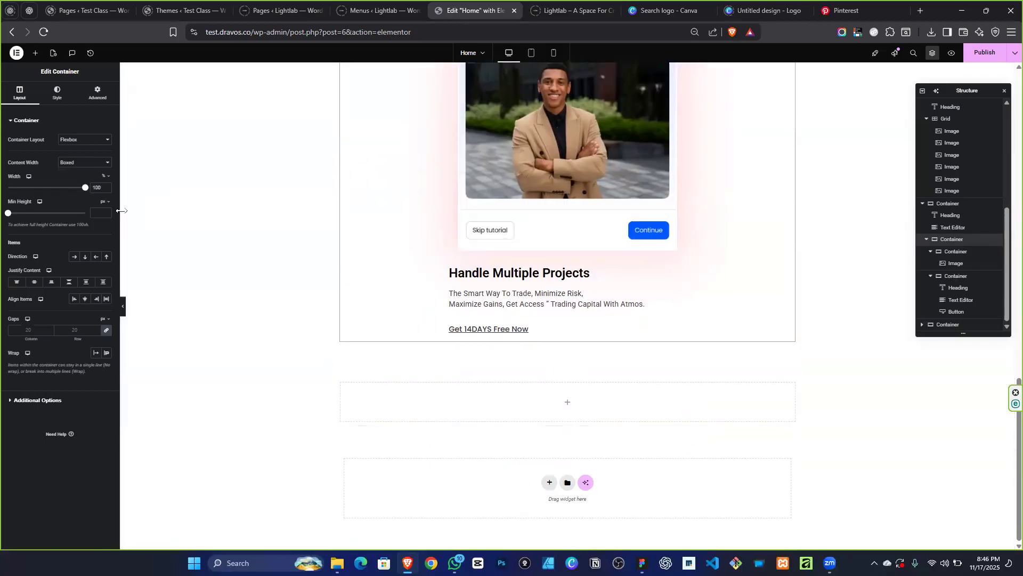
click(35, 52)
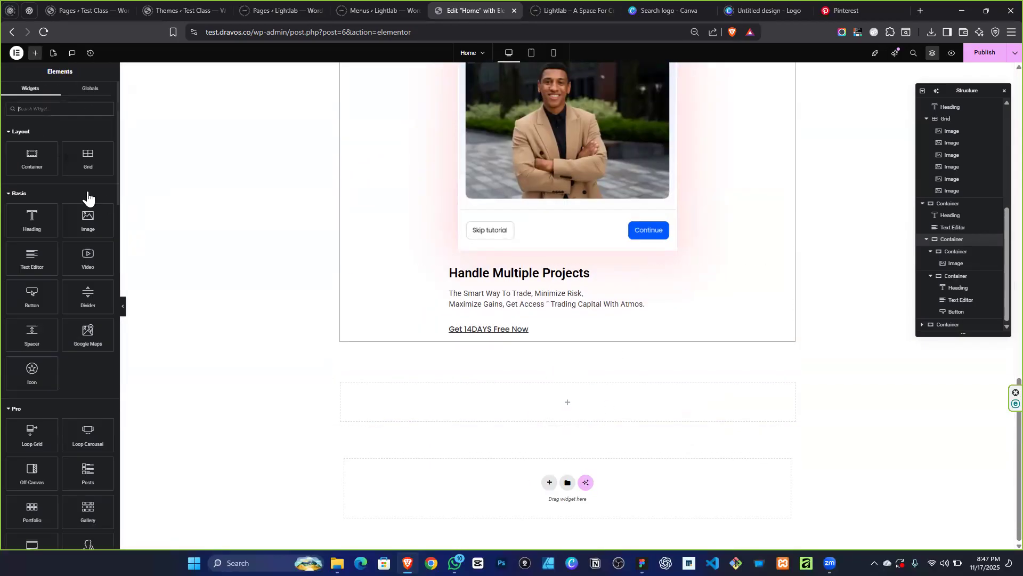
drag(84, 158, 482, 406)
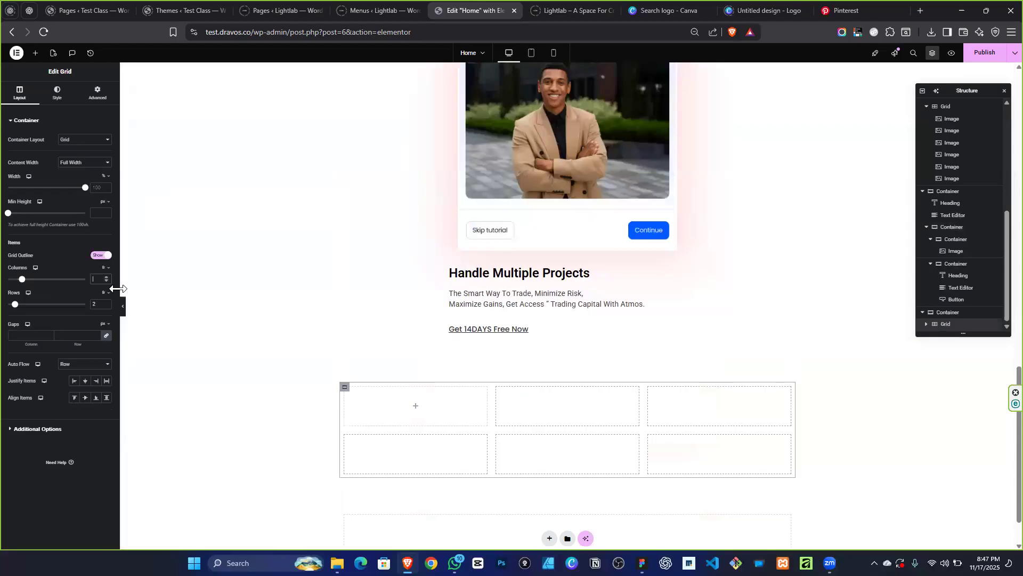
text(2)
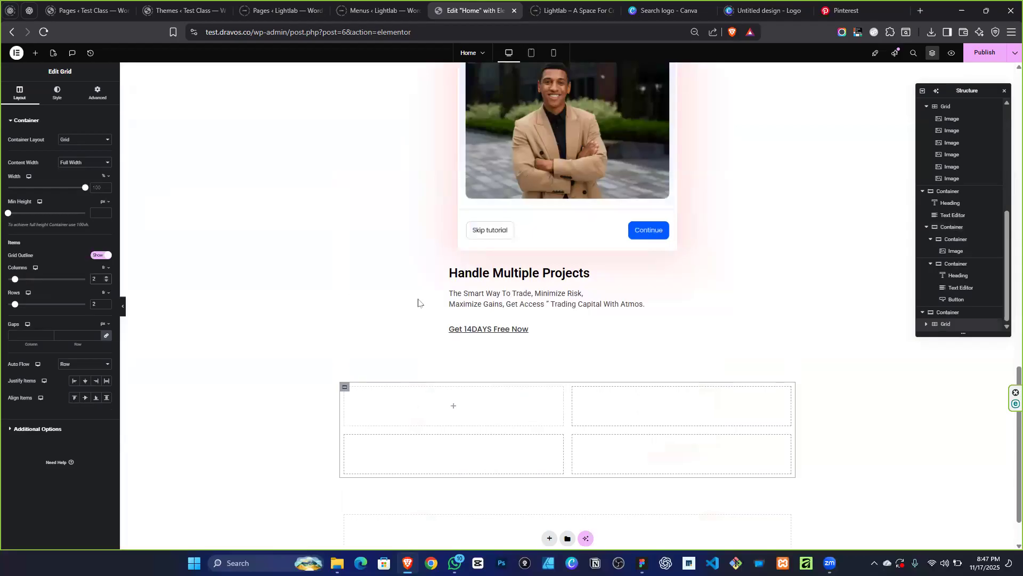
Copy the container holding the card image and its "Handle Multiple Projects" text and paste it into the grid's first cell.
scroll(487, 215, up, 2)
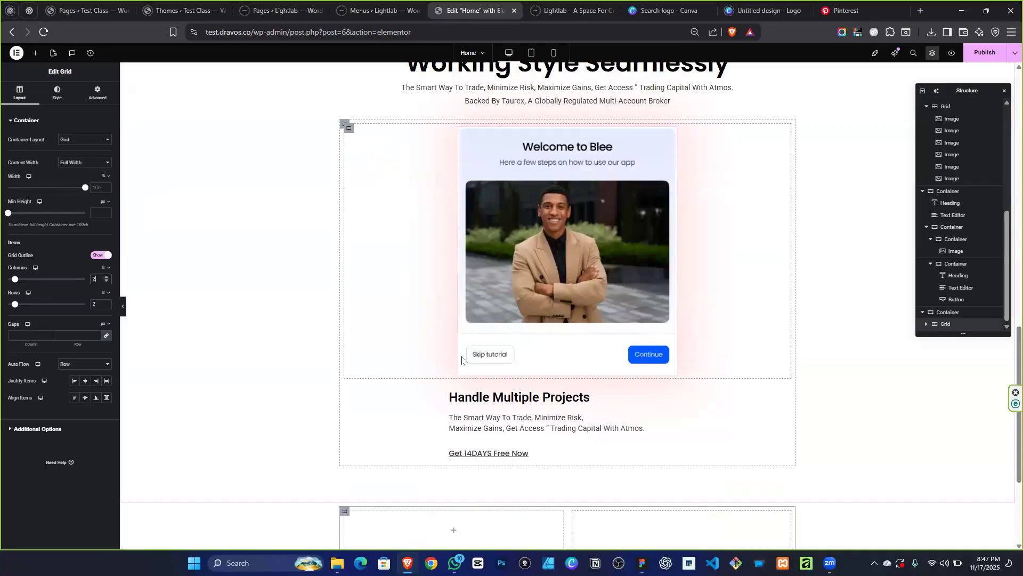
right_click(344, 129)
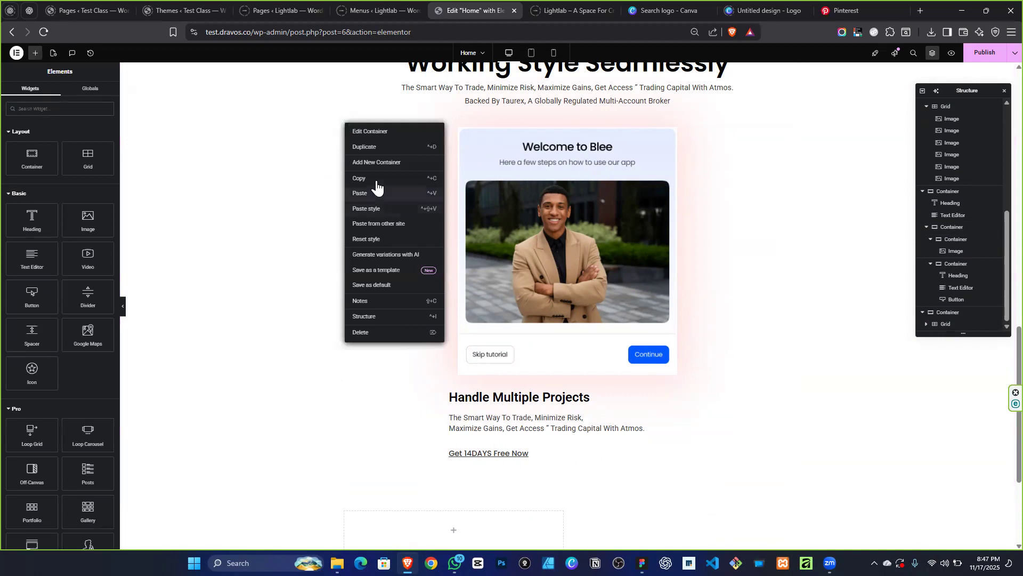
scroll(407, 320, down, 2)
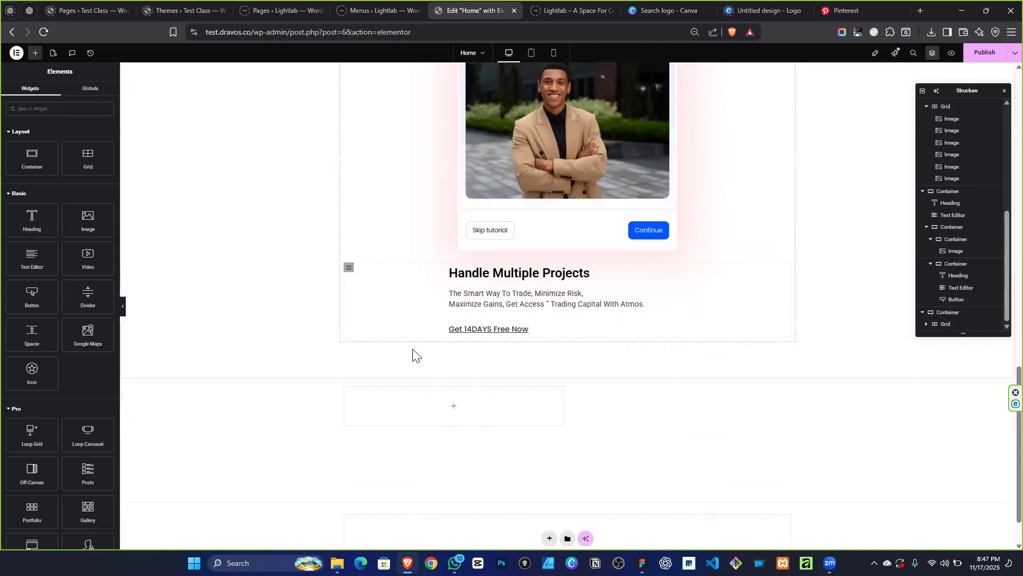
right_click(378, 400)
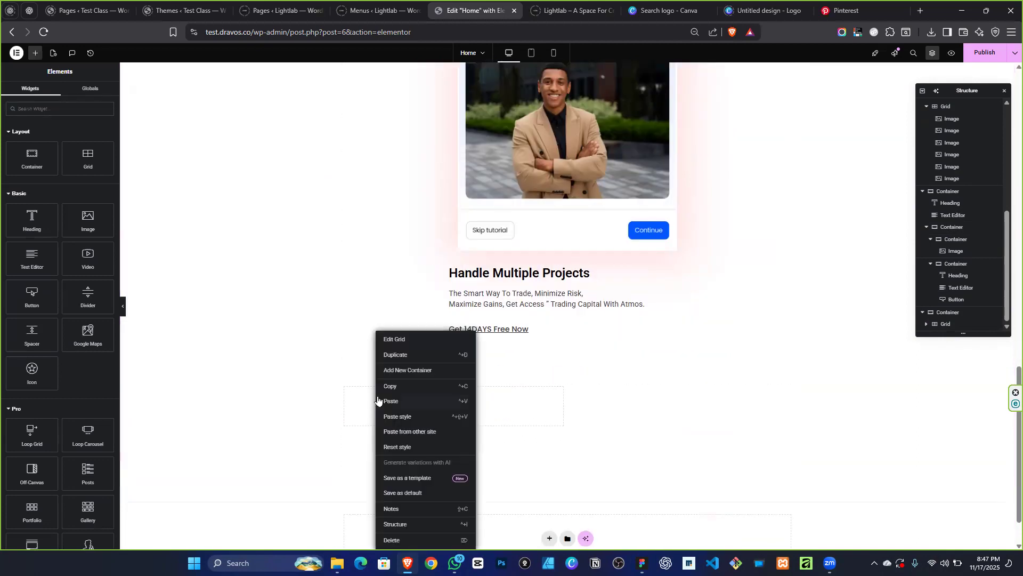
click(409, 406)
Set the width of the pasted card's inner image container to 100%.
scroll(416, 373, down, 2)
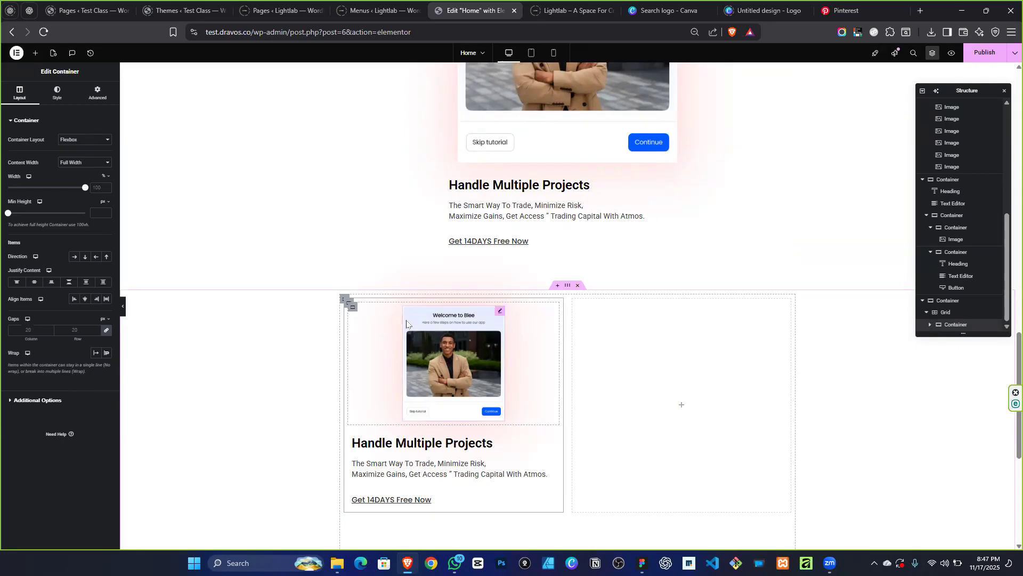
click(352, 308)
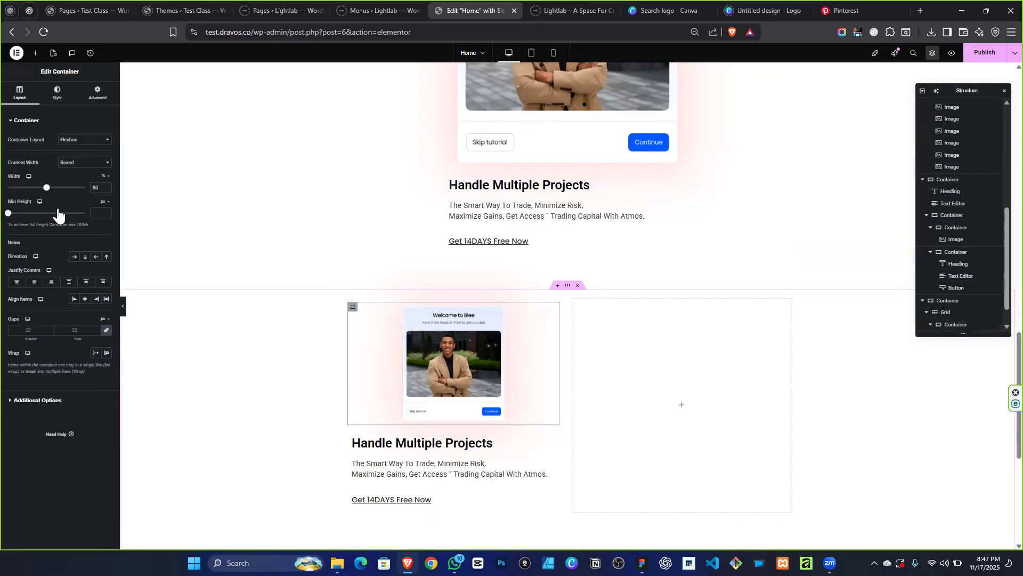
click(58, 100)
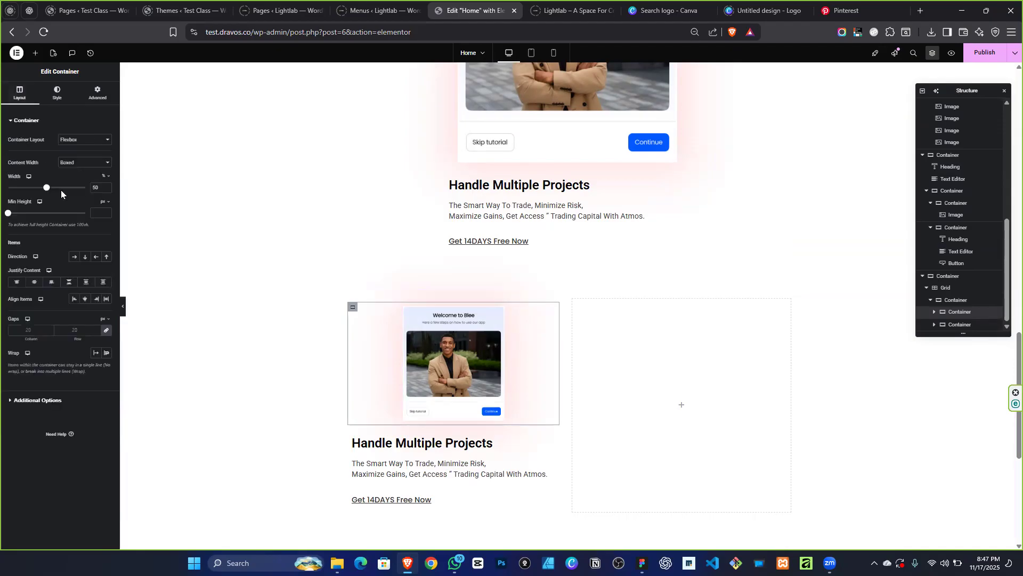
drag(47, 187, 85, 187)
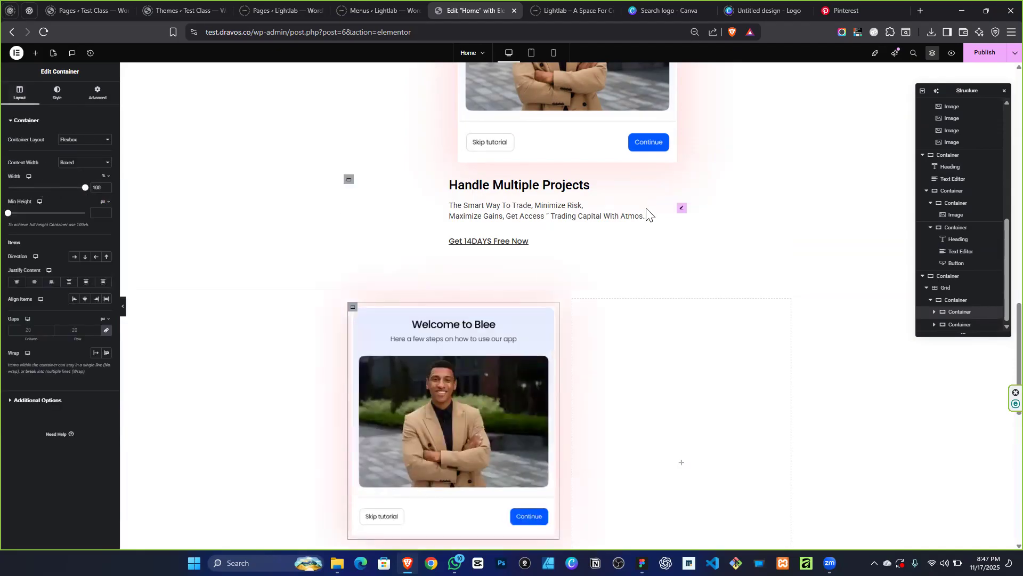
scroll(678, 208, down, 4)
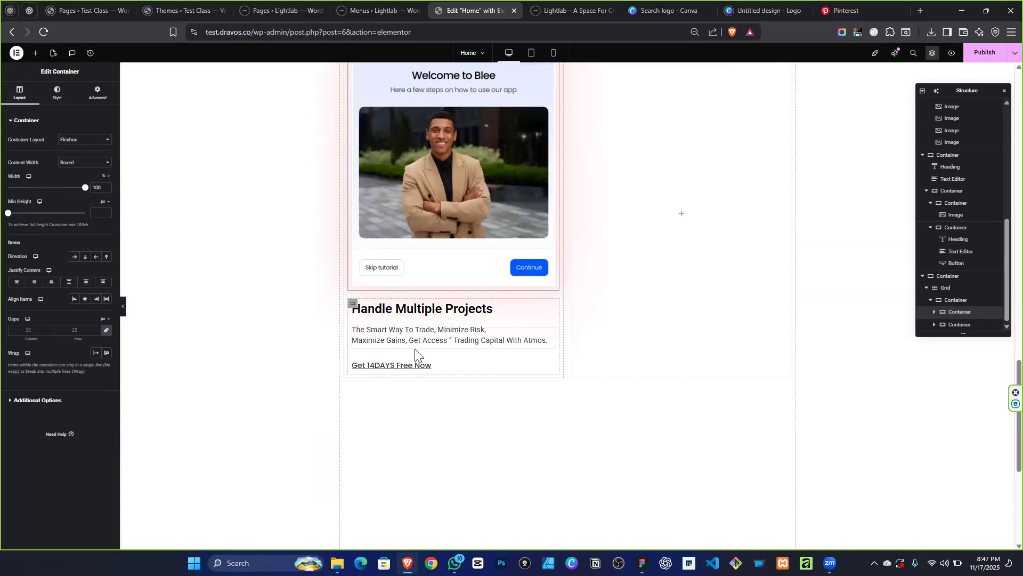
scroll(460, 269, up, 2)
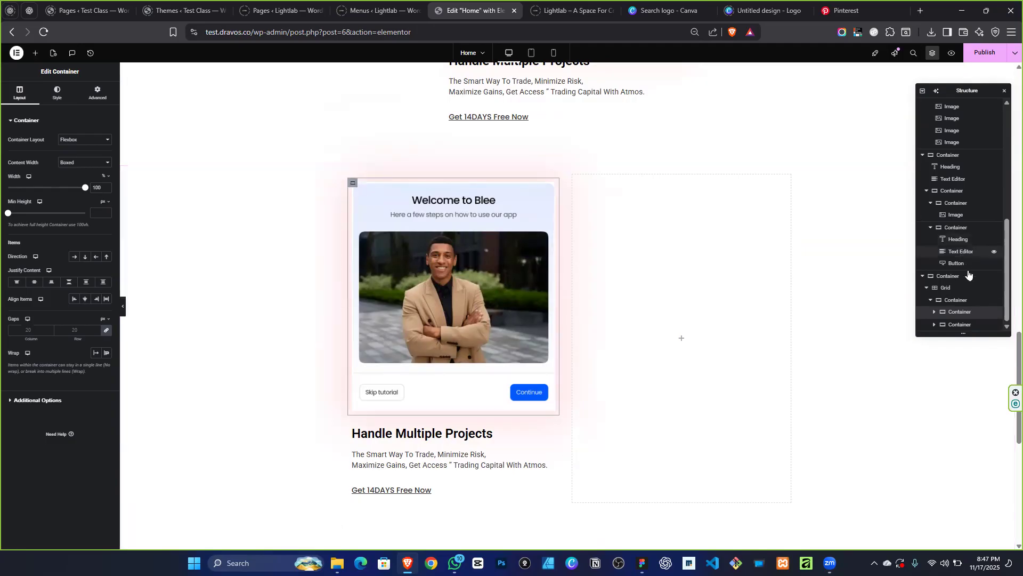
Copy the whole "Handle Multiple Projects" card container and paste it into the grid's empty second cell.
click(971, 304)
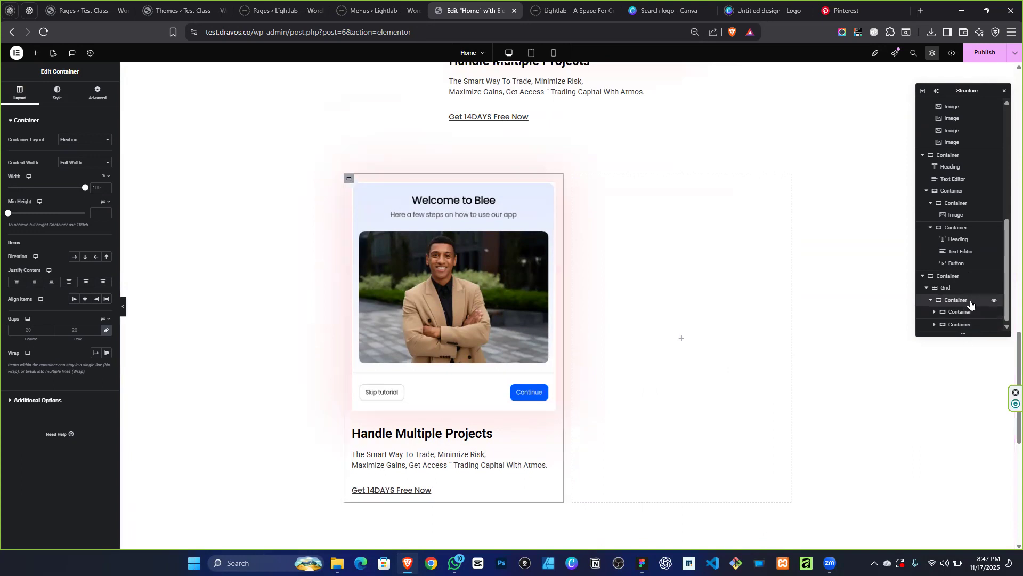
right_click(971, 302)
click(940, 358)
right_click(672, 301)
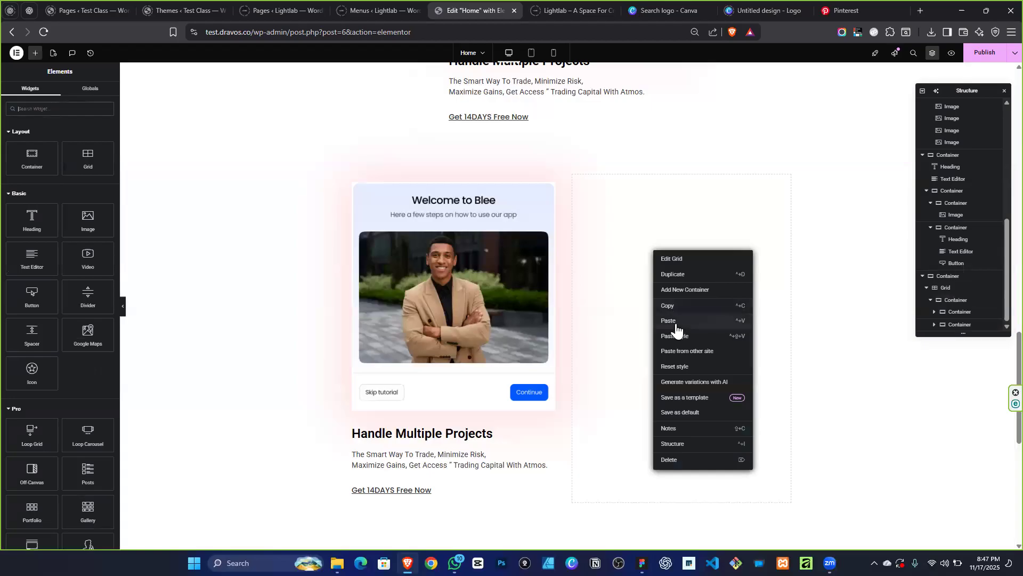
click(673, 321)
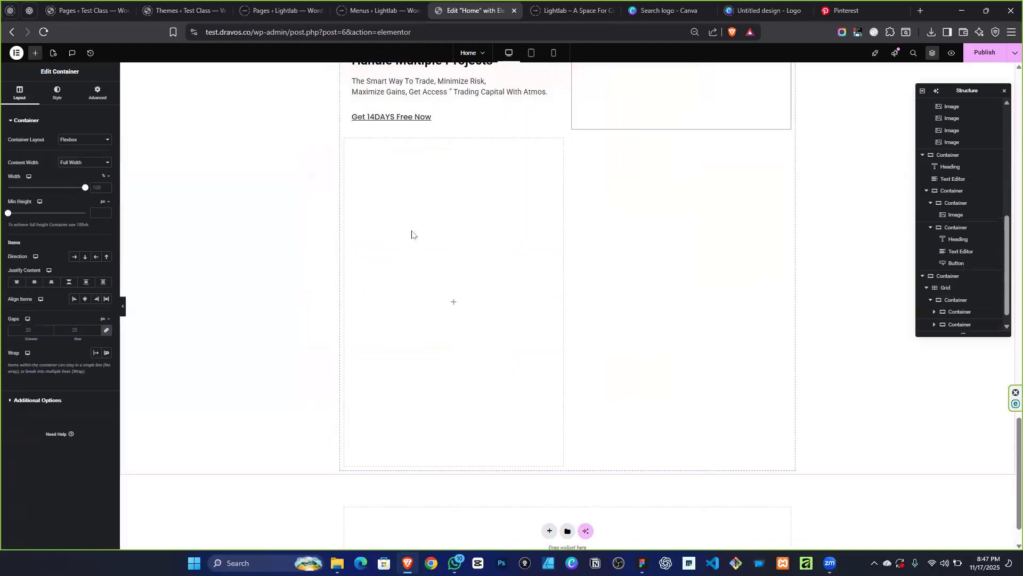
Paste another copy of the card container into the first cell of the grid's second row.
right_click(411, 225)
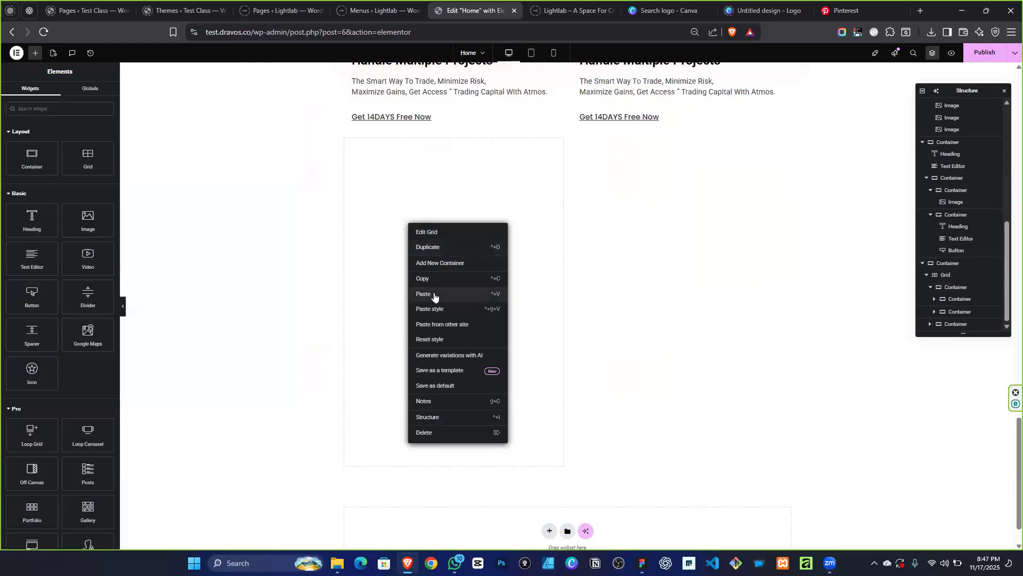
click(458, 210)
scroll(557, 249, up, 2)
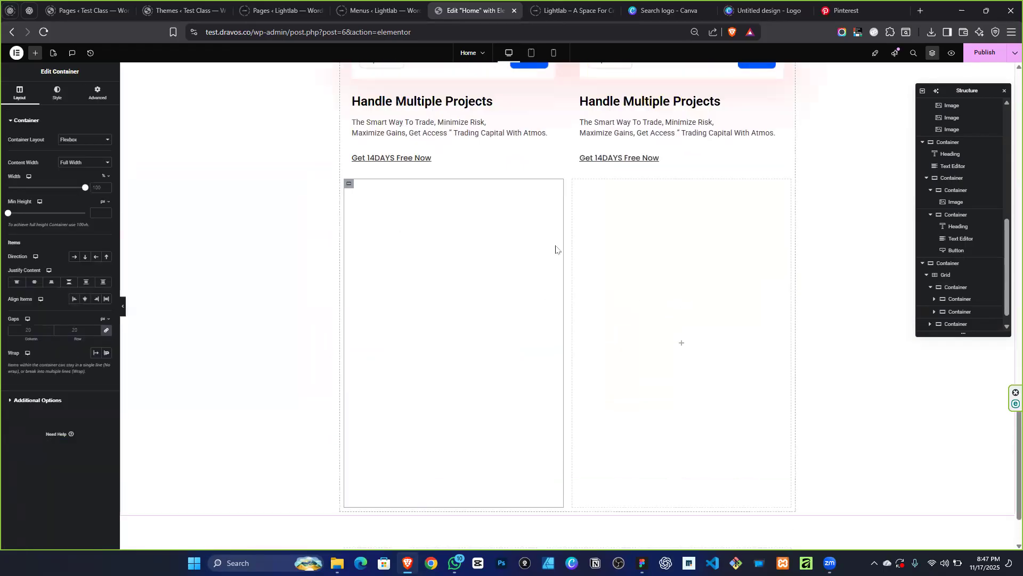
scroll(453, 209, up, 2)
scroll(508, 152, up, 2)
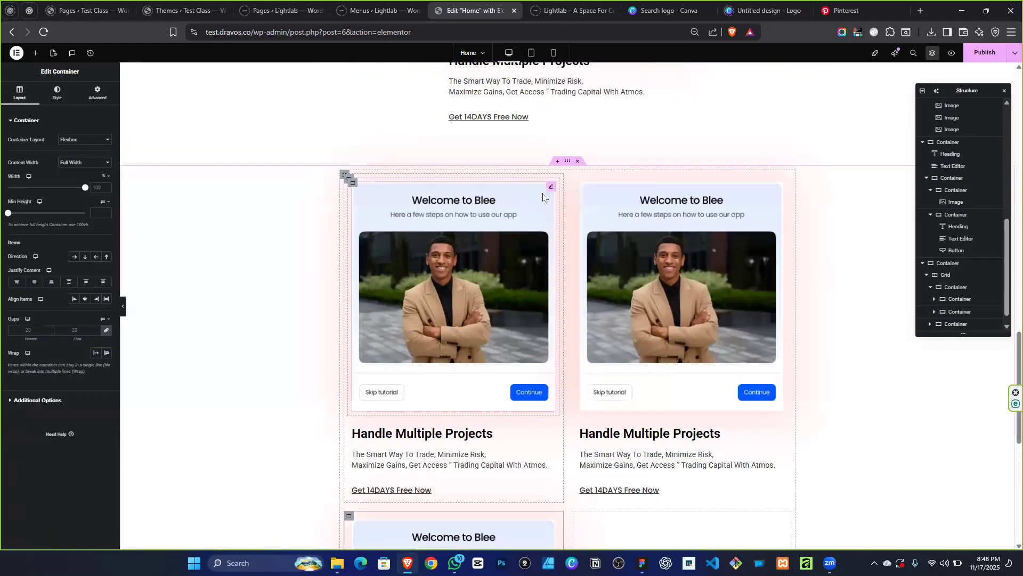
Copy the first card's image and paste it into the empty fourth cell of the grid.
right_click(549, 191)
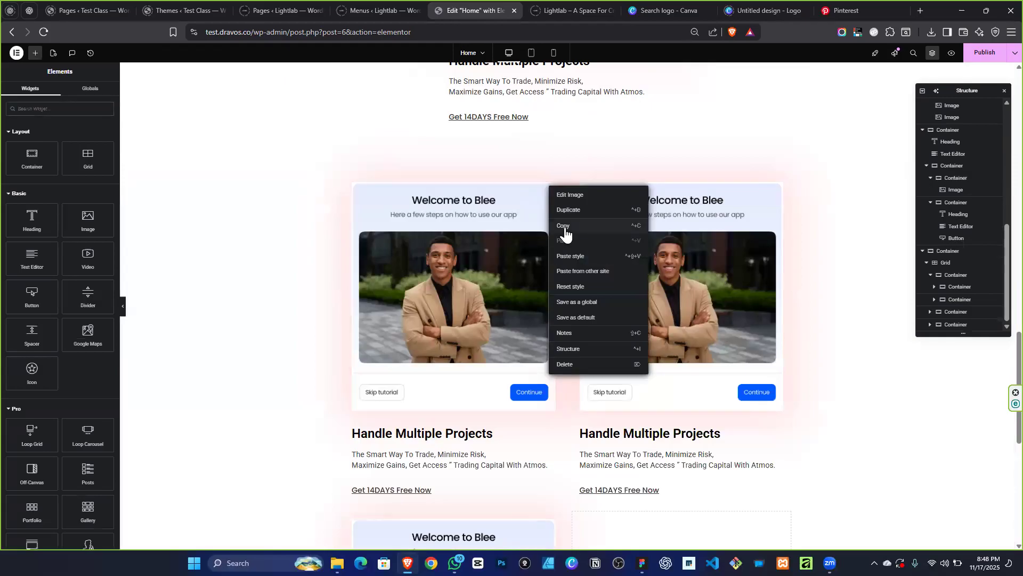
click(596, 301)
scroll(634, 362, down, 4)
right_click(636, 369)
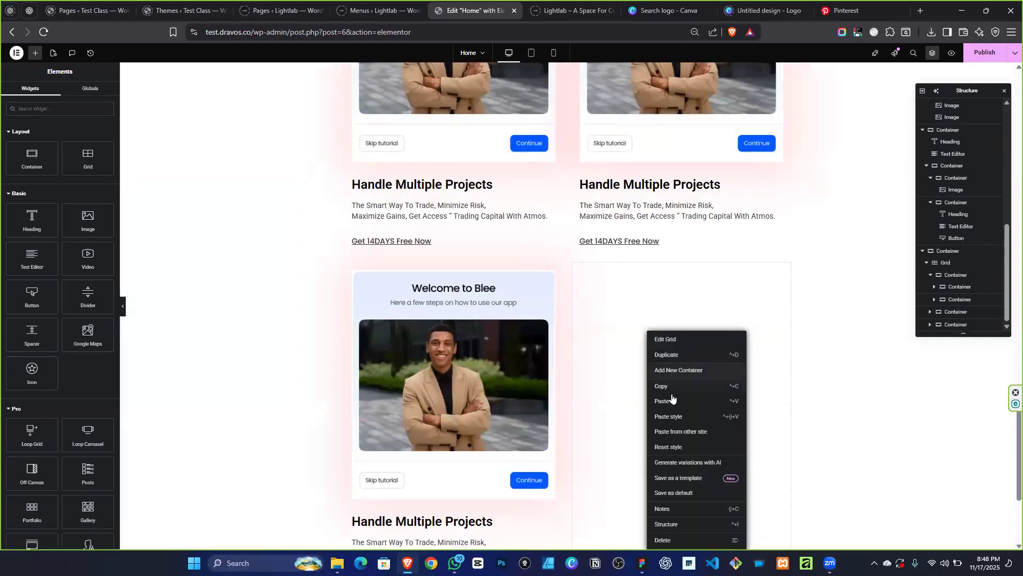
click(671, 396)
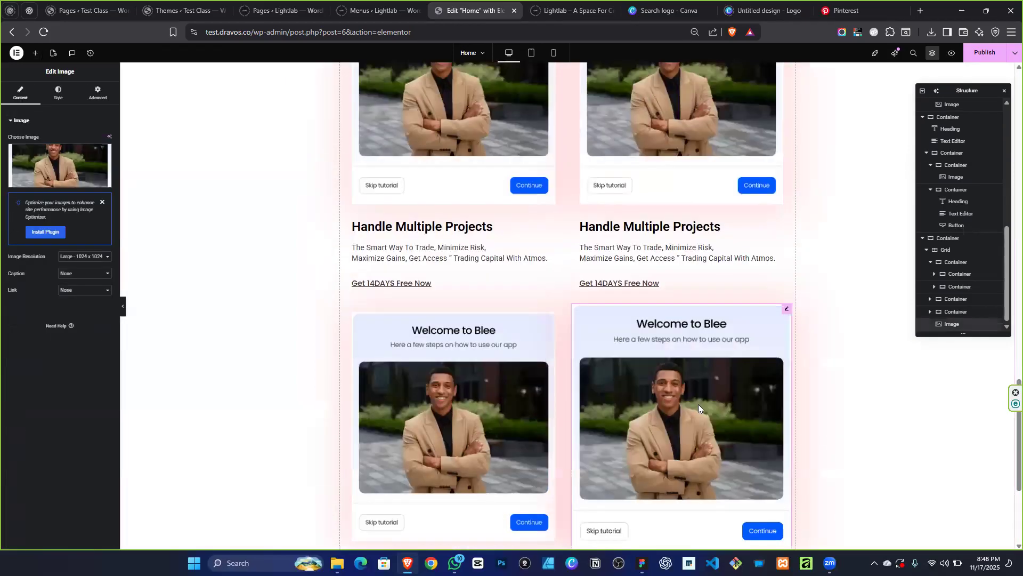
scroll(698, 404, down, 3)
Check the card layout in the Figma design, return to the Elementor page and delete the loose image from the grid's fourth cell.
key(alt+Tab)
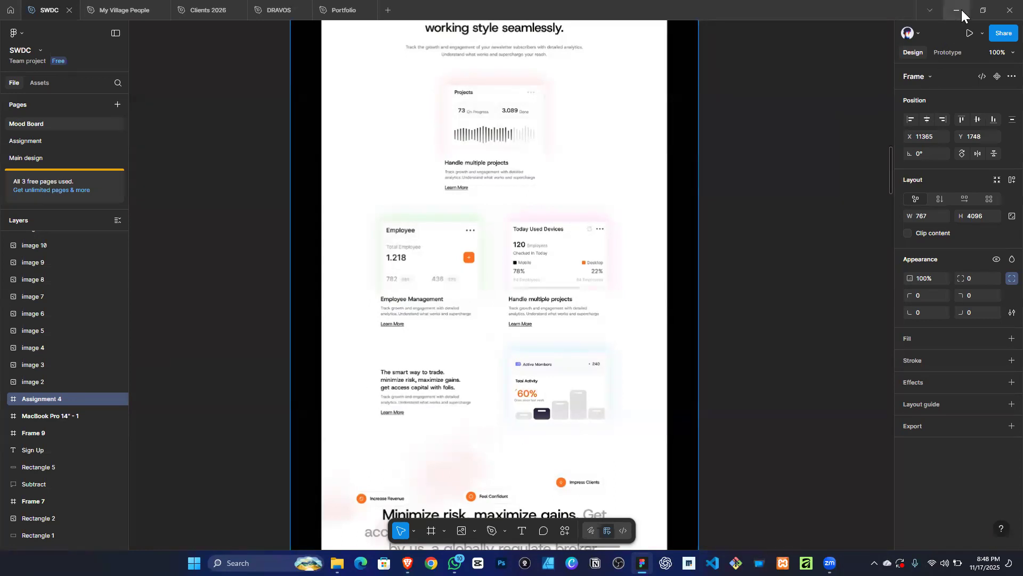
key(alt+Tab)
scroll(457, 249, down, 4)
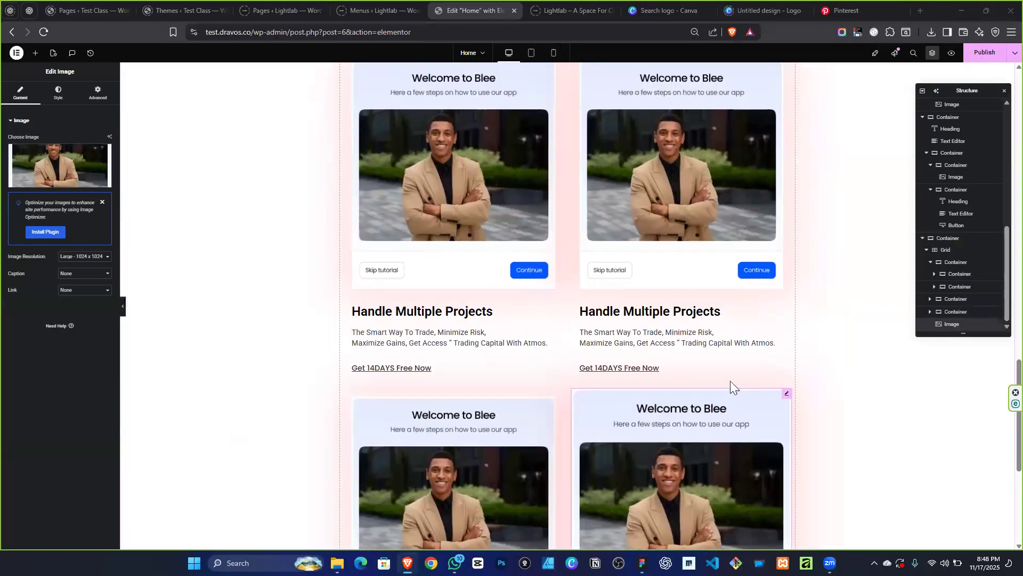
scroll(730, 386, up, 5)
scroll(653, 323, down, 5)
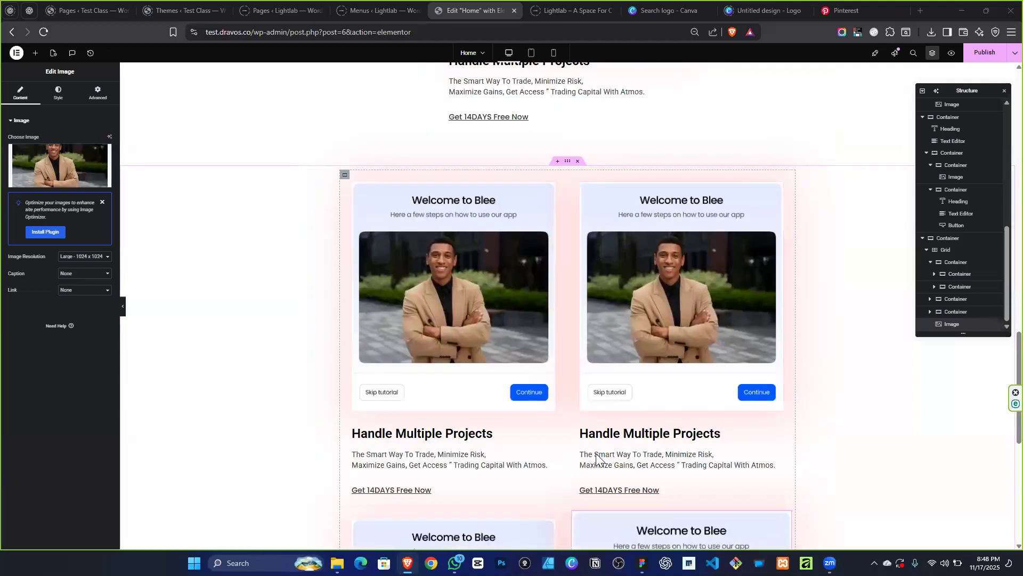
right_click(785, 395)
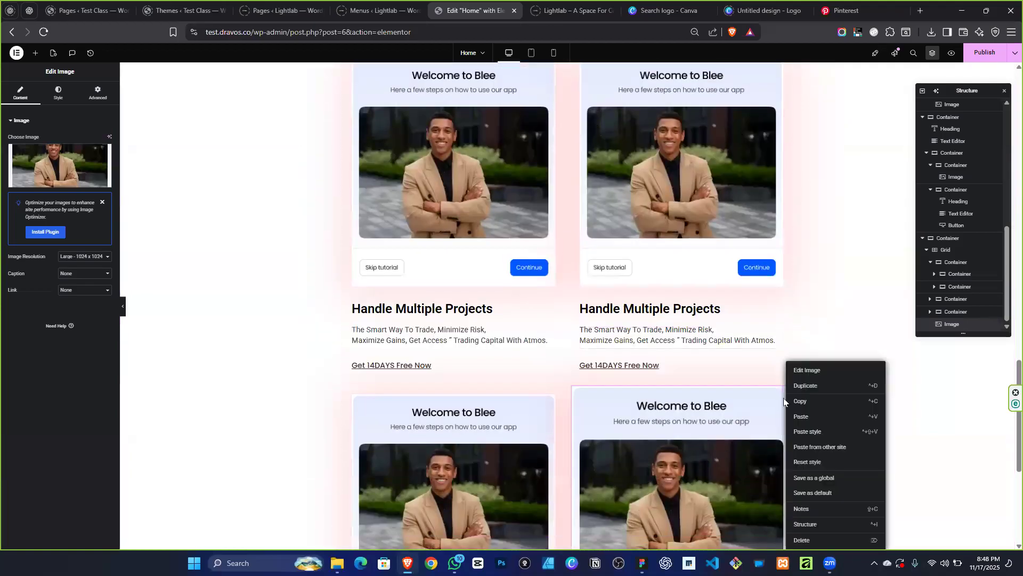
click(807, 540)
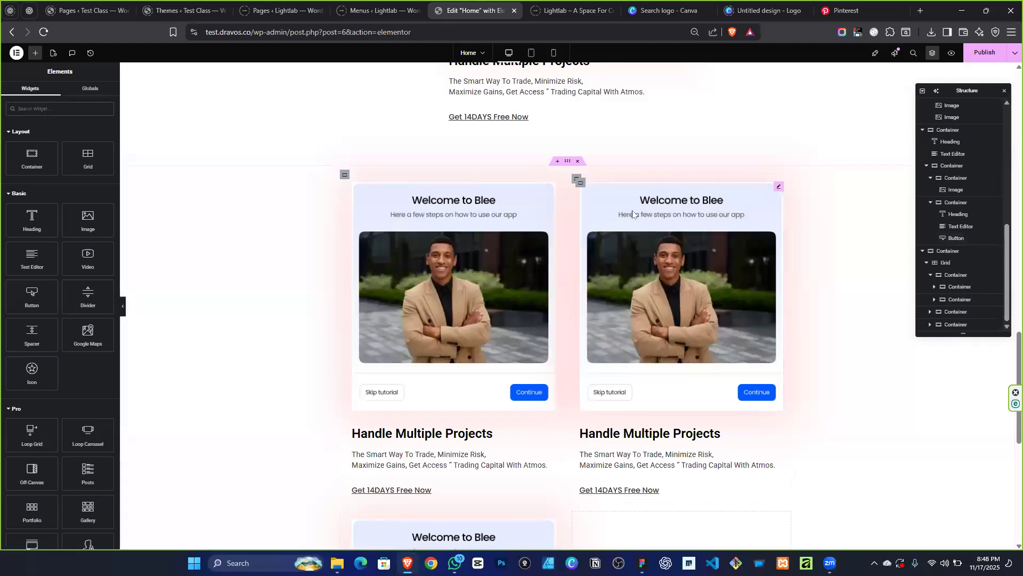
Change the box shadow colour of the second card's image to a faint, very dark blue.
click(577, 179)
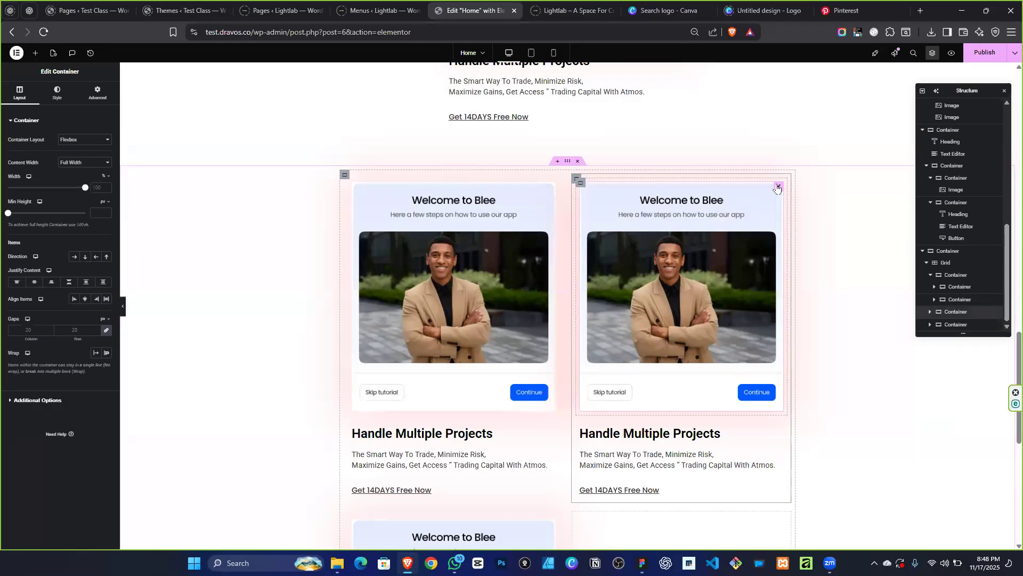
click(58, 92)
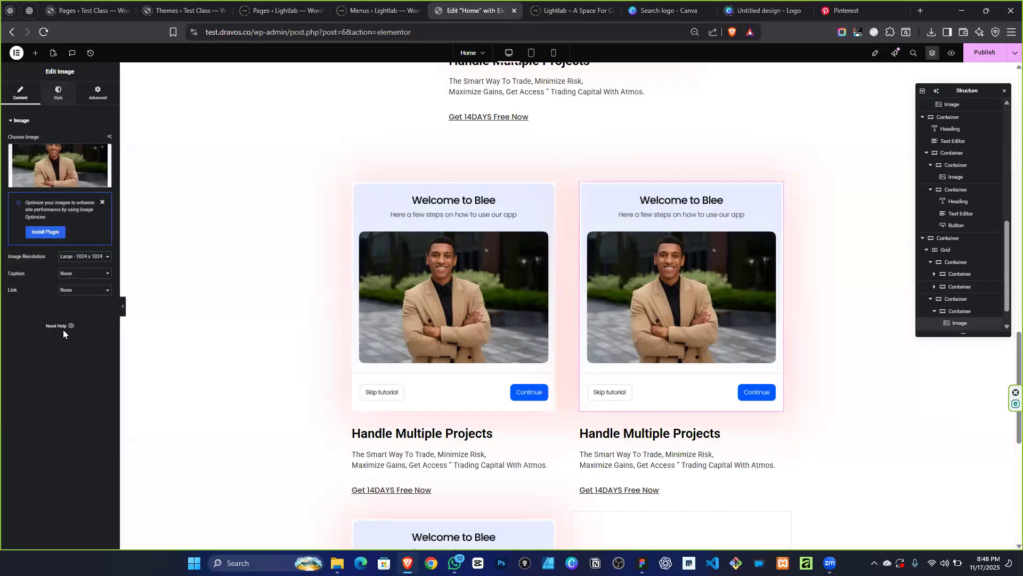
click(106, 351)
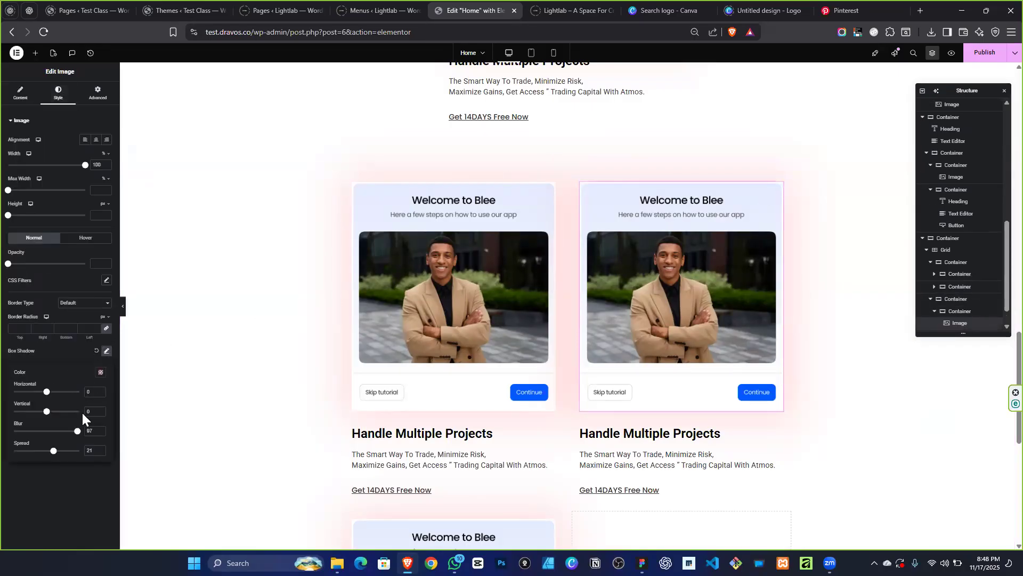
click(101, 373)
mouse_move(105, 469)
mouse_down()
mouse_move(119, 466)
mouse_move(113, 461)
mouse_up()
click(113, 462)
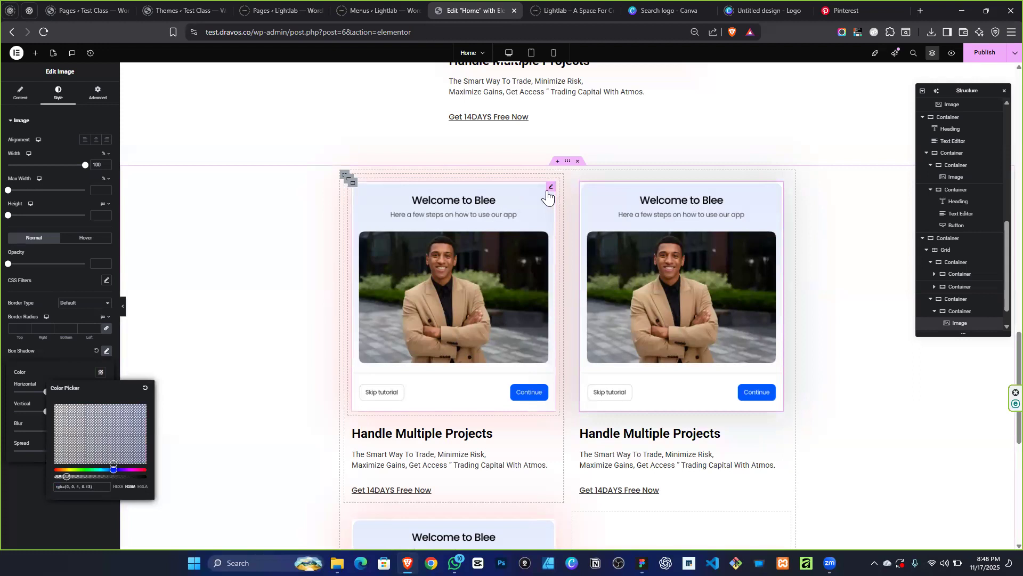
Change the box shadow colour of the grid's first card image to a faint green.
click(549, 191)
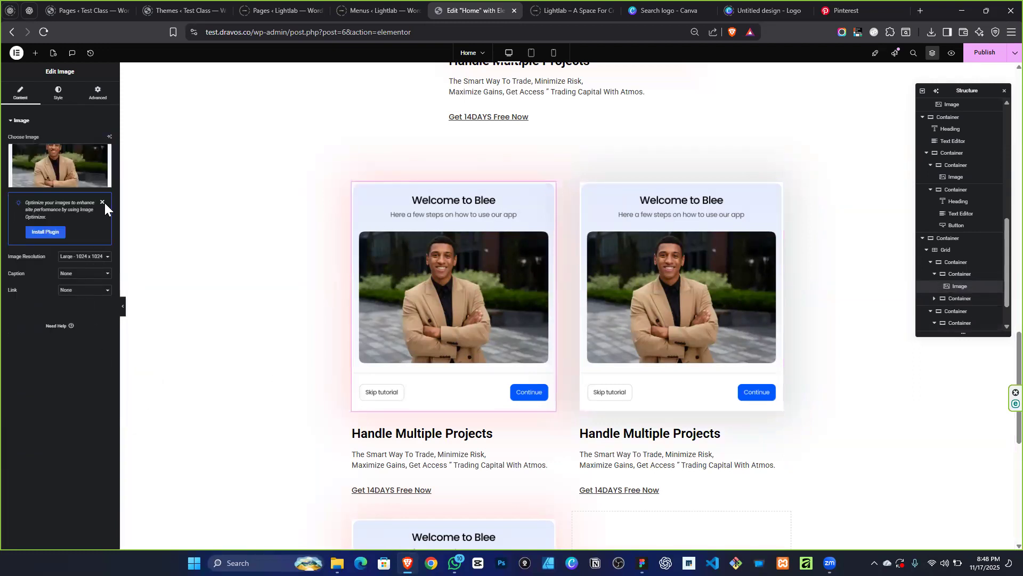
click(58, 93)
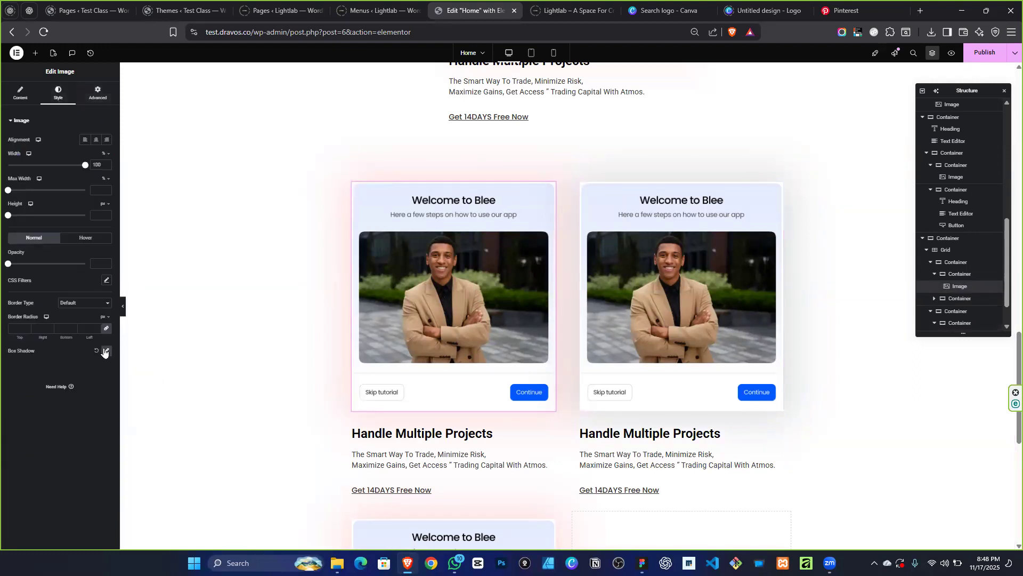
click(106, 351)
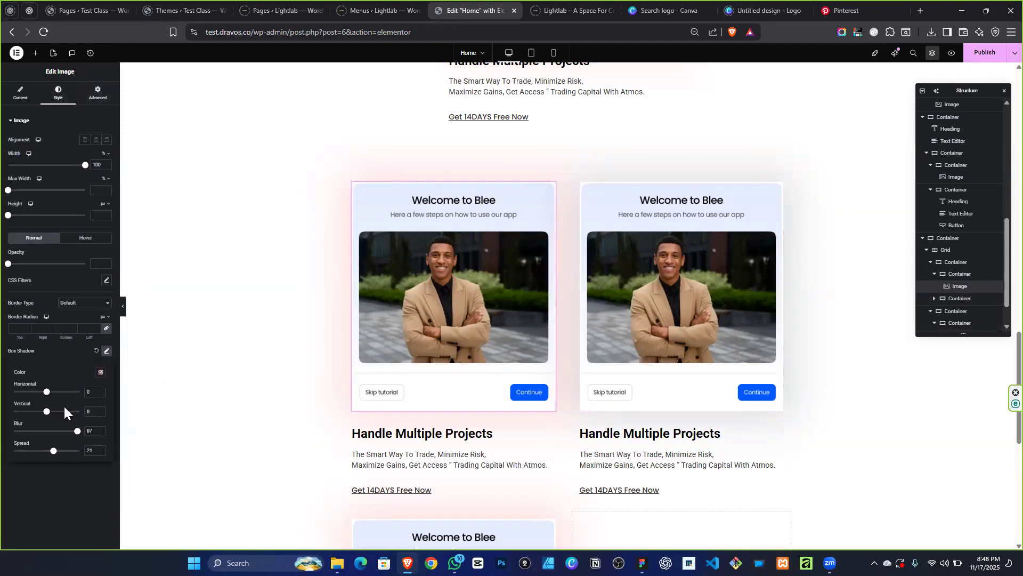
click(101, 373)
drag(80, 469, 83, 470)
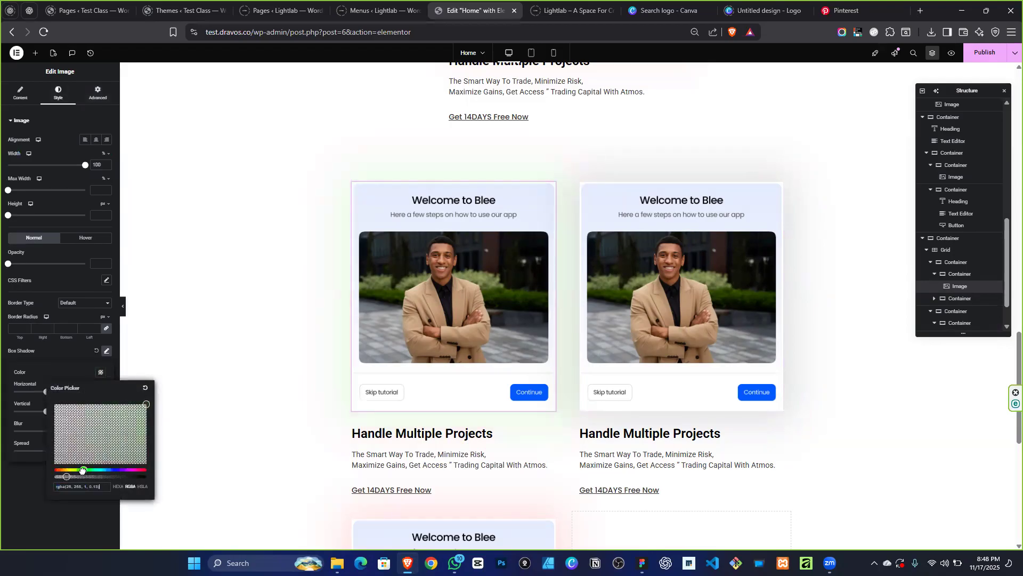
Delete the third card container from the grid's second row.
scroll(706, 347, down, 8)
scroll(462, 185, up, 1)
scroll(462, 186, up, 2)
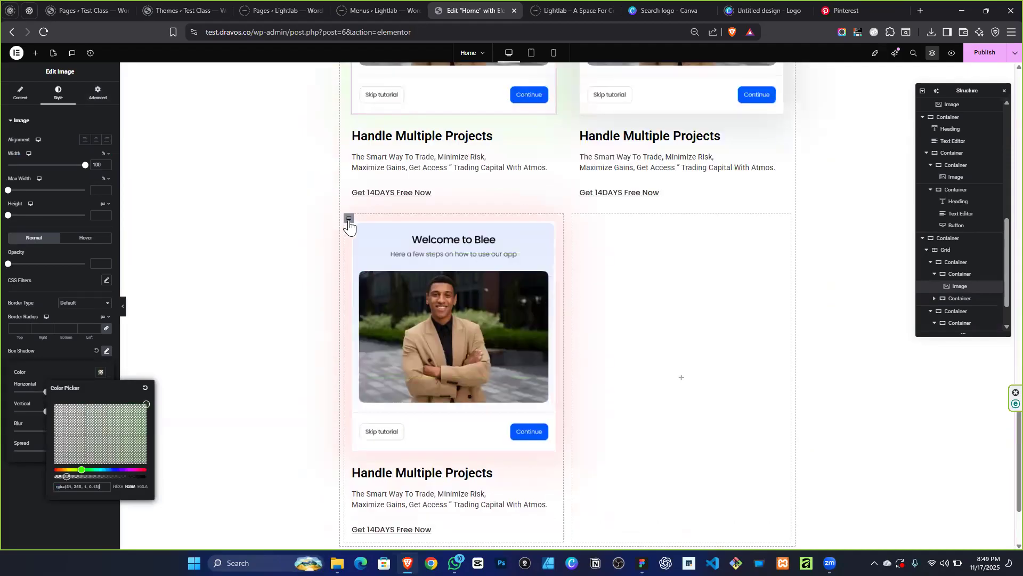
right_click(391, 397)
click(408, 429)
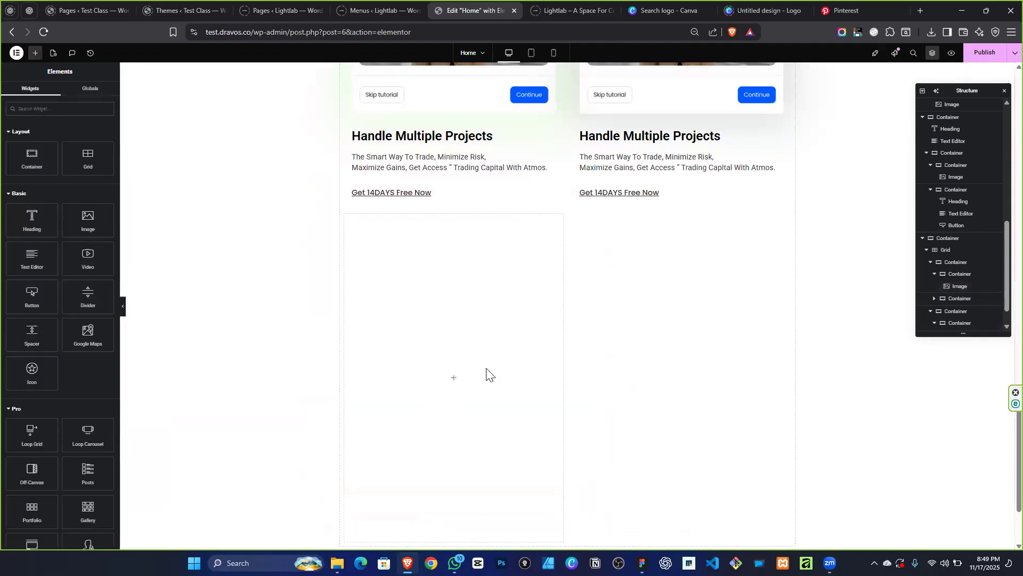
Set the card grid's number of rows to 1.
scroll(373, 213, up, 7)
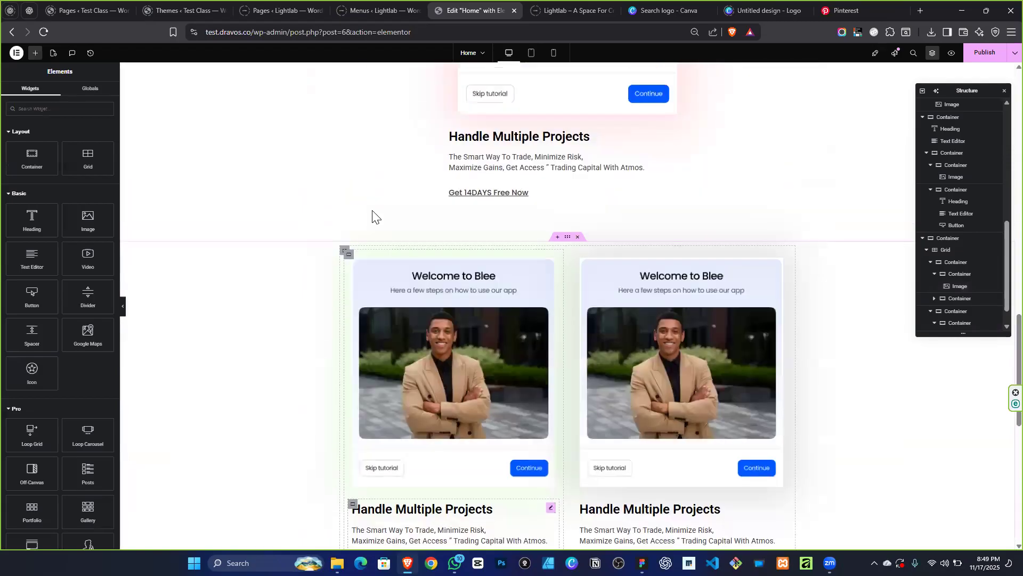
click(346, 253)
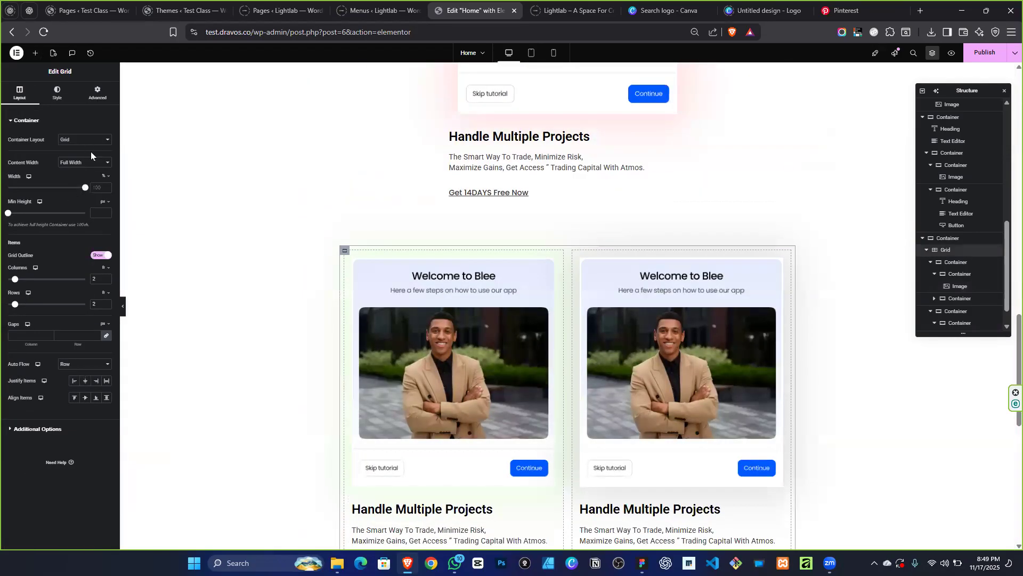
click(106, 303)
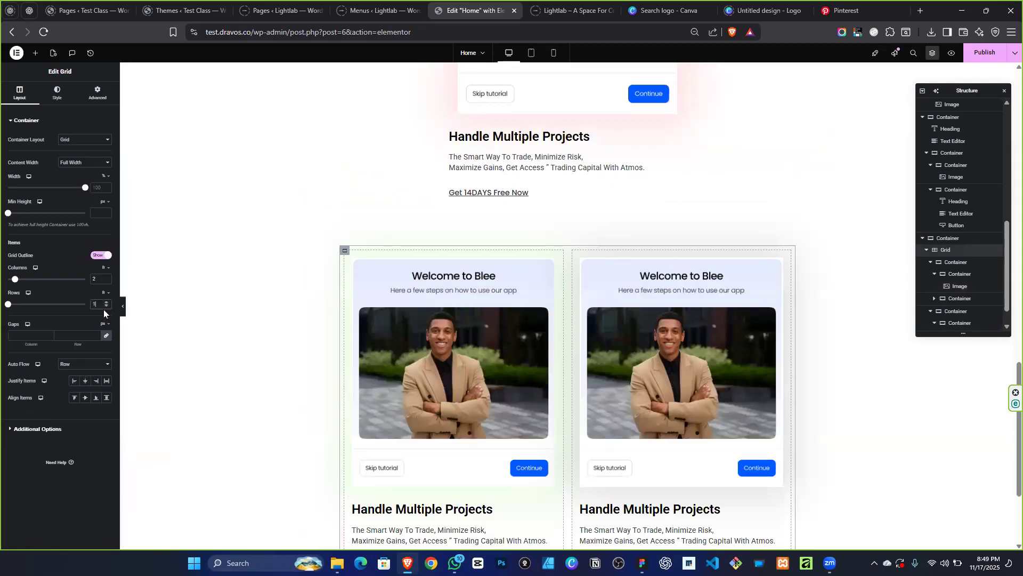
scroll(468, 421, down, 3)
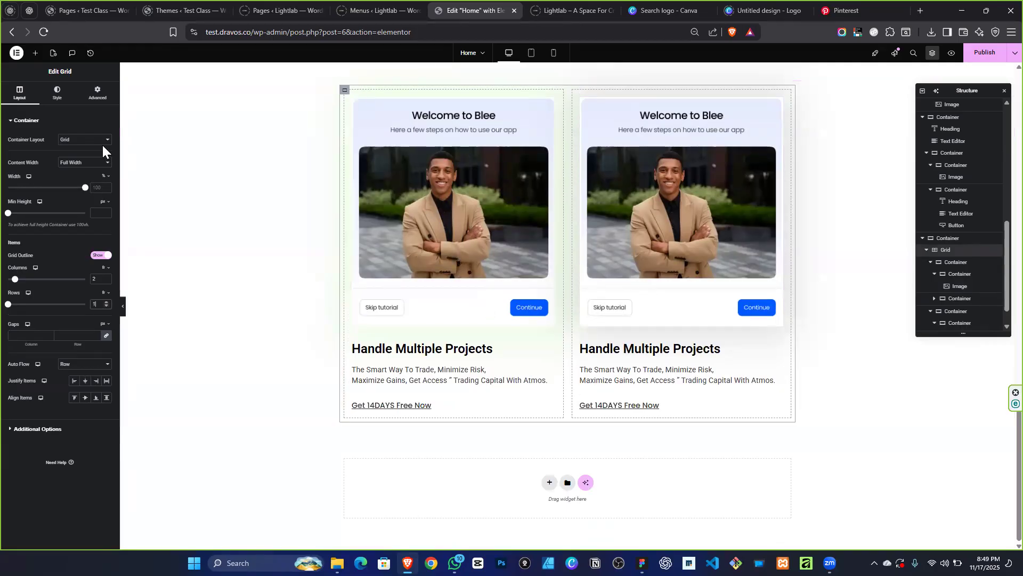
Add an empty container below the card grid, inside the section container that holds the grid.
click(928, 250)
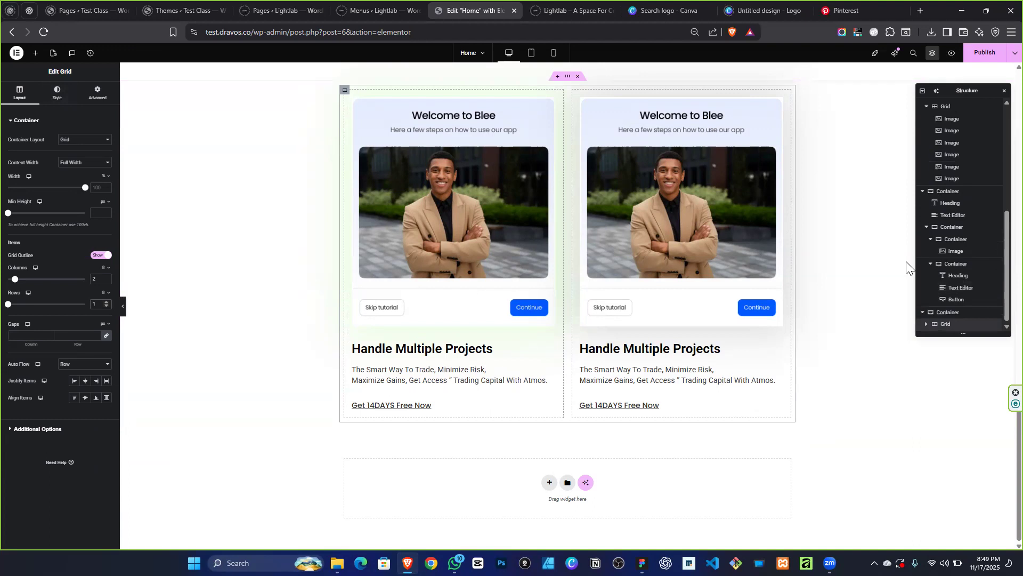
click(35, 53)
drag(37, 166, 341, 442)
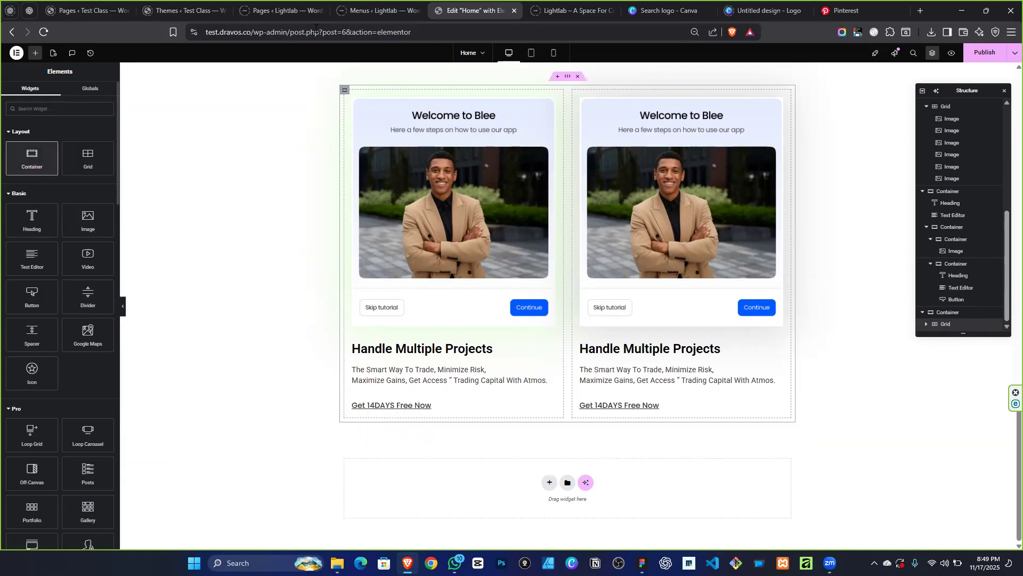
click(346, 92)
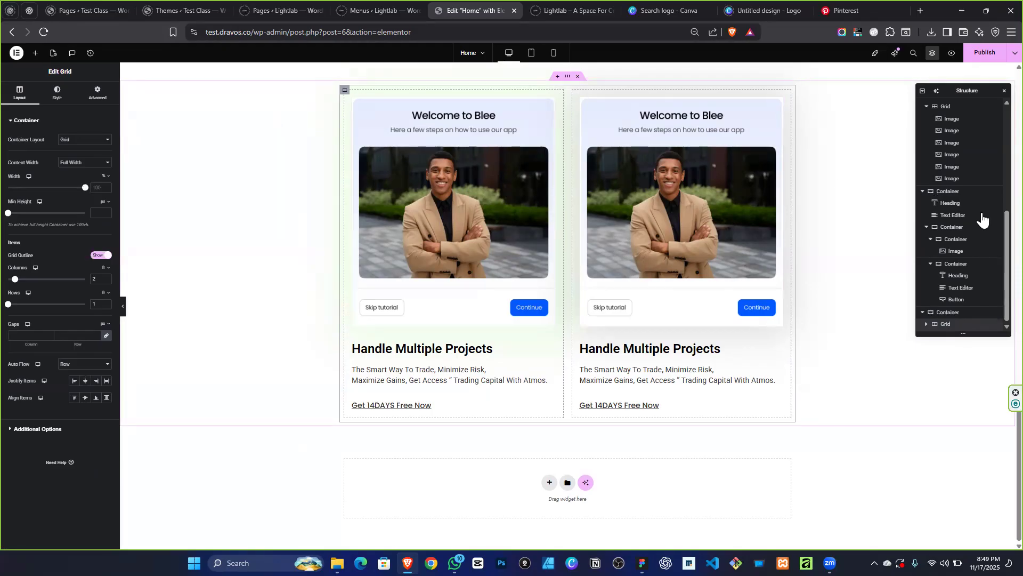
click(951, 315)
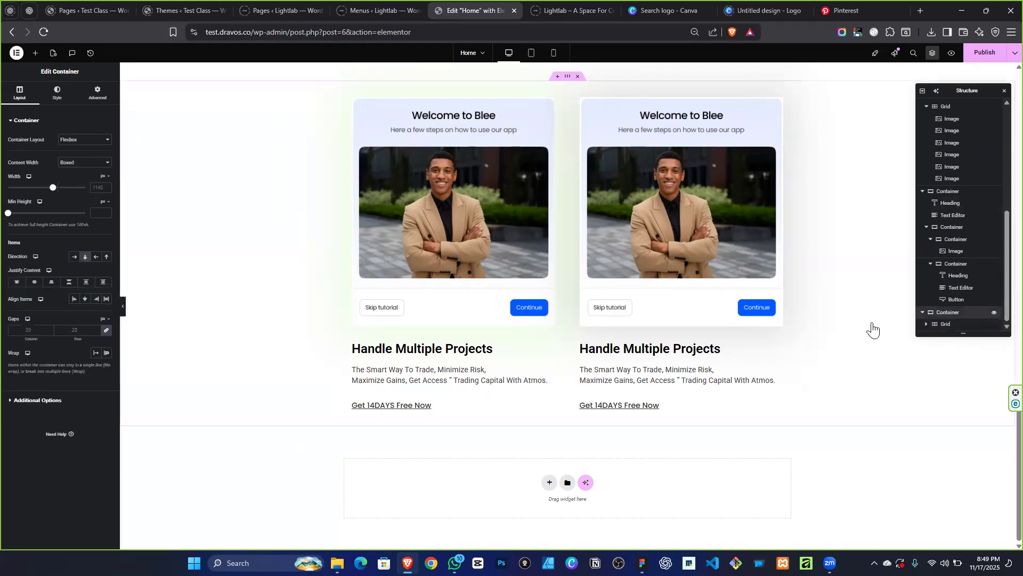
click(35, 52)
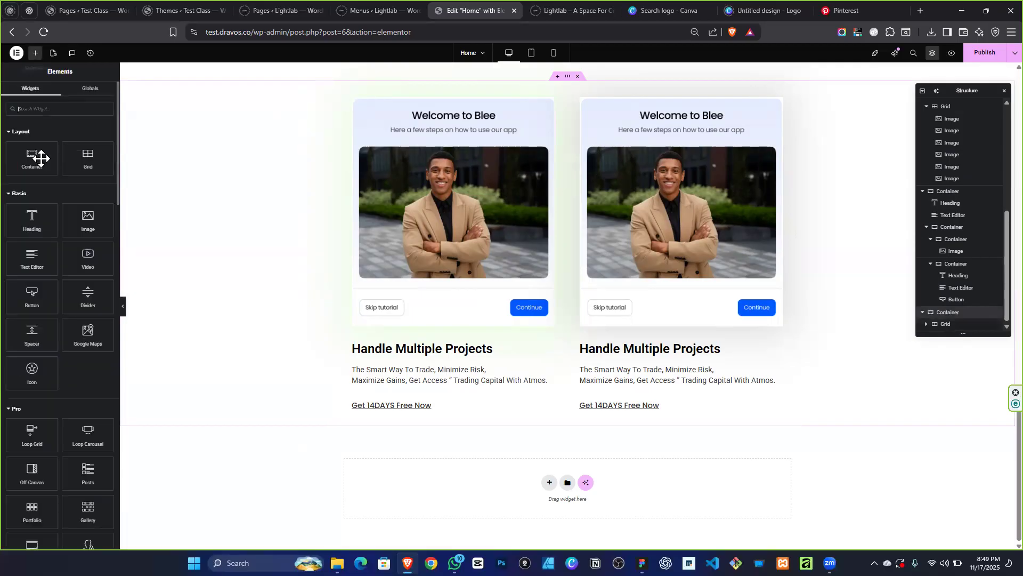
click(36, 166)
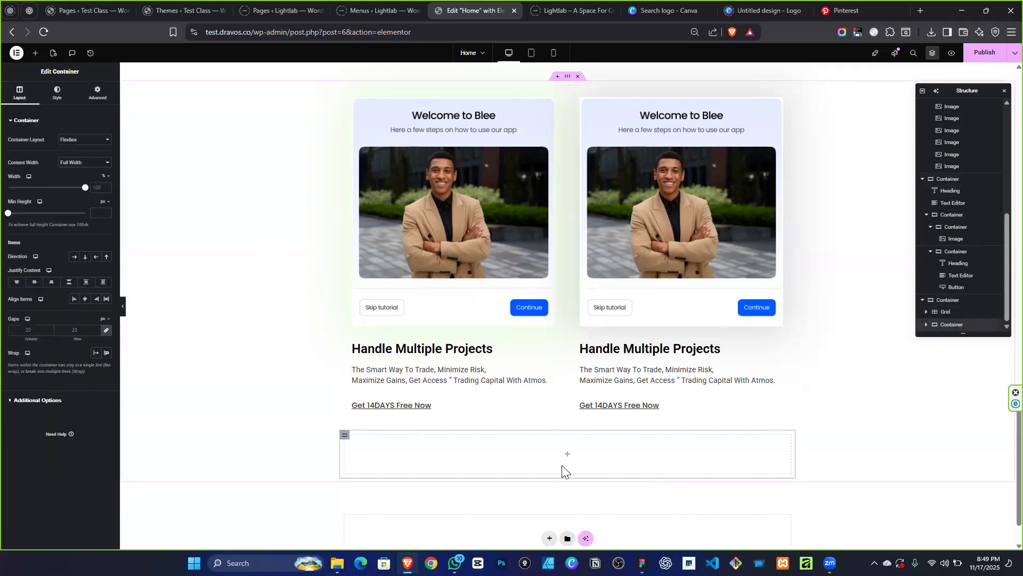
Insert a grid with 2 columns and 1 row into the empty container below the cards.
click(35, 53)
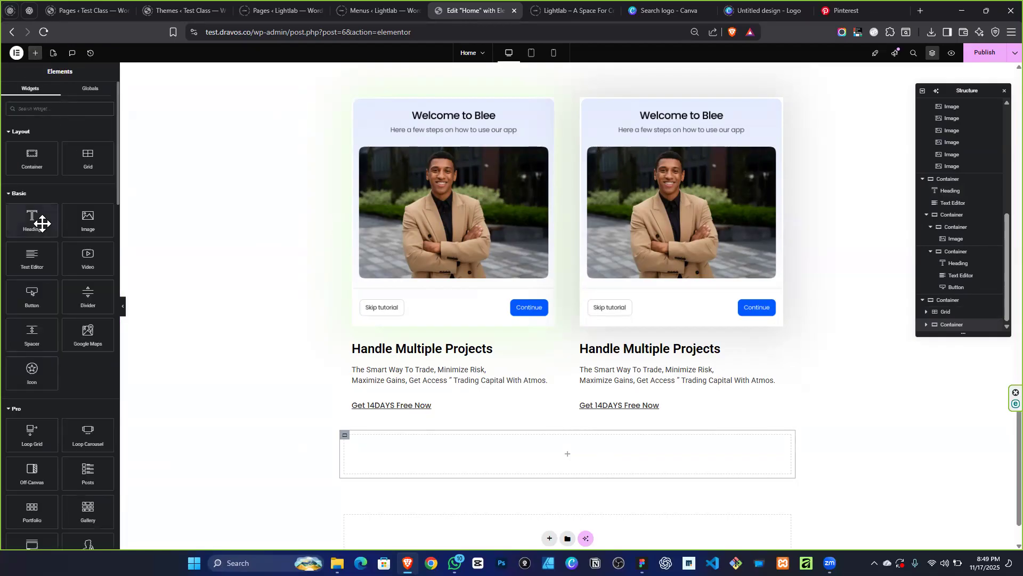
drag(76, 160, 516, 461)
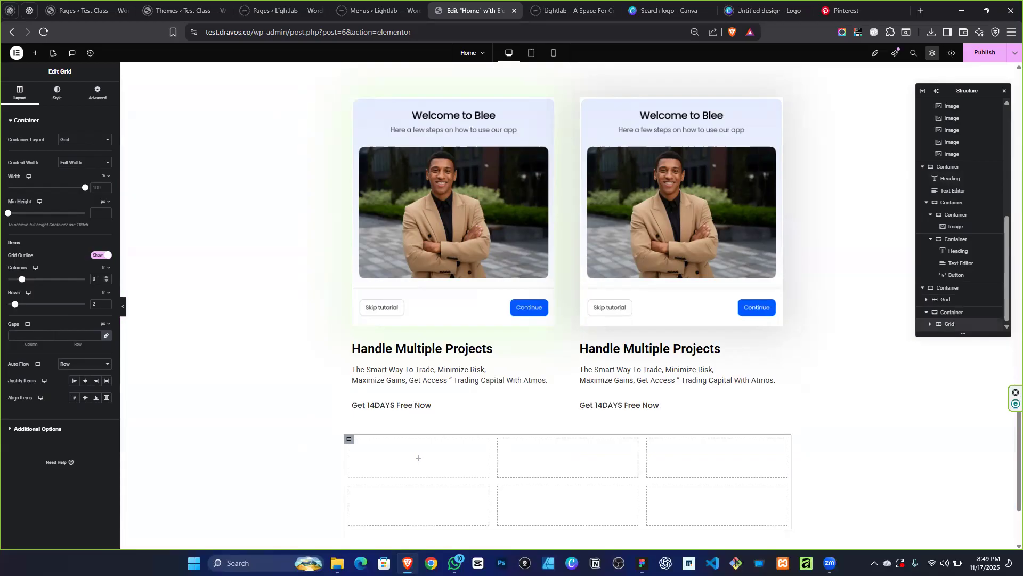
text(2)
key(BackSpace)
text(1)
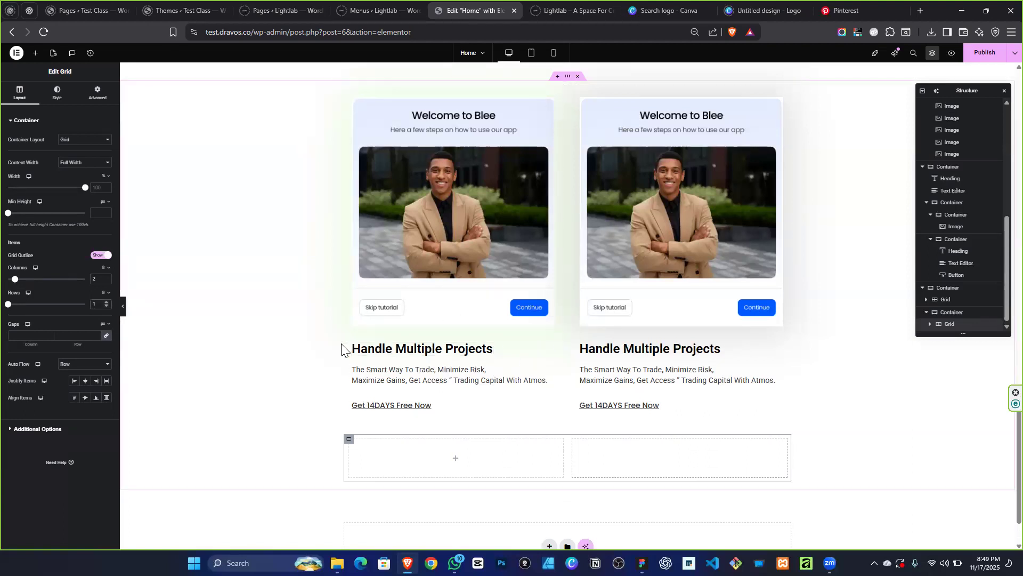
Copy the first card's text container into the new grid's first cell and set its width to 100%.
right_click(355, 383)
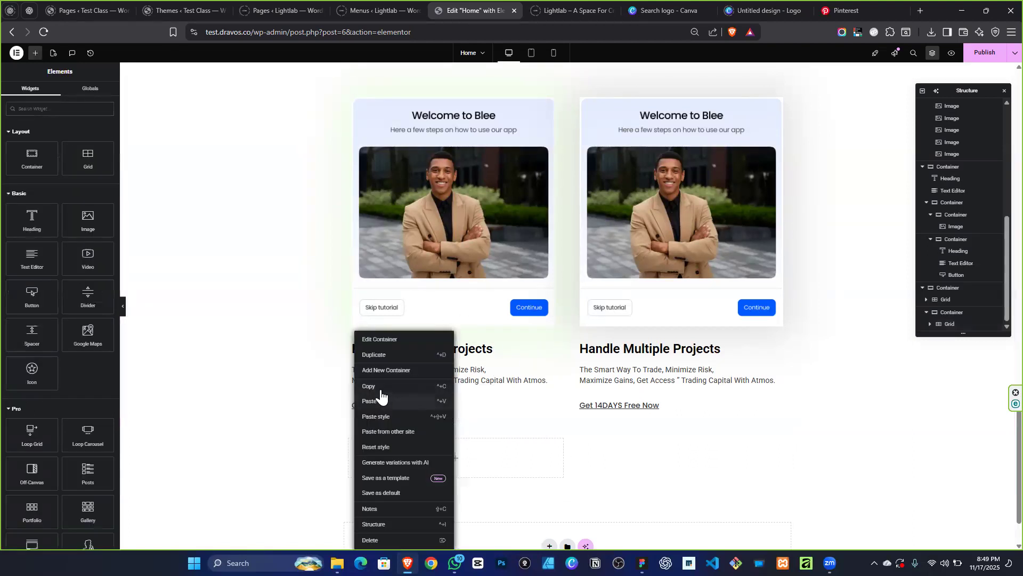
click(380, 389)
right_click(447, 460)
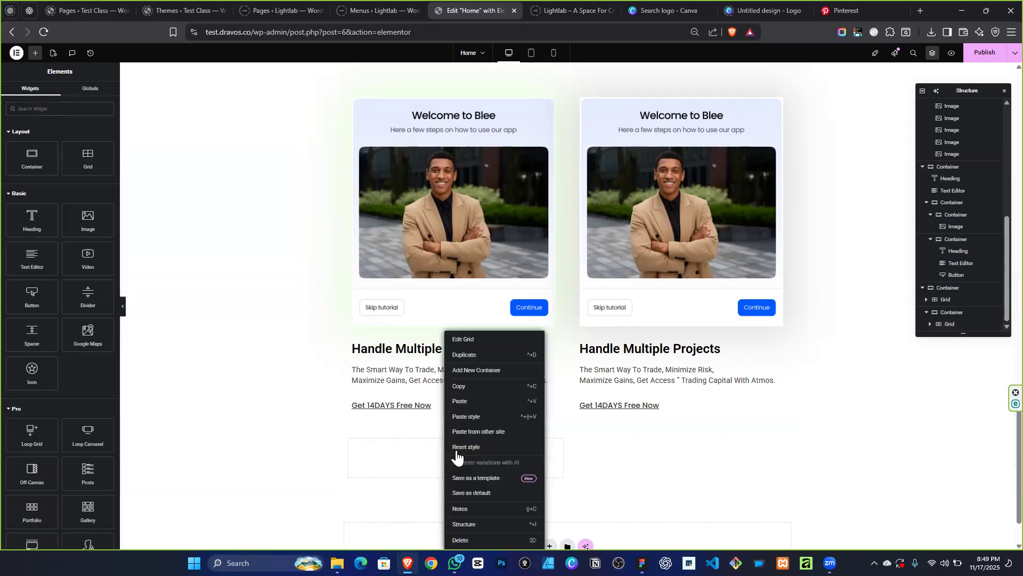
key(ctrl+v)
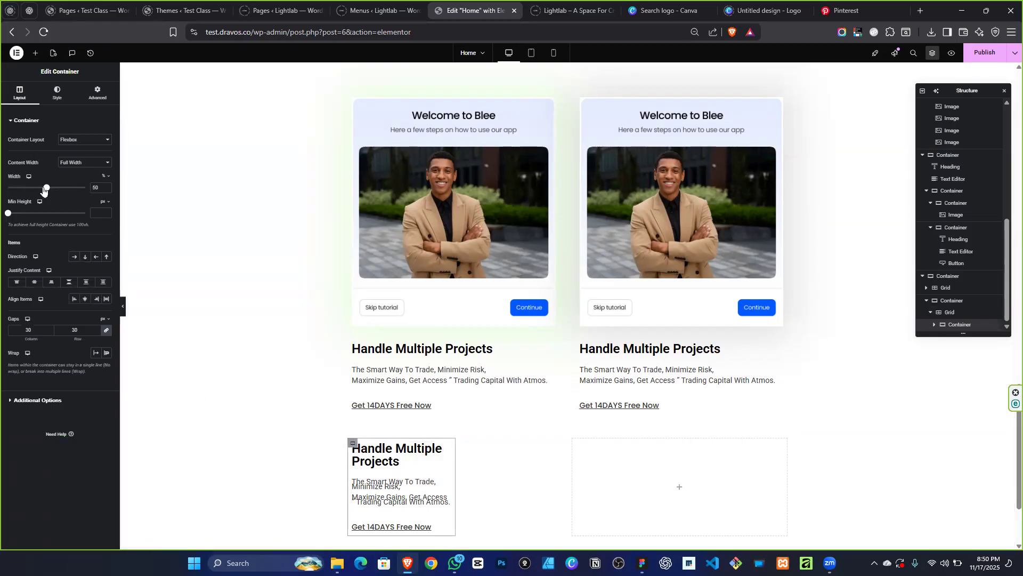
drag(76, 196, 103, 199)
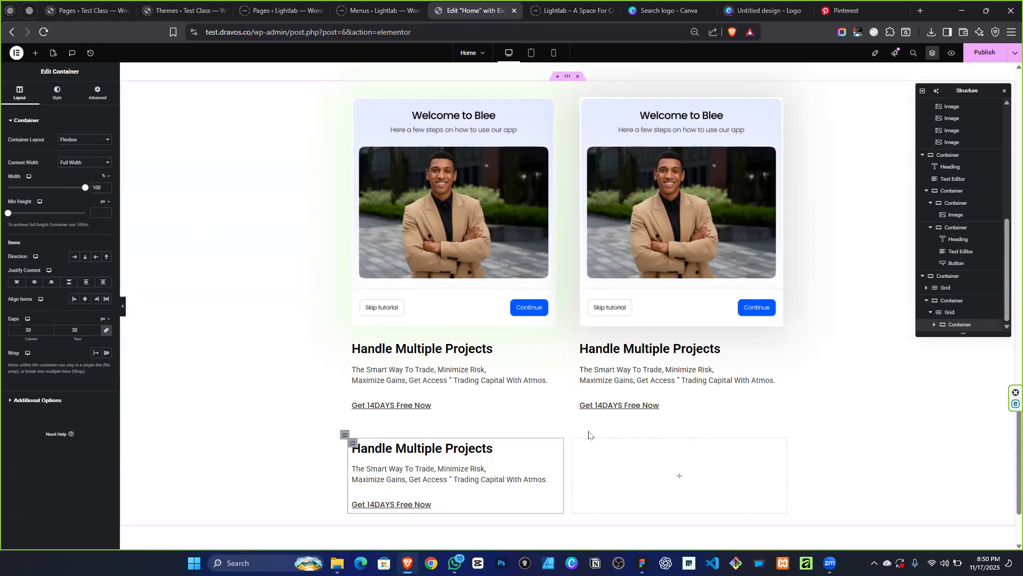
Copy the second card's image into the new grid's empty second cell.
right_click(779, 103)
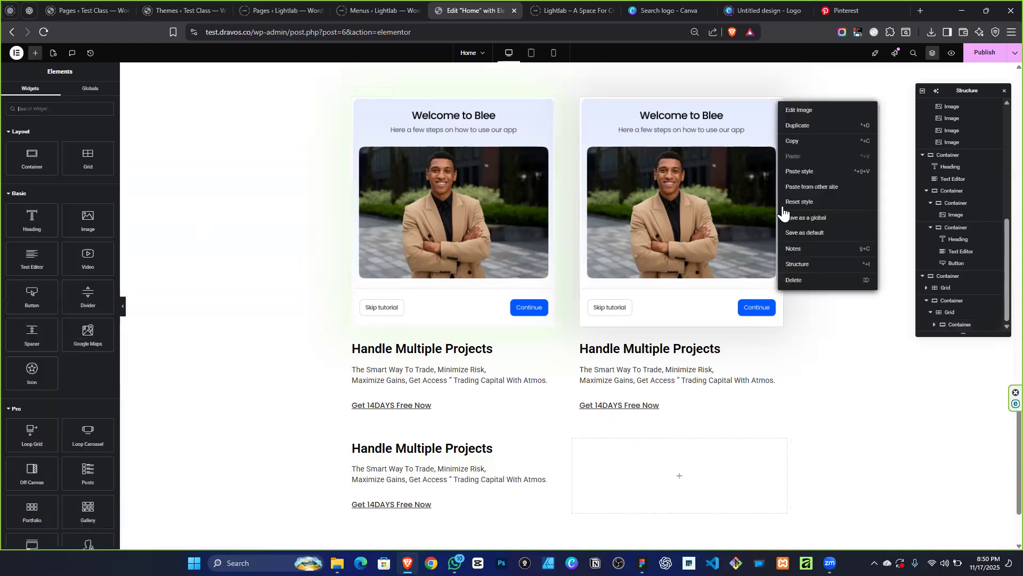
click(813, 142)
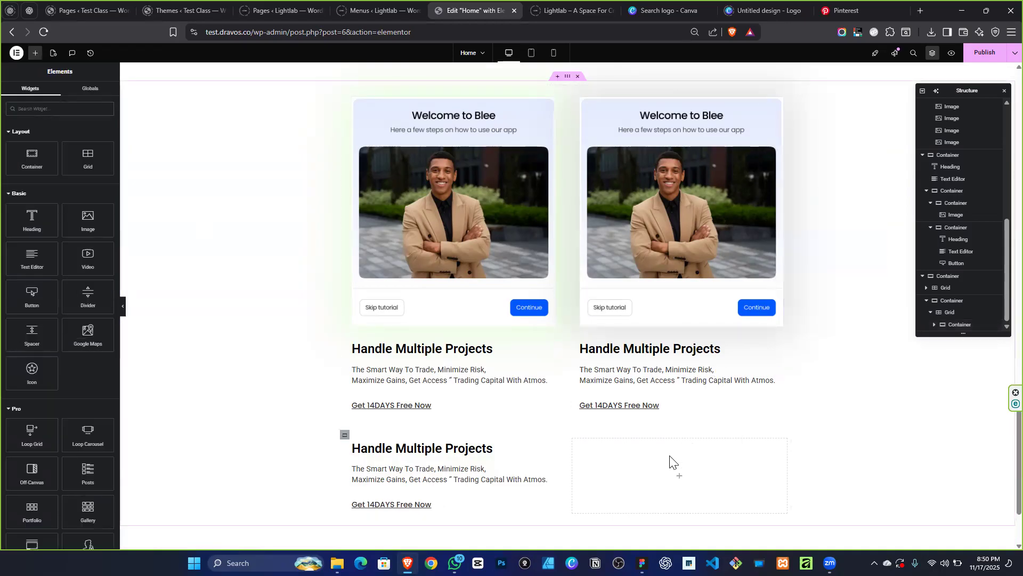
right_click(656, 463)
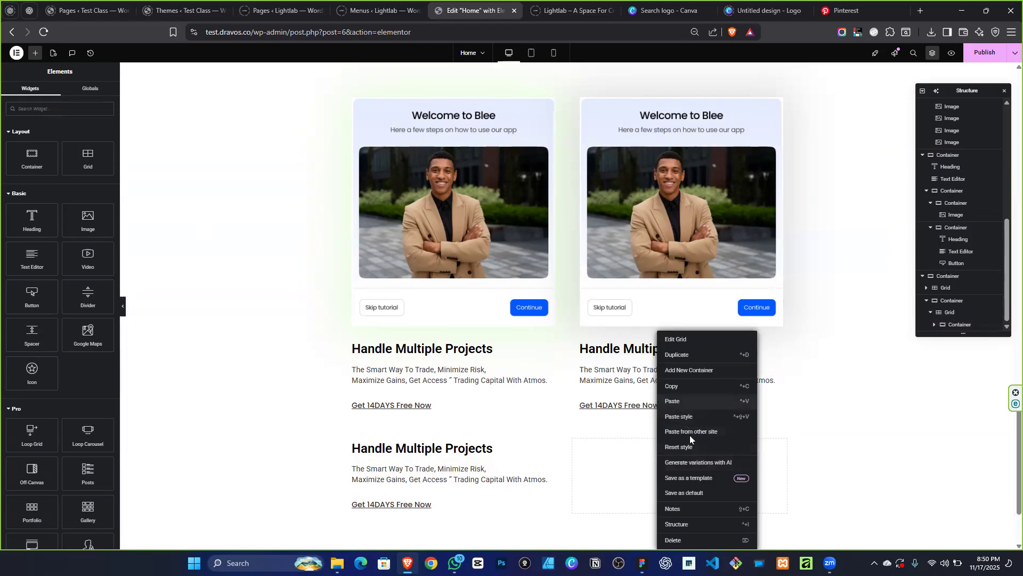
click(686, 408)
scroll(700, 365, down, 5)
scroll(700, 365, up, 2)
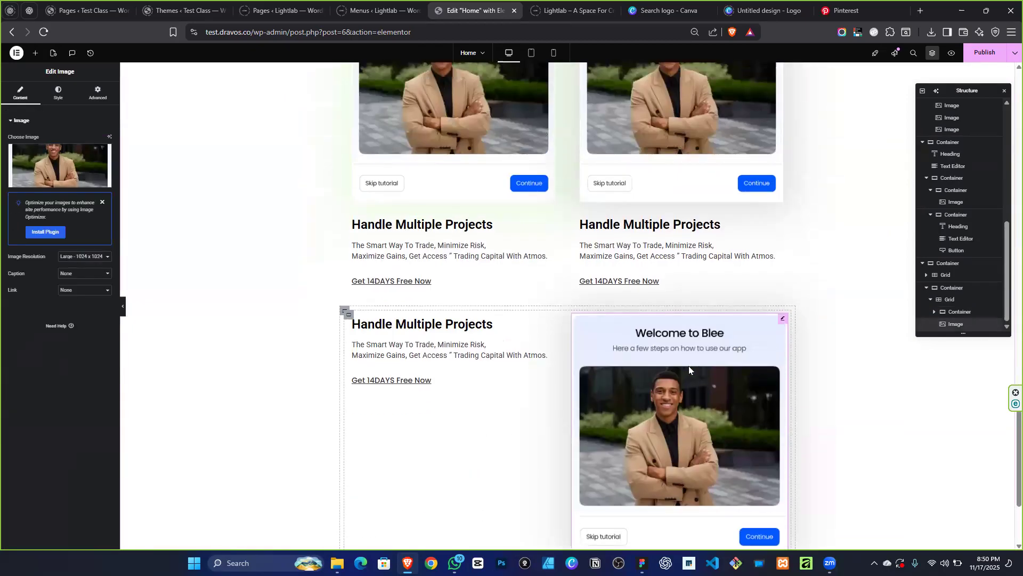
Set the pasted image's width to 52%, its height to 500 px and its object fit to Cover.
click(59, 93)
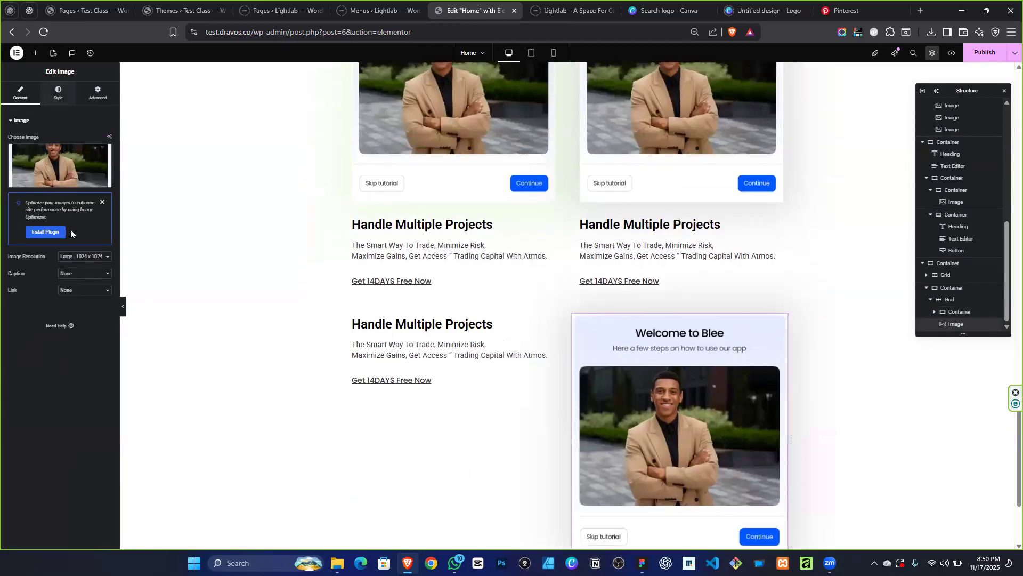
drag(79, 170, 45, 162)
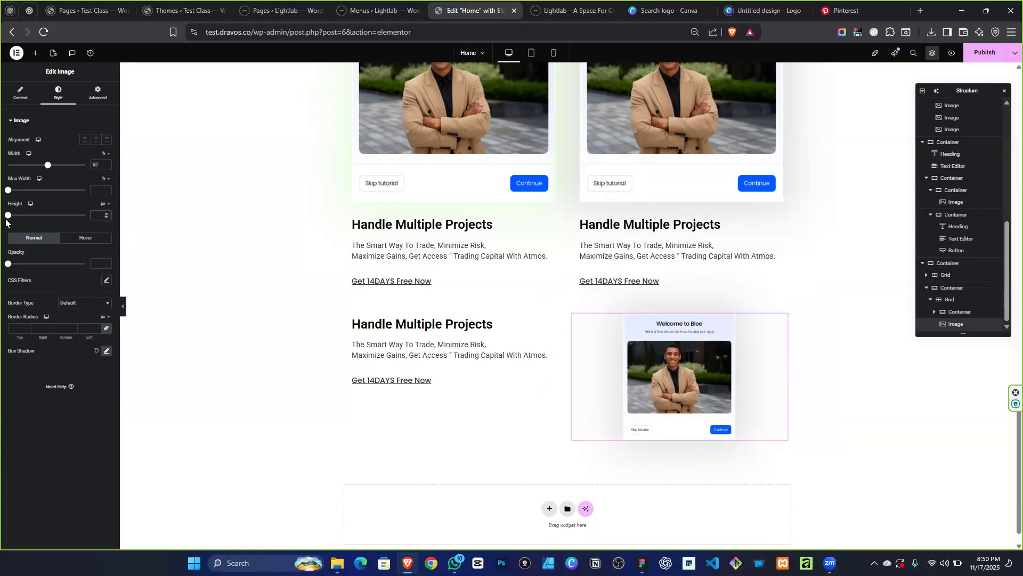
drag(20, 221, 118, 211)
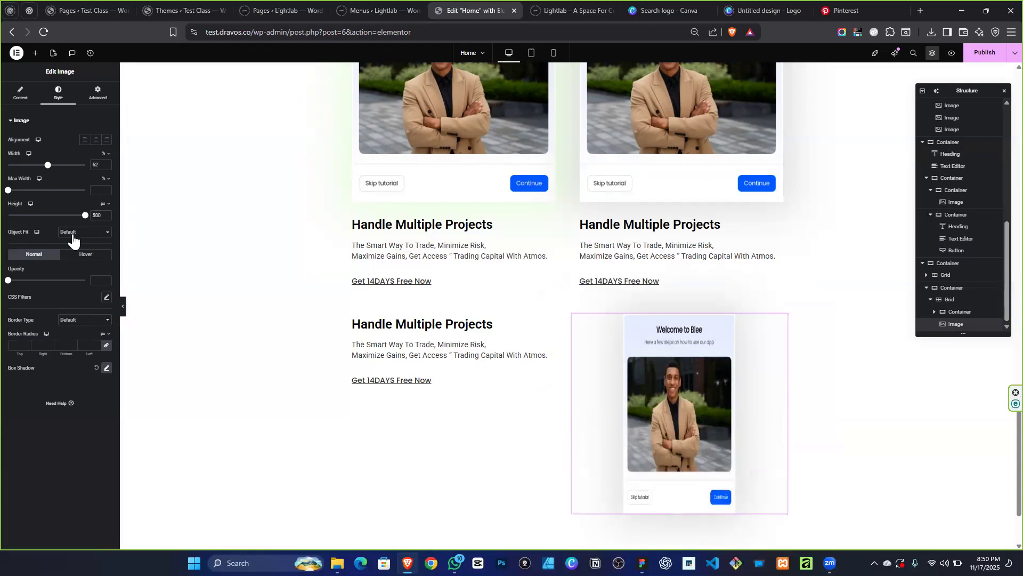
click(92, 233)
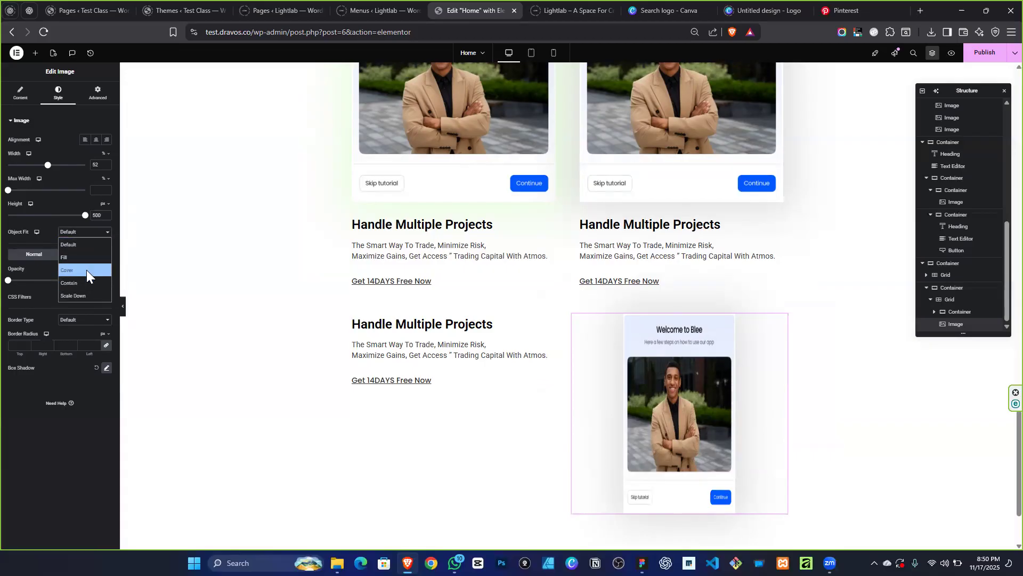
click(92, 270)
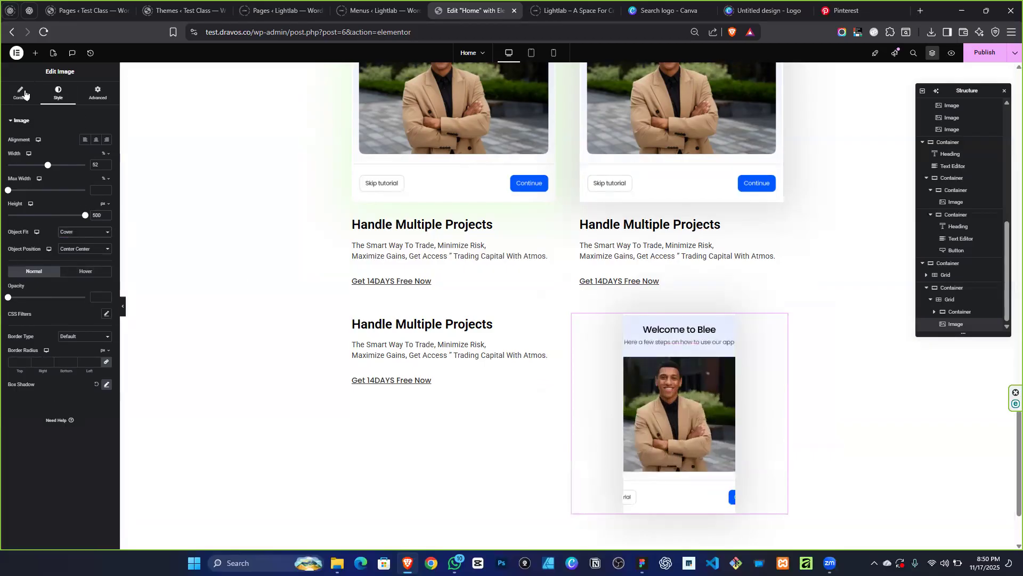
click(20, 93)
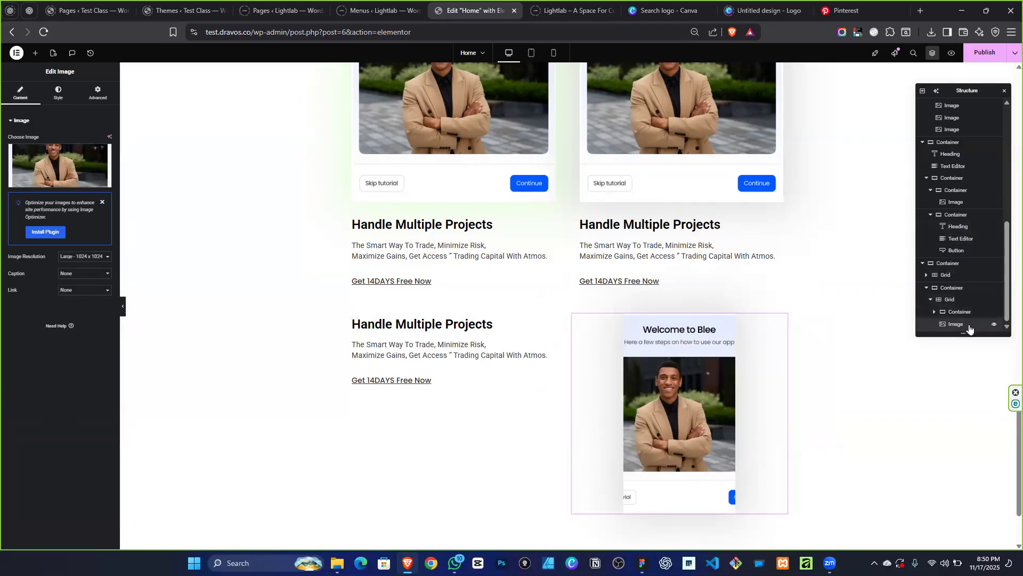
click(272, 287)
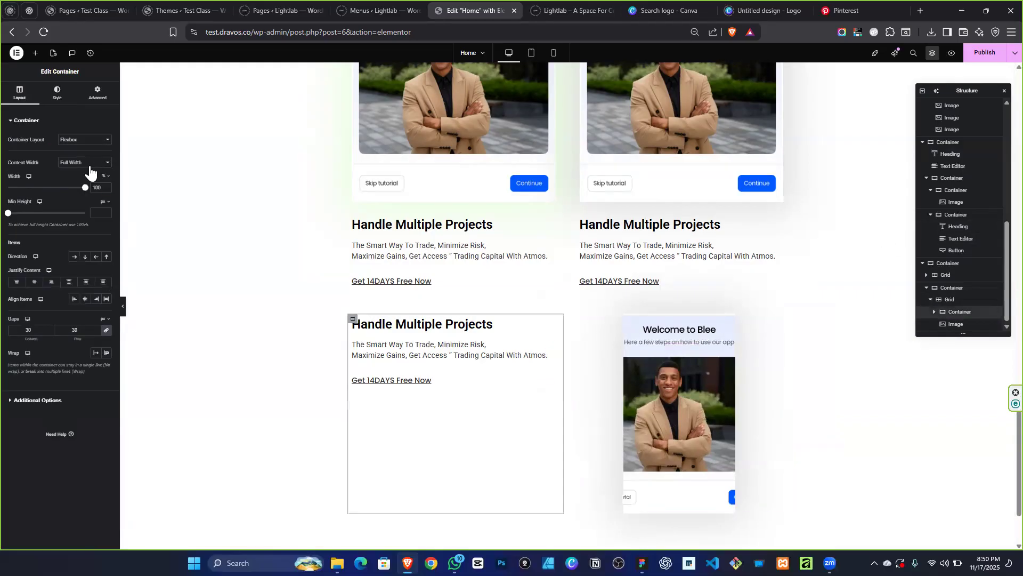
click(94, 164)
click(95, 189)
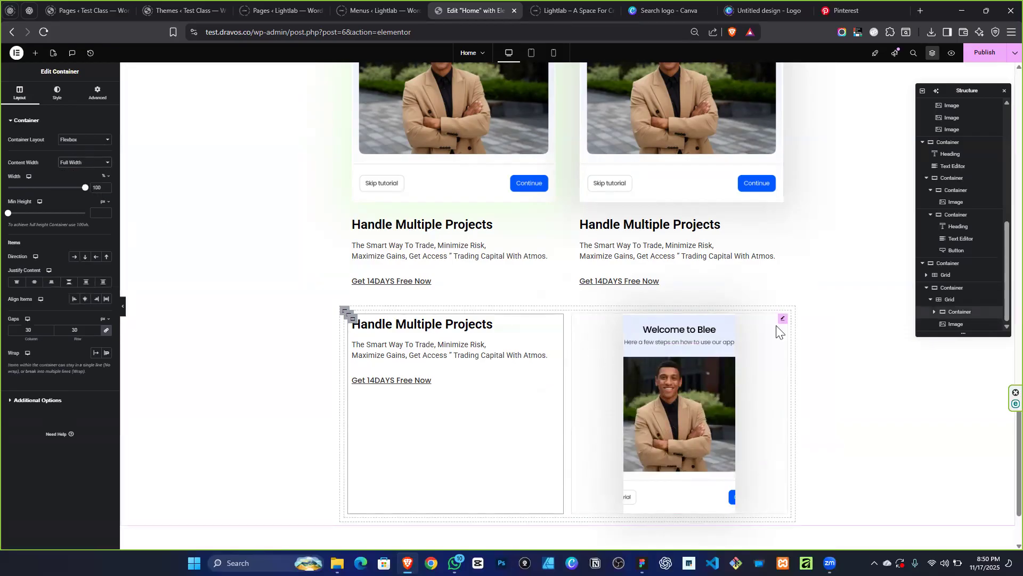
Set the width of the new row's image to 100% and its object position to Top Center.
click(780, 320)
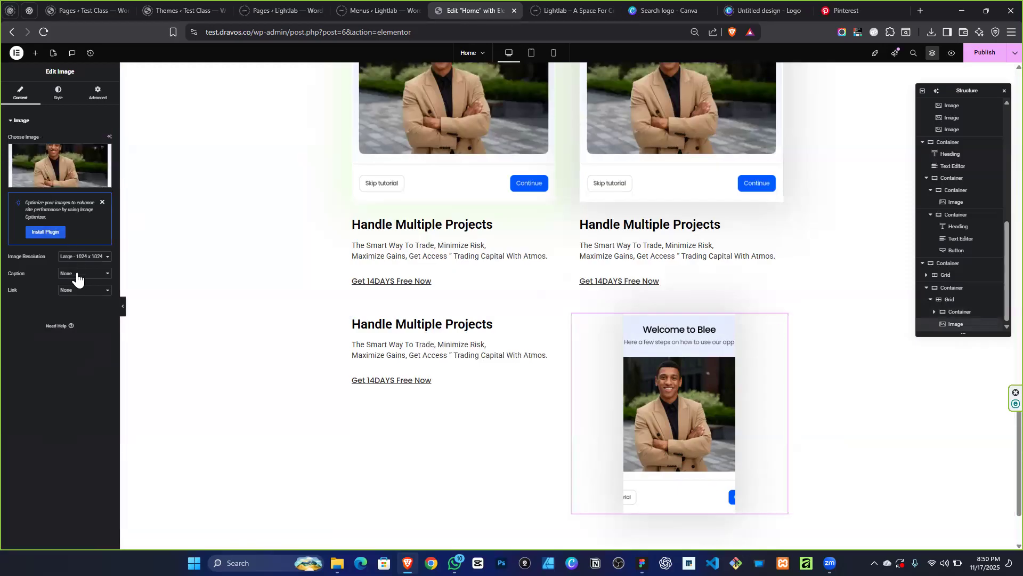
click(59, 98)
drag(48, 166, 108, 178)
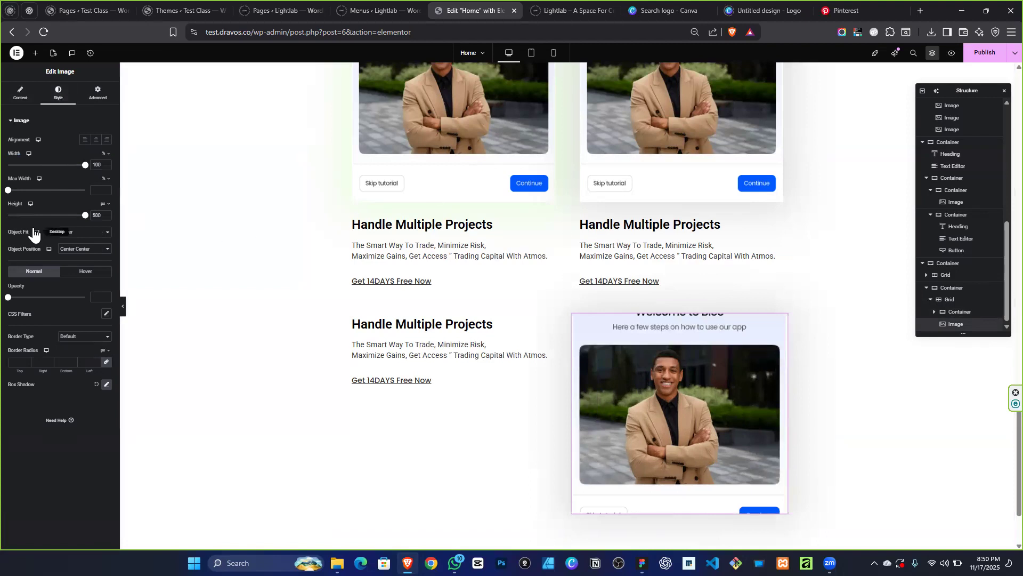
click(86, 250)
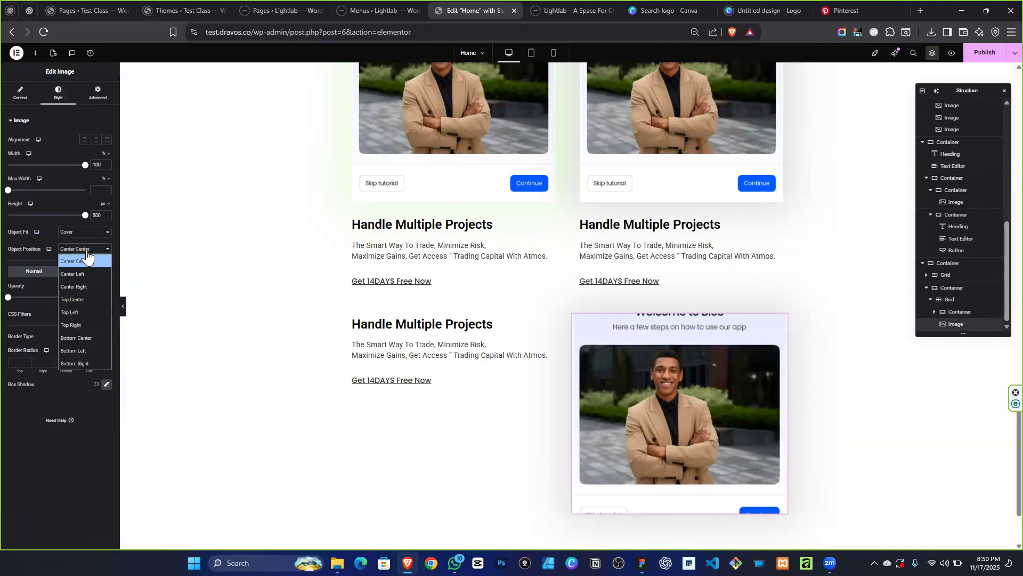
click(86, 298)
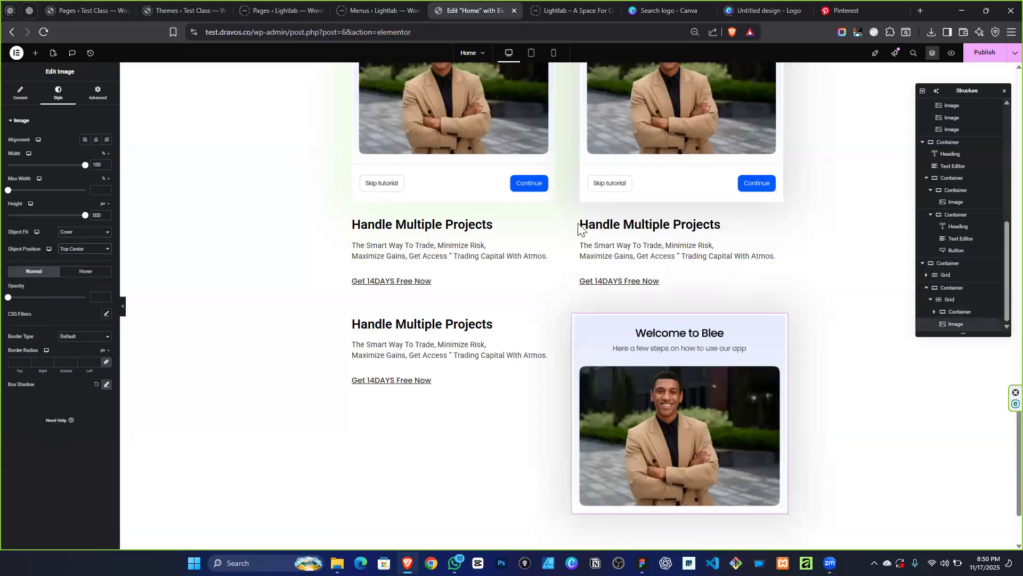
Justify the new row's text container content to the center and compare the layout with the Figma design.
click(348, 316)
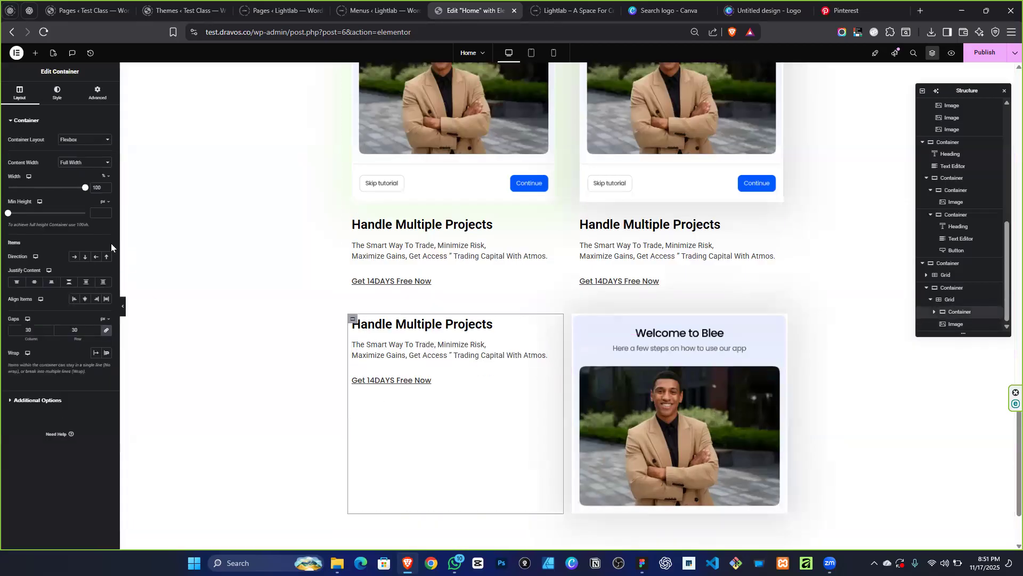
click(31, 282)
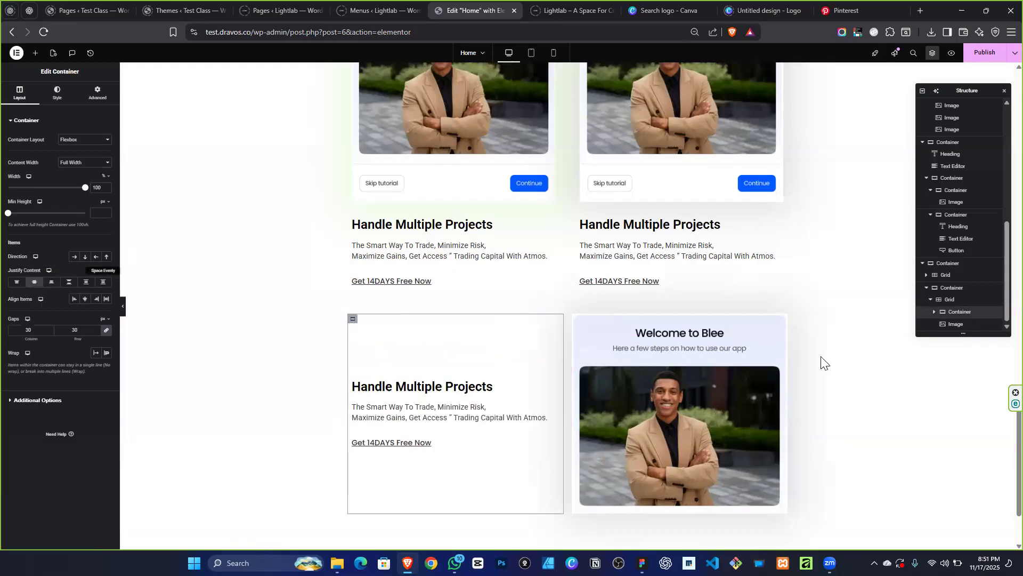
click(642, 563)
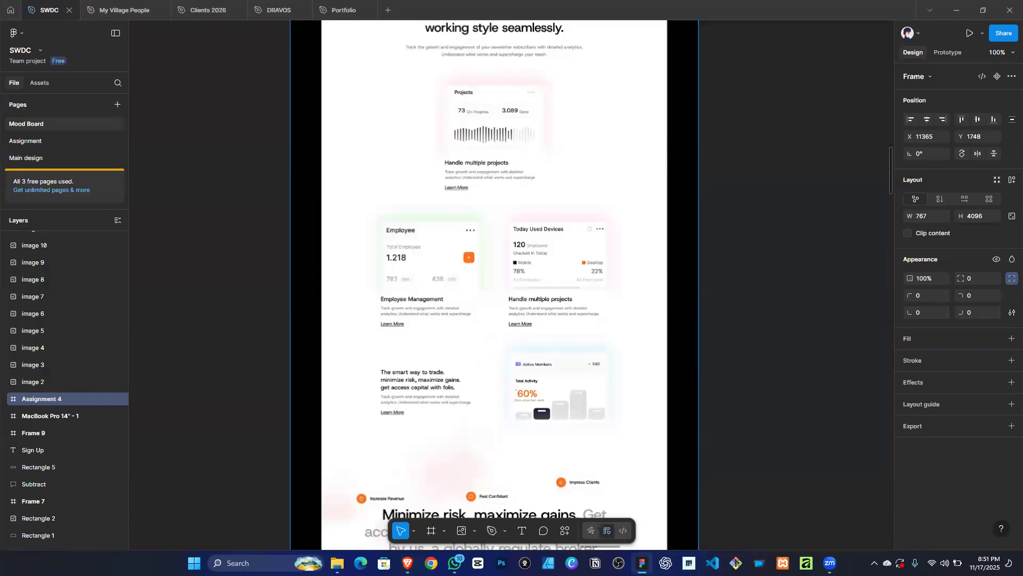
key(alt+Tab)
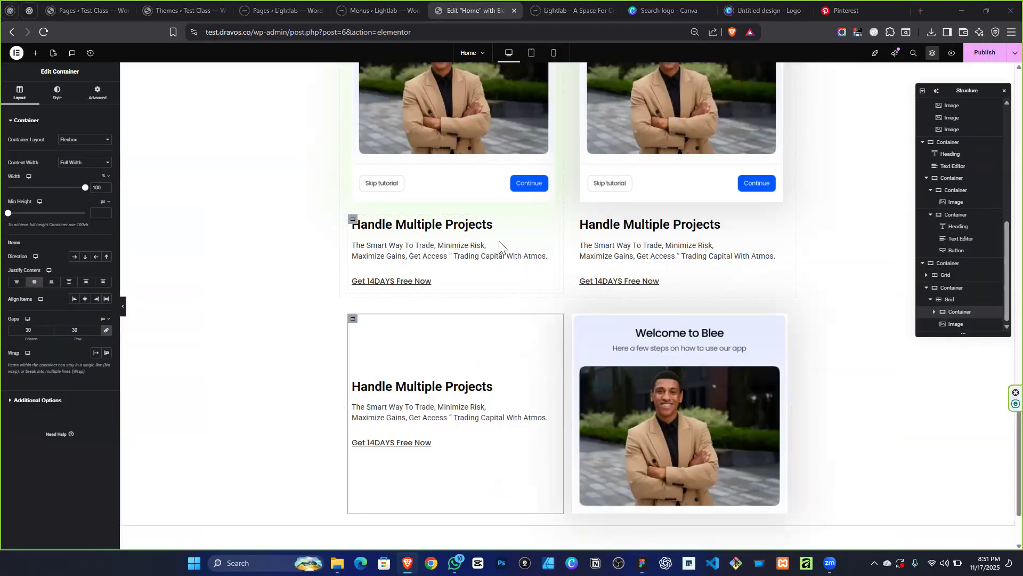
Set the padding of the two-card grid to 0 px on all sides.
scroll(539, 263, up, 2)
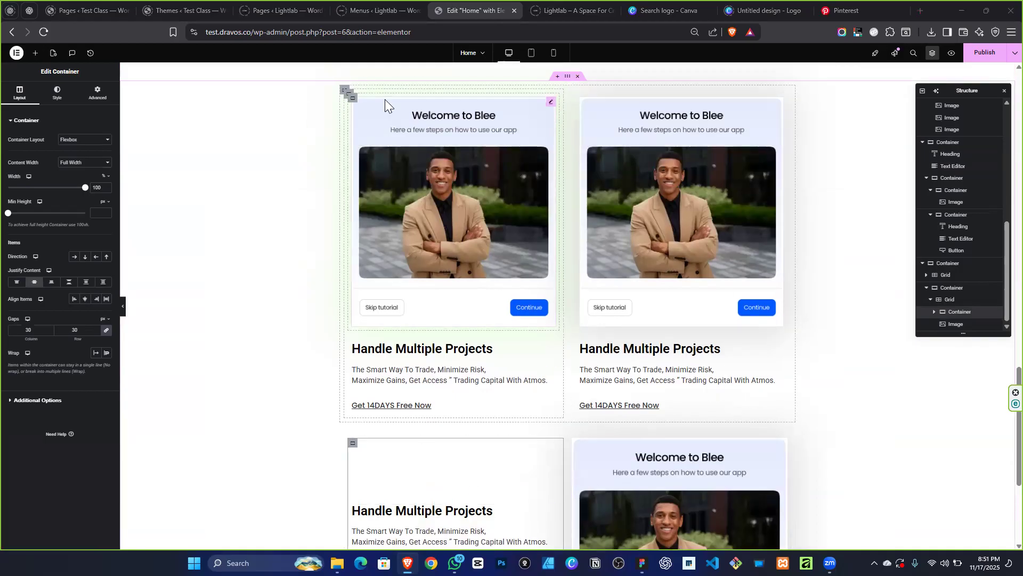
click(346, 93)
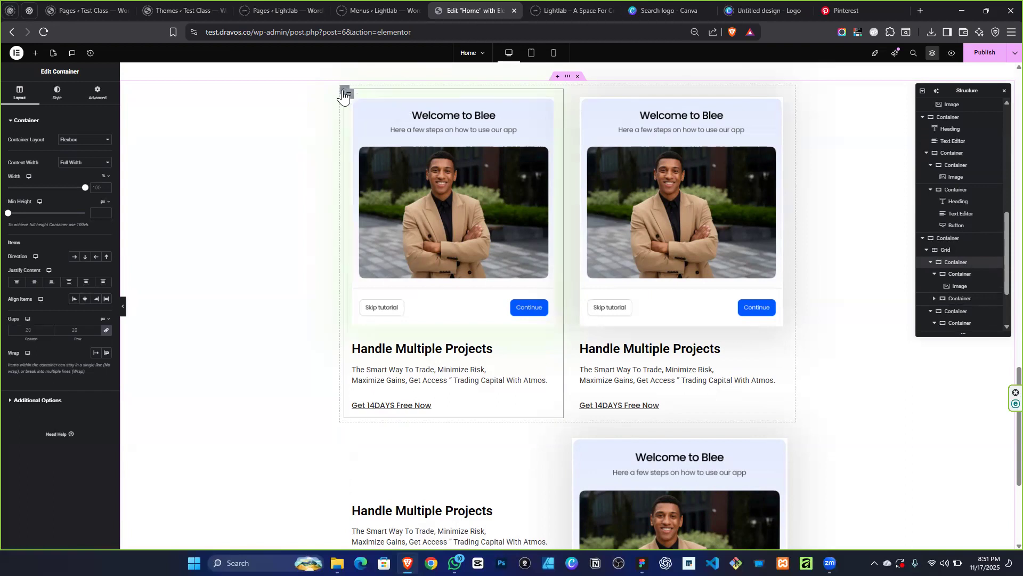
click(951, 250)
click(94, 95)
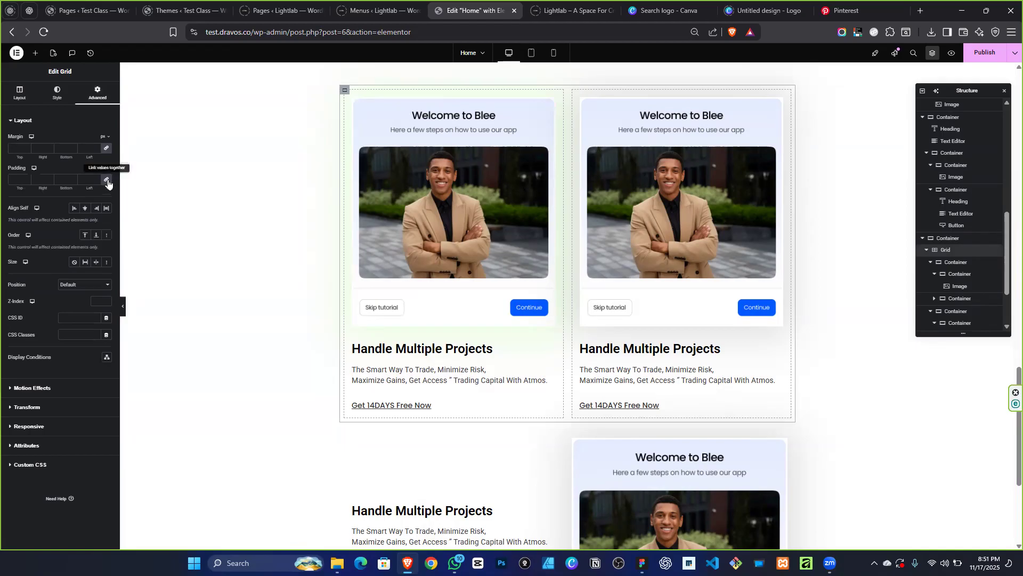
click(107, 180)
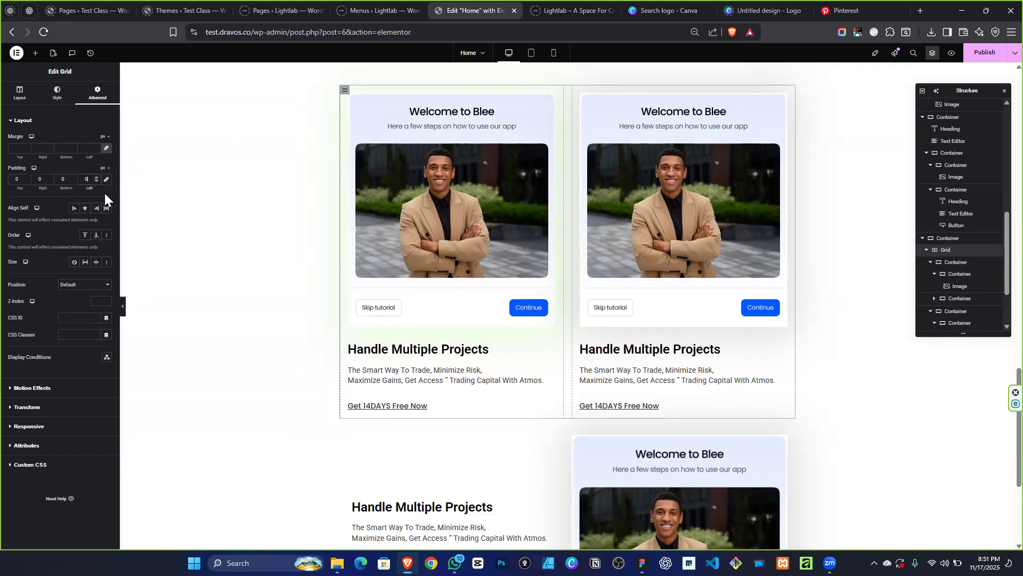
Give the first card's outer container a solid border, 1 px wide on the right and 0 px on the other sides.
click(348, 97)
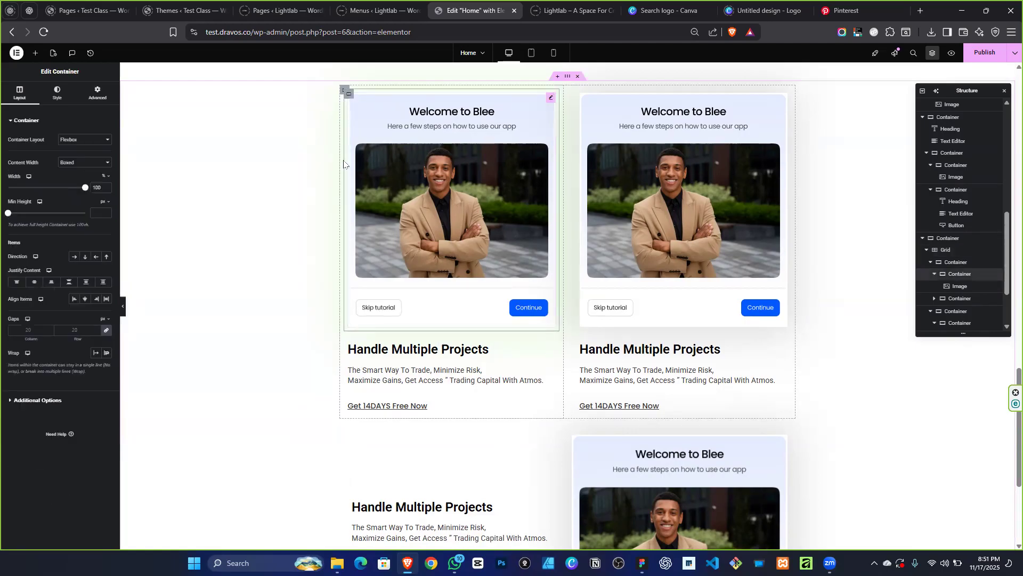
click(957, 264)
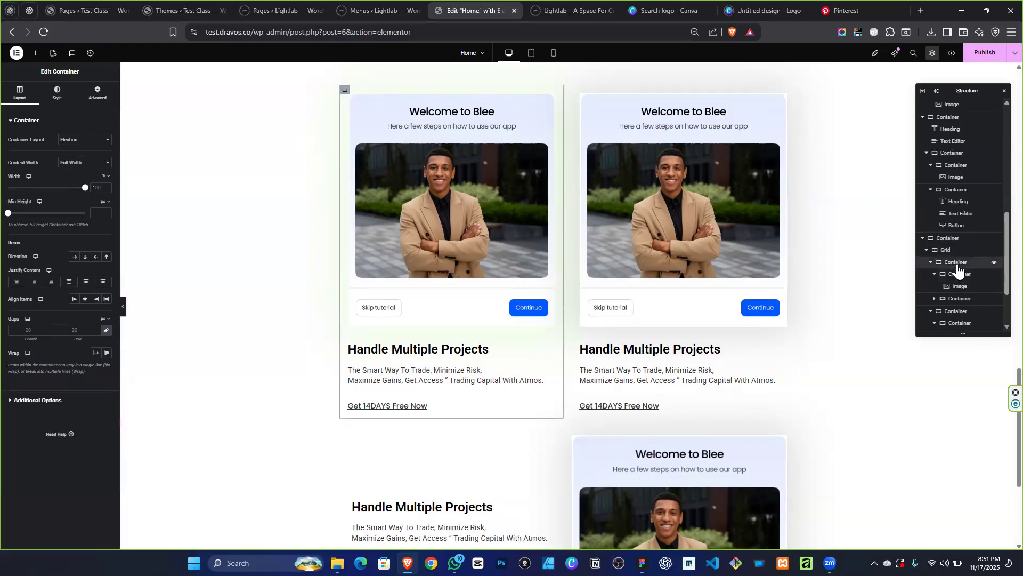
click(57, 94)
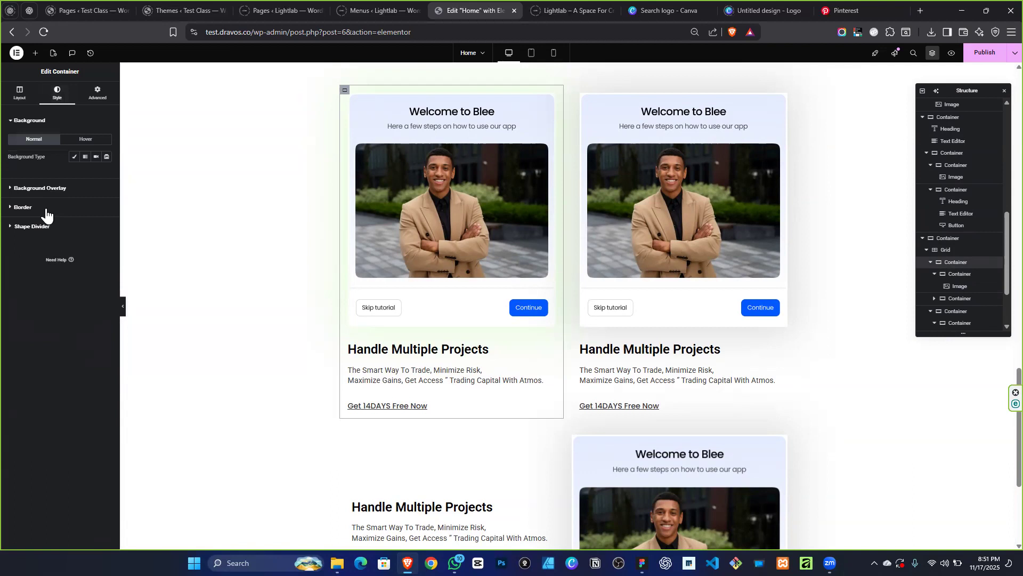
click(46, 207)
click(89, 195)
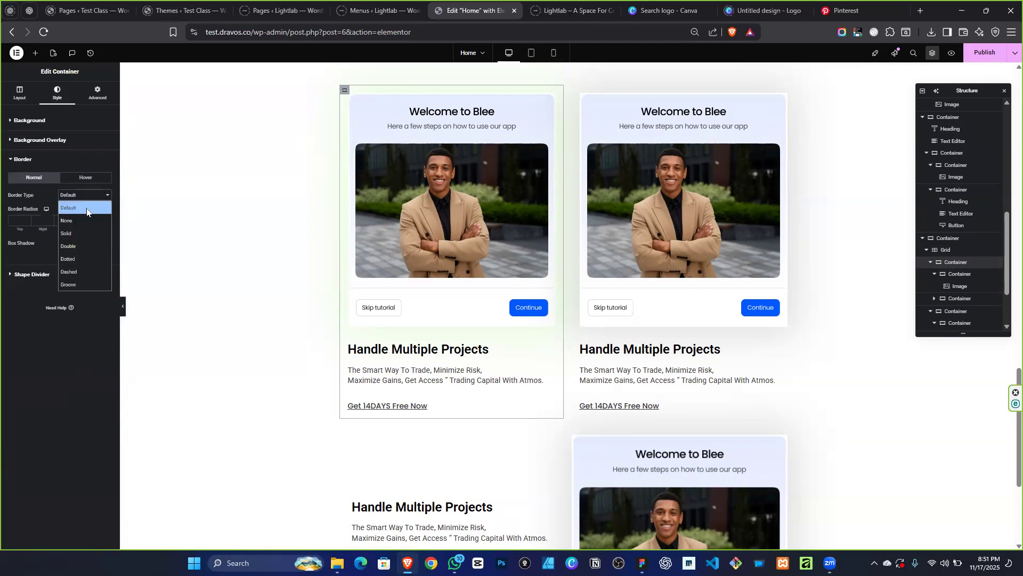
click(77, 236)
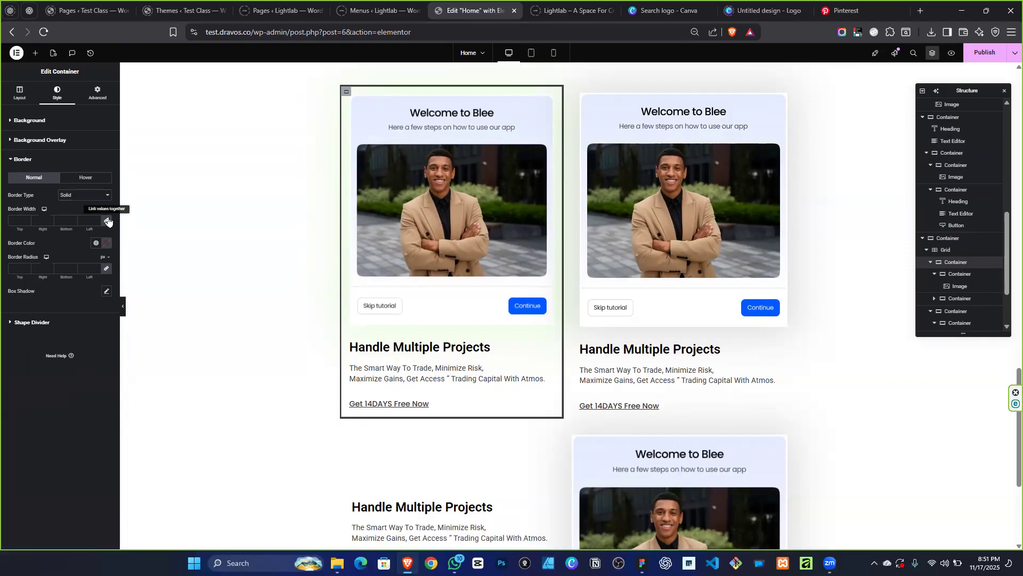
click(79, 223)
text(0)
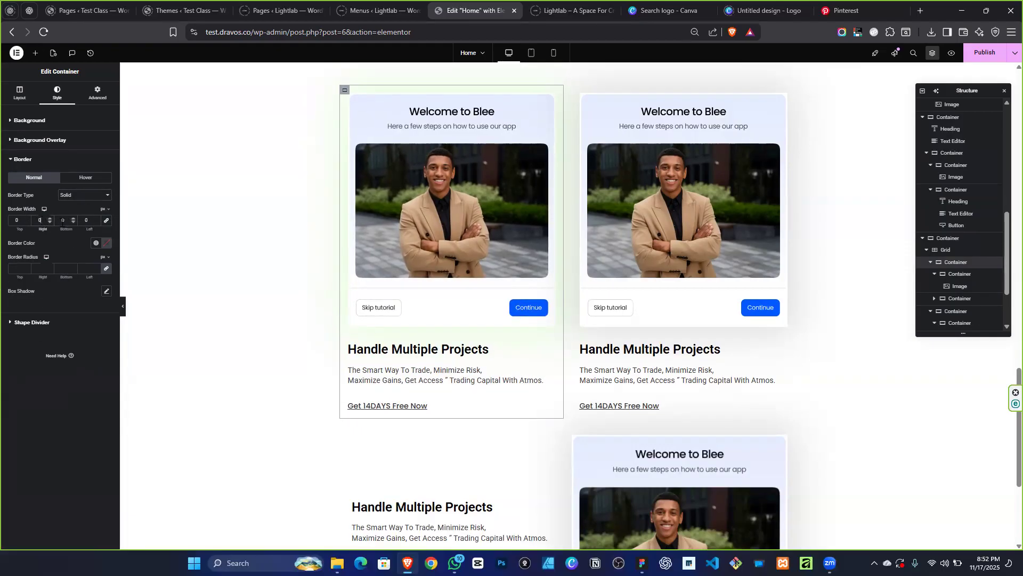
key(Up)
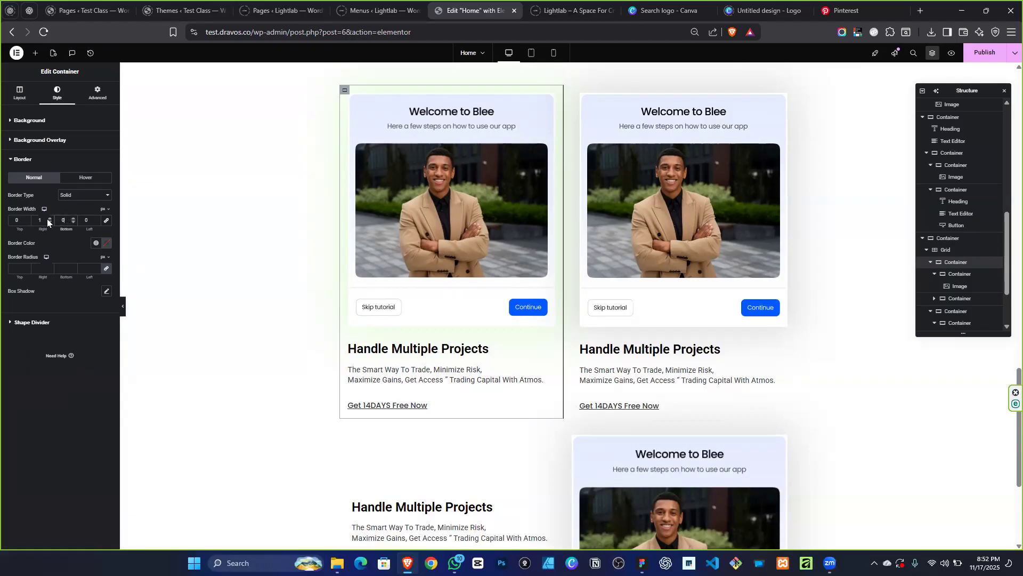
Make the first card container's border colour semi-transparent and set its bottom border width to 1 px.
click(106, 244)
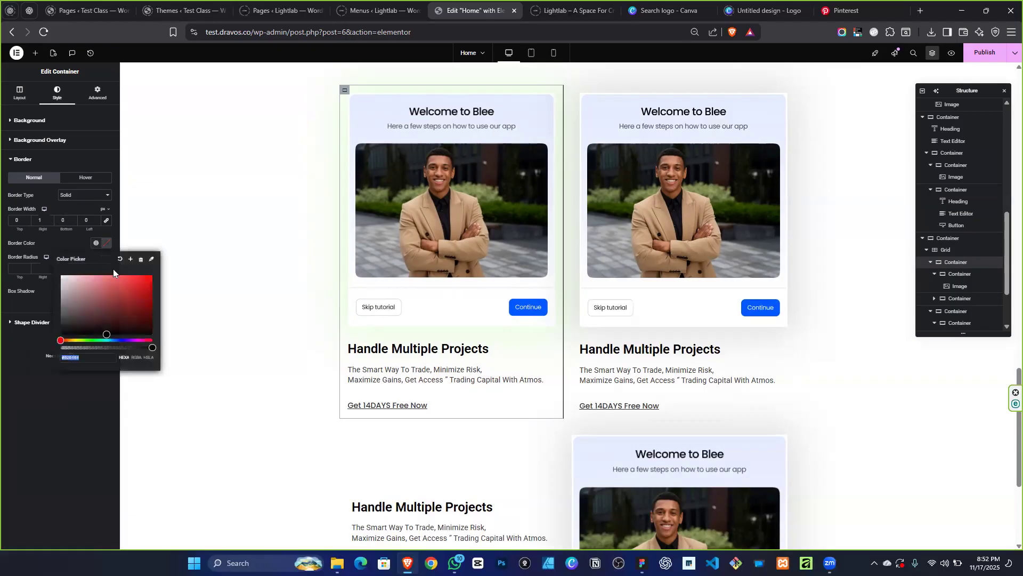
drag(137, 350, 88, 349)
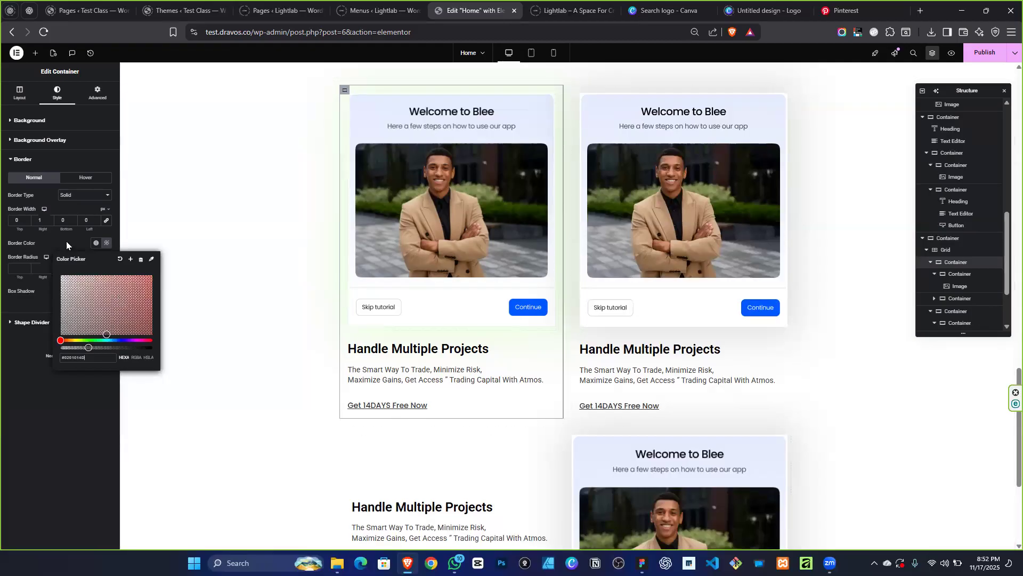
click(64, 220)
key(BackSpace)
text(1)
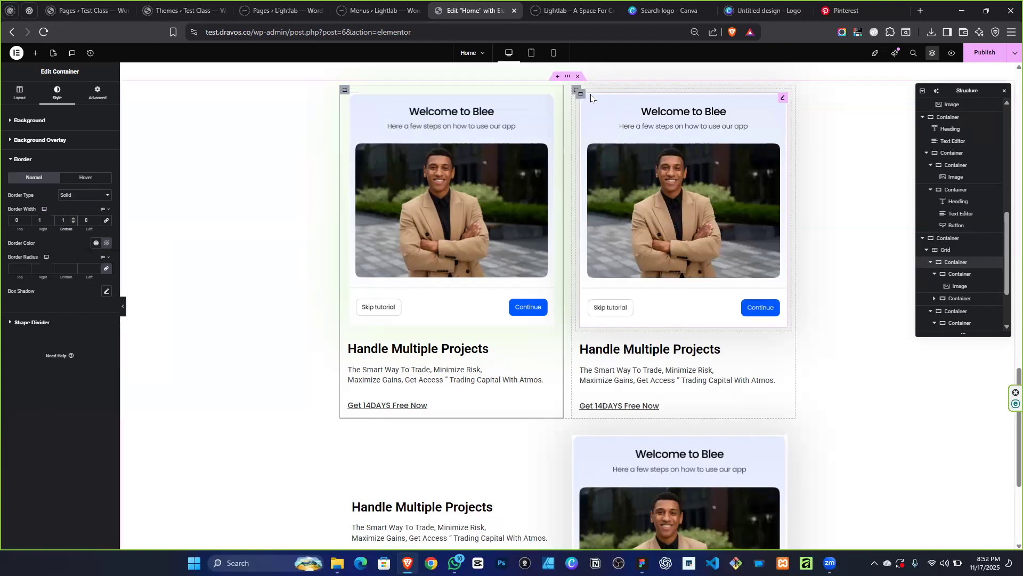
Set the padding of the second card's outer container to 0 px on all sides.
click(577, 92)
click(97, 93)
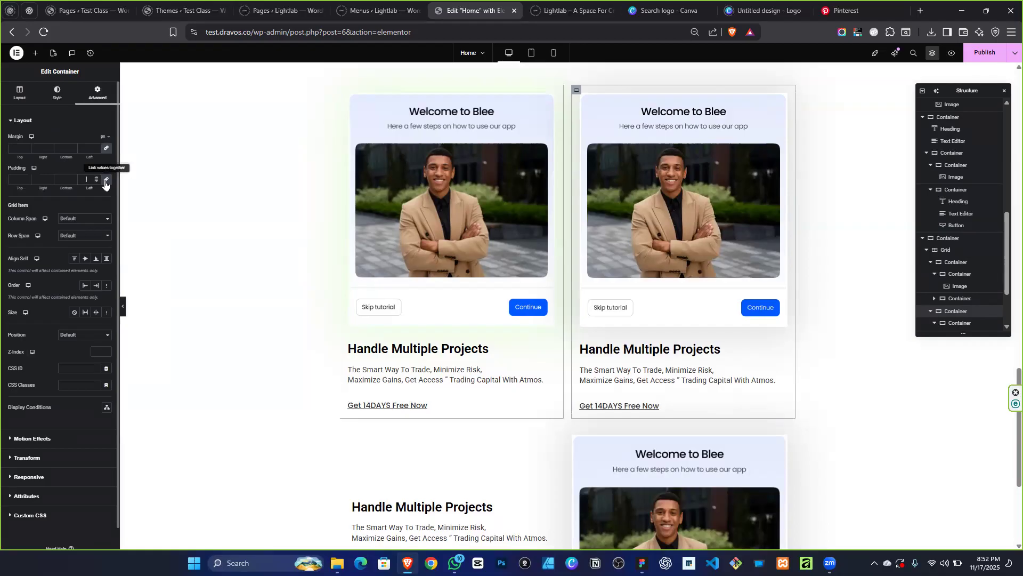
click(106, 180)
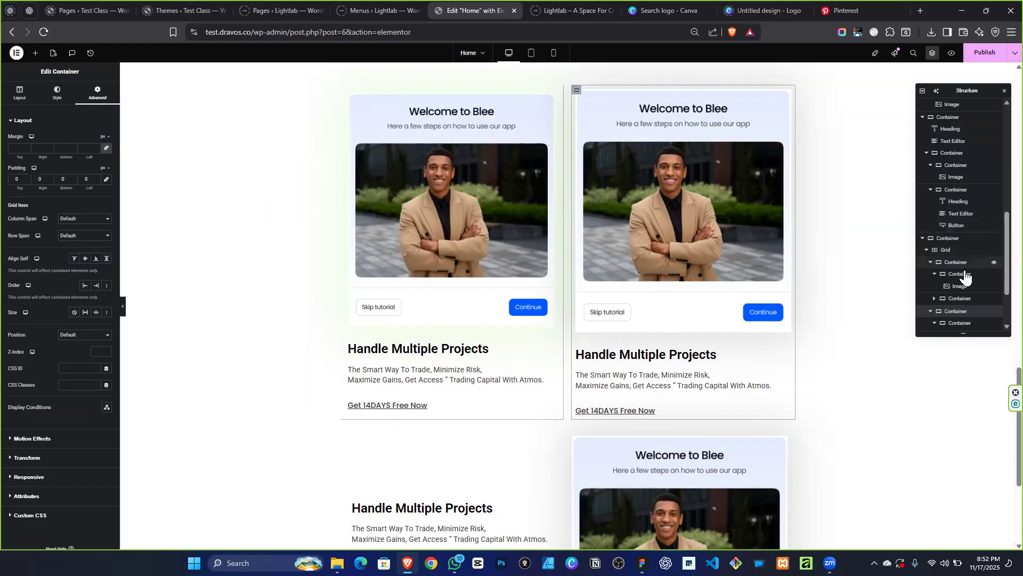
Set the column and row gaps of the two-card grid to 0 px.
click(961, 249)
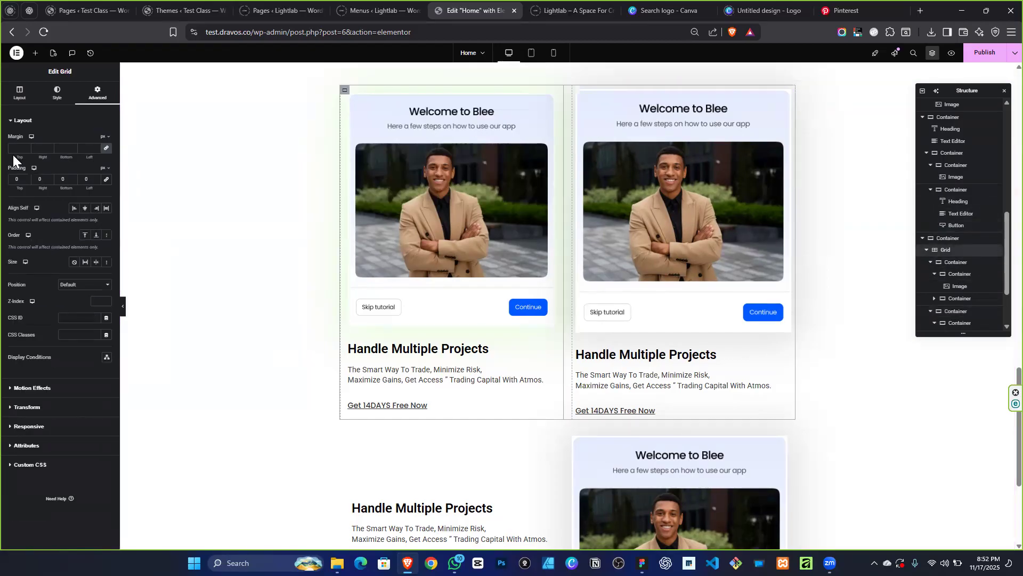
click(9, 96)
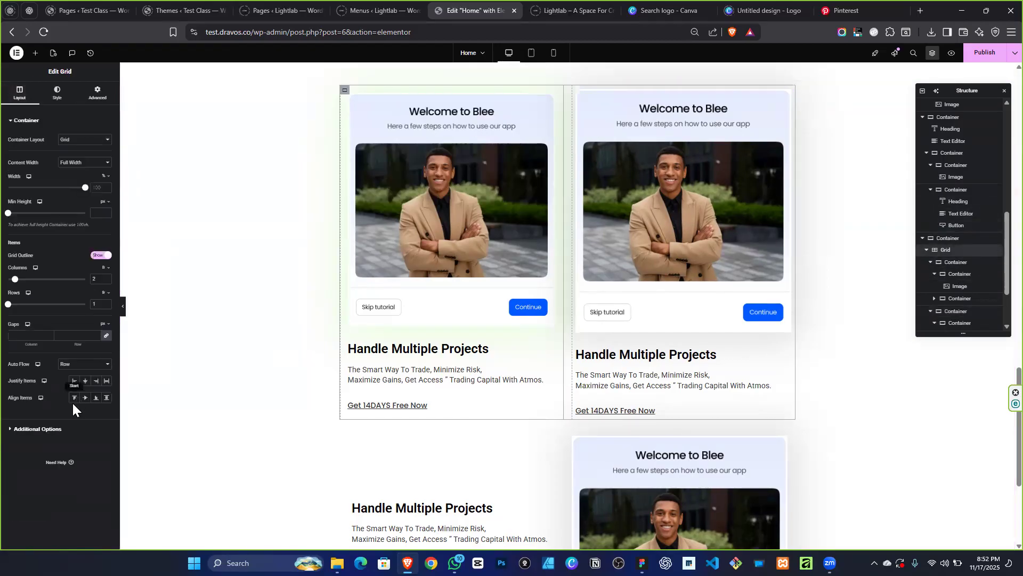
click(105, 336)
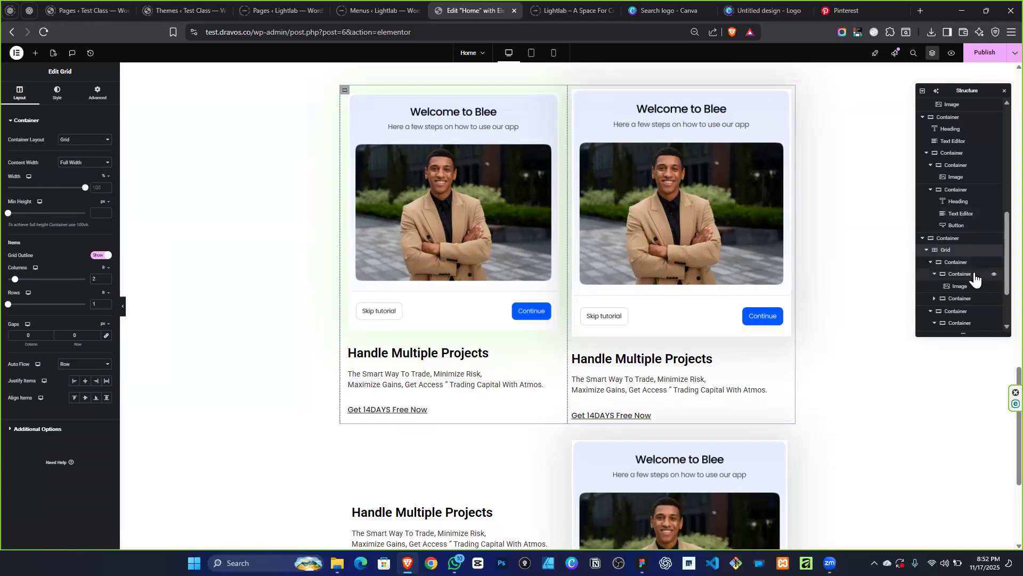
Select the second card's outer container in the structure and set its border type to Solid.
click(930, 263)
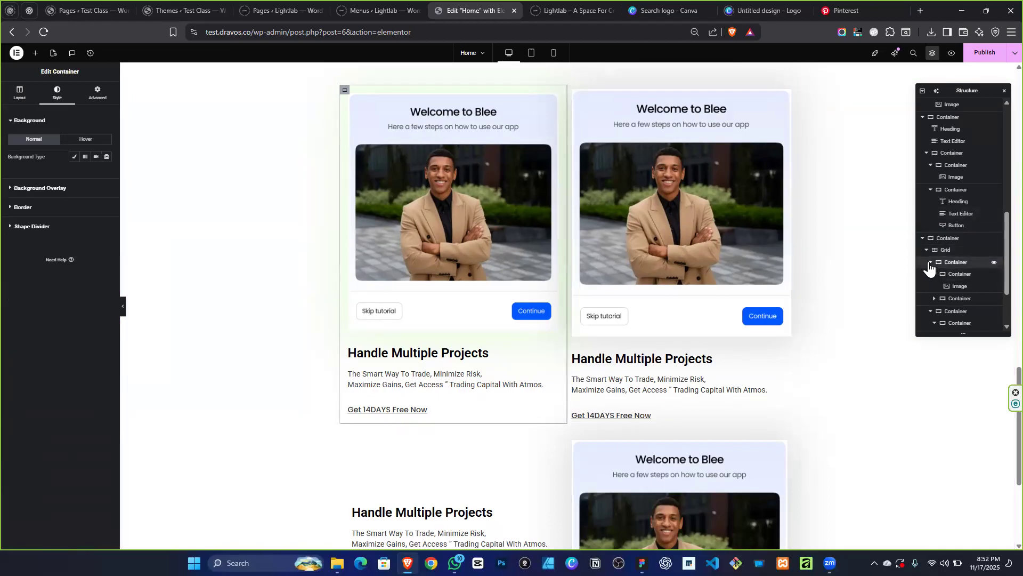
click(930, 275)
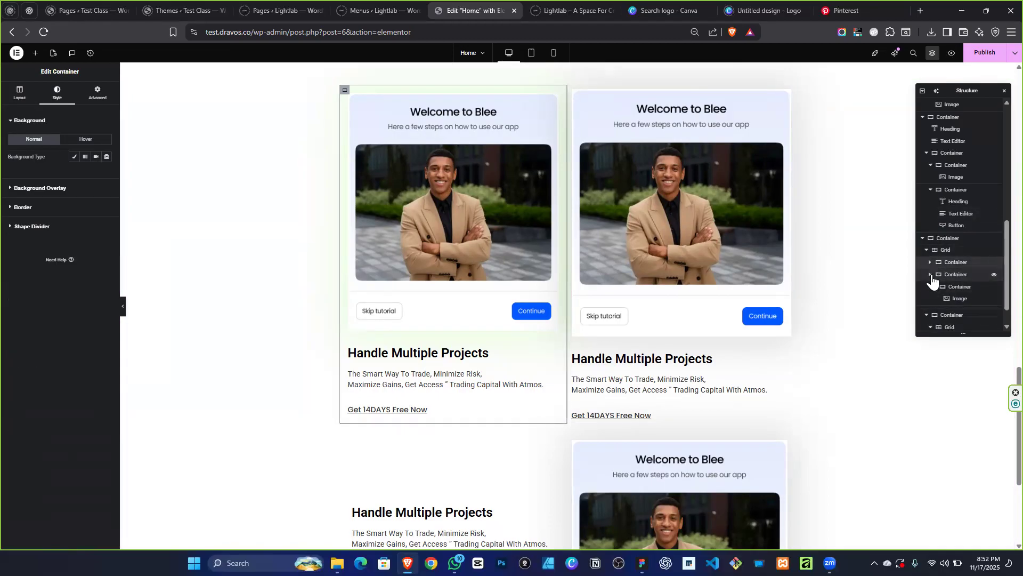
click(942, 276)
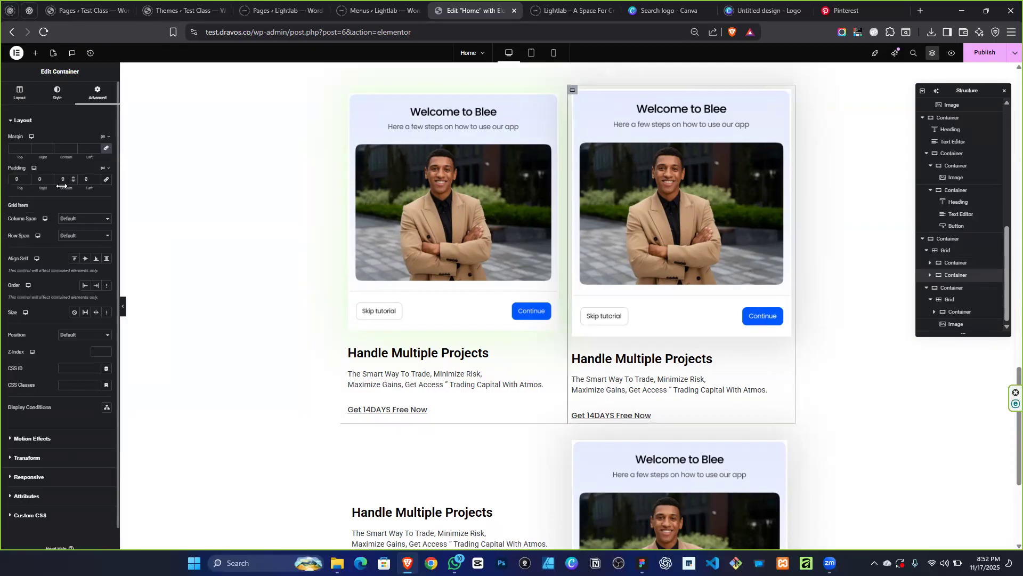
click(56, 96)
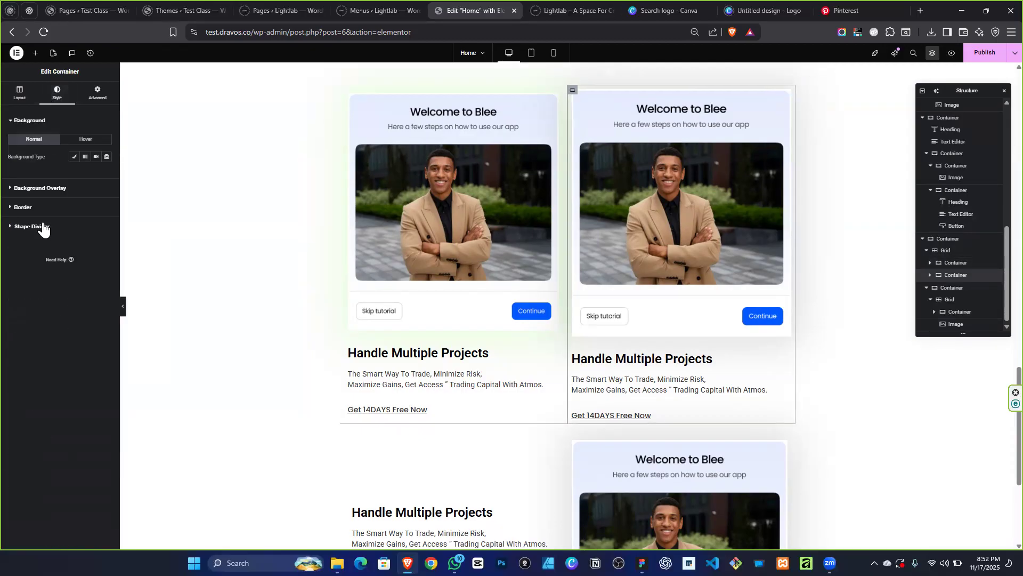
click(22, 207)
click(96, 222)
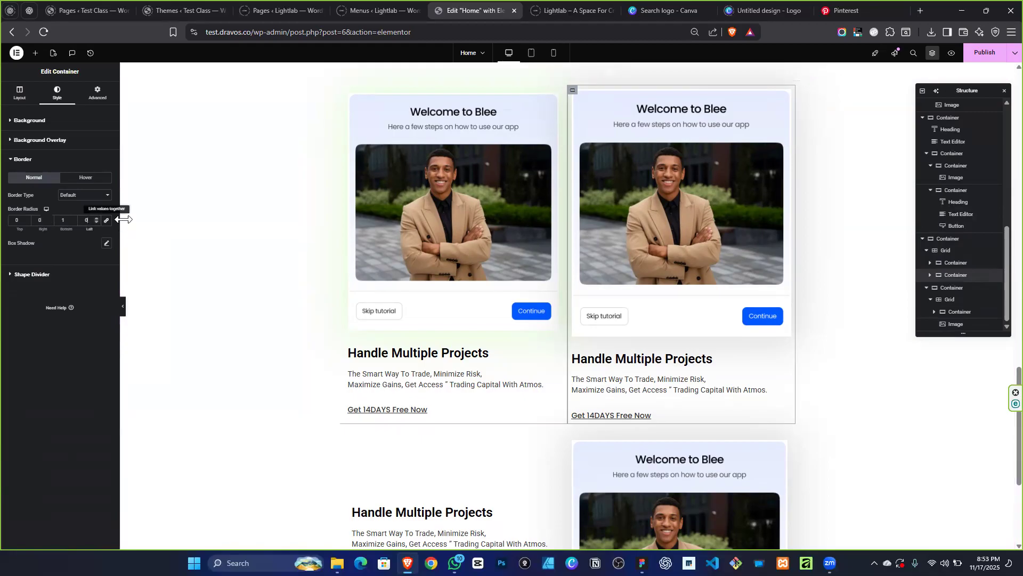
key(Up)
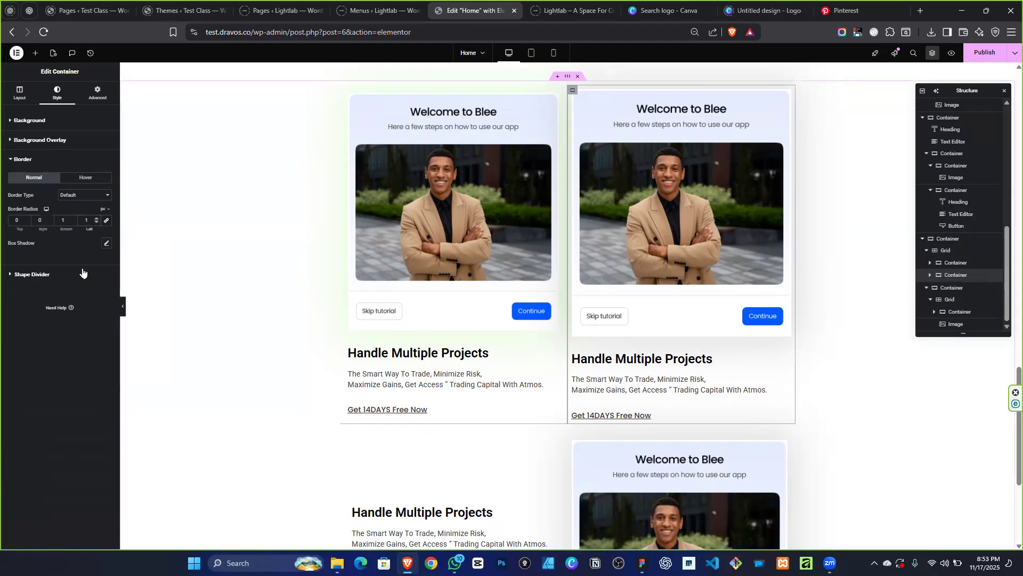
click(96, 195)
click(87, 233)
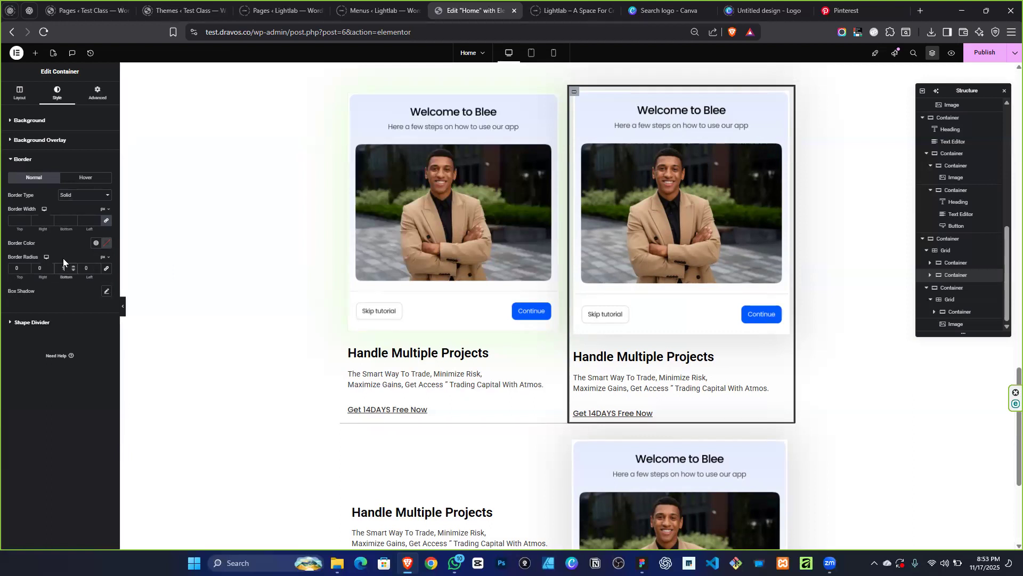
Set the second card's border to 1 px at bottom and left, 0 px elsewhere, with zero radius and a semi-transparent colour.
click(103, 221)
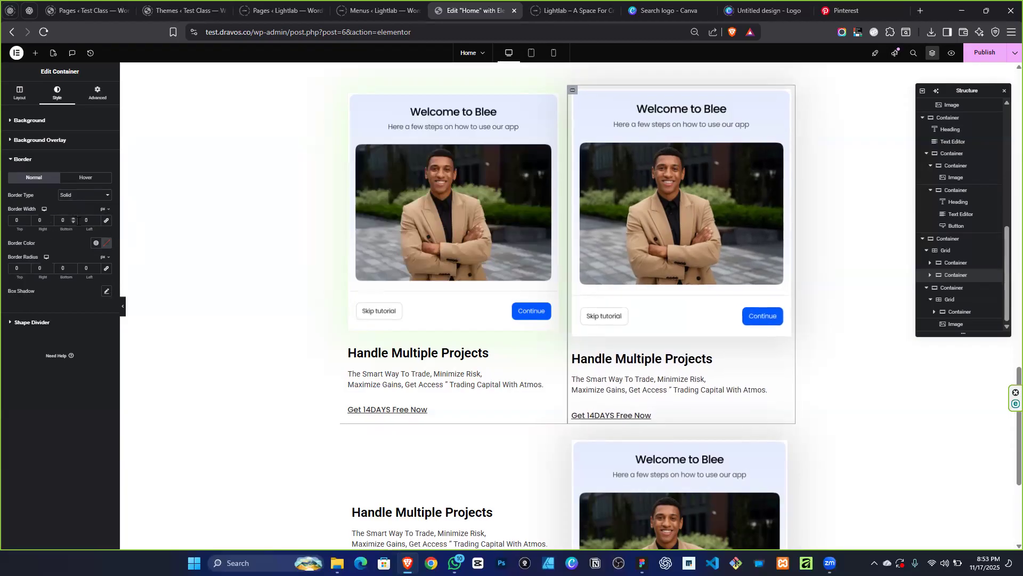
click(96, 218)
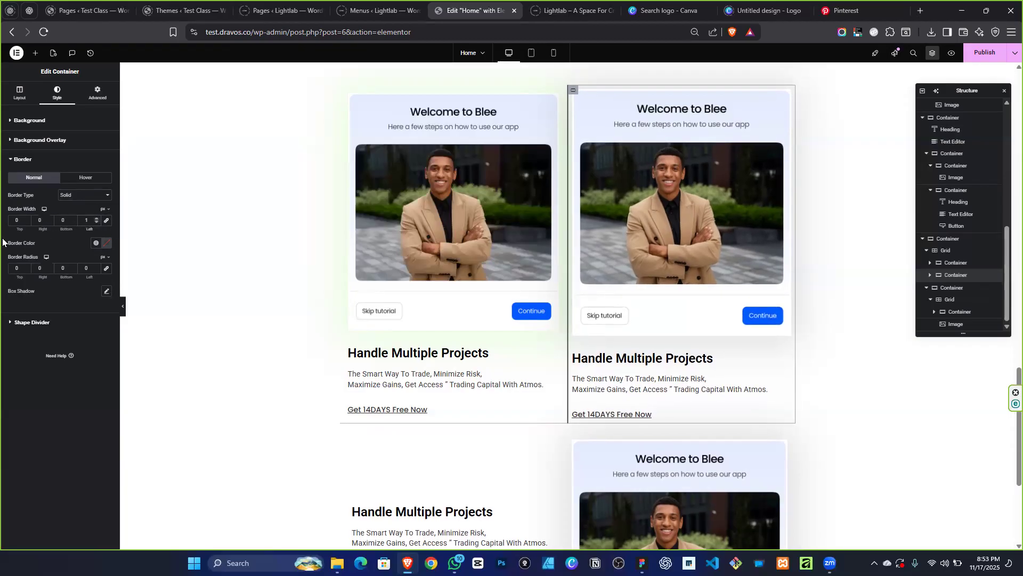
key(BackSpace)
text(1)
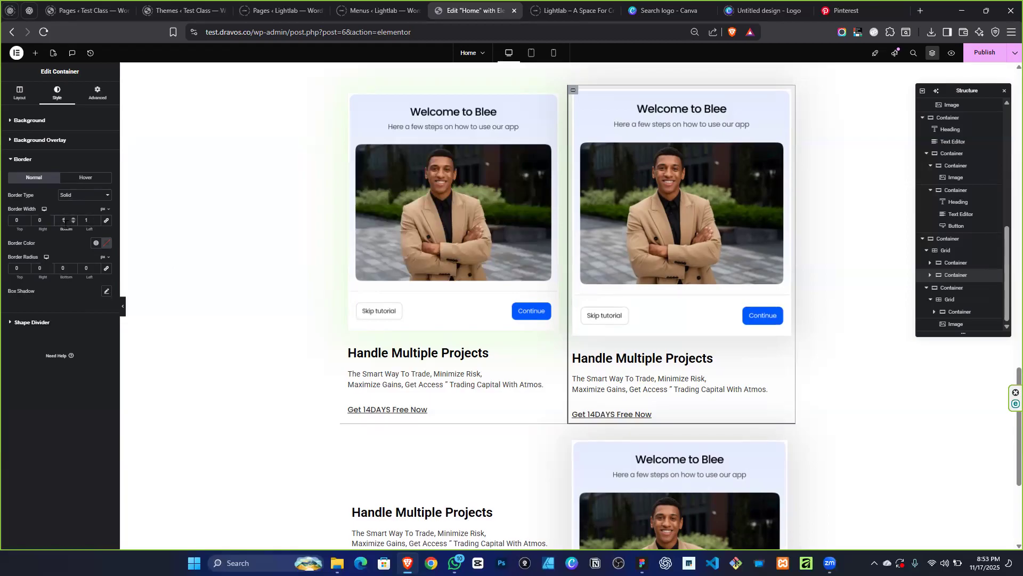
click(106, 245)
drag(150, 348, 88, 340)
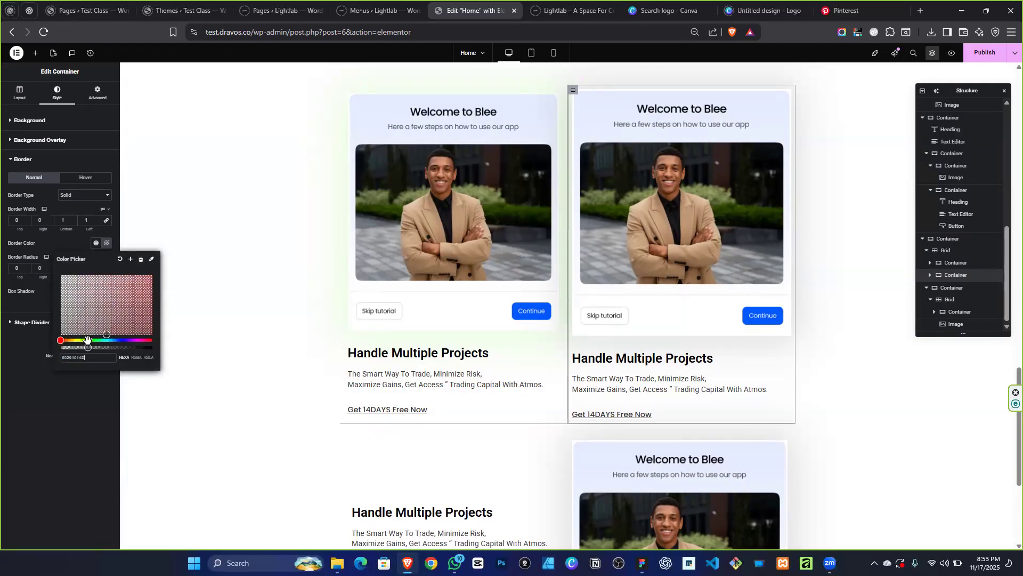
click(835, 183)
Publish the page and check the two-card grid's borders in the page preview.
click(983, 56)
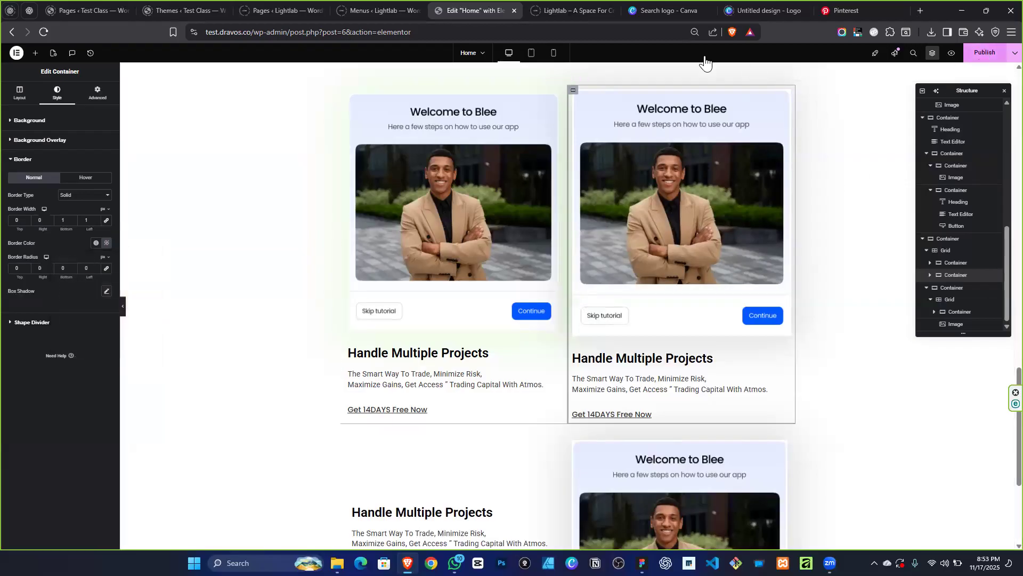
click(551, 13)
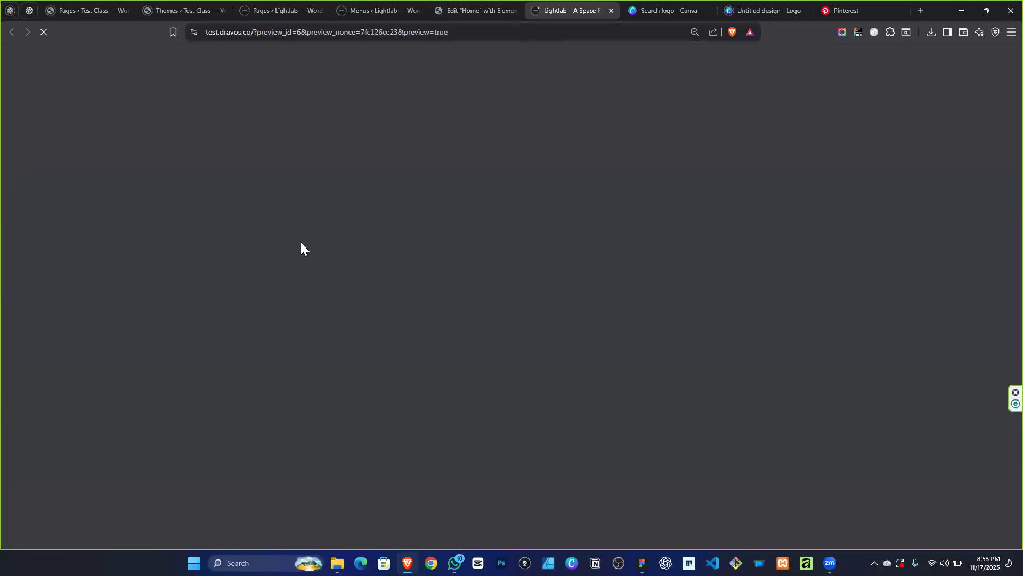
scroll(709, 309, down, 7)
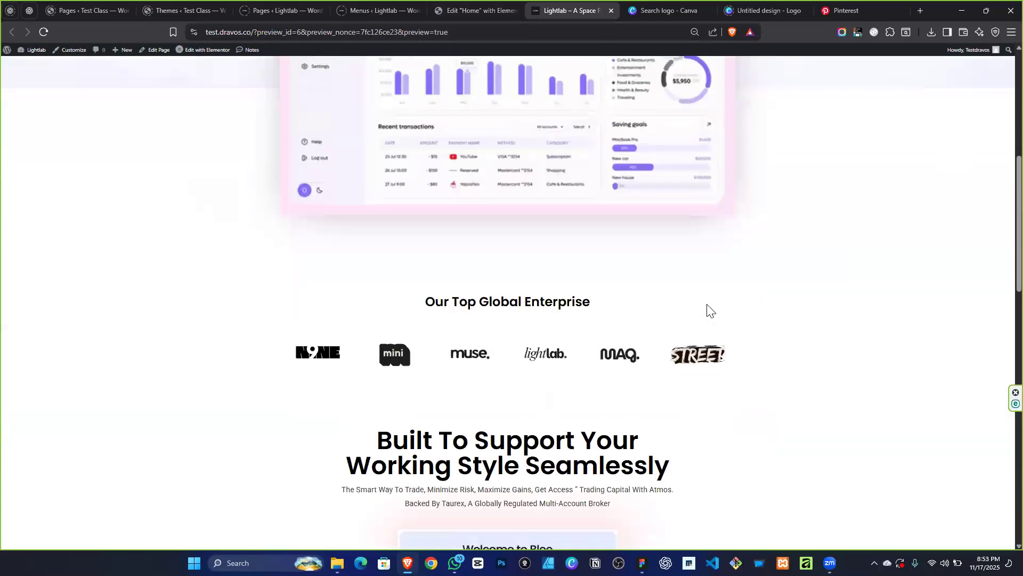
scroll(709, 310, down, 13)
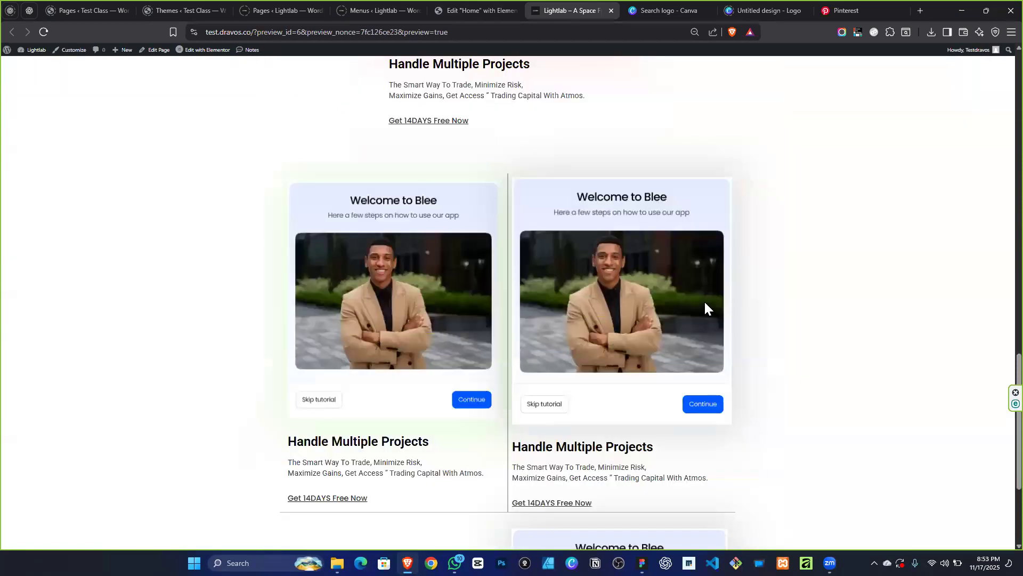
scroll(704, 301, down, 2)
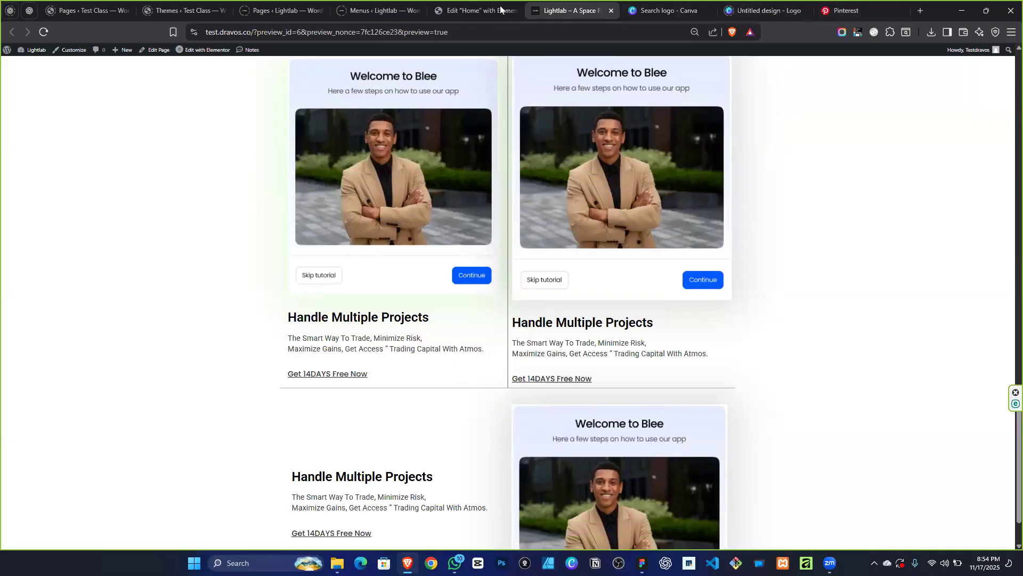
Return to the page editor and set the second card container's left and right padding to 20 px.
click(470, 12)
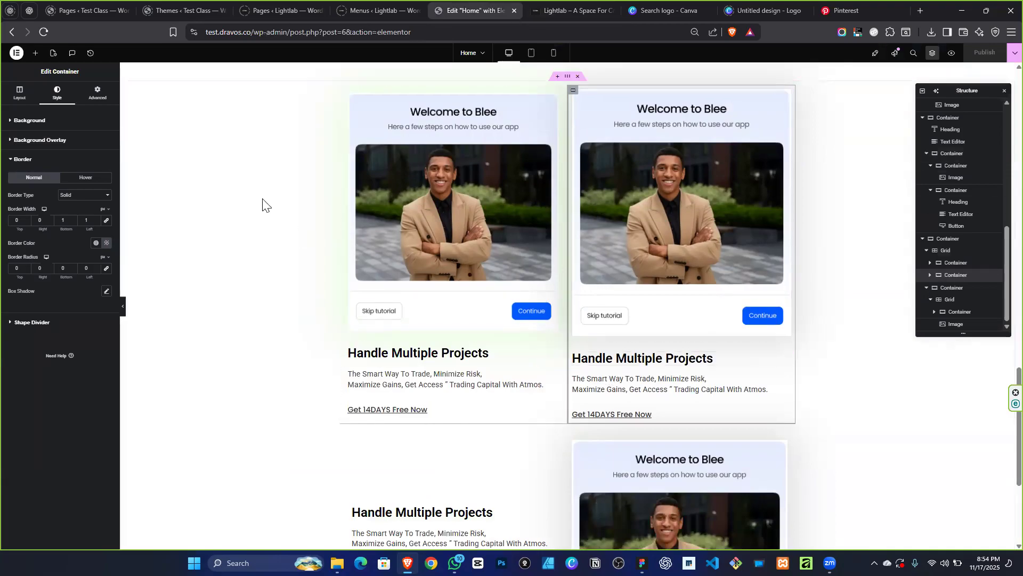
click(102, 95)
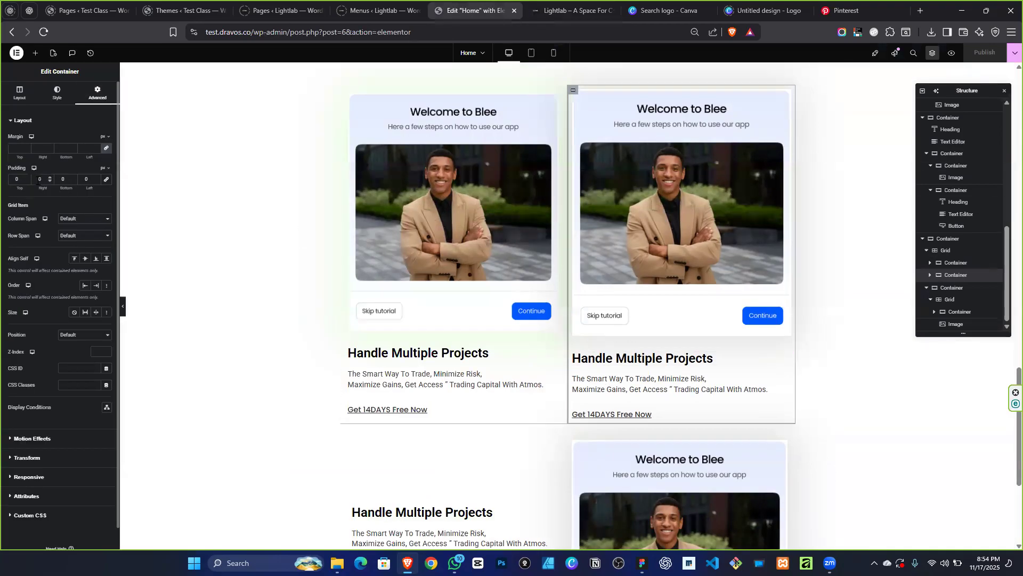
click(38, 179)
key(Up)
key(Up)
key(Up)
key(Up)
key(Up)
key(Up)
key(Up)
key(Up)
key(Up)
key(Up)
key(Up)
key(Up)
key(Up)
key(Up)
key(Up)
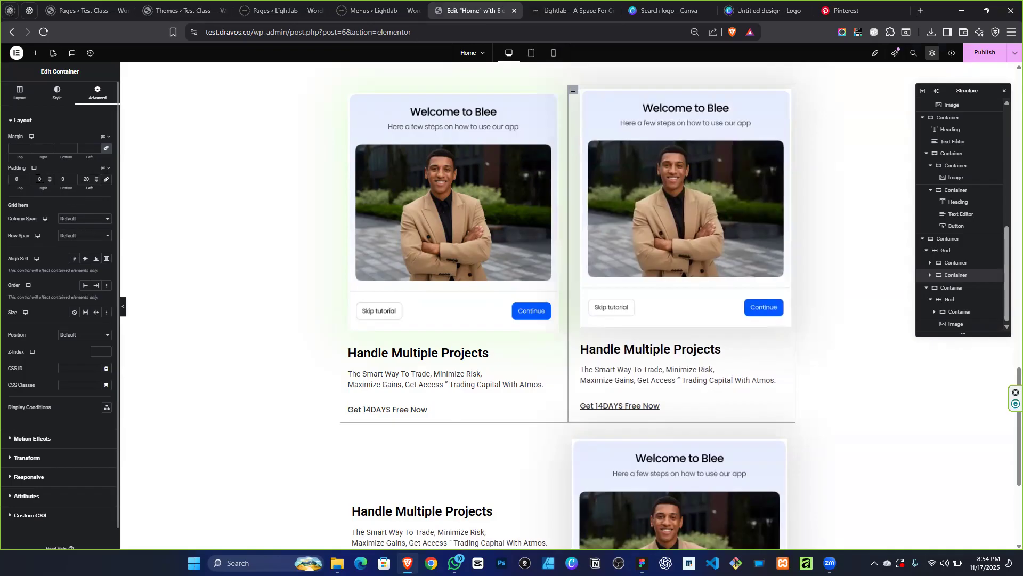
text(2)
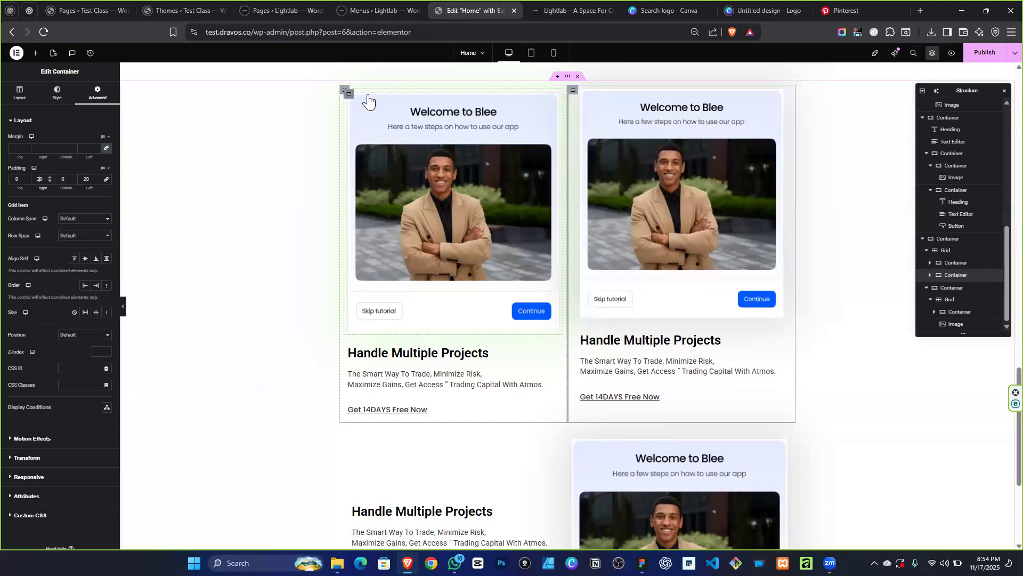
Set the first card's outer container padding to 20 px at right and left and 0 px at top and bottom.
click(956, 262)
click(57, 94)
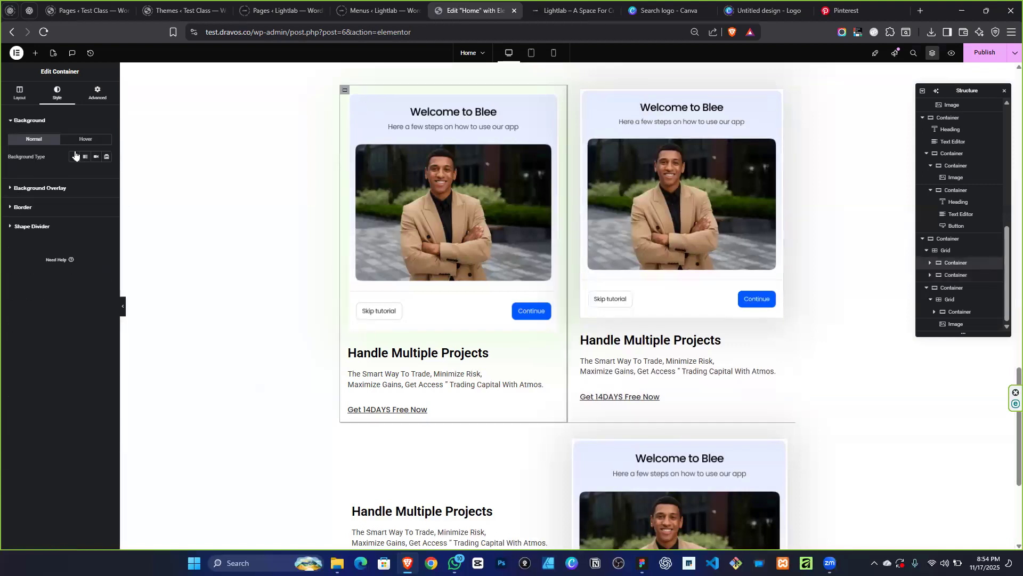
click(97, 93)
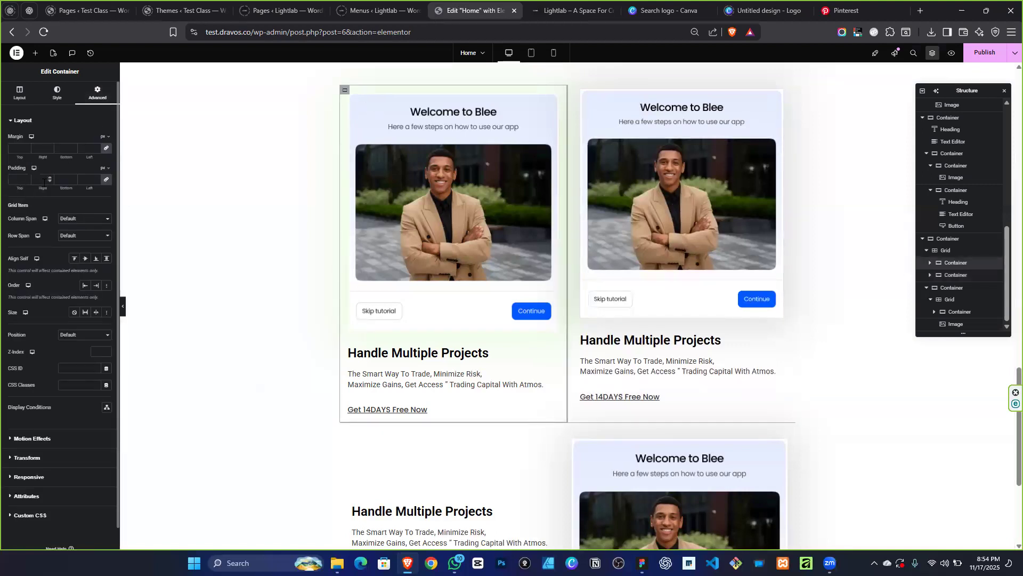
click(104, 184)
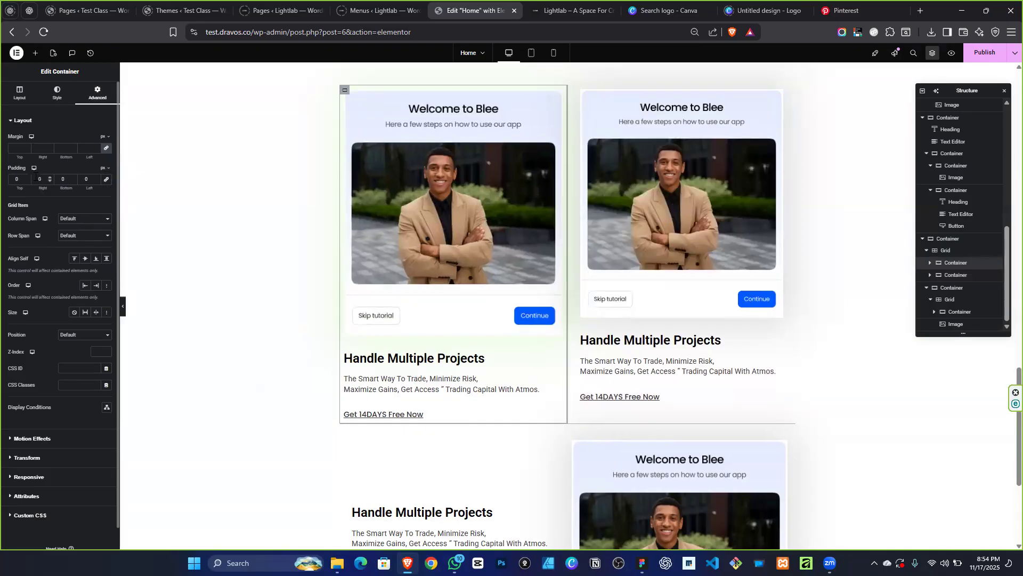
text(20)
click(88, 179)
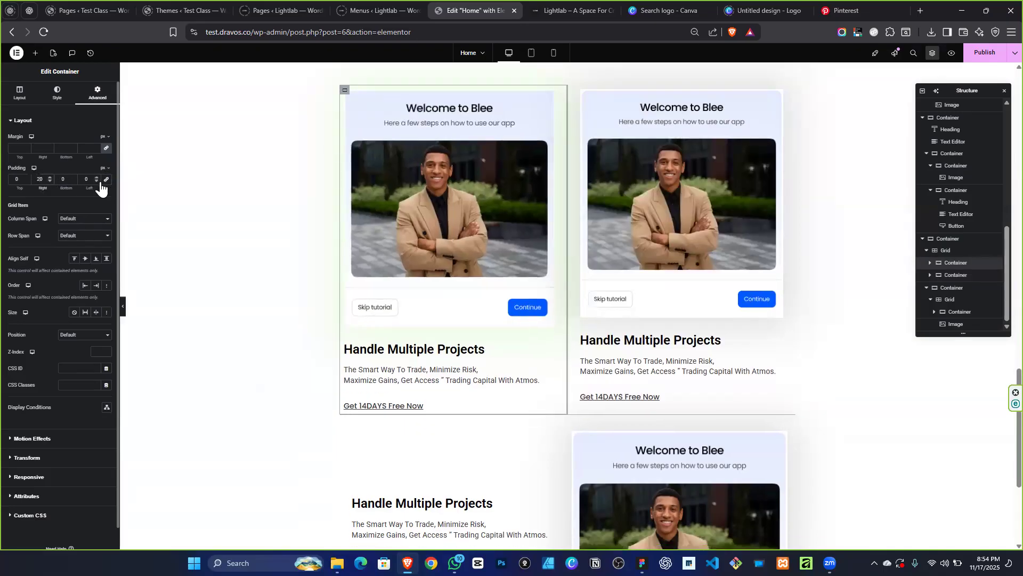
text(20)
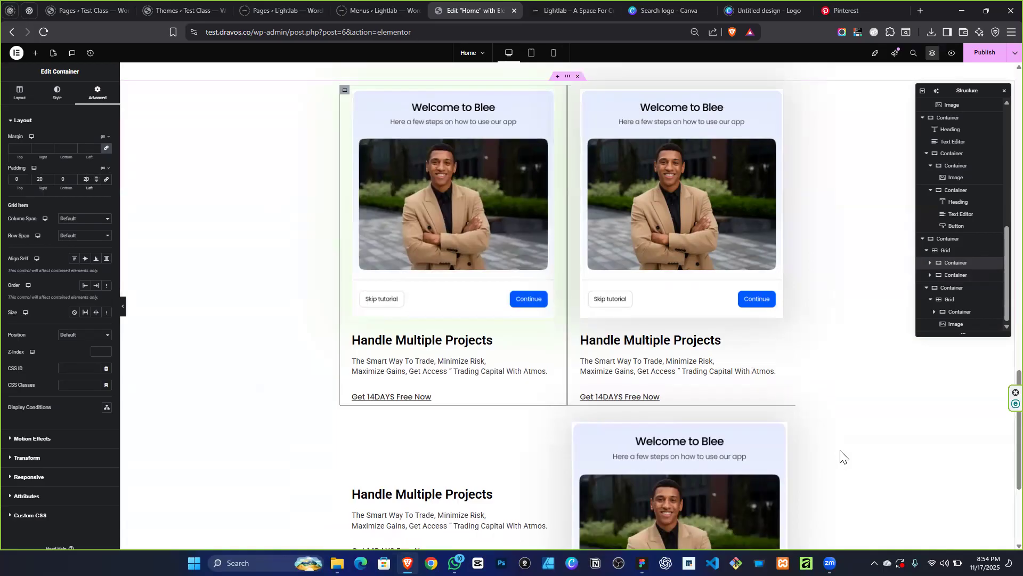
Switch to Figma and examine the "Minimize risk, maximize gains" section and the layout beneath it in the Assignment 4 design.
scroll(833, 475, down, 3)
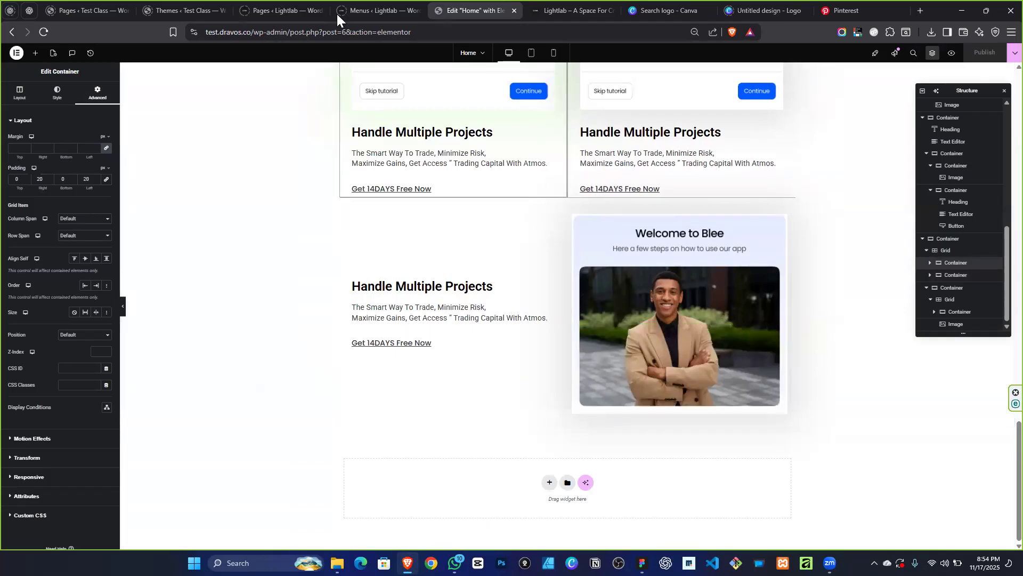
click(378, 11)
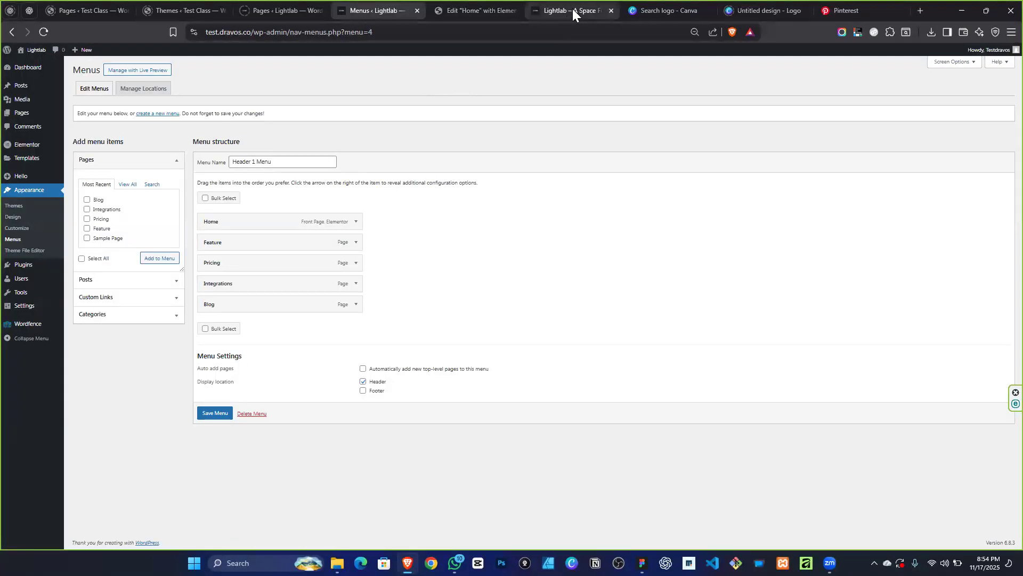
click(574, 14)
click(642, 560)
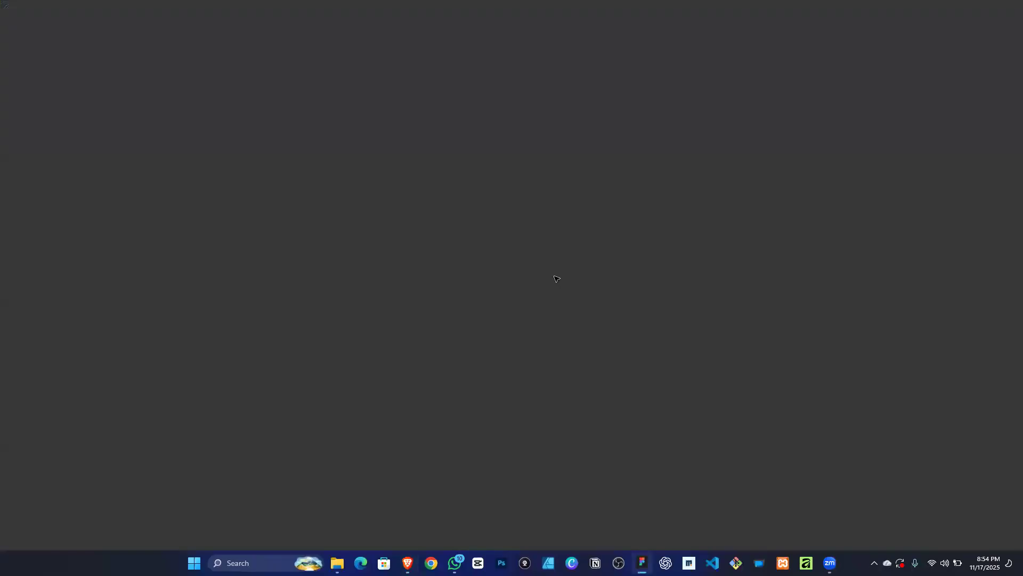
scroll(573, 320, down, 2)
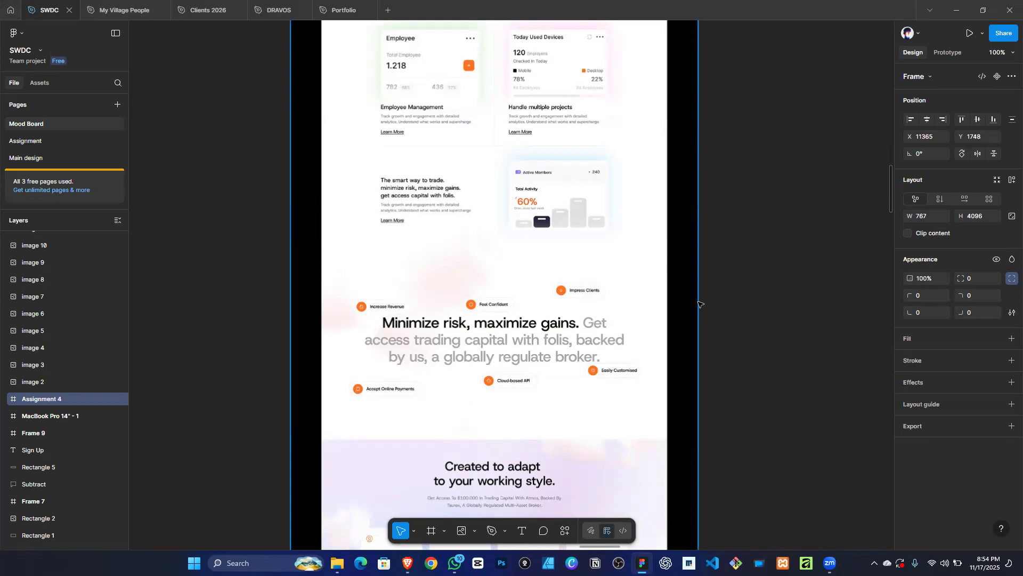
scroll(425, 275, down, 4)
scroll(413, 241, down, 1)
scroll(409, 242, up, 3)
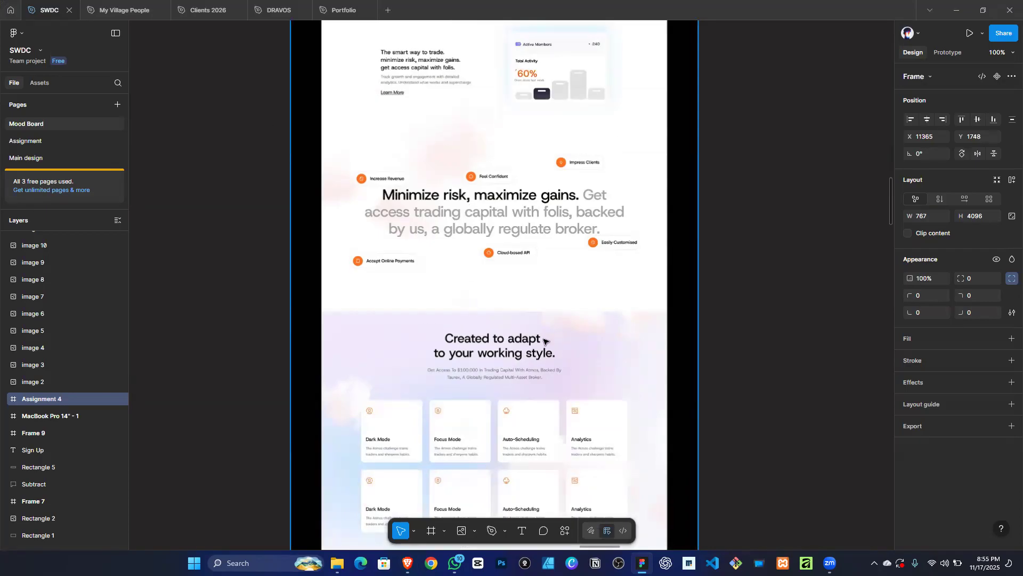
scroll(428, 325, down, 2)
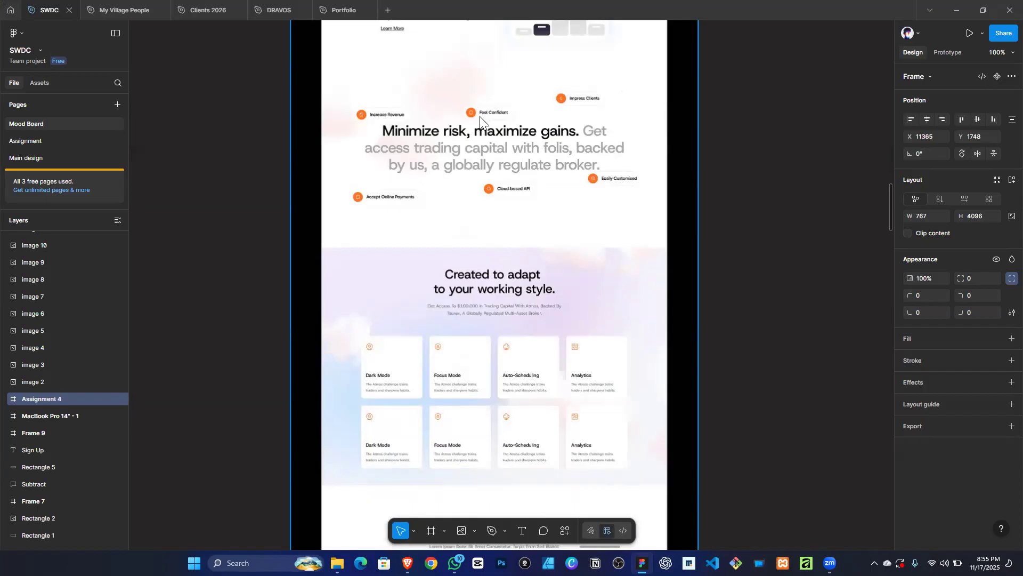
Return to the Elementor page editor and add a single-column Flexbox container below the last card section.
click(954, 16)
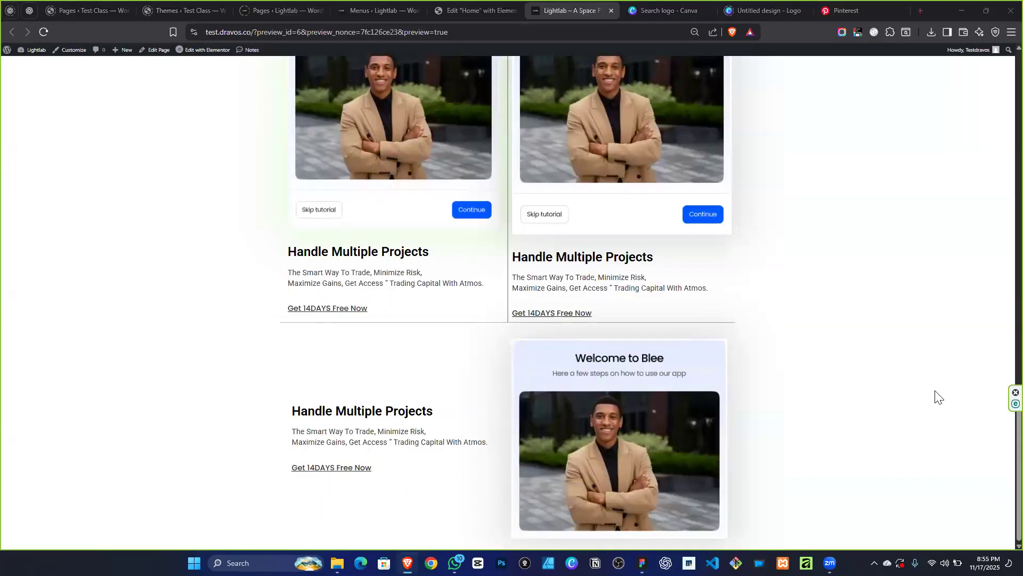
click(474, 11)
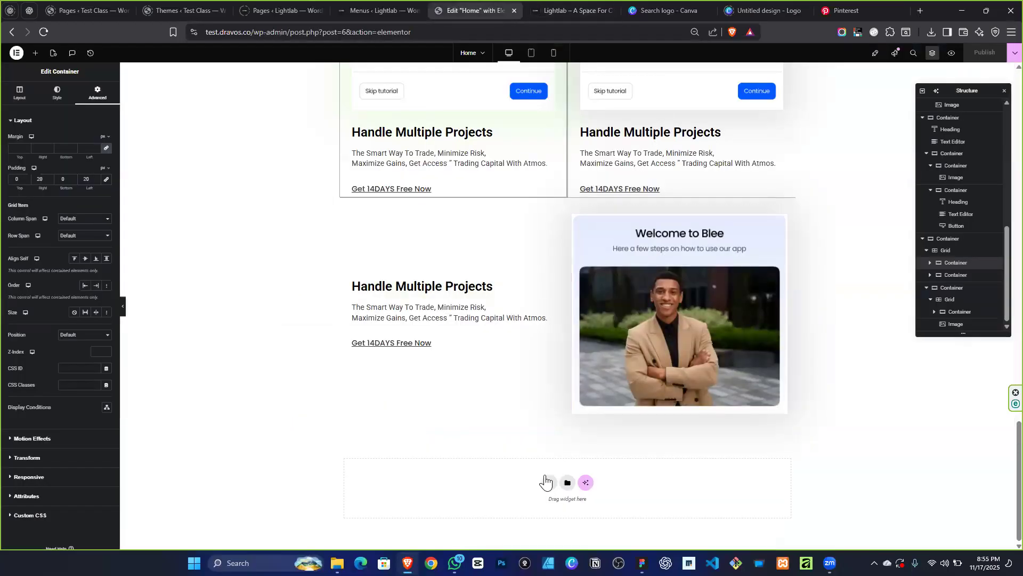
click(544, 482)
click(541, 506)
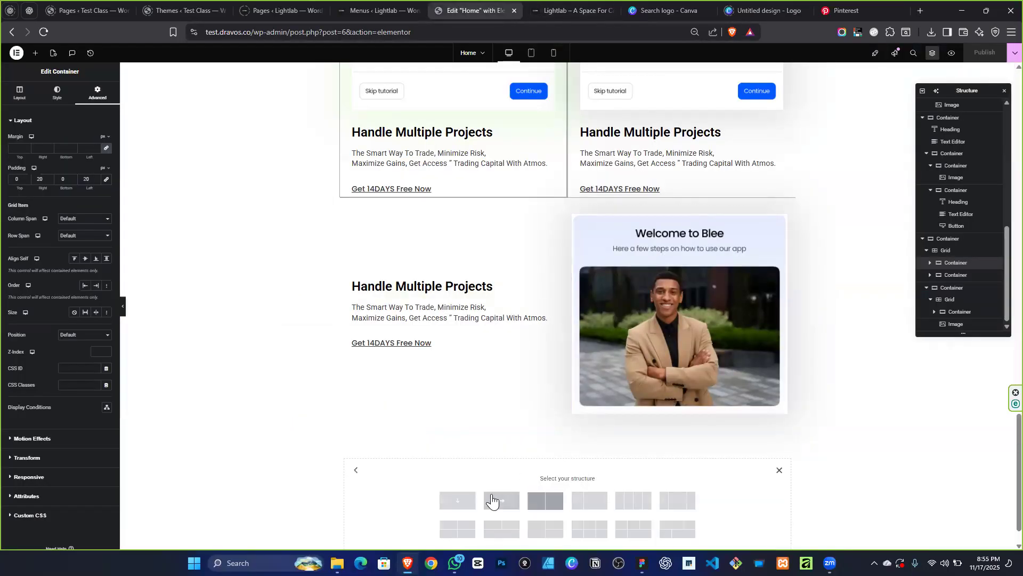
click(461, 495)
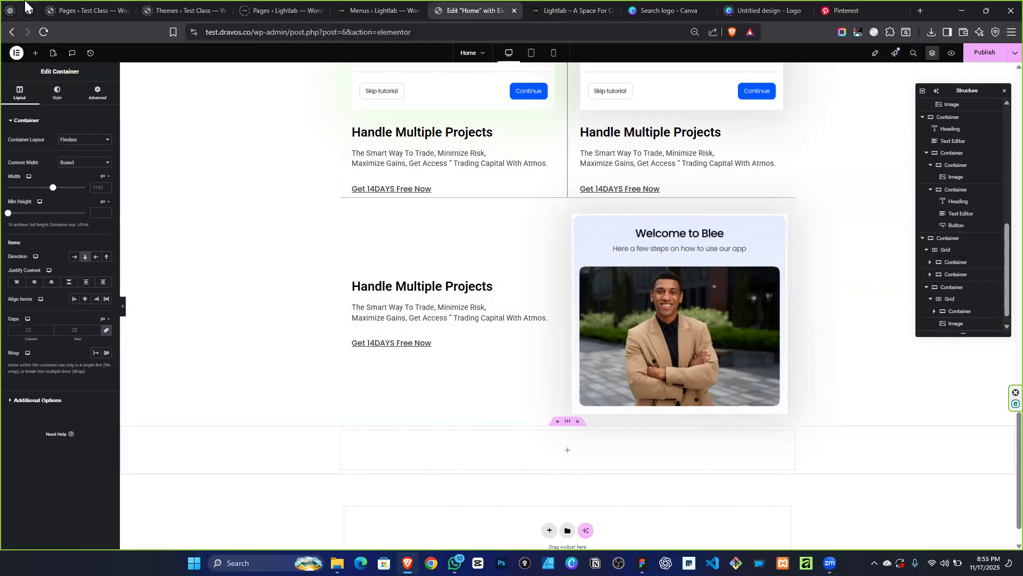
Add a heading to the new container reading "Personalized fitness coaching for women who want to feel powerful—inside and out.".
click(35, 53)
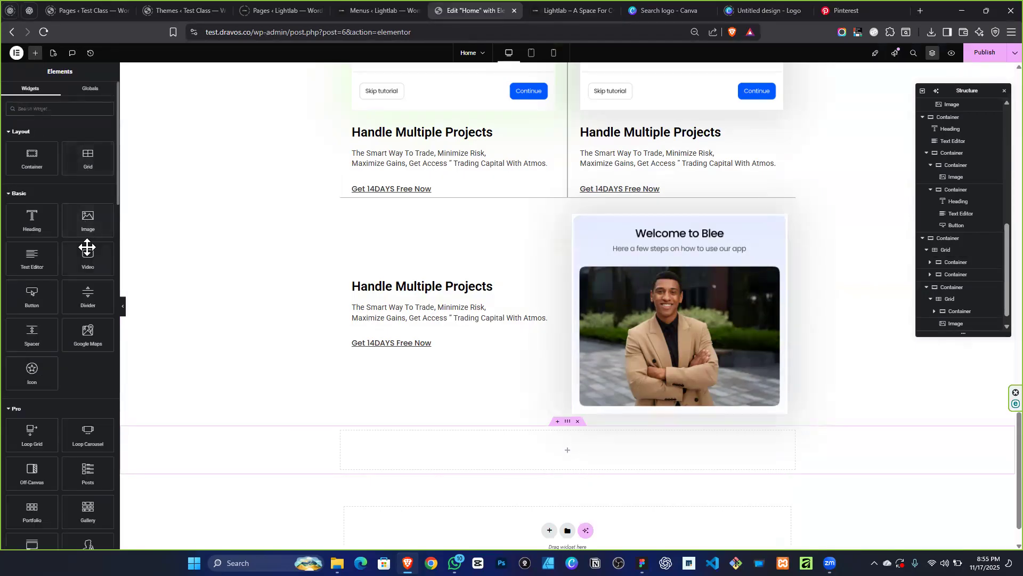
drag(30, 222, 469, 457)
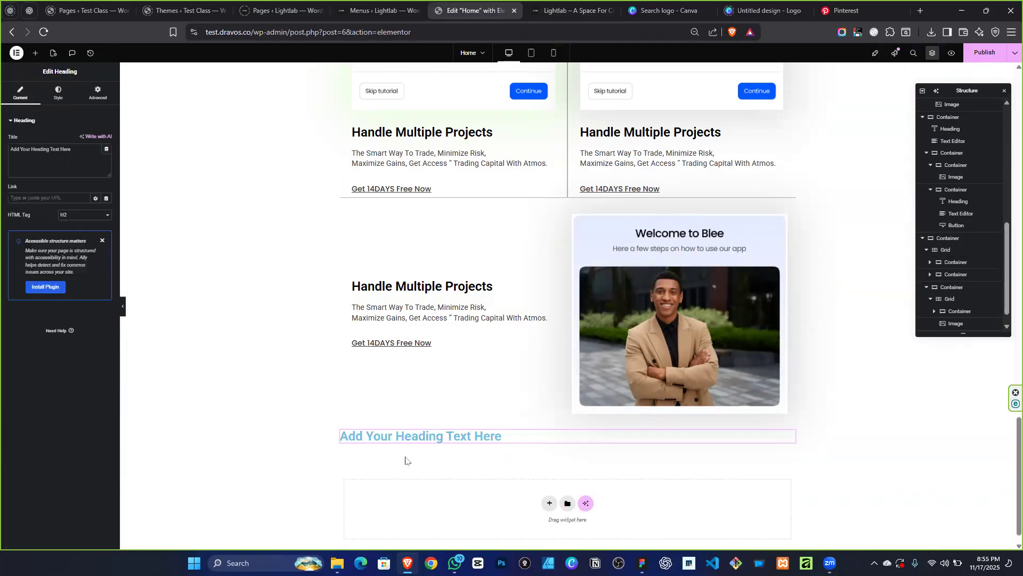
triple_click(61, 171)
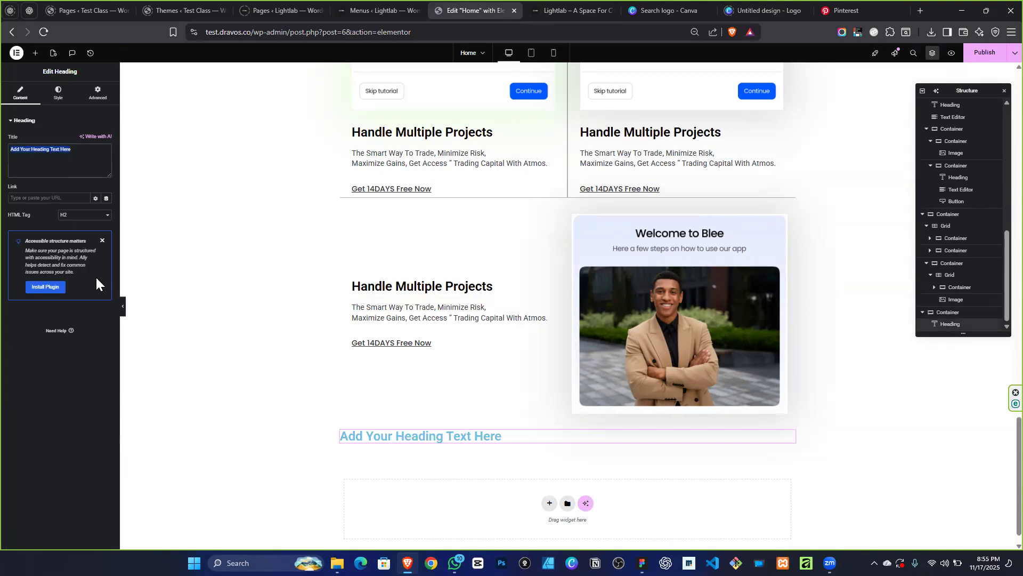
key(super+v)
scroll(83, 321, down, 2)
scroll(84, 321, down, 5)
scroll(84, 320, up, 2)
click(82, 256)
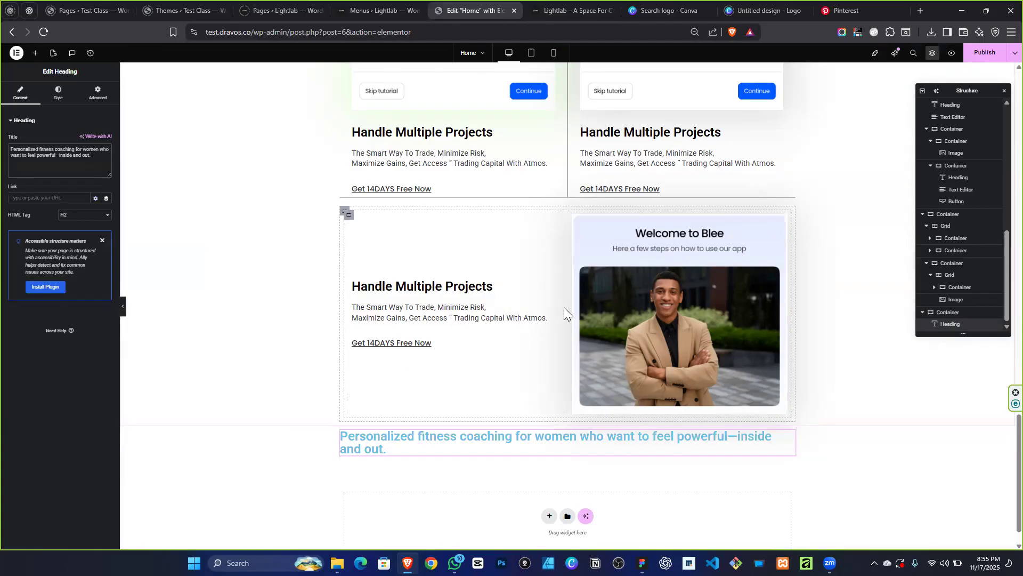
Enlarge the new heading's font size to about 46 px and justify its text.
click(58, 94)
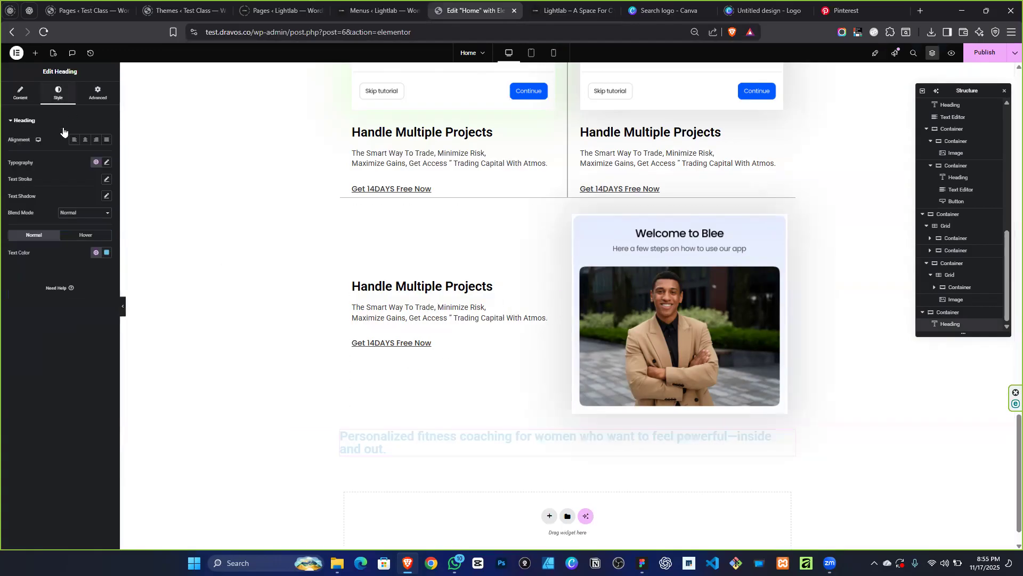
click(107, 162)
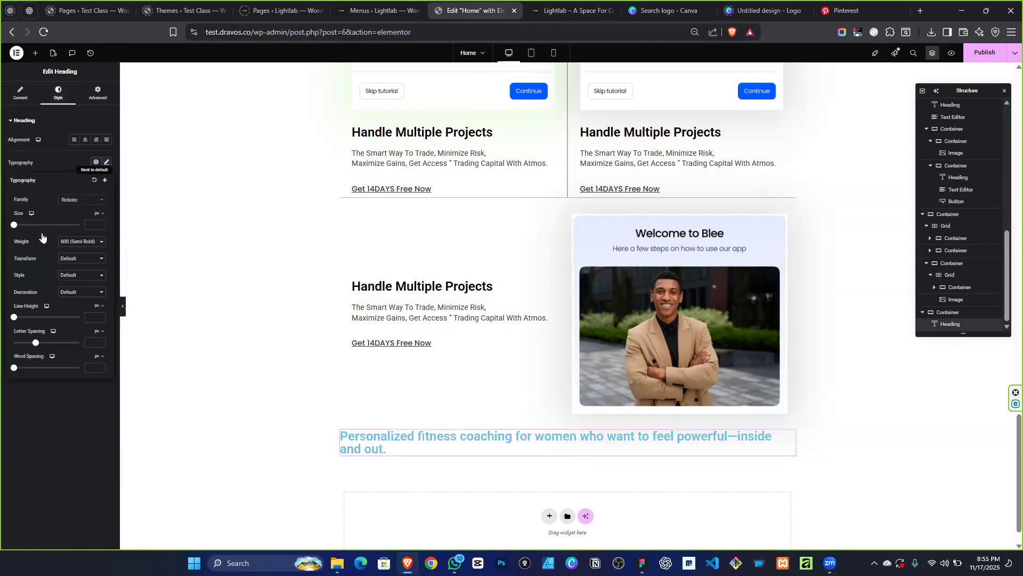
drag(16, 225, 29, 229)
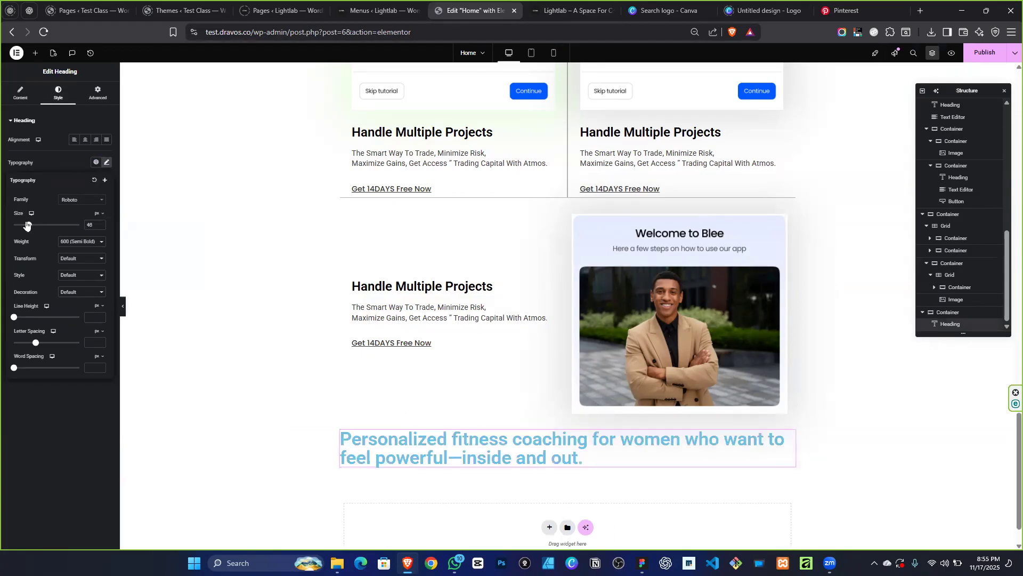
click(85, 141)
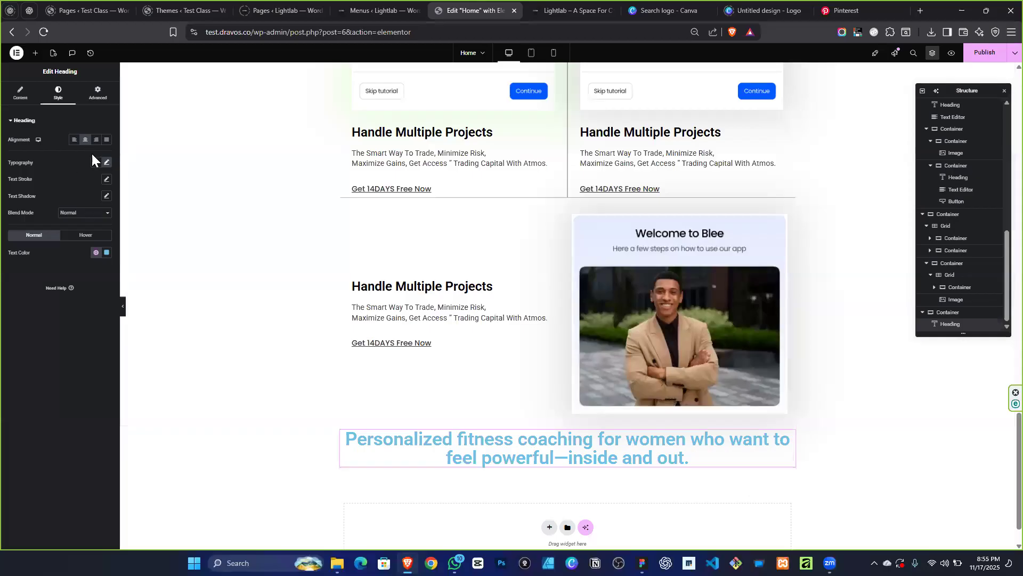
click(106, 140)
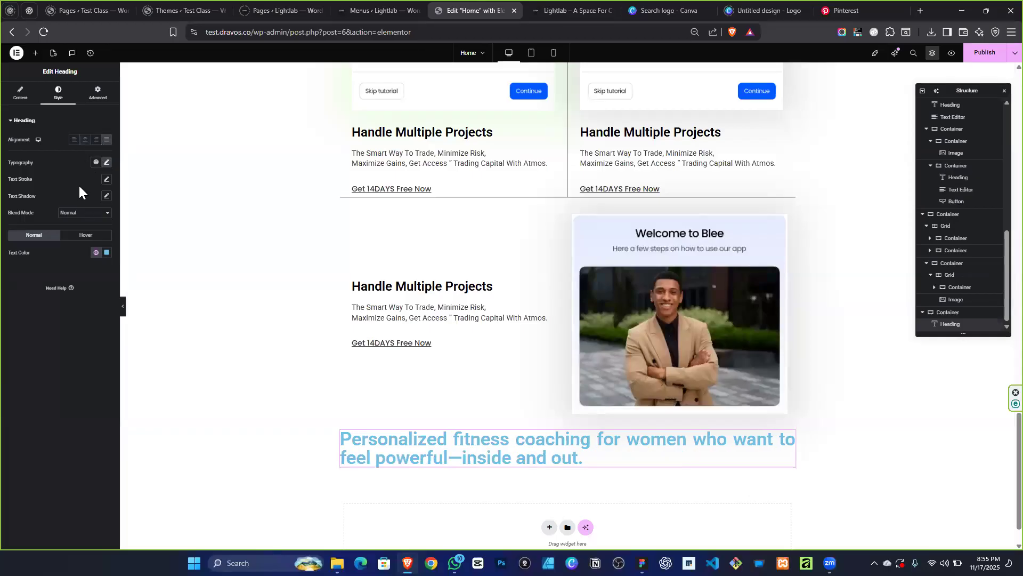
Adjust the heading's font size to about 48 px and apply the global black text colour.
click(107, 162)
drag(29, 225, 40, 225)
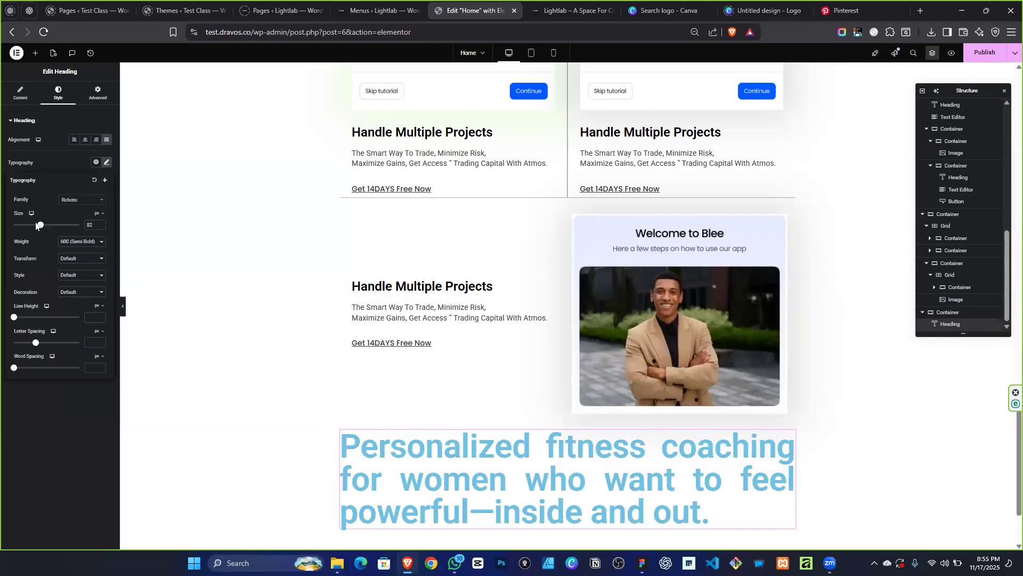
drag(39, 226, 28, 225)
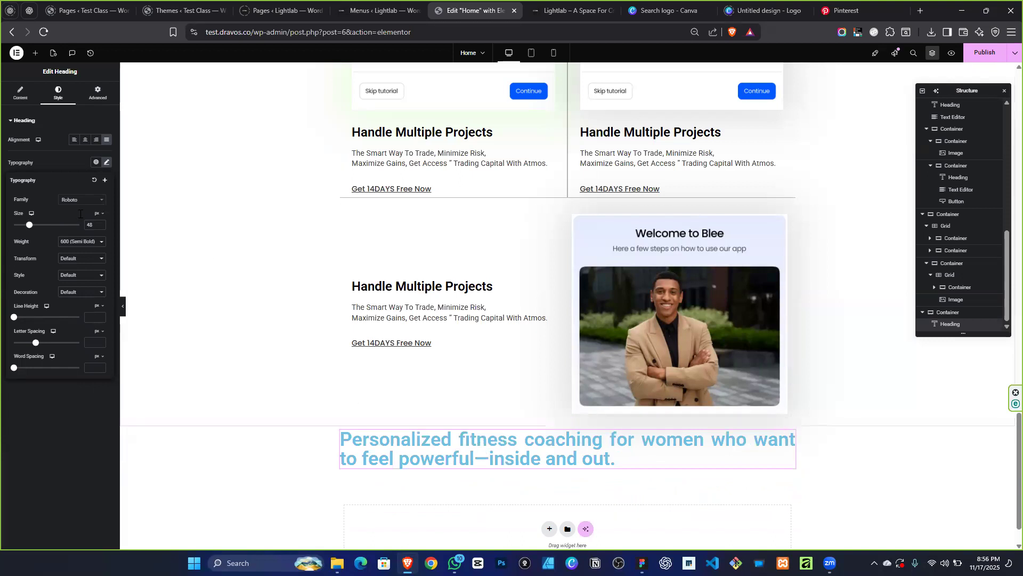
click(82, 161)
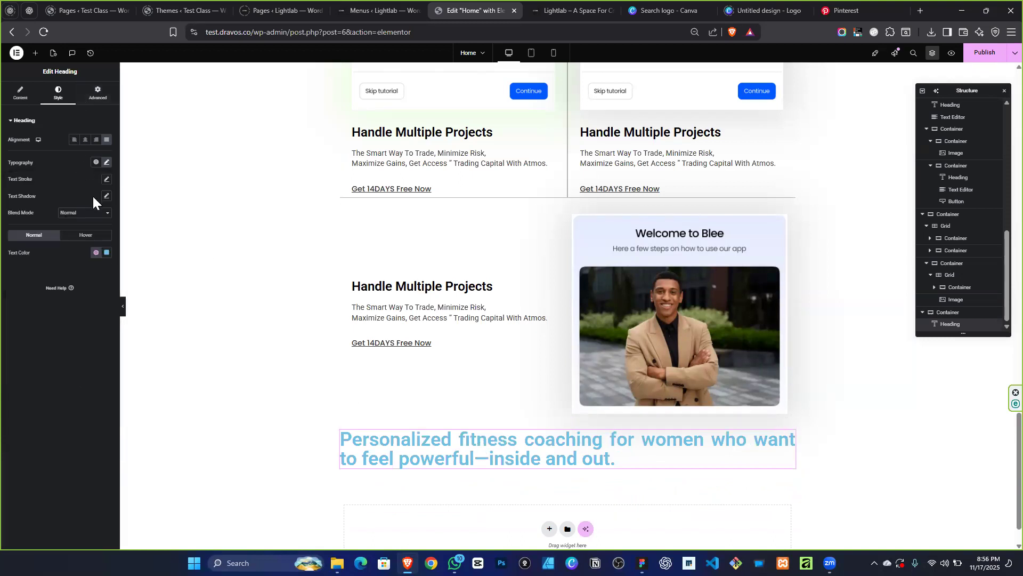
click(95, 257)
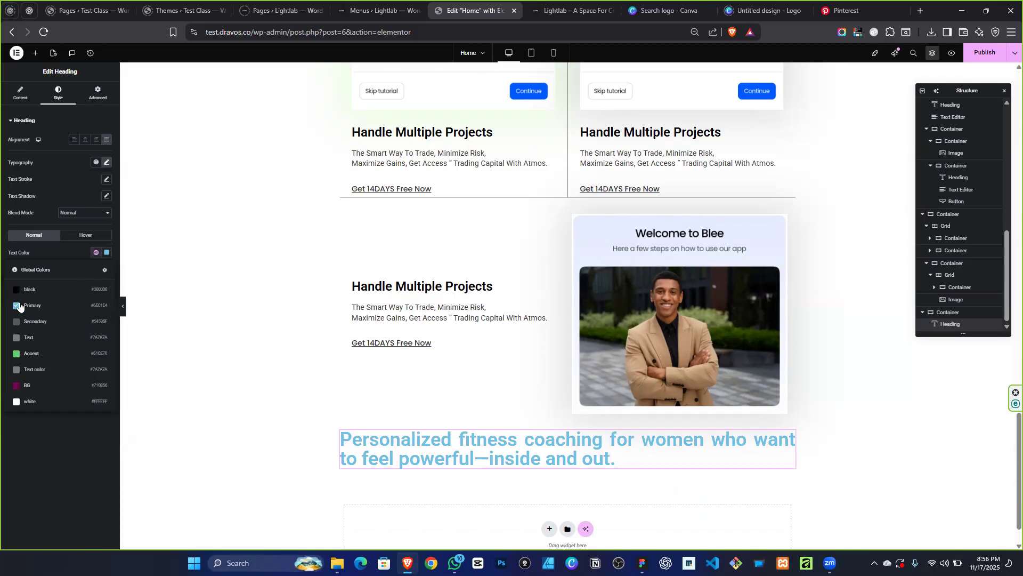
click(53, 294)
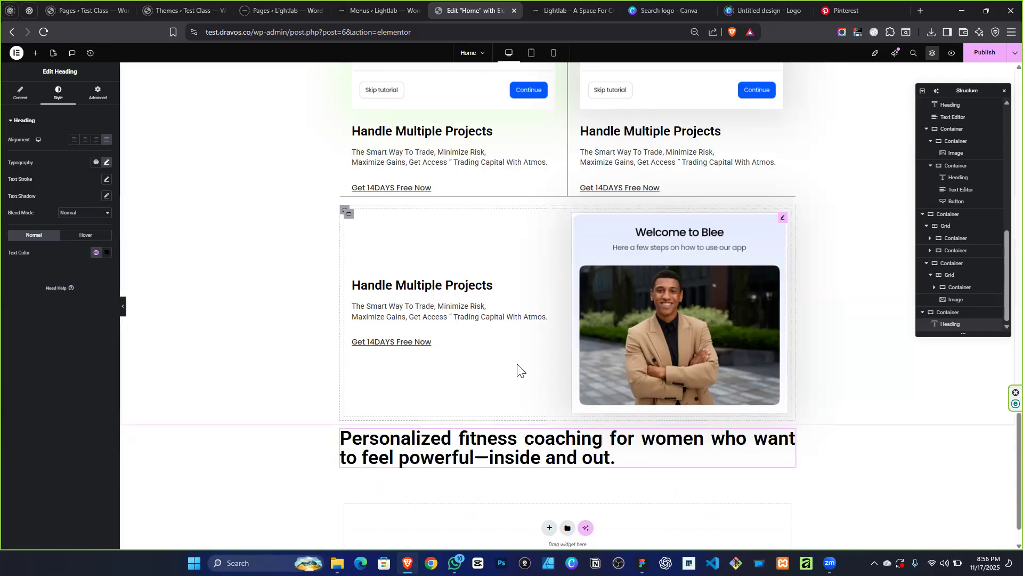
Add a button widget directly below the new heading in the same container.
scroll(228, 133, down, 1)
click(36, 53)
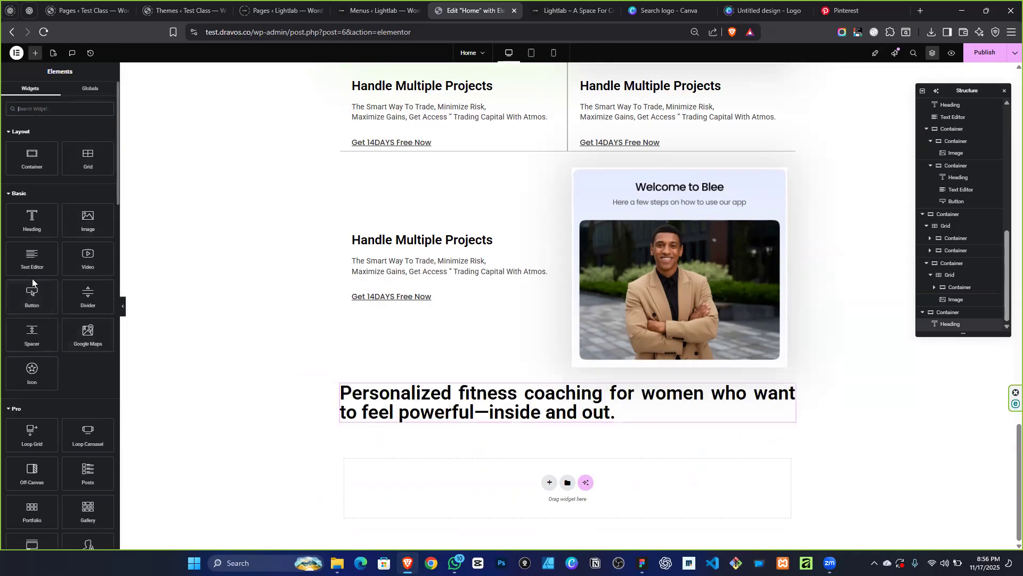
drag(21, 293, 656, 422)
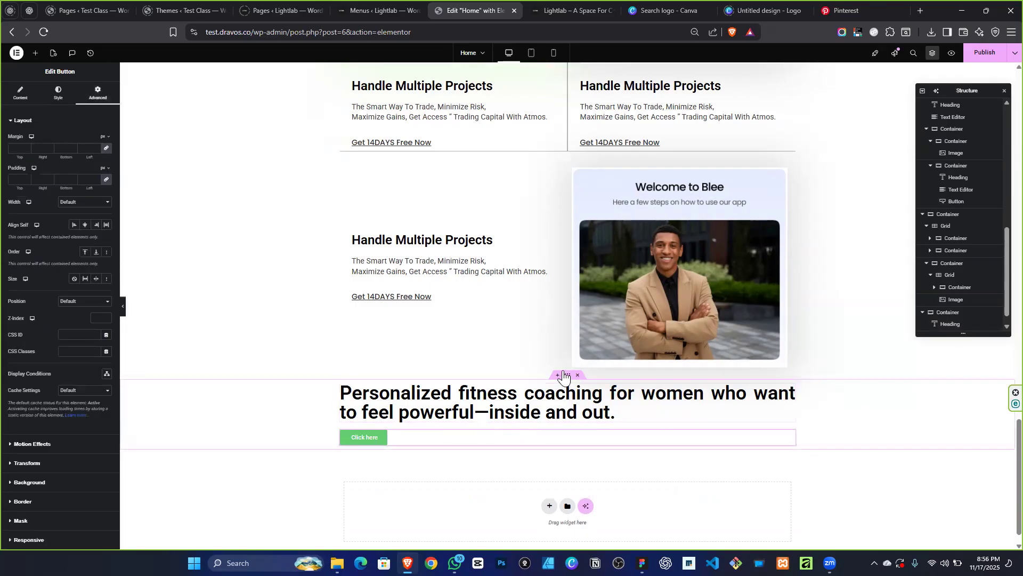
Set the heading section container's padding to 100 px on all sides and select its button for editing.
click(171, 165)
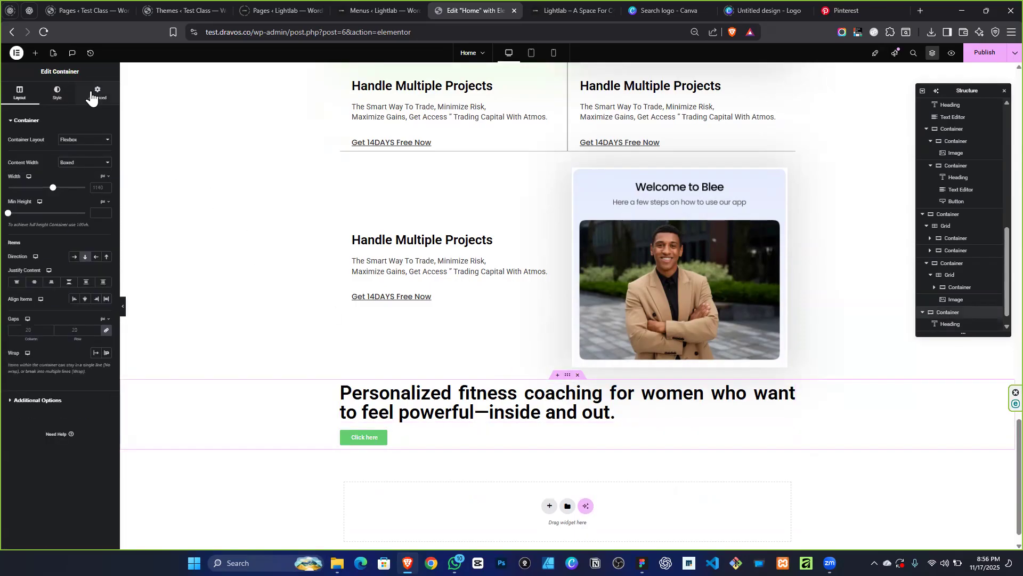
text(10)
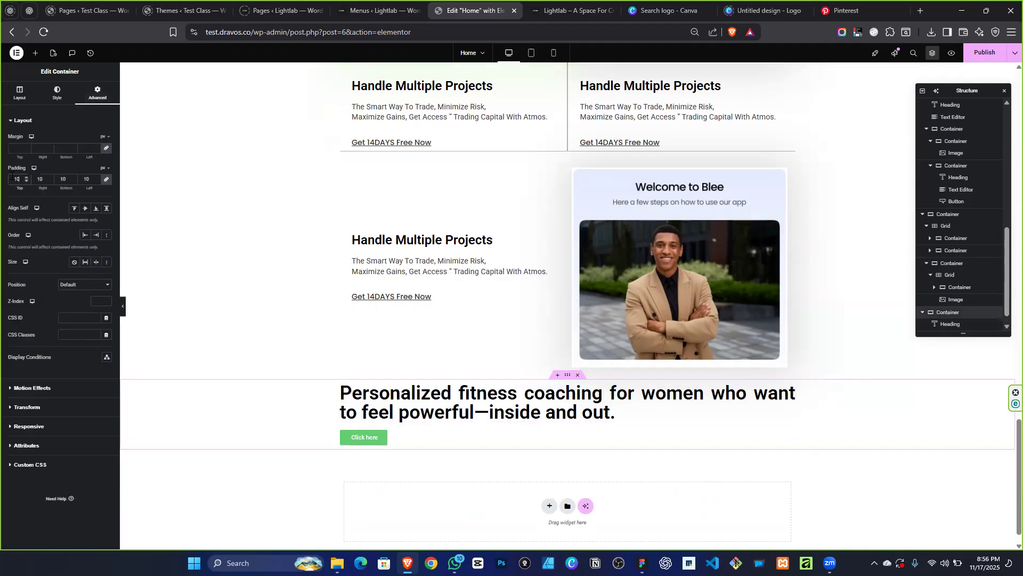
text(0)
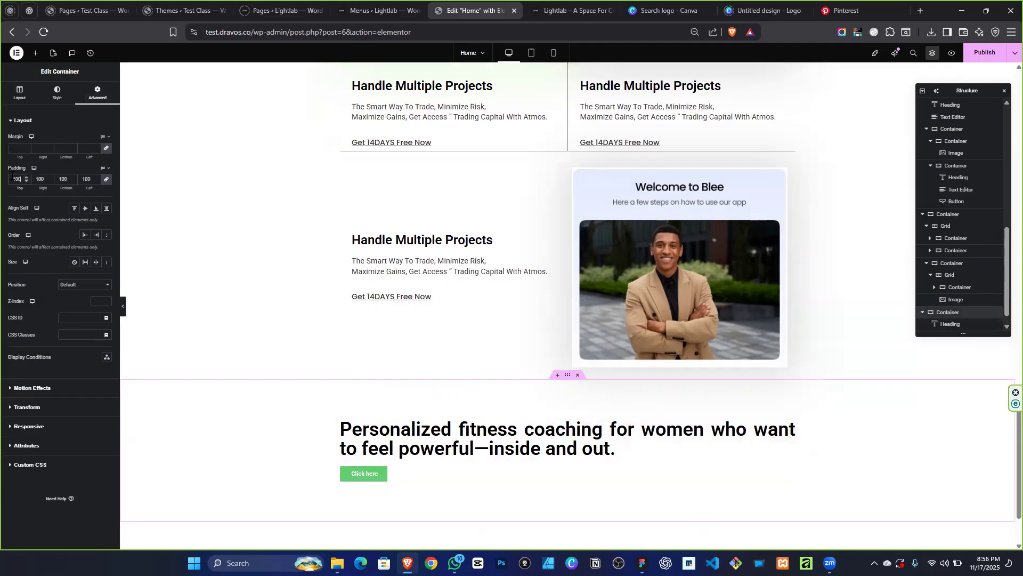
click(375, 473)
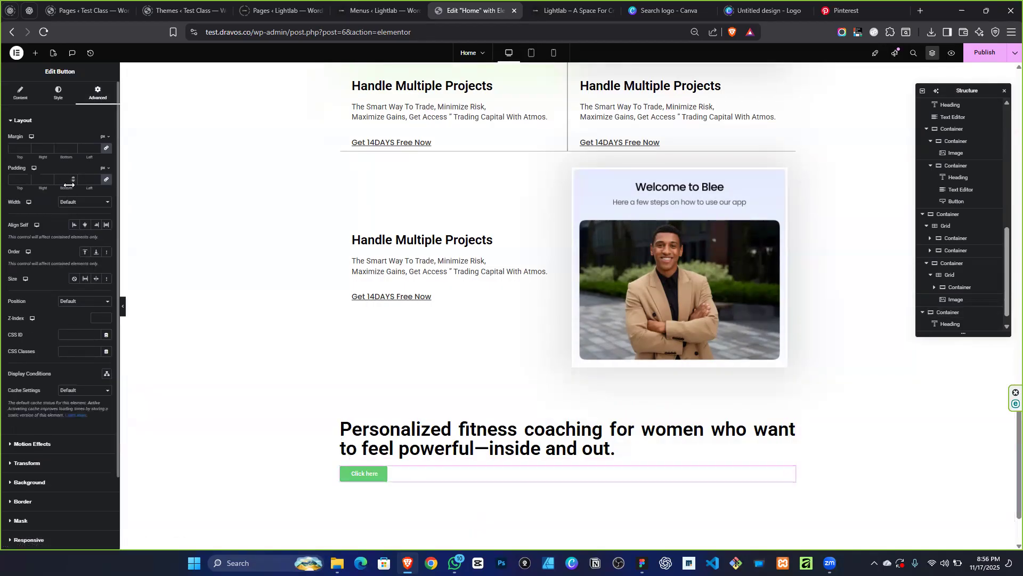
Try a custom width of about 13% for the button, followed by the Inline (auto) width.
click(75, 202)
click(77, 251)
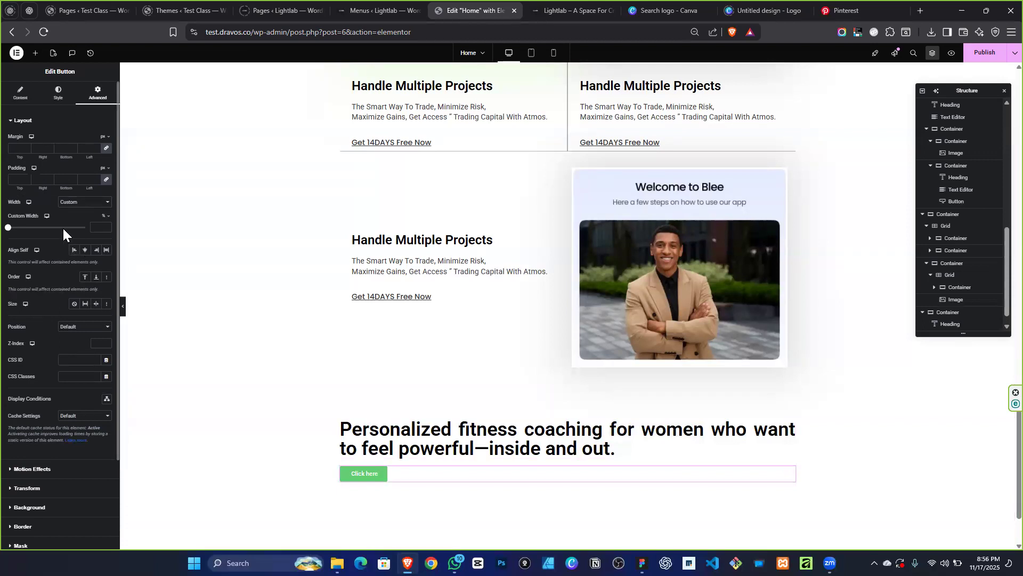
click(34, 227)
drag(19, 230, 18, 229)
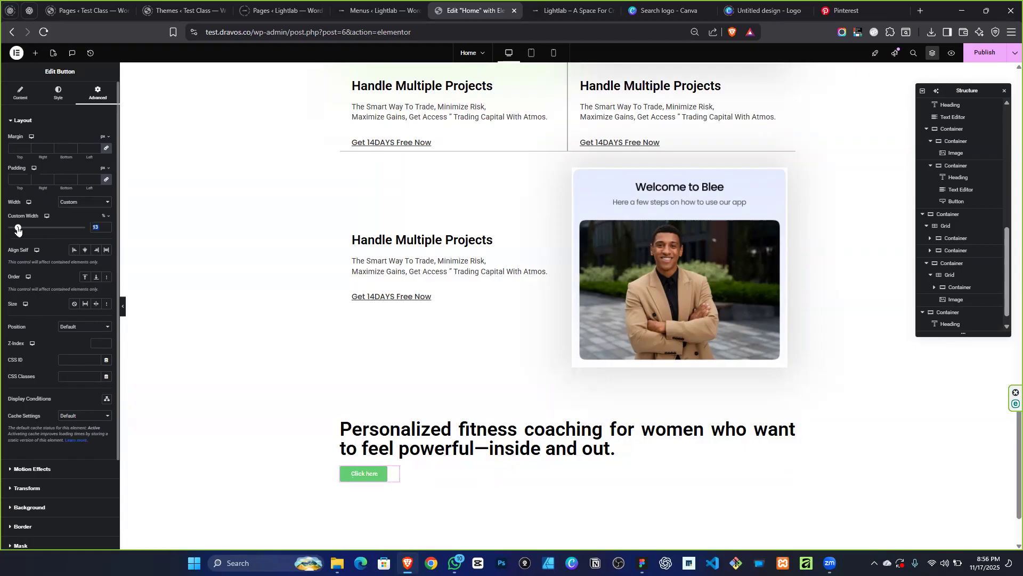
click(101, 204)
click(88, 238)
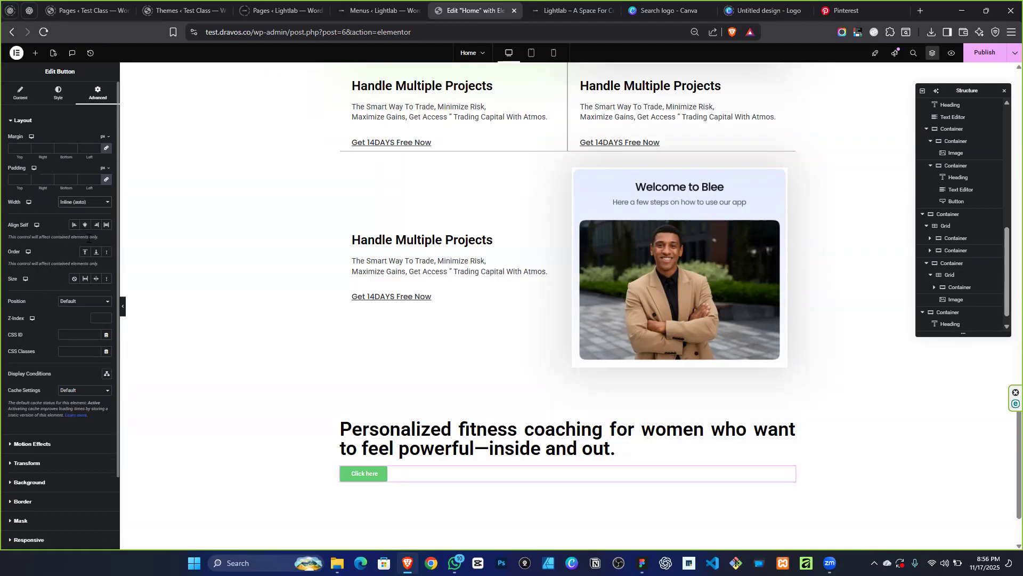
Set the button's width to Custom at 12%.
click(88, 205)
click(88, 212)
click(88, 204)
click(84, 249)
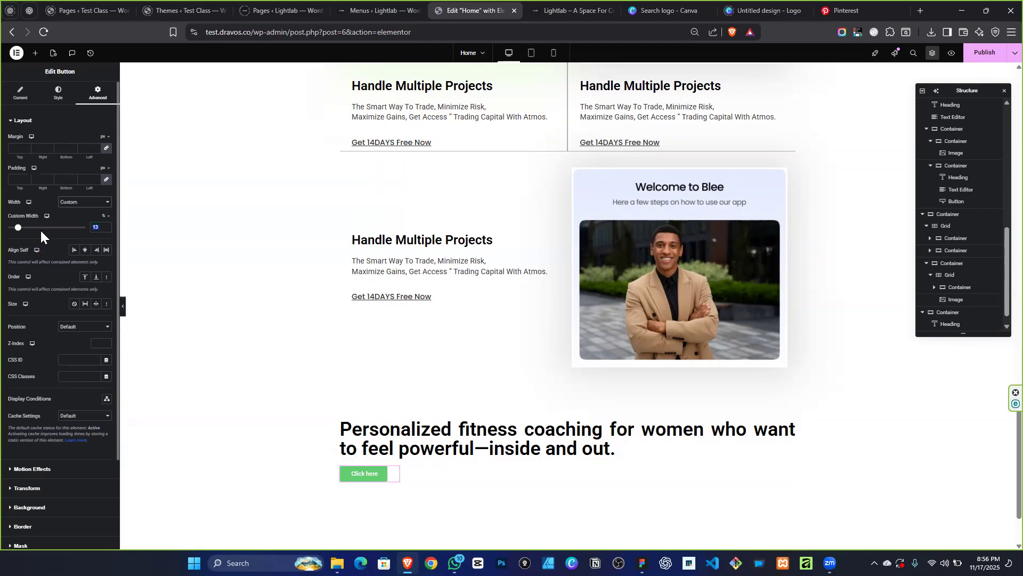
click(103, 231)
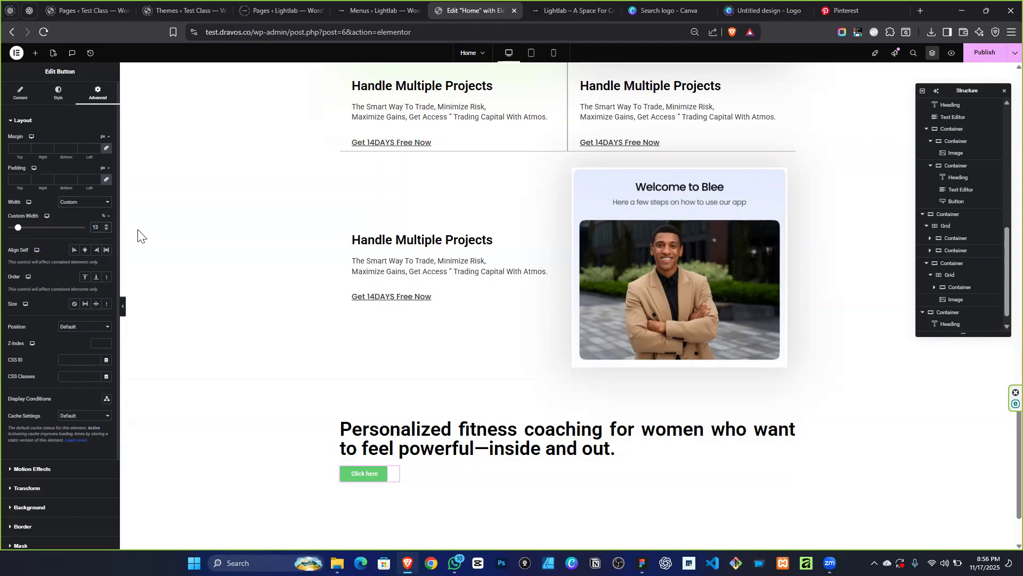
key(BackSpace)
text(0)
key(Up)
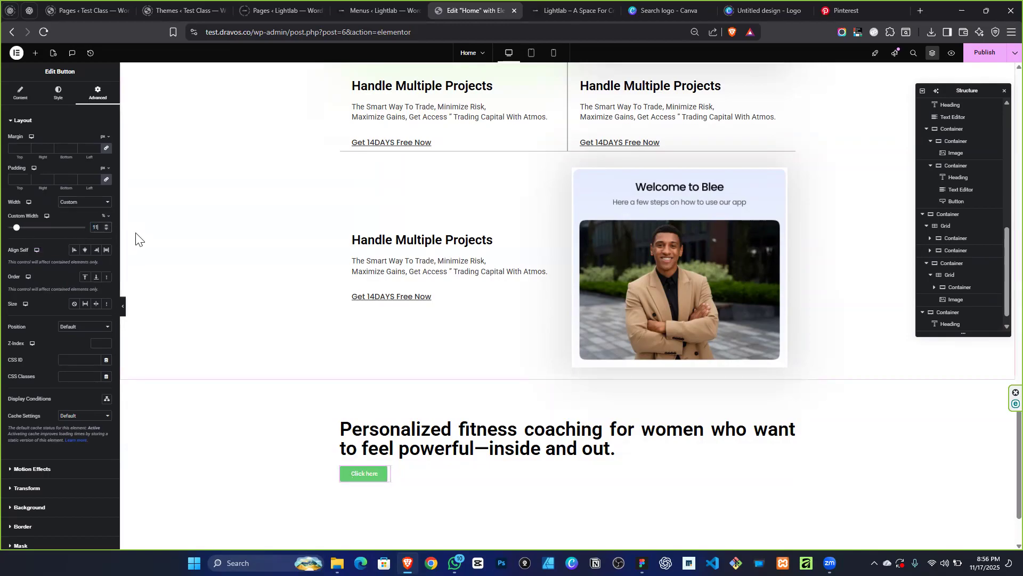
key(Up)
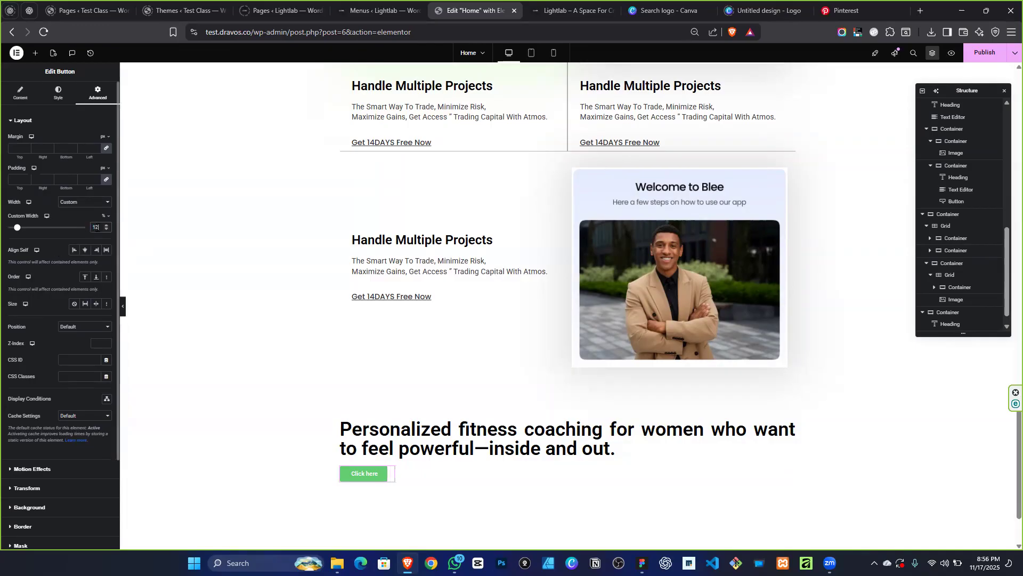
Position the button absolutely beside the heading, with a horizontal offset of about 424 px and a vertical offset of about 83 px.
click(67, 328)
click(78, 347)
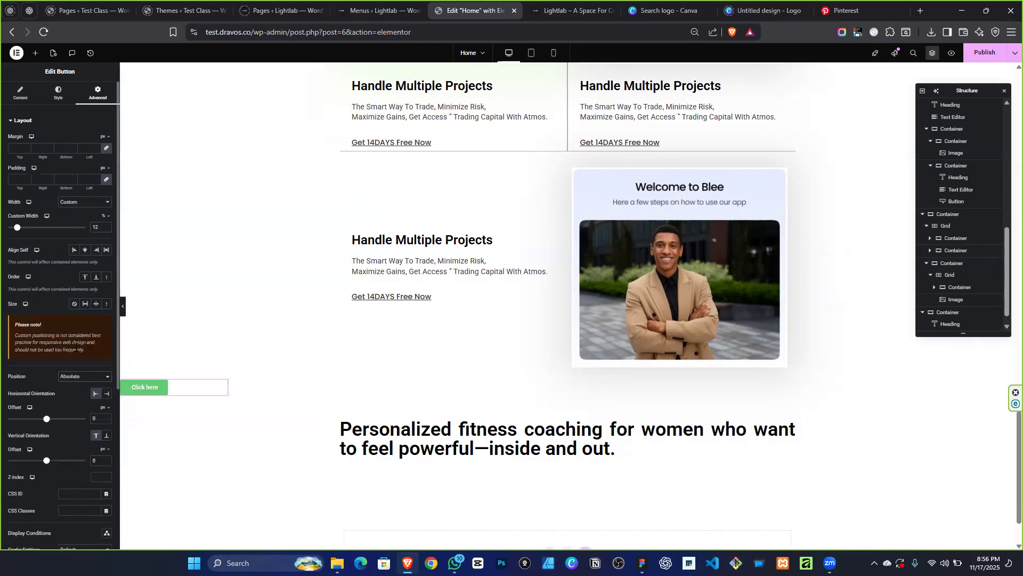
drag(46, 419, 63, 424)
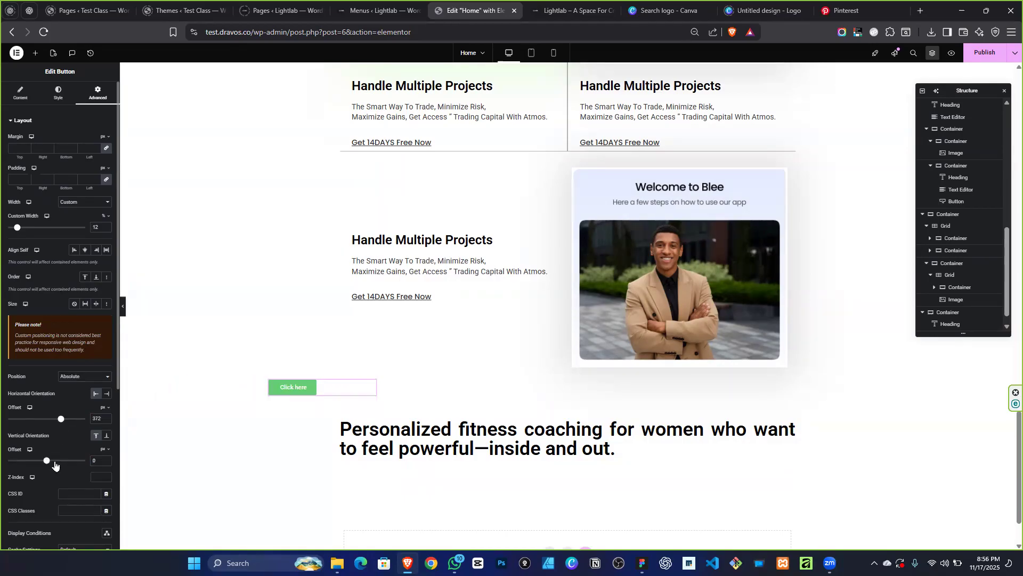
mouse_move(46, 463)
mouse_down()
mouse_move(63, 465)
mouse_move(50, 460)
mouse_up()
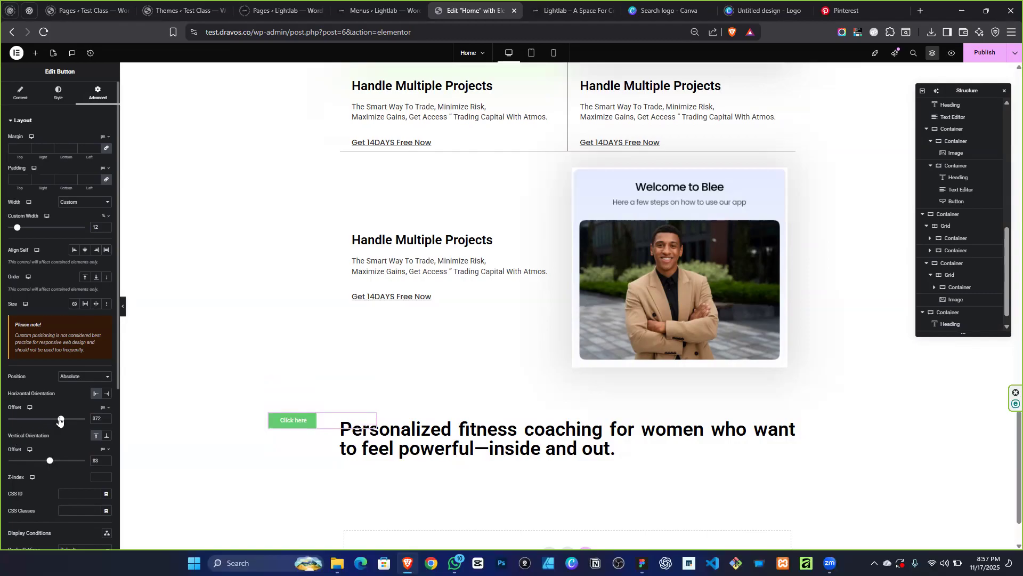
drag(62, 419, 63, 422)
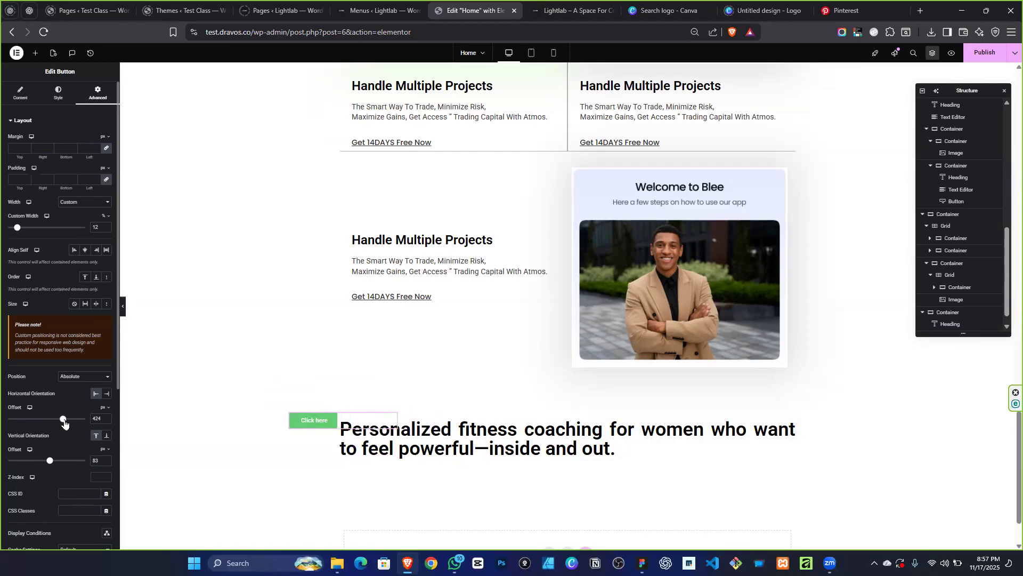
Duplicate the button and move the copy beneath the heading, at horizontal offset 1000 px and vertical offset about 228 px.
click(331, 421)
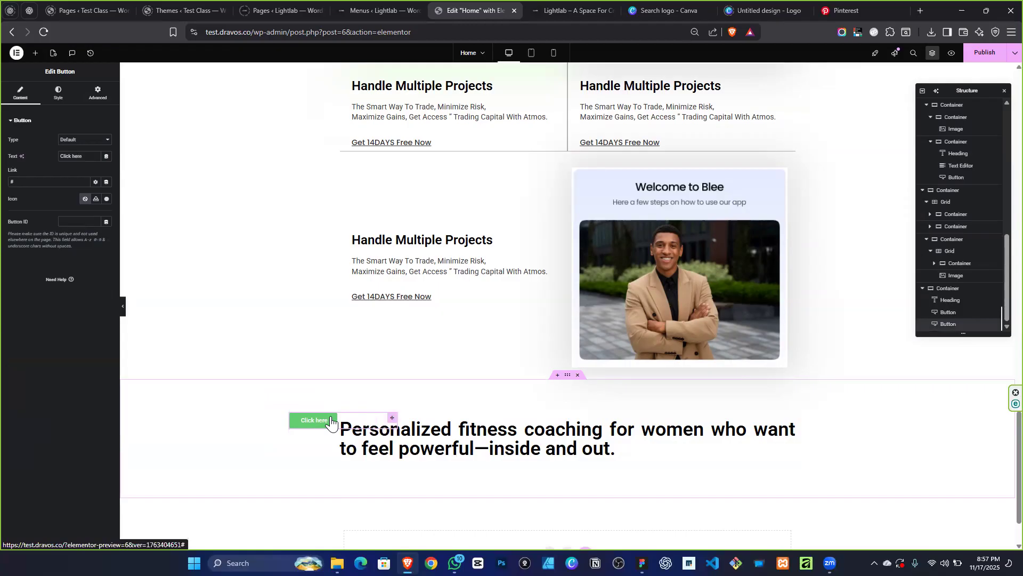
click(101, 102)
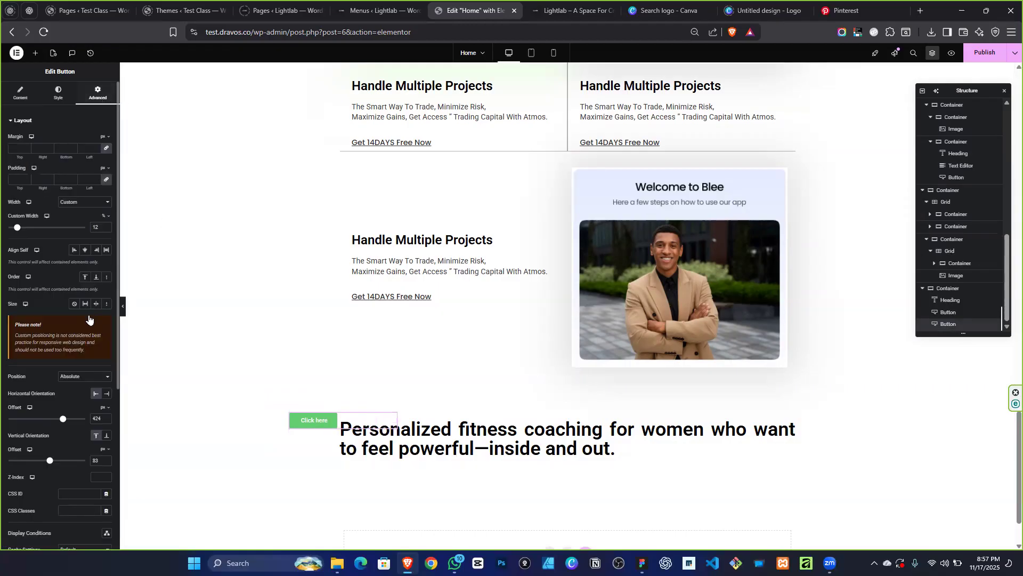
drag(62, 423, 88, 421)
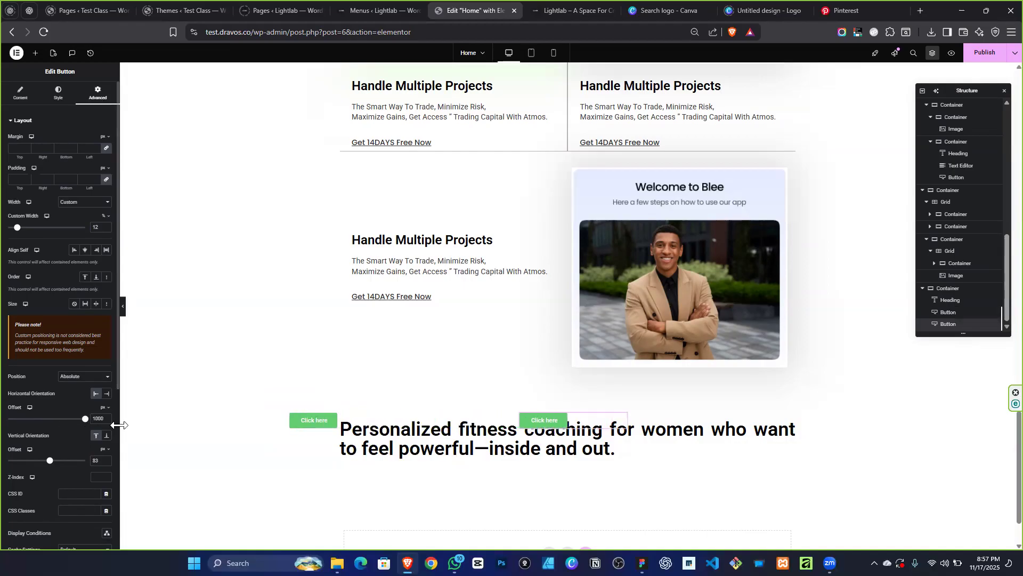
drag(53, 461, 56, 462)
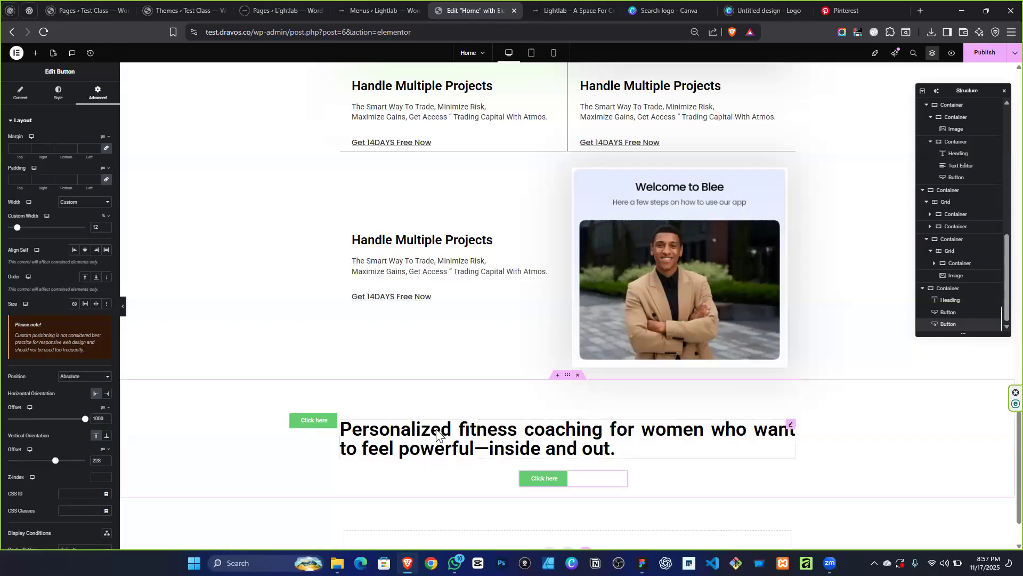
Add a new single-column flexbox container below the fitness coaching heading section.
scroll(778, 393, down, 1)
scroll(581, 389, up, 5)
scroll(575, 380, down, 5)
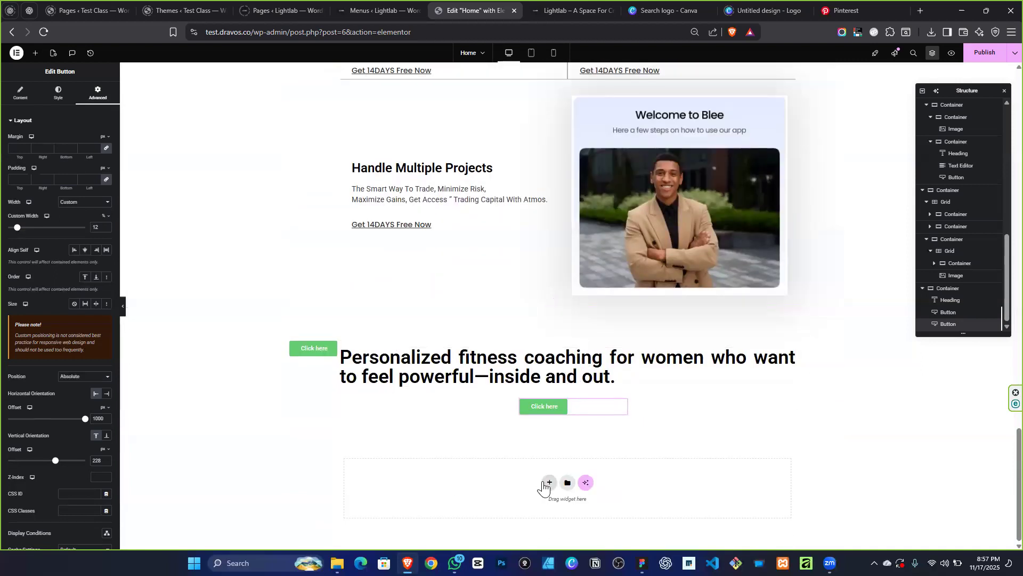
click(546, 484)
click(546, 506)
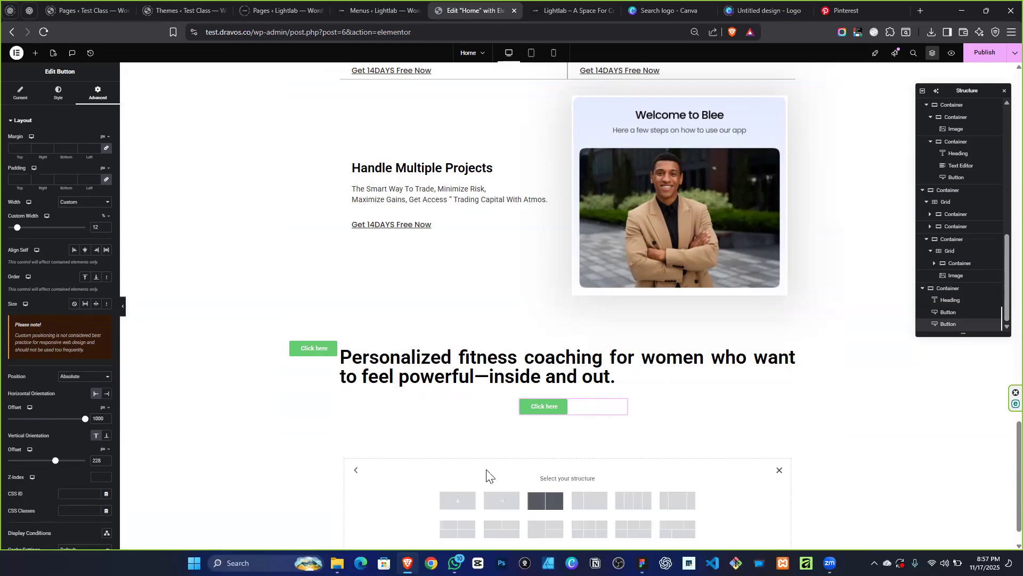
click(457, 499)
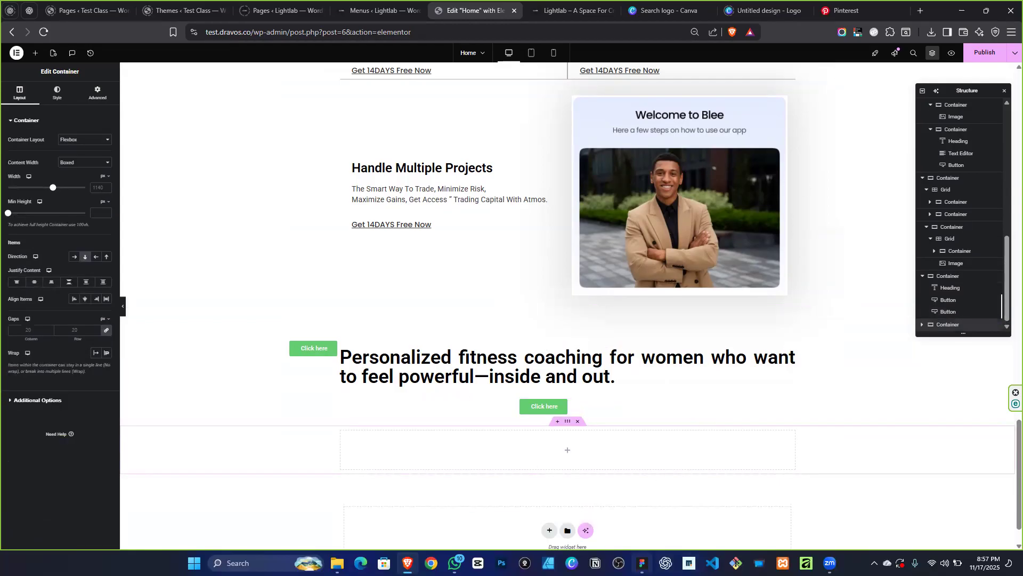
Check the next section in the Figma design and copy the hero's heading, text and buttons container into the new empty container.
key(alt+Tab)
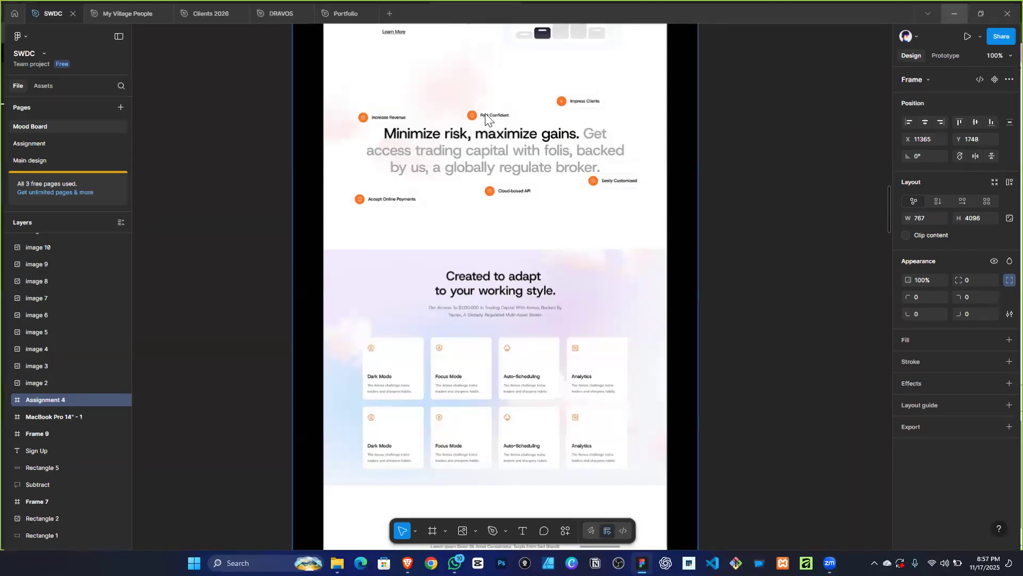
click(958, 11)
scroll(572, 179, up, 10)
scroll(512, 210, up, 1)
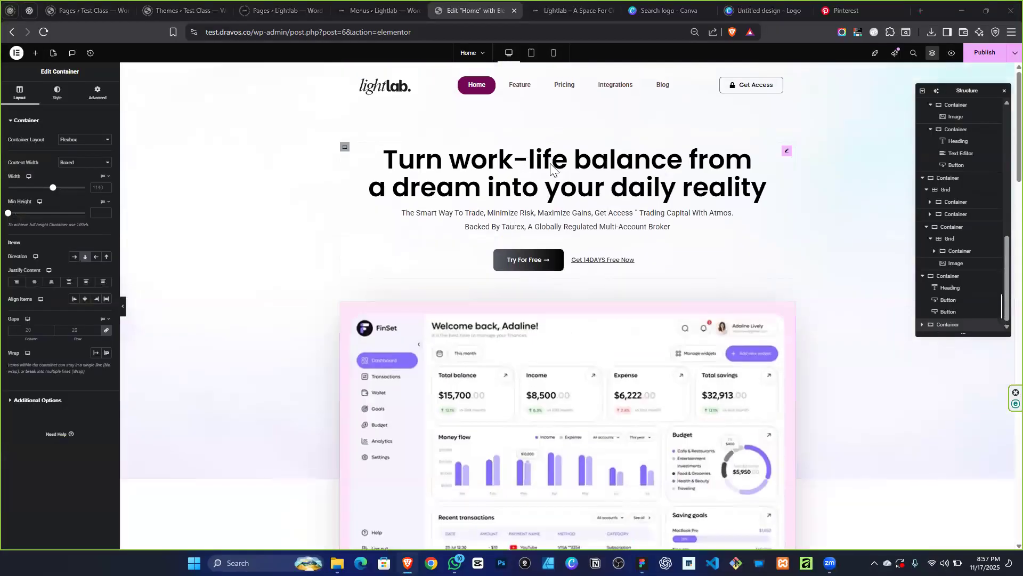
right_click(414, 197)
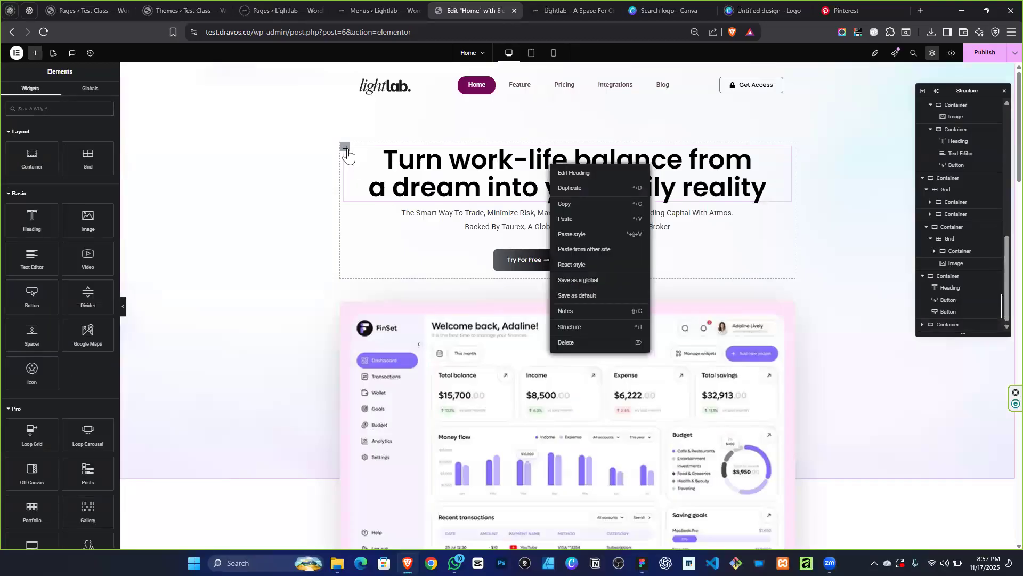
right_click(345, 149)
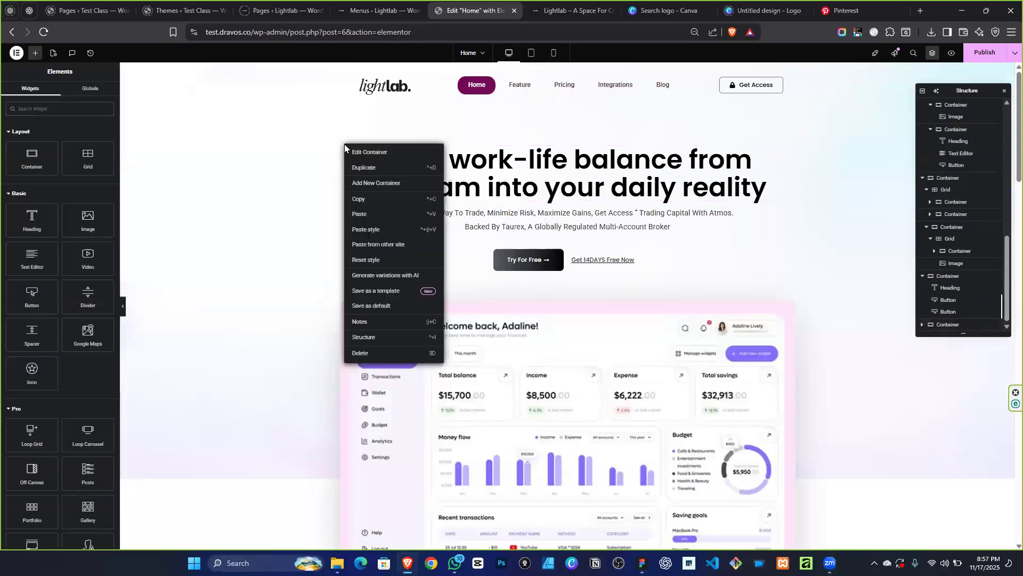
click(379, 199)
scroll(427, 256, down, 15)
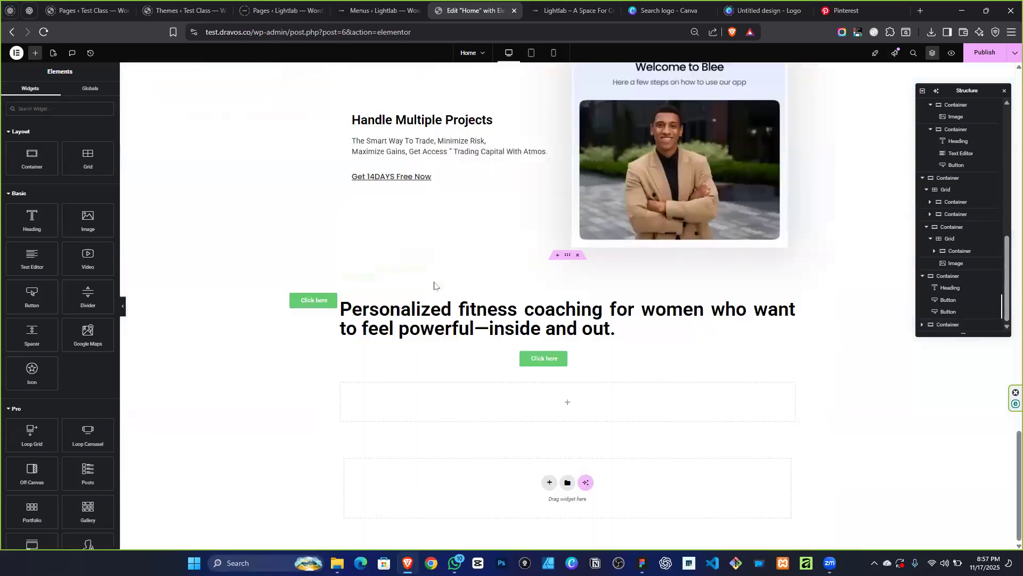
right_click(431, 398)
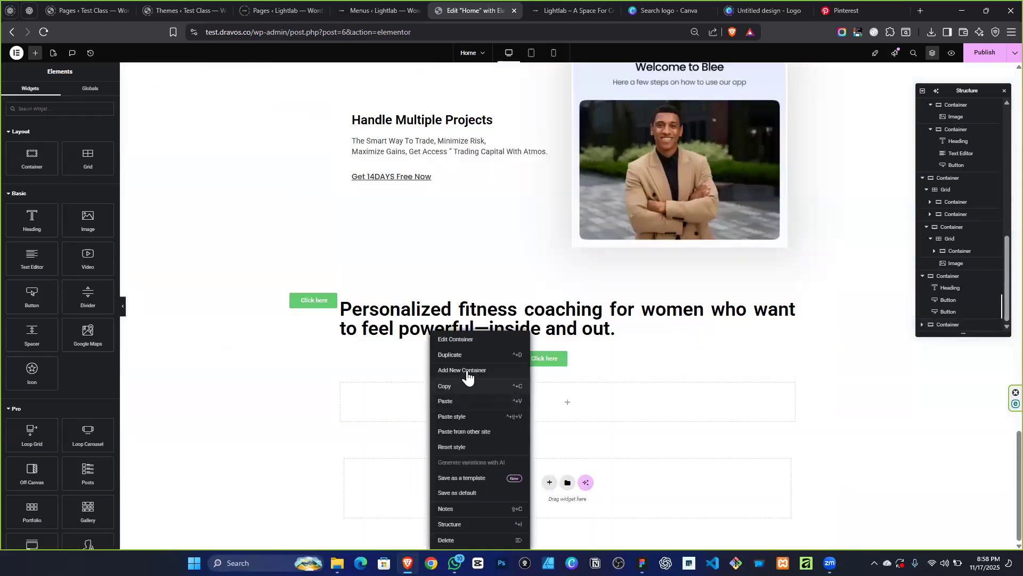
click(596, 415)
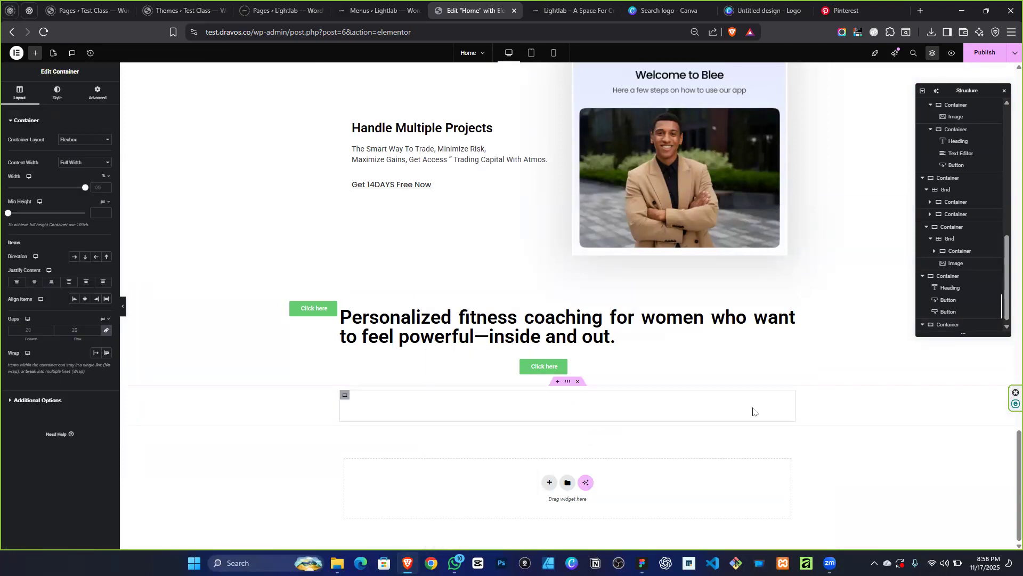
key(ctrl+v)
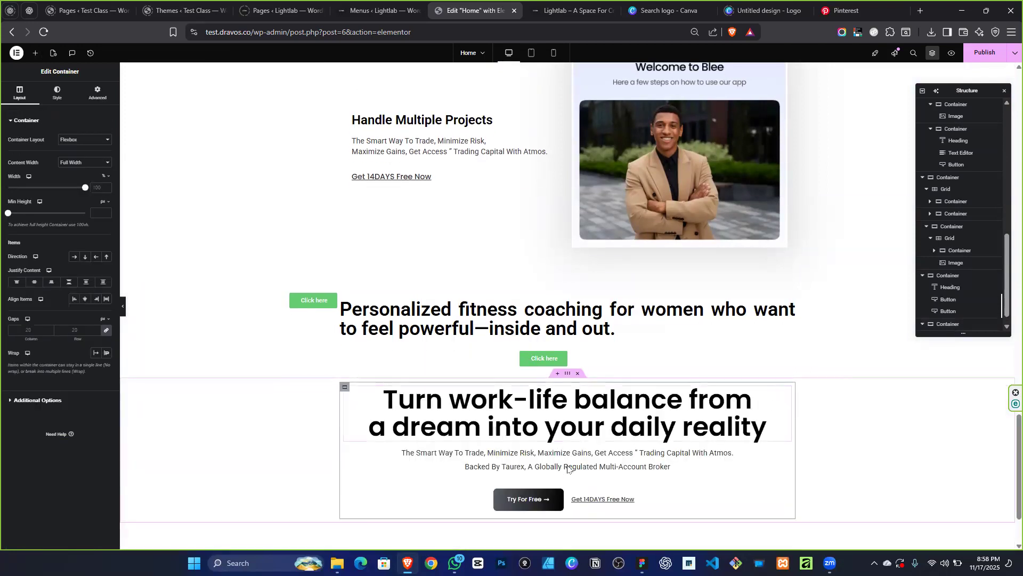
Replace the button grid in the pasted container with a new grid beneath the paragraph text.
scroll(560, 441, down, 2)
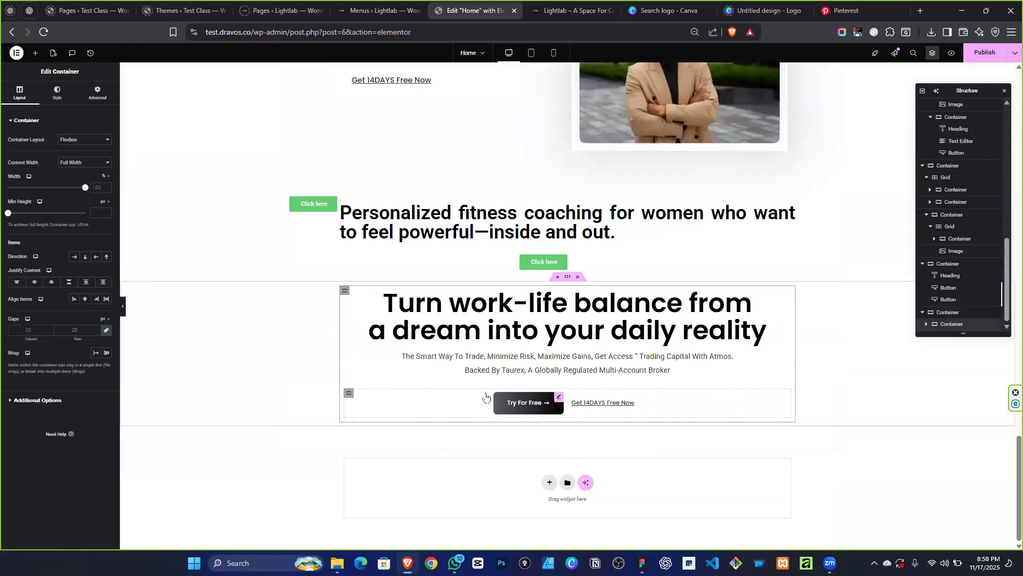
right_click(351, 393)
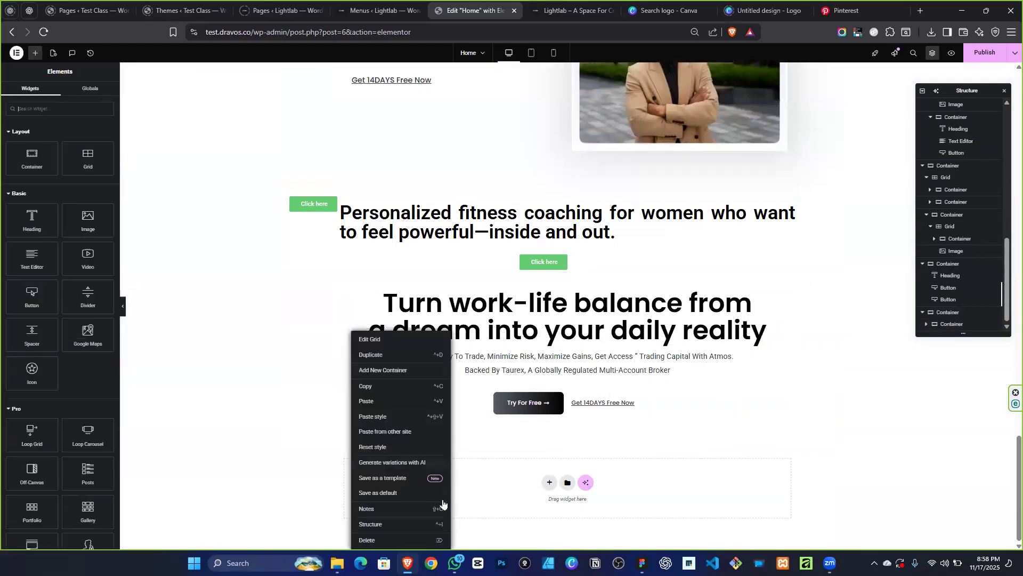
click(389, 540)
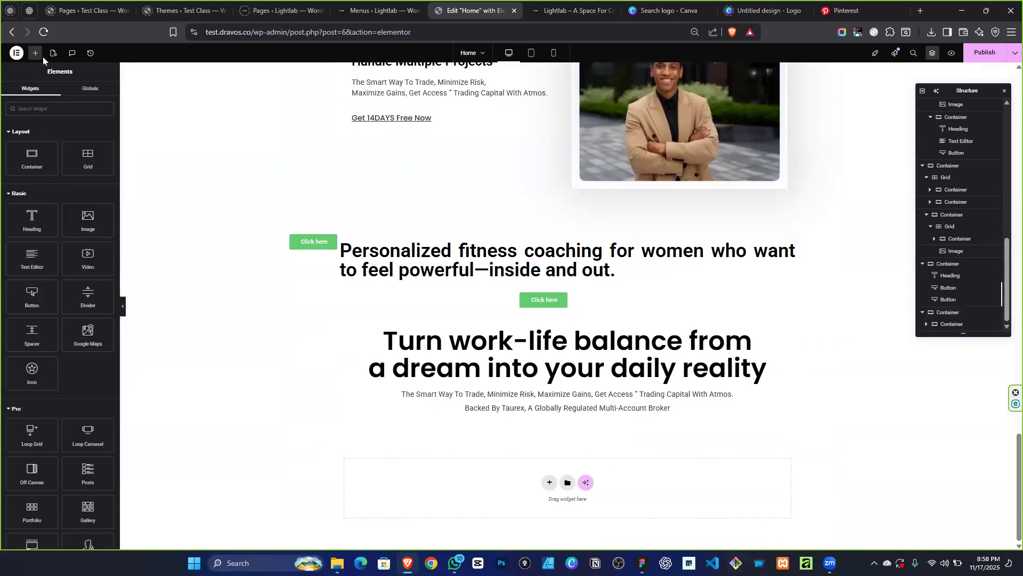
drag(88, 157, 558, 423)
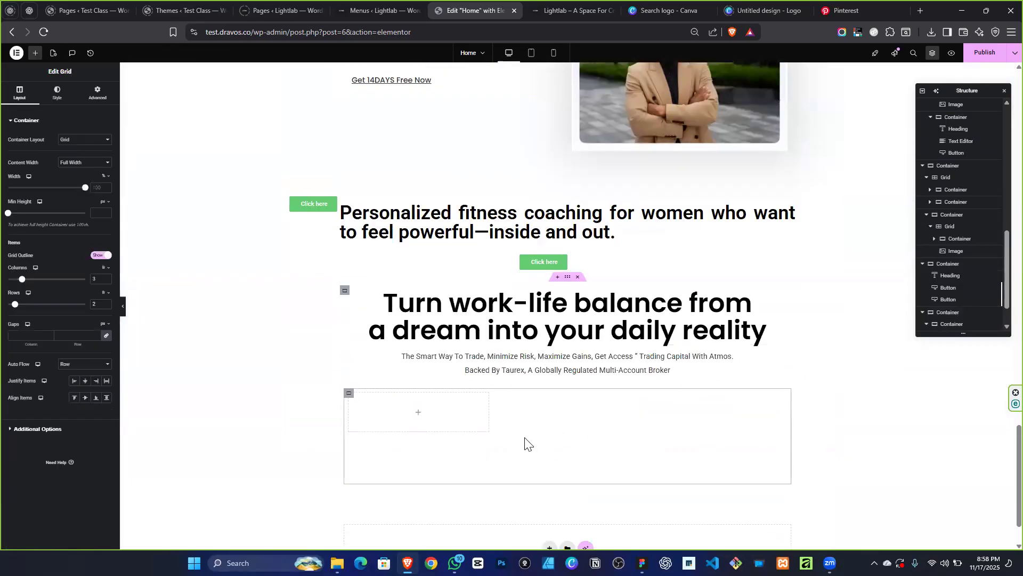
click(34, 54)
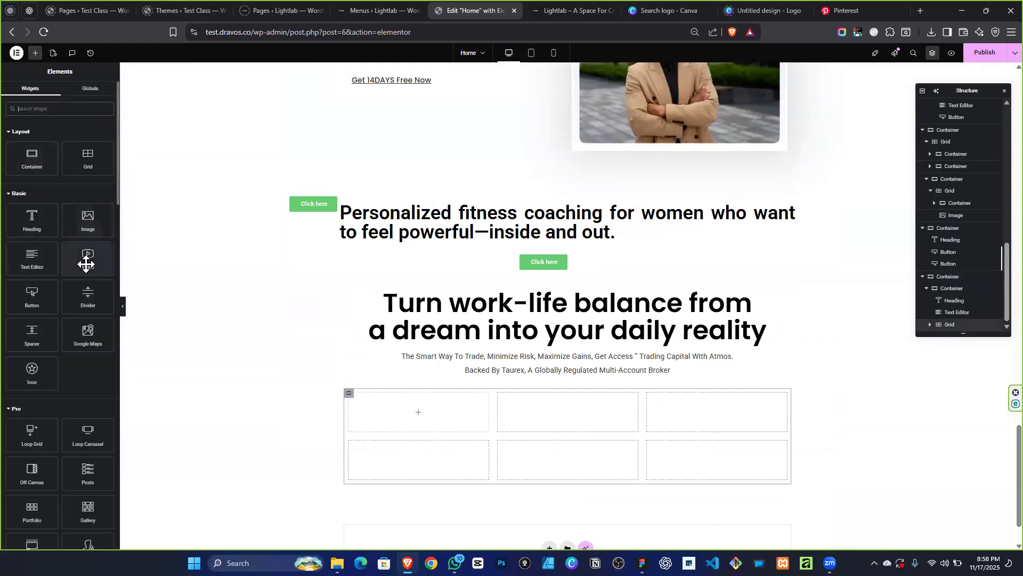
drag(28, 370, 431, 403)
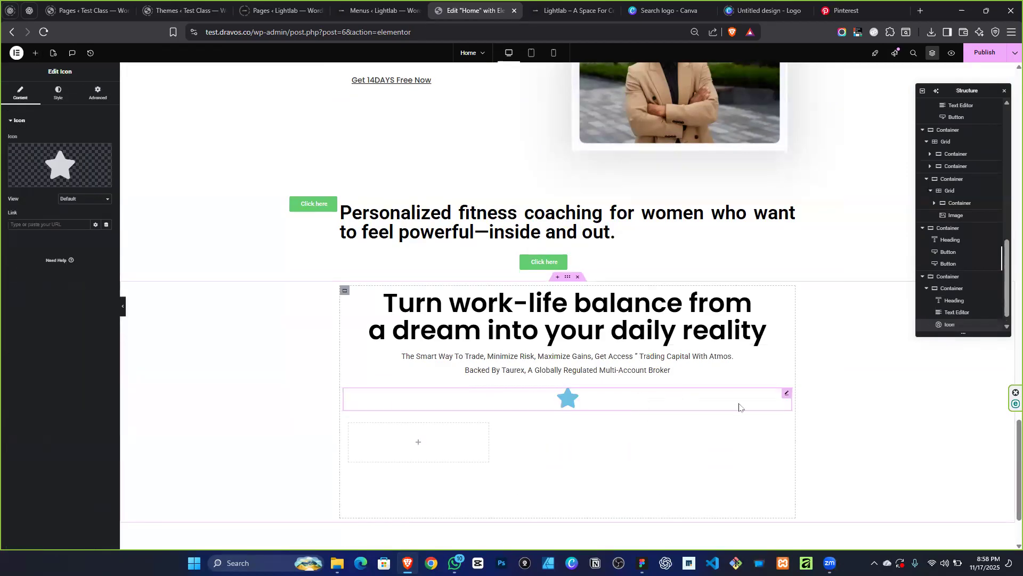
right_click(787, 394)
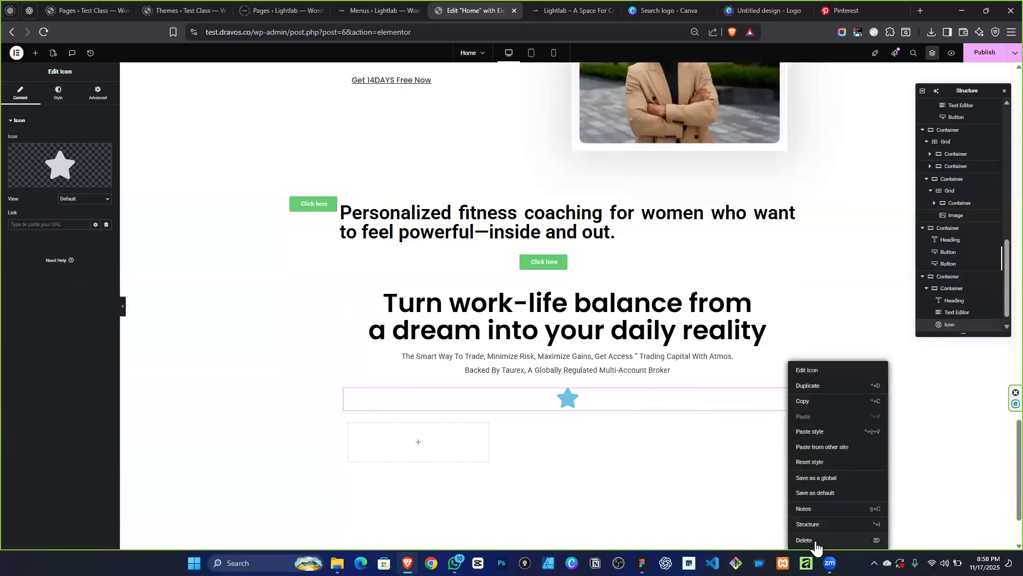
key(Delete)
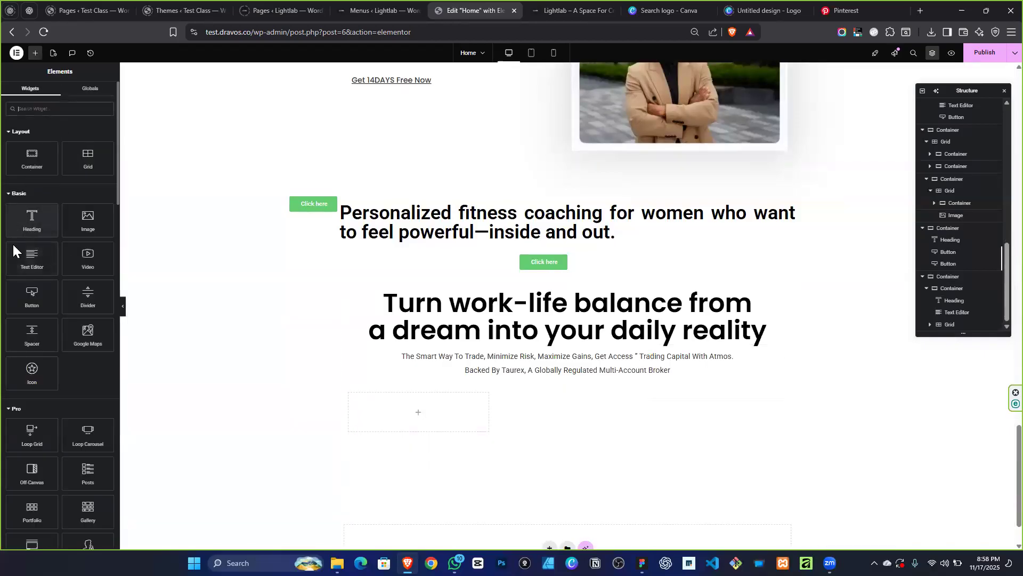
Add an icon widget to the first cell of the new grid.
drag(33, 374, 432, 420)
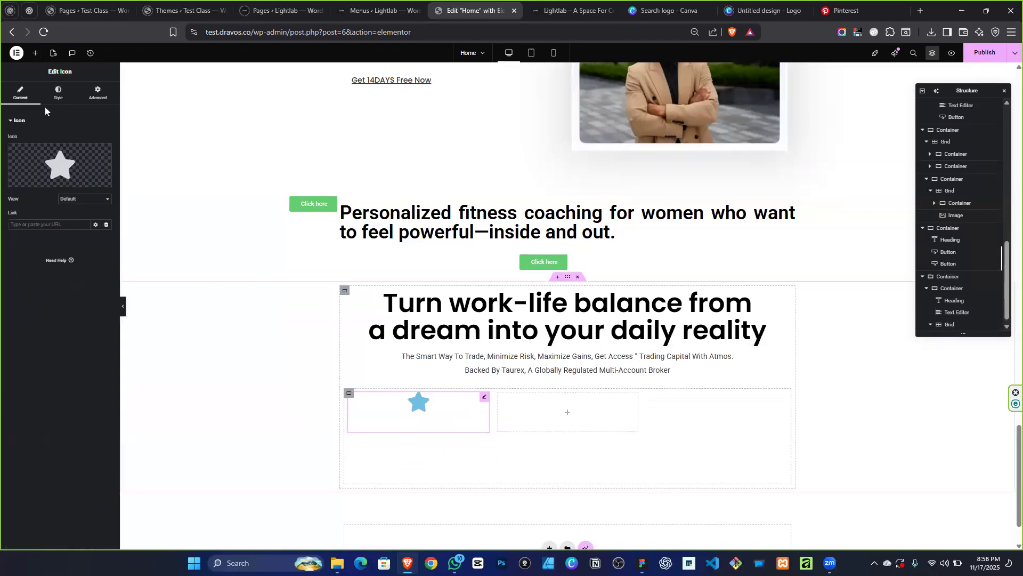
Add a heading widget to the grid and place it in the cell after the star icon.
click(36, 54)
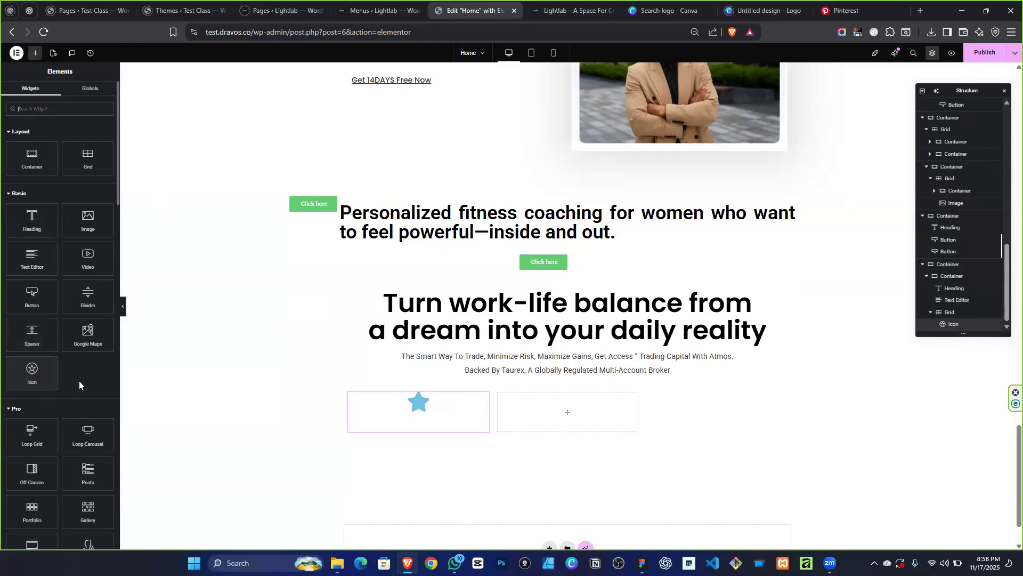
drag(33, 209, 418, 412)
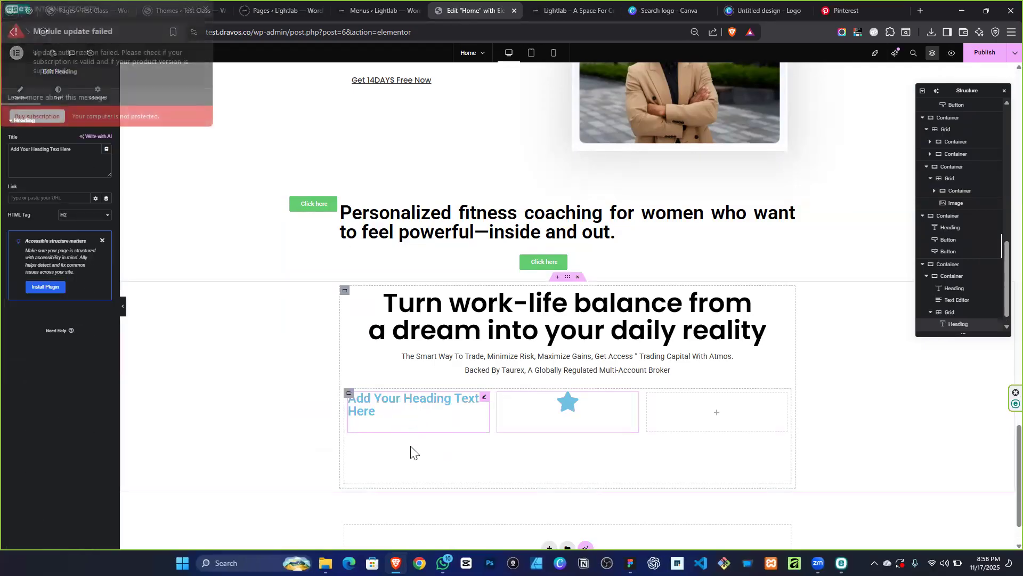
drag(488, 416, 554, 421)
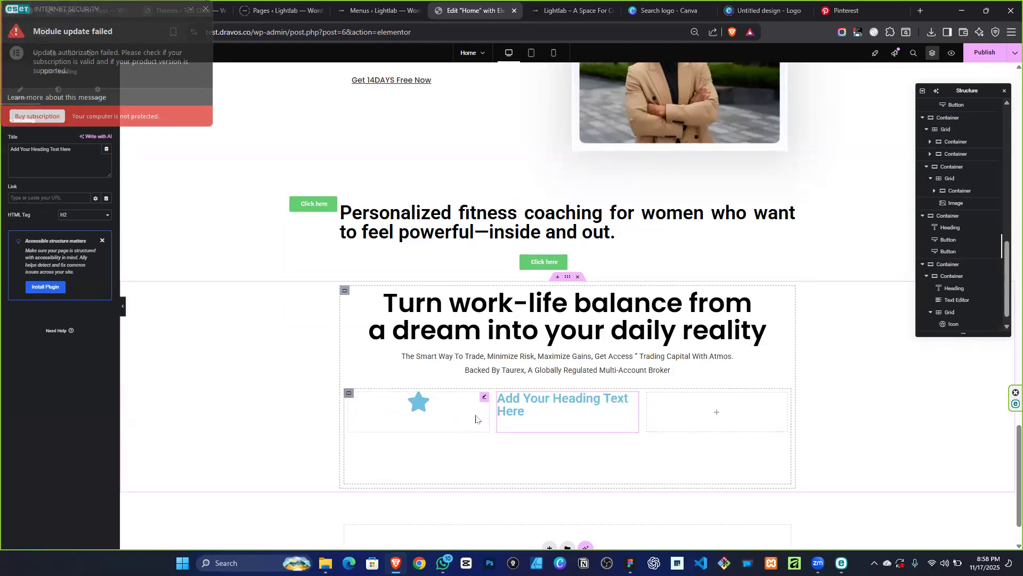
click(349, 395)
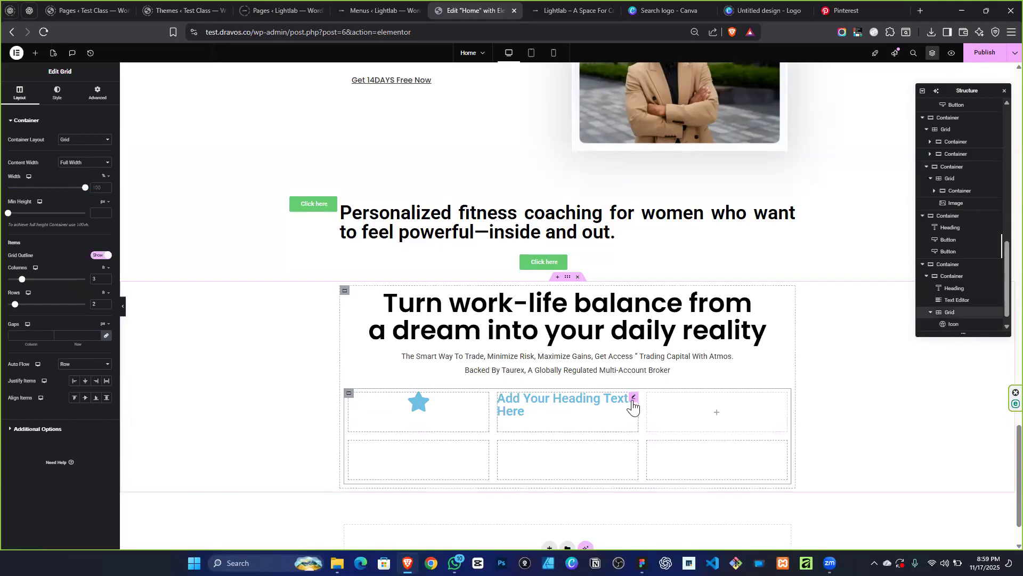
Try to paste a copy of the heading into the grid cell that holds the star icon.
right_click(639, 489)
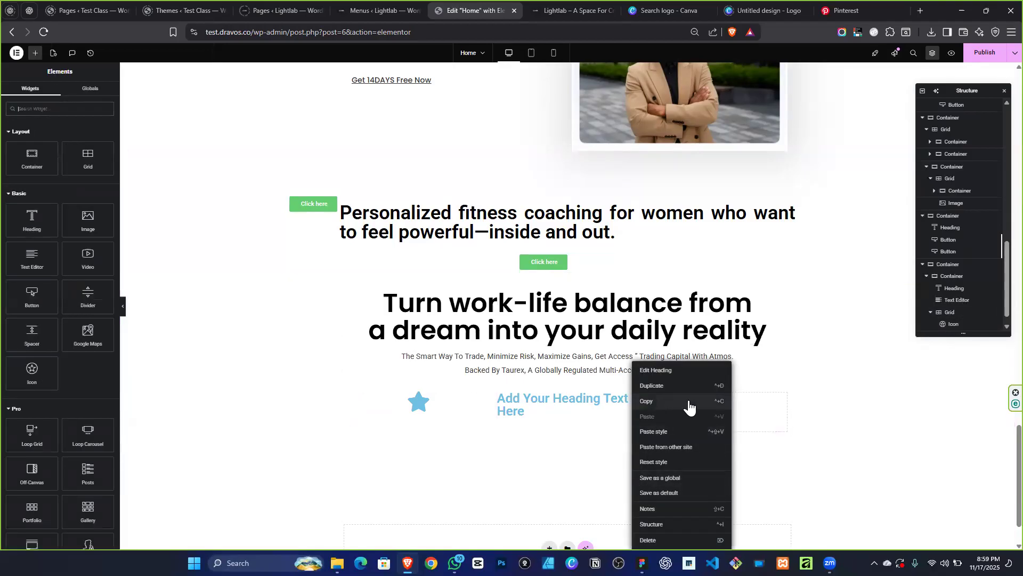
scroll(949, 293, down, 1)
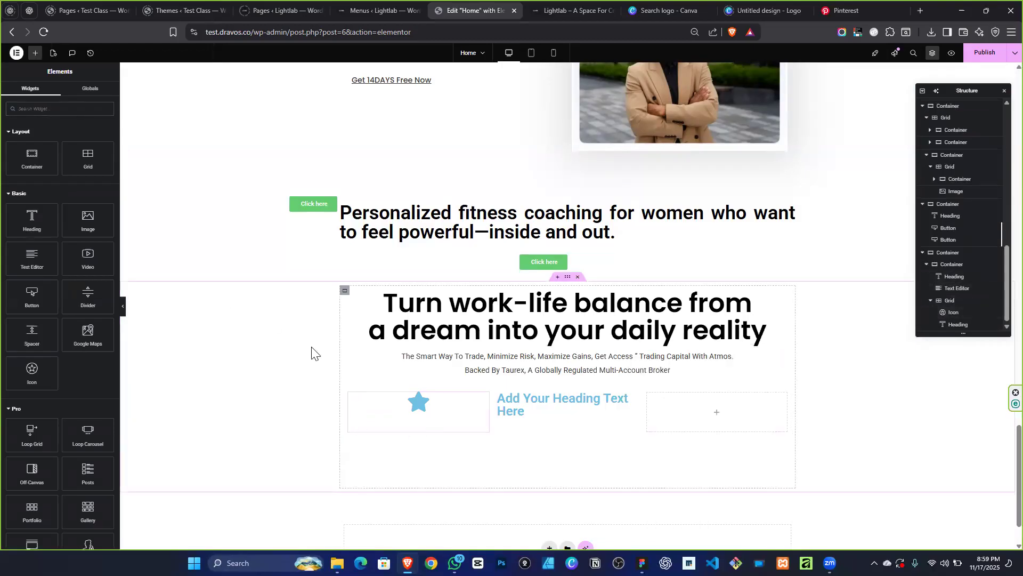
right_click(409, 411)
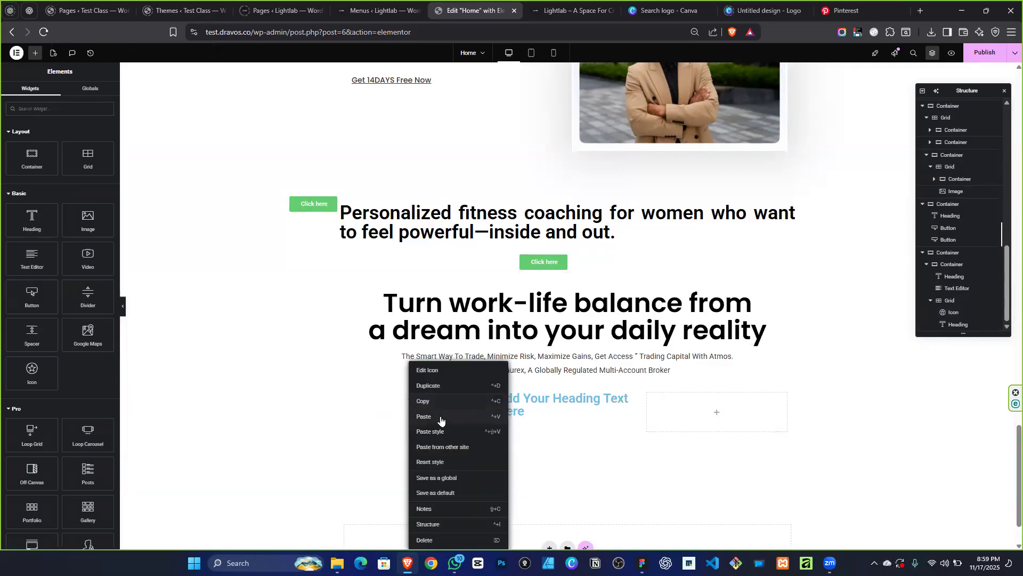
click(441, 418)
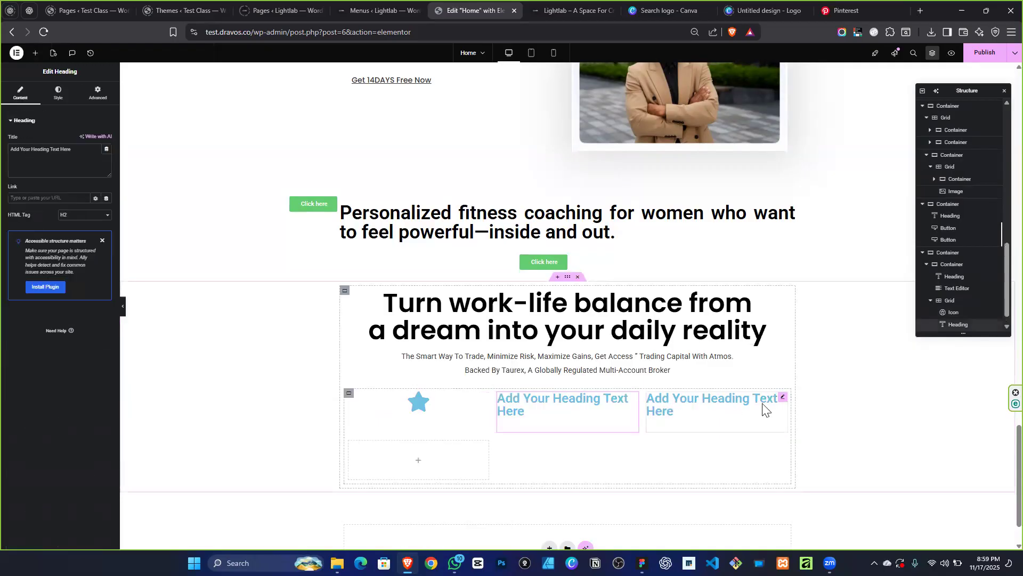
Add a container to the first cell of the grid's second row.
click(348, 394)
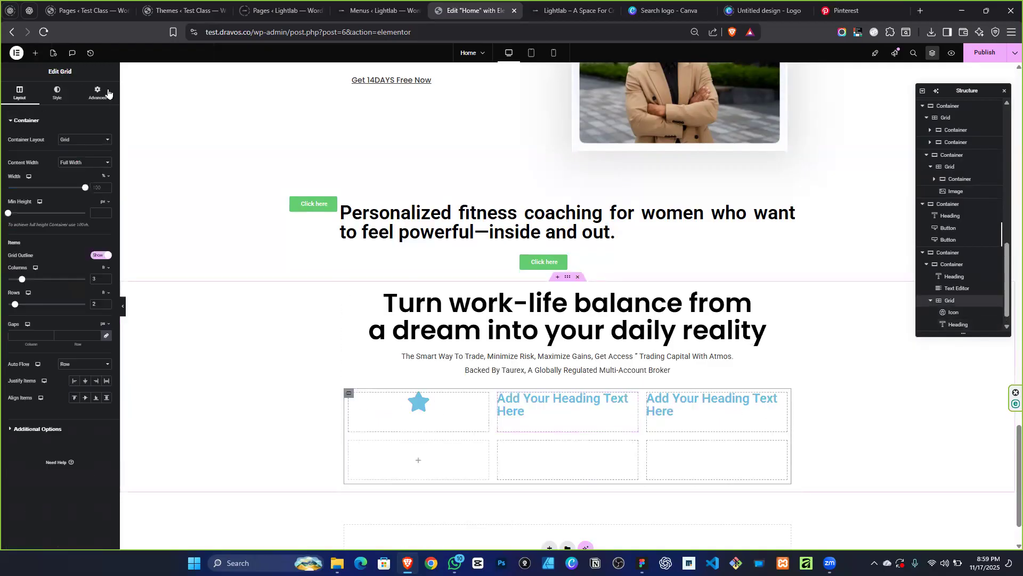
click(35, 53)
drag(32, 160, 405, 464)
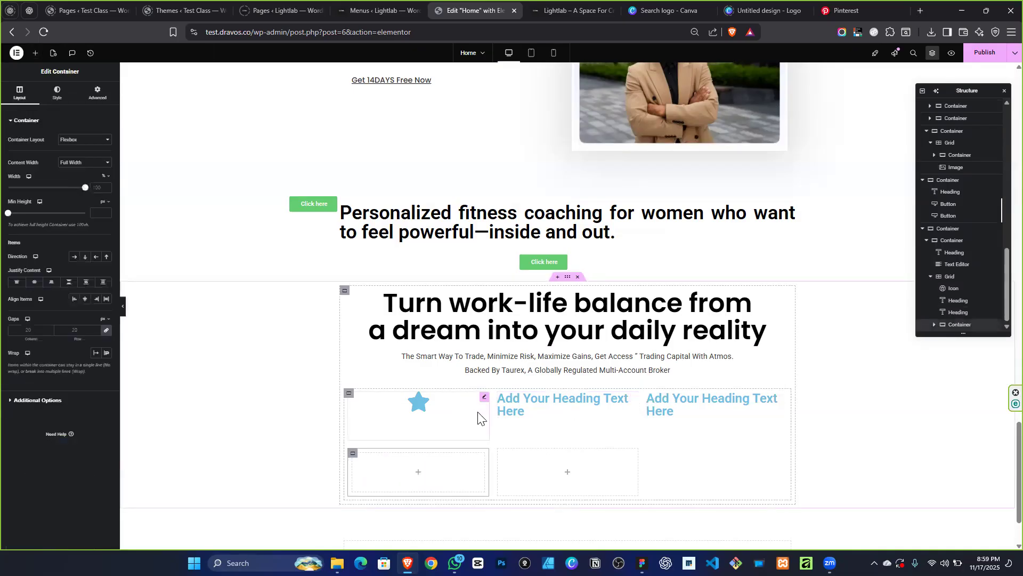
Replace the grid beneath the paragraph text with a flexbox container holding one nested container.
right_click(372, 444)
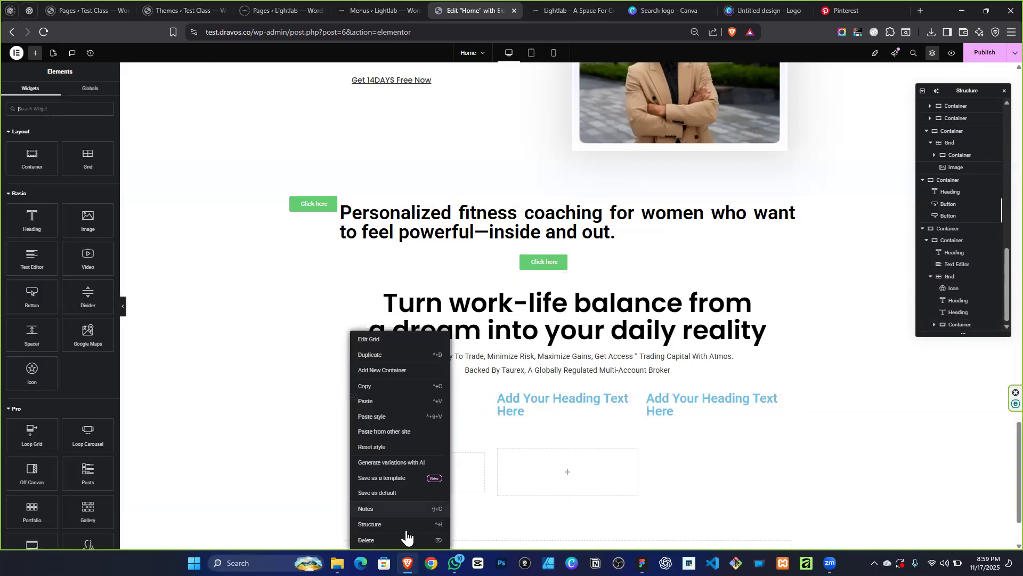
click(401, 538)
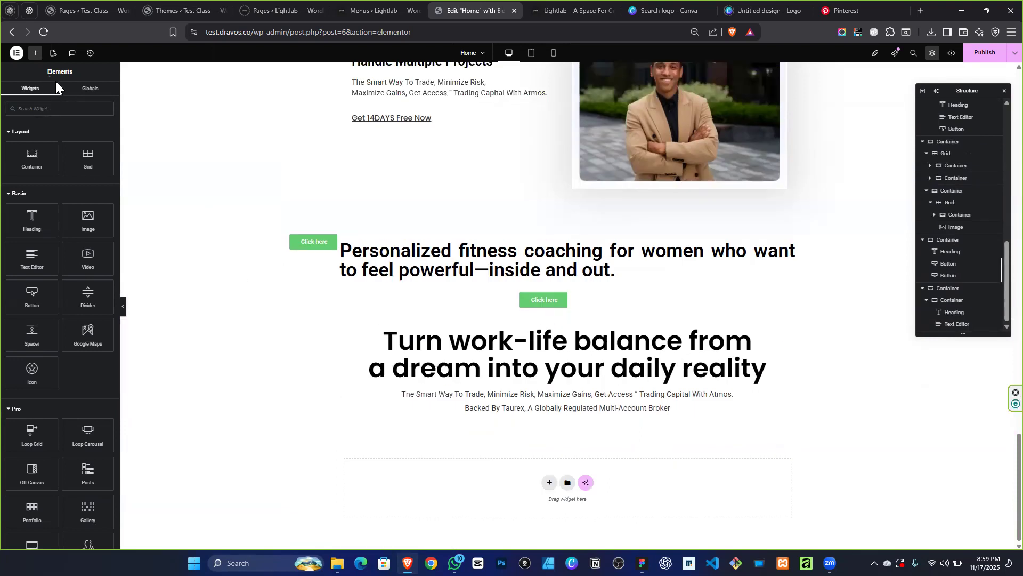
drag(14, 169, 498, 414)
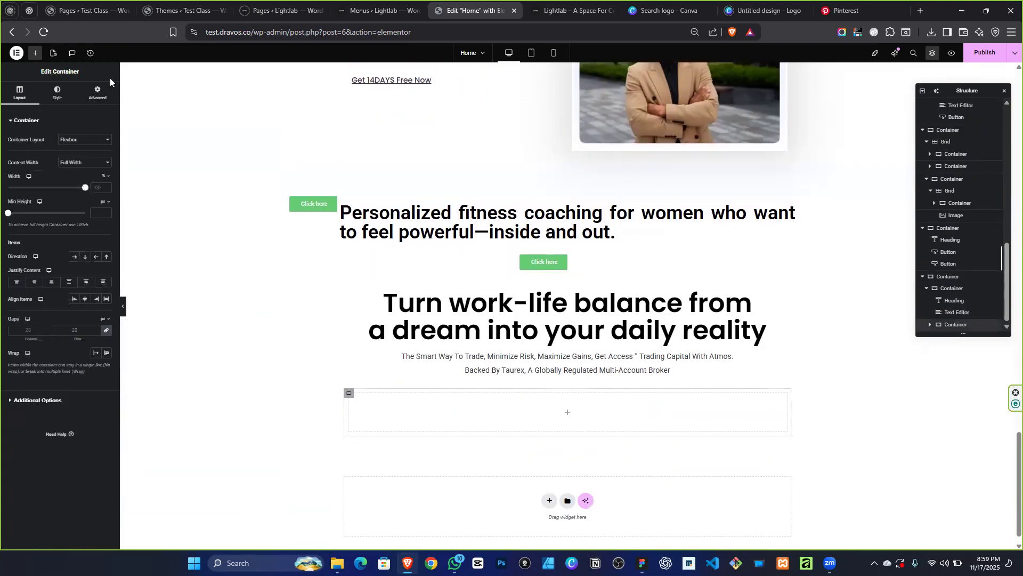
click(41, 63)
drag(43, 165, 368, 420)
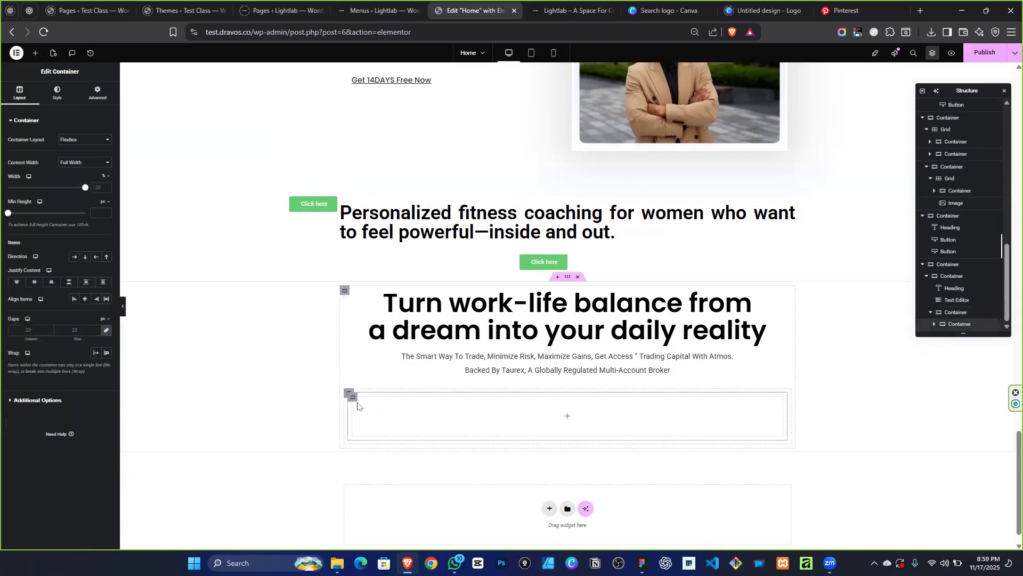
Duplicate the nested container twice and set the parent container's direction to row.
right_click(366, 413)
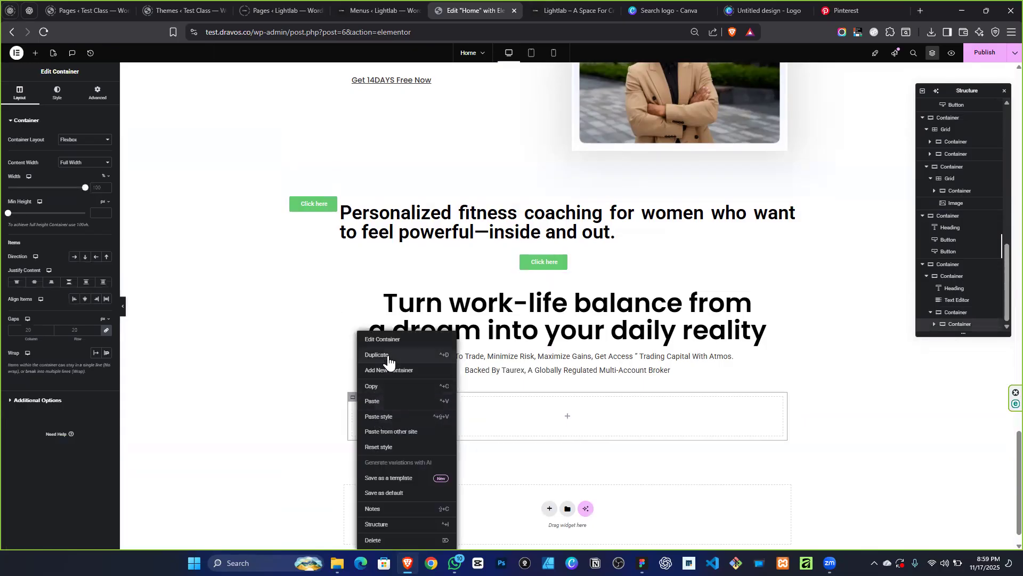
click(363, 405)
right_click(352, 404)
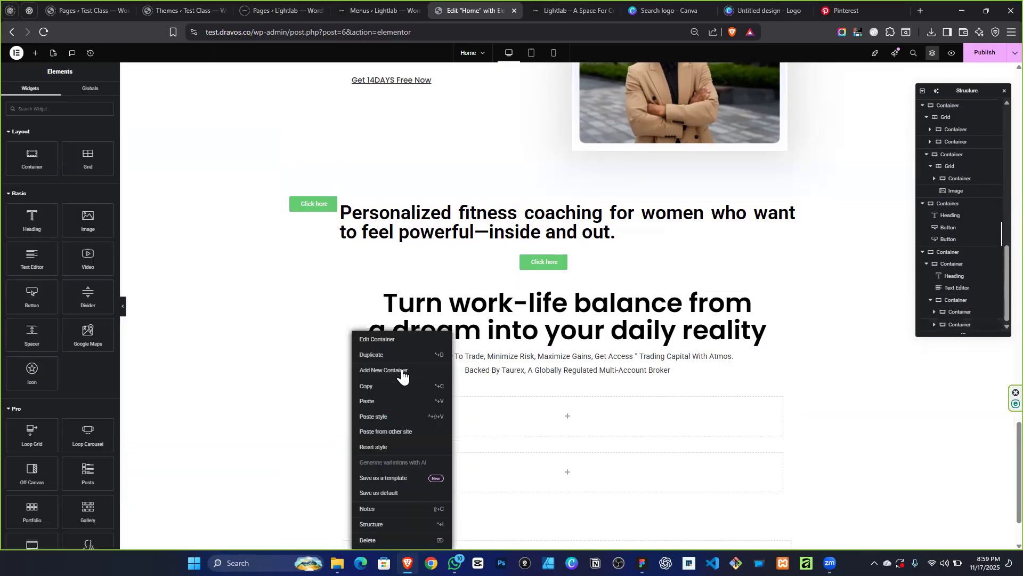
click(395, 354)
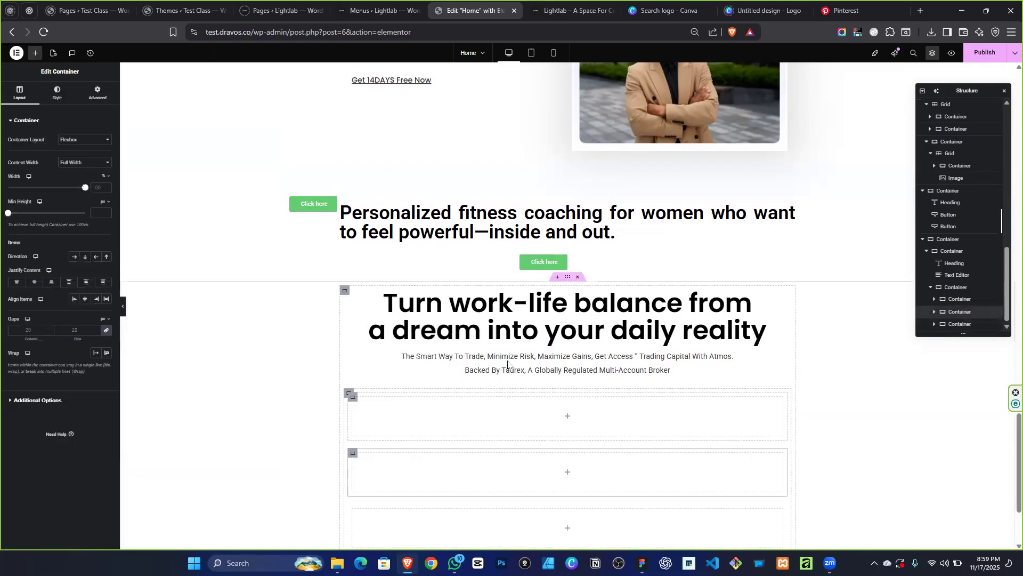
scroll(474, 405, down, 3)
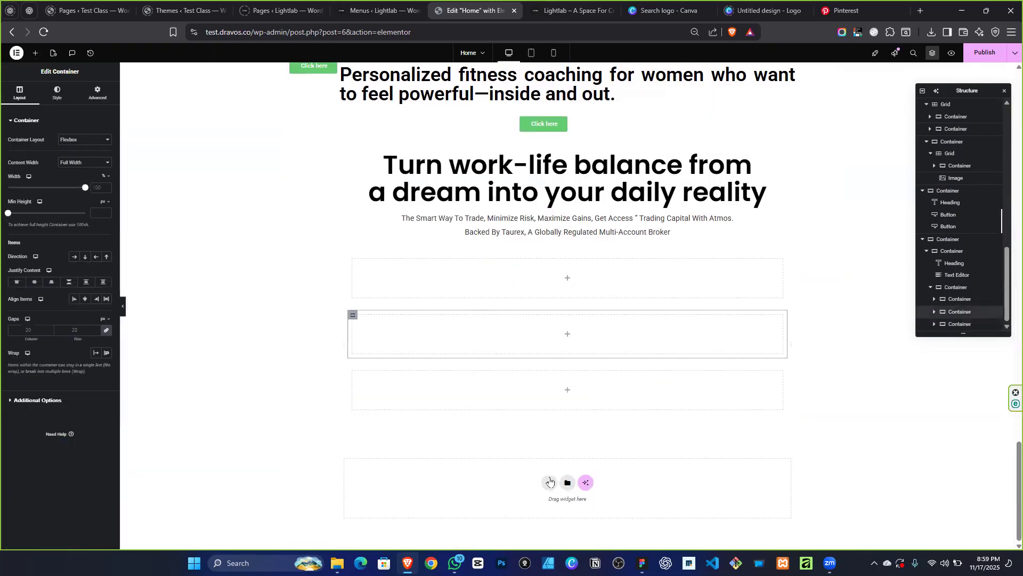
click(550, 483)
click(541, 503)
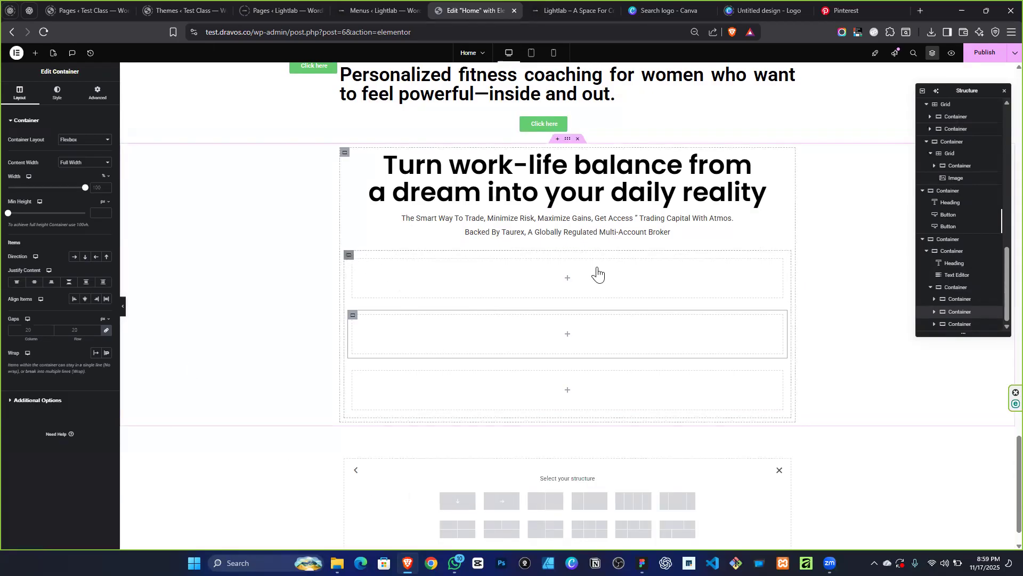
click(955, 287)
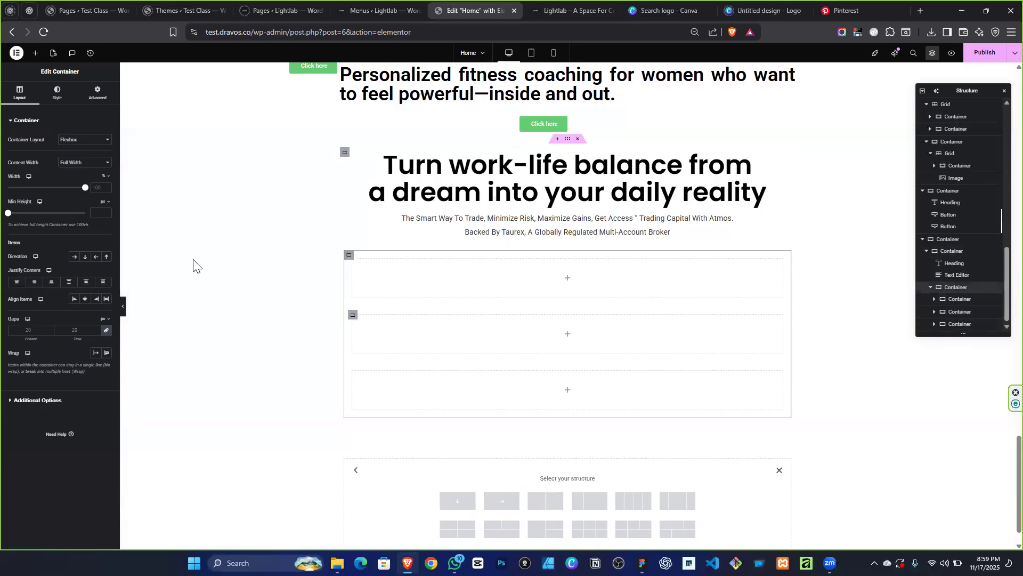
click(70, 257)
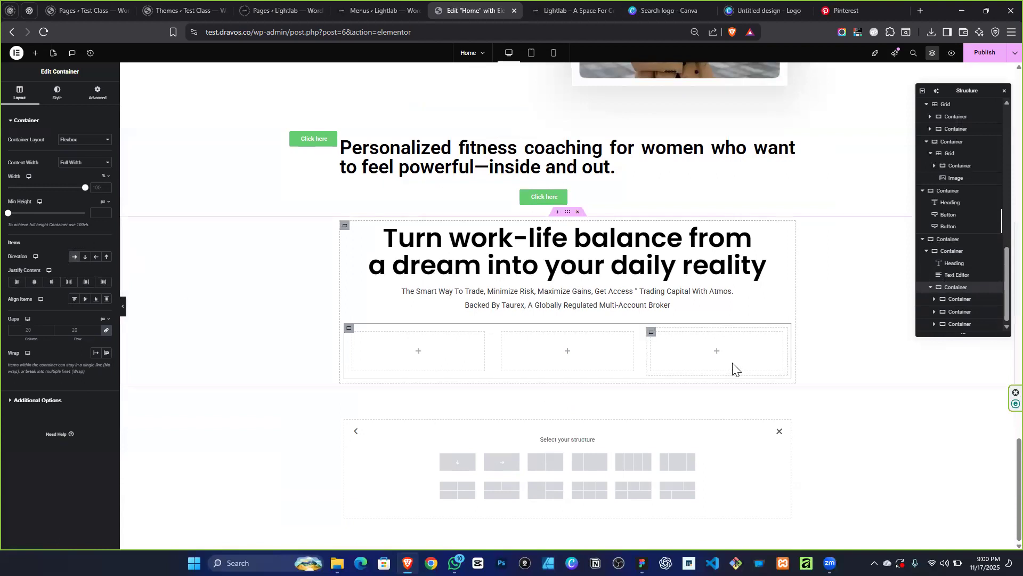
Add an icon, a heading and a text editor widget, stacked in that order, to the first nested container.
click(35, 52)
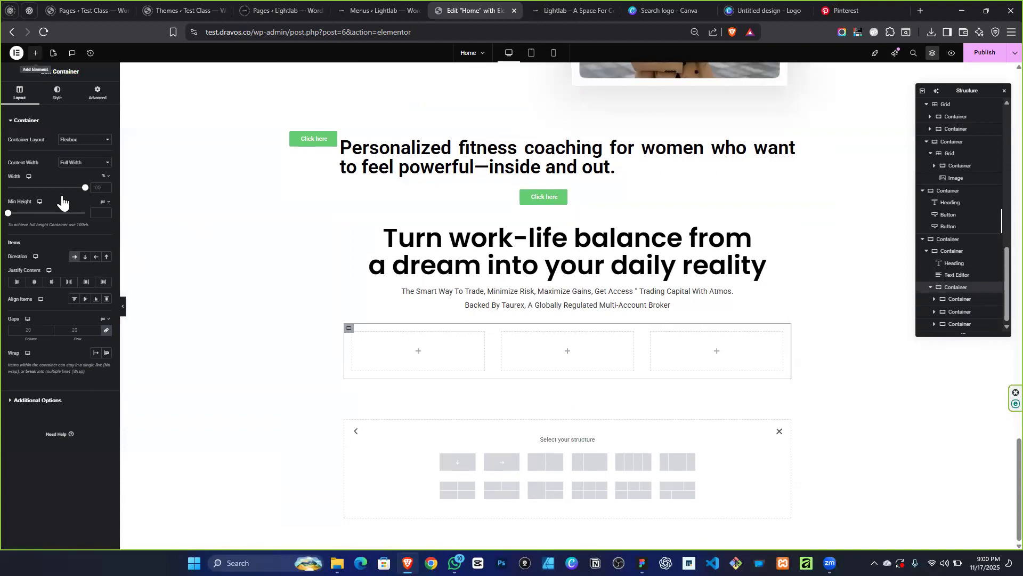
drag(33, 372, 406, 341)
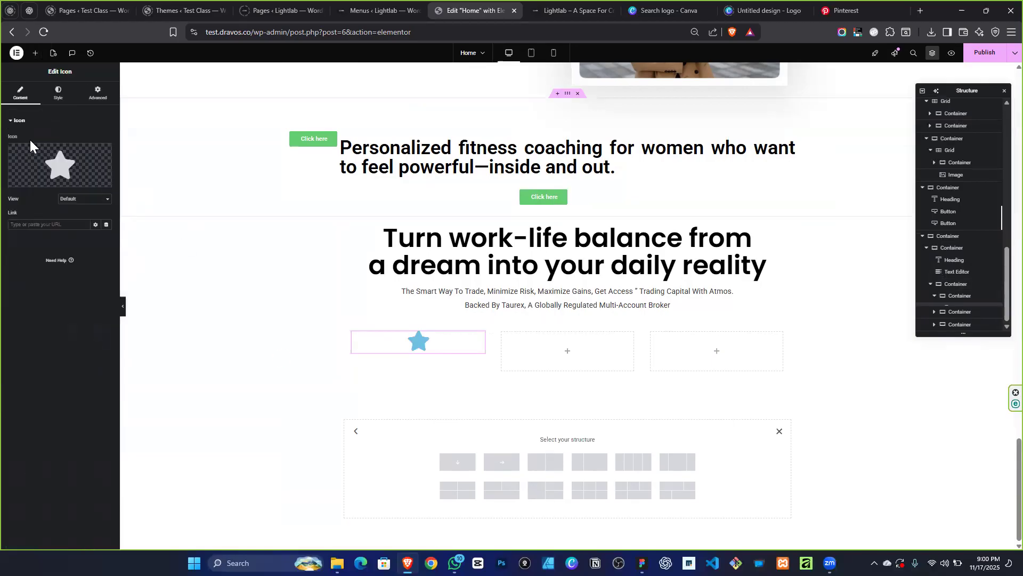
click(35, 53)
drag(36, 230, 426, 352)
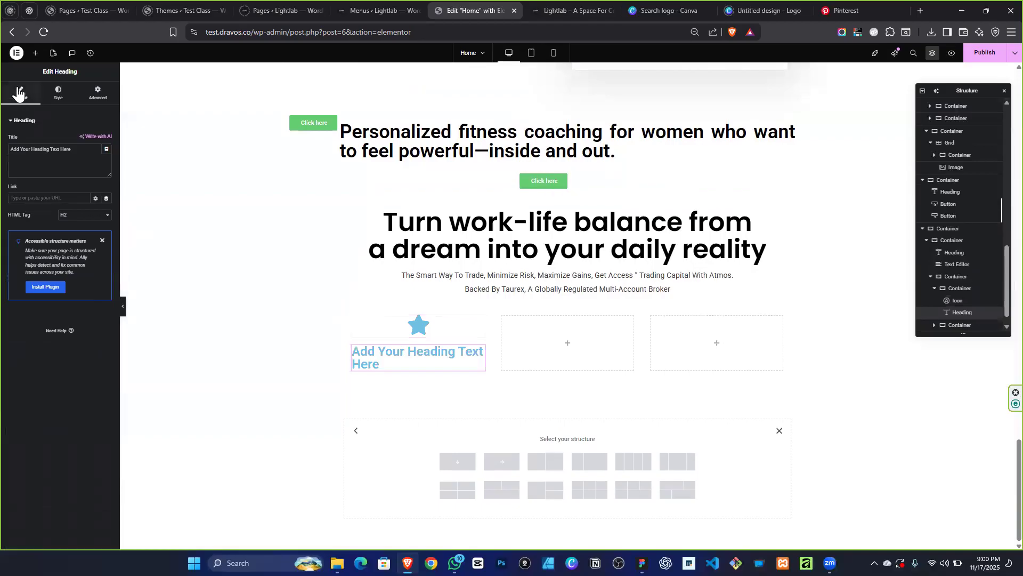
click(35, 54)
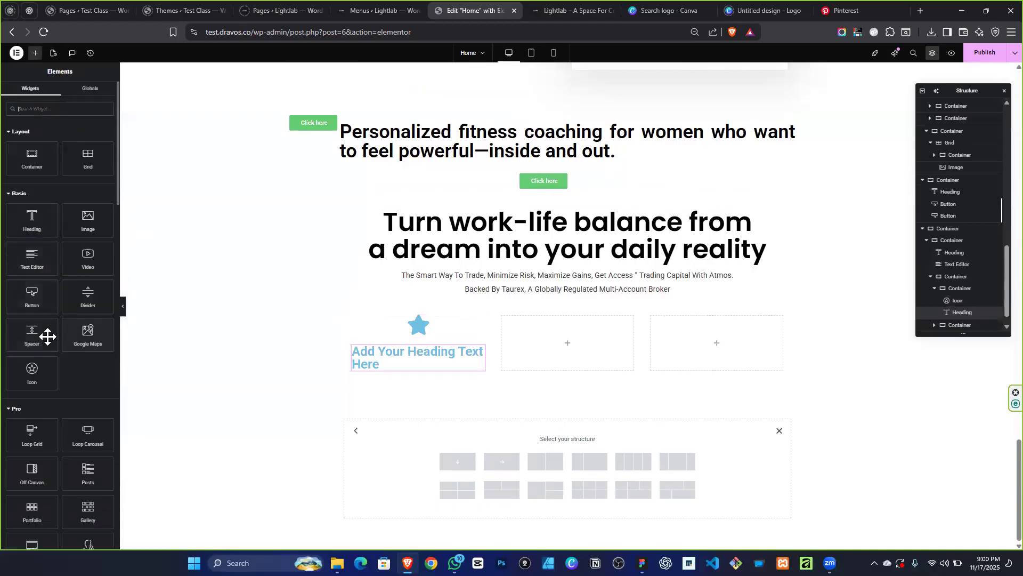
drag(32, 256, 375, 370)
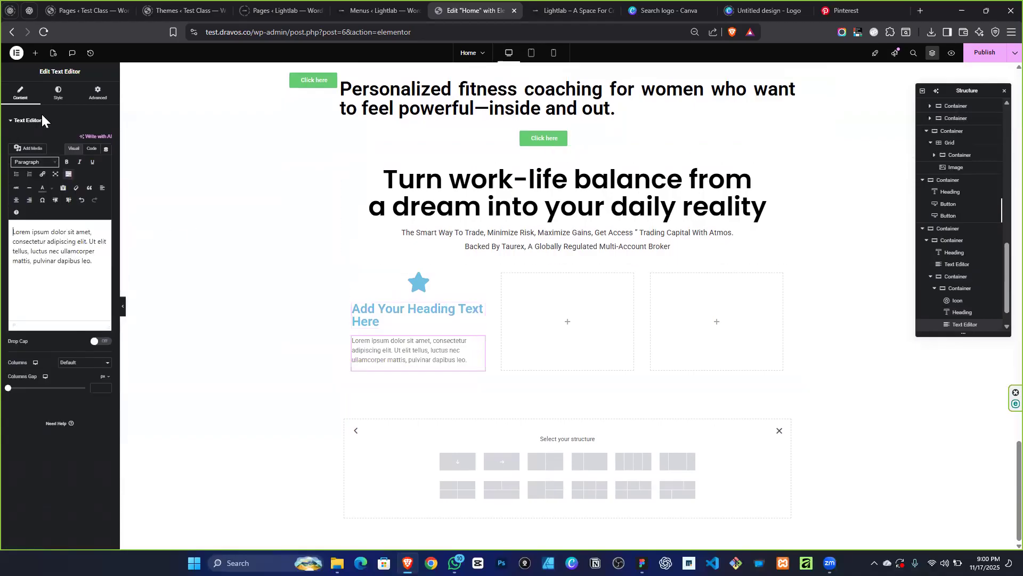
Add an Icon Box widget to the second nested container and set its icon position to top.
click(35, 55)
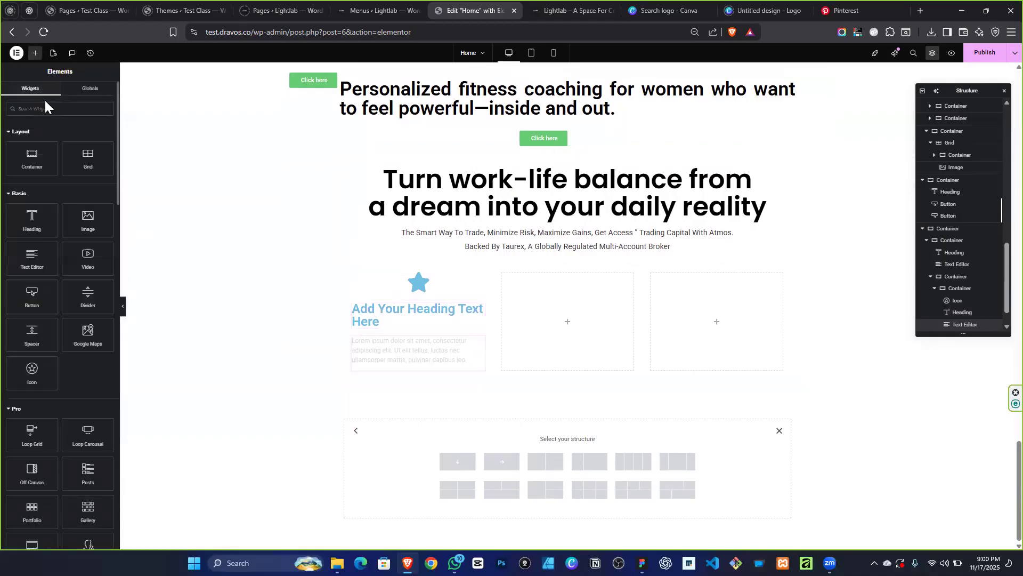
text(icon)
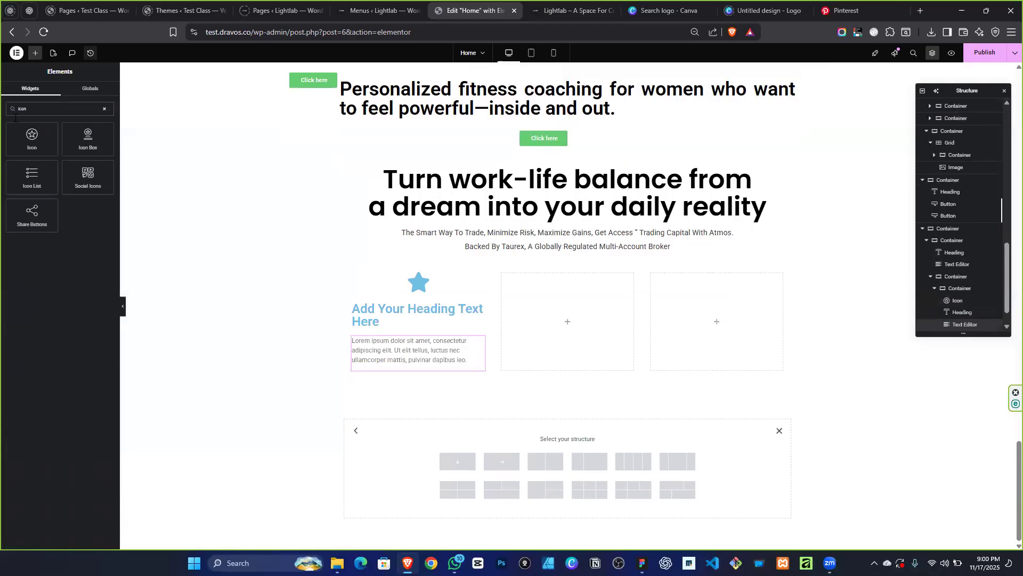
drag(80, 136, 575, 320)
click(58, 95)
click(74, 141)
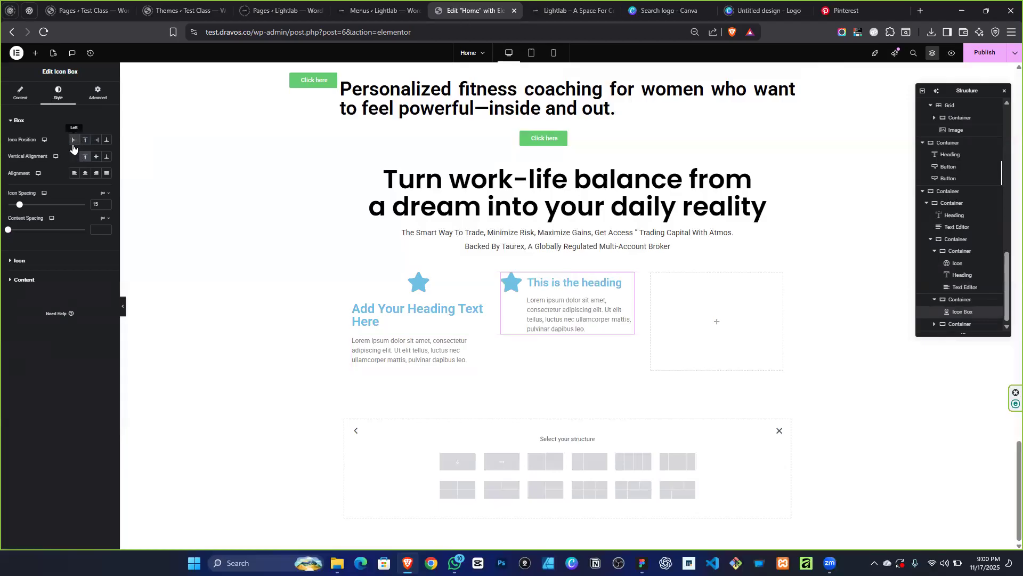
click(86, 141)
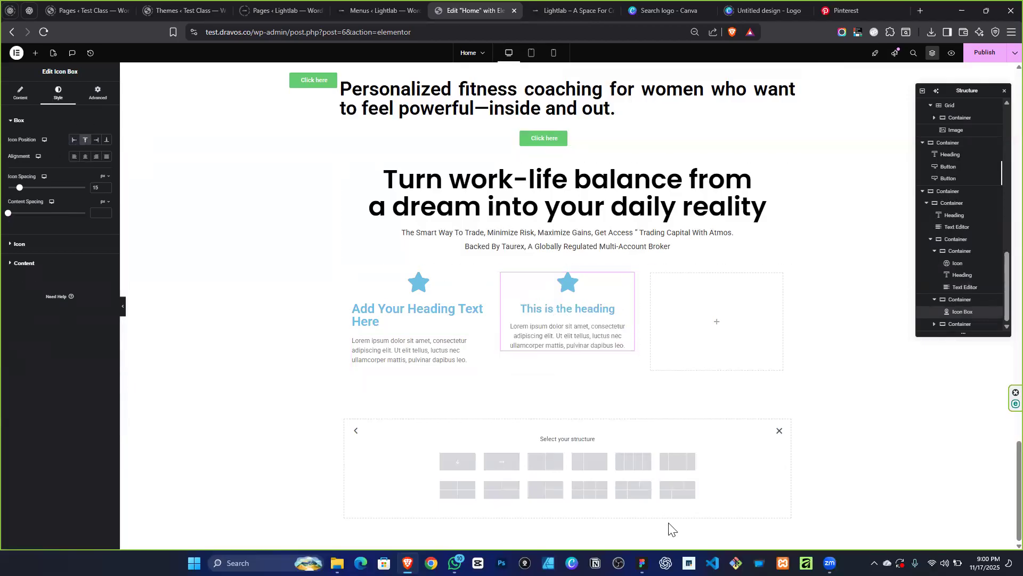
Check the feature cards in the Figma design and open the icon library for the first card's star icon.
key(alt+Tab)
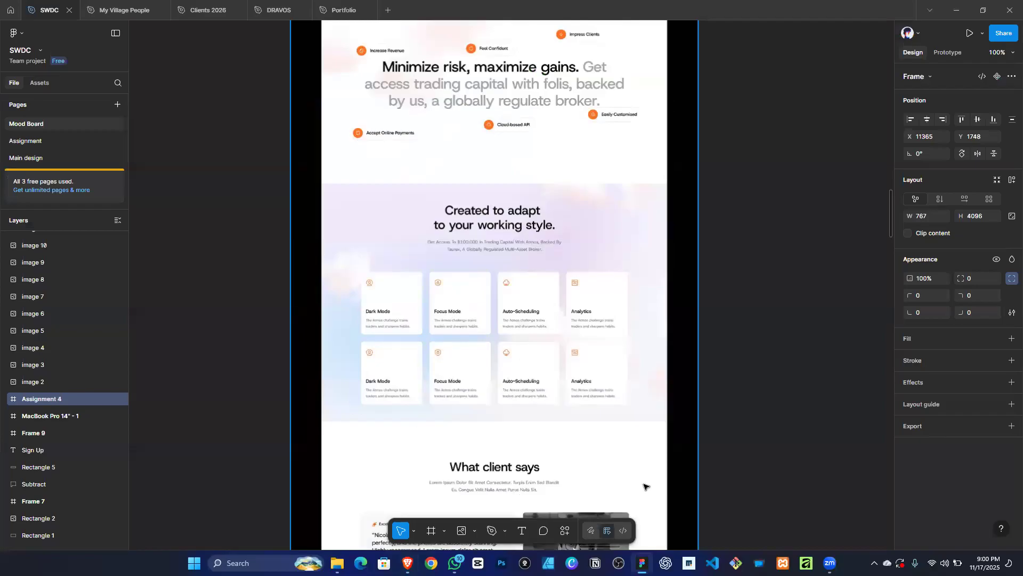
key(alt+Tab)
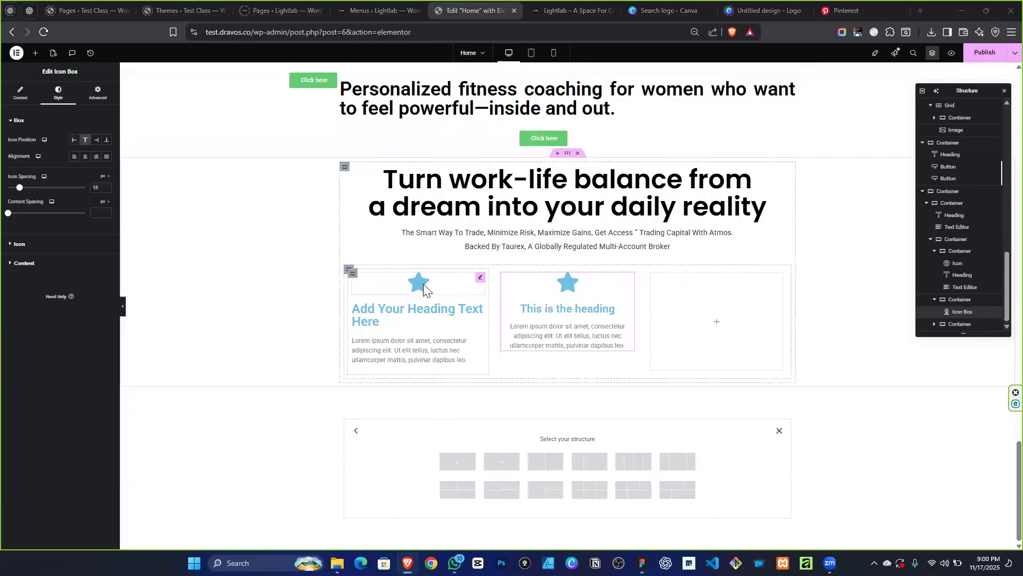
click(423, 283)
click(56, 102)
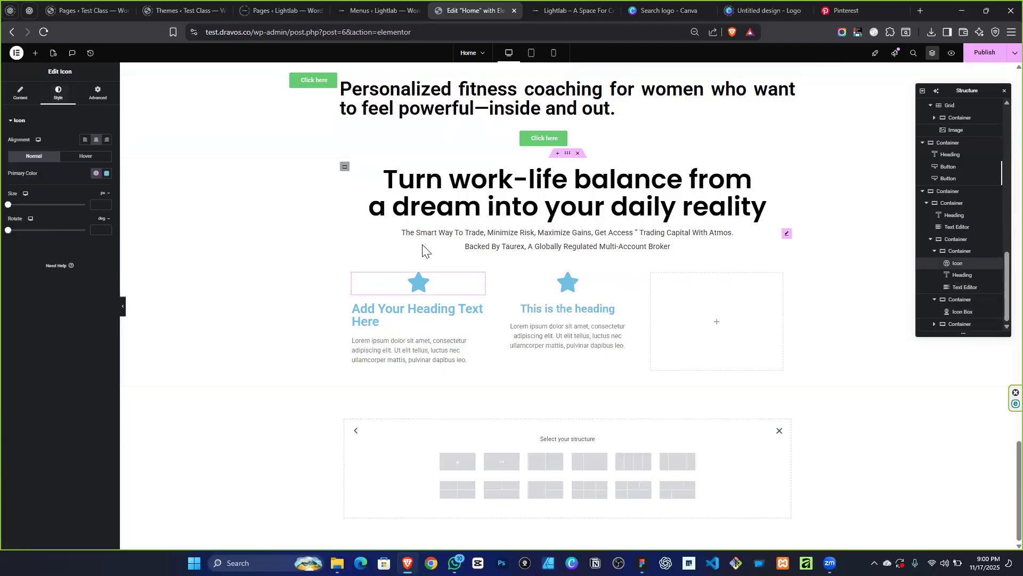
click(21, 94)
click(55, 184)
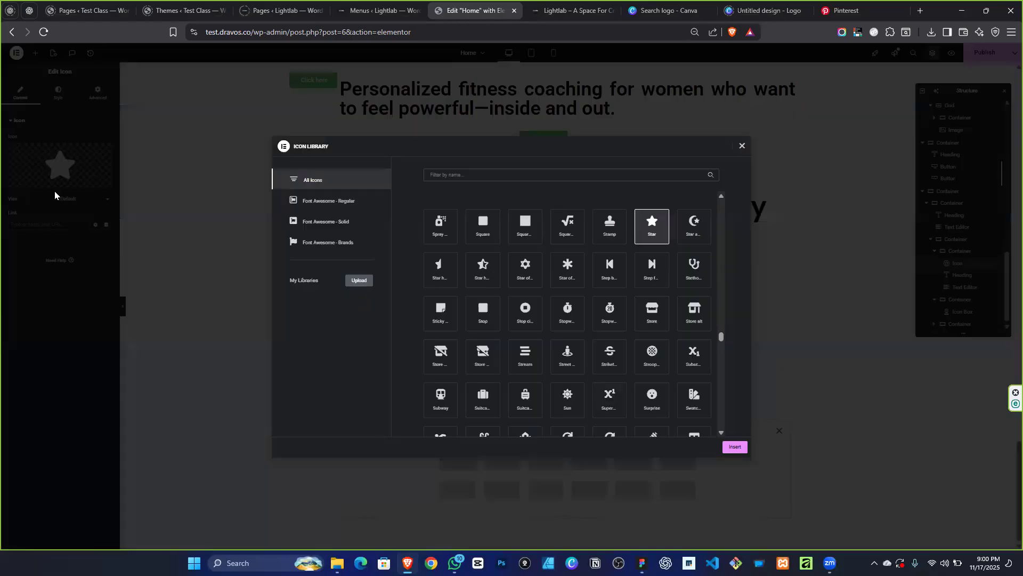
Filter the icon library by "targe" and by "poi", clearing the filter after each search.
click(517, 174)
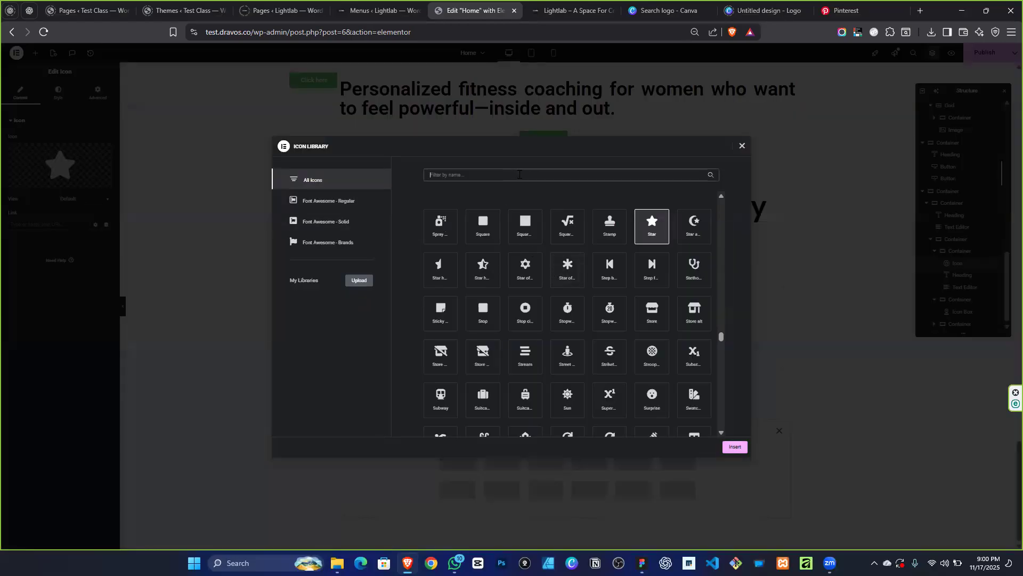
text(targe)
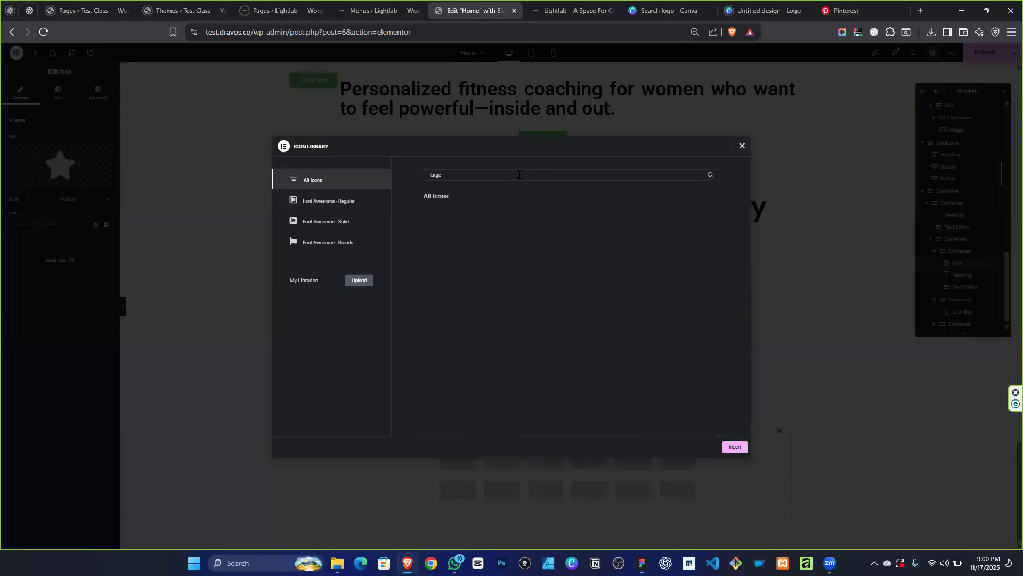
key(BackSpace)
key(BackSpace)
key(BackSpace)
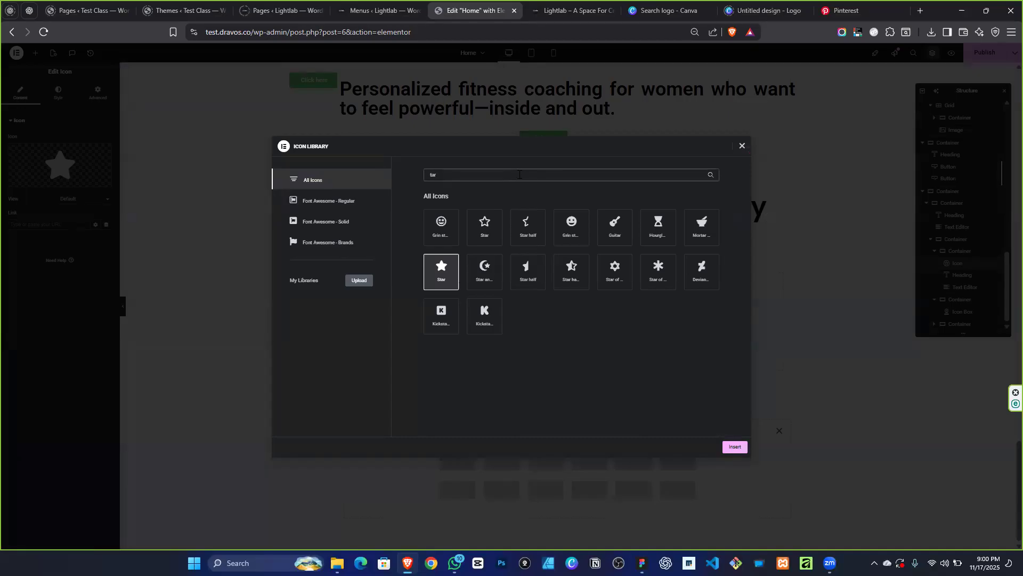
key(BackSpace)
key(BackSpace)
key(BackSpace)
text(poi)
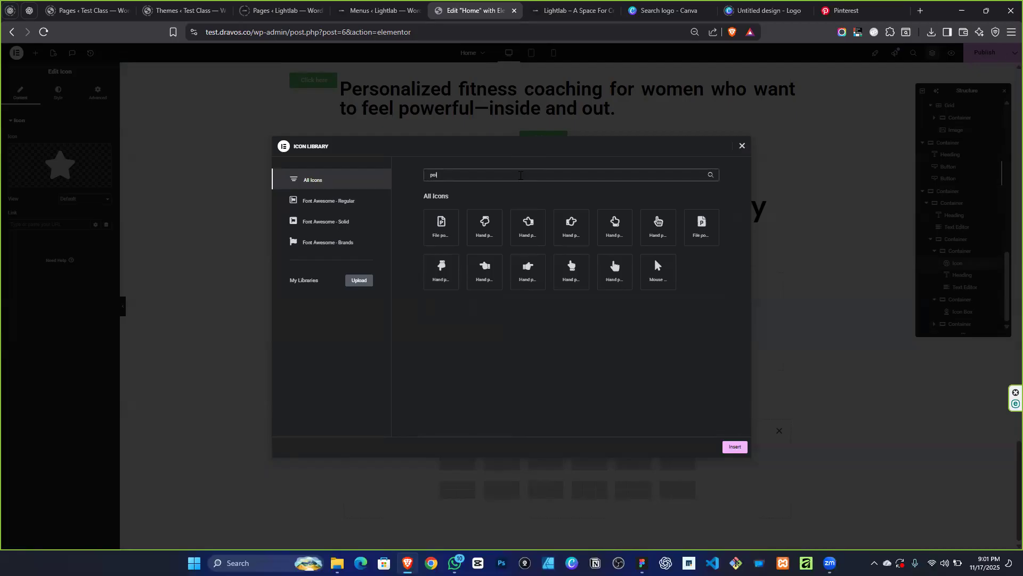
key(BackSpace)
key(BackSpace)
key(BackSpace)
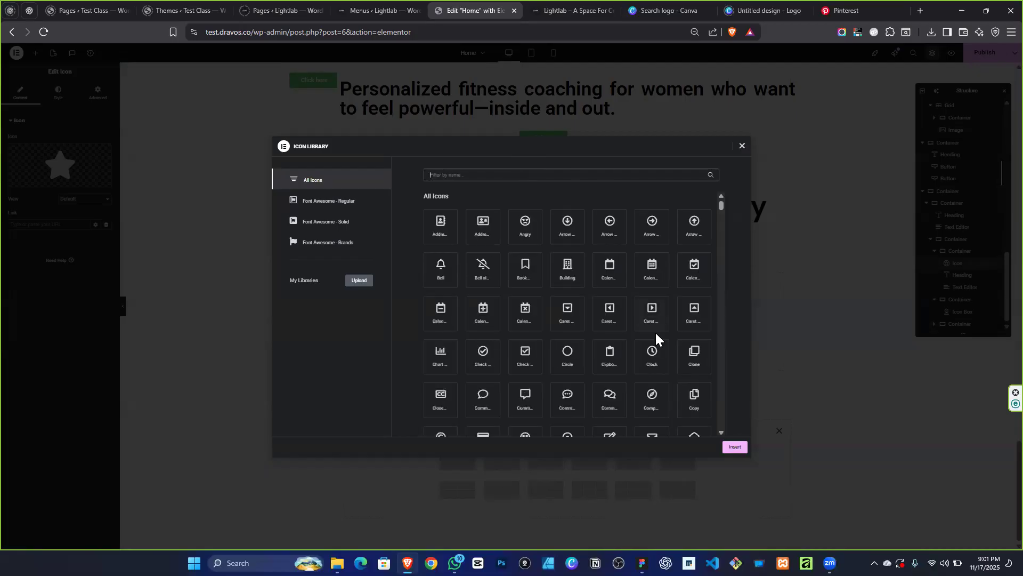
Replace the first card's star with the Archive icon from the full icon list.
scroll(658, 335, down, 10)
scroll(664, 337, up, 10)
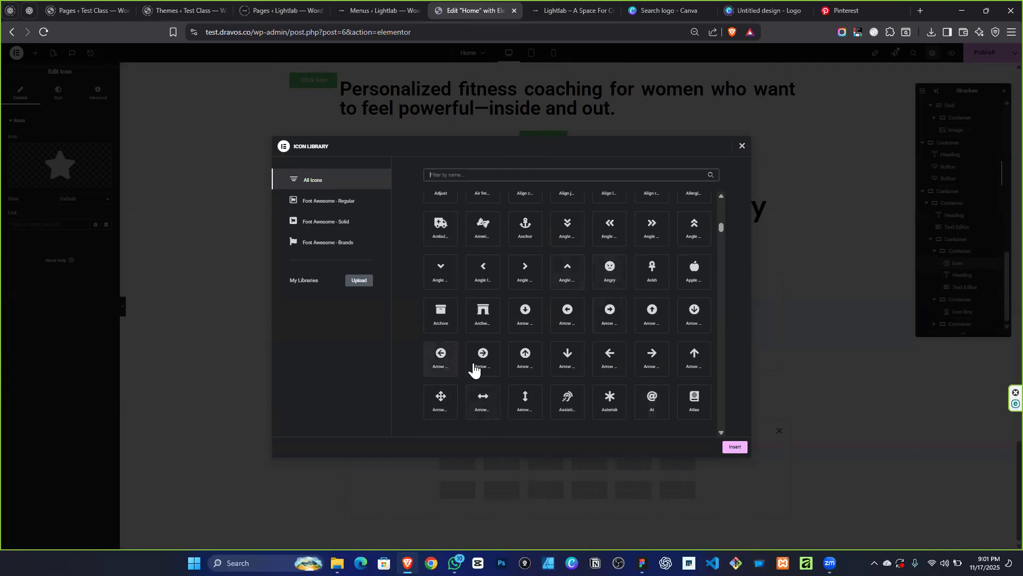
click(440, 316)
click(736, 448)
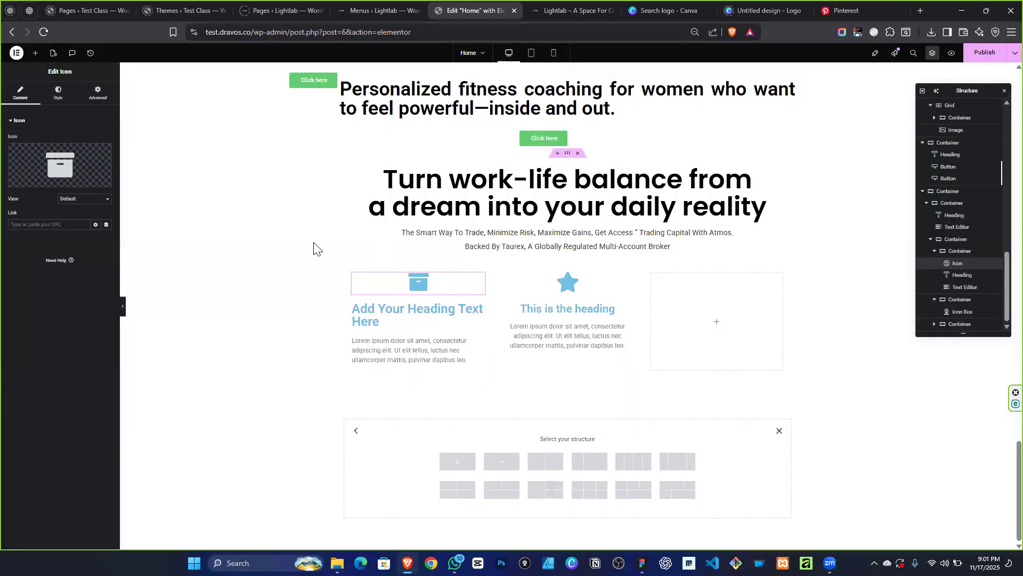
Try the Framed view on the first card's icon and switch it to the Stacked view.
click(70, 200)
click(72, 201)
click(72, 200)
click(70, 237)
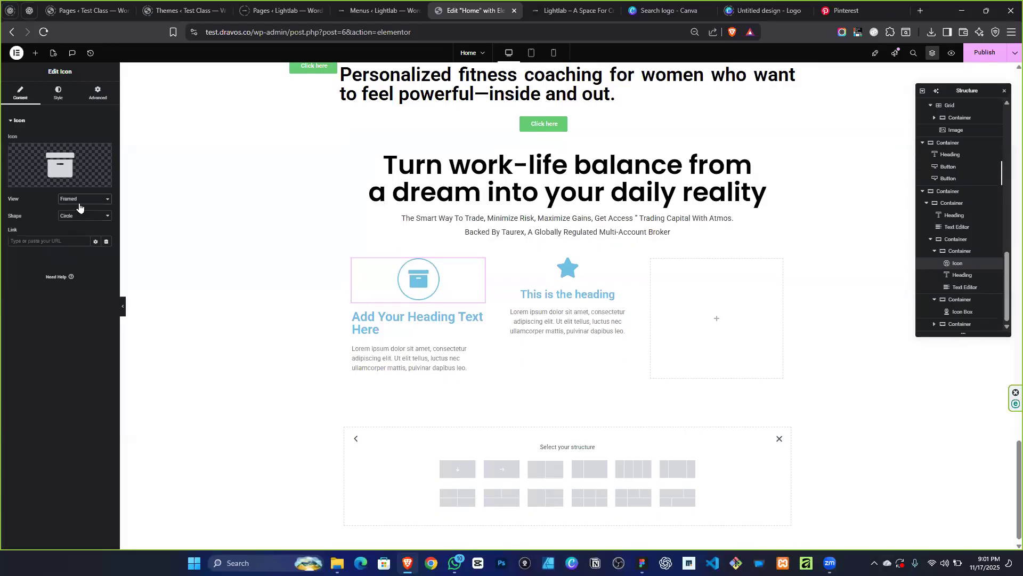
click(84, 203)
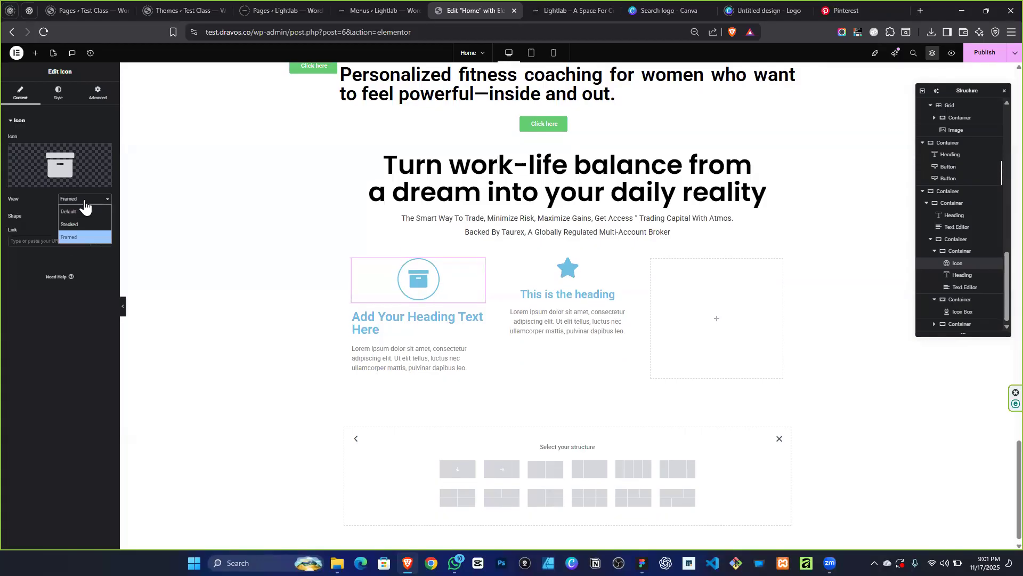
click(70, 223)
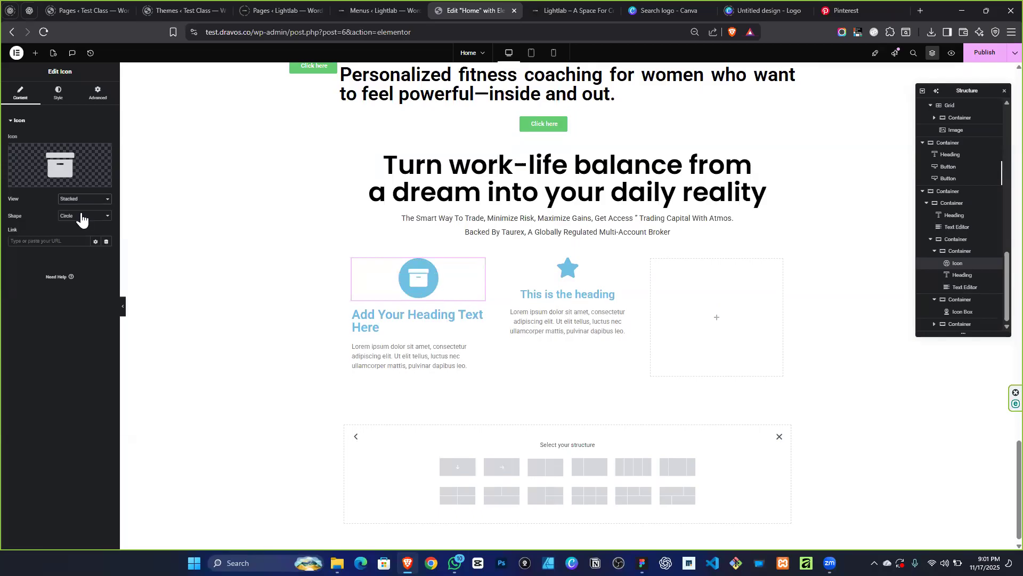
Give the first card's icon the dark purple global primary color and set its size to 27 px.
click(65, 102)
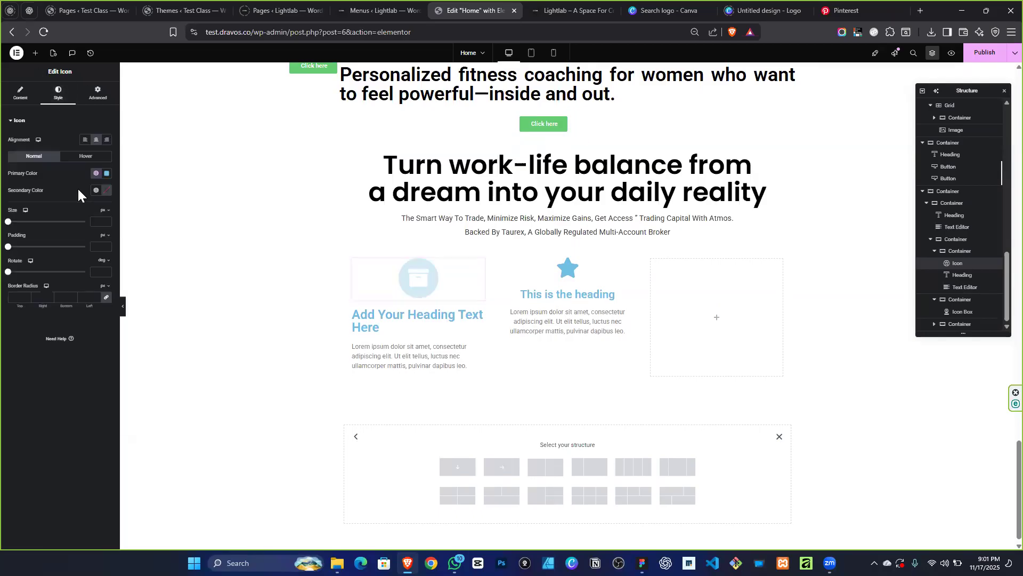
click(96, 173)
click(80, 306)
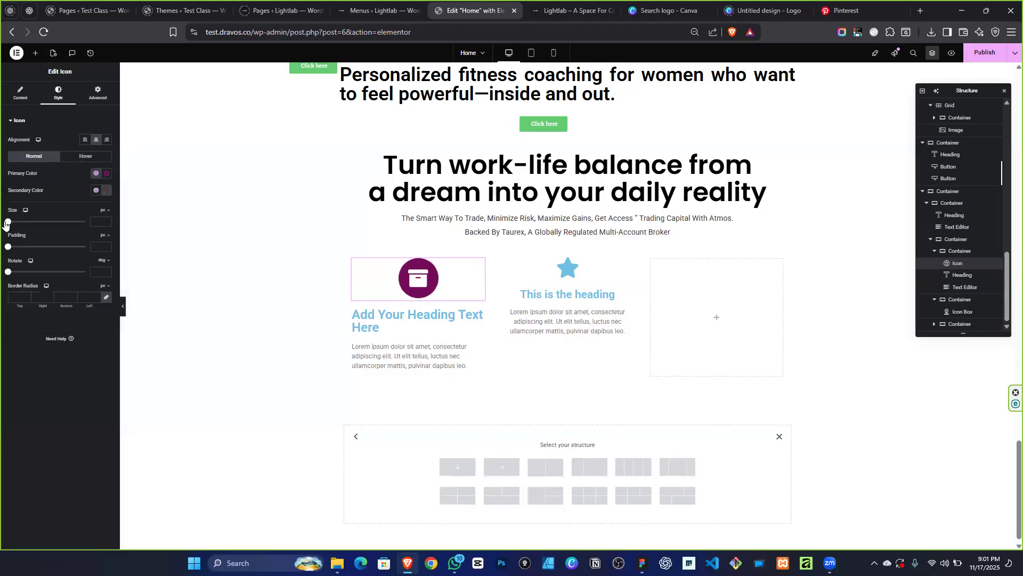
drag(7, 222, 13, 222)
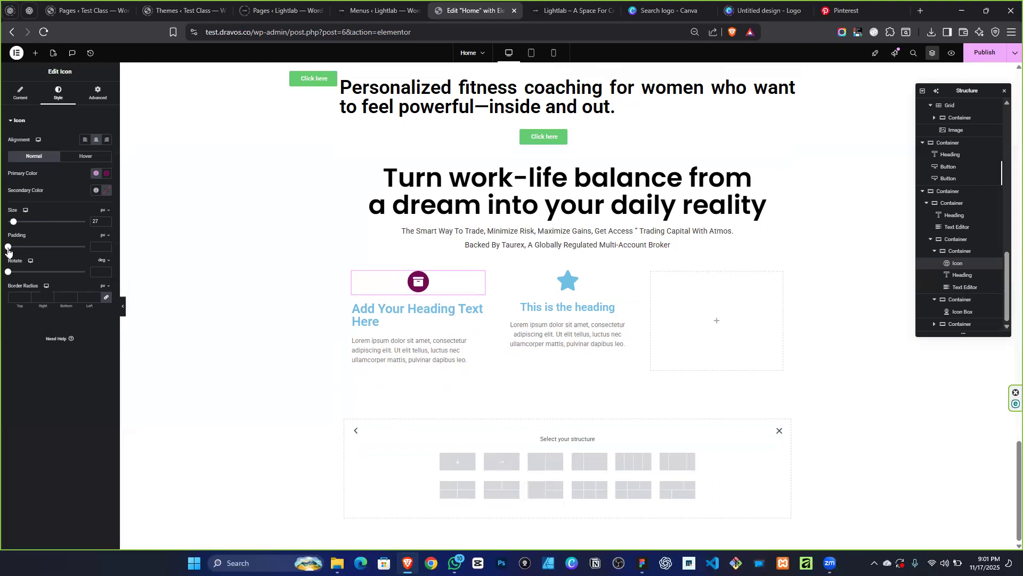
Set the padding inside the first card's icon circle to 16 px.
click(11, 248)
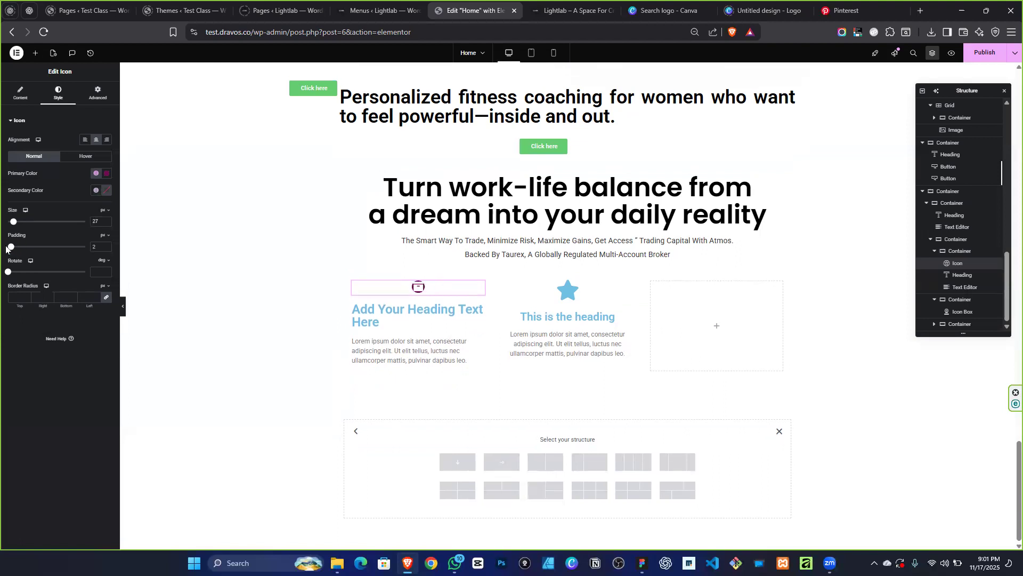
drag(11, 248, 13, 248)
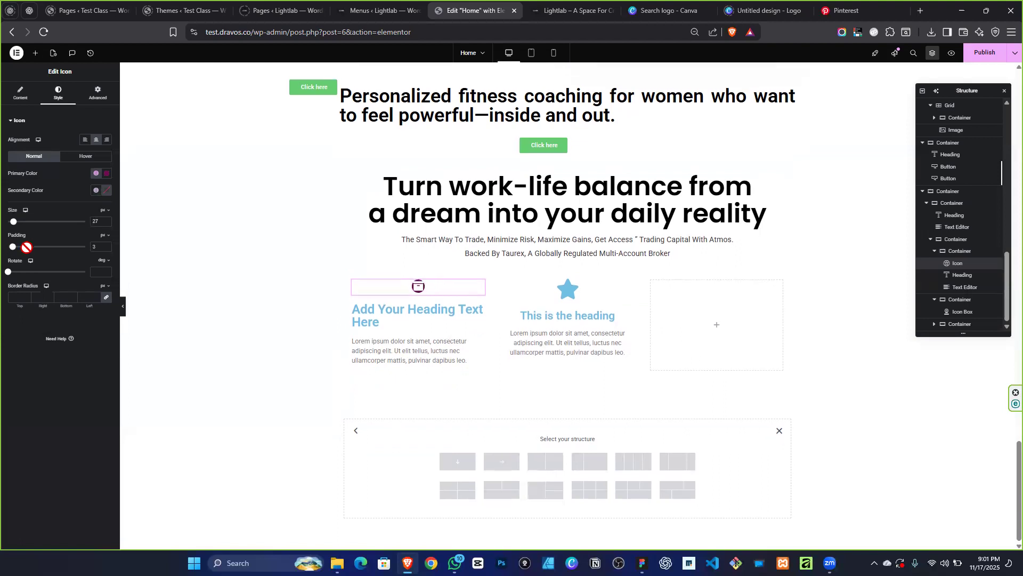
drag(12, 248, 15, 248)
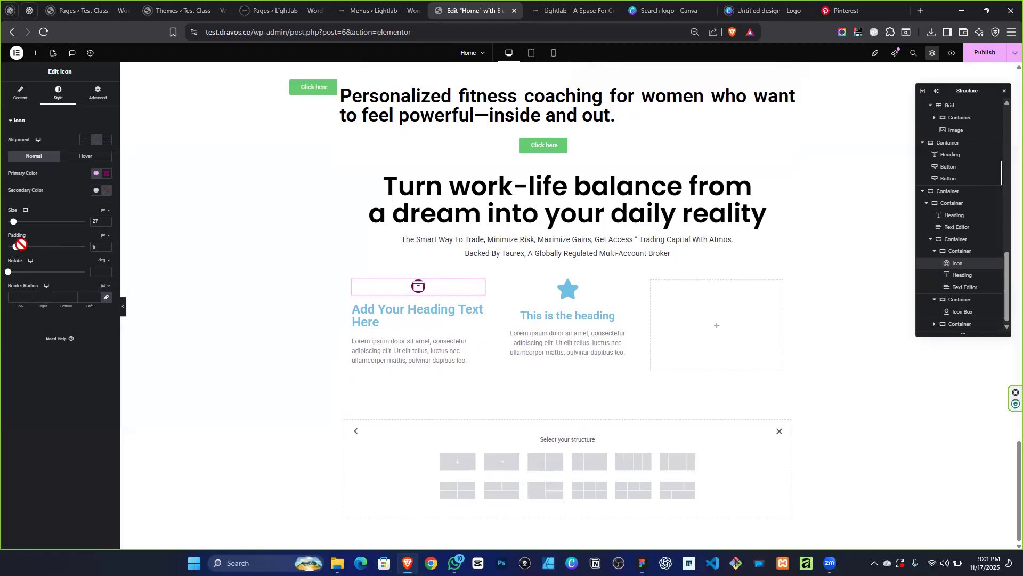
click(106, 245)
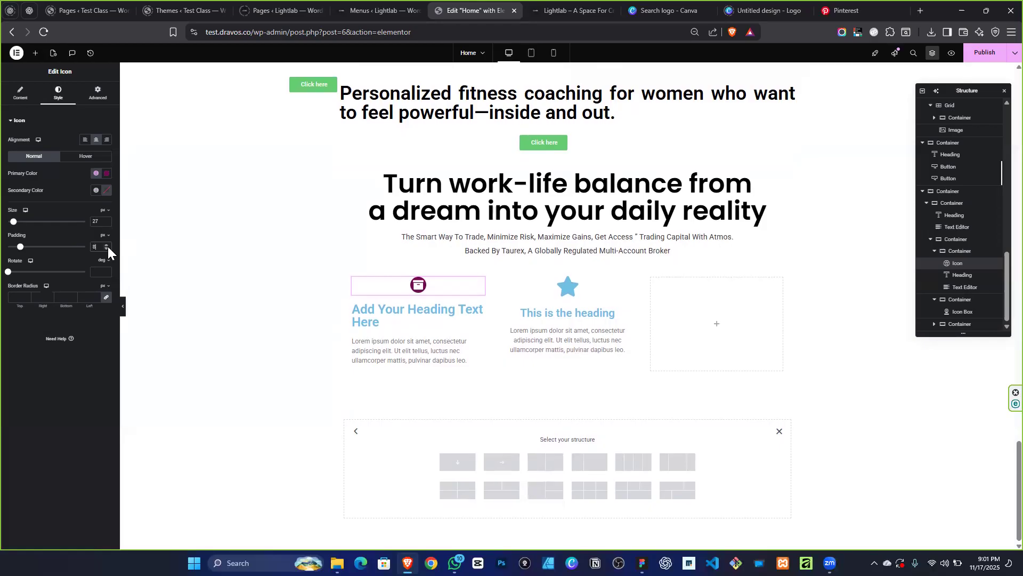
click(108, 247)
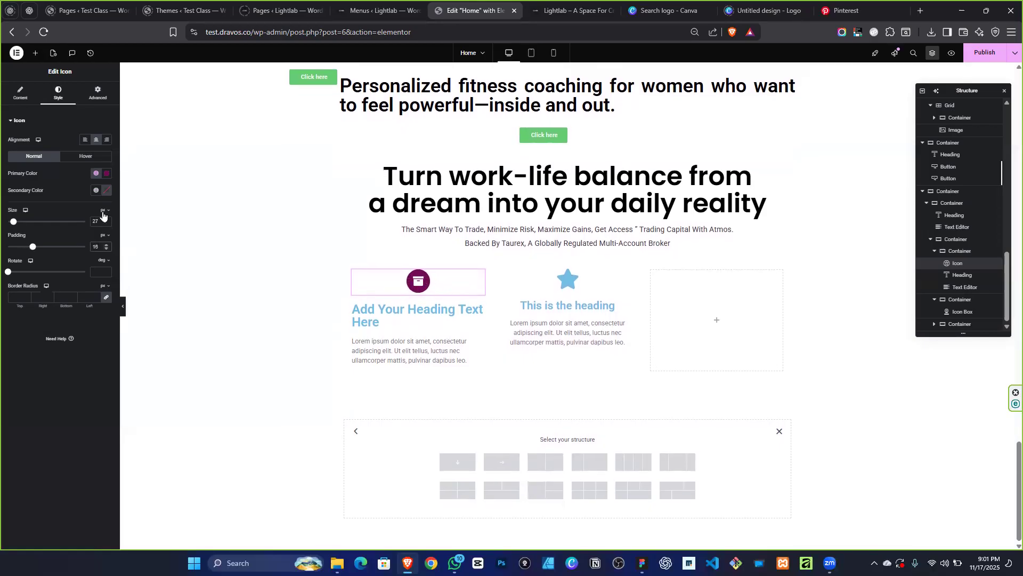
Set the first card's icon size to 21 px and align the icon left.
key(BackSpace)
text(1)
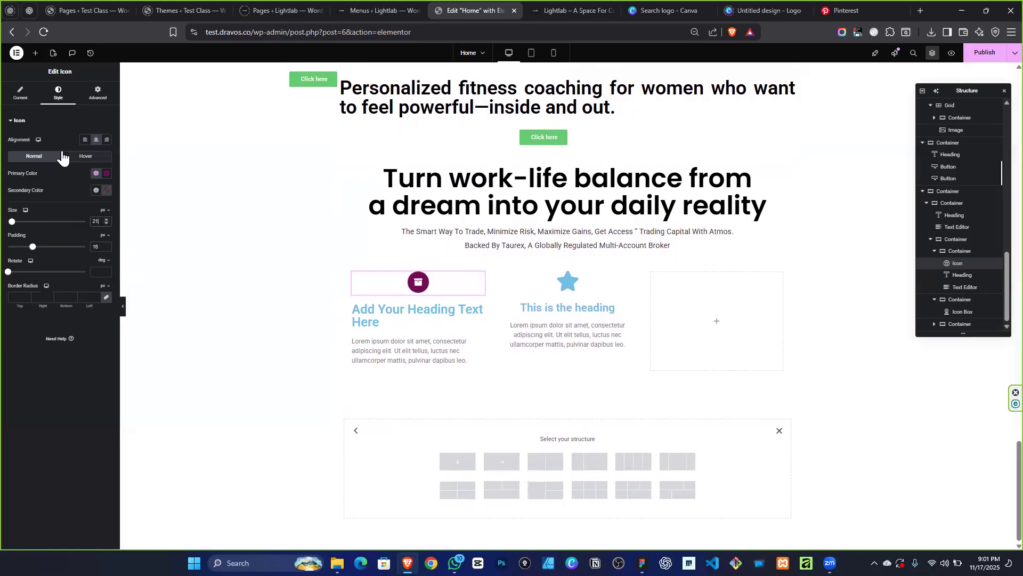
click(85, 140)
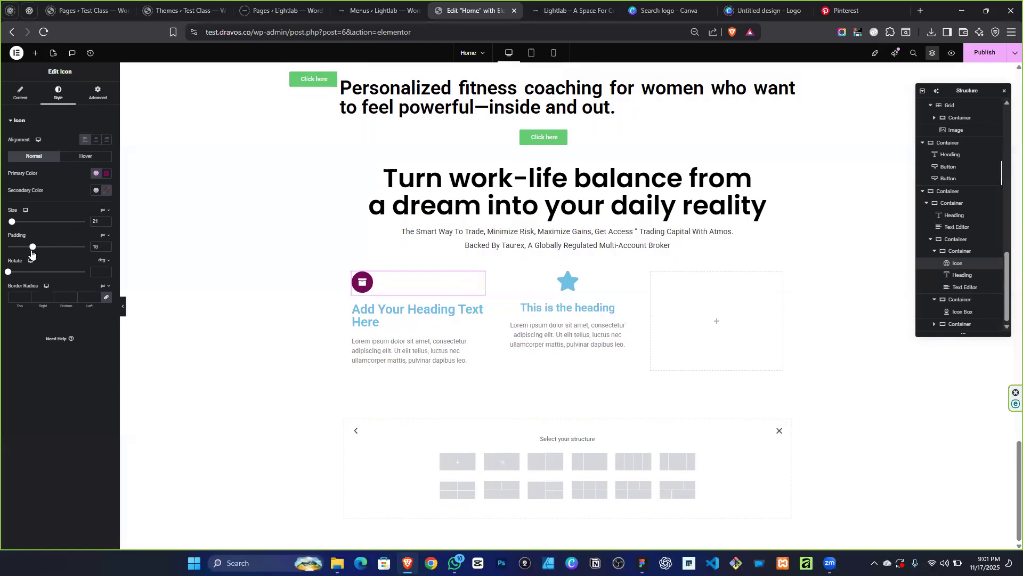
Change the first card's heading text to "Focus With me".
click(391, 309)
triple_click(47, 152)
text(Focus)
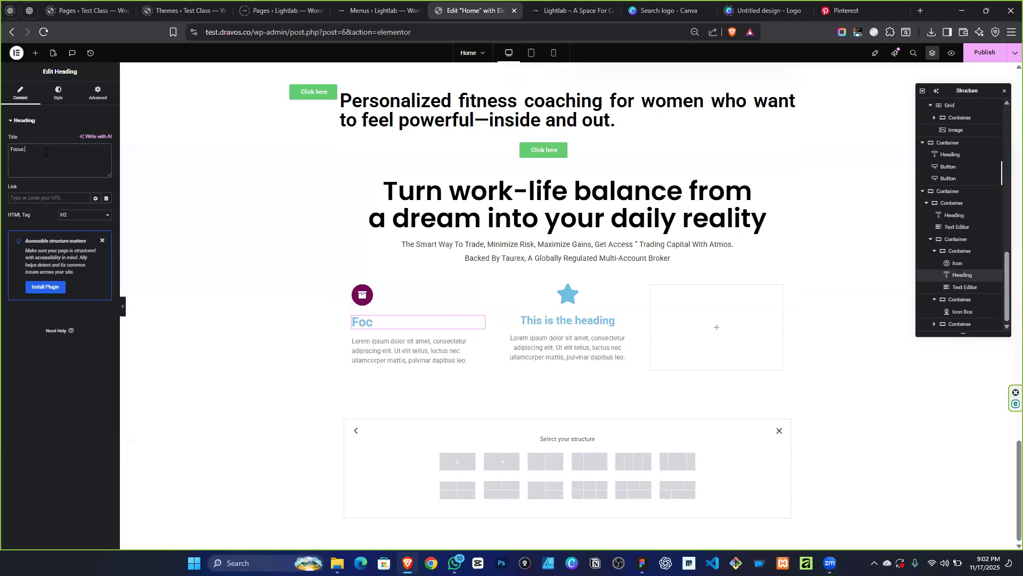
text( With me)
Replace the first card's placeholder text with "Backed By Taurex, A Globally Regulated Multi-Account Broker", copied from the section's intro paragraph.
click(396, 361)
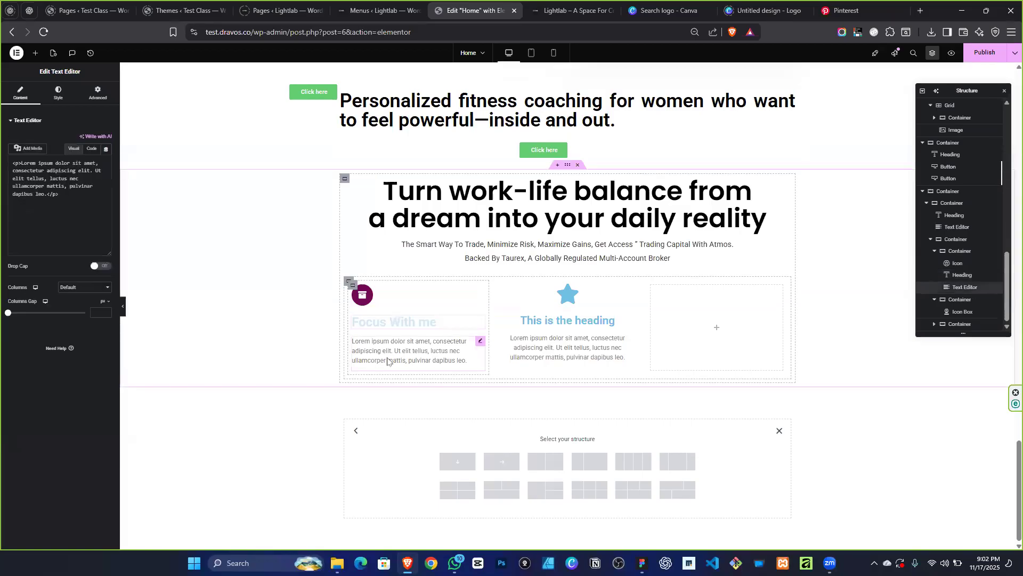
triple_click(98, 256)
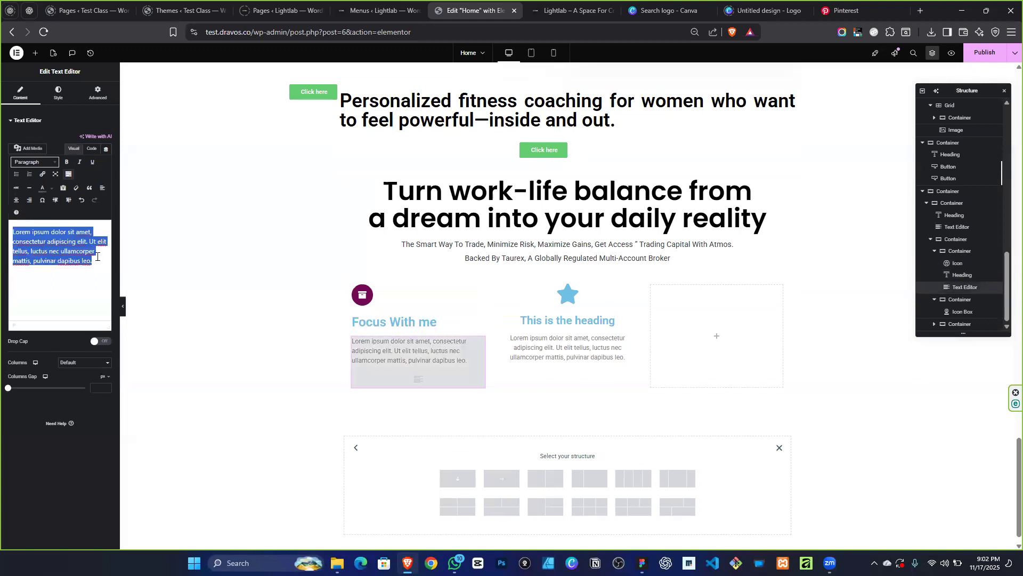
click(580, 254)
drag(99, 290, 8, 284)
key(ctrl+c)
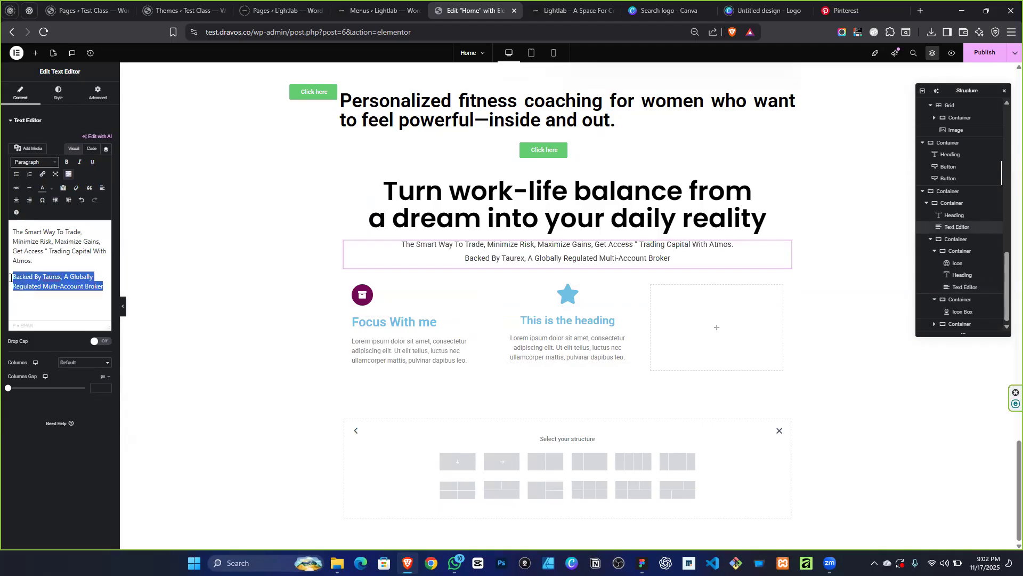
click(421, 352)
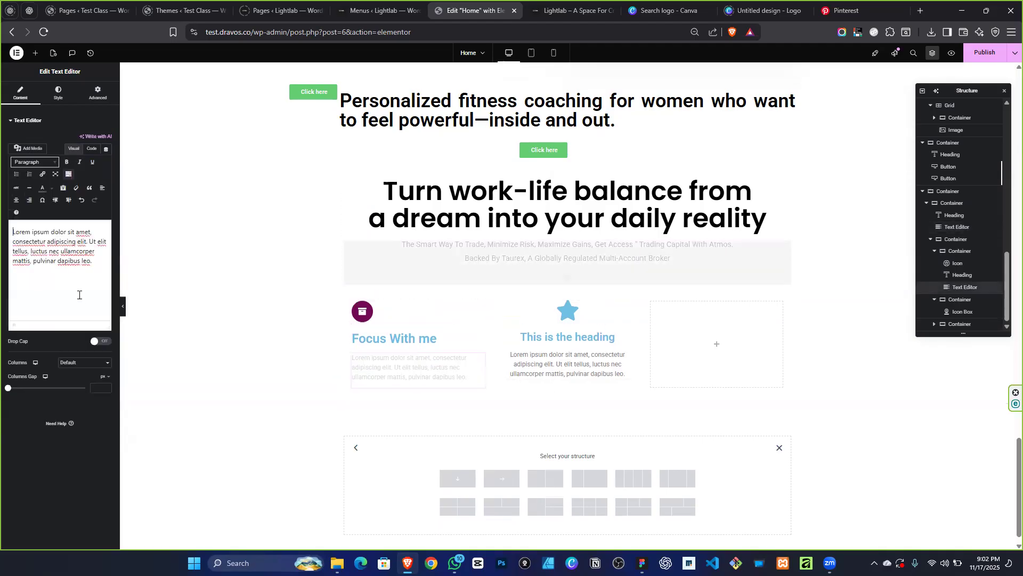
key(ctrl+a)
key(ctrl+v)
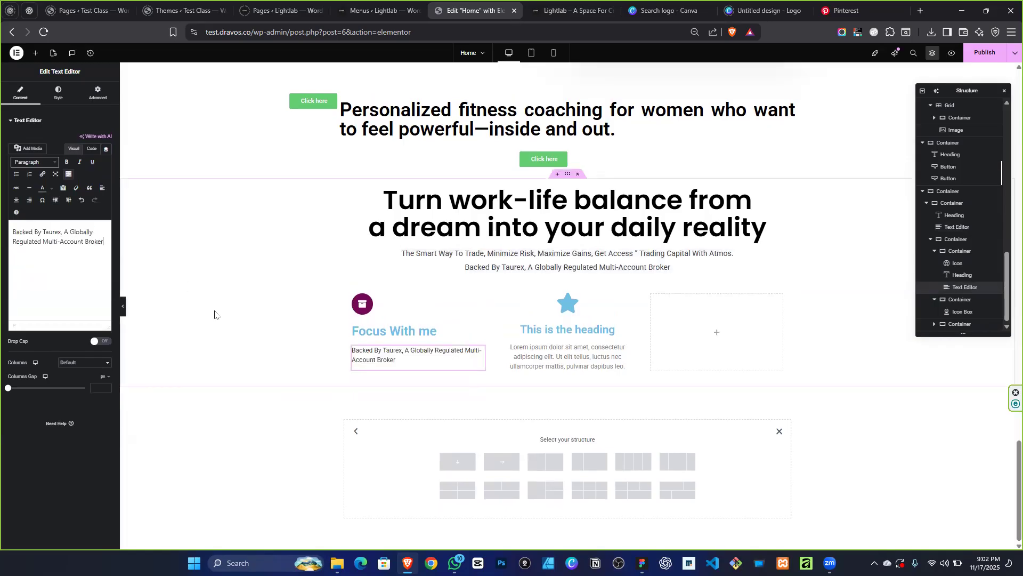
Set only the bottom padding of the first card's icon widget to 100 px.
click(436, 316)
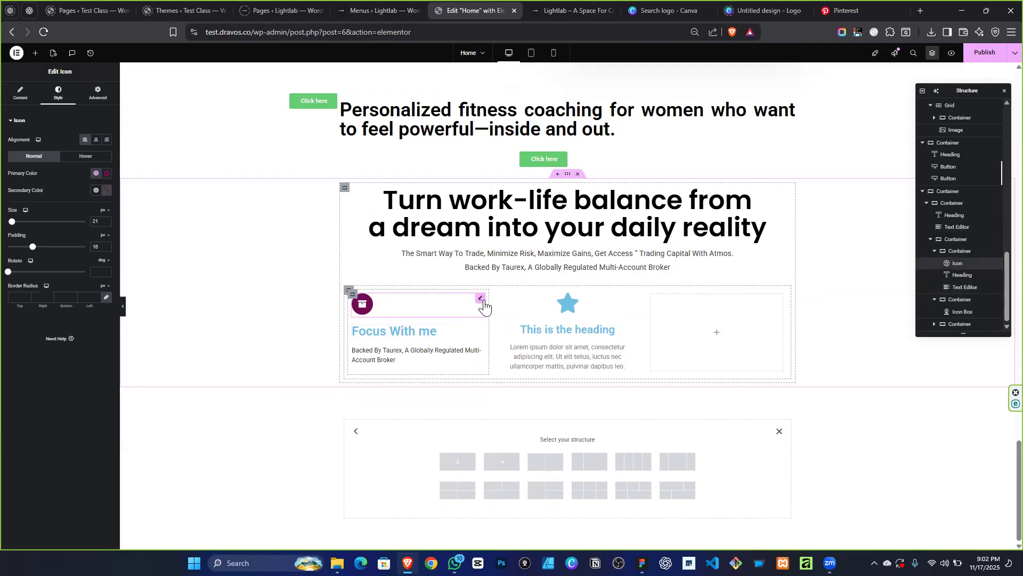
click(99, 92)
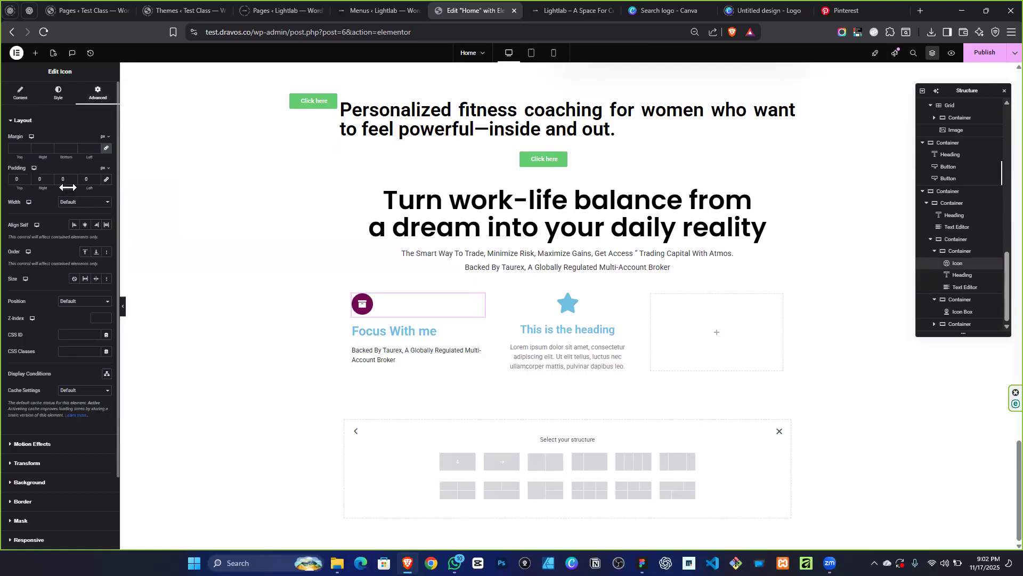
text(100)
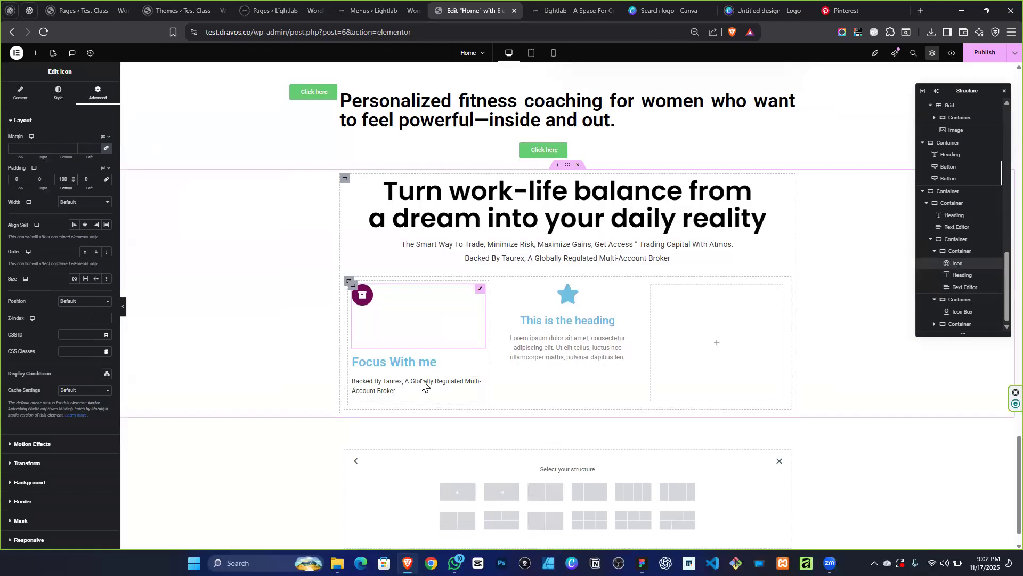
Give the first card's container a classic background in the global white color.
click(353, 287)
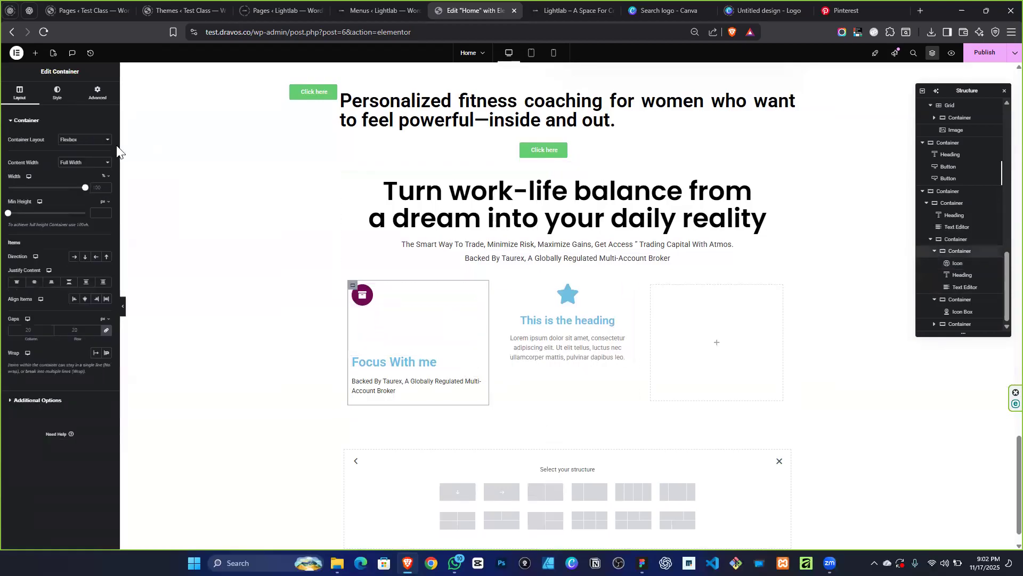
click(104, 95)
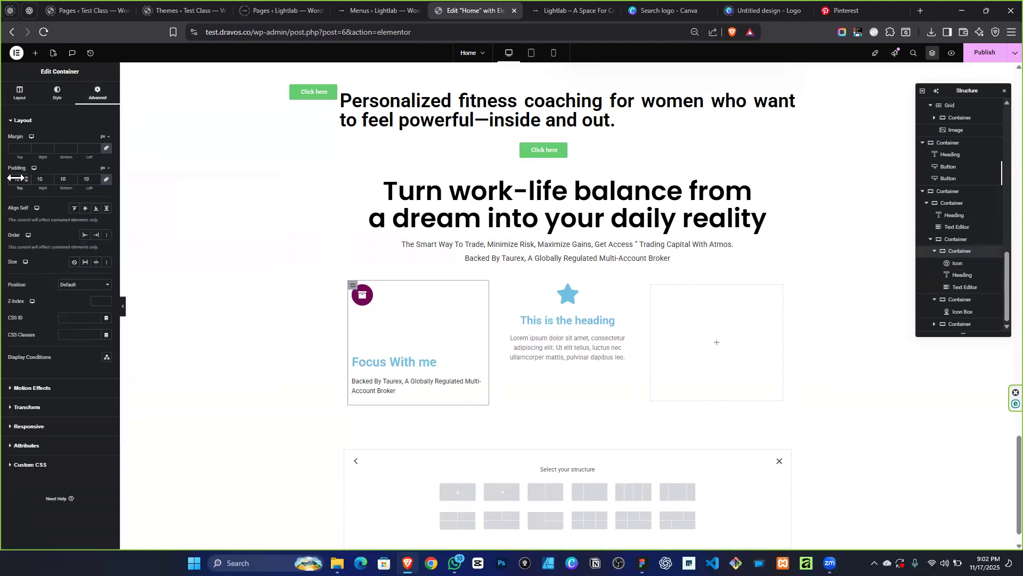
click(57, 93)
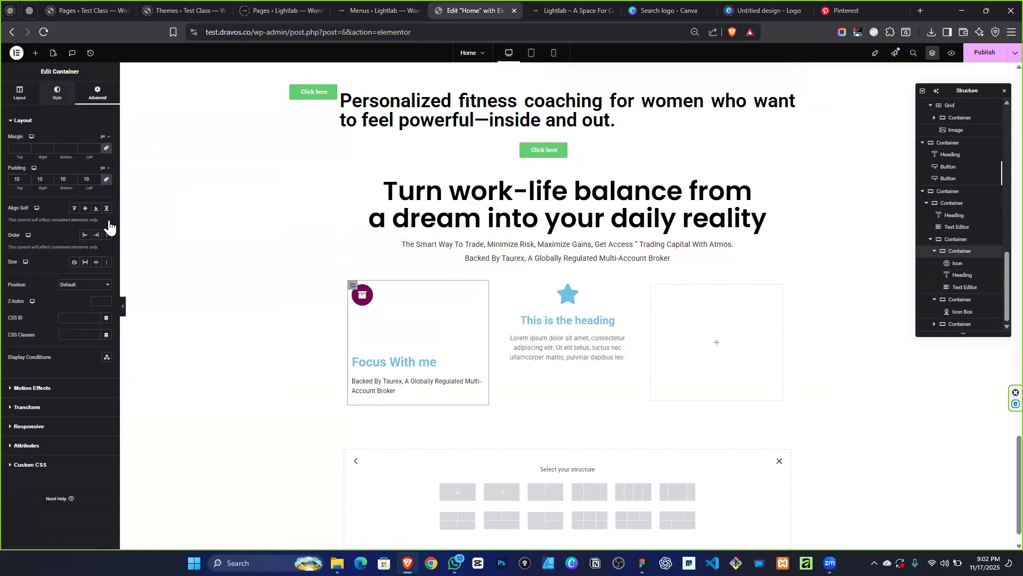
click(74, 156)
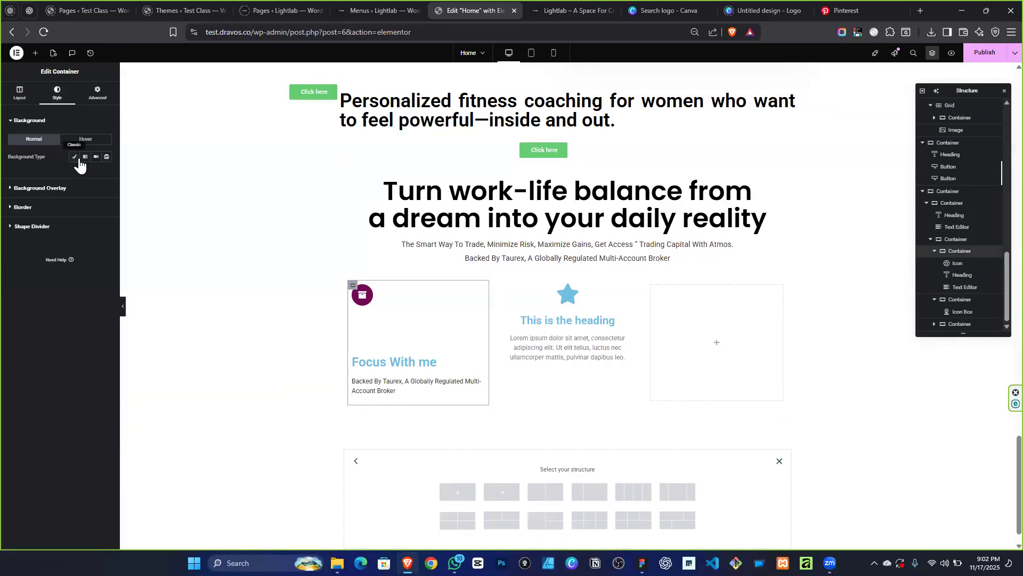
click(96, 174)
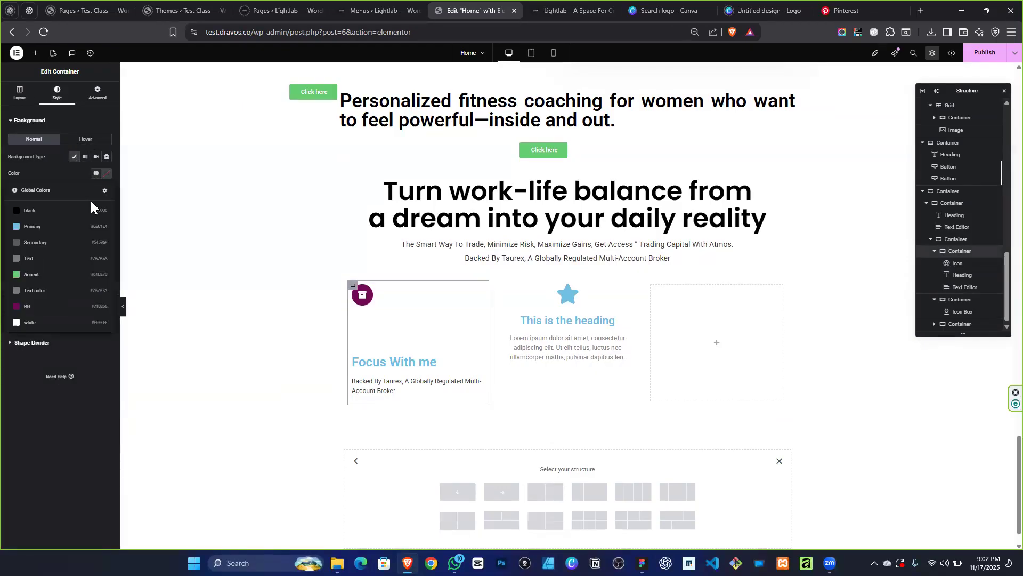
click(37, 321)
Change the "Focus With me" heading's text color to the global BG purple.
click(401, 363)
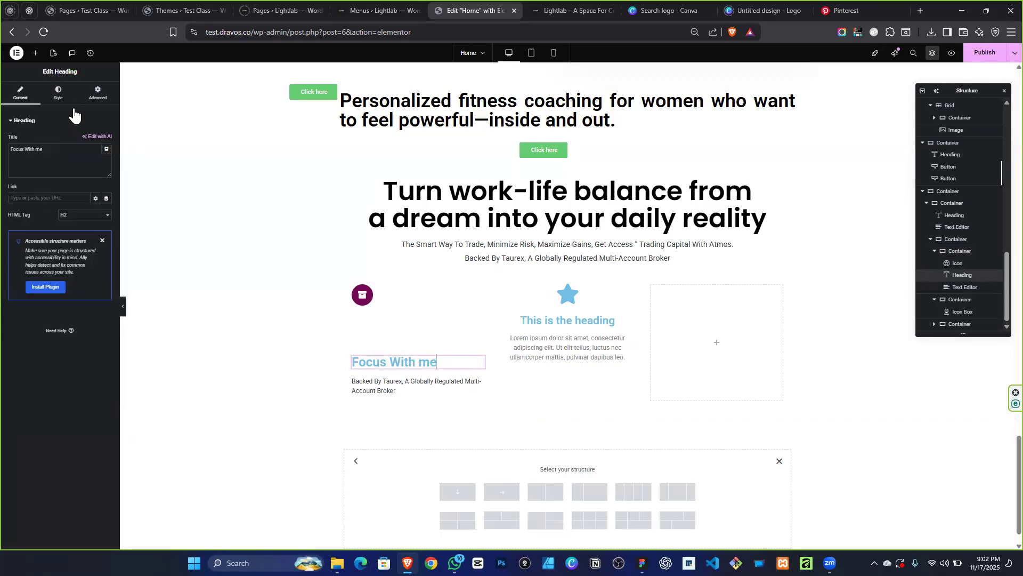
click(58, 94)
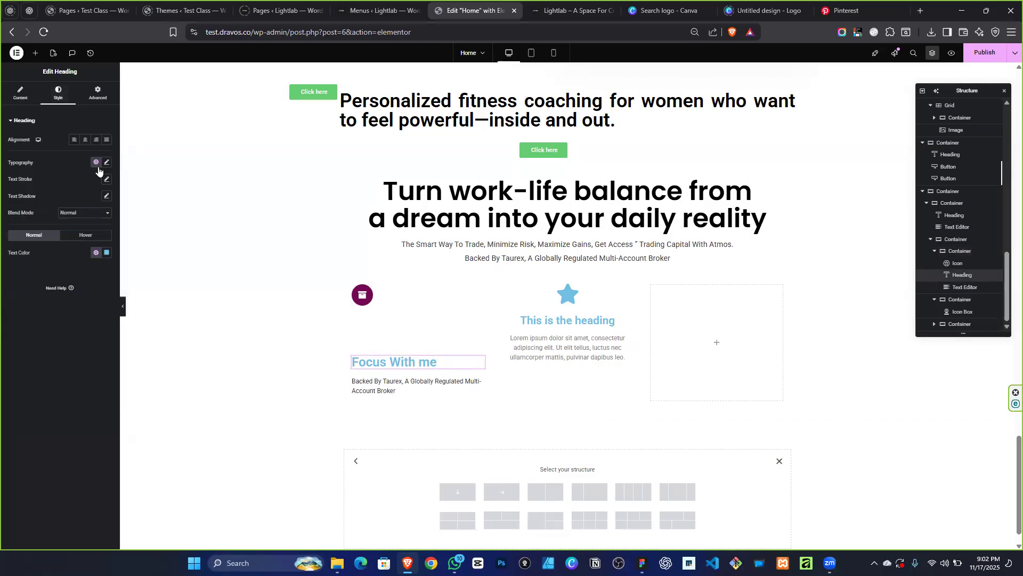
click(94, 254)
click(57, 378)
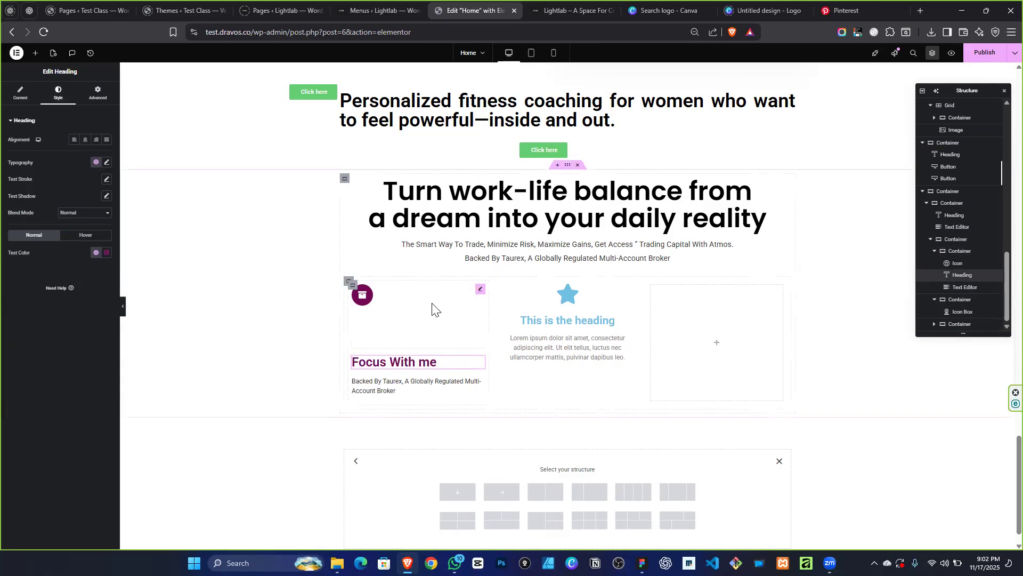
Set the blue-purple gradient image from the media library as the classic background of the whole "Turn work-life balance" section.
click(352, 284)
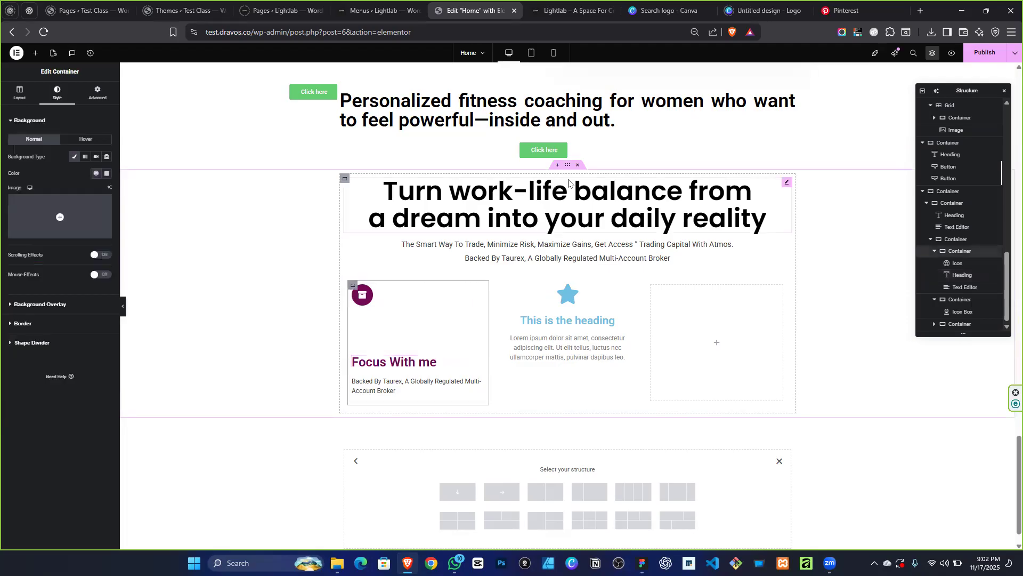
click(235, 234)
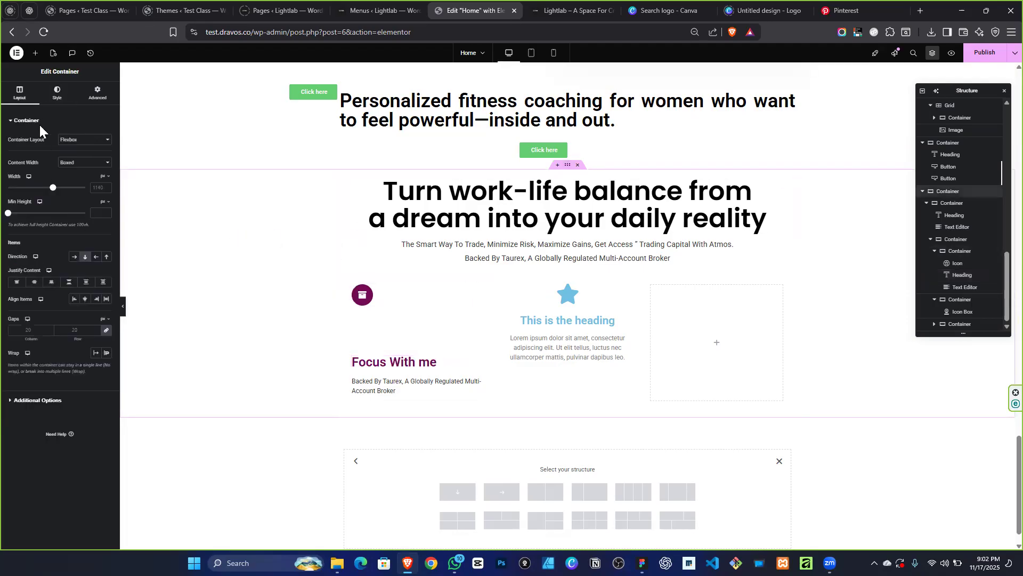
click(57, 94)
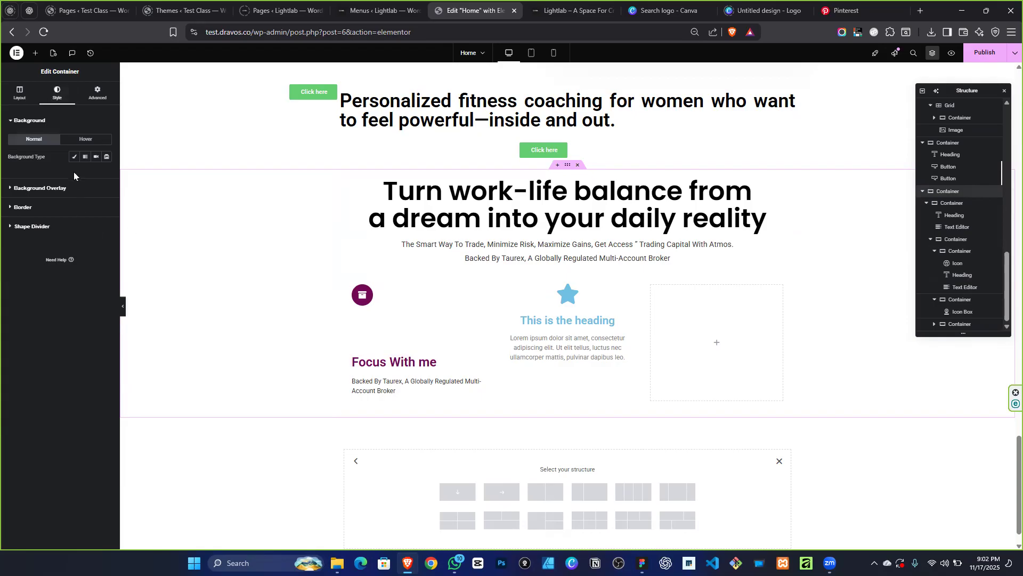
click(74, 157)
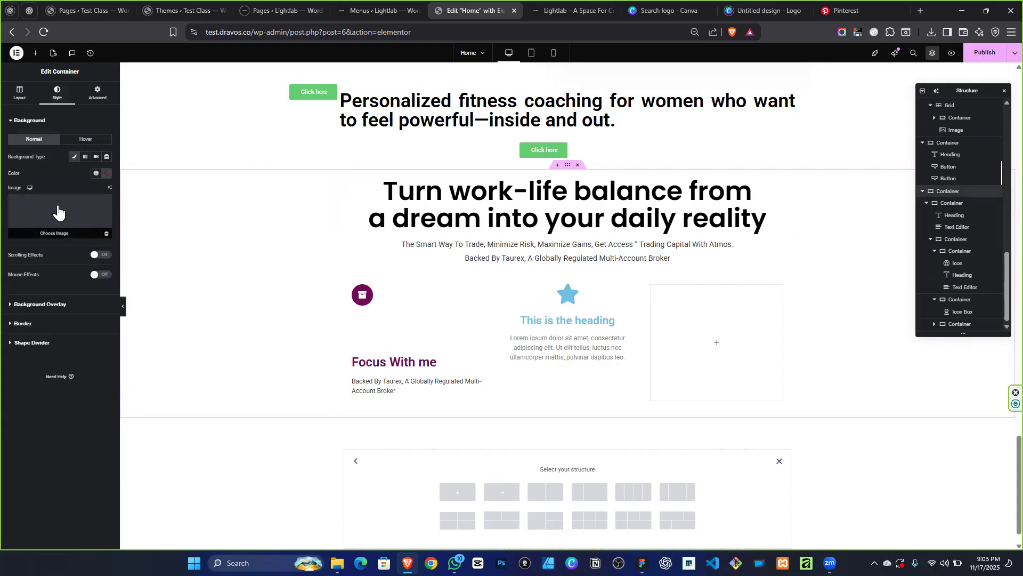
click(59, 218)
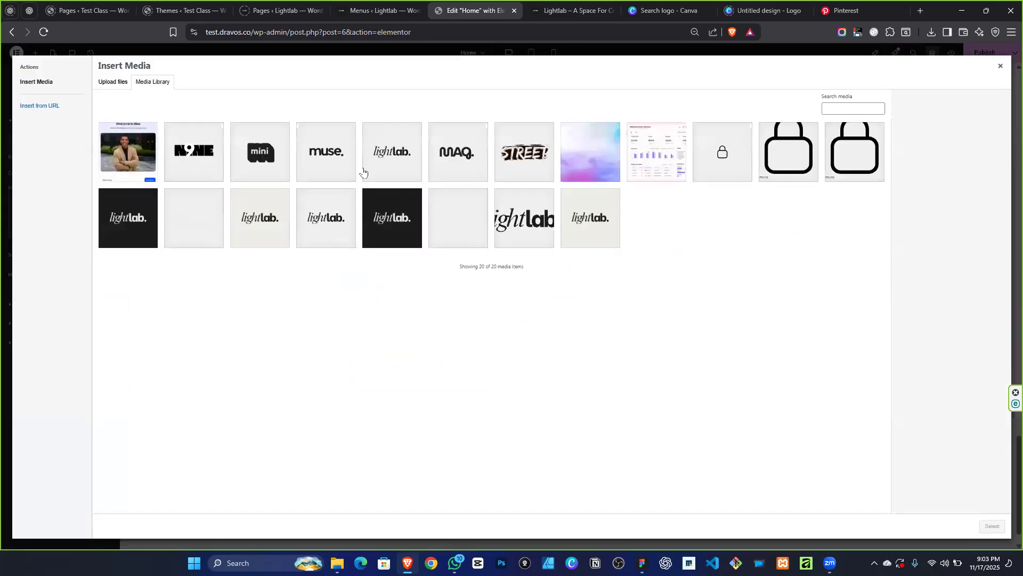
click(595, 157)
click(983, 523)
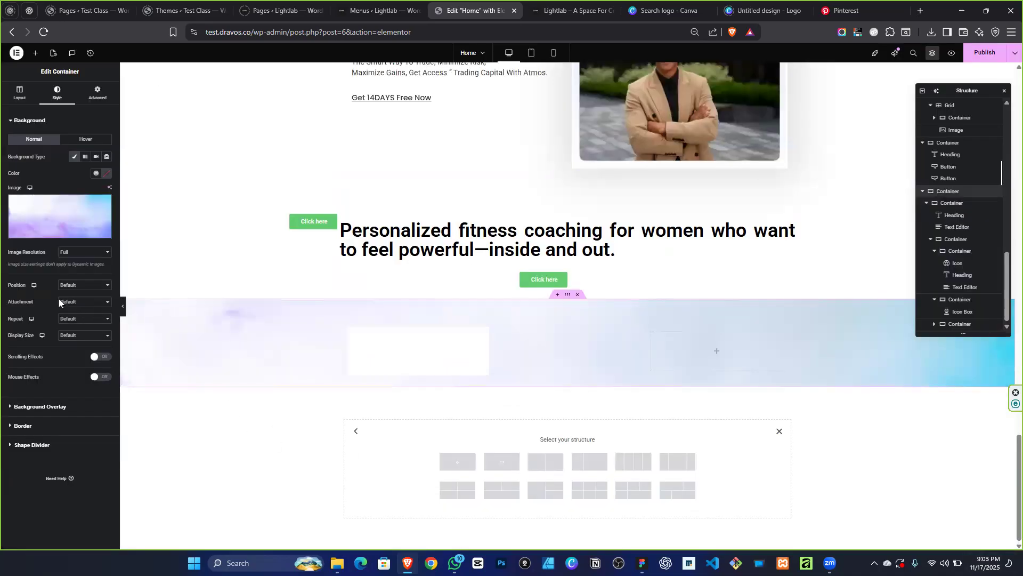
Choose a classic background overlay for the section and set its opacity to 0.87.
click(62, 405)
click(95, 176)
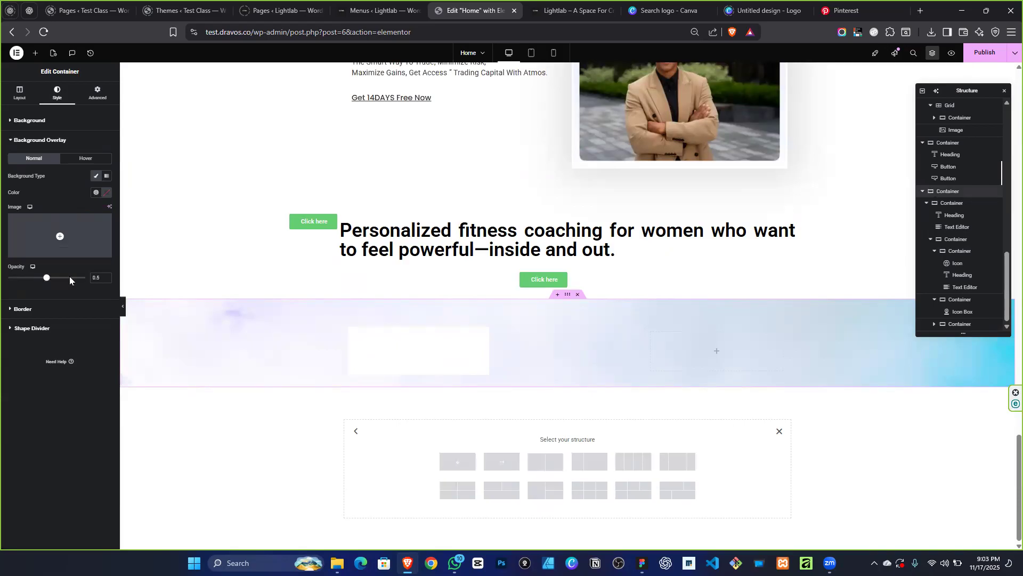
drag(47, 279, 68, 287)
drag(68, 286, 73, 288)
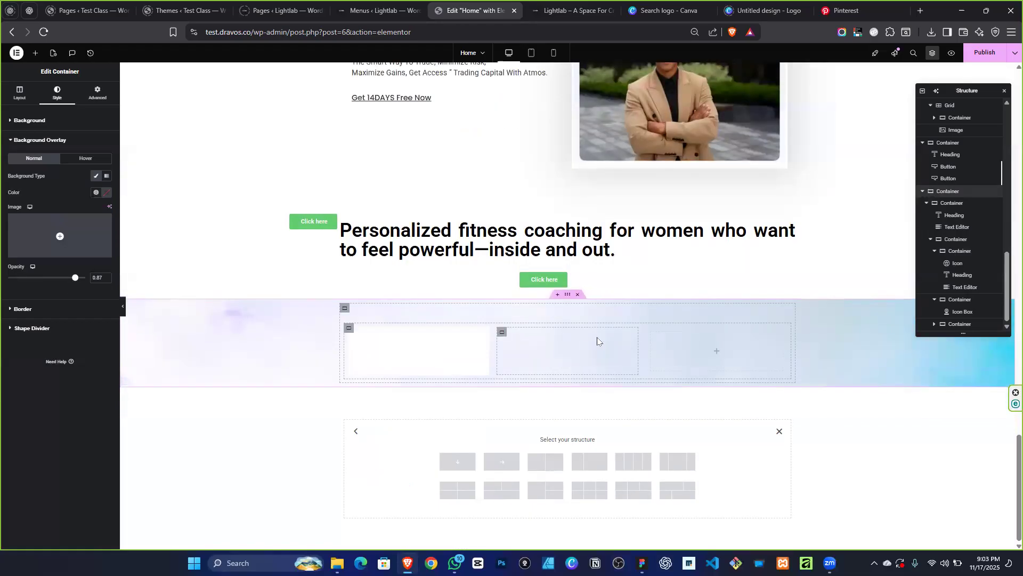
Delete the placeholder icon box from the middle container of the card row.
right_click(352, 330)
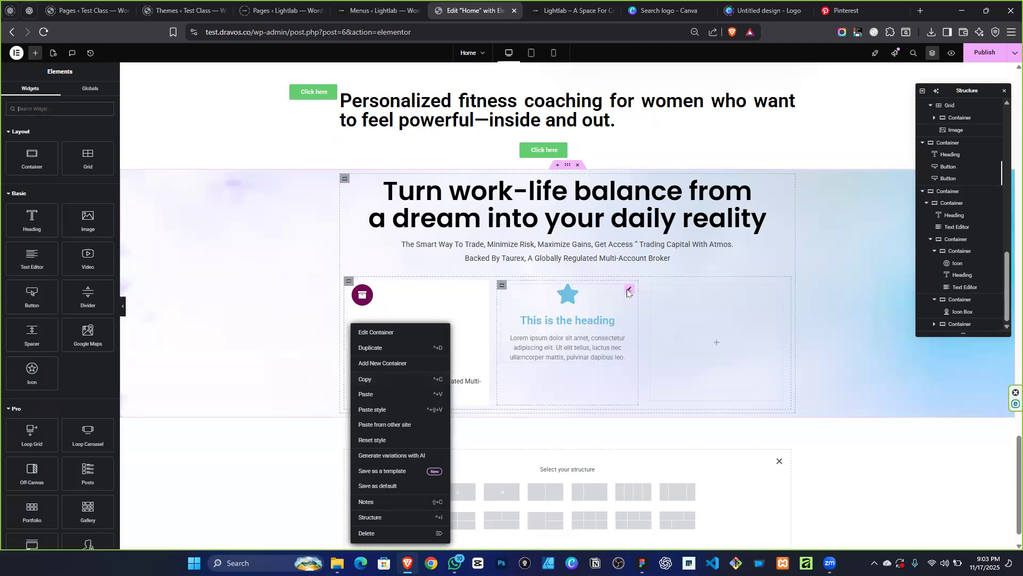
right_click(627, 292)
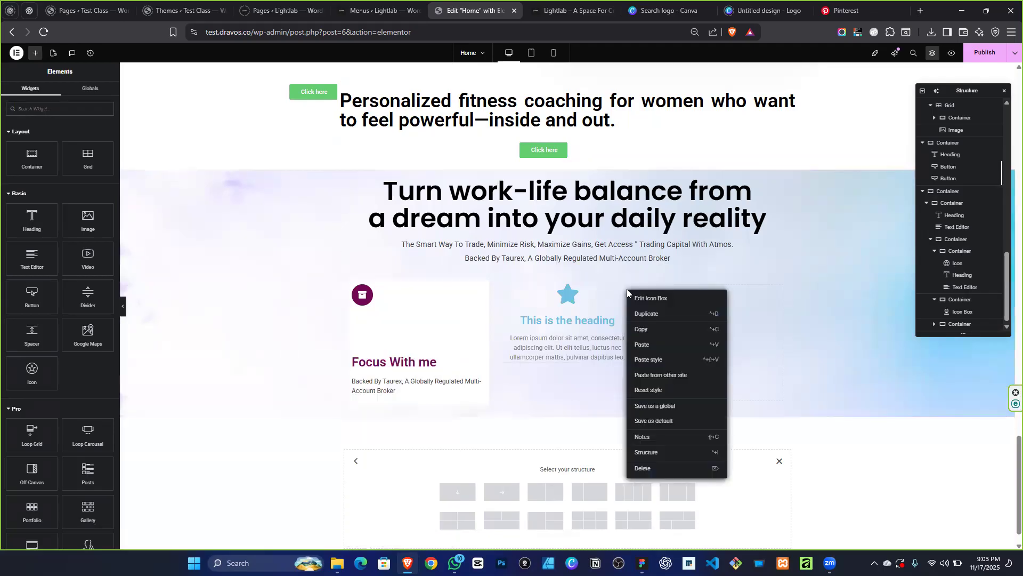
click(662, 469)
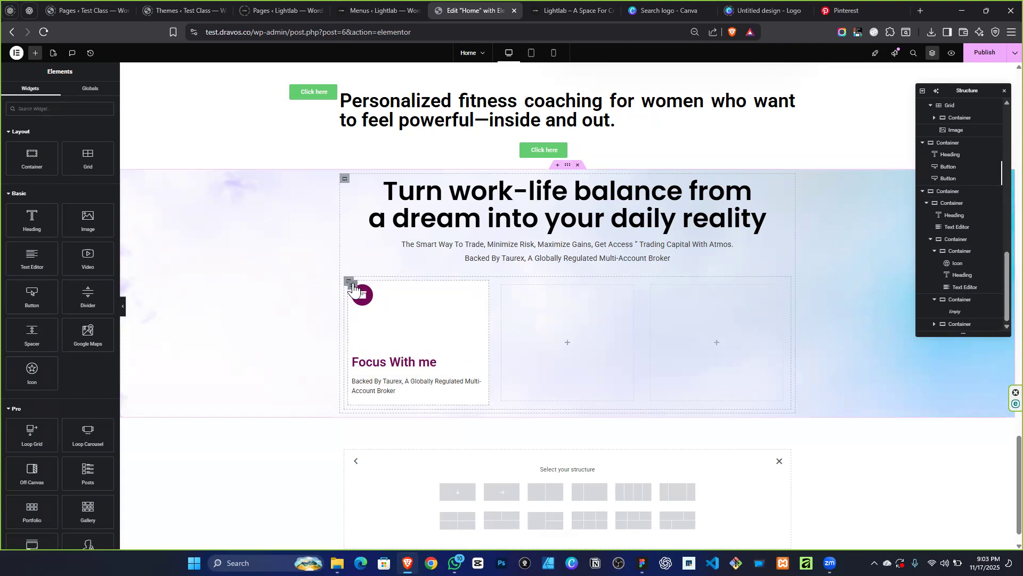
Set the first card container's padding to 40 px on all sides.
click(352, 285)
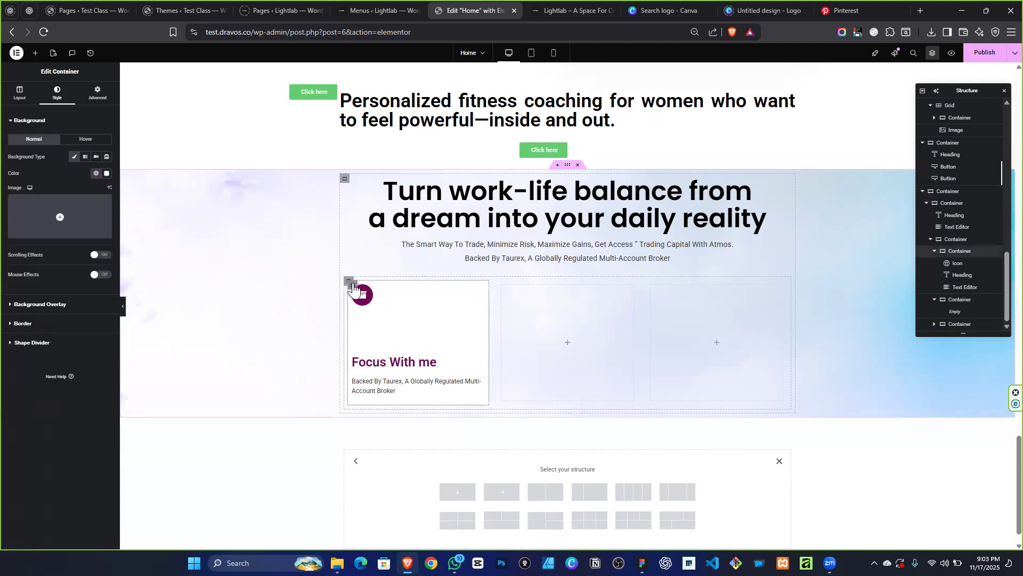
click(100, 94)
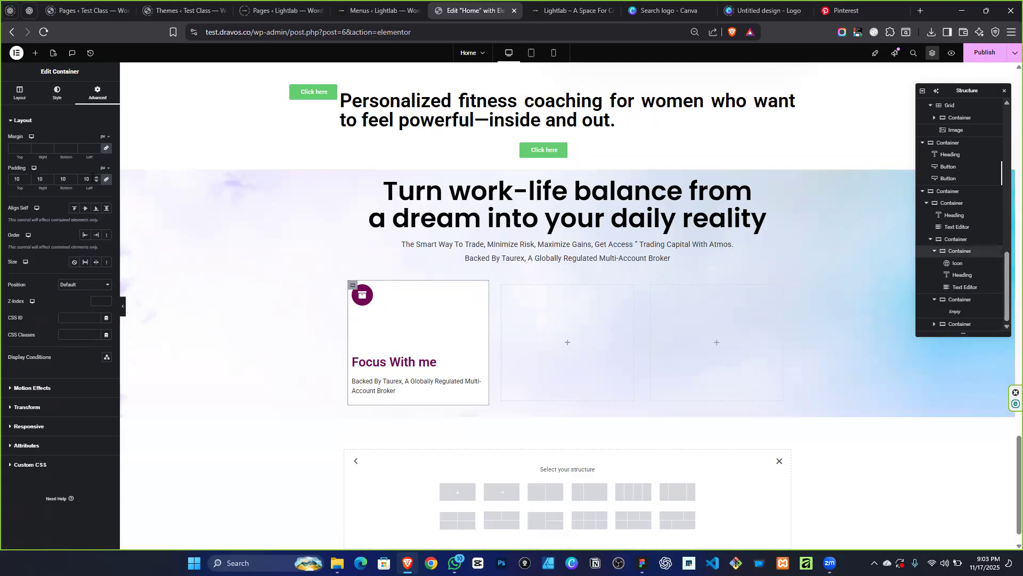
scroll(93, 179, up, 11)
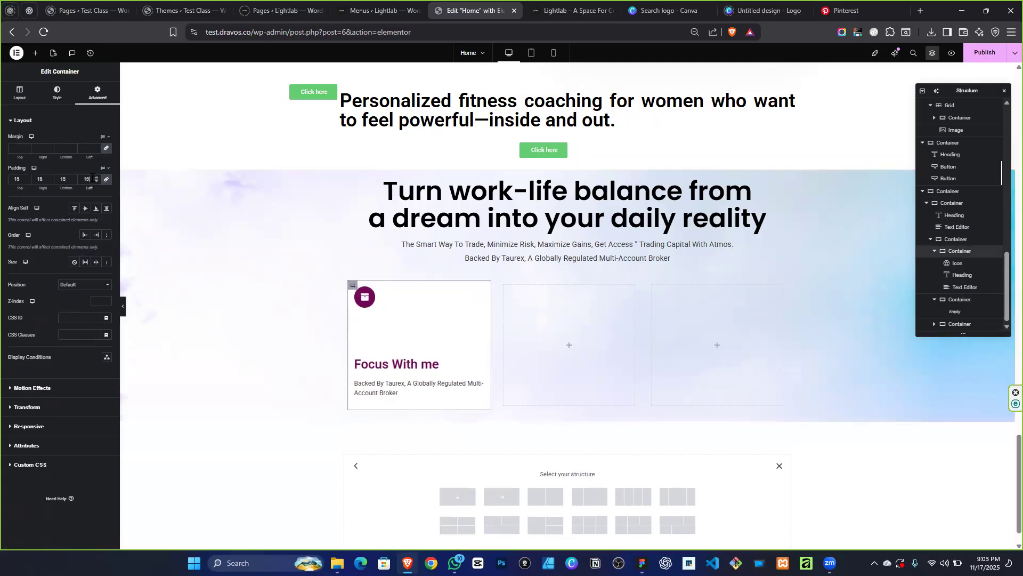
scroll(93, 179, down, 17)
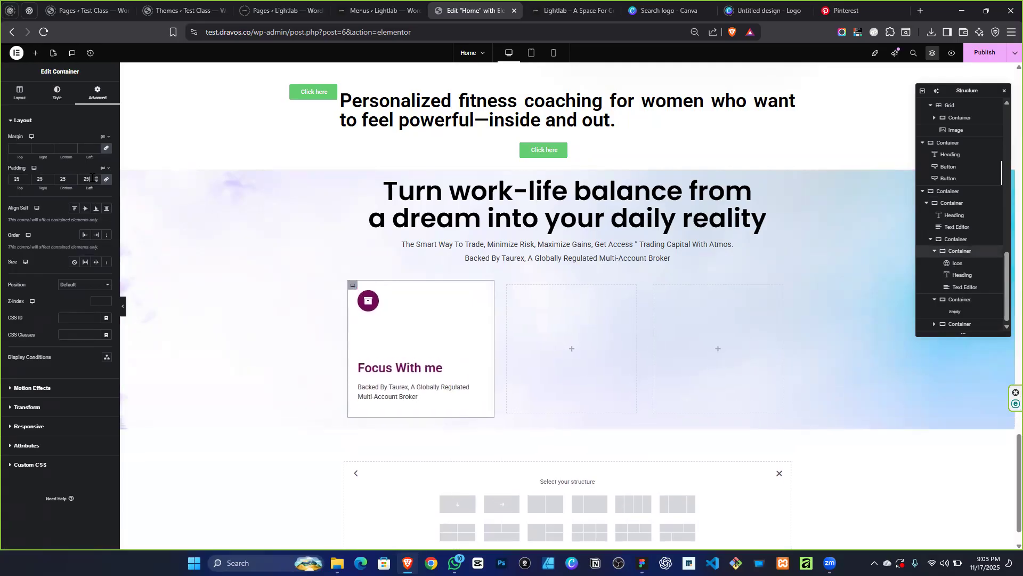
text(0)
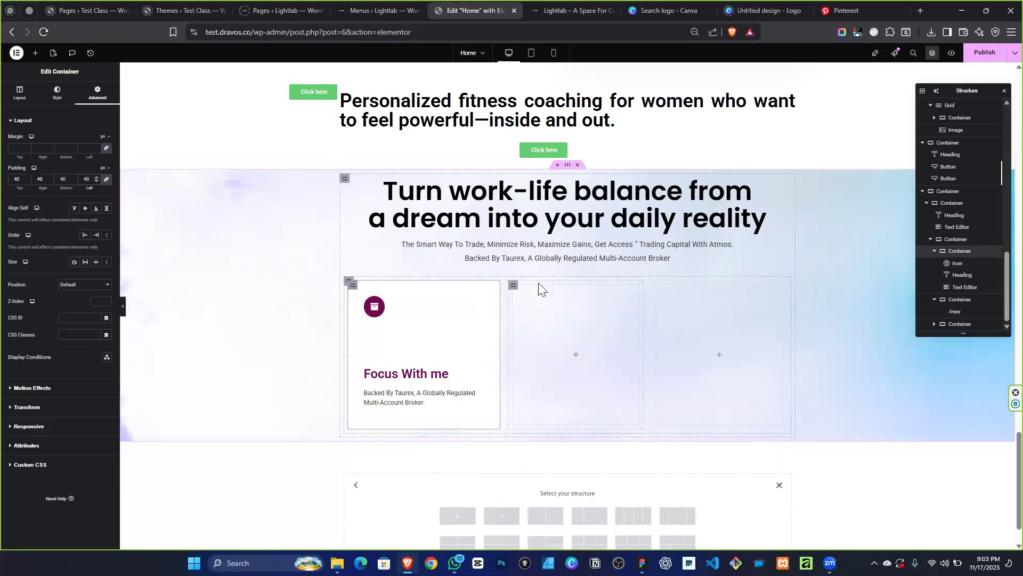
Duplicate the first "Focus With me" card twice to make three matching cards.
right_click(351, 290)
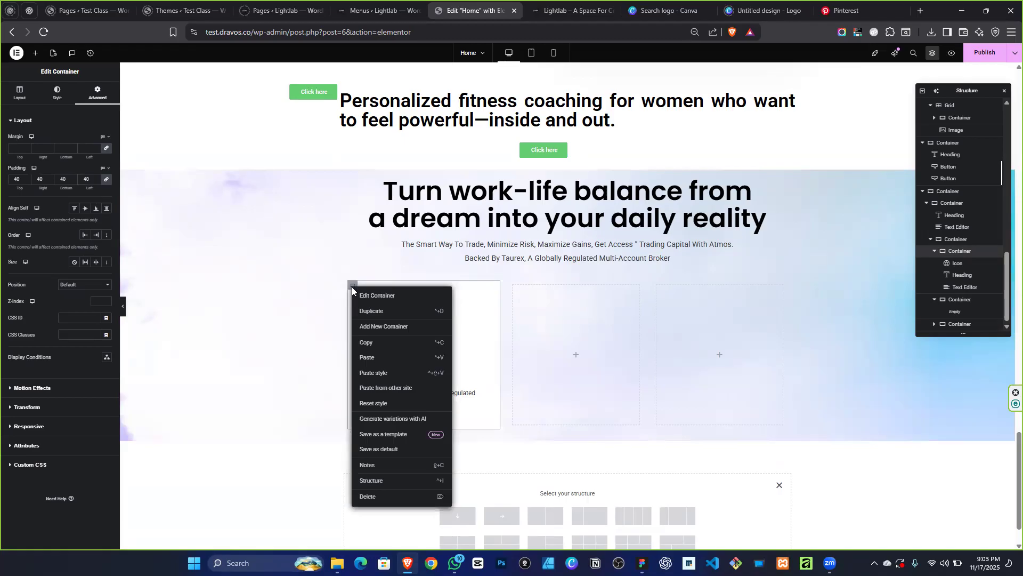
click(370, 316)
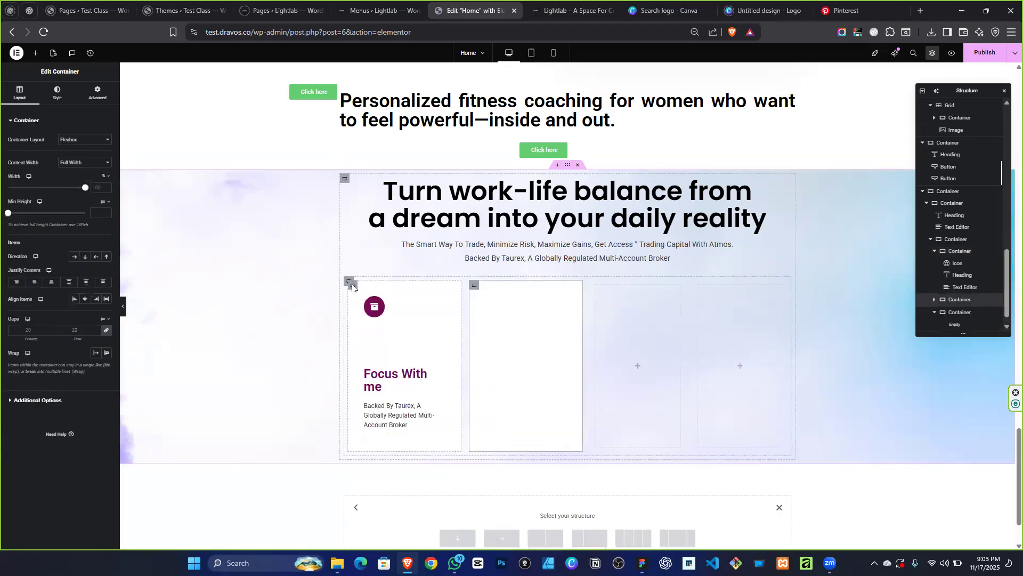
right_click(353, 286)
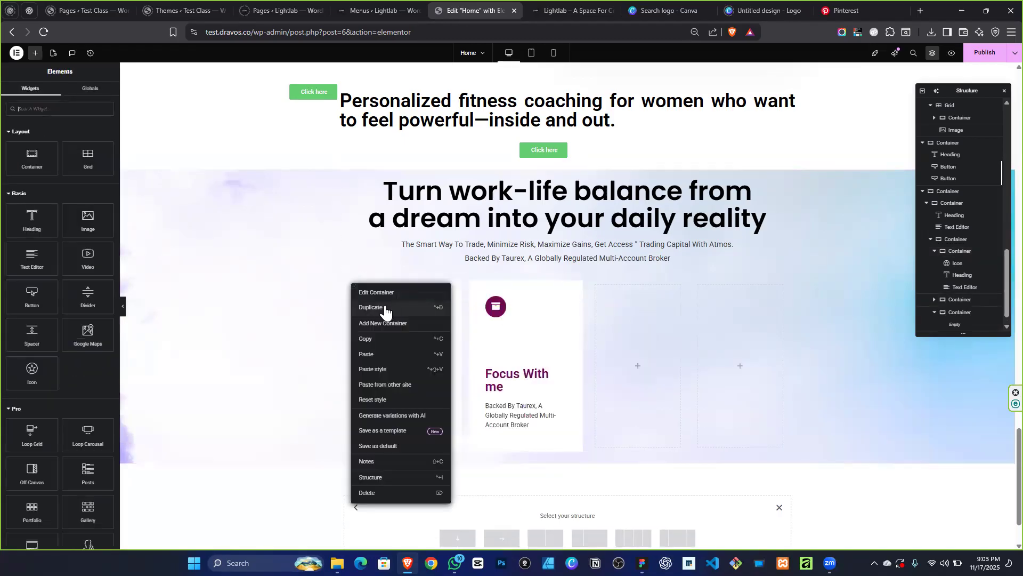
key(ctrl+d)
Delete the two leftover empty containers from the card row.
right_click(646, 286)
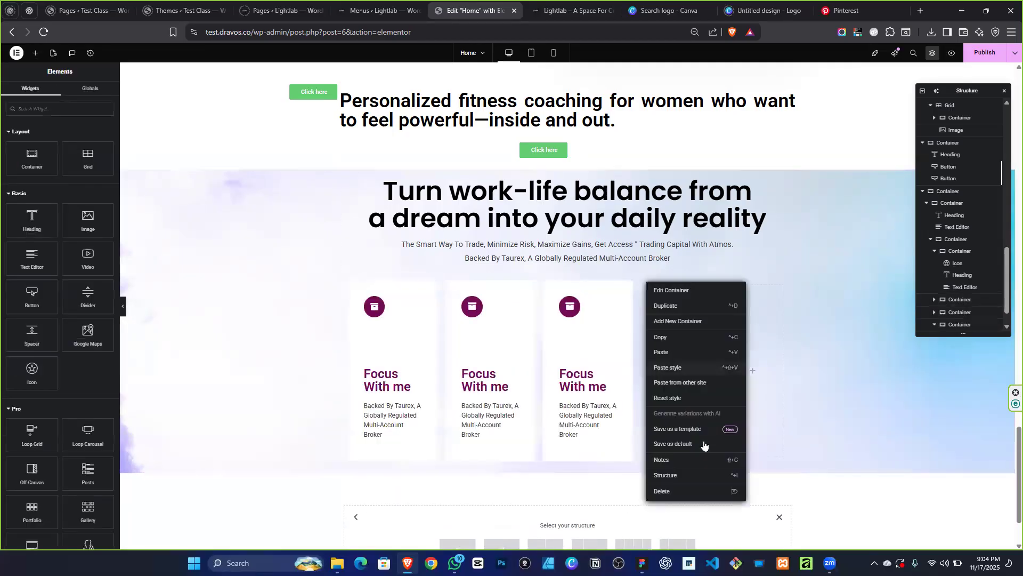
click(687, 497)
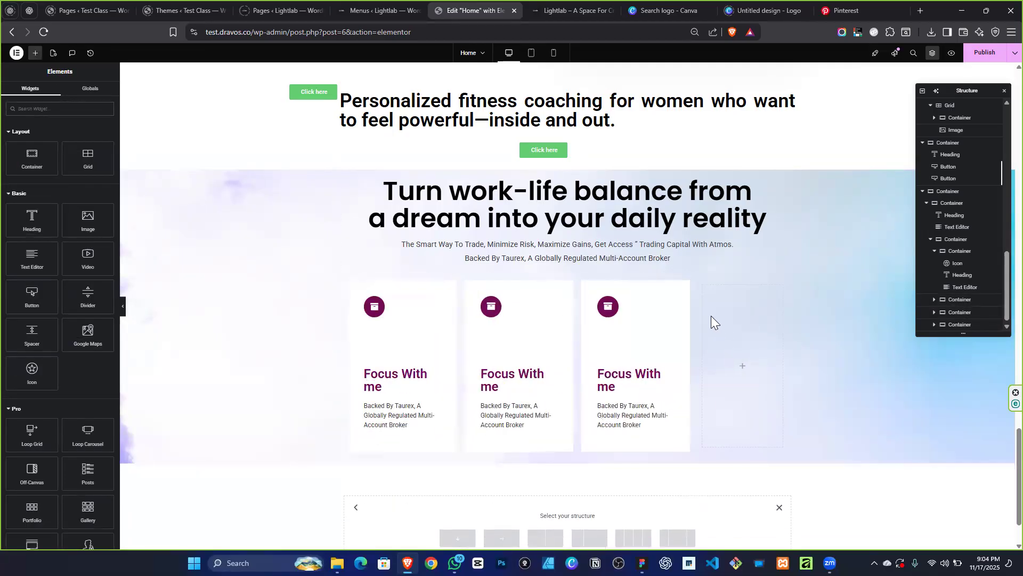
right_click(704, 286)
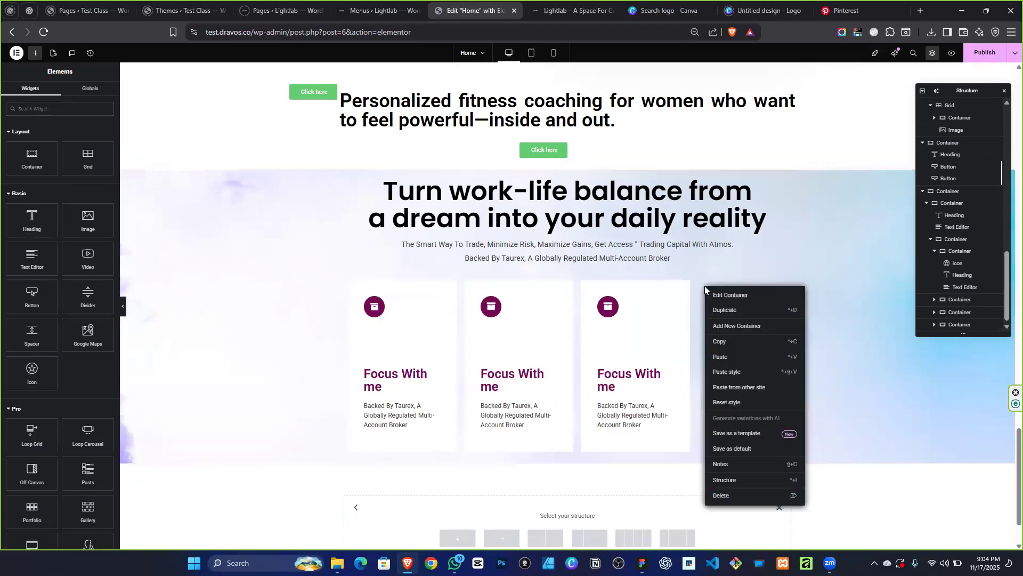
click(735, 496)
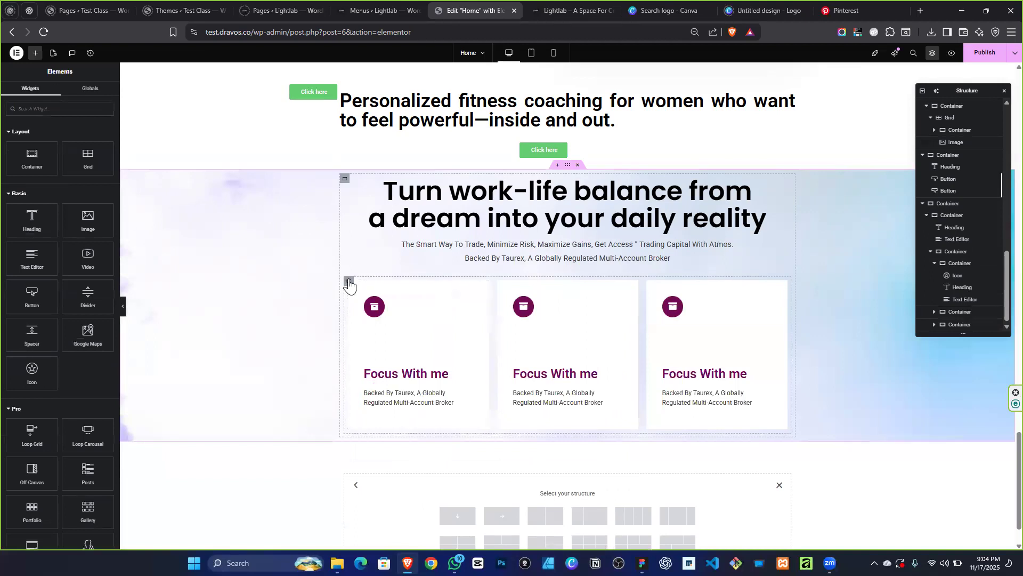
Duplicate the container holding the three cards to add a second row of cards.
click(348, 281)
right_click(349, 283)
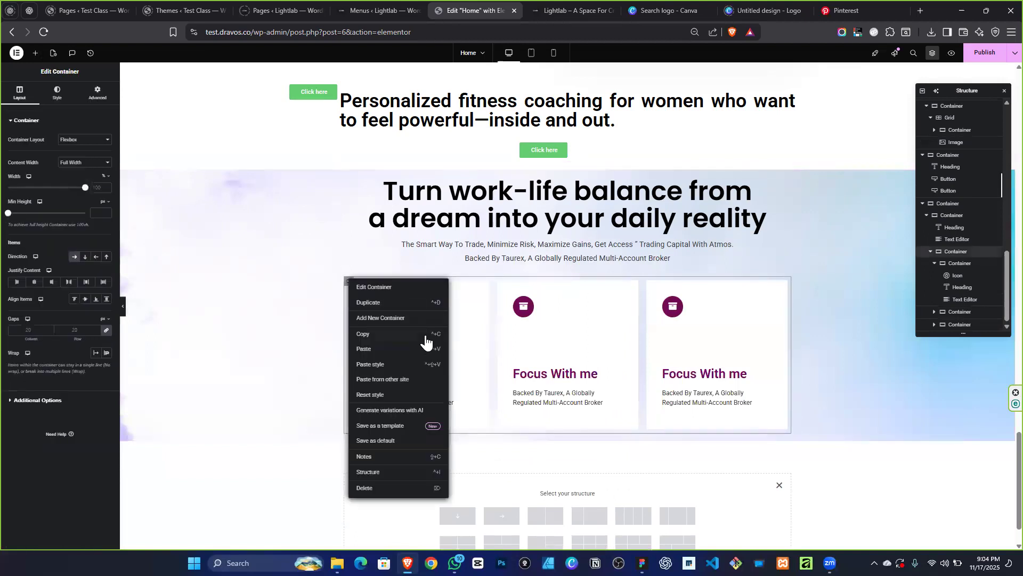
click(384, 303)
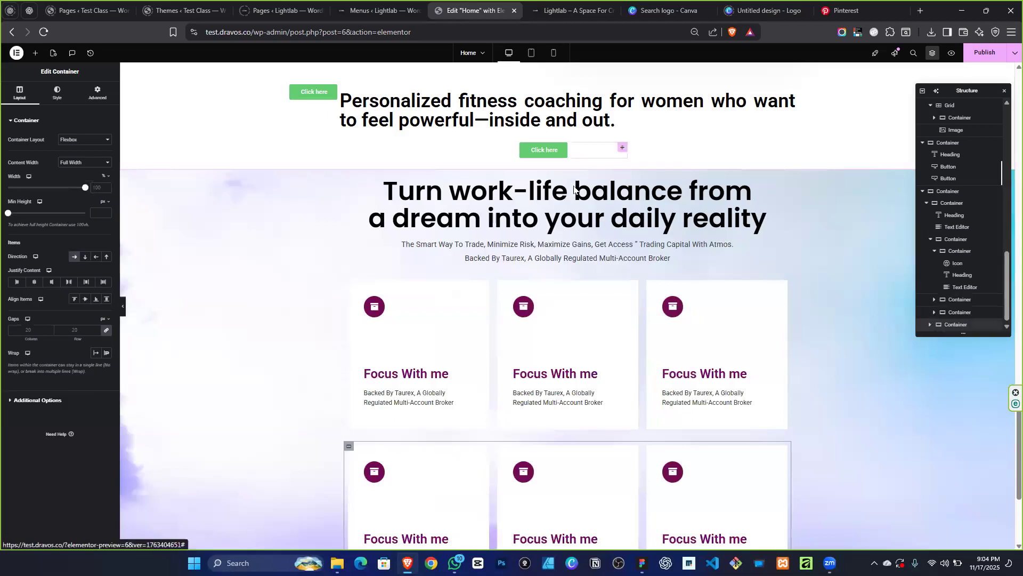
Set the padding of the gradient-background feature cards section's outer container to 100 px on all sides.
click(567, 165)
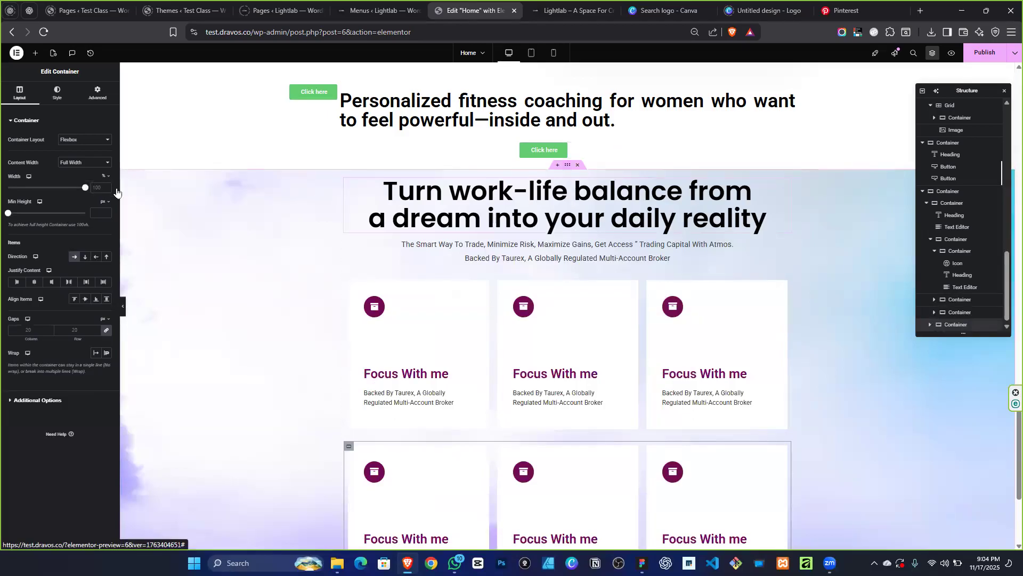
click(102, 99)
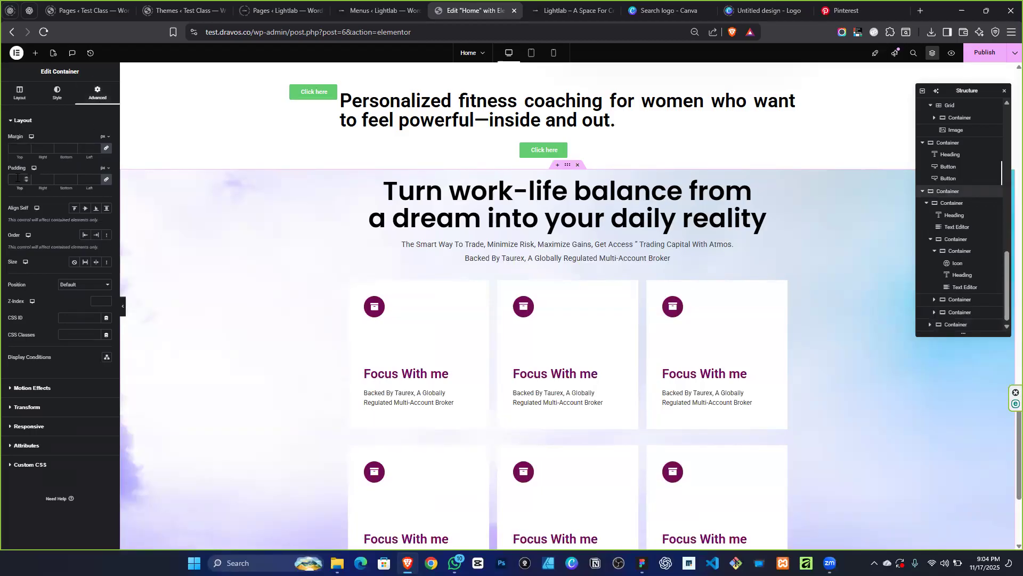
click(17, 178)
text(100)
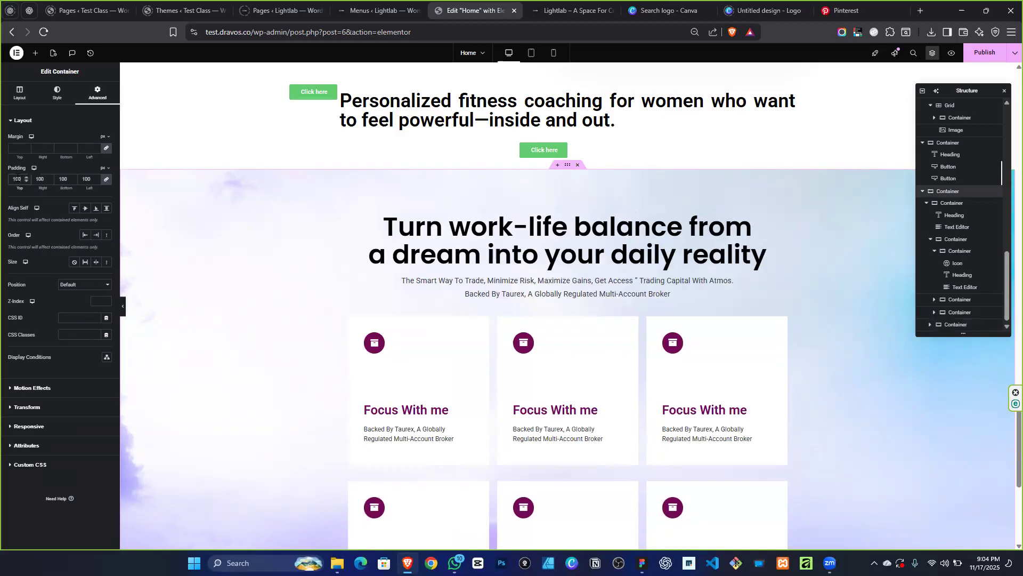
scroll(343, 212, down, 5)
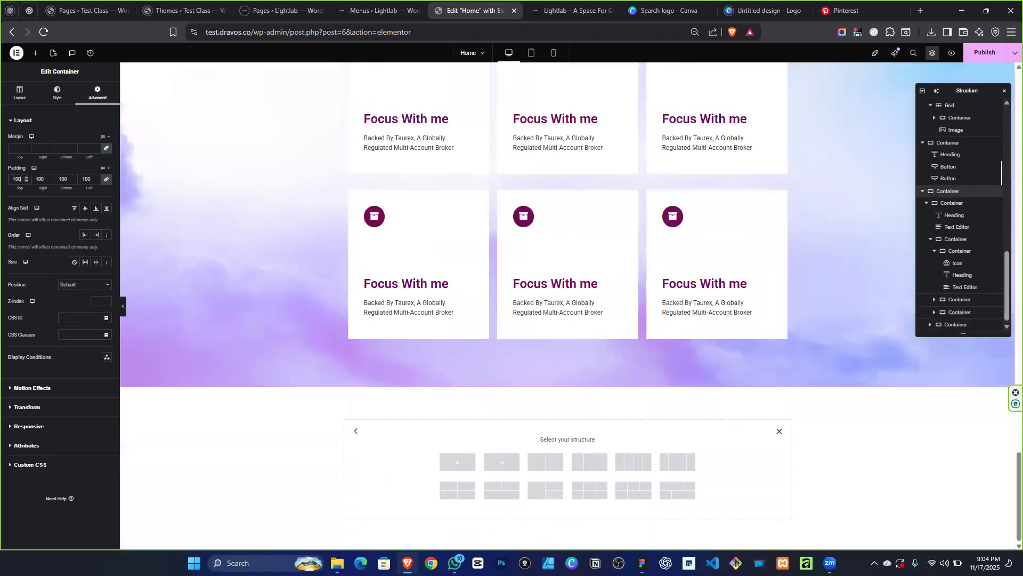
Switch to Figma and examine the design's sections below the feature cards, from the client testimonials down to the footer.
click(642, 563)
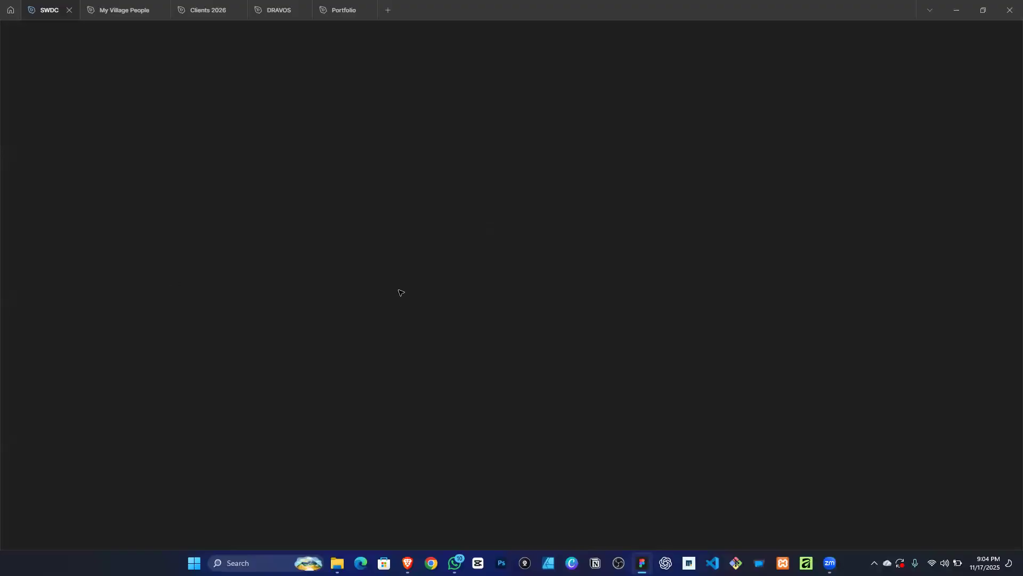
scroll(434, 293, down, 3)
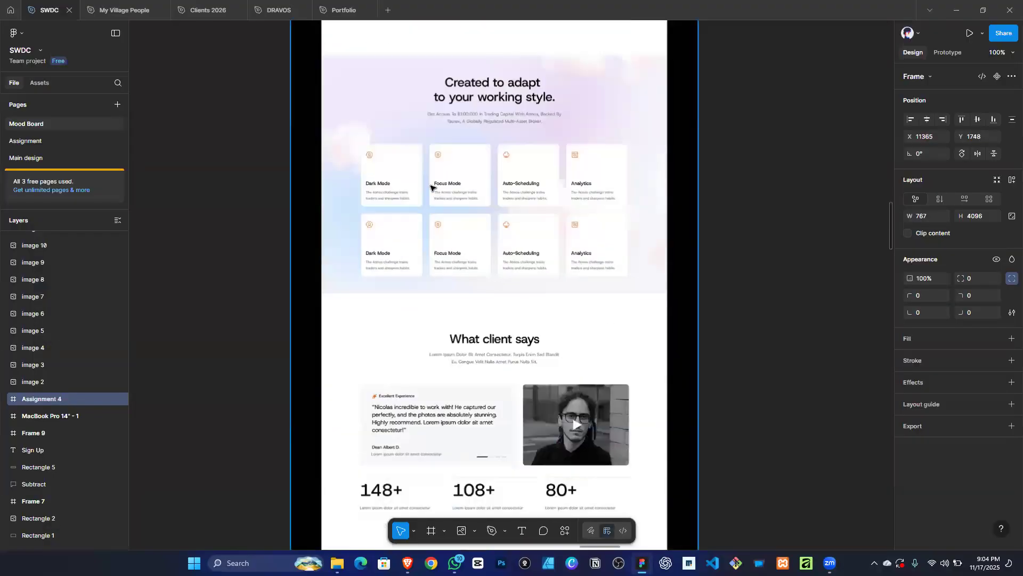
scroll(530, 251, down, 2)
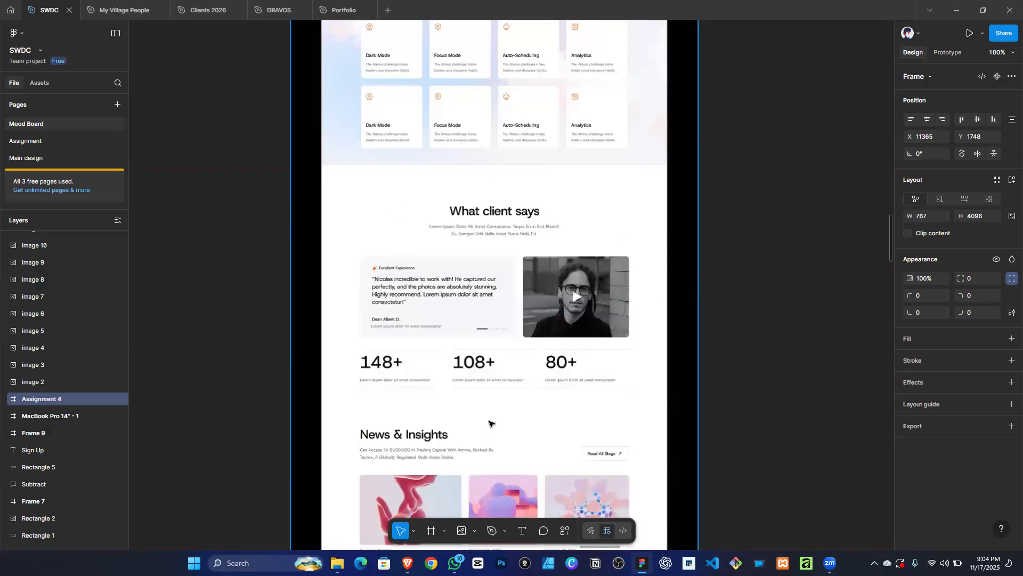
scroll(513, 354, down, 1)
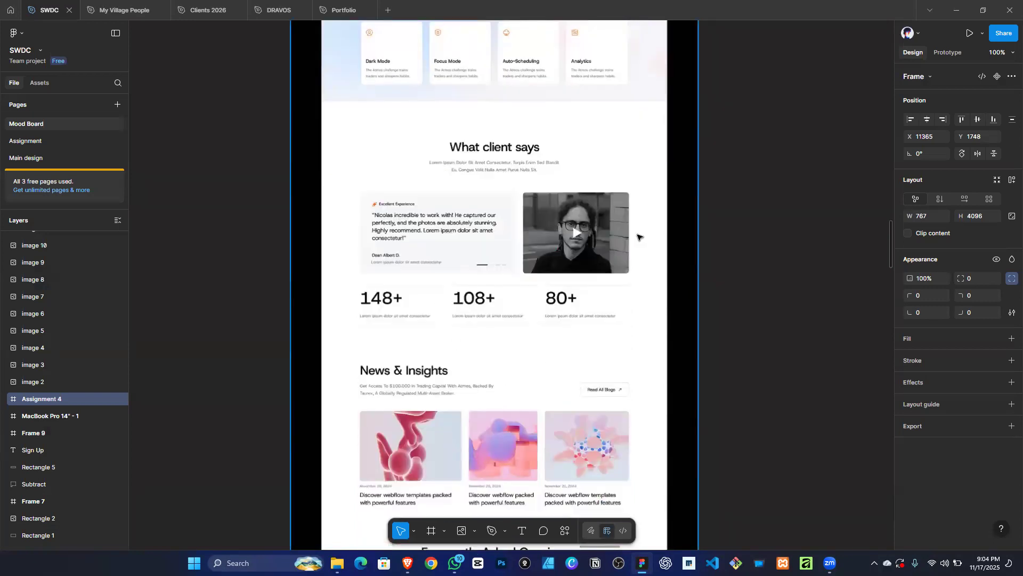
scroll(639, 237, down, 1)
scroll(525, 273, down, 1)
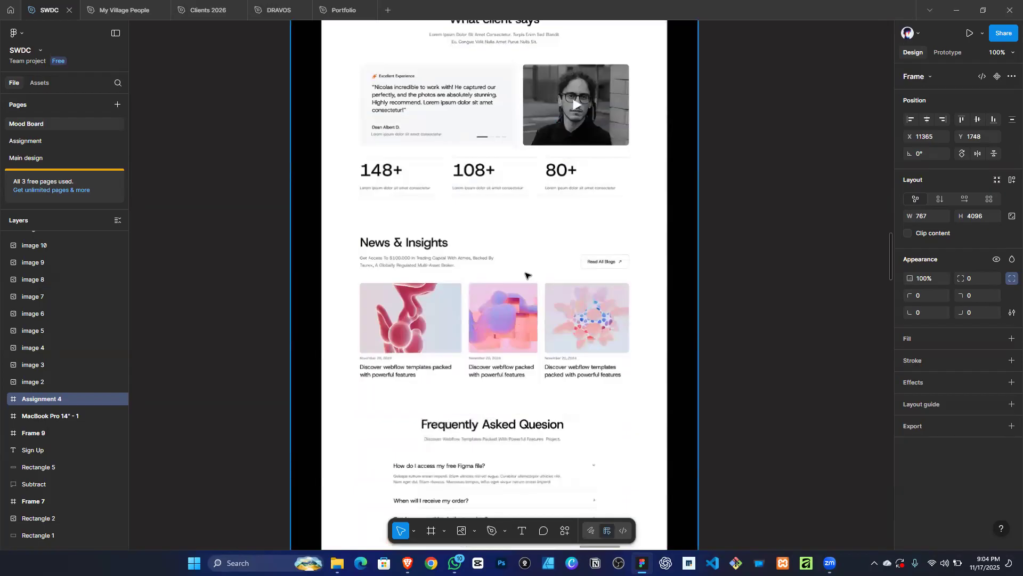
scroll(525, 275, down, 2)
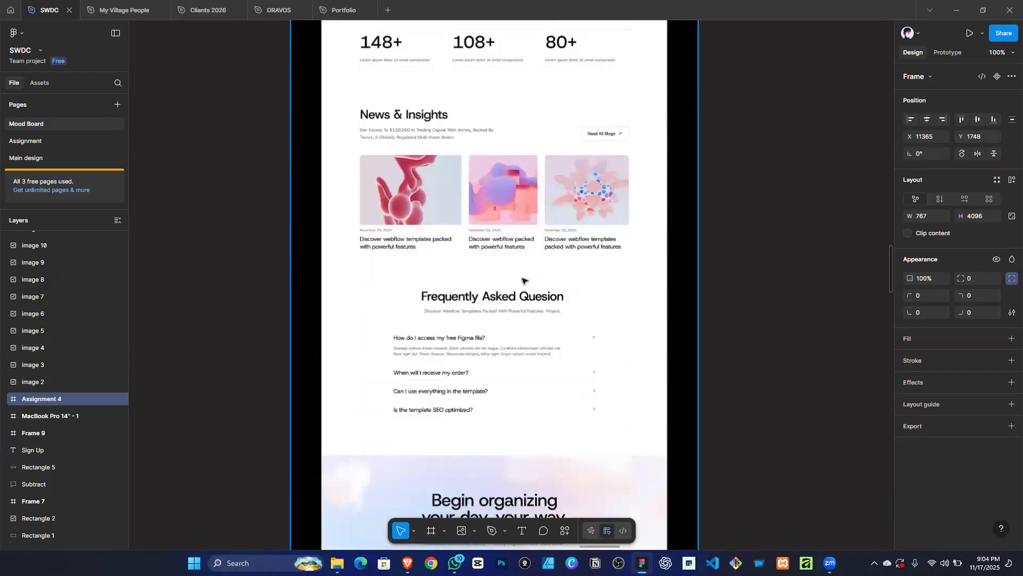
scroll(503, 253, up, 1)
scroll(429, 165, up, 1)
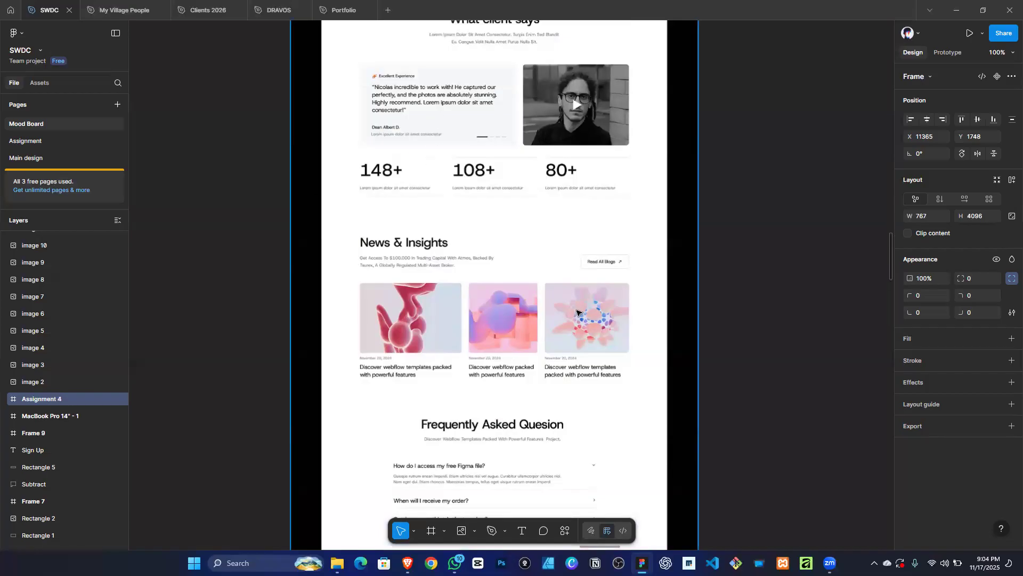
scroll(590, 342, down, 1)
scroll(507, 327, down, 4)
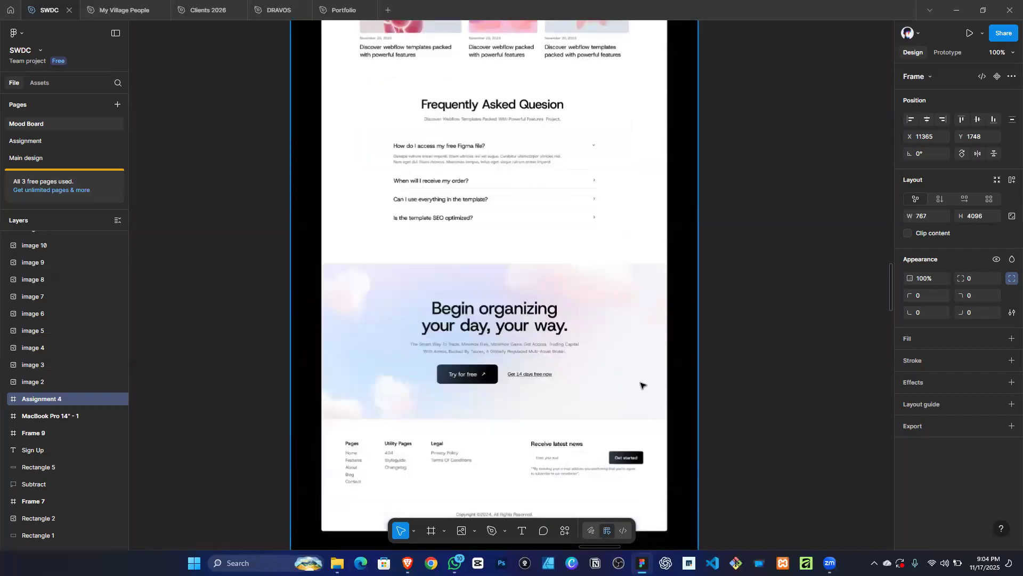
scroll(598, 434, down, 2)
scroll(832, 276, up, 5)
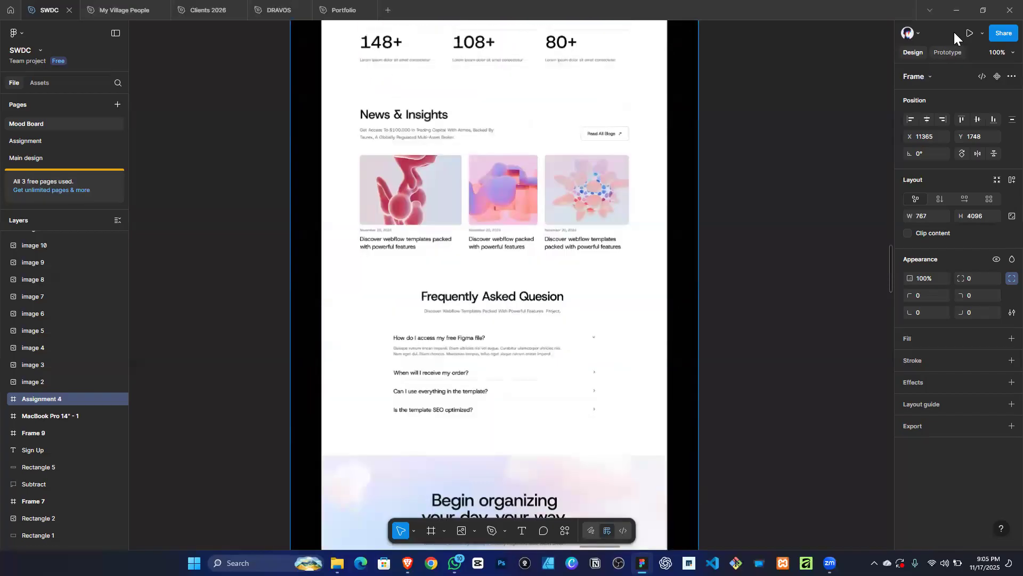
click(958, 10)
Publish the Home page changes in Elementor and reload the page's preview in the browser.
scroll(466, 358, up, 10)
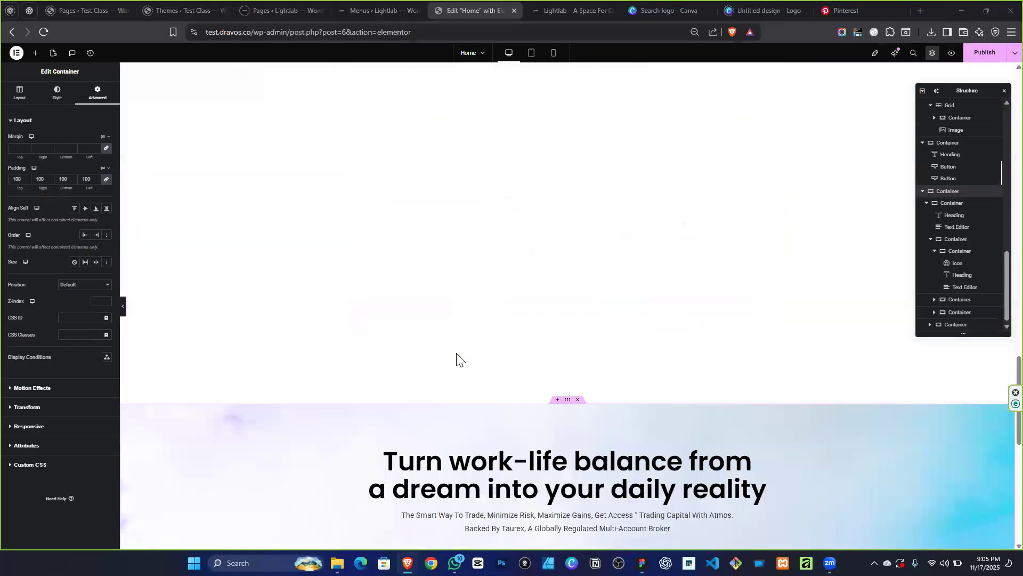
scroll(484, 292, down, 7)
scroll(640, 261, down, 5)
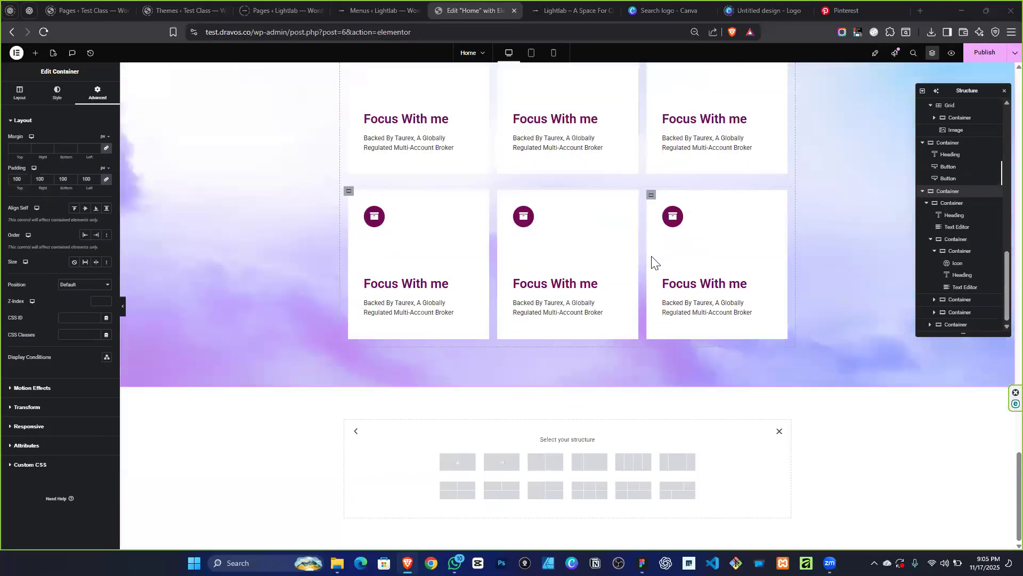
scroll(652, 256, up, 10)
click(986, 57)
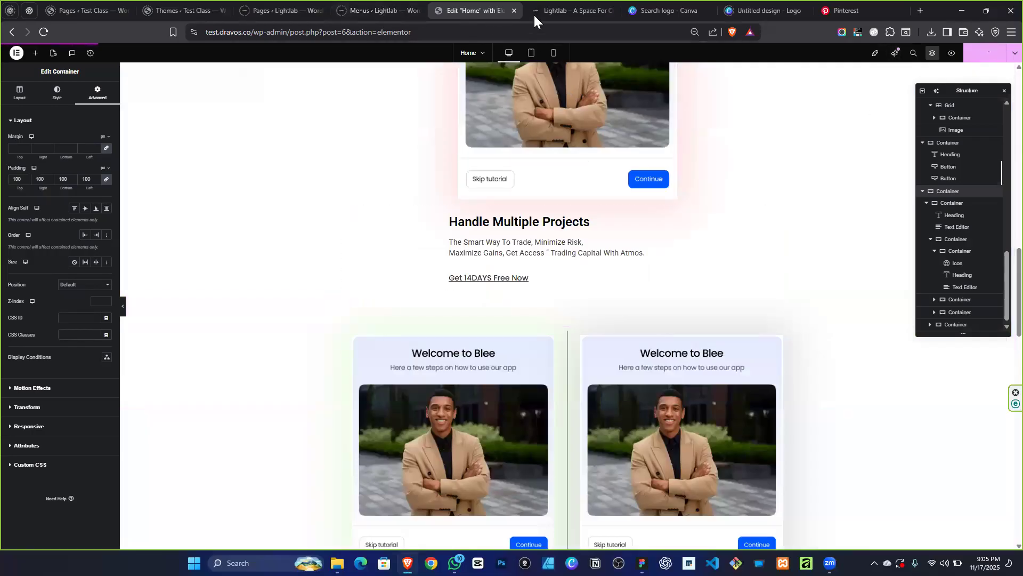
click(552, 10)
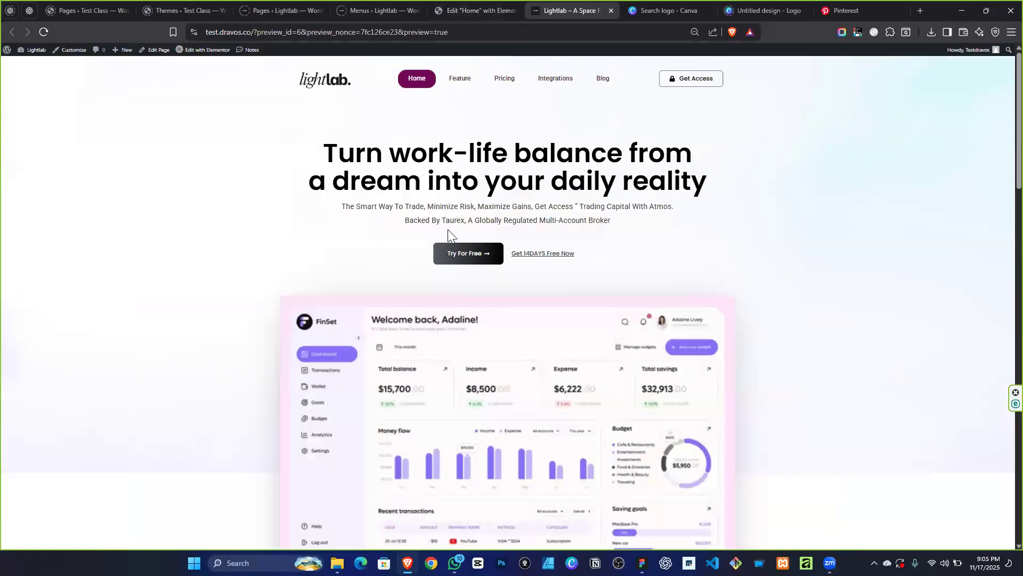
click(44, 28)
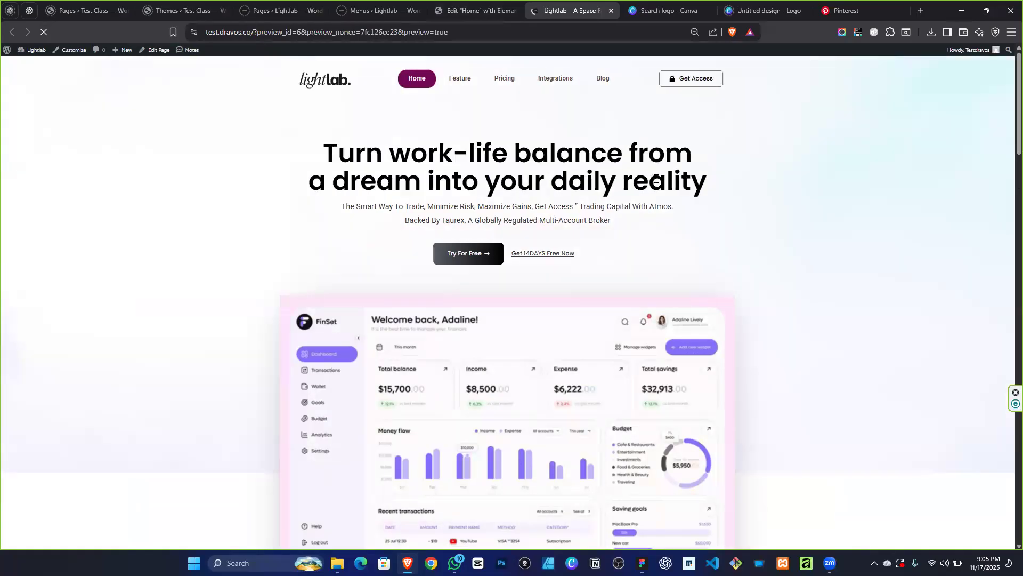
Review the whole previewed Home page at 100% zoom, from the hero section down to the two rows of feature cards.
scroll(463, 274, down, 6)
scroll(647, 223, up, 6)
scroll(646, 226, up, 3)
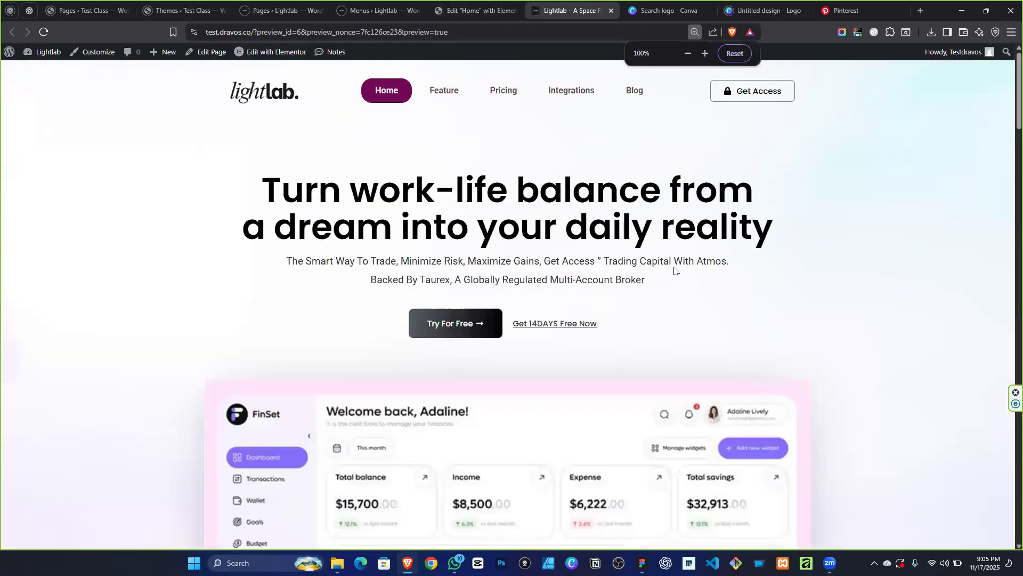
scroll(680, 275, down, 15)
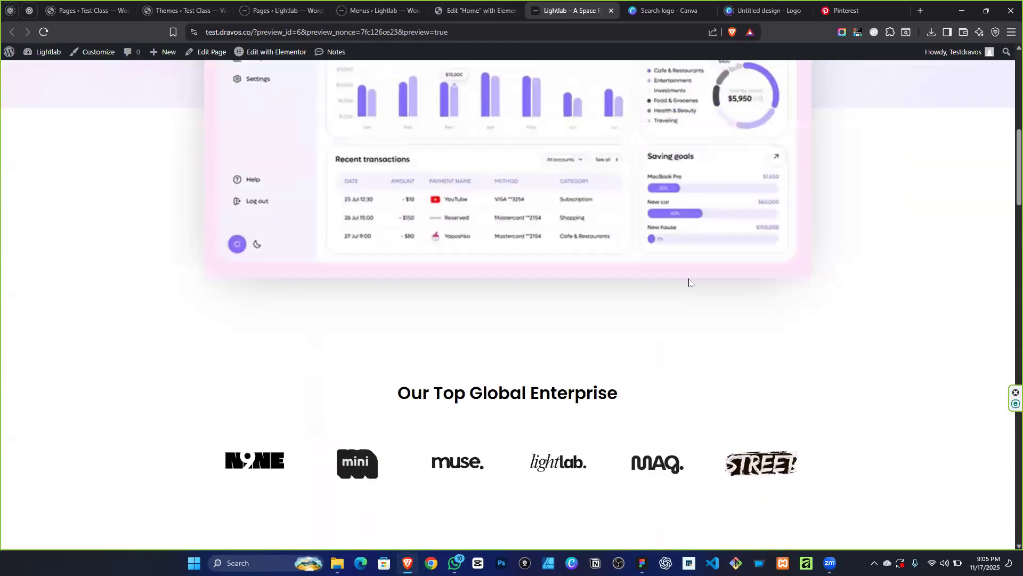
scroll(692, 281, down, 10)
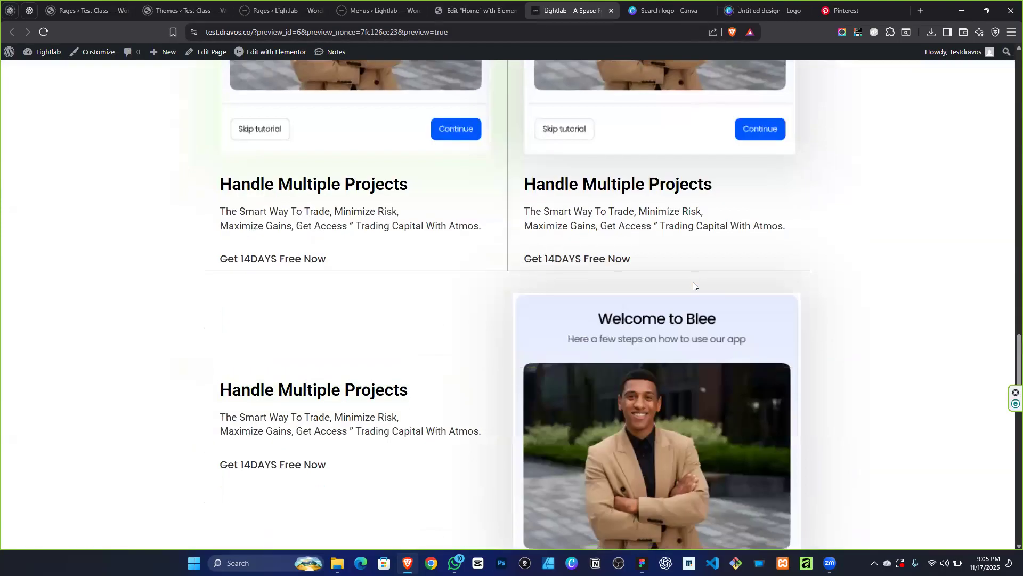
scroll(693, 282, down, 5)
scroll(694, 283, up, 14)
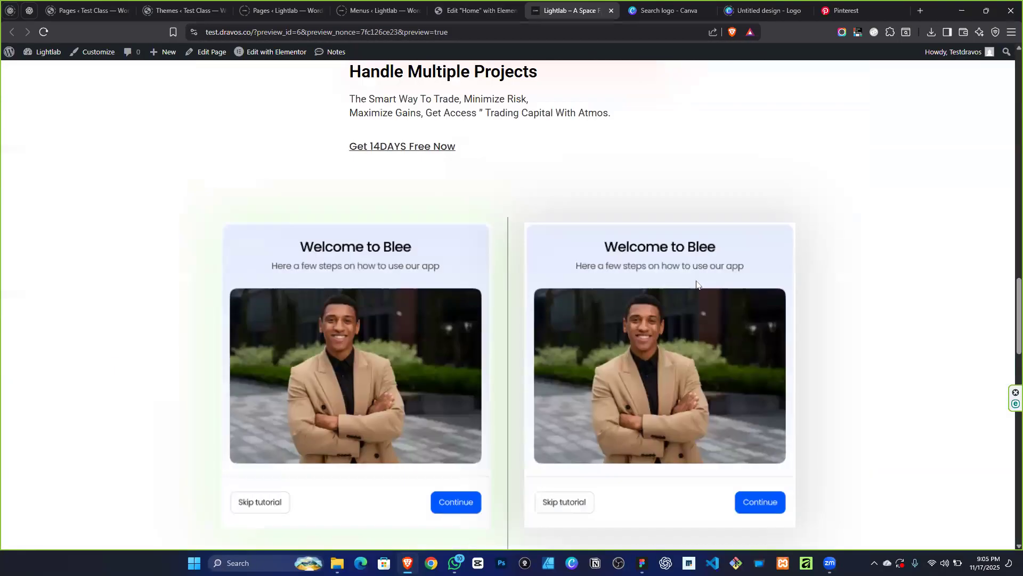
scroll(696, 282, down, 10)
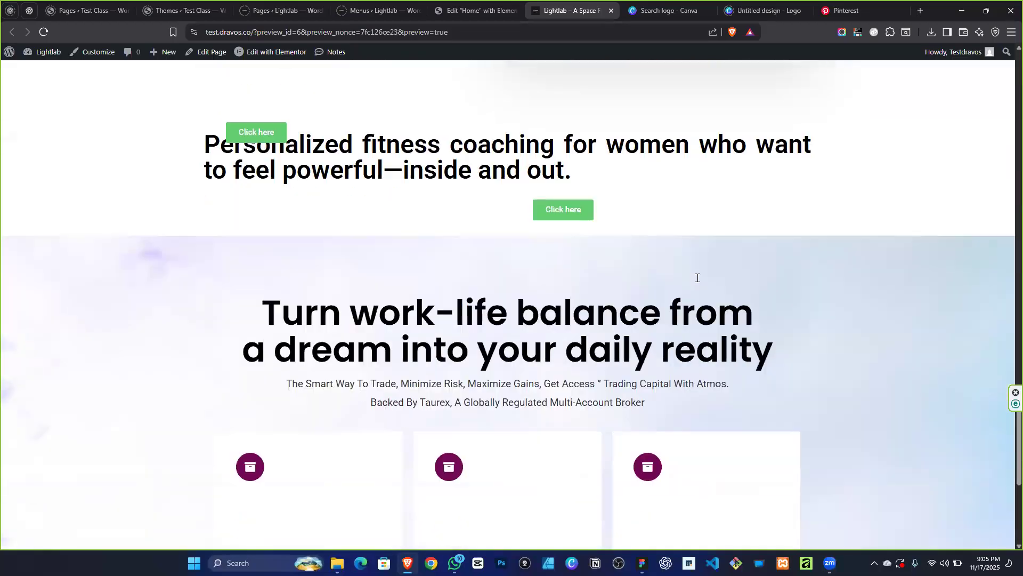
scroll(696, 281, down, 4)
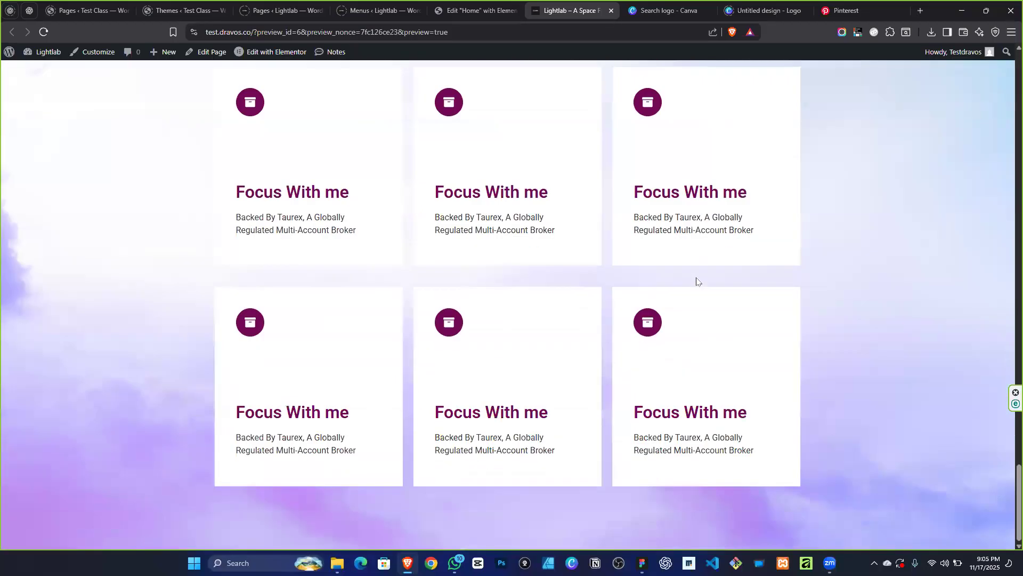
scroll(688, 277, up, 12)
scroll(684, 273, up, 15)
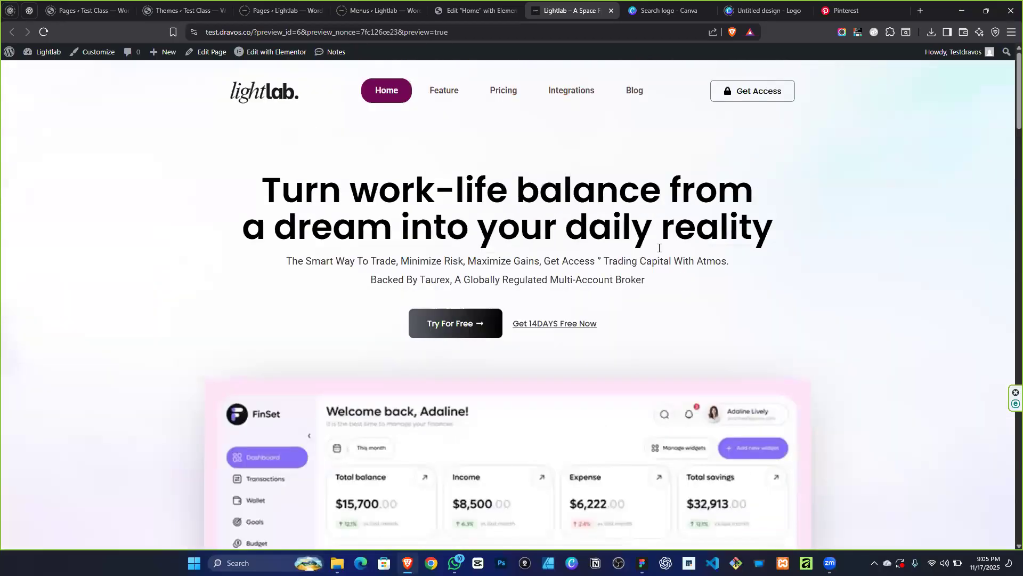